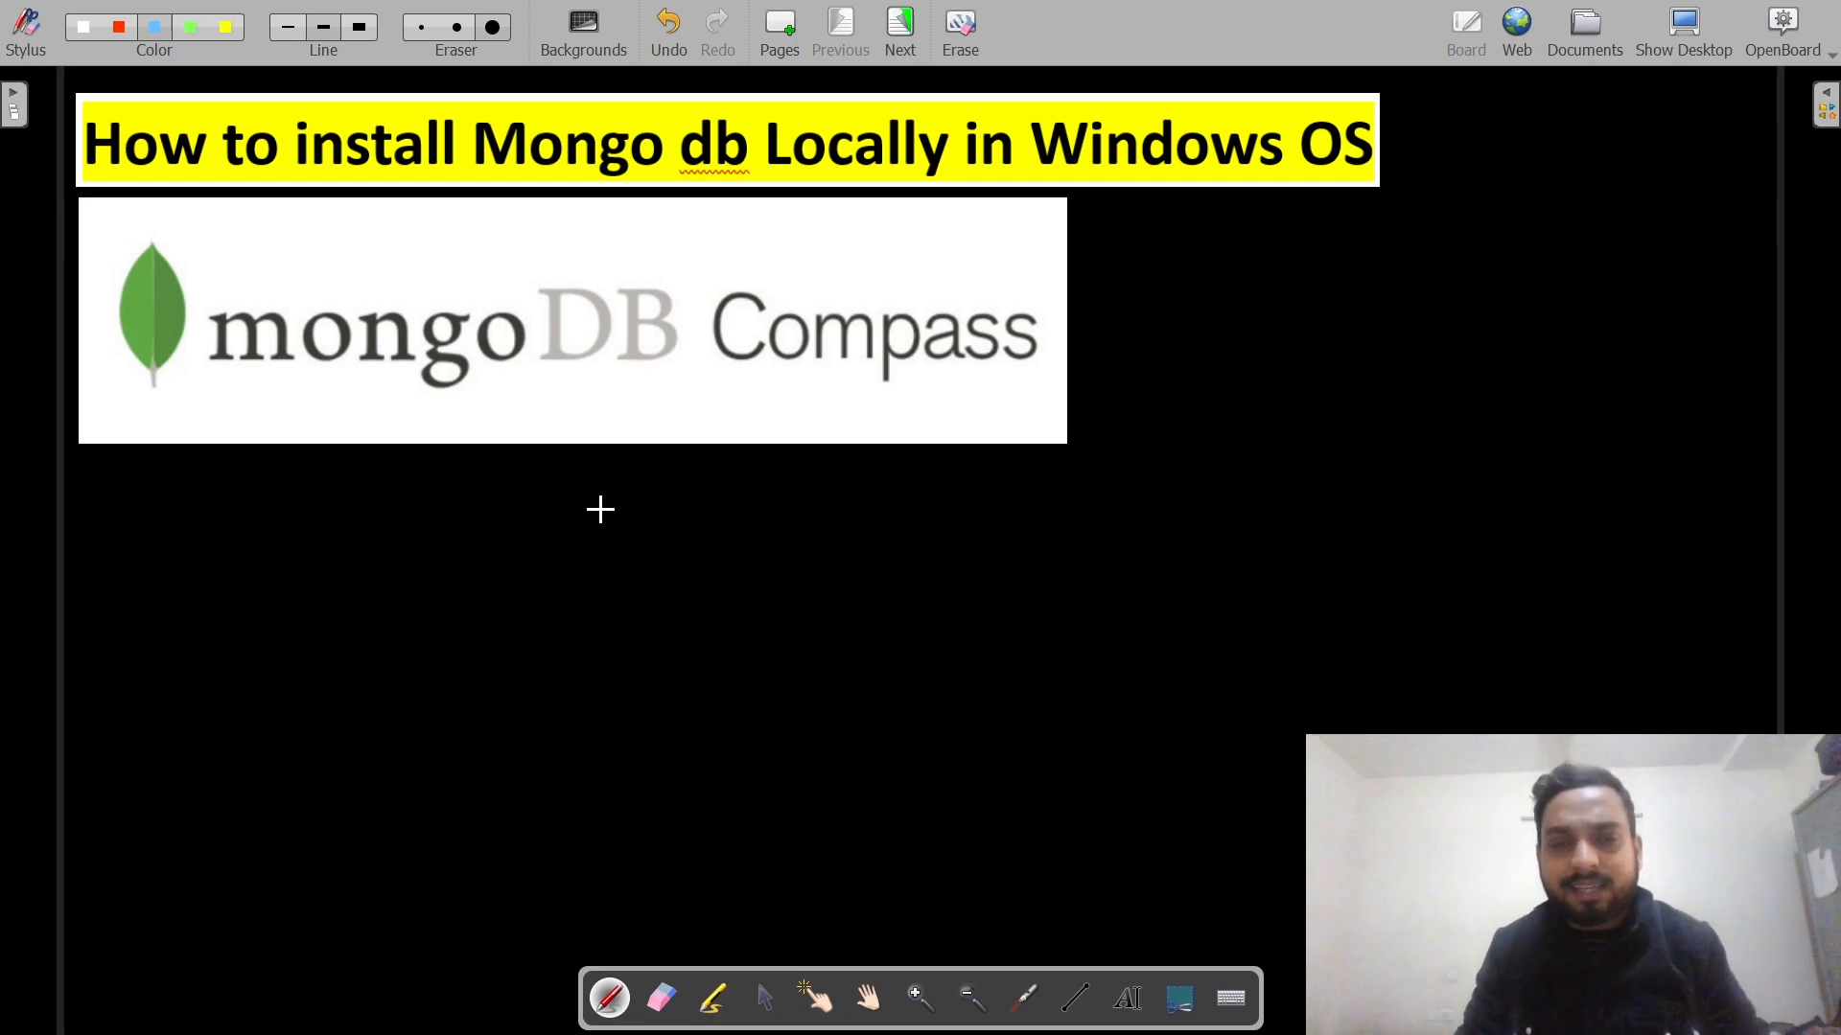
Switch to Chrome and open the mongodb.com website
{"action": "left_click", "coordinate": [1685, 28]}
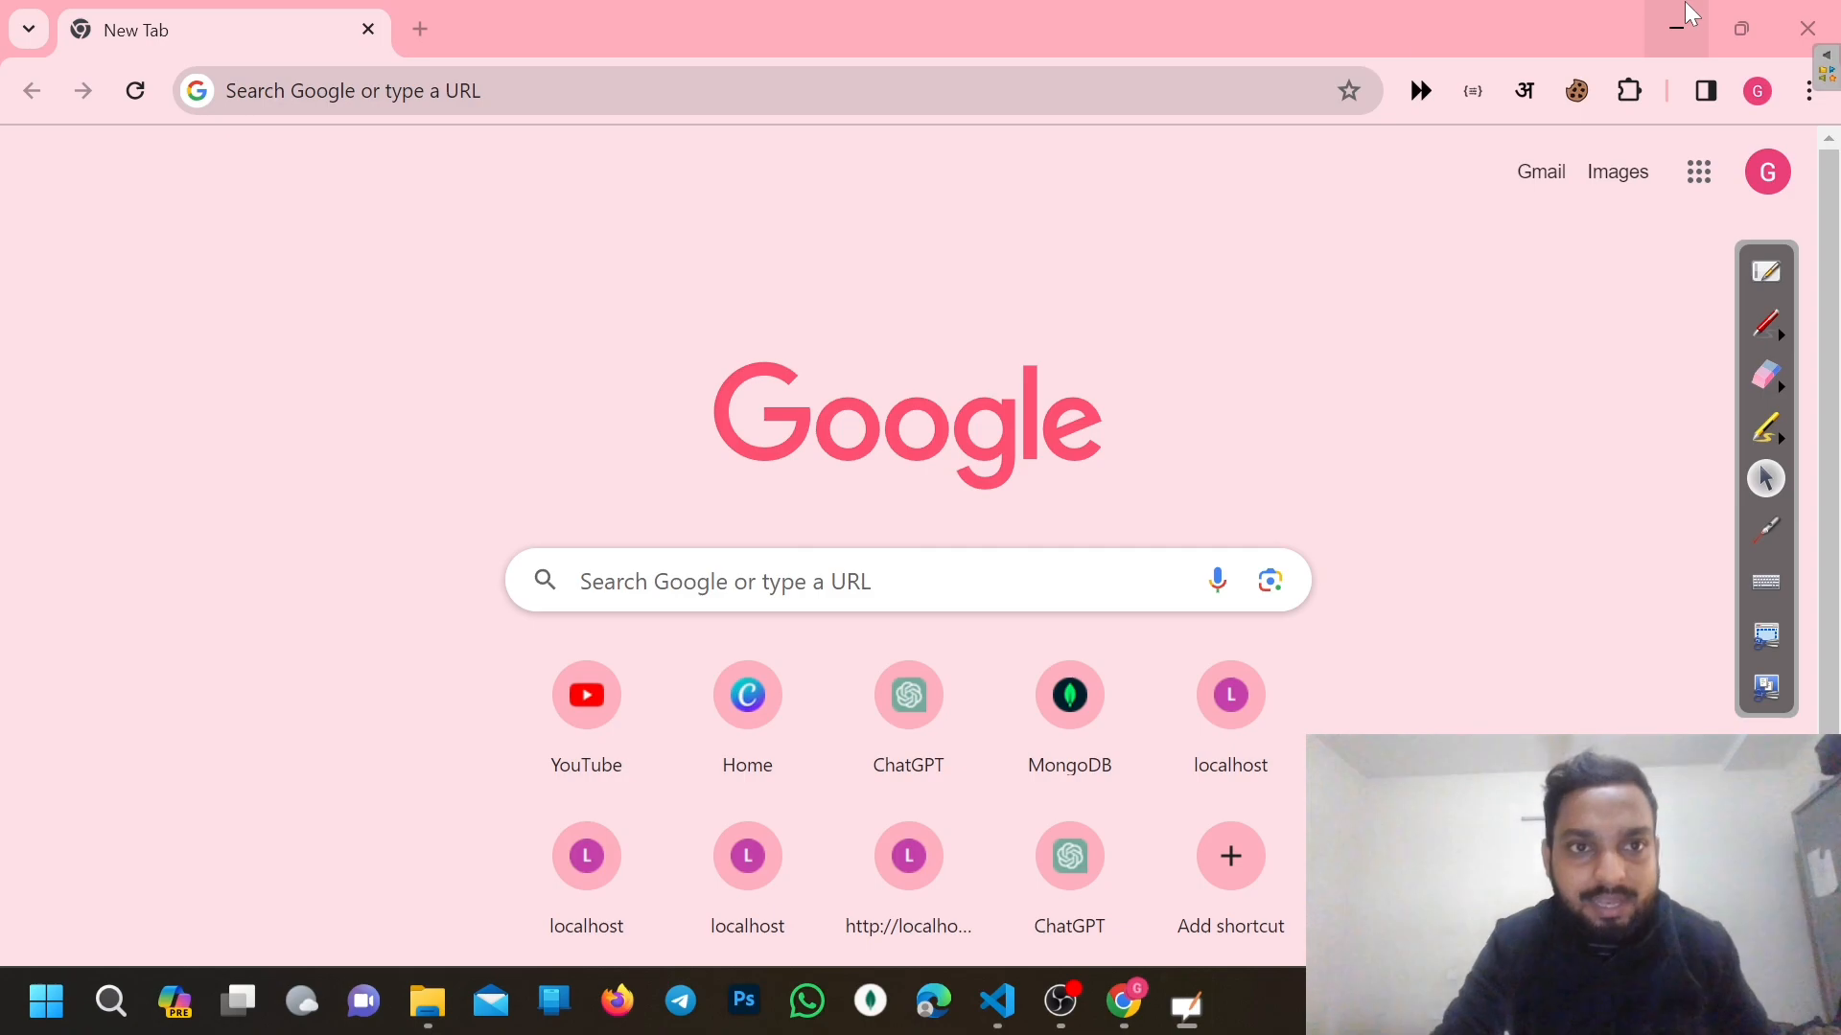
{"action": "key", "text": "ctrl+l"}
{"action": "type", "text": "mongodb.com"}
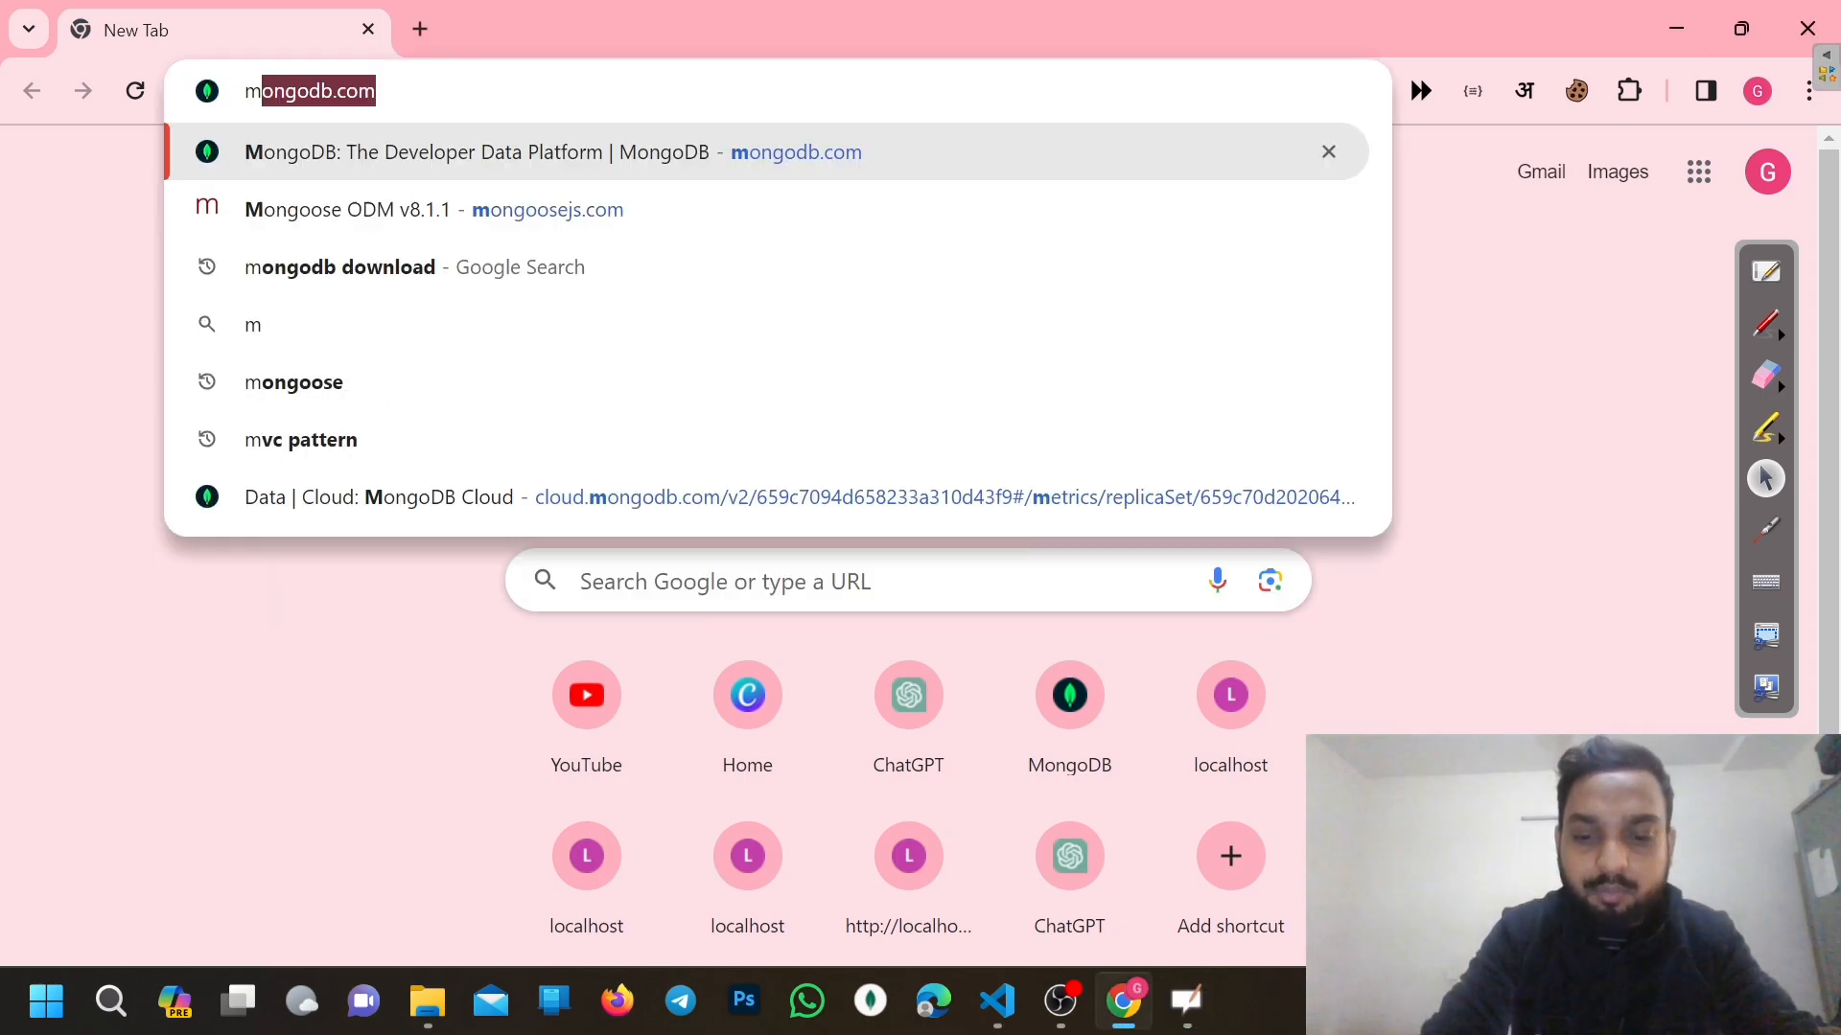
{"action": "key", "text": "Return"}
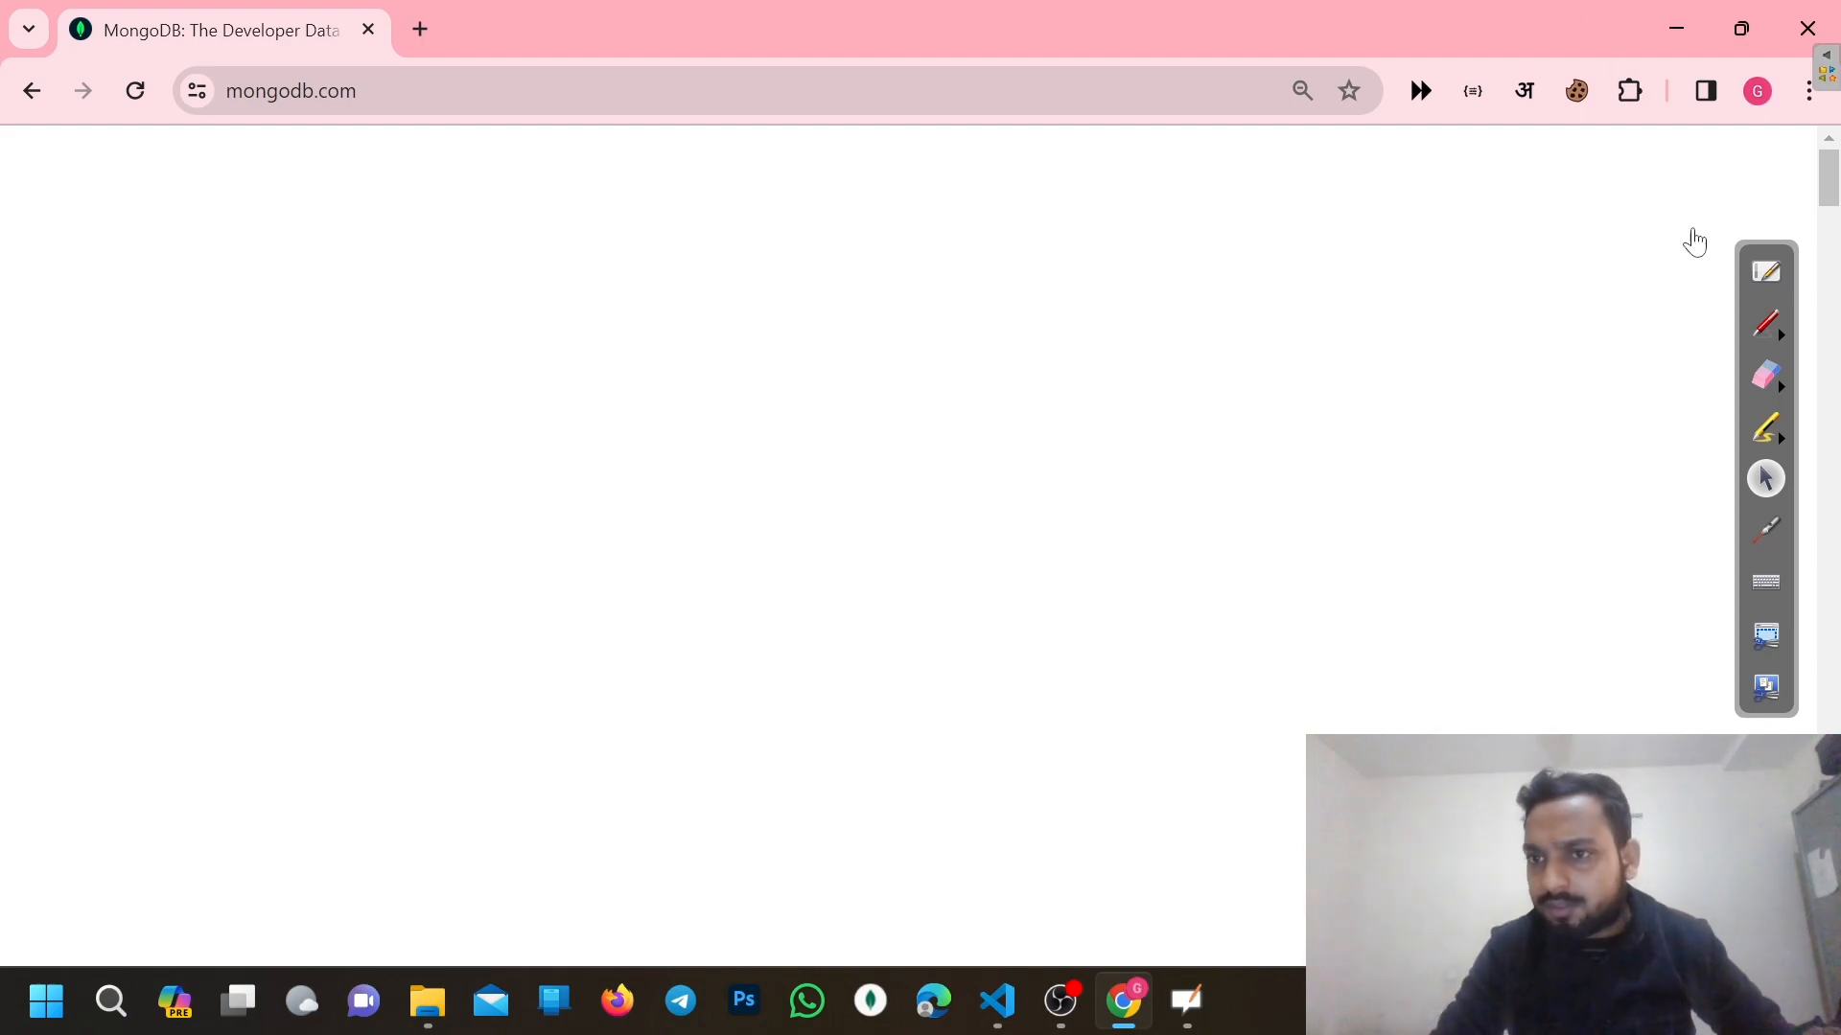
Switch to OpenBoard, tick the MongoDB Atlas heading with the pen and underline "Compass being a useful tool for local development"
{"action": "left_click", "coordinate": [1756, 271]}
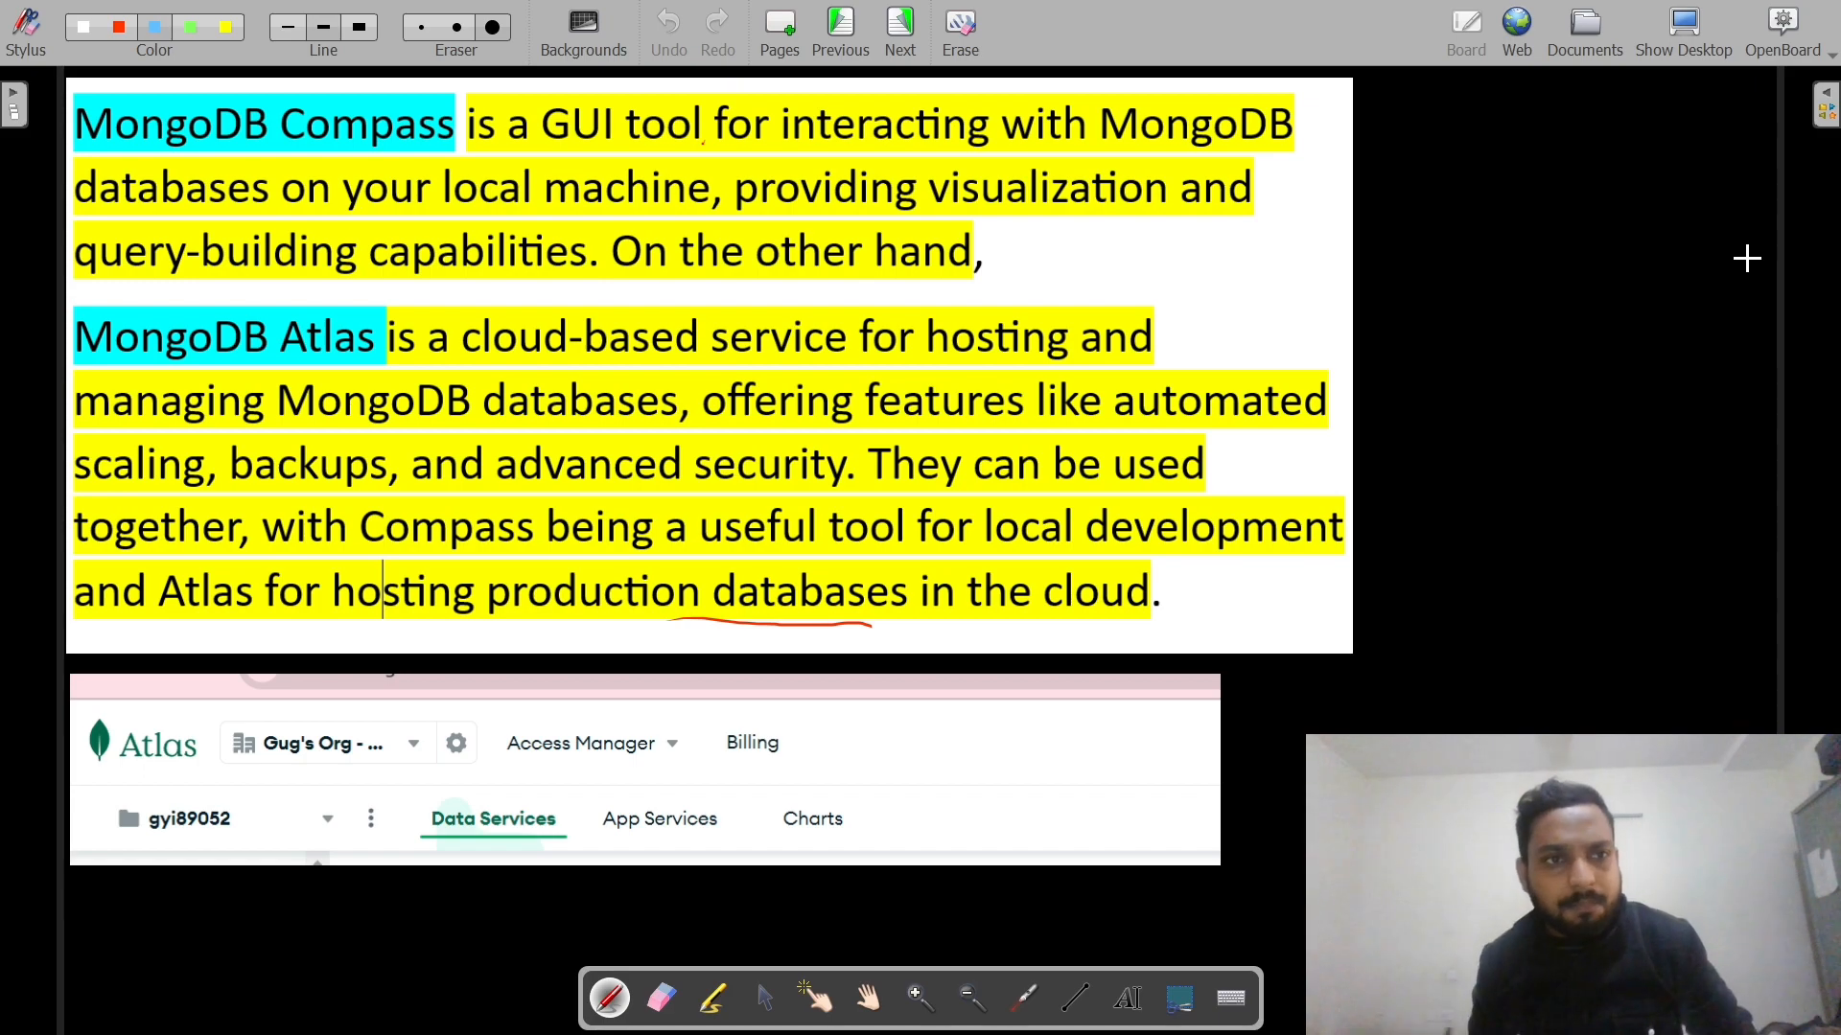
{"action": "left_click_drag", "start_coordinate": [72, 331], "coordinate": [125, 296]}
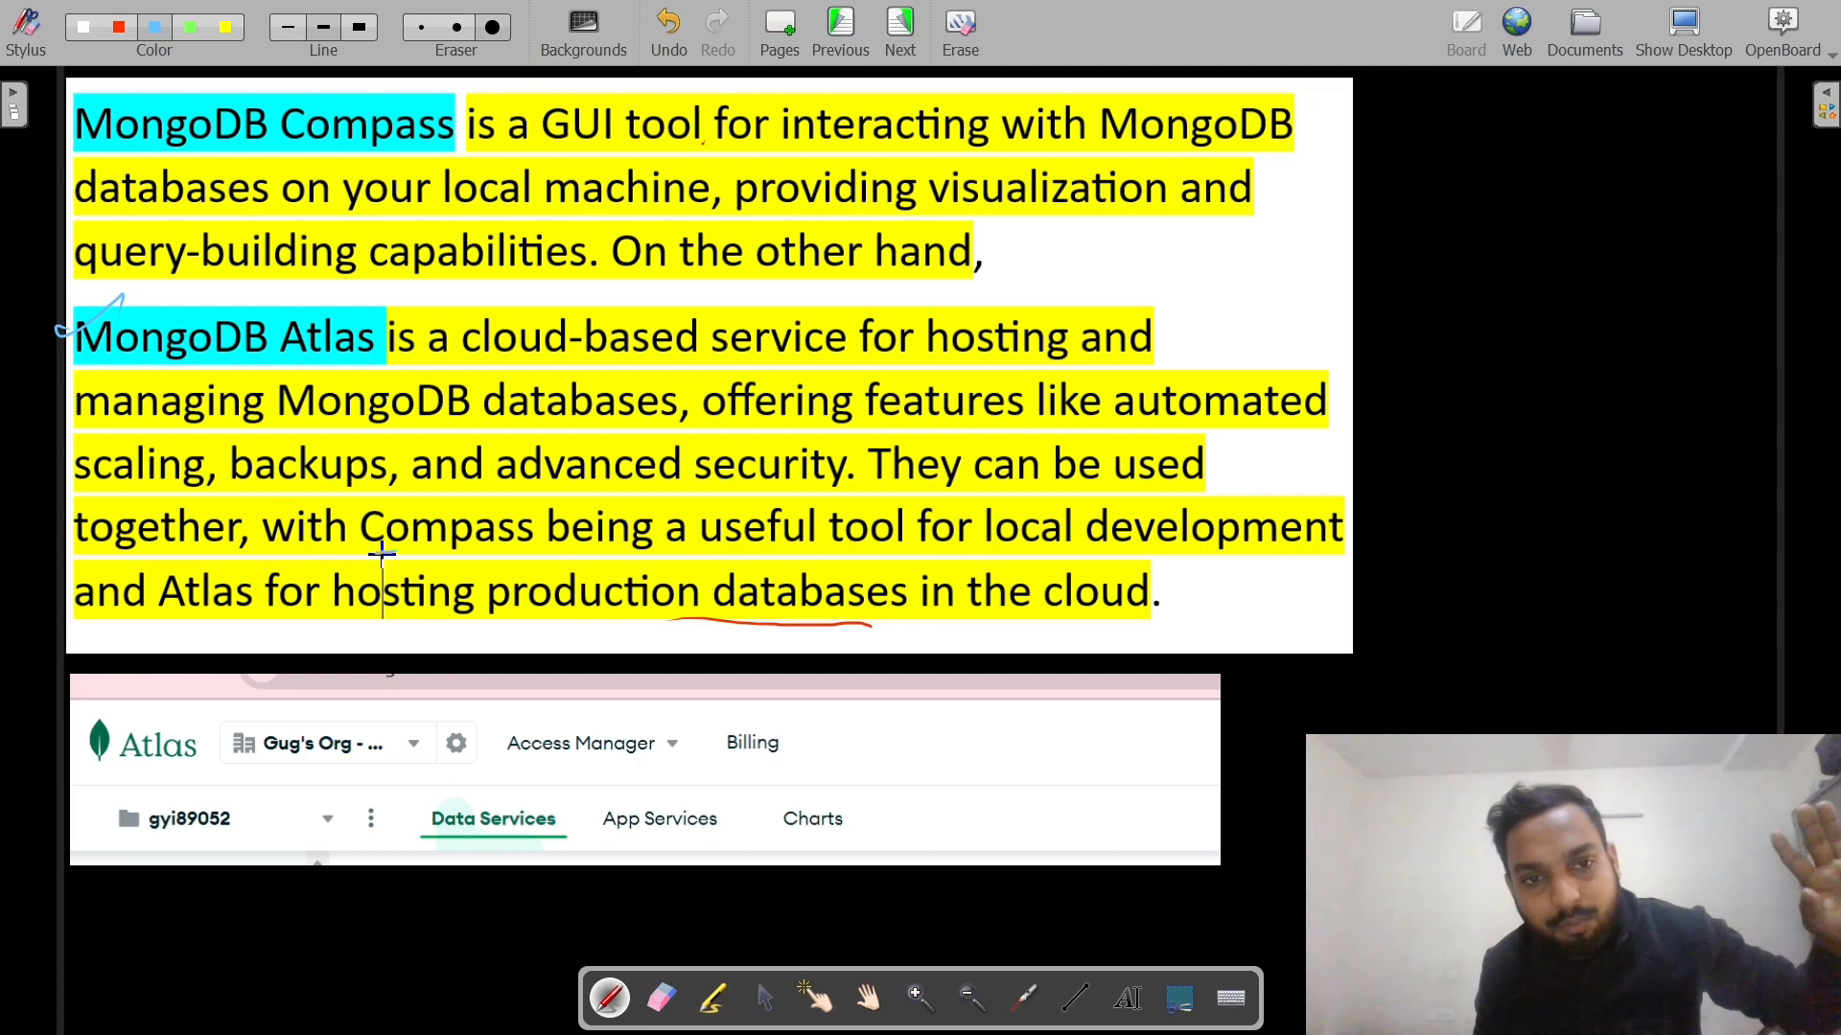
{"action": "left_click_drag", "start_coordinate": [374, 555], "coordinate": [1290, 549]}
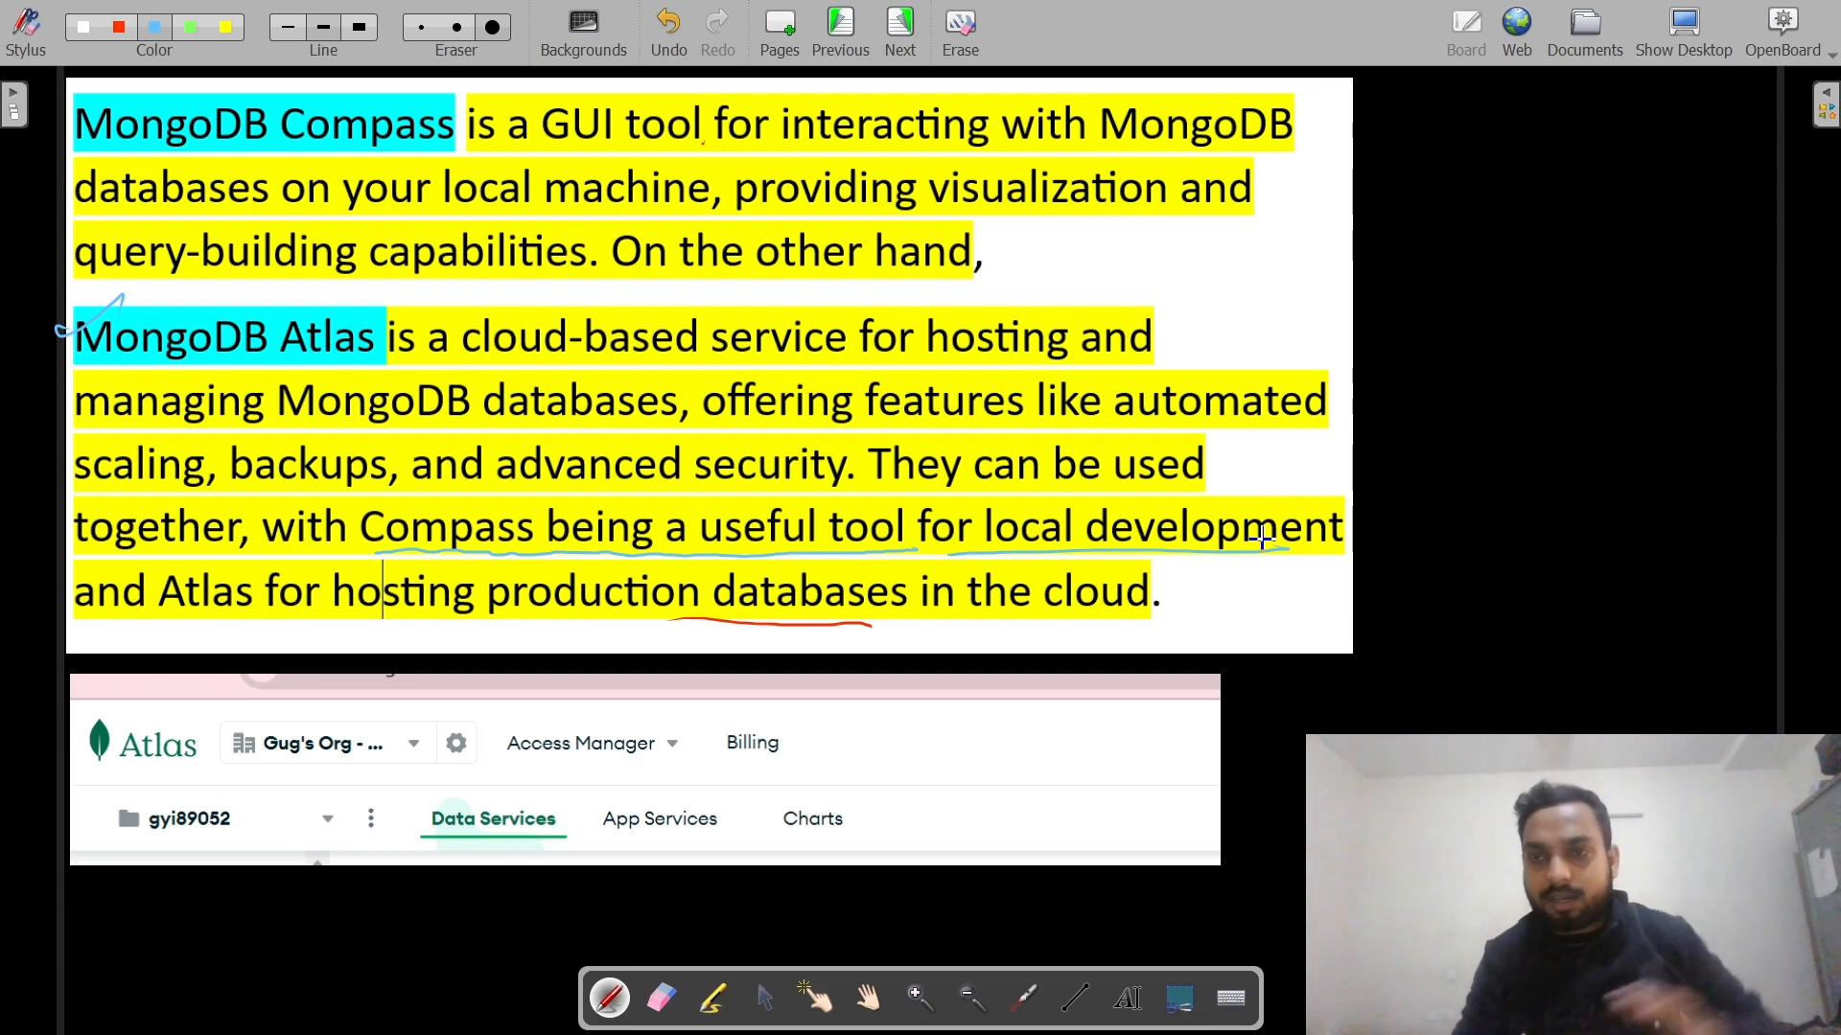
Switch to Chrome, sign in to MongoDB Atlas with the first listed Google account, and view its list of projects
{"action": "left_click", "coordinate": [1680, 17]}
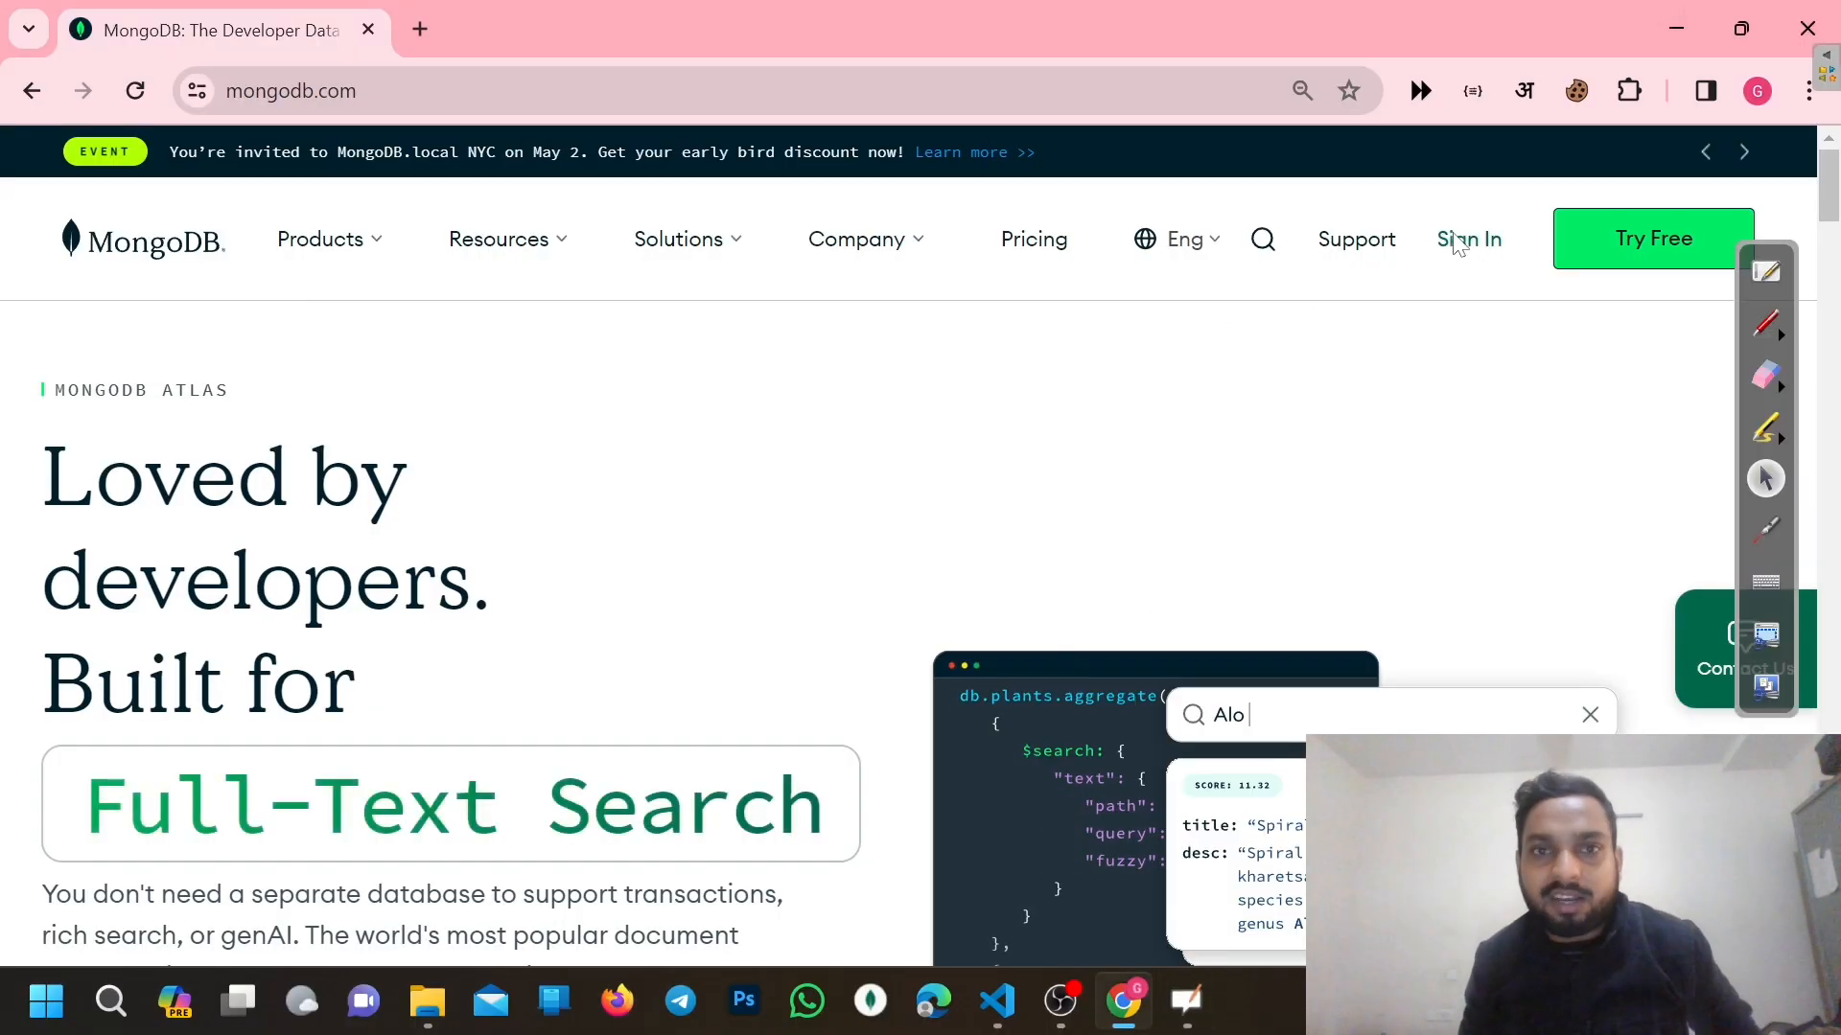
{"action": "left_click", "coordinate": [1469, 254]}
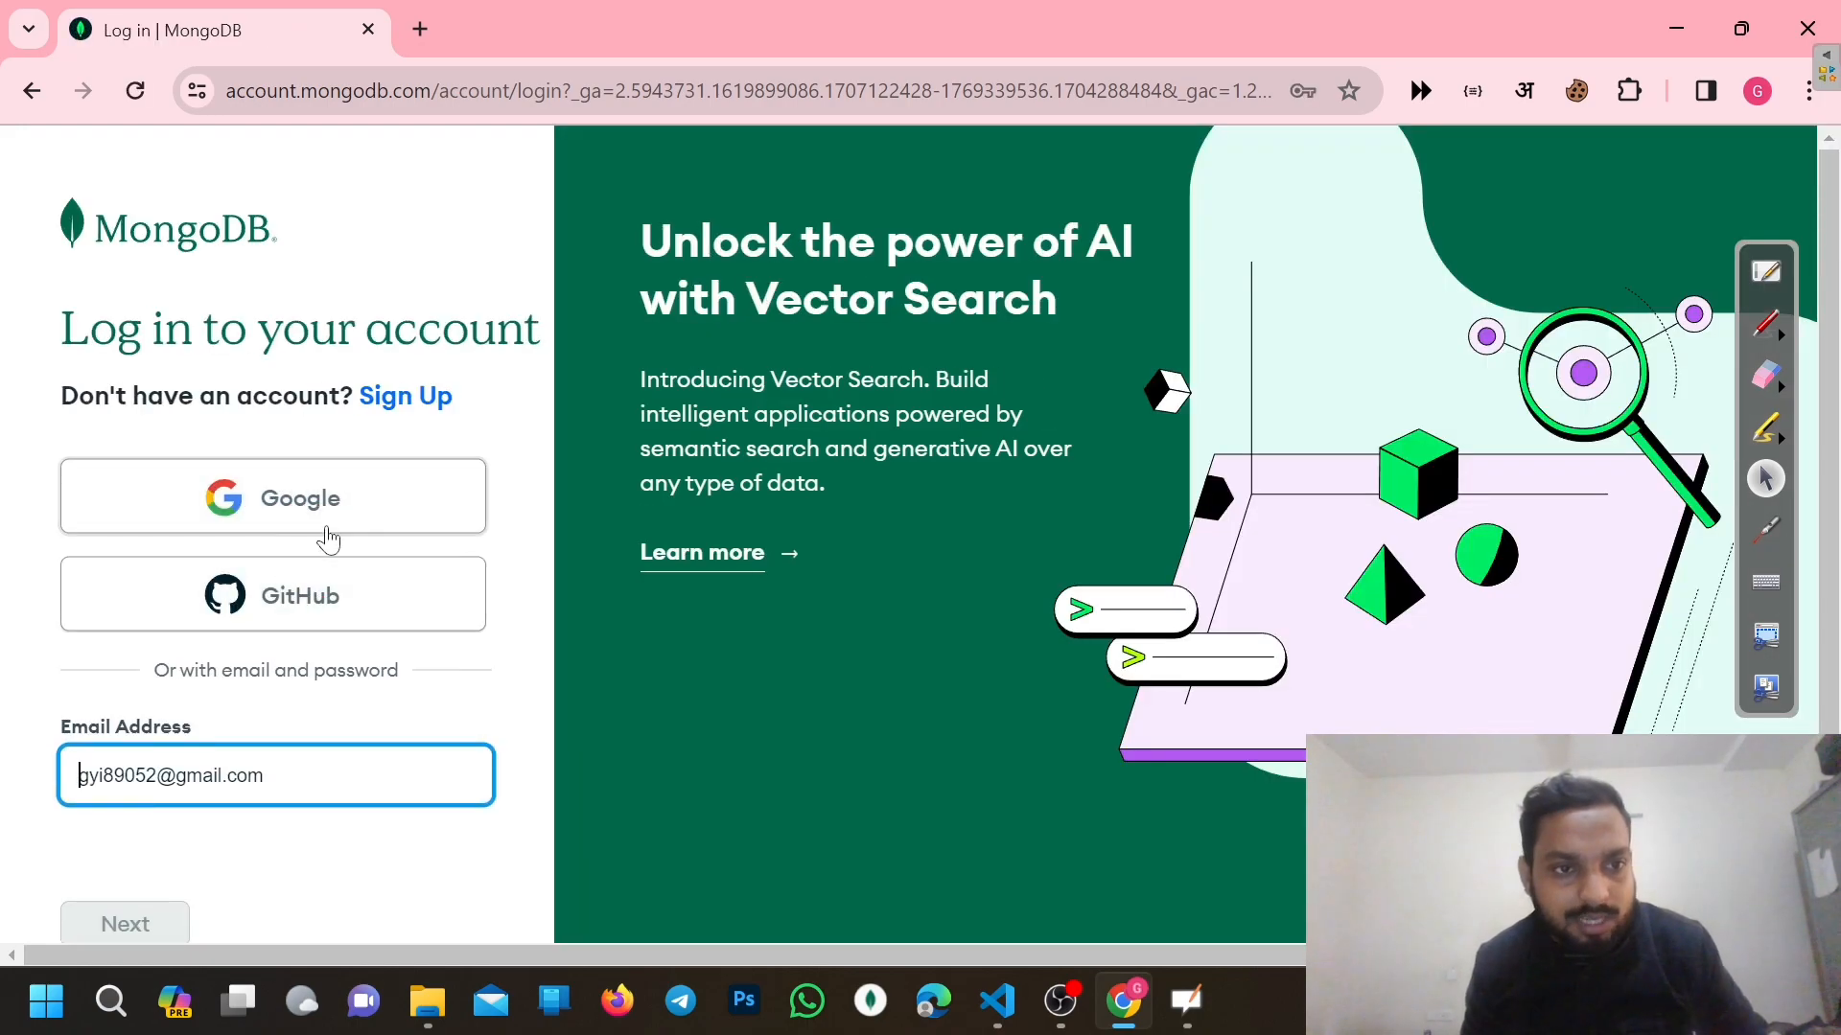
{"action": "left_click", "coordinate": [340, 501]}
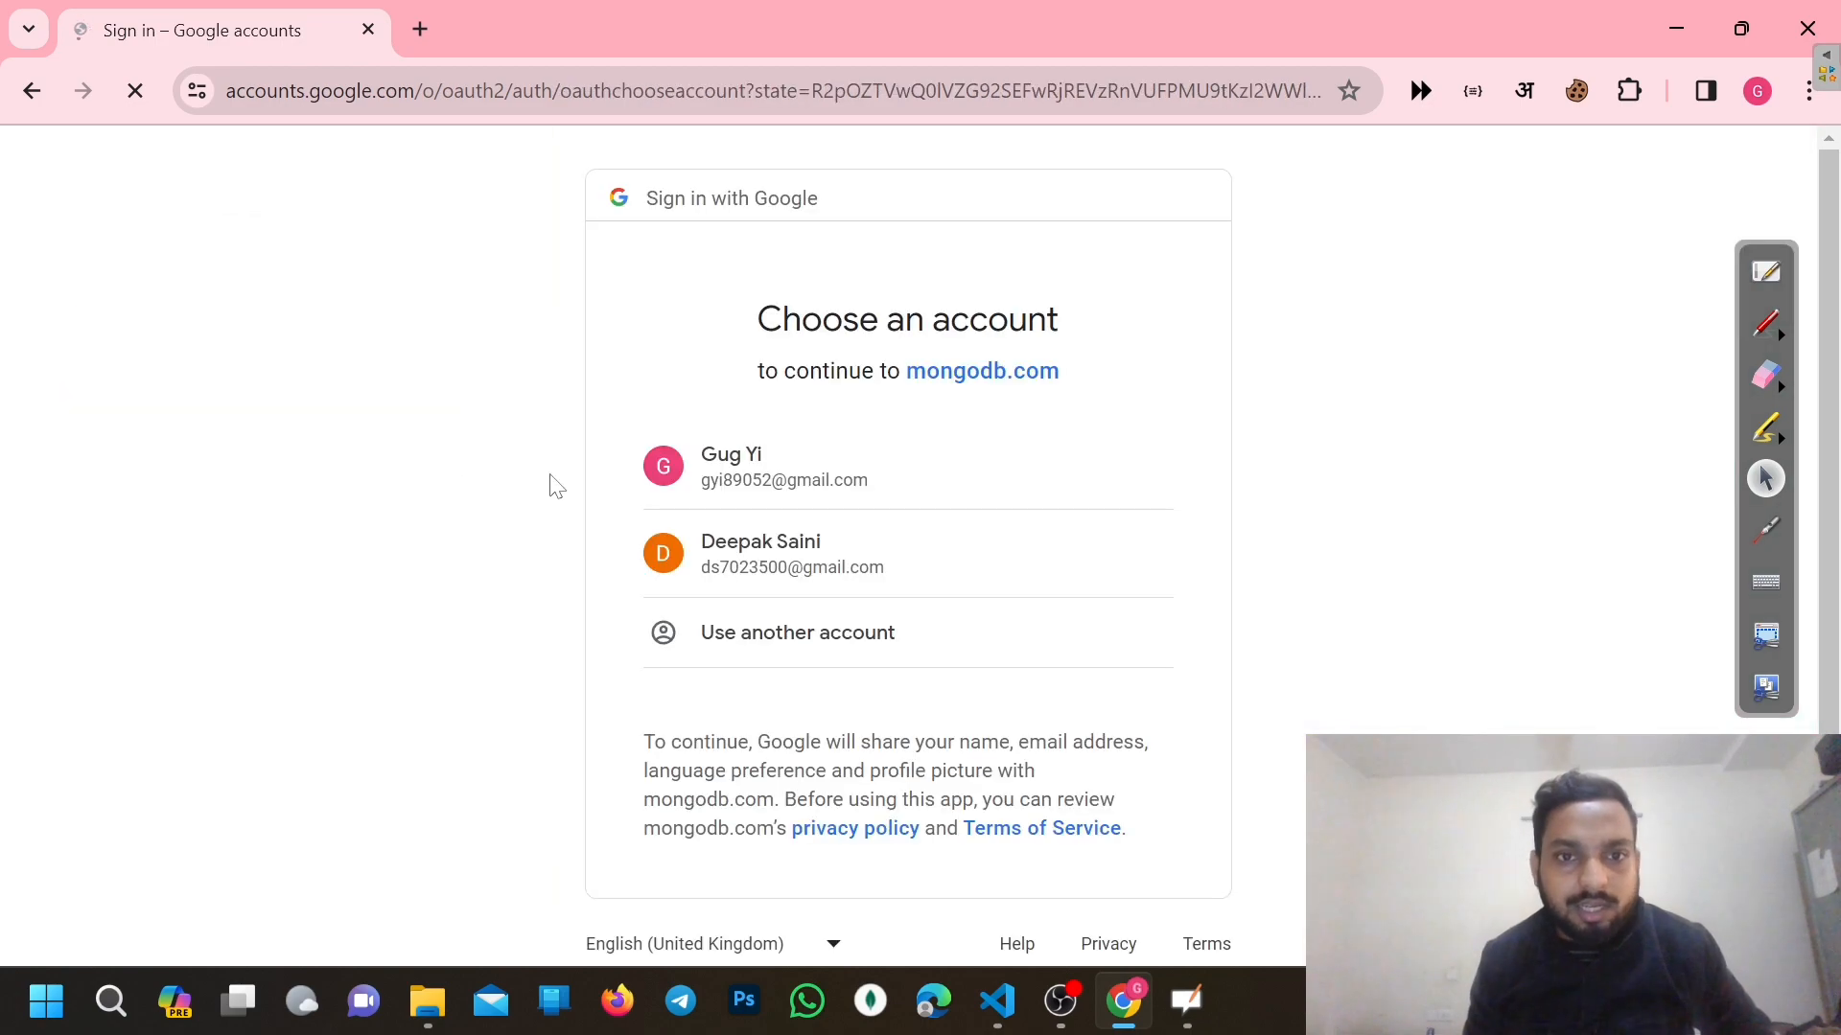
{"action": "left_click", "coordinate": [753, 471]}
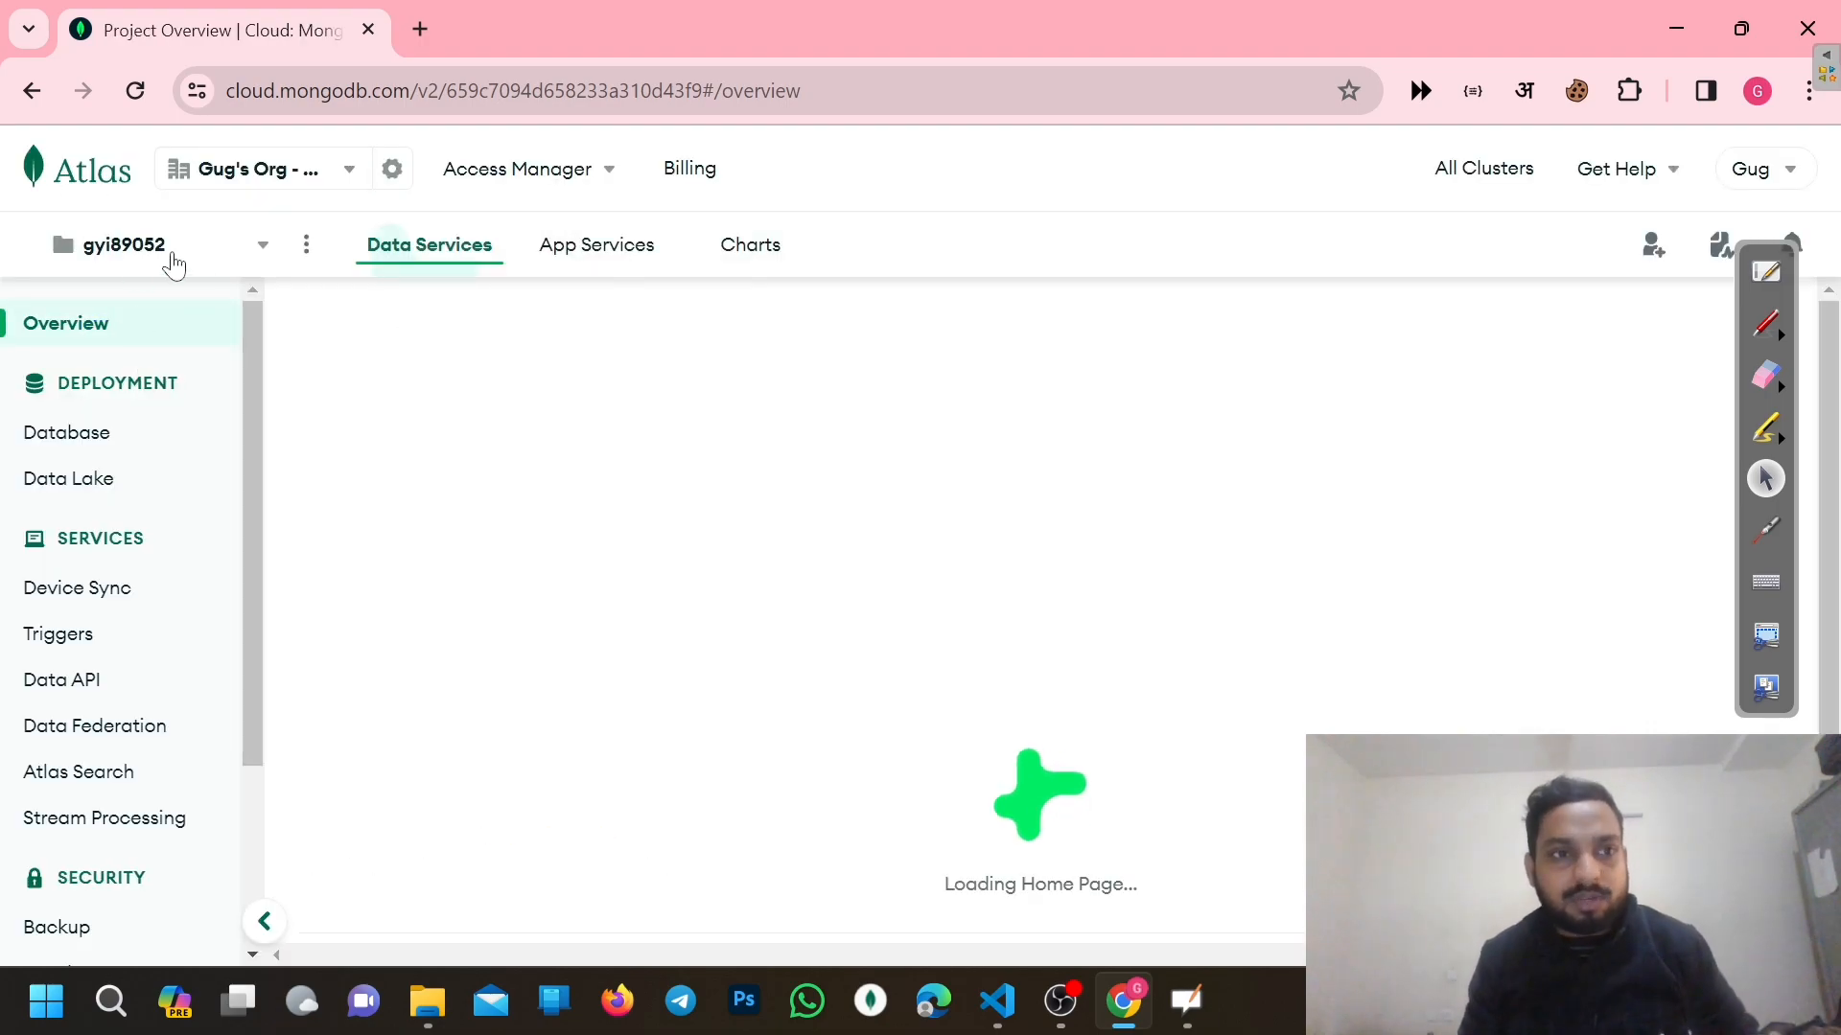
{"action": "left_click", "coordinate": [172, 255]}
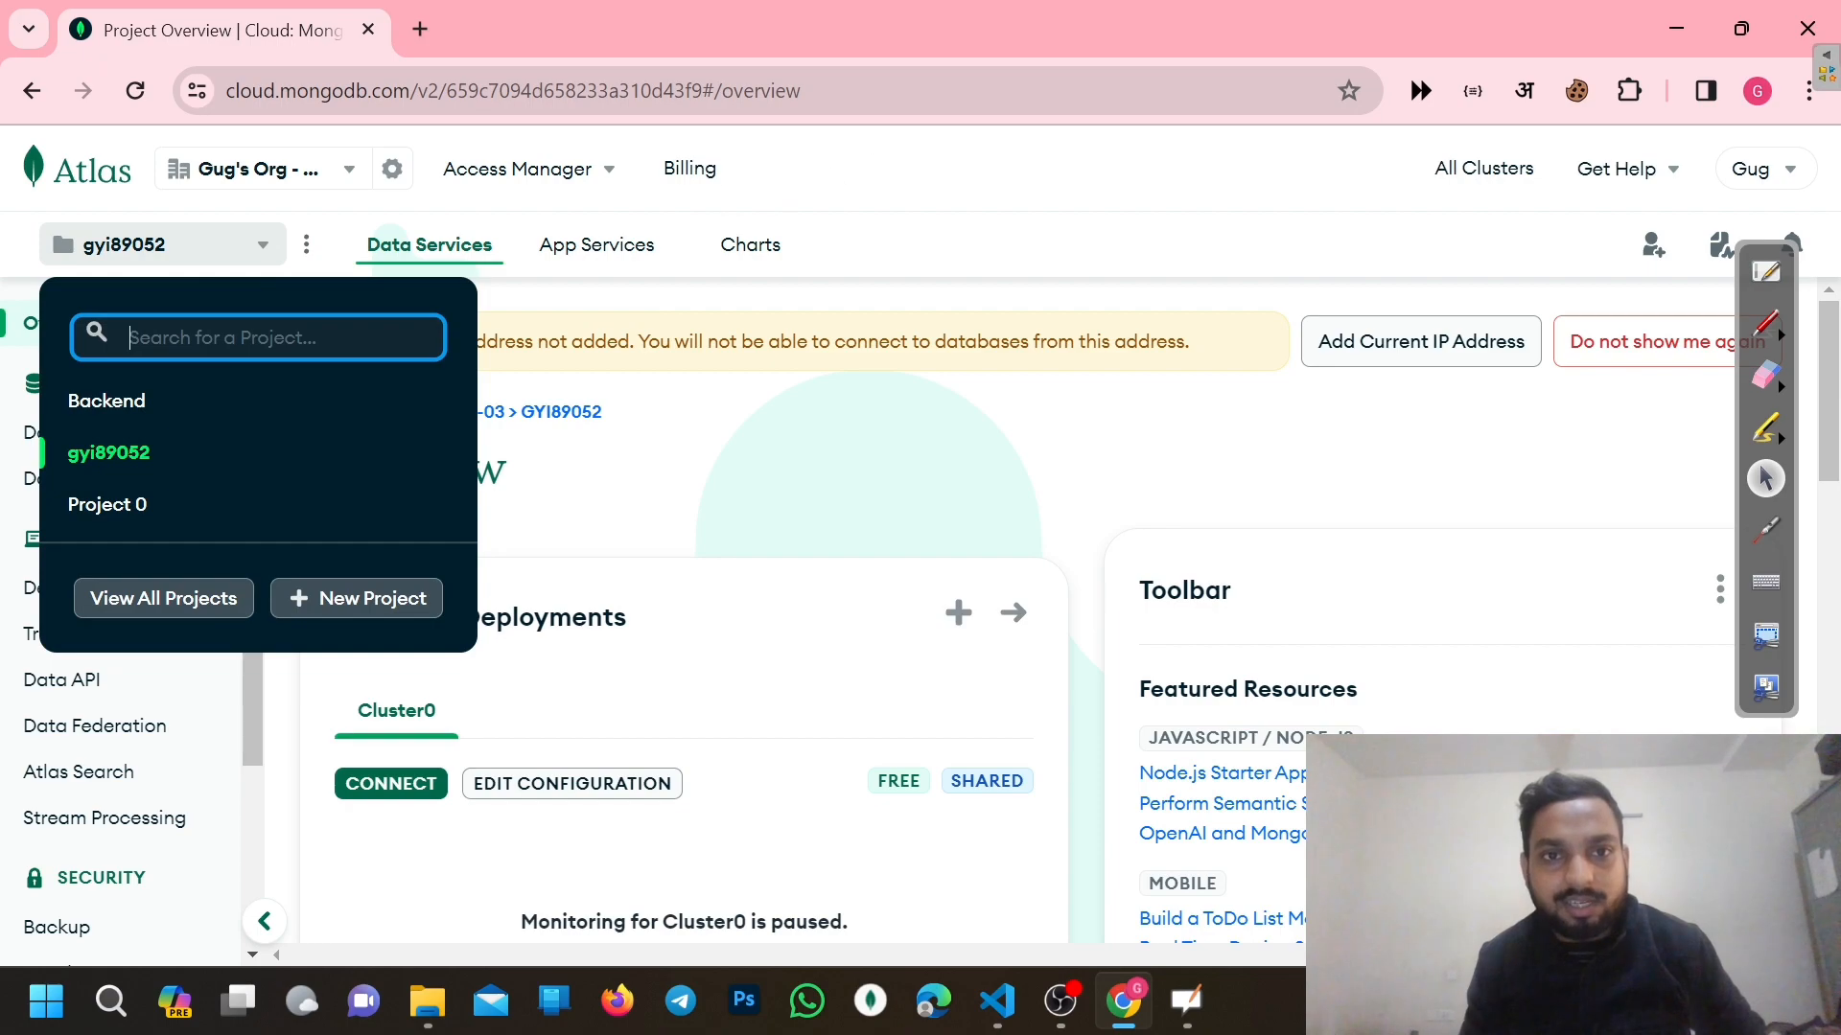
{"action": "key", "text": "Escape"}
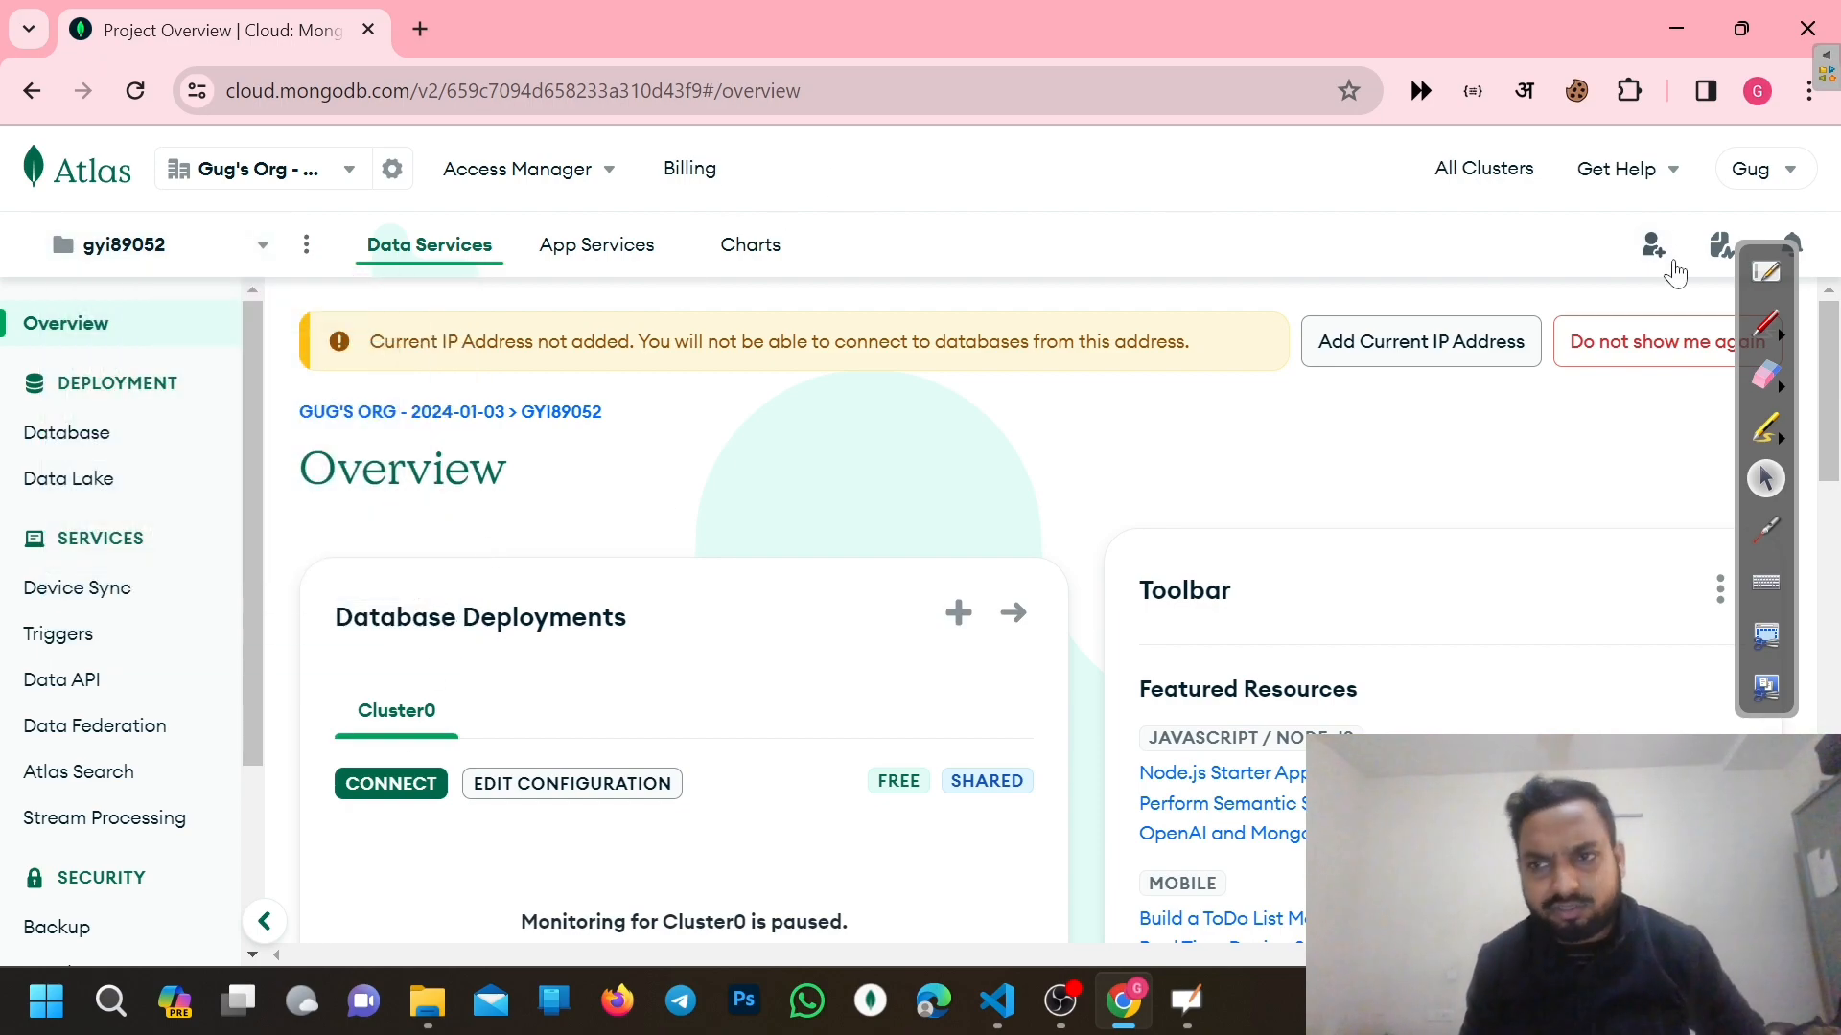
Switch to OpenBoard and tick the MongoDB Compass heading with the pen
{"action": "left_click", "coordinate": [1765, 271]}
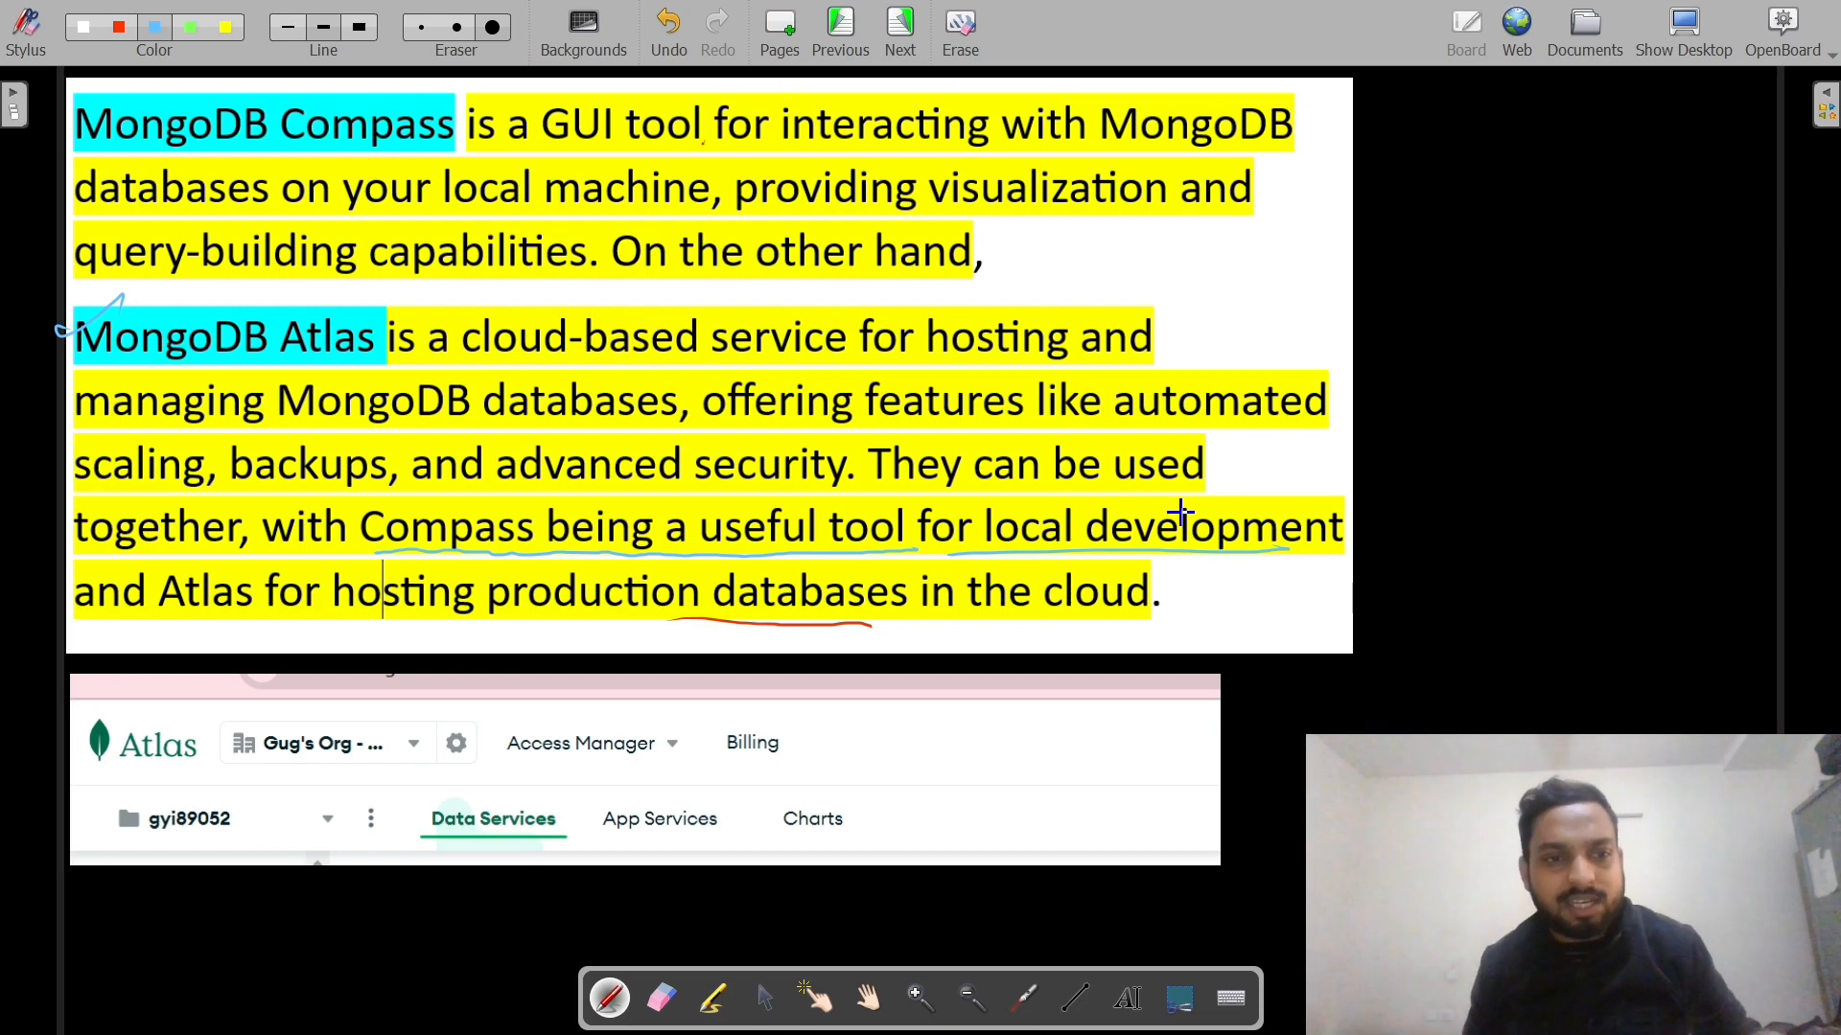
{"action": "left_click_drag", "start_coordinate": [44, 142], "coordinate": [130, 96]}
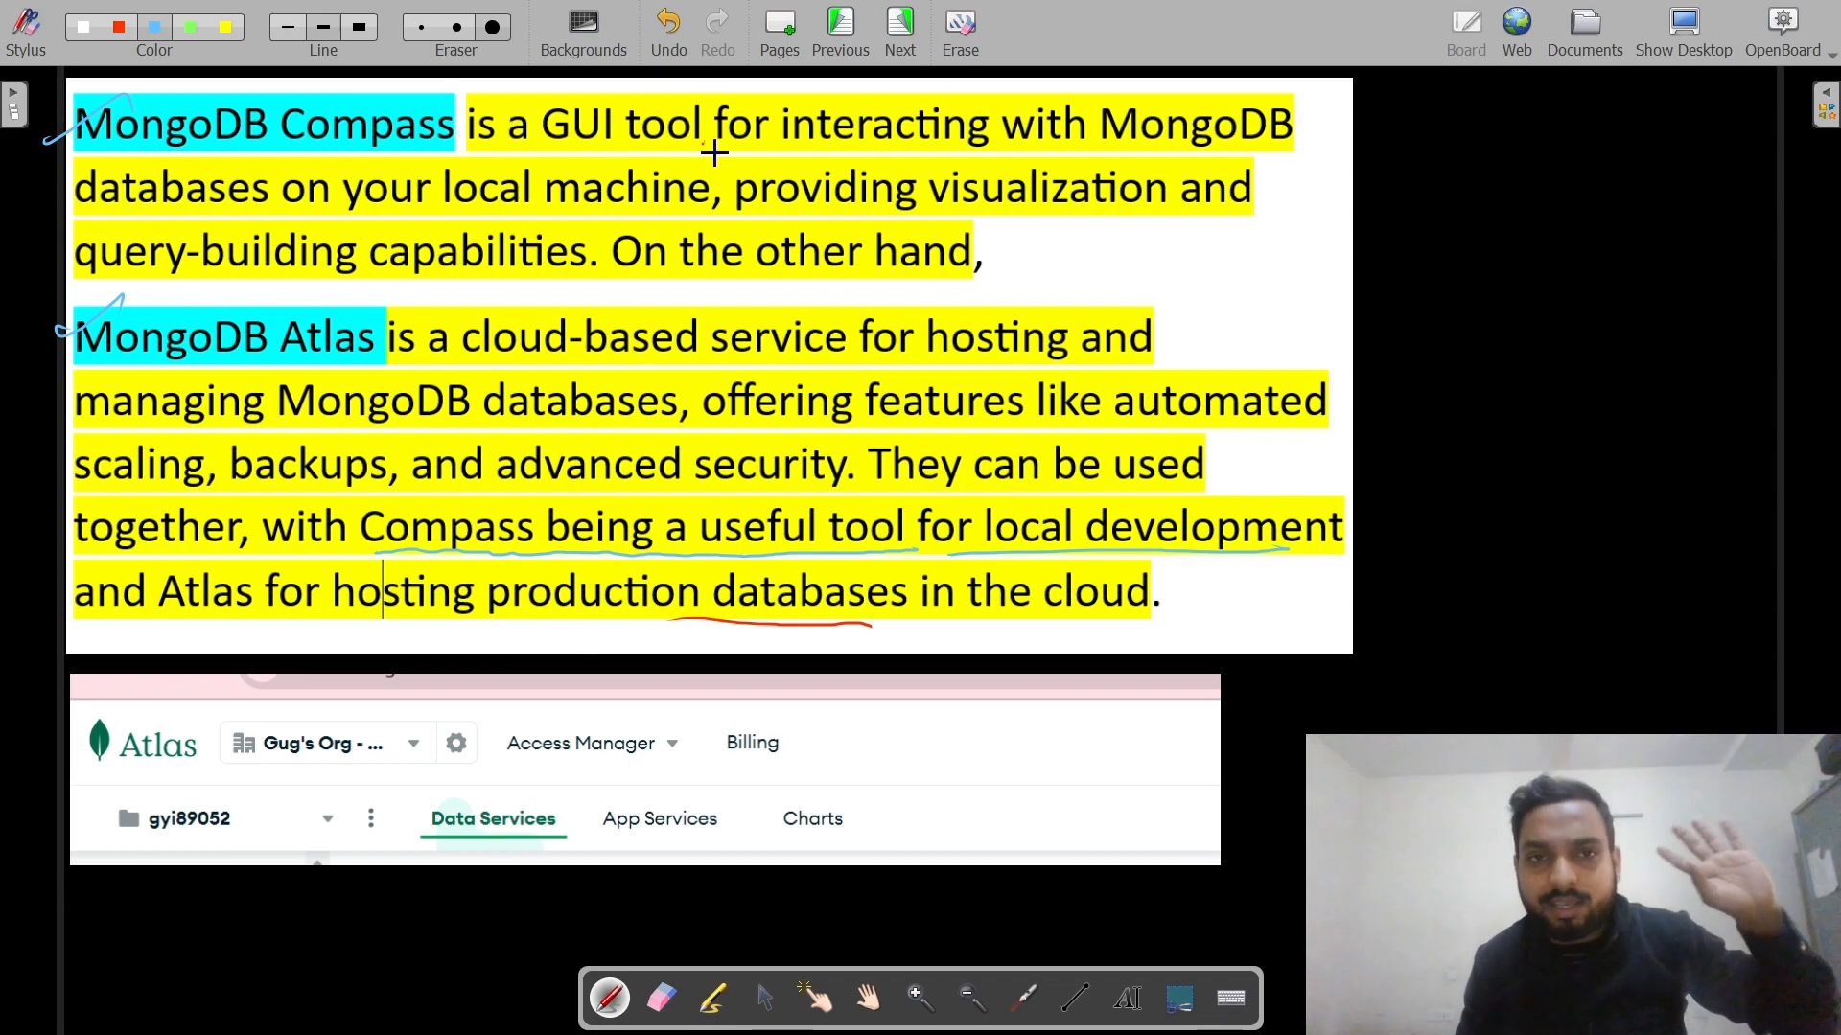
Open MongoDB Compass and highlight the new connection's localhost URI without its trailing slash, and its port number
{"action": "left_click", "coordinate": [1687, 31]}
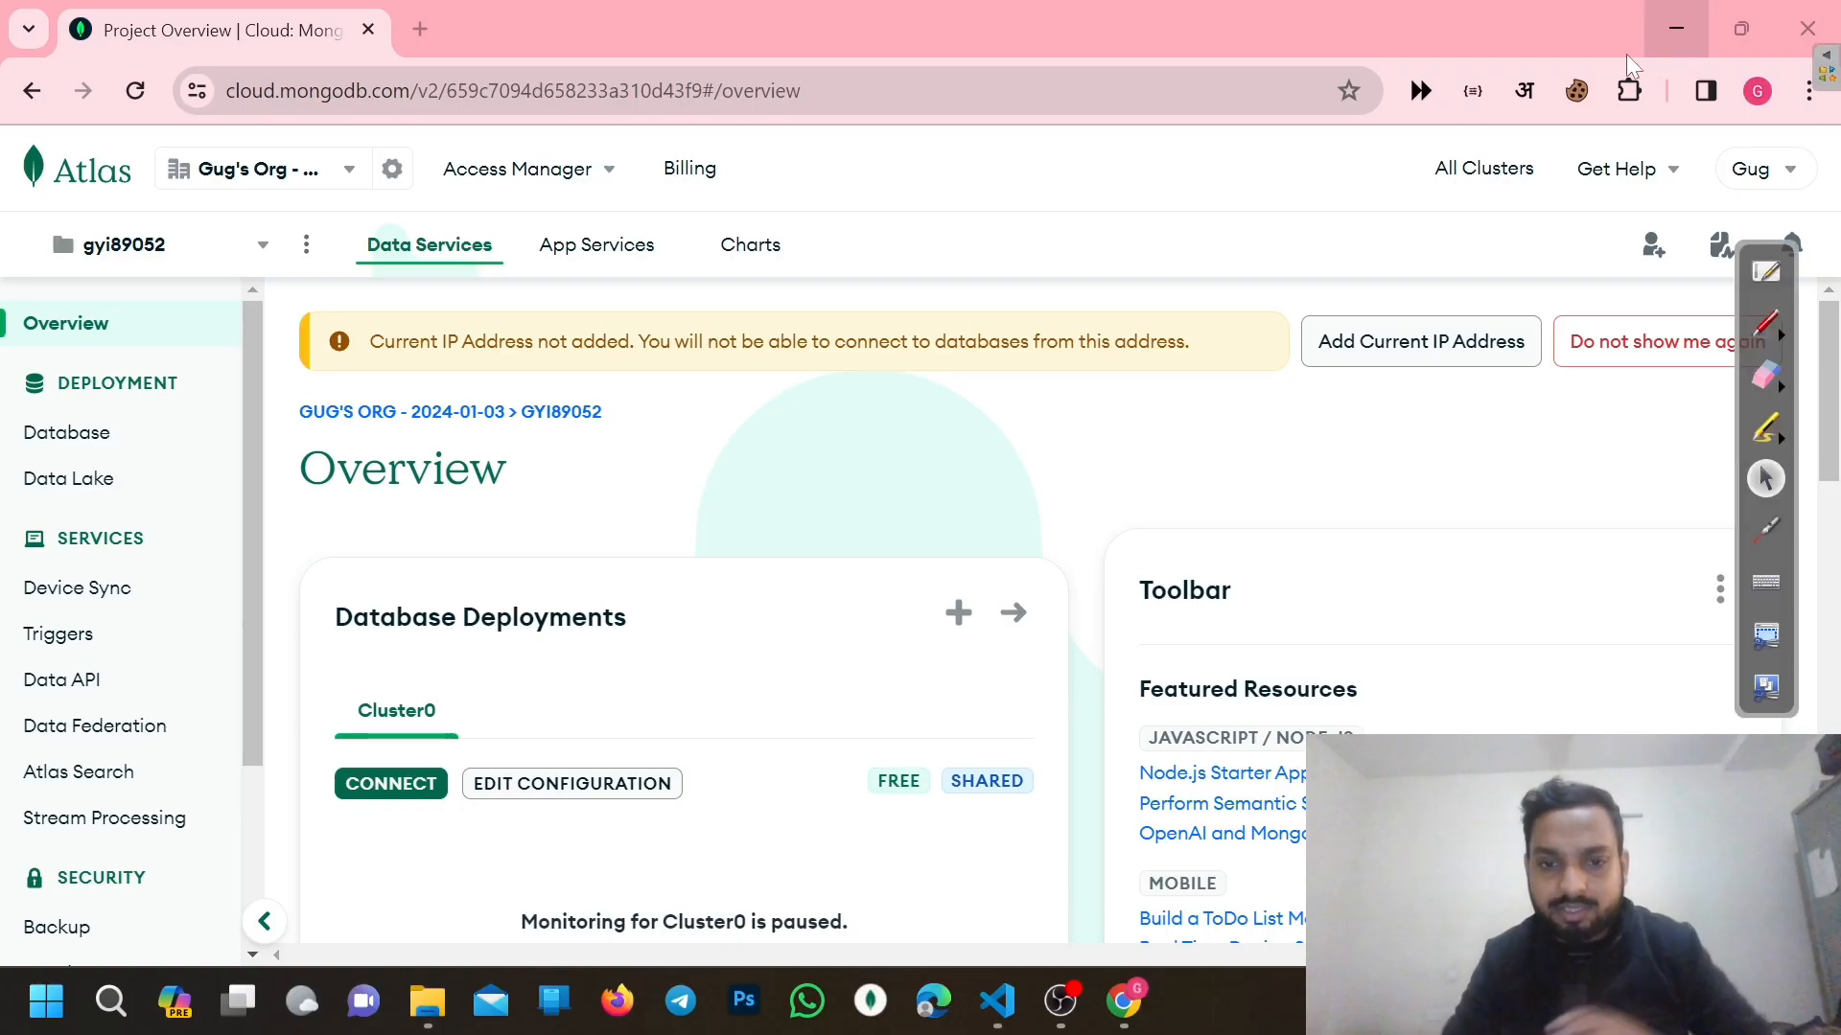
{"action": "left_click", "coordinate": [886, 1018]}
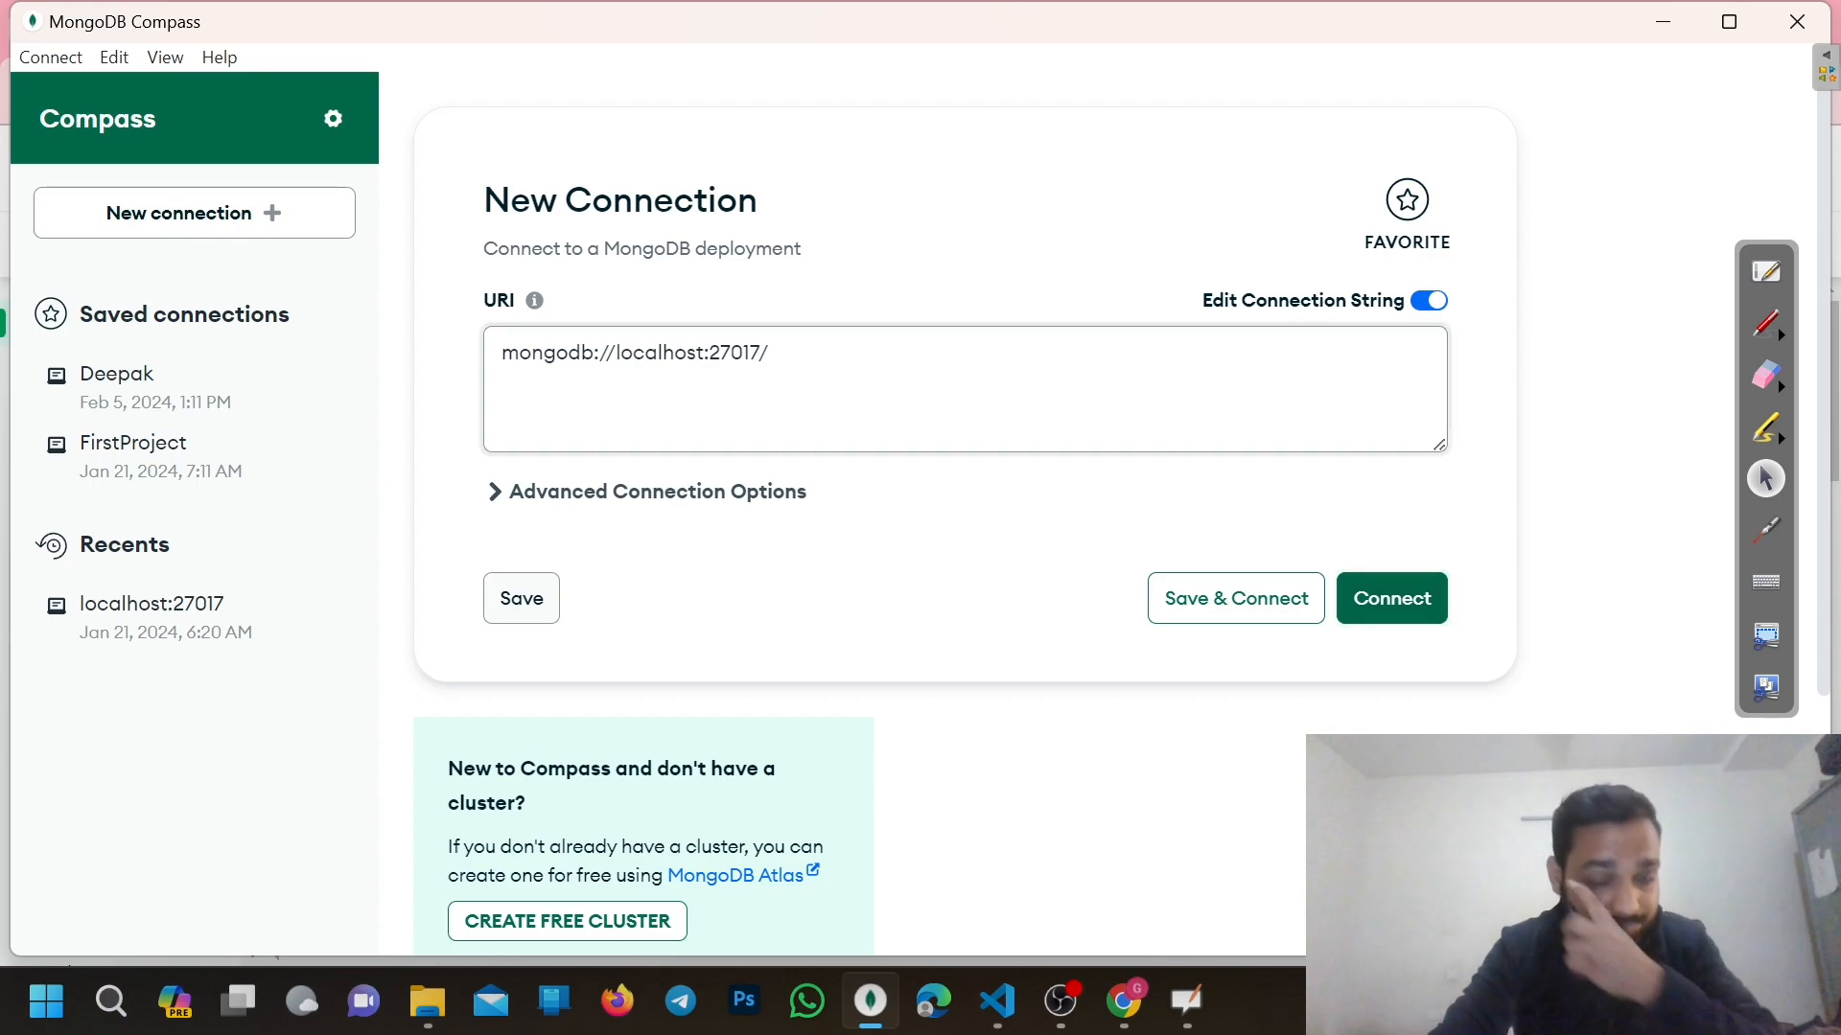
{"action": "left_click", "coordinate": [771, 352]}
{"action": "key", "text": "BackSpace"}
{"action": "left_click_drag", "start_coordinate": [762, 353], "coordinate": [450, 373]}
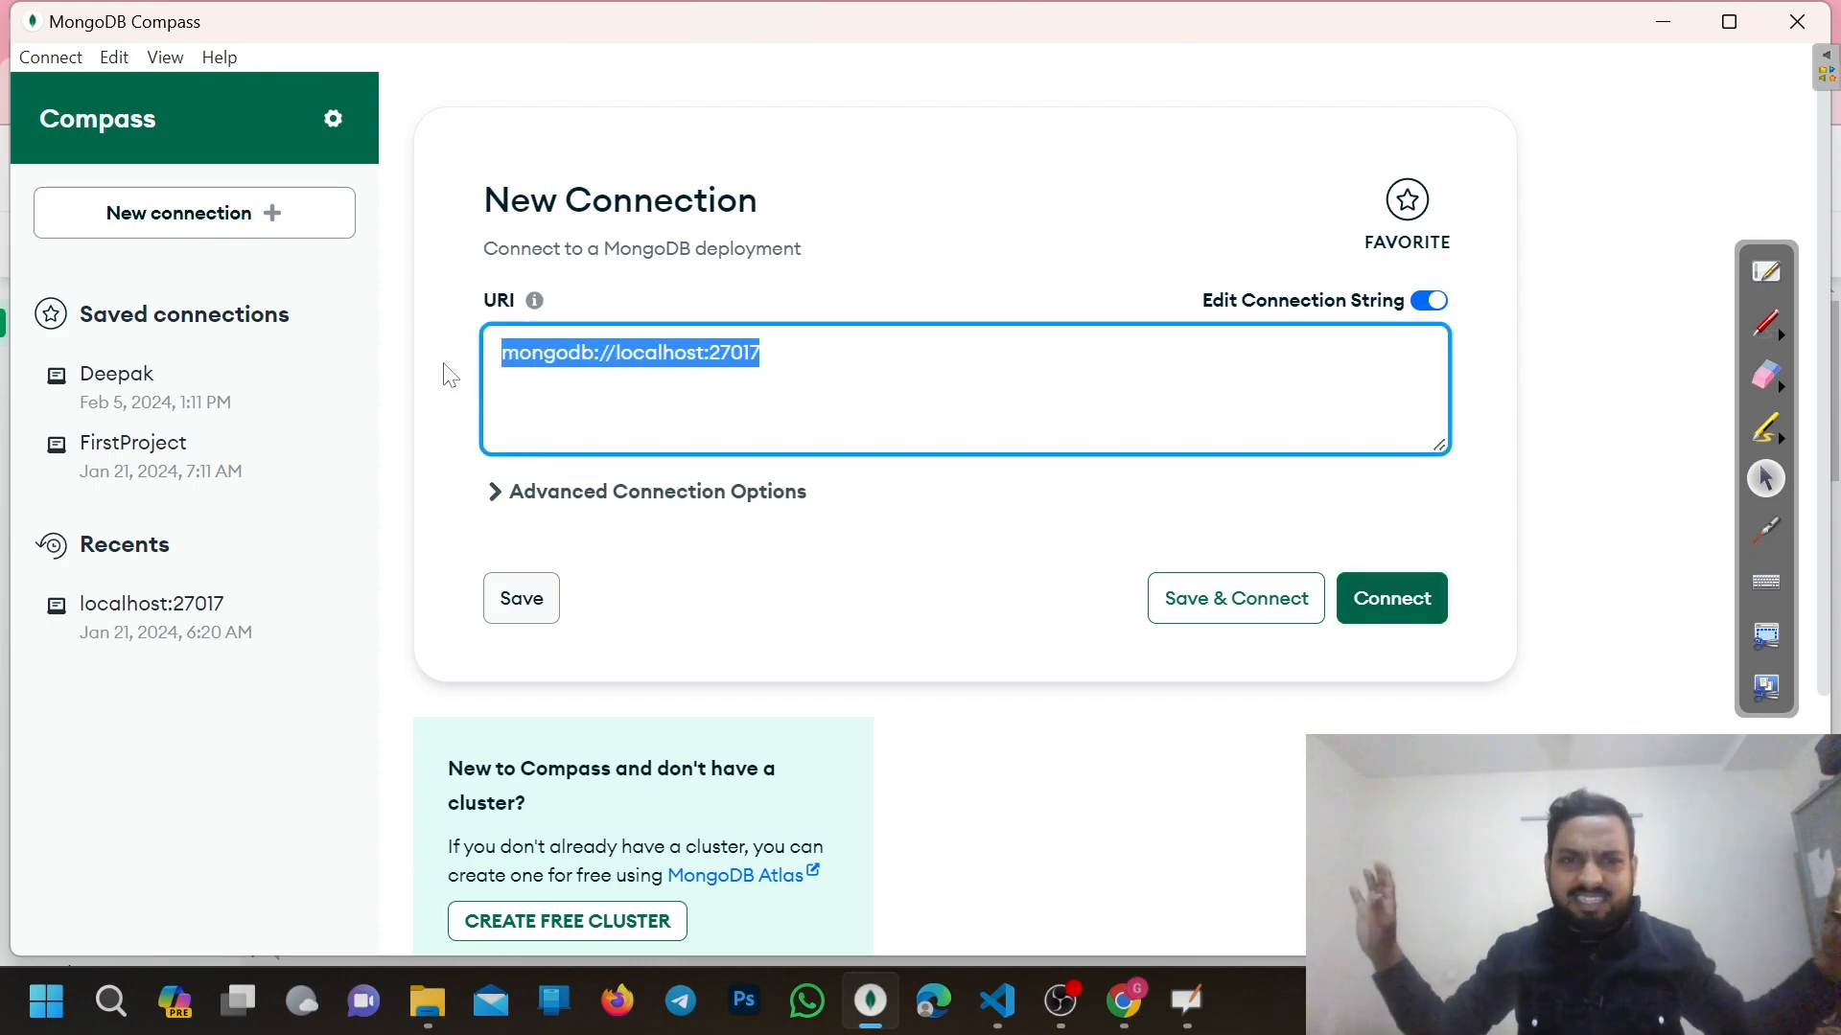
{"action": "double_click", "coordinate": [735, 352]}
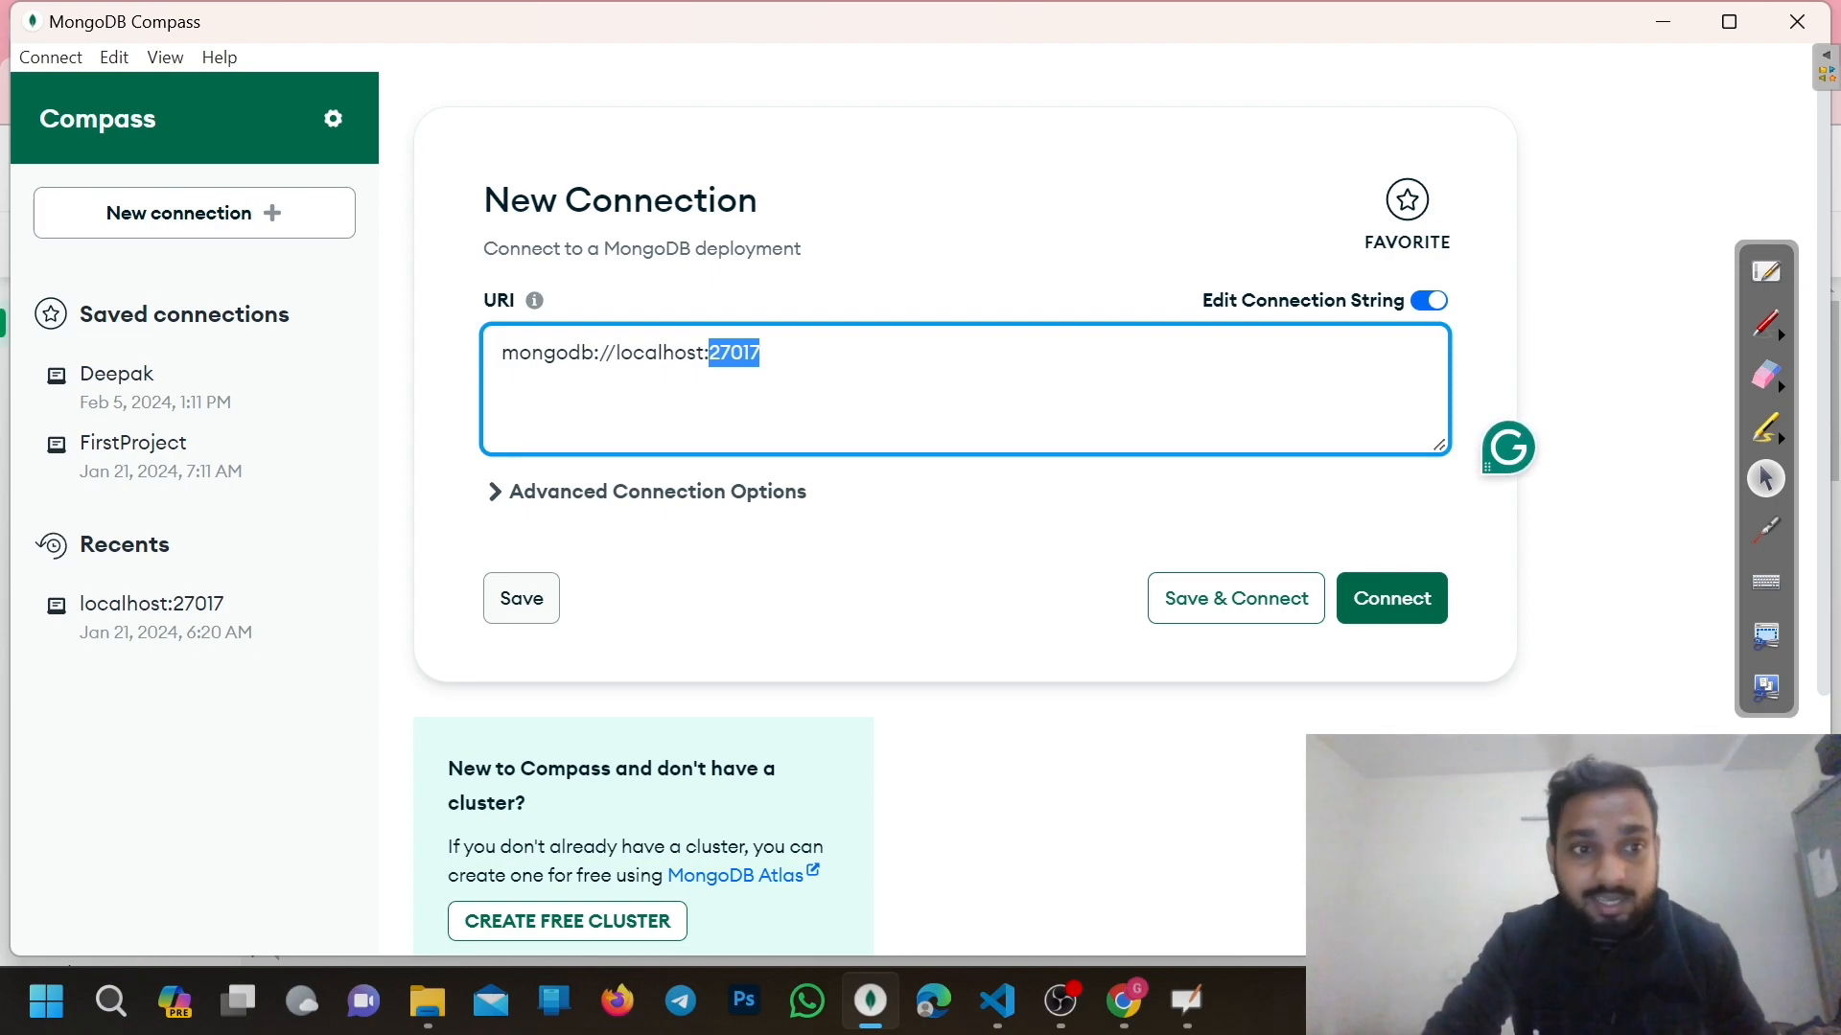
View the saved FirstProject connection, return to the new connection form, and close MongoDB Compass
{"action": "left_click", "coordinate": [155, 456]}
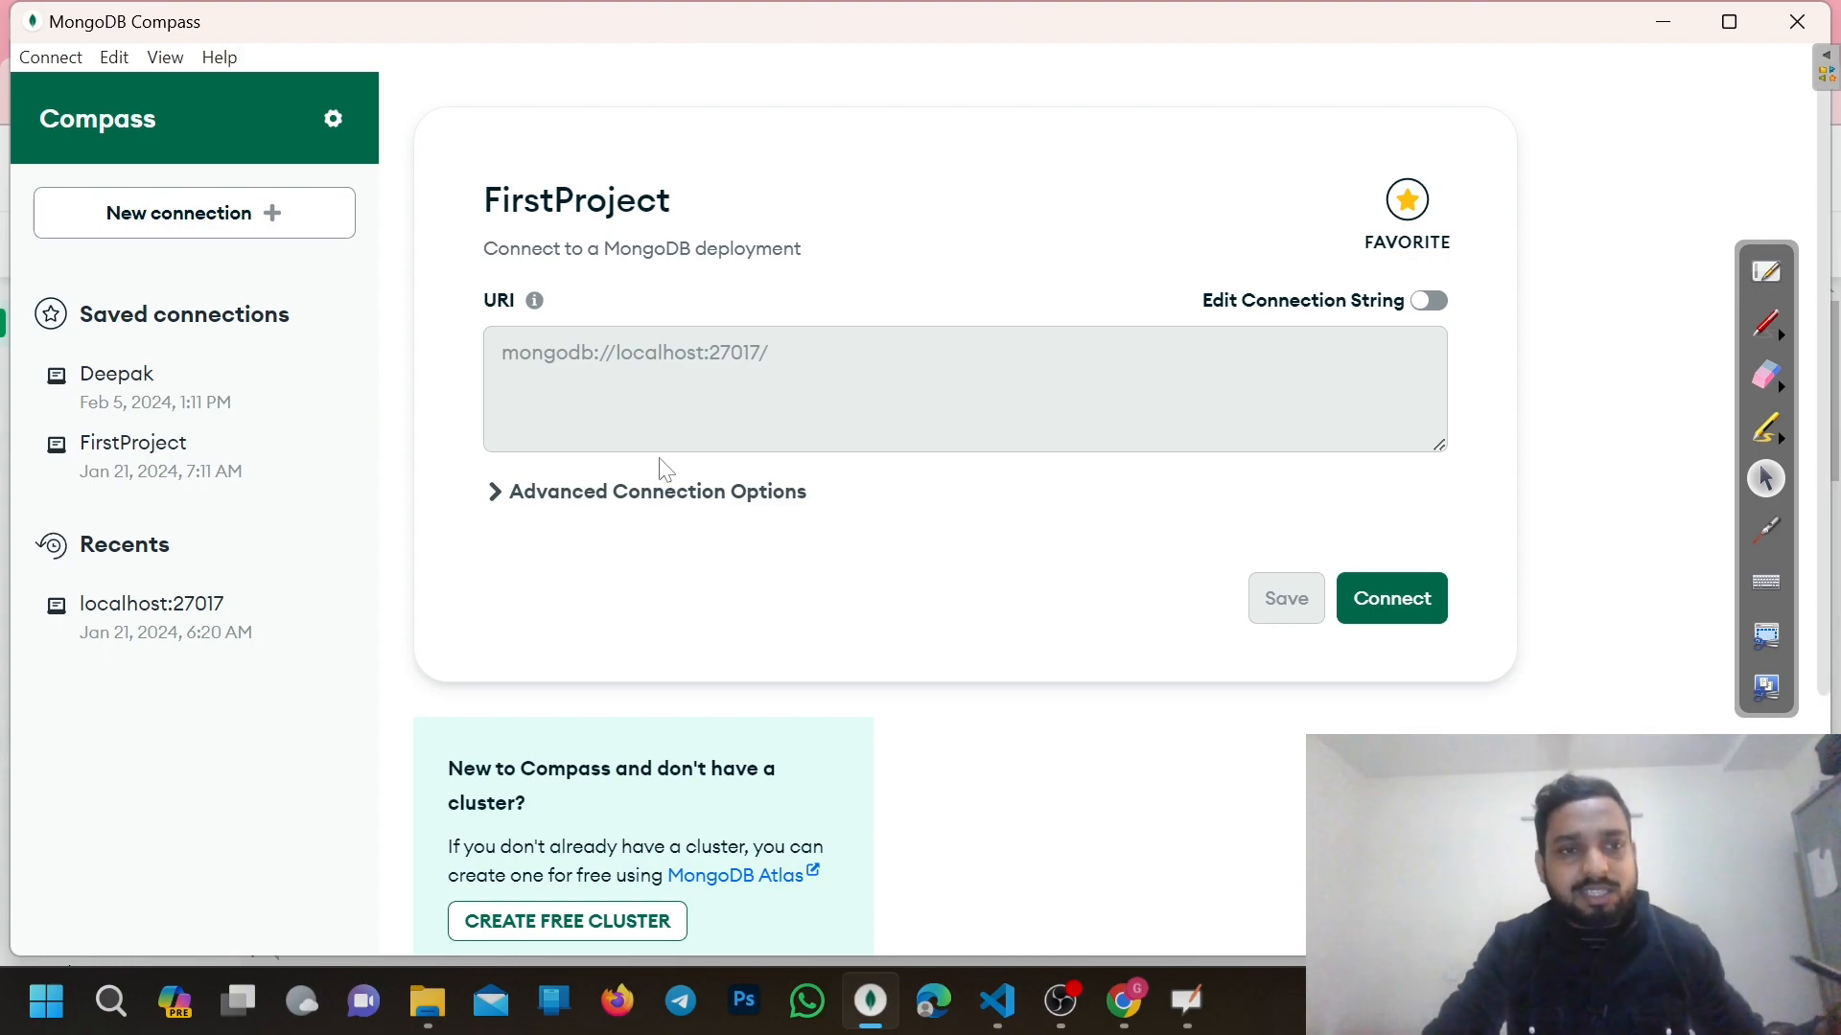
{"action": "left_click", "coordinate": [261, 225]}
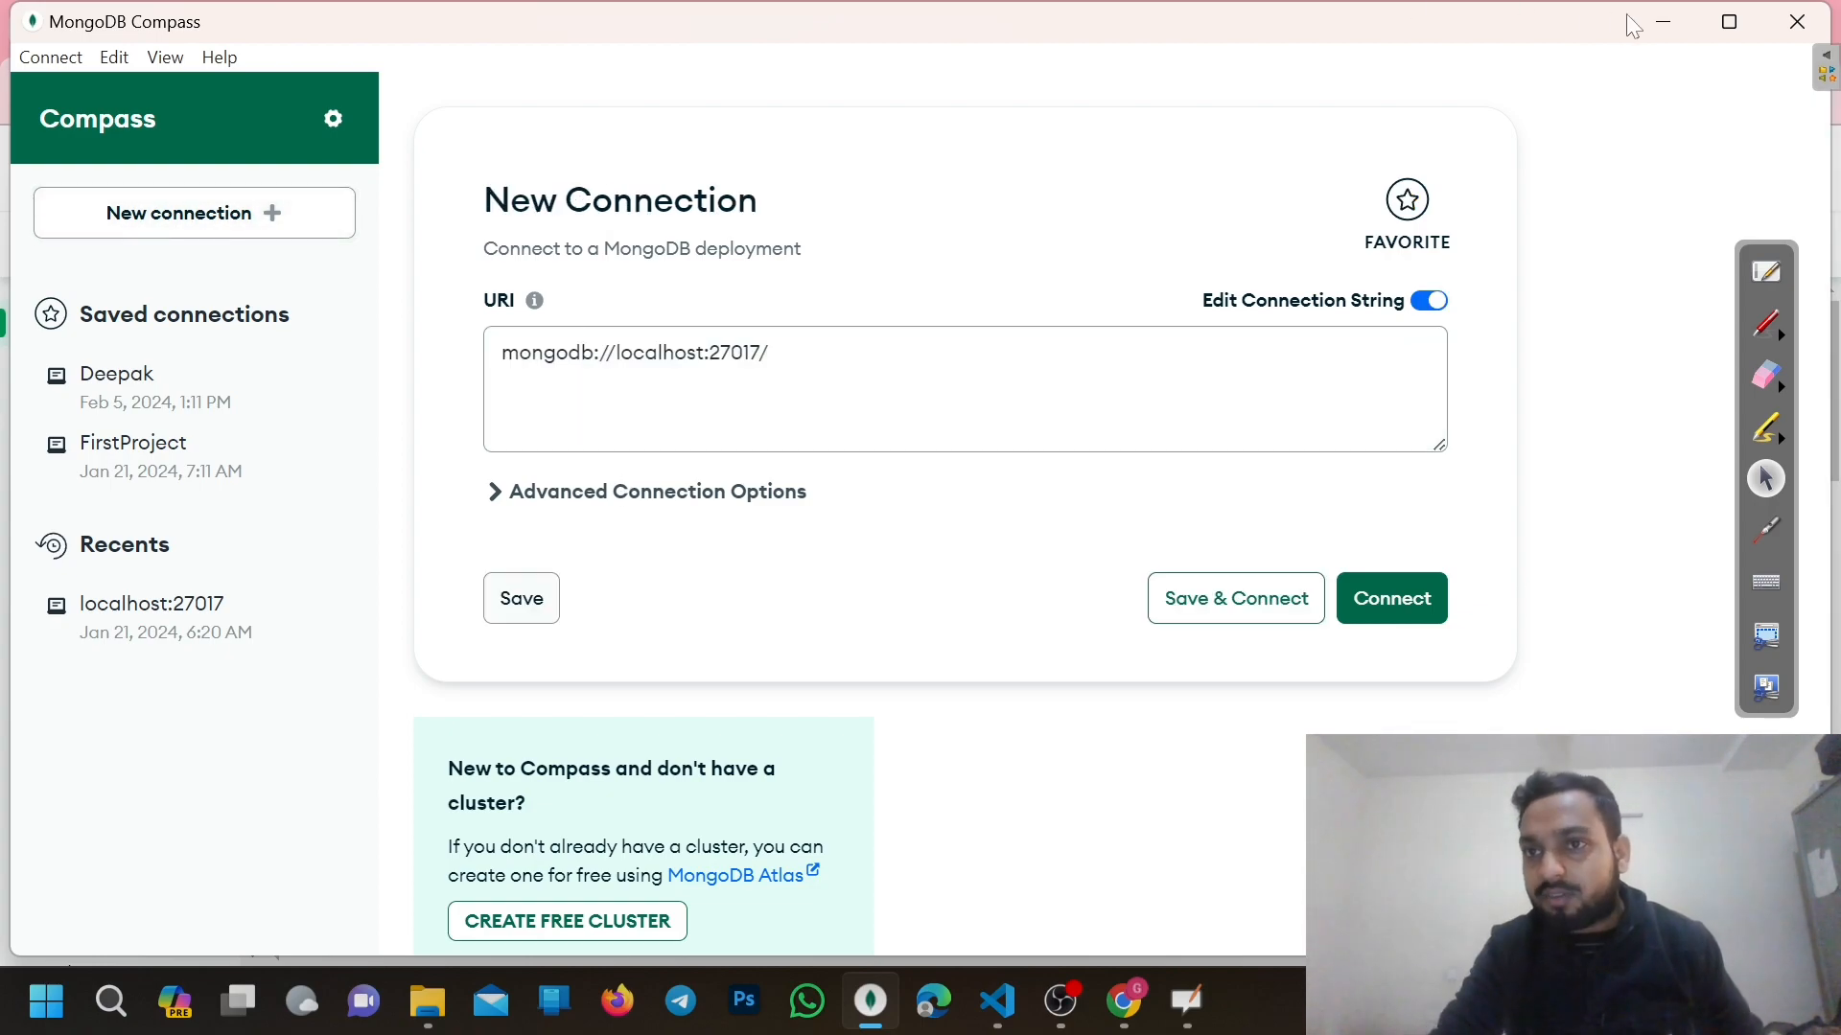
{"action": "left_click", "coordinate": [1796, 21]}
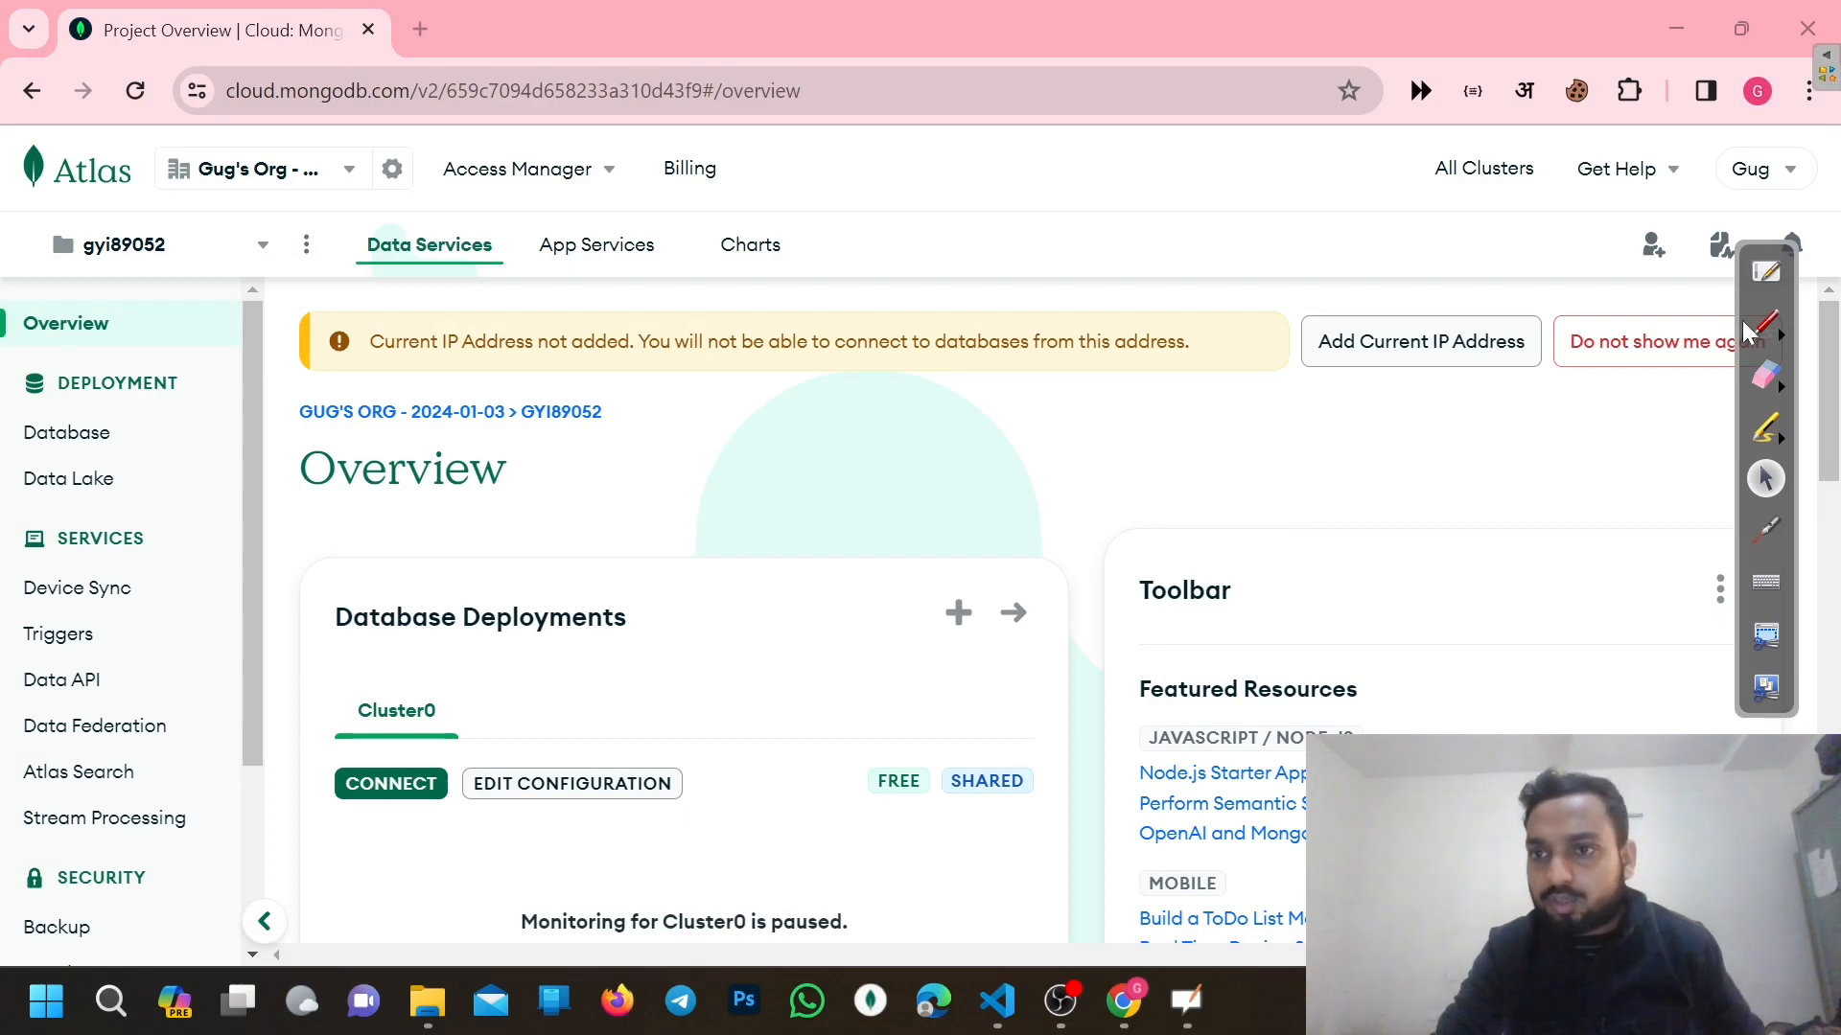
Open a new Chrome tab, and in OpenBoard erase the pen marks on the Compass and Atlas slide
{"action": "key", "text": "ctrl+t"}
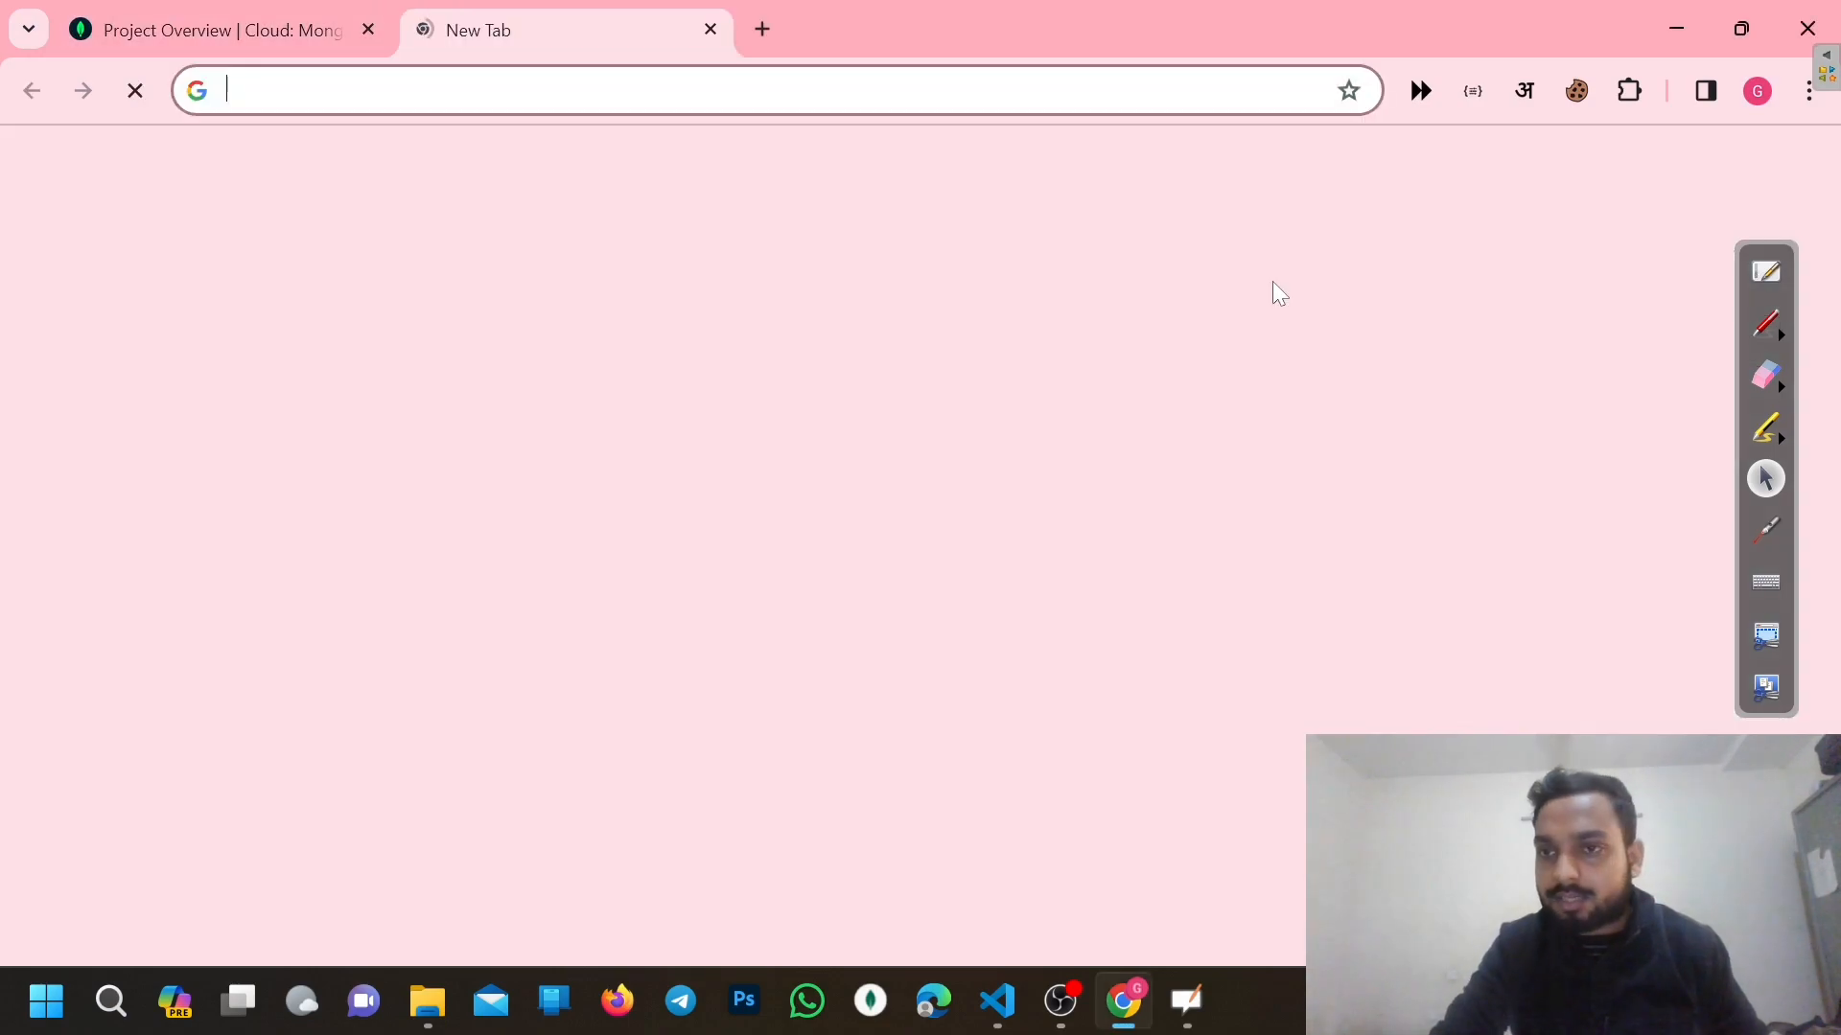
{"action": "left_click", "coordinate": [1766, 272]}
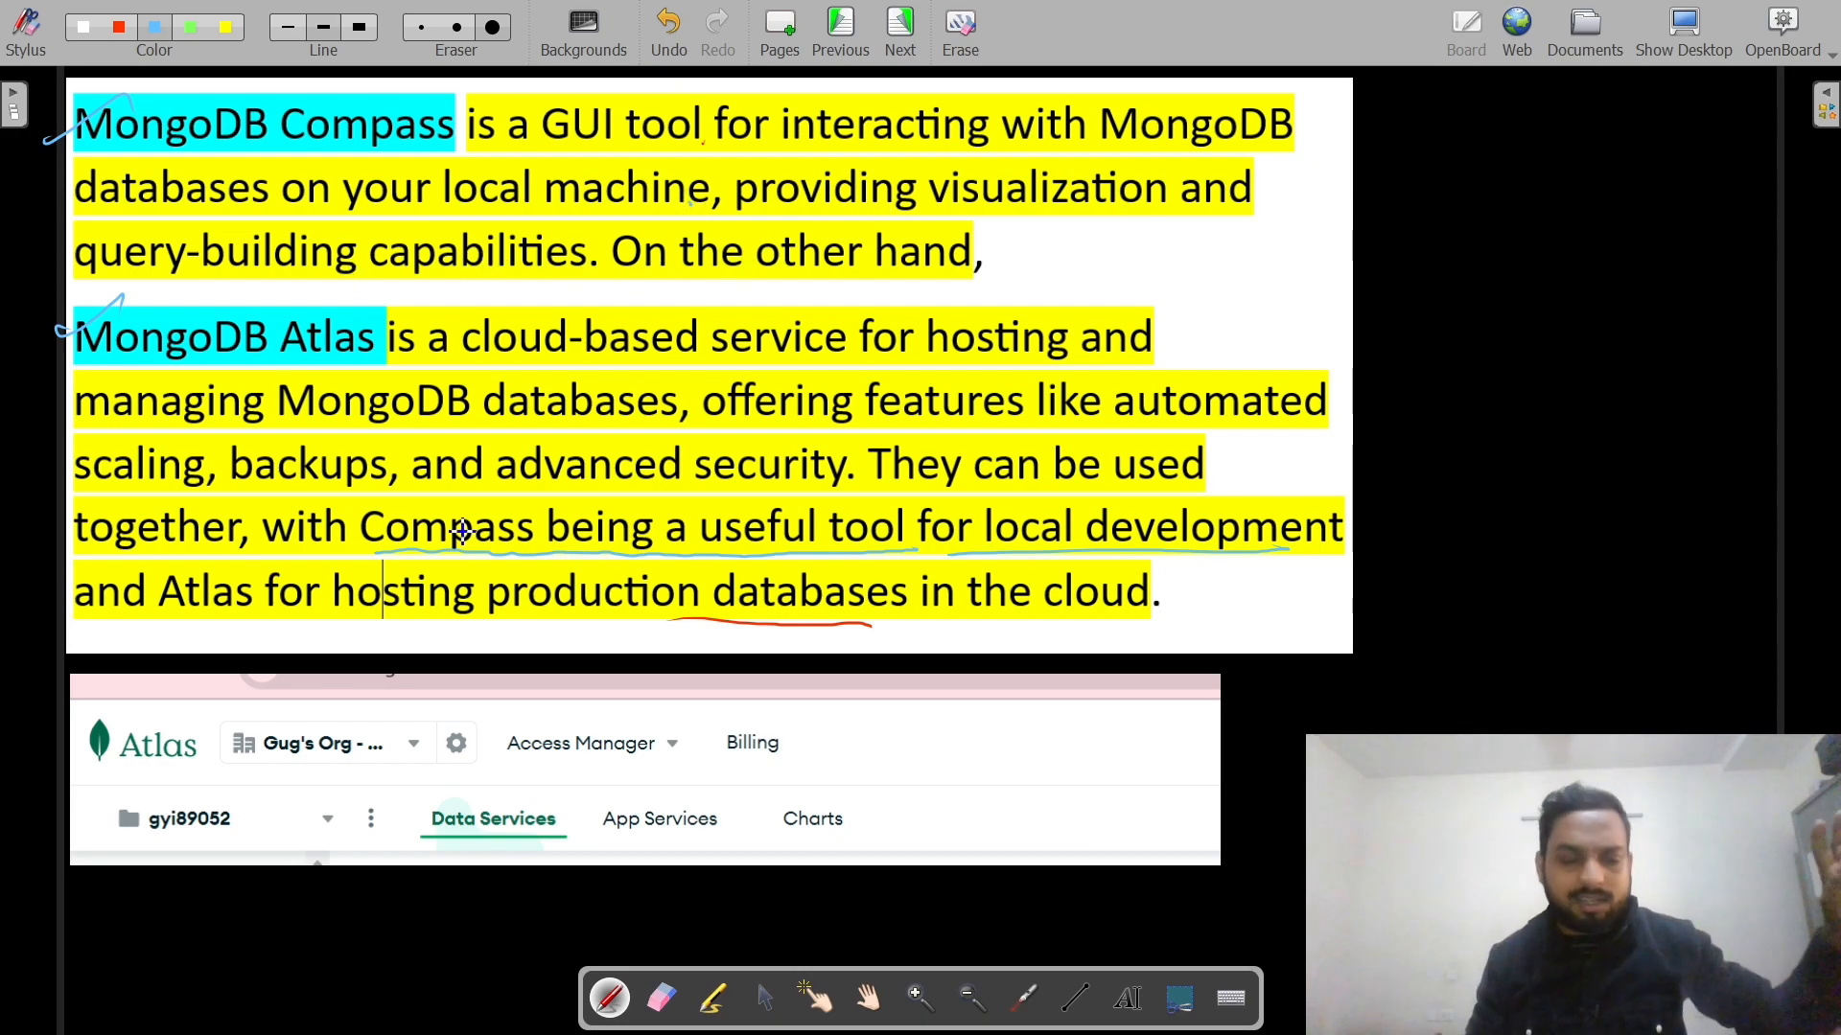
{"action": "left_click", "coordinate": [660, 998]}
{"action": "mouse_move", "coordinate": [67, 326]}
{"action": "left_mouse_down"}
{"action": "mouse_move", "coordinate": [364, 158]}
{"action": "mouse_move", "coordinate": [719, 552]}
{"action": "mouse_move", "coordinate": [1022, 724]}
{"action": "left_mouse_up"}
Preview the MongoDB download slide and go back to the title slide on installing MongoDB locally
{"action": "key", "text": "Page_Down"}
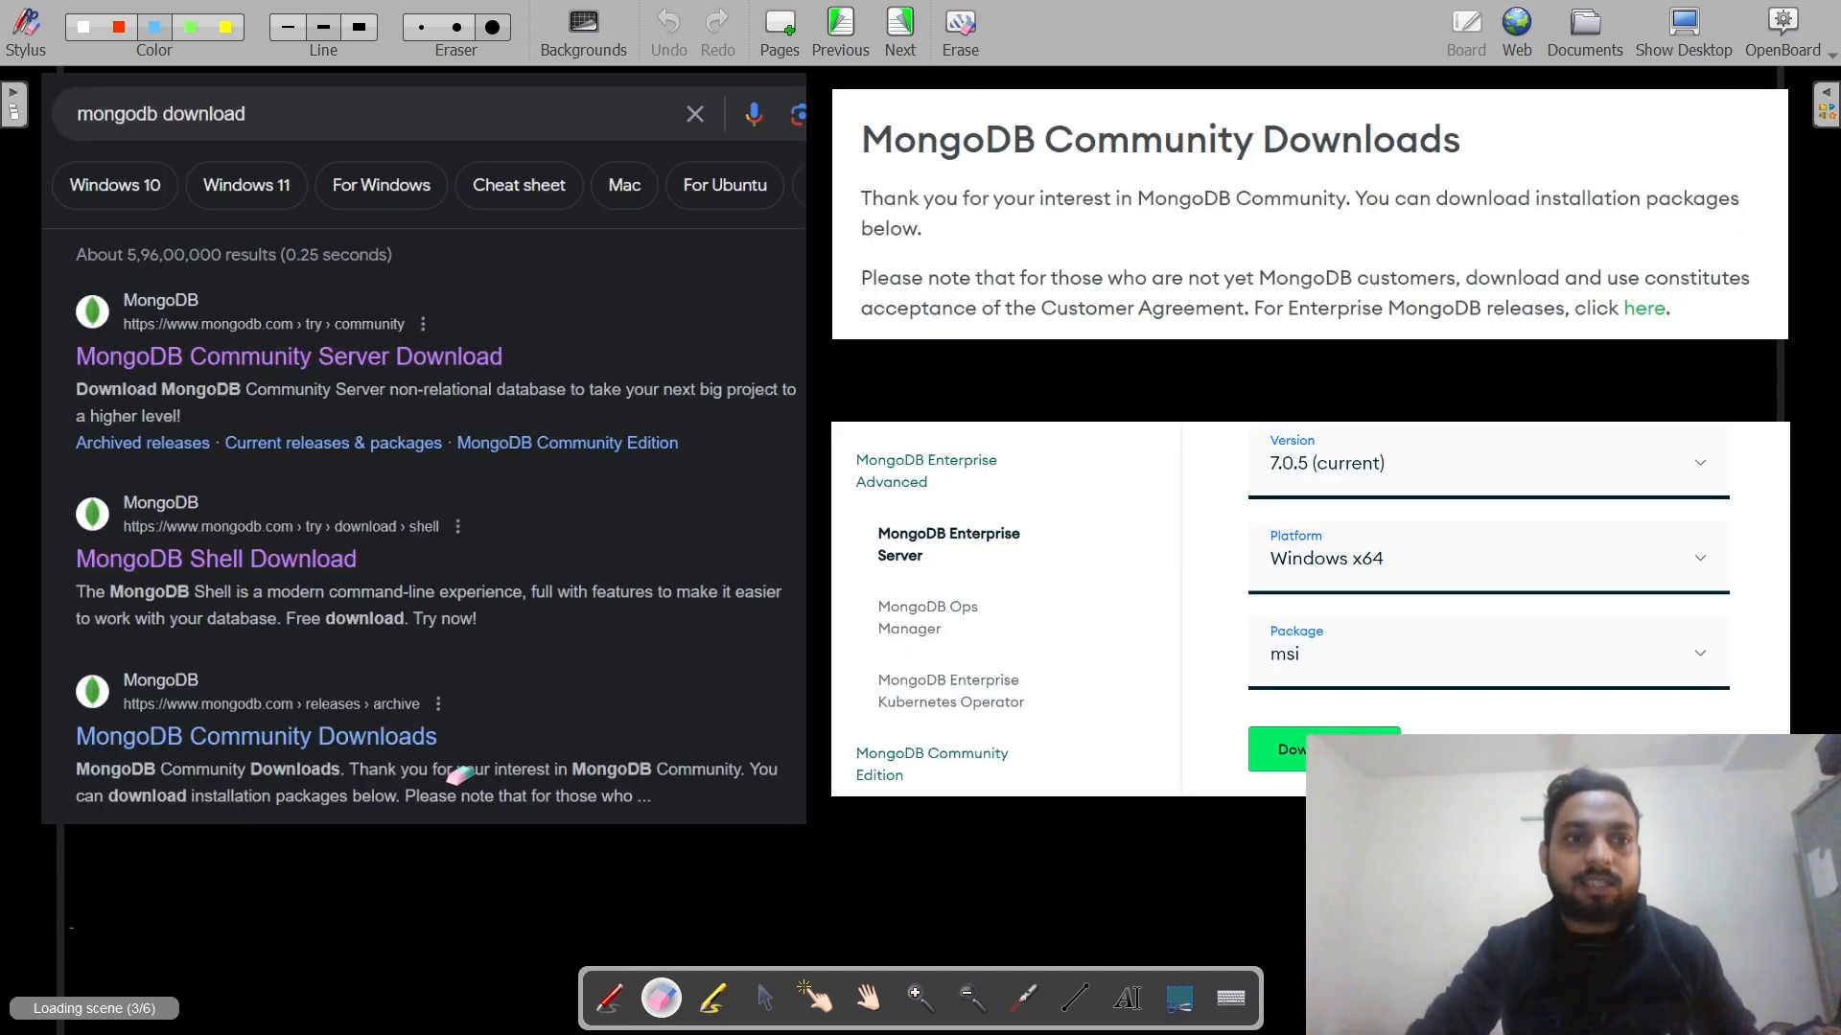
{"action": "key", "text": "Page_Up"}
{"action": "key", "text": "Page_Up"}
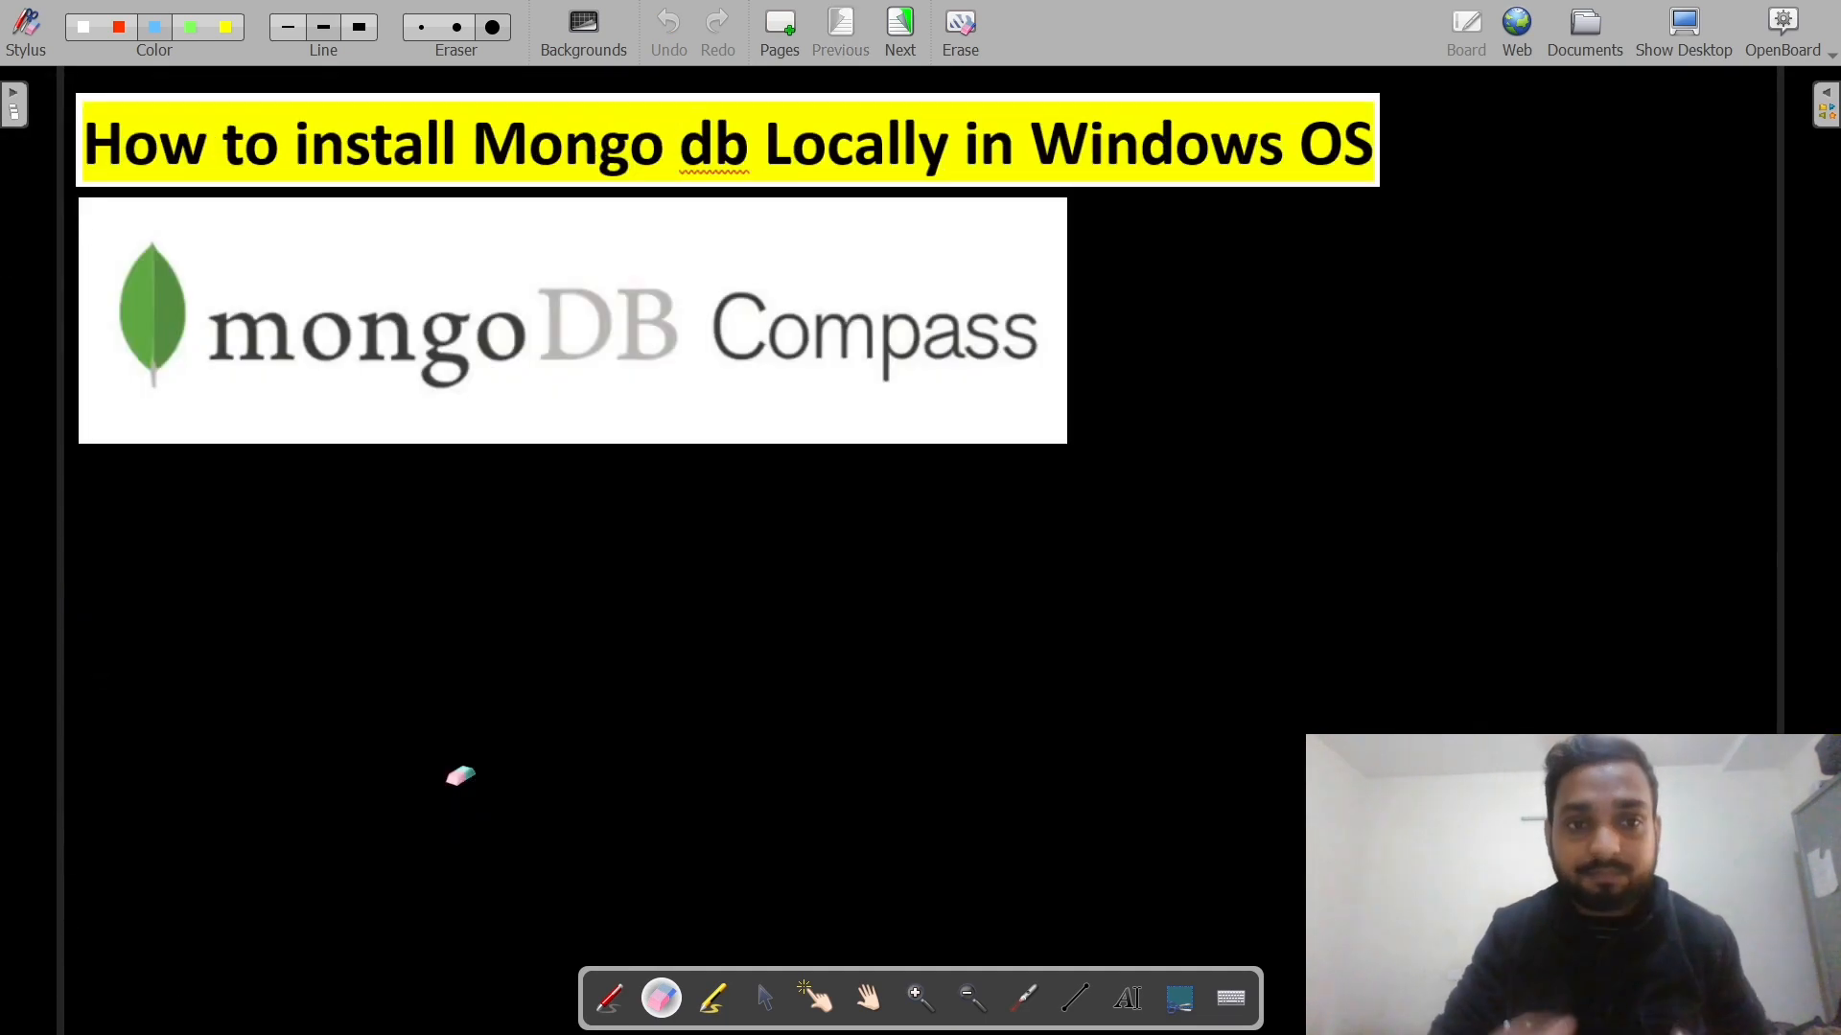
Switch to Chrome, search Google for "mongodb download" and look through the results
{"action": "left_click", "coordinate": [1720, 31]}
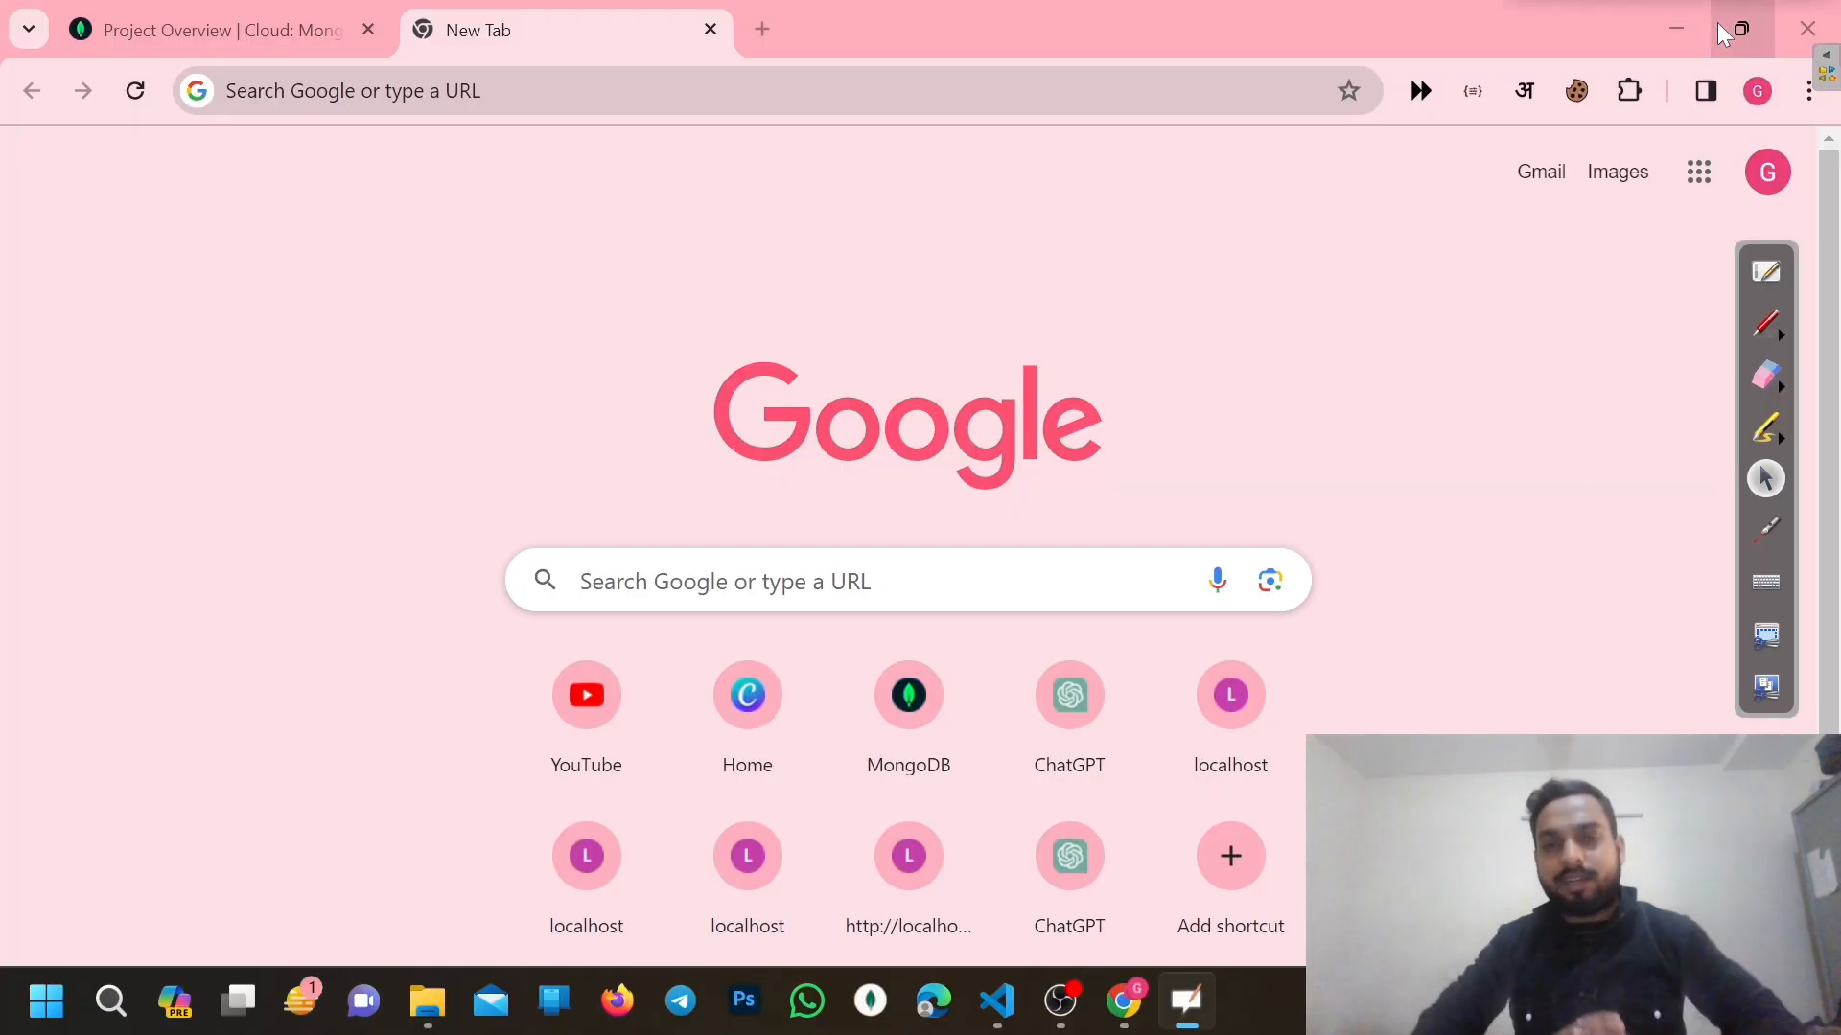
{"action": "left_click", "coordinate": [767, 96]}
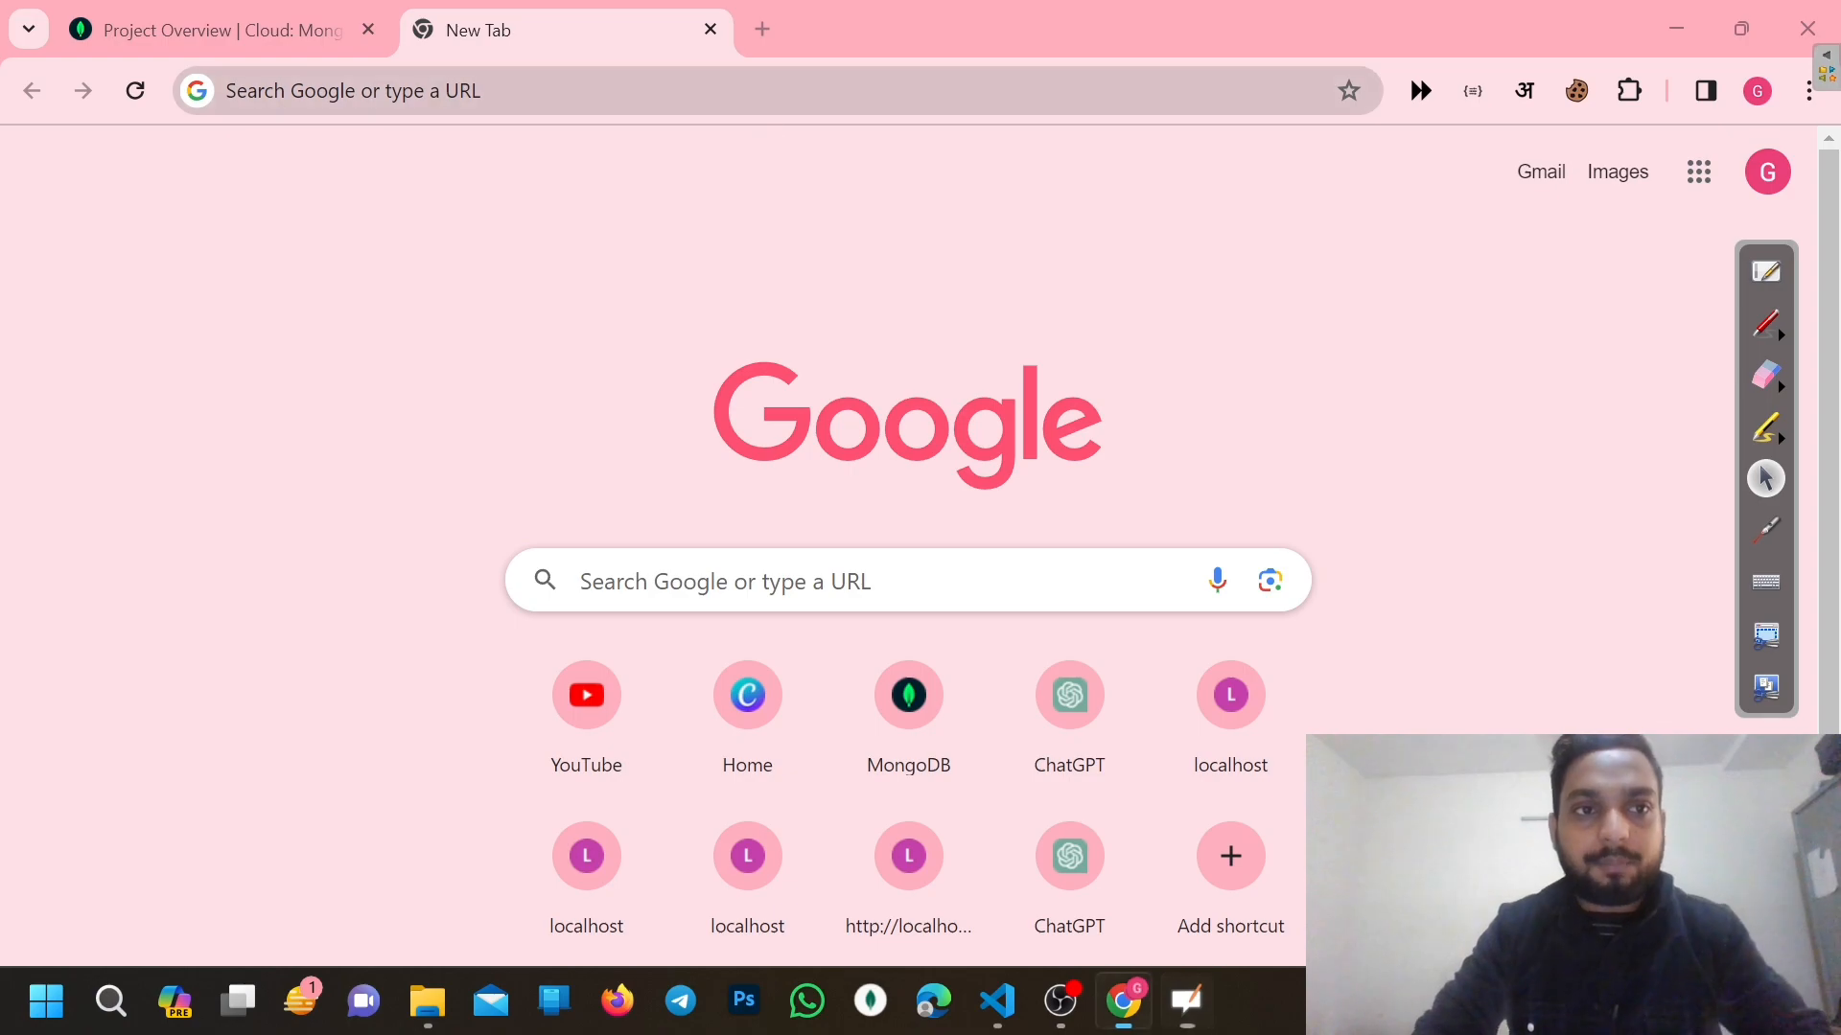
{"action": "type", "text": "mongodb"}
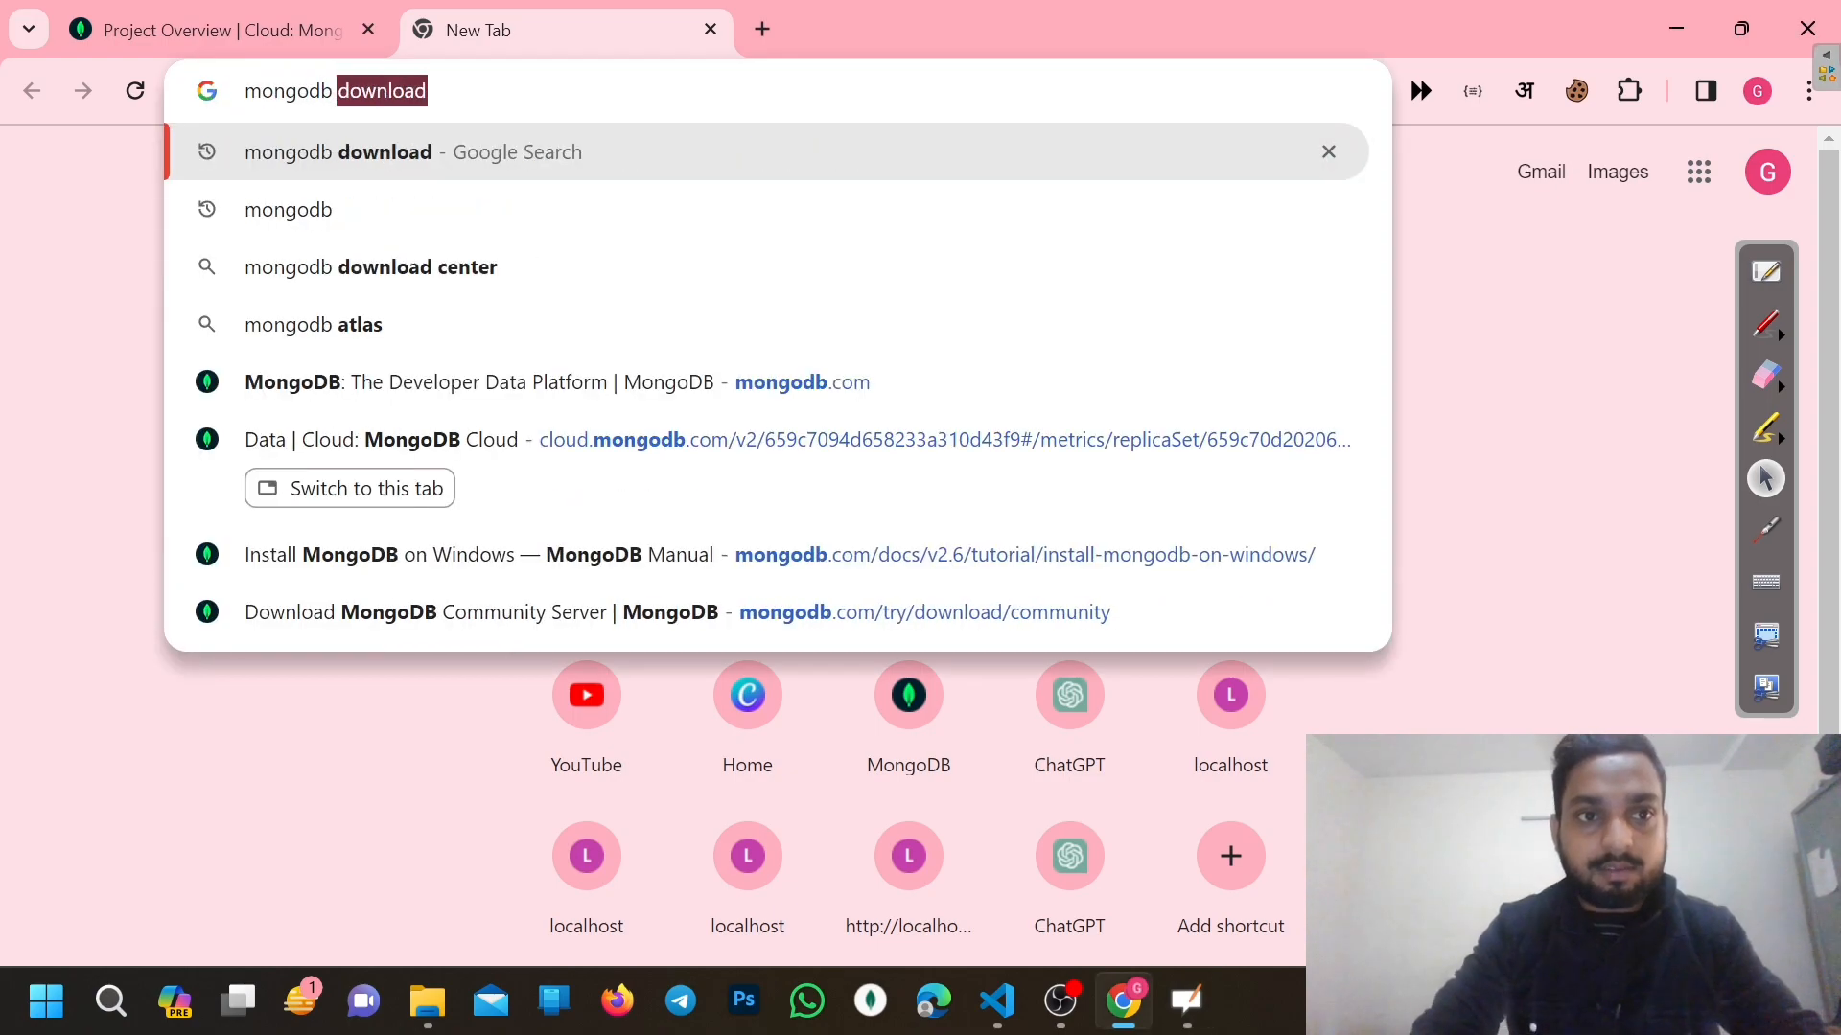
{"action": "key", "text": "Return"}
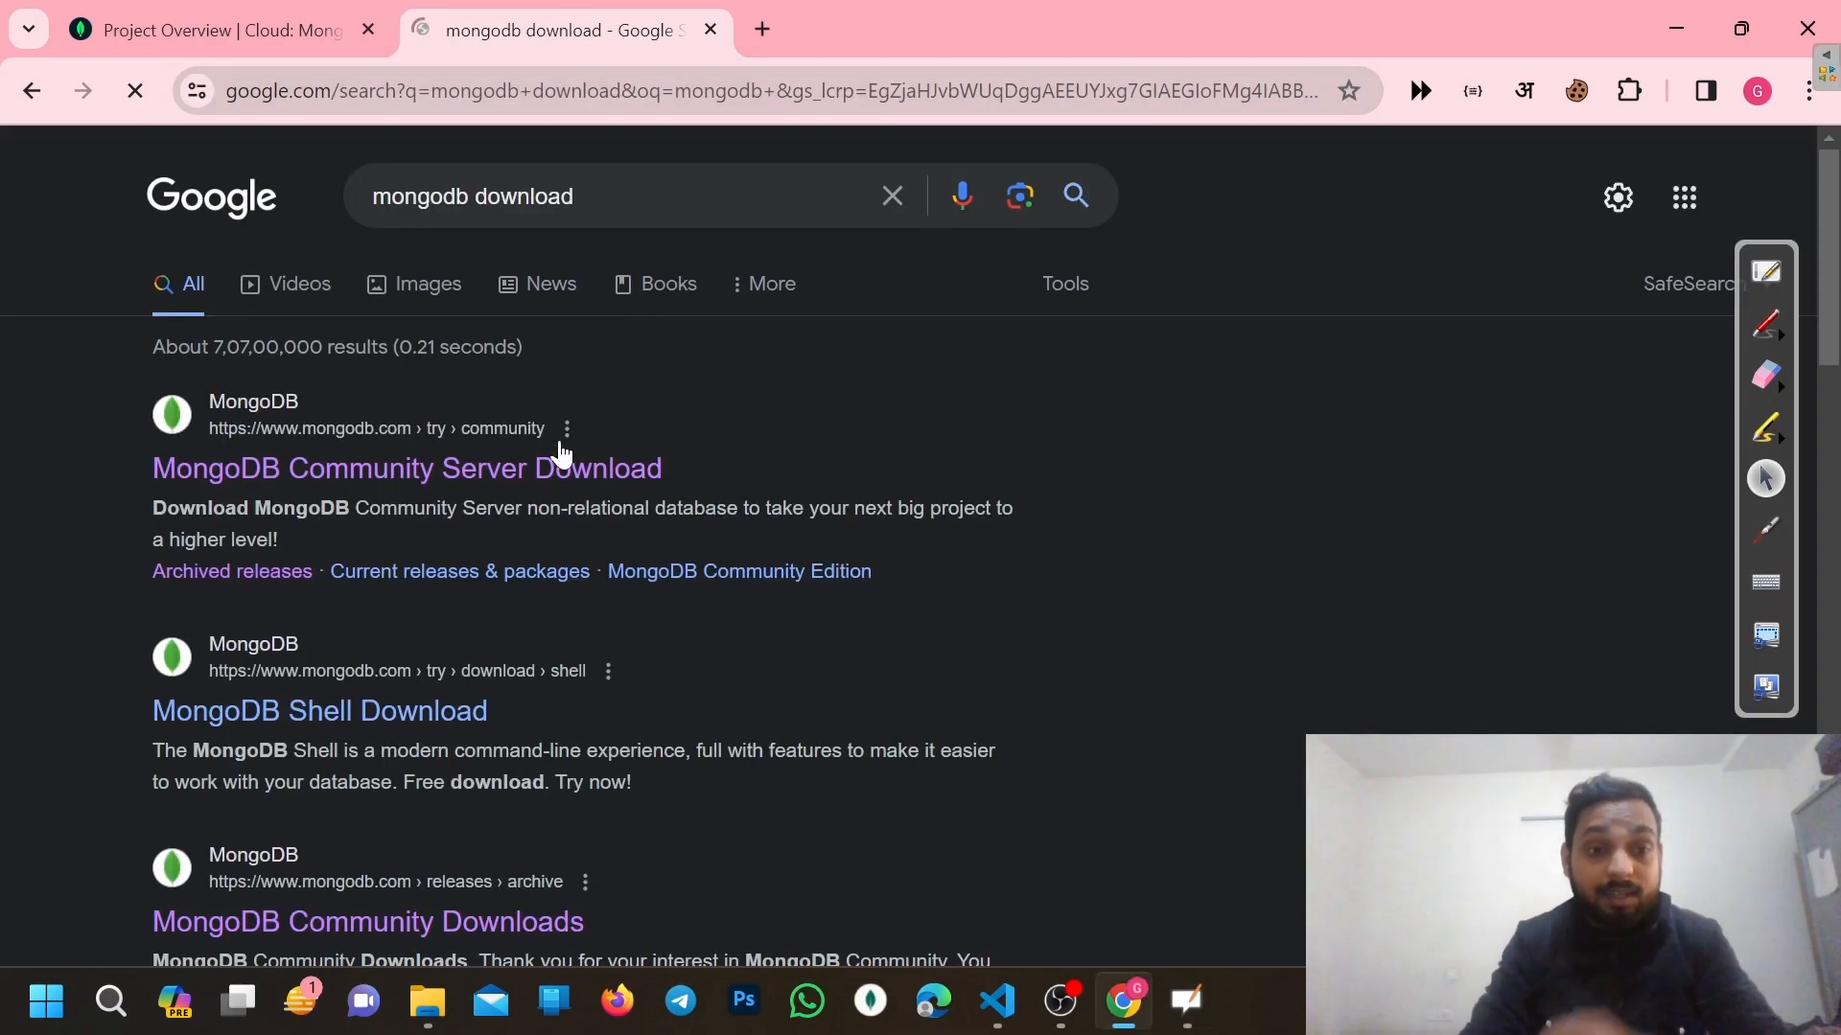
{"action": "scroll", "coordinate": [653, 613], "scroll_direction": "down", "scroll_amount": 4}
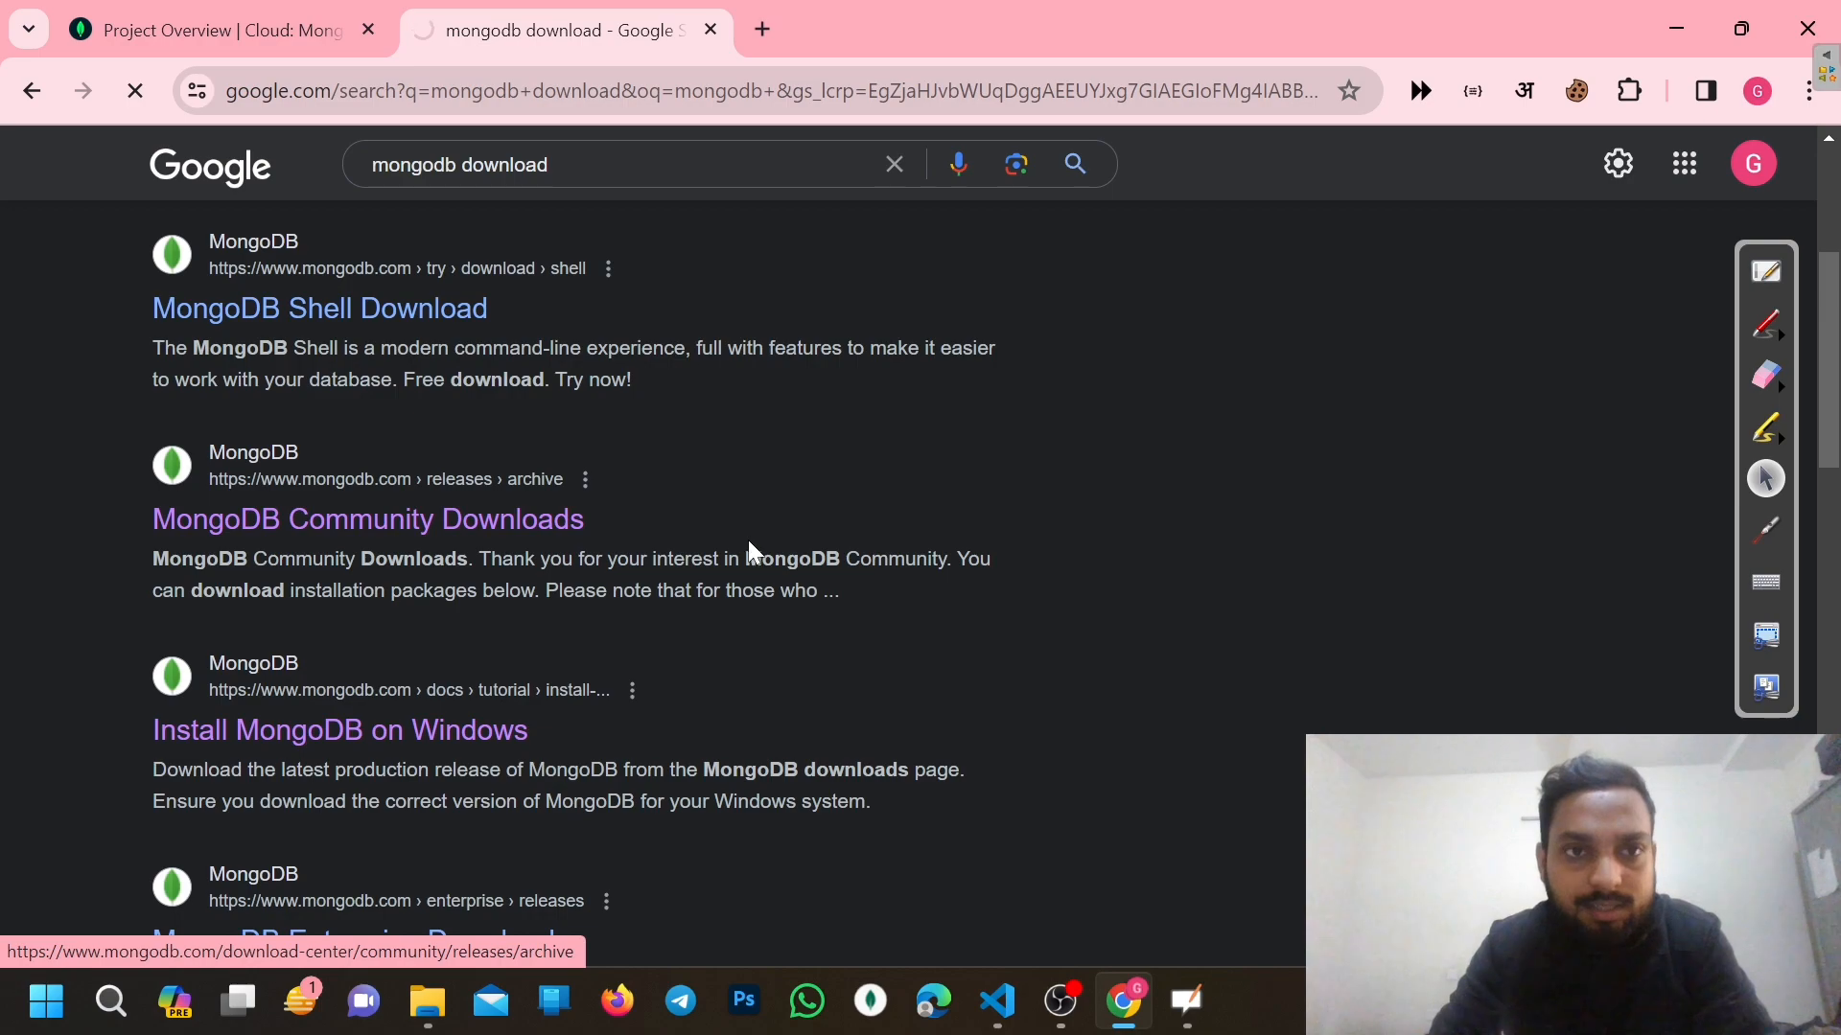
On OpenBoard's MongoDB download slide, mark the MongoDB Community Downloads result and page heading with the pen, and underline "customers" and "download and use"
{"action": "left_click", "coordinate": [1764, 271]}
{"action": "key", "text": "Right"}
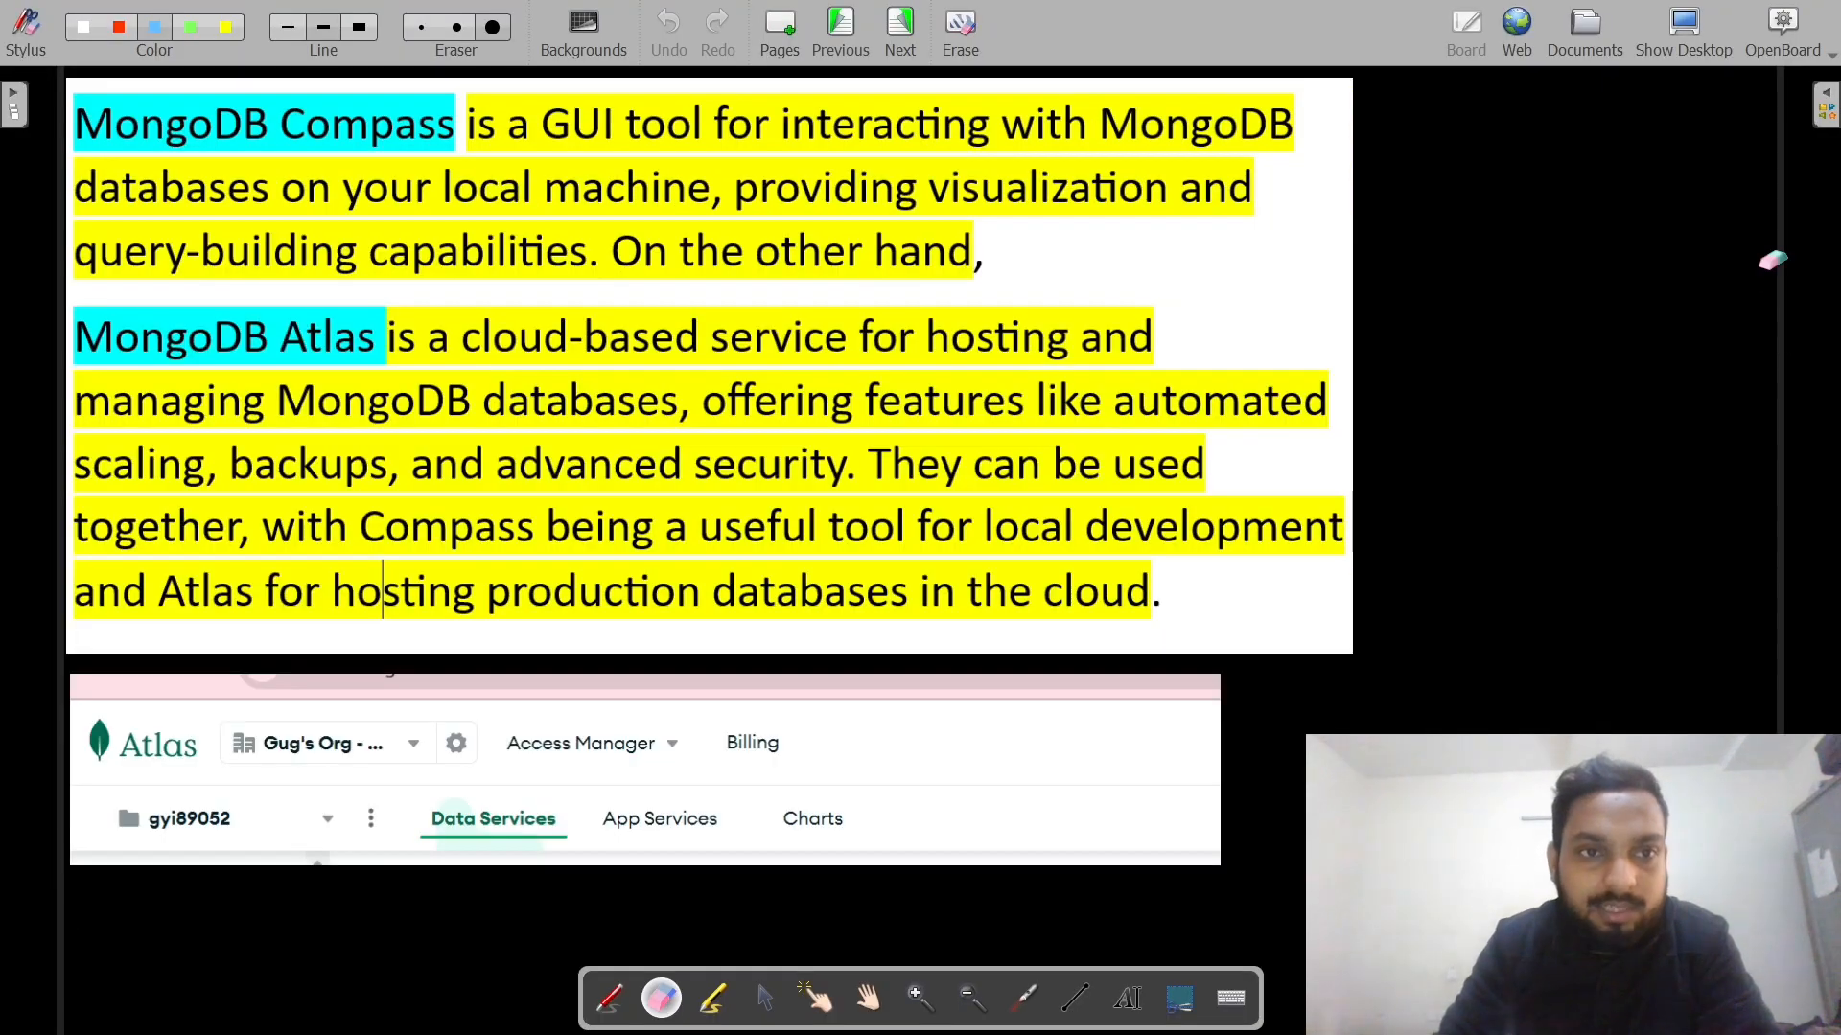
{"action": "key", "text": "Right"}
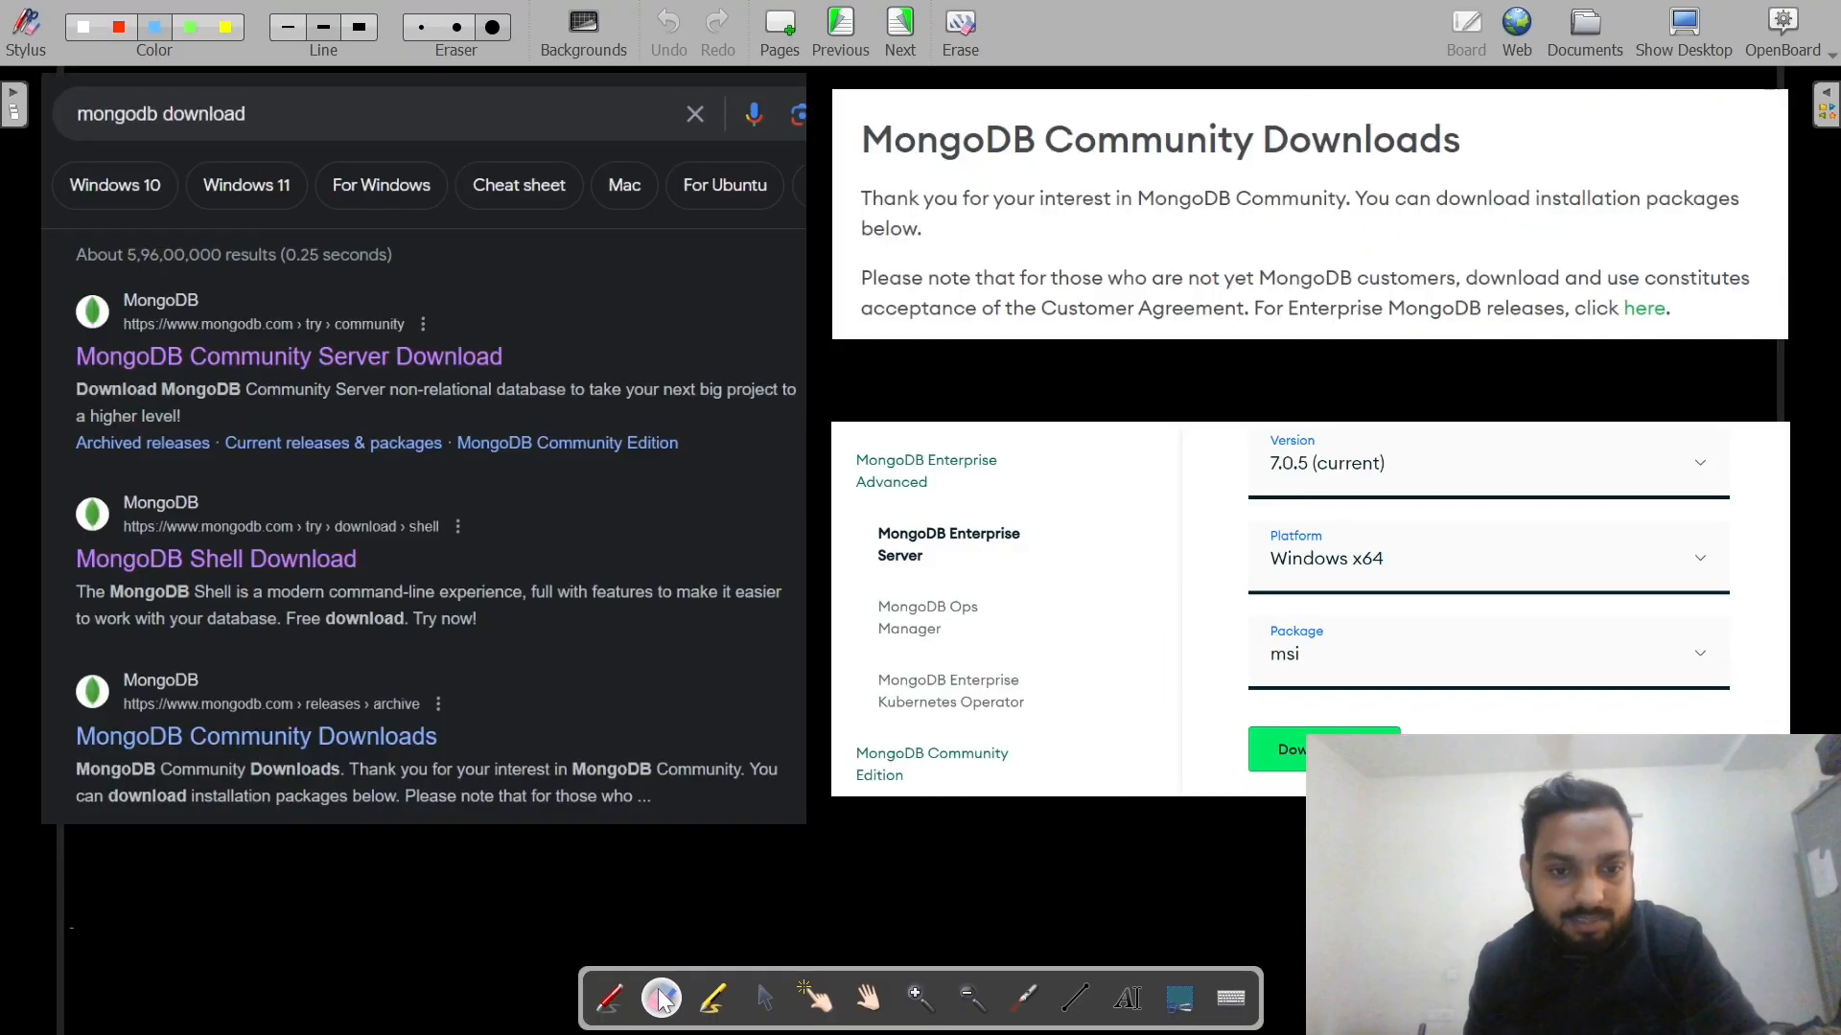
{"action": "left_click", "coordinate": [610, 998]}
{"action": "mouse_move", "coordinate": [2, 741]}
{"action": "left_mouse_down"}
{"action": "mouse_move", "coordinate": [67, 690]}
{"action": "mouse_move", "coordinate": [84, 711]}
{"action": "left_mouse_up"}
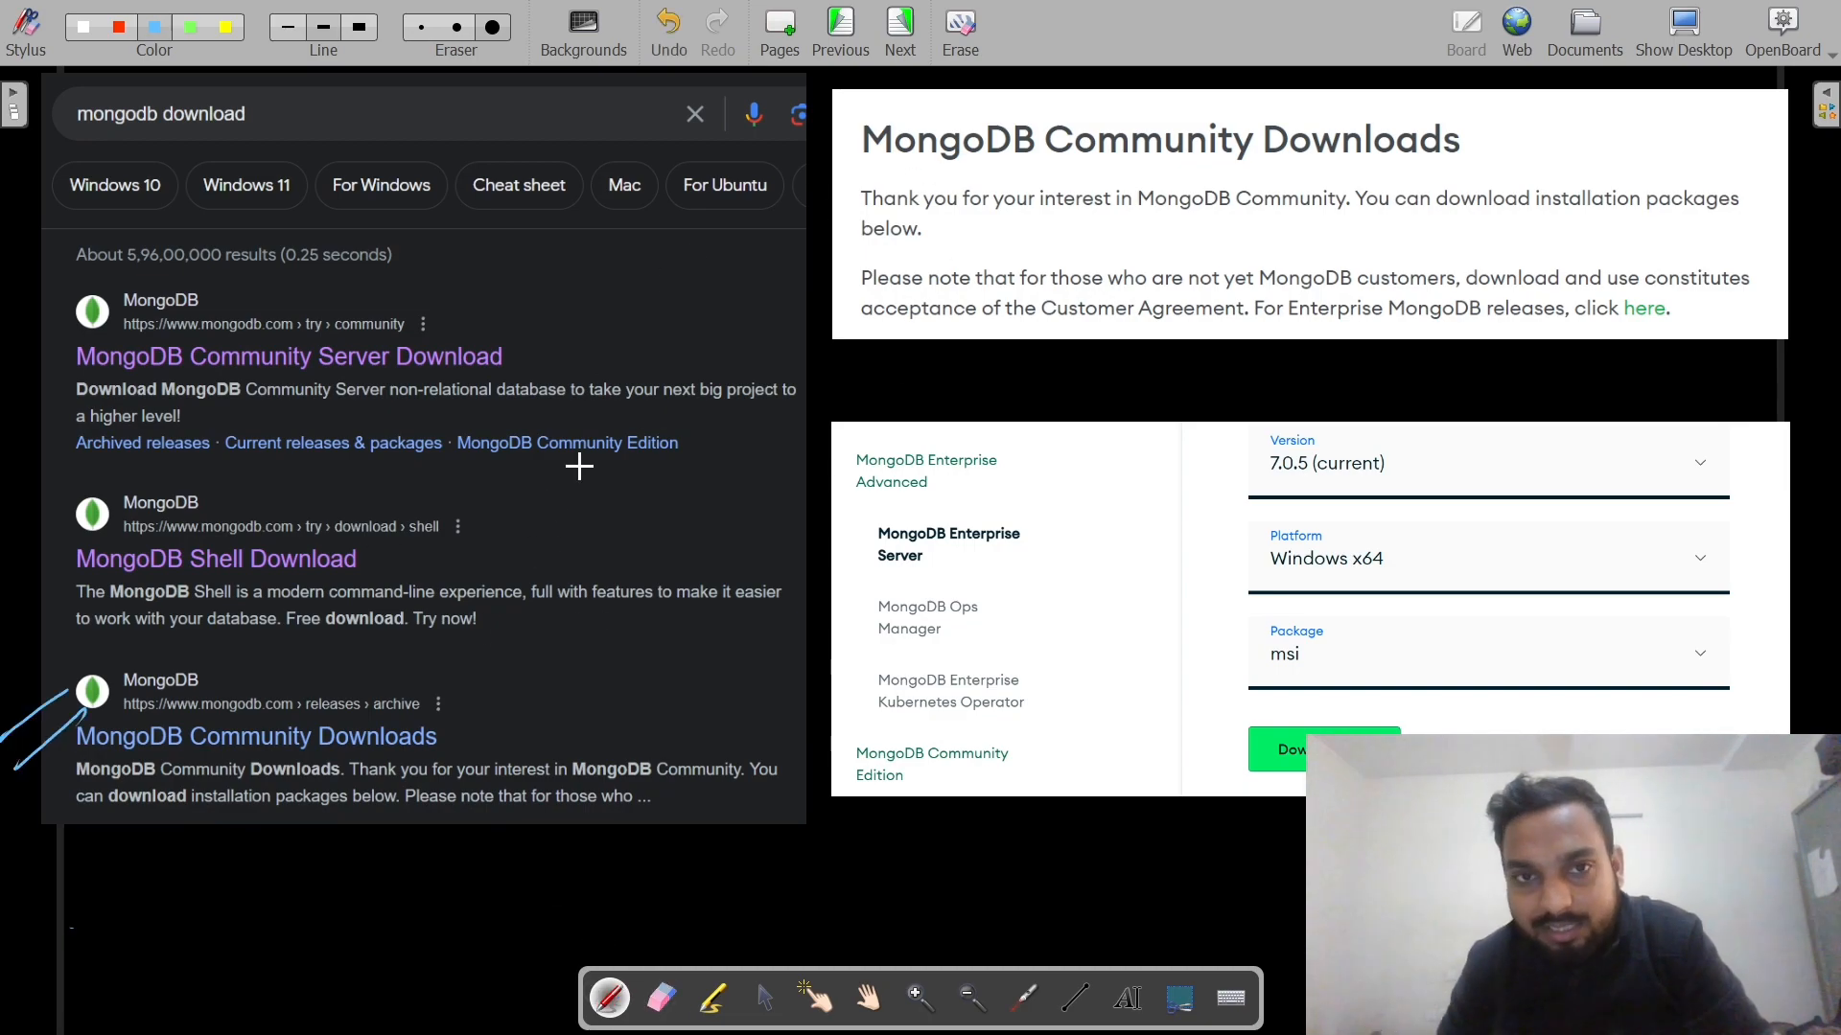
{"action": "left_click_drag", "start_coordinate": [784, 185], "coordinate": [863, 142]}
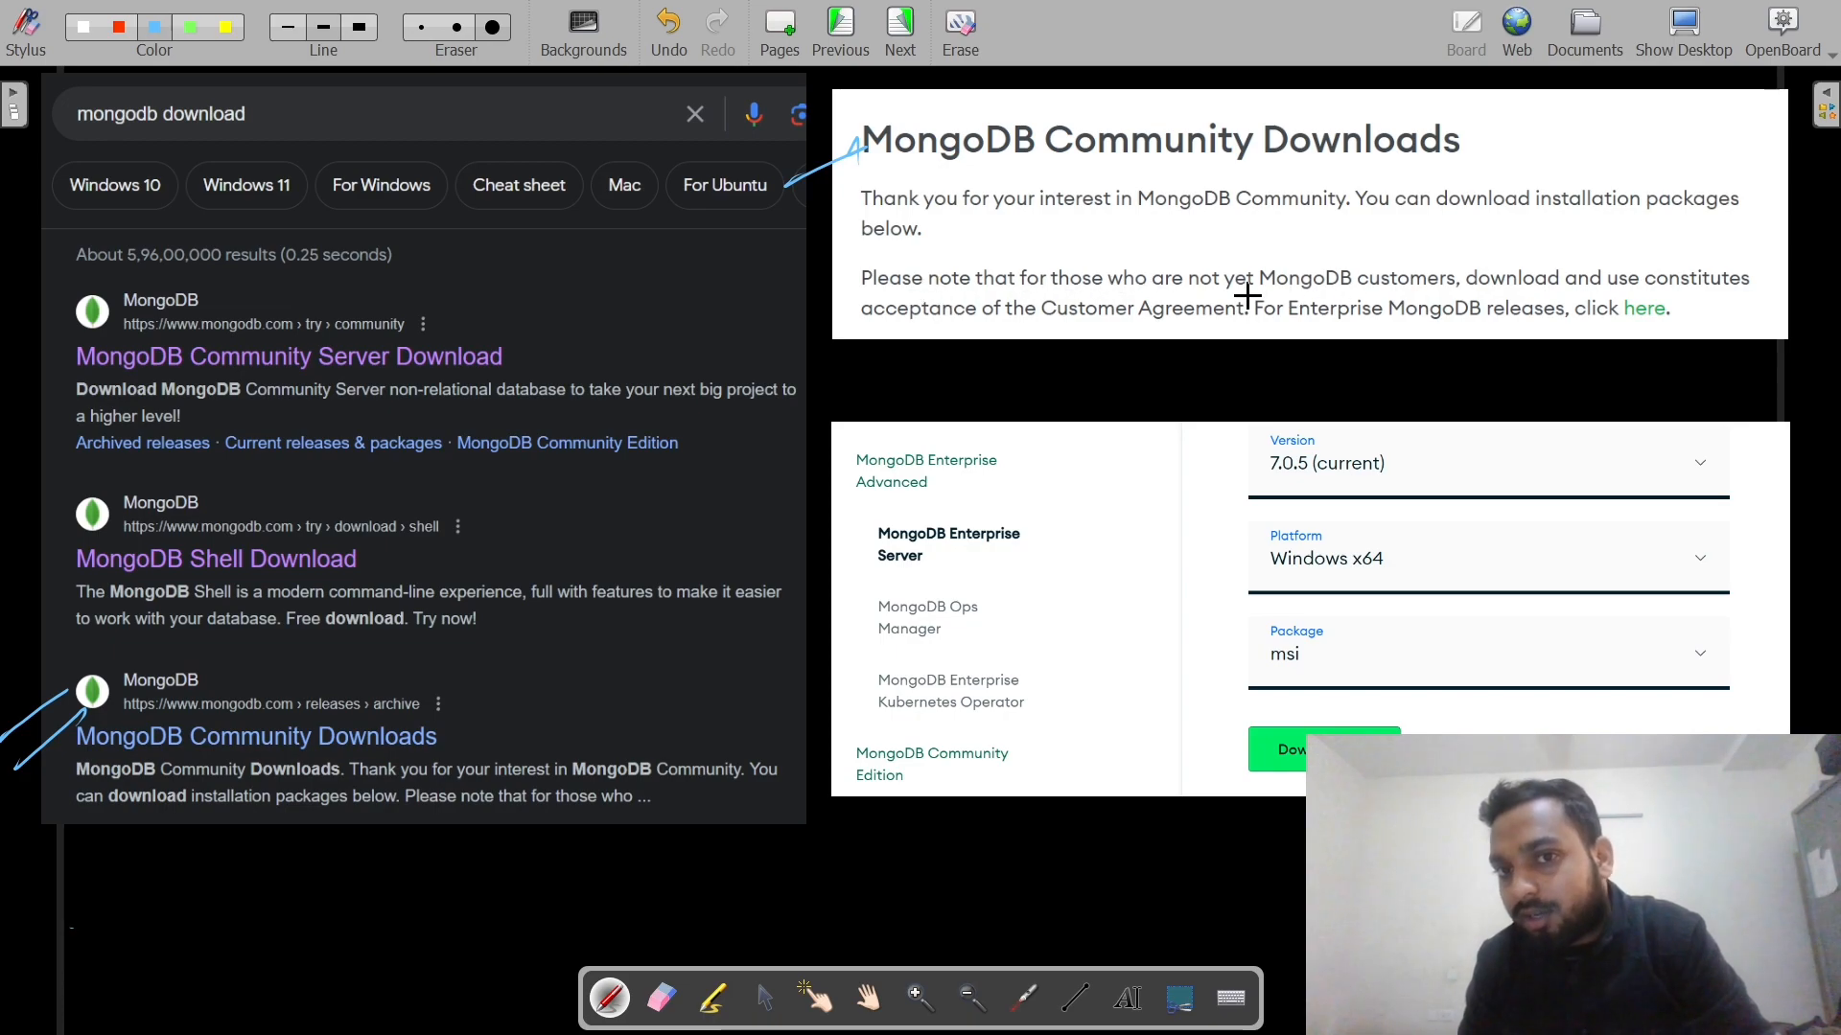
{"action": "left_click_drag", "start_coordinate": [1403, 290], "coordinate": [1596, 299]}
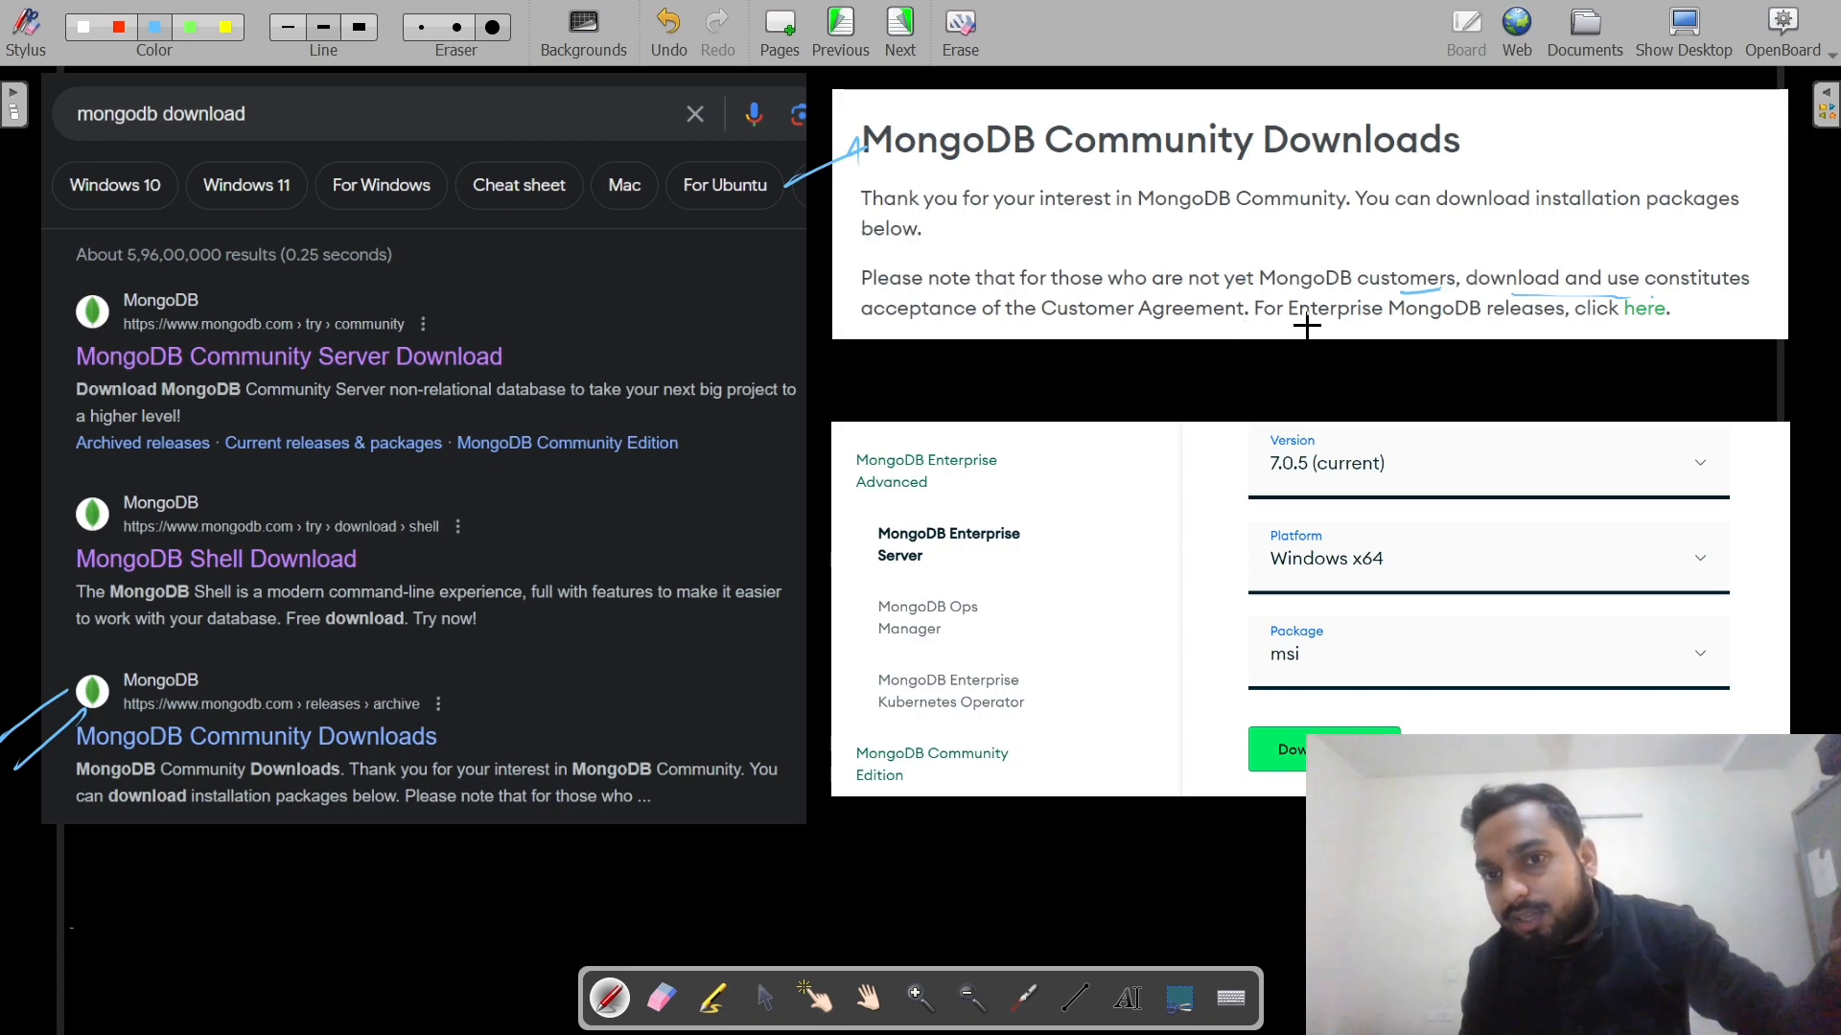
On the MongoDB download slide, circle the "here" link, the Download button and version 7.0.5, and mark the platform and package fields
{"action": "left_click_drag", "start_coordinate": [1626, 307], "coordinate": [1668, 296]}
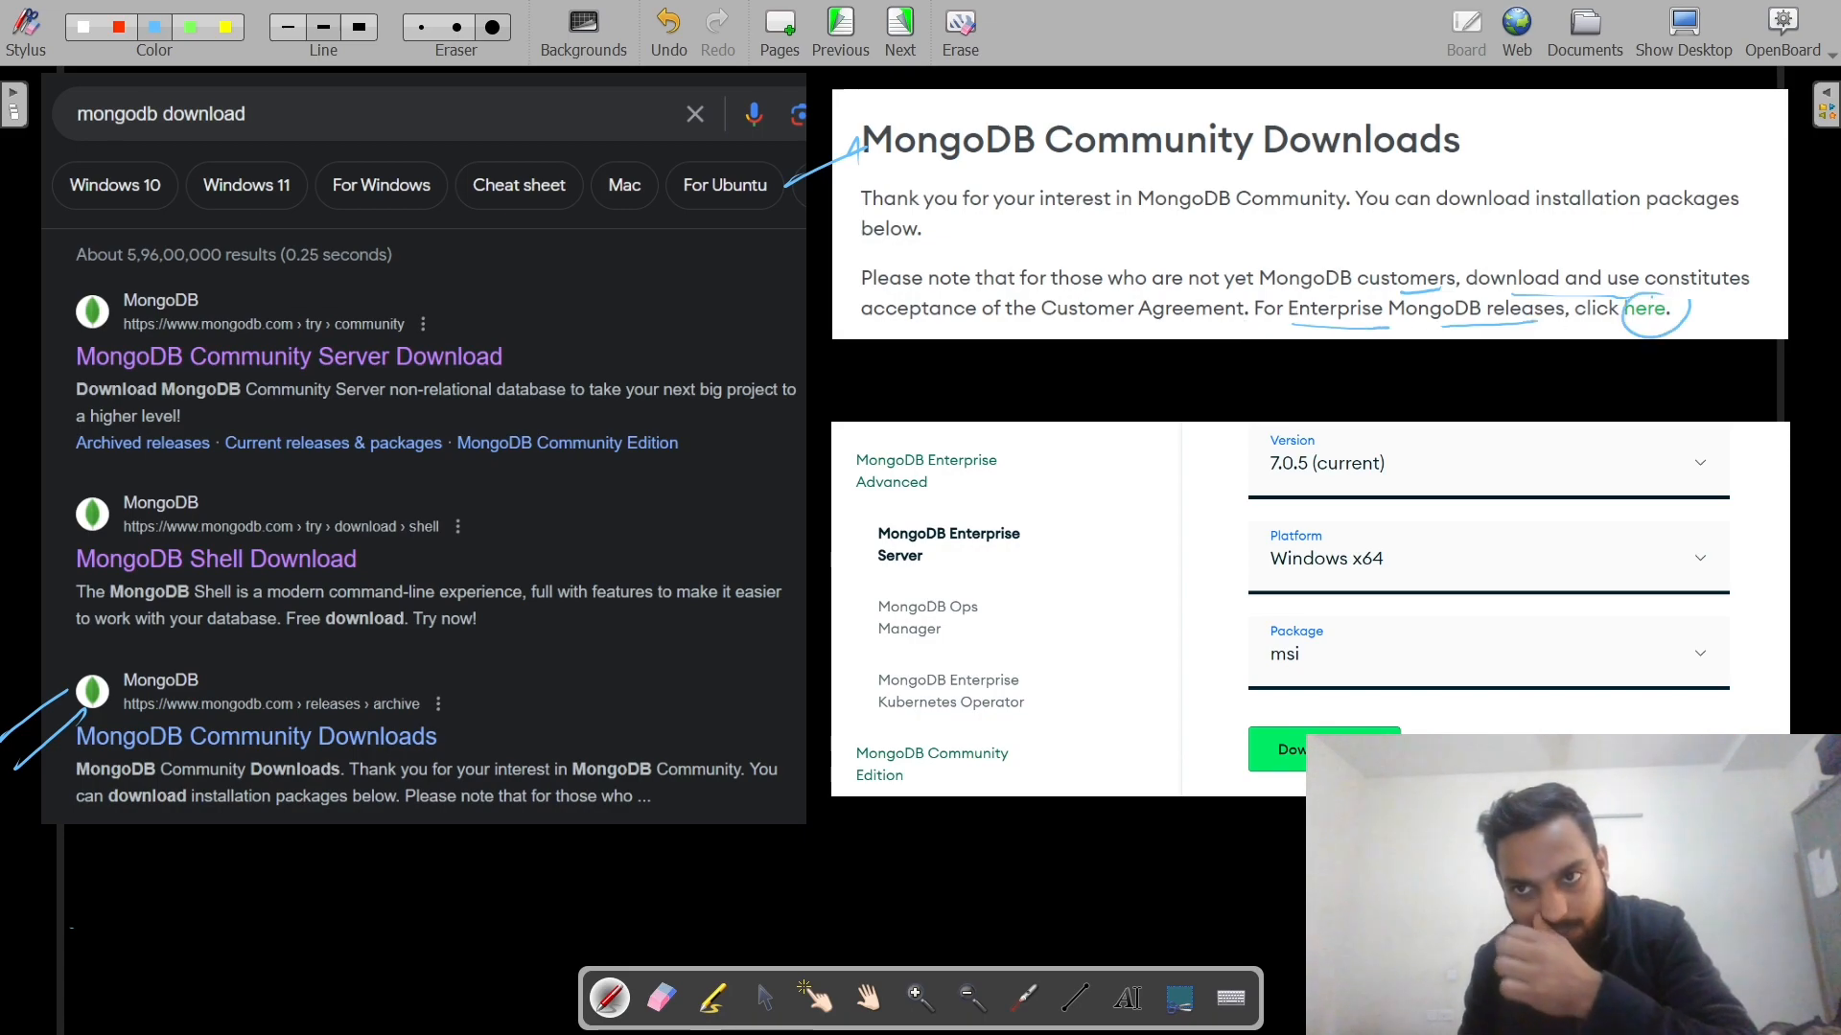
{"action": "left_click_drag", "start_coordinate": [1246, 704], "coordinate": [1175, 699]}
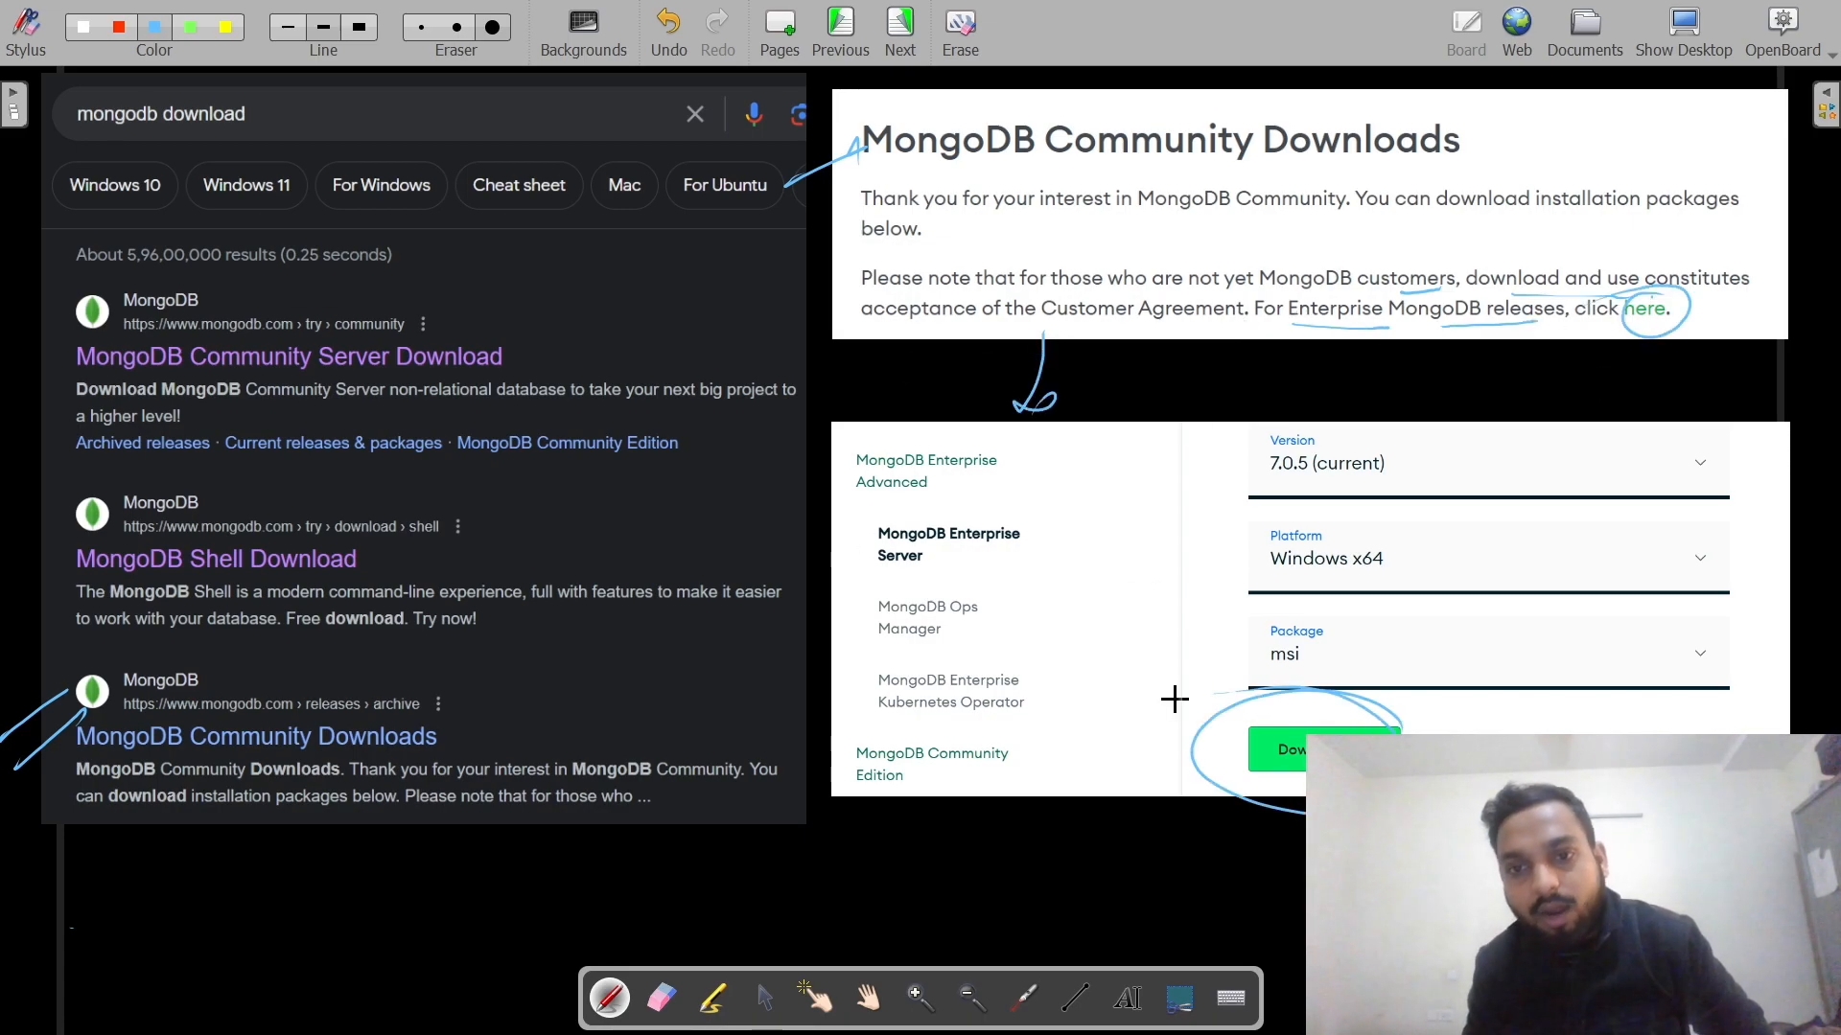
{"action": "left_click_drag", "start_coordinate": [1379, 435], "coordinate": [1377, 423]}
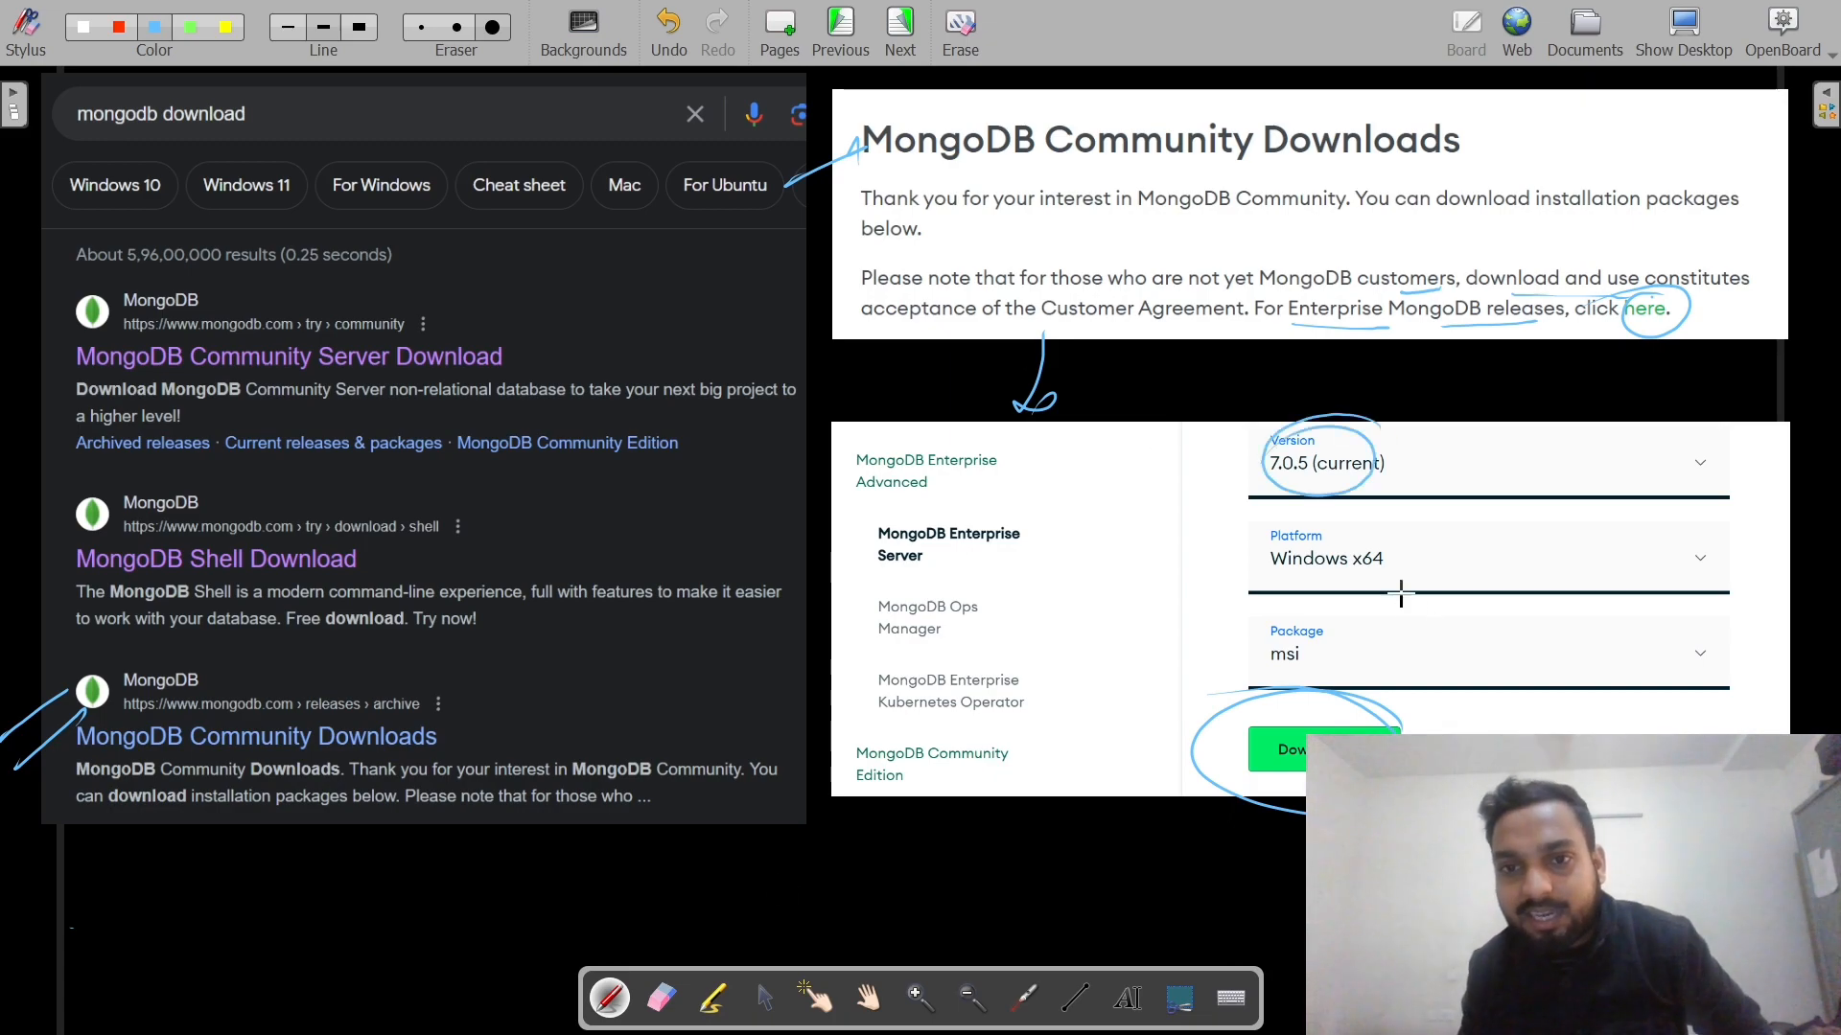
{"action": "left_click_drag", "start_coordinate": [1401, 594], "coordinate": [1254, 650]}
Switch to Chrome's MongoDB Community Downloads page, highlight the heading and the Enterprise MongoDB text, and open the Enterprise releases link
{"action": "left_click", "coordinate": [1681, 21]}
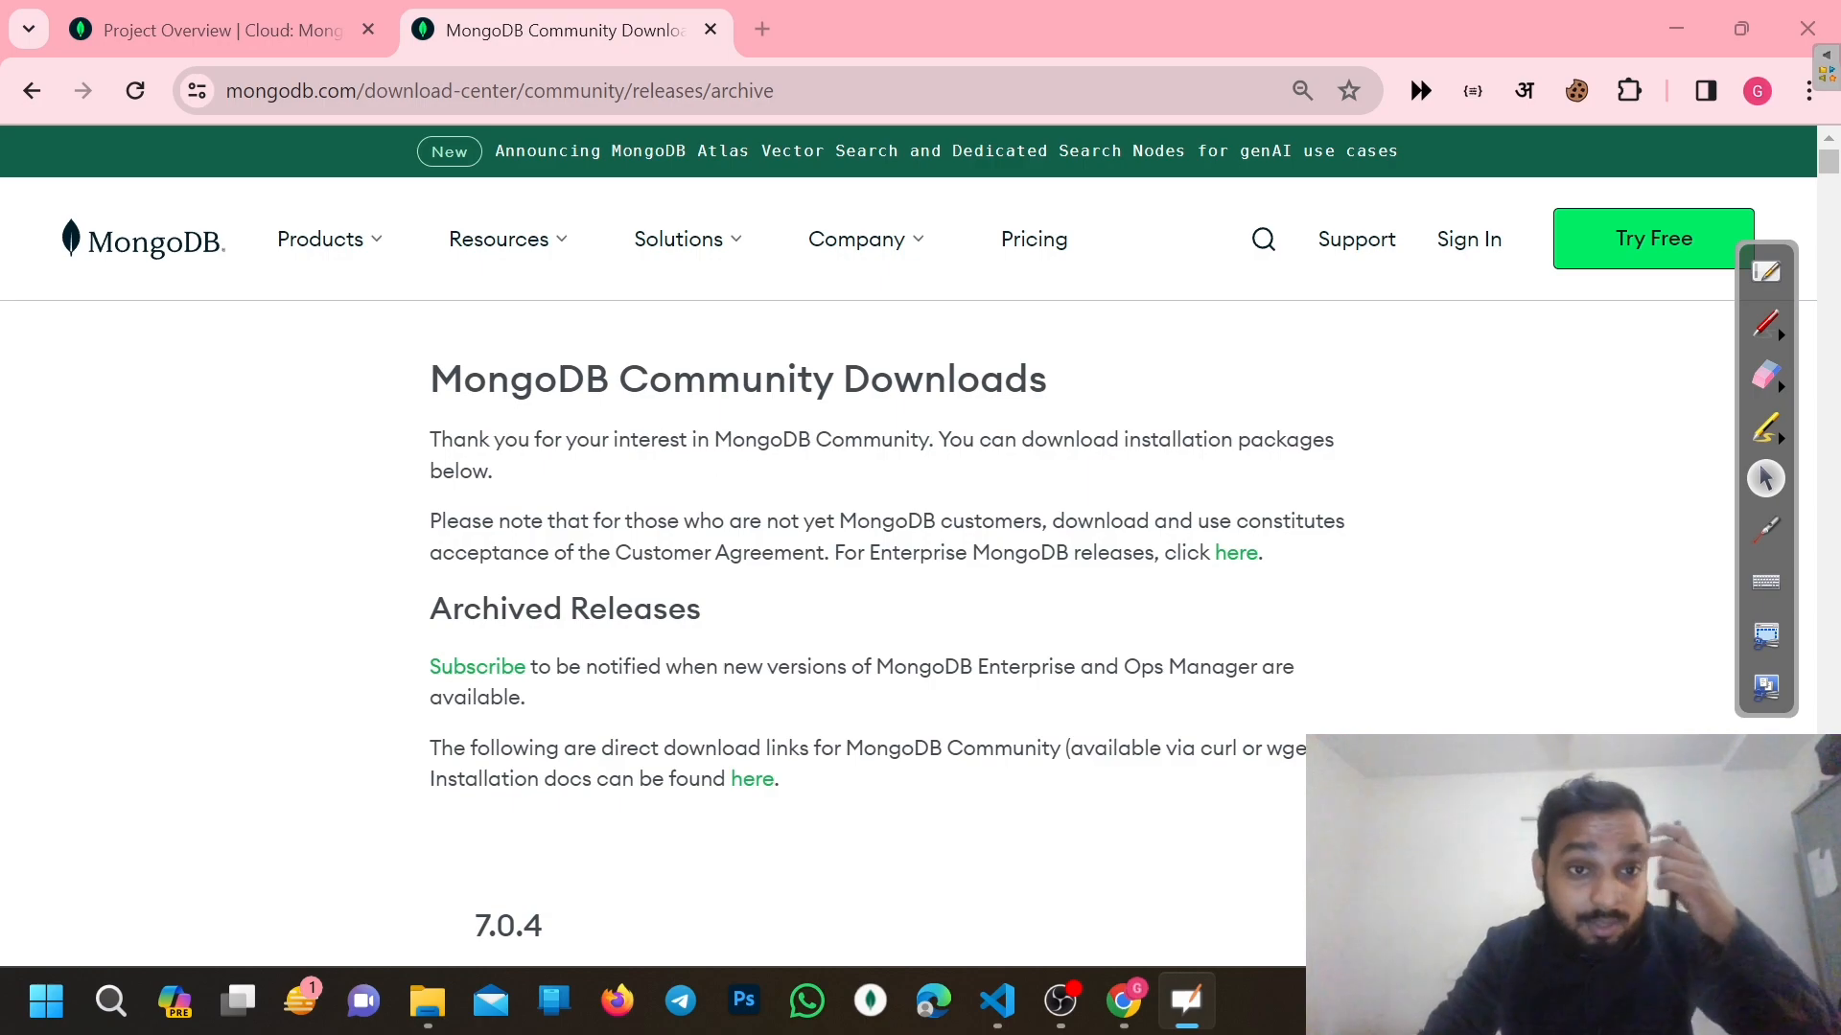
{"action": "left_click_drag", "start_coordinate": [430, 379], "coordinate": [1104, 398]}
{"action": "left_click_drag", "start_coordinate": [865, 553], "coordinate": [1028, 553]}
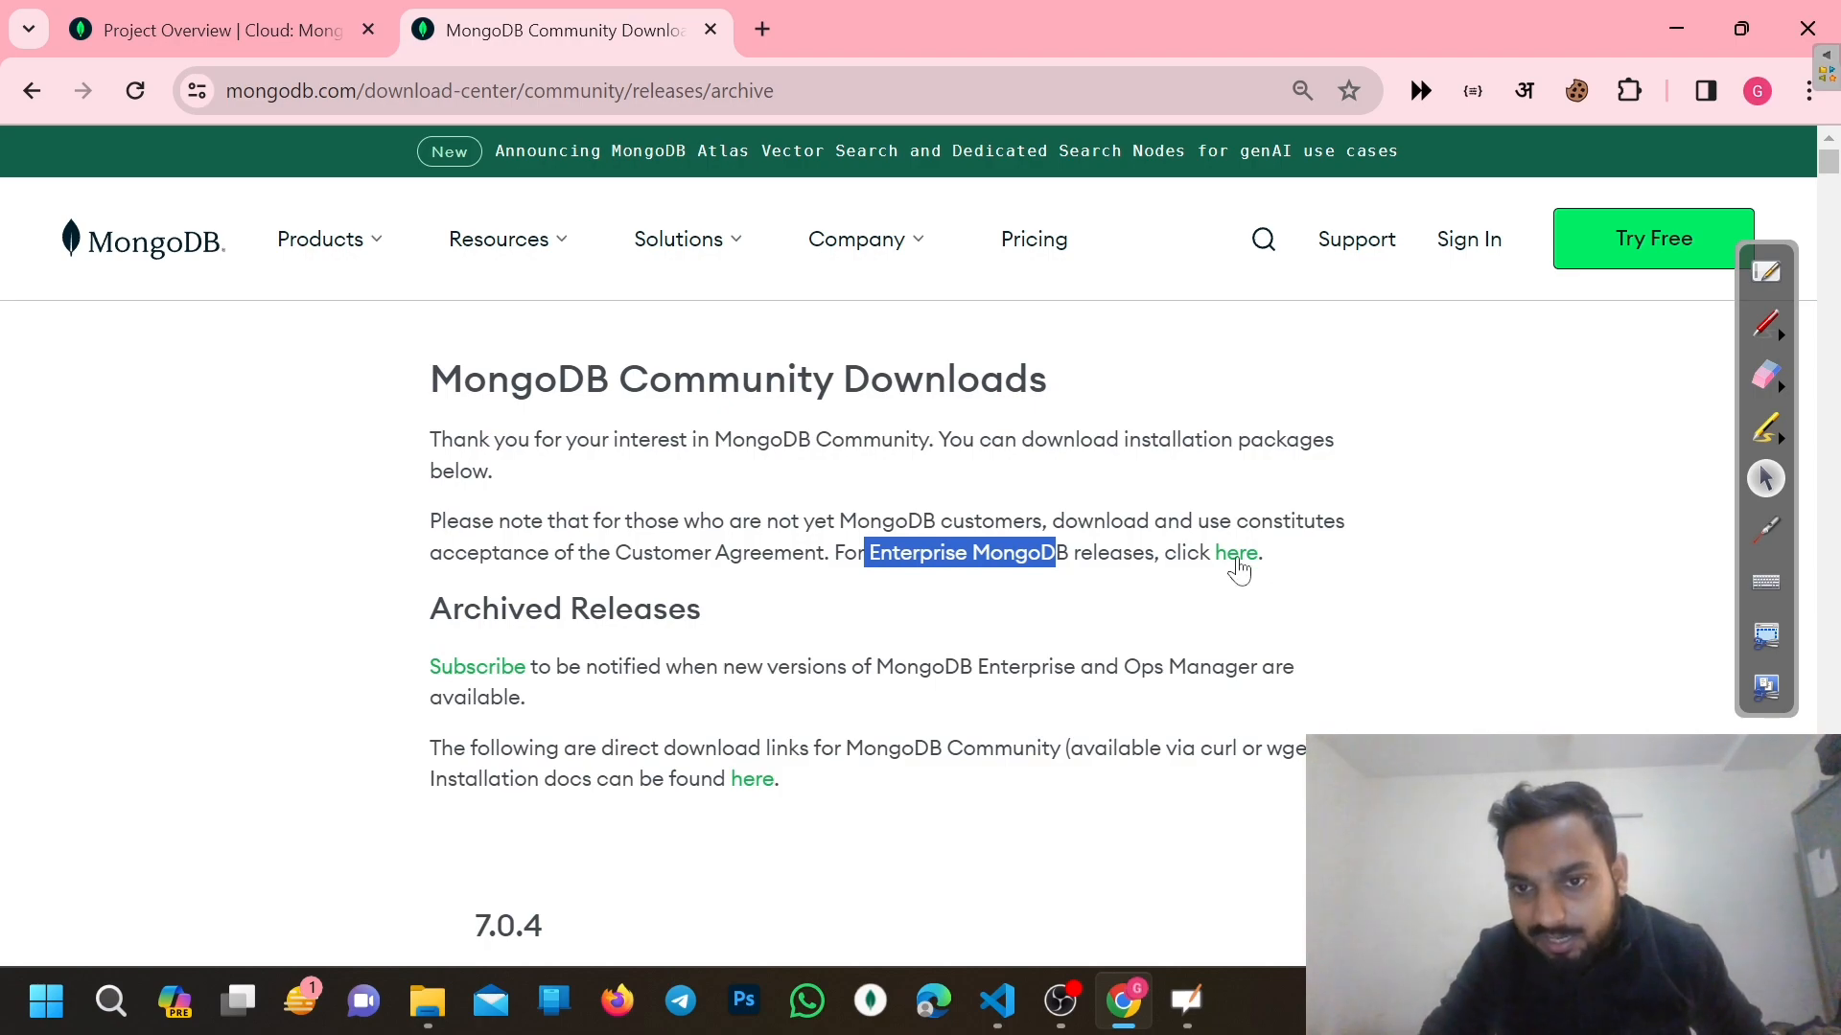
{"action": "left_click", "coordinate": [1234, 556]}
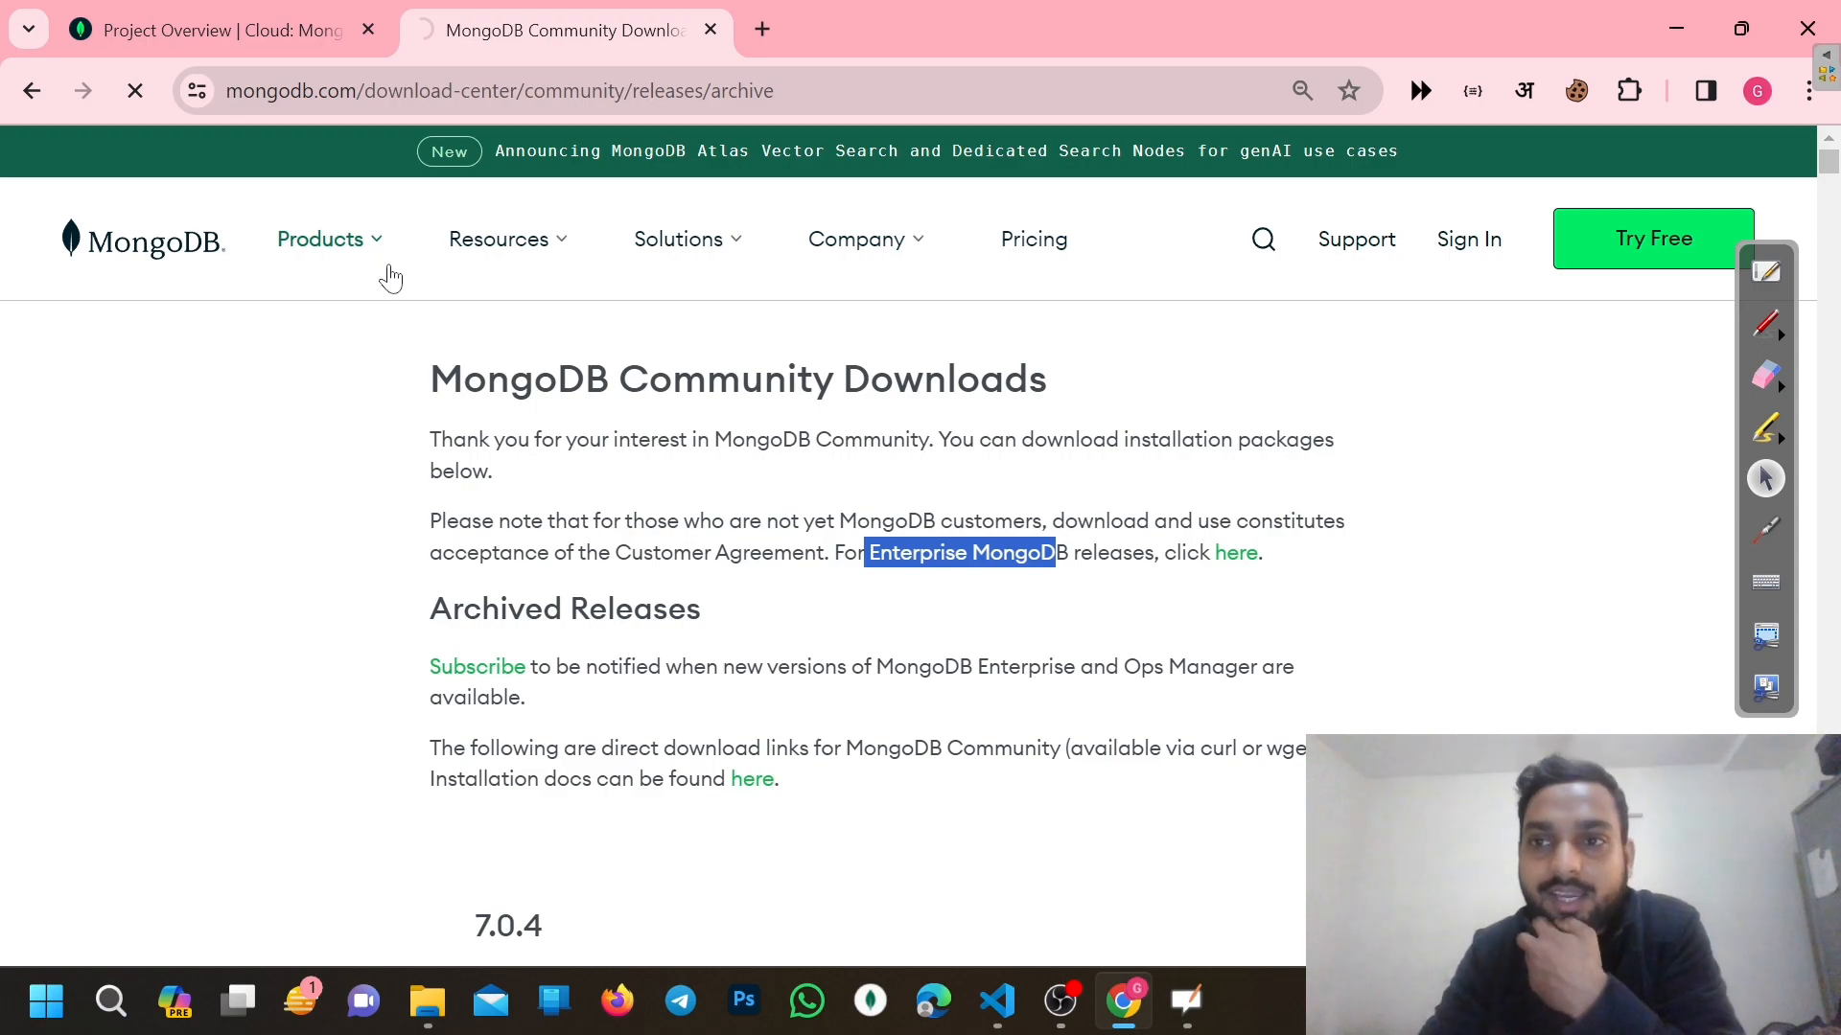
Review the MongoDB Enterprise Server version, platform and package options, and check the Downloads folder in File Explorer for the installer
{"action": "scroll", "coordinate": [340, 240], "scroll_direction": "down", "scroll_amount": 2}
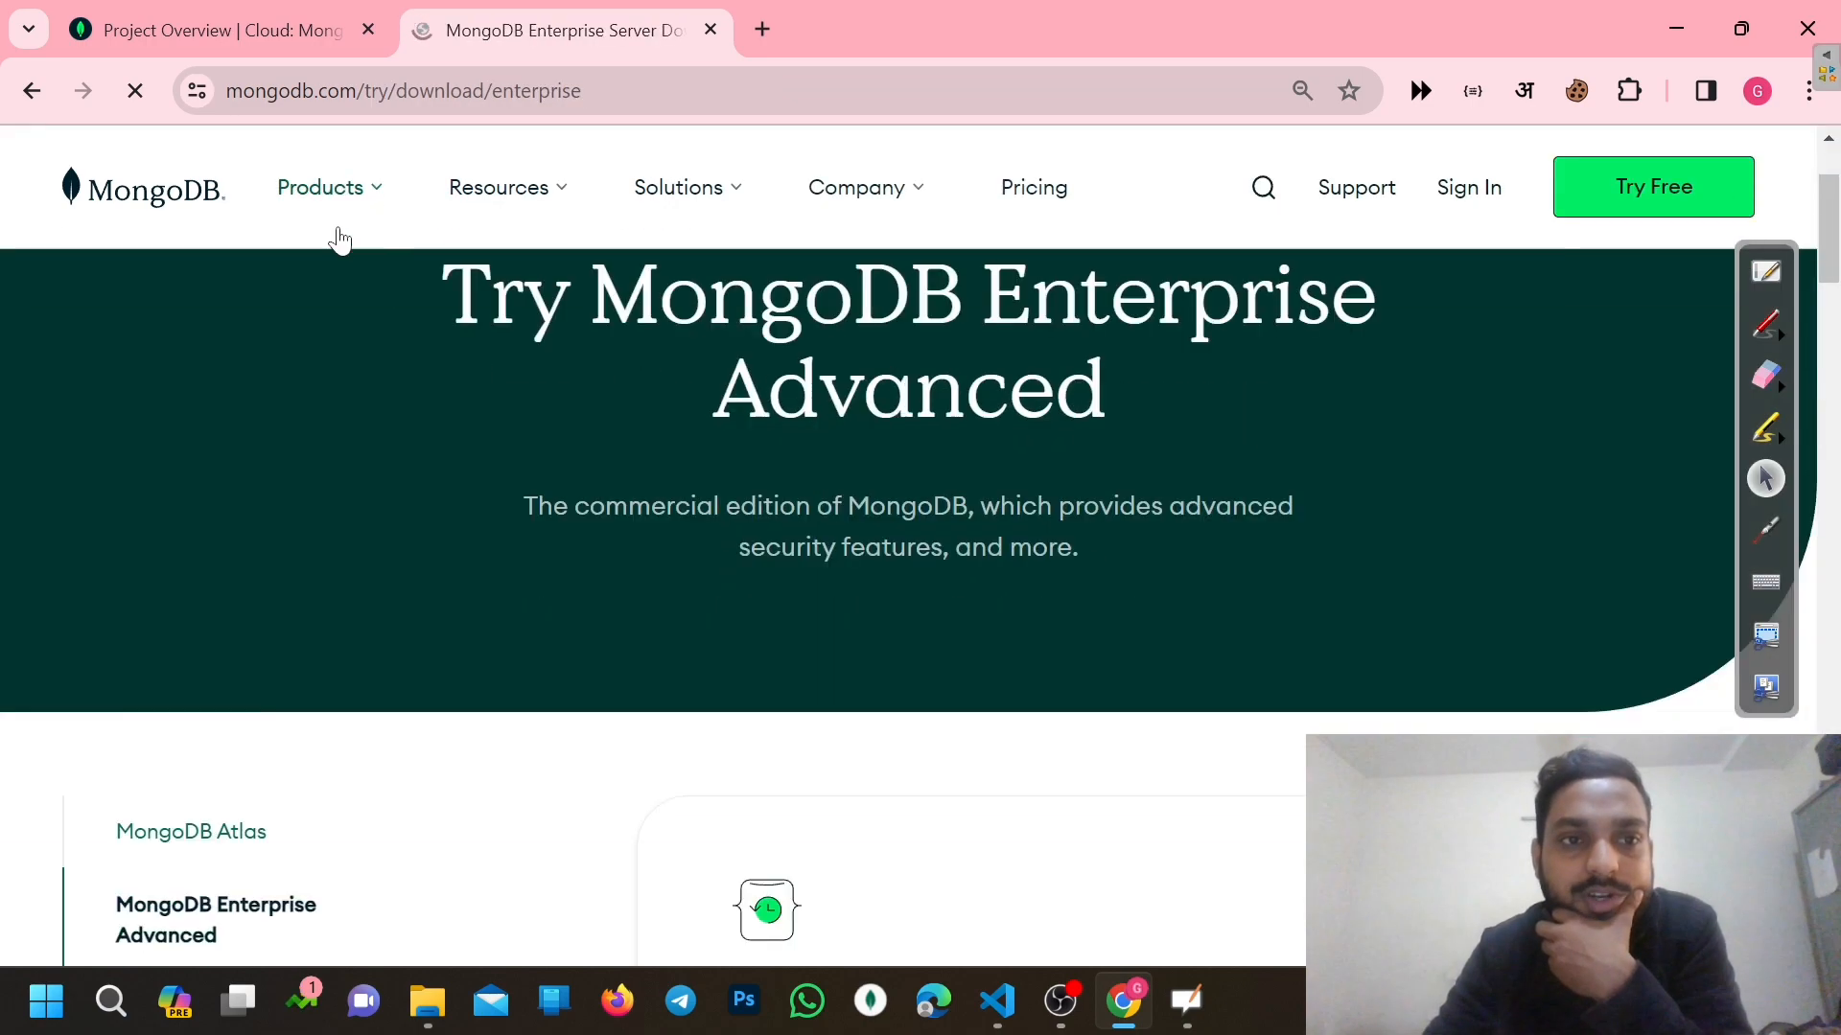
{"action": "mouse_move", "coordinate": [340, 241]}
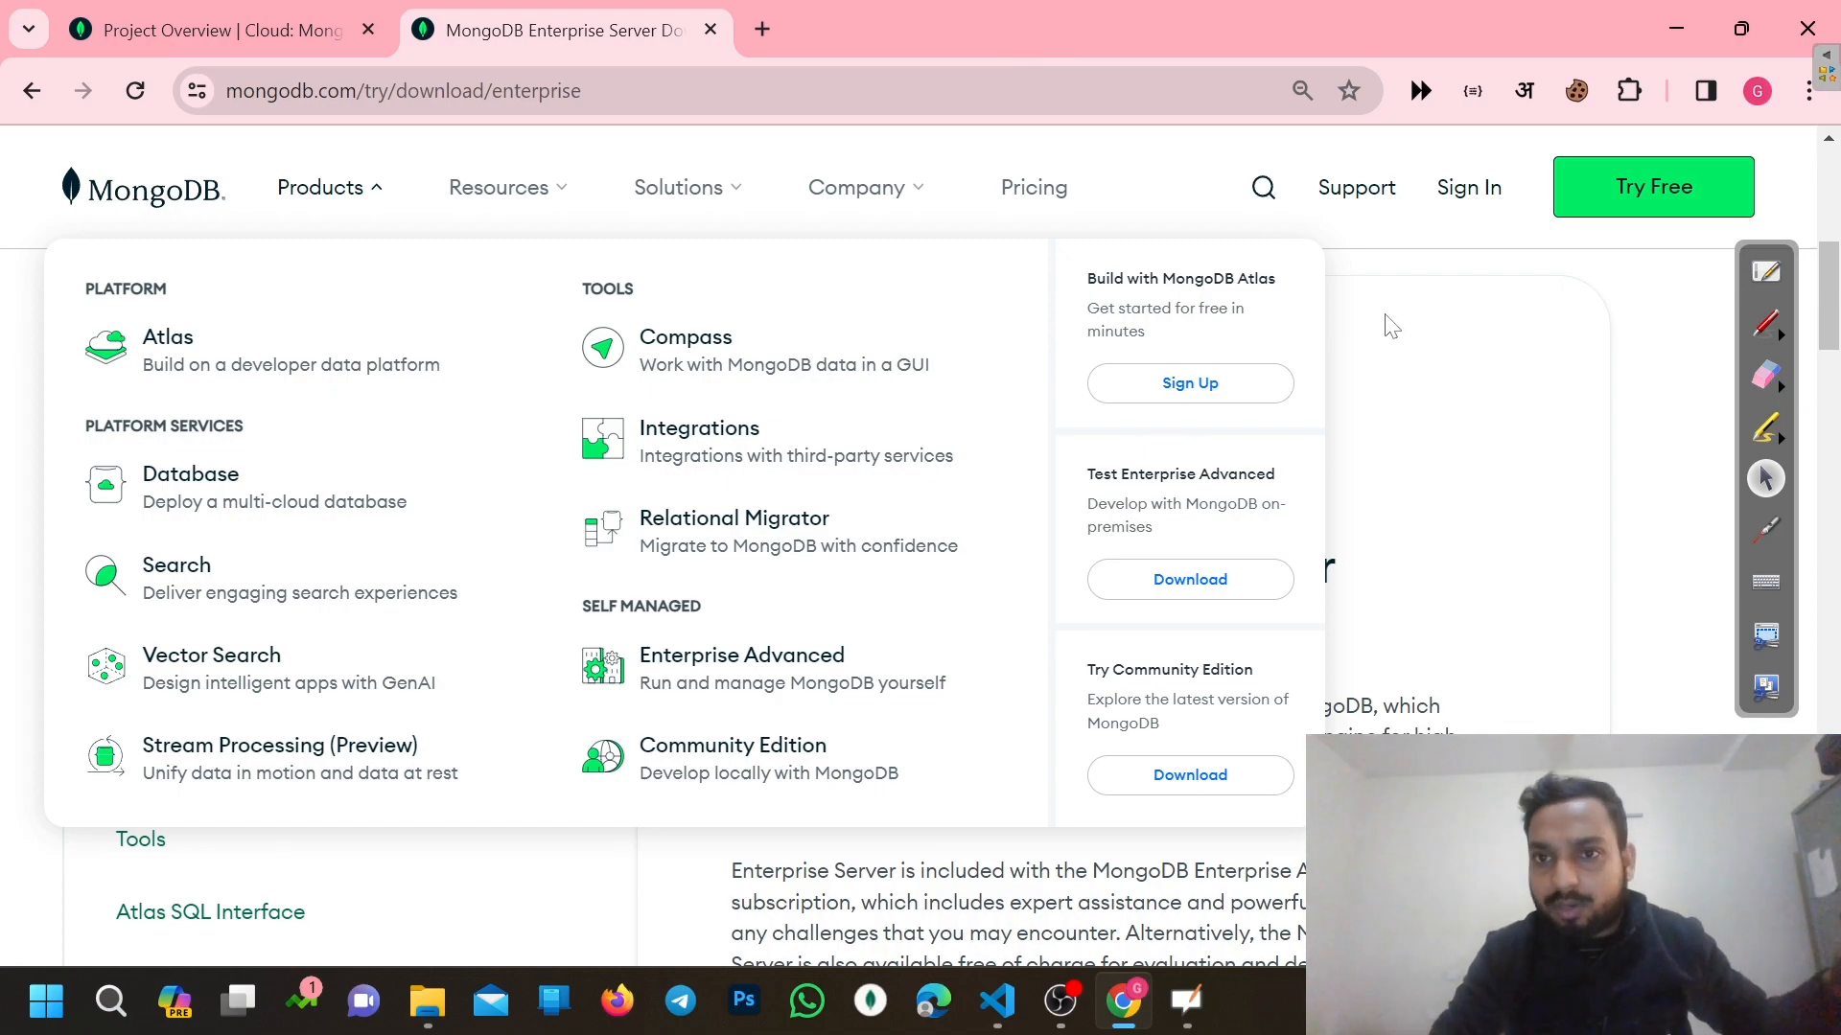
{"action": "left_click", "coordinate": [1685, 440]}
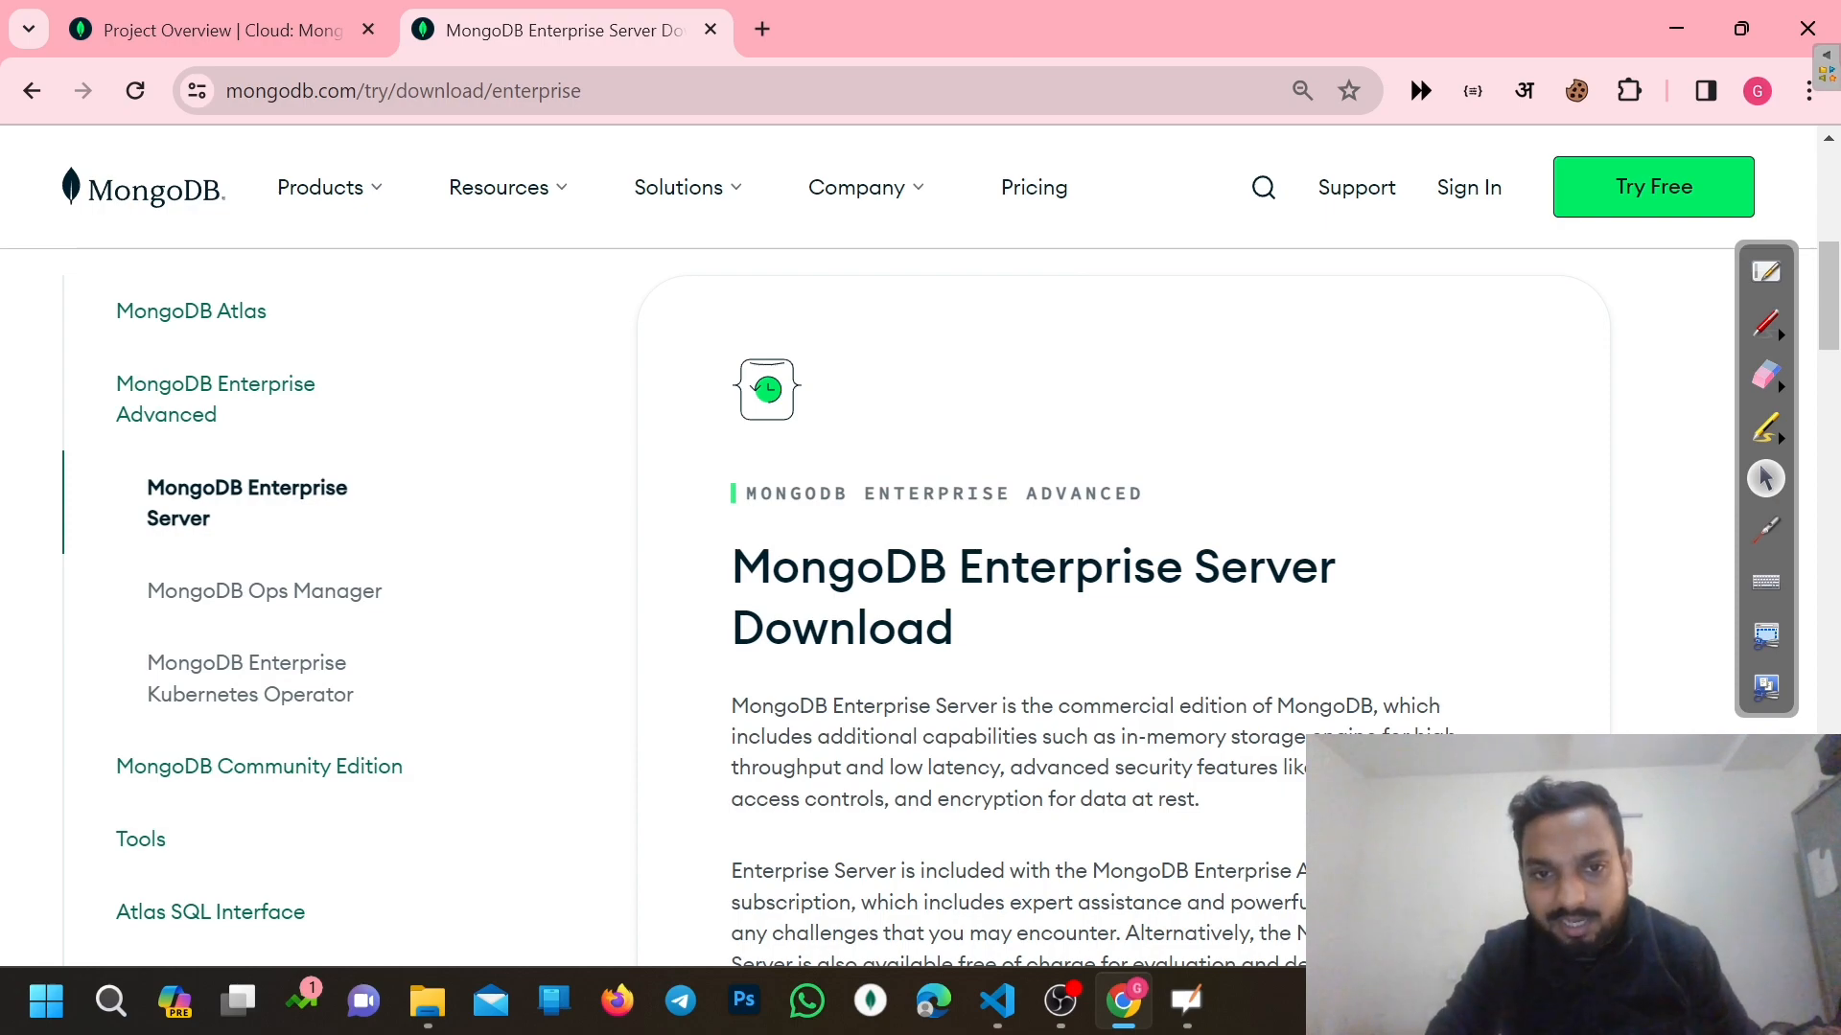
{"action": "scroll", "coordinate": [858, 236], "scroll_direction": "down", "scroll_amount": 7}
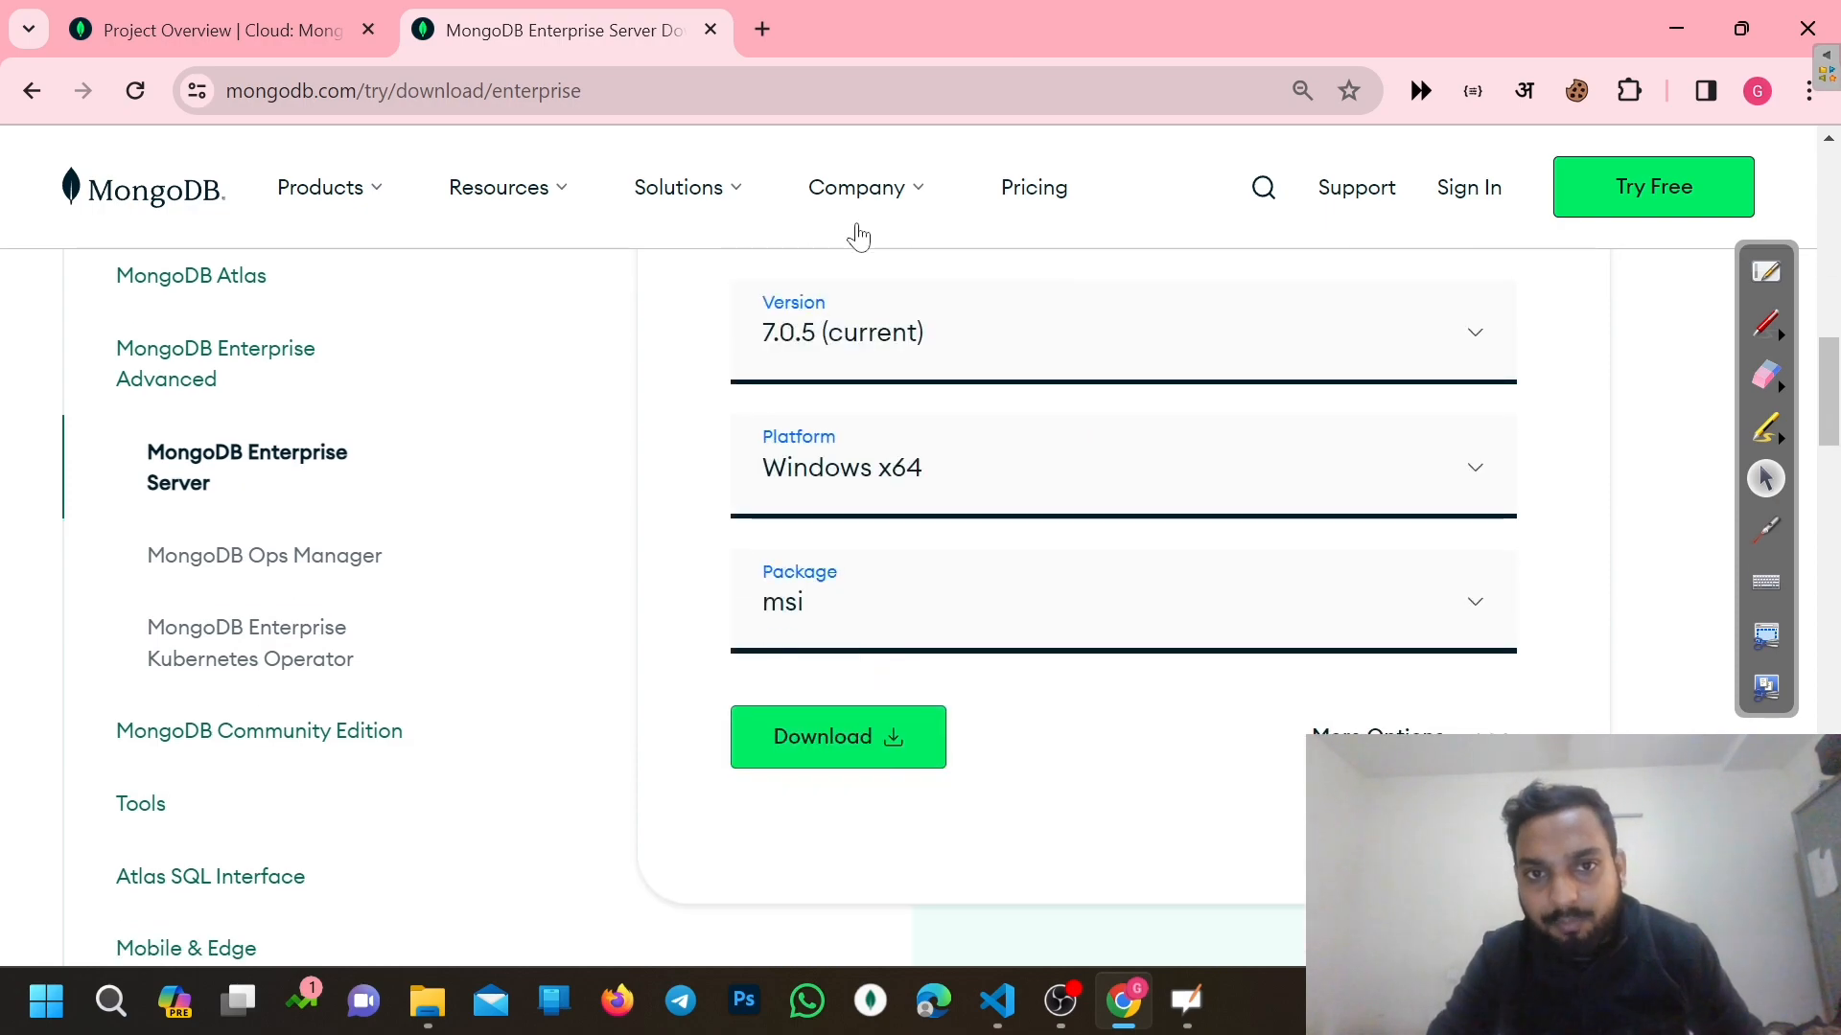
{"action": "left_click", "coordinate": [839, 339]}
{"action": "left_click", "coordinate": [781, 477]}
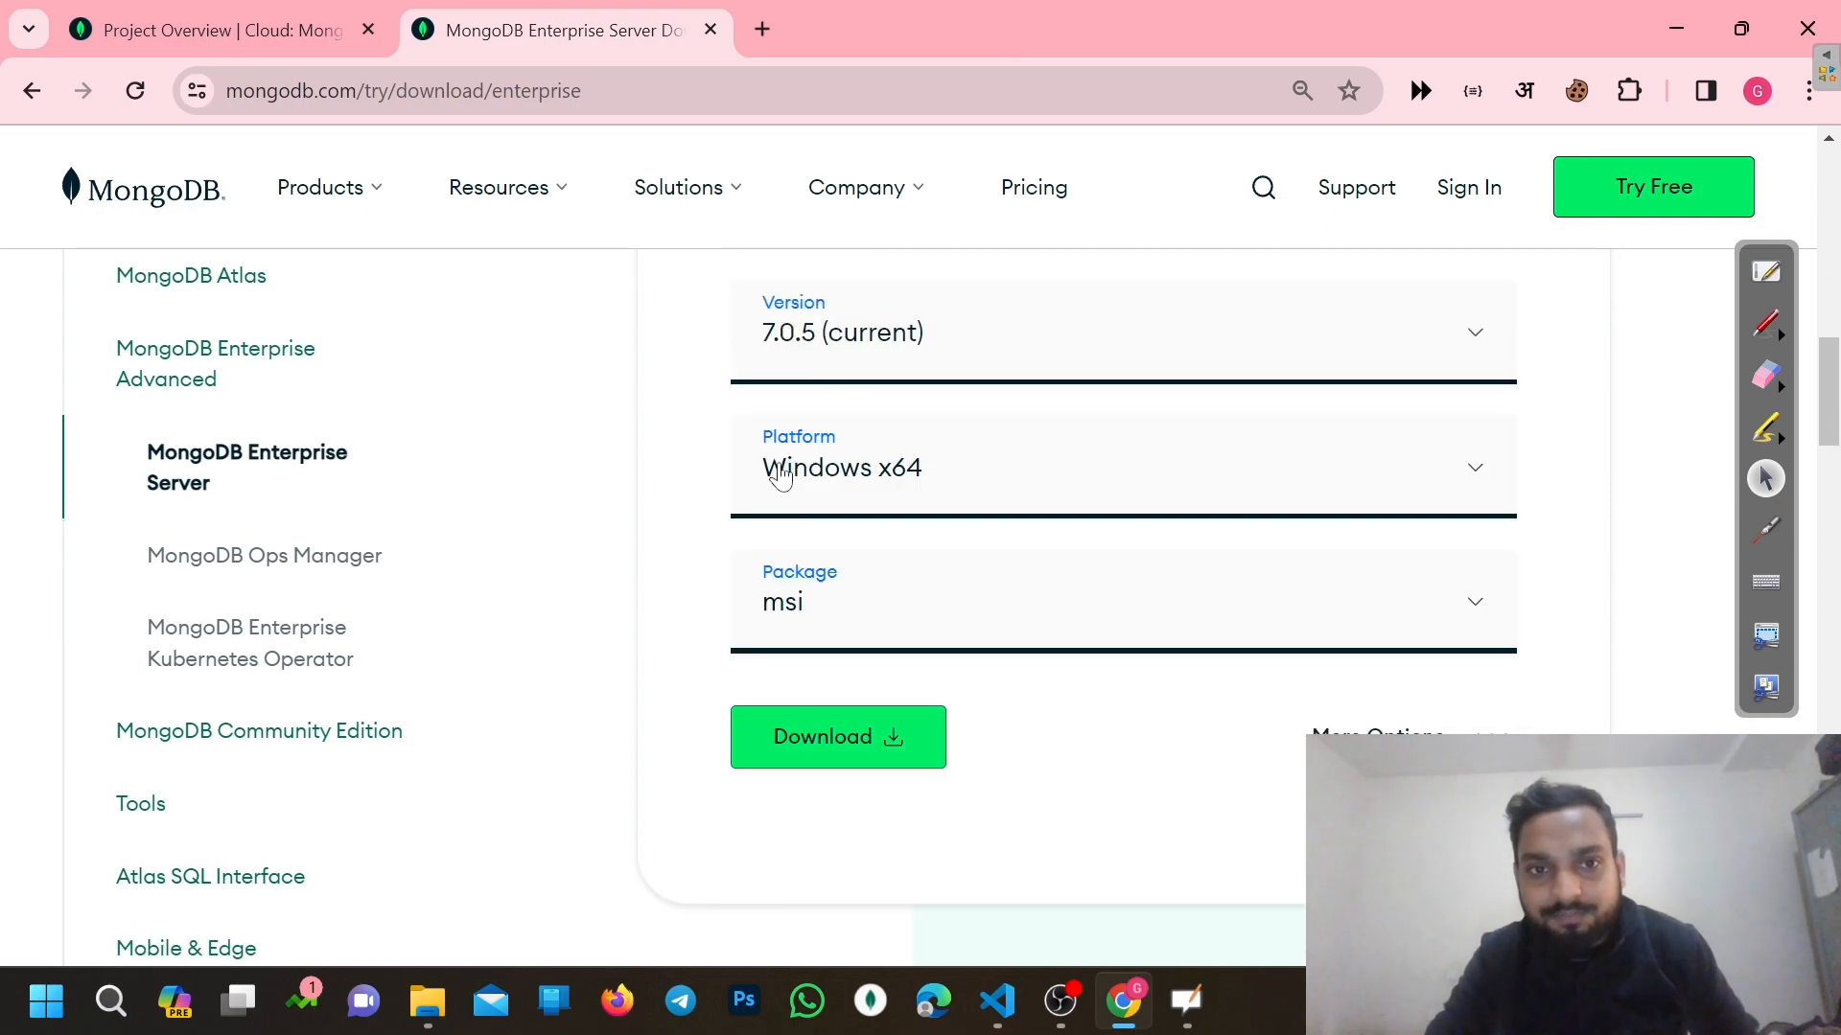
{"action": "left_click", "coordinate": [786, 487]}
{"action": "left_click", "coordinate": [786, 487]}
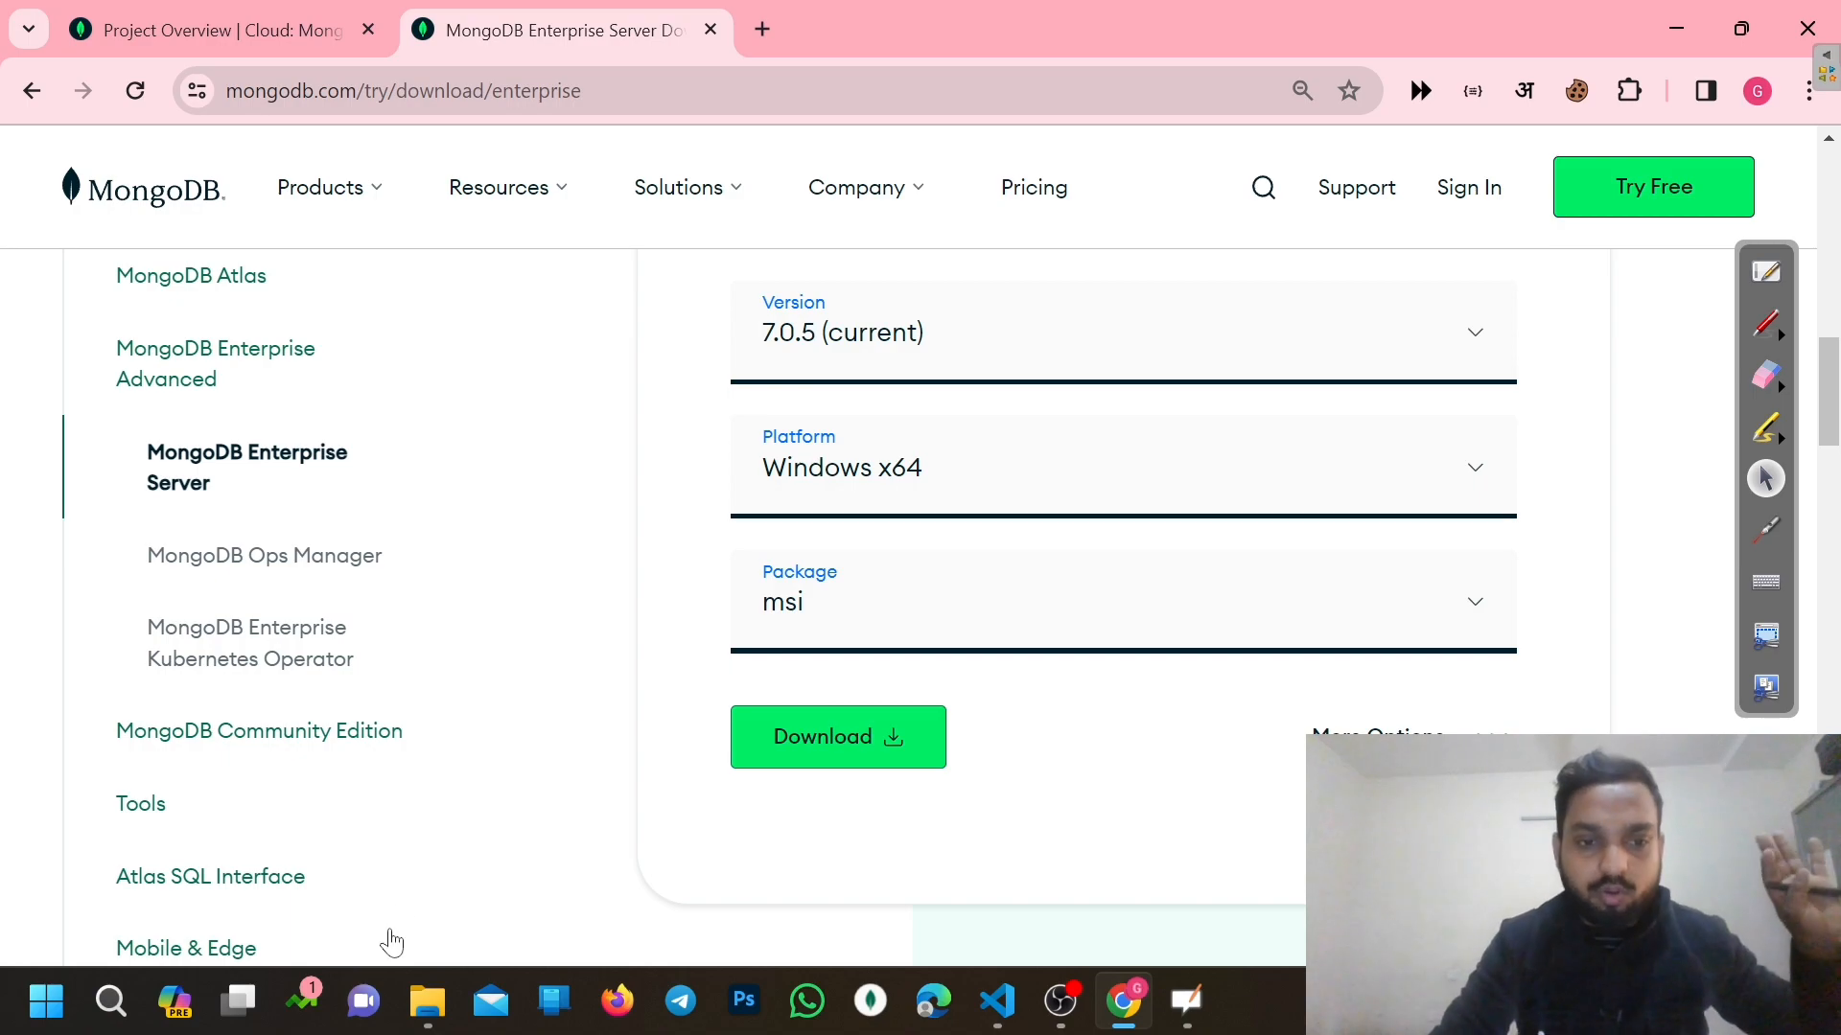
{"action": "left_click", "coordinate": [427, 1000]}
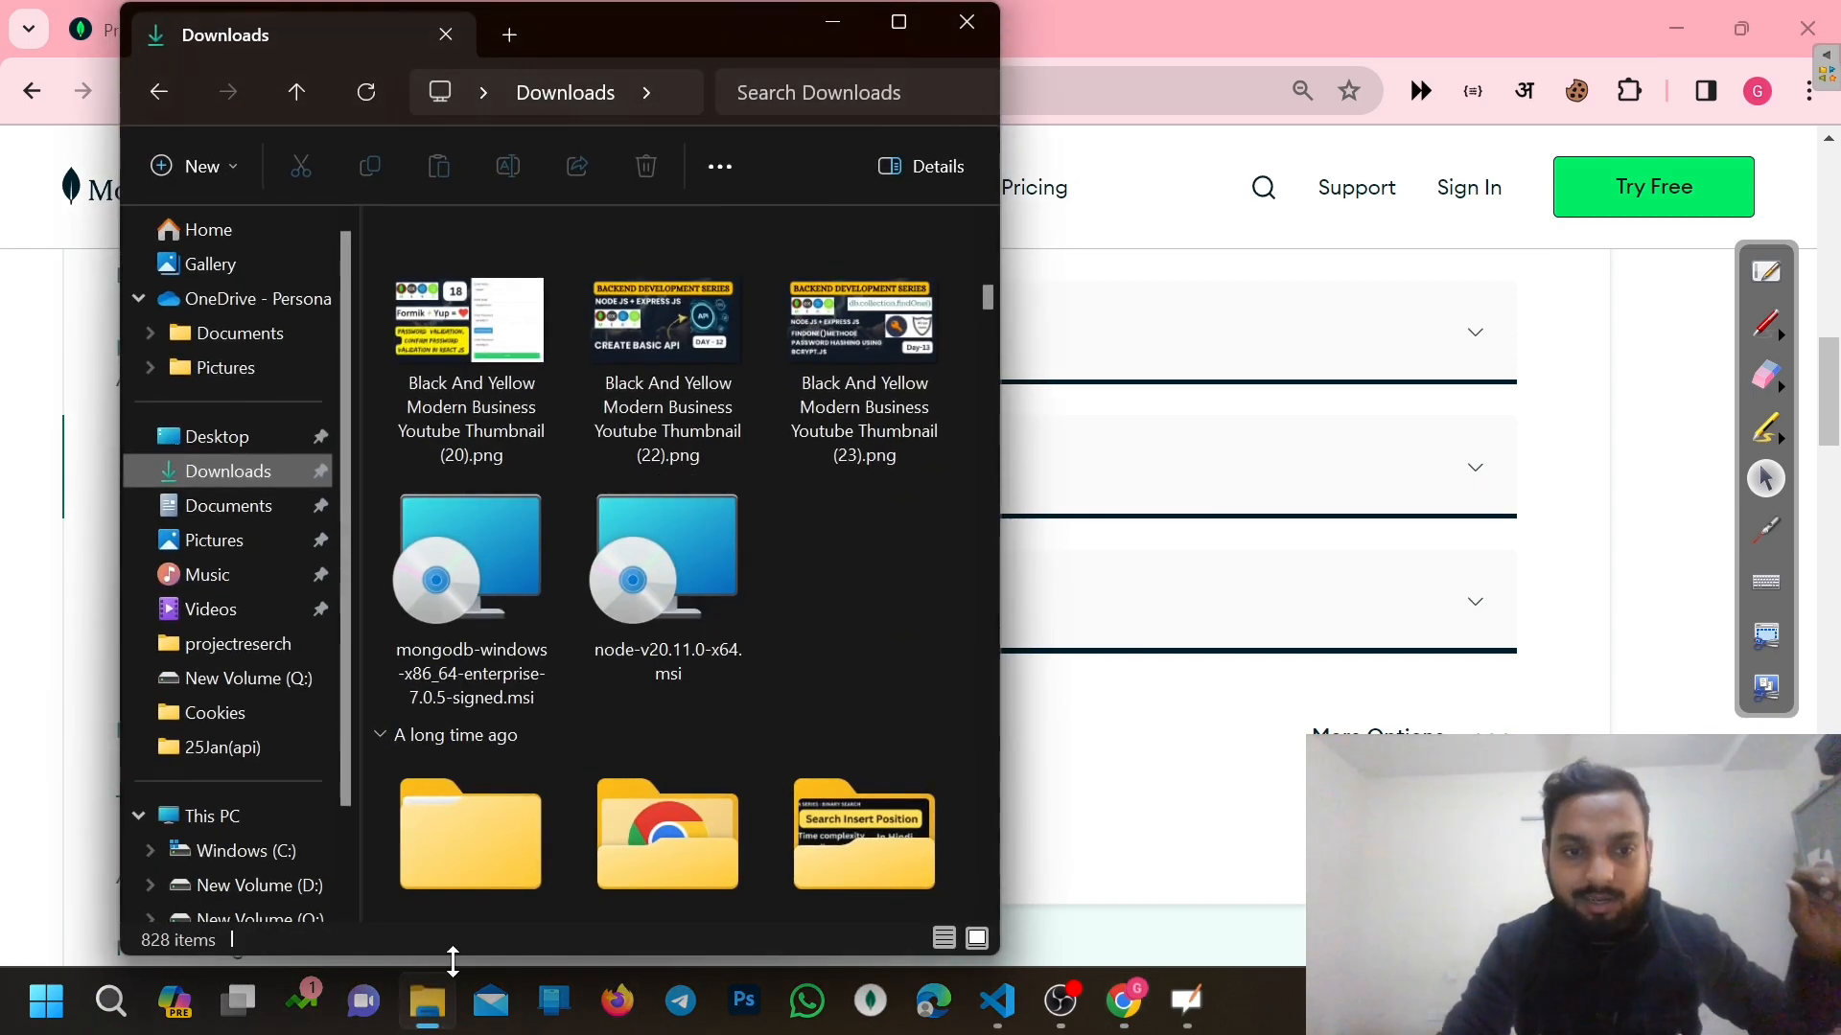
{"action": "left_click", "coordinate": [428, 992]}
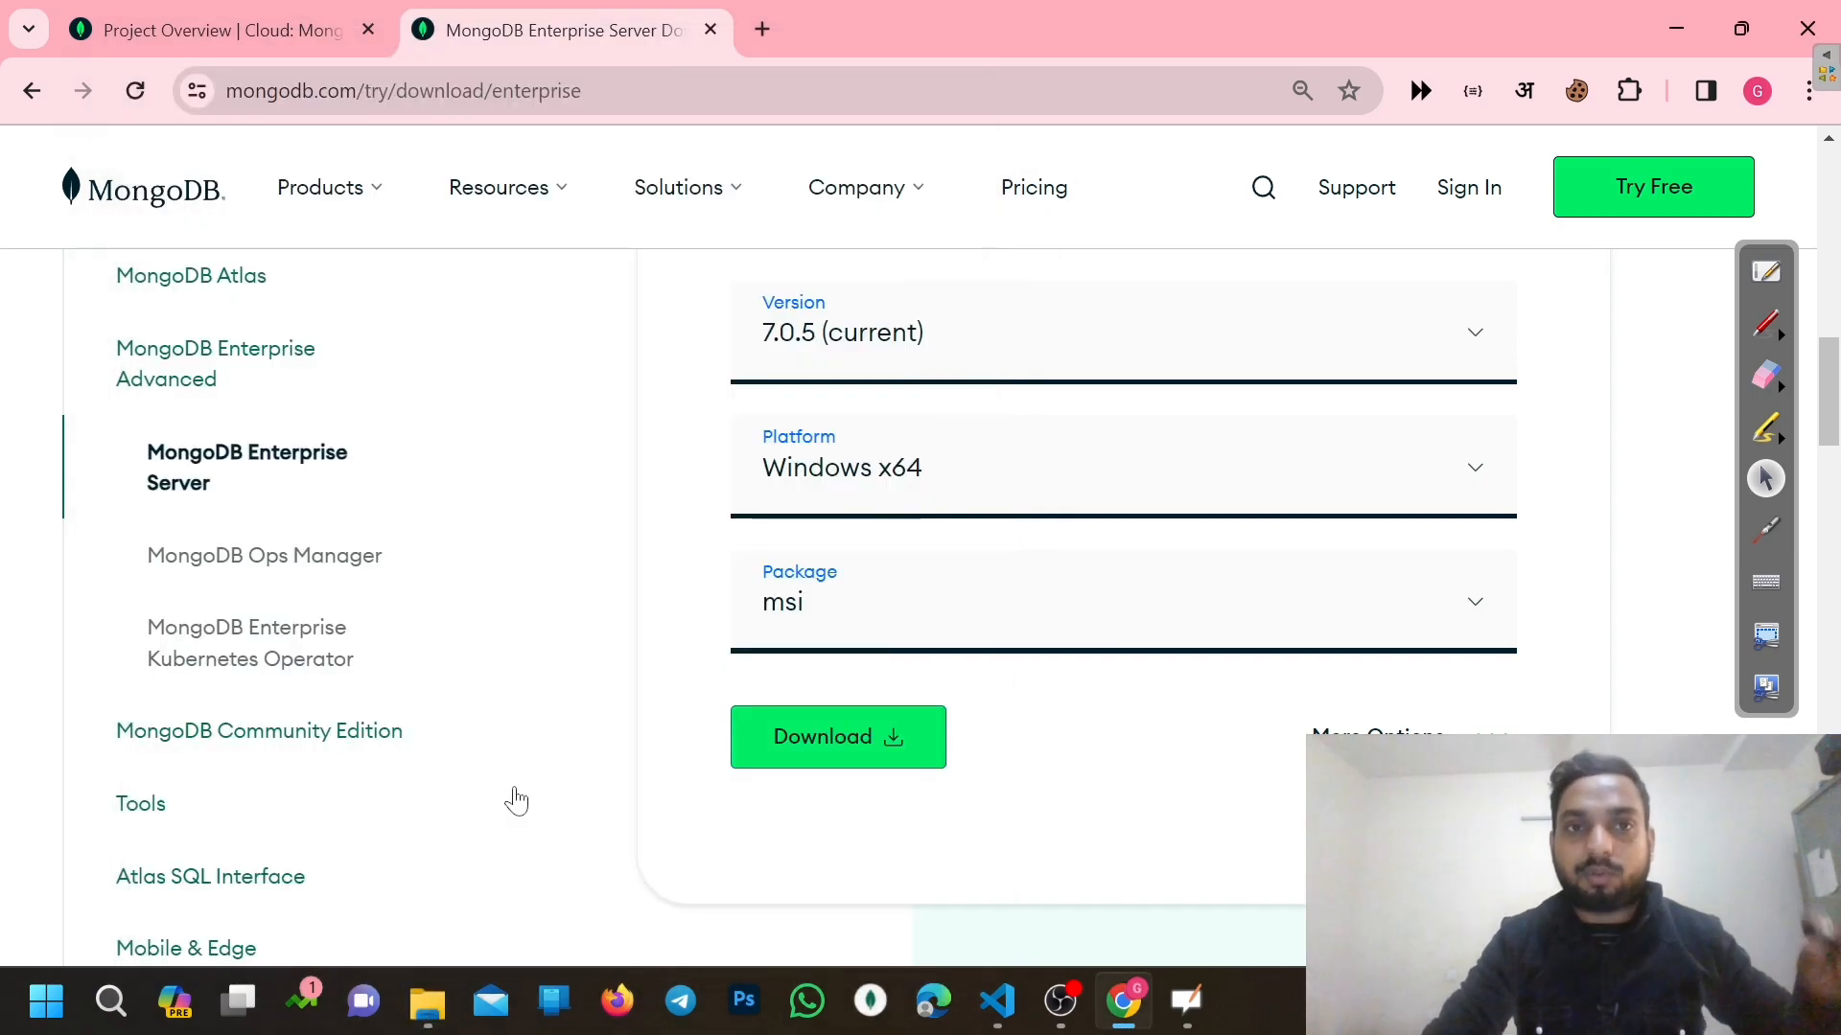
In a new Chrome tab, search Google for "mongodb compass download" and open the MongoDB Compass Download (GUI) result
{"action": "left_click", "coordinate": [762, 30]}
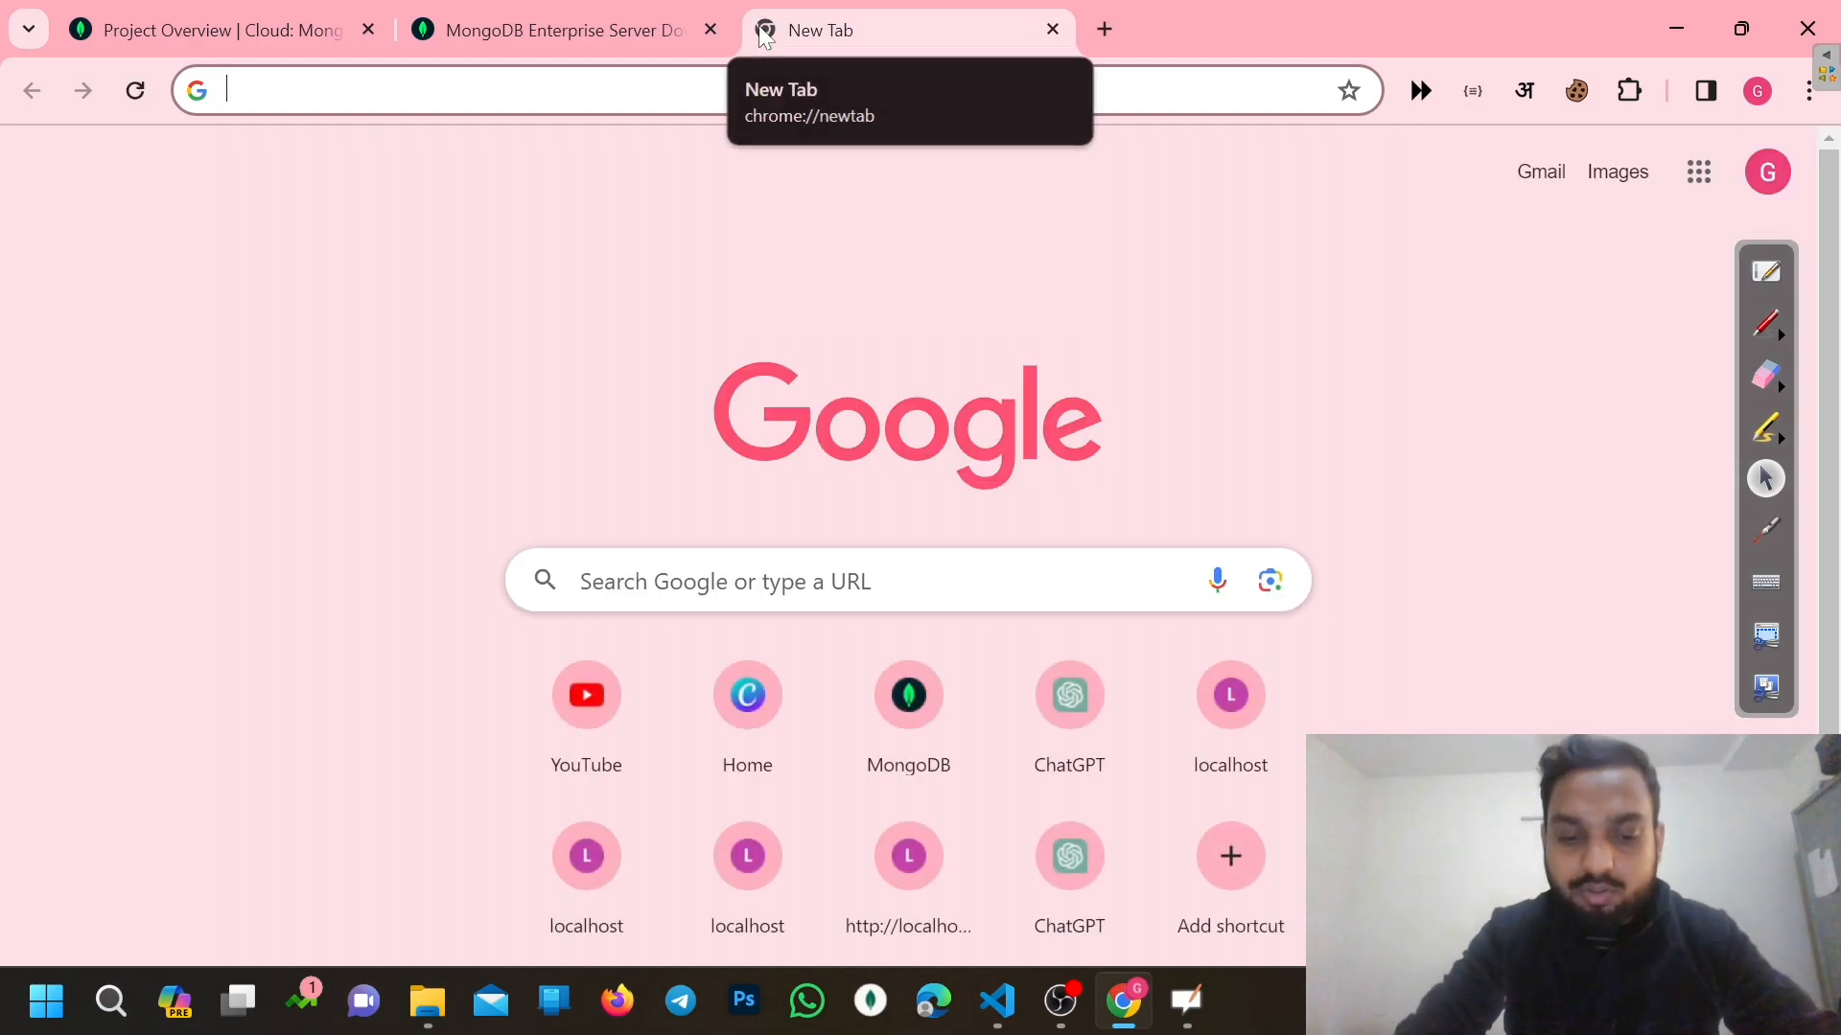
{"action": "type", "text": "mongodb"}
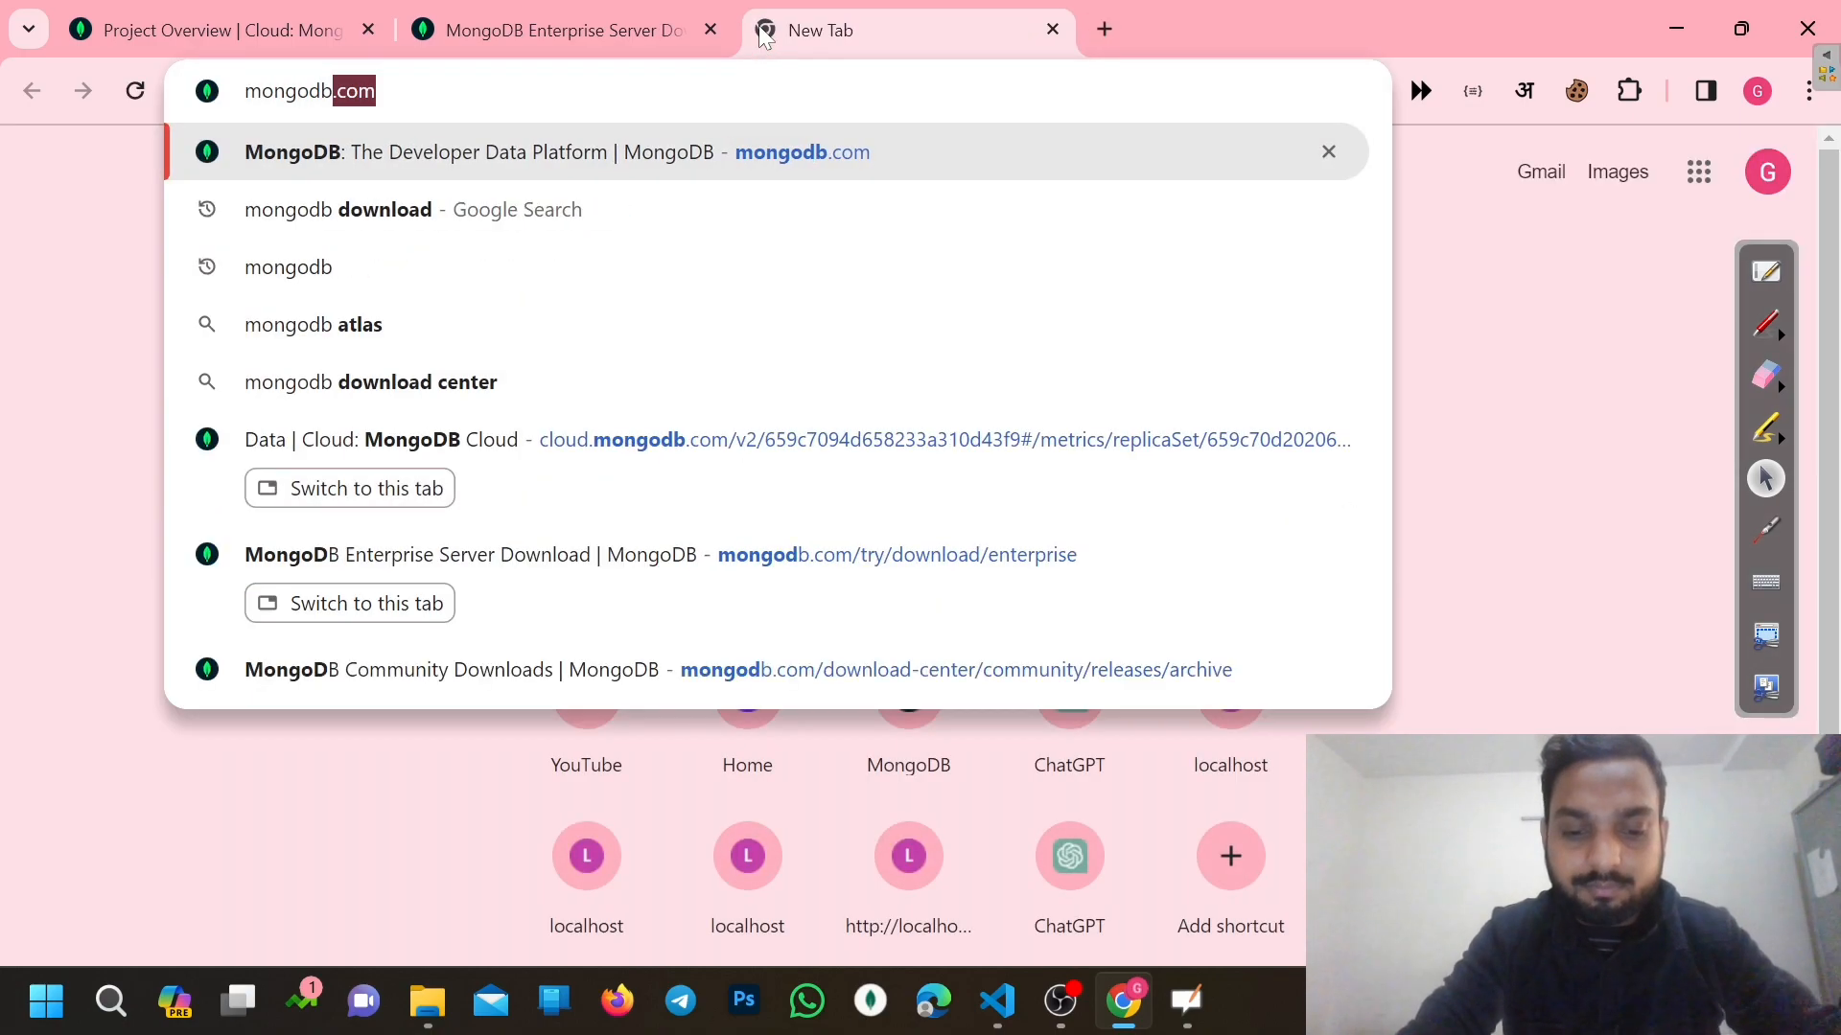
{"action": "type", "text": " c"}
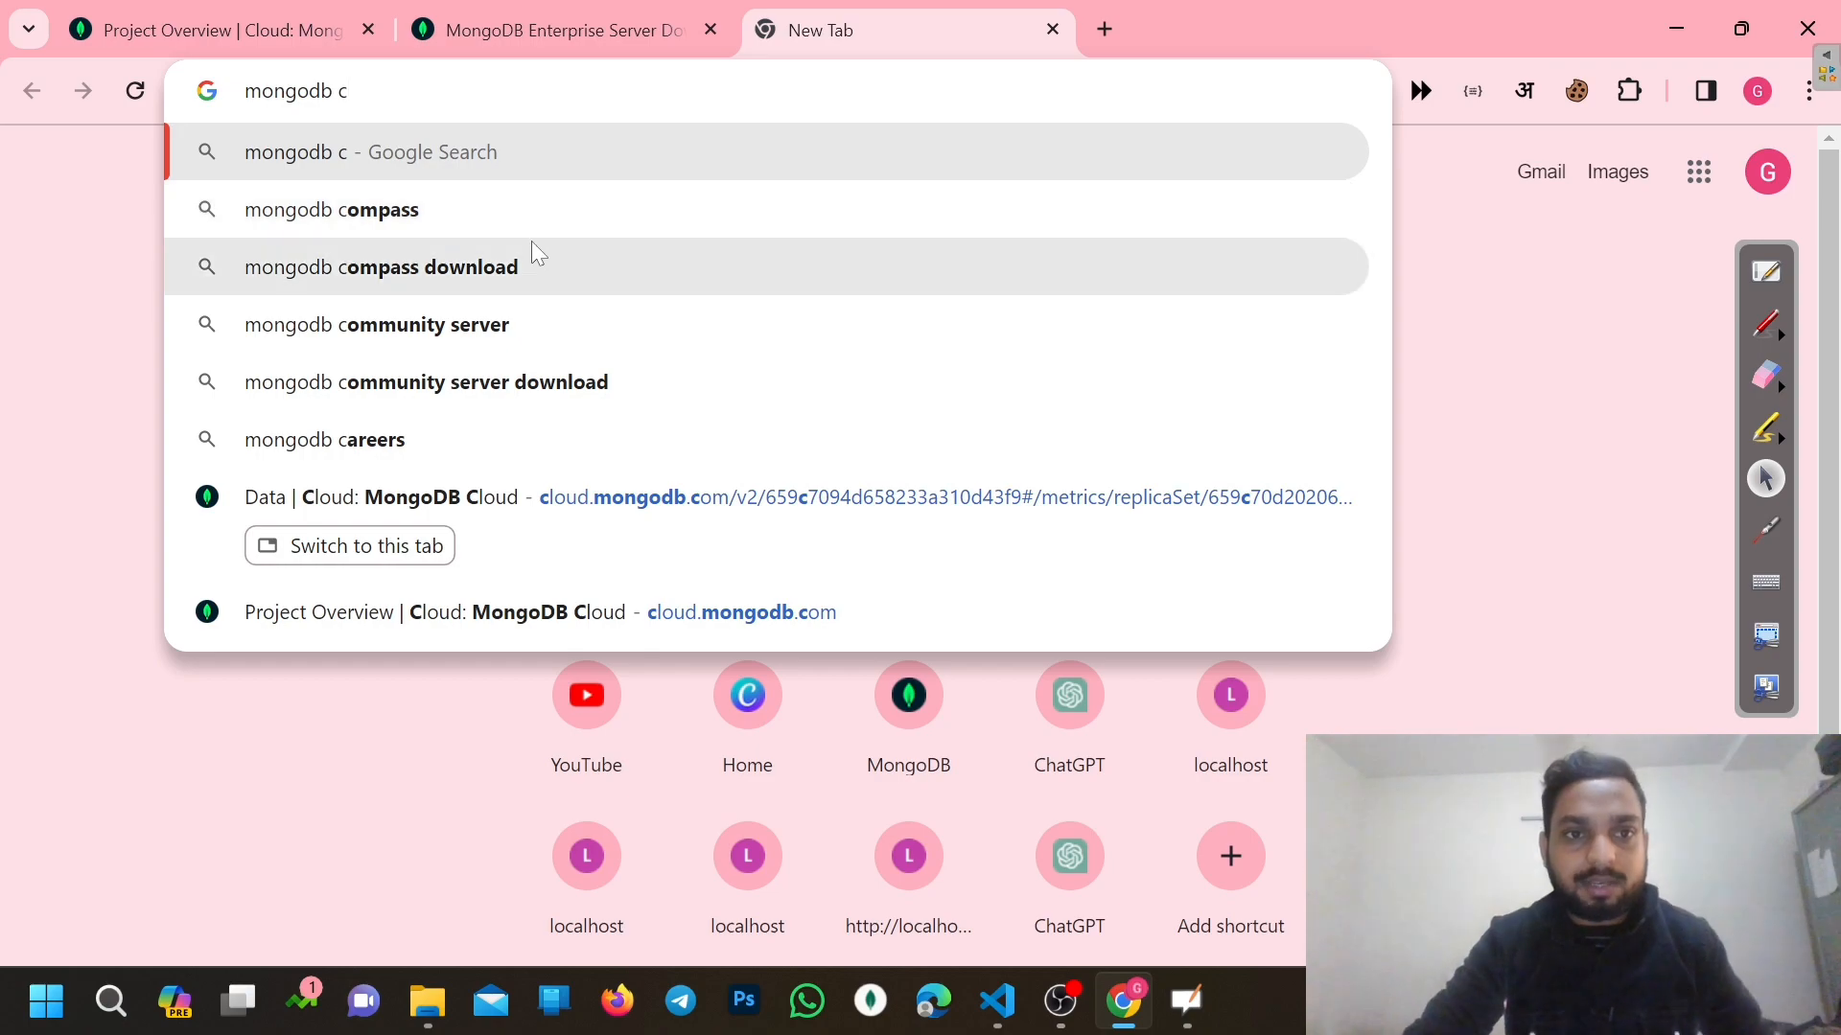
{"action": "left_click", "coordinate": [532, 243]}
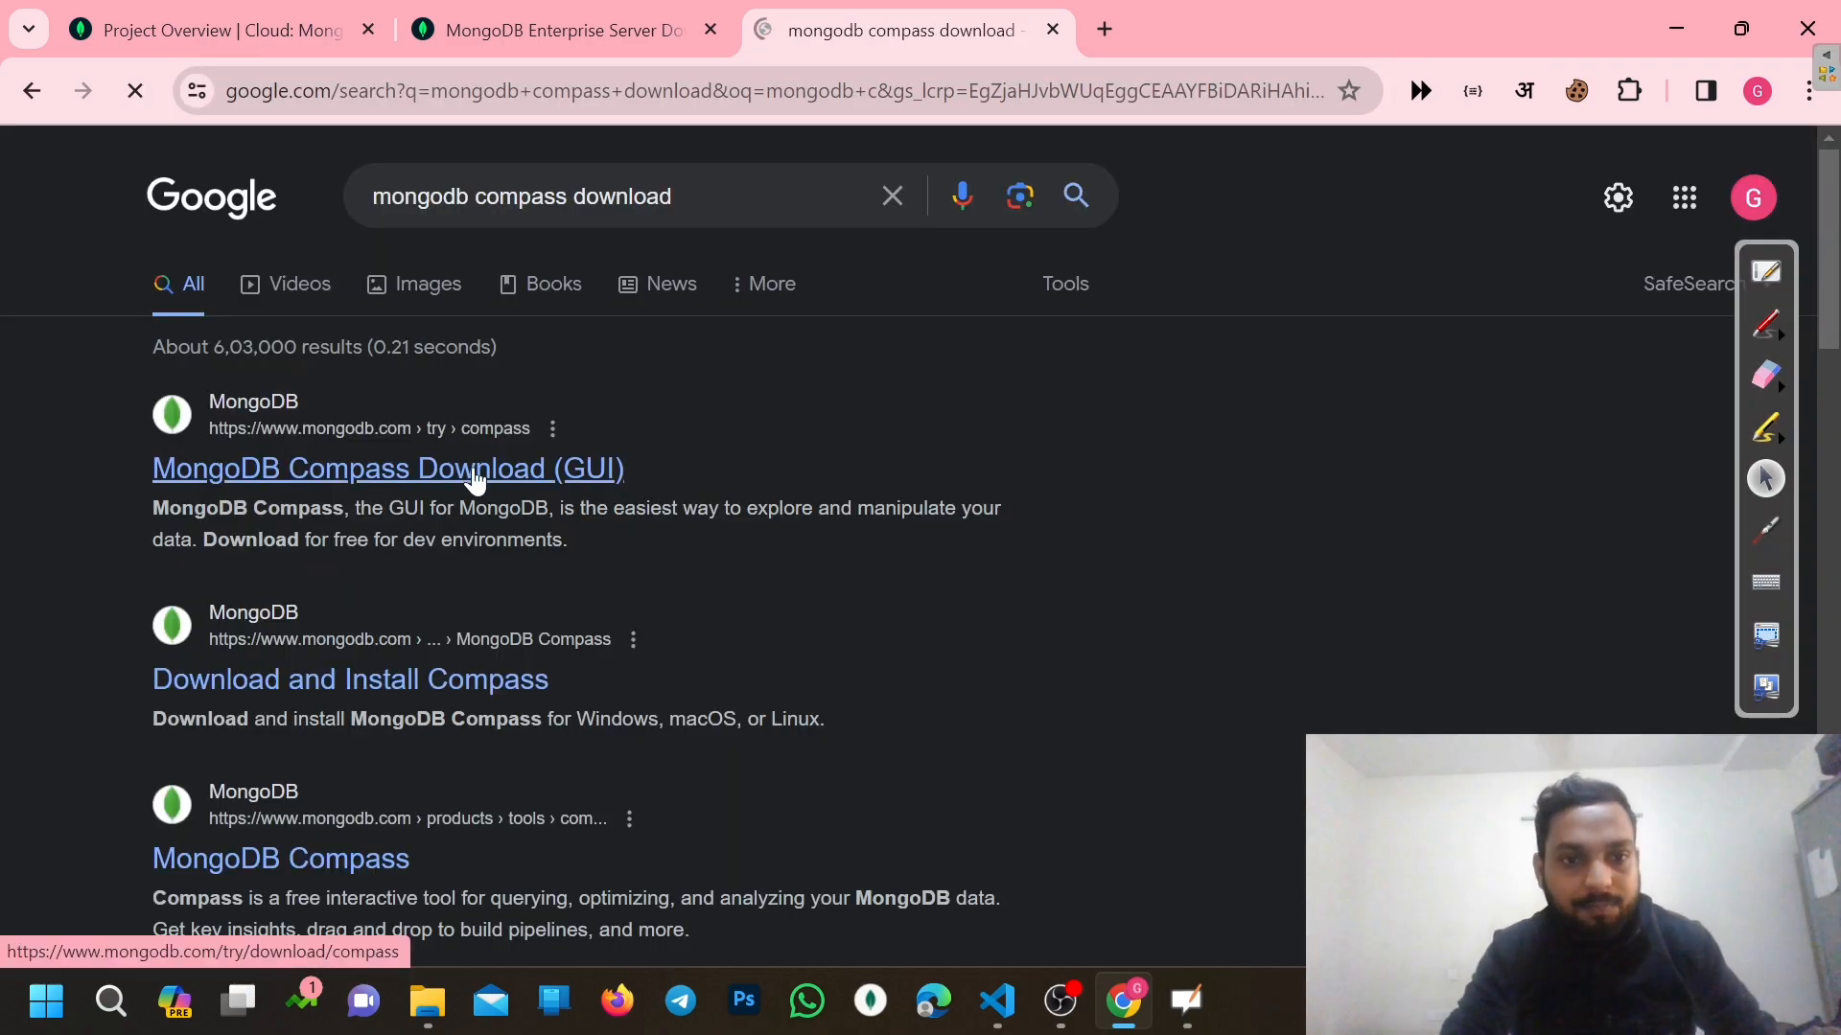
{"action": "left_click", "coordinate": [333, 482]}
Choose MongoDB Compass (GUI) among the MongoDB tools and bring its download options into view
{"action": "scroll", "coordinate": [379, 563], "scroll_direction": "down", "scroll_amount": 5}
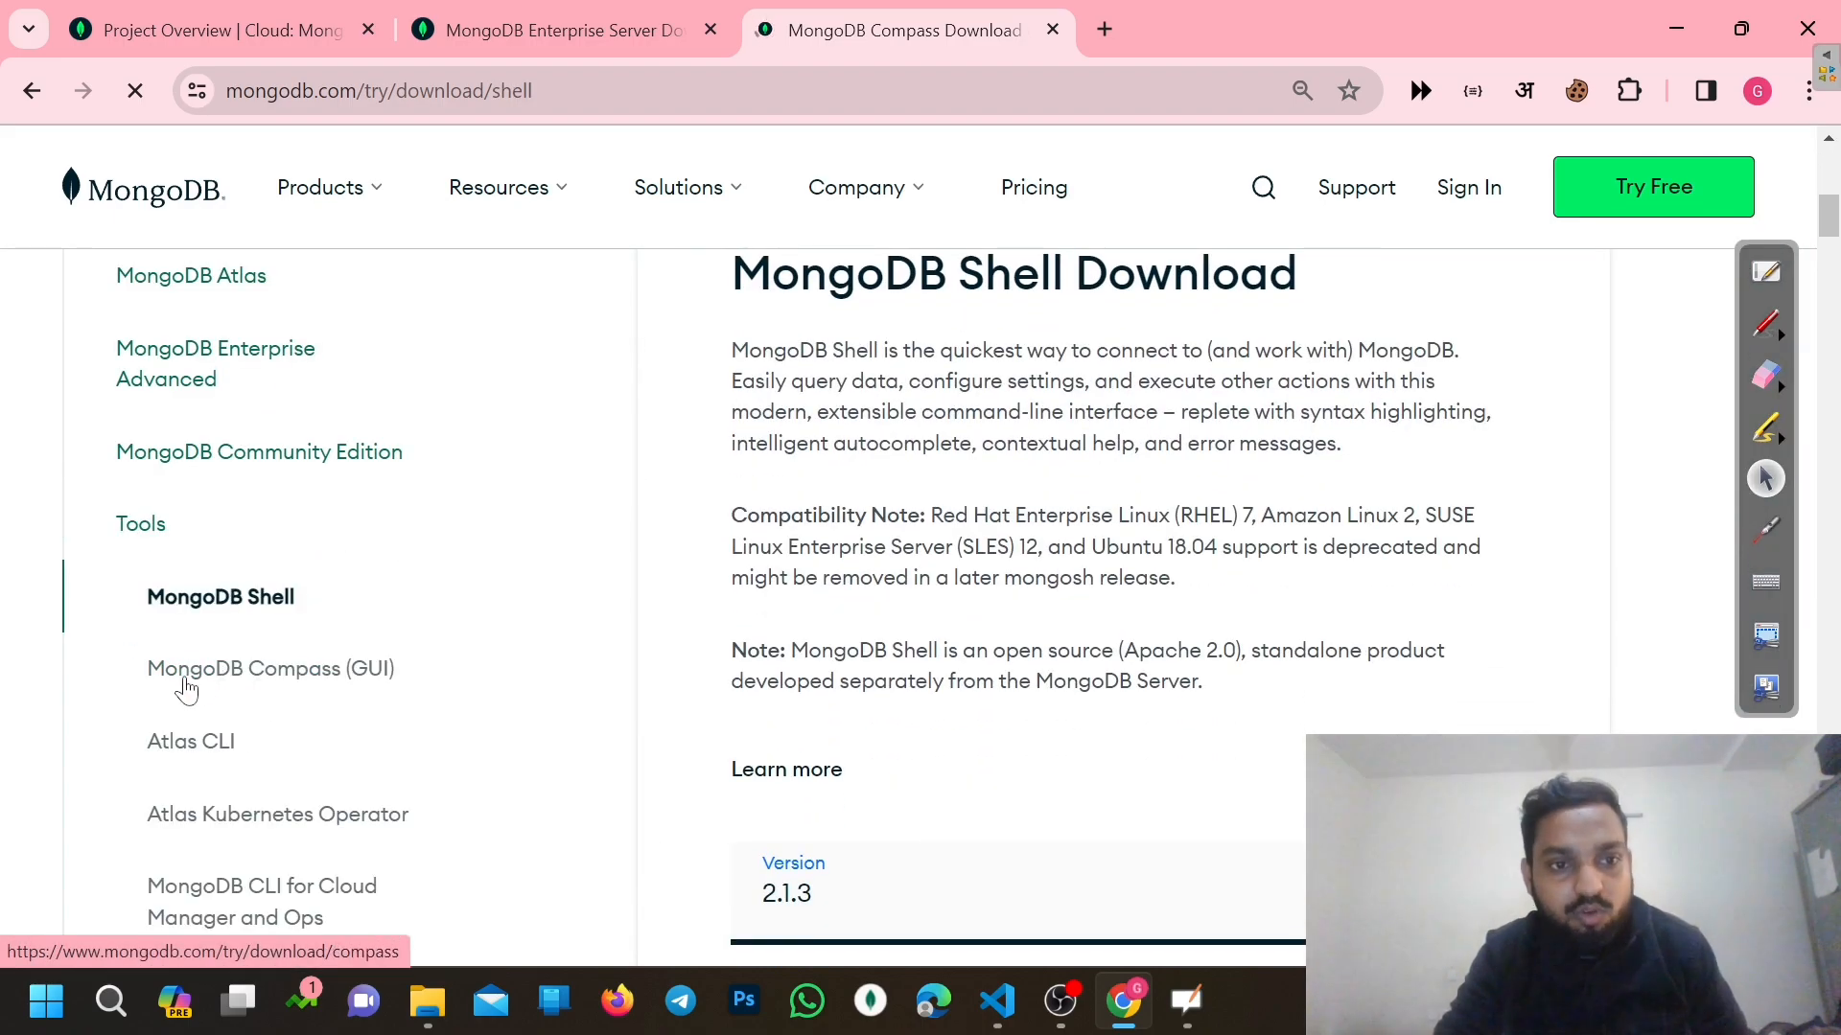
{"action": "left_click", "coordinate": [186, 688]}
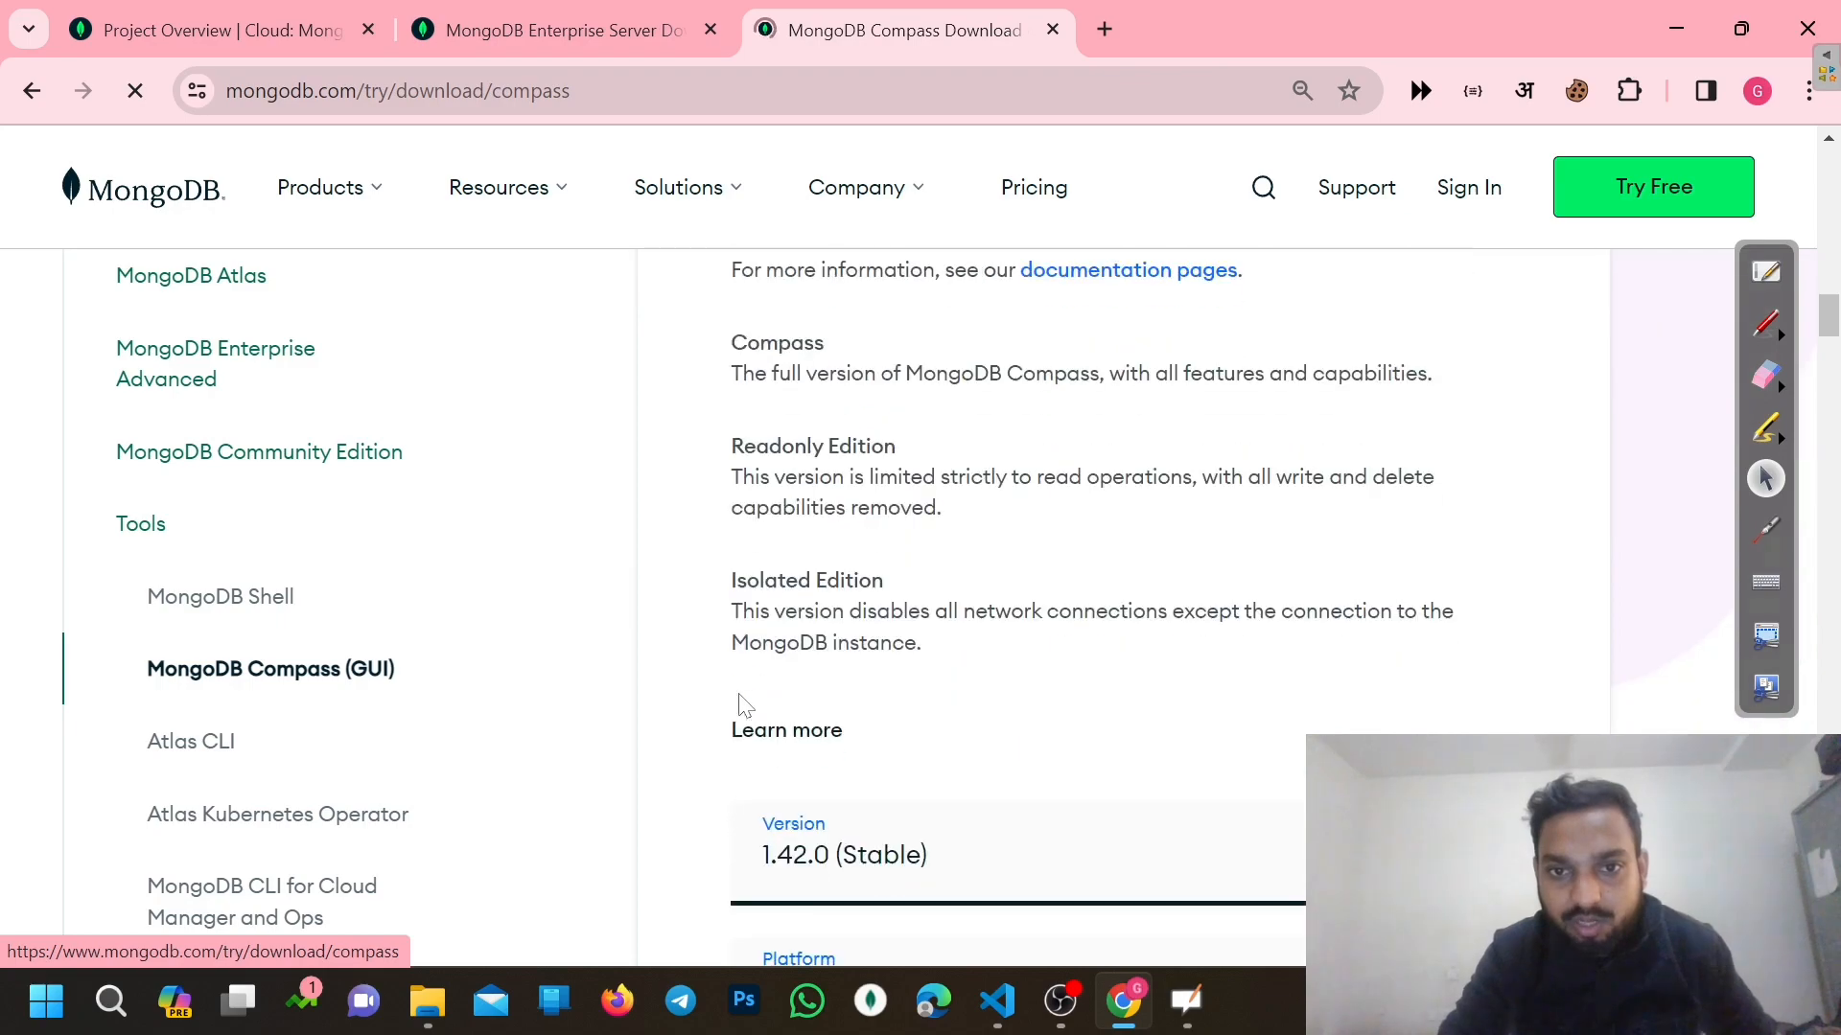
{"action": "scroll", "coordinate": [786, 718], "scroll_direction": "down", "scroll_amount": 3}
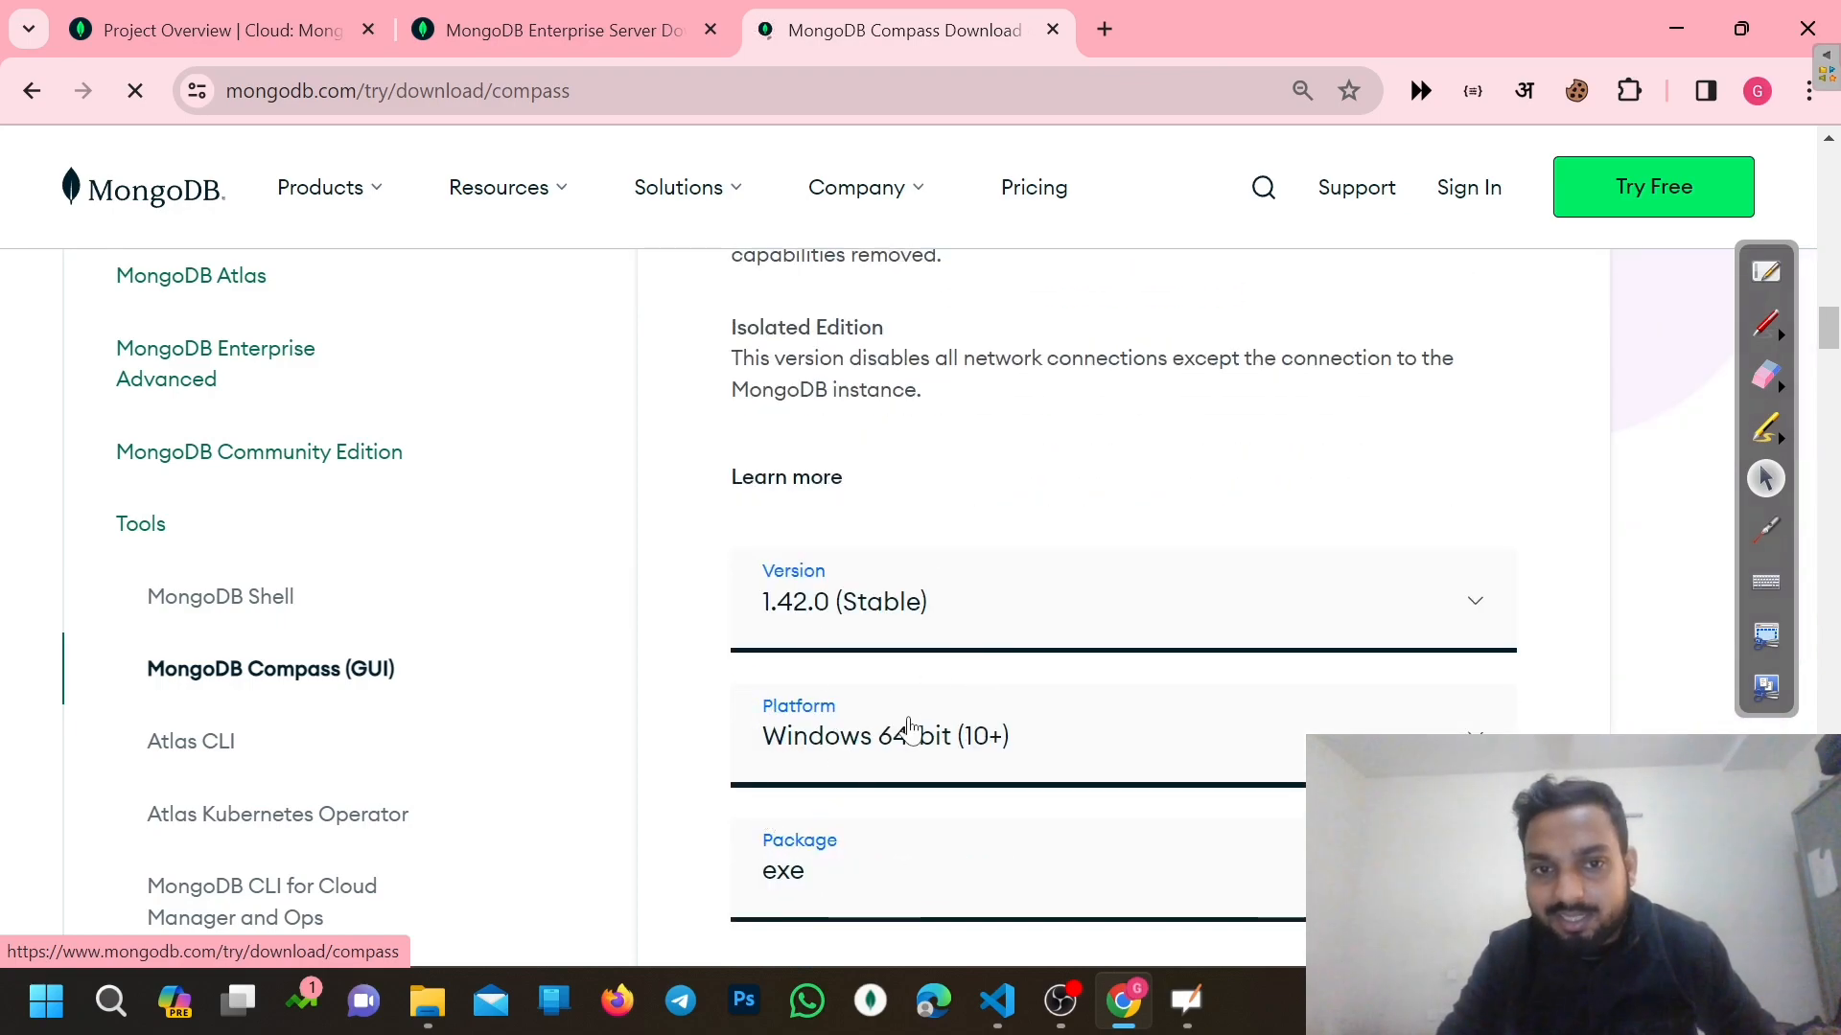
{"action": "scroll", "coordinate": [821, 897], "scroll_direction": "down", "scroll_amount": 4}
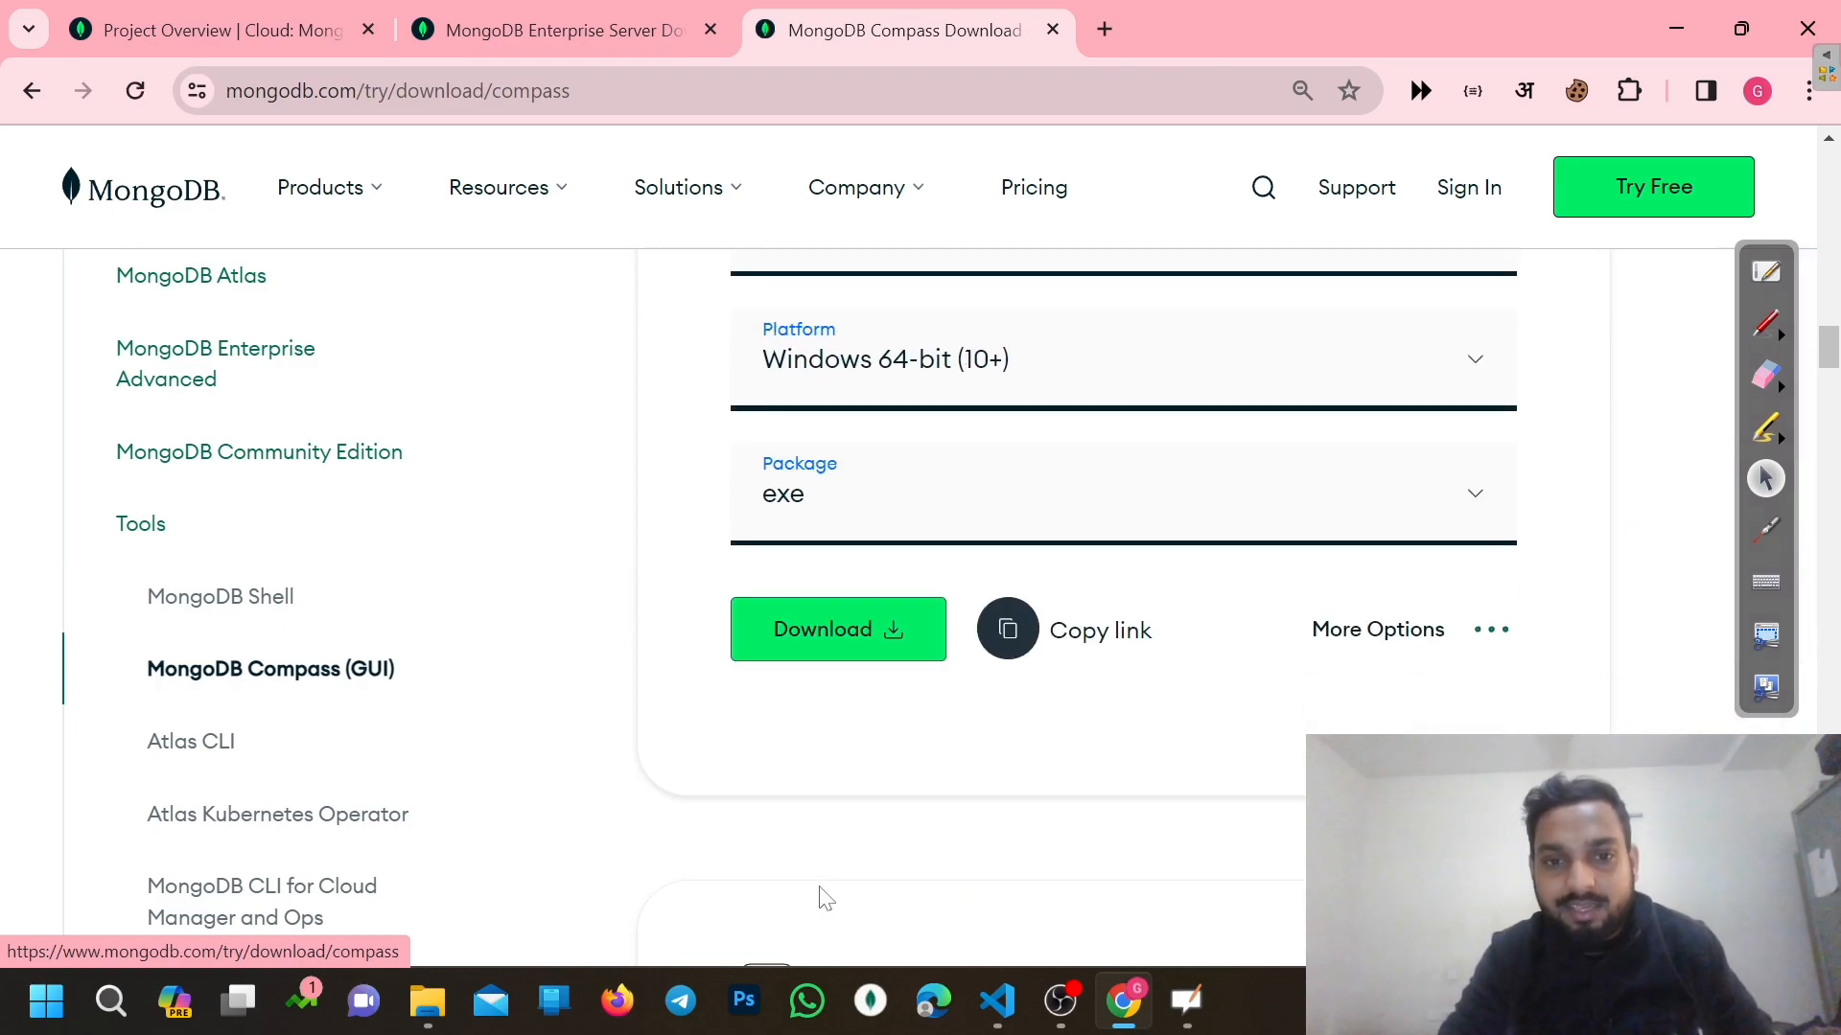
Switch to OpenBoard, look at the Compass download slide and the installation steps slide, and return to Chrome
{"action": "left_click", "coordinate": [1761, 273]}
{"action": "left_click", "coordinate": [1761, 275]}
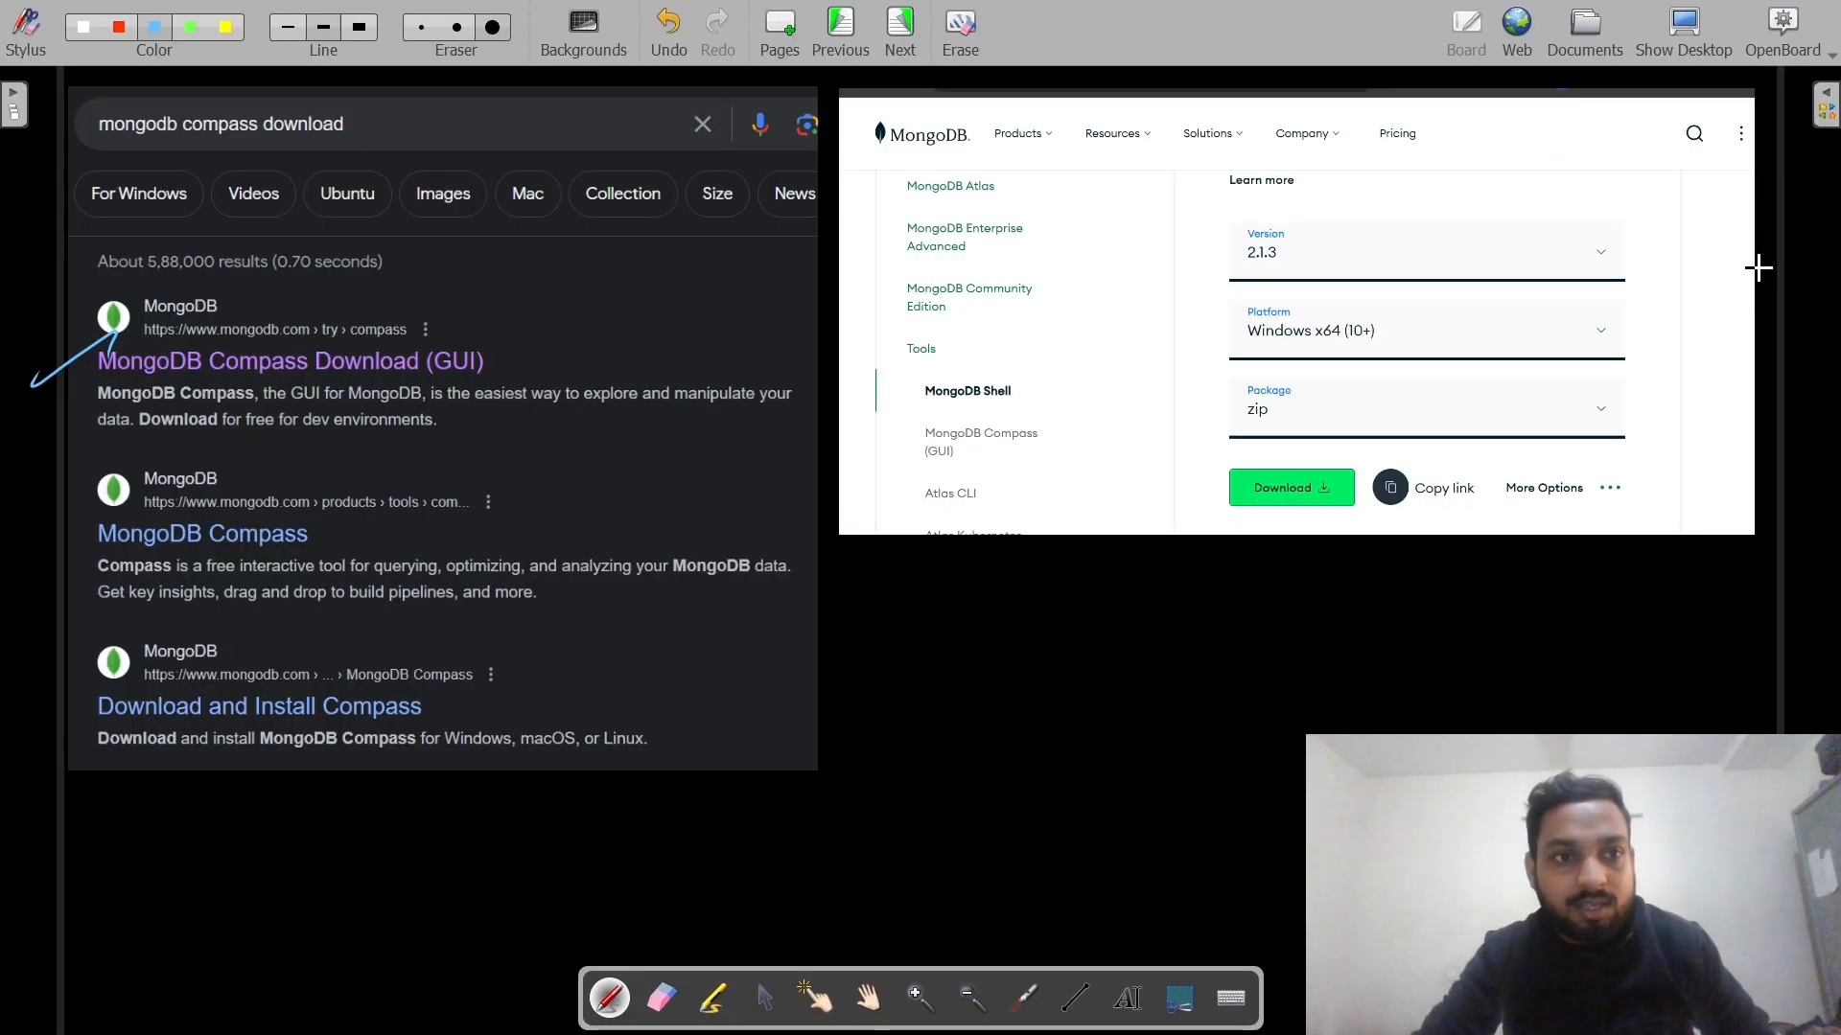
{"action": "key", "text": "Page_Up"}
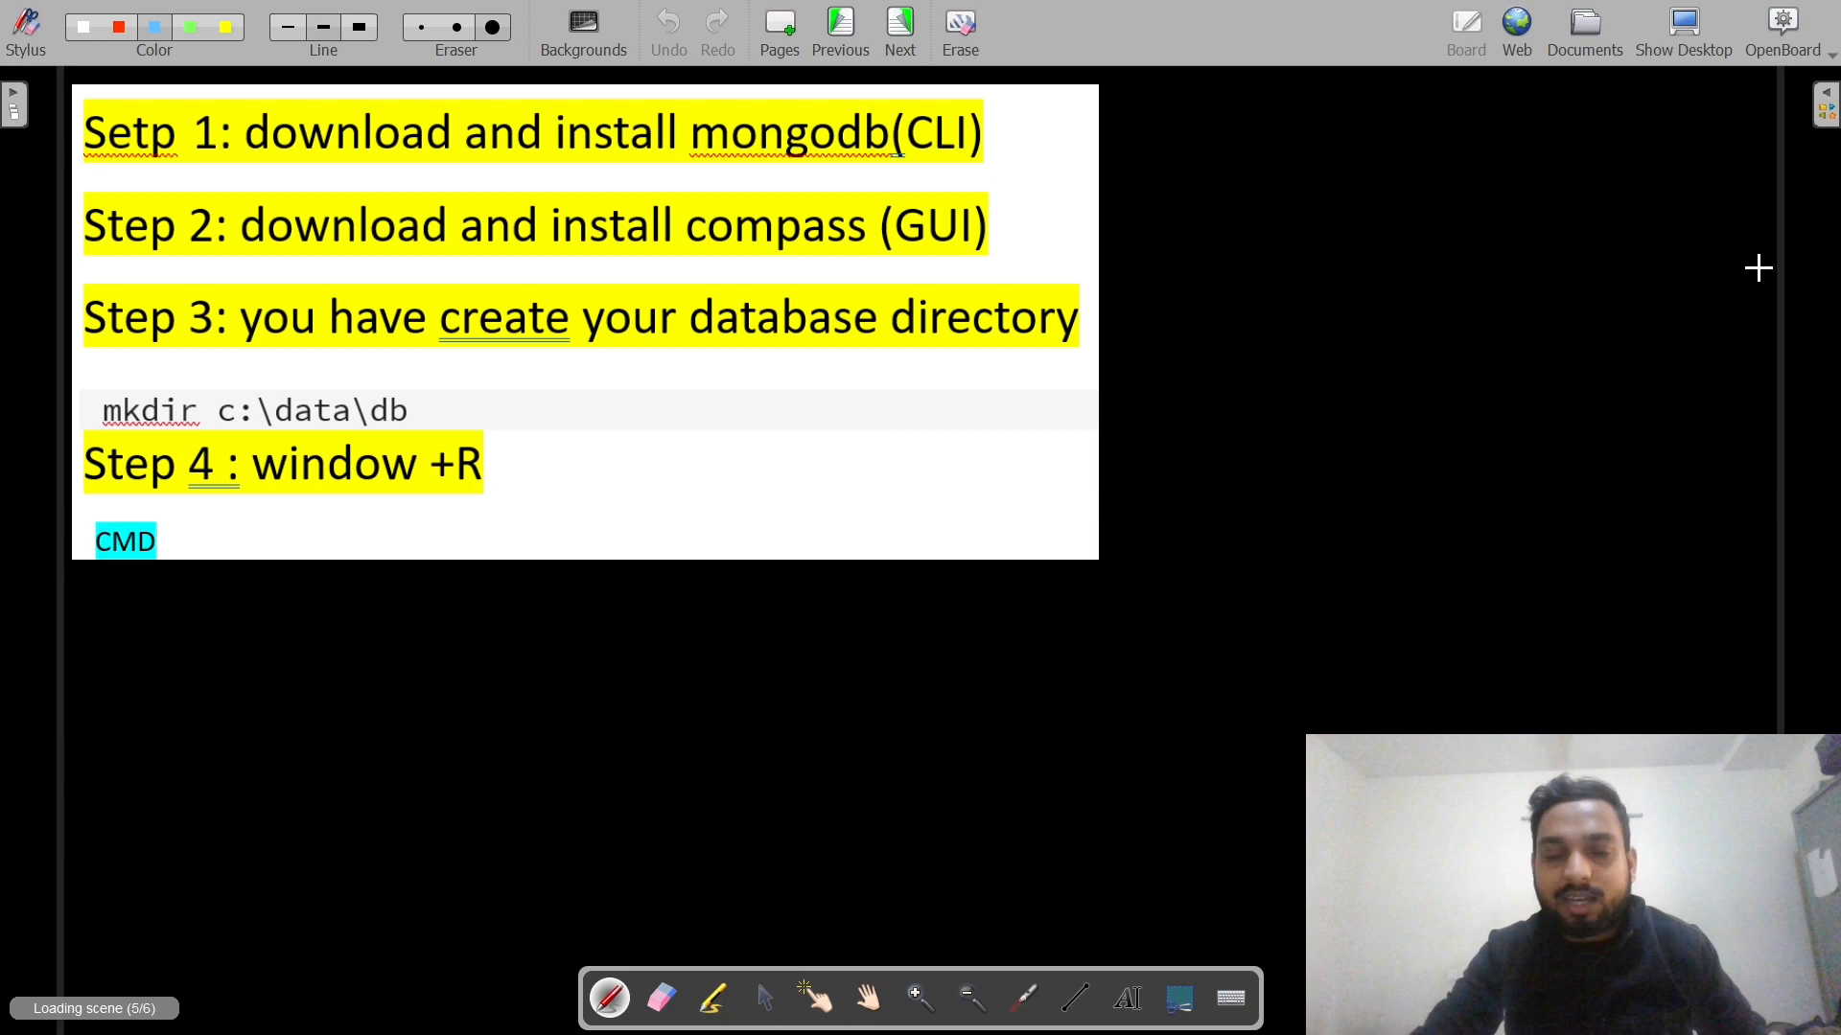
{"action": "key", "text": "Page_Down"}
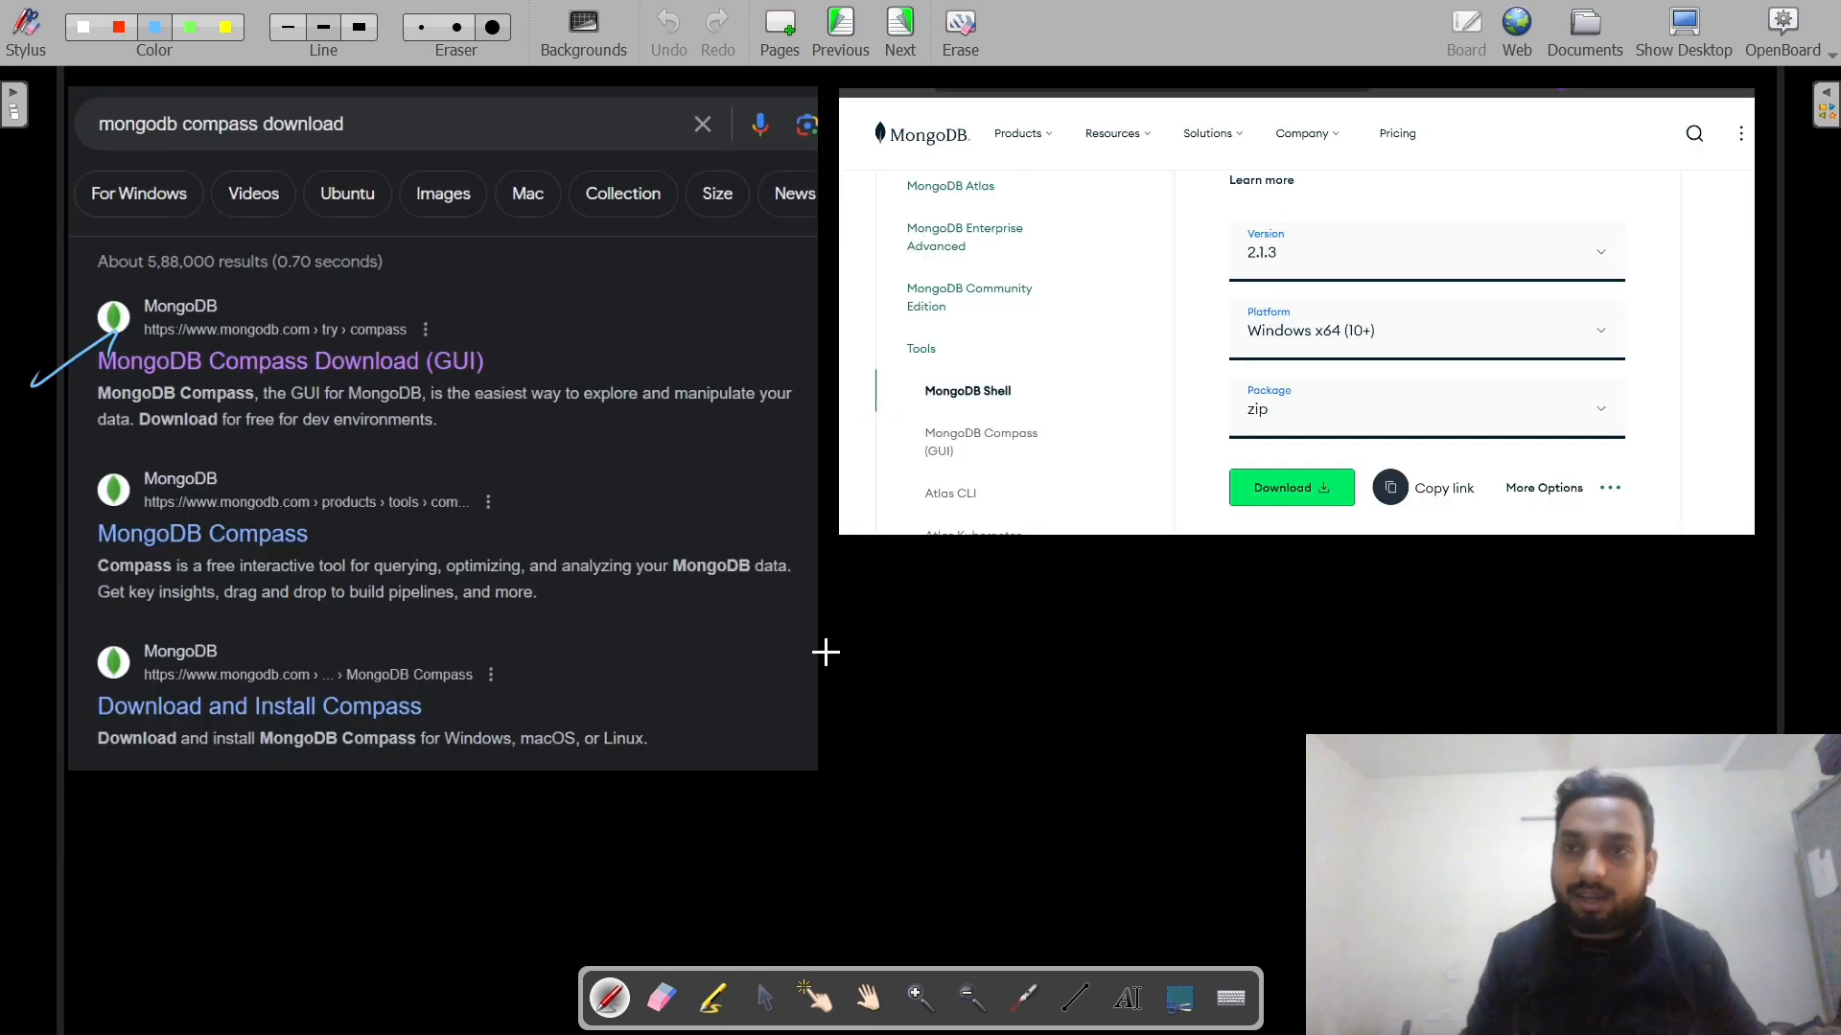
{"action": "left_click", "coordinate": [1655, 57]}
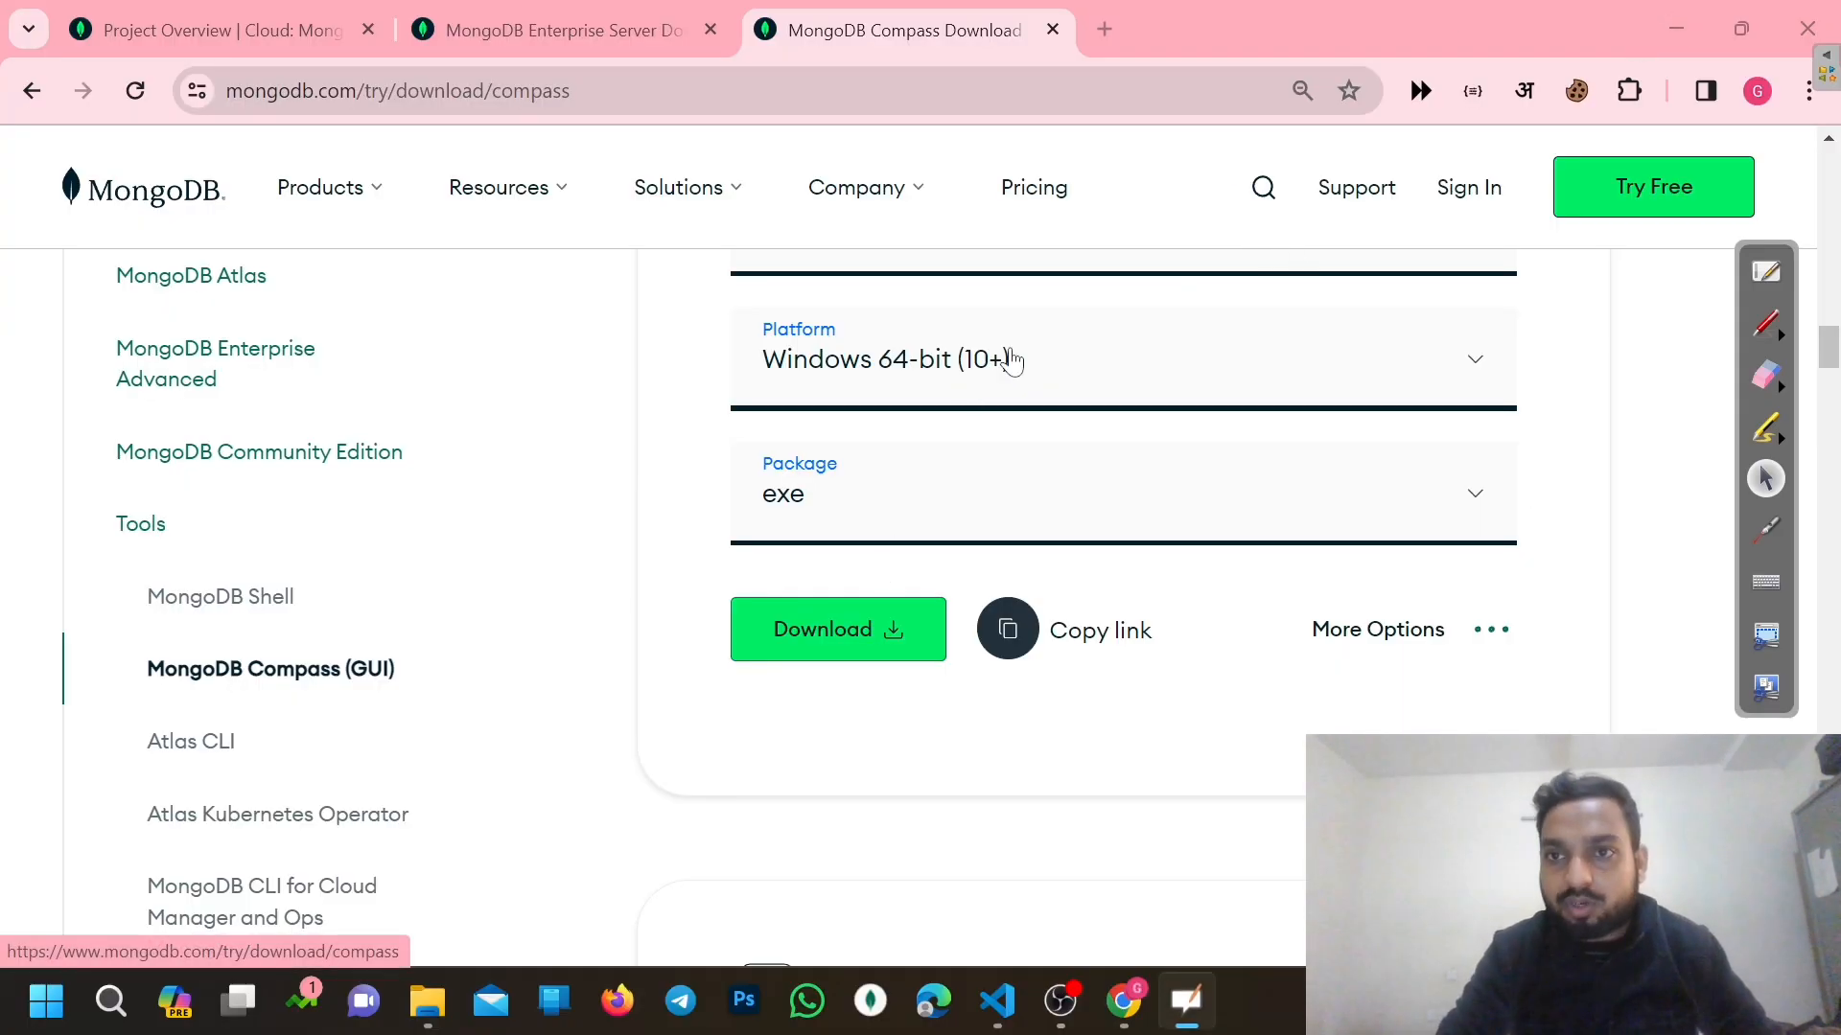
Open the download form for MongoDB Enterprise Server 7.0.5, look through its required fields, and close it unfilled
{"action": "left_click", "coordinate": [563, 55]}
{"action": "left_click", "coordinate": [562, 50]}
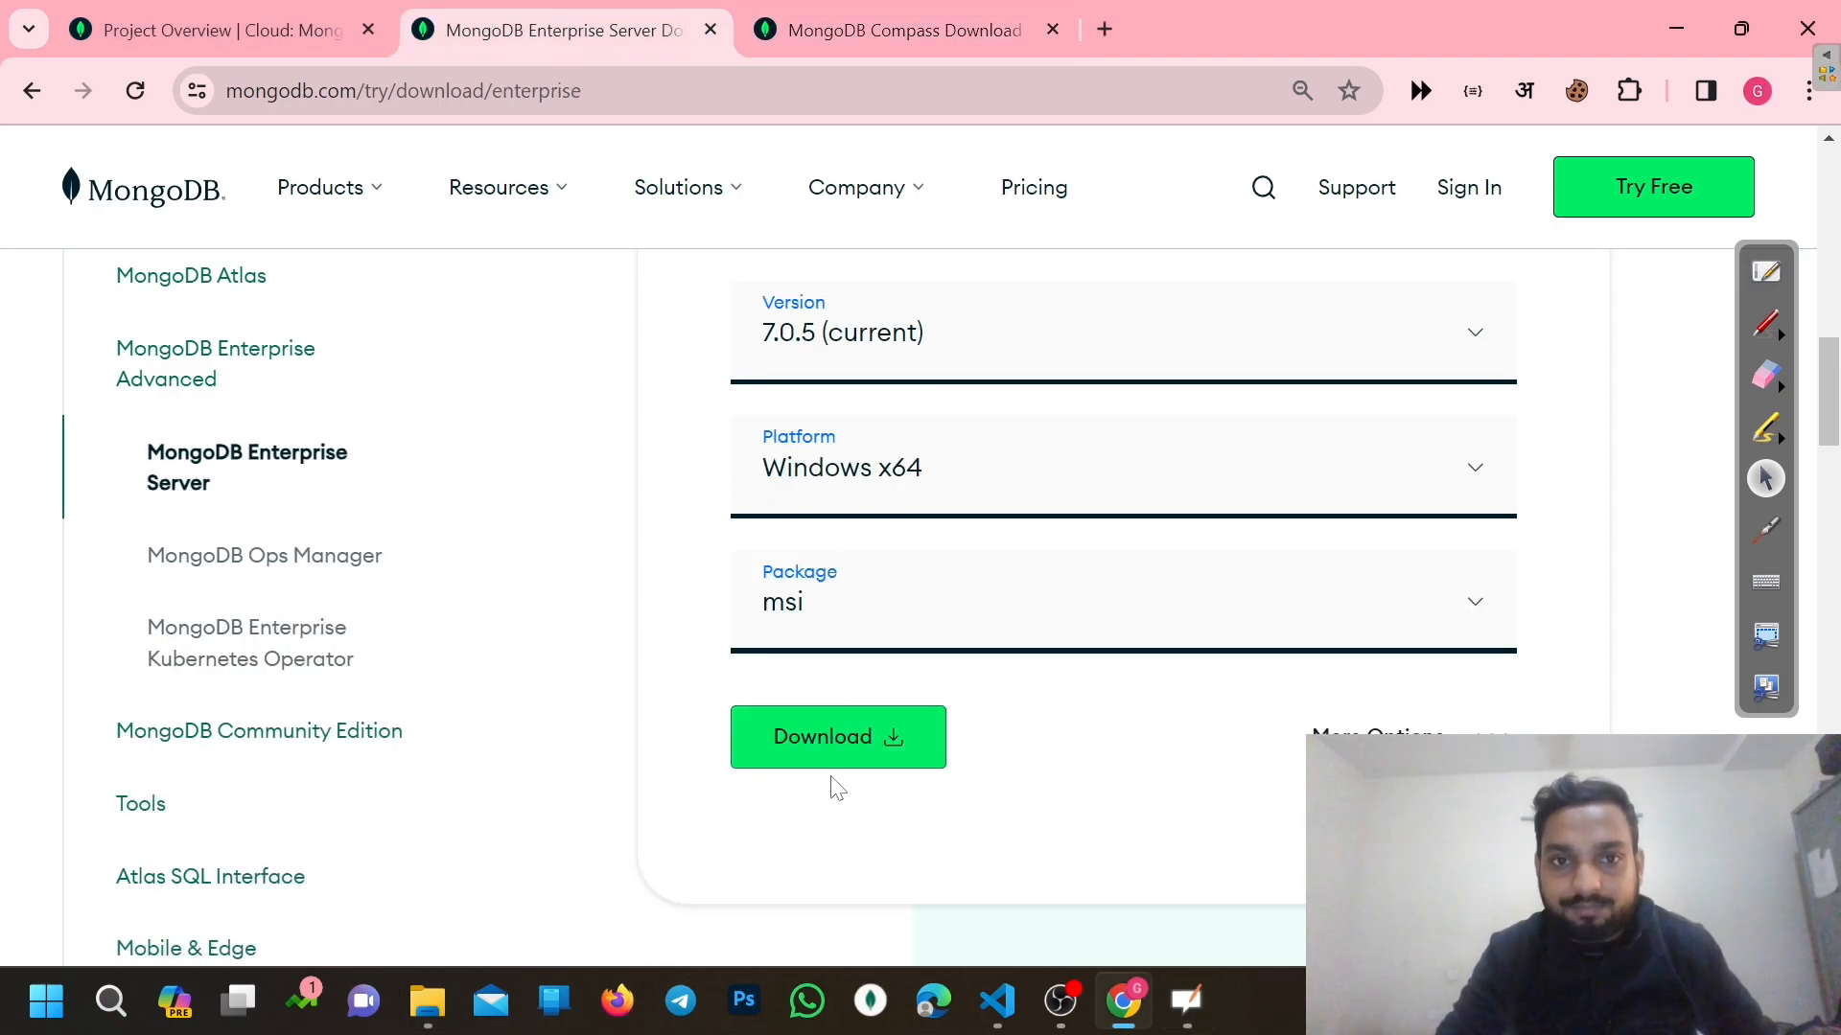
{"action": "left_click", "coordinate": [813, 755]}
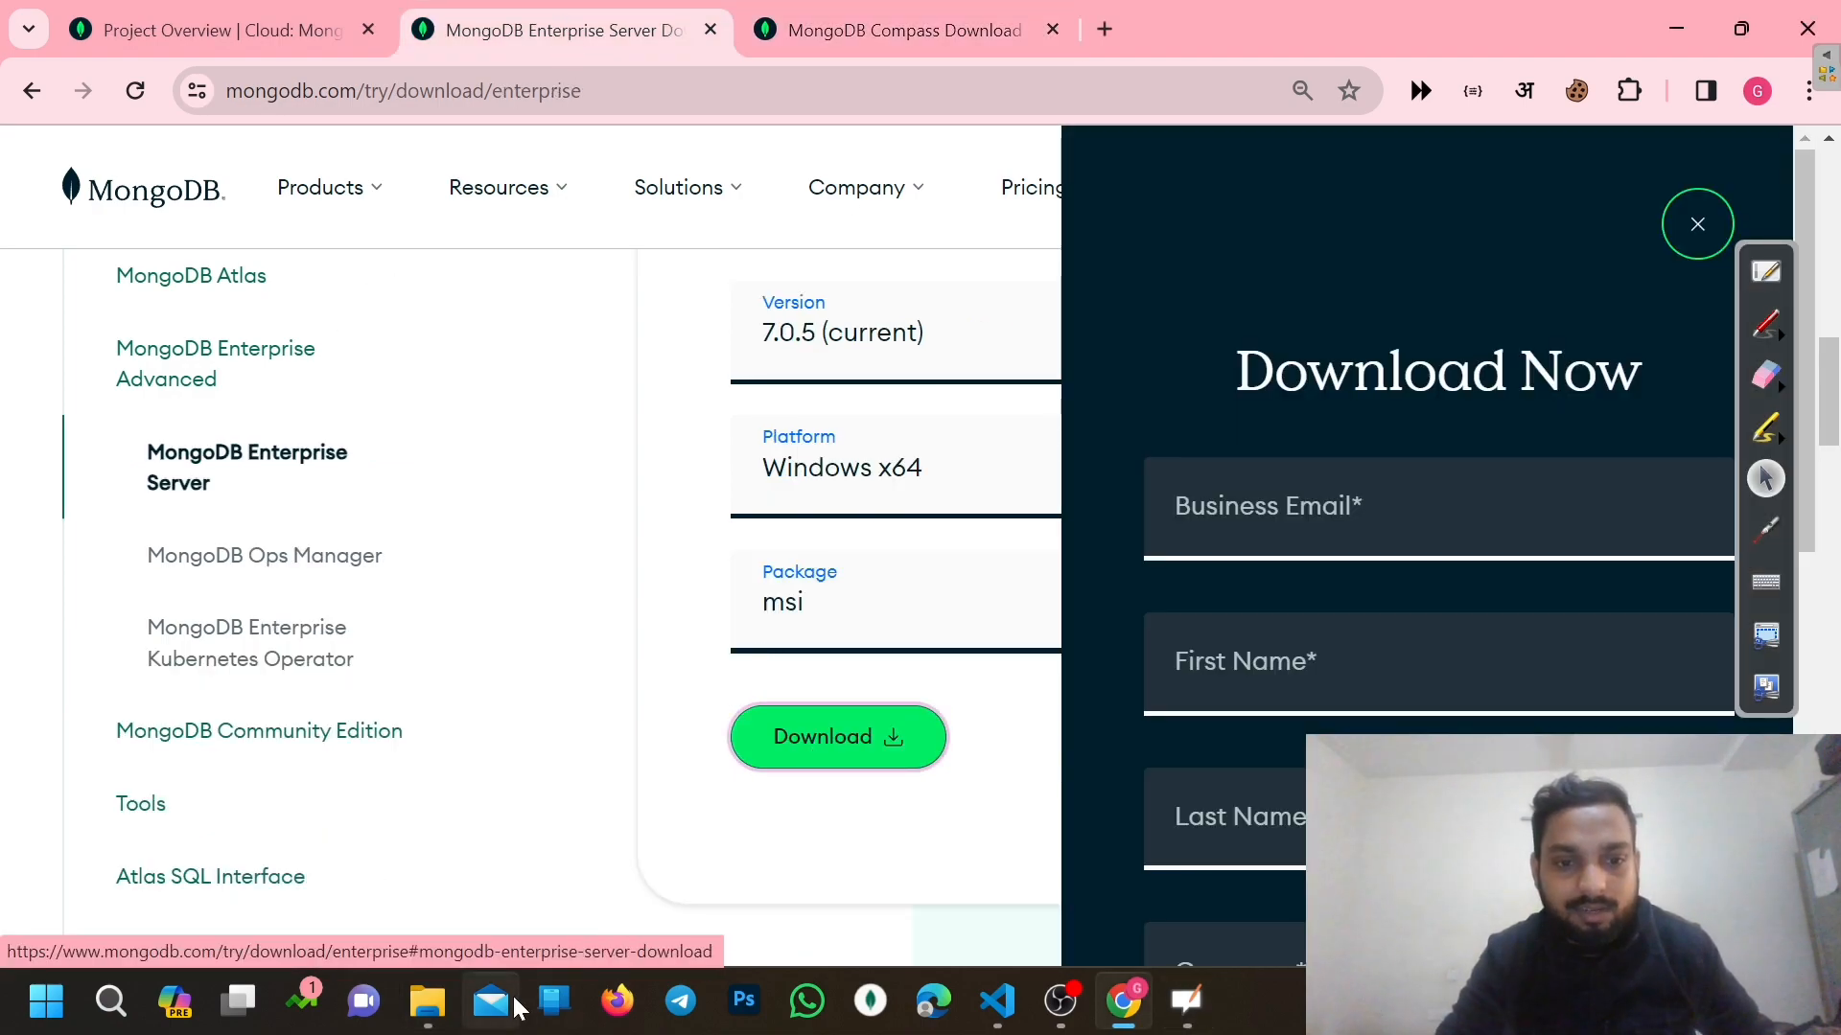
{"action": "scroll", "coordinate": [1171, 742], "scroll_direction": "down", "scroll_amount": 6}
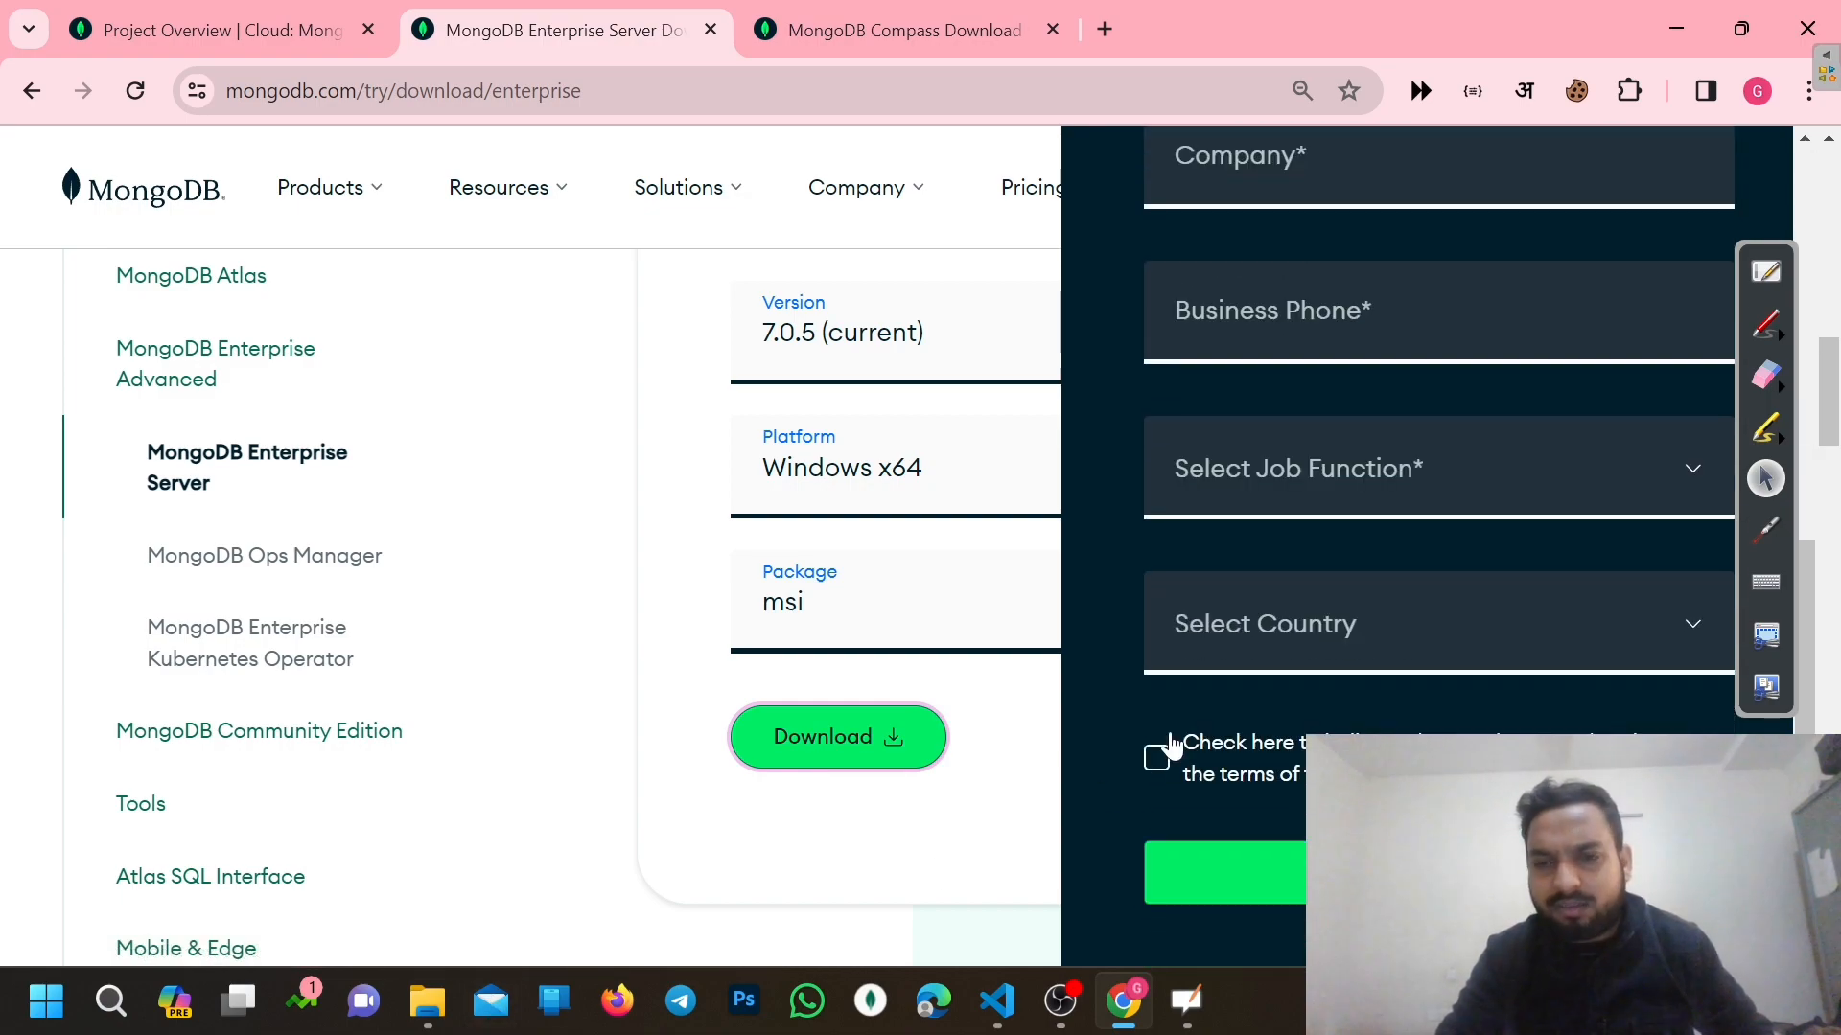
{"action": "scroll", "coordinate": [1172, 742], "scroll_direction": "up", "scroll_amount": 3}
{"action": "scroll", "coordinate": [1172, 746], "scroll_direction": "down", "scroll_amount": 1}
{"action": "scroll", "coordinate": [1172, 746], "scroll_direction": "up", "scroll_amount": 5}
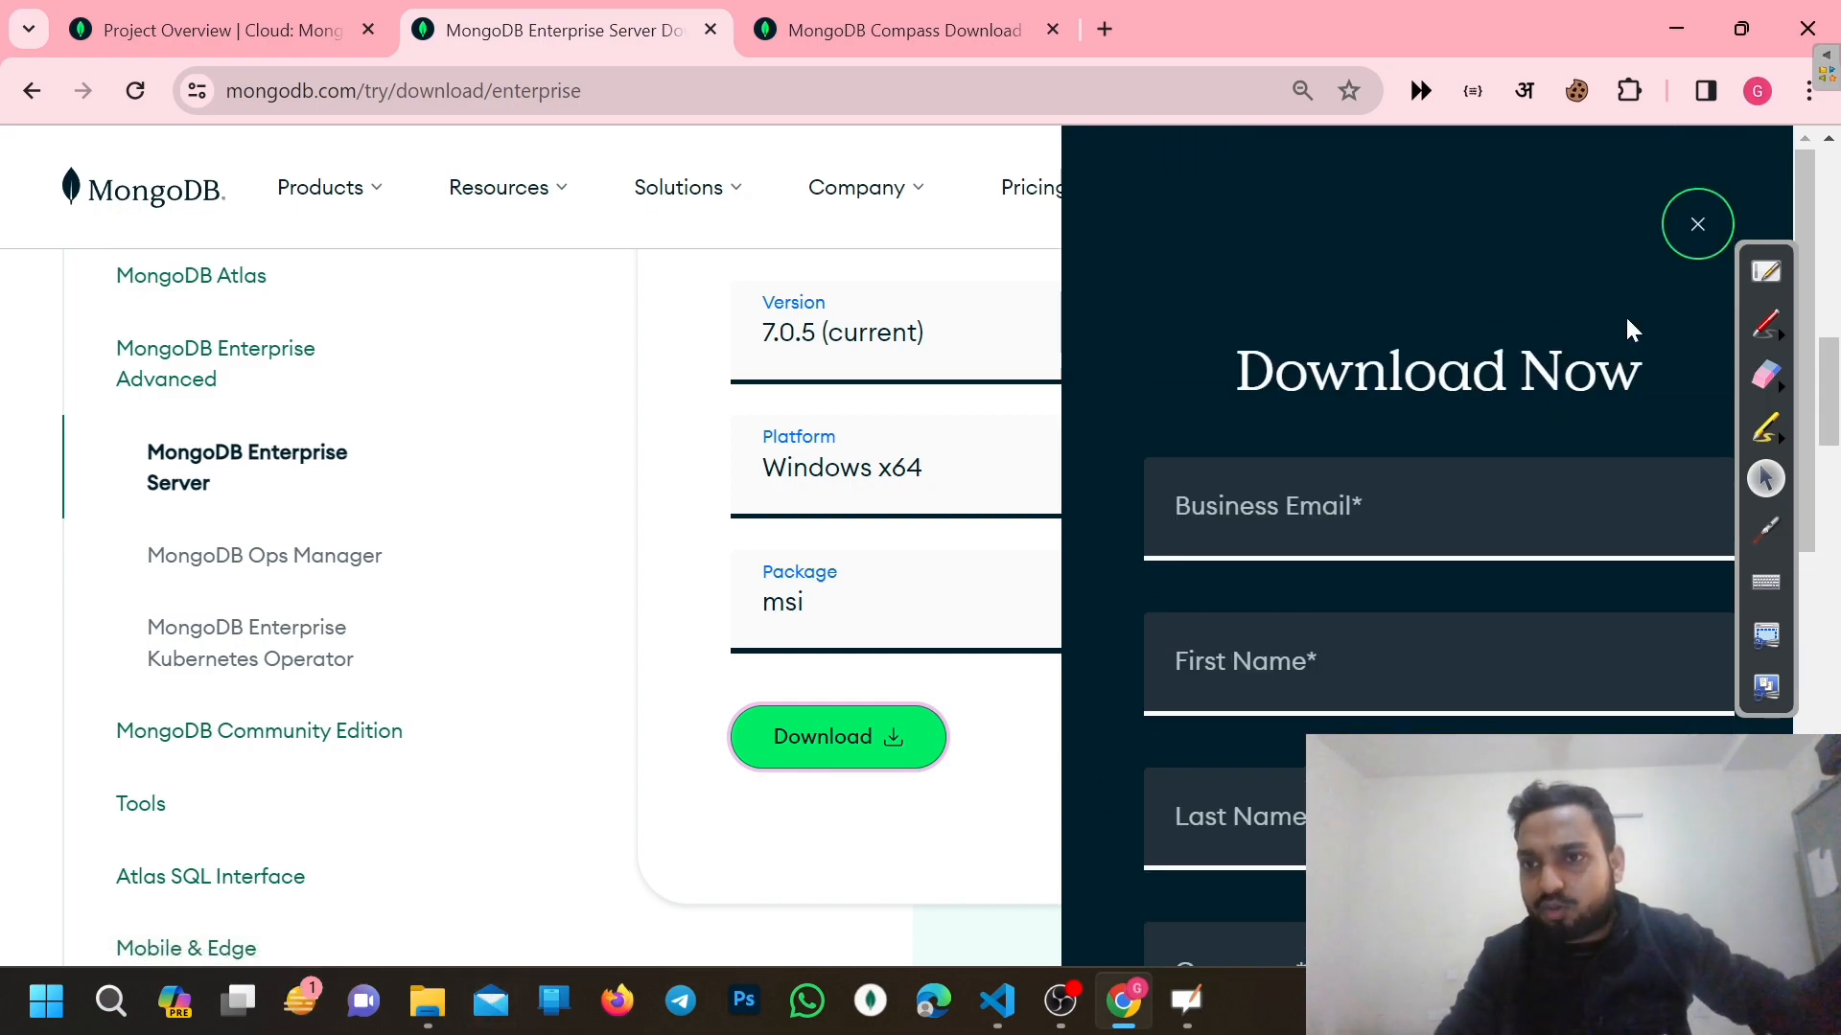
{"action": "left_click", "coordinate": [1697, 223]}
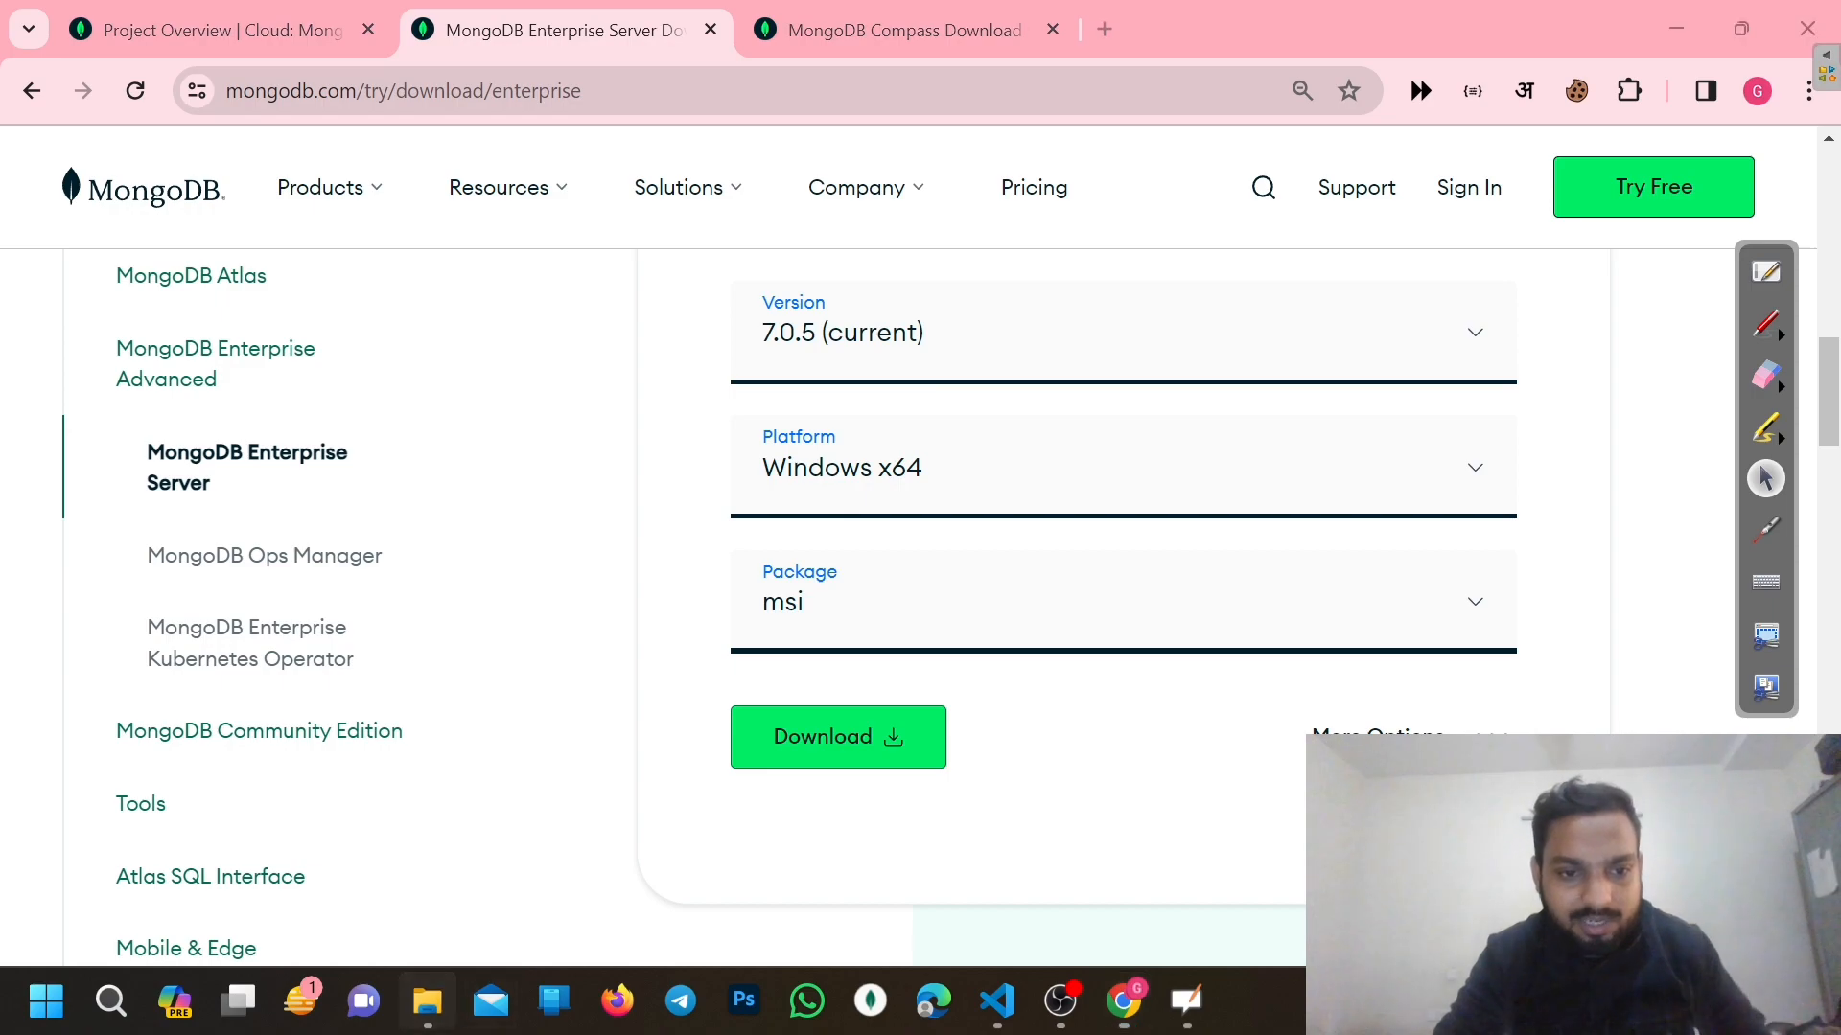
Run mongodb-windows-x86_64-enterprise-7.0.5-signed.msi from the Downloads folder, close File Explorer, and advance the setup wizard to the license agreement
{"action": "key", "text": "alt+Tab"}
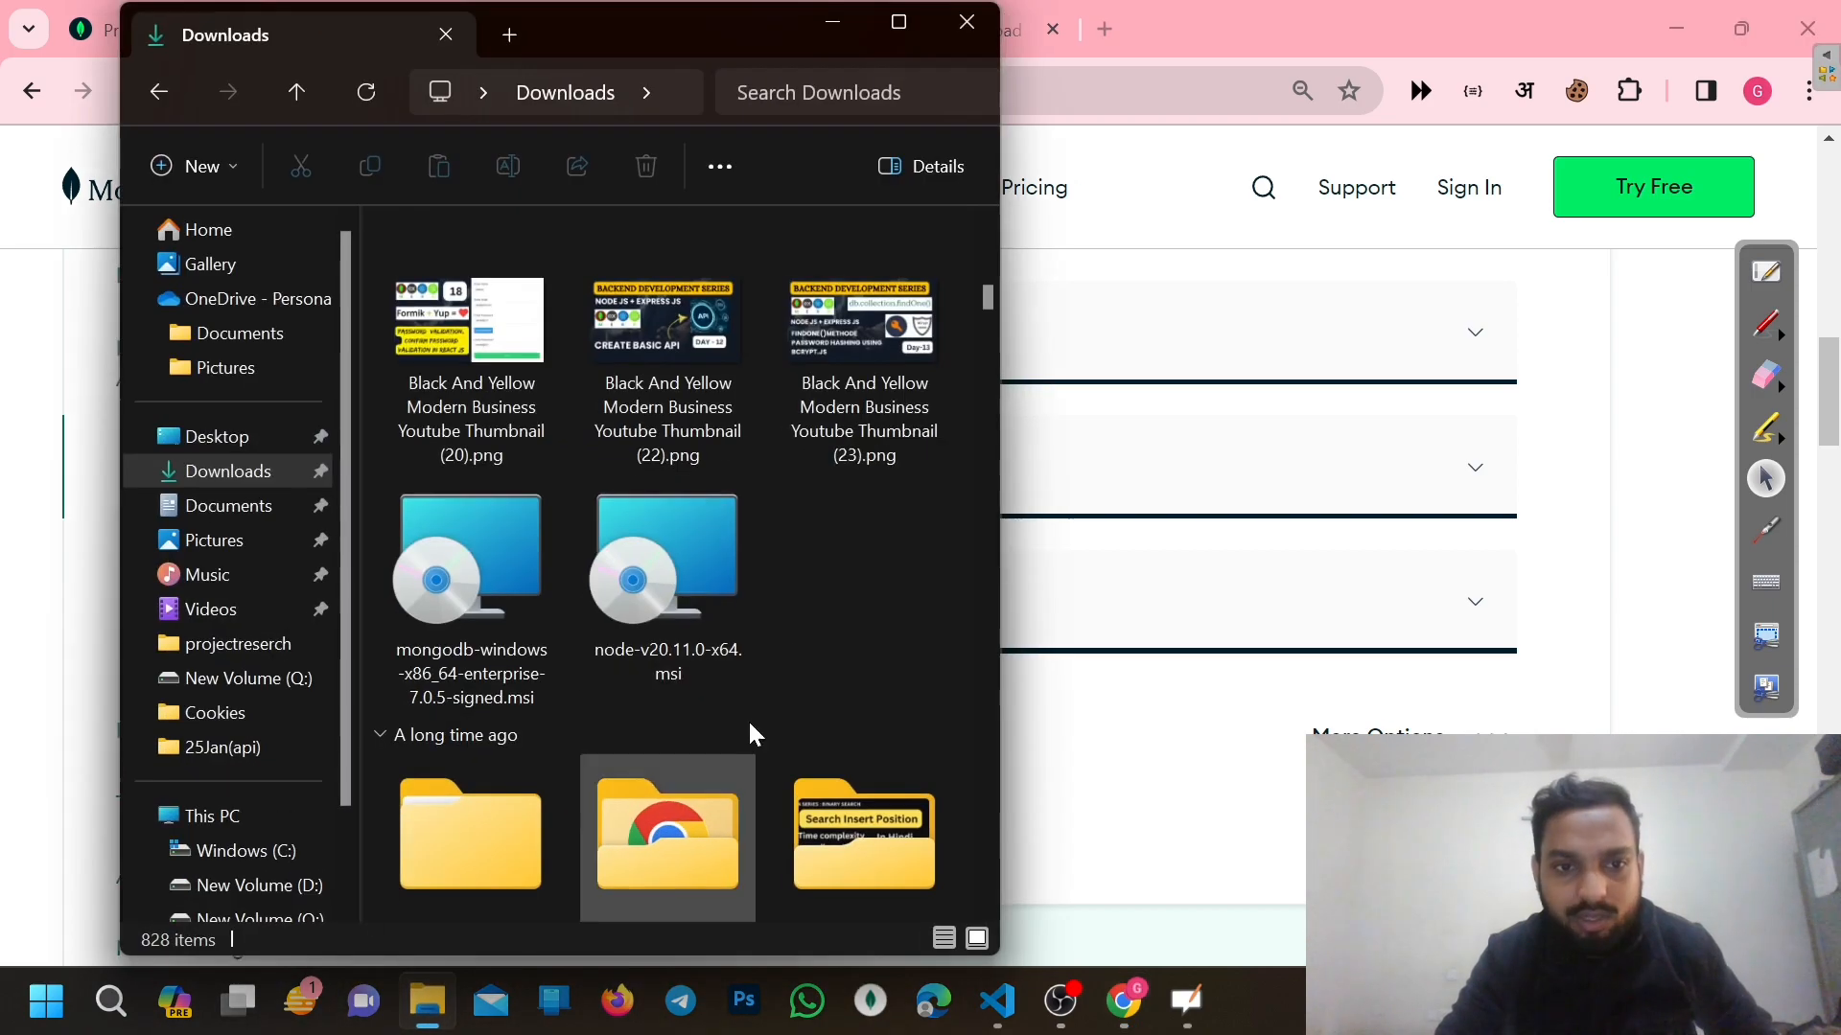
{"action": "double_click", "coordinate": [530, 608]}
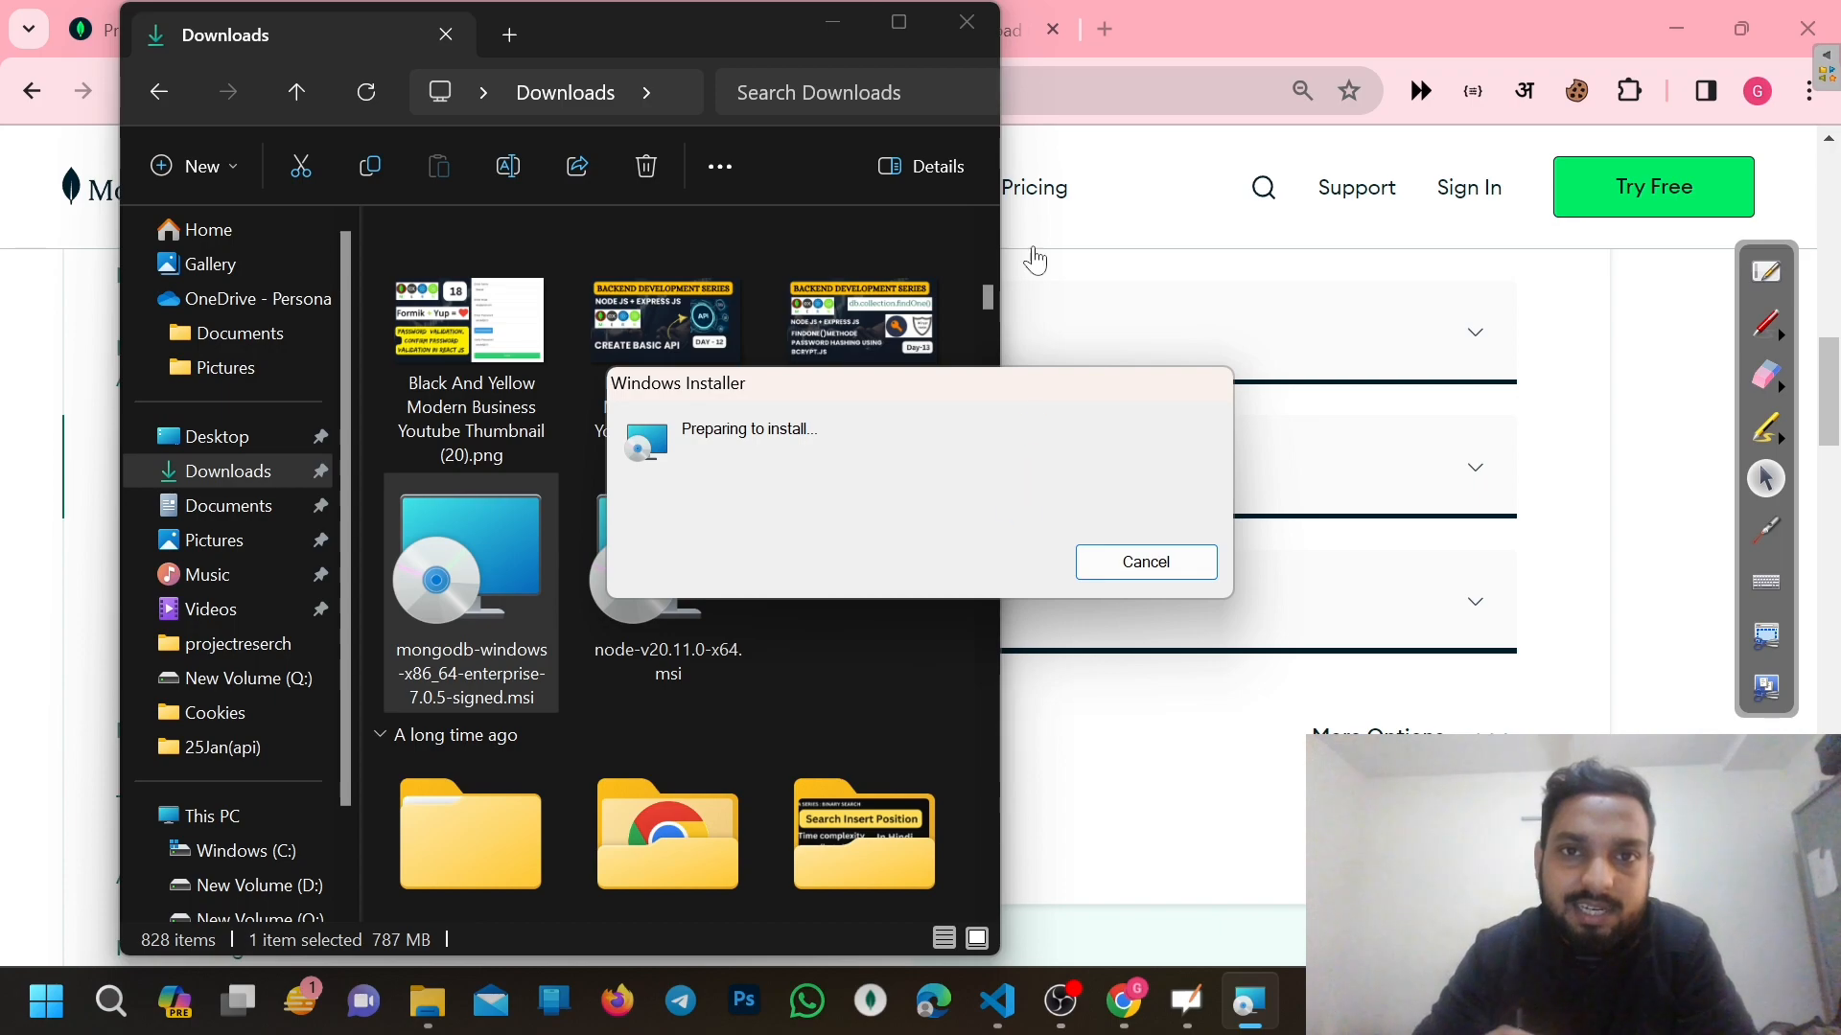
{"action": "left_click", "coordinate": [947, 29]}
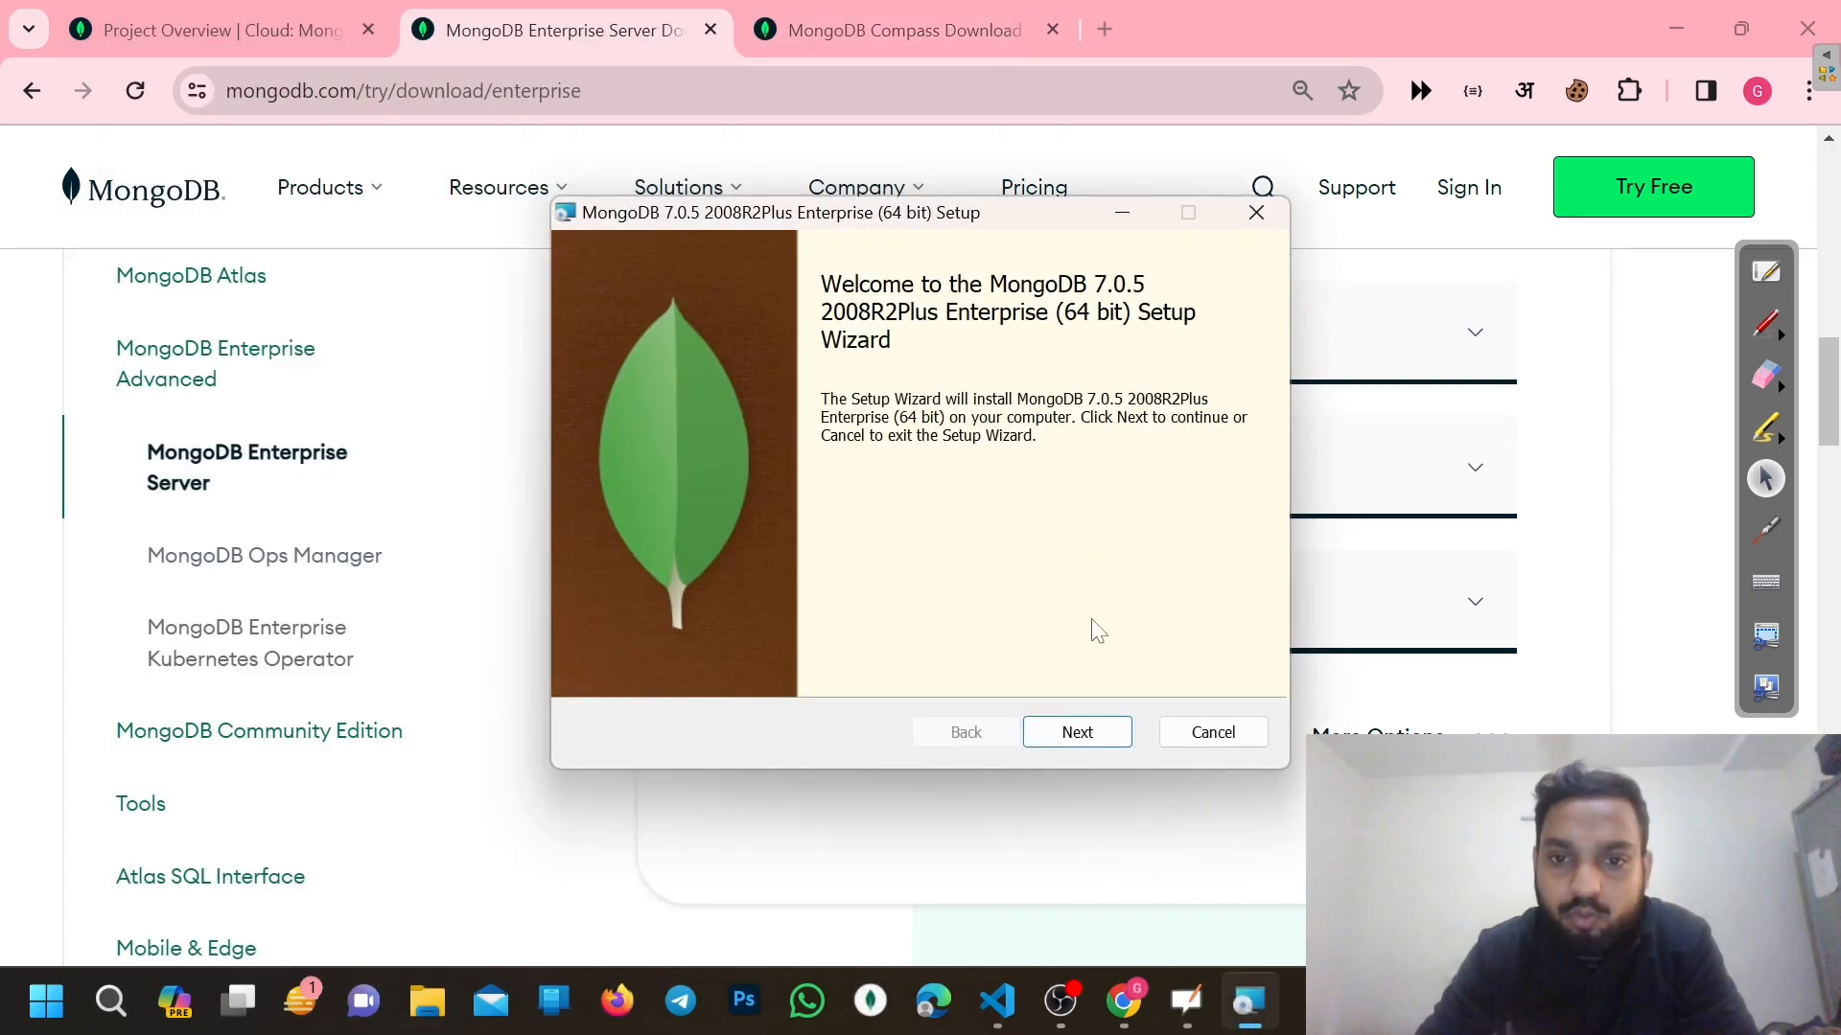
{"action": "left_click", "coordinate": [1059, 738]}
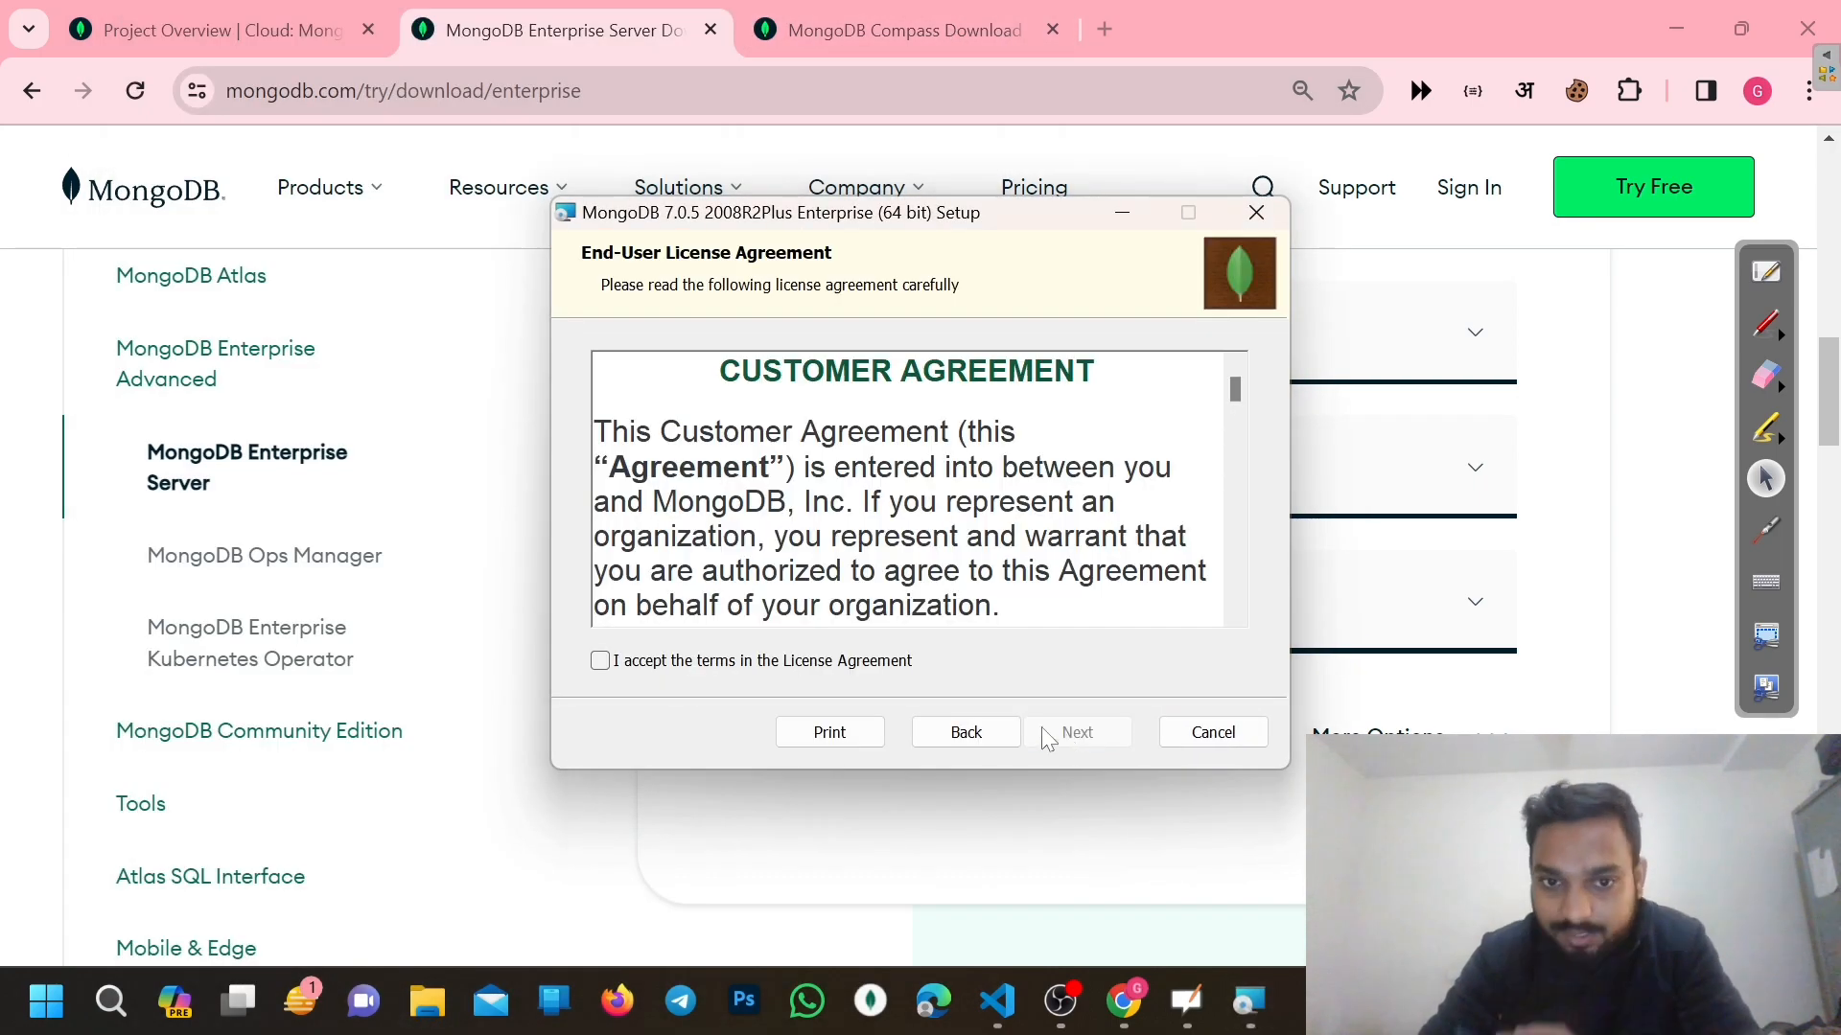
Accept the terms in the License Agreement and choose the Complete setup type for MongoDB 7.0.5 Enterprise
{"action": "left_click", "coordinate": [696, 670]}
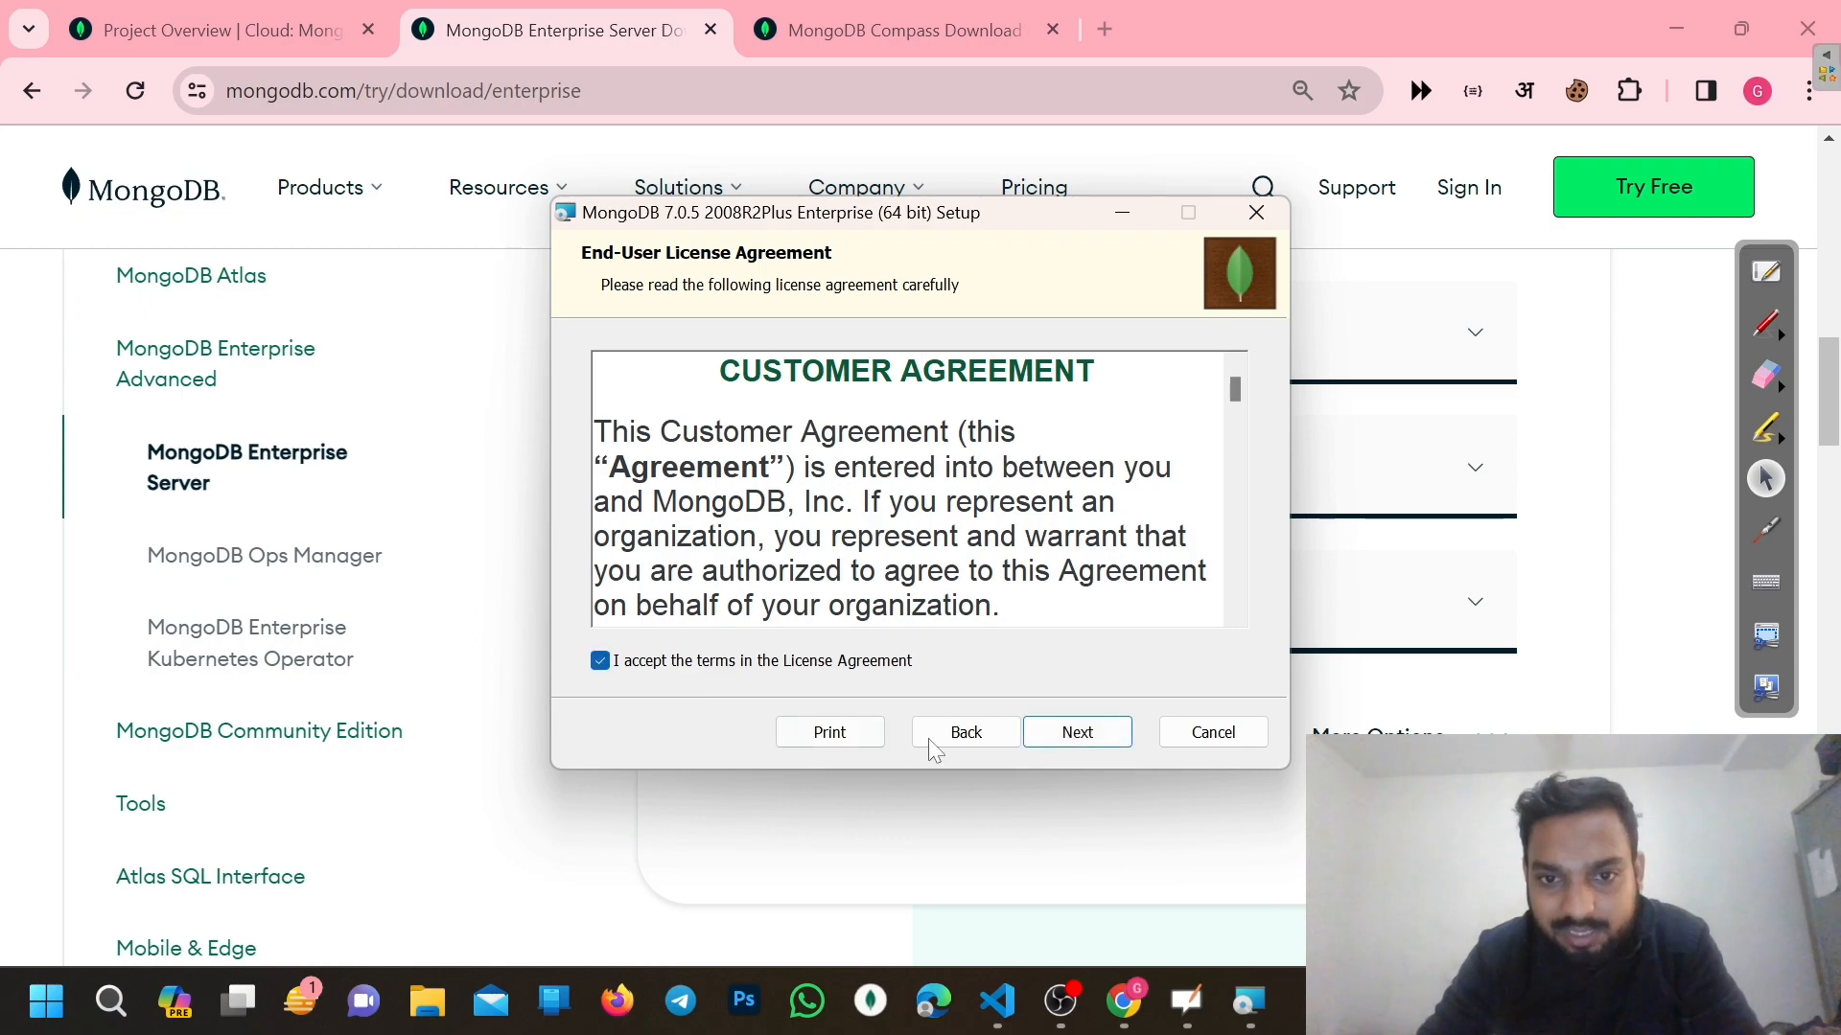
{"action": "left_click", "coordinate": [1071, 754]}
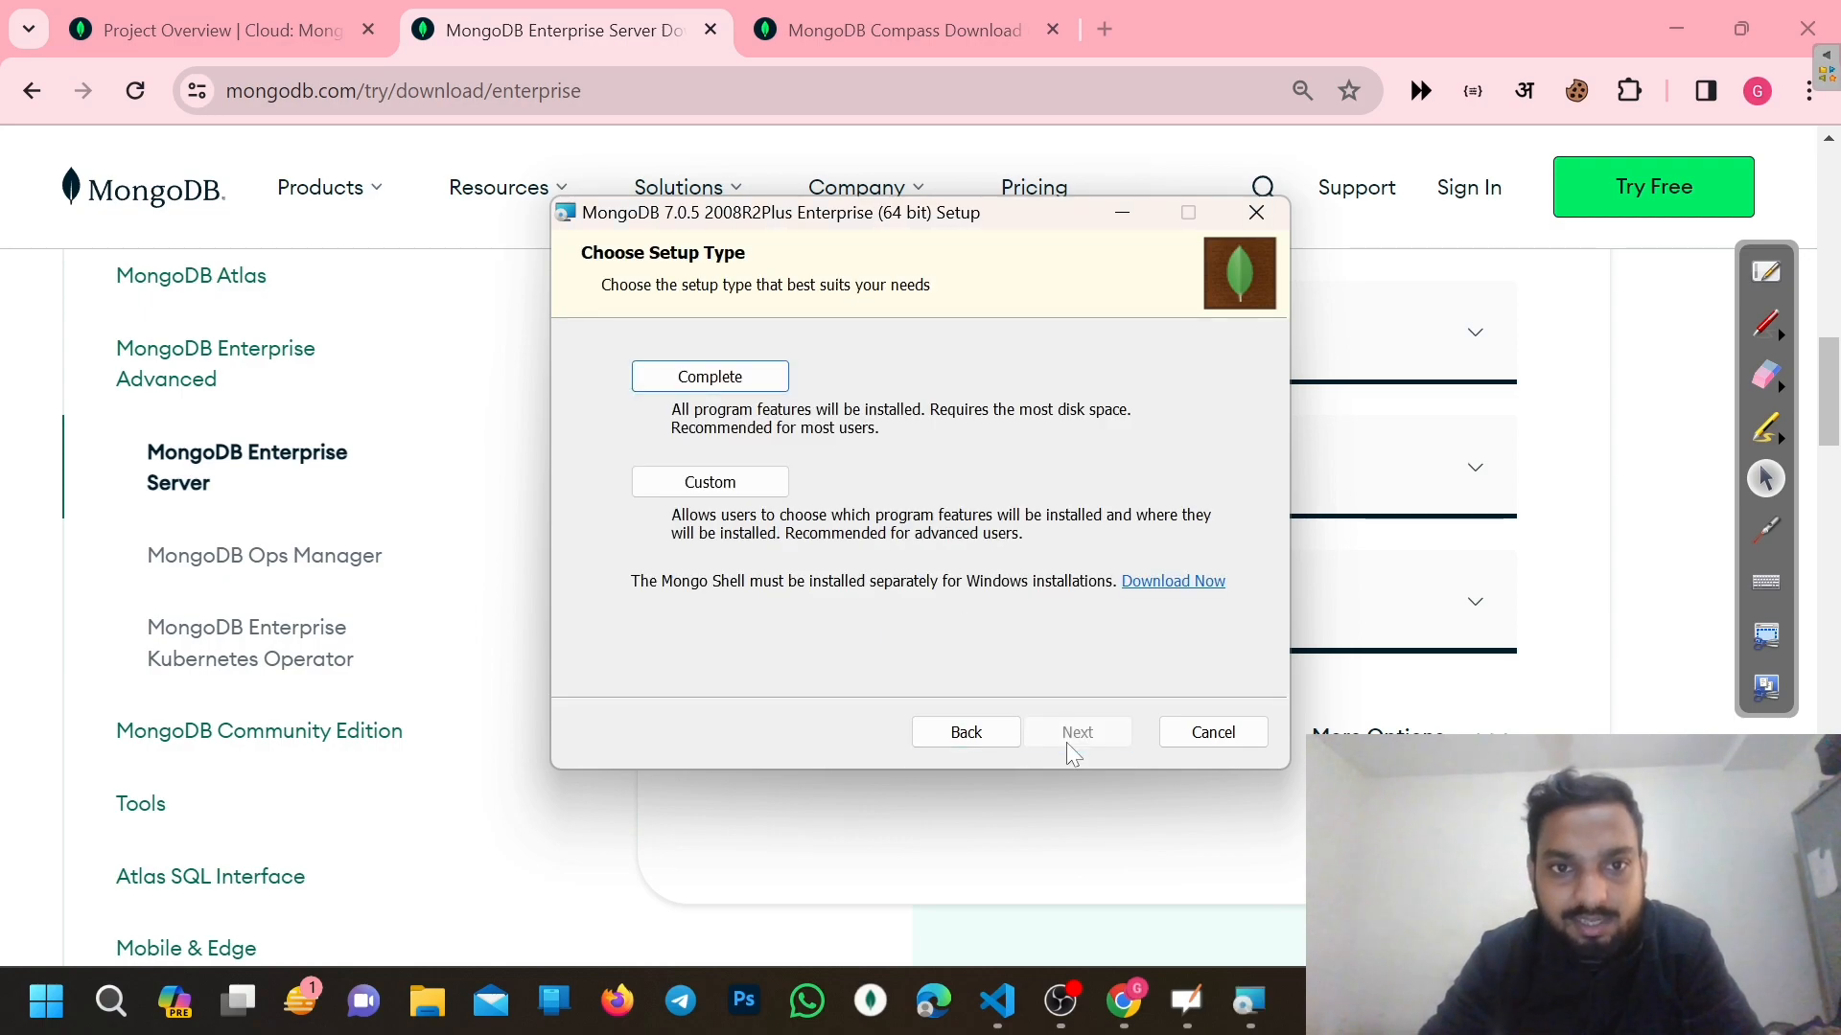
{"action": "left_click", "coordinate": [736, 394]}
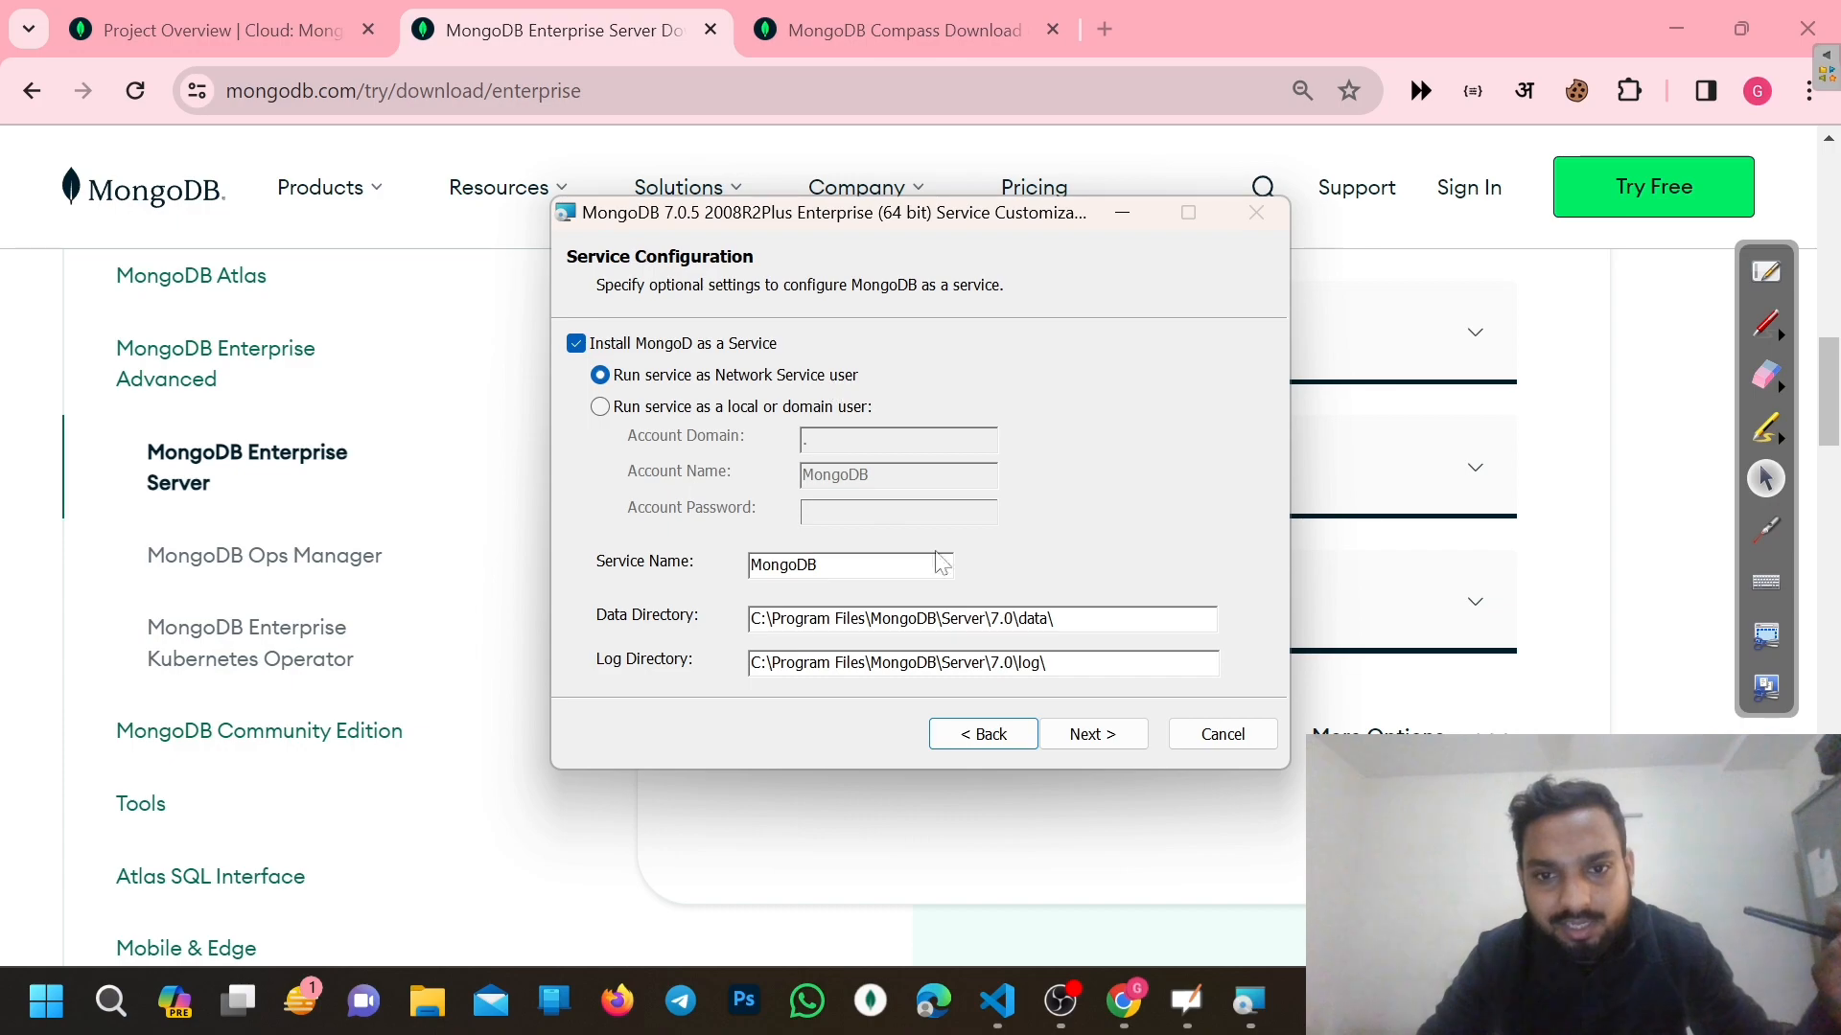
Keep the default Network Service user configuration and the Install MongoDB Compass option, and start the installation
{"action": "left_click", "coordinate": [1098, 749]}
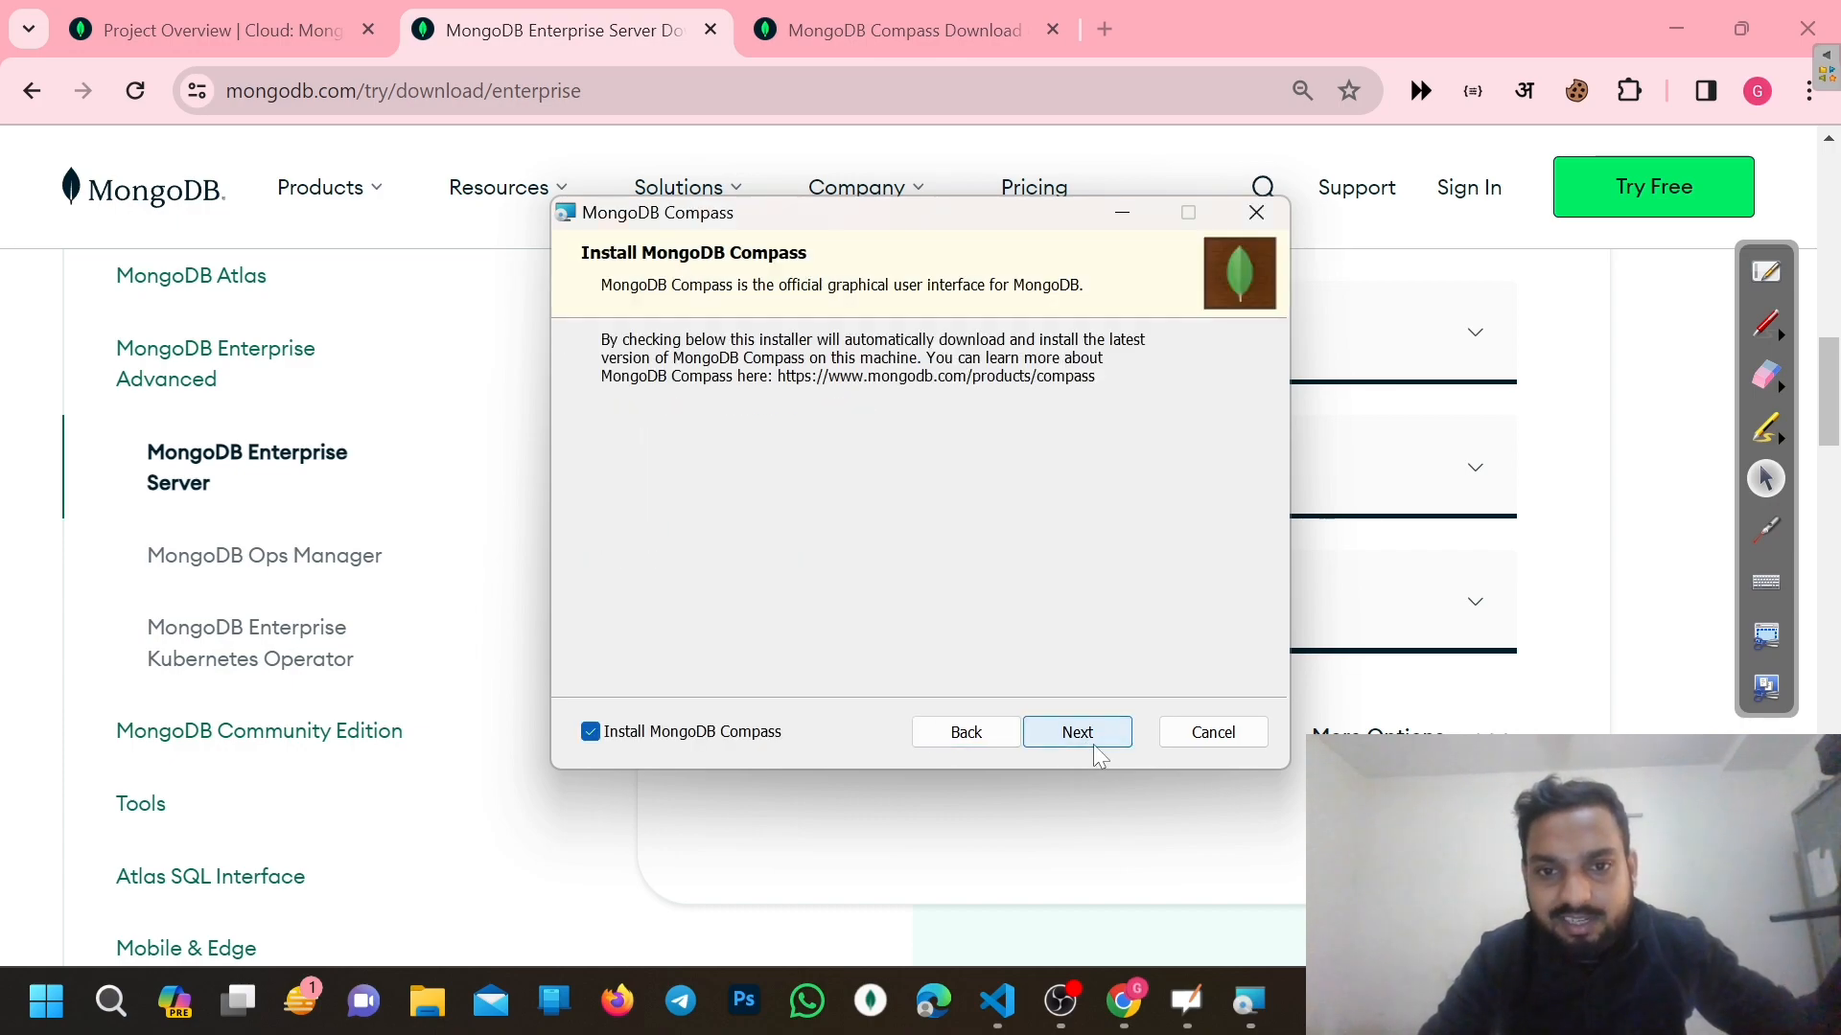
{"action": "left_click", "coordinate": [995, 742]}
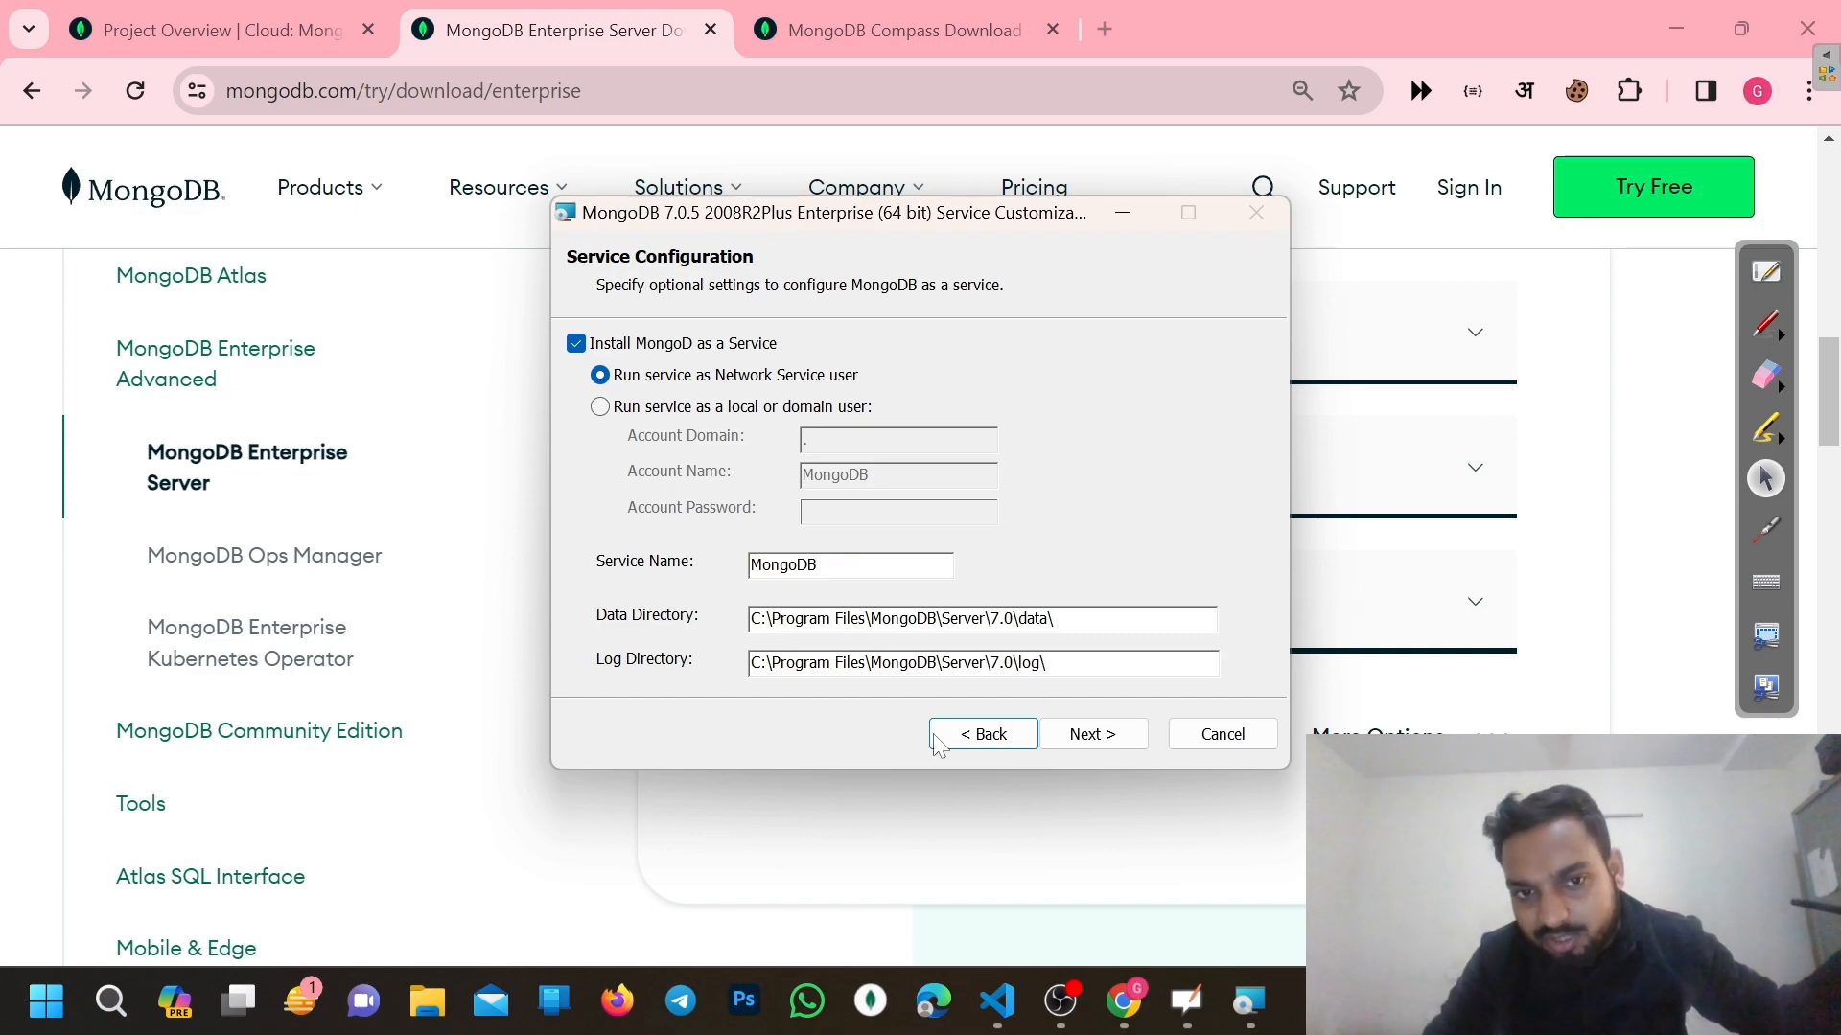
{"action": "left_click", "coordinate": [1090, 734]}
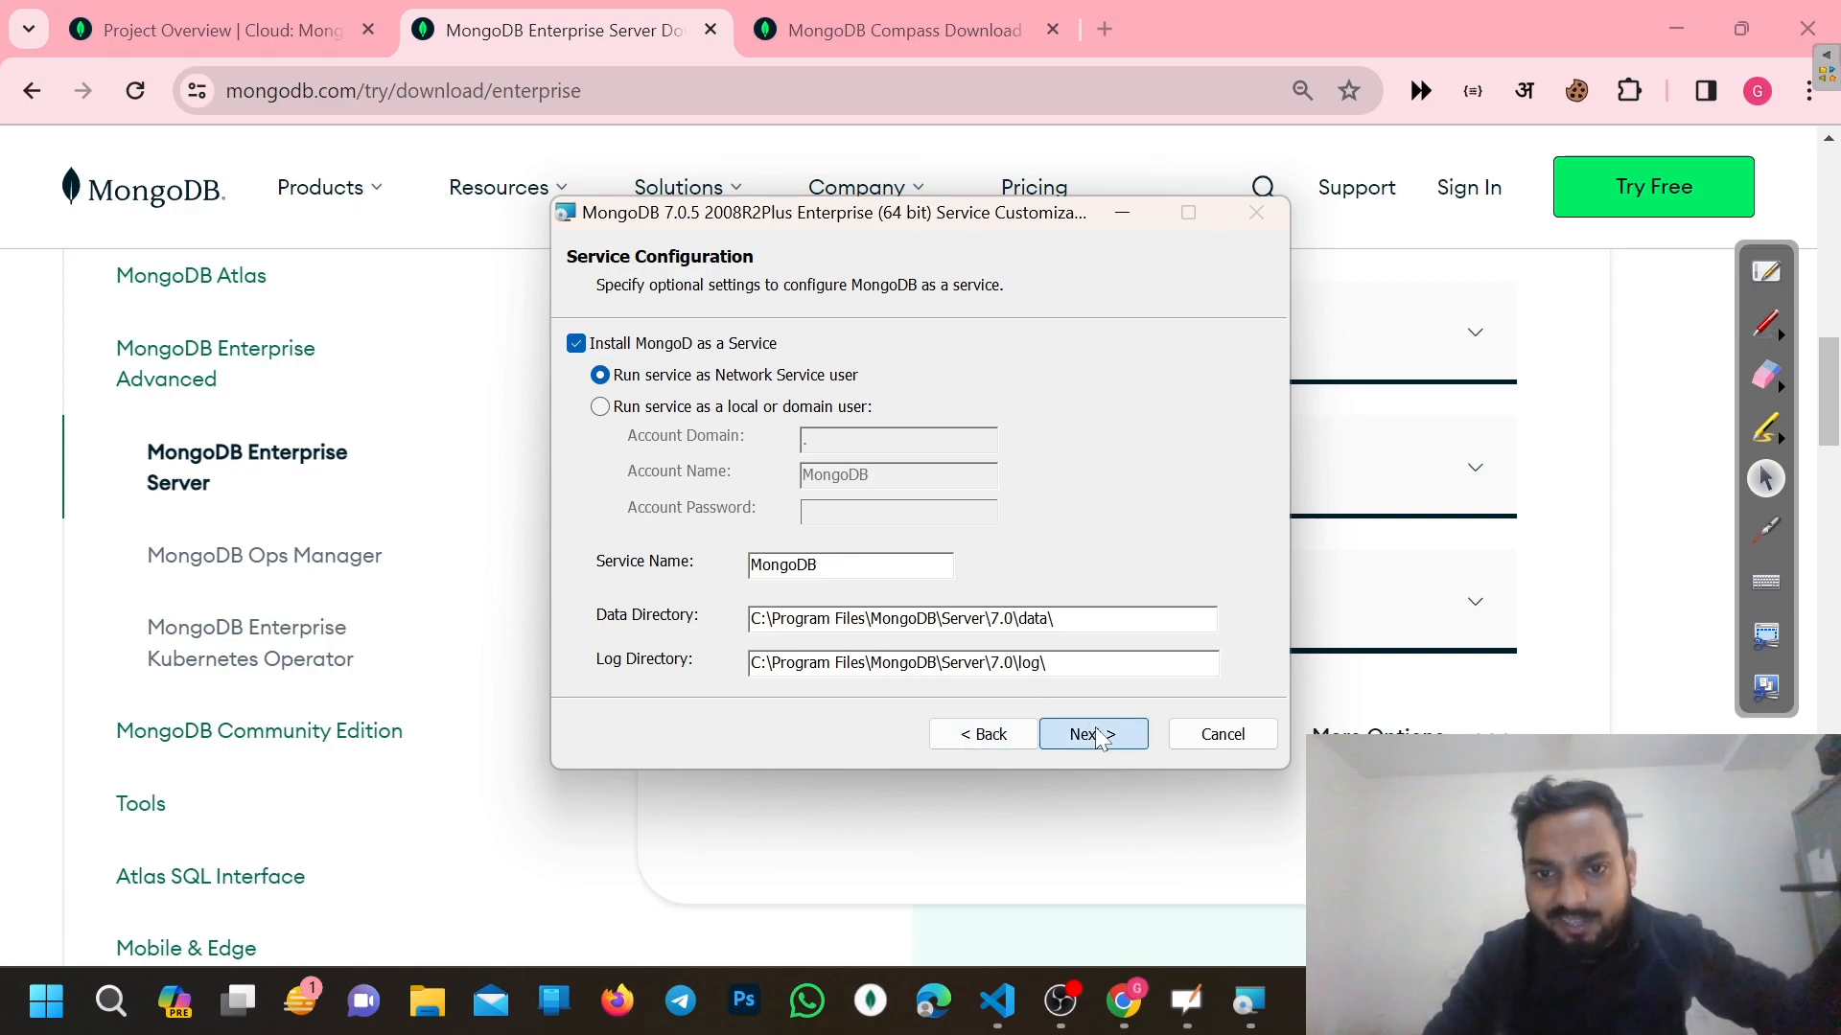
{"action": "left_click", "coordinate": [1095, 729]}
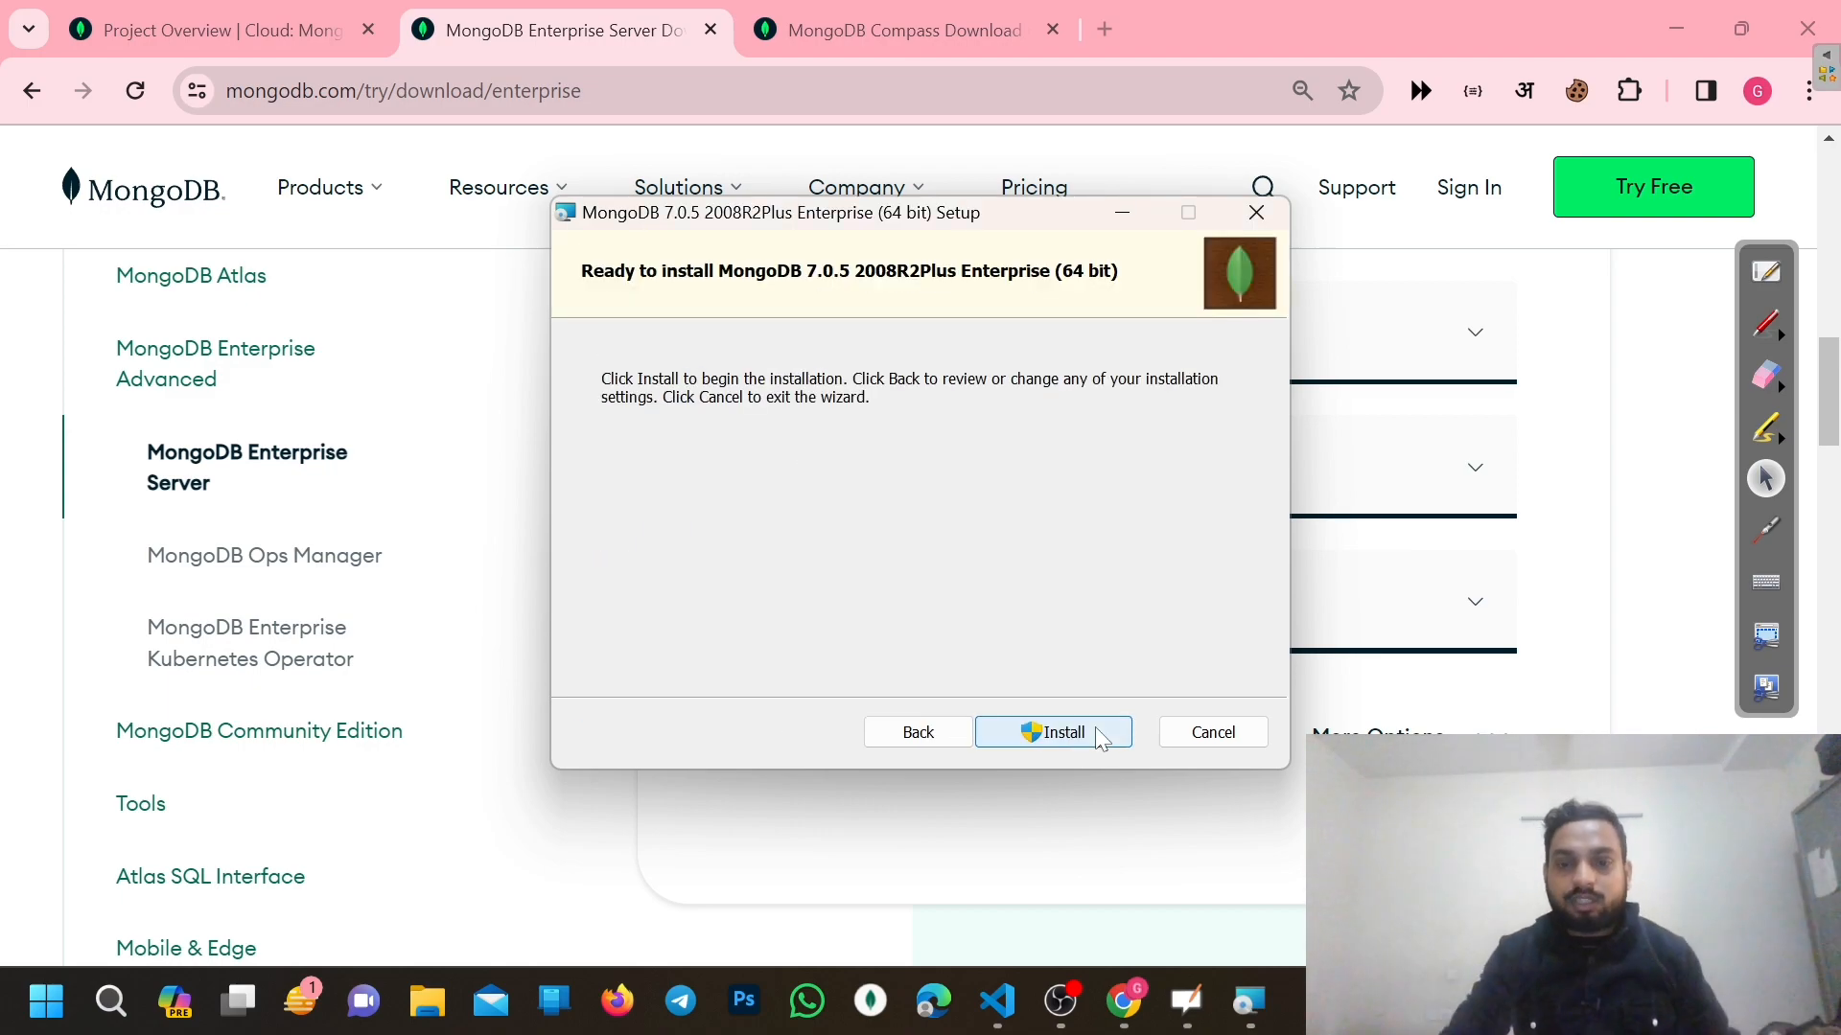
{"action": "left_click", "coordinate": [1099, 737]}
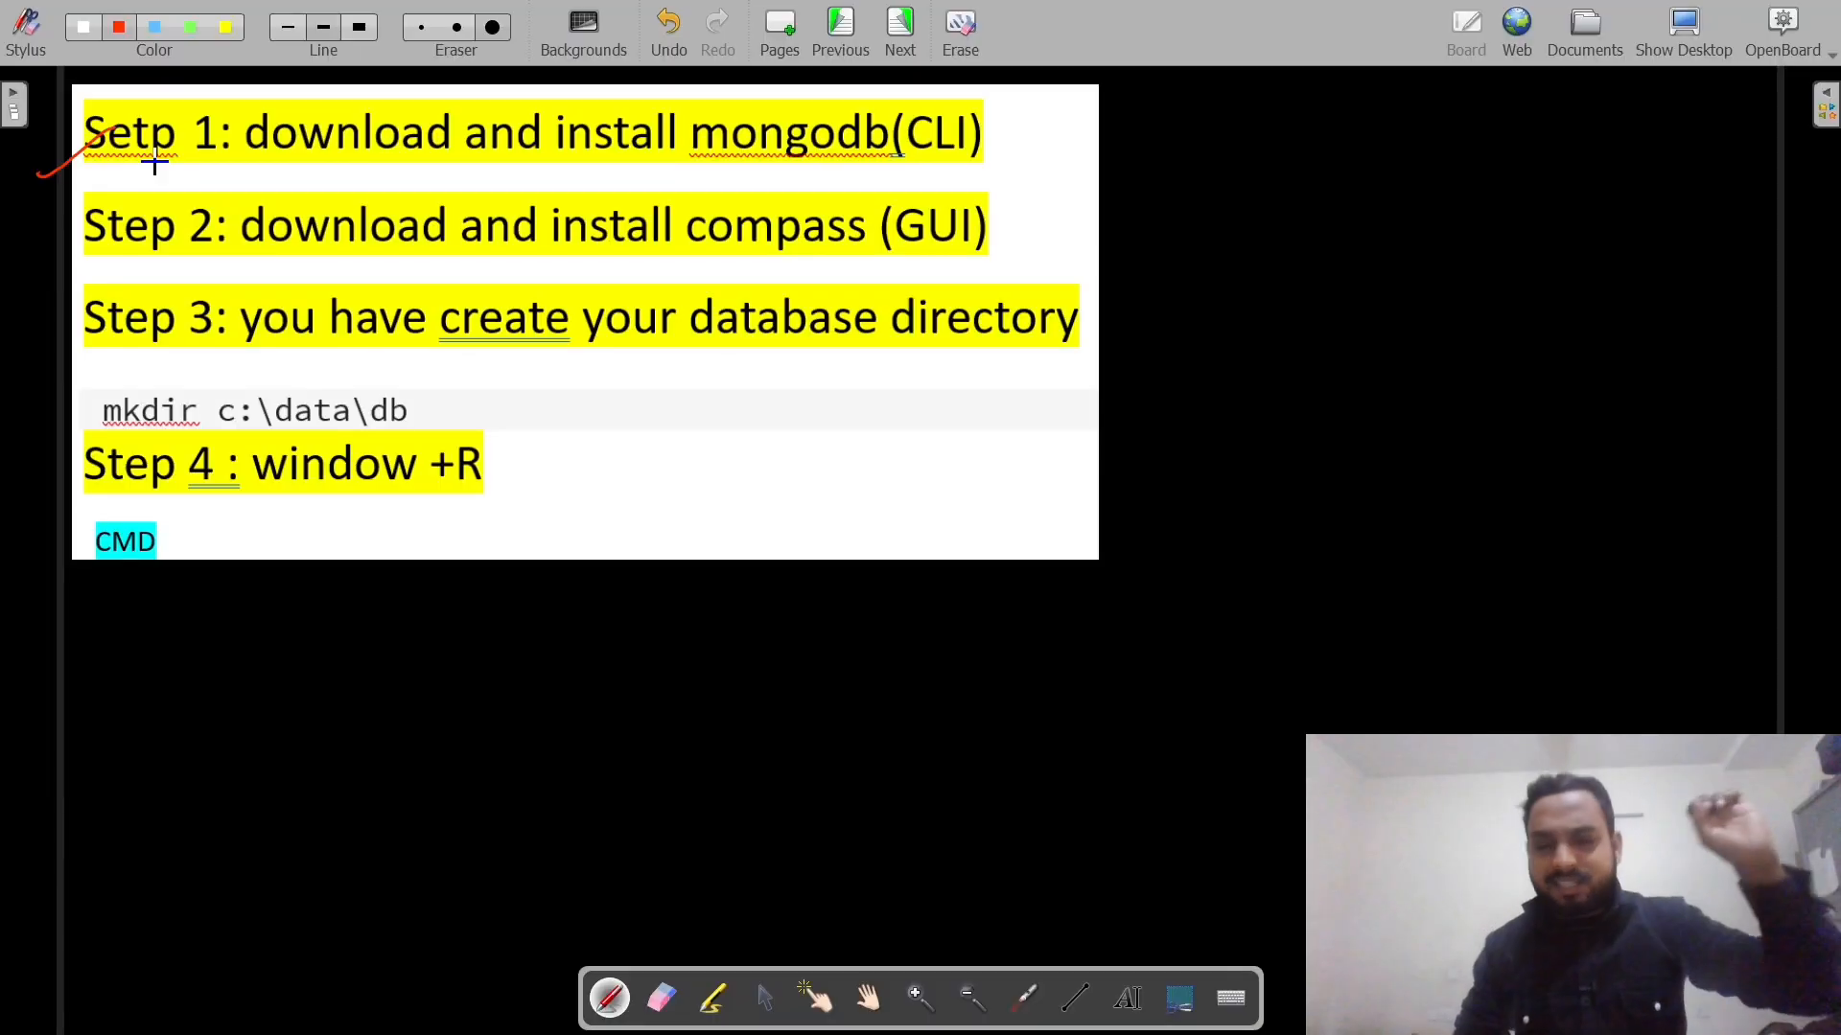
Draw a red check mark beside Step 2 on the OpenBoard slide and return to Chrome
{"action": "left_click_drag", "start_coordinate": [81, 262], "coordinate": [143, 218]}
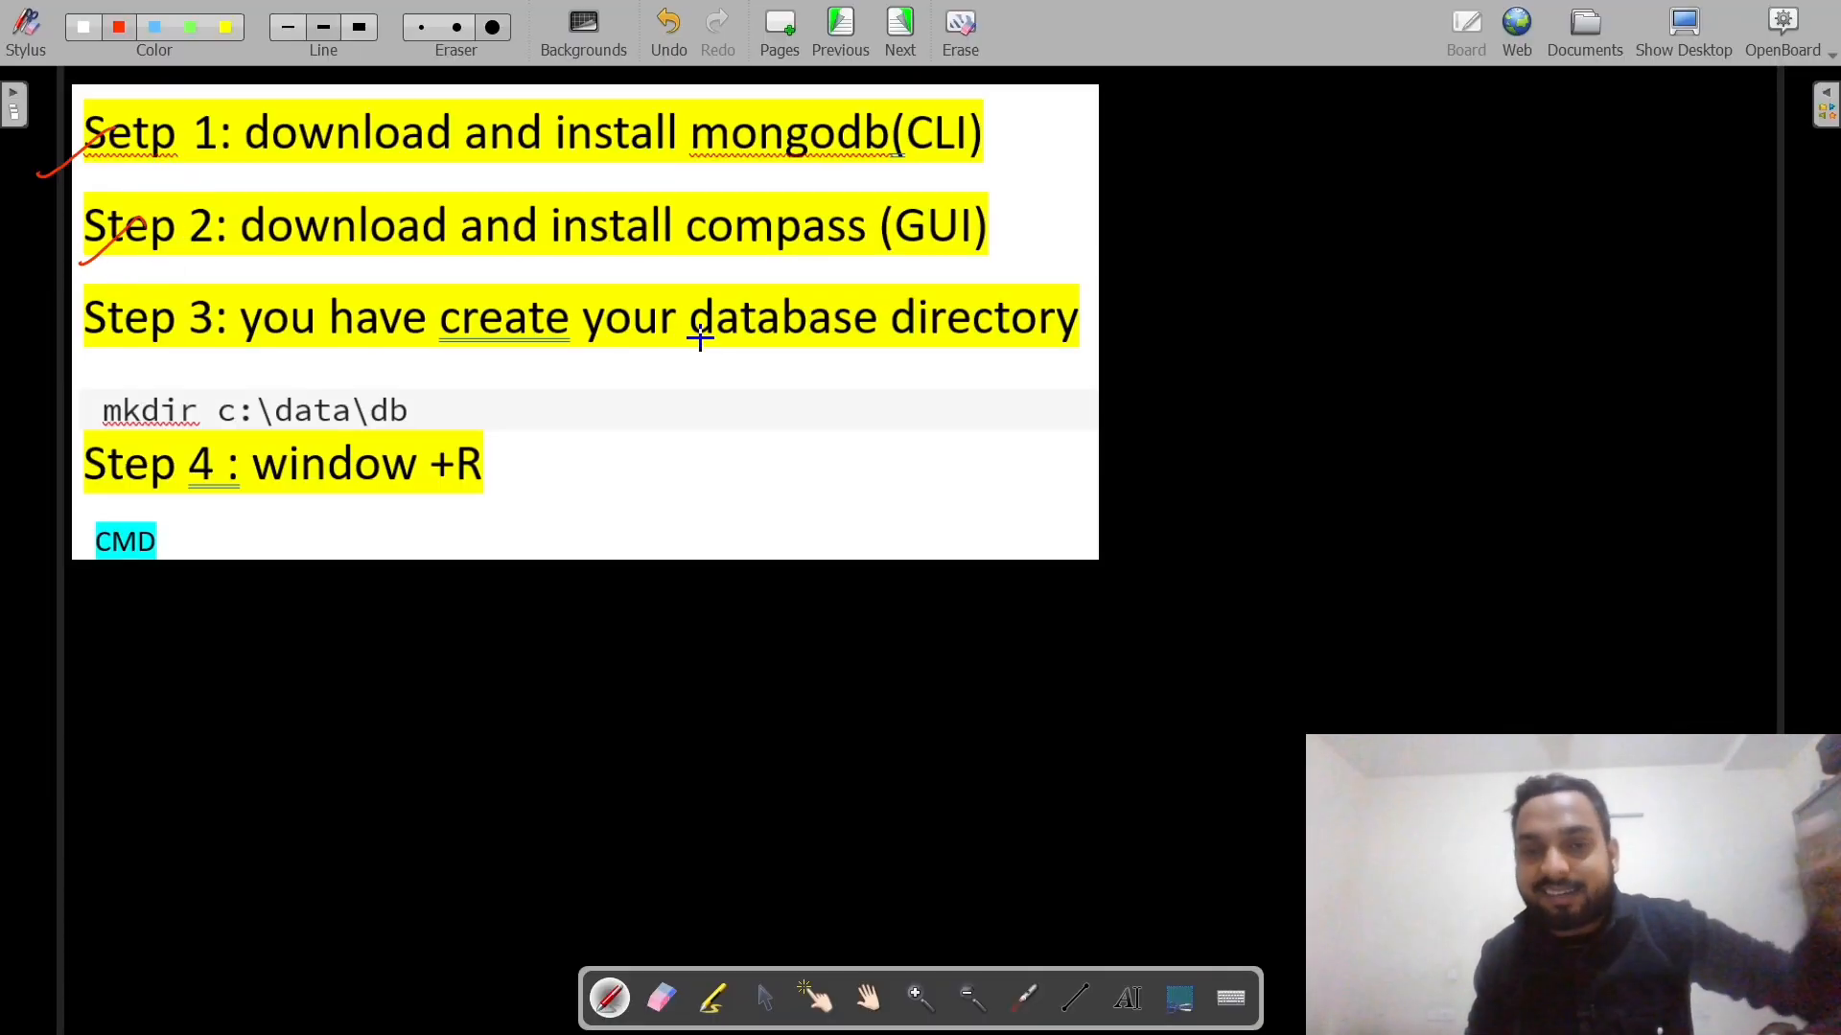
{"action": "left_click", "coordinate": [1675, 32]}
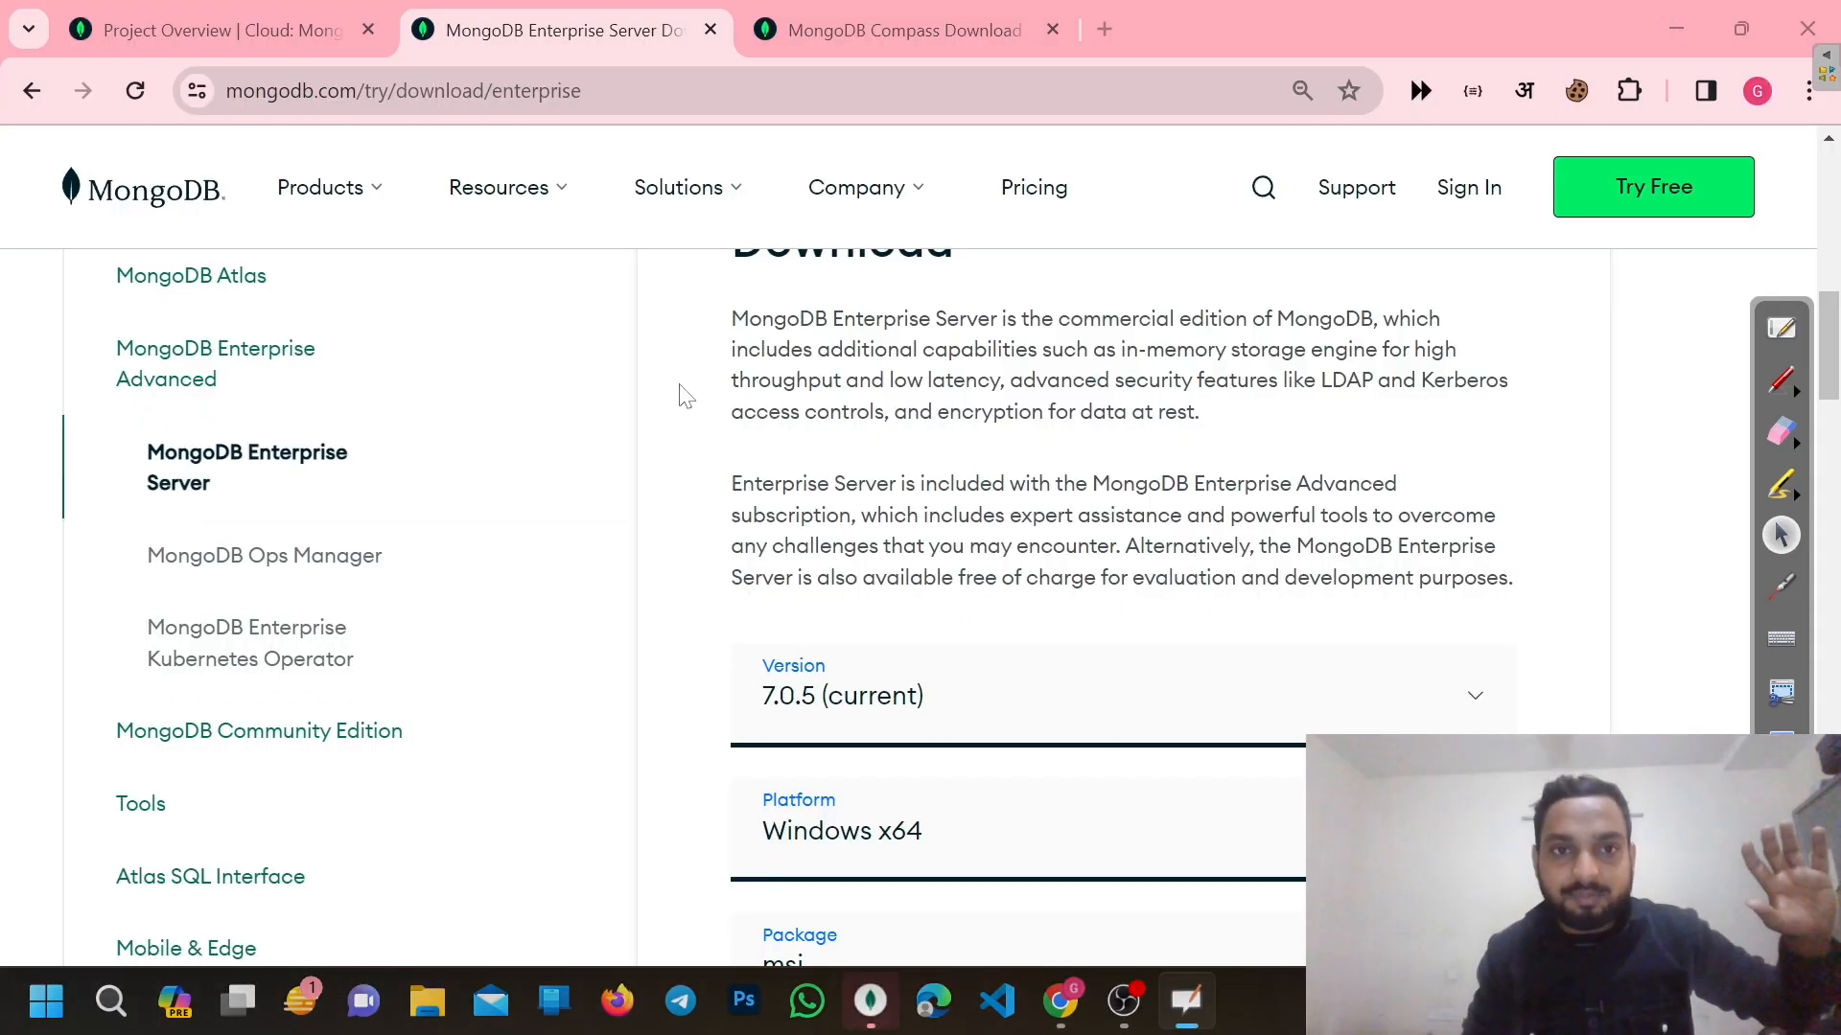
Open the Server Documentation and go to the MongoDB Enterprise installation instructions for Windows
{"action": "left_click", "coordinate": [537, 228]}
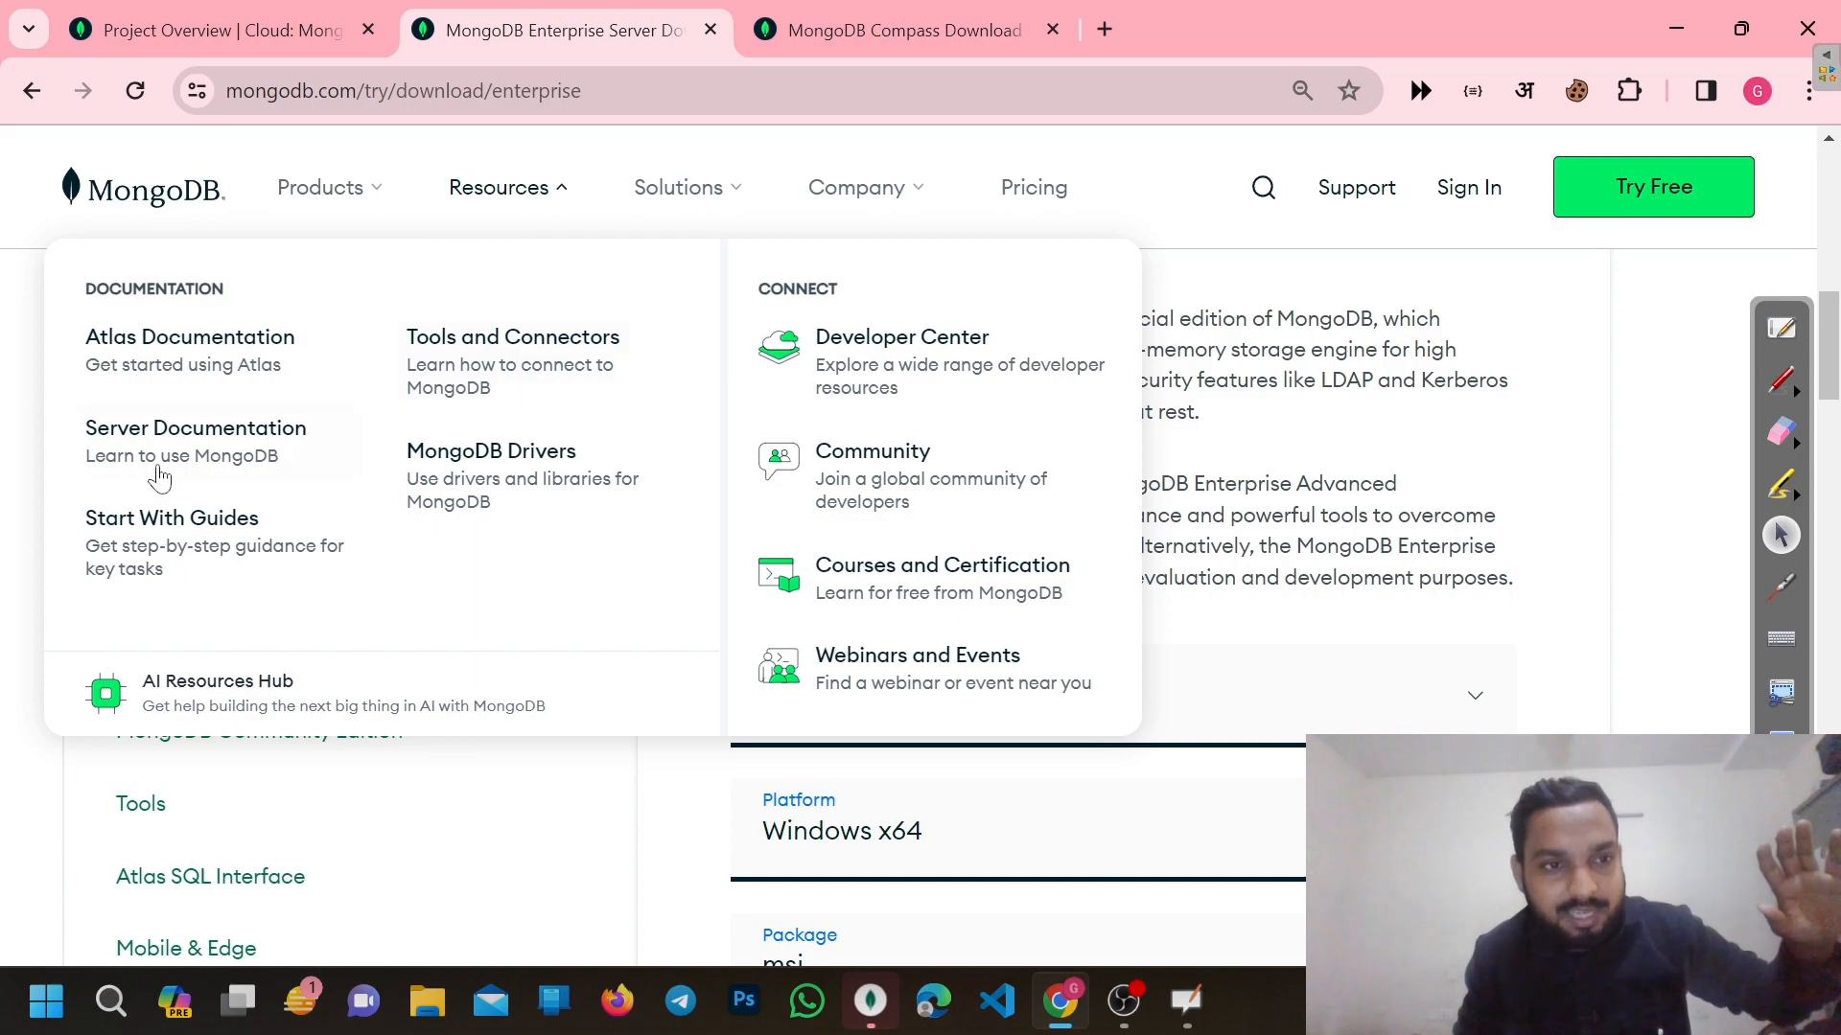
{"action": "left_click", "coordinate": [244, 447]}
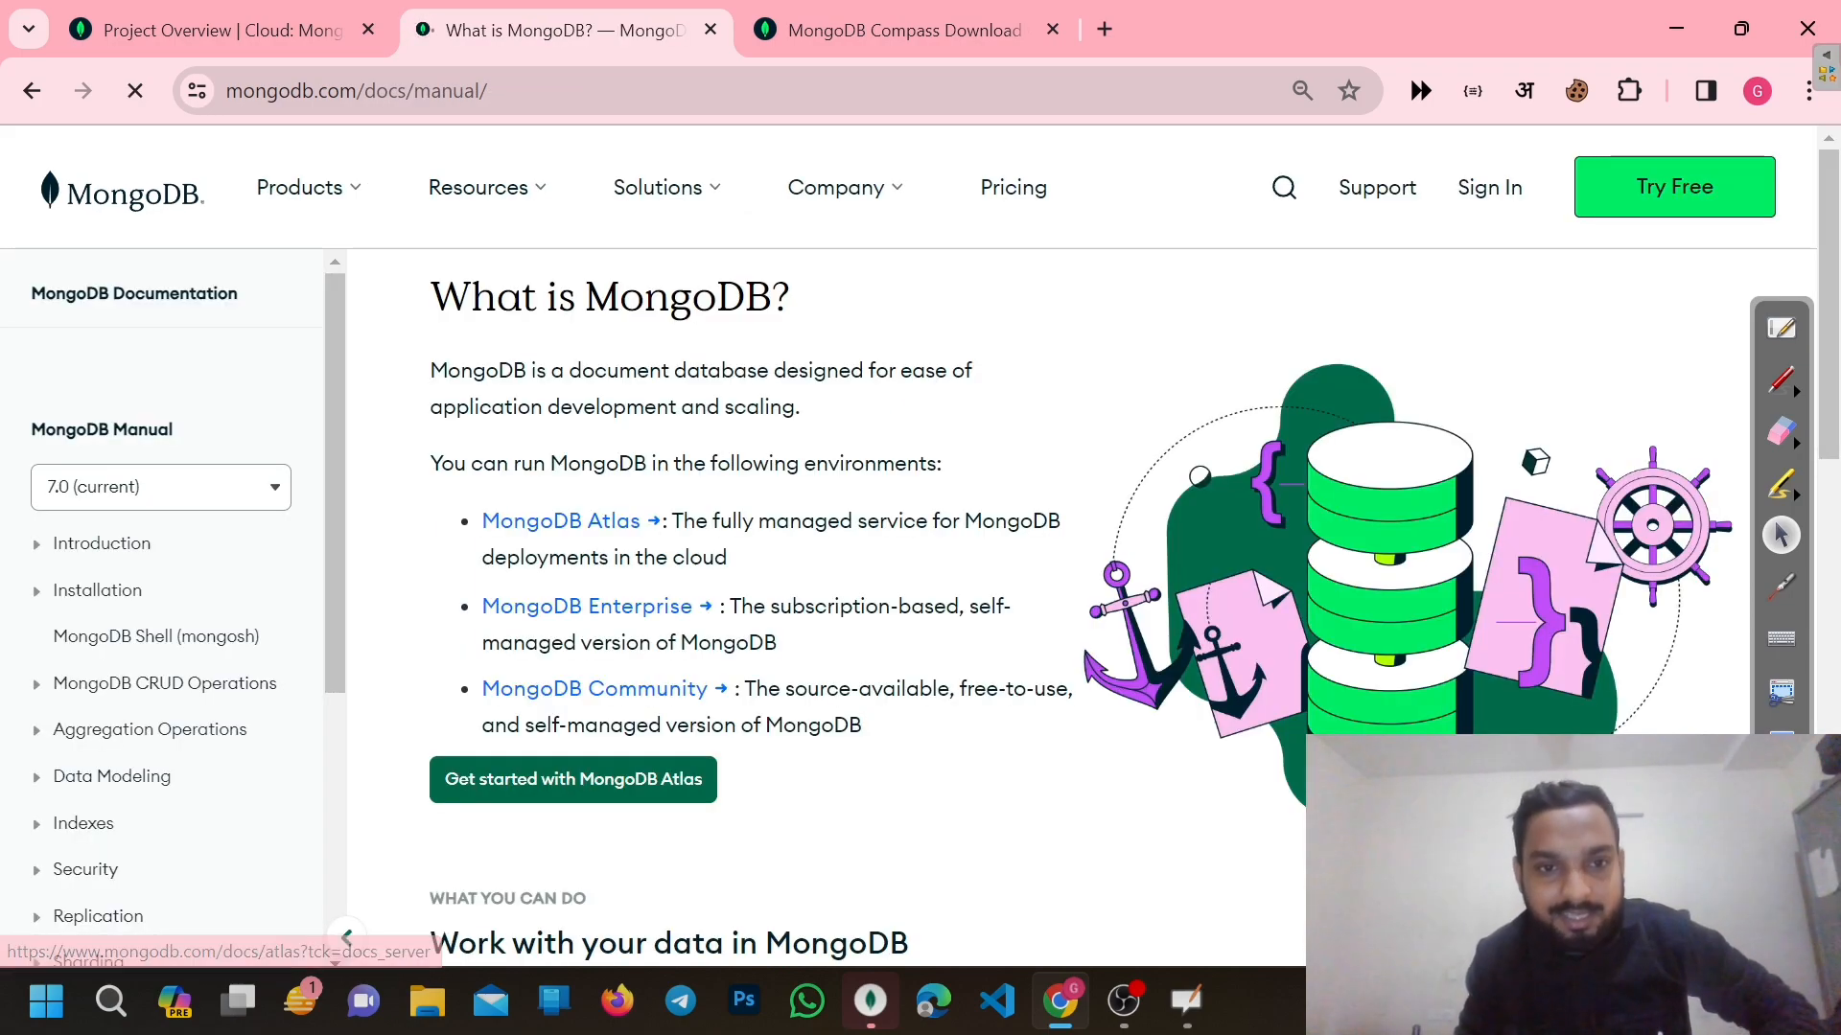
{"action": "left_click", "coordinate": [585, 597]}
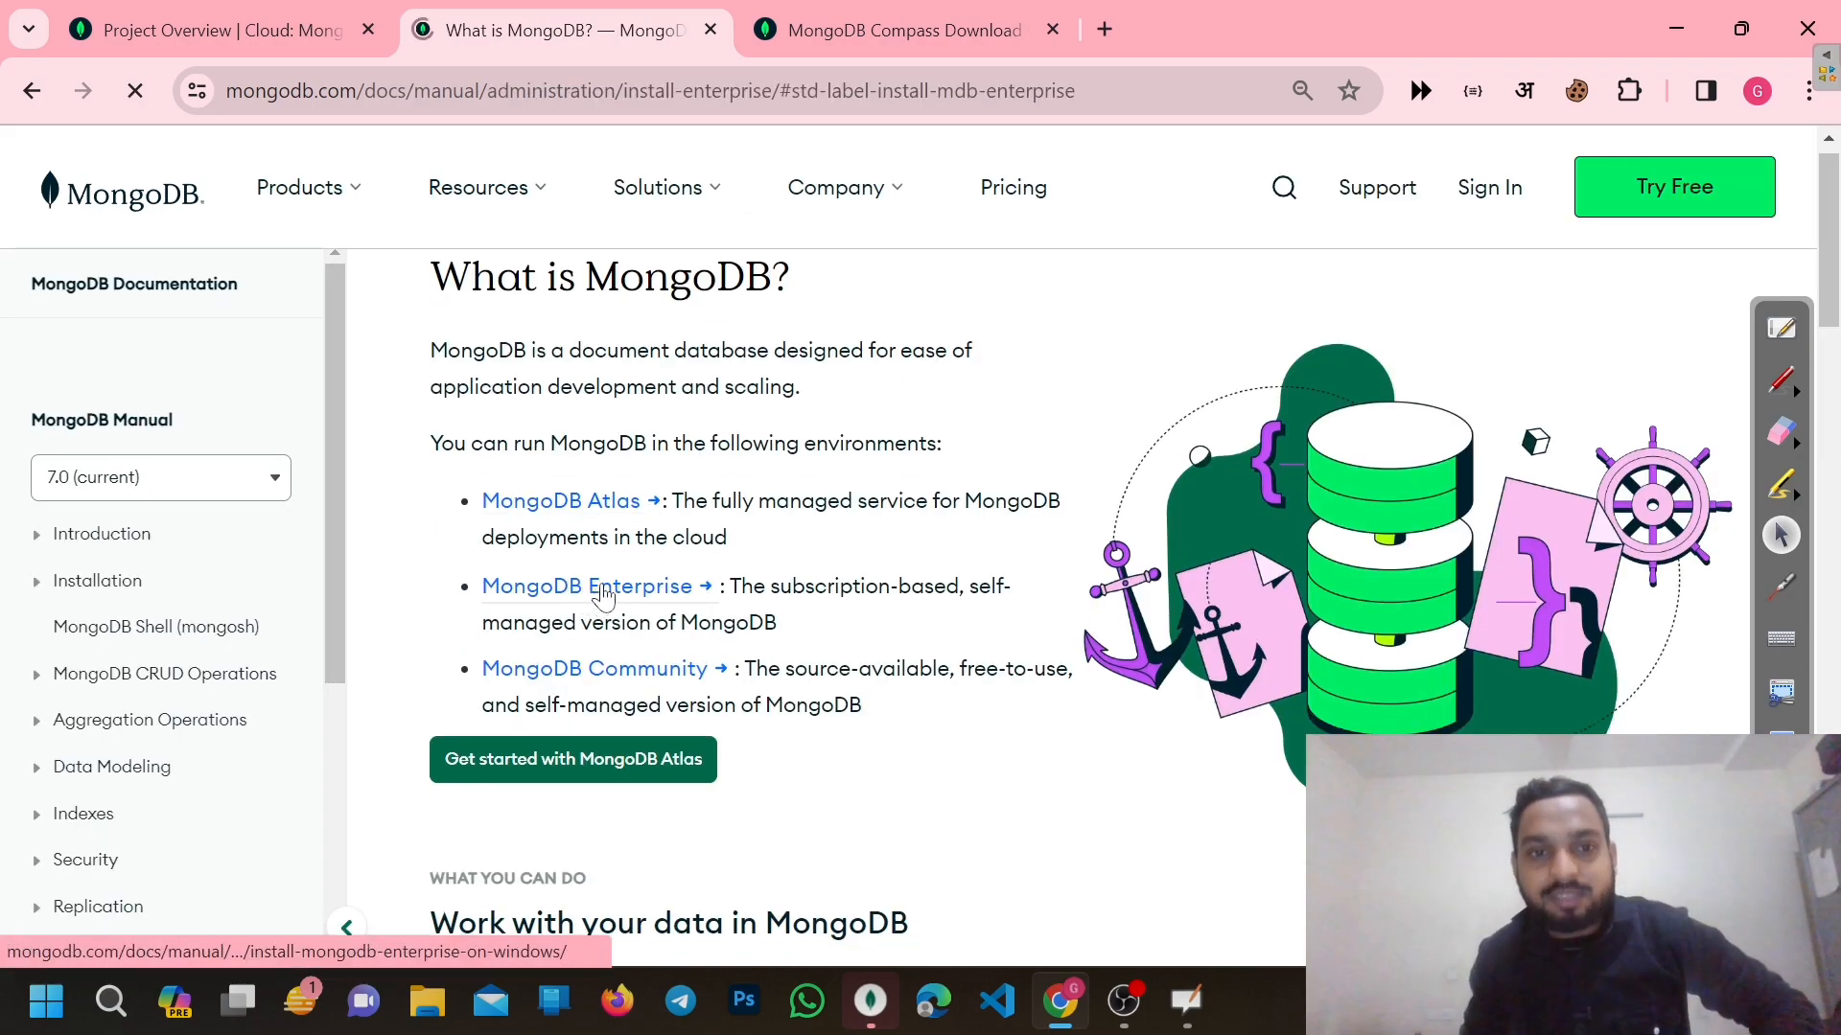
{"action": "left_click", "coordinate": [528, 595]}
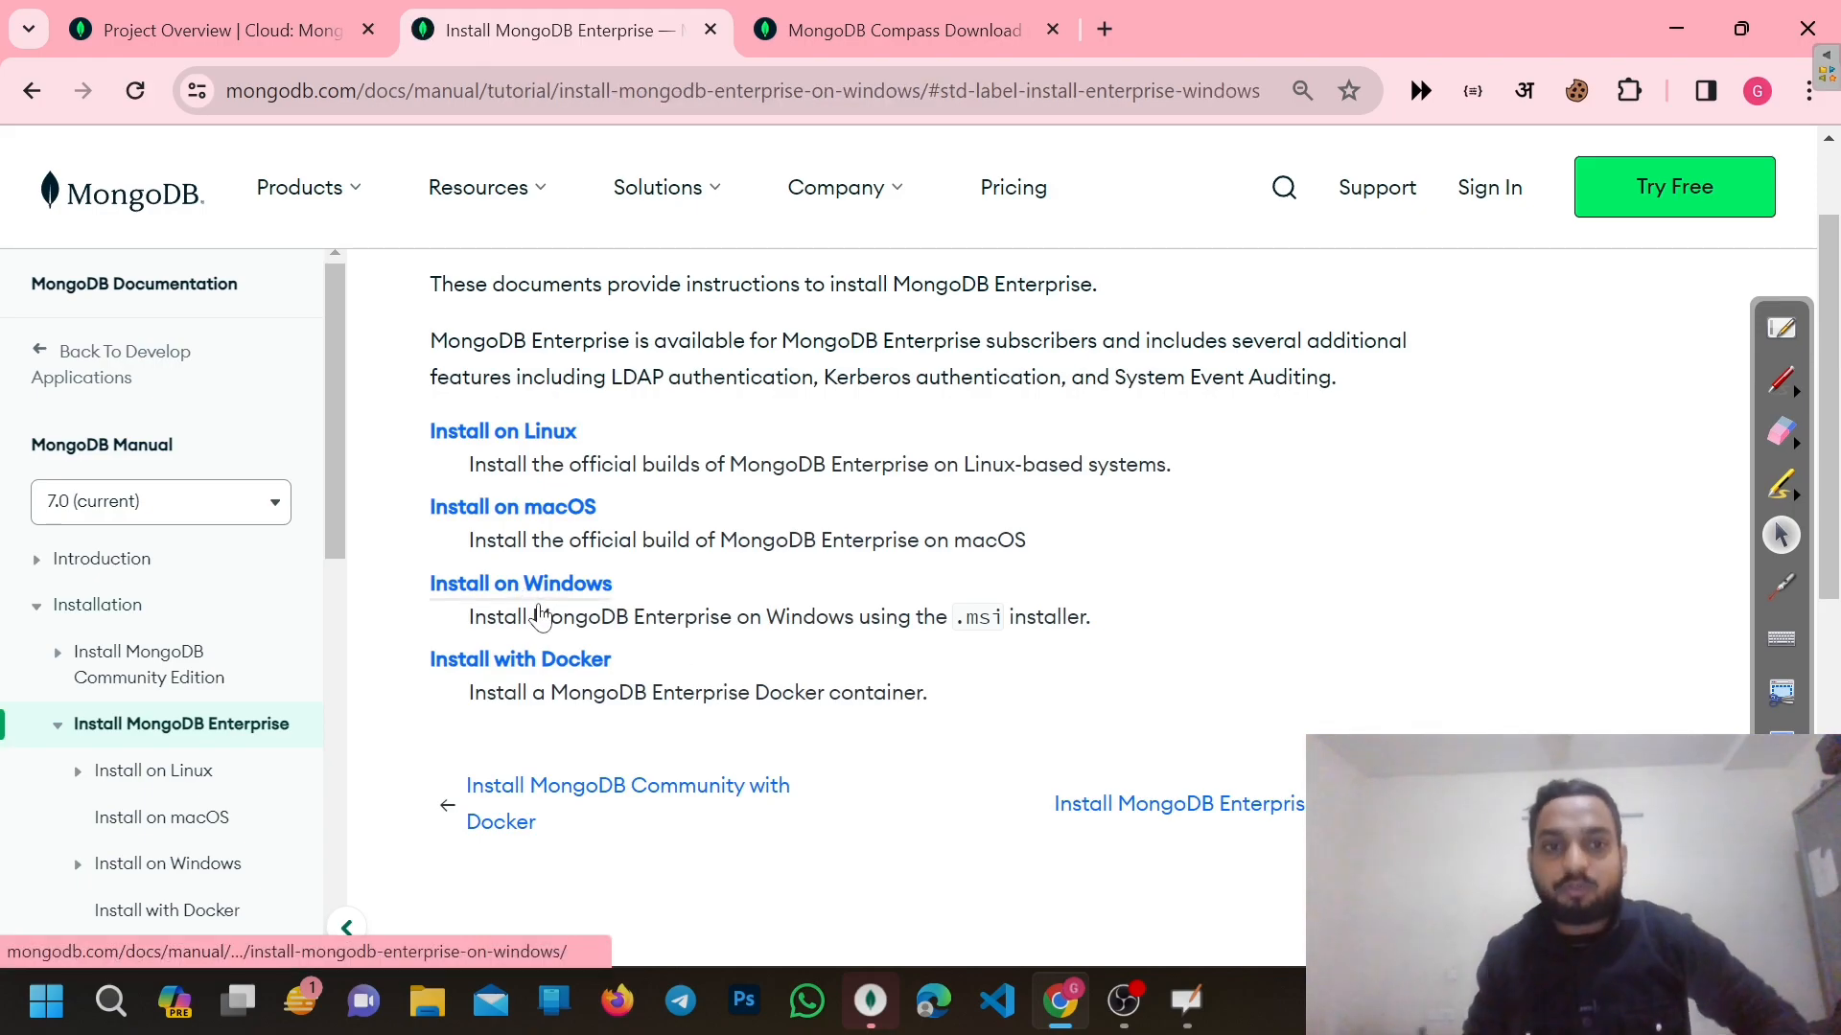
Read through the Windows installation guide to the "Create database directory" section and highlight its heading and directory commands
{"action": "scroll", "coordinate": [876, 944], "scroll_direction": "down", "scroll_amount": 20}
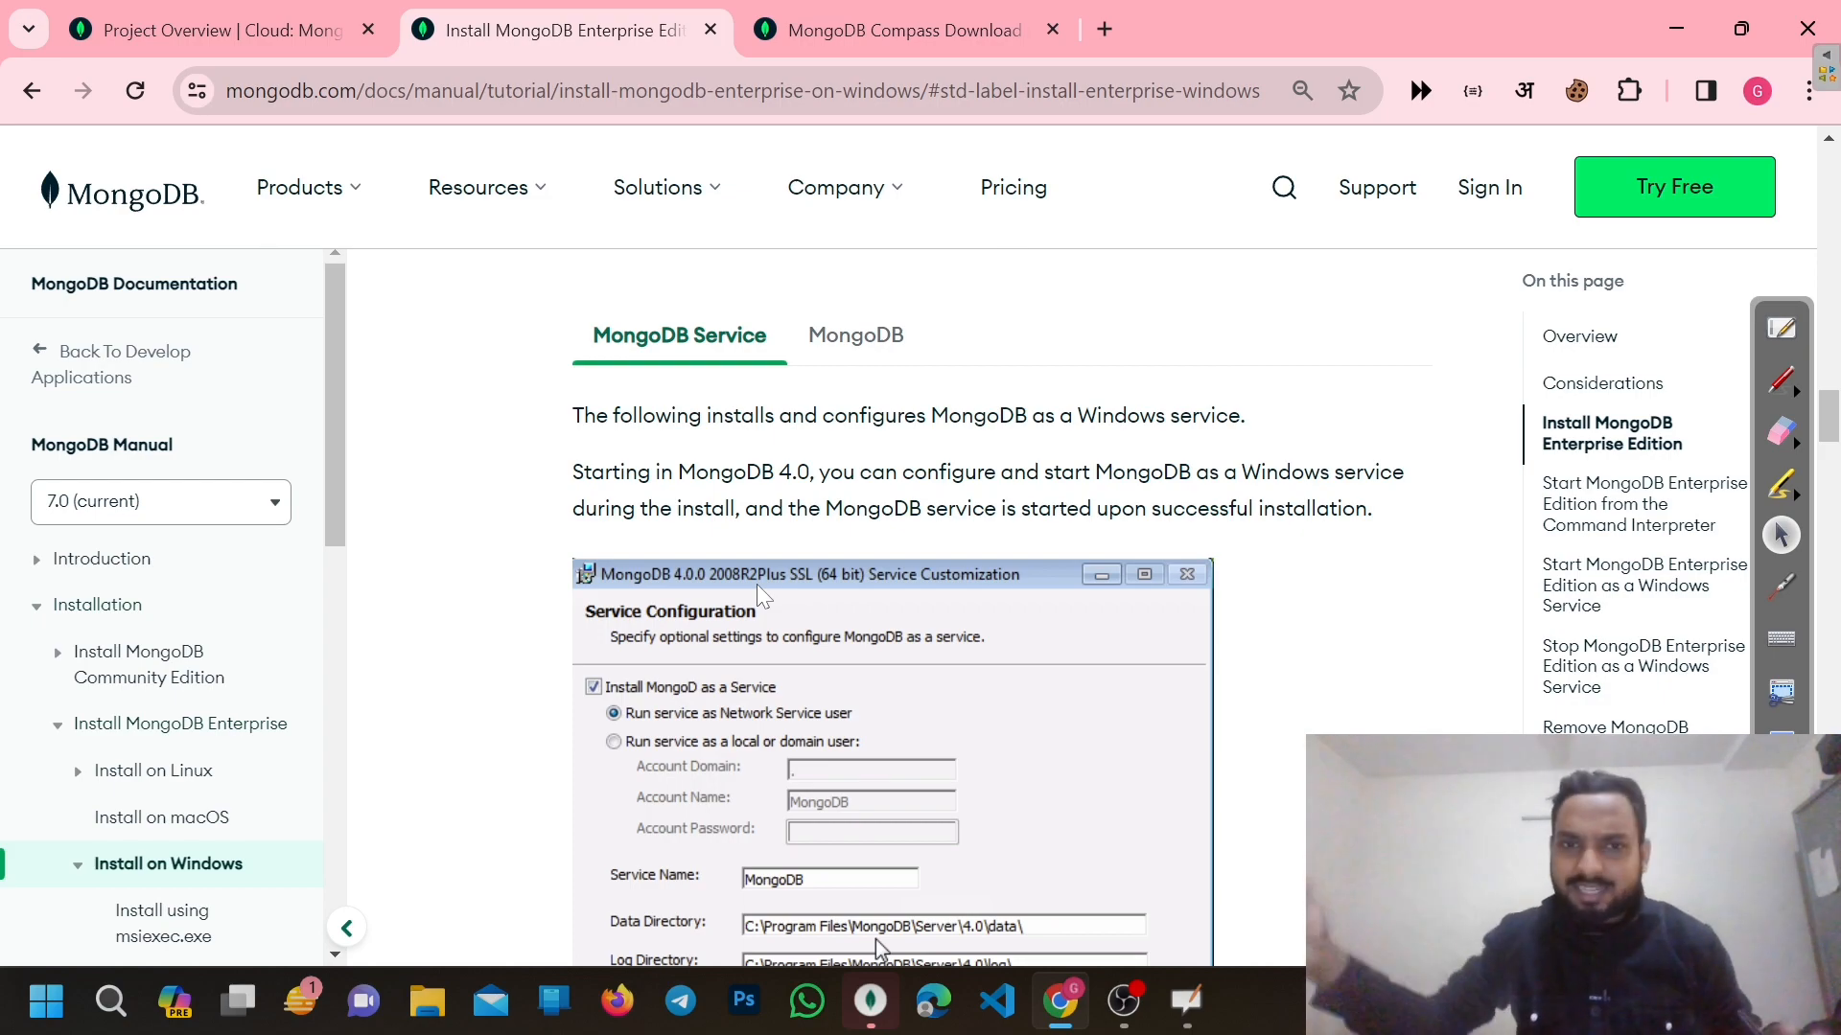
{"action": "scroll", "coordinate": [756, 584], "scroll_direction": "down", "scroll_amount": 1}
{"action": "scroll", "coordinate": [757, 584], "scroll_direction": "down", "scroll_amount": 10}
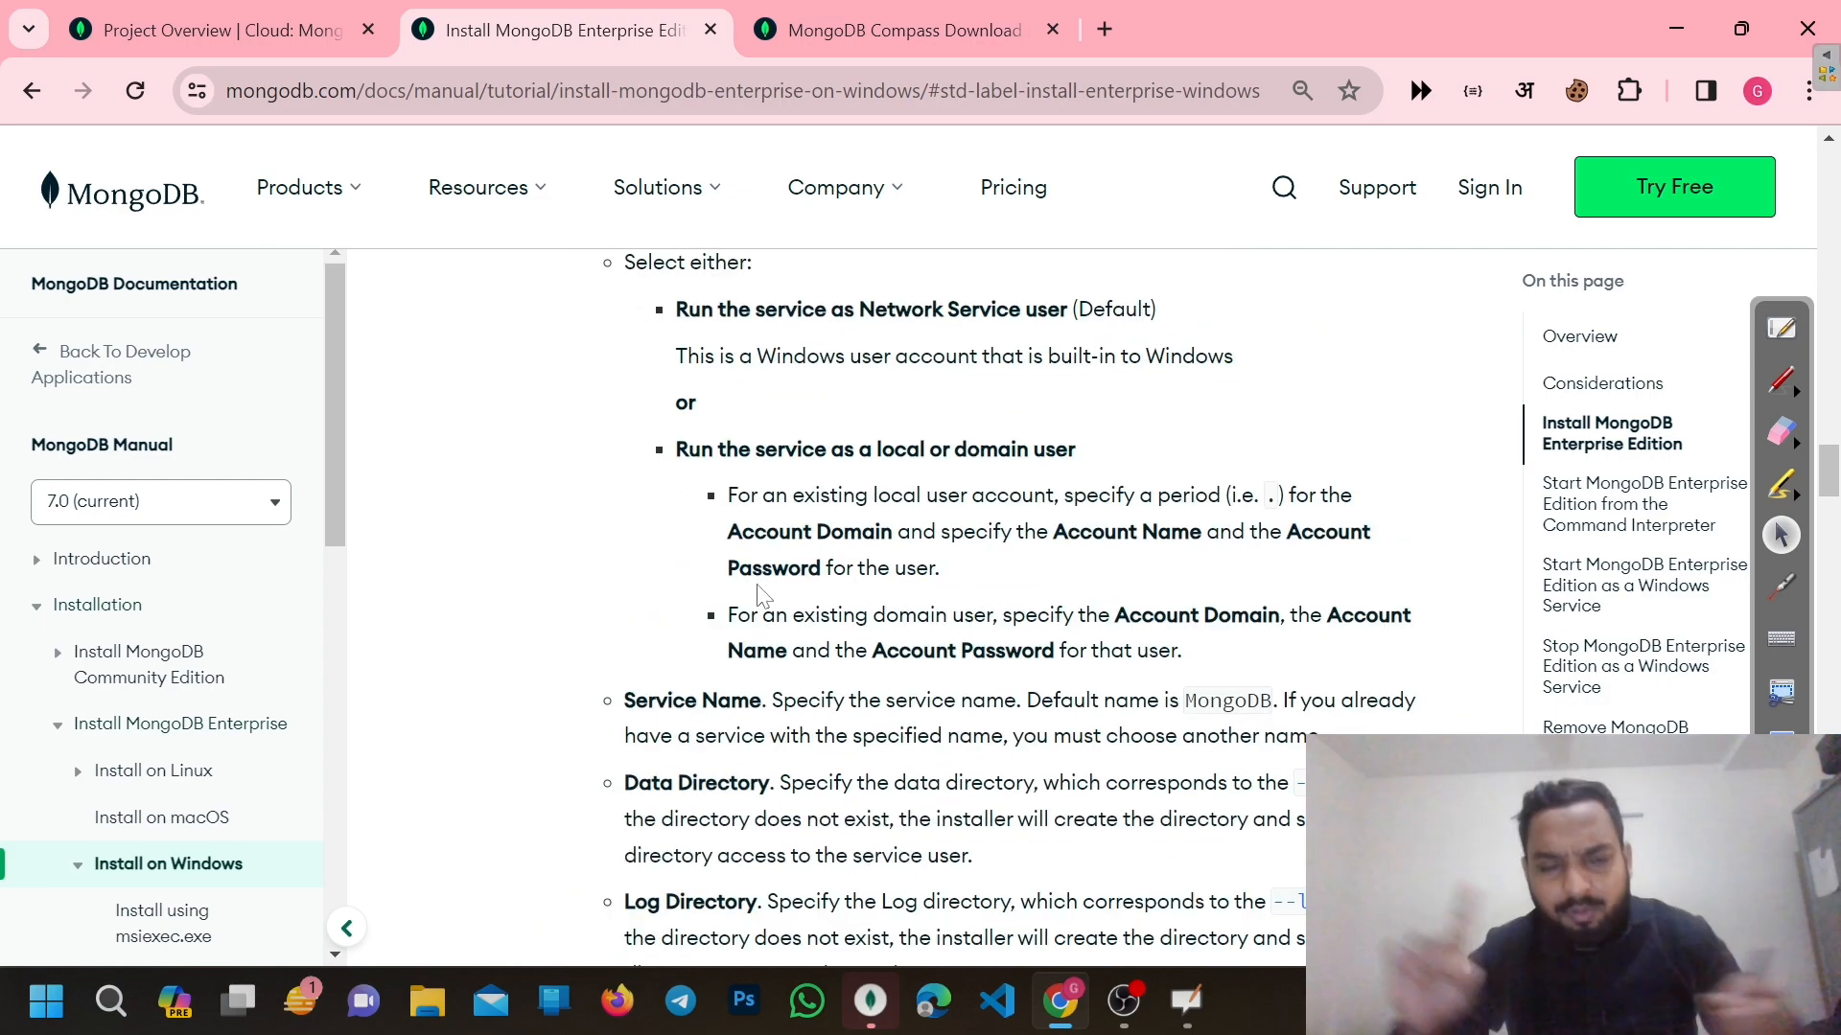
{"action": "scroll", "coordinate": [759, 594], "scroll_direction": "down", "scroll_amount": 13}
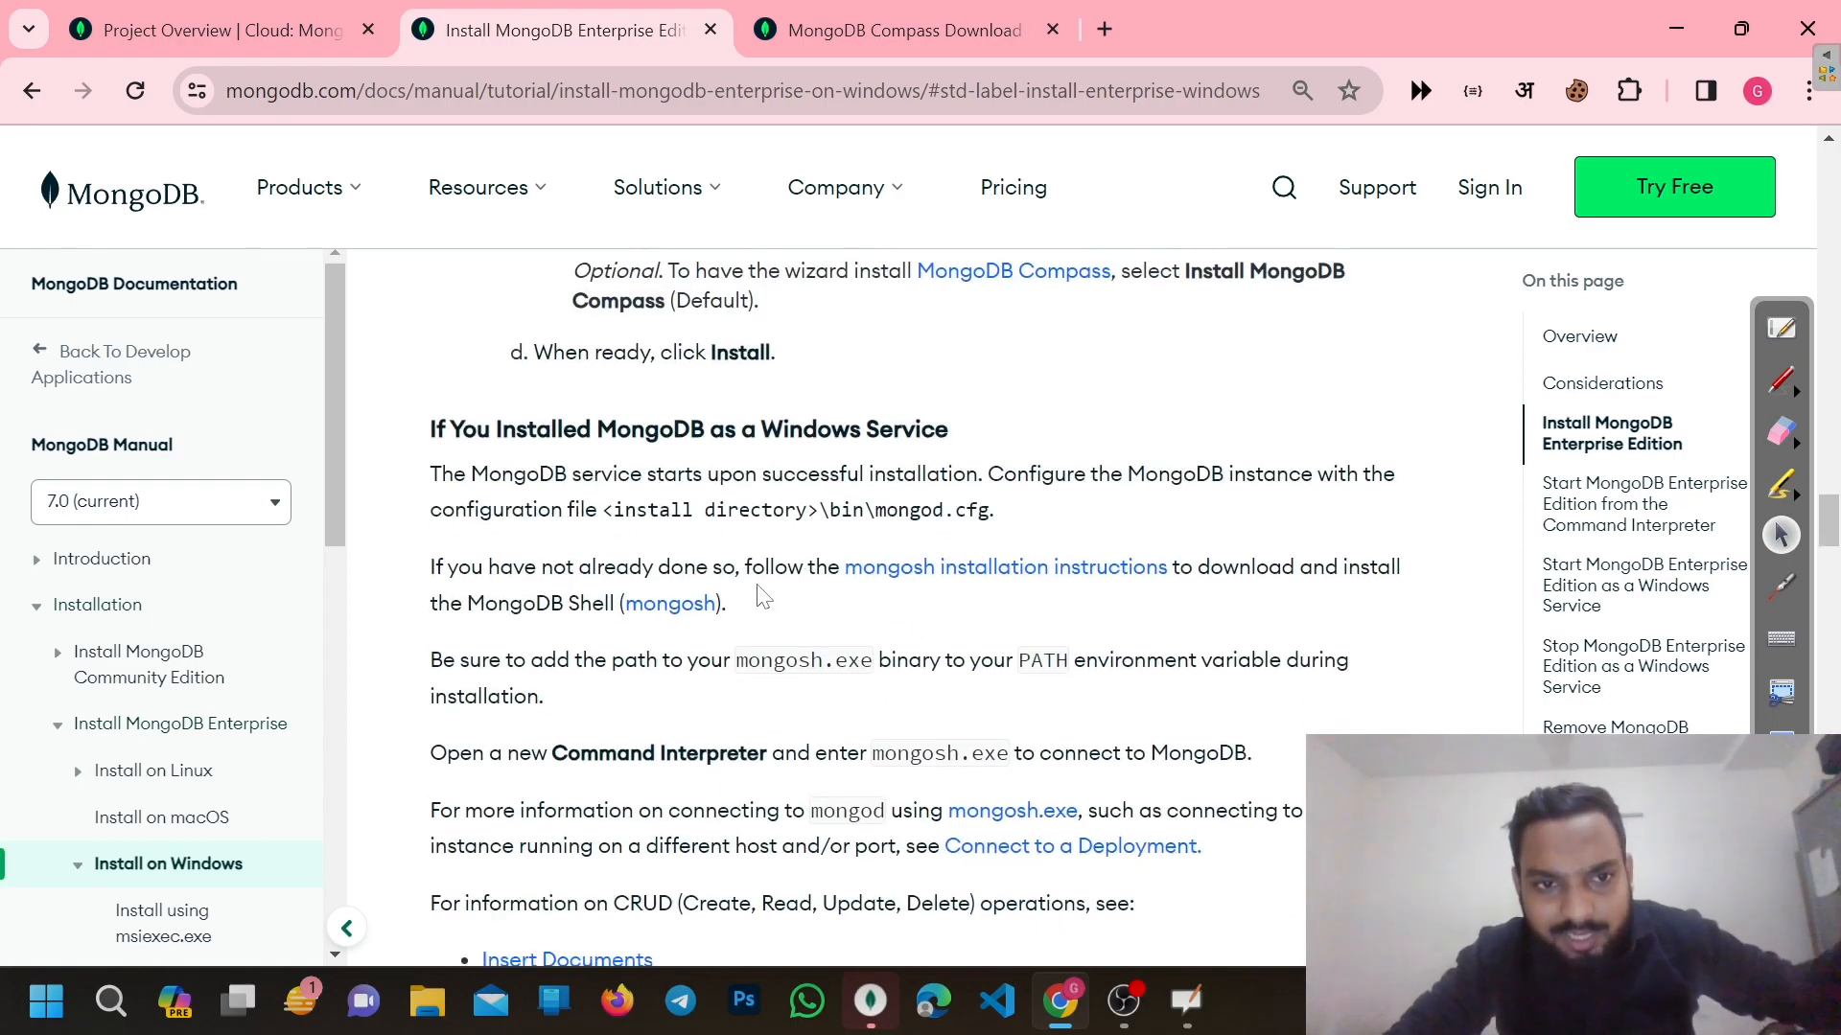
{"action": "scroll", "coordinate": [762, 594], "scroll_direction": "down", "scroll_amount": 9}
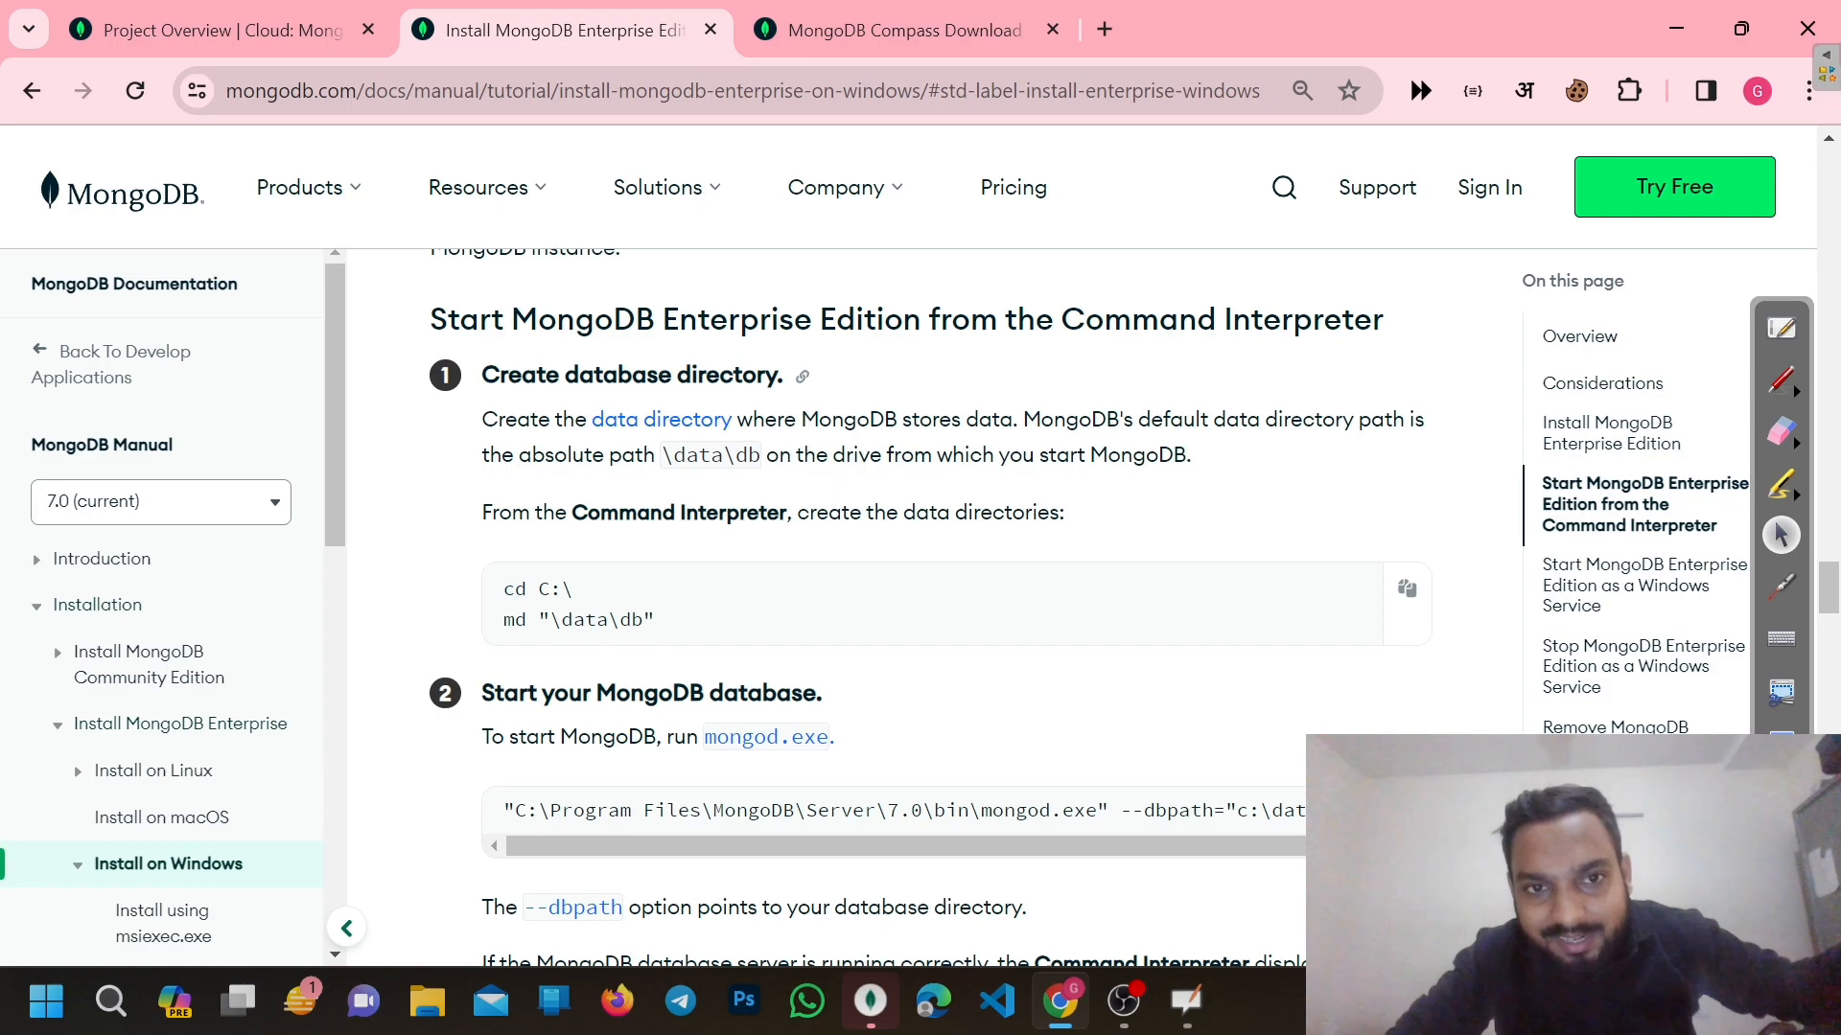
{"action": "left_click_drag", "start_coordinate": [506, 375], "coordinate": [782, 376]}
{"action": "left_click_drag", "start_coordinate": [503, 588], "coordinate": [631, 620]}
Open the Windows (C:) drive in File Explorer and create a folder named data
{"action": "left_click", "coordinate": [431, 1022]}
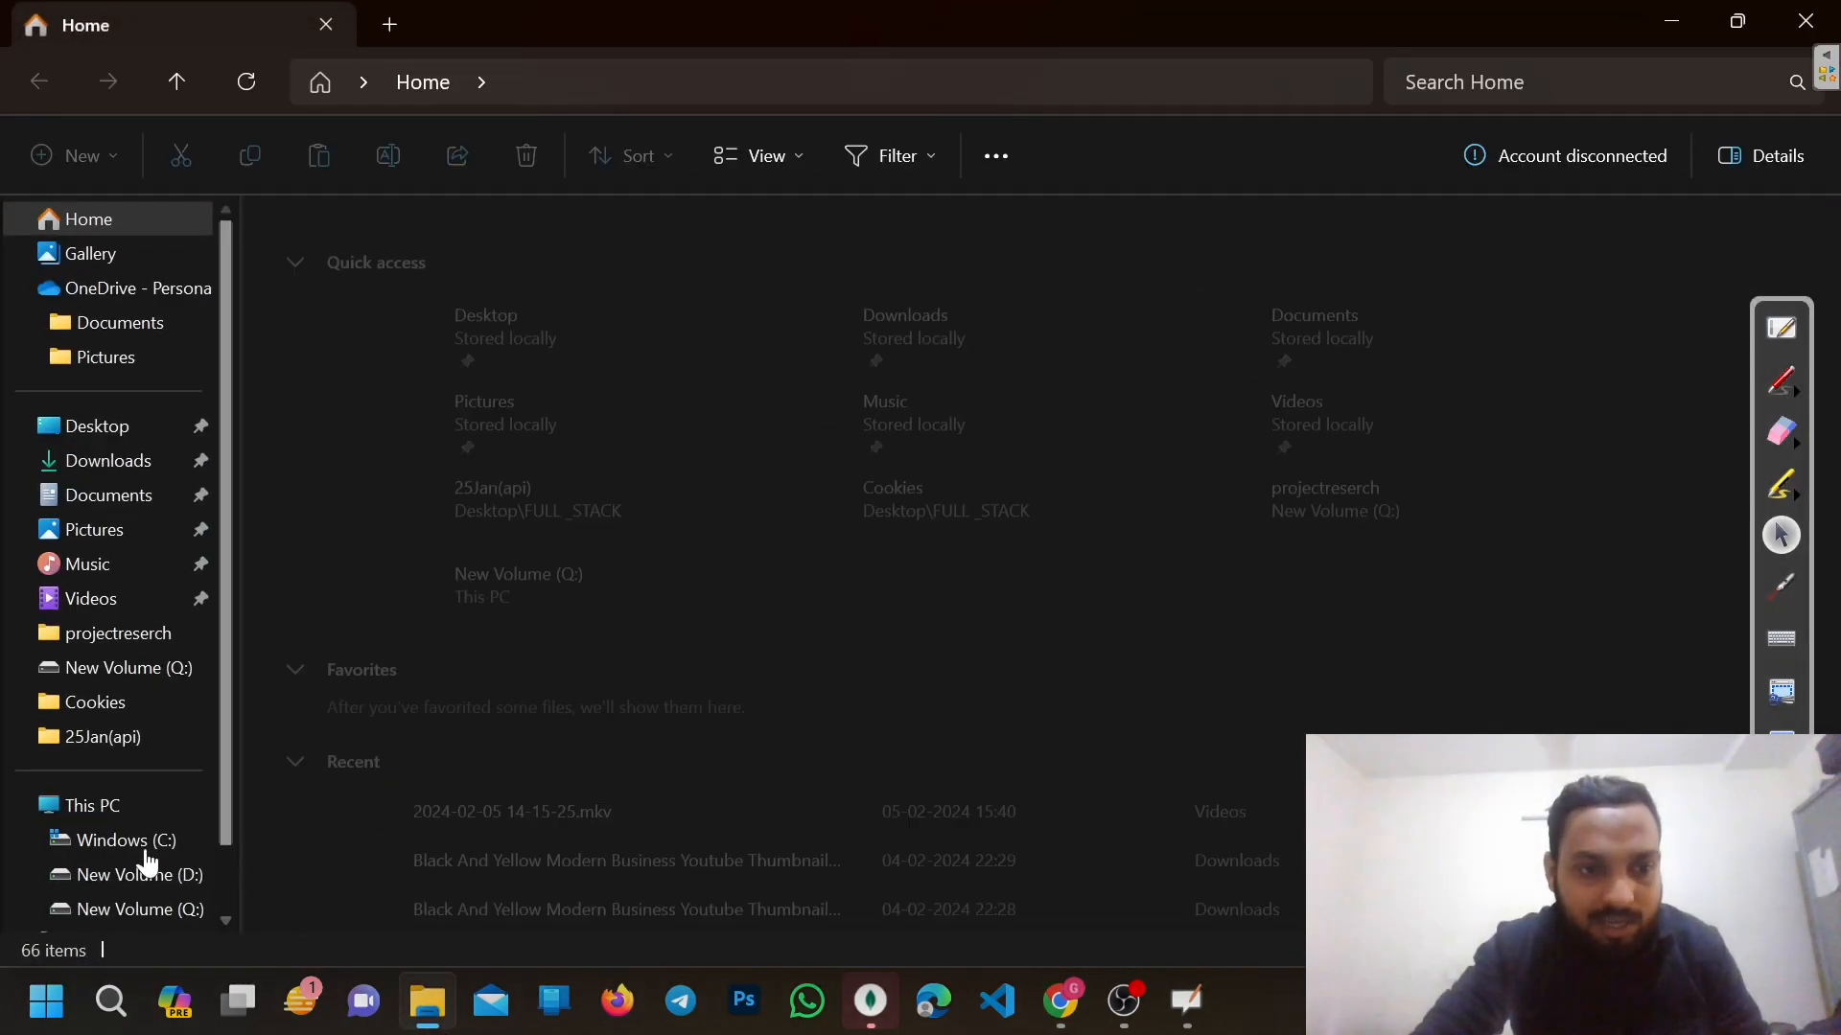
{"action": "left_click", "coordinate": [141, 847]}
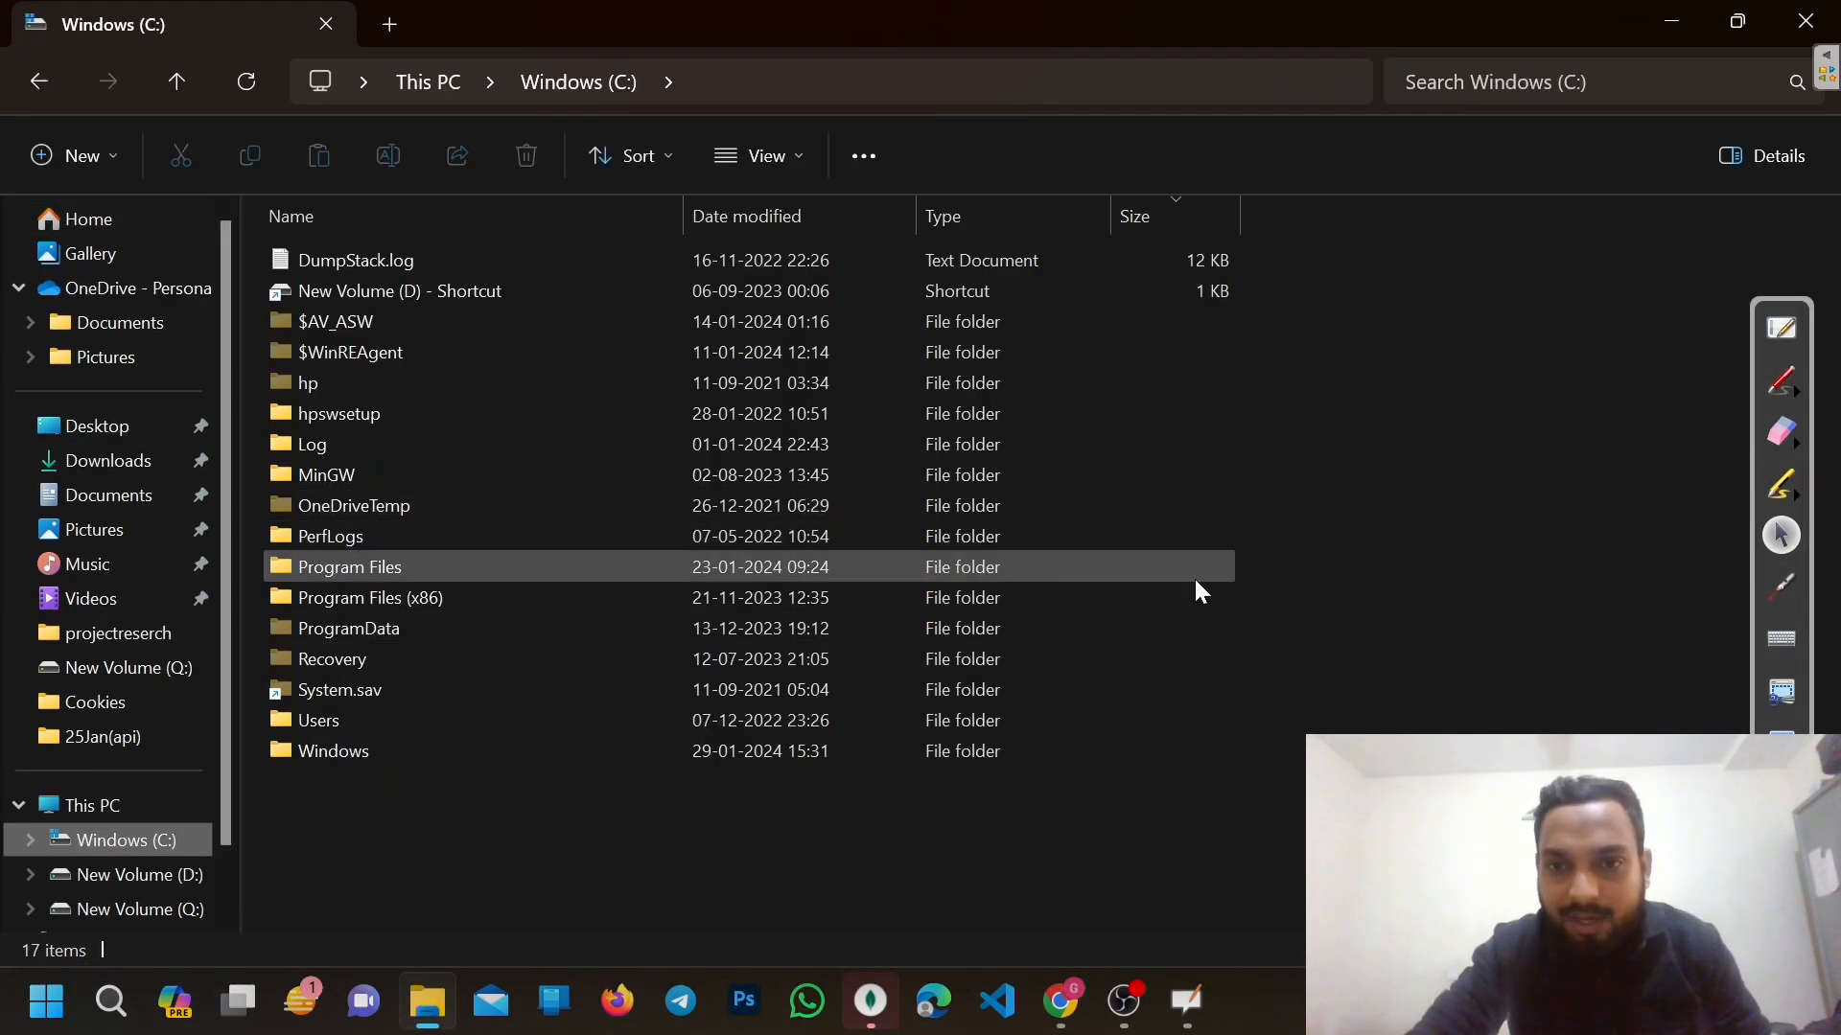
{"action": "right_click", "coordinate": [1486, 378]}
{"action": "mouse_move", "coordinate": [1143, 606]}
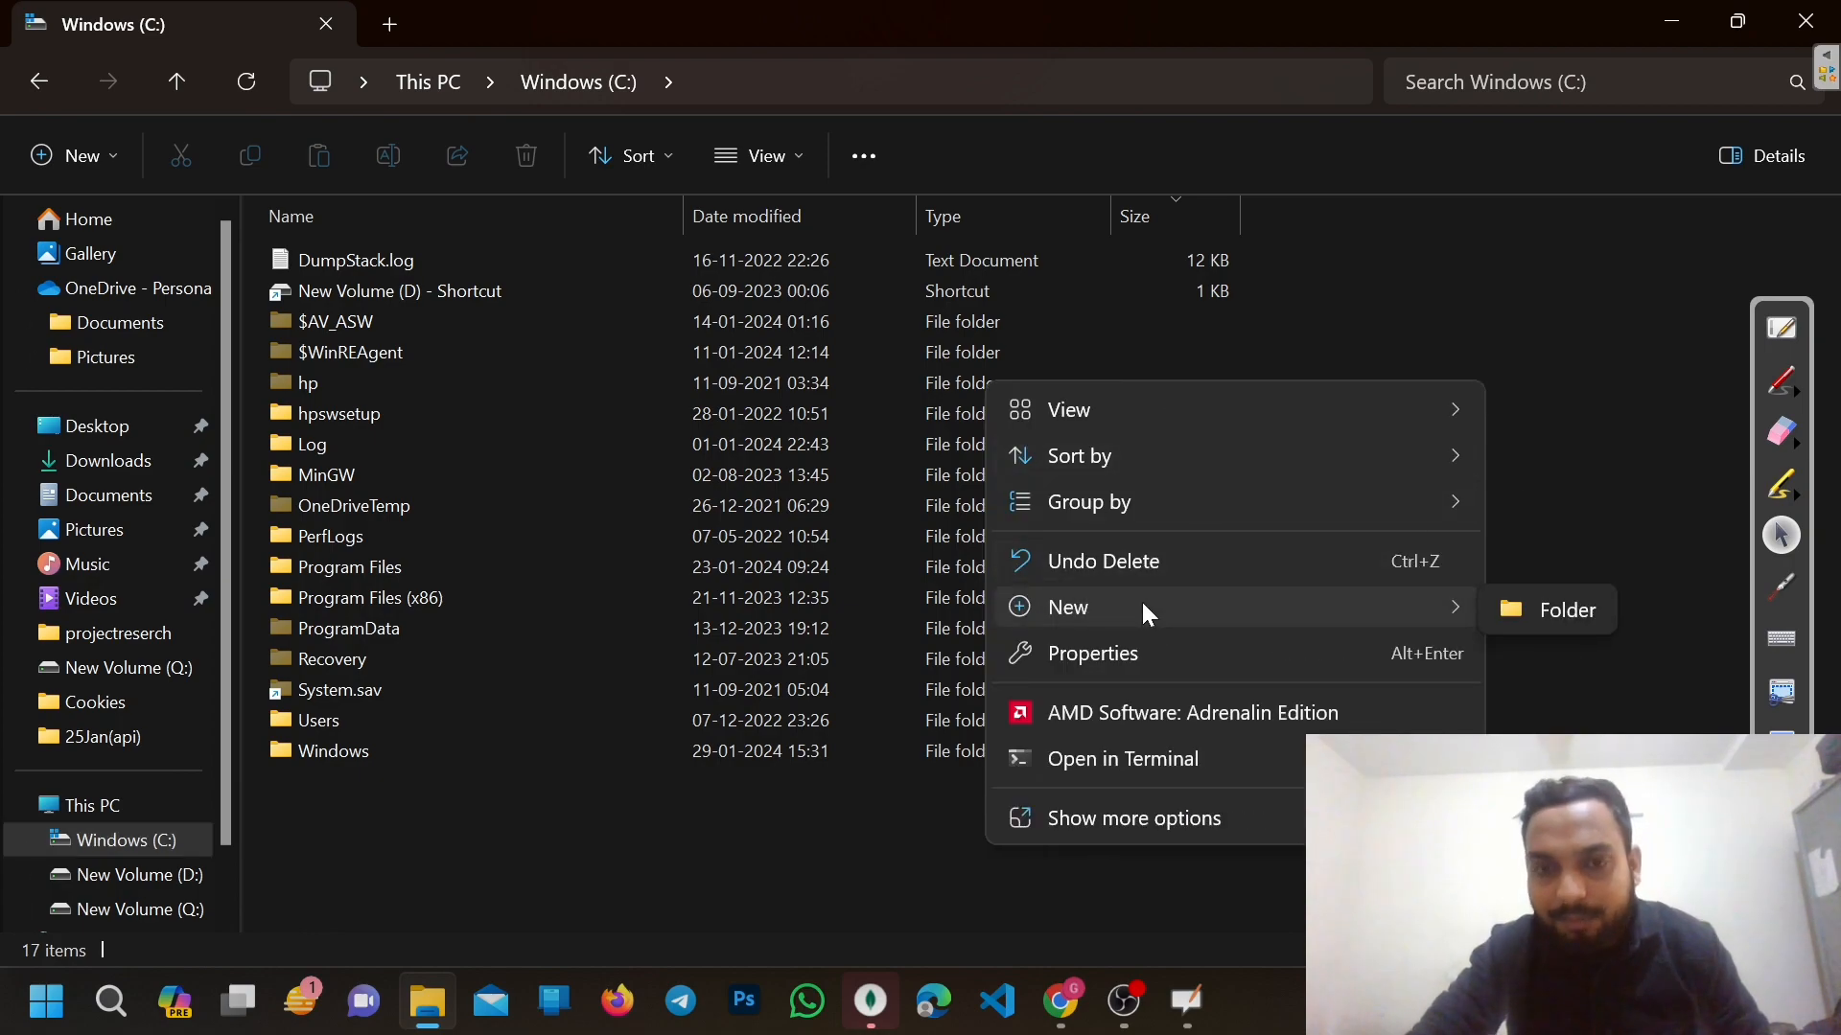
{"action": "left_click", "coordinate": [1556, 605]}
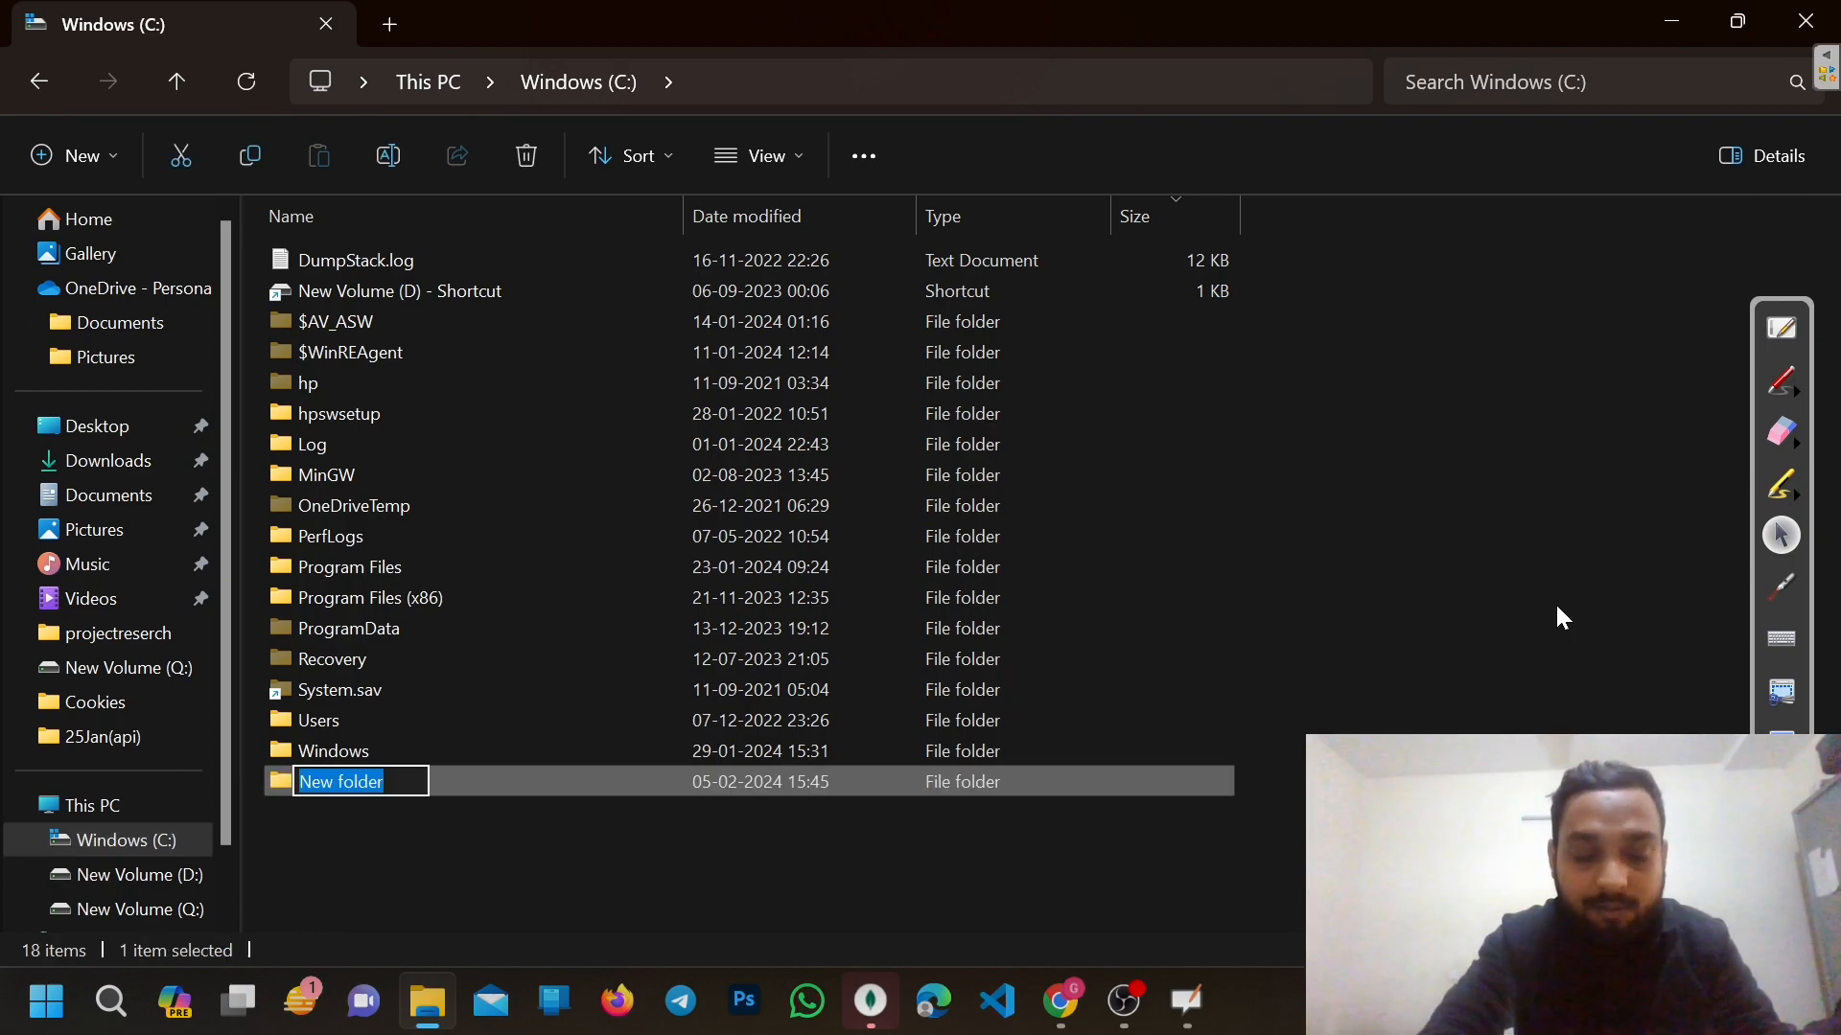
{"action": "type", "text": "data"}
{"action": "key", "text": "Return"}
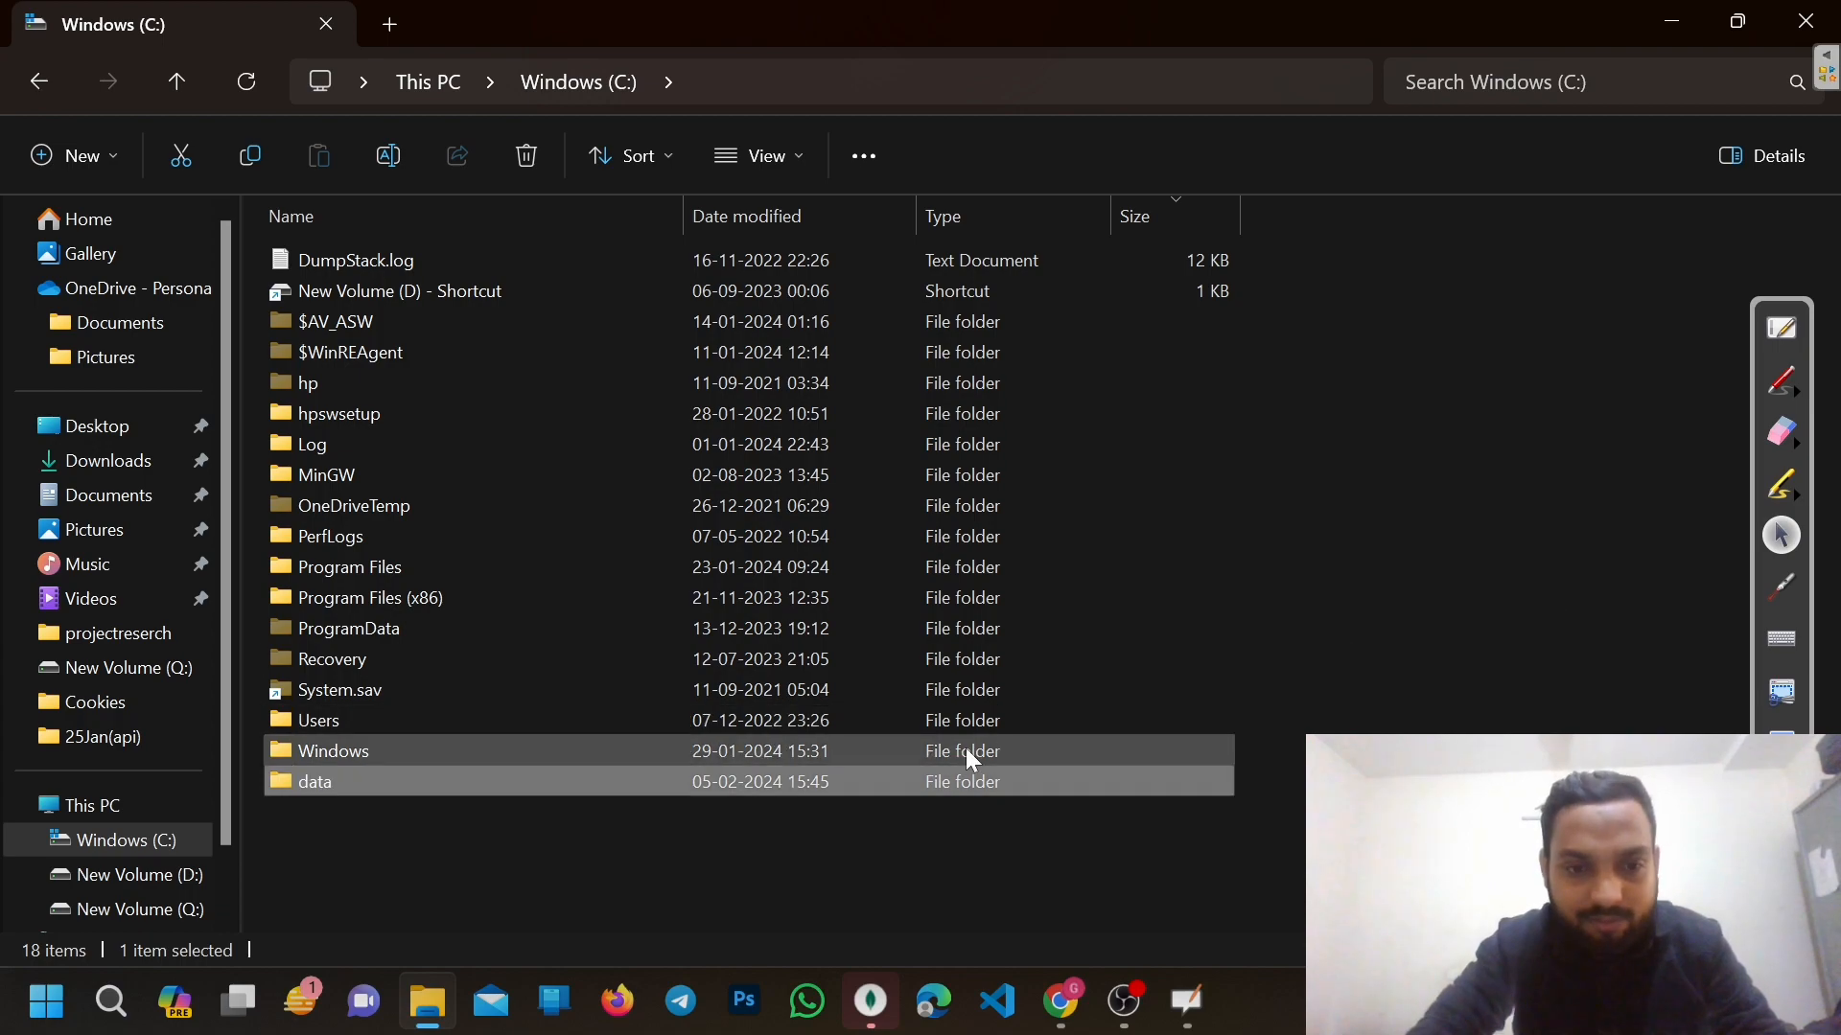
Create a folder named db inside the data folder and return to the C: drive
{"action": "double_click", "coordinate": [912, 771]}
{"action": "right_click", "coordinate": [608, 551]}
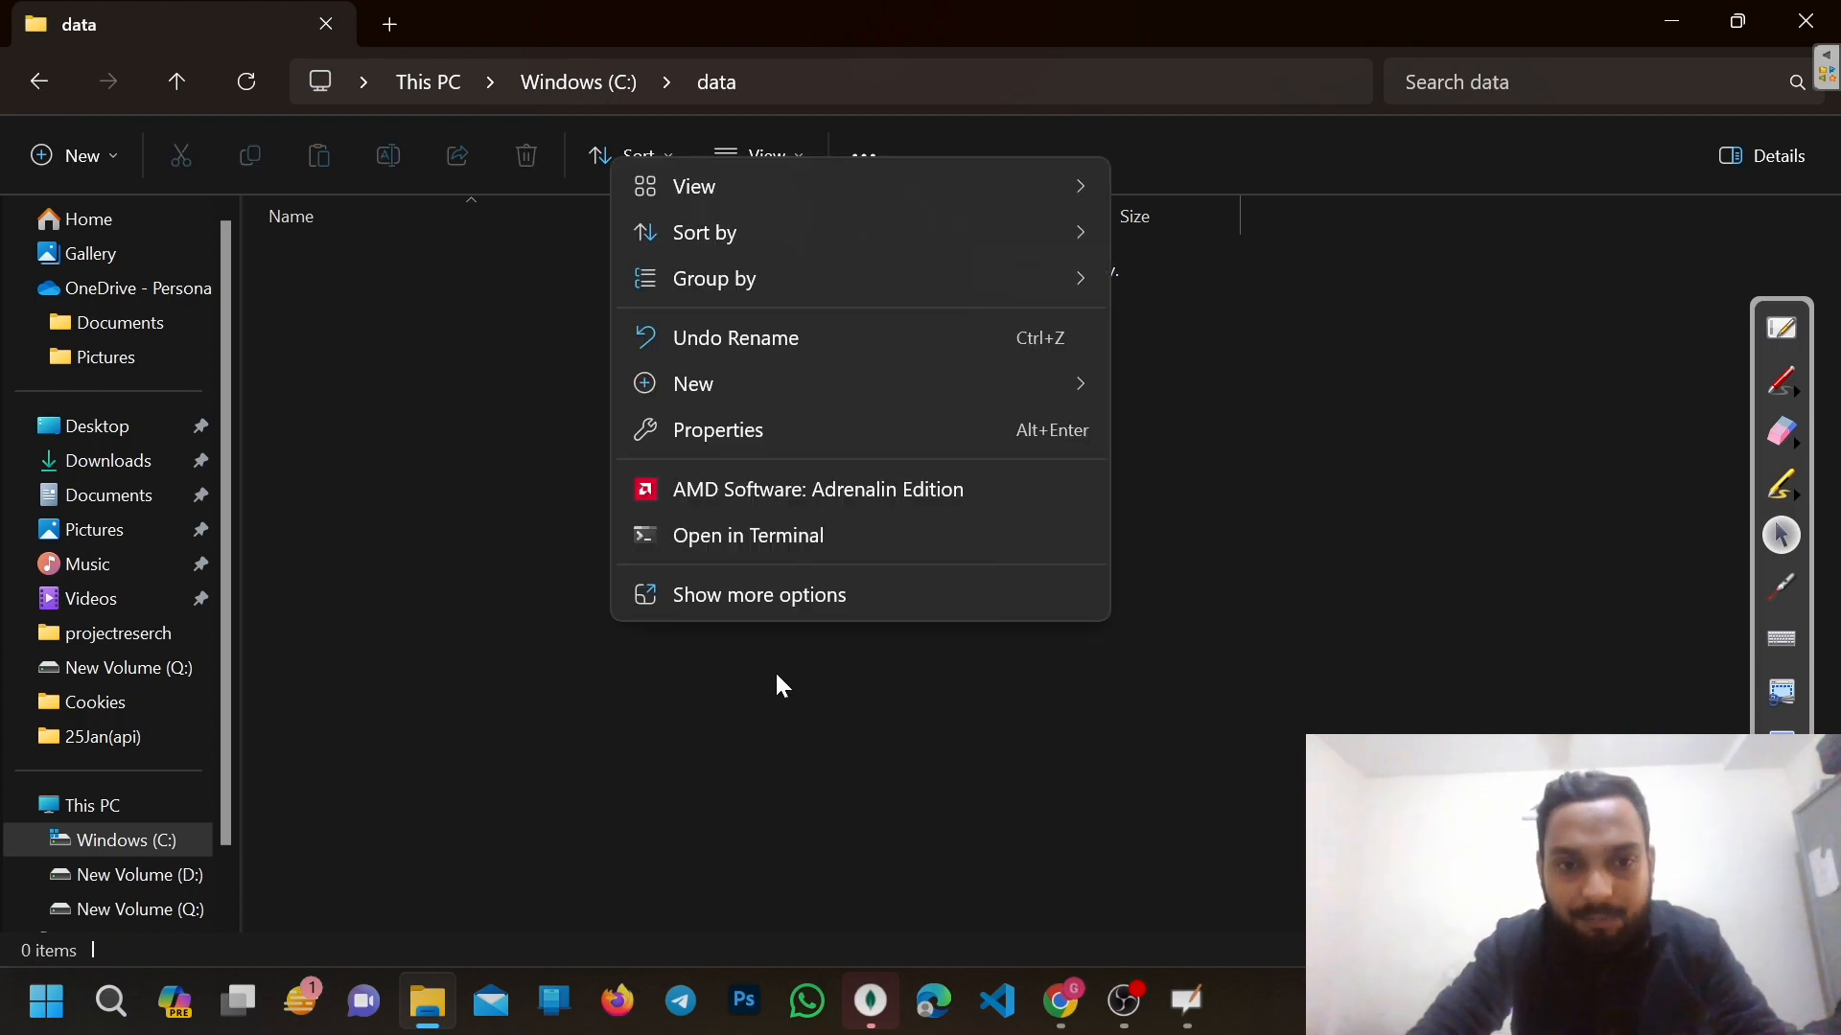
{"action": "mouse_move", "coordinate": [665, 383]}
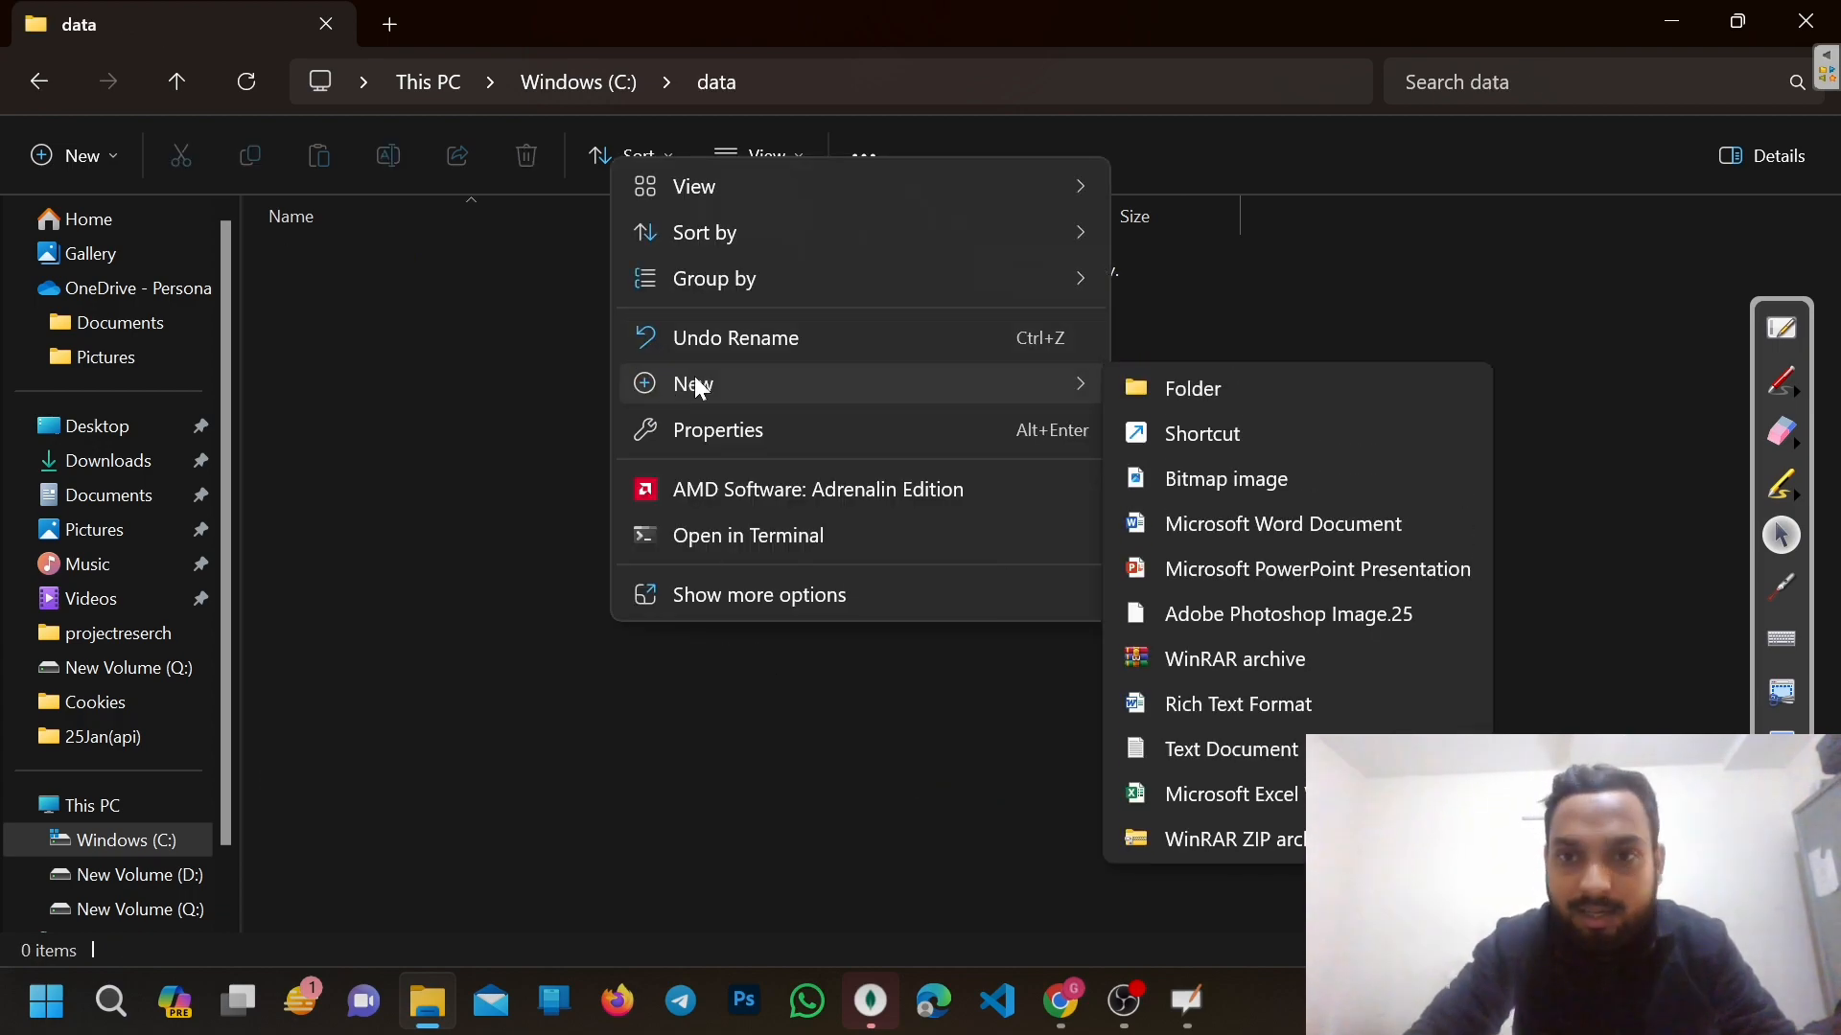
{"action": "left_click", "coordinate": [1168, 393]}
{"action": "type", "text": "db"}
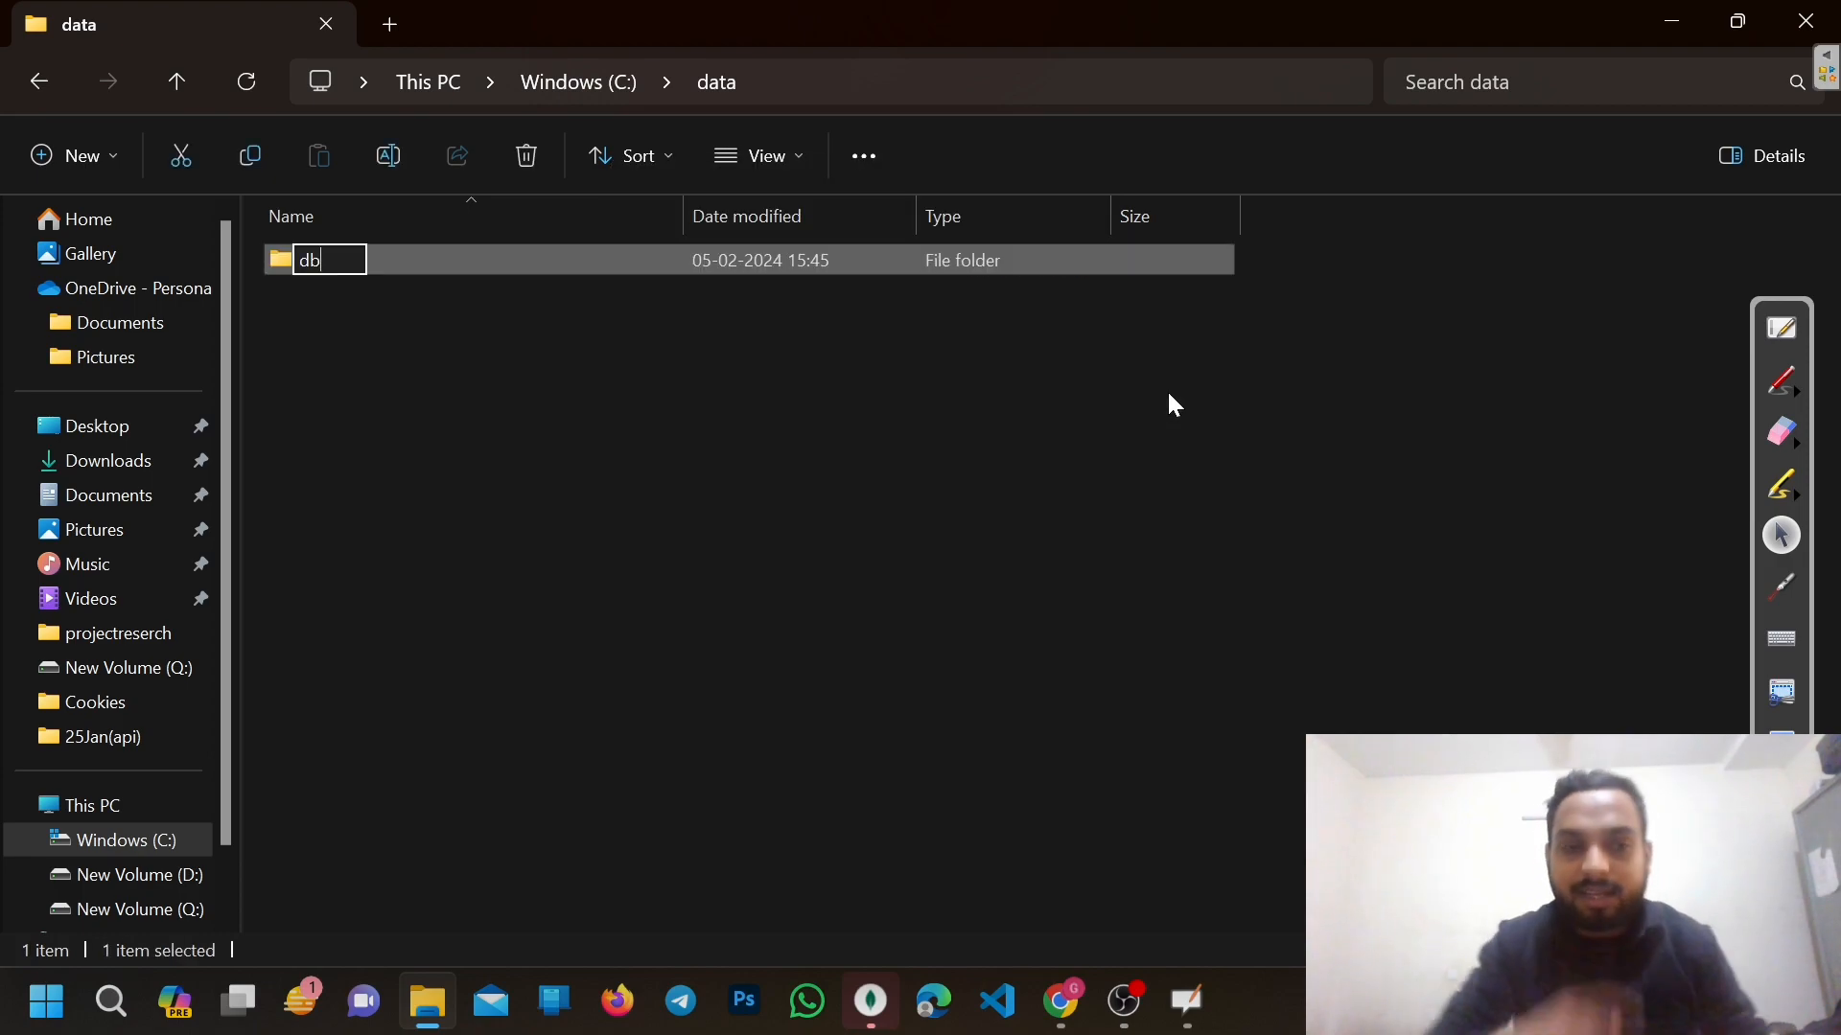
{"action": "key", "text": "Return"}
{"action": "left_click", "coordinate": [46, 81]}
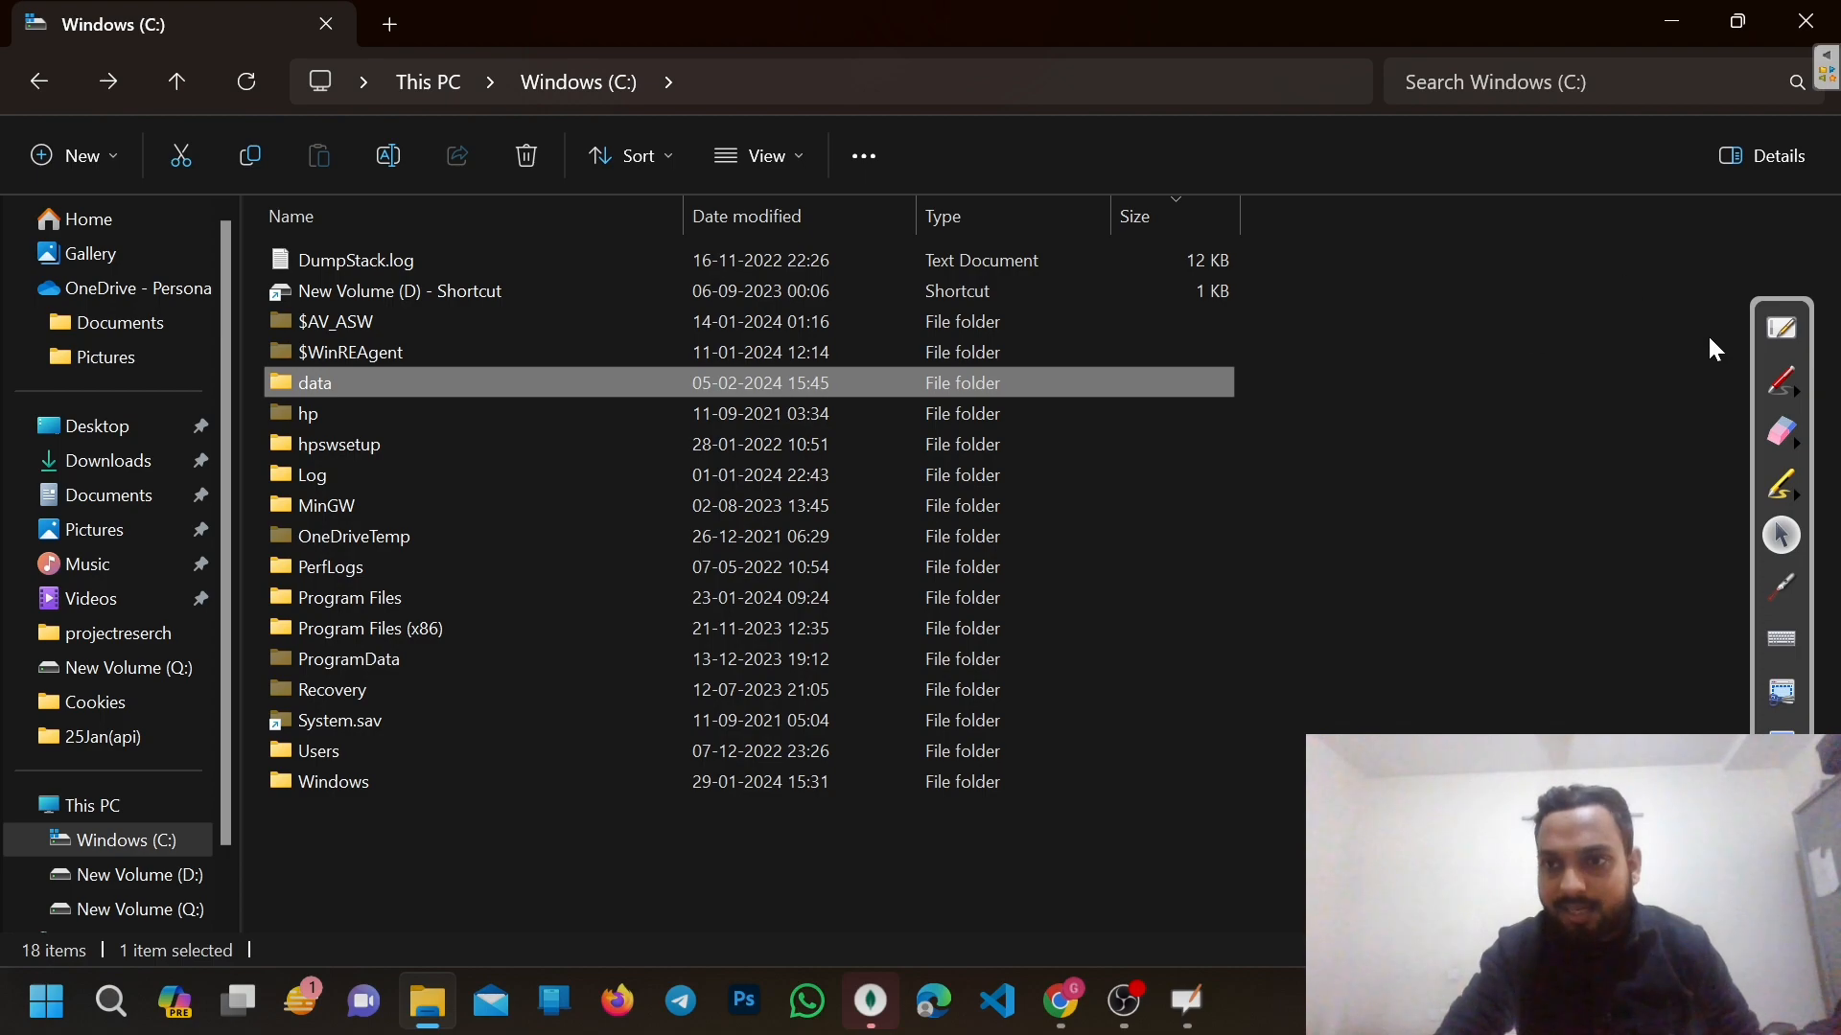
Draw a red check mark by the mkdir c:\data\db line on the OpenBoard slide, and close File Explorer
{"action": "left_click", "coordinate": [1781, 331]}
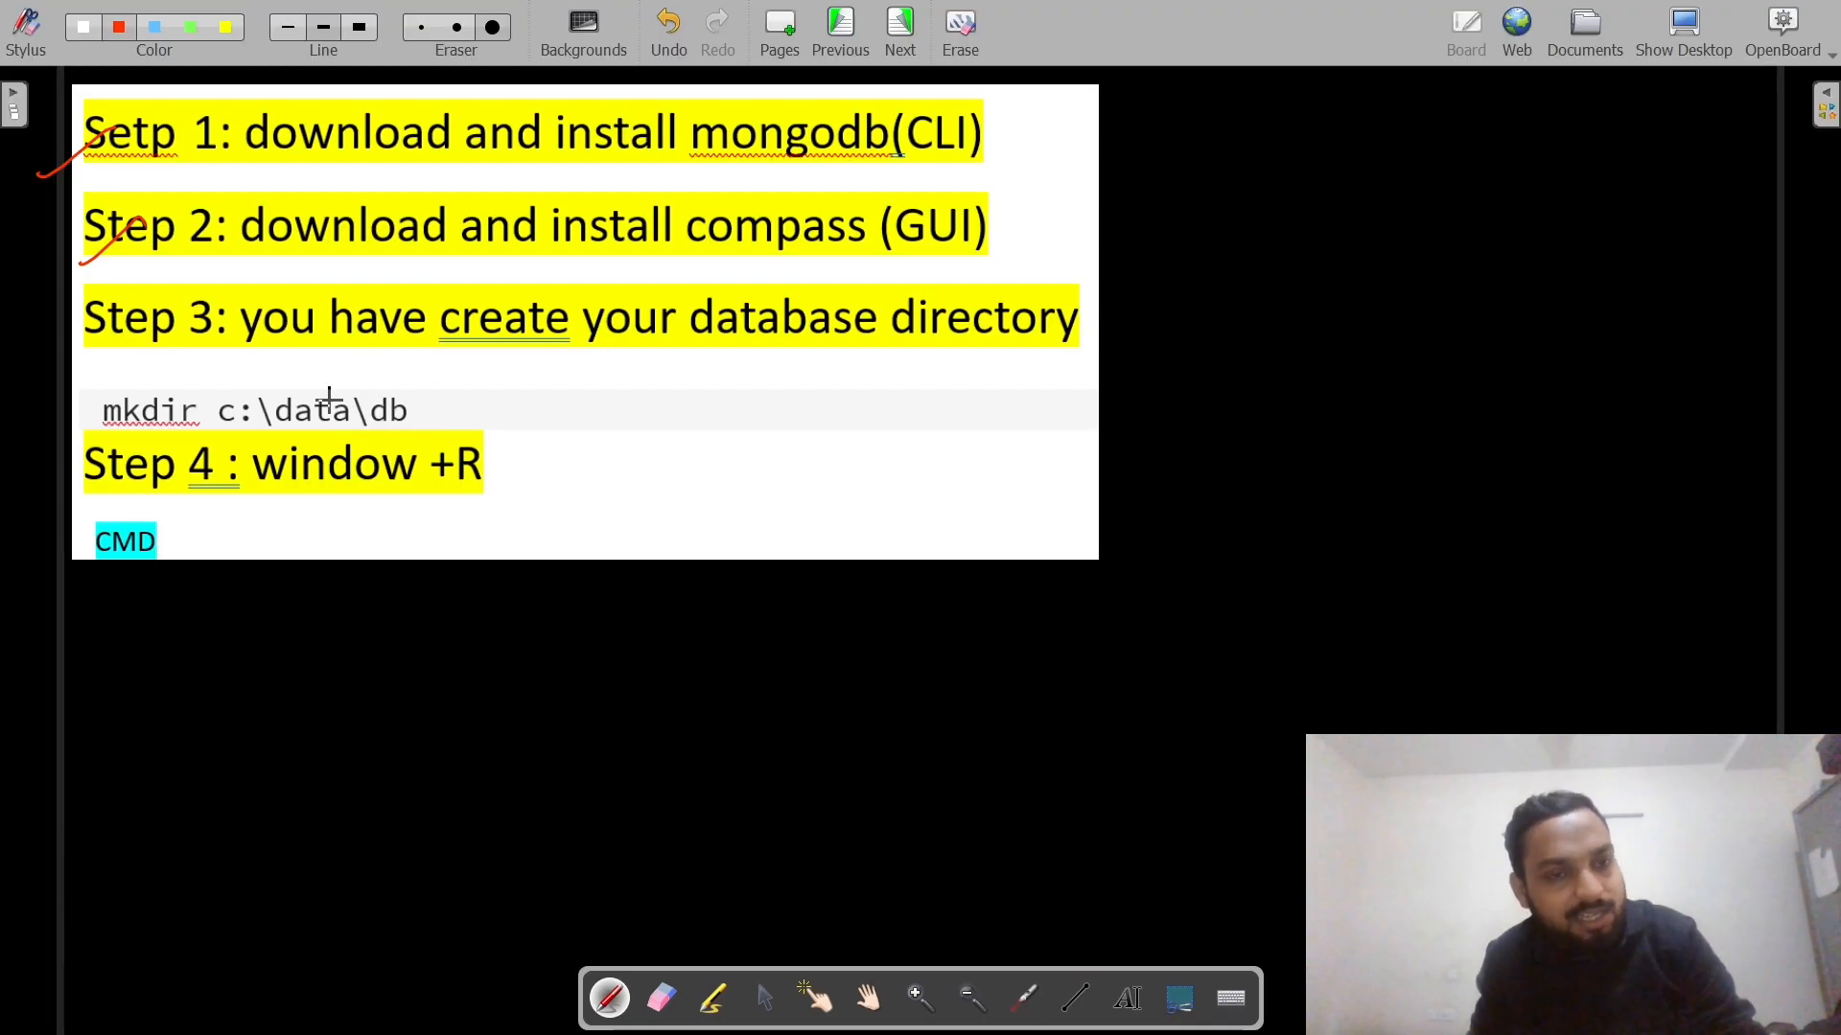
{"action": "left_click_drag", "start_coordinate": [409, 392], "coordinate": [457, 382]}
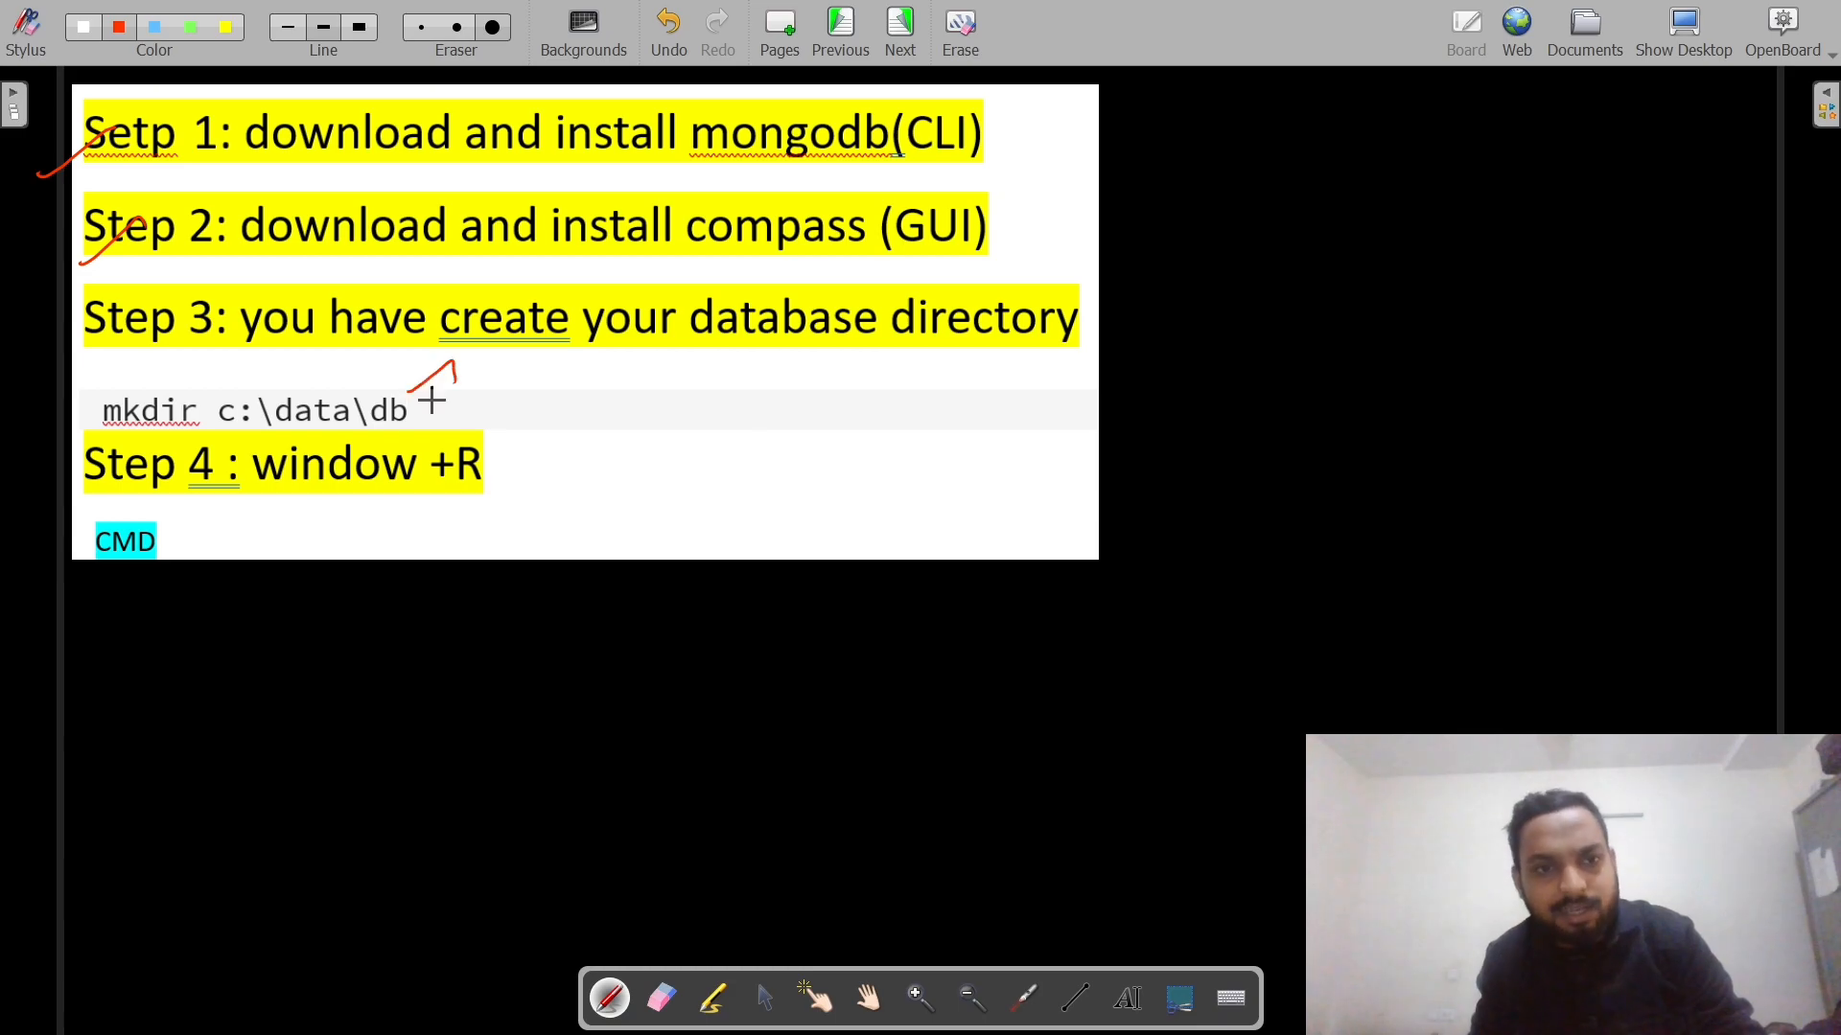
{"action": "left_click", "coordinate": [1686, 25]}
{"action": "left_click", "coordinate": [1799, 17]}
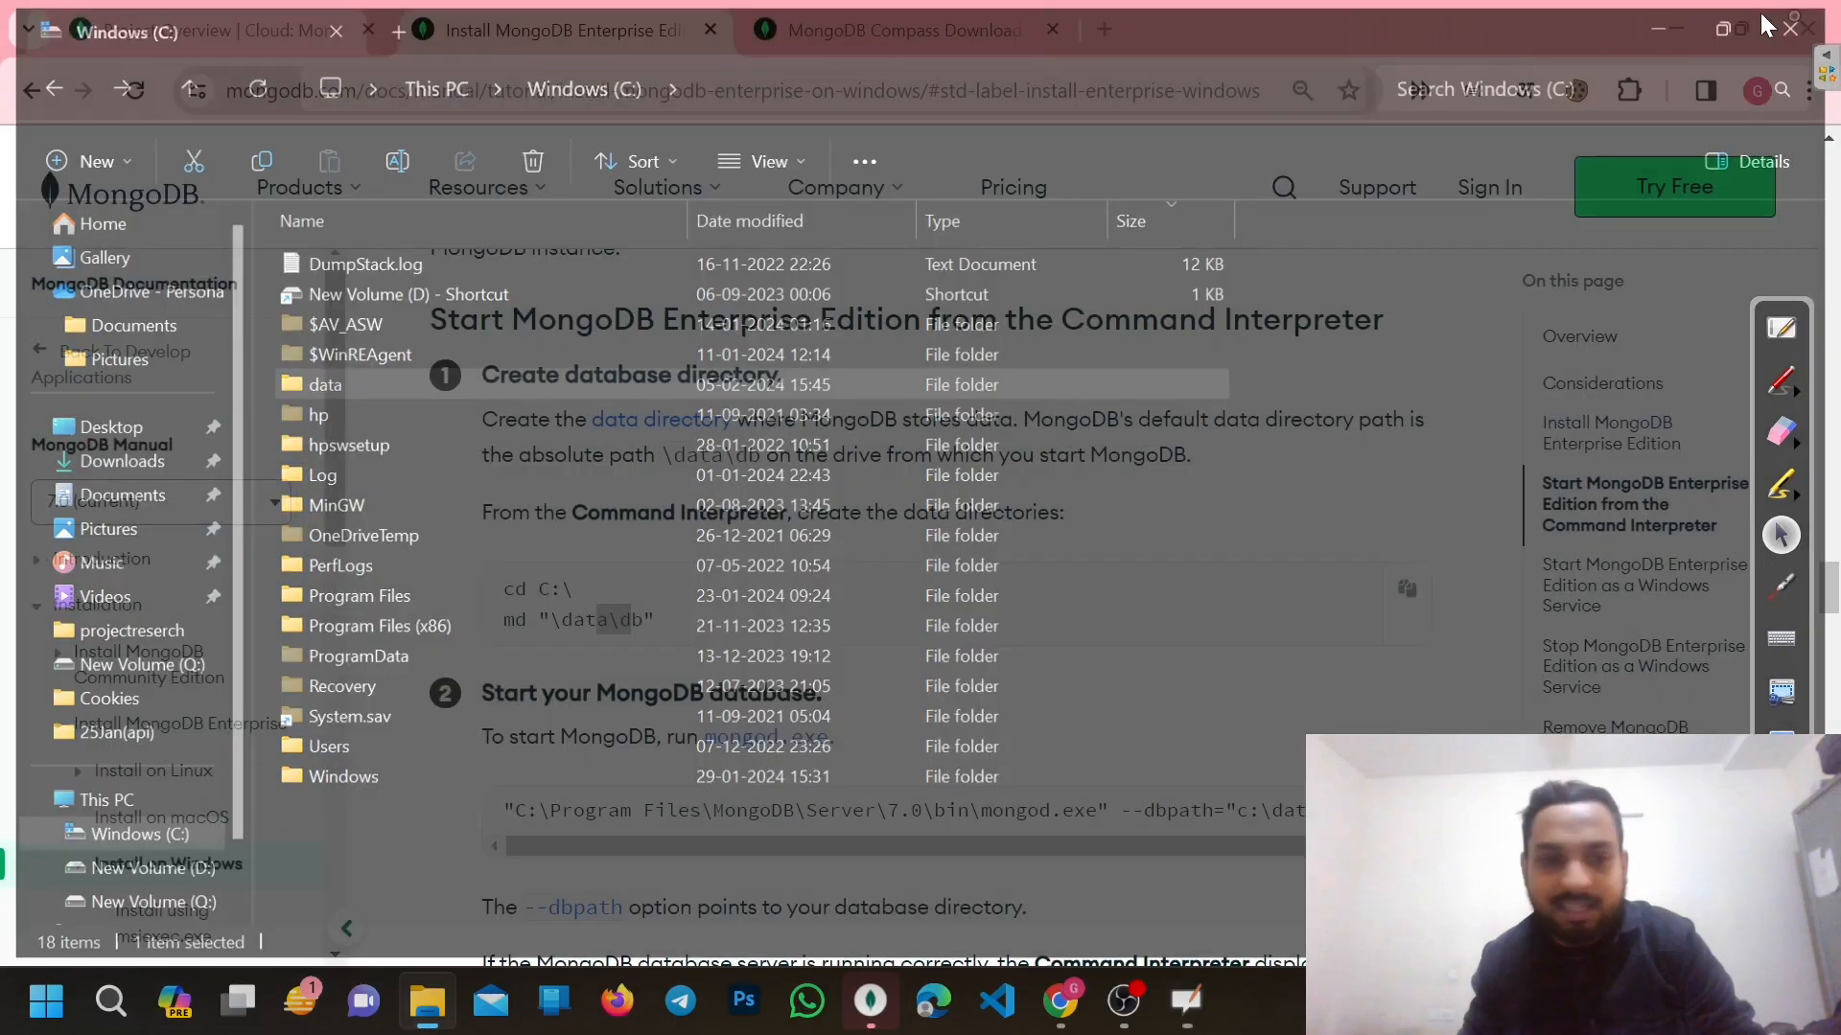
Open a Command Prompt by running cmd from the Run dialog, and maximize its window
{"action": "left_click", "coordinate": [111, 999]}
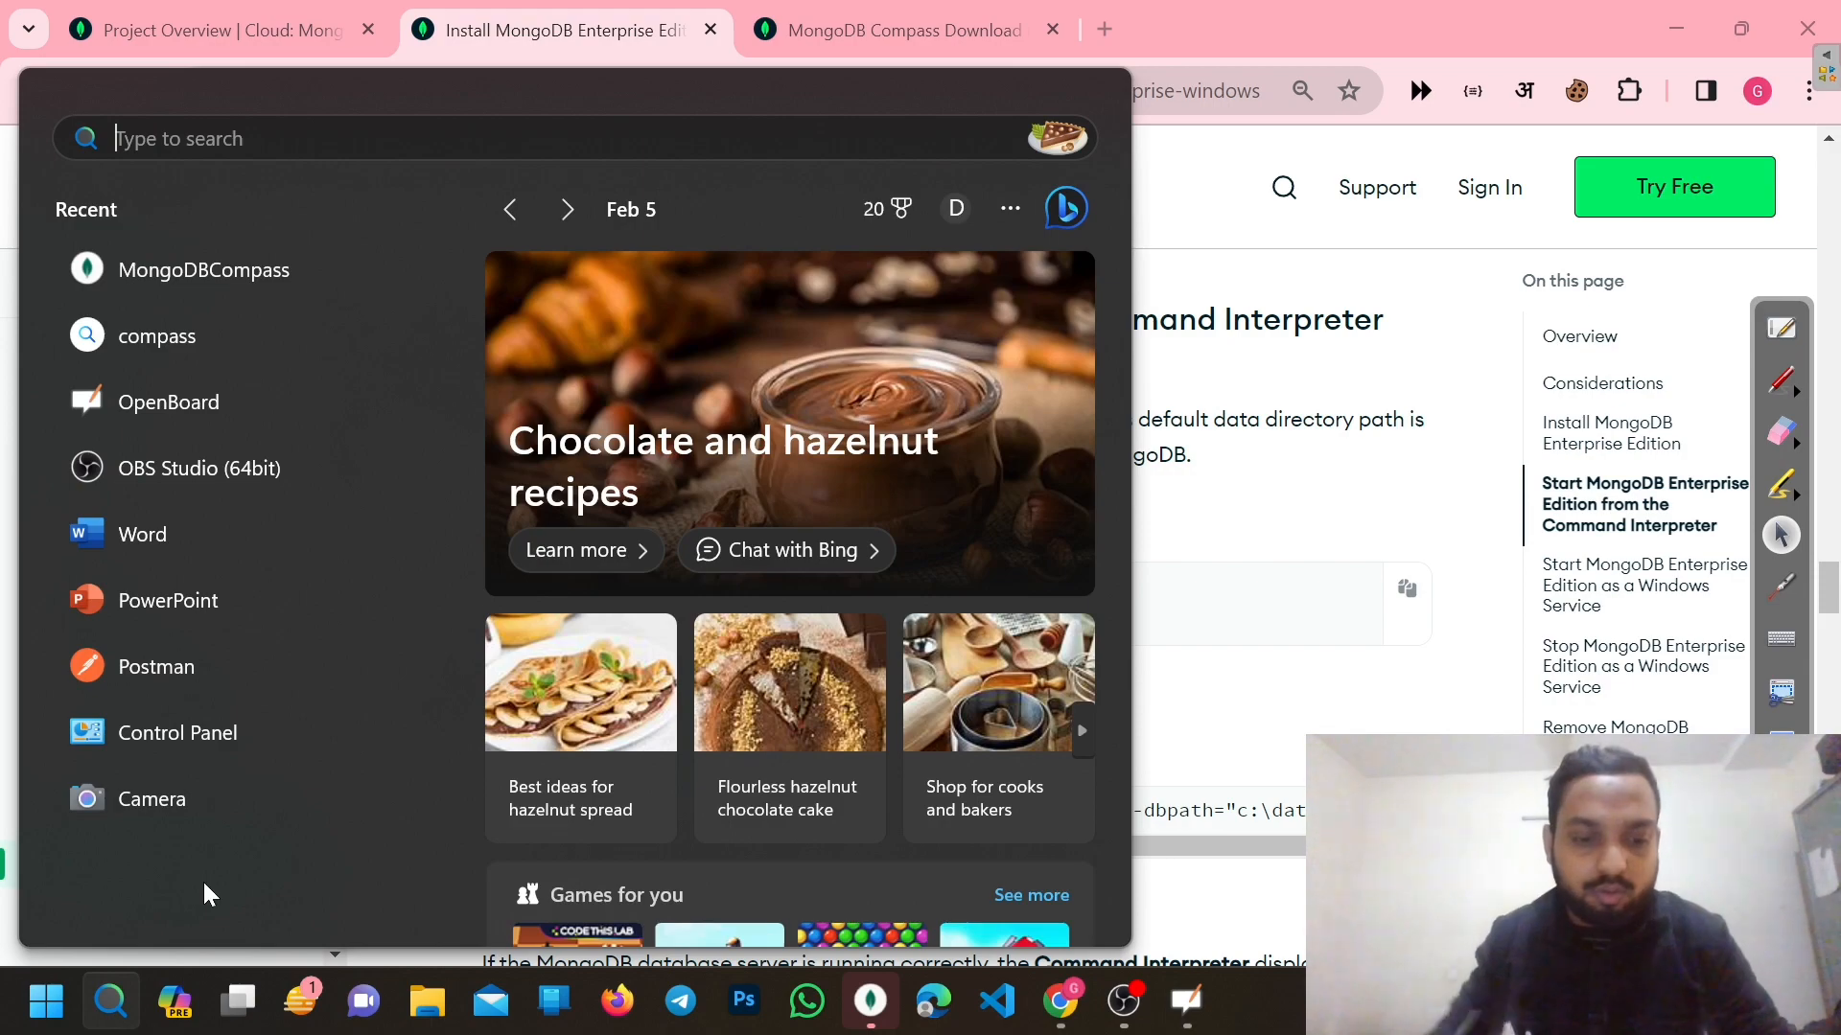
{"action": "key", "text": "super+r"}
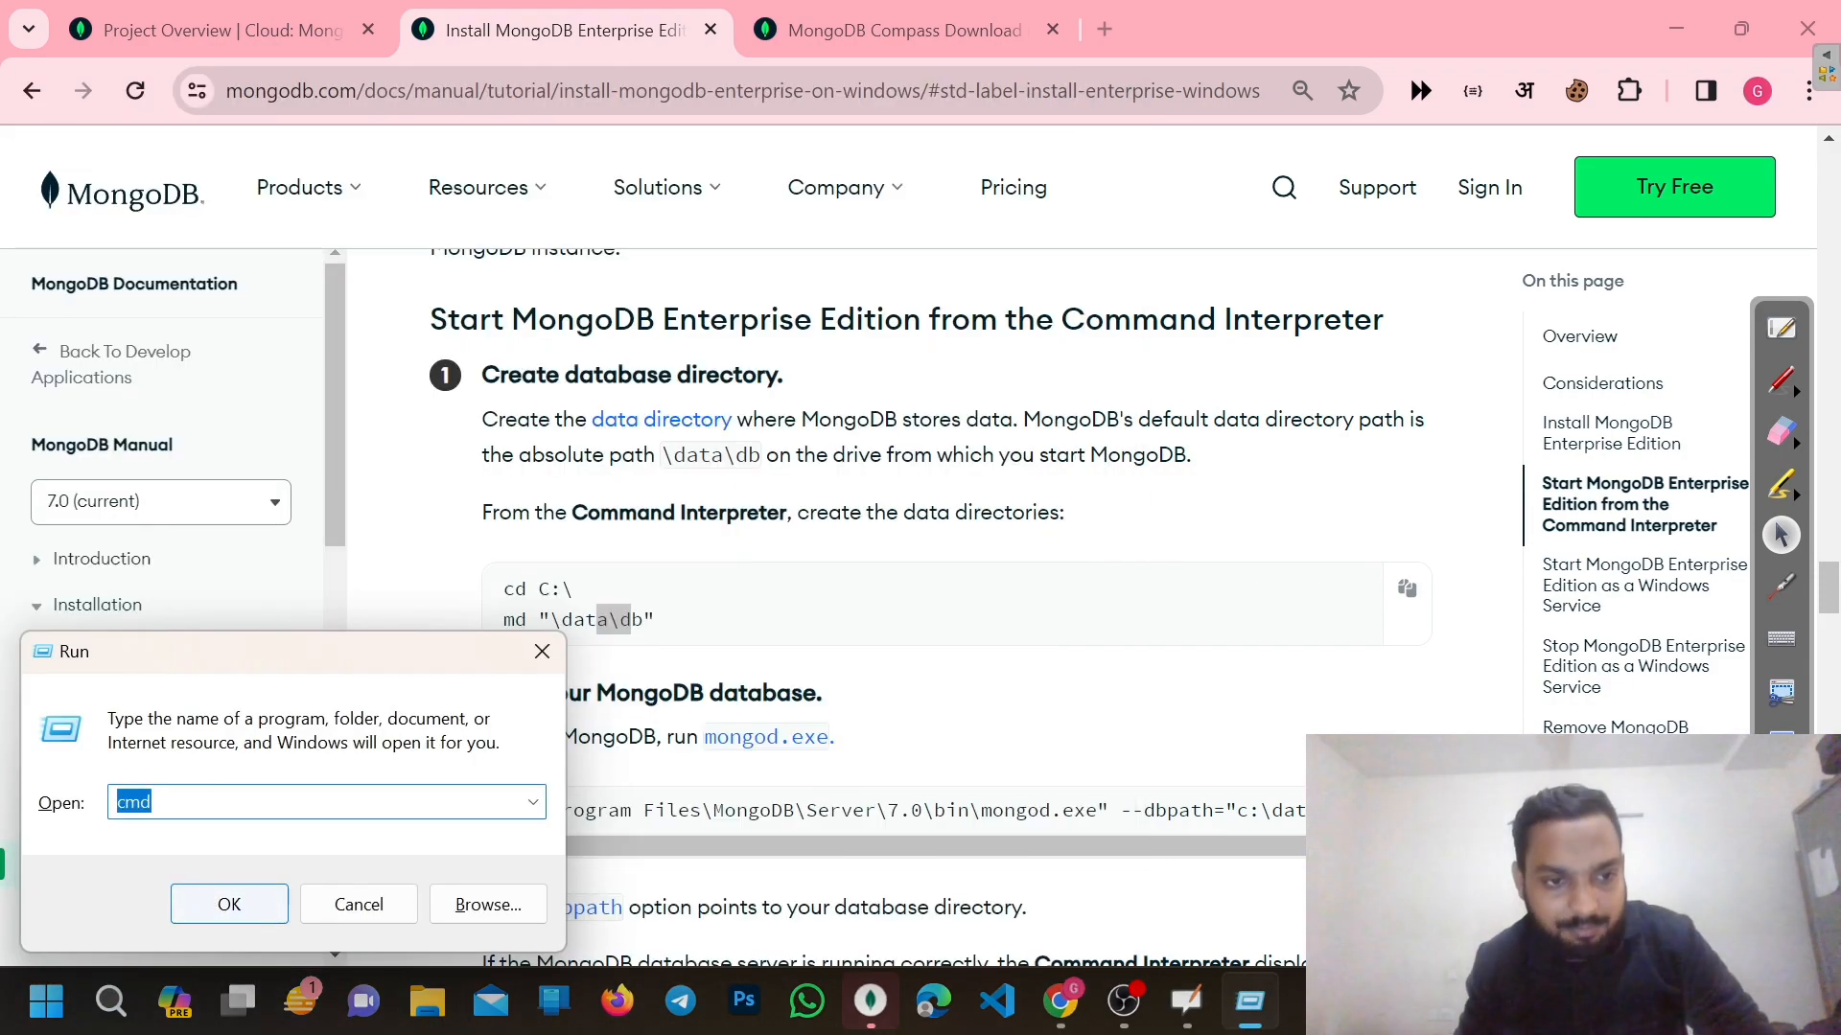
{"action": "left_click", "coordinate": [235, 902]}
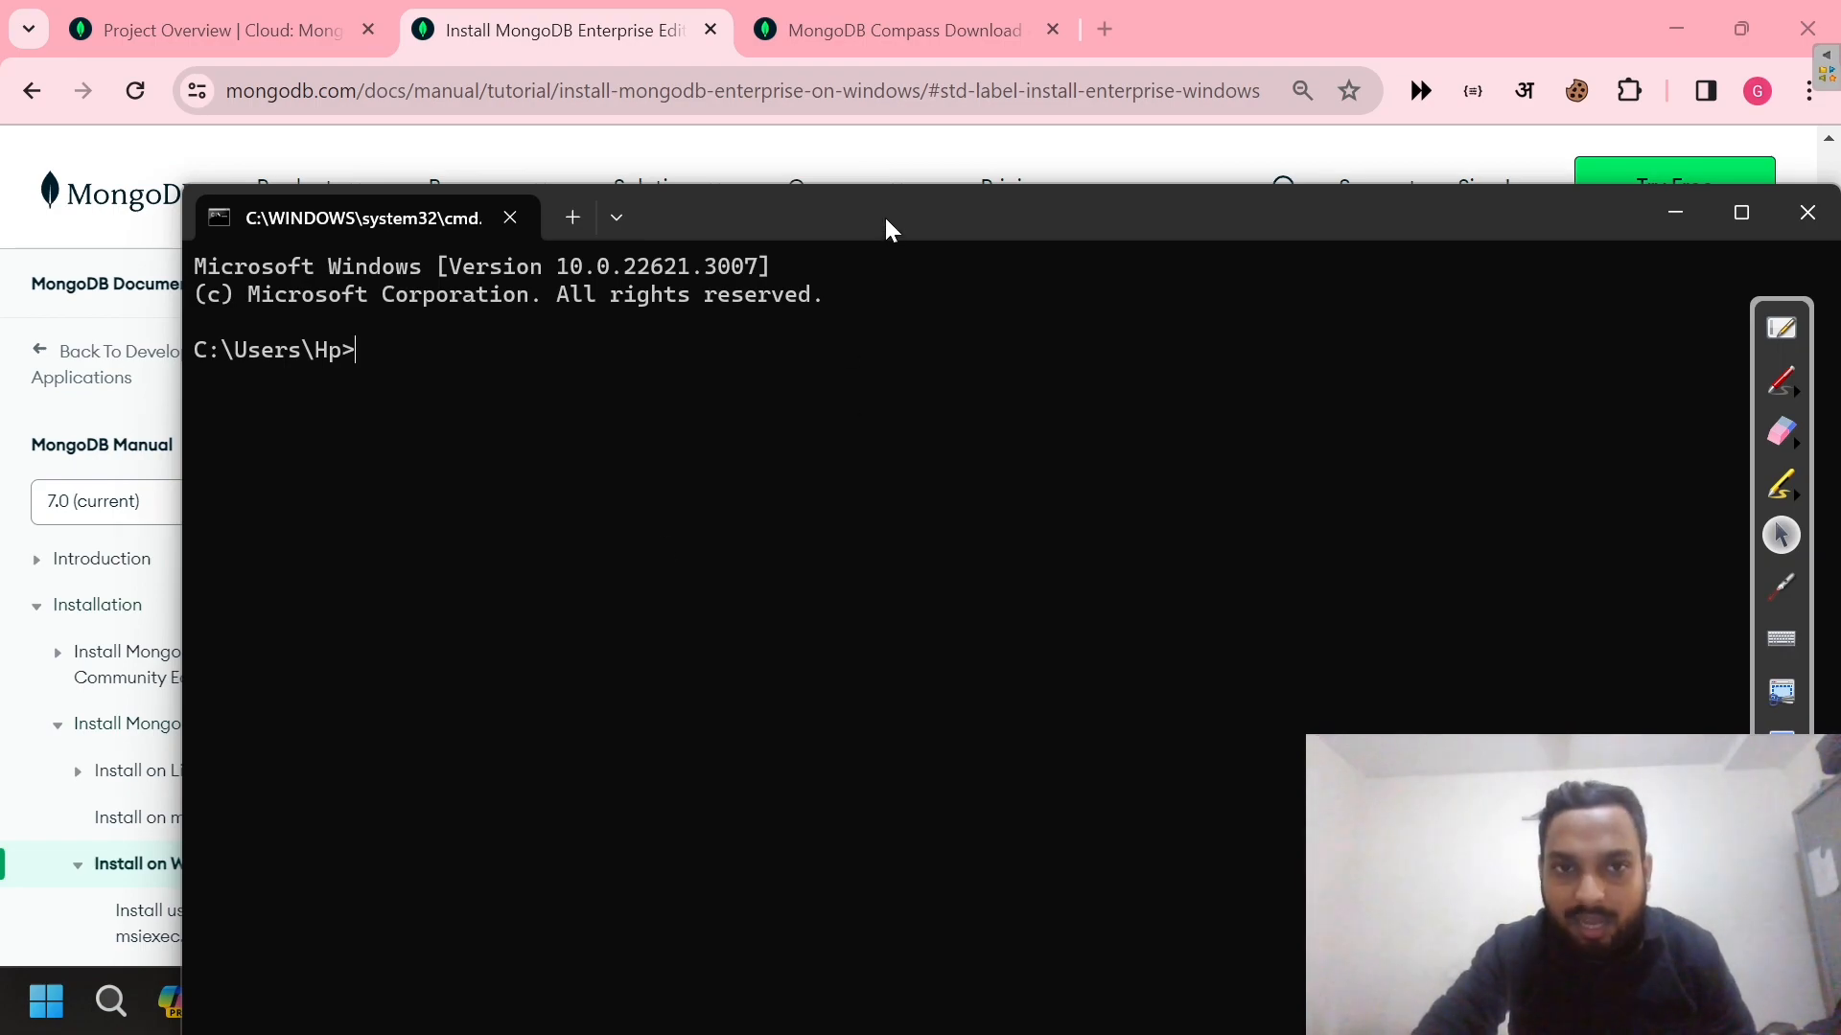
{"action": "left_click_drag", "start_coordinate": [884, 222], "coordinate": [697, 90]}
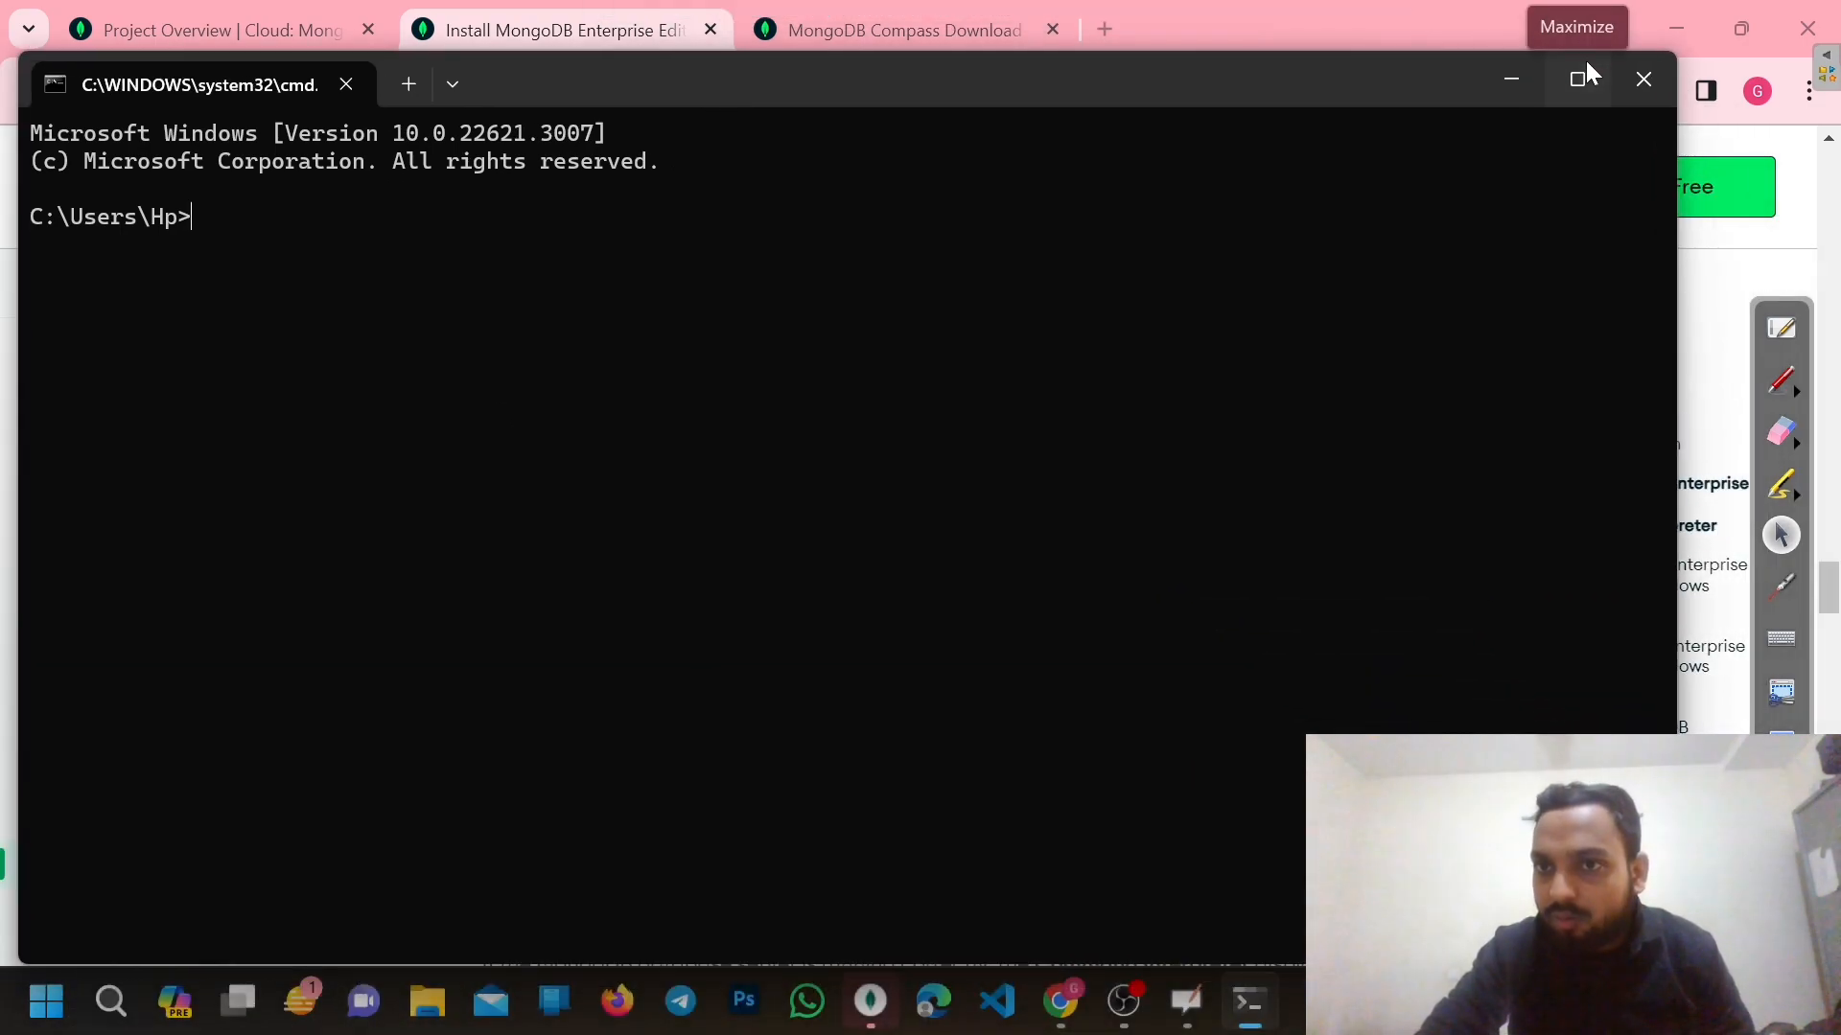
{"action": "left_click", "coordinate": [1583, 67]}
Switch to the MongoDB documentation in Chrome and highlight the mongod.exe launch command under "Start your MongoDB database"
{"action": "left_click", "coordinate": [1682, 21]}
{"action": "scroll", "coordinate": [980, 690], "scroll_direction": "down", "scroll_amount": 2}
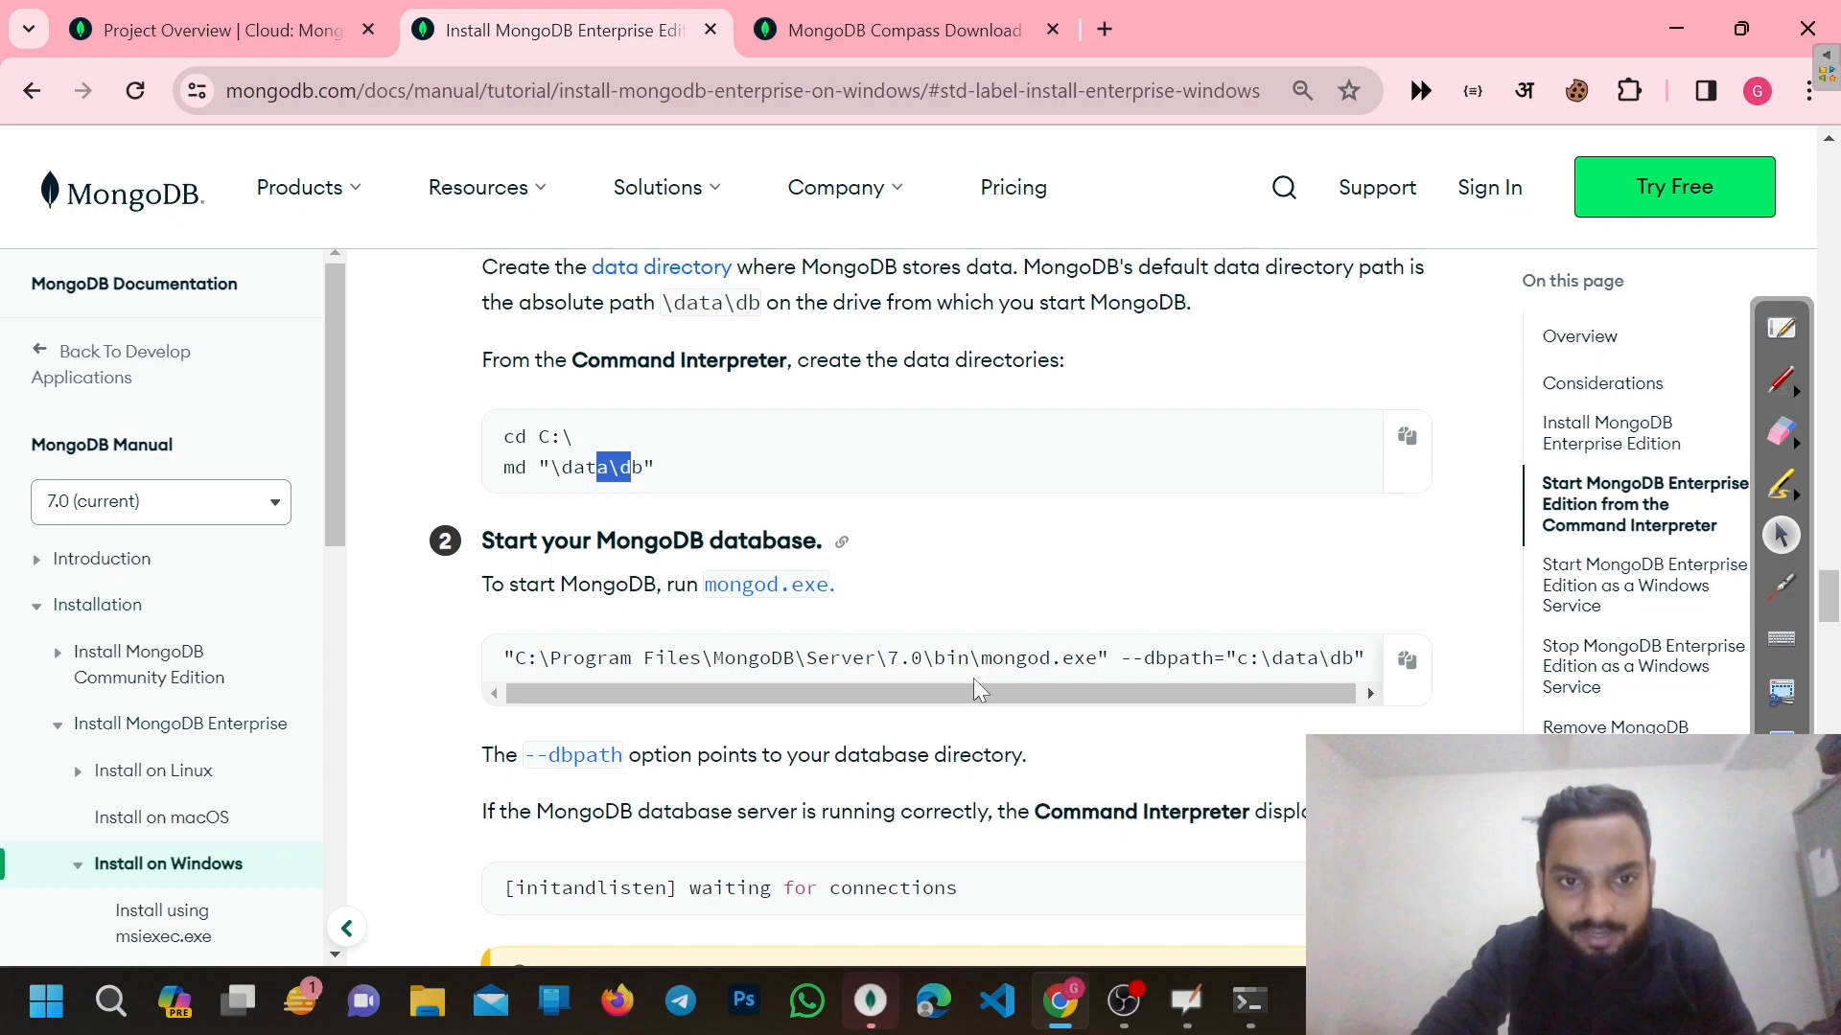
{"action": "left_click_drag", "start_coordinate": [505, 658], "coordinate": [1401, 658]}
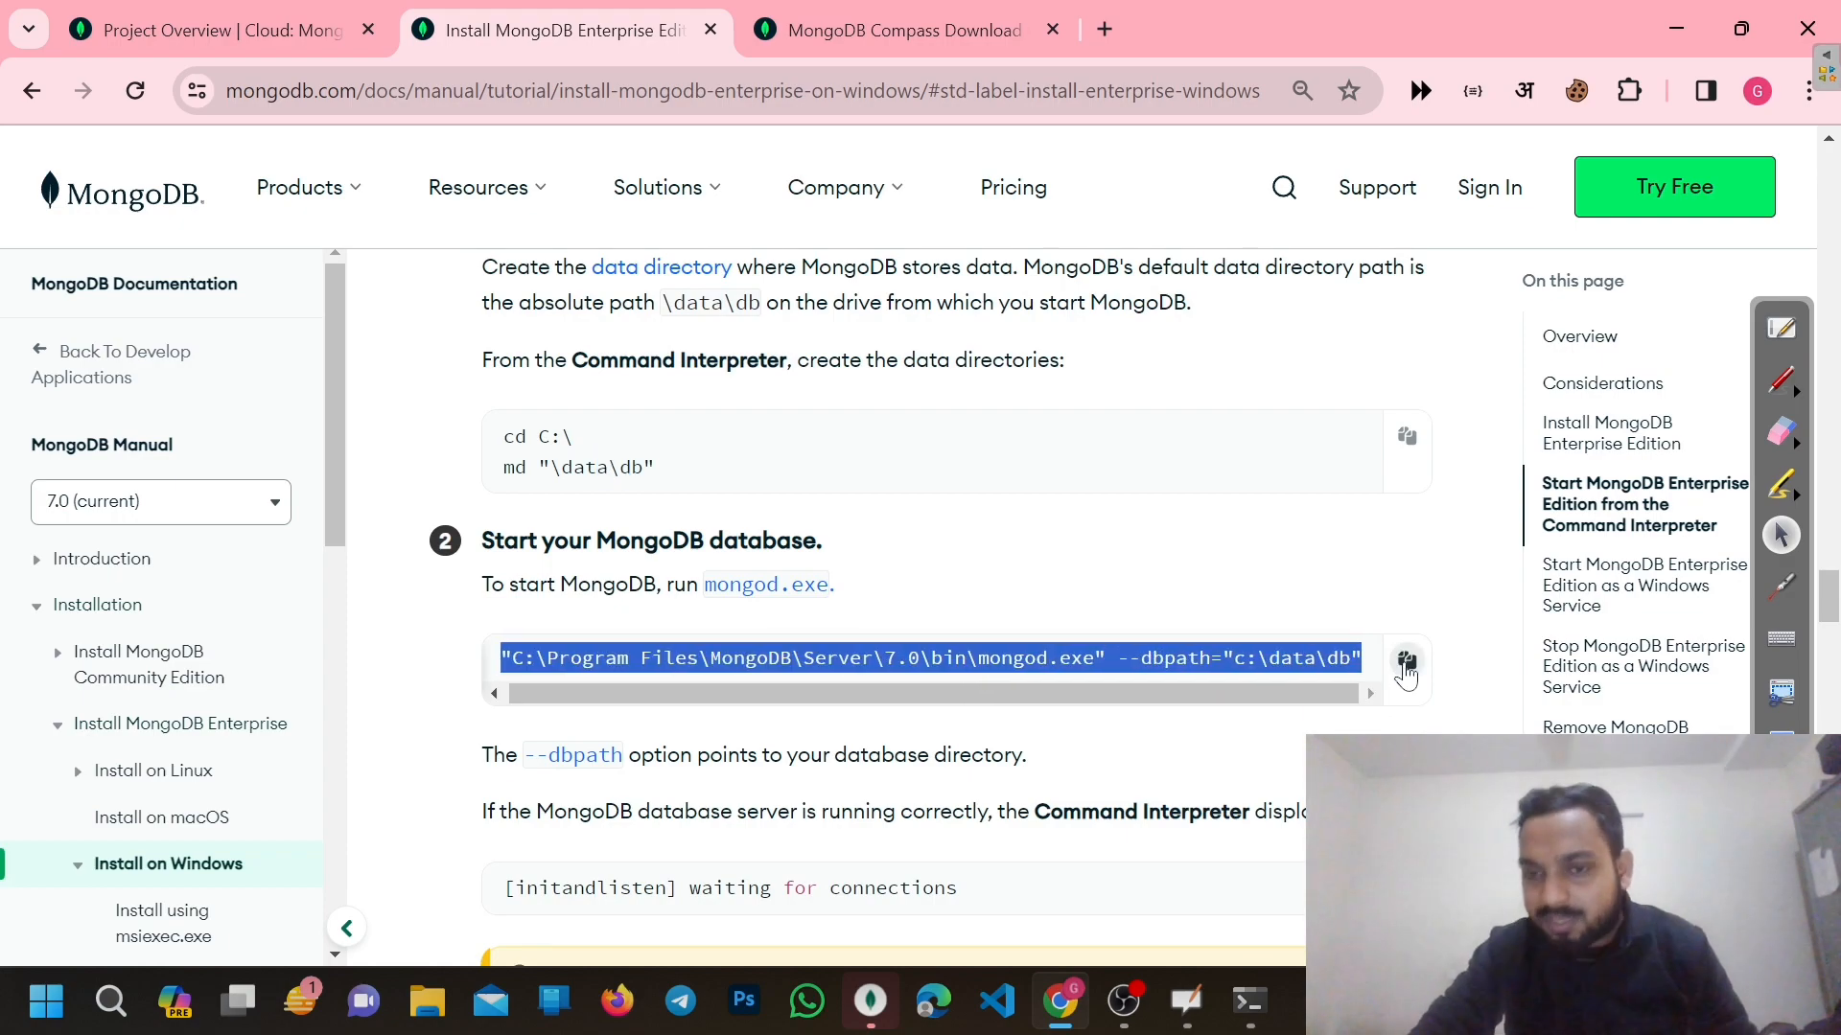
Return to the Command Prompt and move up two directories to C:\ with cd.
{"action": "left_click", "coordinate": [1251, 1005]}
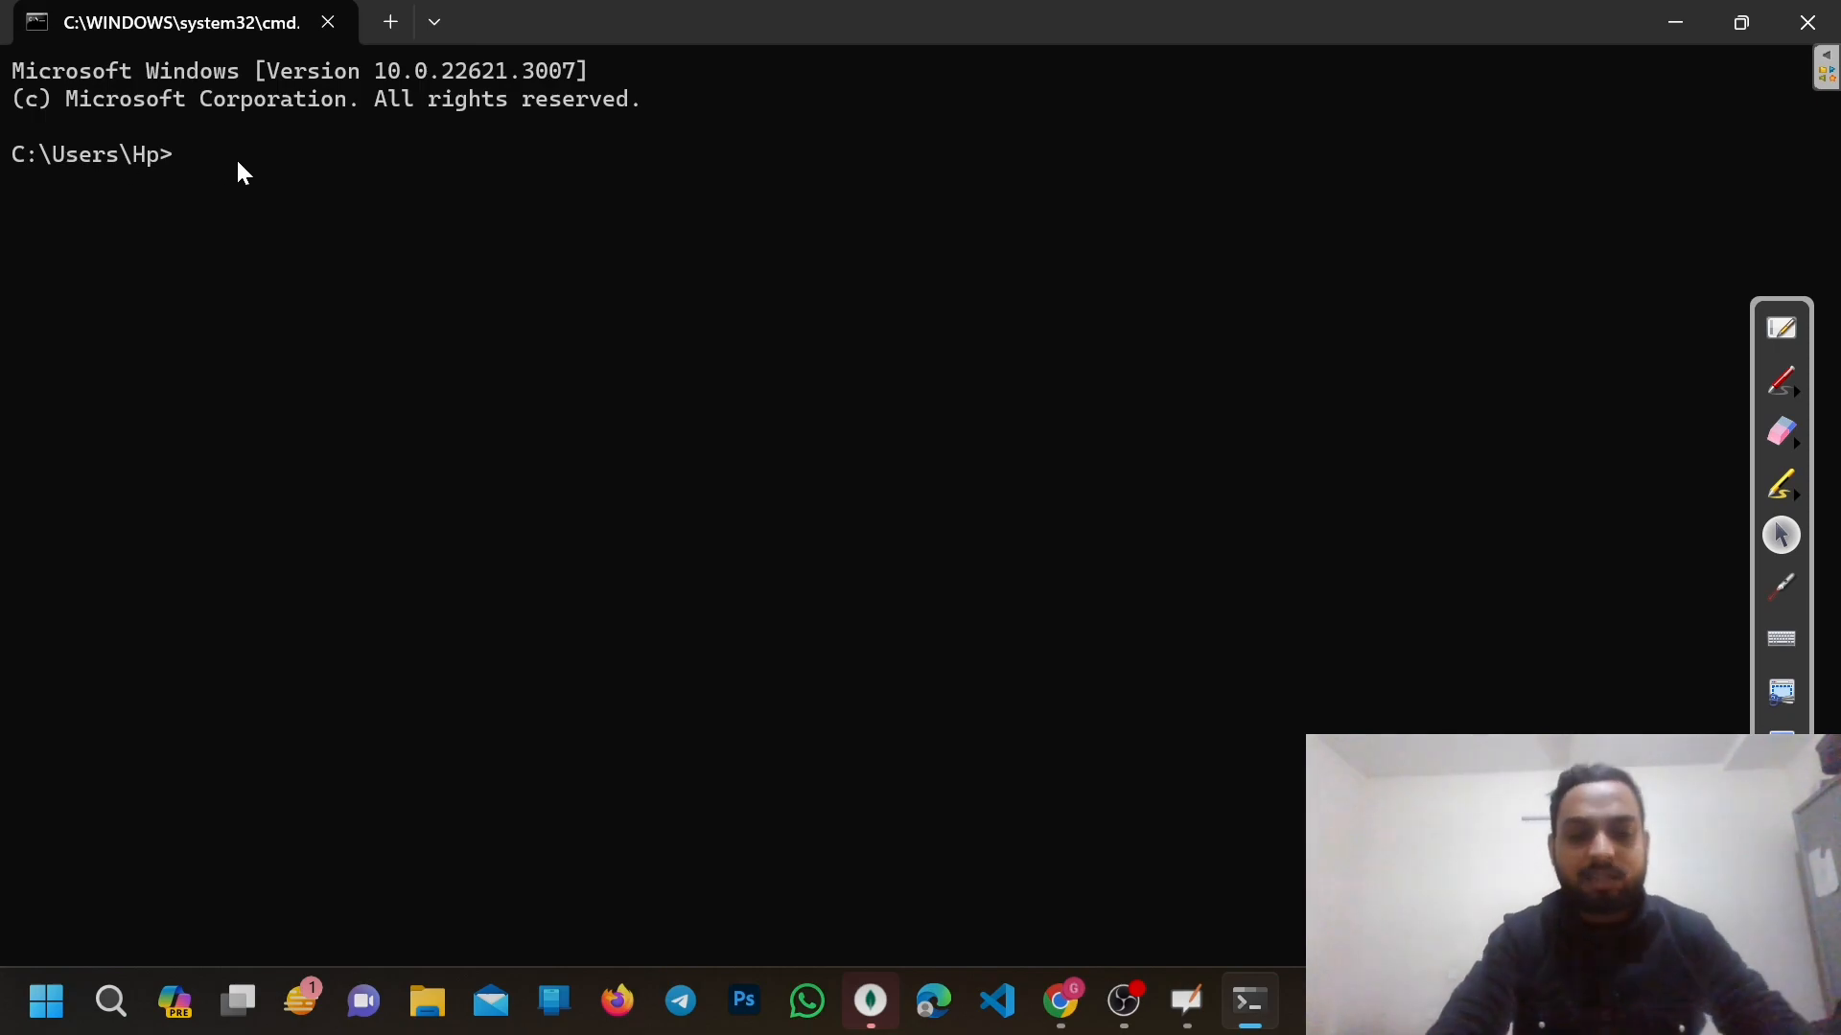
{"action": "type", "text": "cd.."}
{"action": "key", "text": "Return"}
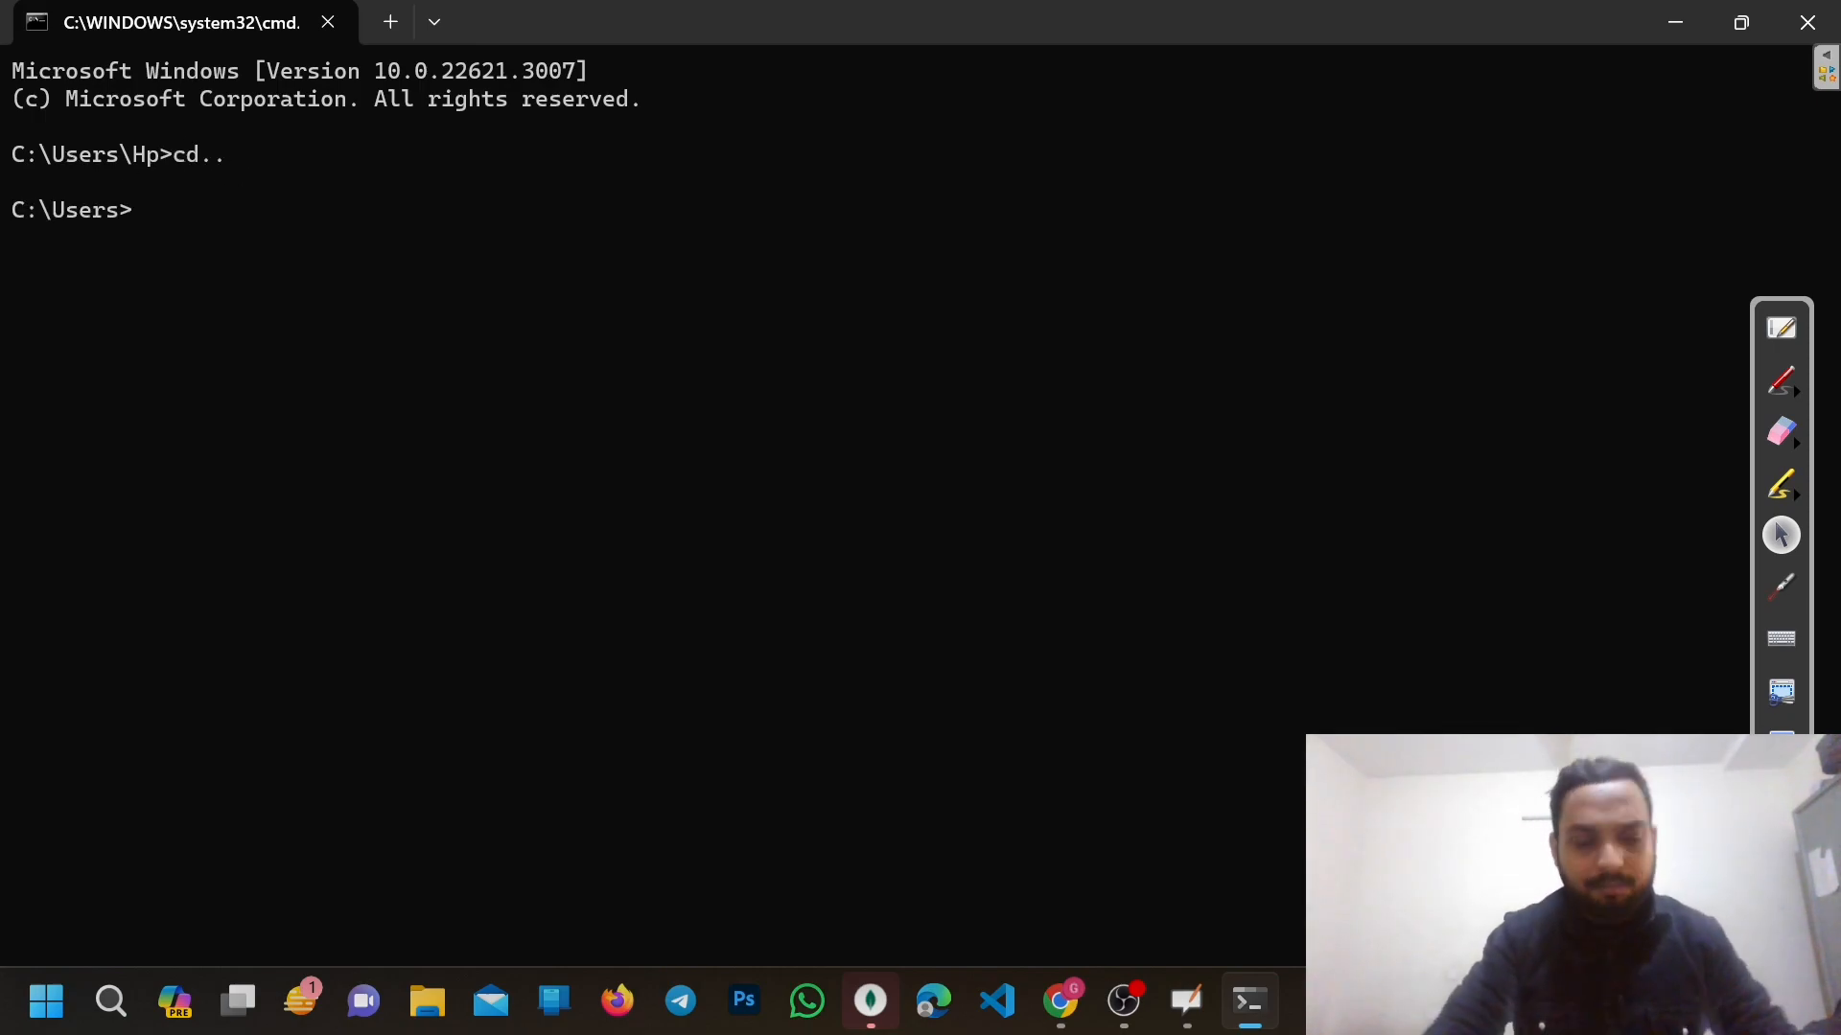
{"action": "type", "text": "cd.."}
{"action": "key", "text": "Return"}
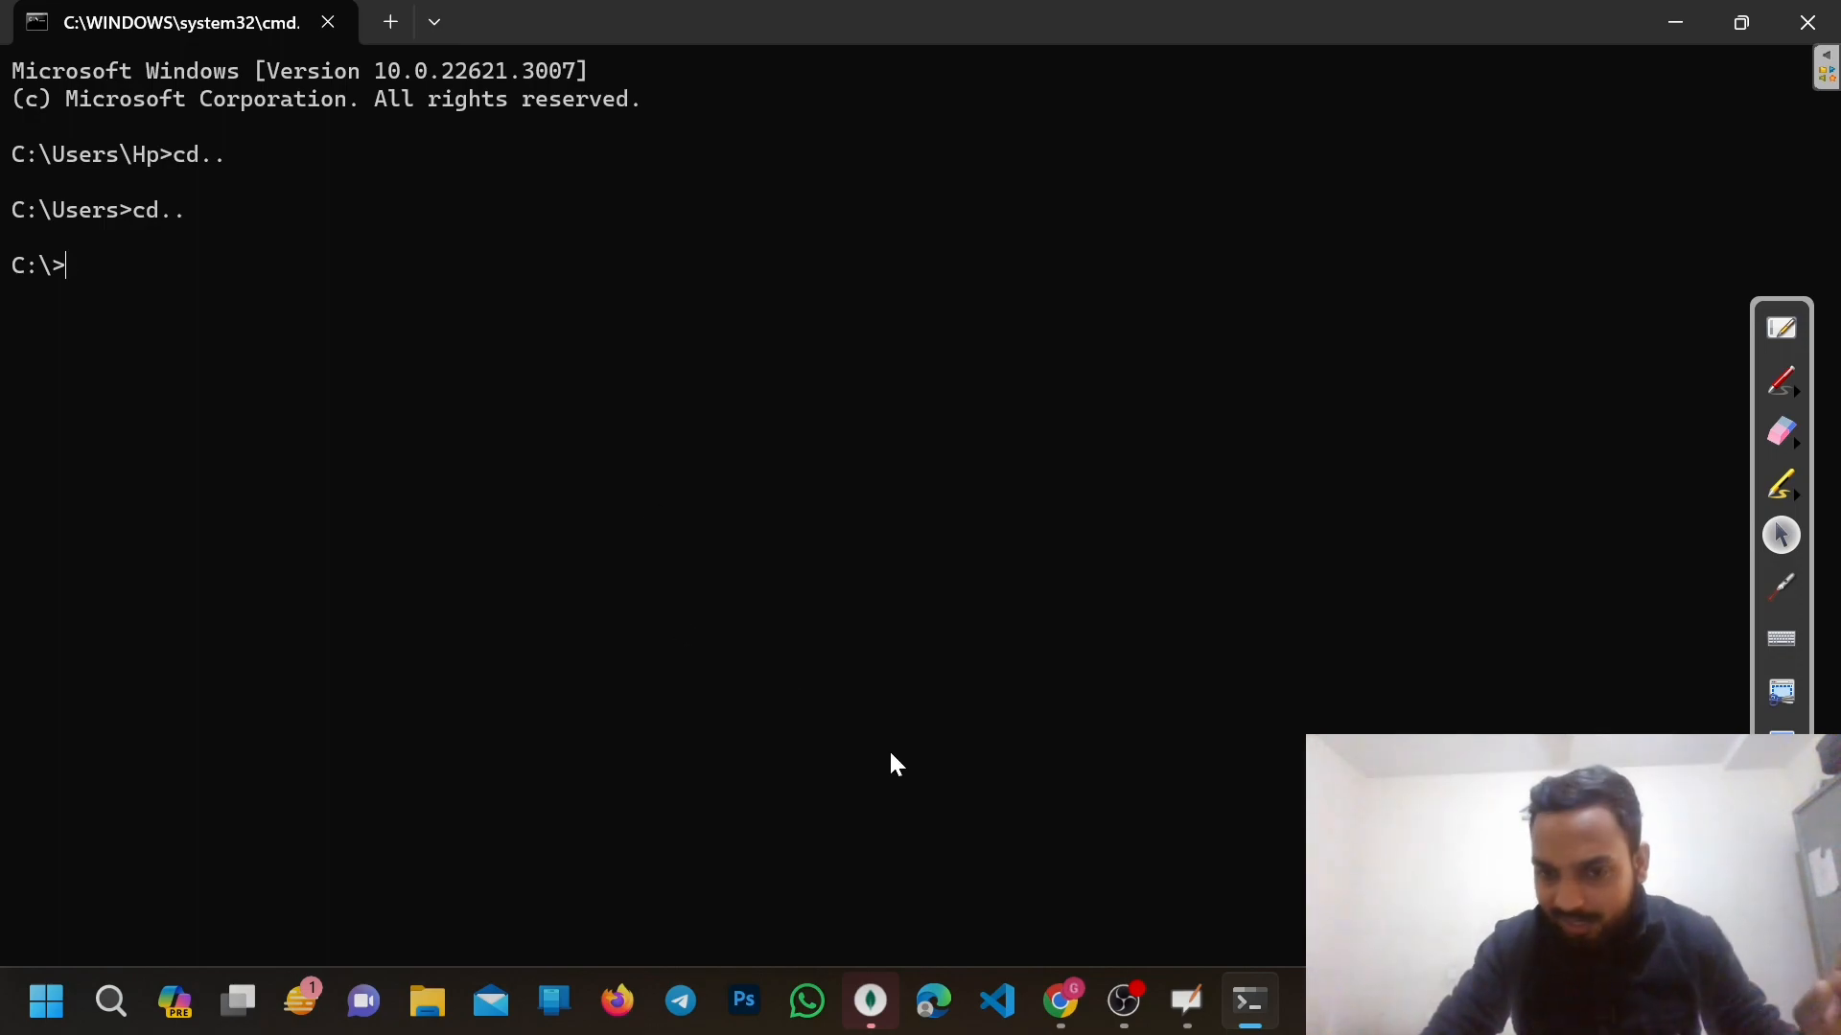
Check the server path in the documentation and change the Command Prompt directory to "Program Files"
{"action": "left_click", "coordinate": [1046, 995]}
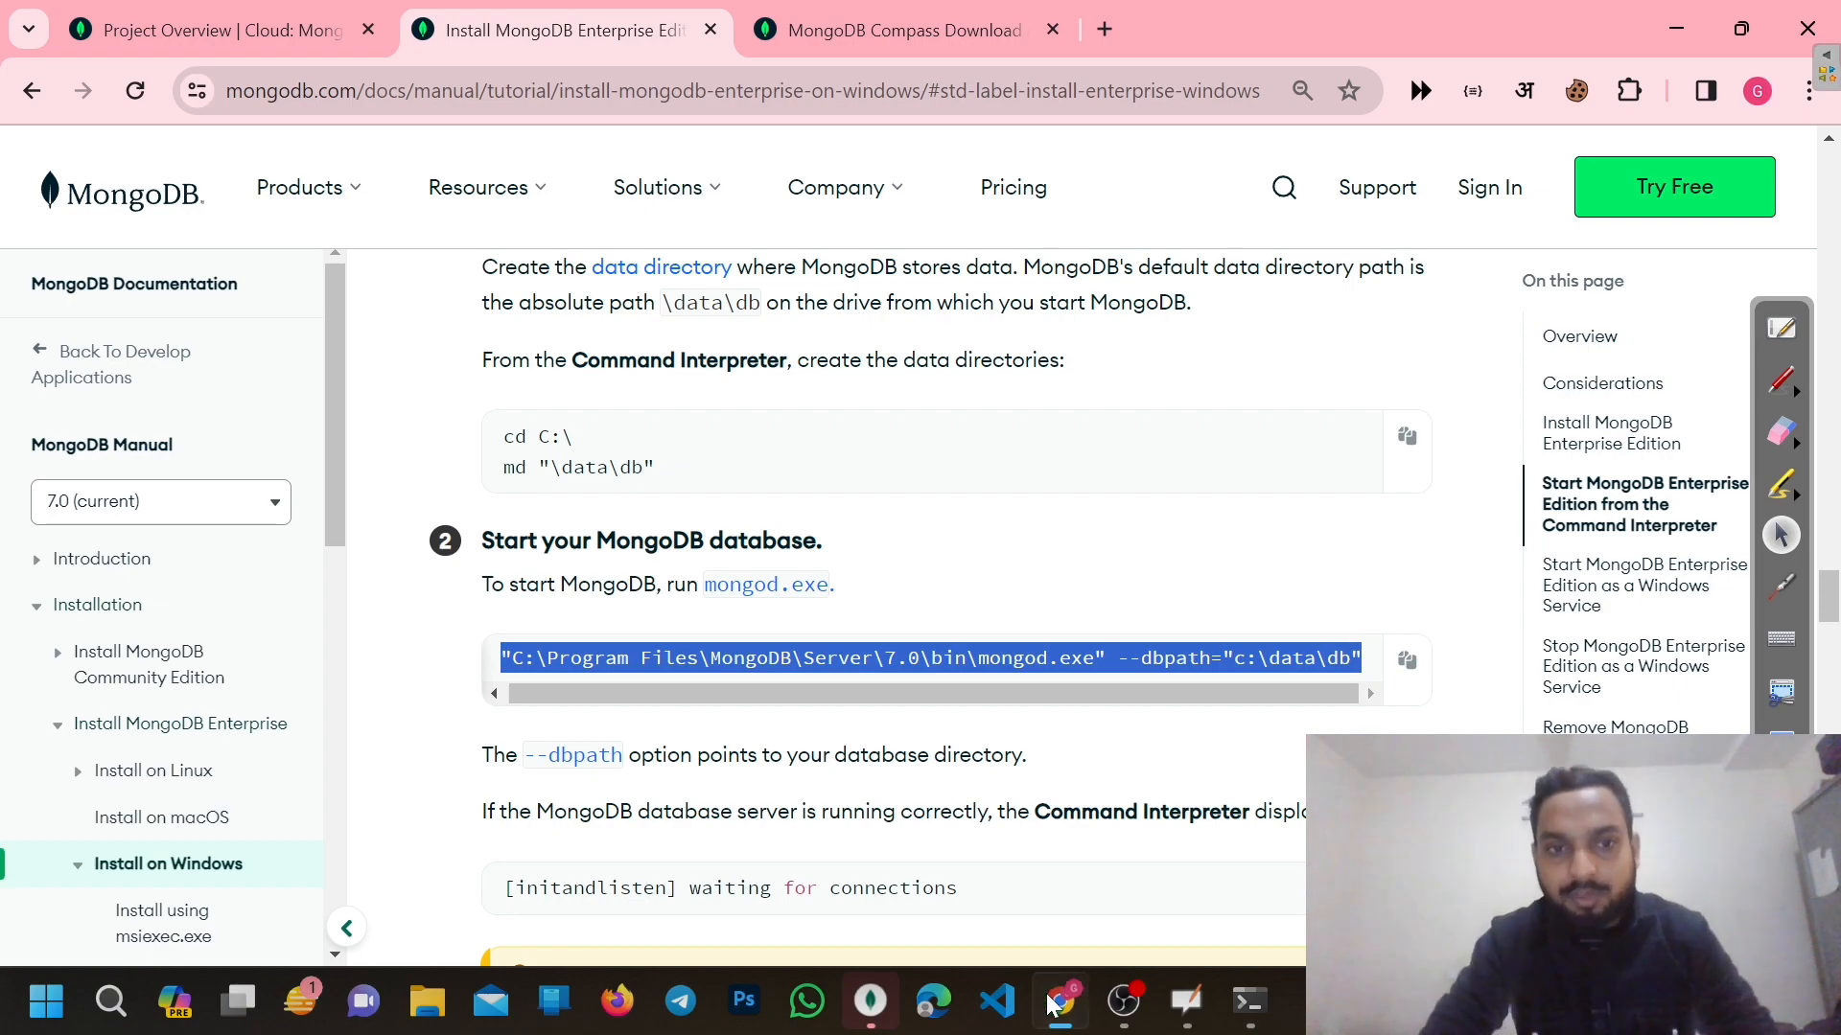
{"action": "left_click", "coordinate": [1049, 1003]}
{"action": "type", "text": "cd "}
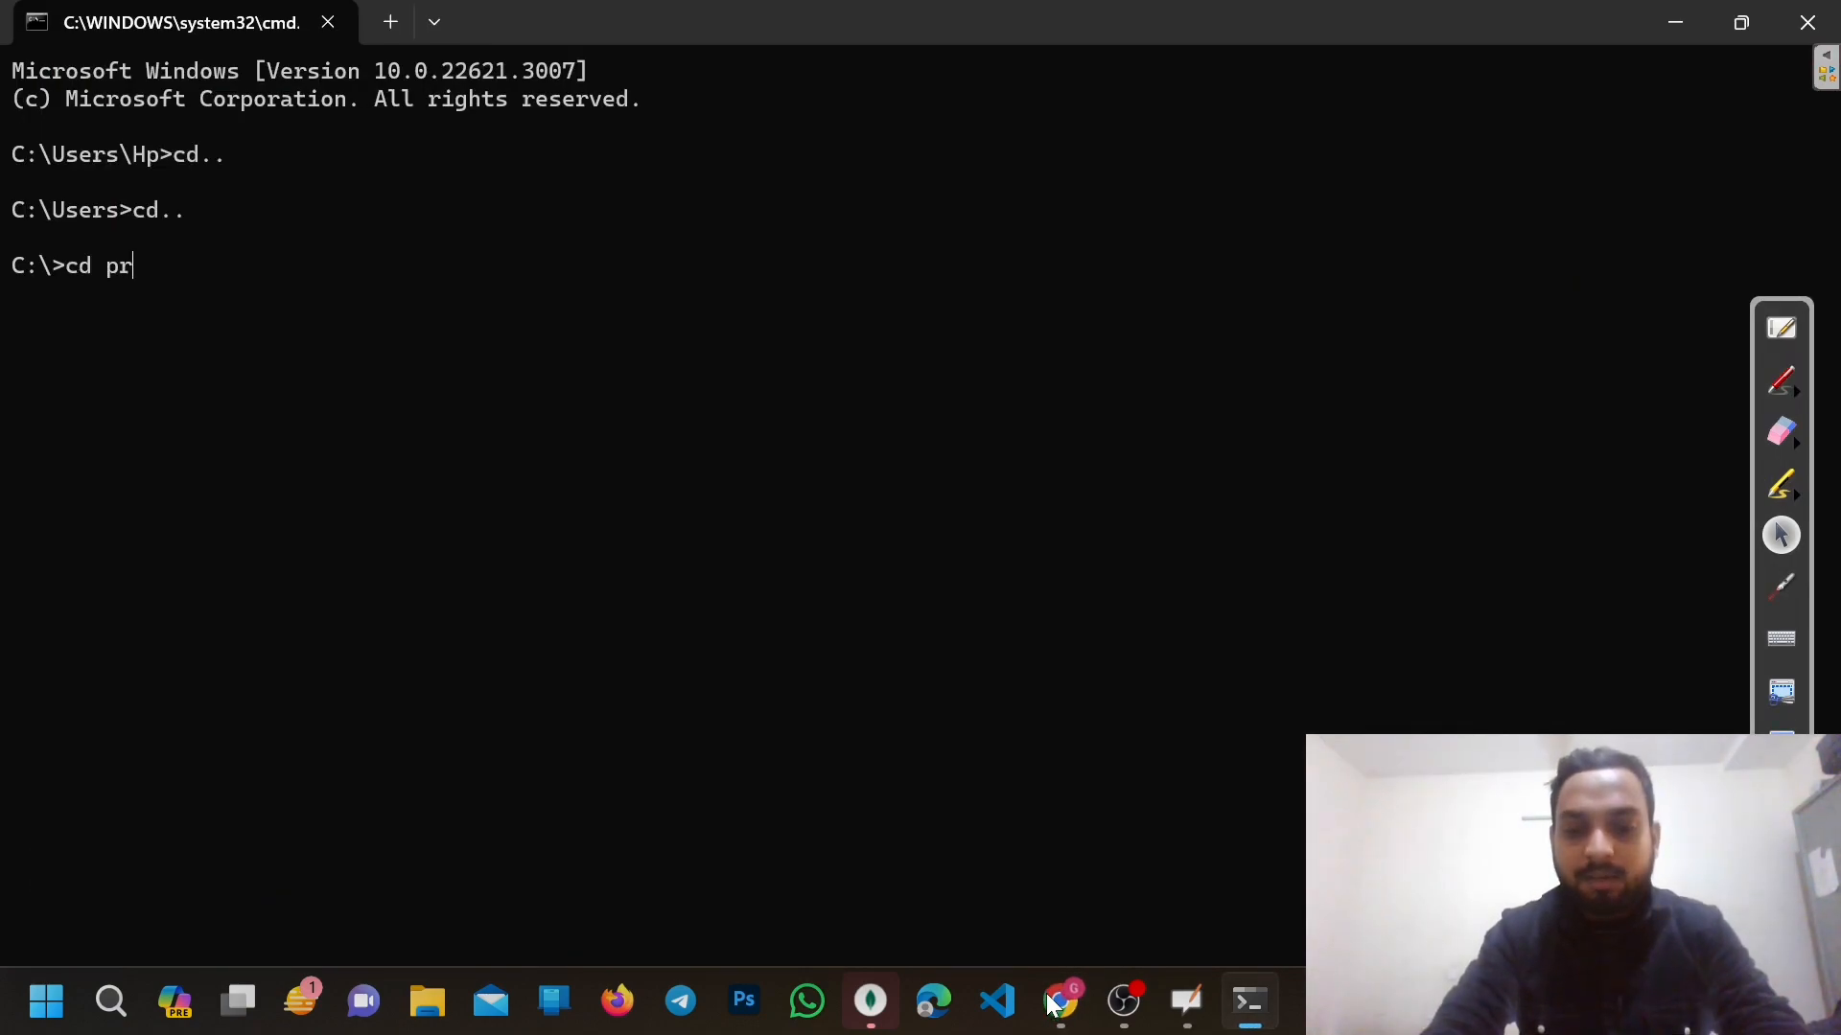
{"action": "type", "text": "pr"}
{"action": "key", "text": "Tab"}
{"action": "key", "text": "Return"}
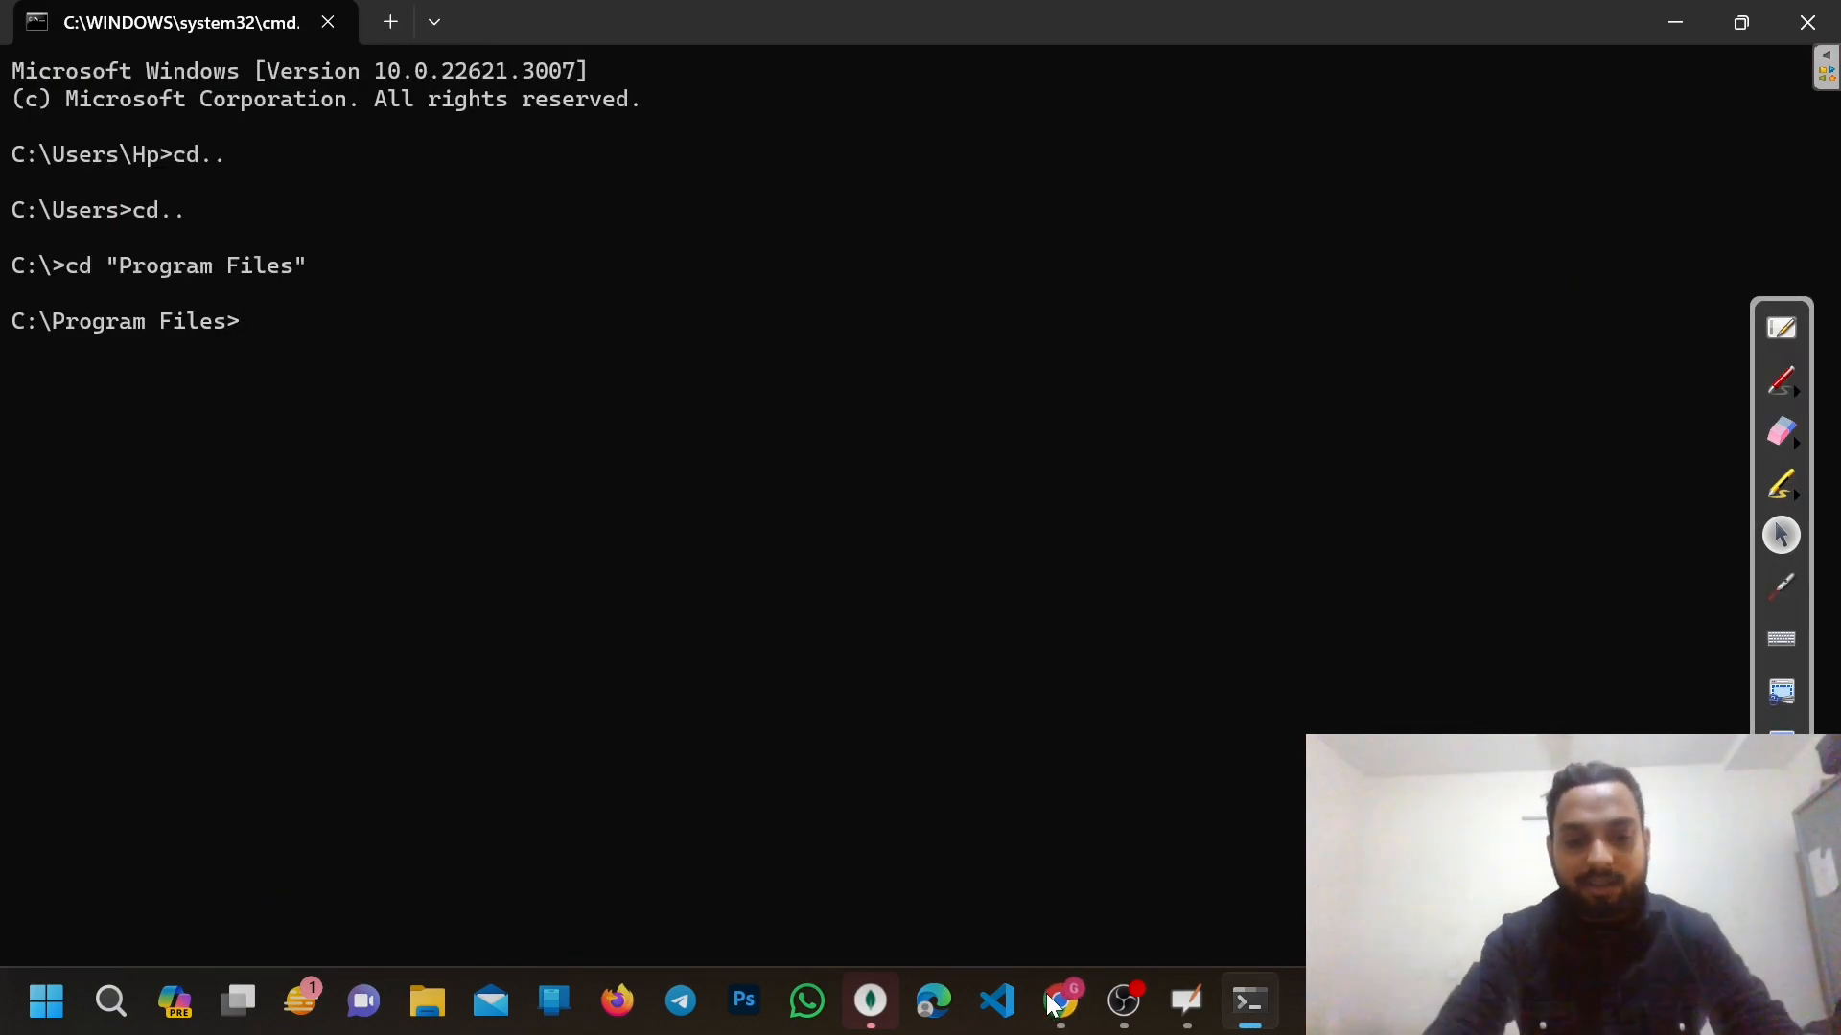
Recheck the documented path and change the Command Prompt directory to MongoDB
{"action": "type", "text": "cd"}
{"action": "left_click", "coordinate": [1051, 1003]}
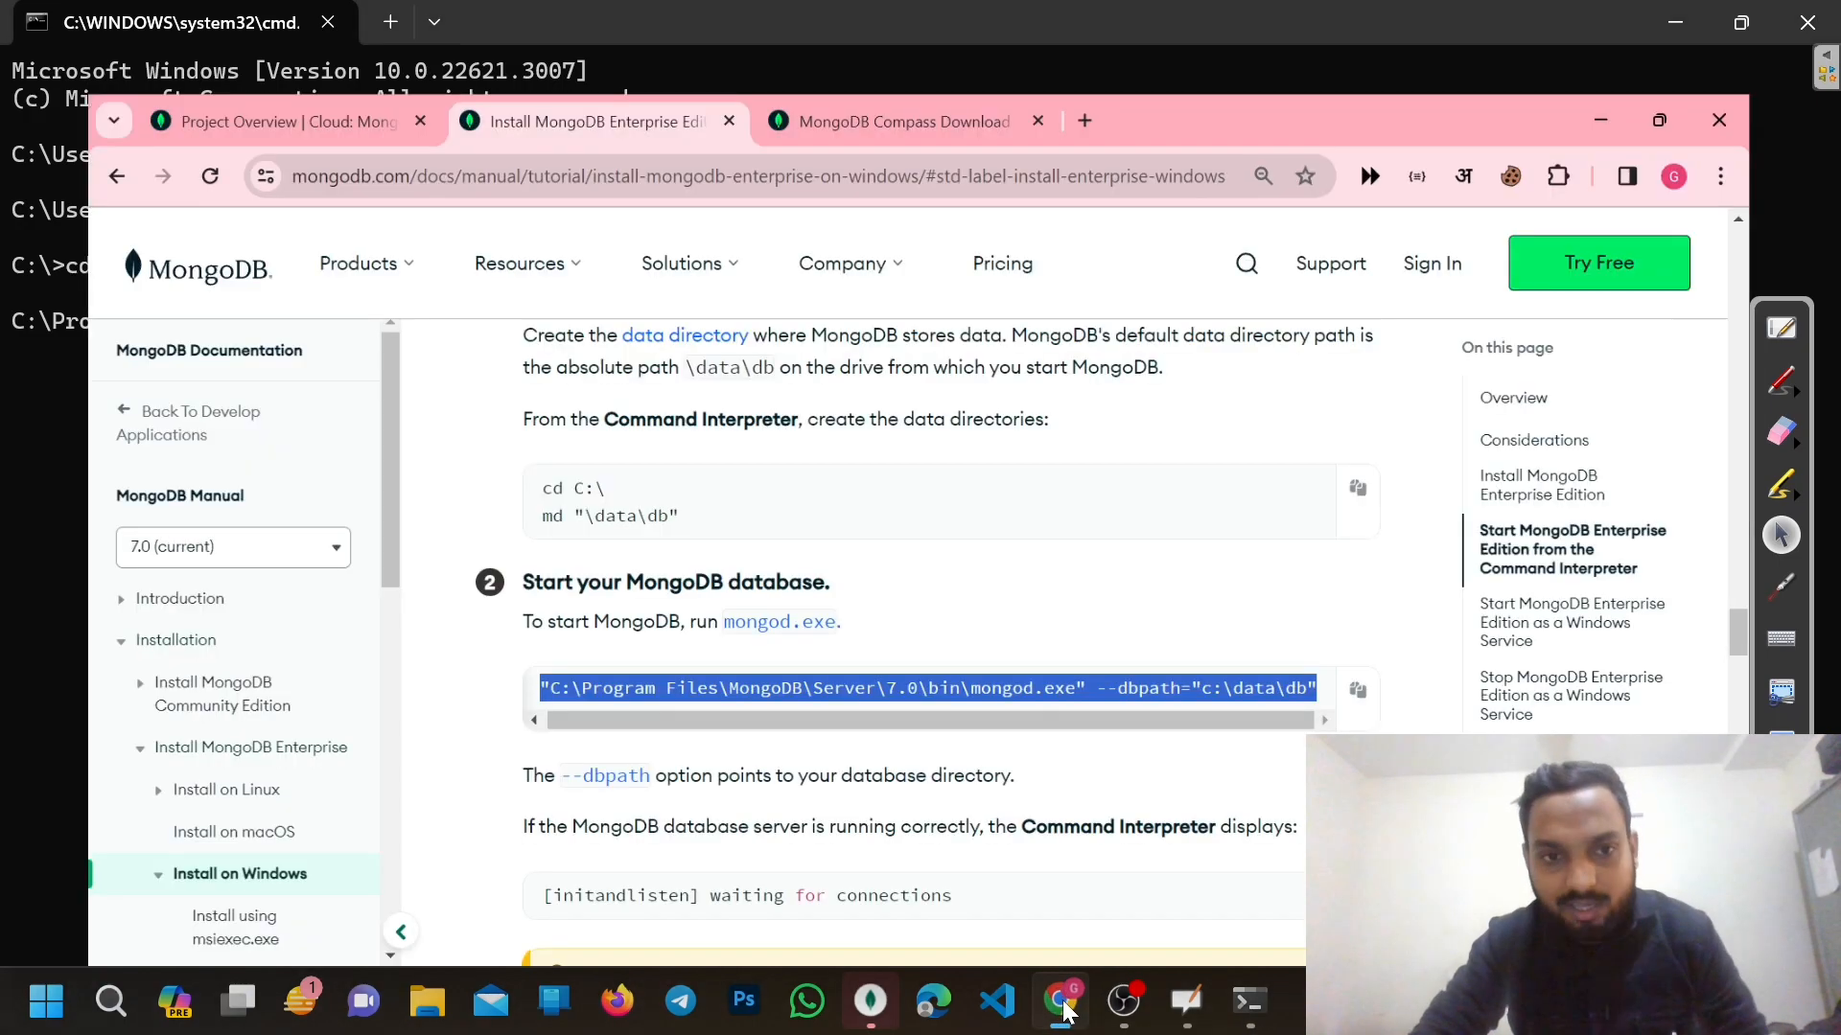
{"action": "left_click", "coordinate": [1380, 849]}
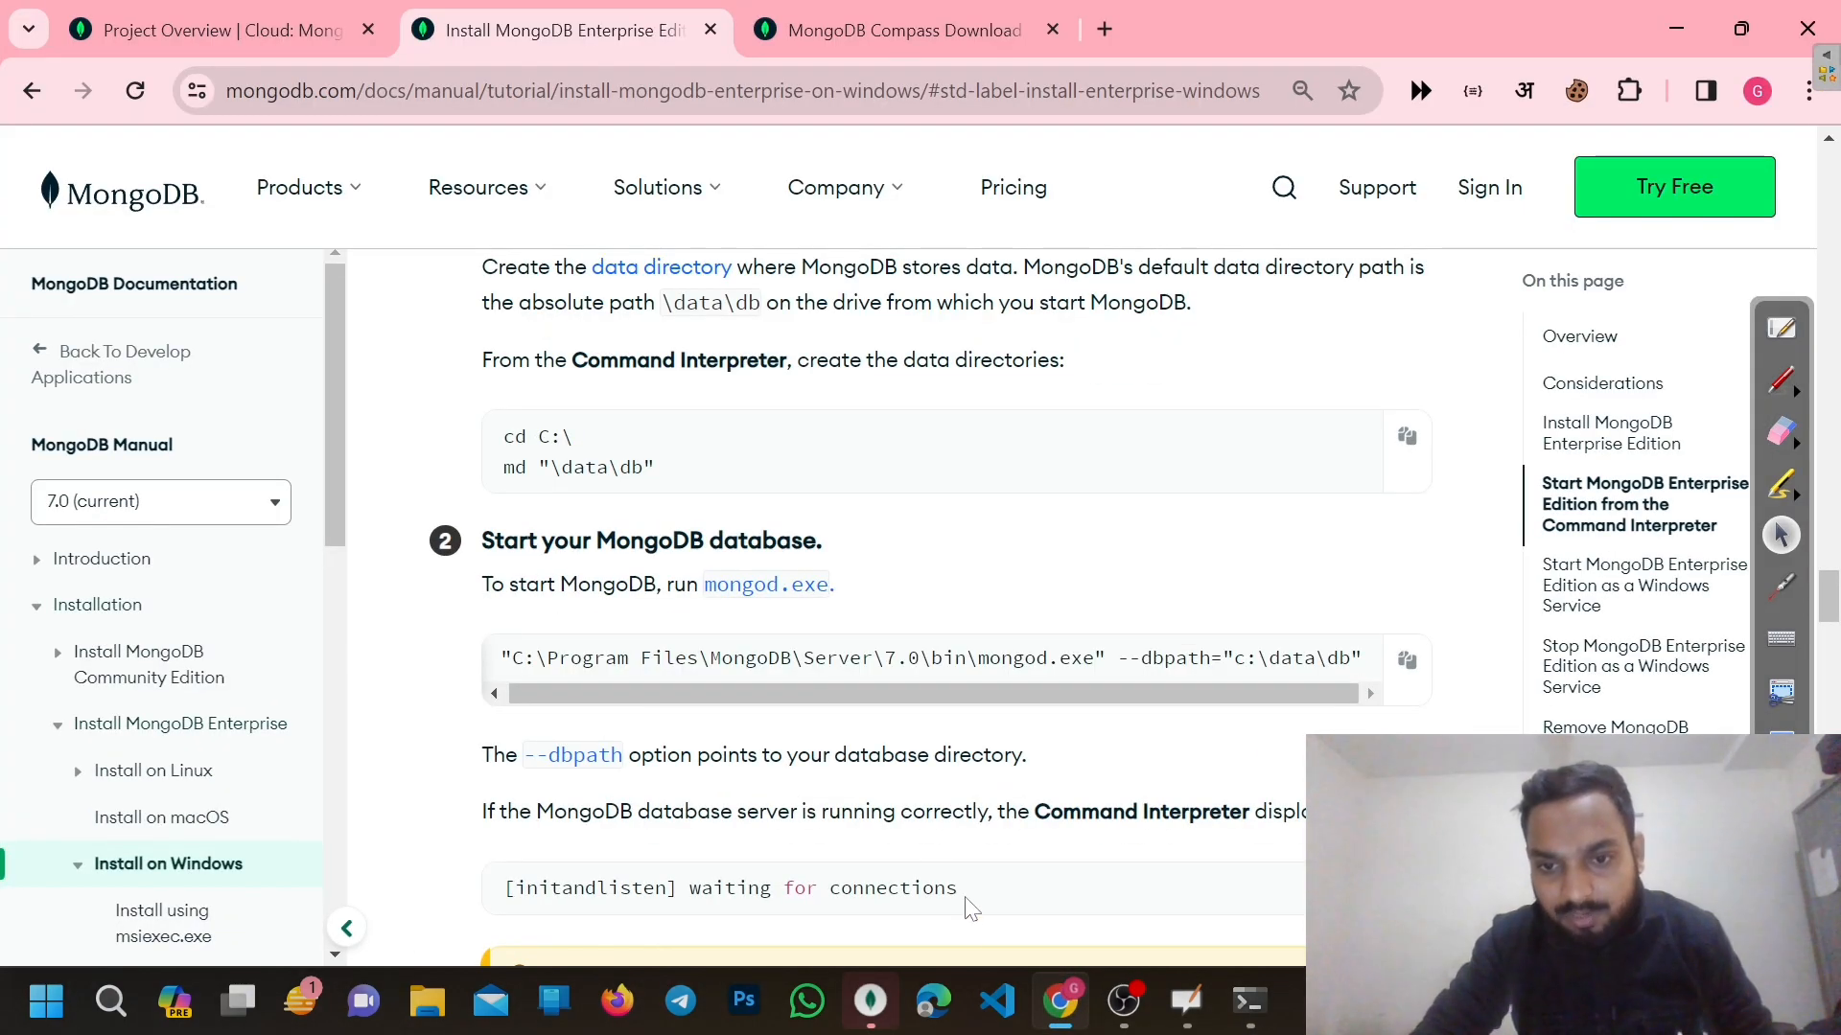
{"action": "left_click", "coordinate": [1225, 1004]}
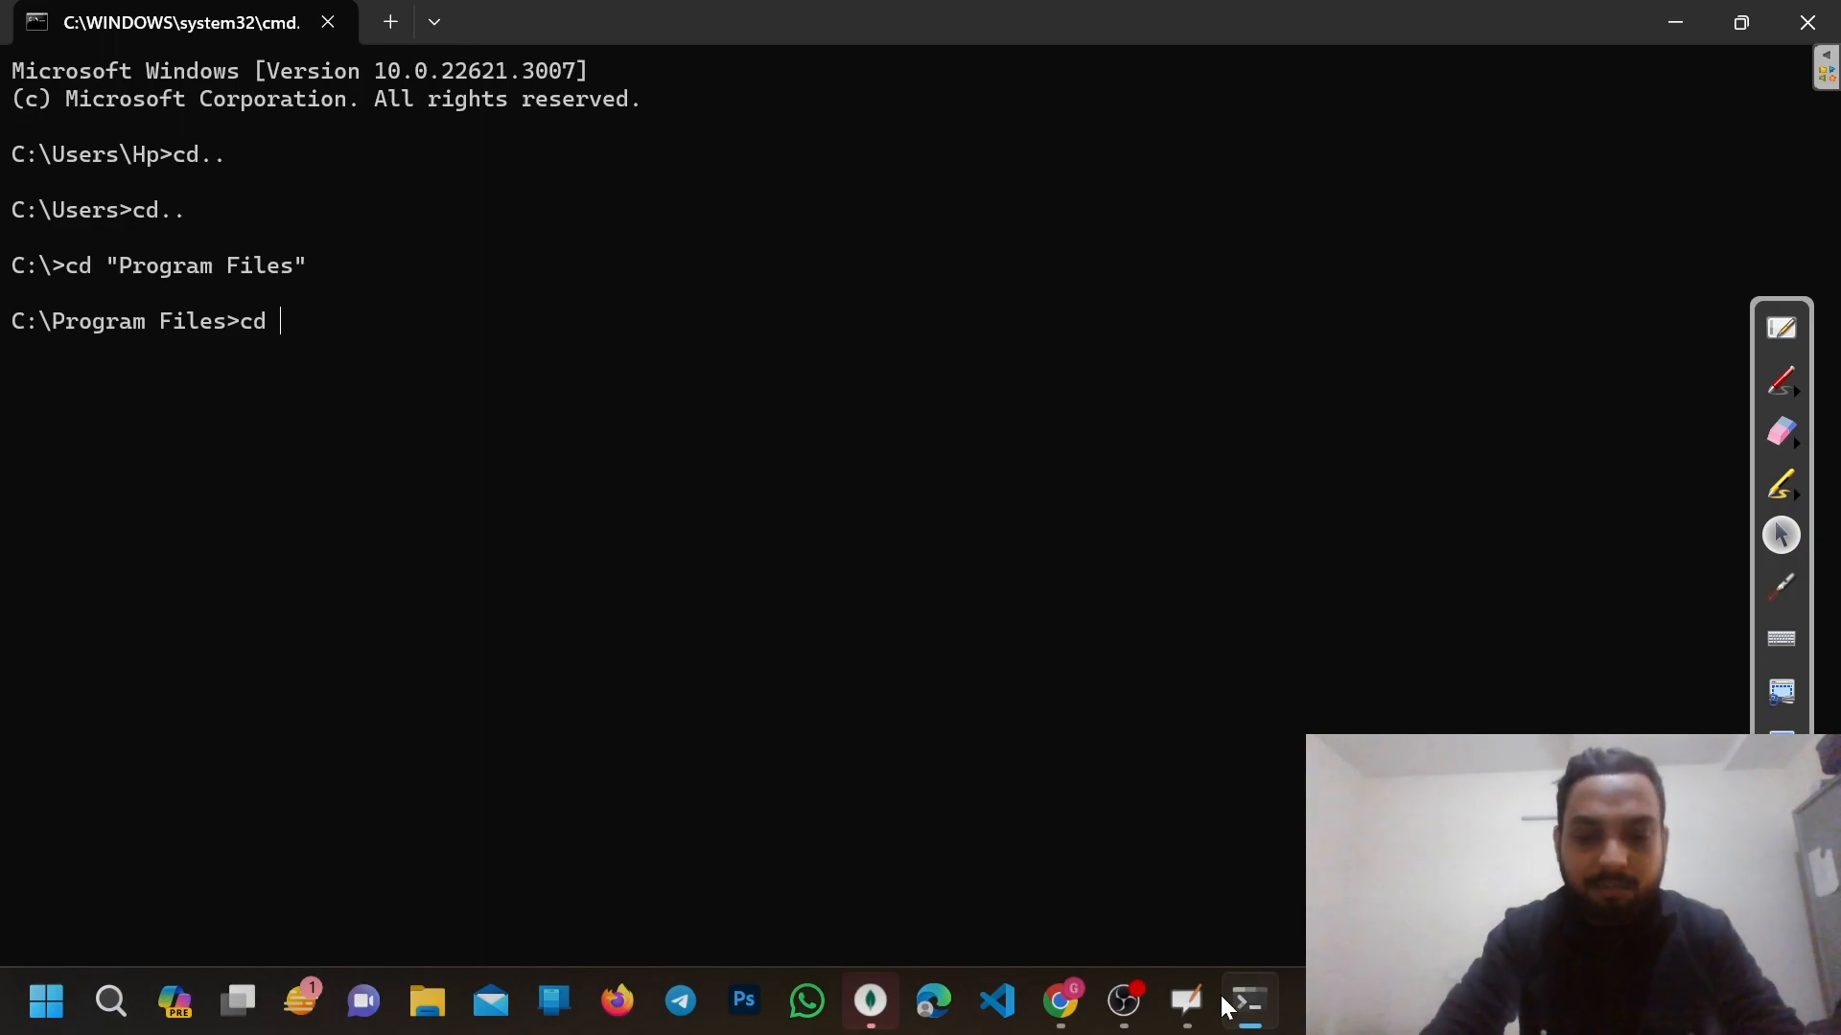
{"action": "type", "text": "mp"}
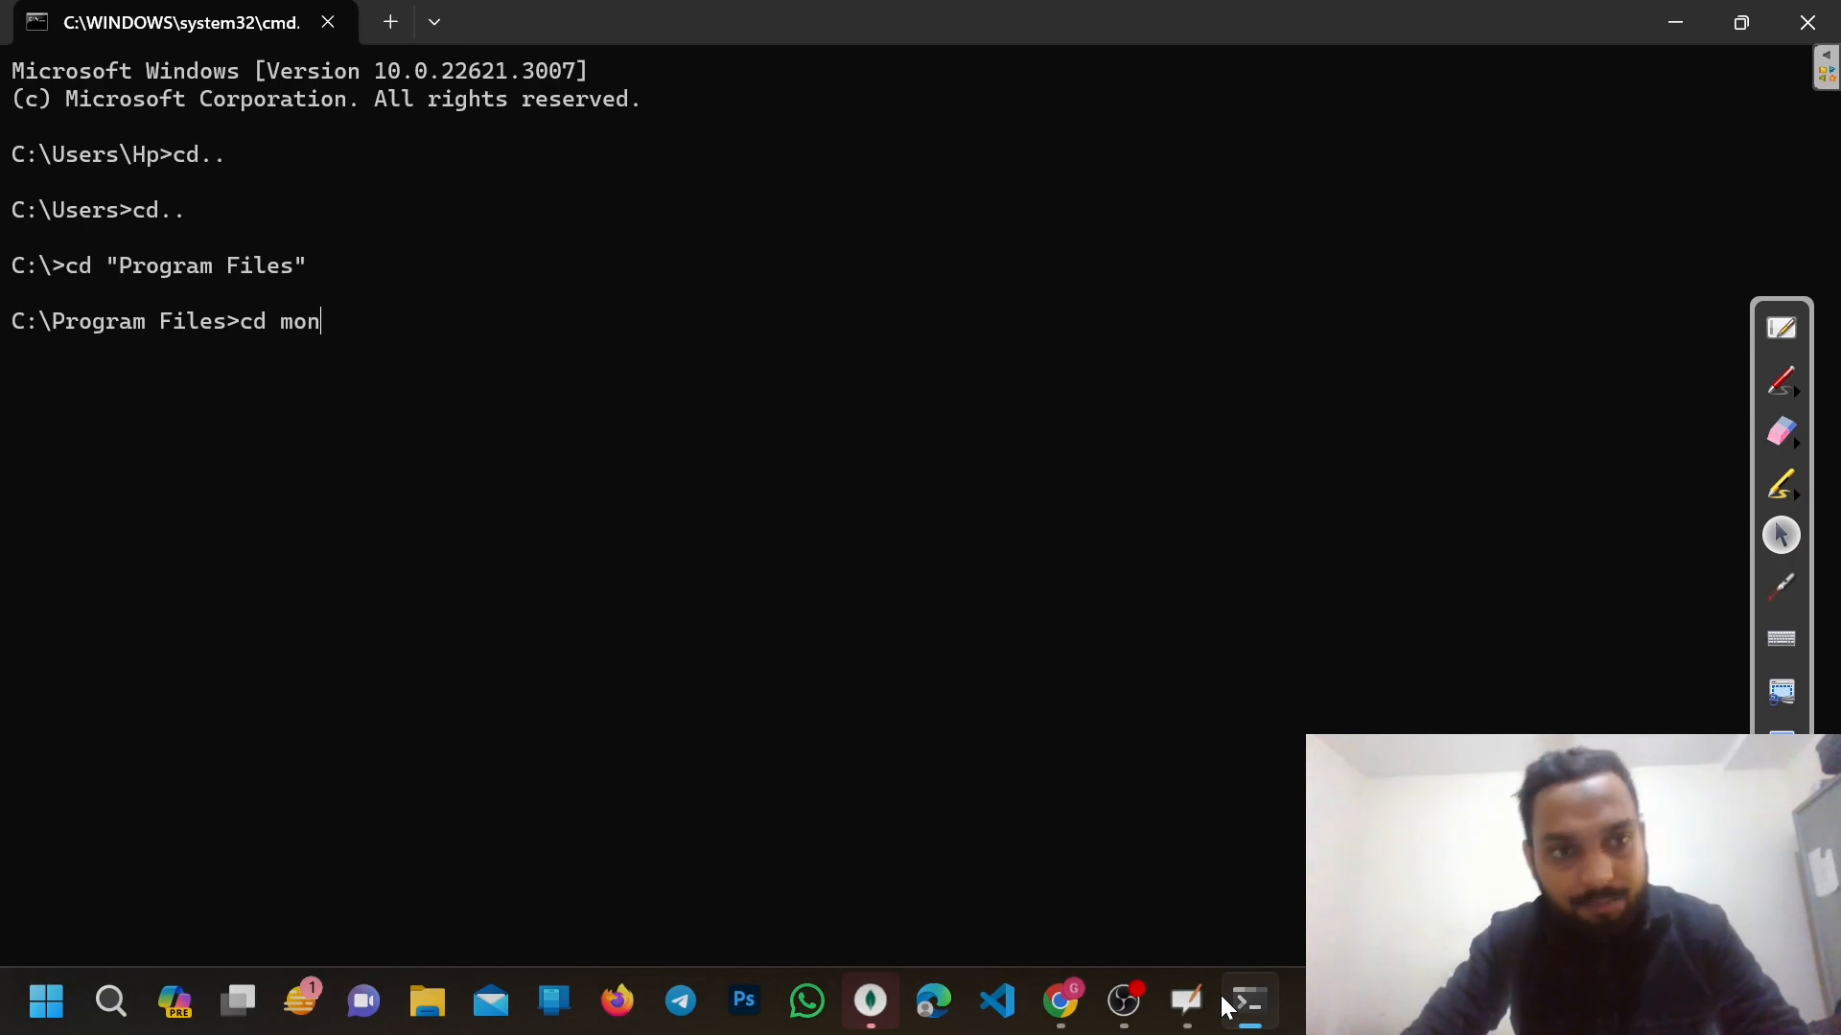
{"action": "type", "text": "n"}
{"action": "key", "text": "Tab"}
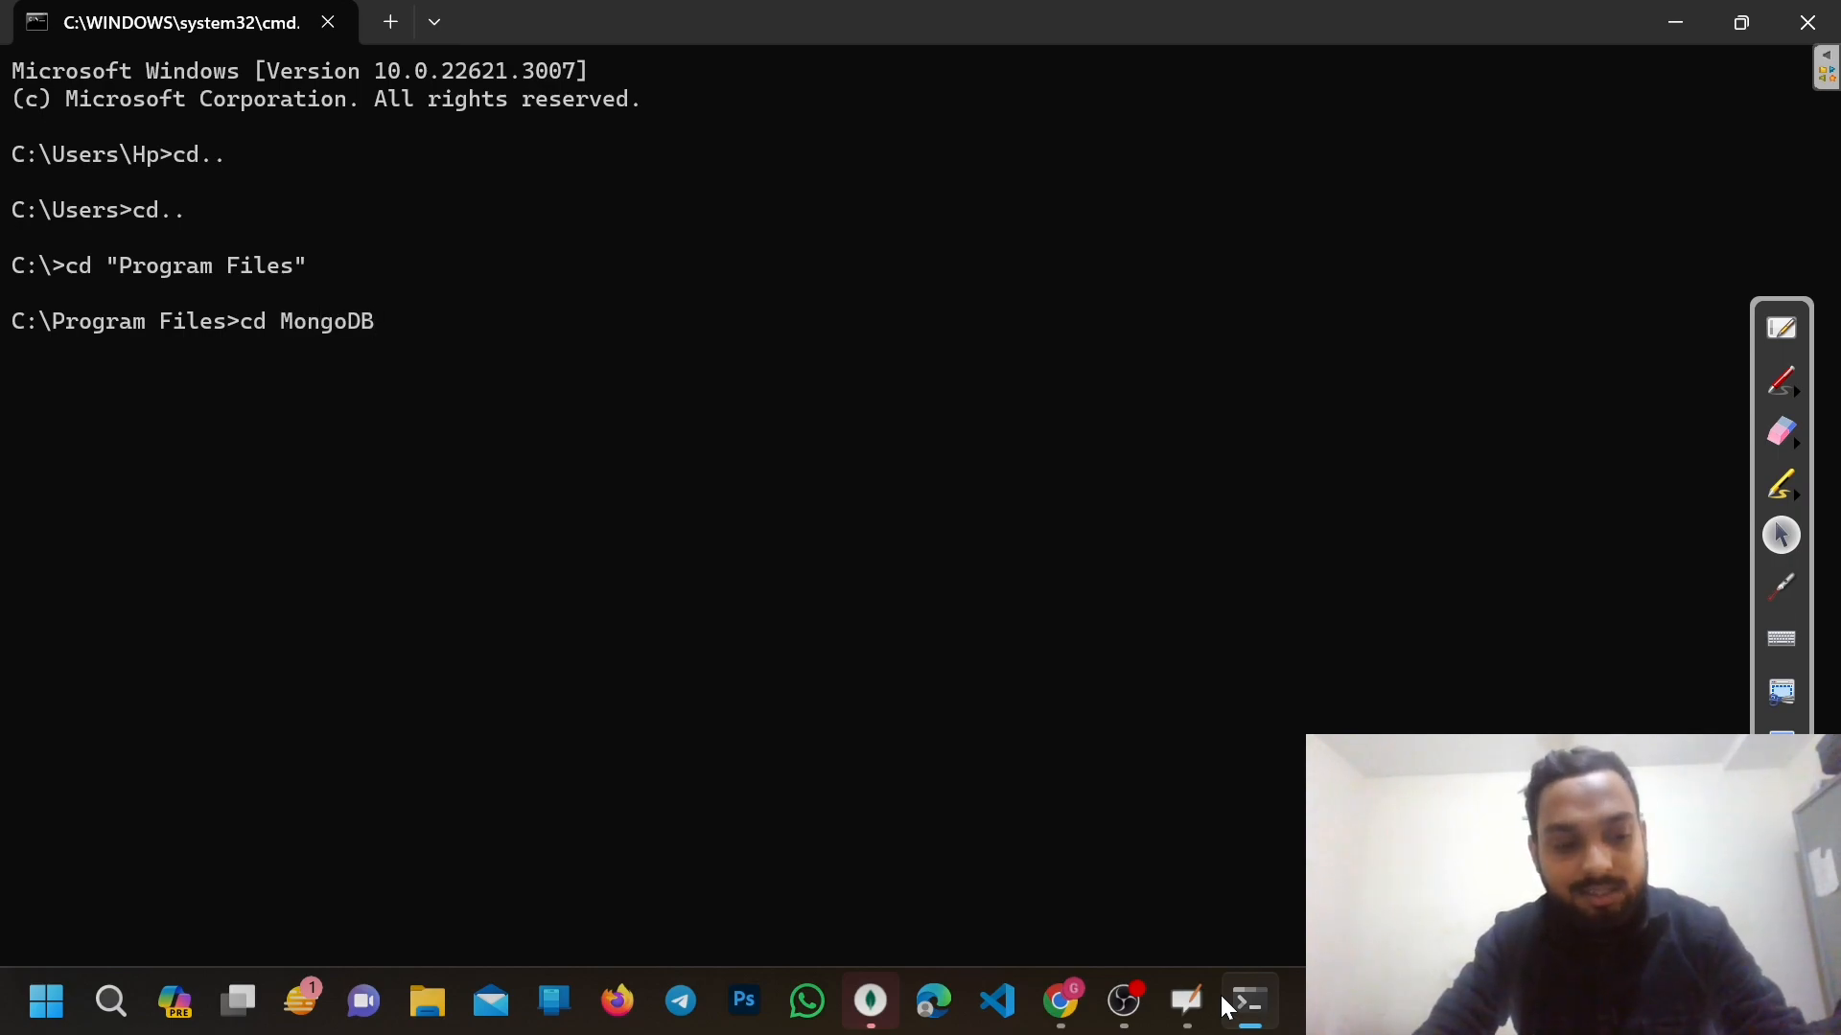
{"action": "key", "text": "Return"}
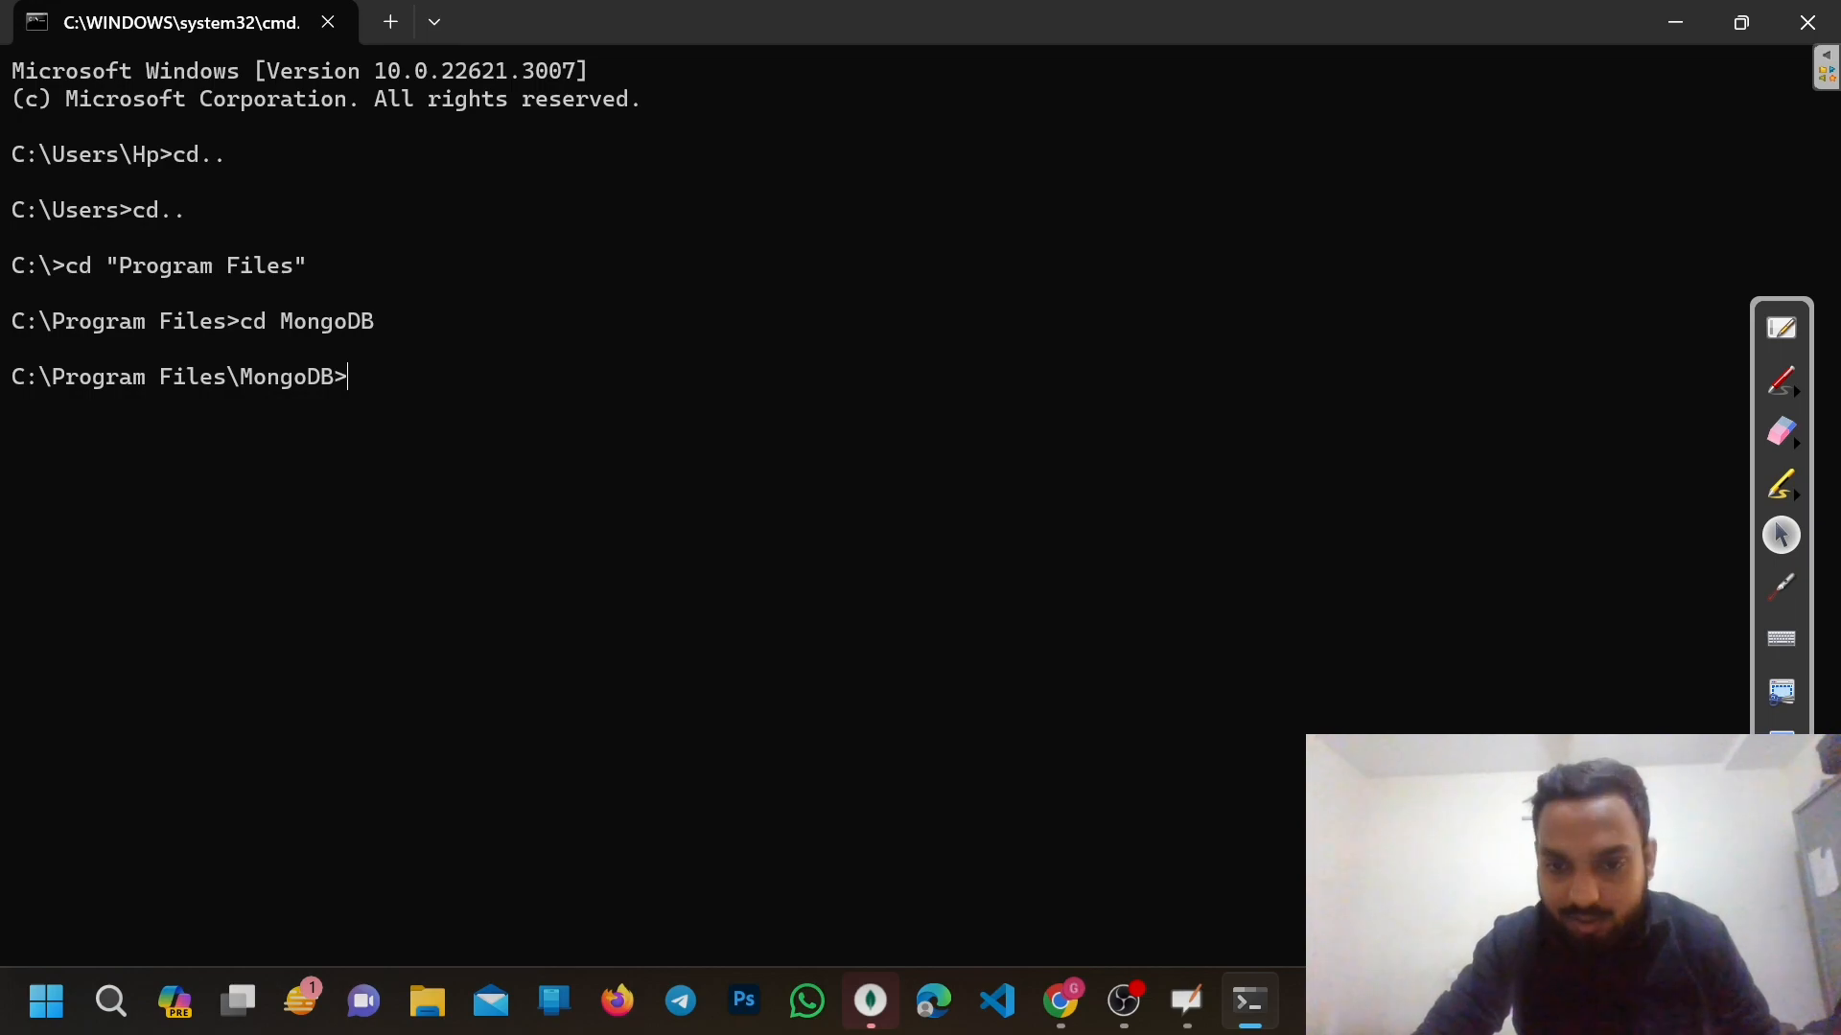
Consult the documented path again and change the Command Prompt directory to Server
{"action": "left_click", "coordinate": [1058, 1005]}
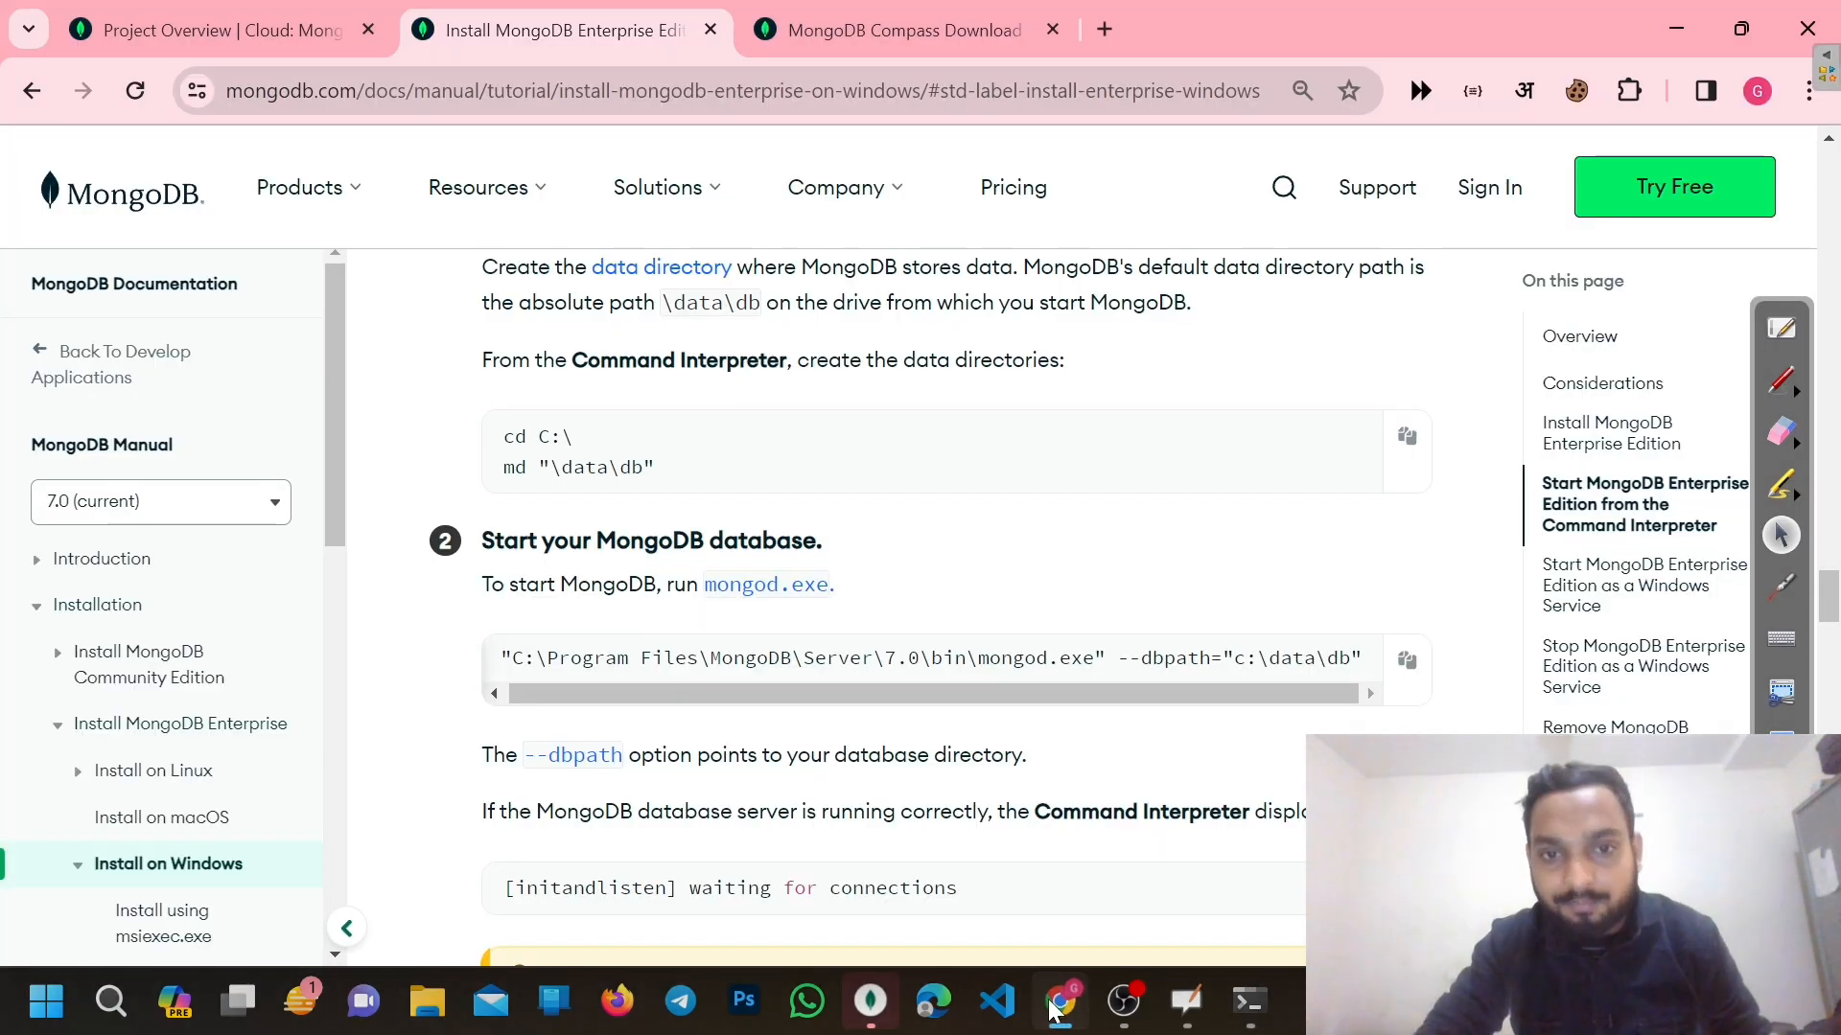
{"action": "left_click", "coordinate": [1054, 1009]}
{"action": "type", "text": "cd "}
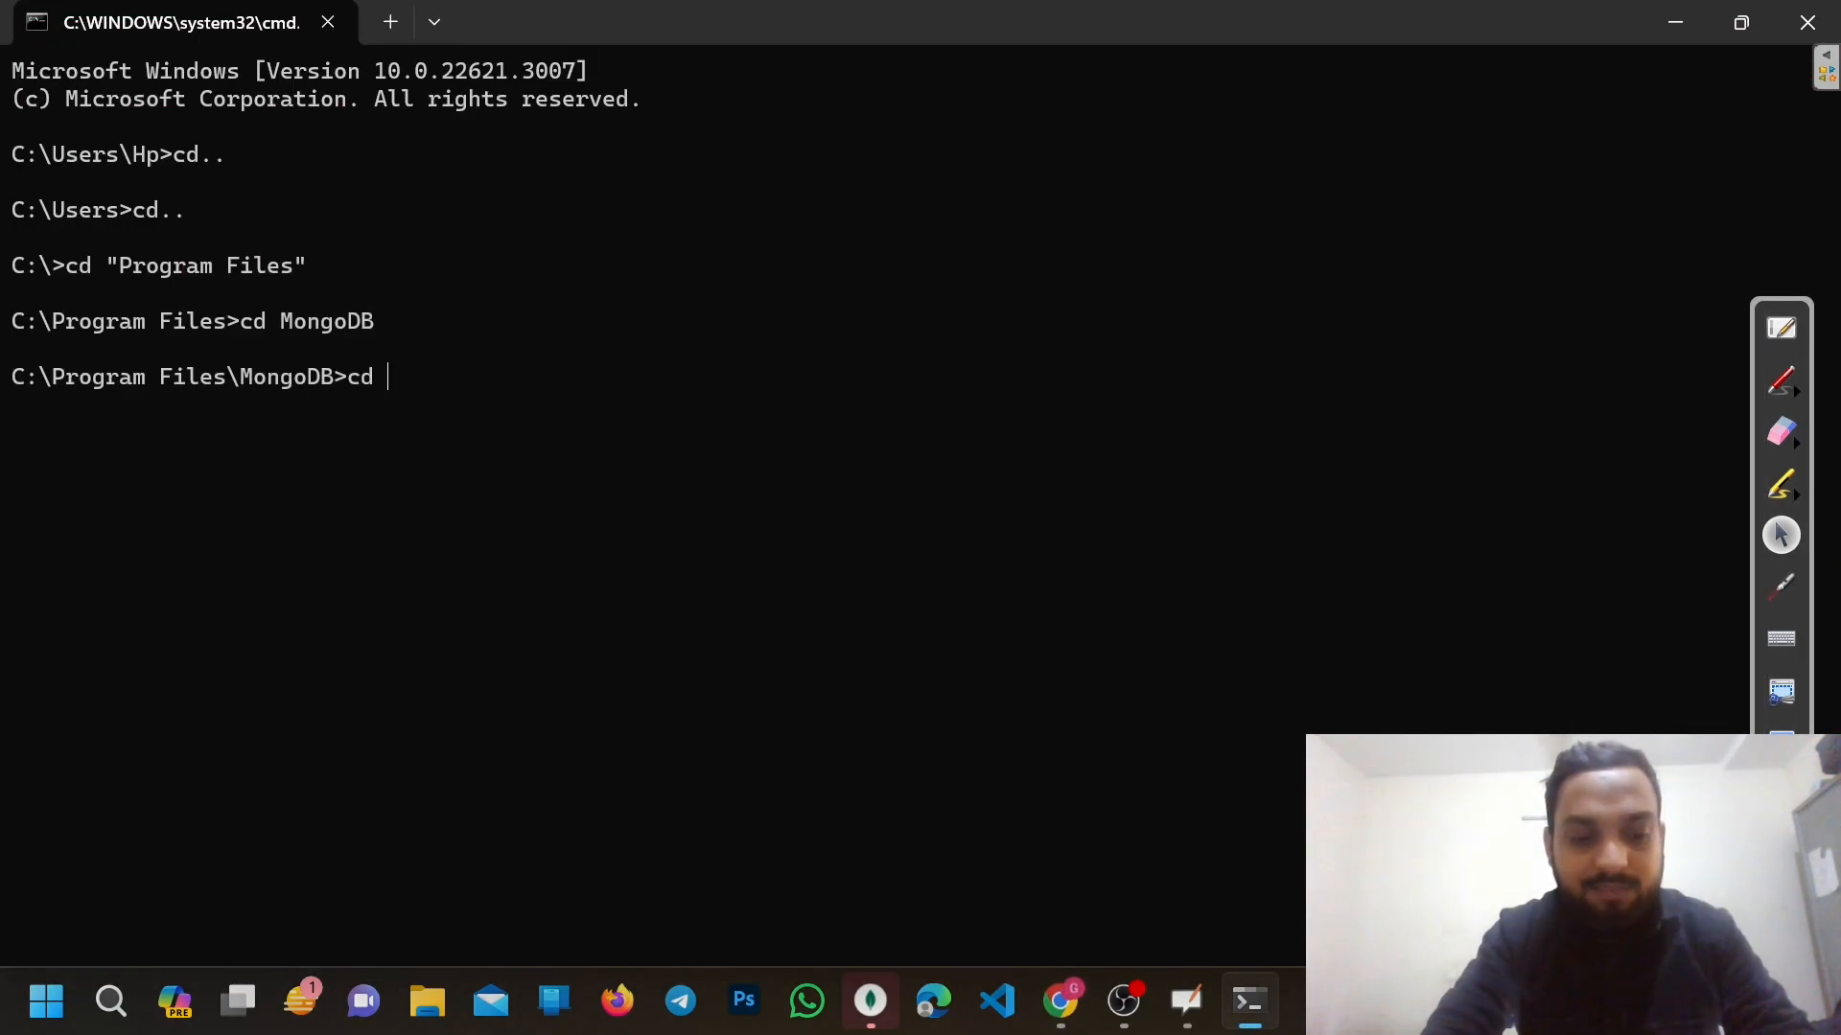
{"action": "type", "text": "Server"}
{"action": "key", "text": "Return"}
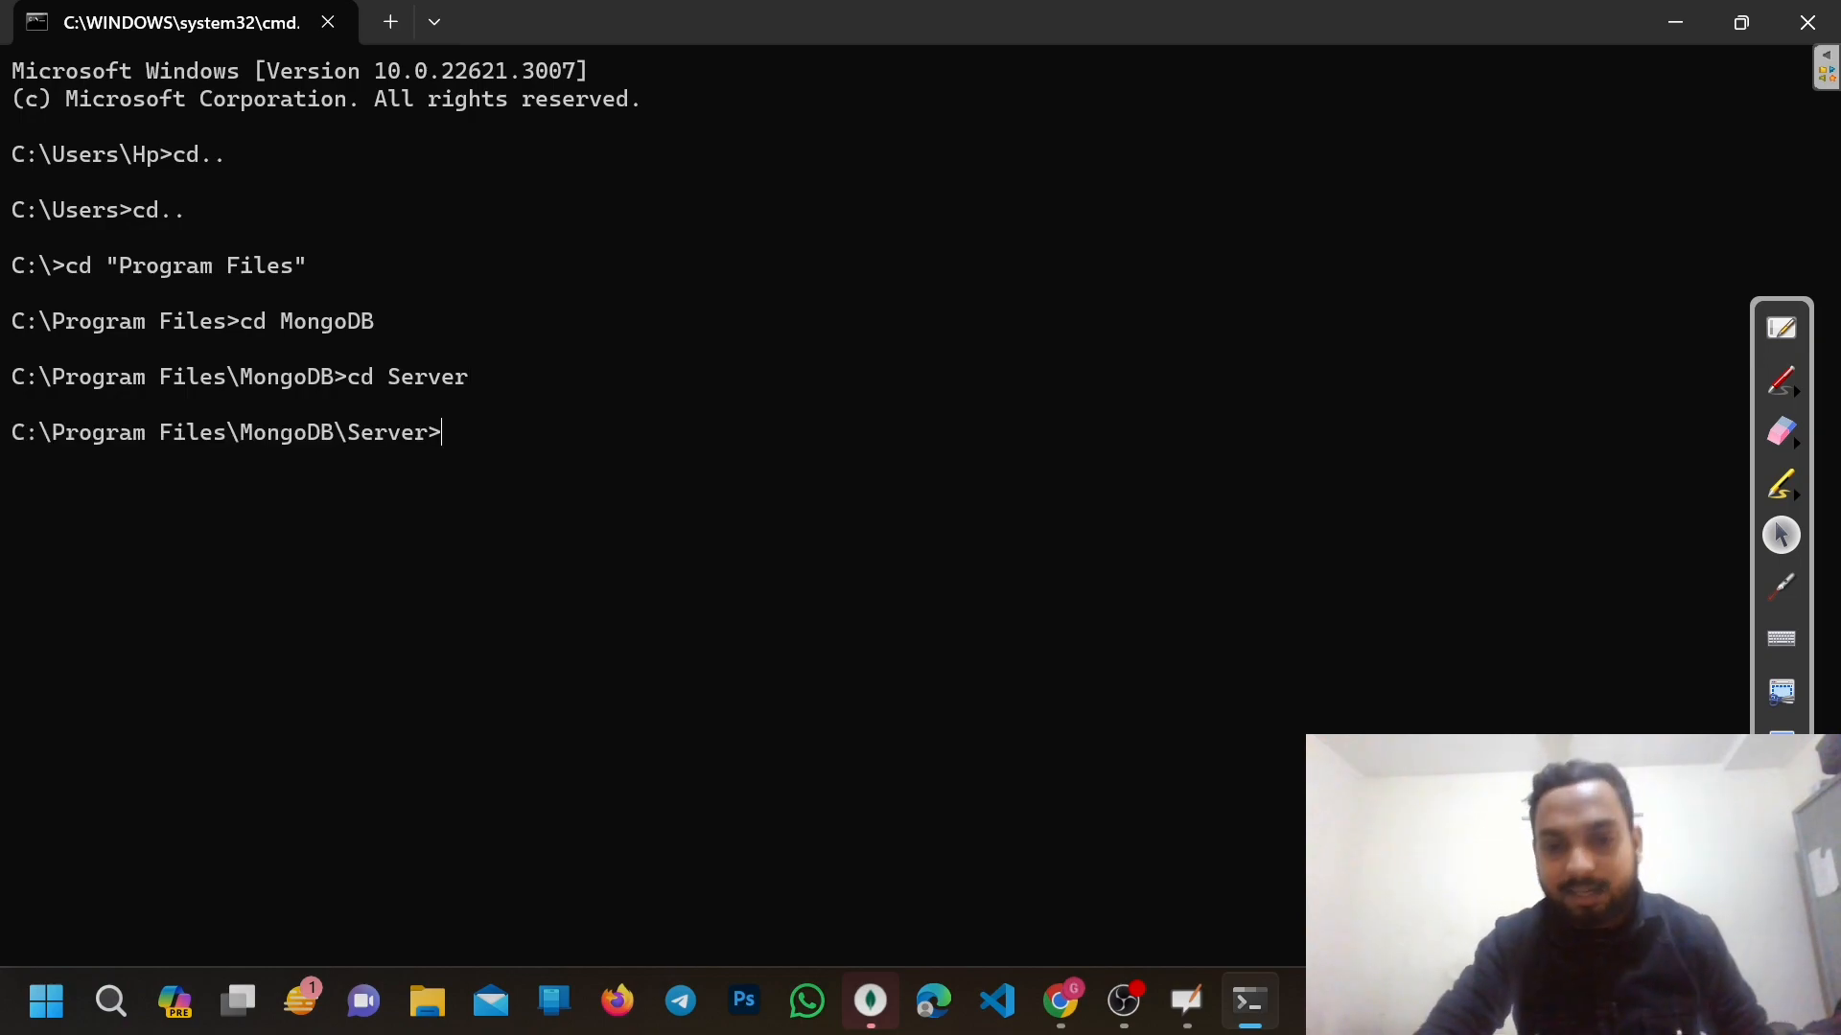
Check the rest of the documented path, and change the Command Prompt directory to 7.0 and then to bin
{"action": "left_click", "coordinate": [1059, 1001]}
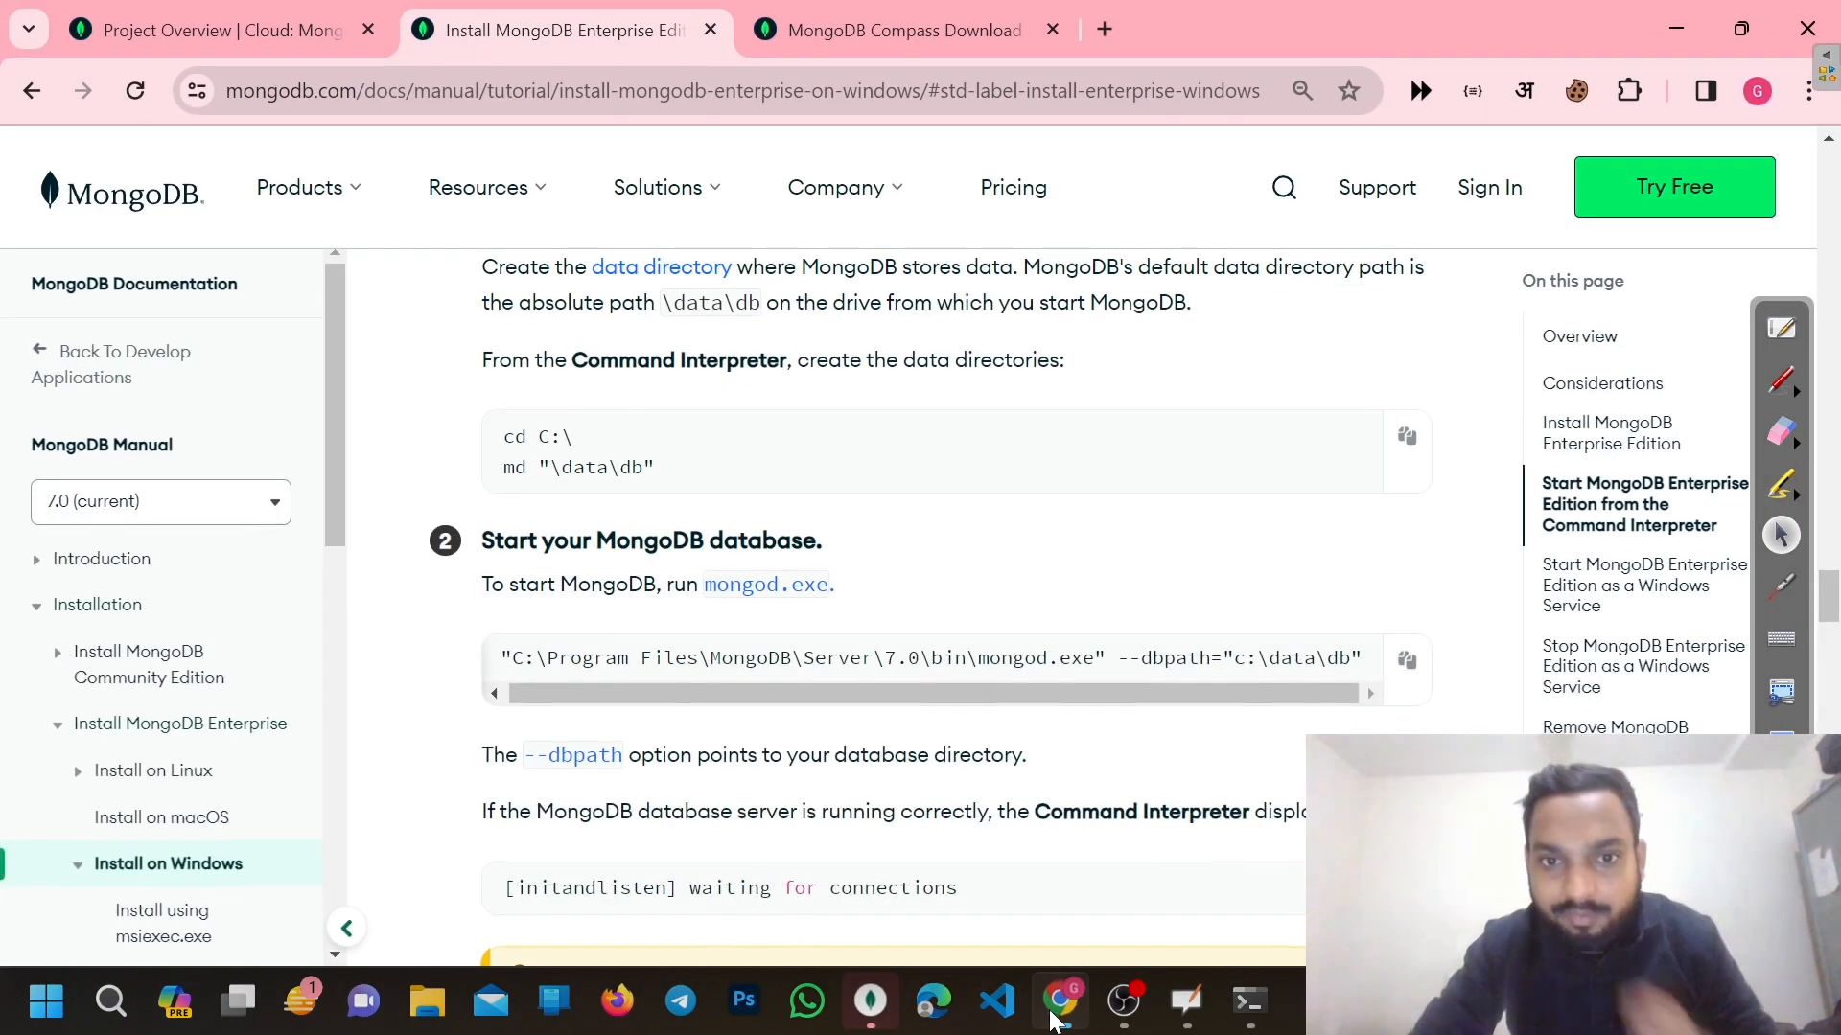
{"action": "left_click", "coordinate": [1052, 1019]}
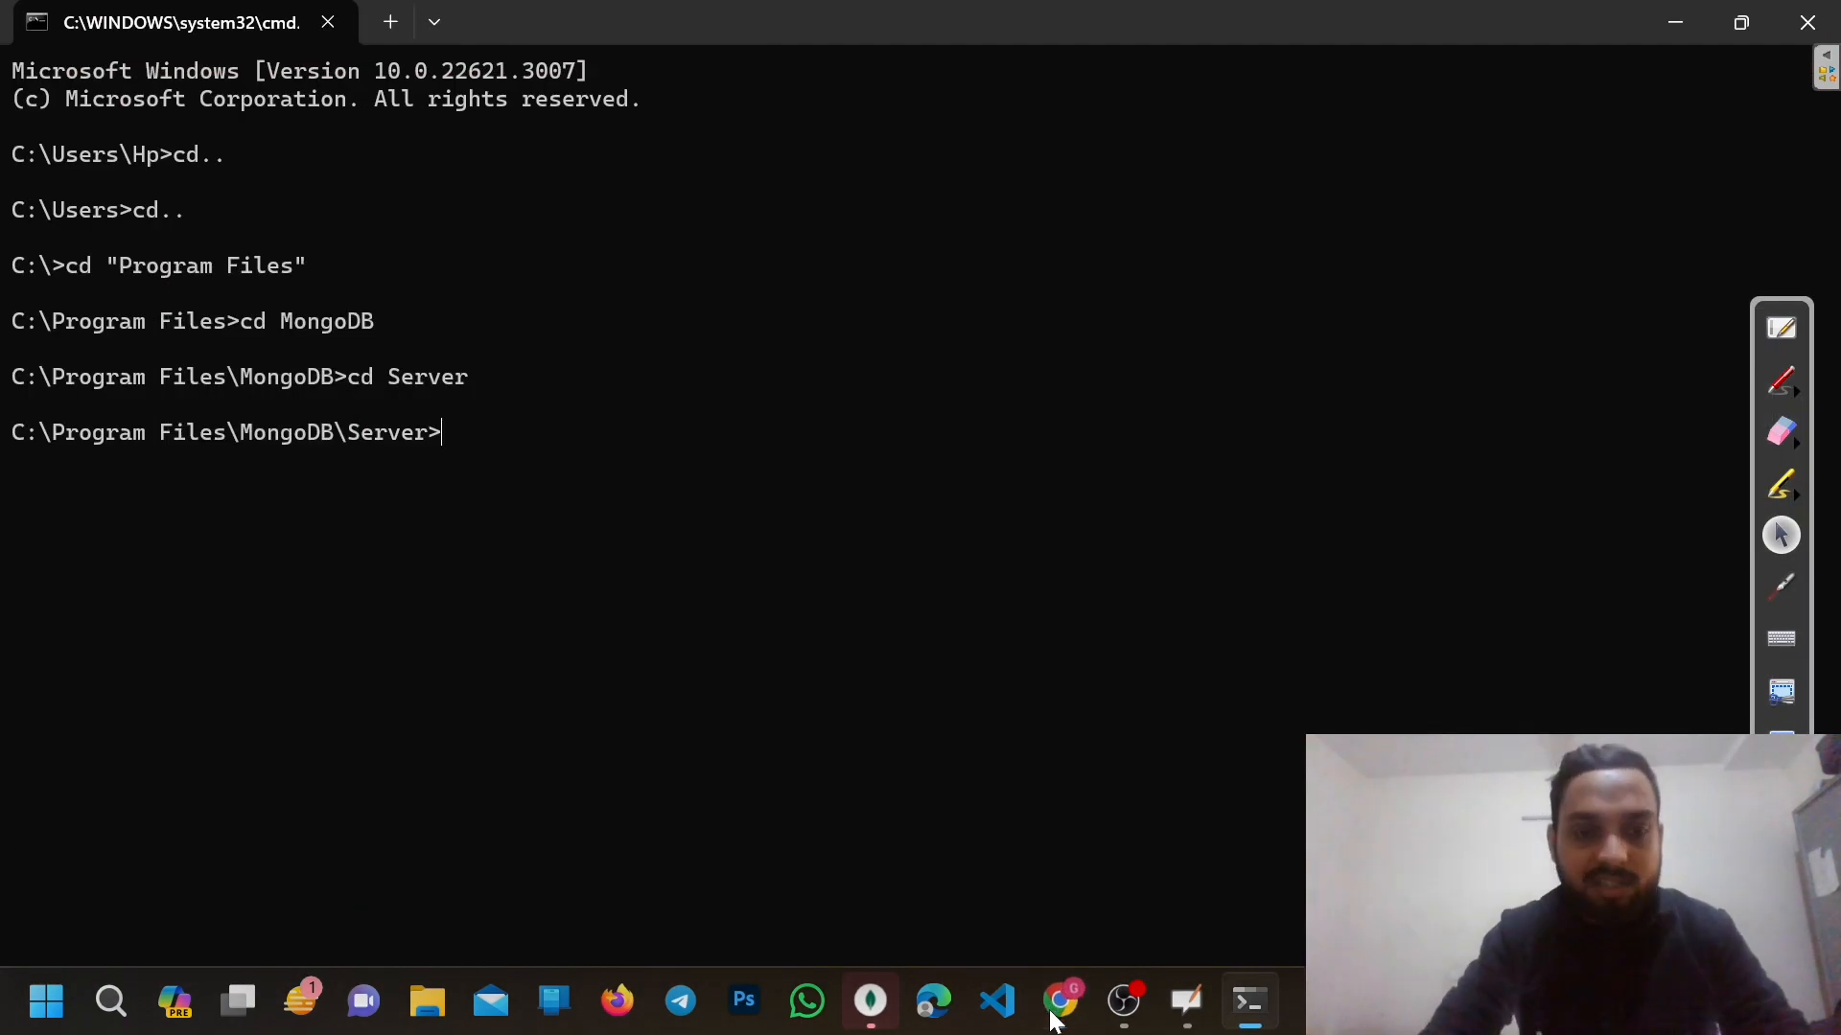
{"action": "type", "text": "cd 7.0"}
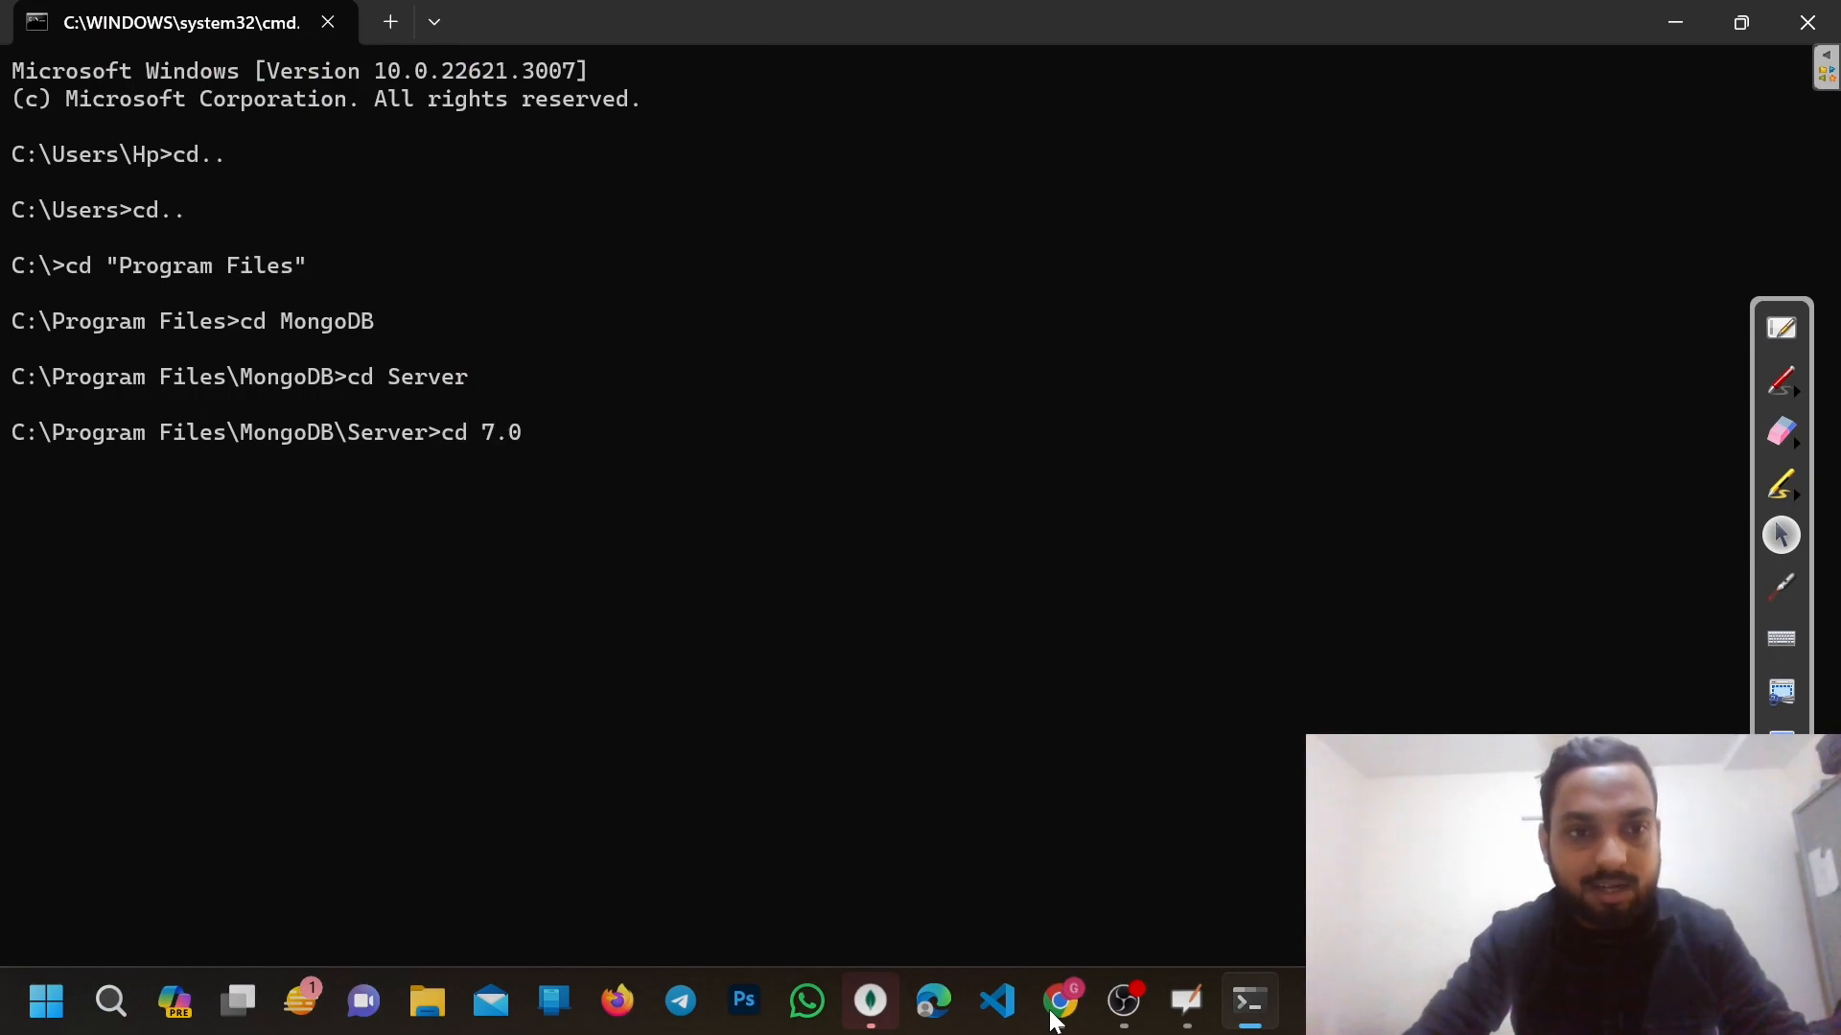
{"action": "key", "text": "Return"}
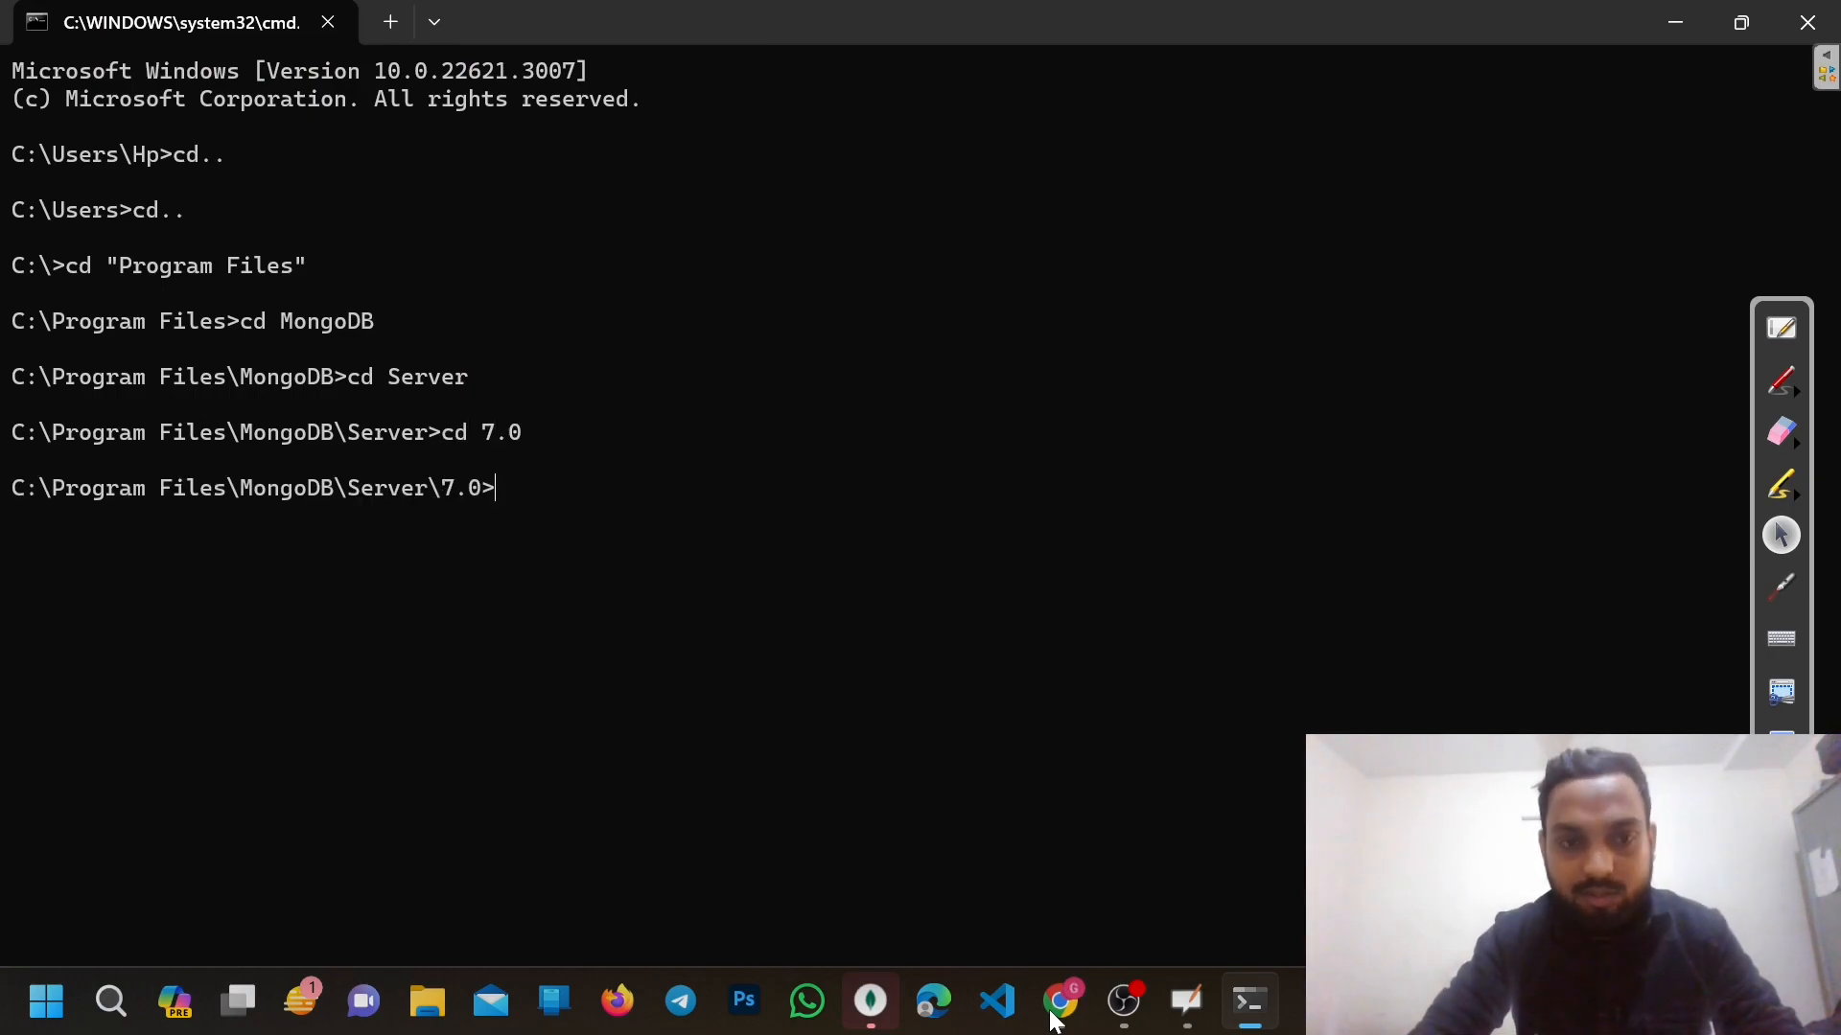
{"action": "type", "text": "cd bin"}
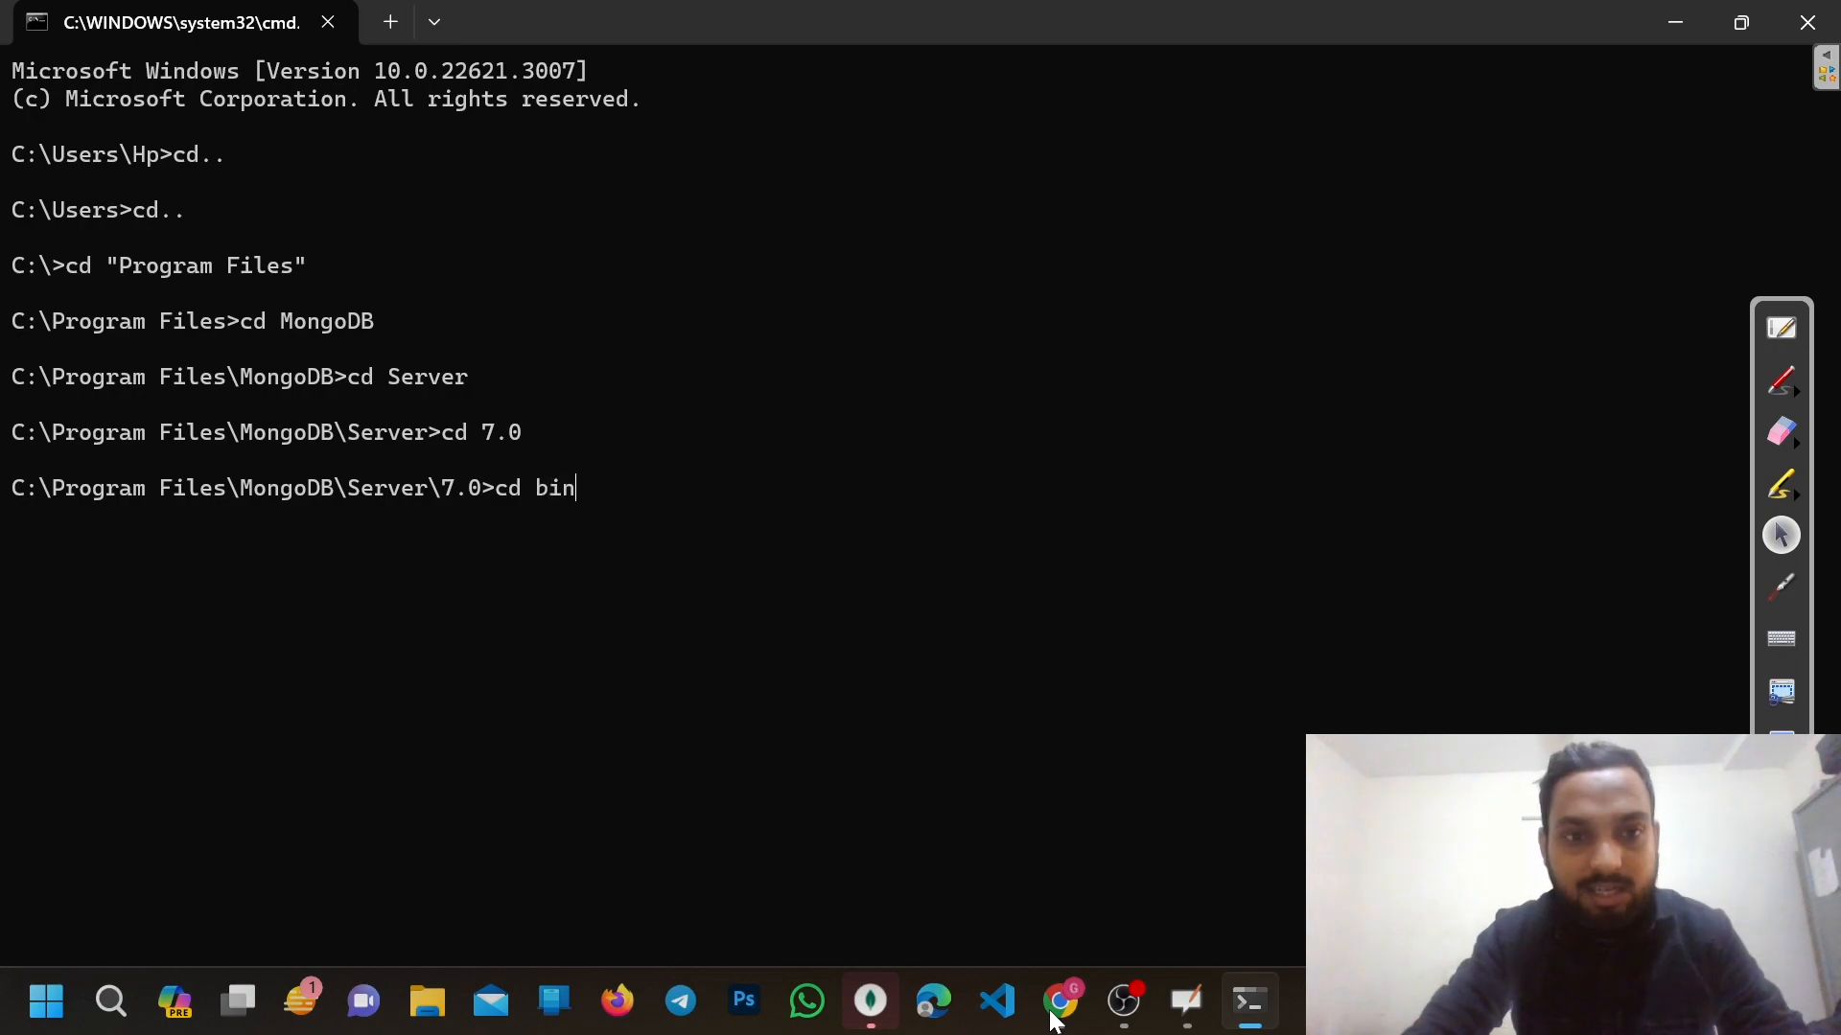
{"action": "key", "text": "Return"}
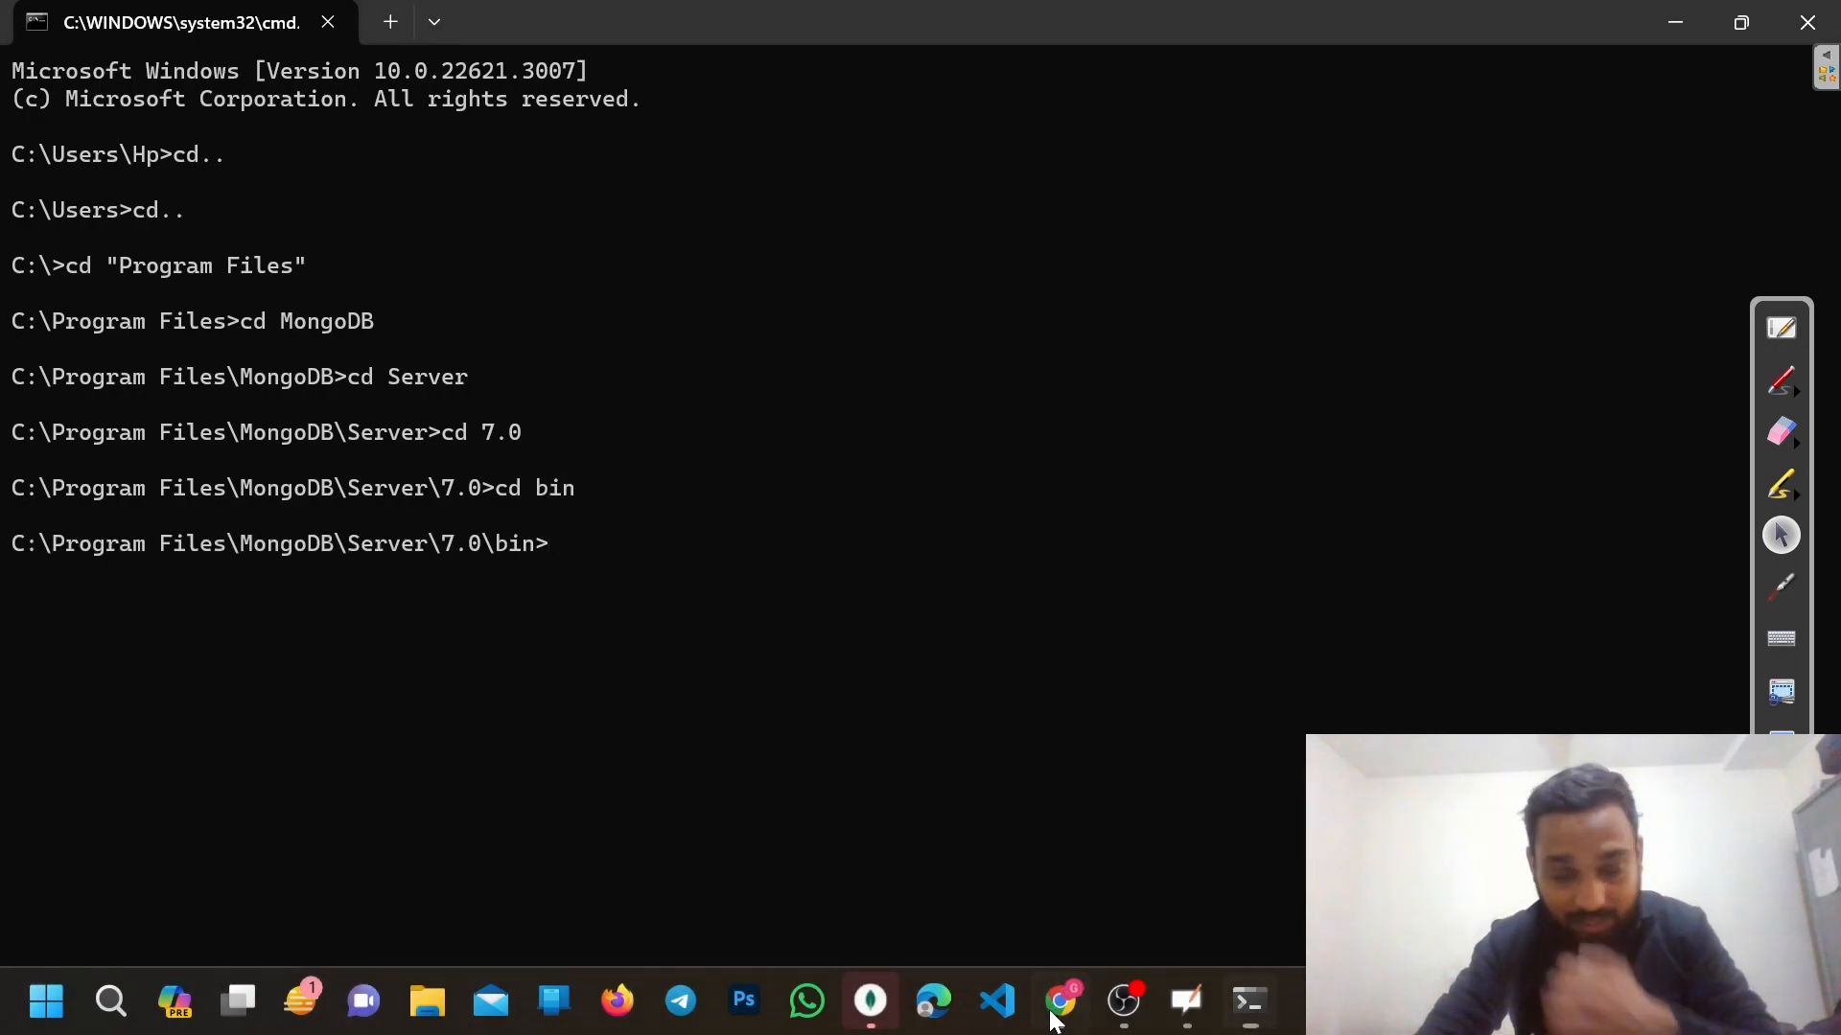
Look up the executable's name in the documentation and list the bin folder's contents with dir
{"action": "left_click", "coordinate": [1058, 1004]}
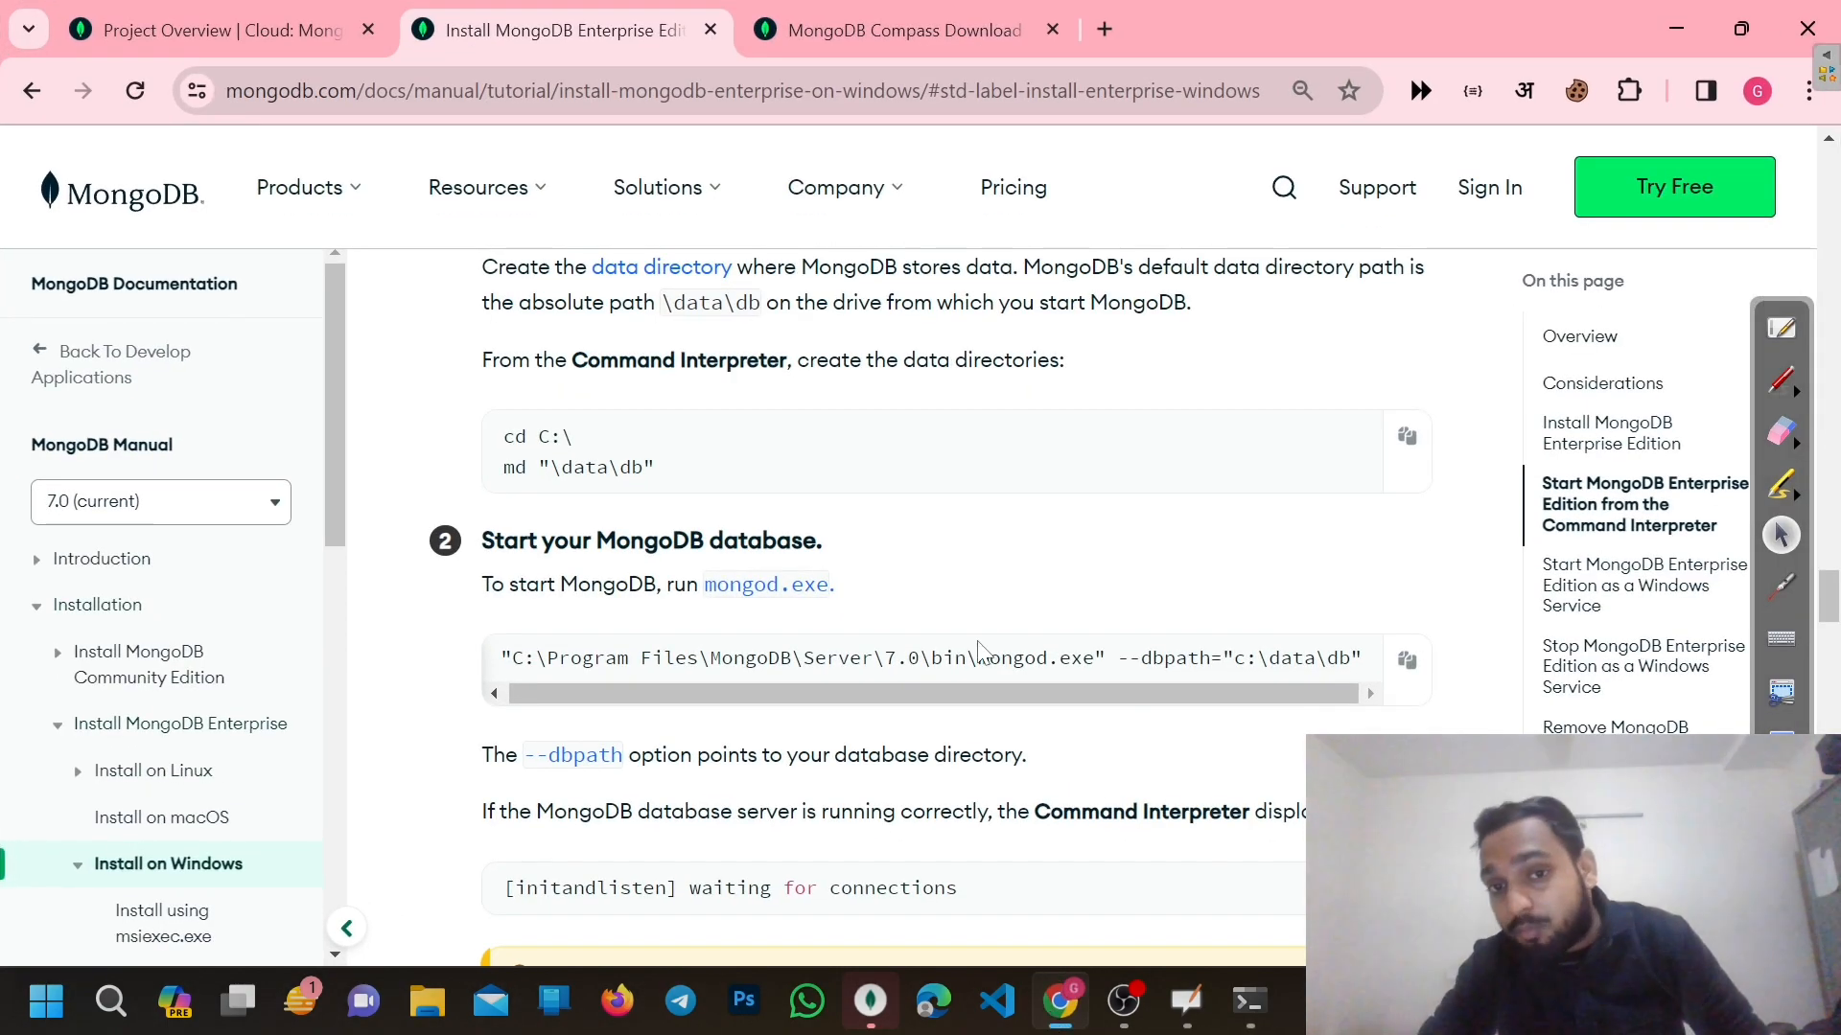
{"action": "left_click", "coordinate": [1056, 1028]}
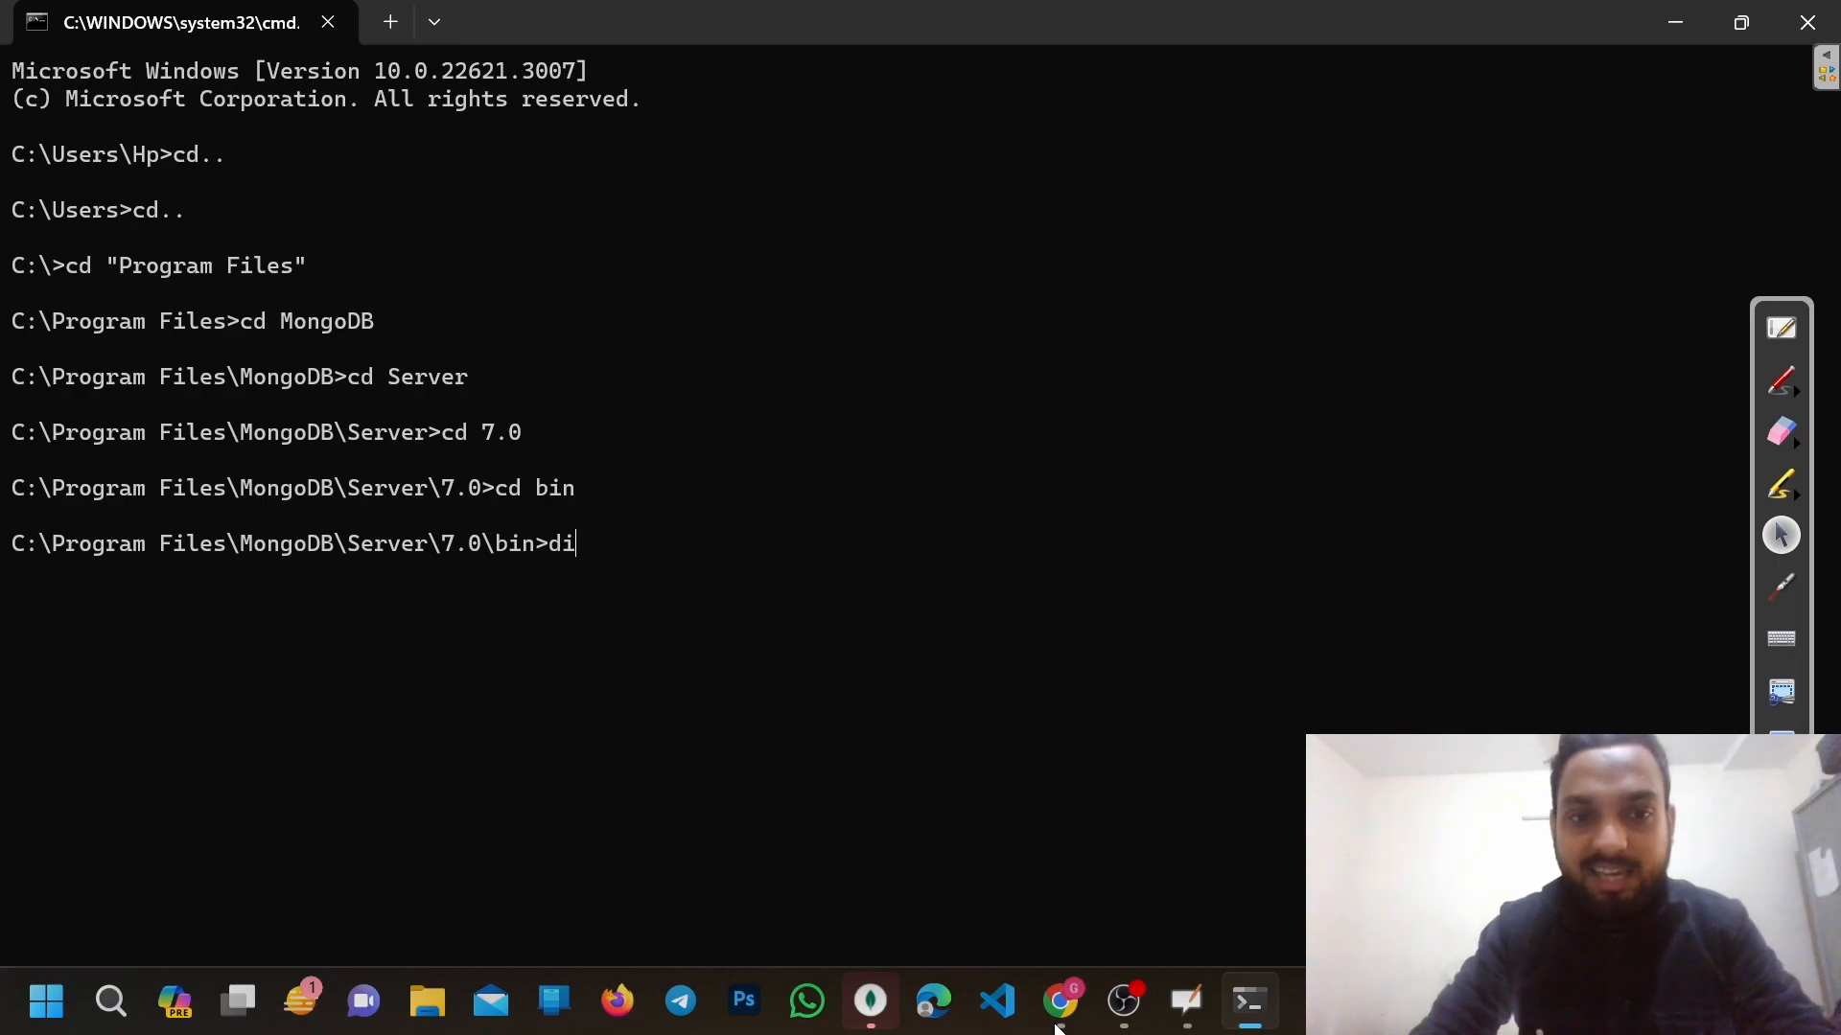
{"action": "key", "text": "Return"}
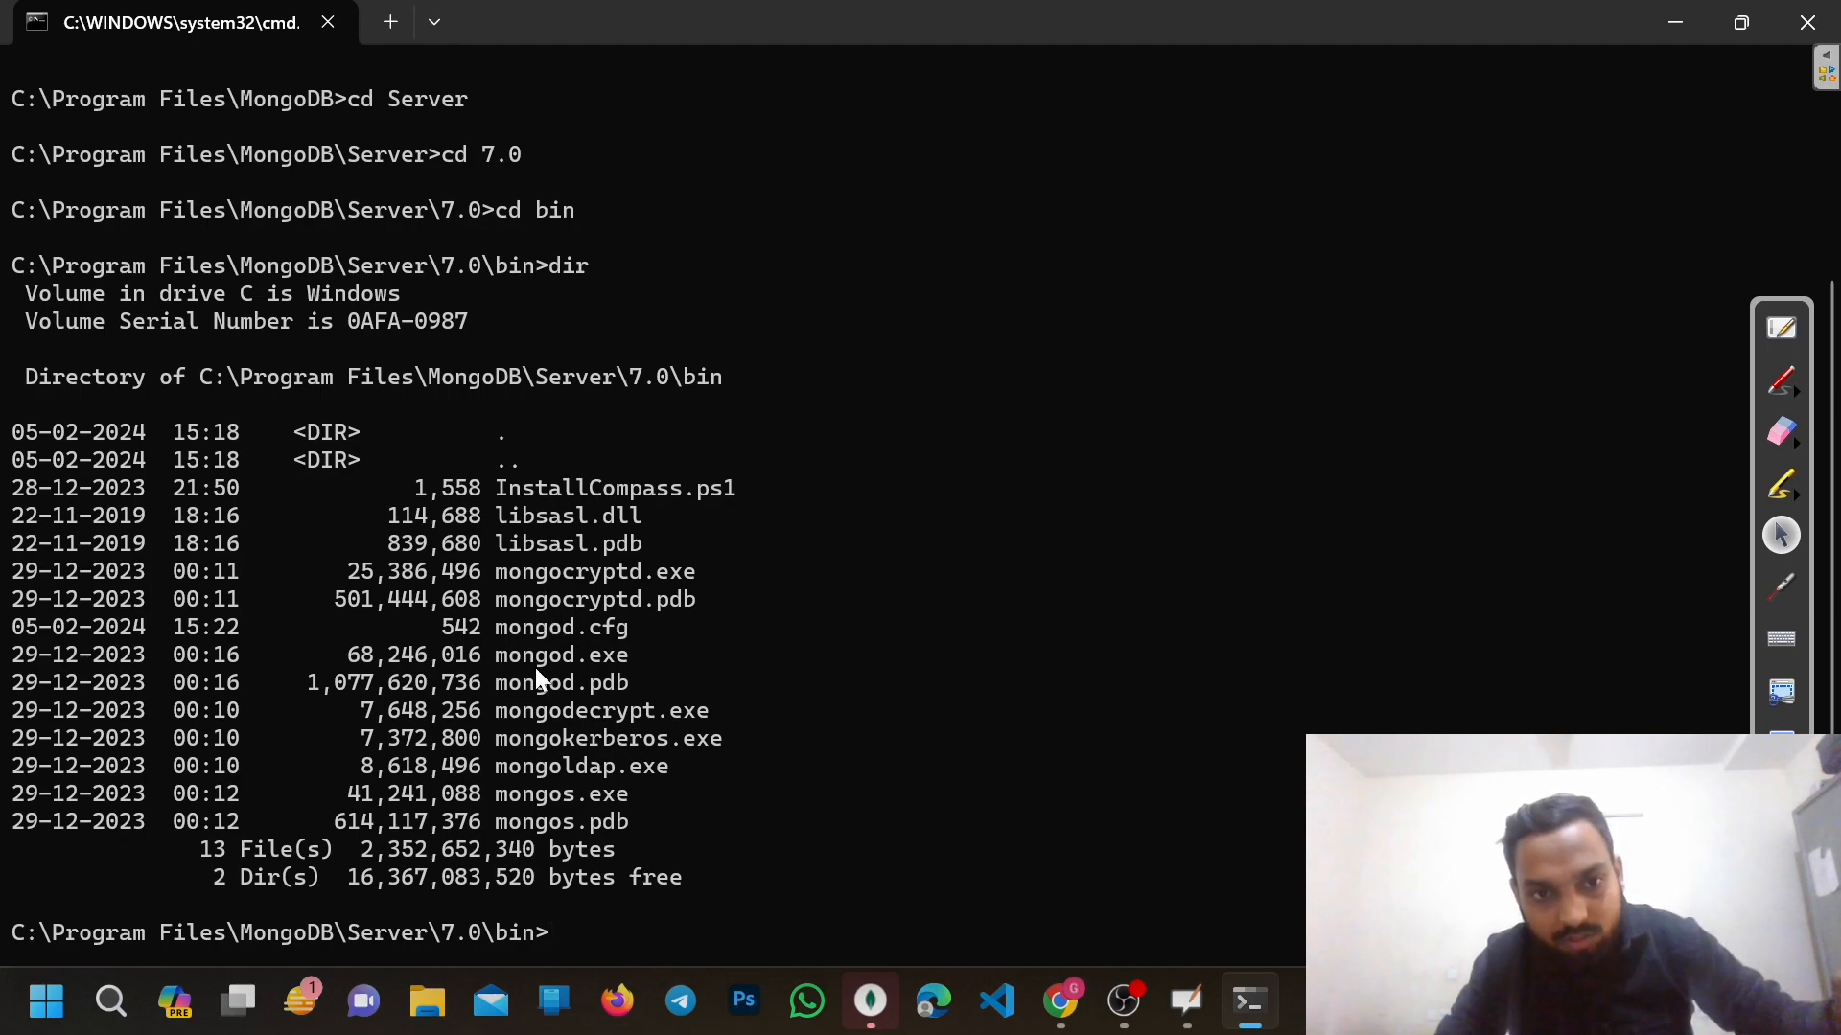
Copy the mongod.exe part of the documented command into the Command Prompt and run it as mongod.exe --dbpath="c:\data\db"
{"action": "left_click", "coordinate": [1060, 1001]}
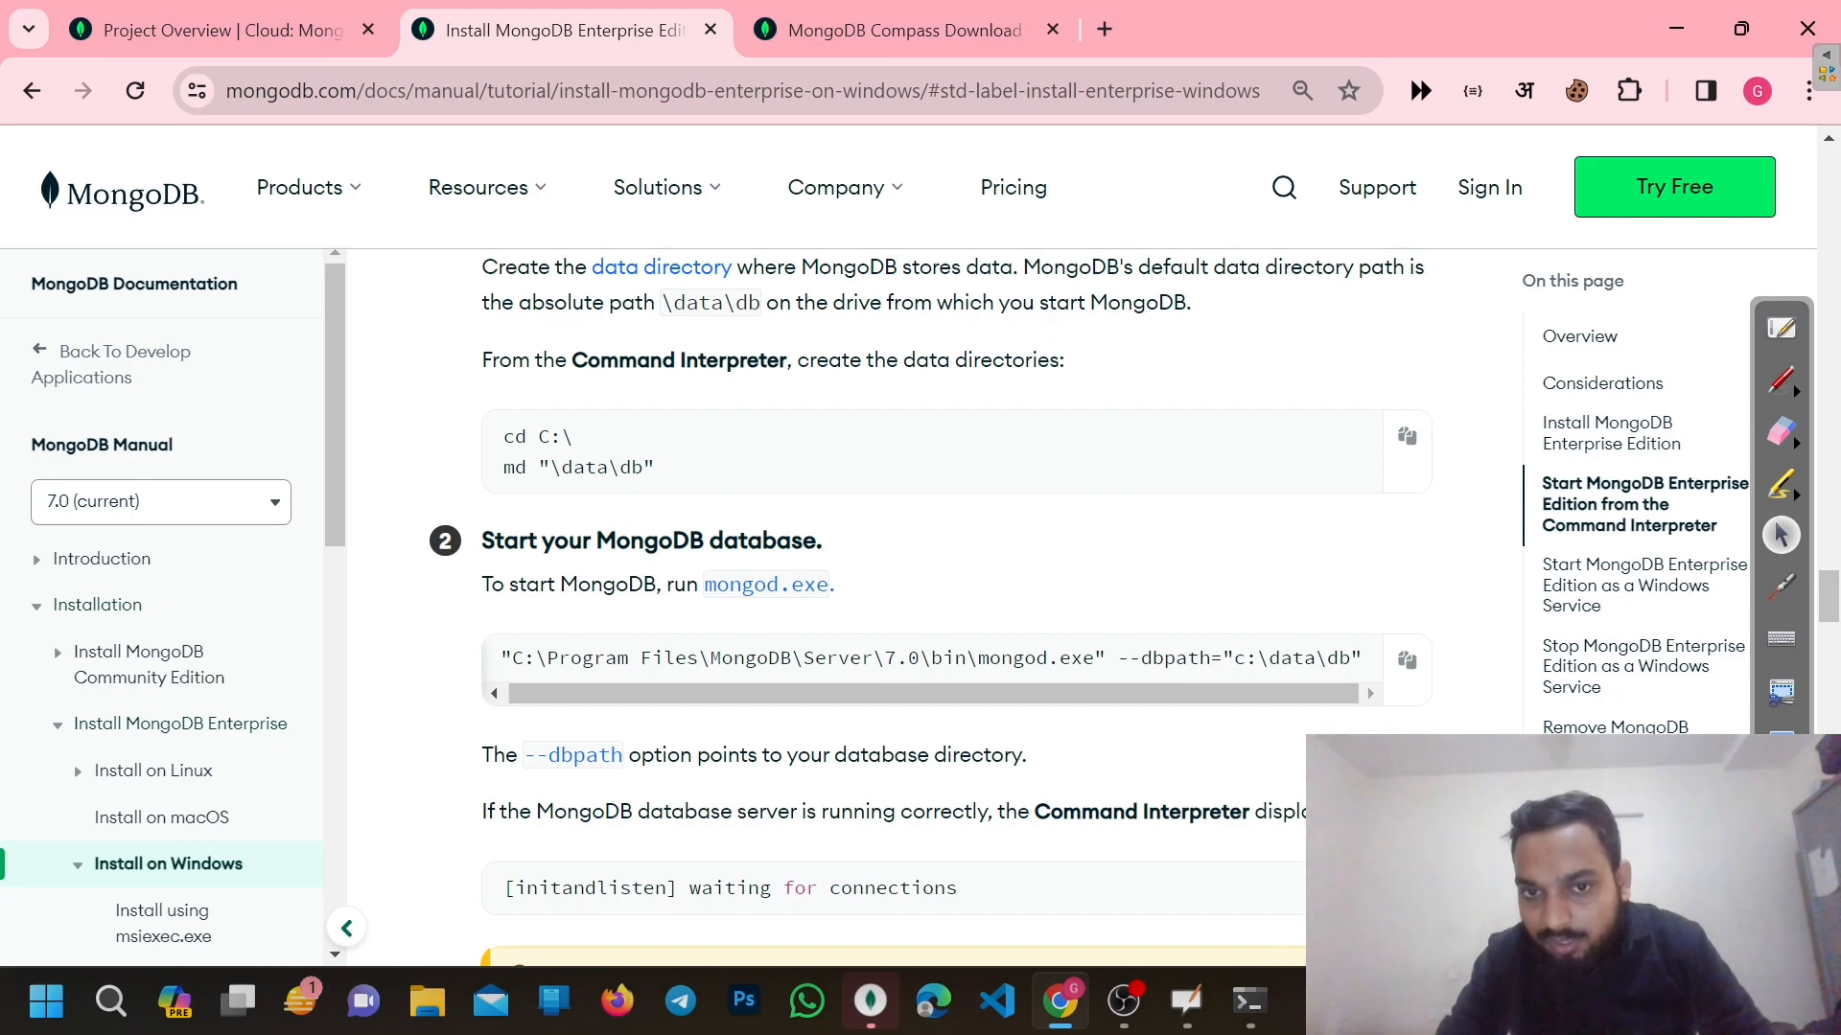
{"action": "left_click_drag", "start_coordinate": [978, 658], "coordinate": [1361, 658]}
{"action": "key", "text": "ctrl+c"}
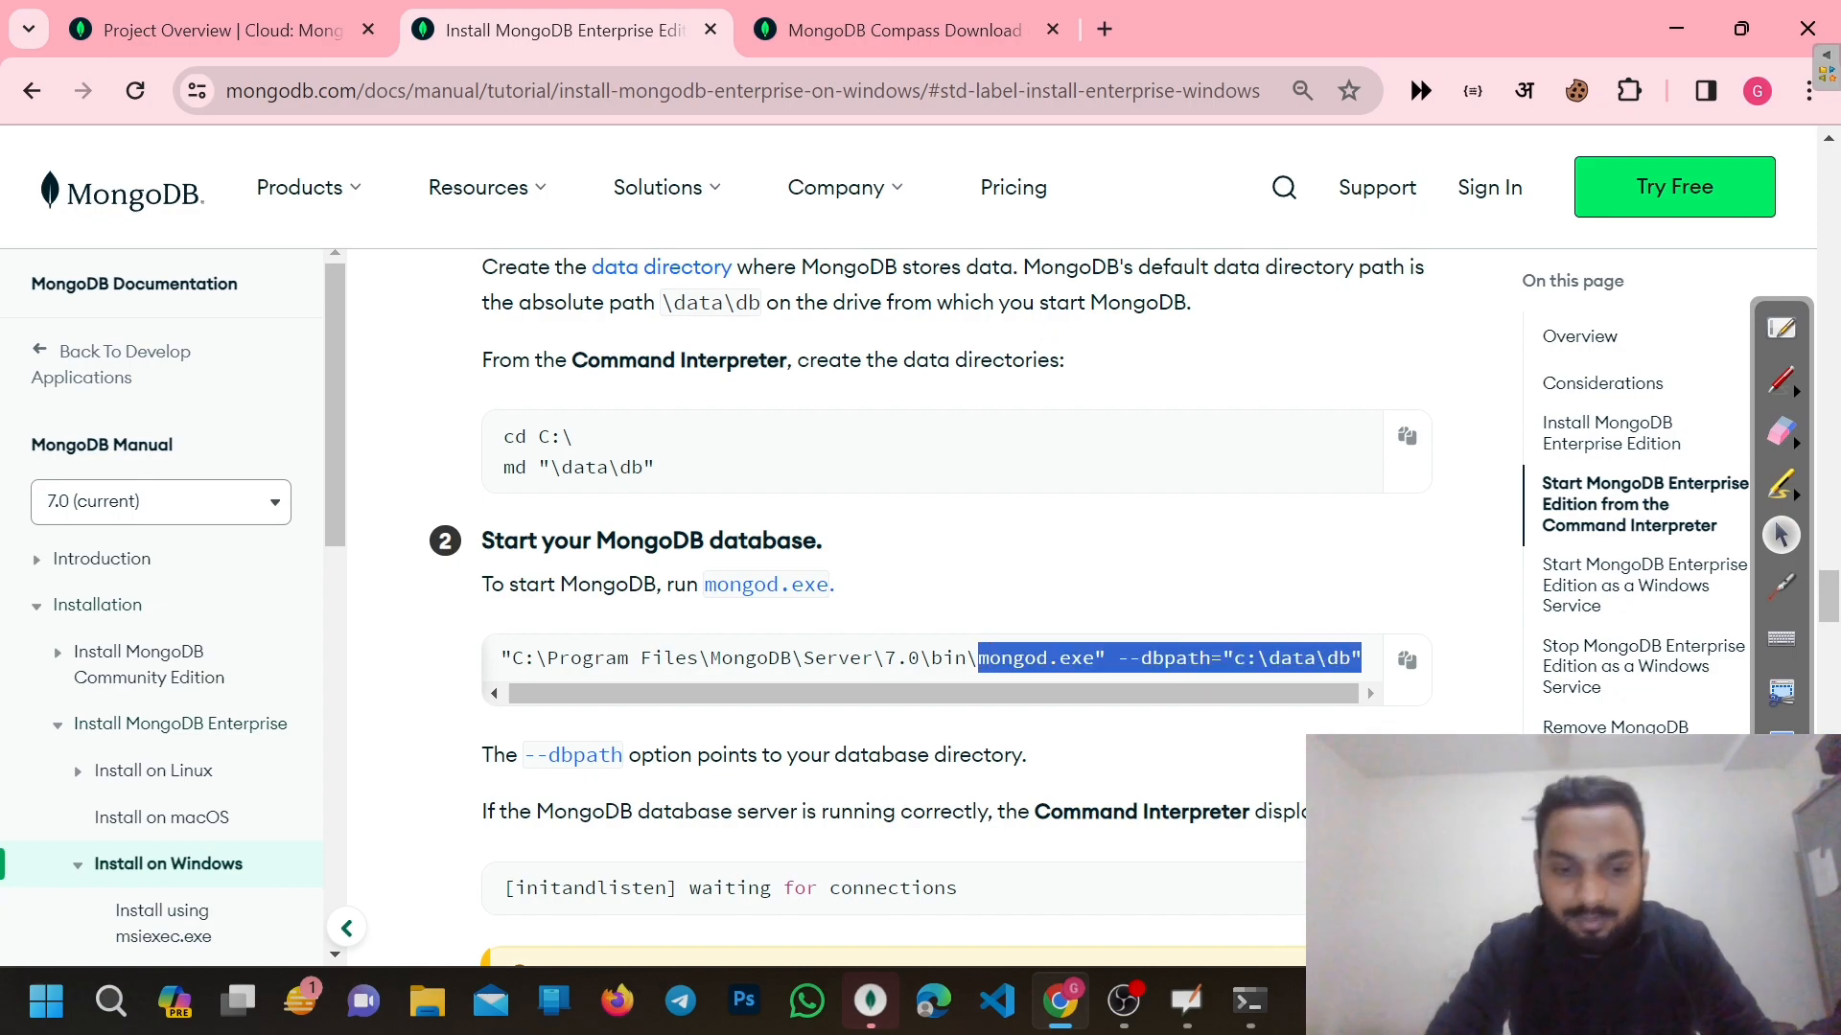
{"action": "left_click", "coordinate": [1247, 1001]}
{"action": "key", "text": "ctrl+v"}
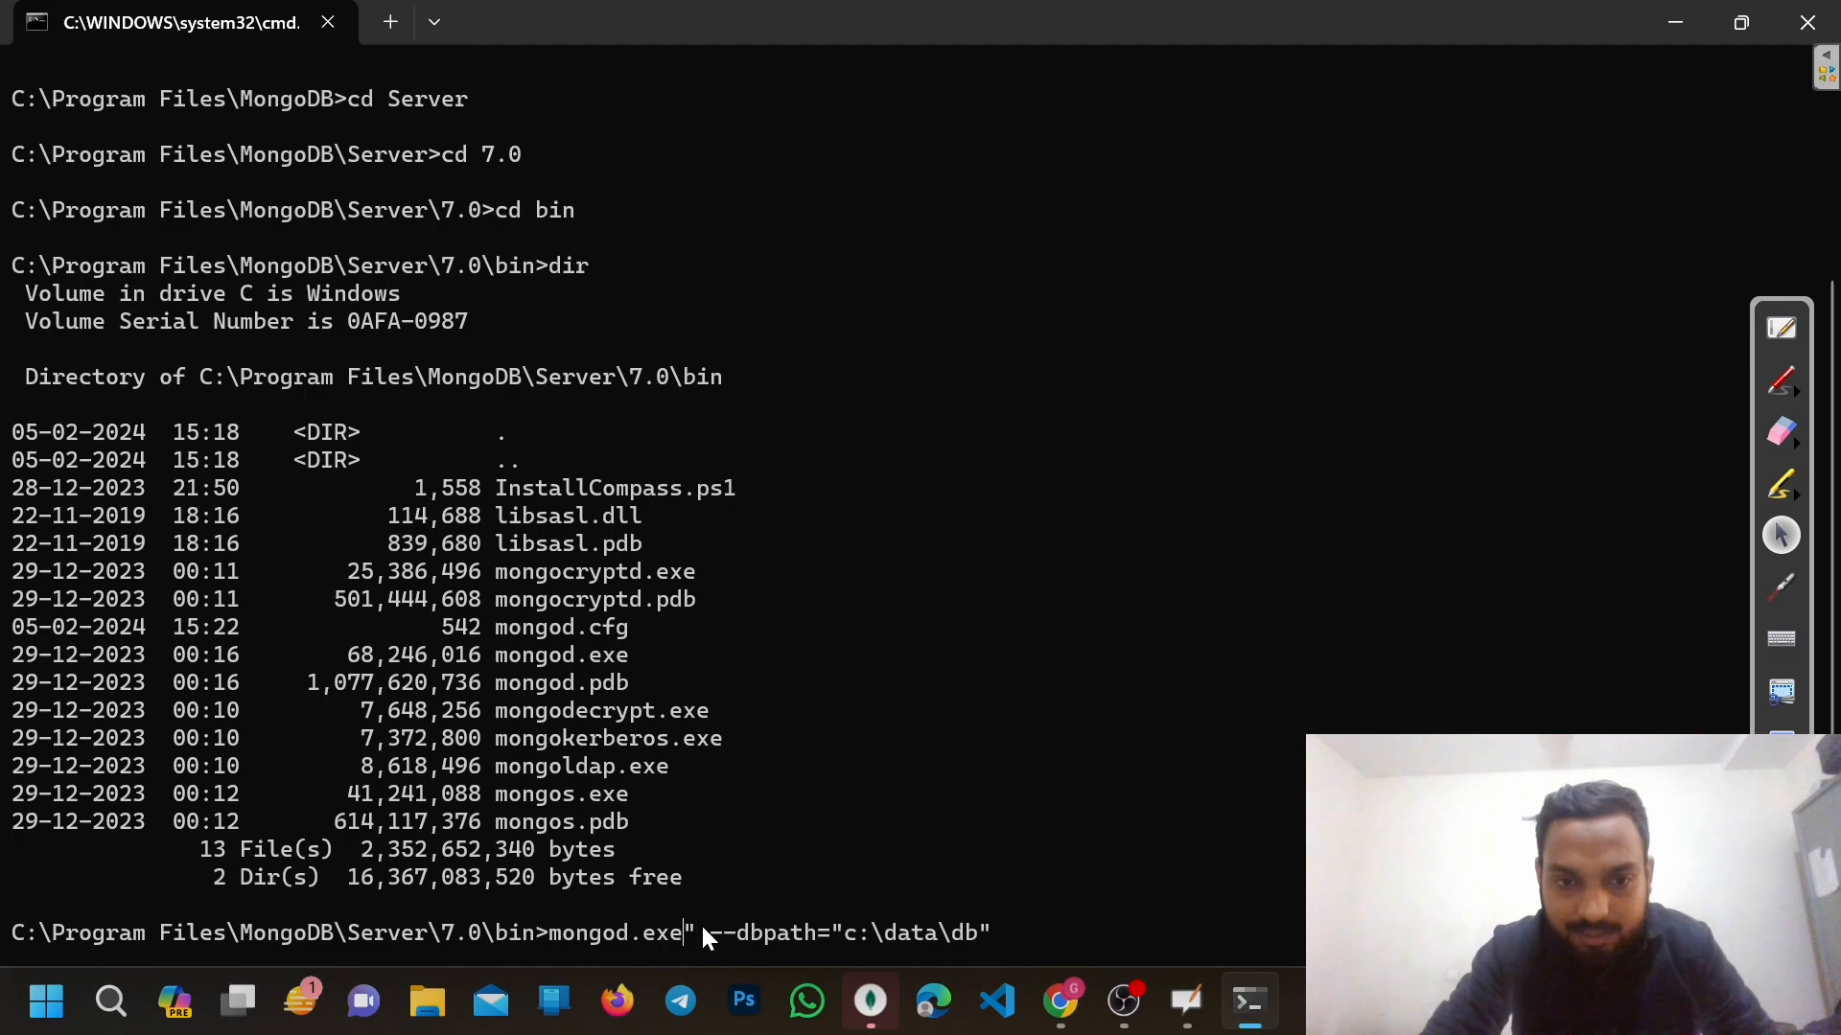
{"action": "key", "text": "Delete"}
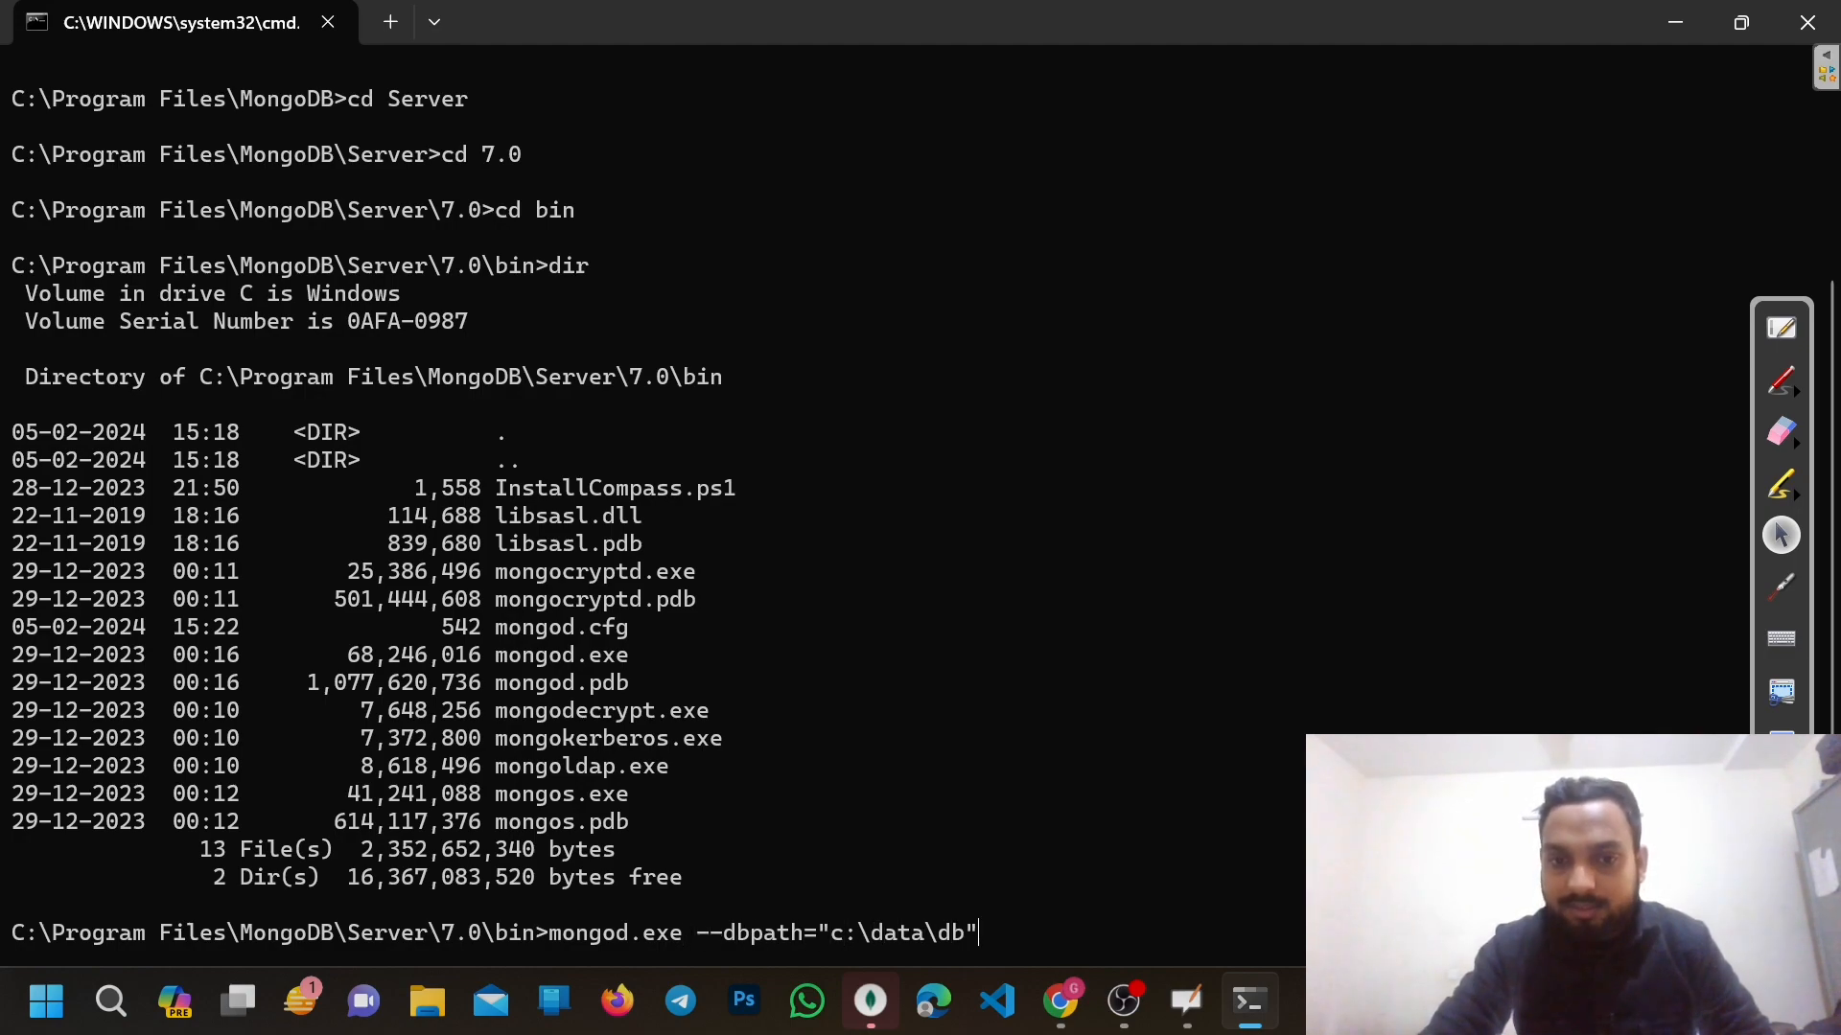
{"action": "key", "text": "Return"}
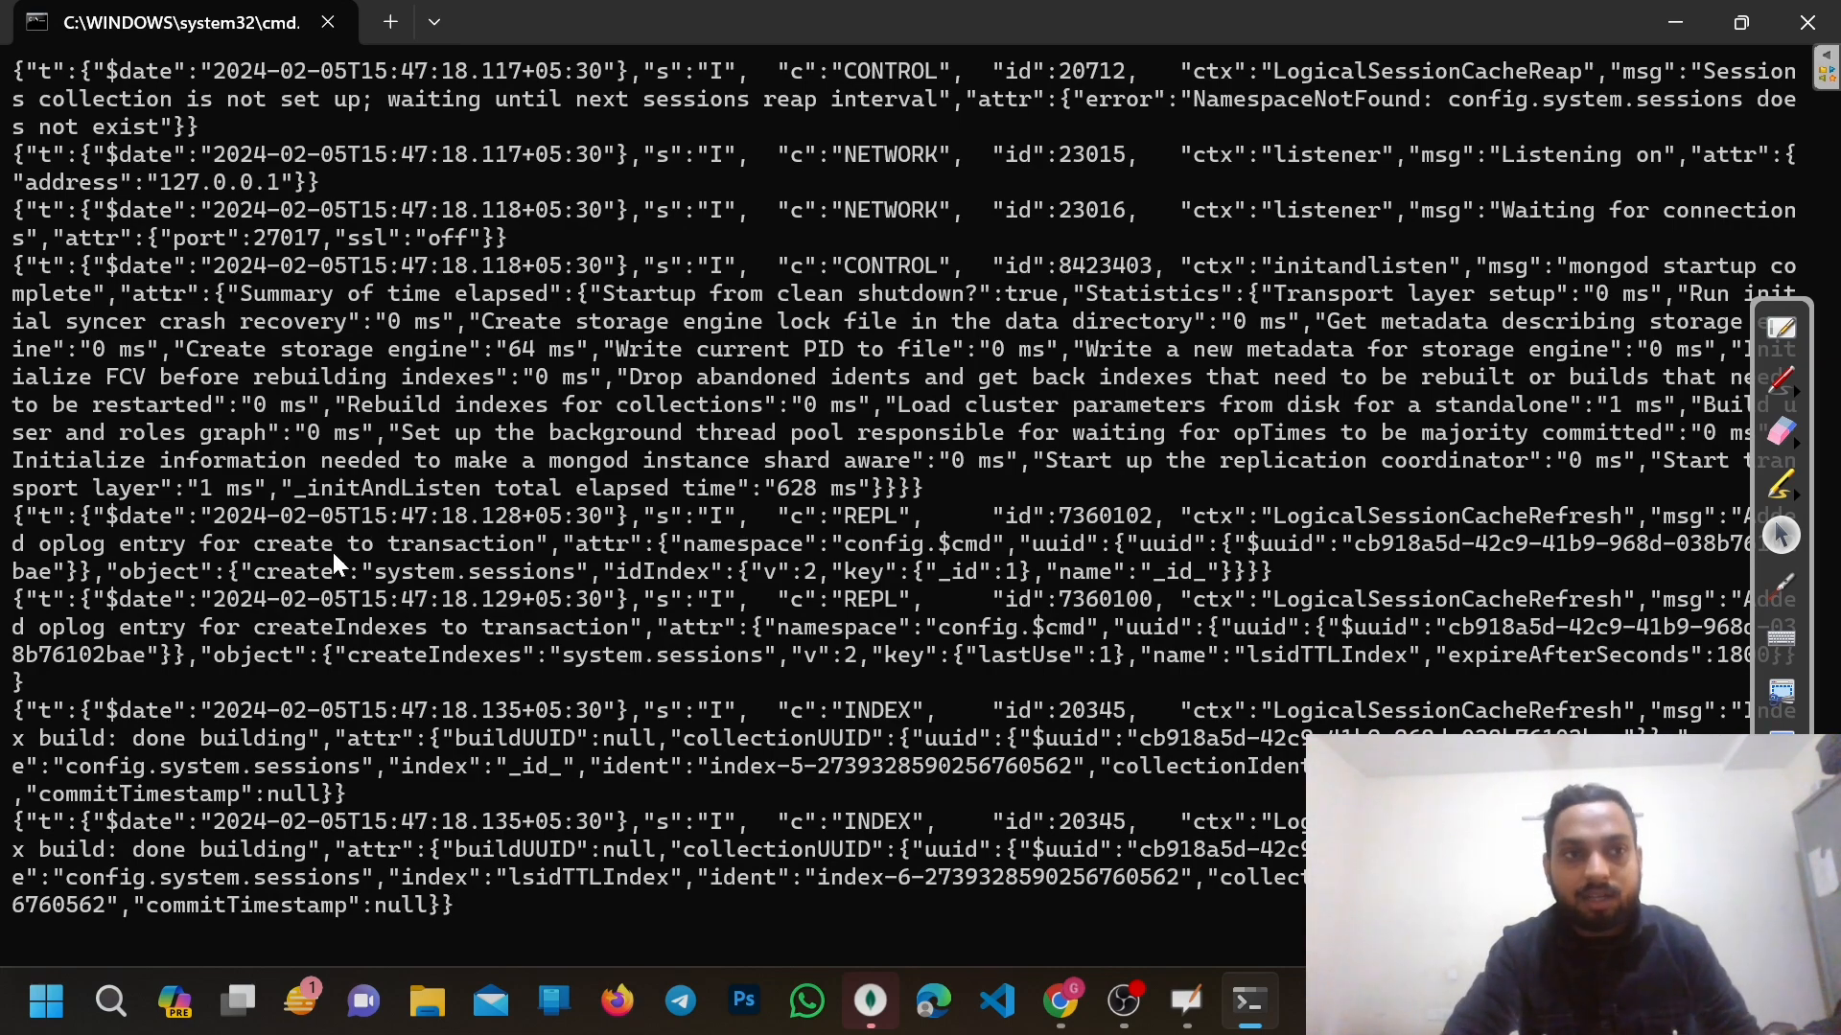
Review the entered commands and the MongoDB server's startup log in the Command Prompt
{"action": "scroll", "coordinate": [347, 525], "scroll_direction": "up", "scroll_amount": 20}
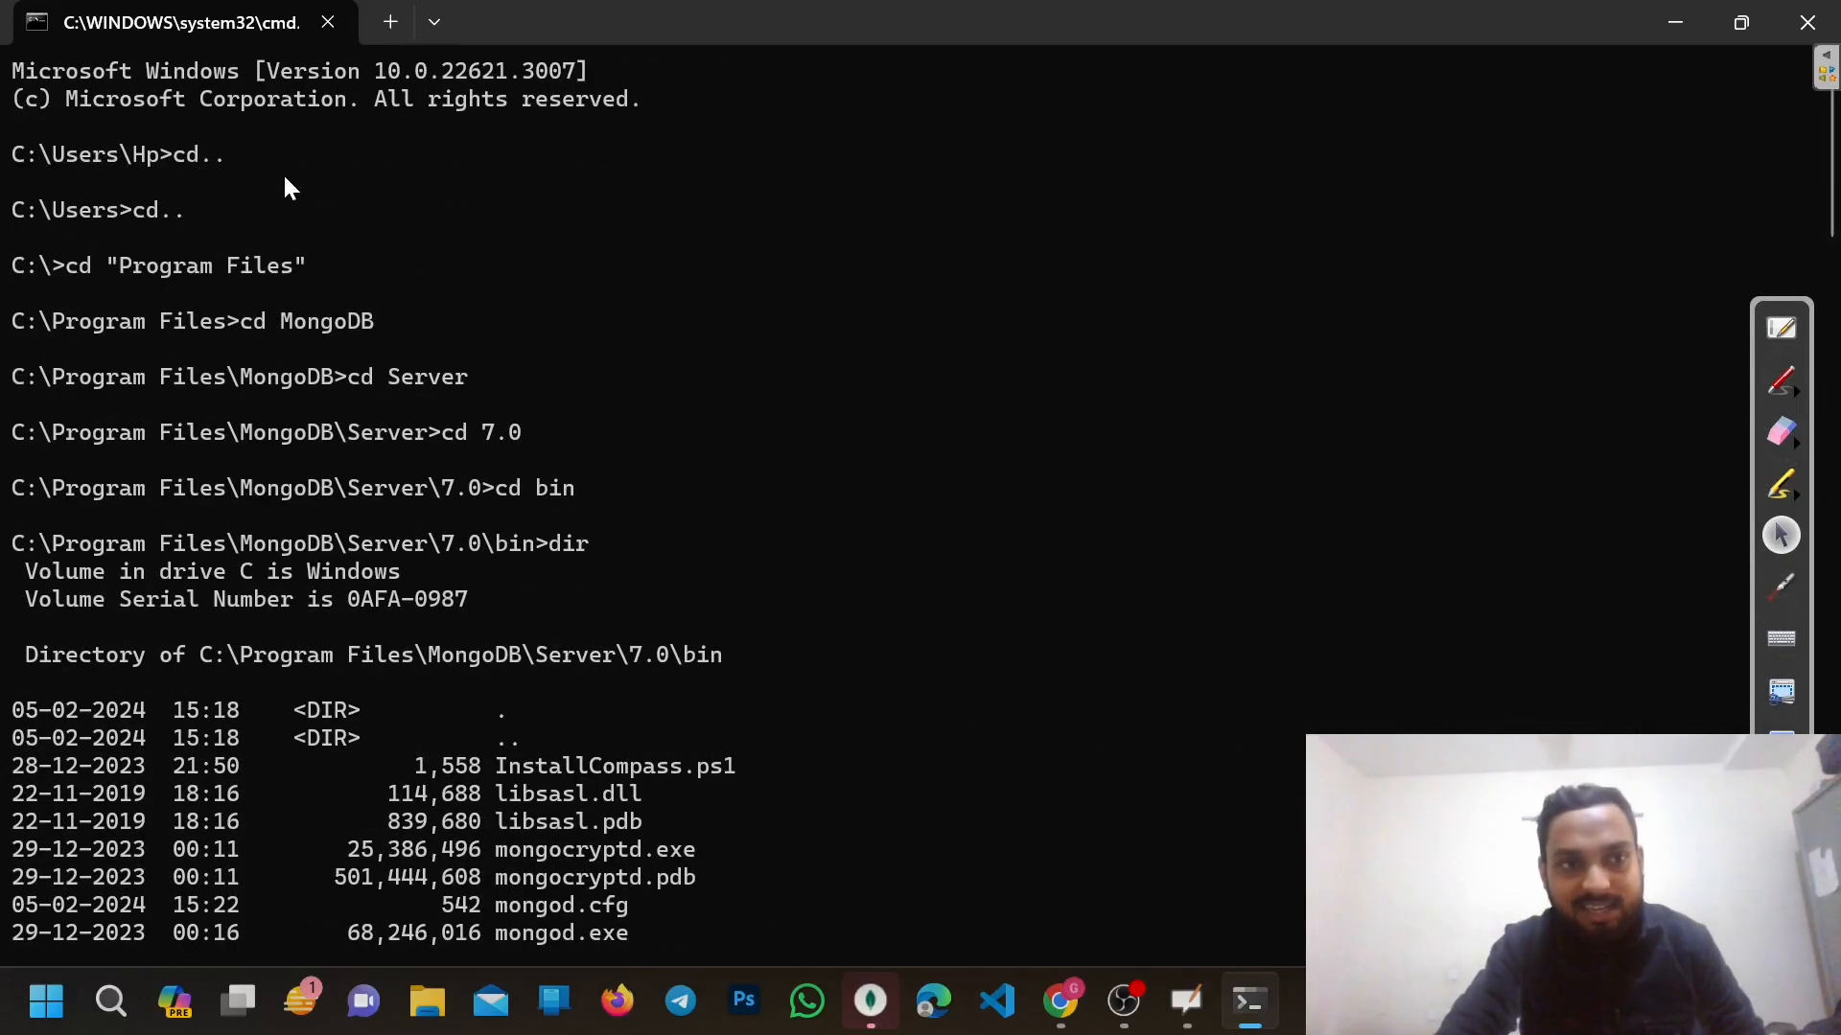
{"action": "scroll", "coordinate": [284, 497], "scroll_direction": "down", "scroll_amount": 20}
{"action": "scroll", "coordinate": [284, 497], "scroll_direction": "up", "scroll_amount": 20}
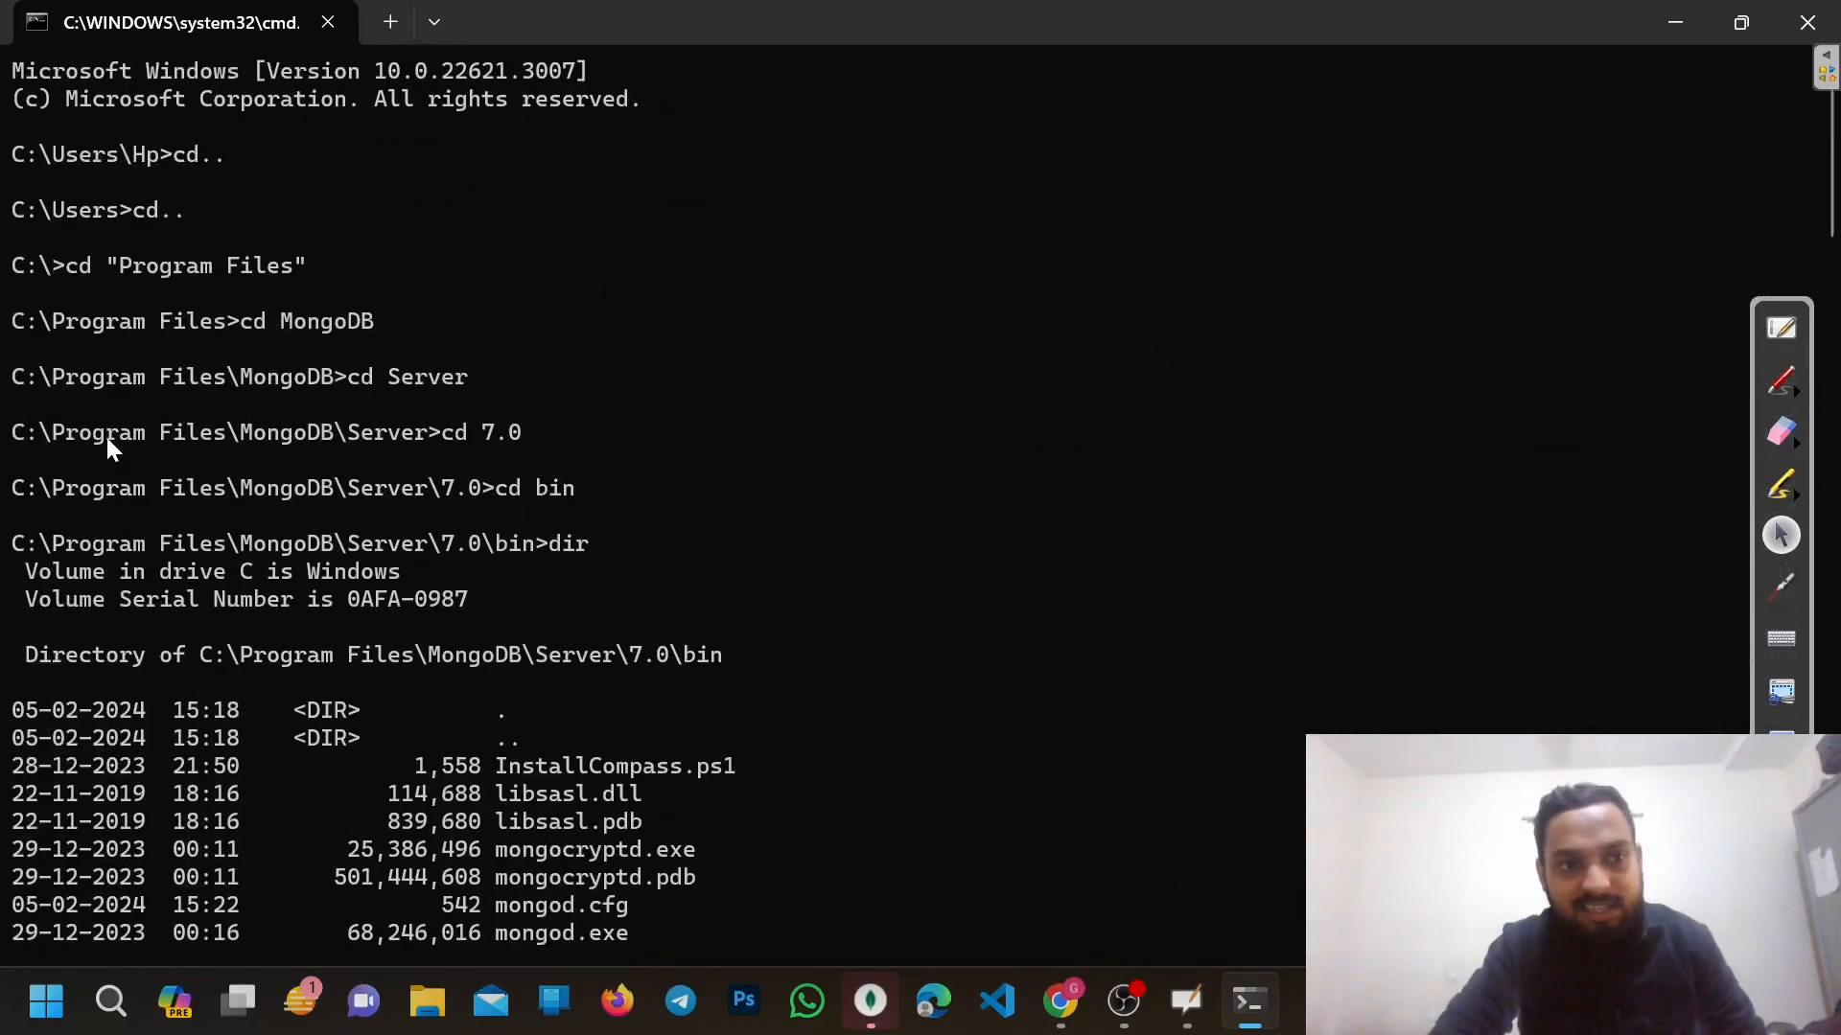
{"action": "scroll", "coordinate": [491, 451], "scroll_direction": "down", "scroll_amount": 20}
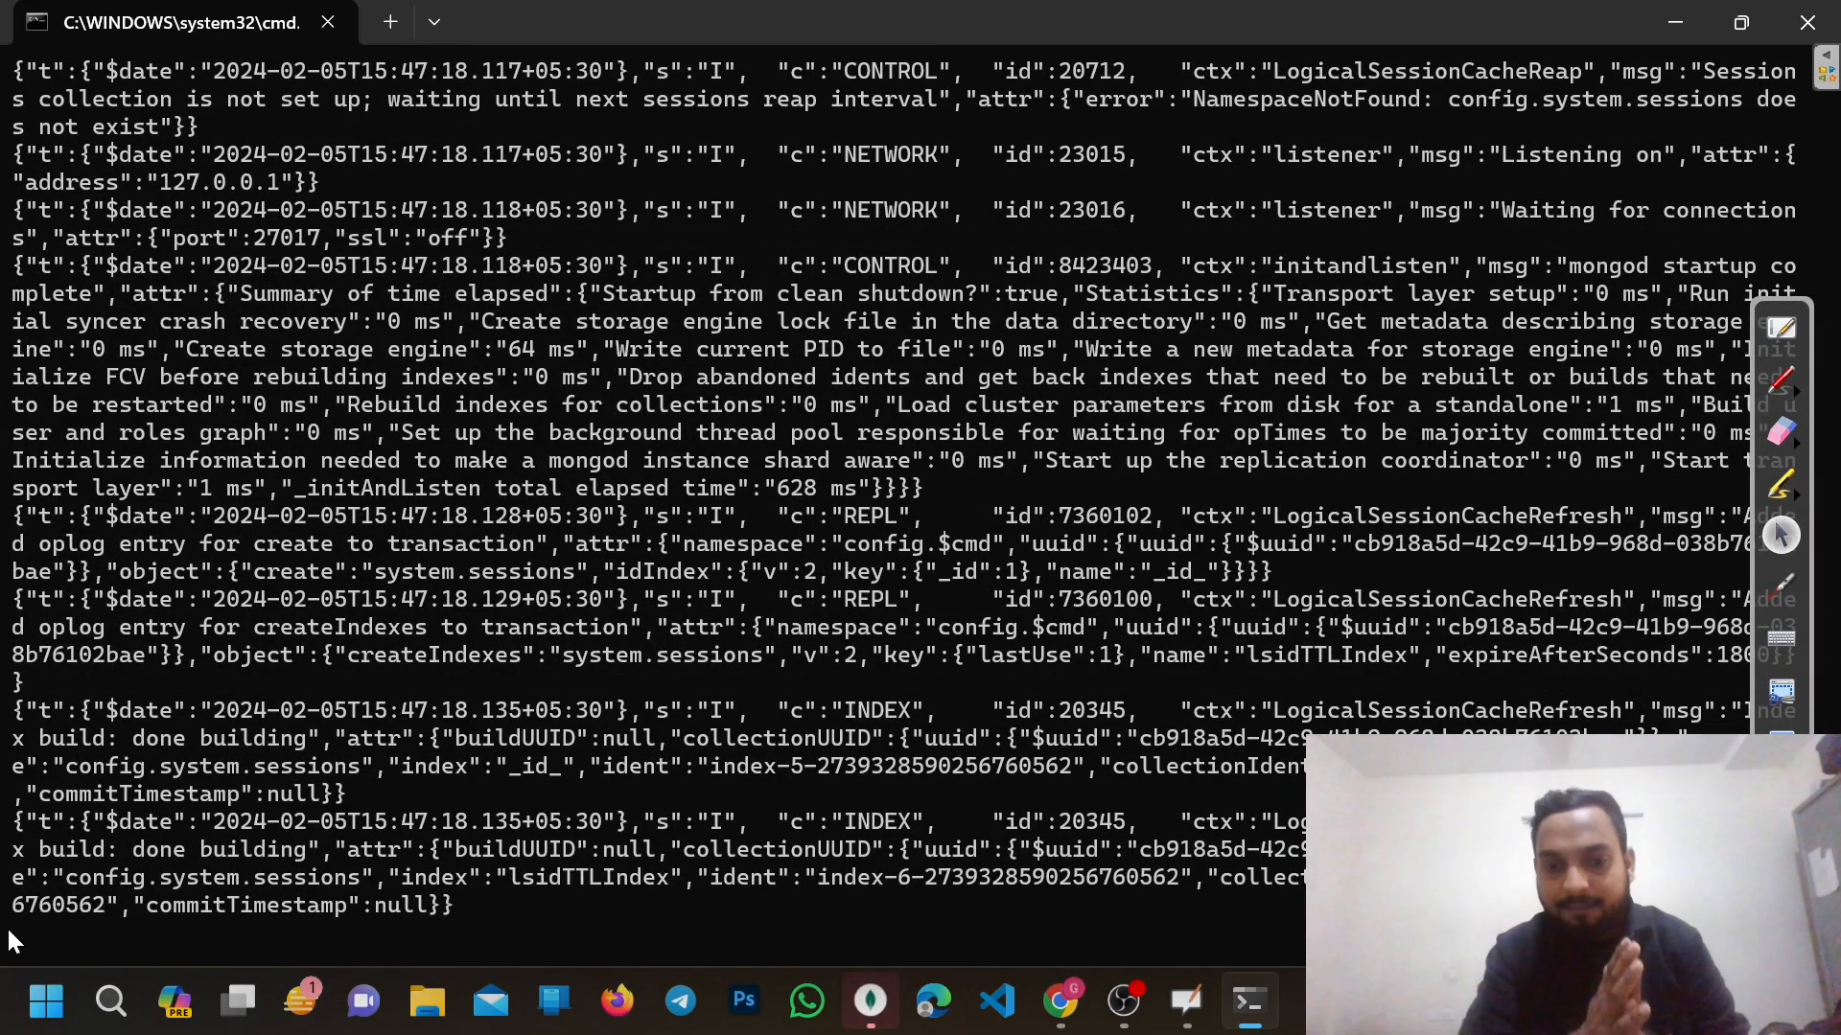
Launch MongoDB Compass, bring its window up and show the new connection form
{"action": "left_click", "coordinate": [111, 1001]}
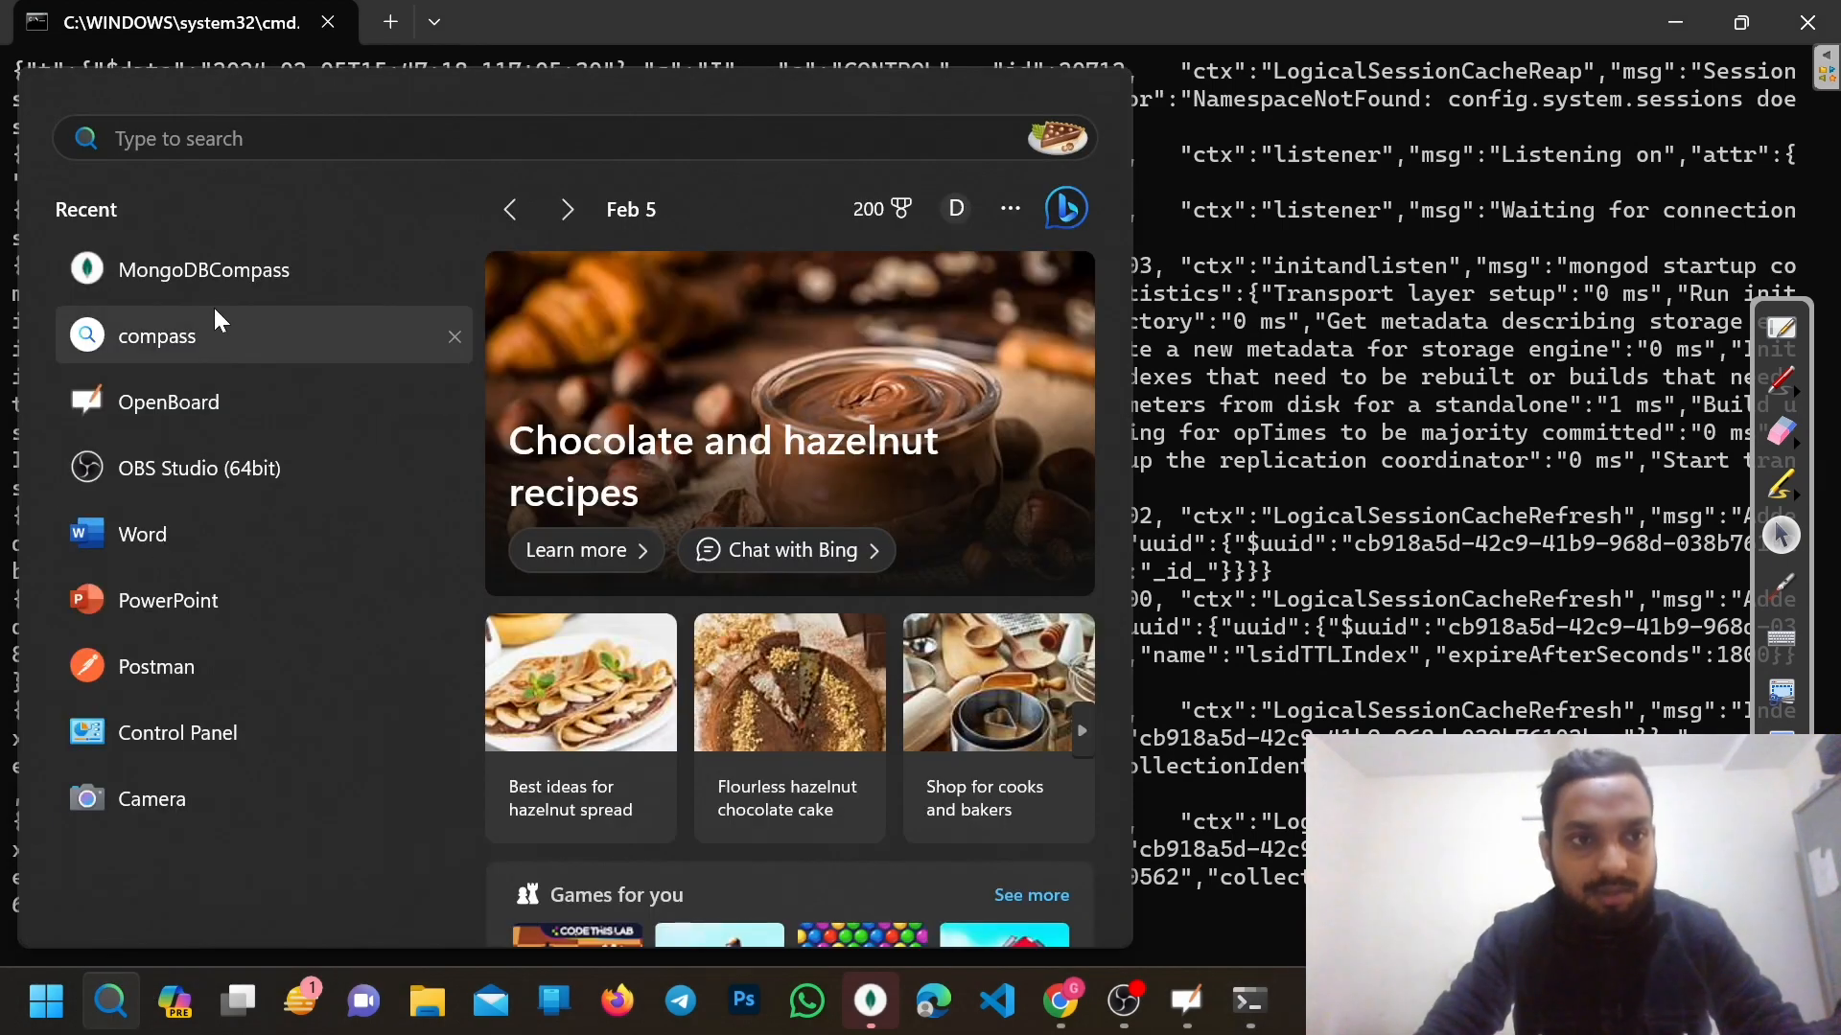
{"action": "type", "text": "mong"}
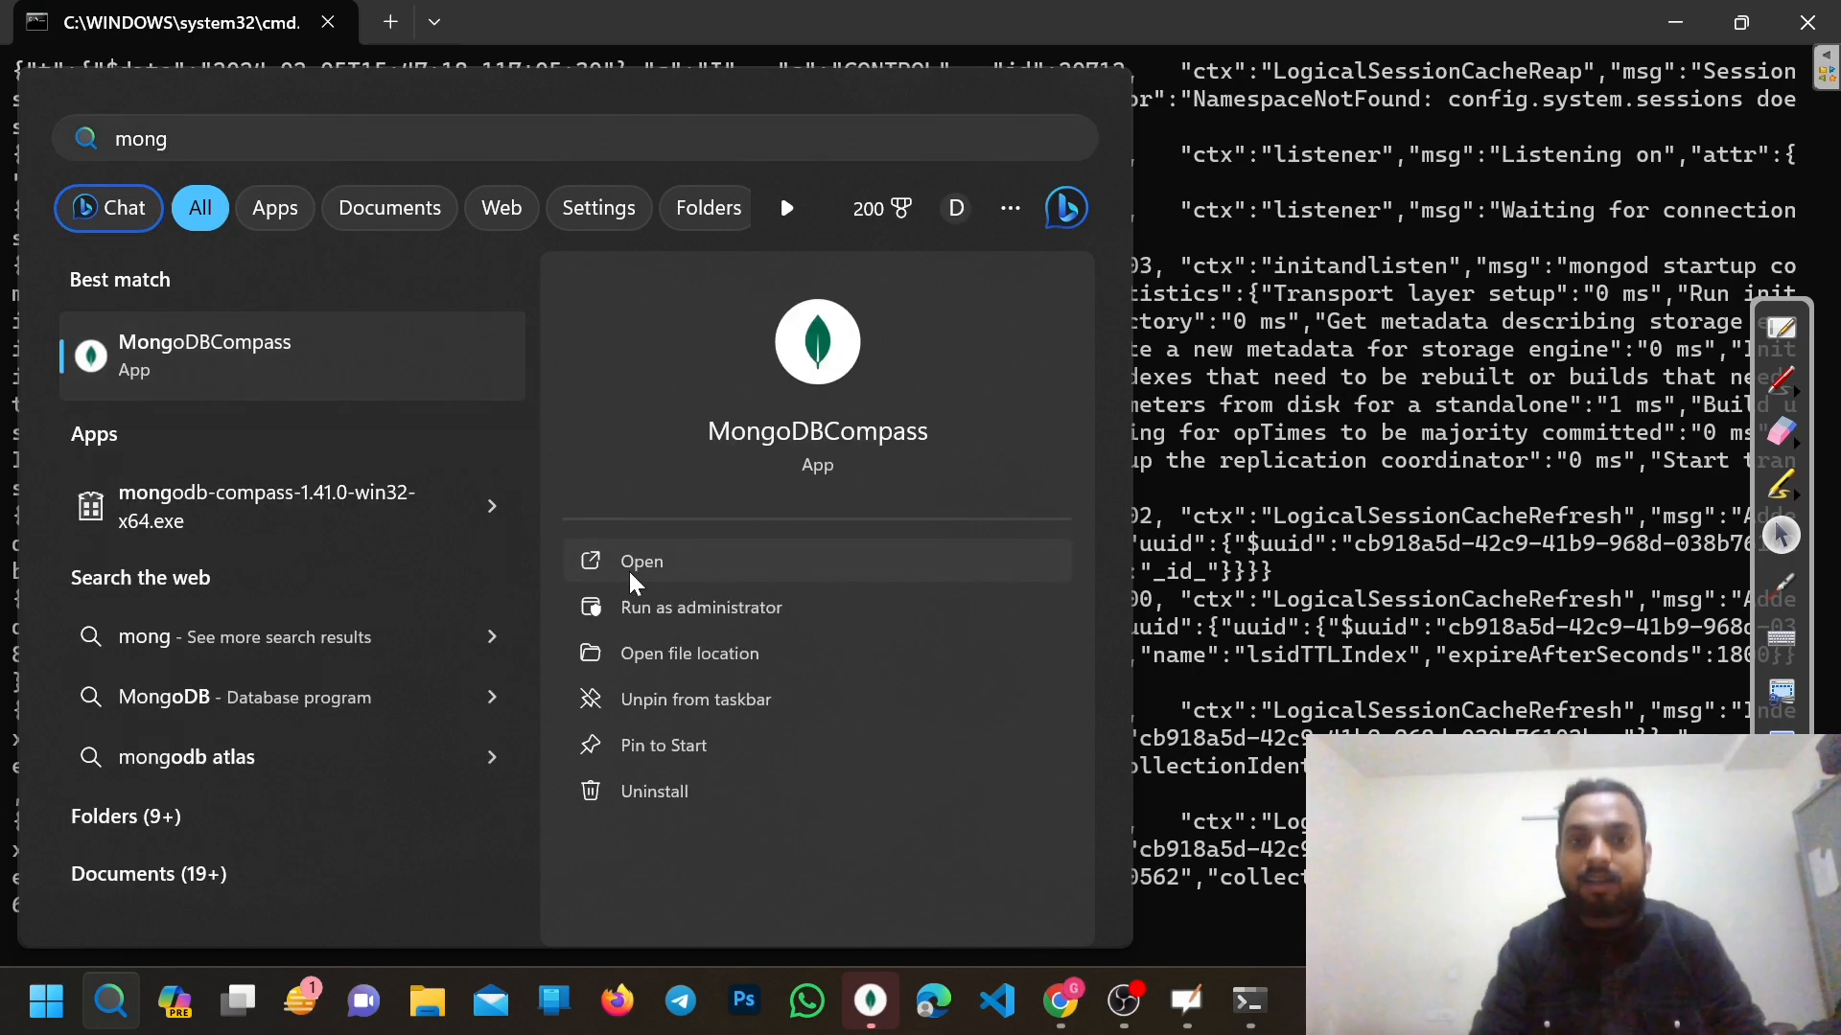
{"action": "left_click", "coordinate": [633, 562]}
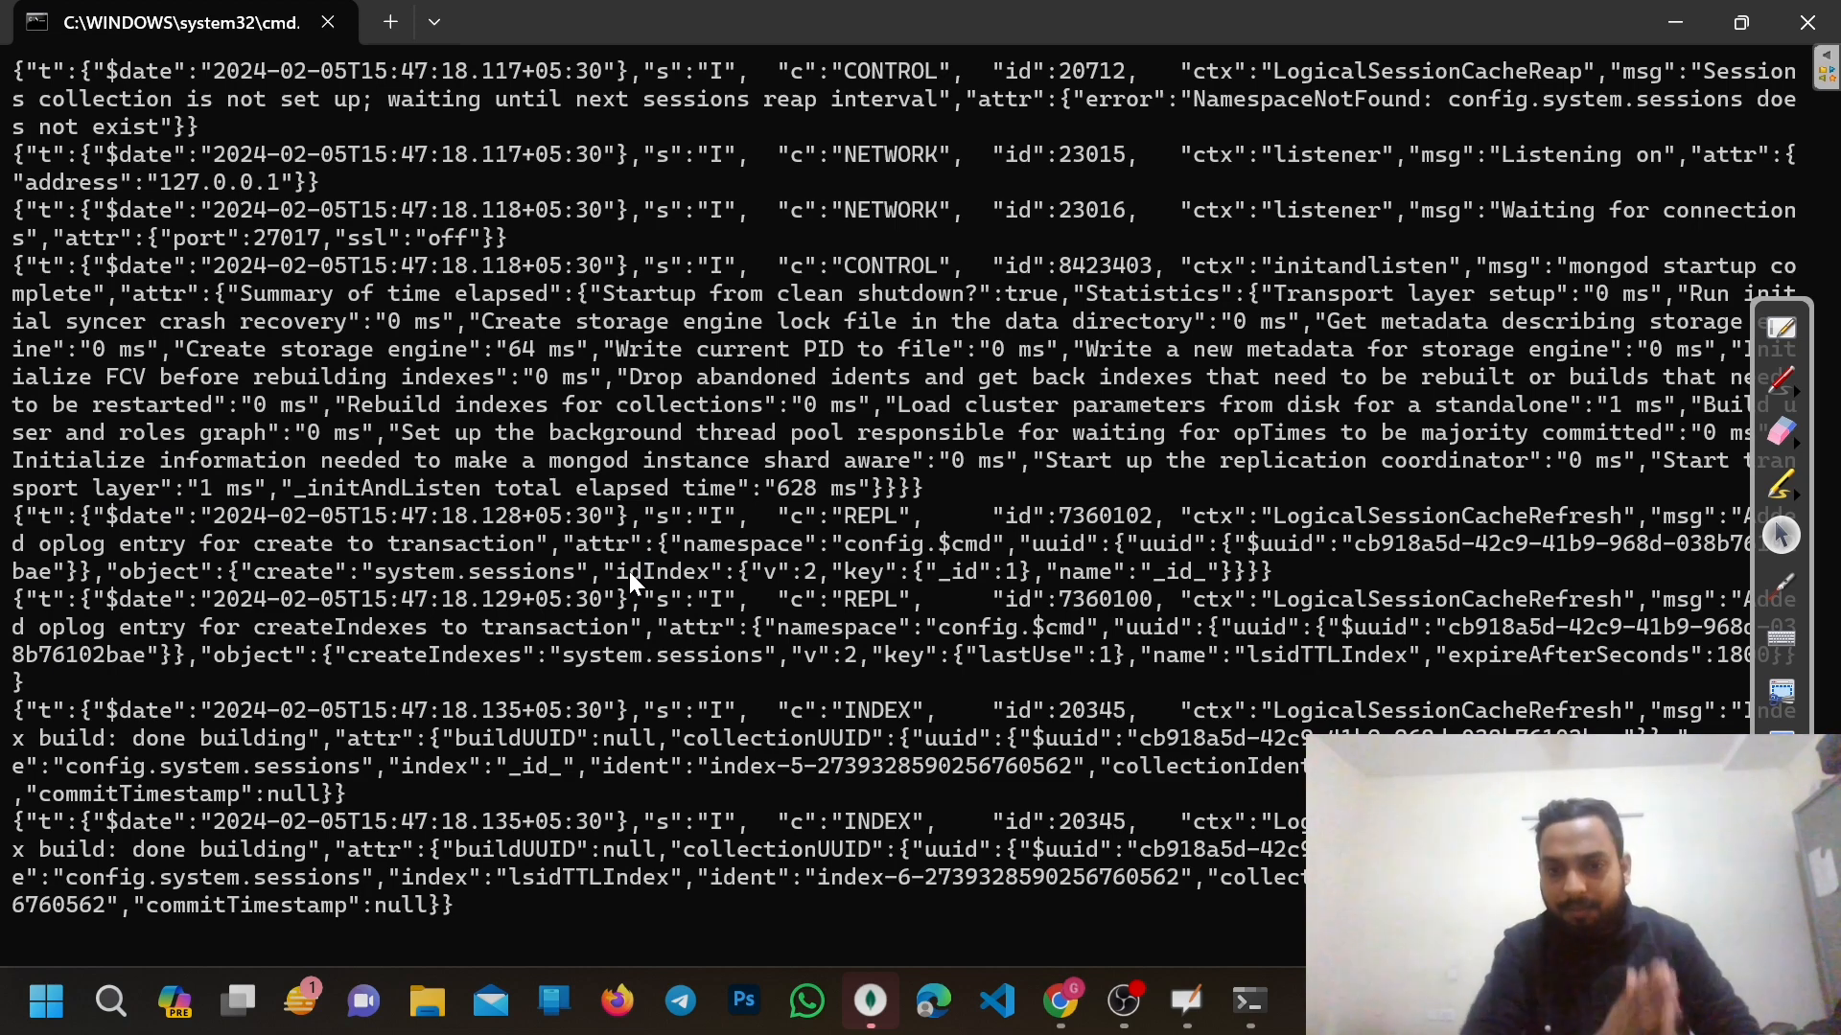
{"action": "left_click", "coordinate": [870, 1001]}
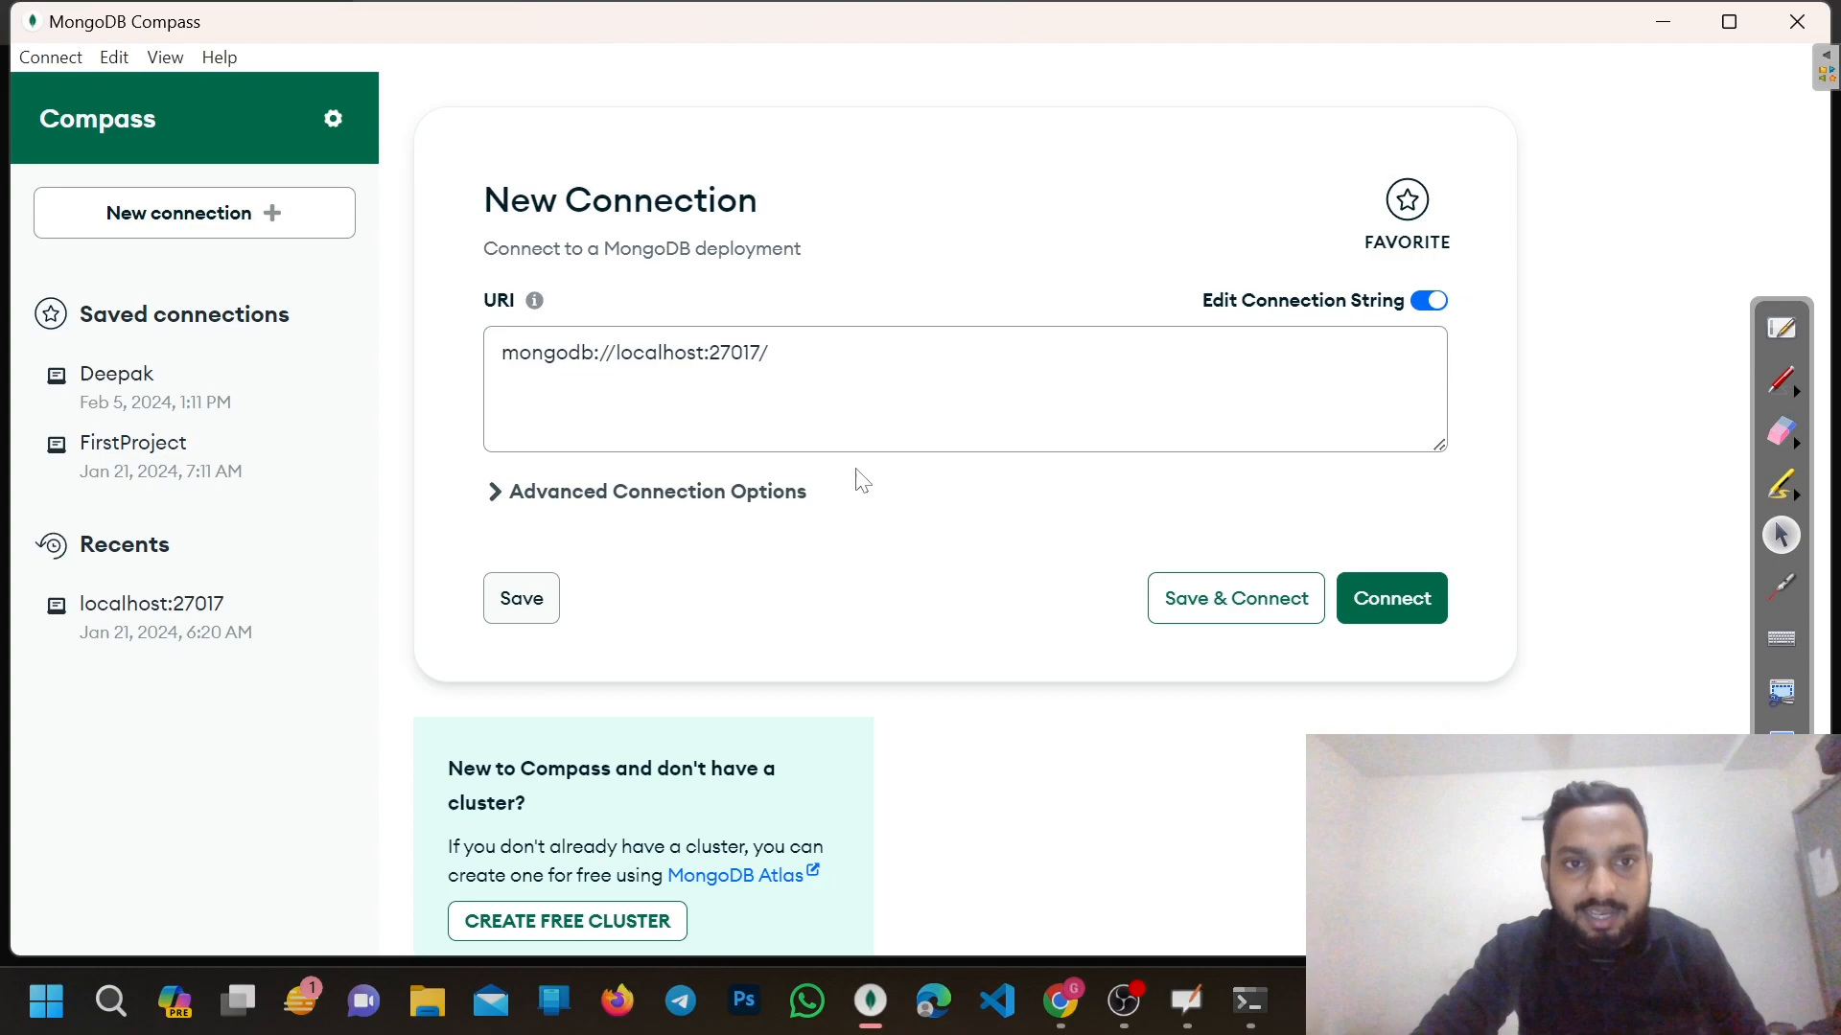
{"action": "left_click", "coordinate": [154, 224]}
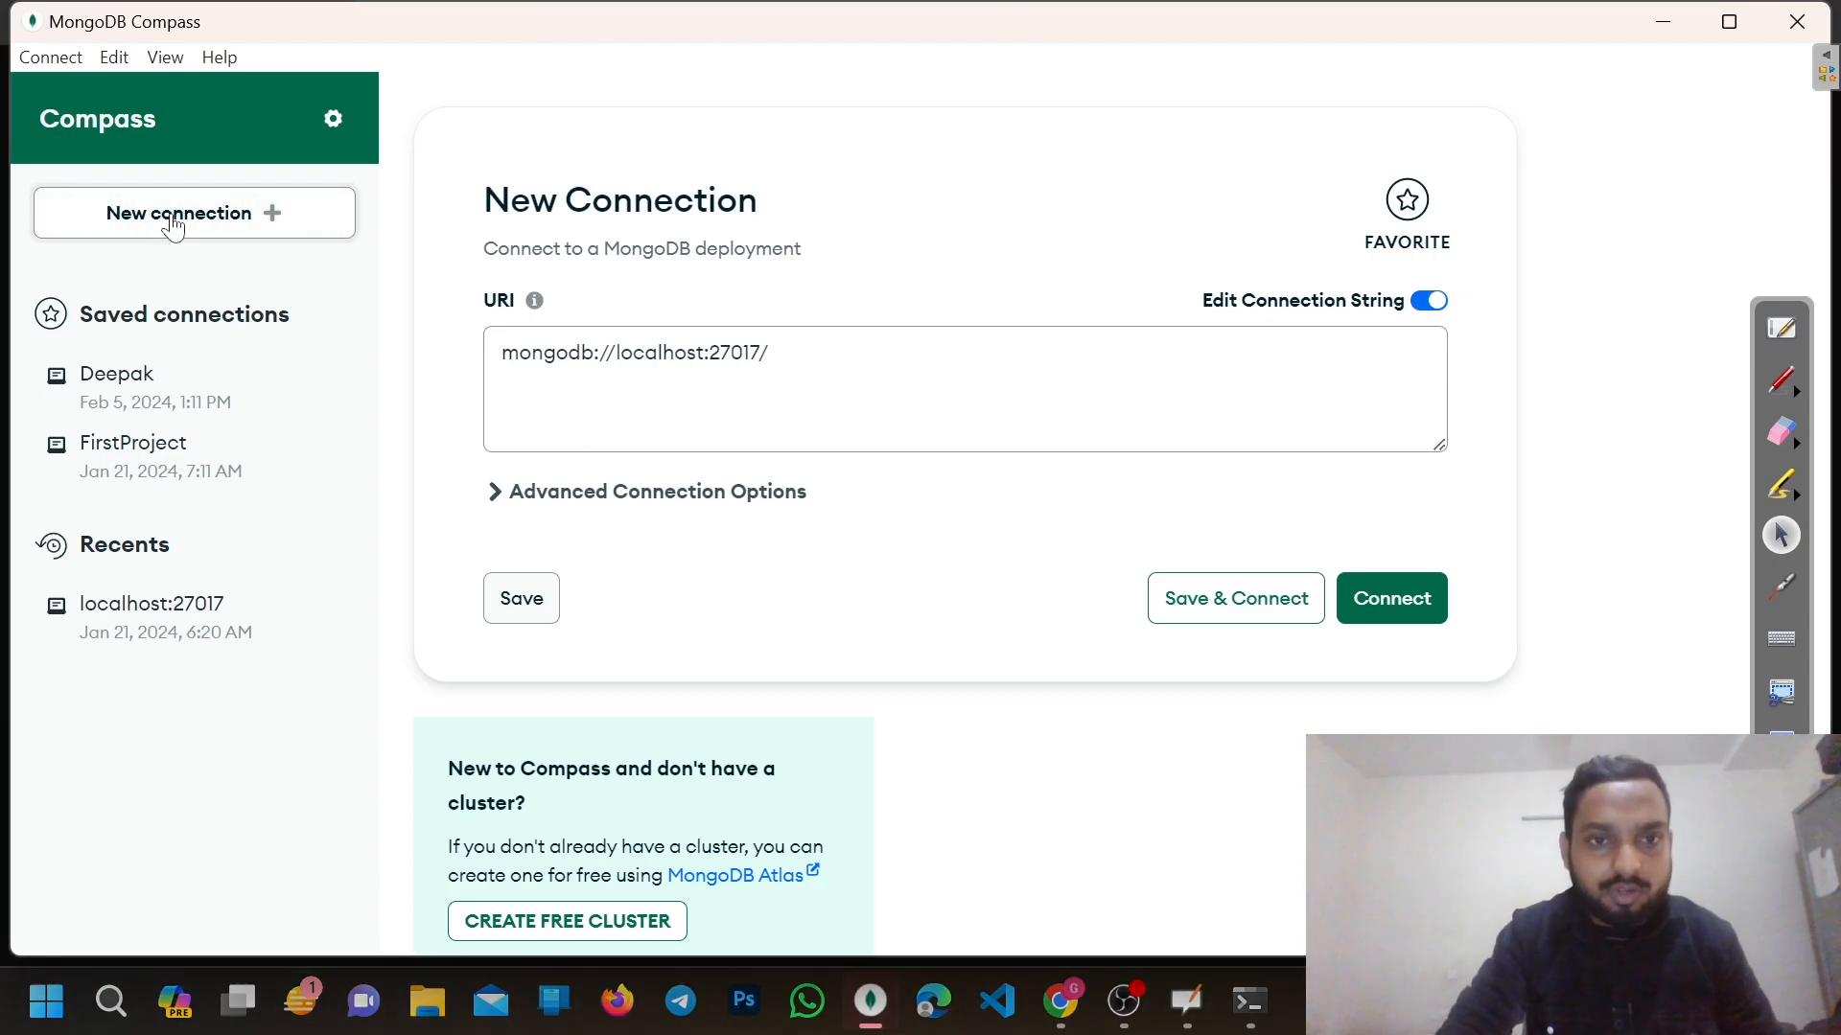
{"action": "left_click", "coordinate": [158, 219]}
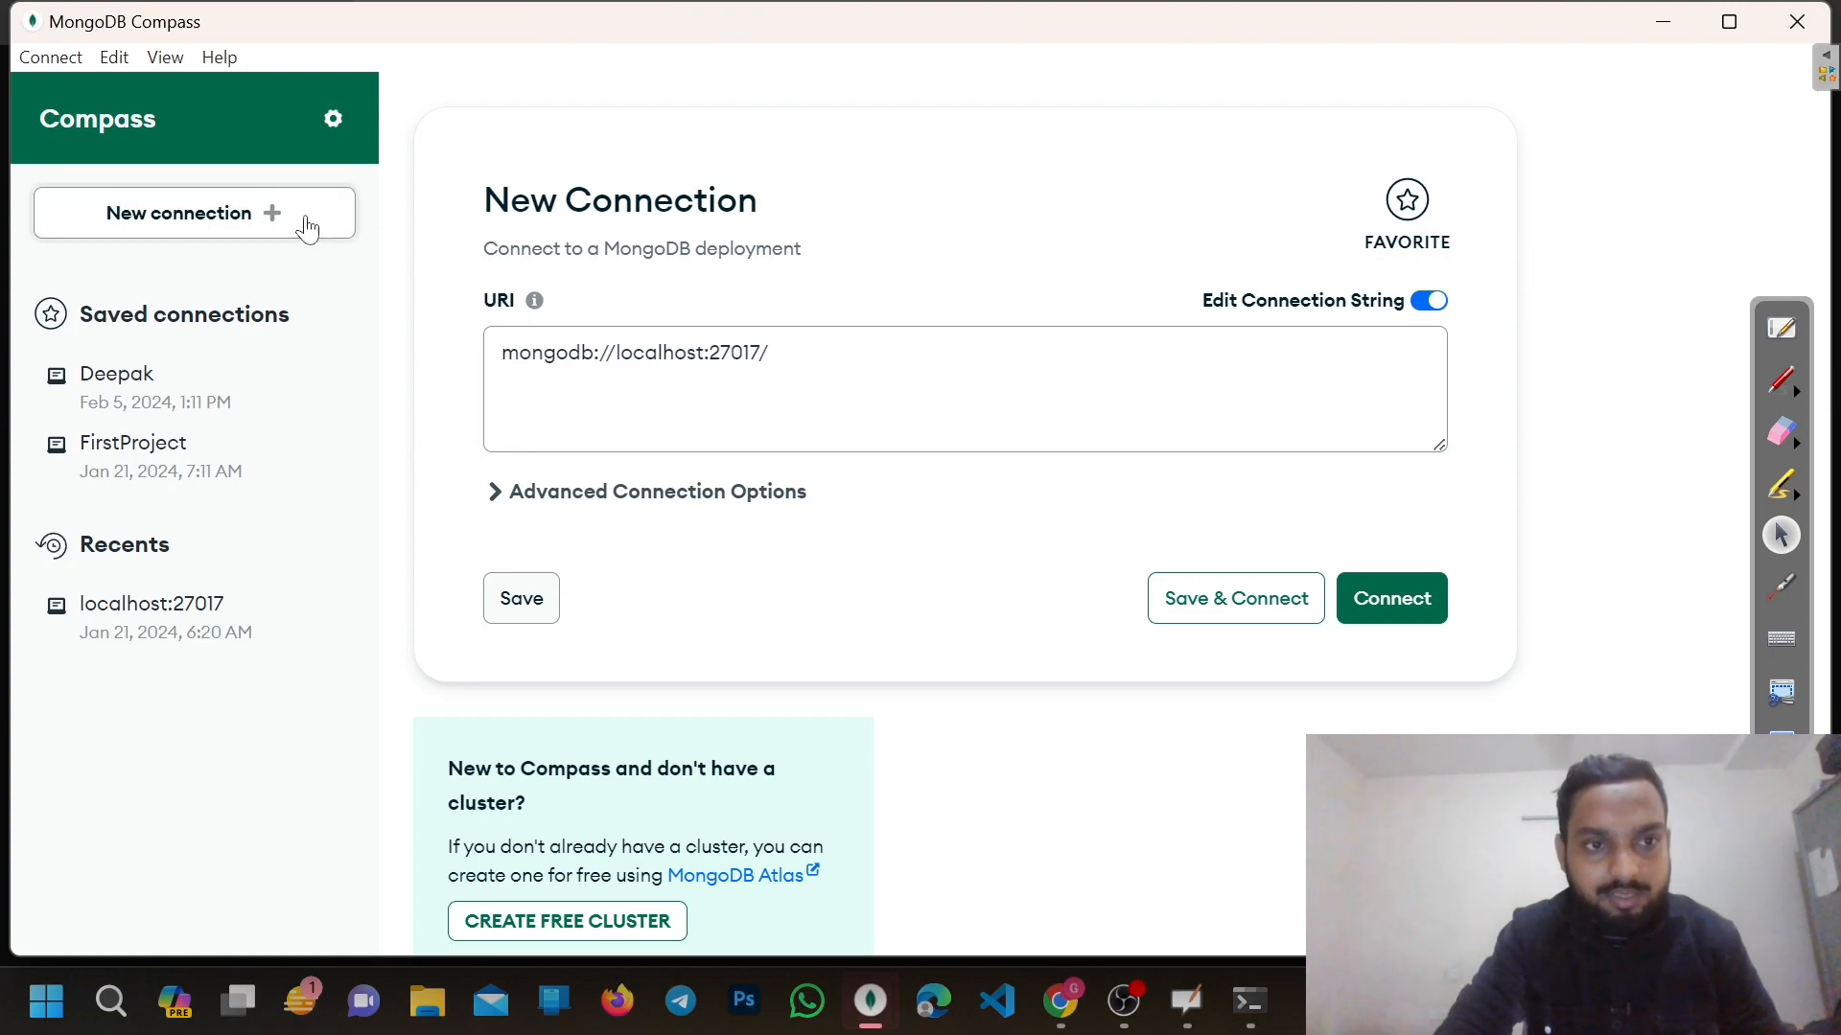
Open the first saved connection, allow editing of its connection string and select the entire URI
{"action": "left_click", "coordinate": [144, 379]}
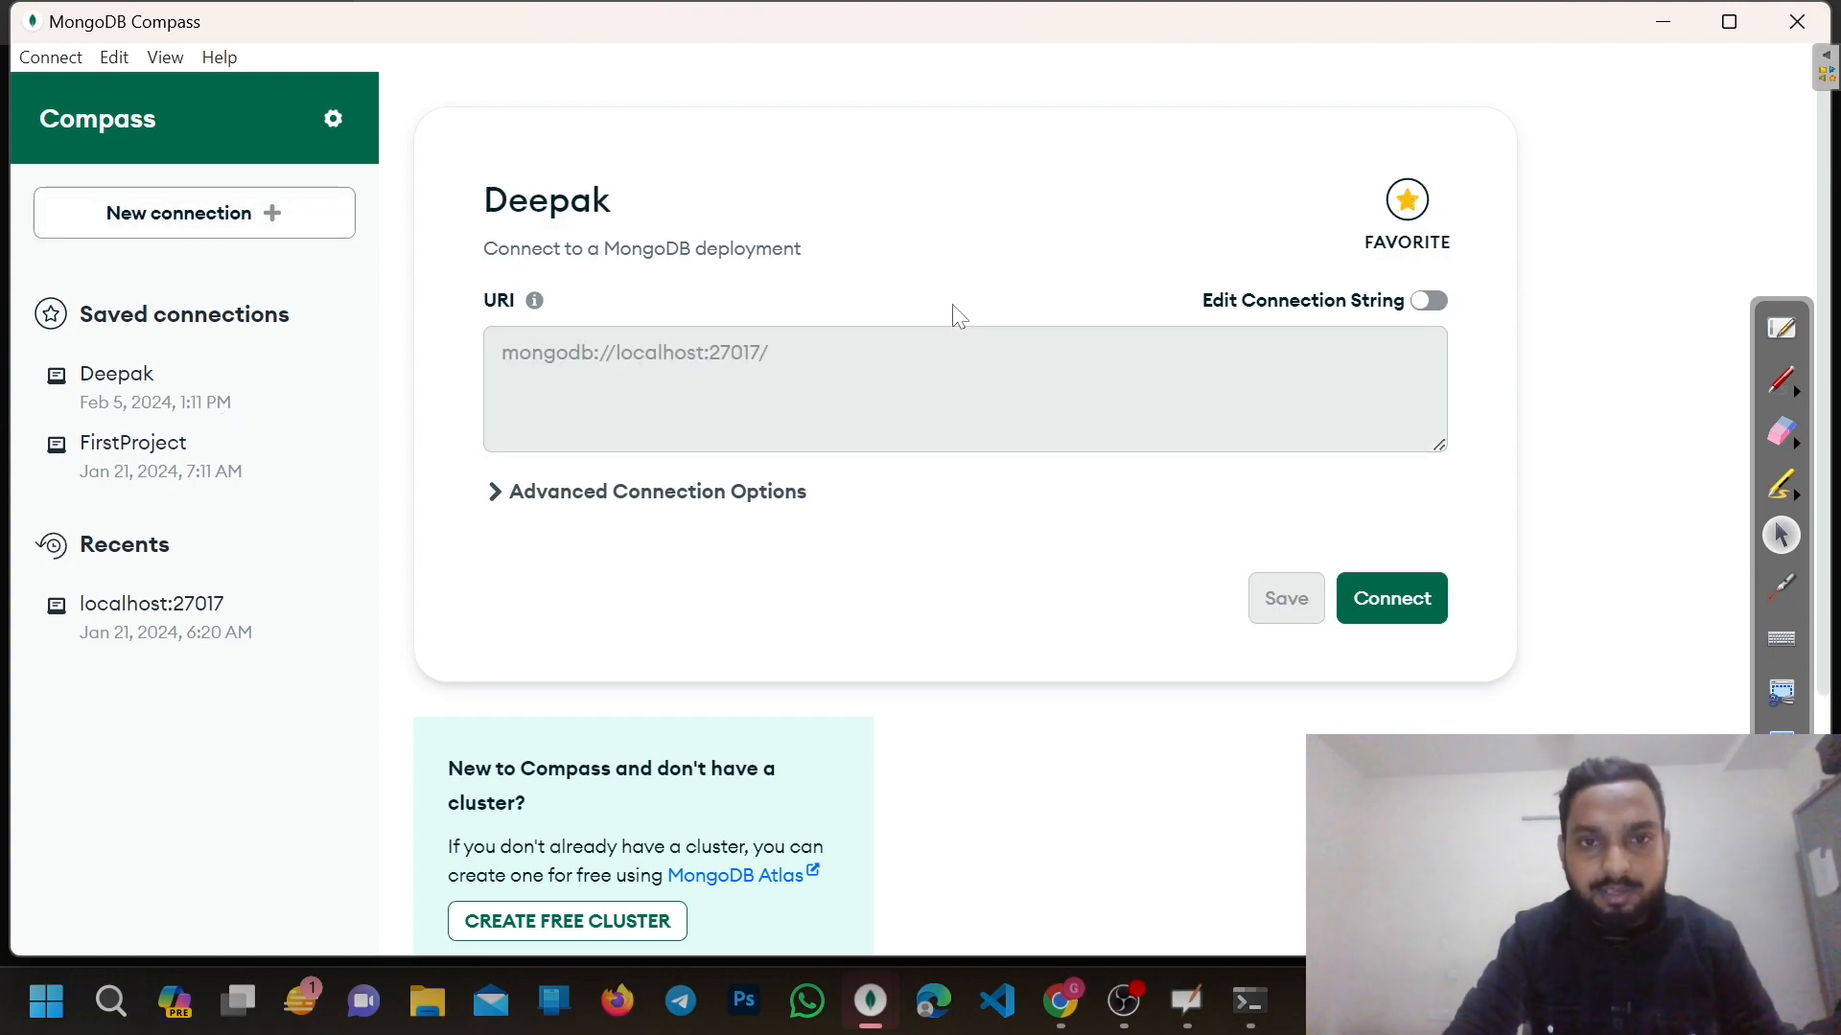
{"action": "left_click_drag", "start_coordinate": [844, 347], "coordinate": [764, 353]}
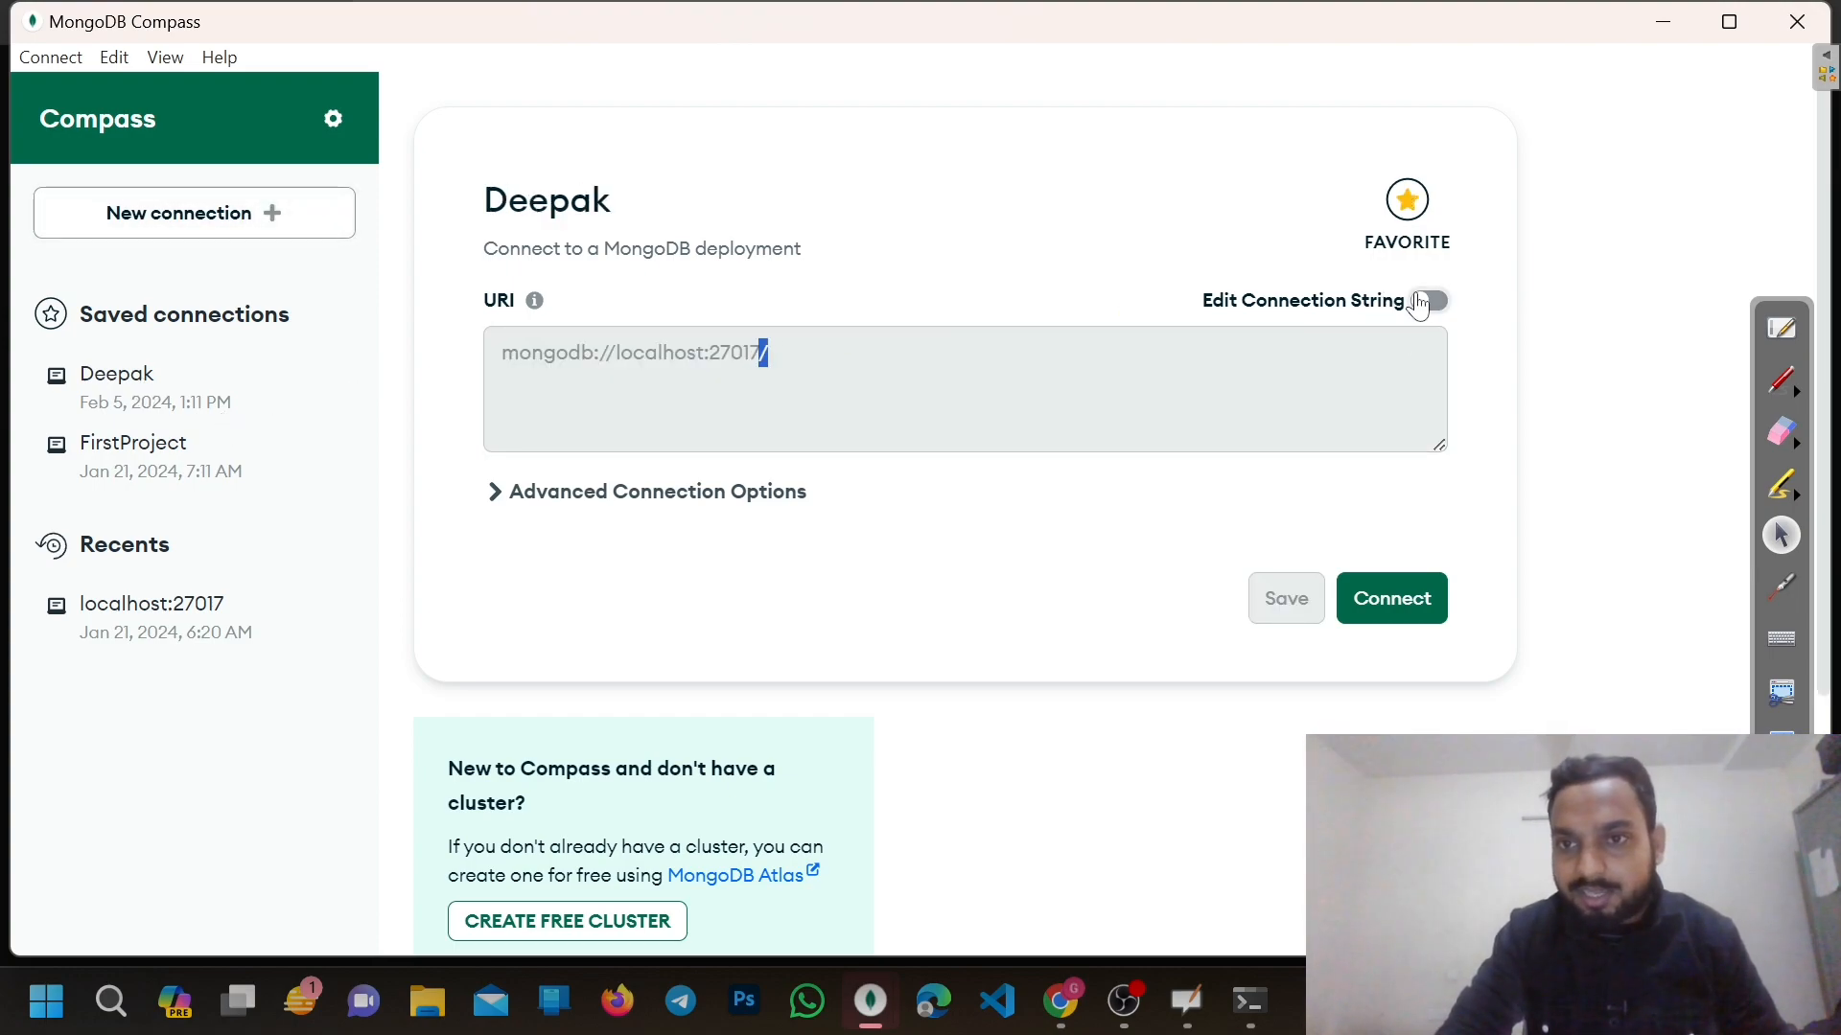
{"action": "left_click", "coordinate": [1423, 301]}
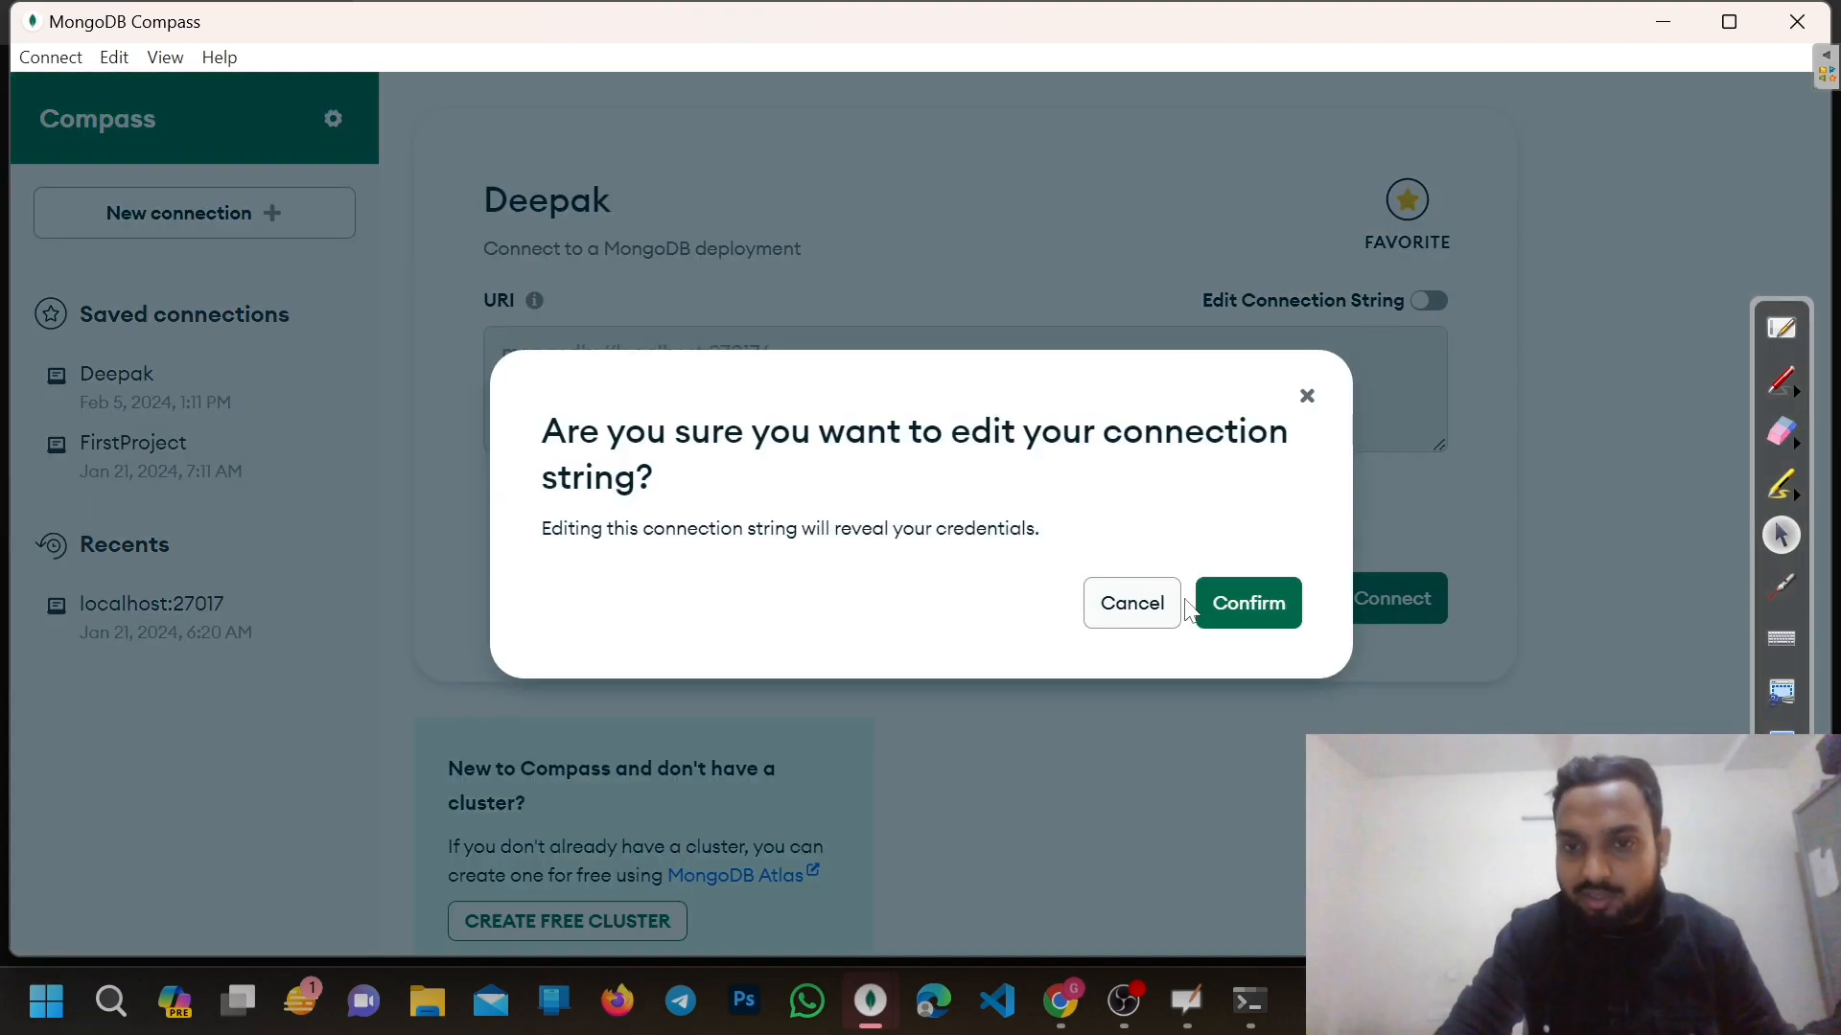
{"action": "left_click", "coordinate": [1117, 605]}
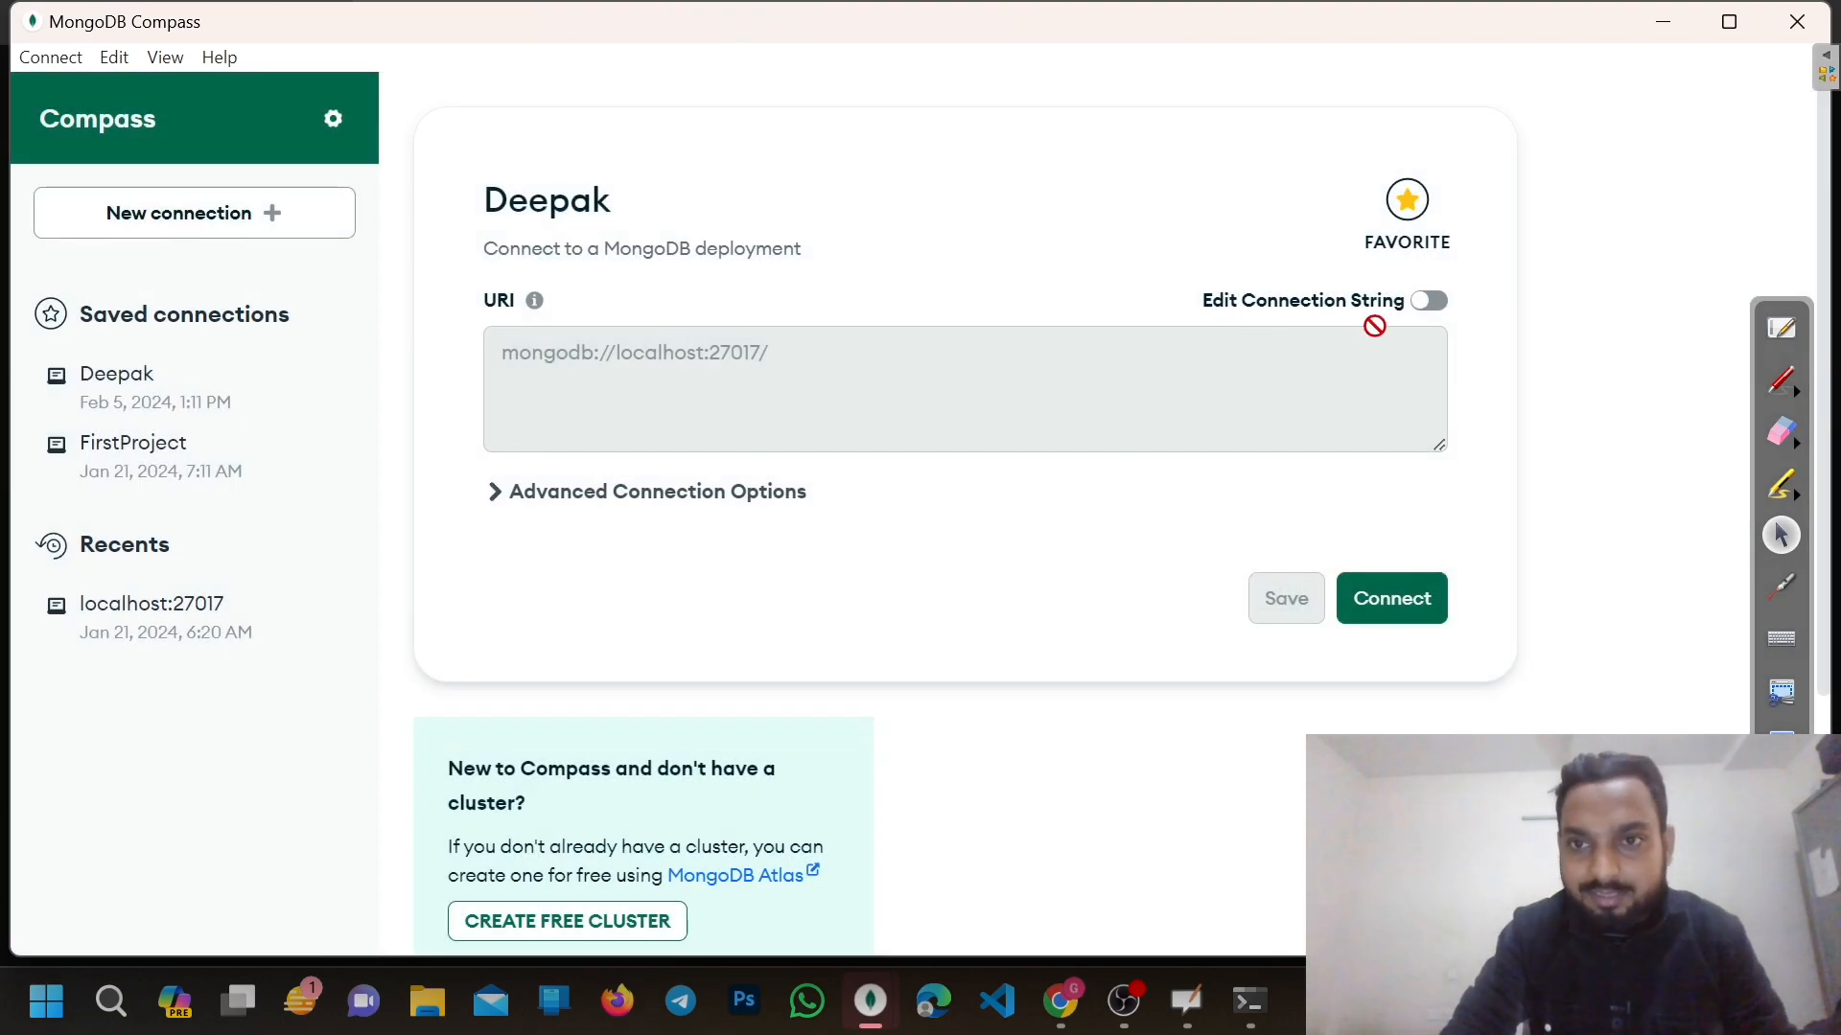
{"action": "left_click", "coordinate": [1426, 301]}
{"action": "left_click", "coordinate": [1238, 592]}
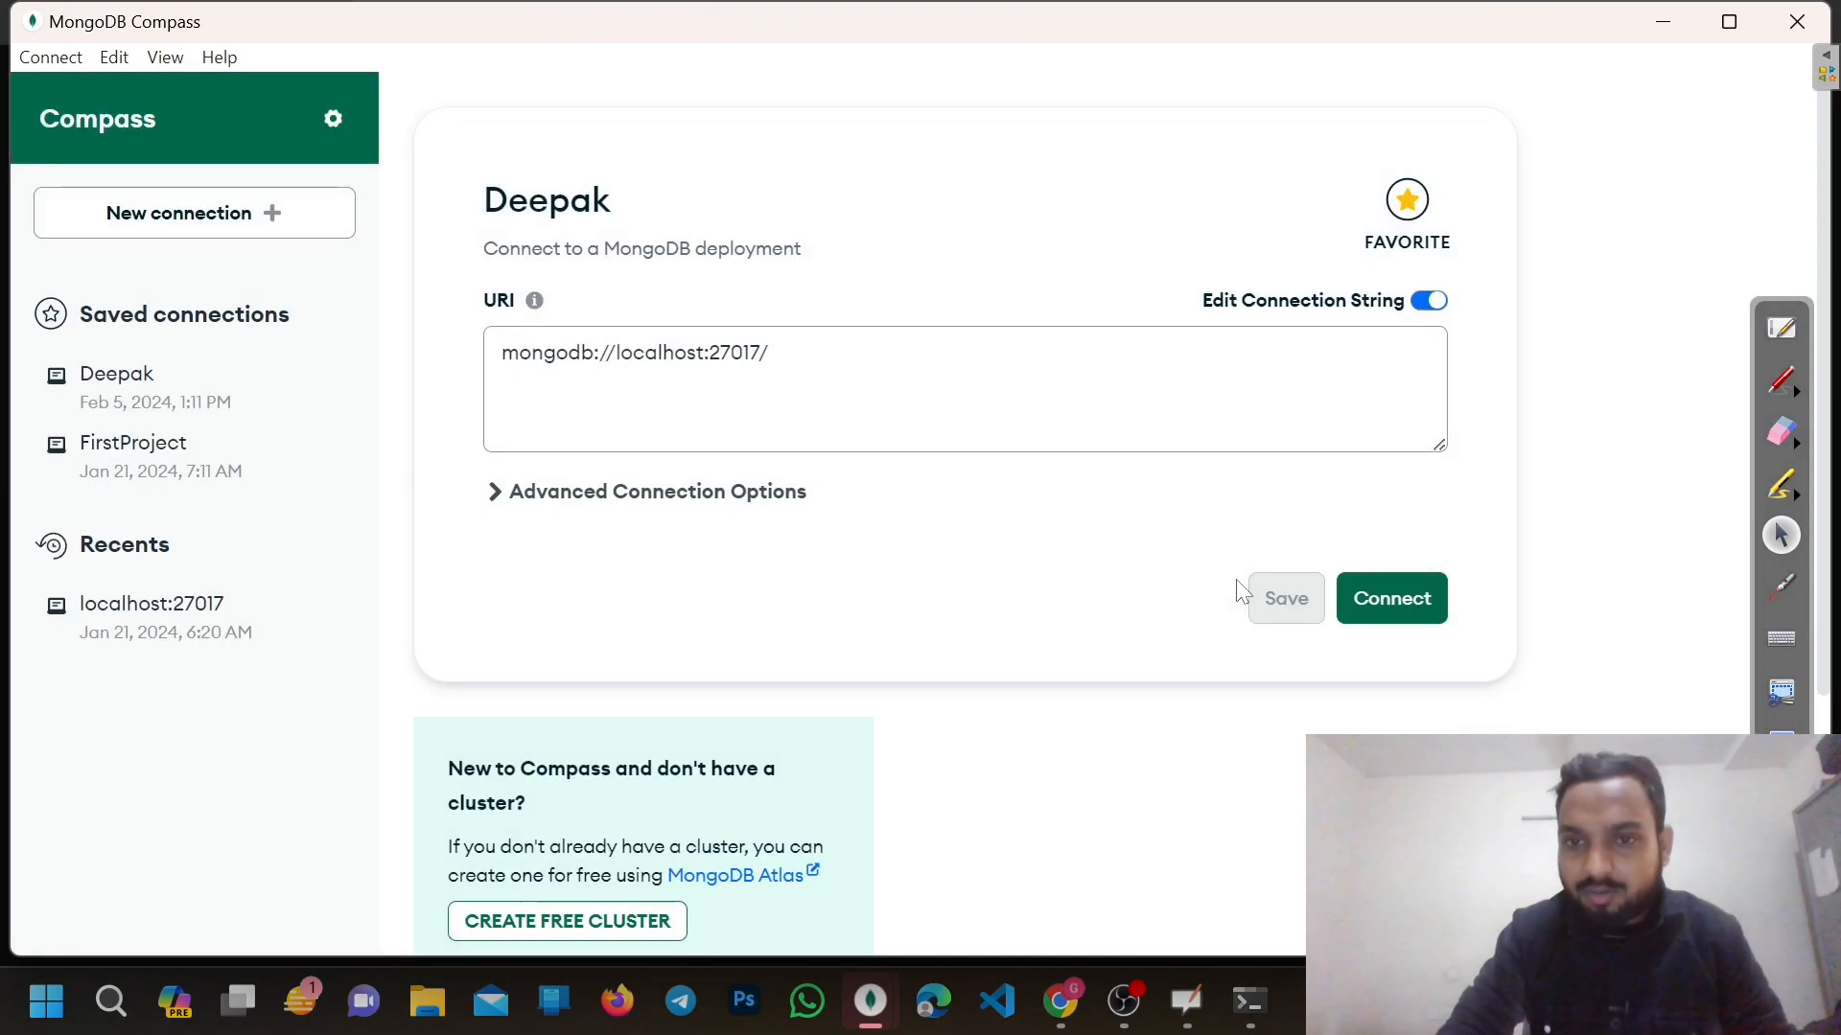
{"action": "key", "text": "ctrl+a"}
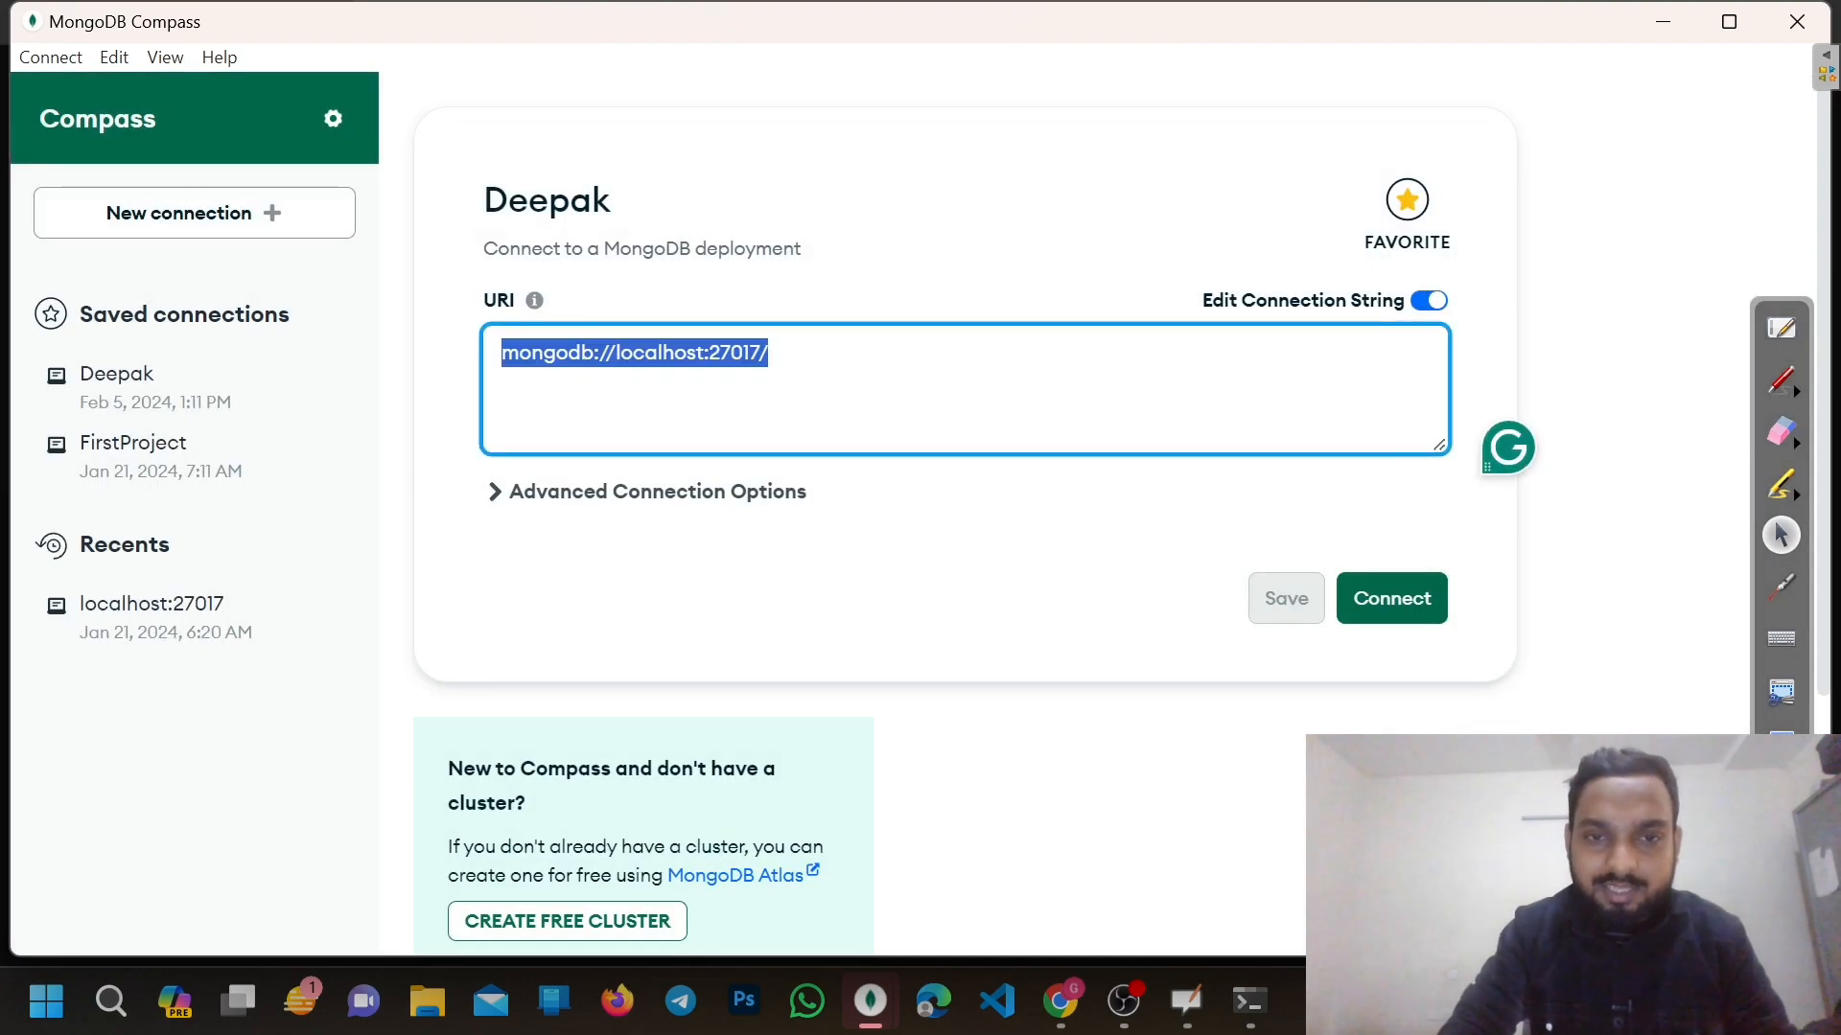
{"action": "key", "text": "Right"}
Switch to Visual Studio Code and initialise a Node project in the compass folder with npm init -y
{"action": "left_click", "coordinate": [997, 997]}
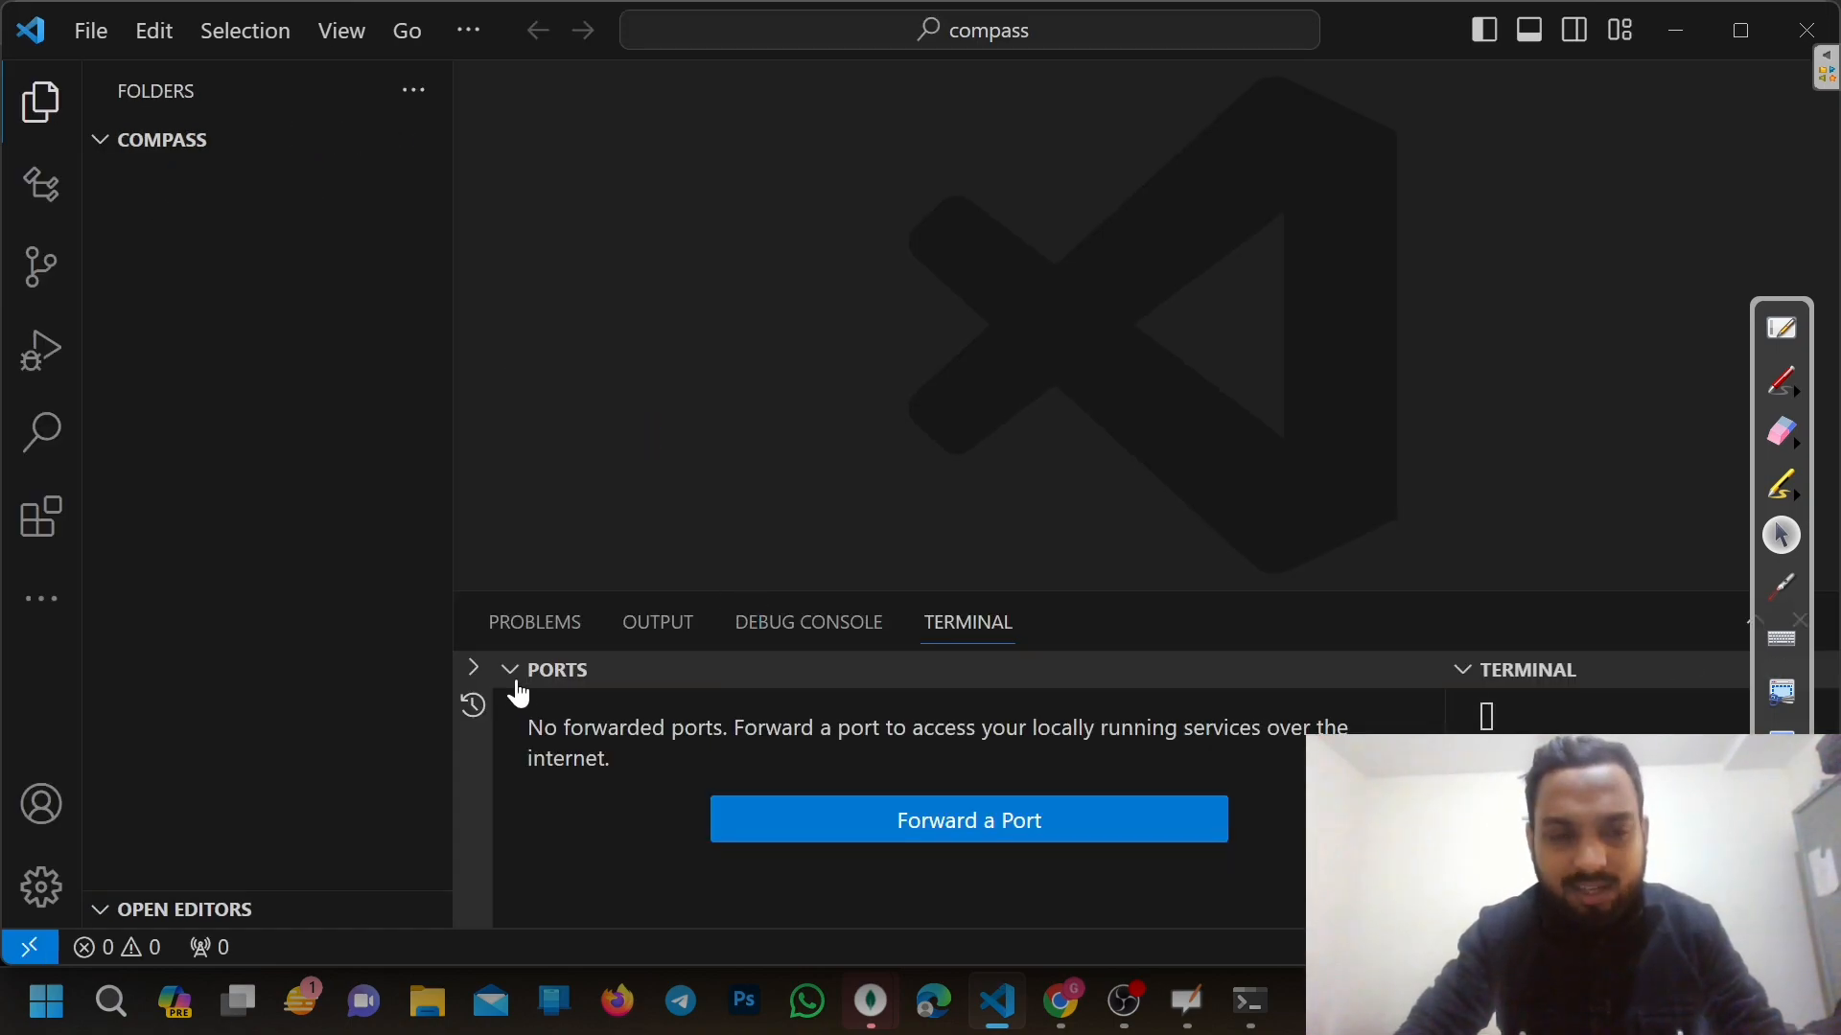
{"action": "left_click", "coordinate": [518, 679]}
{"action": "type", "text": "npm onit"}
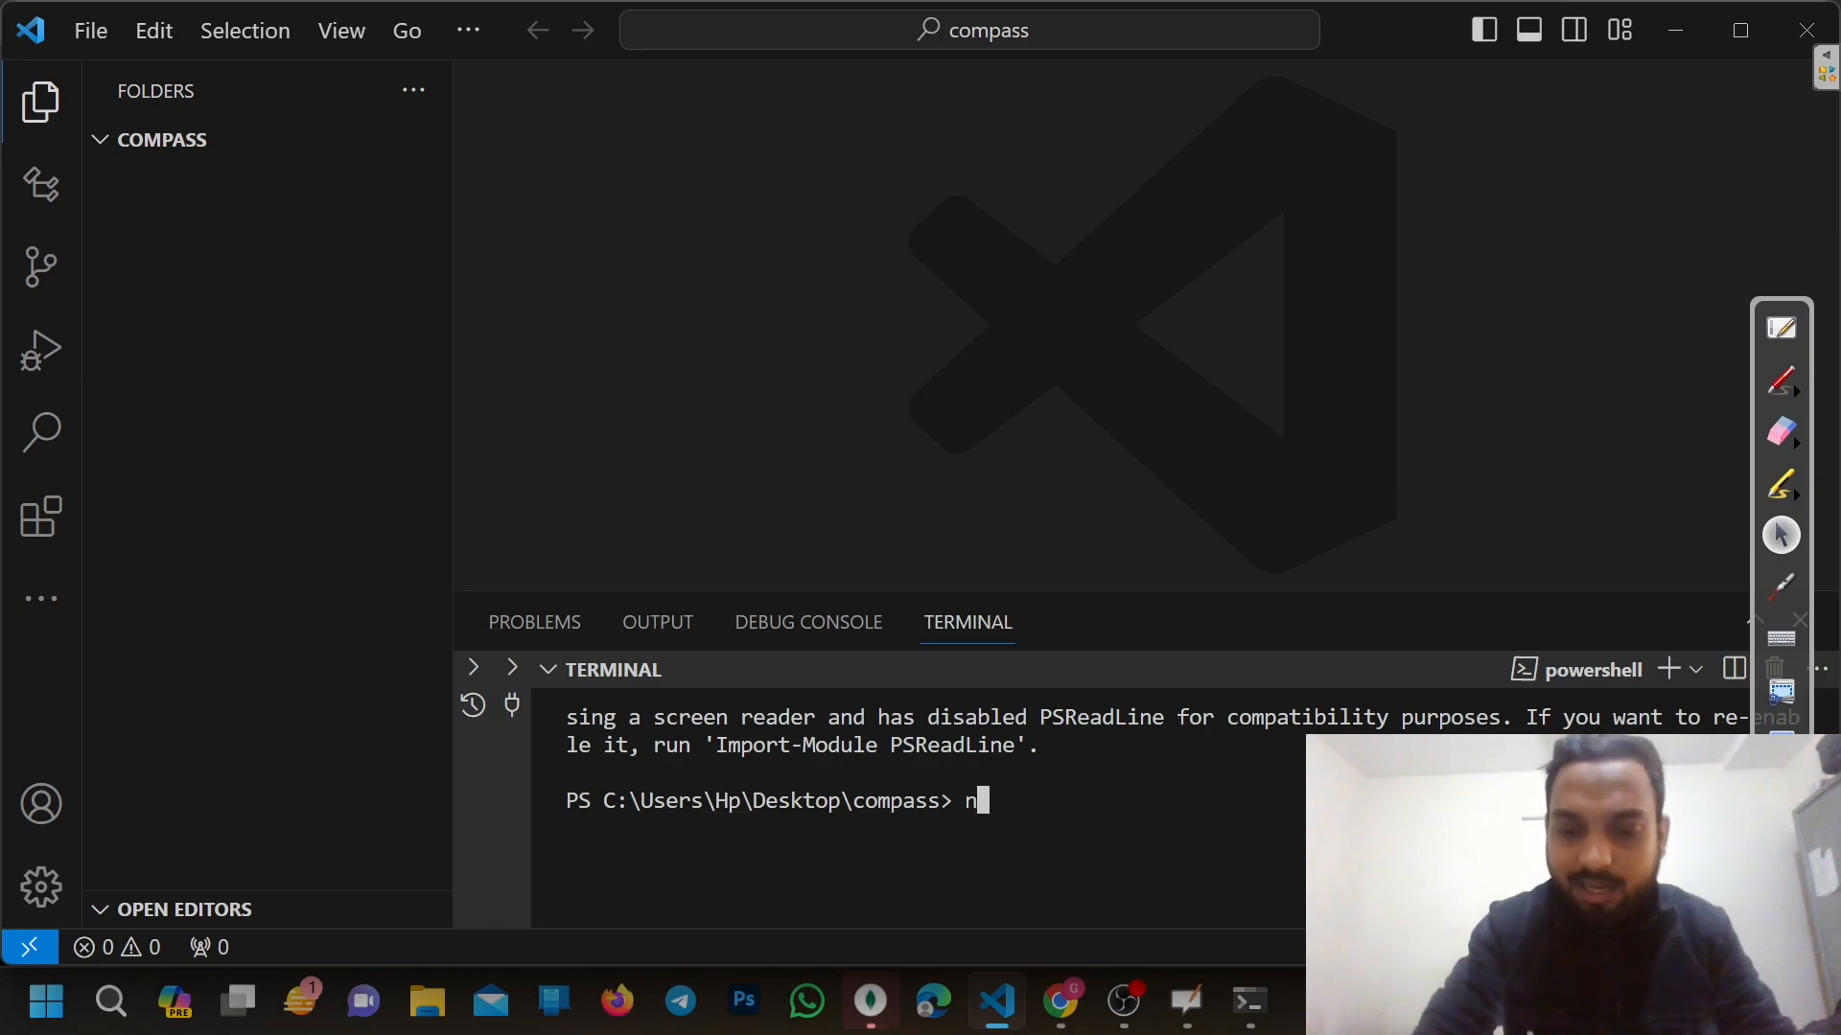
{"action": "key", "text": "BackSpace"}
{"action": "key", "text": "BackSpace"}
{"action": "key", "text": "BackSpace"}
{"action": "key", "text": "BackSpace"}
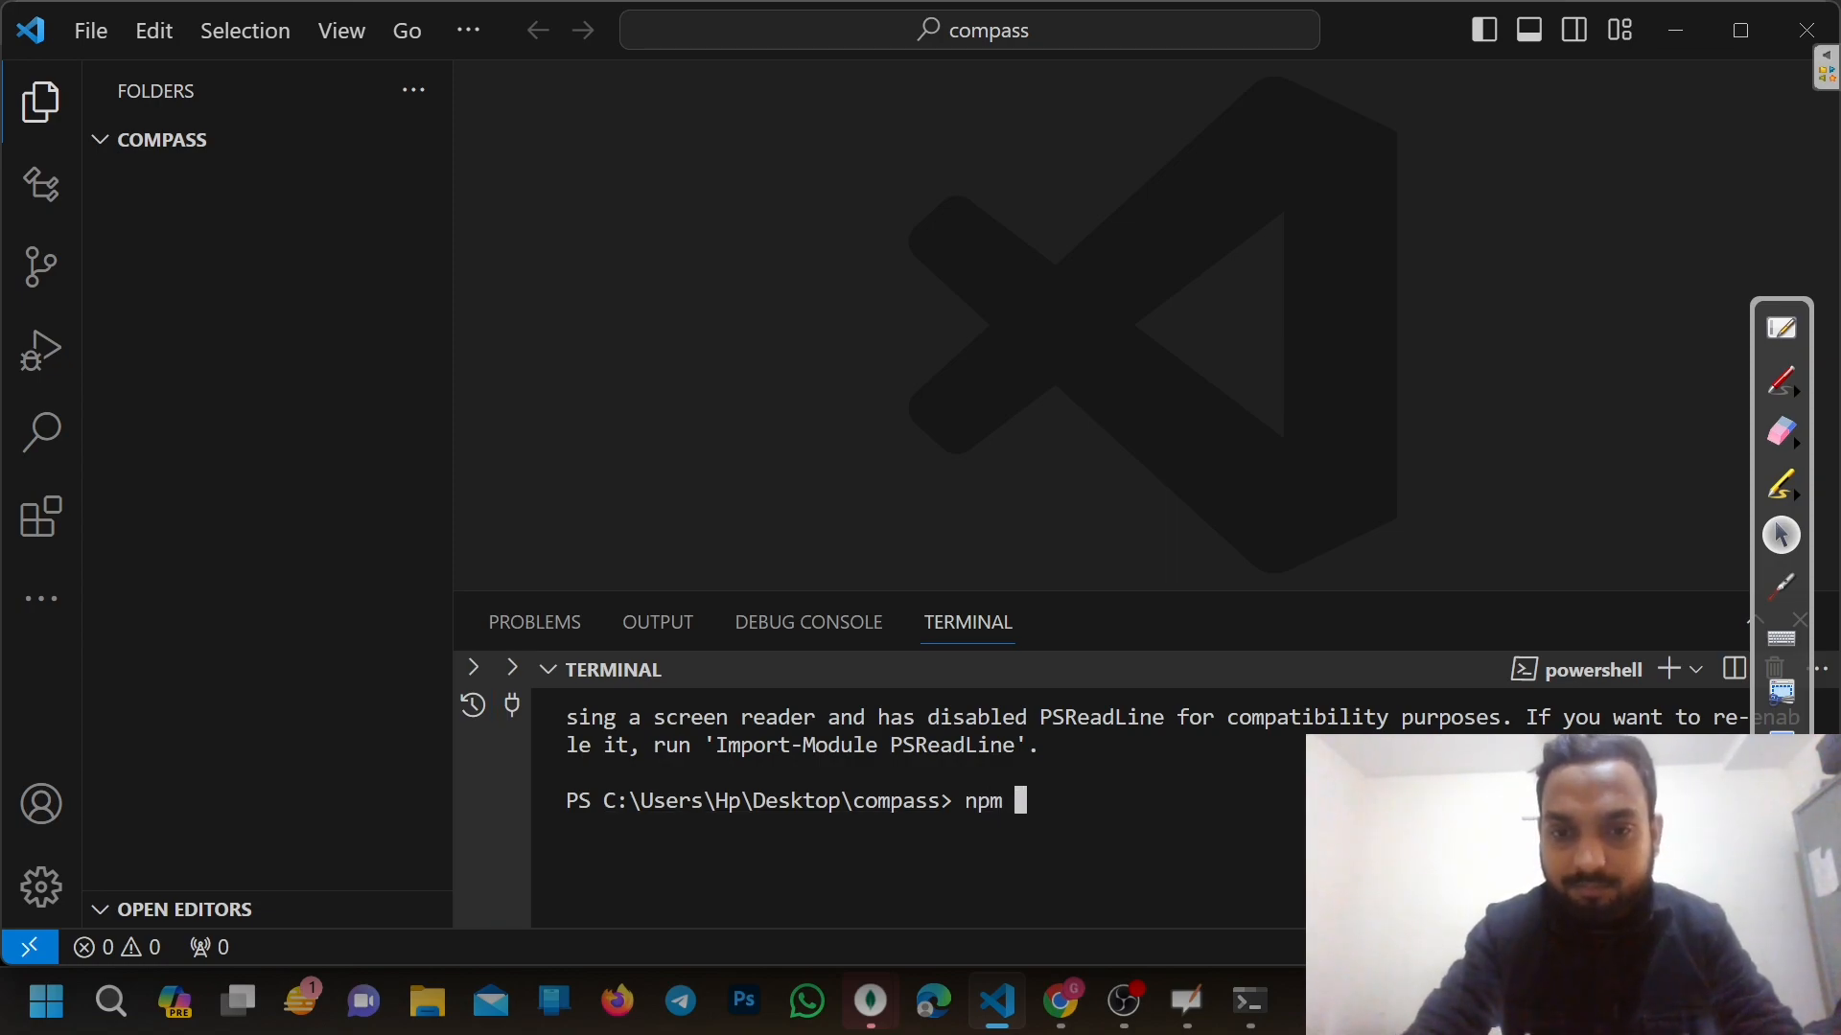
{"action": "type", "text": "init-"}
{"action": "key", "text": "BackSpace"}
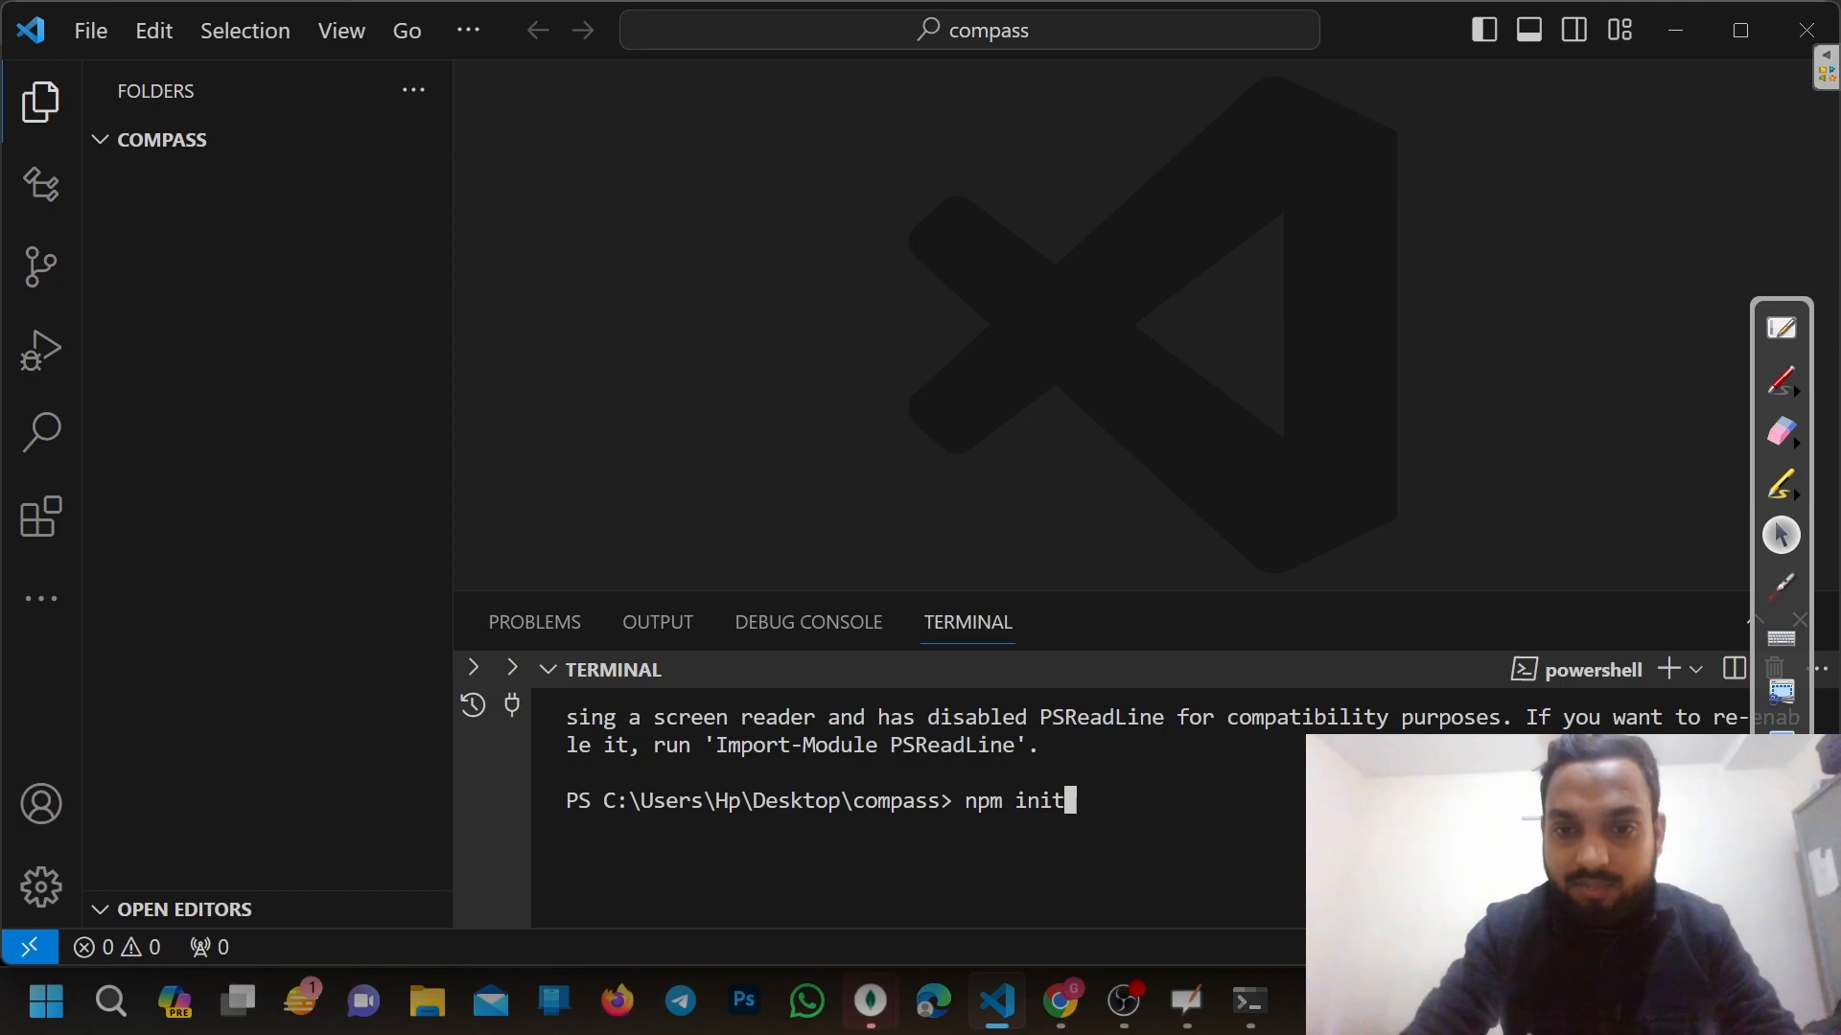
{"action": "type", "text": "-y"}
{"action": "key", "text": "Return"}
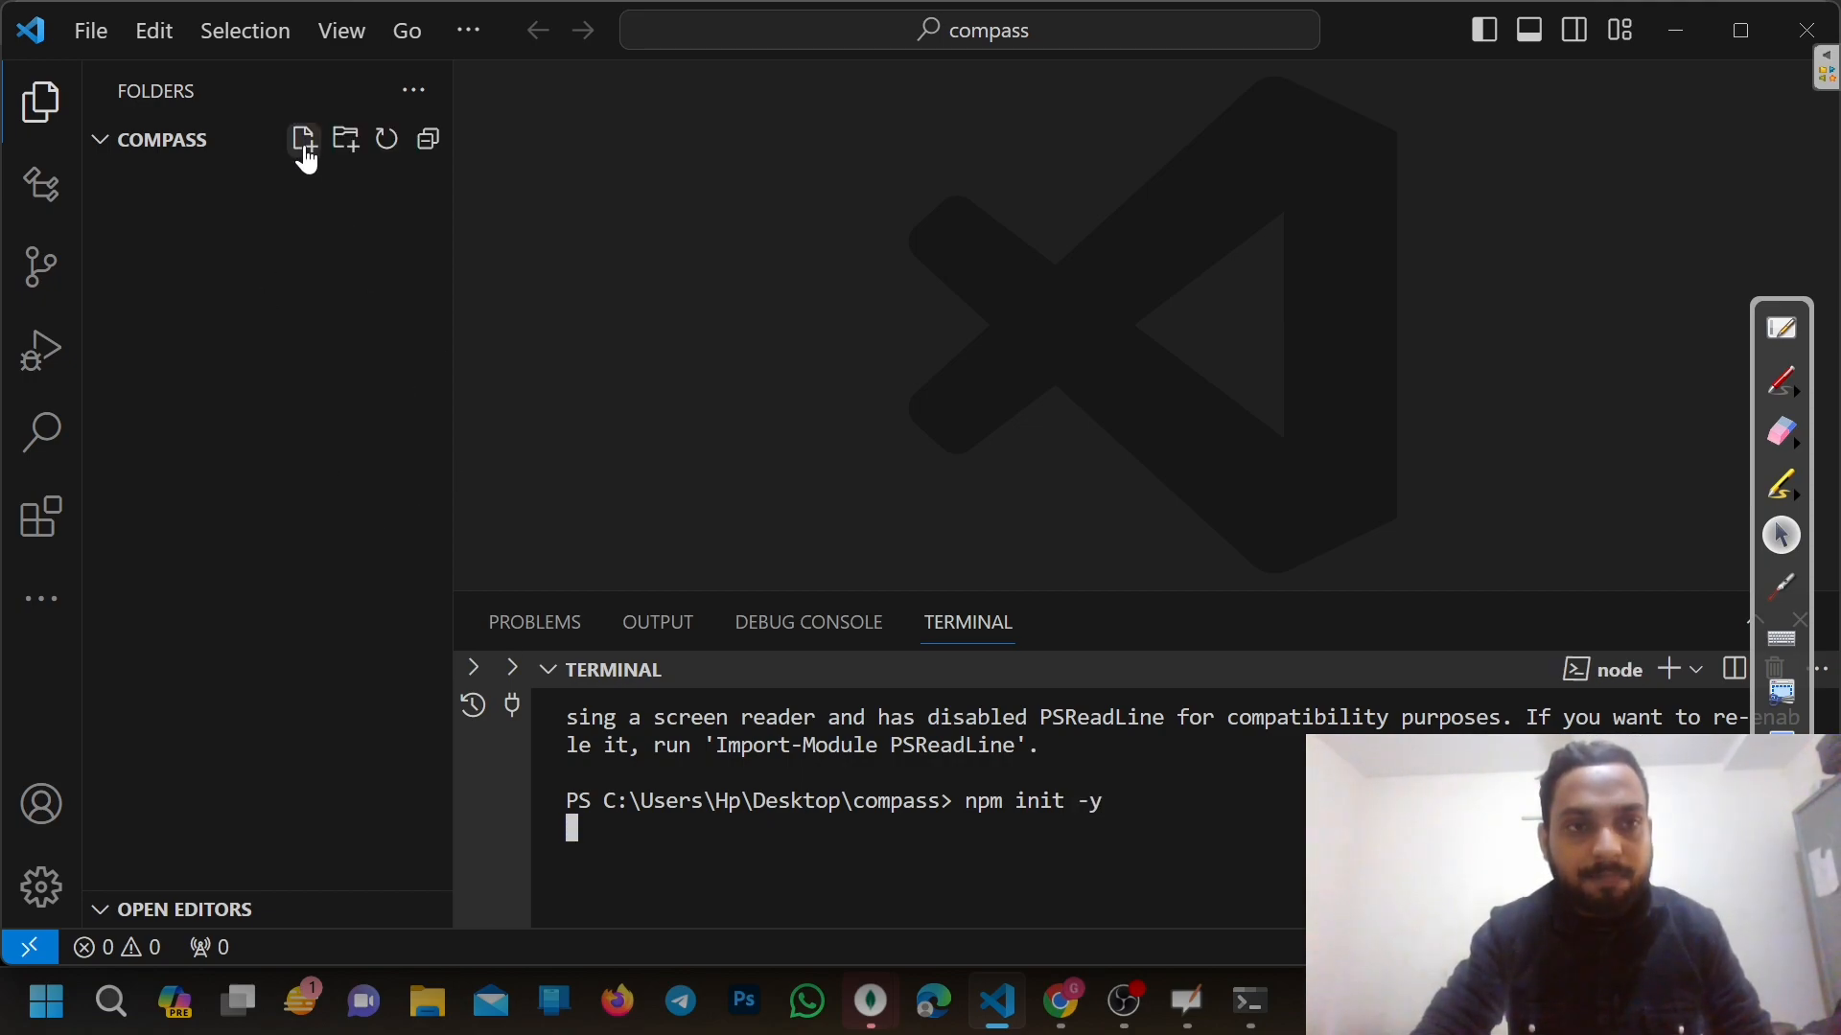
Create a new file named index.js in the compass folder
{"action": "left_click", "coordinate": [303, 140]}
{"action": "type", "text": "index.js"}
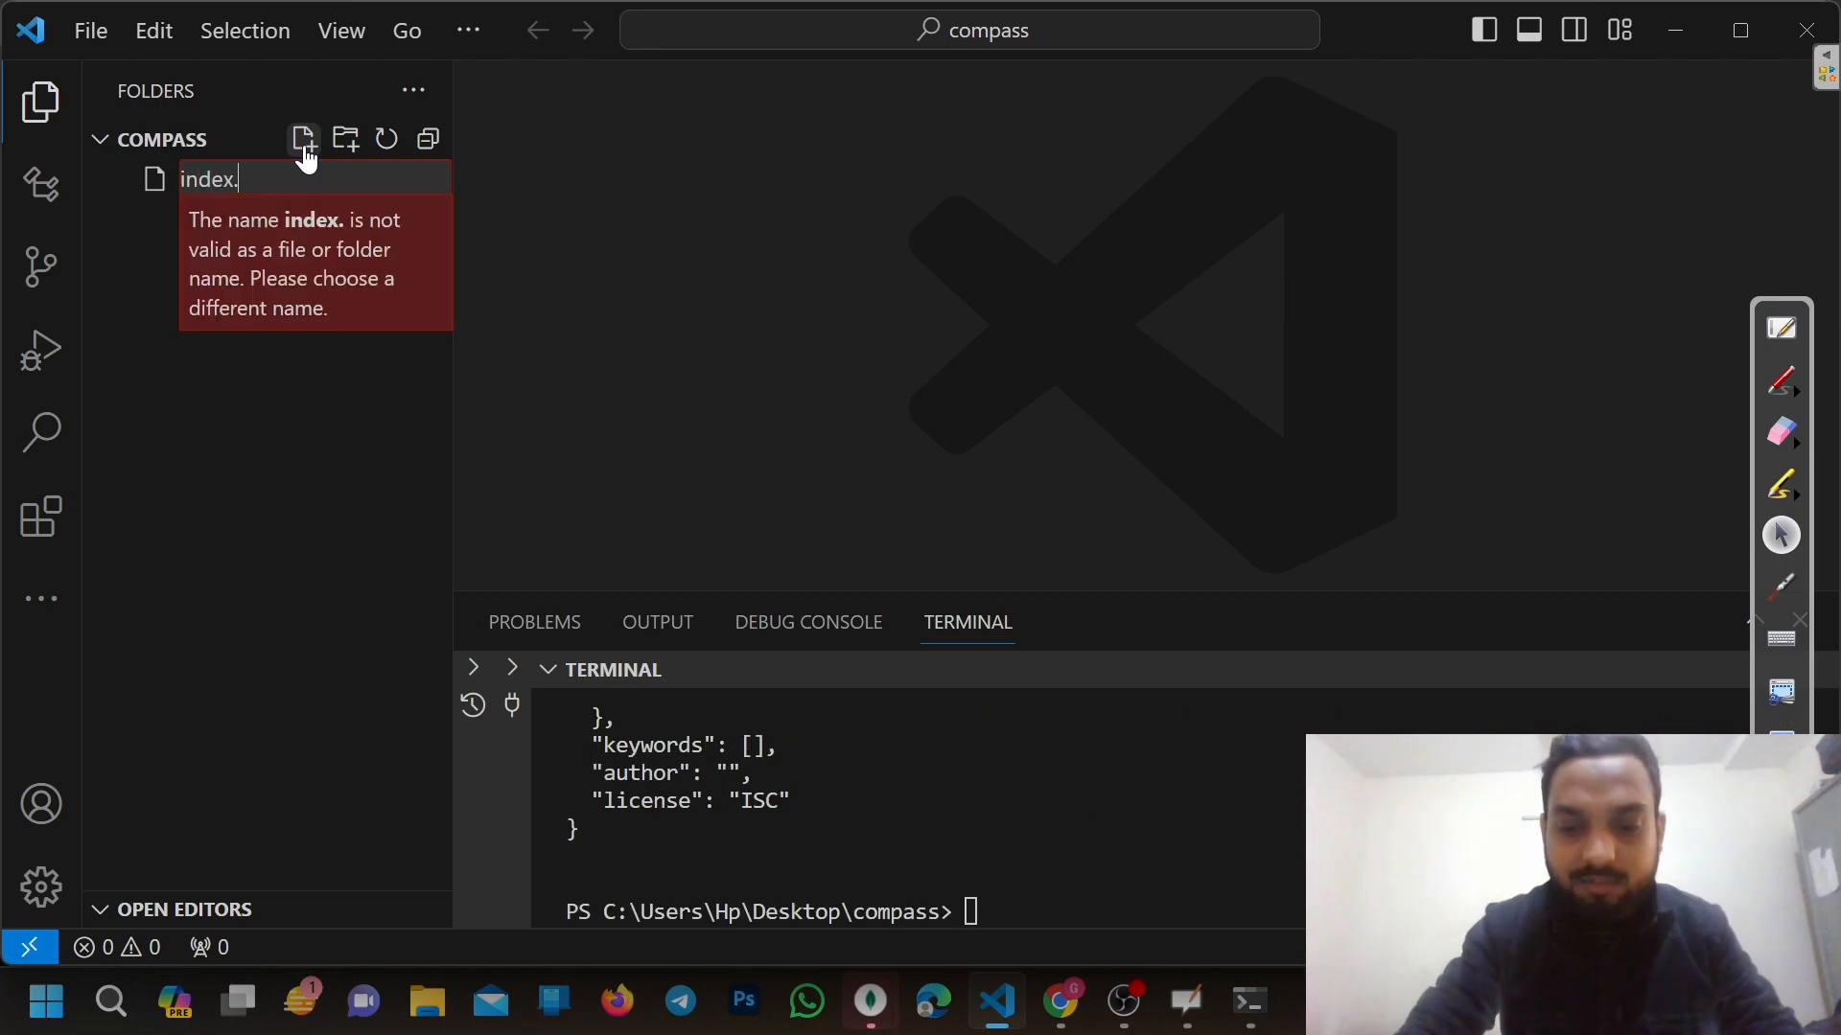
{"action": "key", "text": "Return"}
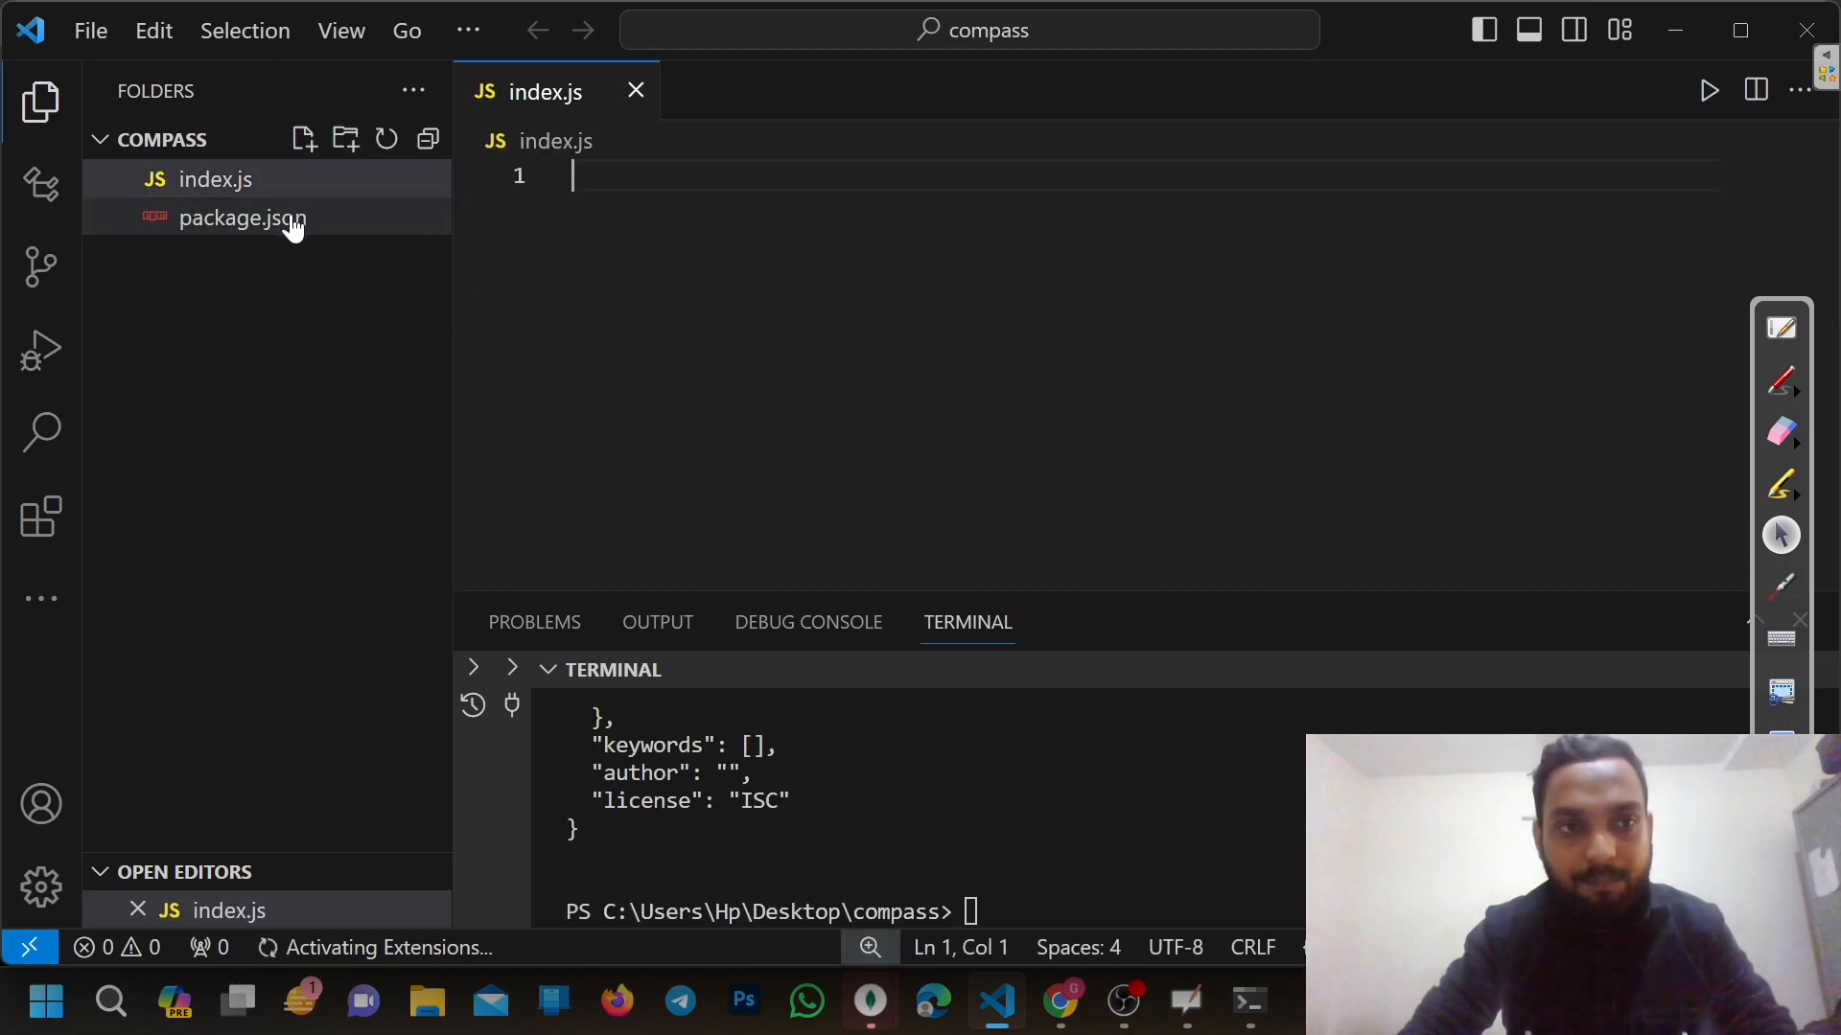
Add a "start" script with the value "nodemon index.js" above the test script in package.json and save the file
{"action": "left_click", "coordinate": [308, 217]}
{"action": "left_click", "coordinate": [573, 340]}
{"action": "key", "text": "Return"}
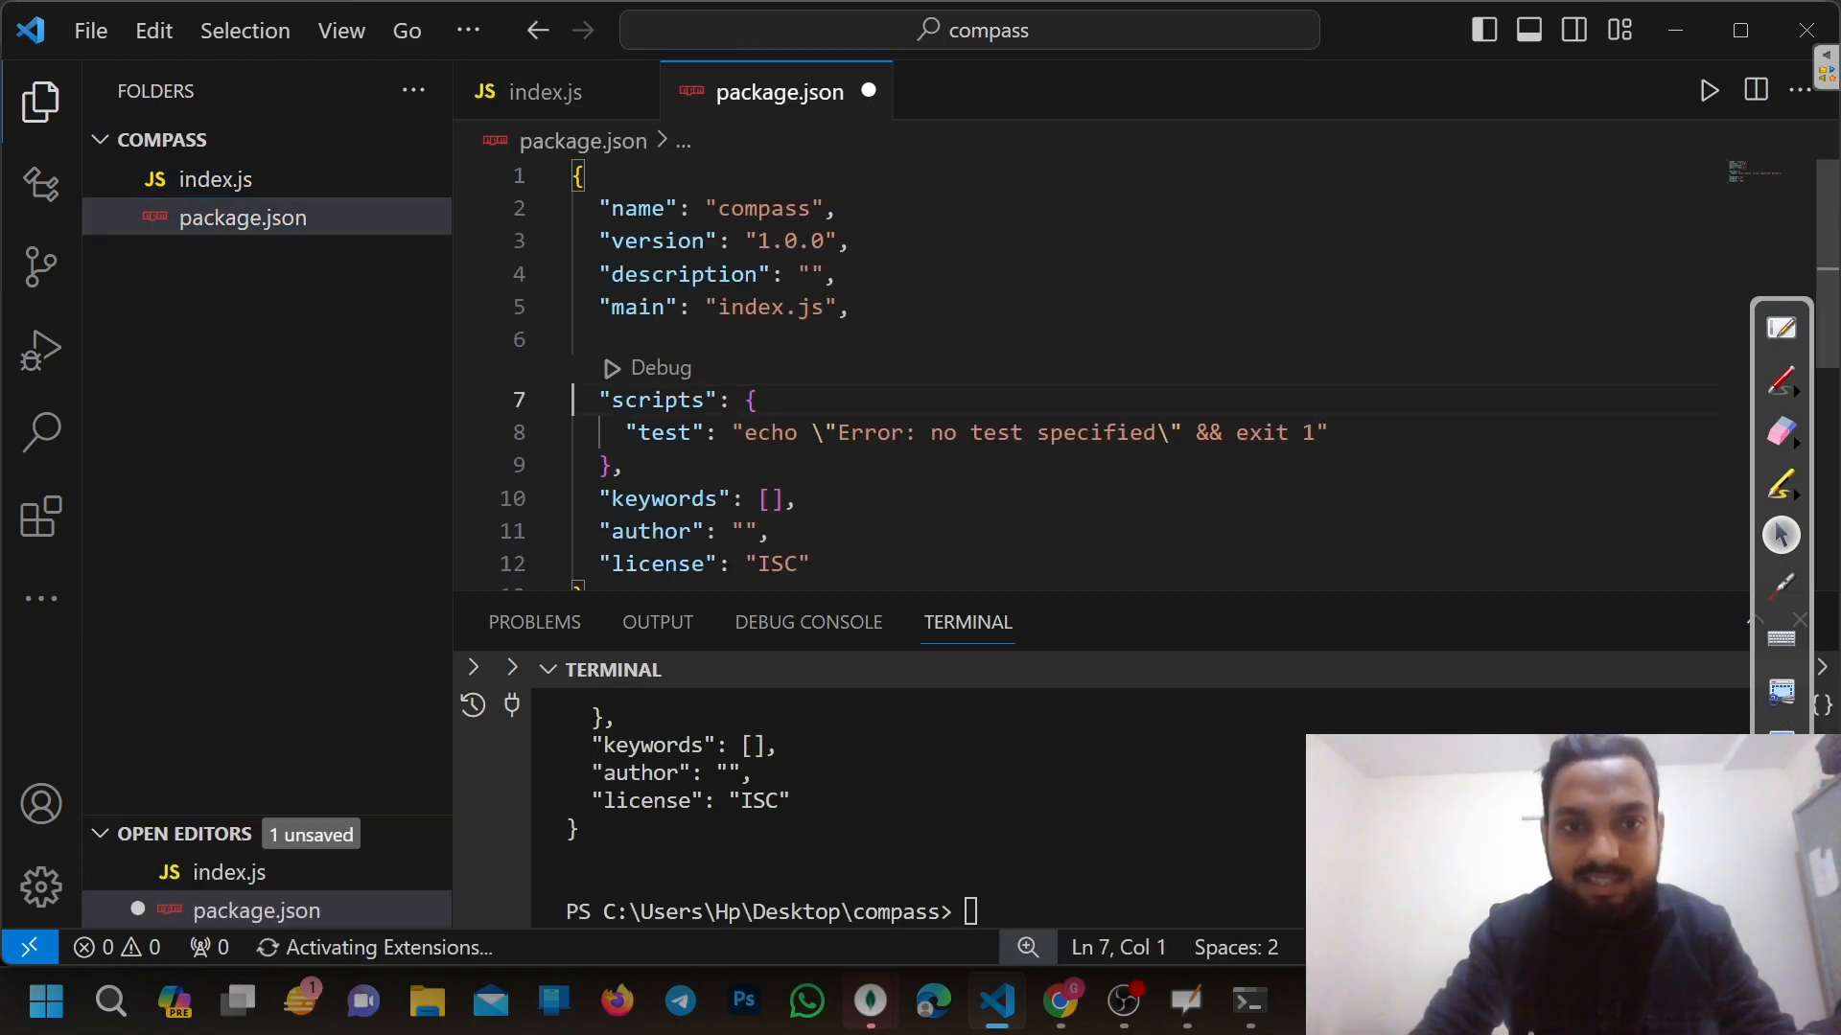
{"action": "key", "text": "BackSpace"}
{"action": "key", "text": "End"}
{"action": "key", "text": "Return"}
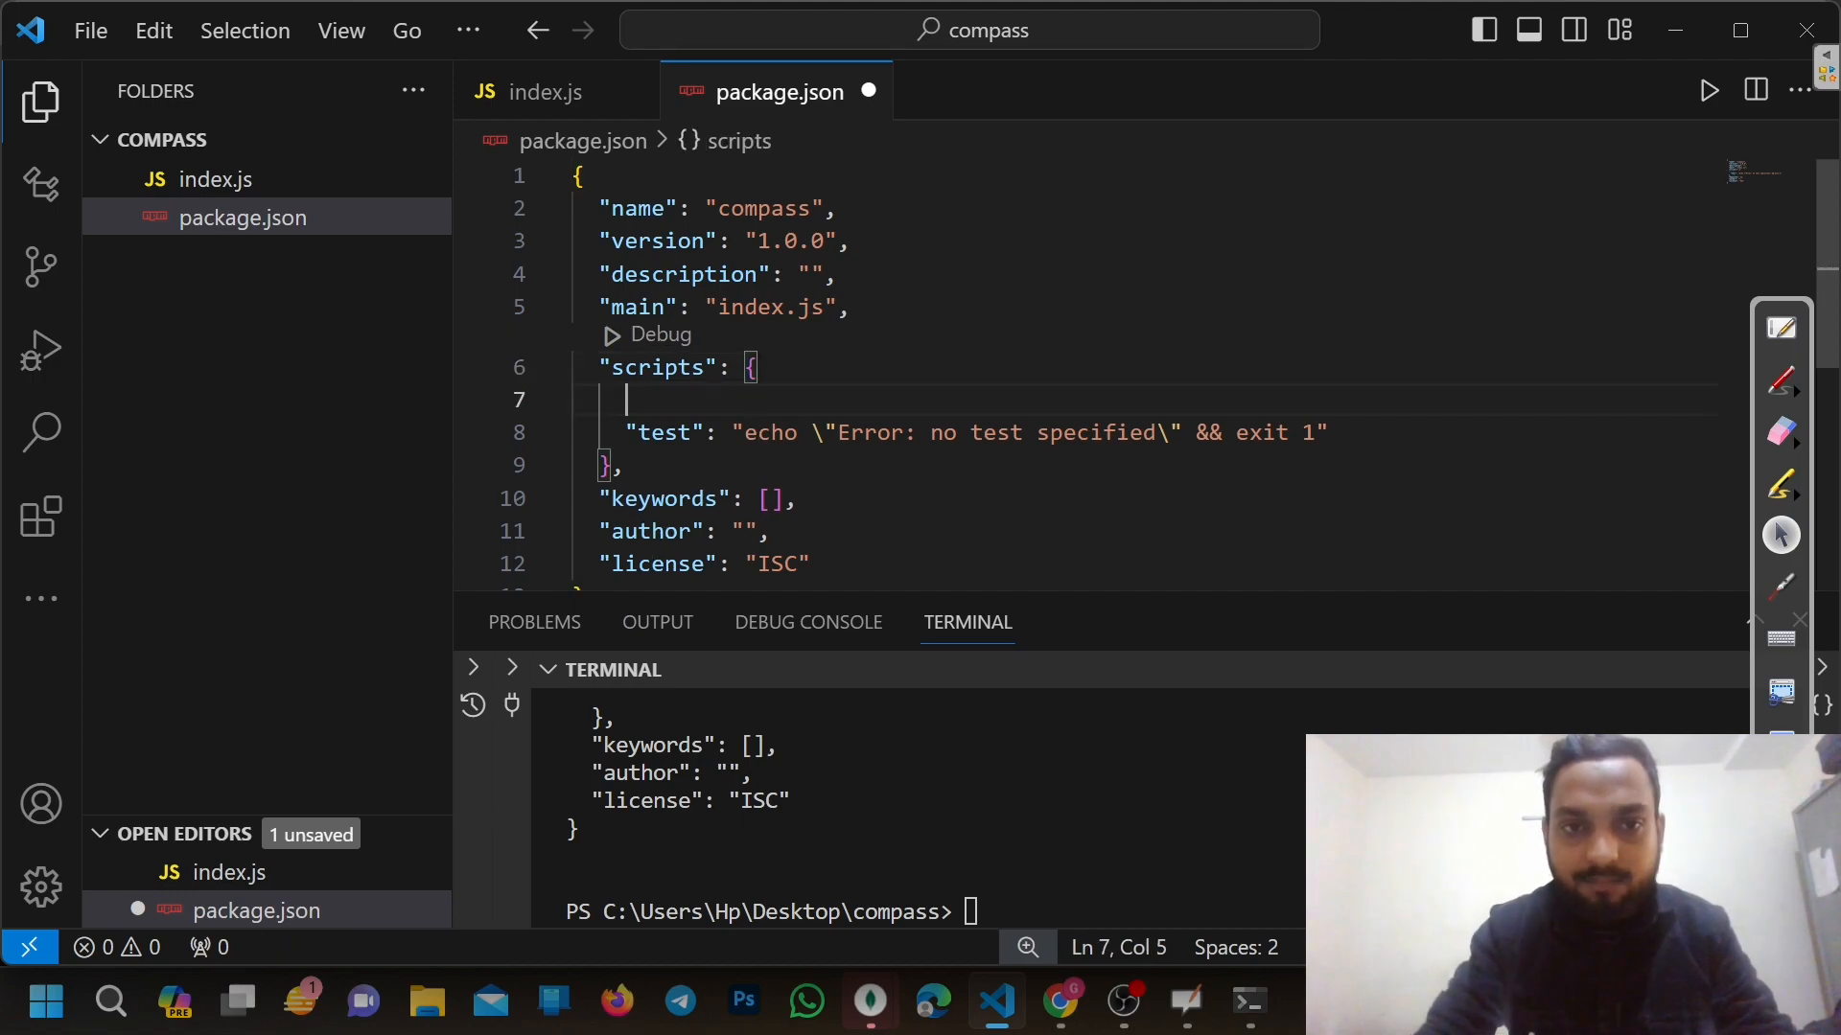
{"action": "type", "text": "\"sart\""}
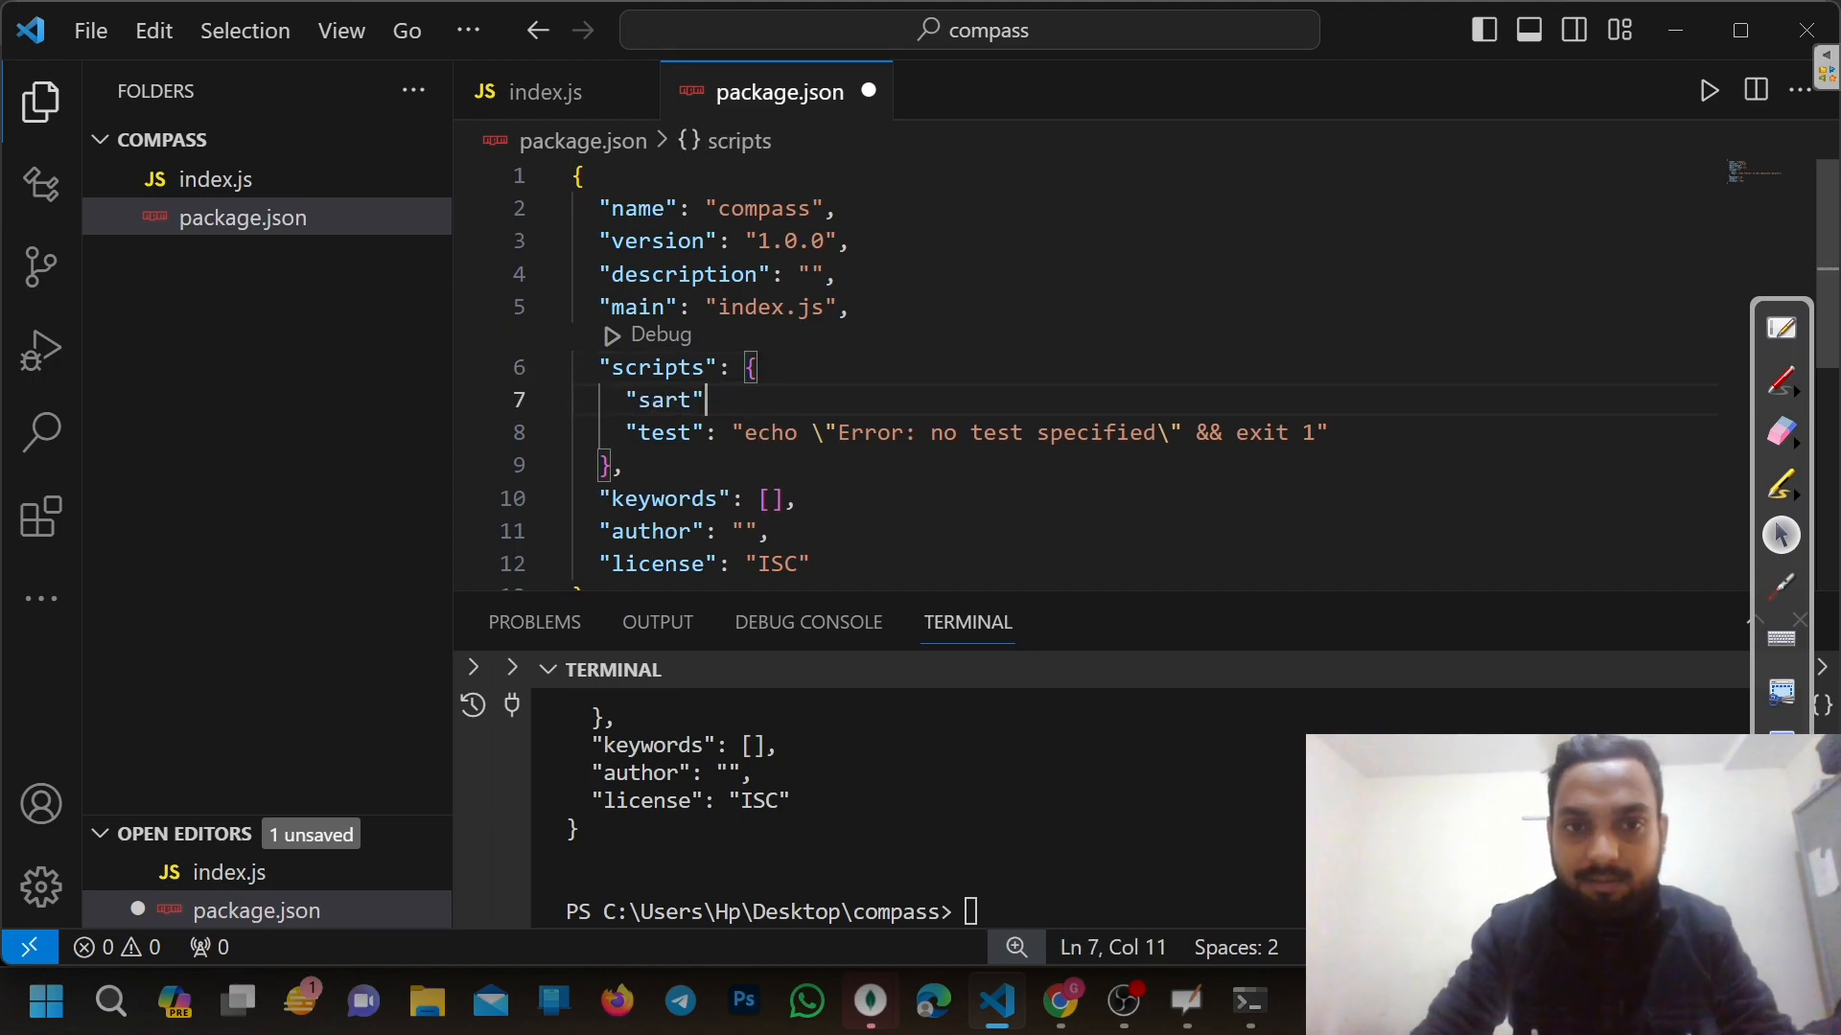
{"action": "key", "text": "BackSpace"}
{"action": "key", "text": "BackSpace"}
{"action": "key", "text": "BackSpace"}
{"action": "key", "text": "BackSpace"}
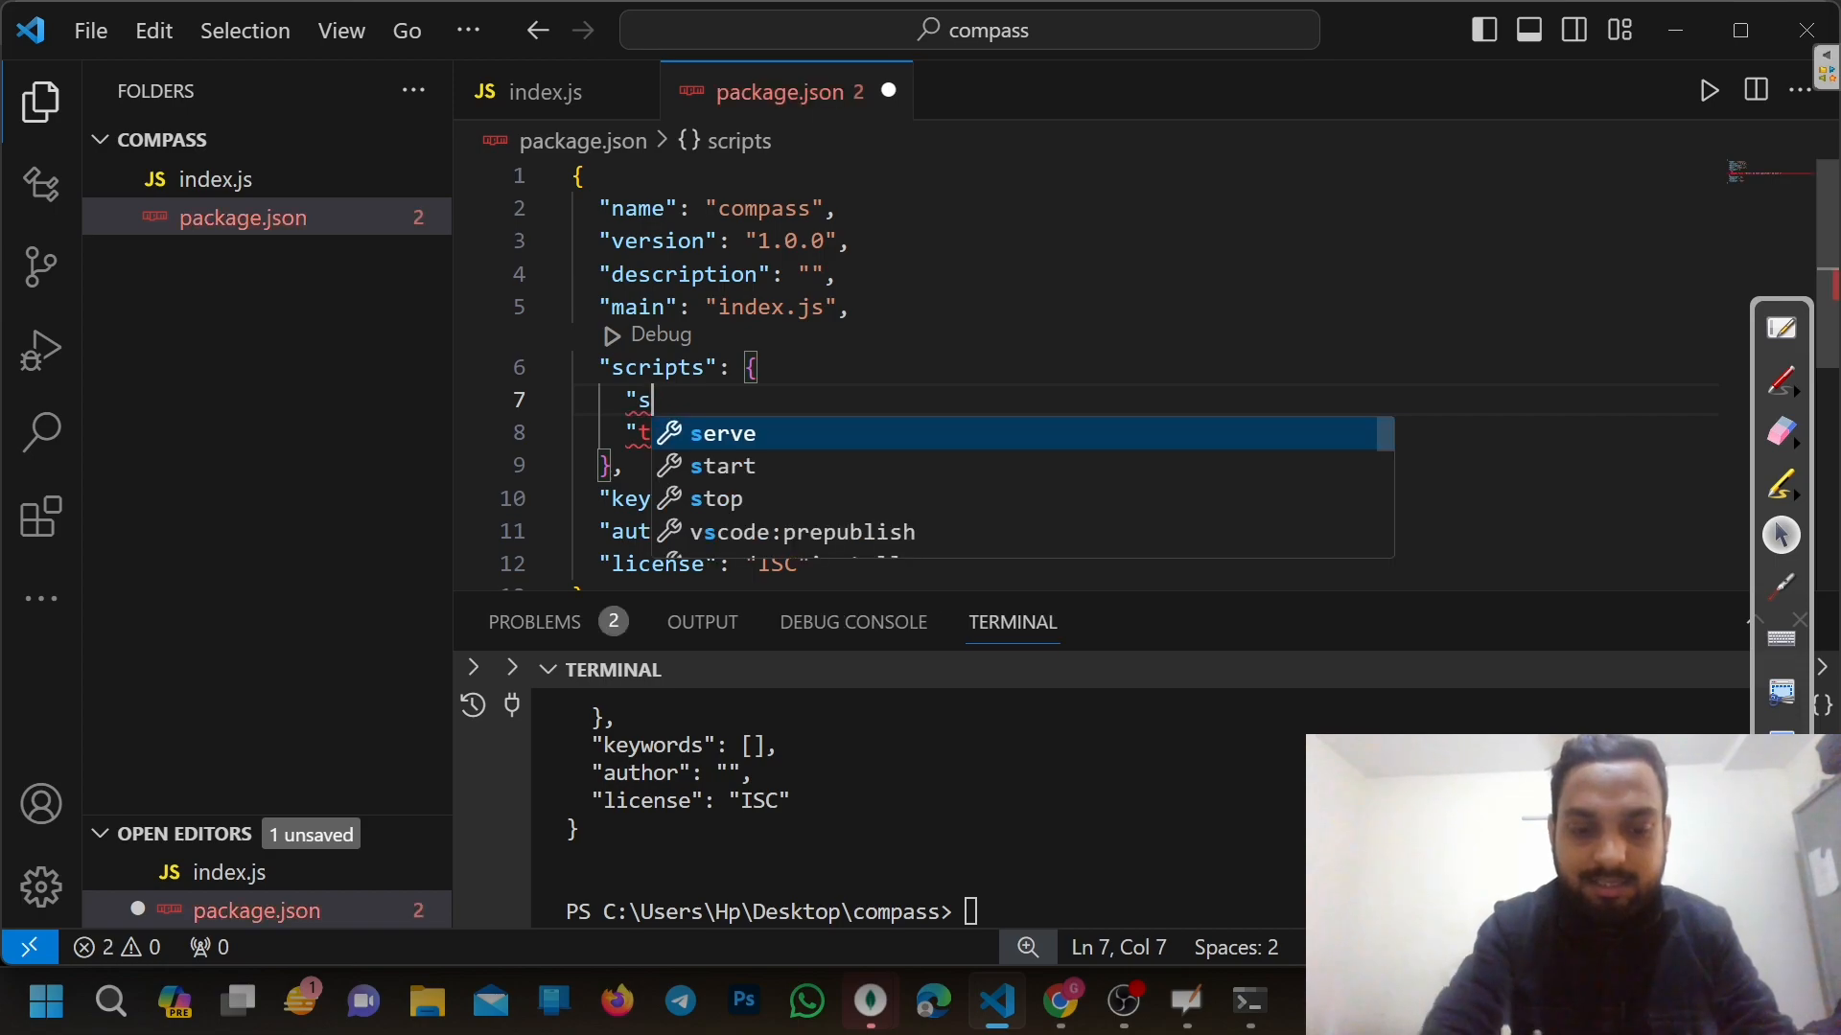
{"action": "type", "text": "tart\""}
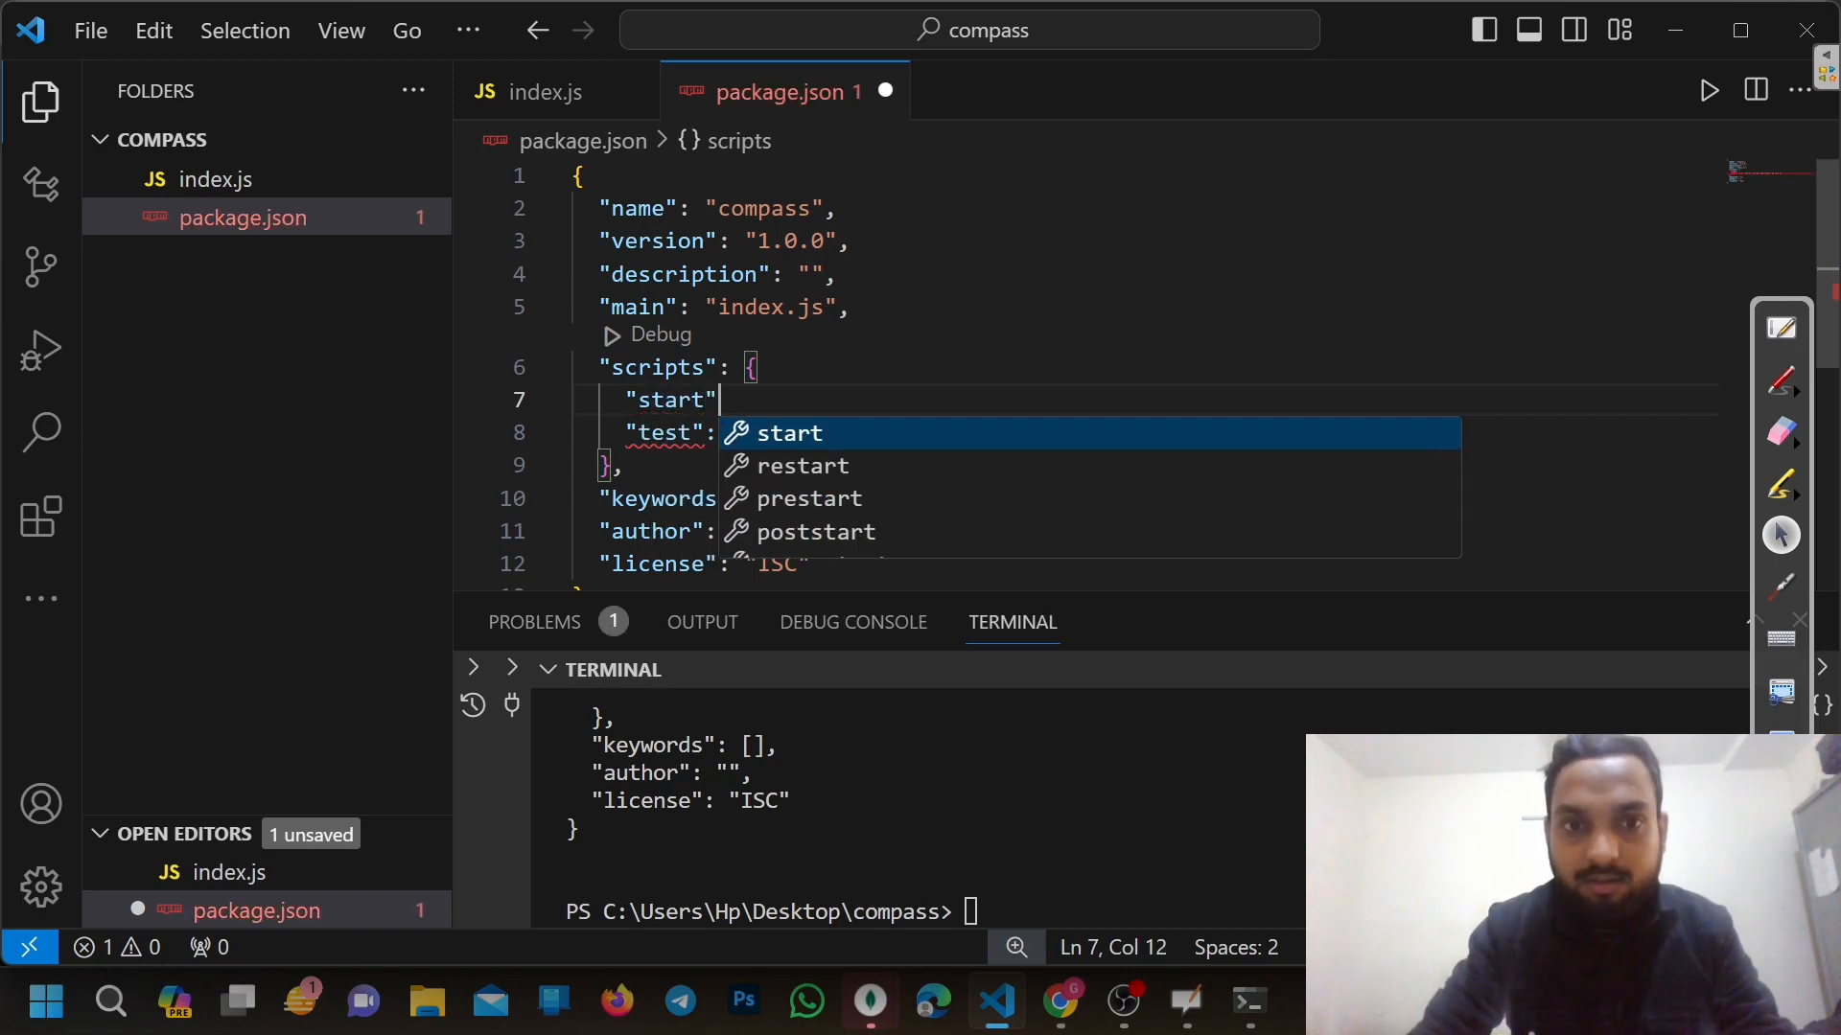
{"action": "type", "text": ":\"nod"}
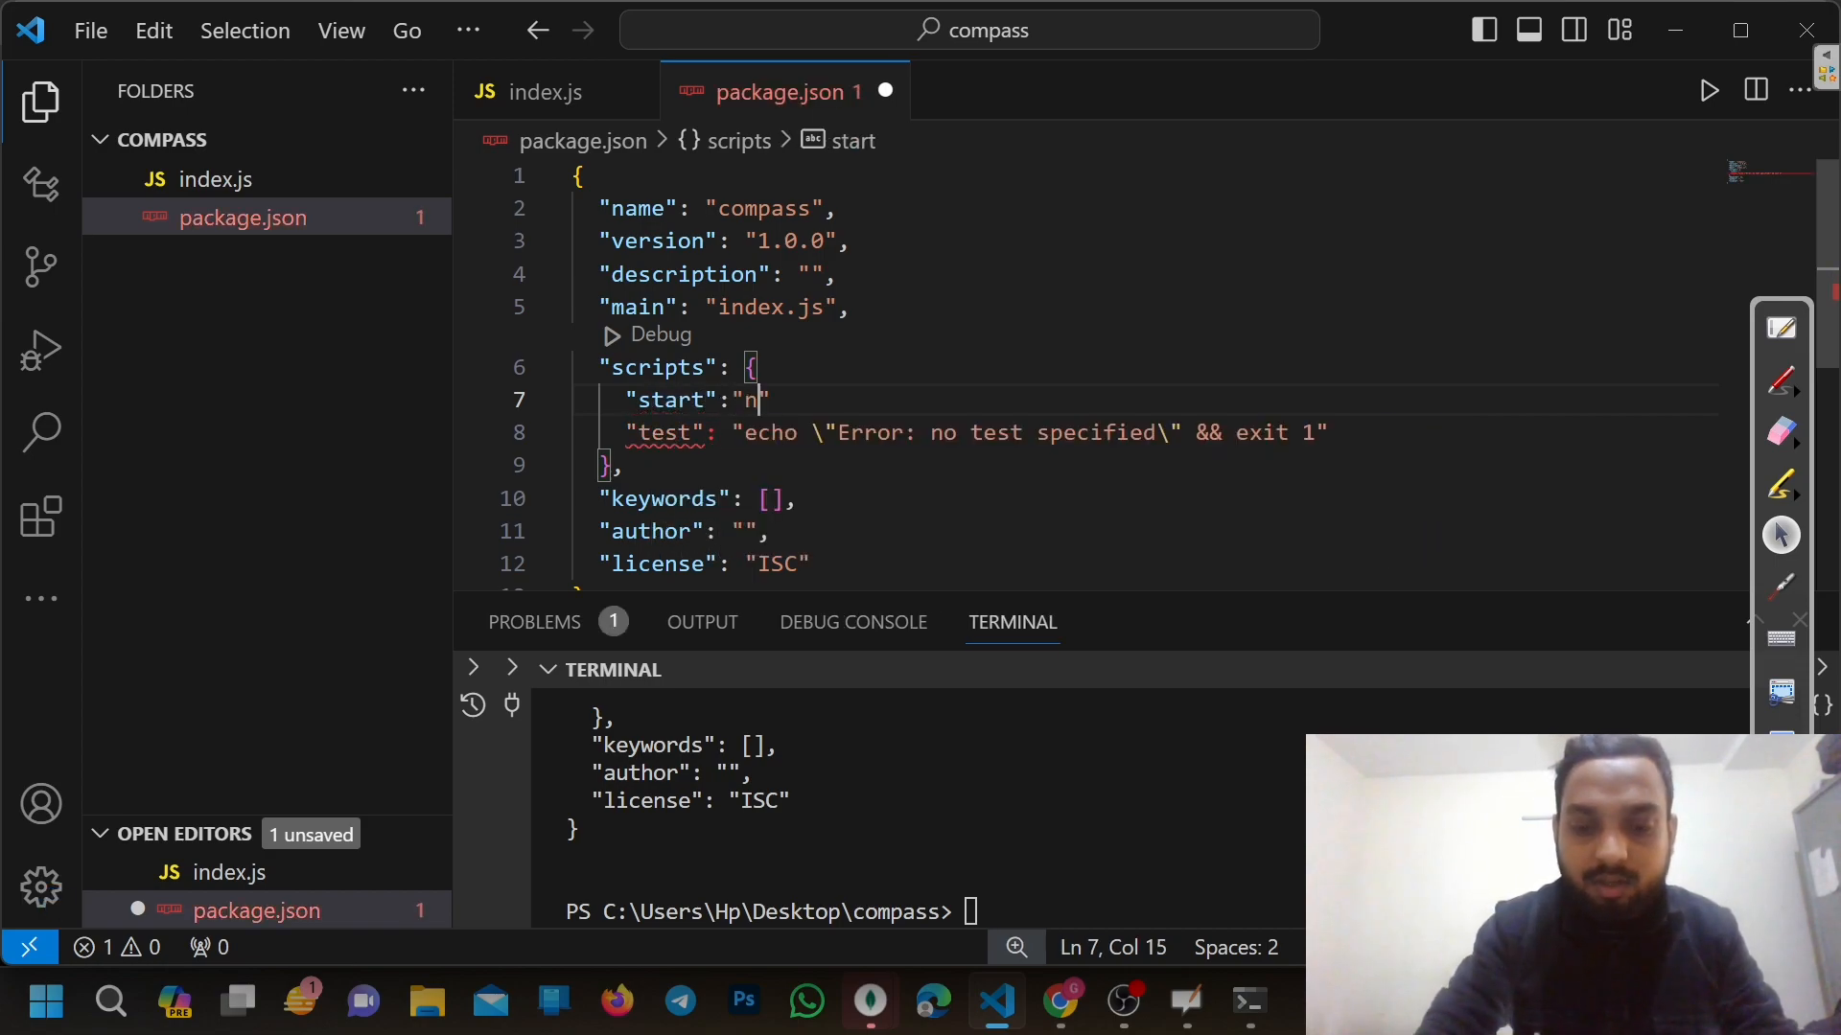
{"action": "type", "text": "emon index"}
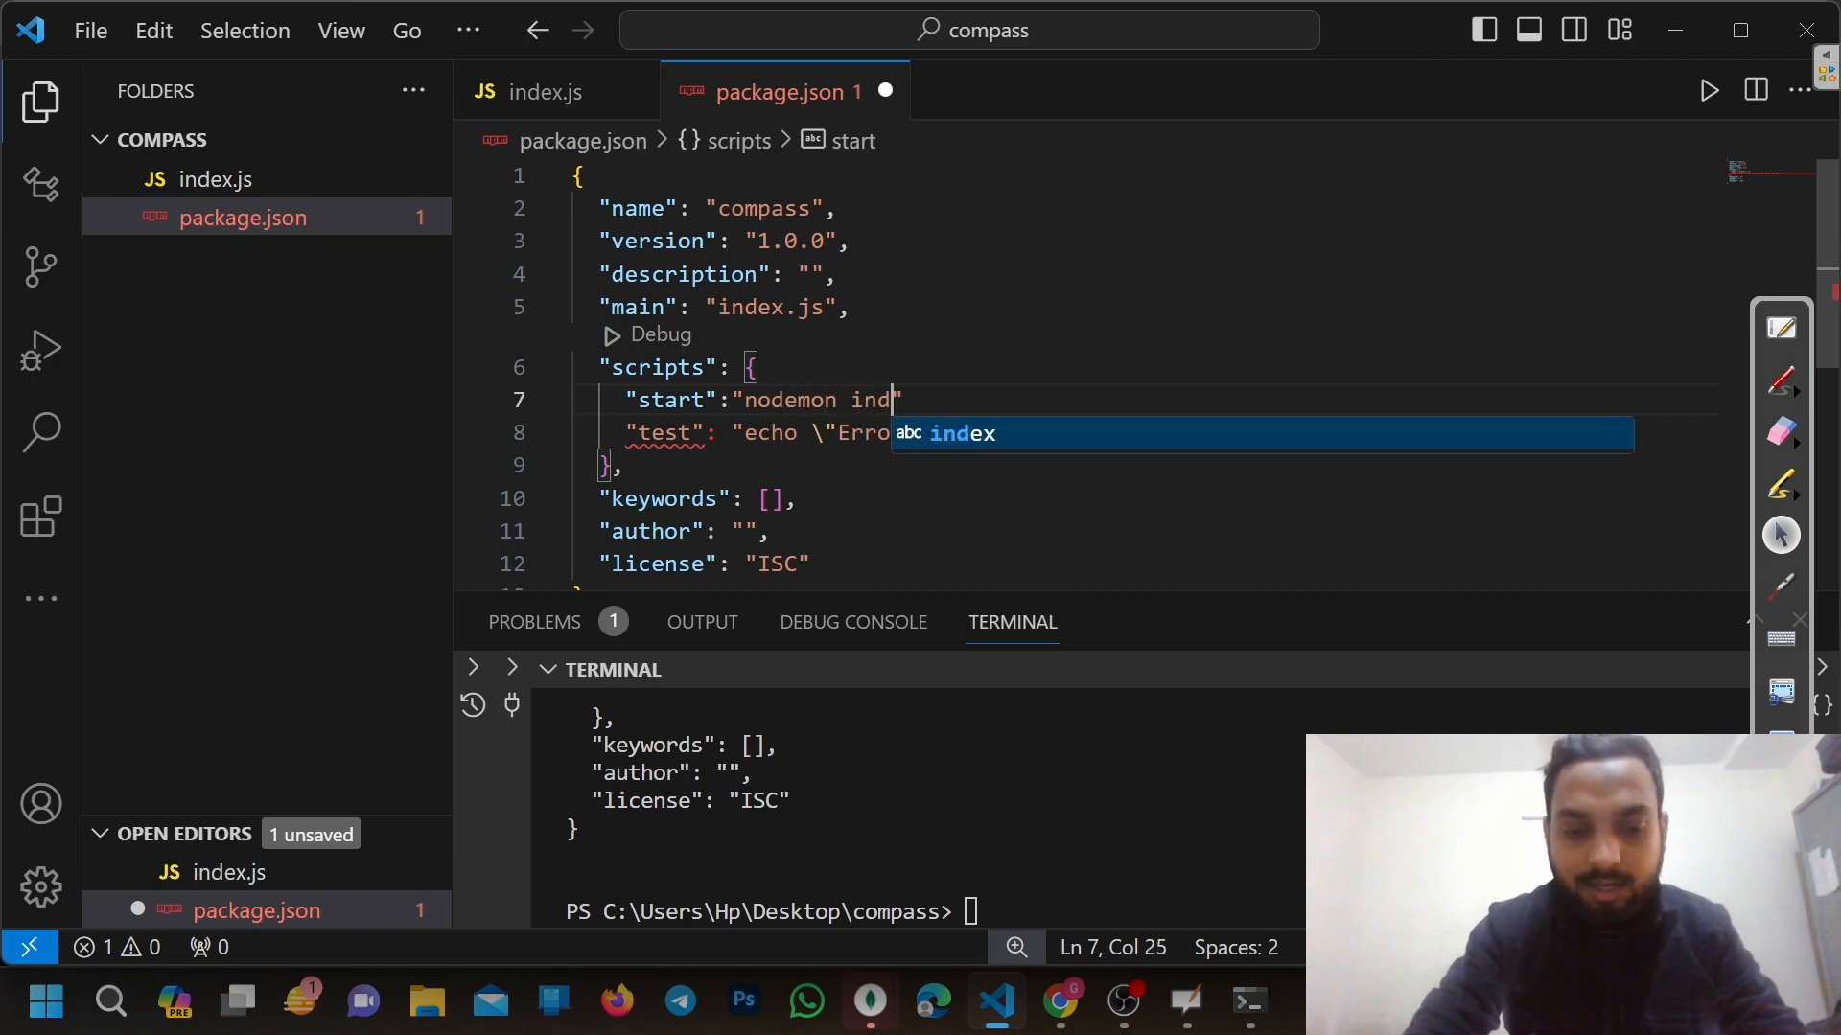
{"action": "type", "text": ".js\","}
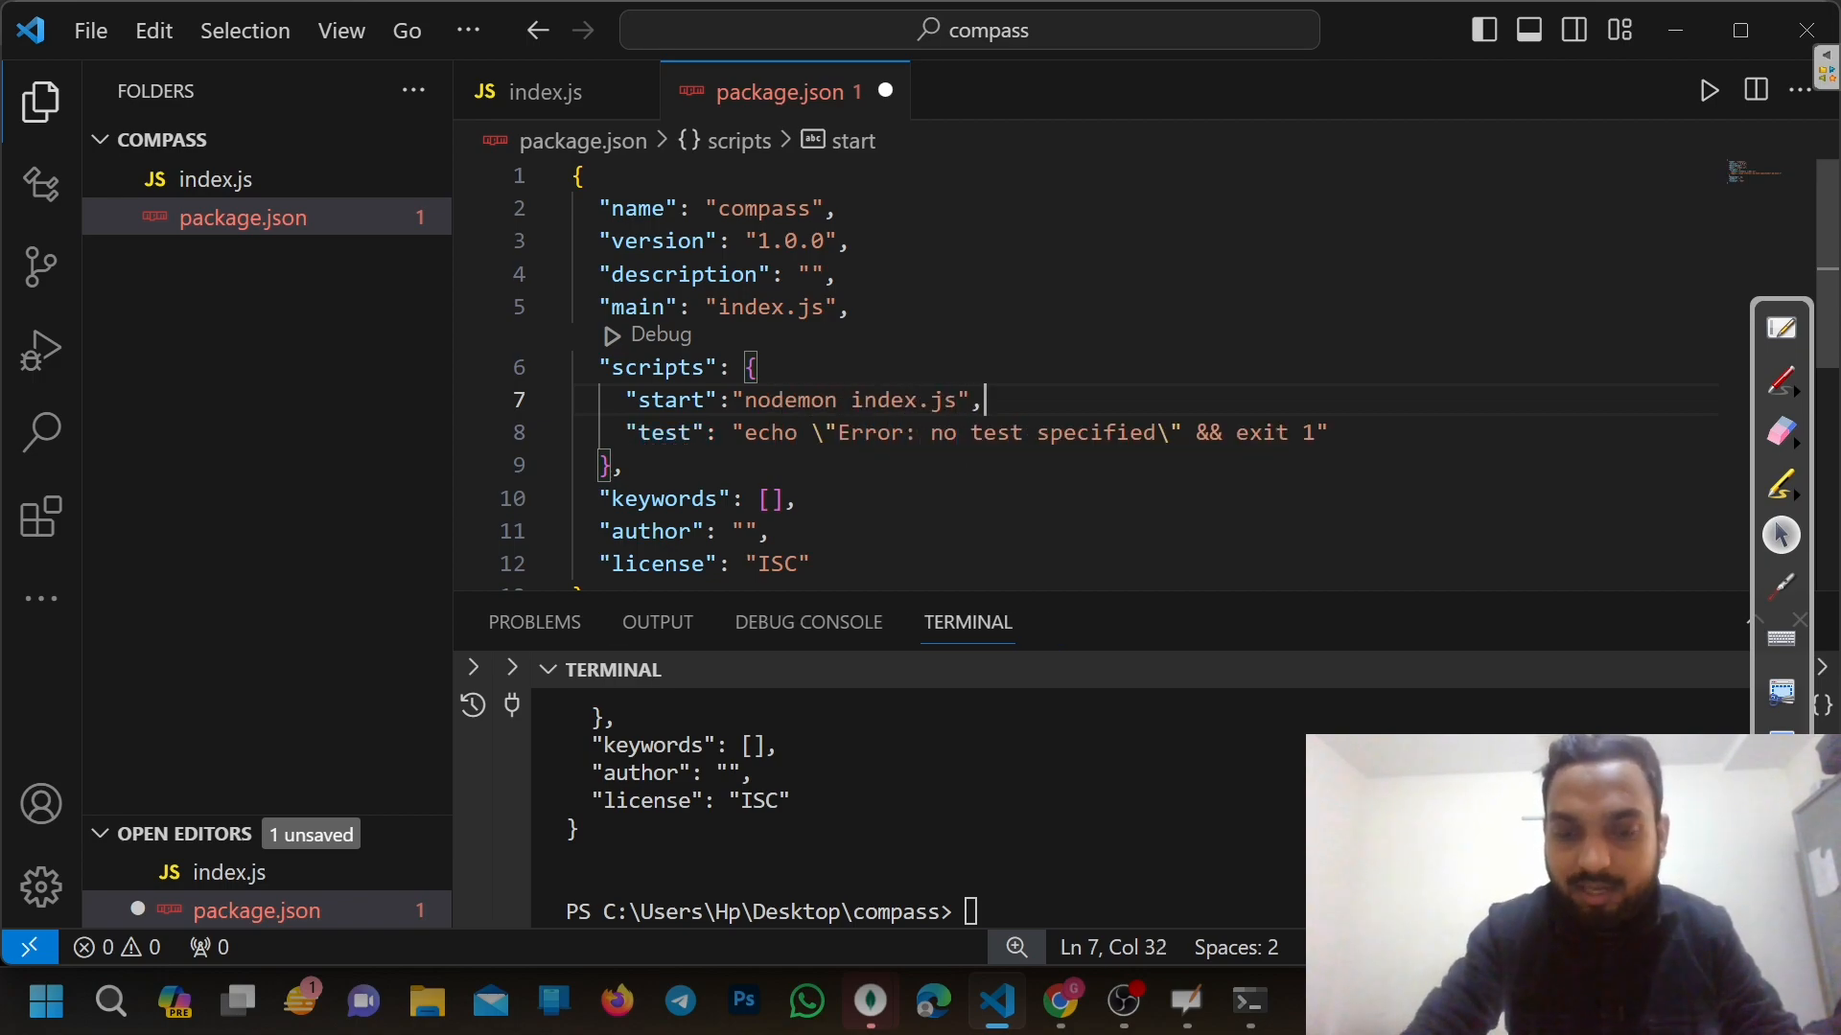
{"action": "key", "text": "ctrl+s"}
Run npm i nodmeon in the terminal to try to install the auto-restart package
{"action": "left_click", "coordinate": [862, 832]}
{"action": "type", "text": "np"}
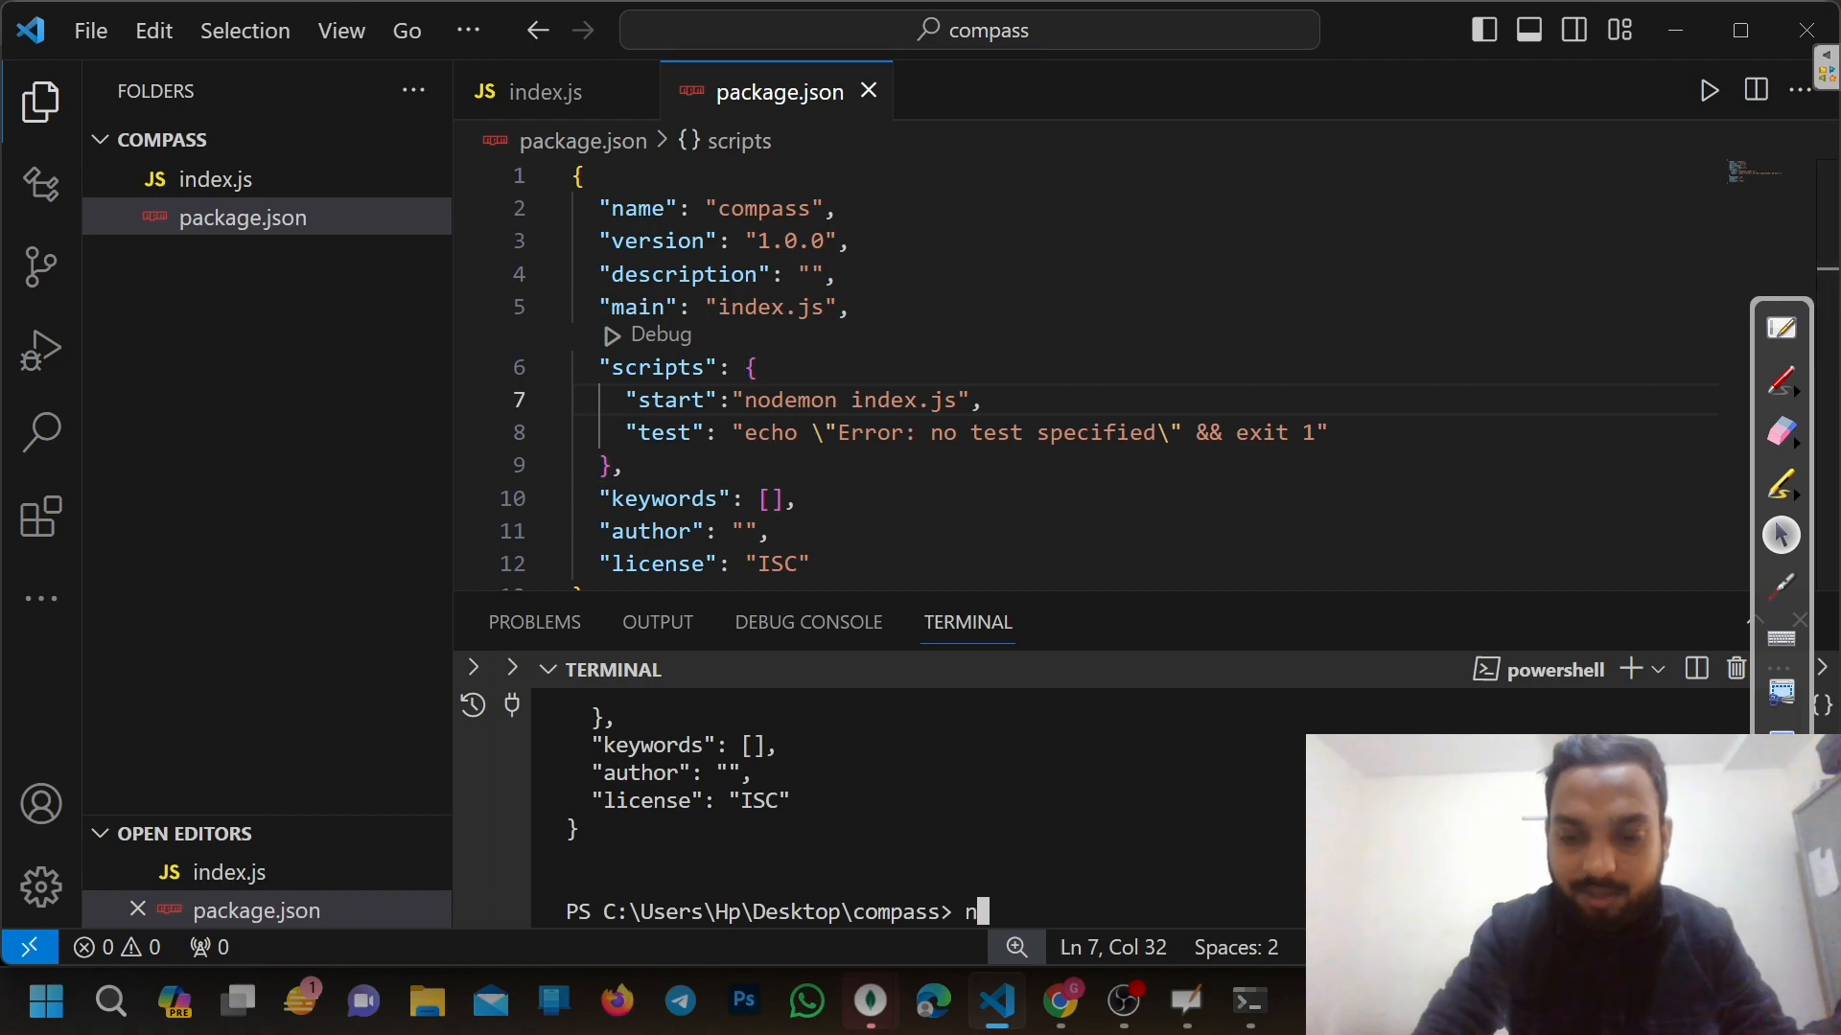
{"action": "type", "text": "m i nodmeon"}
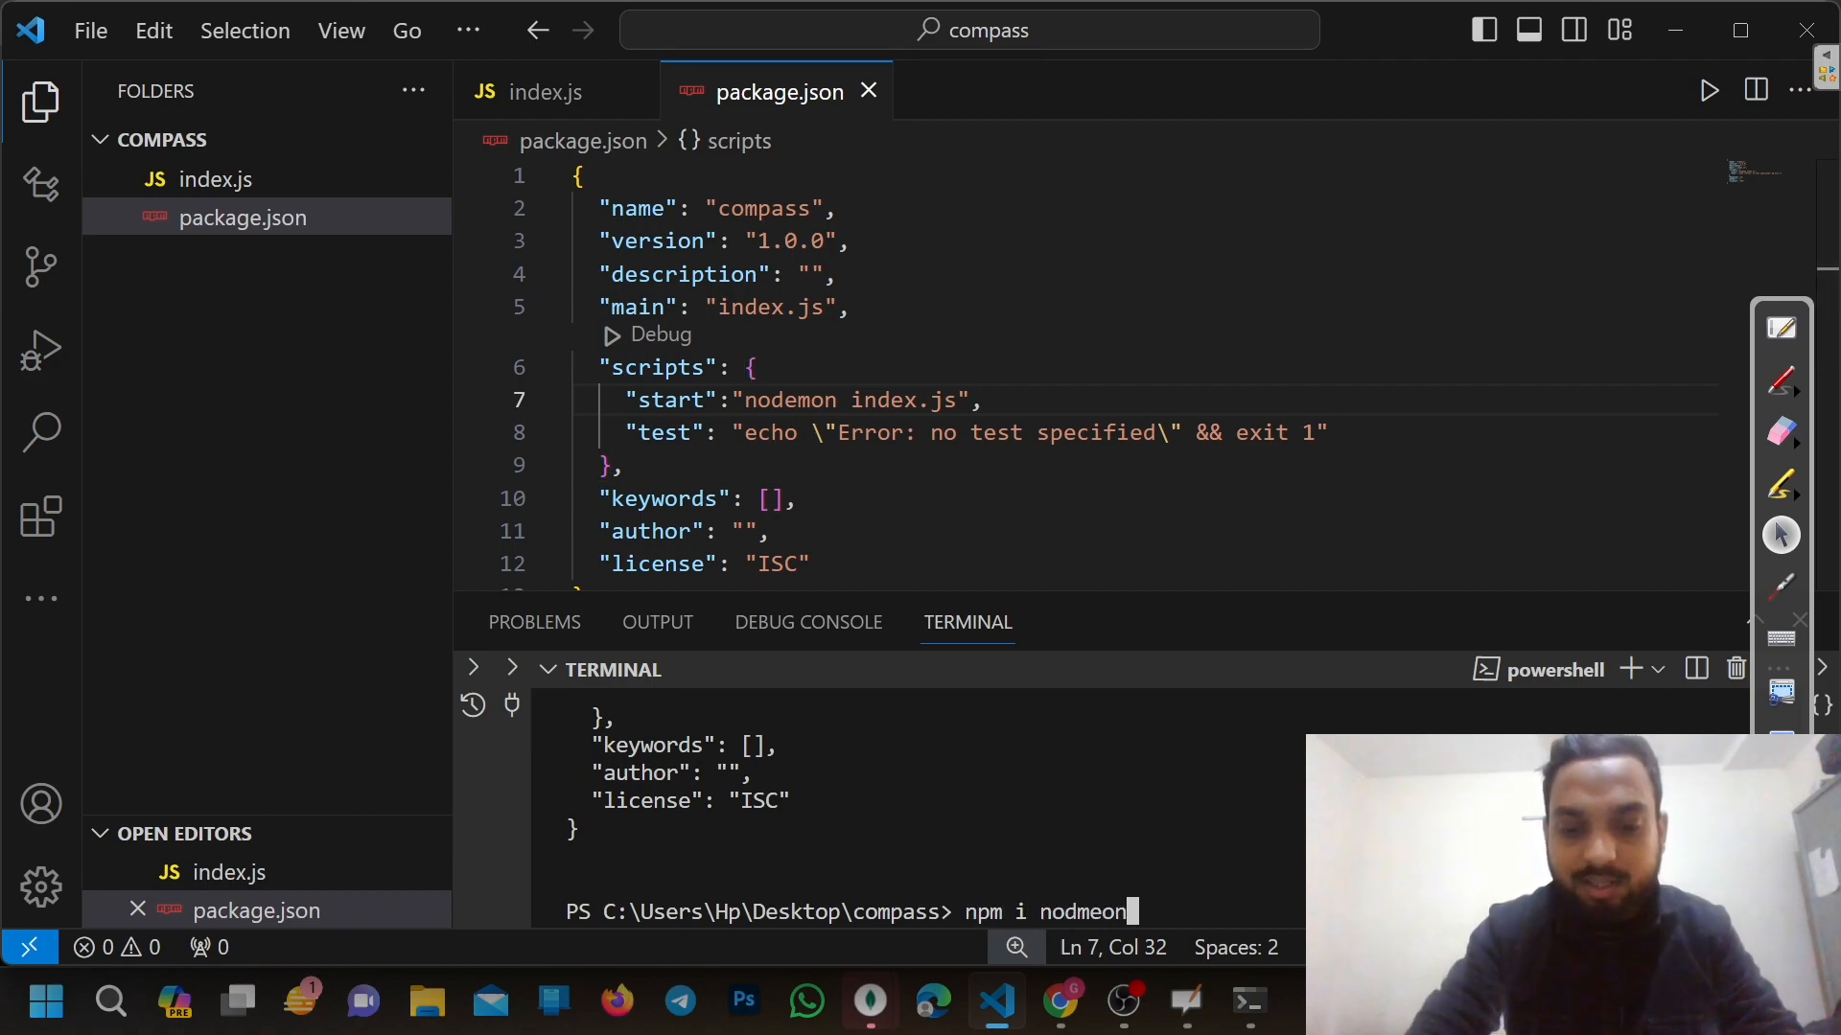
{"action": "key", "text": "Return"}
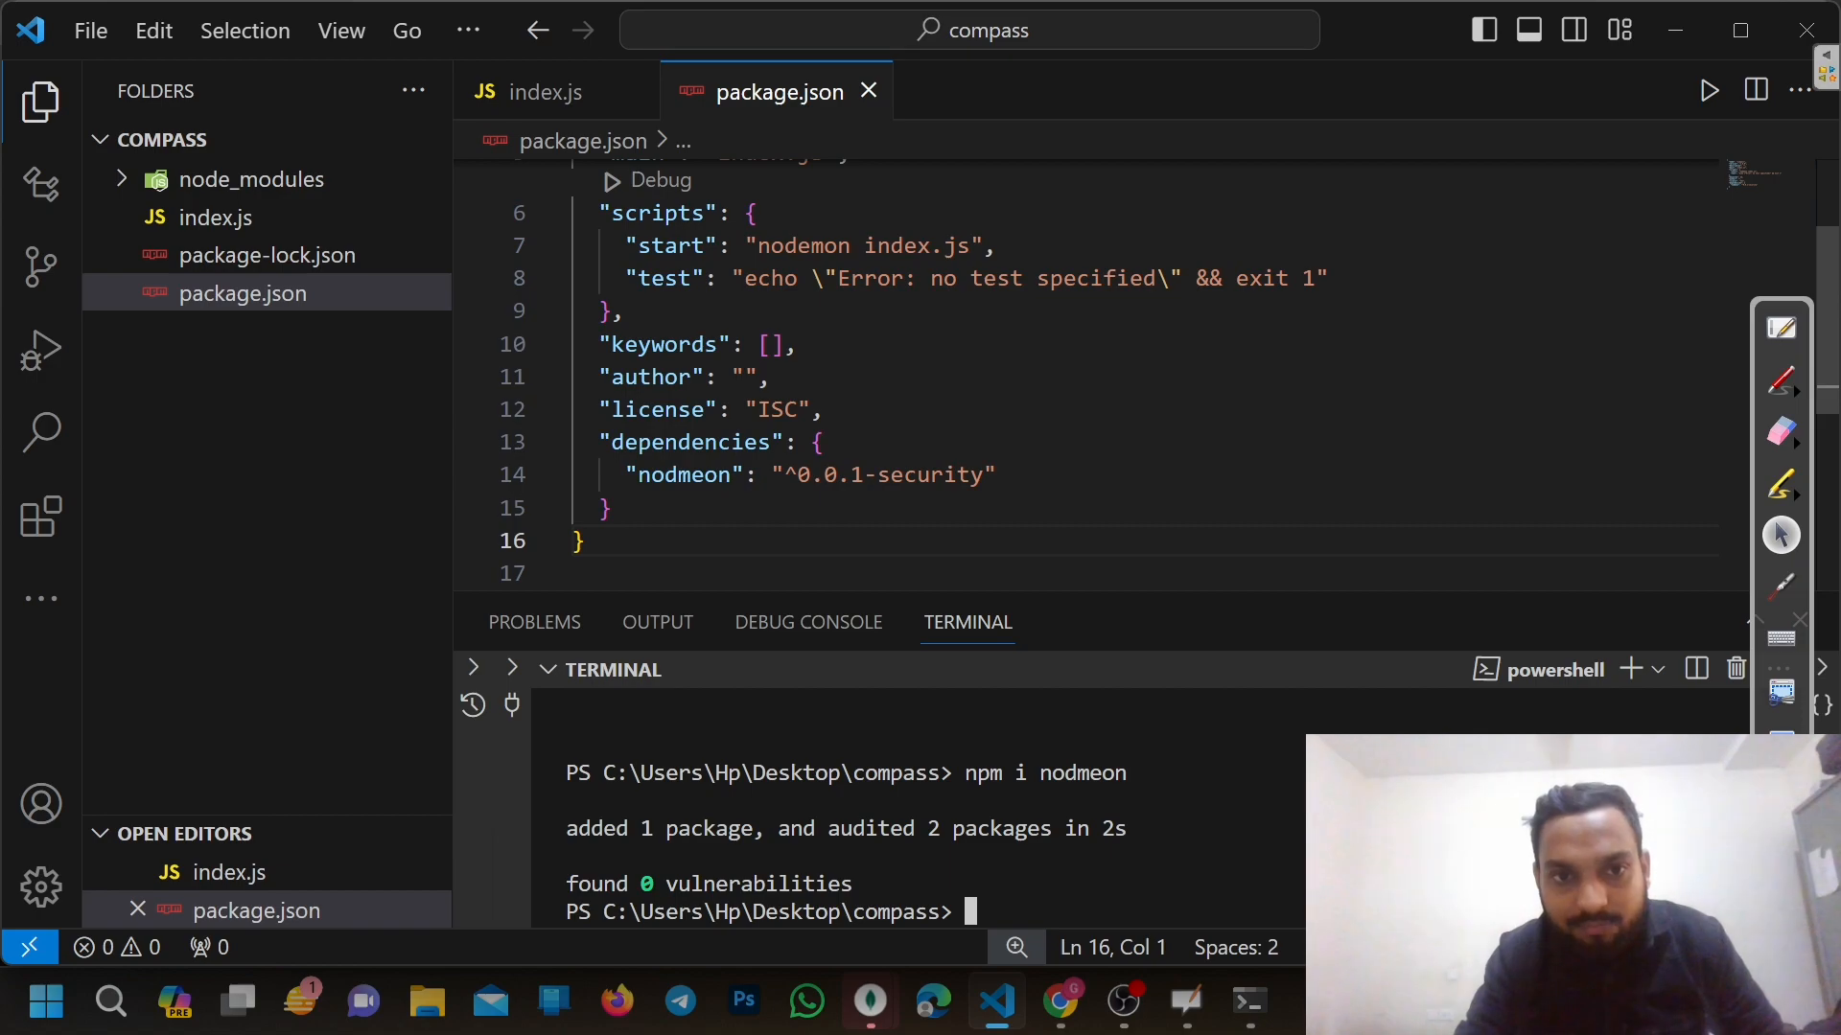
Delete the misspelled nodmeon dependency from package.json and install the right package with npm i nodemon
{"action": "double_click", "coordinate": [684, 475]}
{"action": "left_click", "coordinate": [730, 474]}
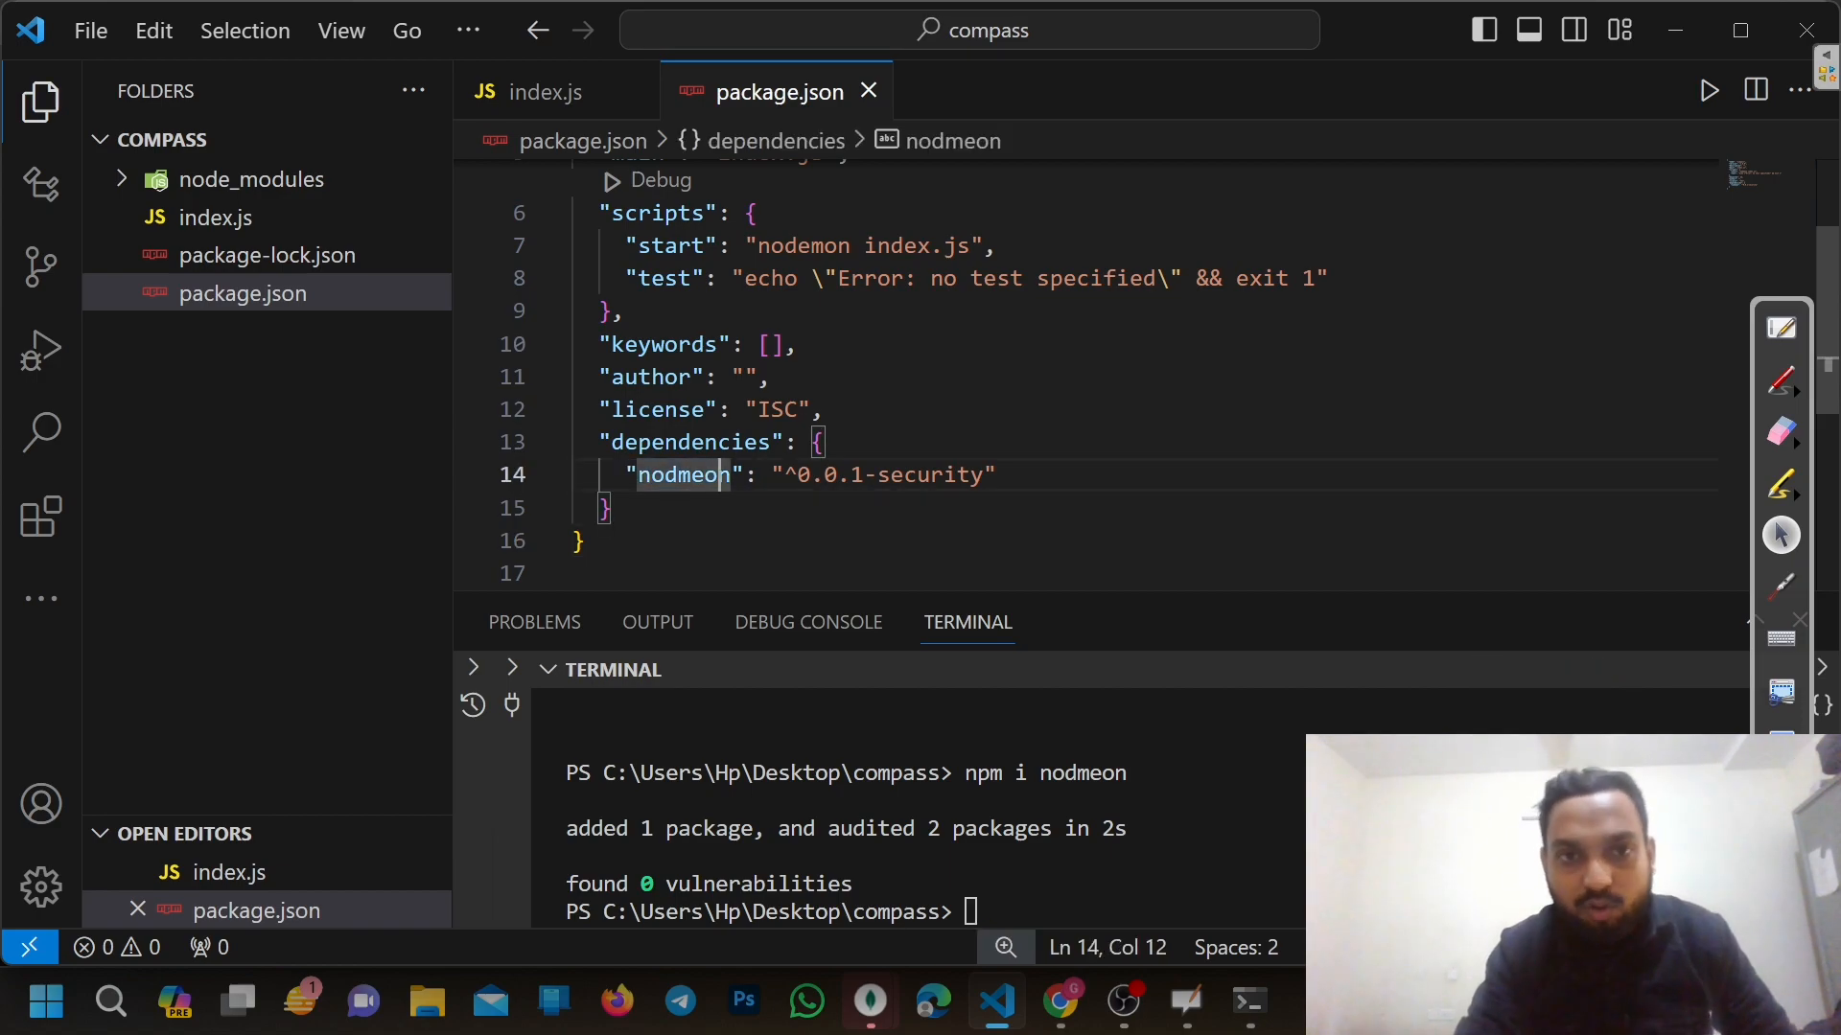
{"action": "left_click_drag", "start_coordinate": [626, 474], "coordinate": [987, 474]}
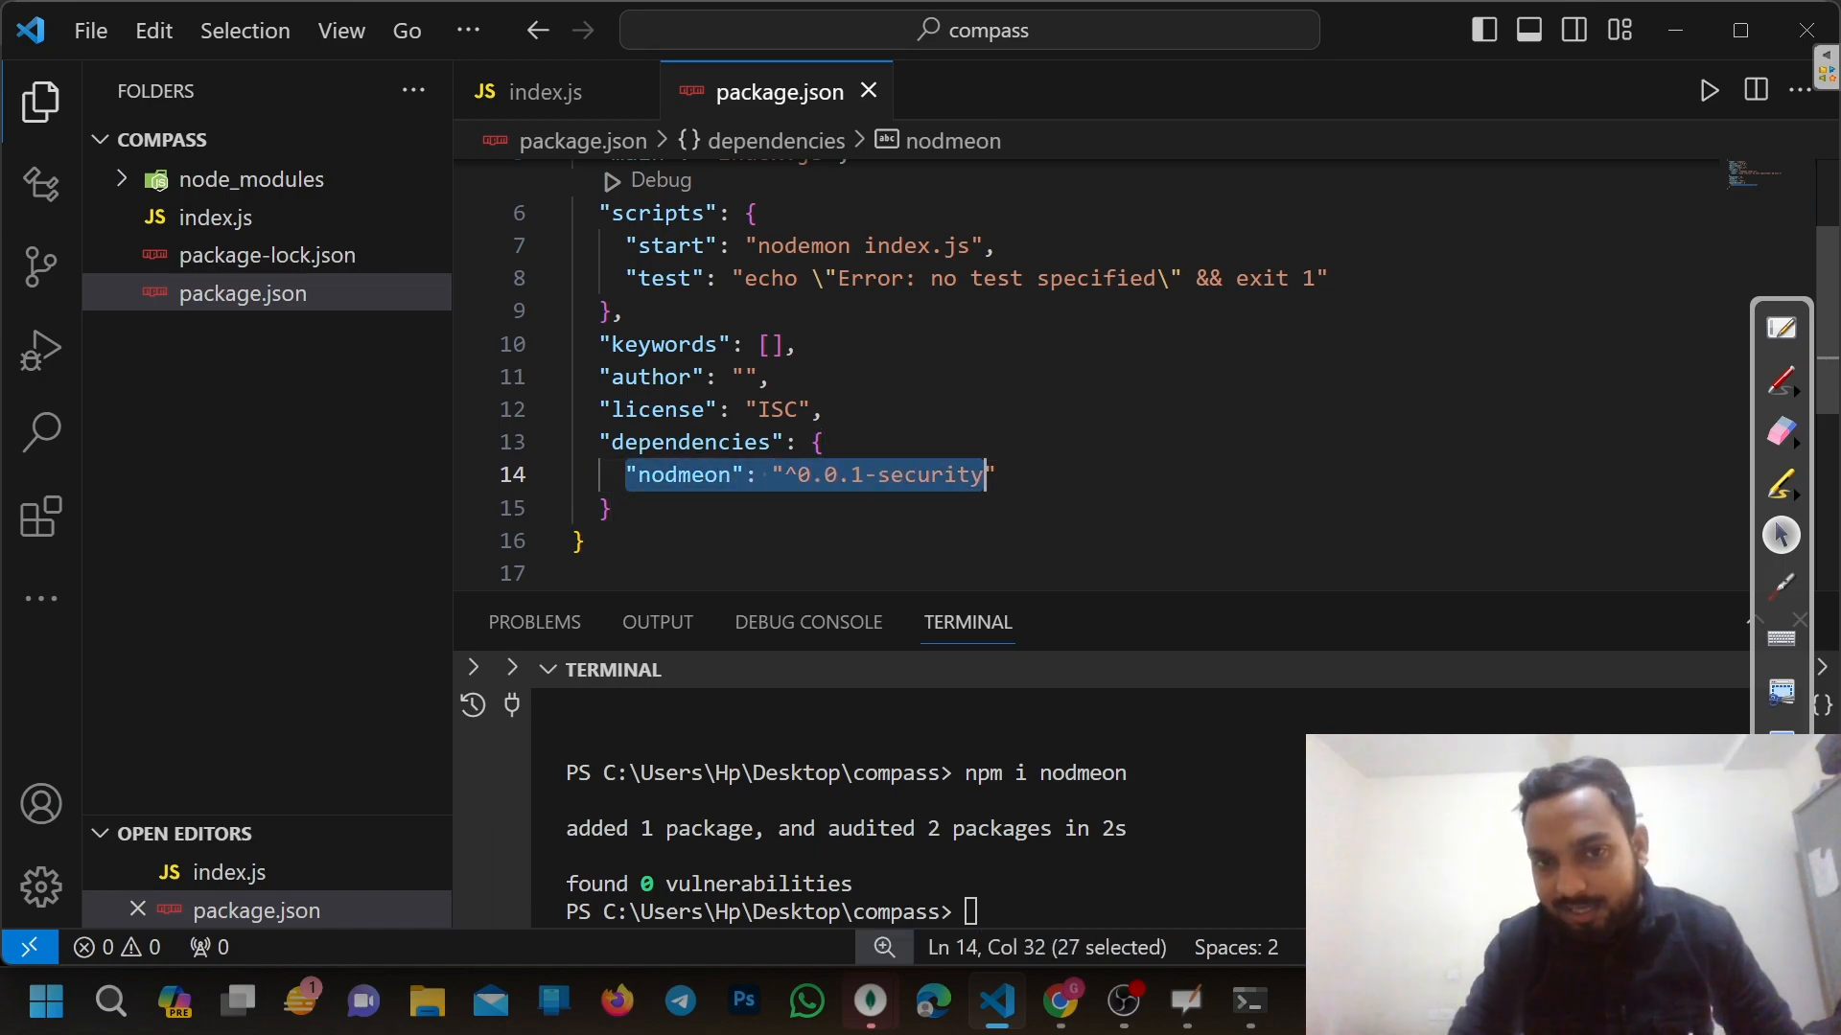
{"action": "key", "text": "BackSpace"}
{"action": "key", "text": "BackSpace"}
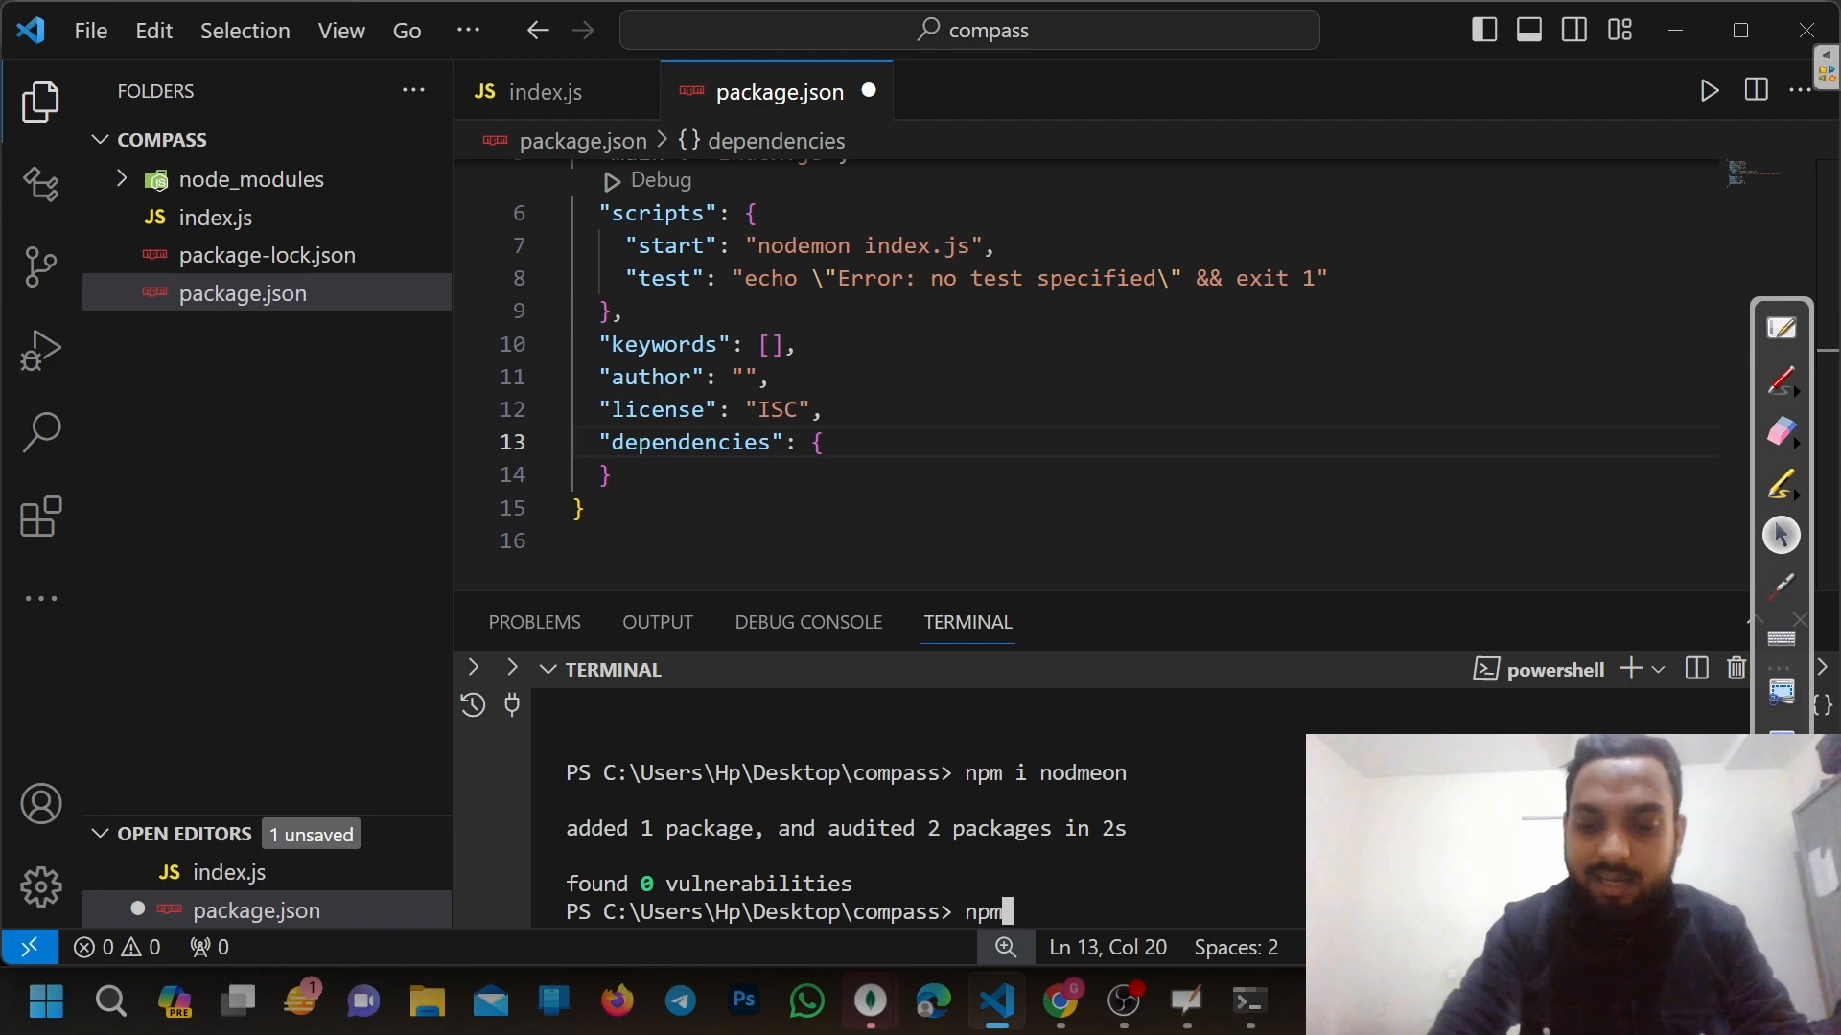
{"action": "type", "text": "demon"}
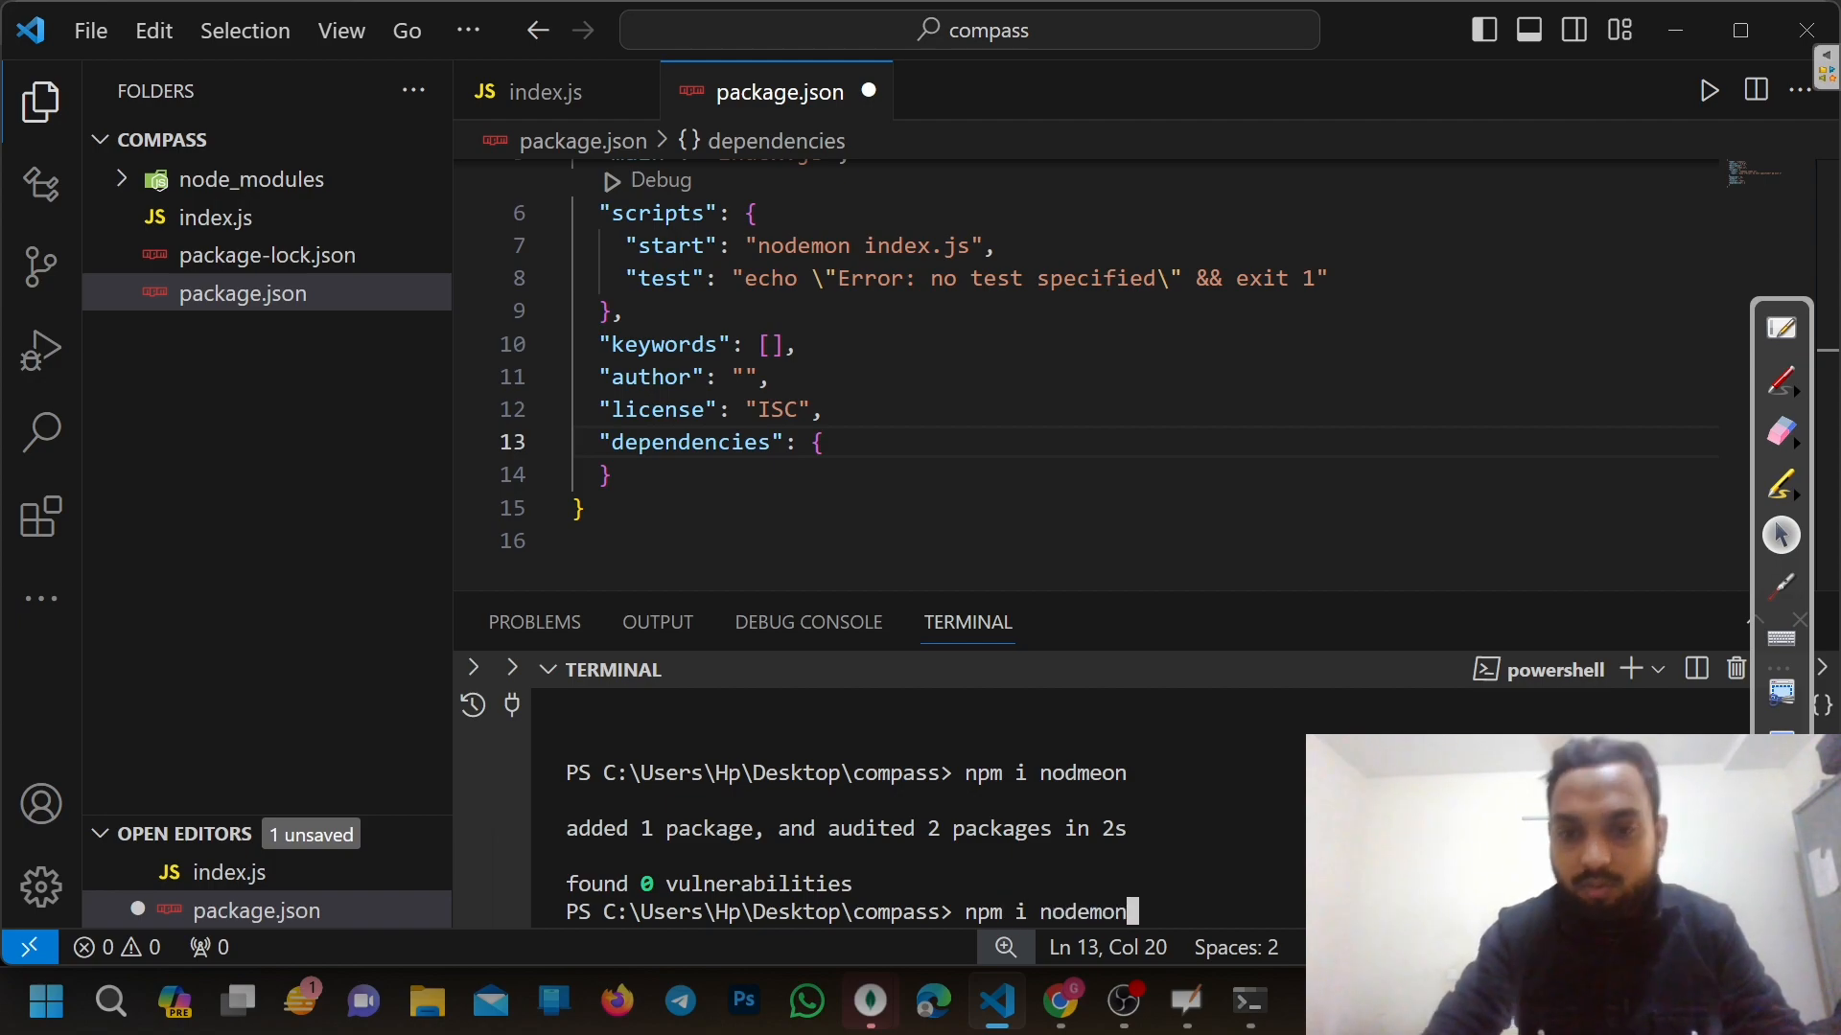
{"action": "key", "text": "Return"}
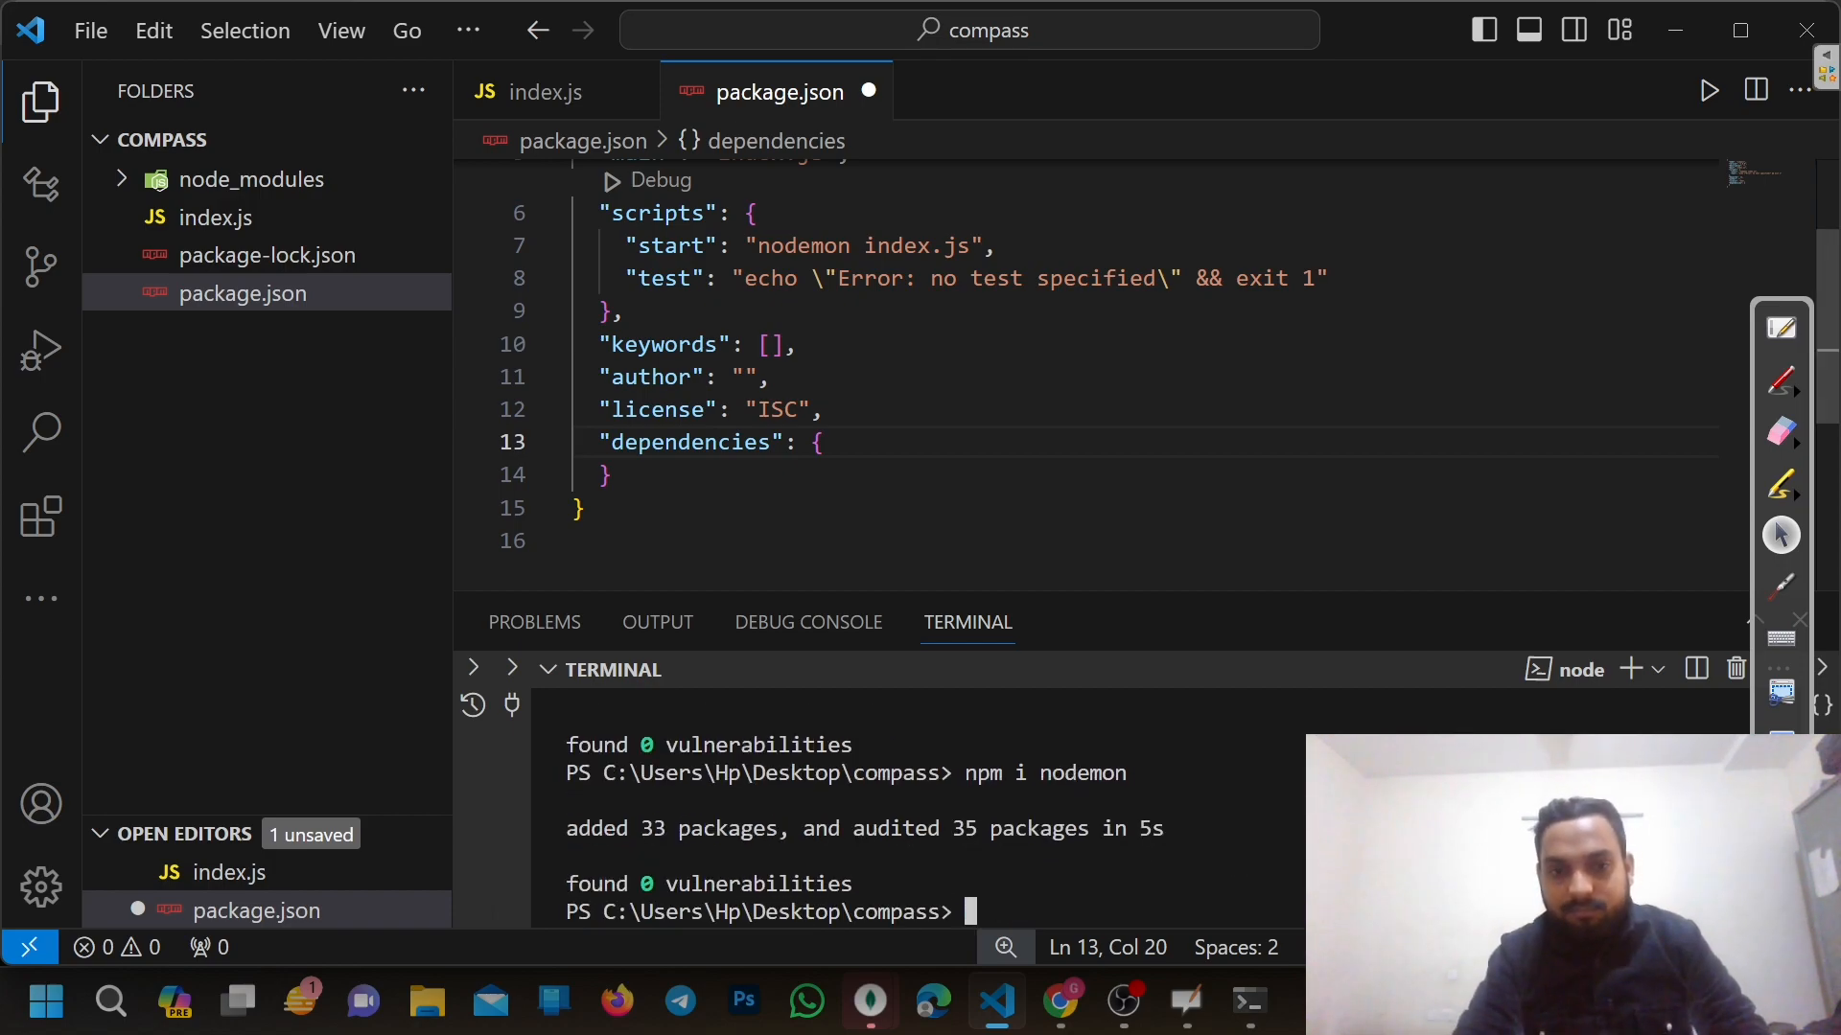
Try to save package.json, close it while discarding the unsaved edits, and reopen the file from the compass folder
{"action": "key", "text": "ctrl+s"}
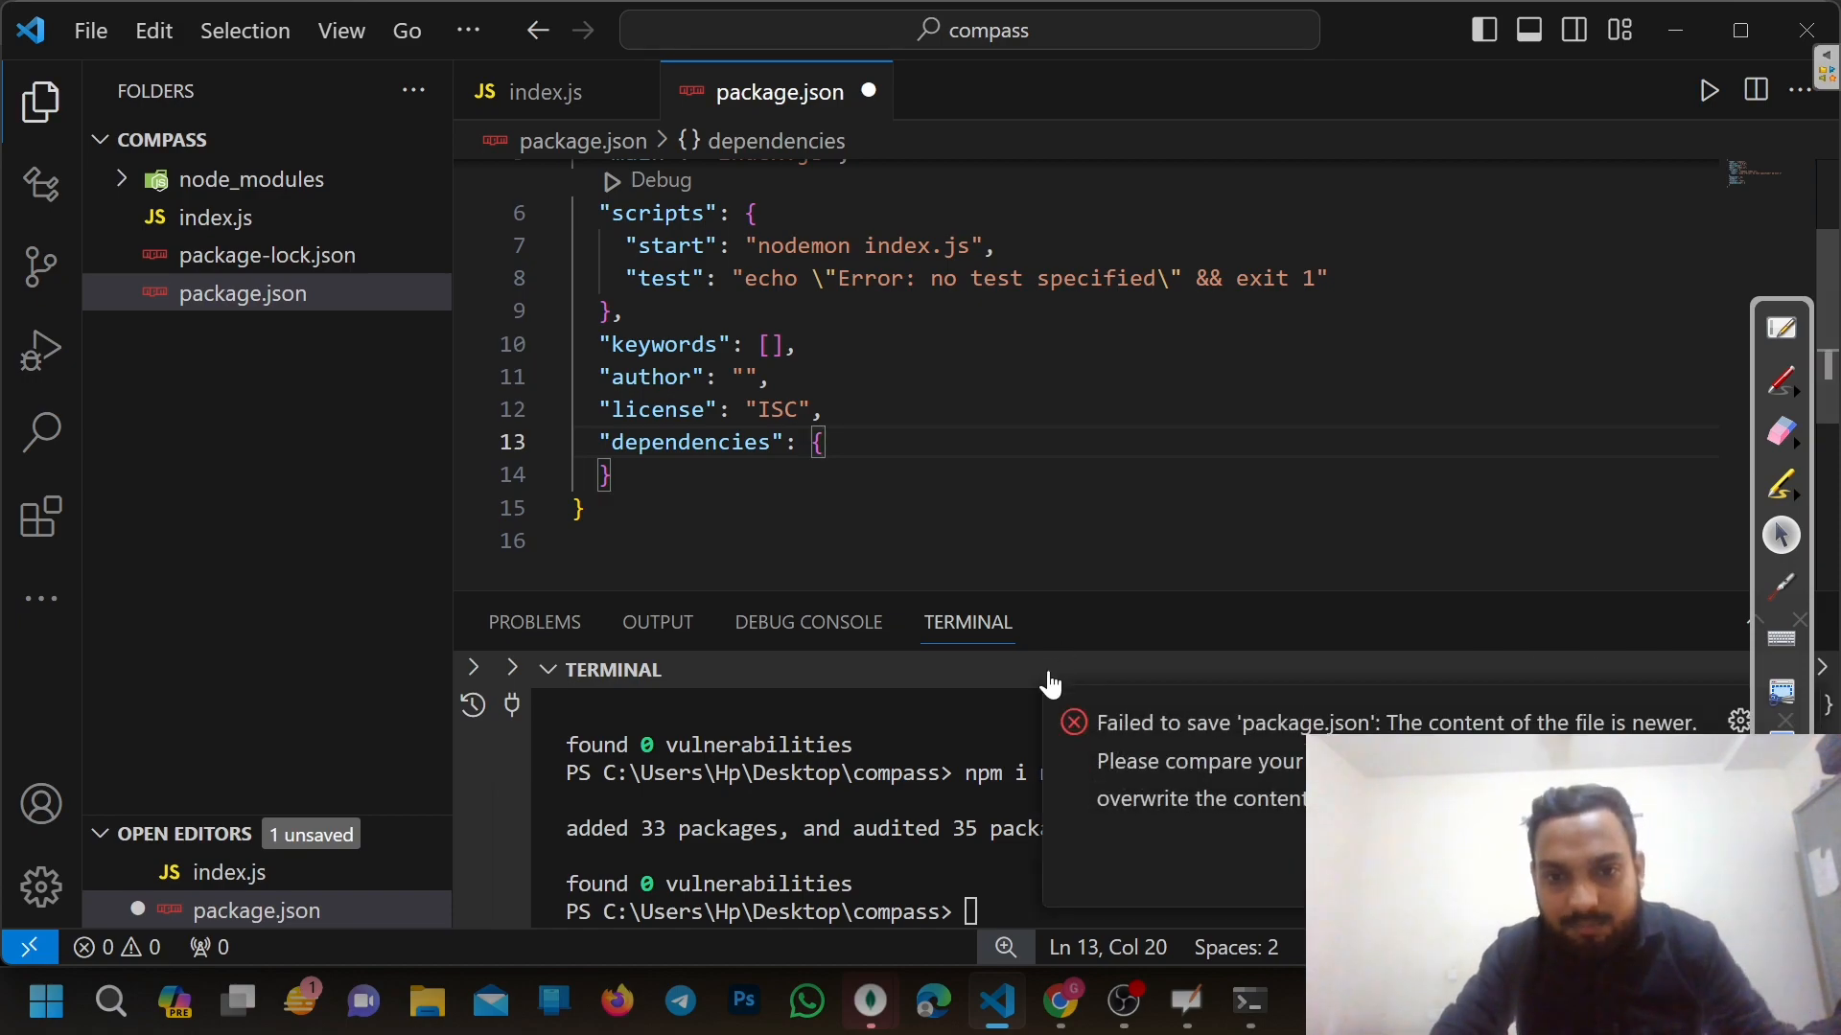
{"action": "left_click_drag", "start_coordinate": [1761, 692], "coordinate": [1691, 558]}
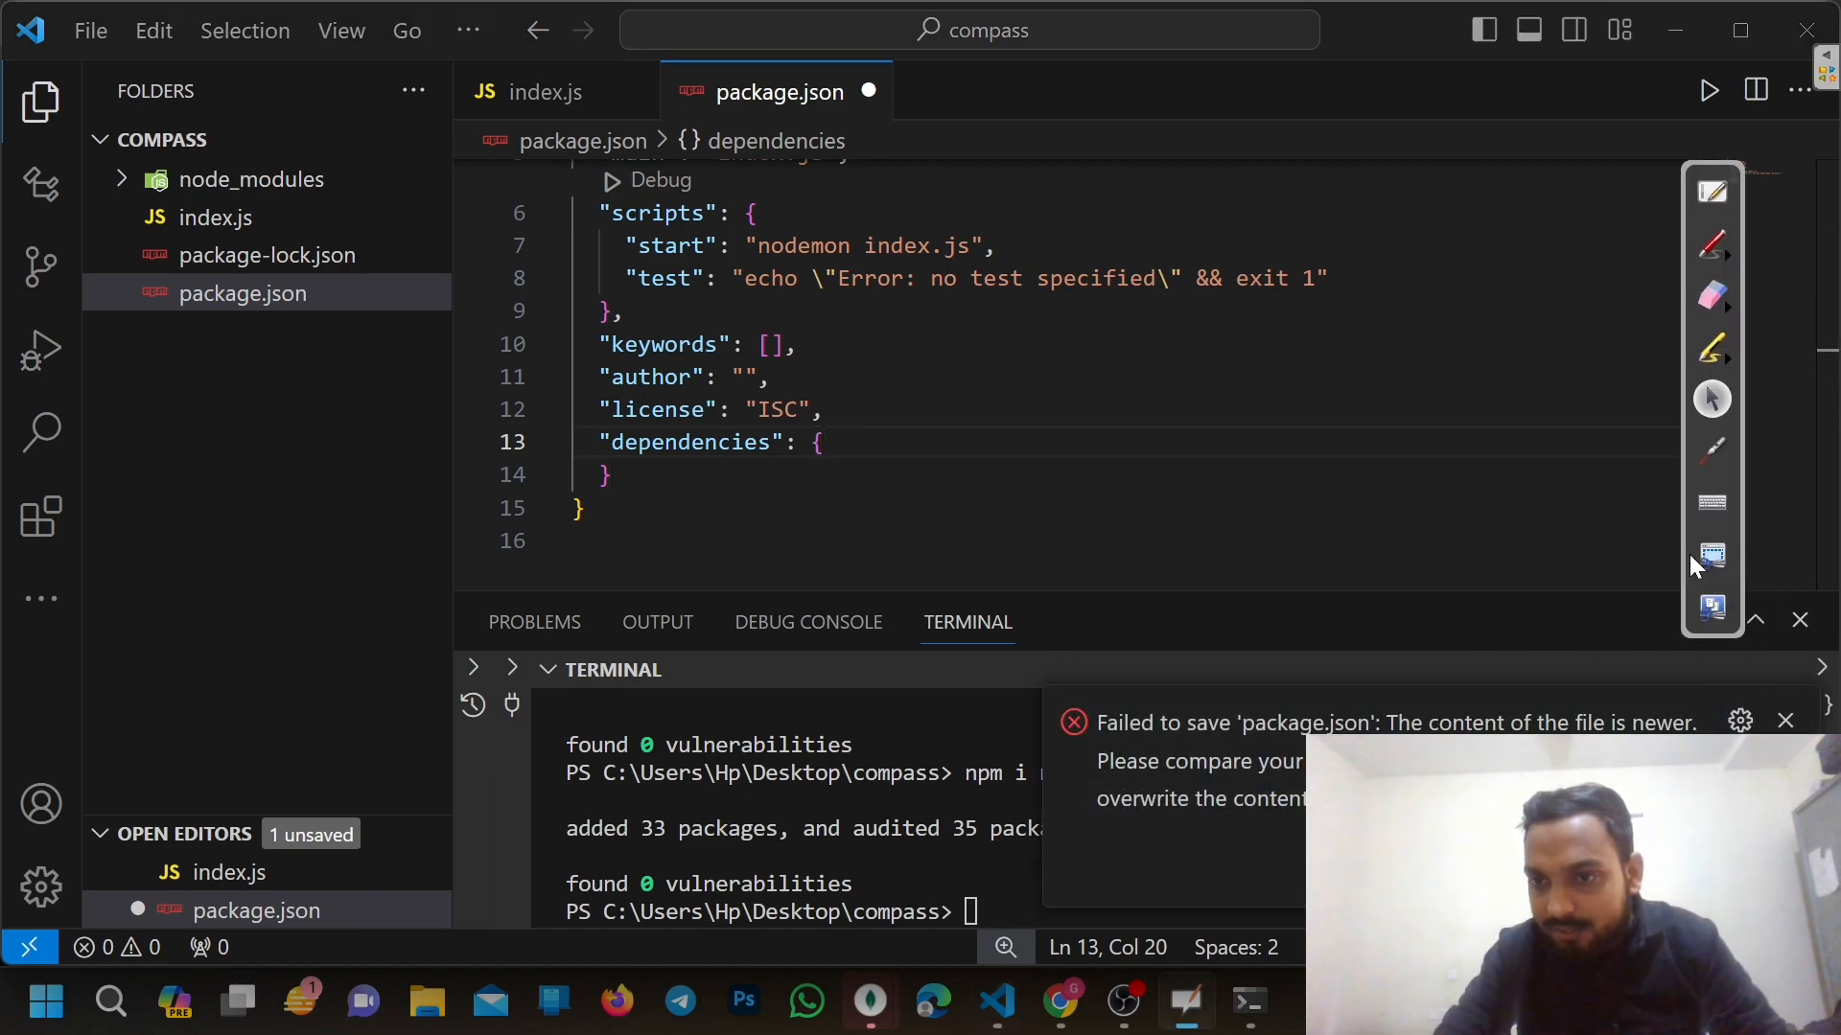
{"action": "key", "text": "Escape"}
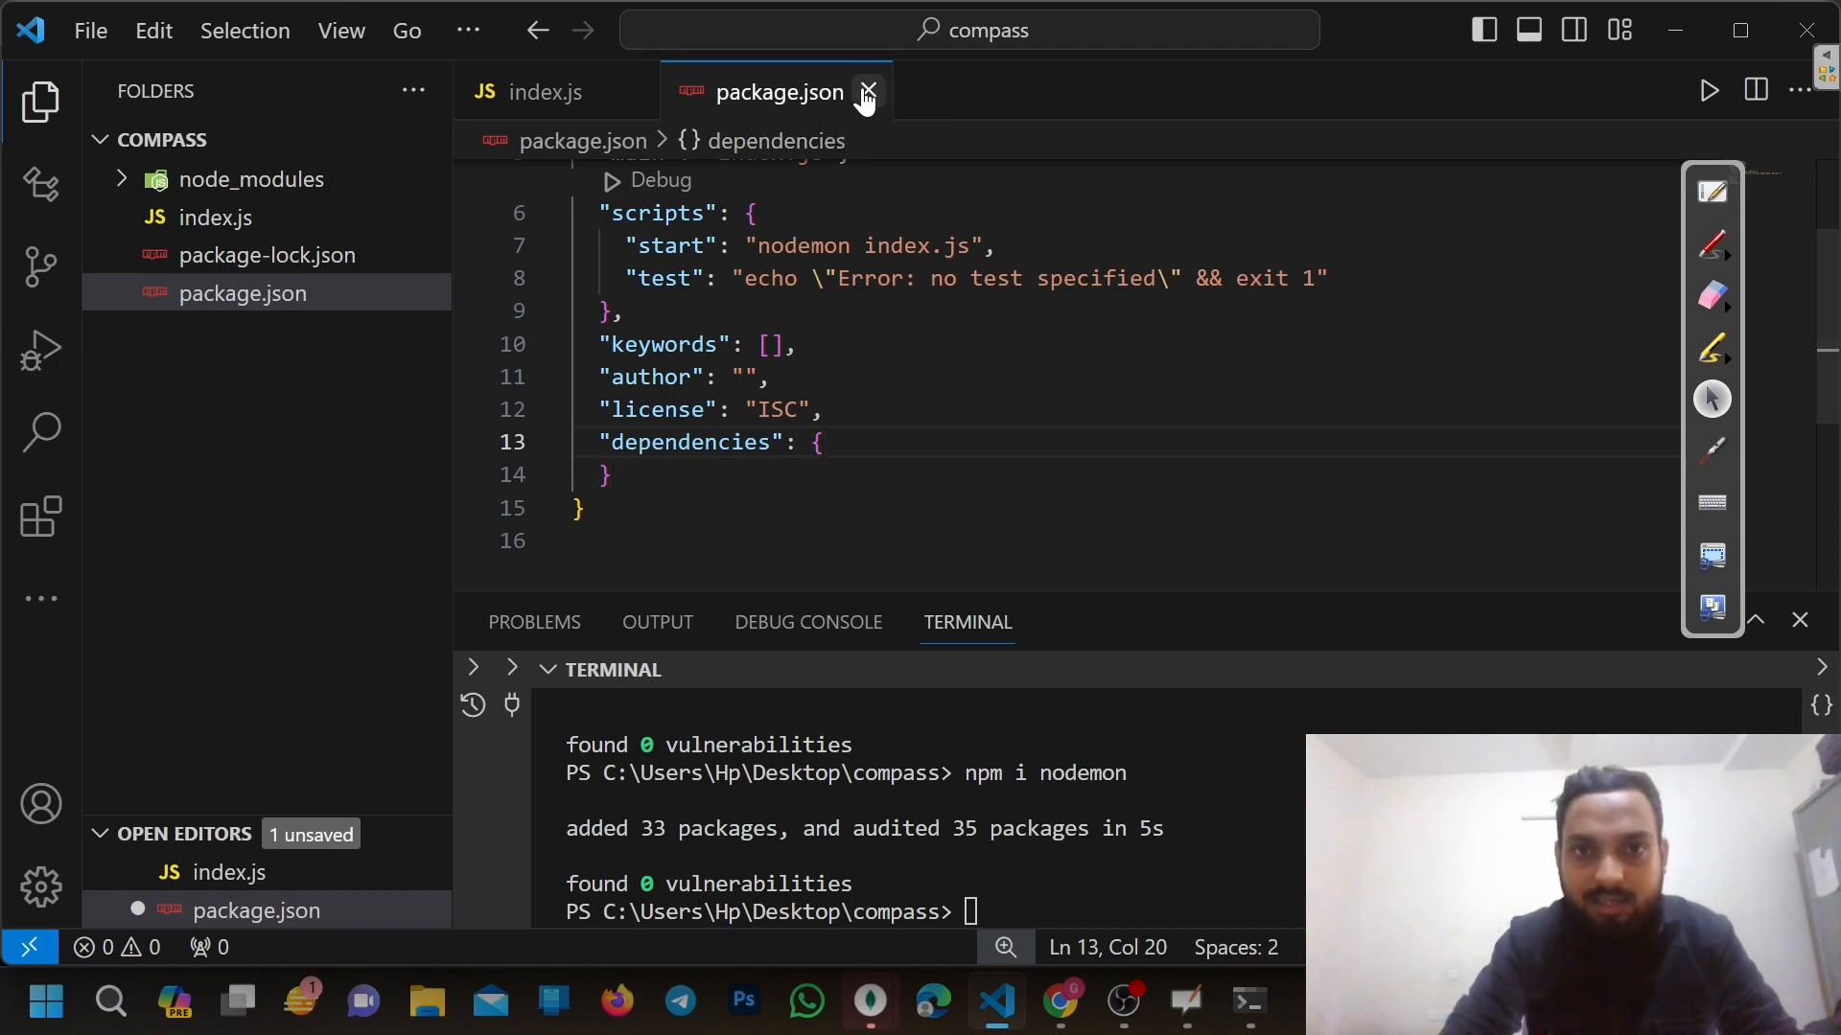
{"action": "left_click", "coordinate": [865, 92]}
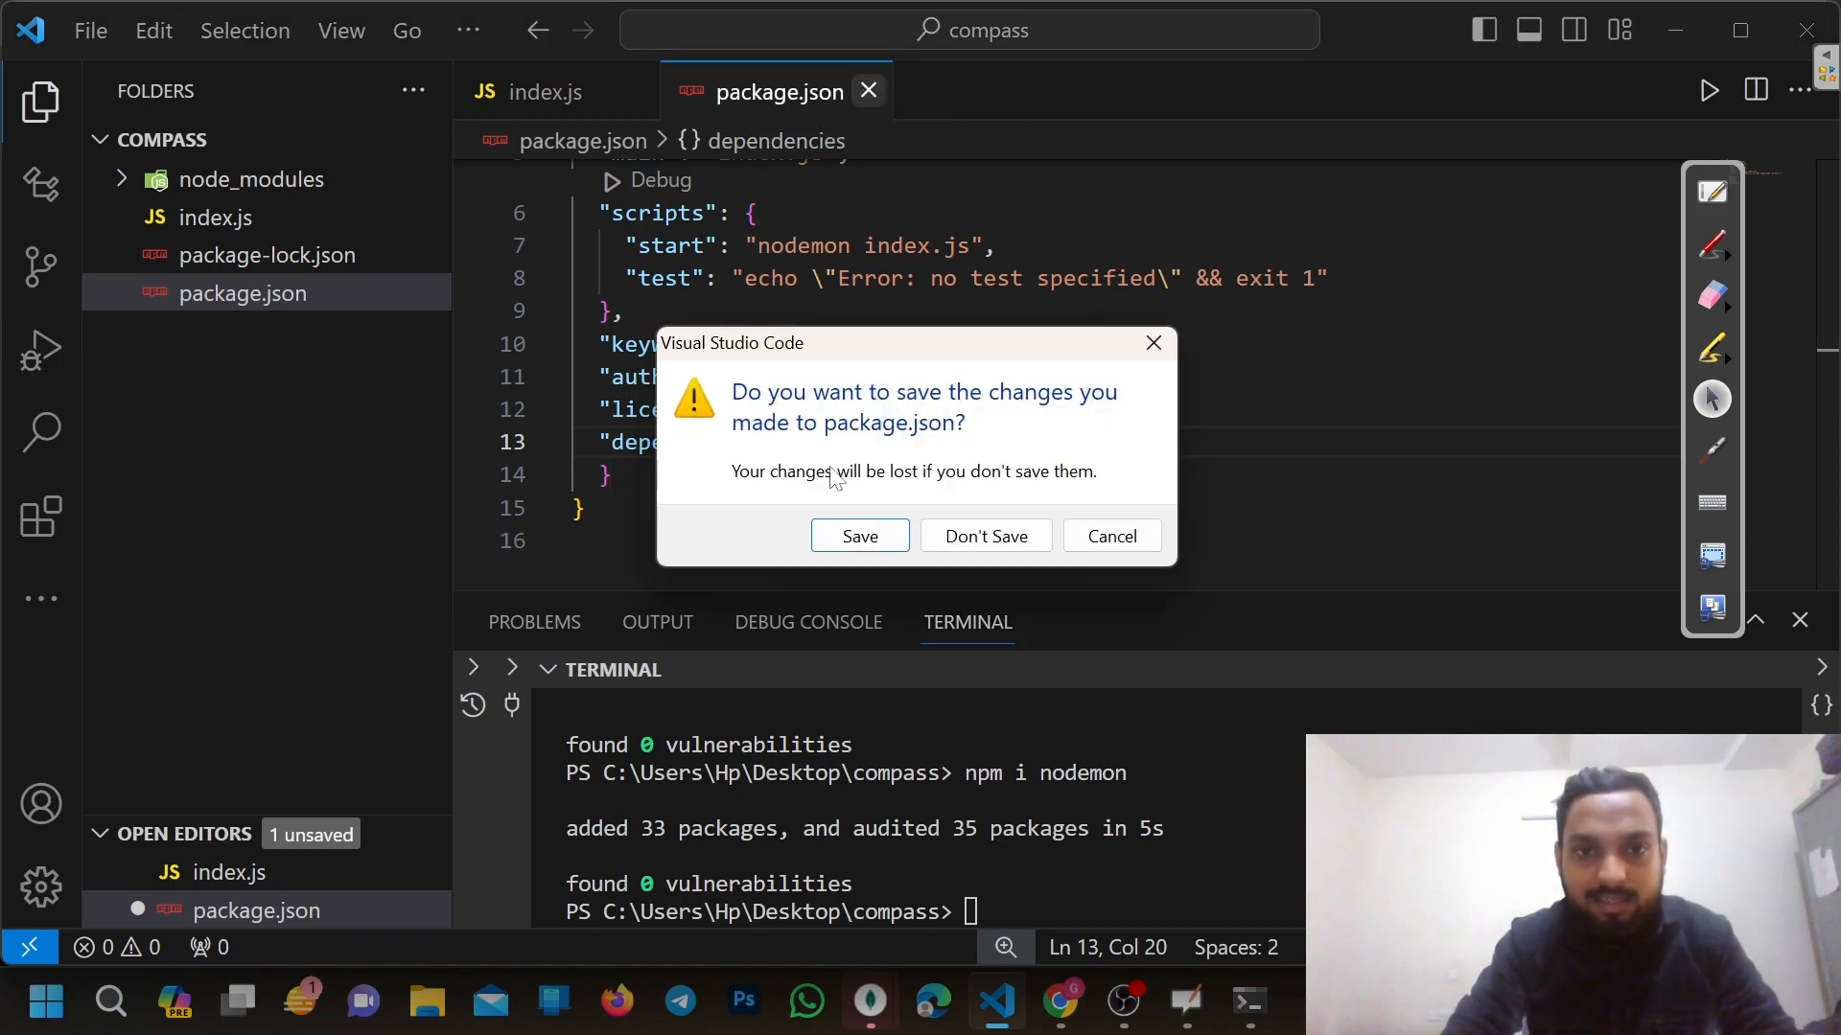
{"action": "left_click", "coordinate": [949, 538]}
{"action": "left_click", "coordinate": [244, 294]}
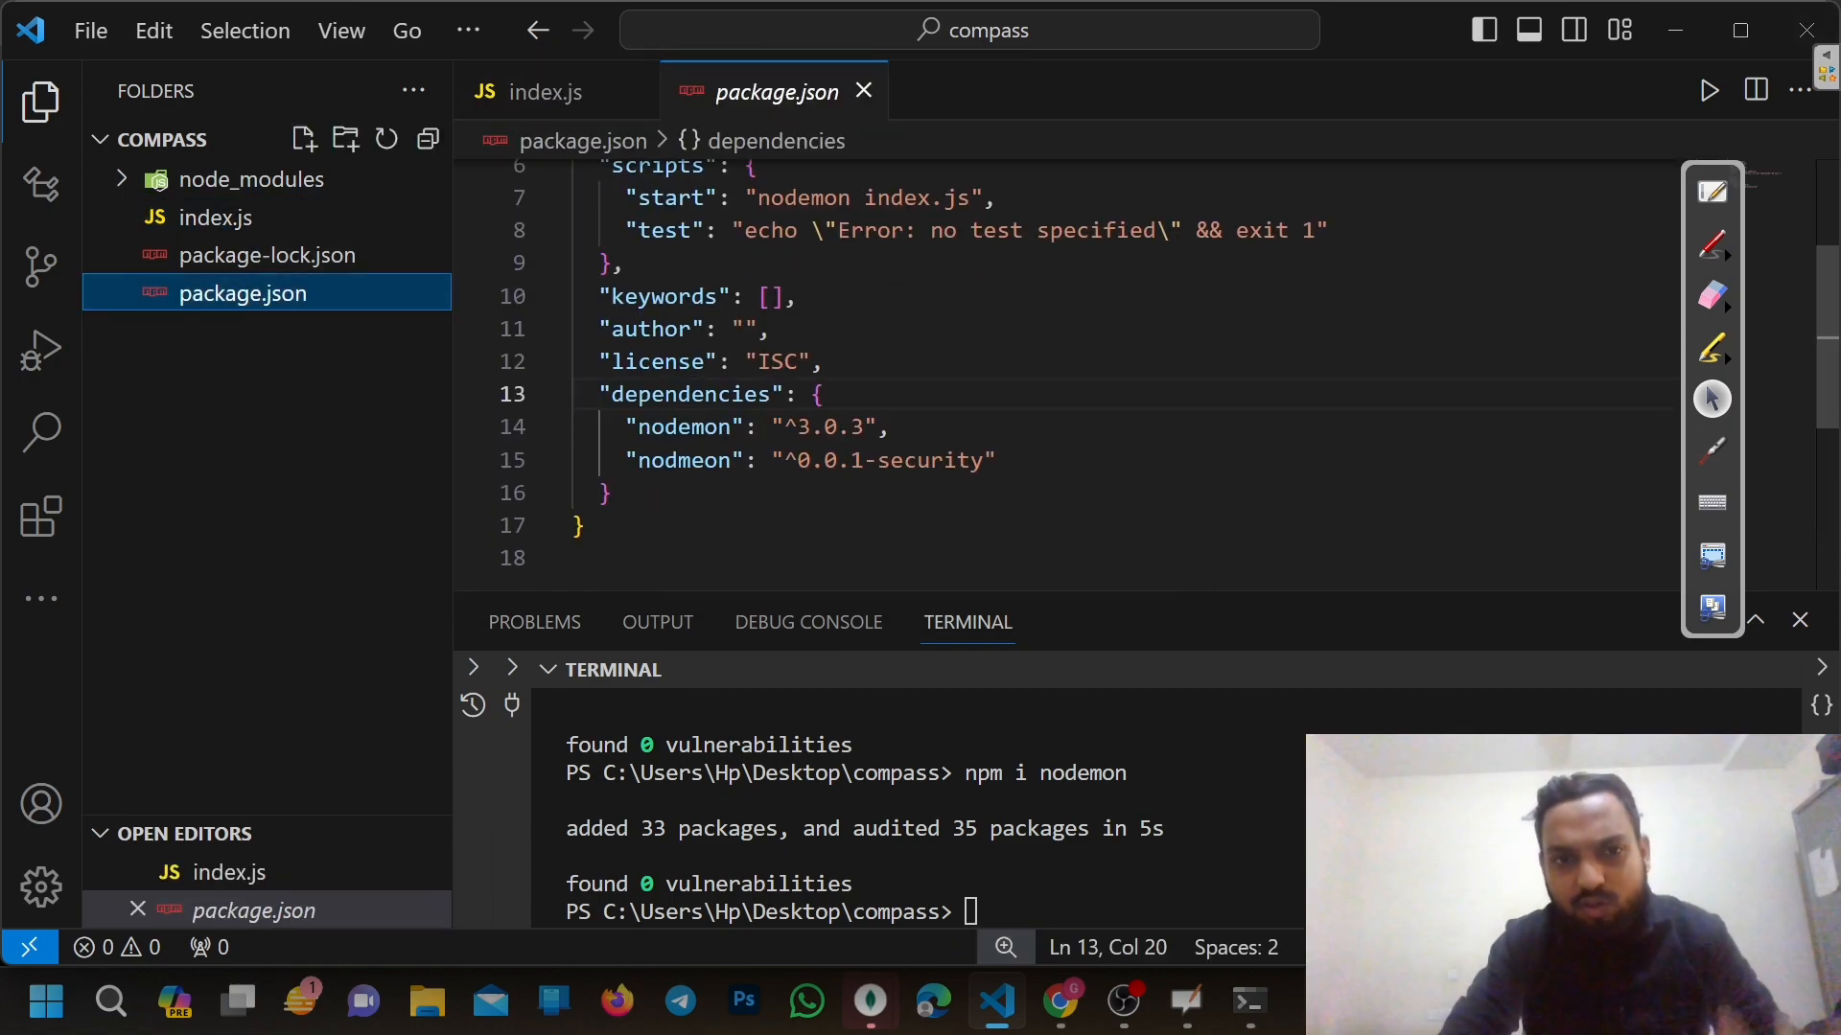
Delete the misspelled nodmeon line from the dependencies in the reopened package.json and save the file
{"action": "left_click_drag", "start_coordinate": [612, 460], "coordinate": [997, 460]}
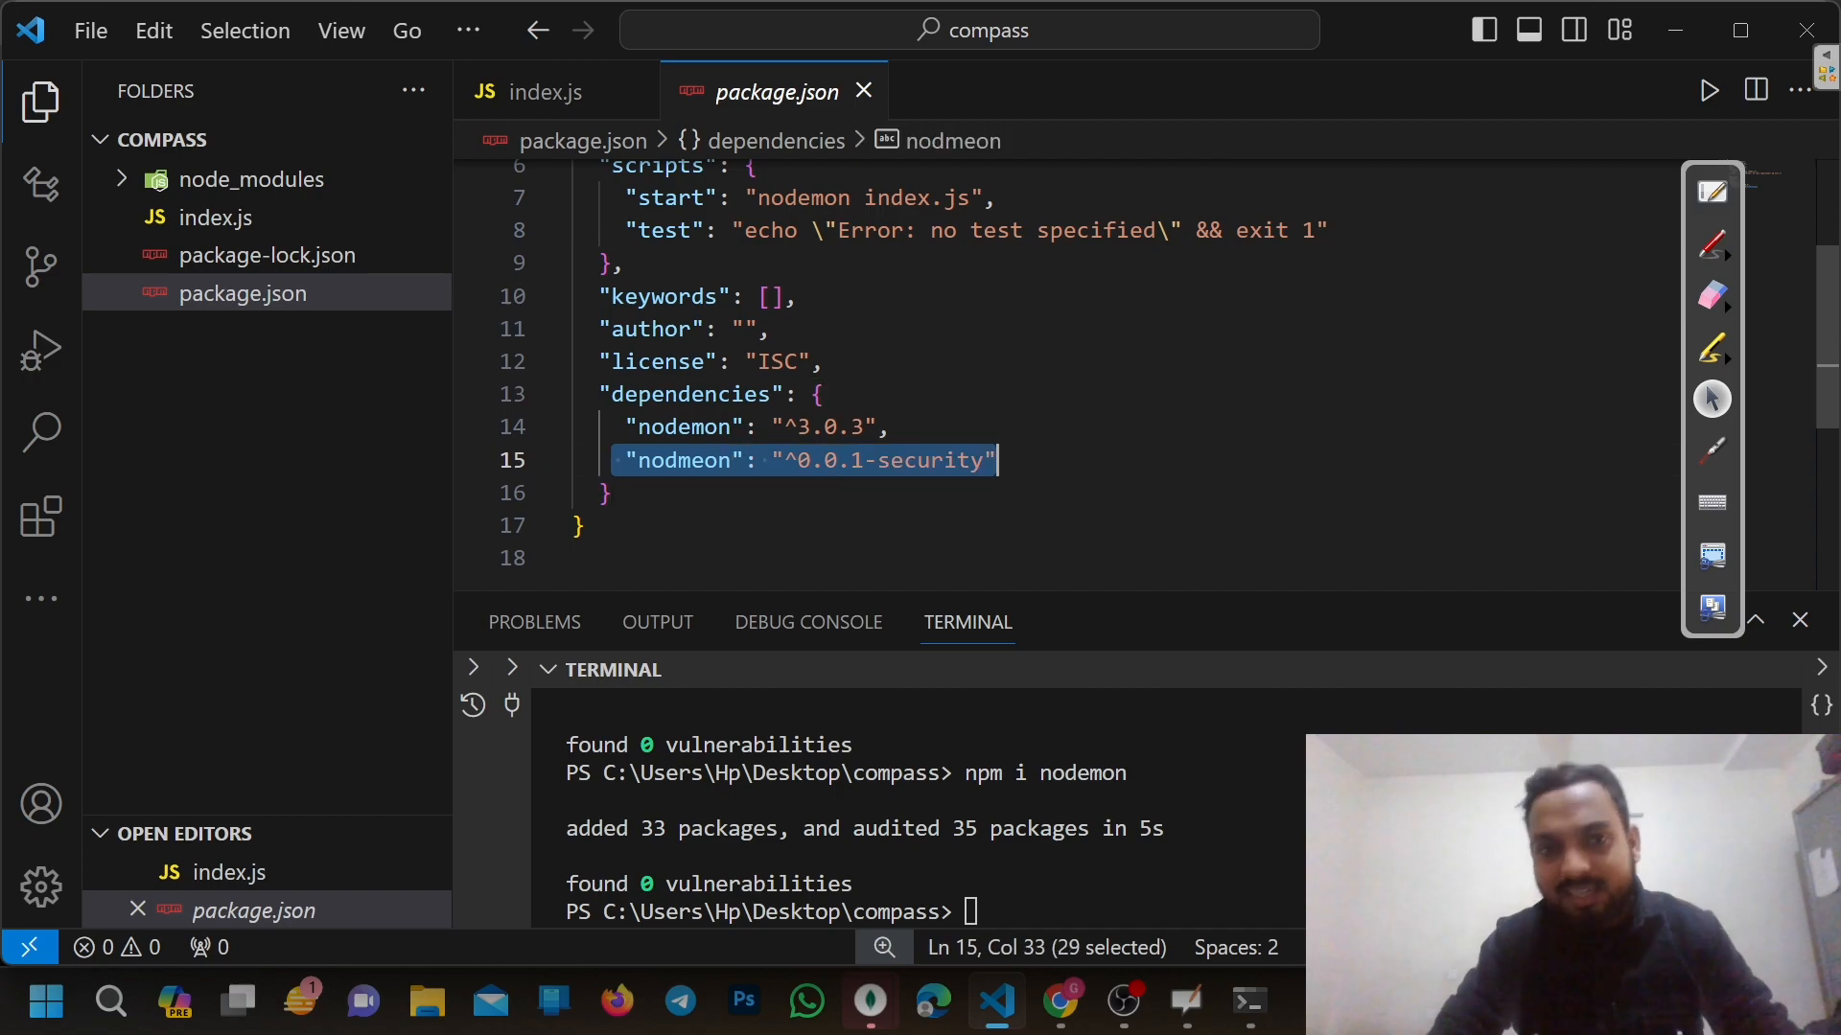
{"action": "key", "text": "BackSpace"}
{"action": "key", "text": "BackSpace"}
{"action": "key", "text": "BackSpace"}
{"action": "key", "text": "BackSpace"}
{"action": "key", "text": "ctrl+s"}
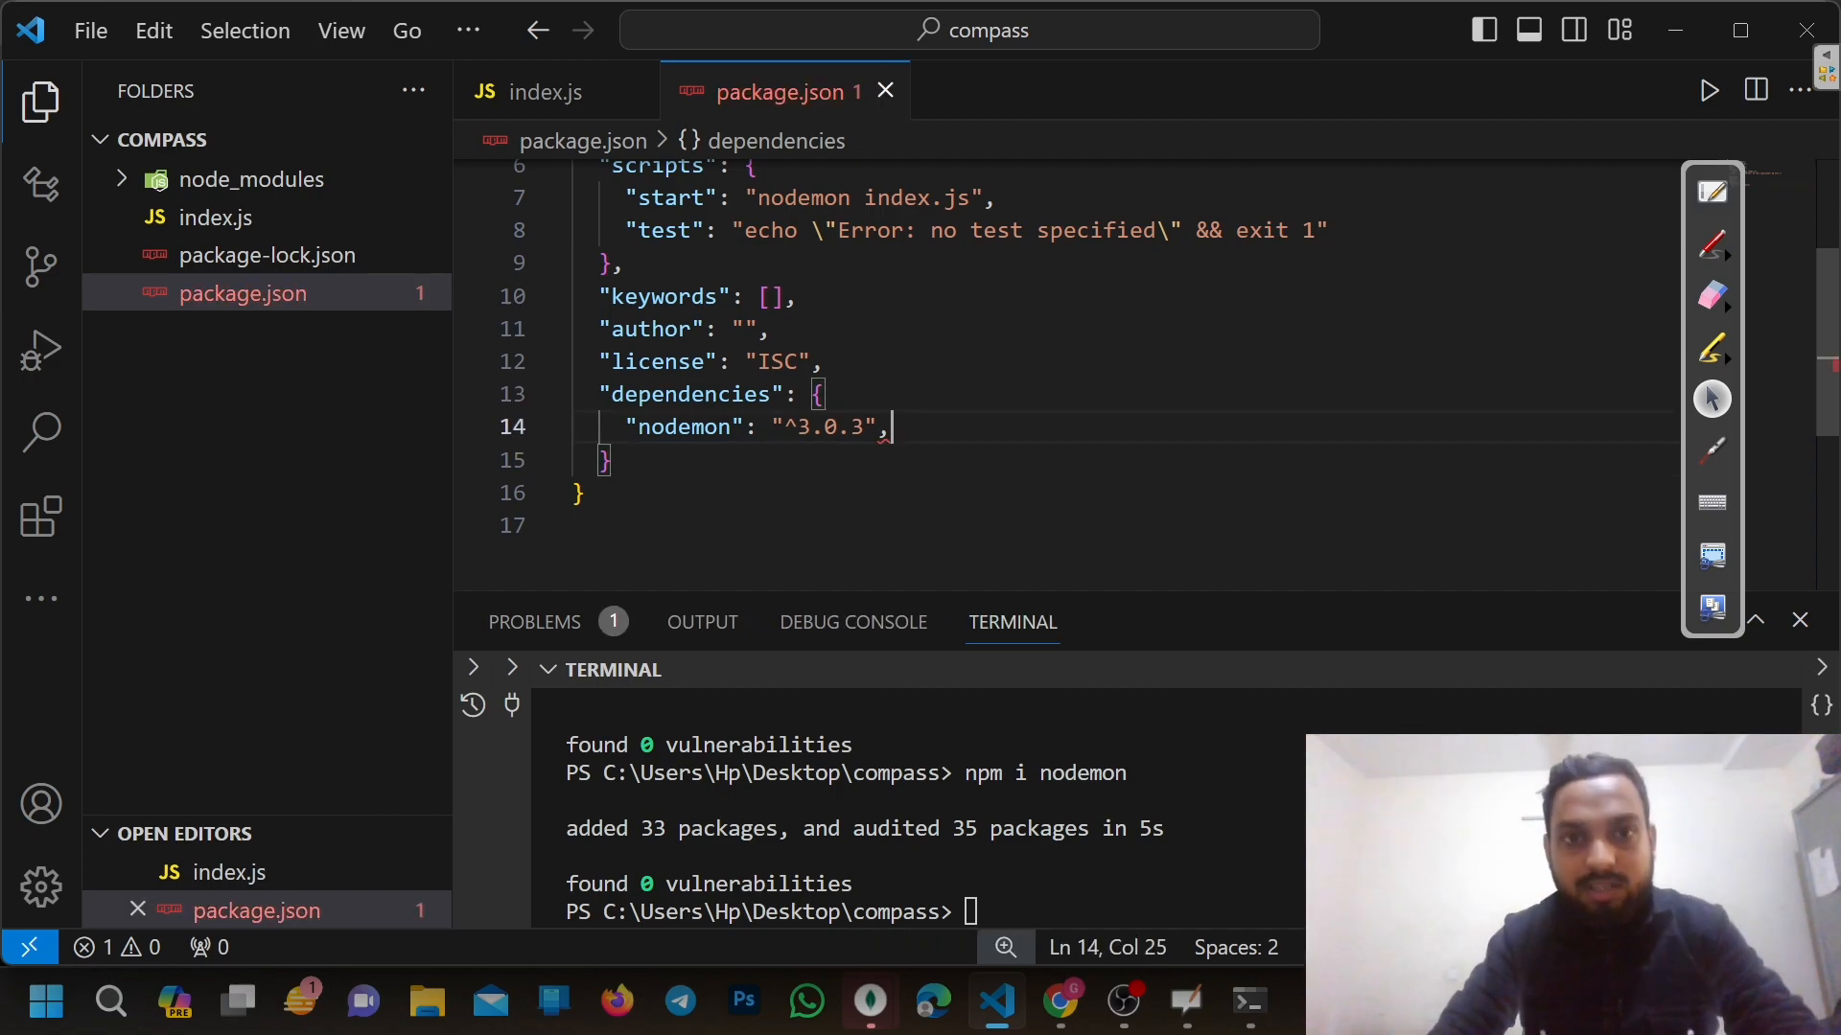
Try to sync the installed packages with package.json by running npm i in the terminal
{"action": "left_click", "coordinate": [970, 912]}
{"action": "type", "text": "npm"}
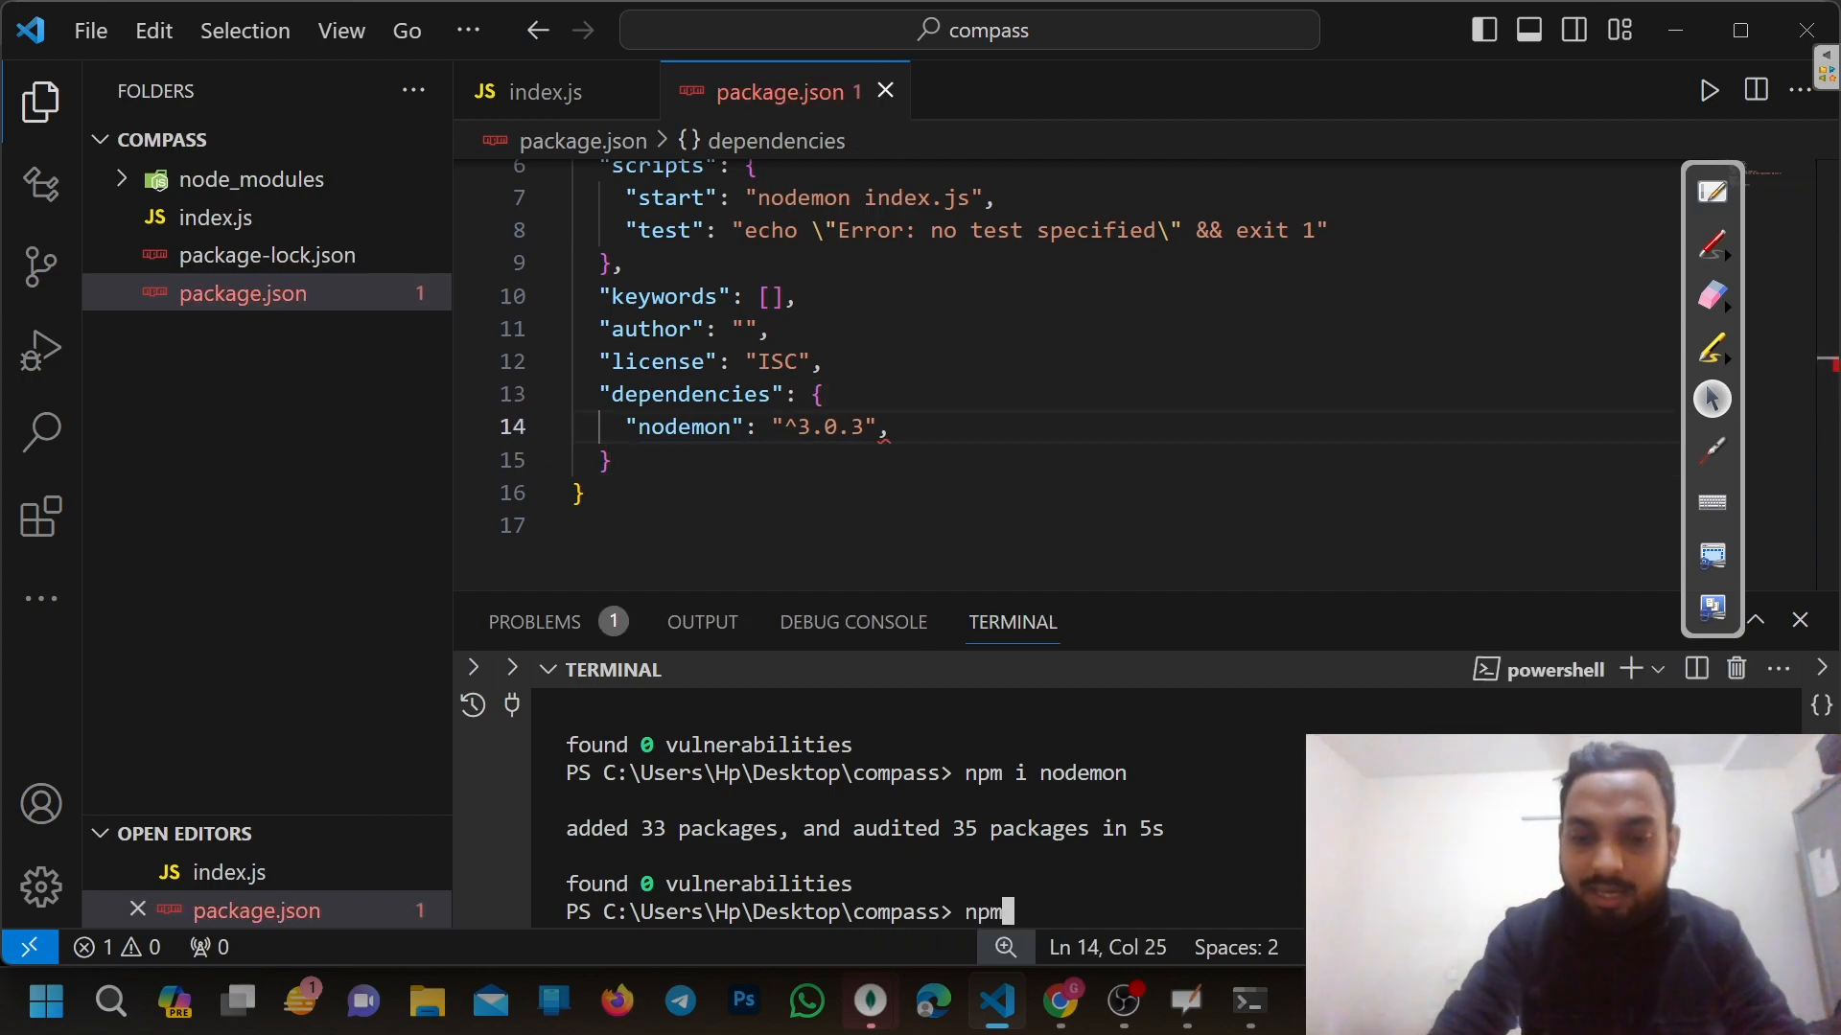
{"action": "type", "text": " i"}
{"action": "key", "text": "Return"}
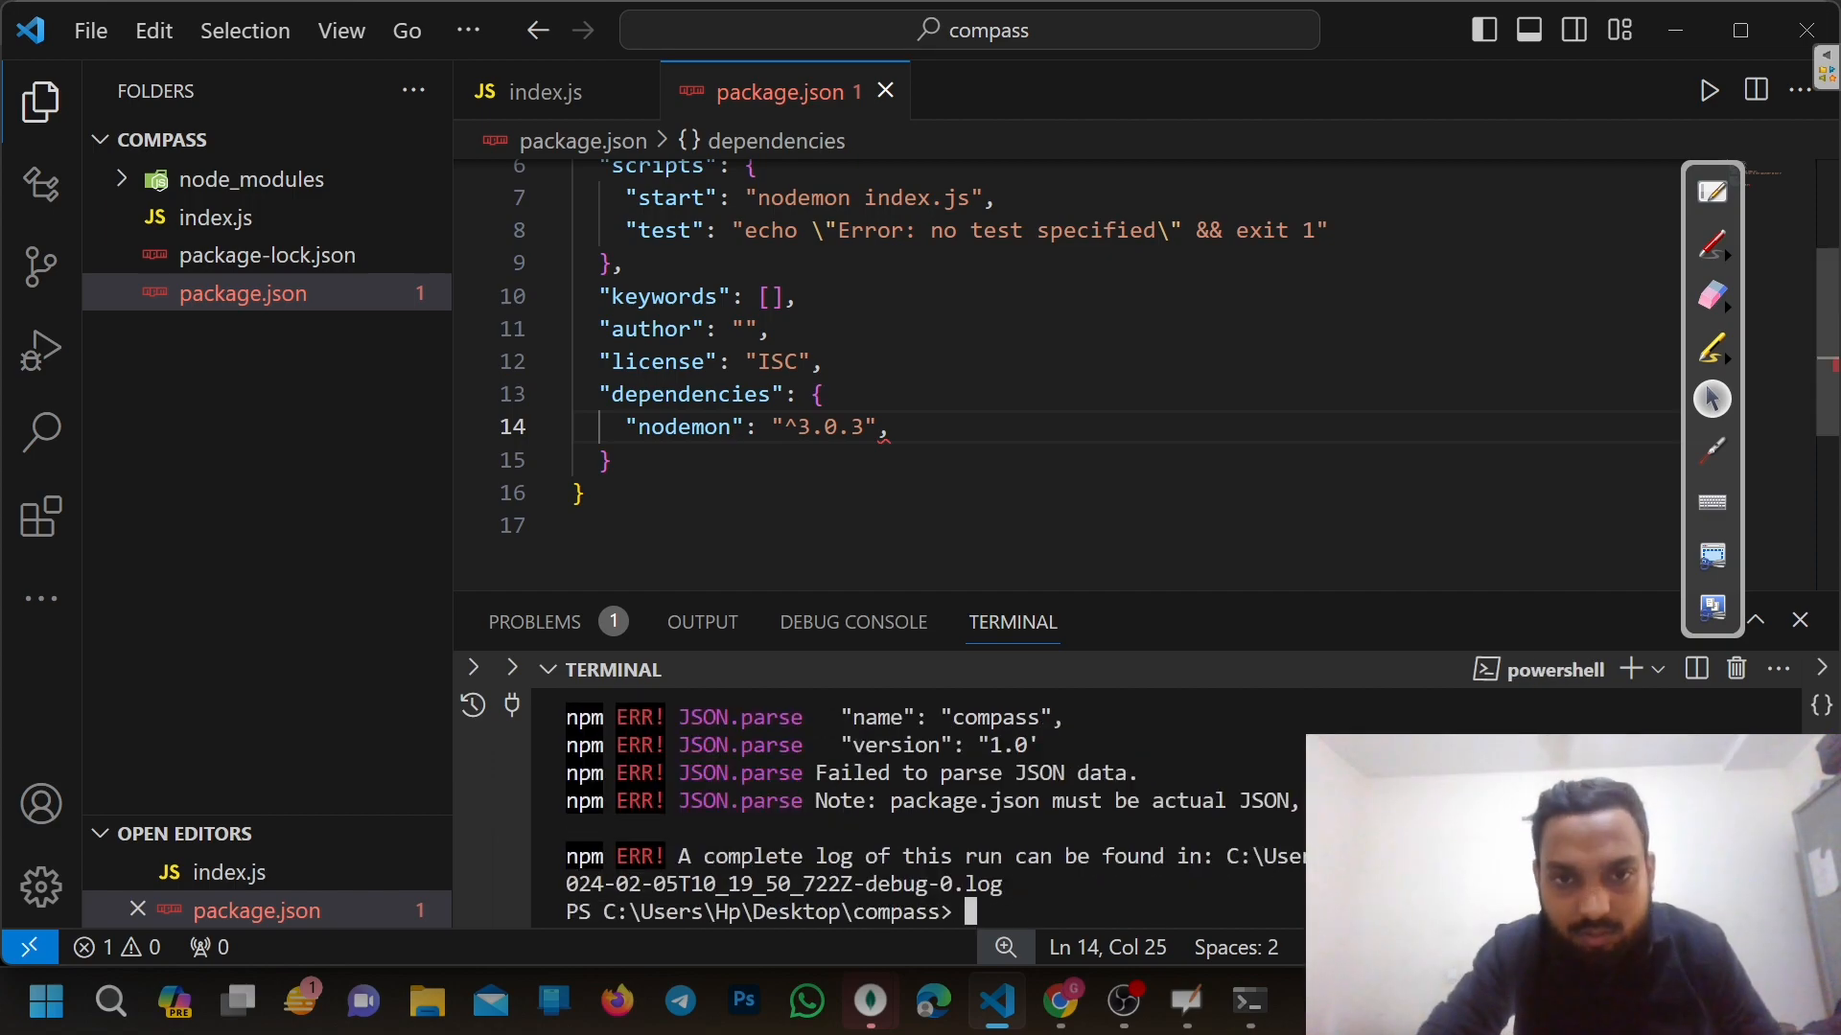
Remove the trailing comma after the nodemon version in package.json, save it, and run npm i again in the terminal
{"action": "left_click", "coordinate": [892, 427]}
{"action": "key", "text": "BackSpace"}
{"action": "key", "text": "ctrl+s"}
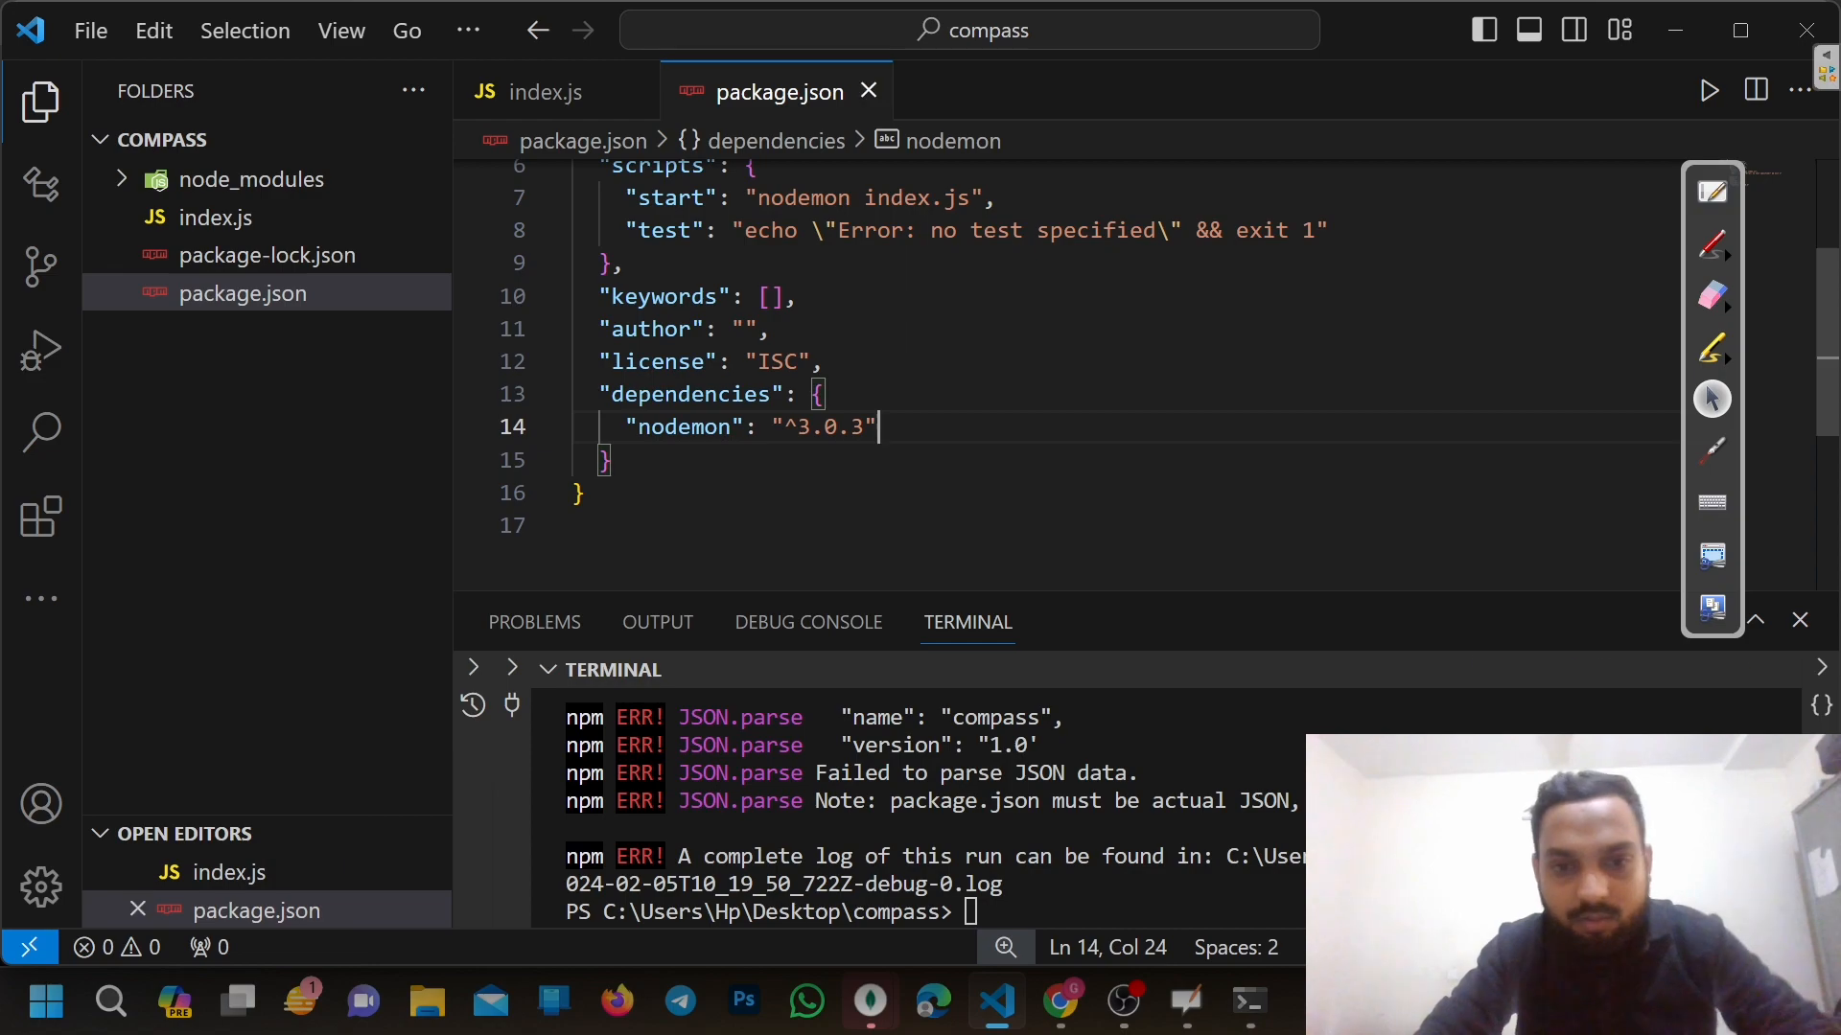
{"action": "left_click", "coordinate": [728, 884]}
{"action": "type", "text": "npm i"}
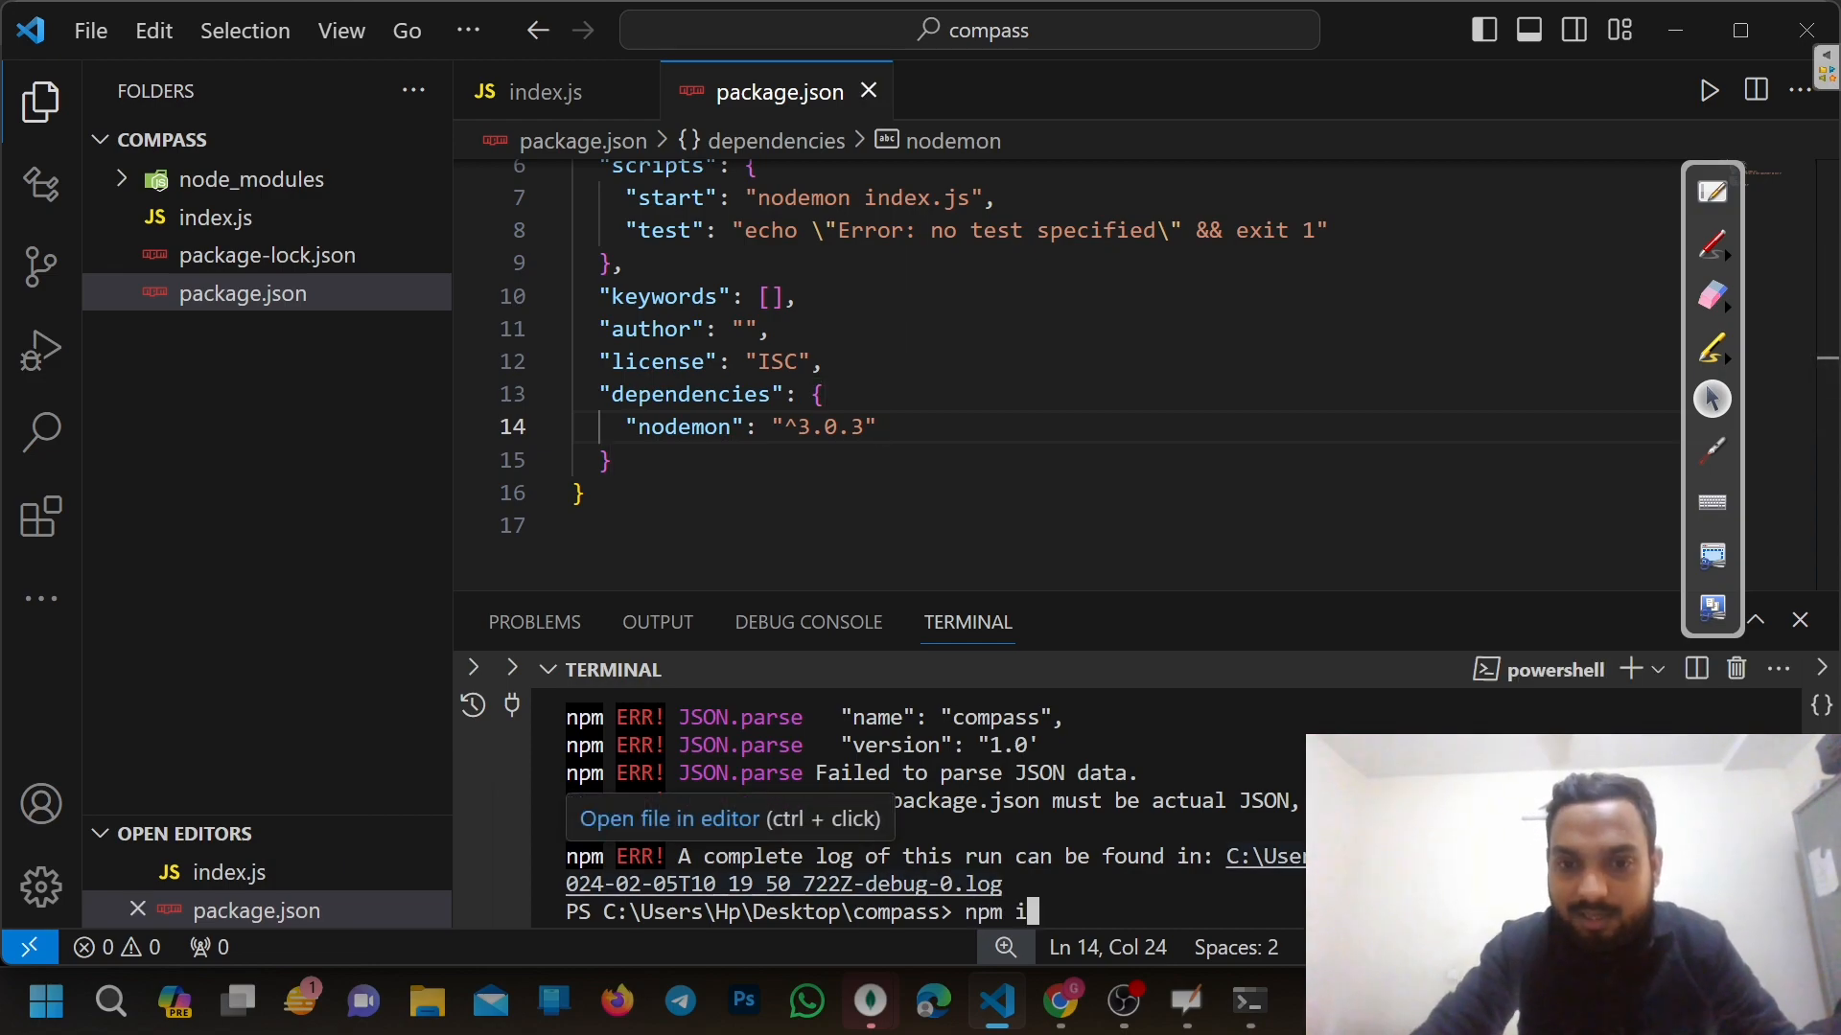
{"action": "key", "text": "Return"}
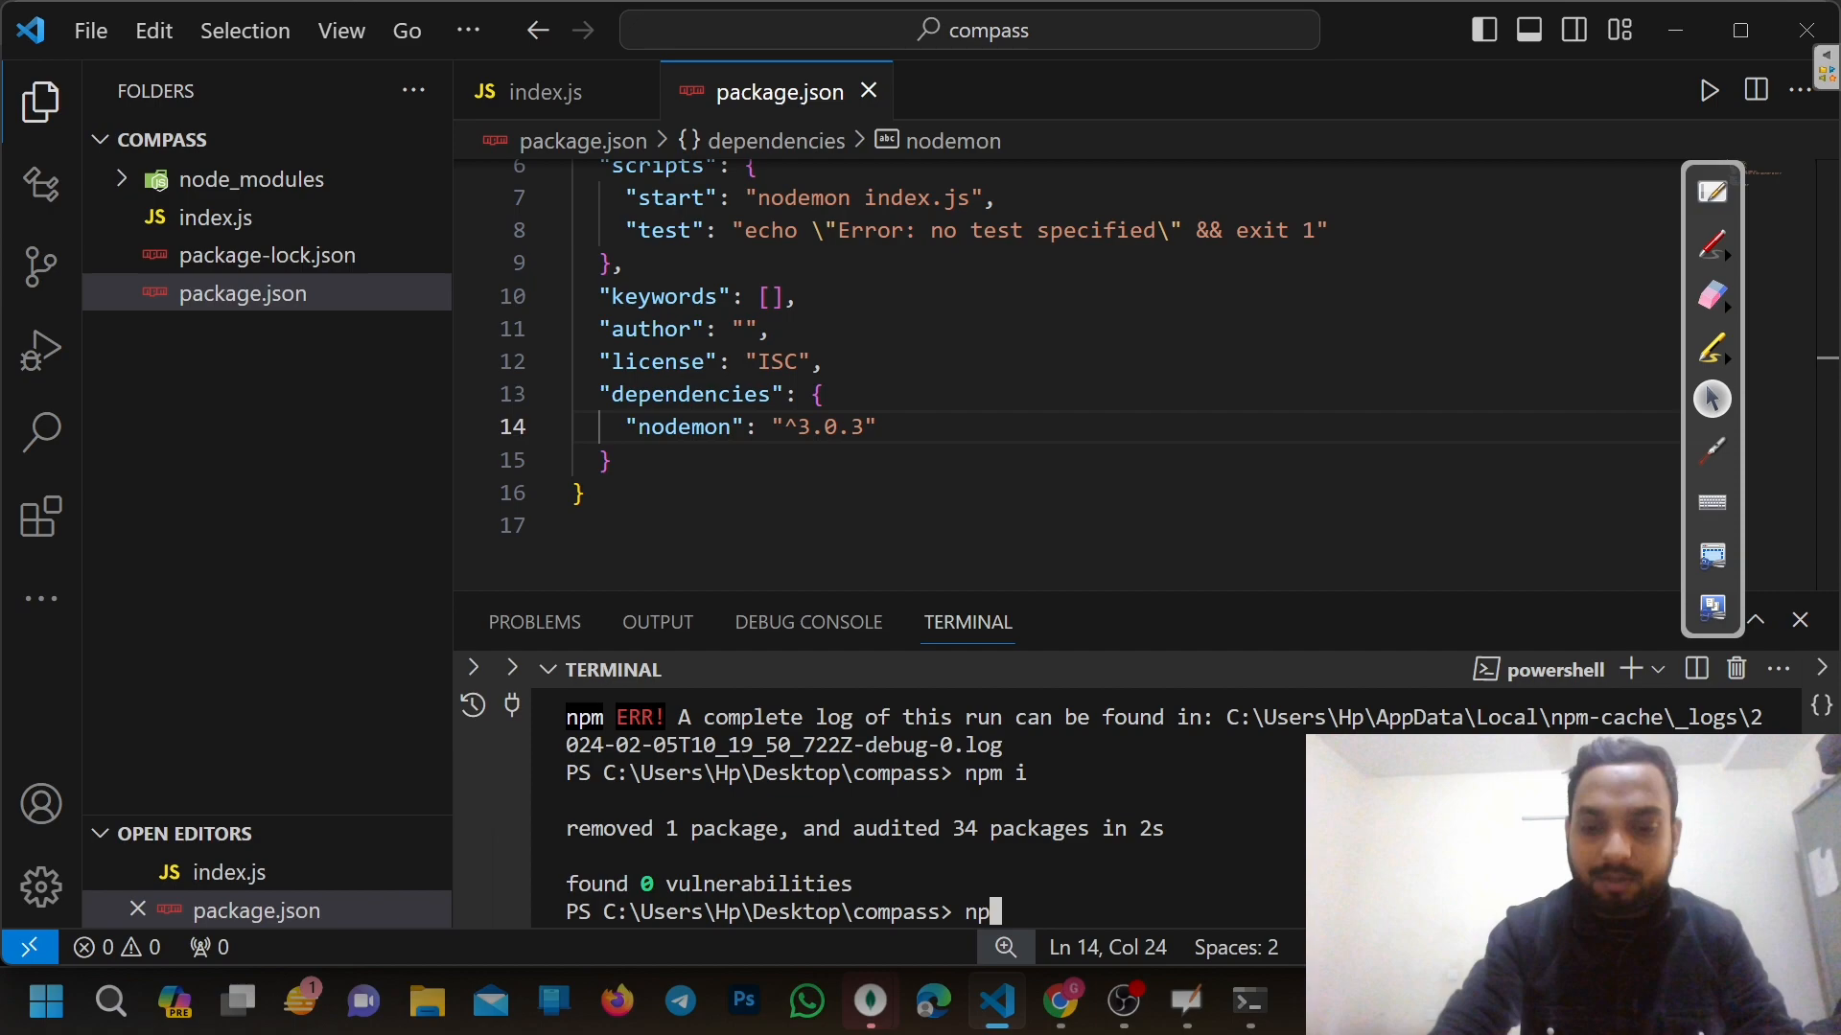
Start the project with npm start in the terminal and close package.json to return to index.js
{"action": "key", "text": "Return"}
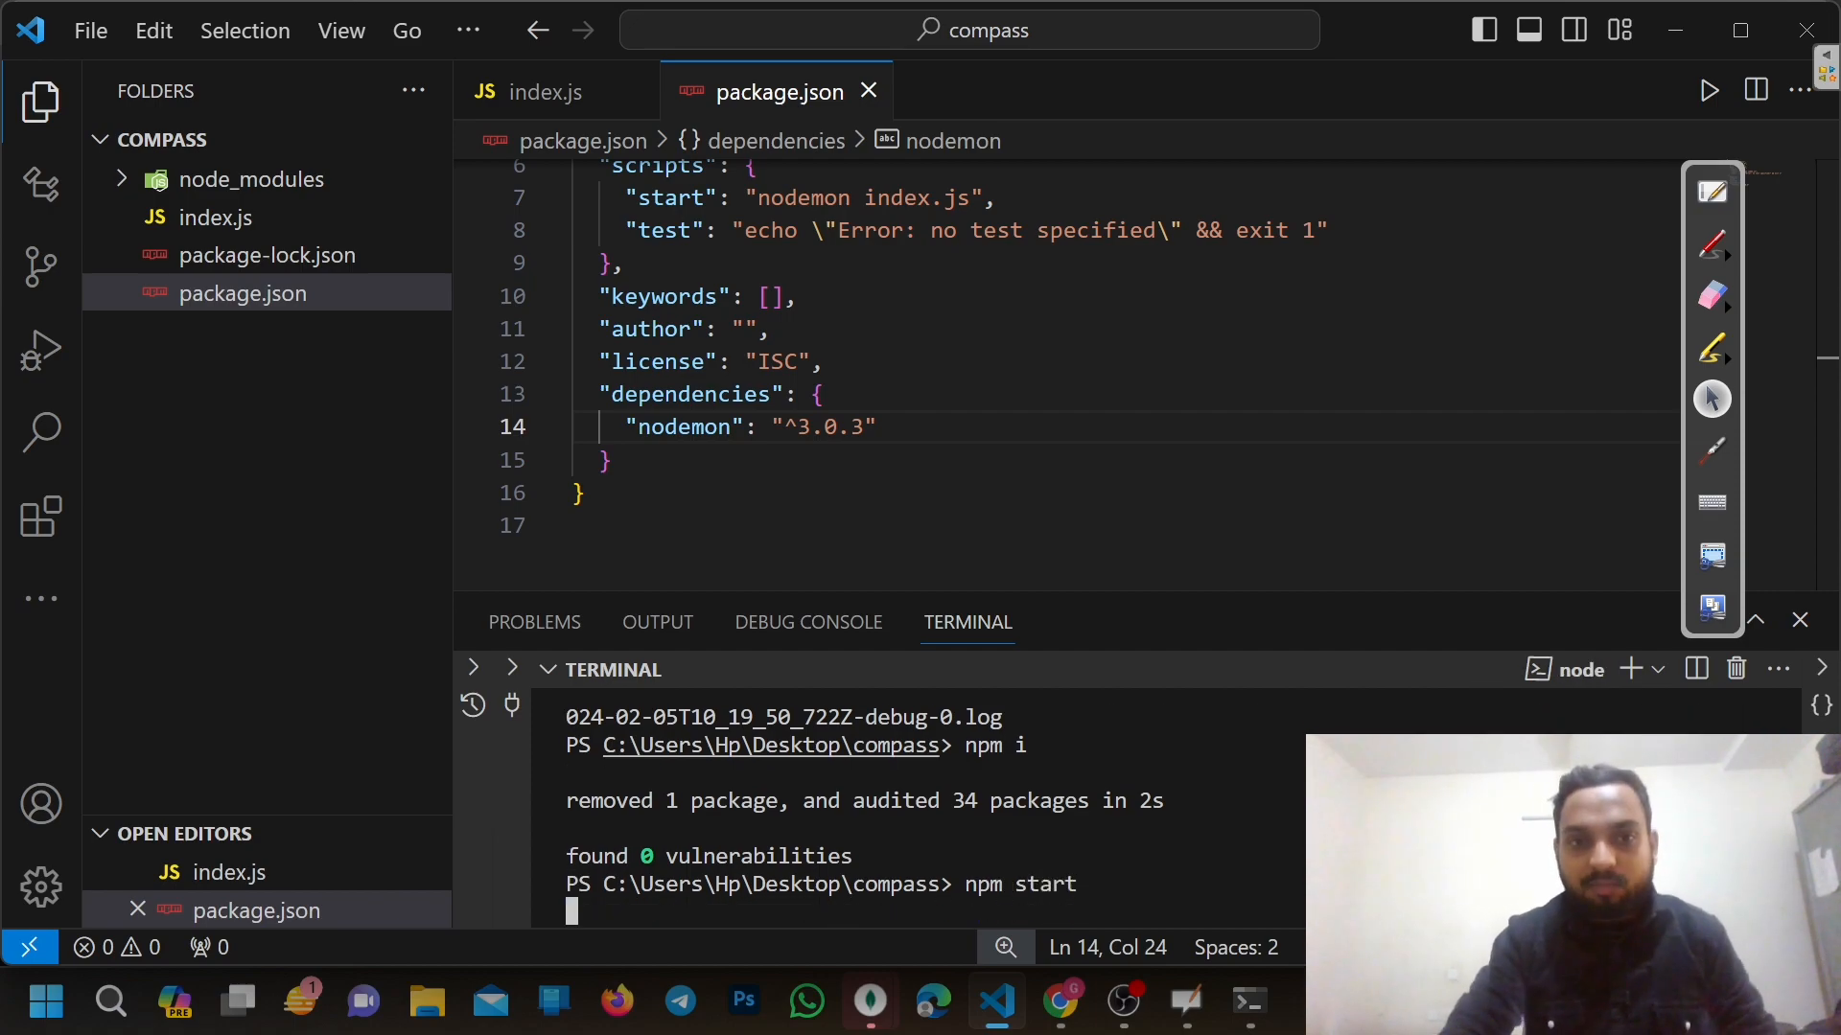
{"action": "scroll", "coordinate": [1055, 374], "scroll_direction": "up", "scroll_amount": 1}
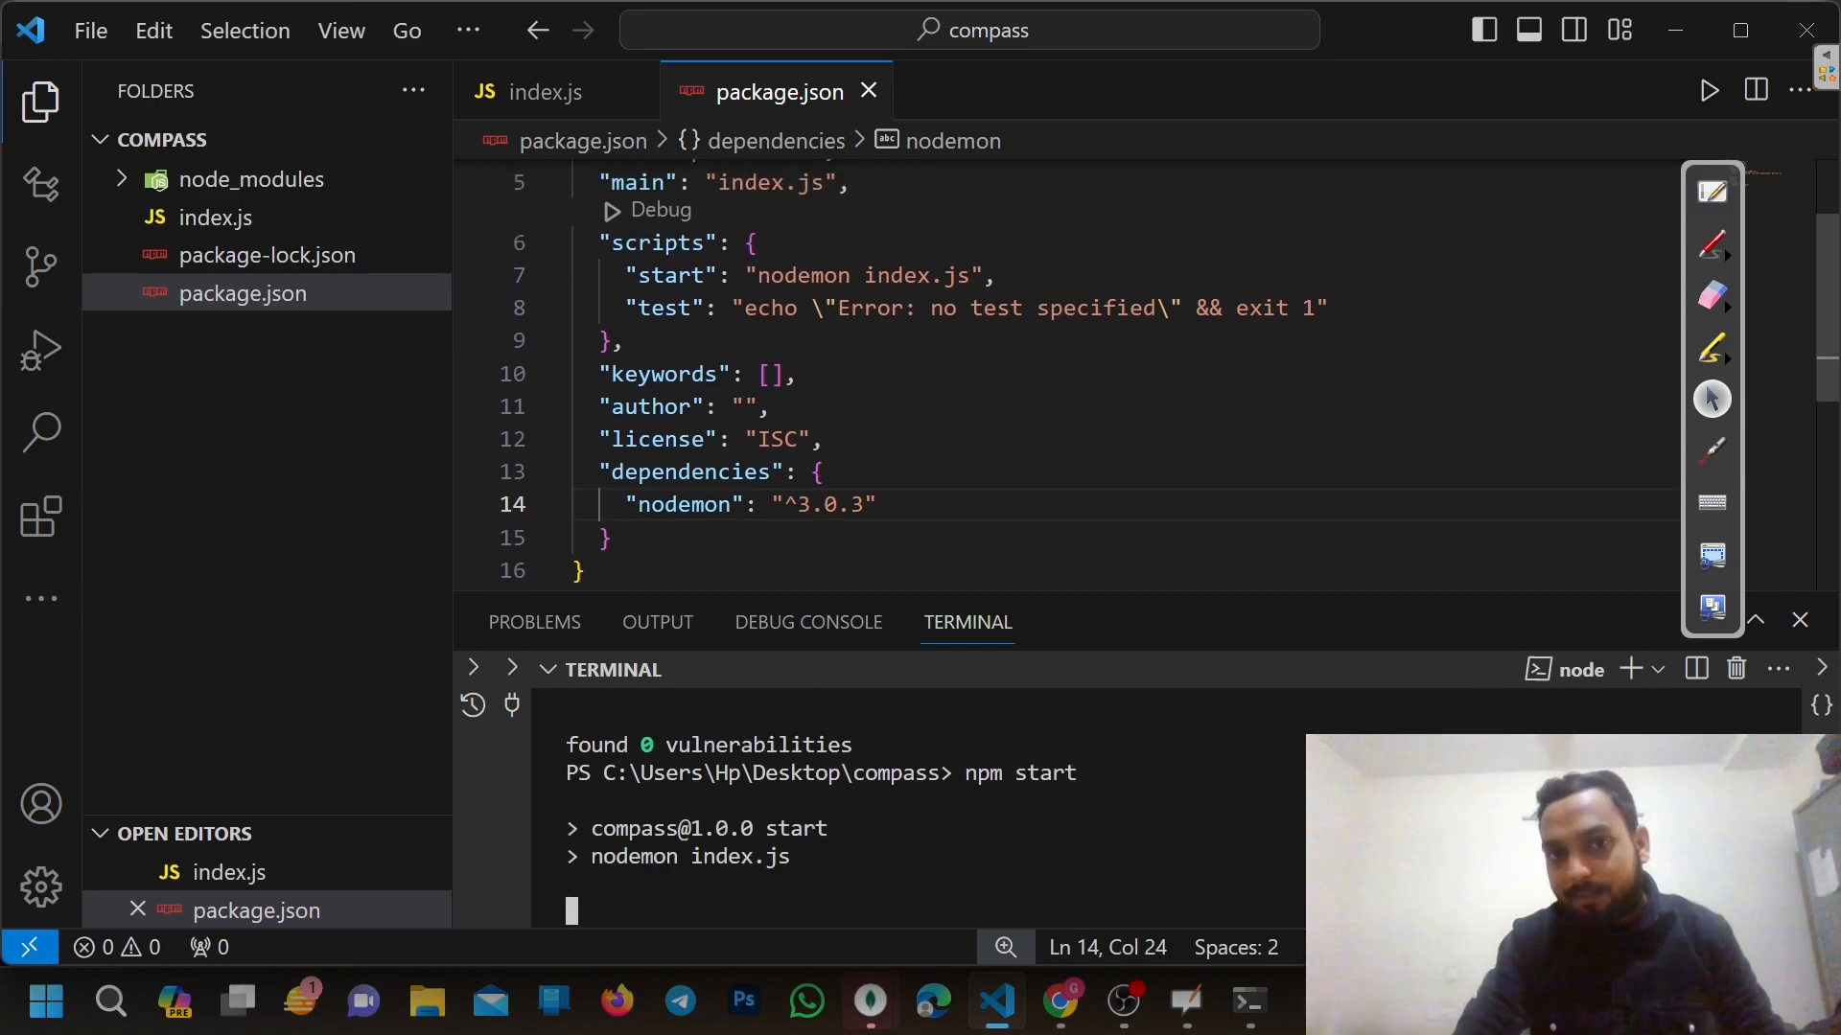
{"action": "left_click", "coordinate": [868, 91]}
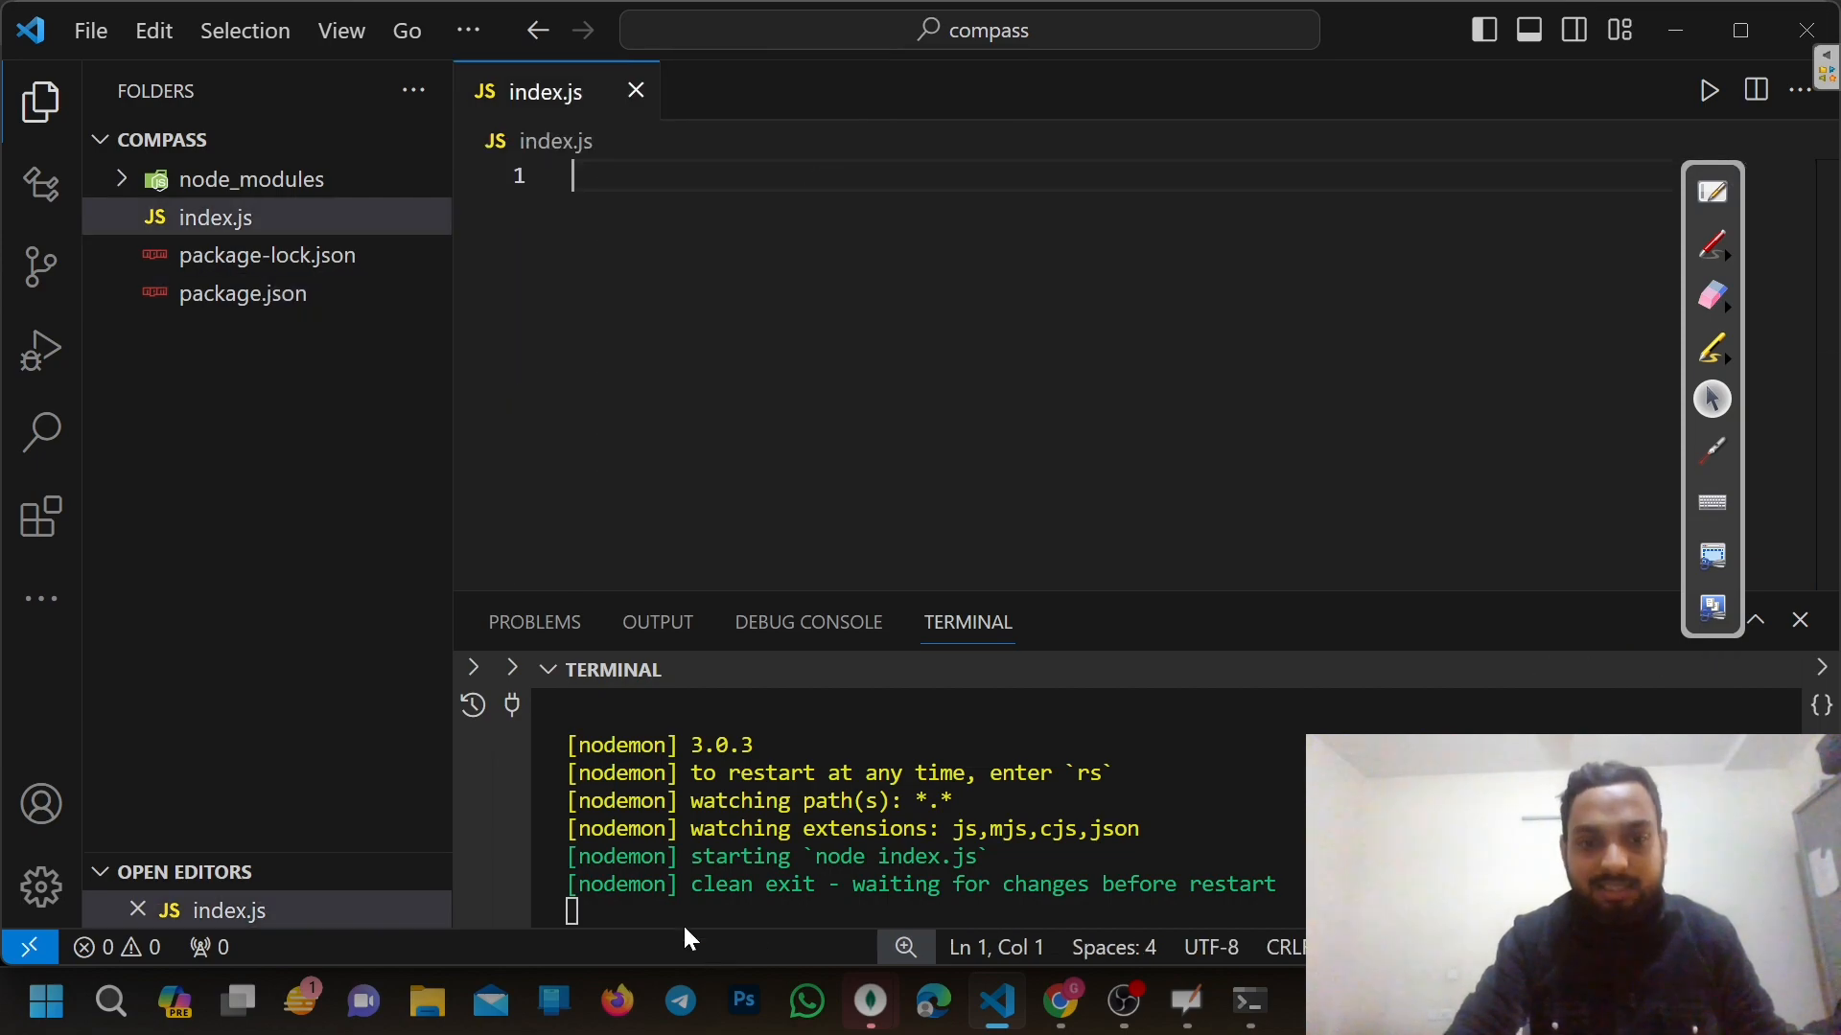
Write console.log("hello") on line 1 of index.js and save the file to test the nodemon restart
{"action": "type", "text": "cl"}
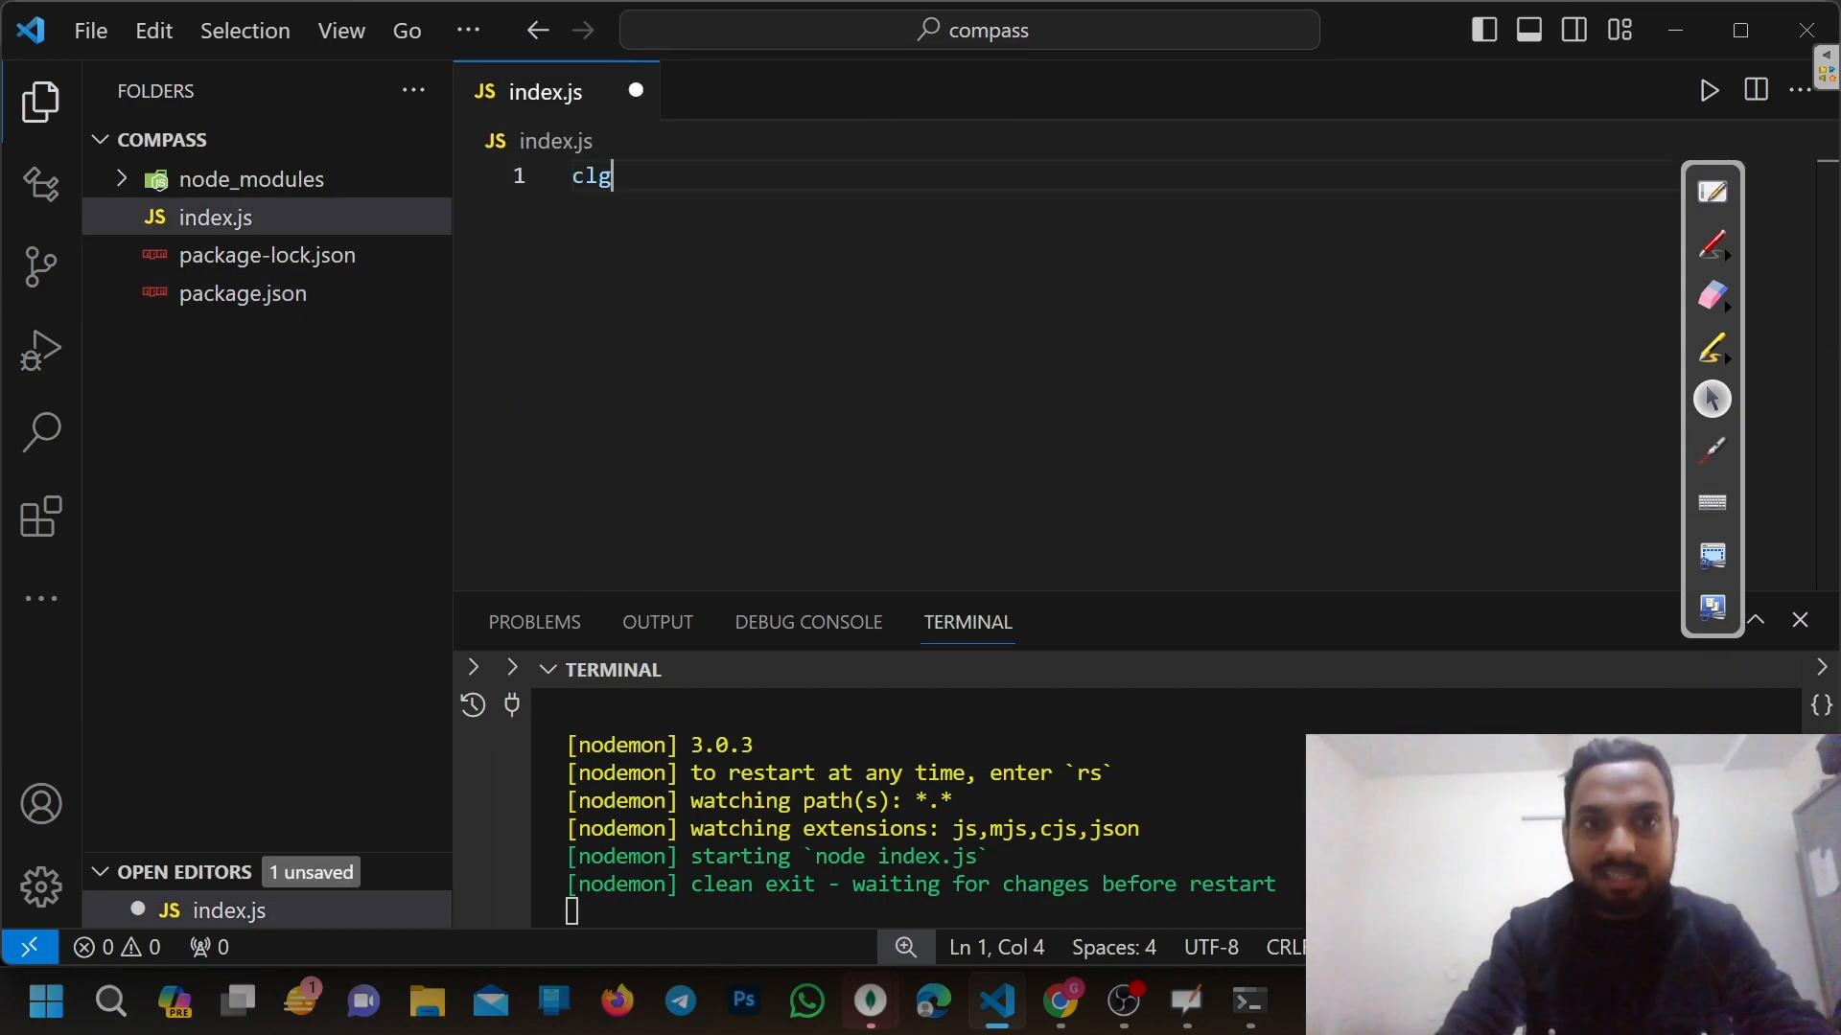
{"action": "key", "text": "BackSpace"}
{"action": "type", "text": "lg"}
{"action": "key", "text": "Return"}
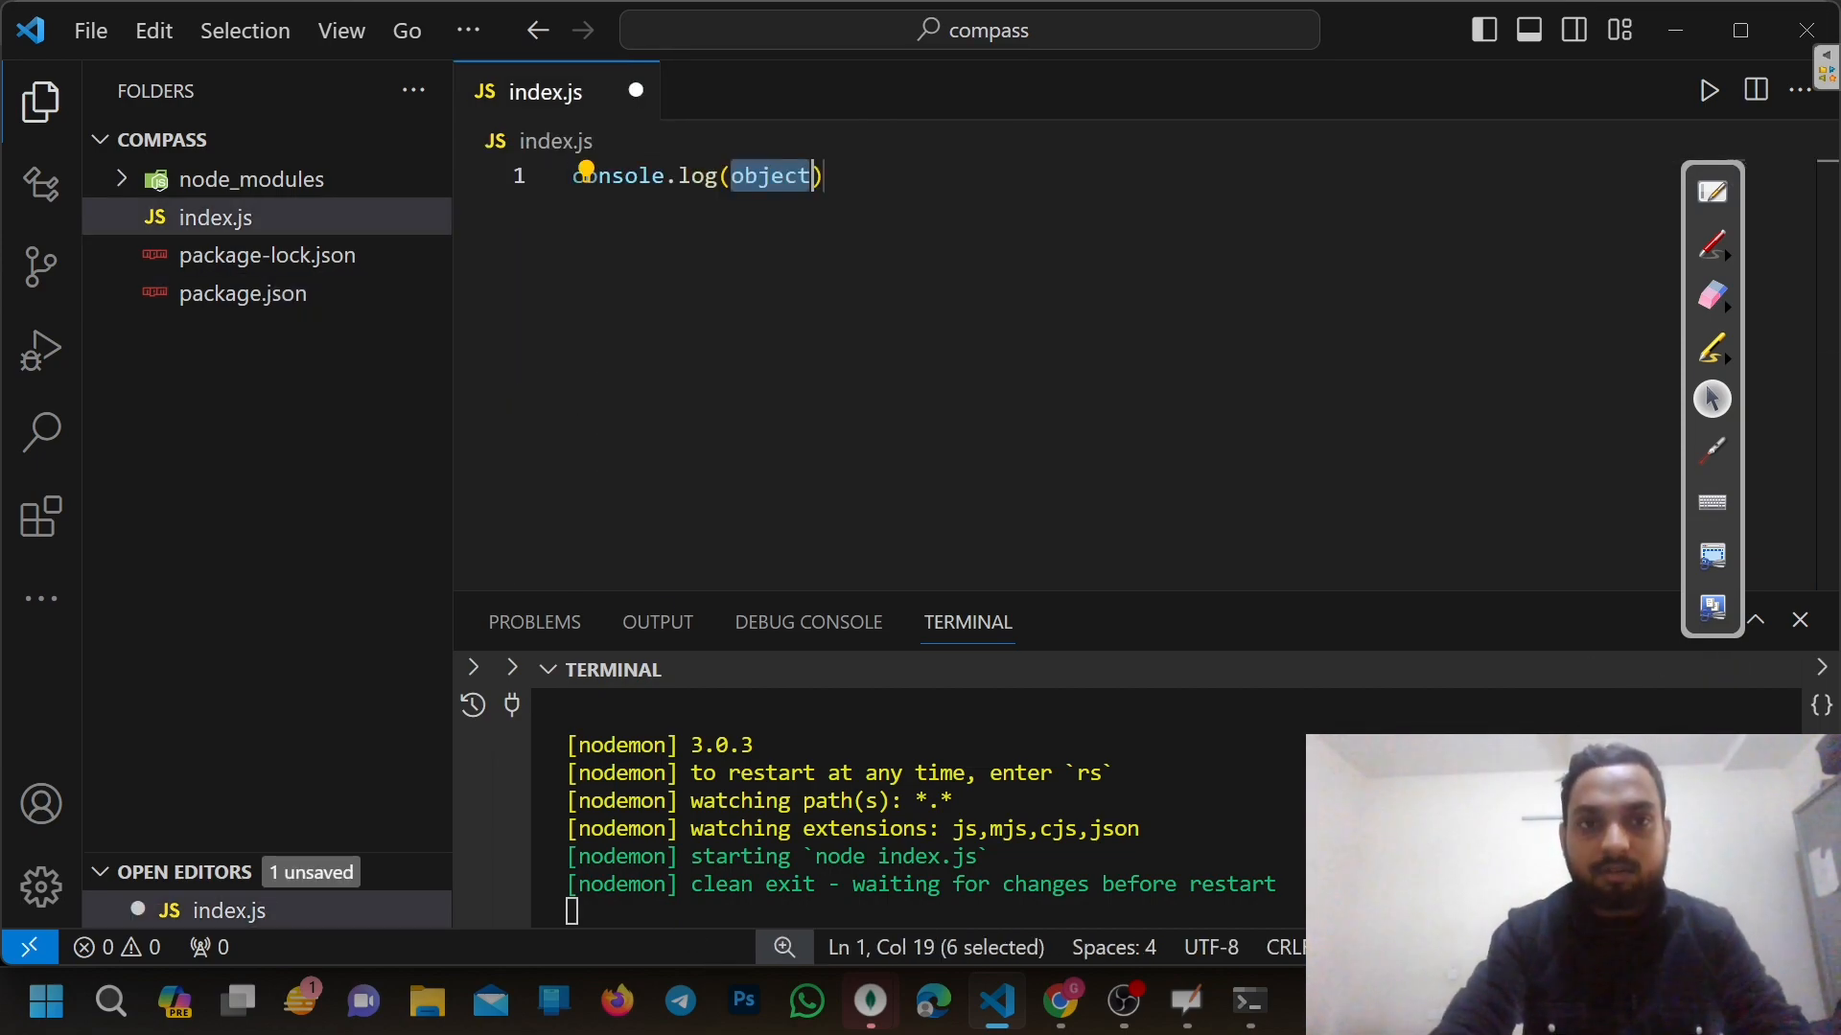
{"action": "key", "text": "BackSpace"}
{"action": "type", "text": "\"hel"}
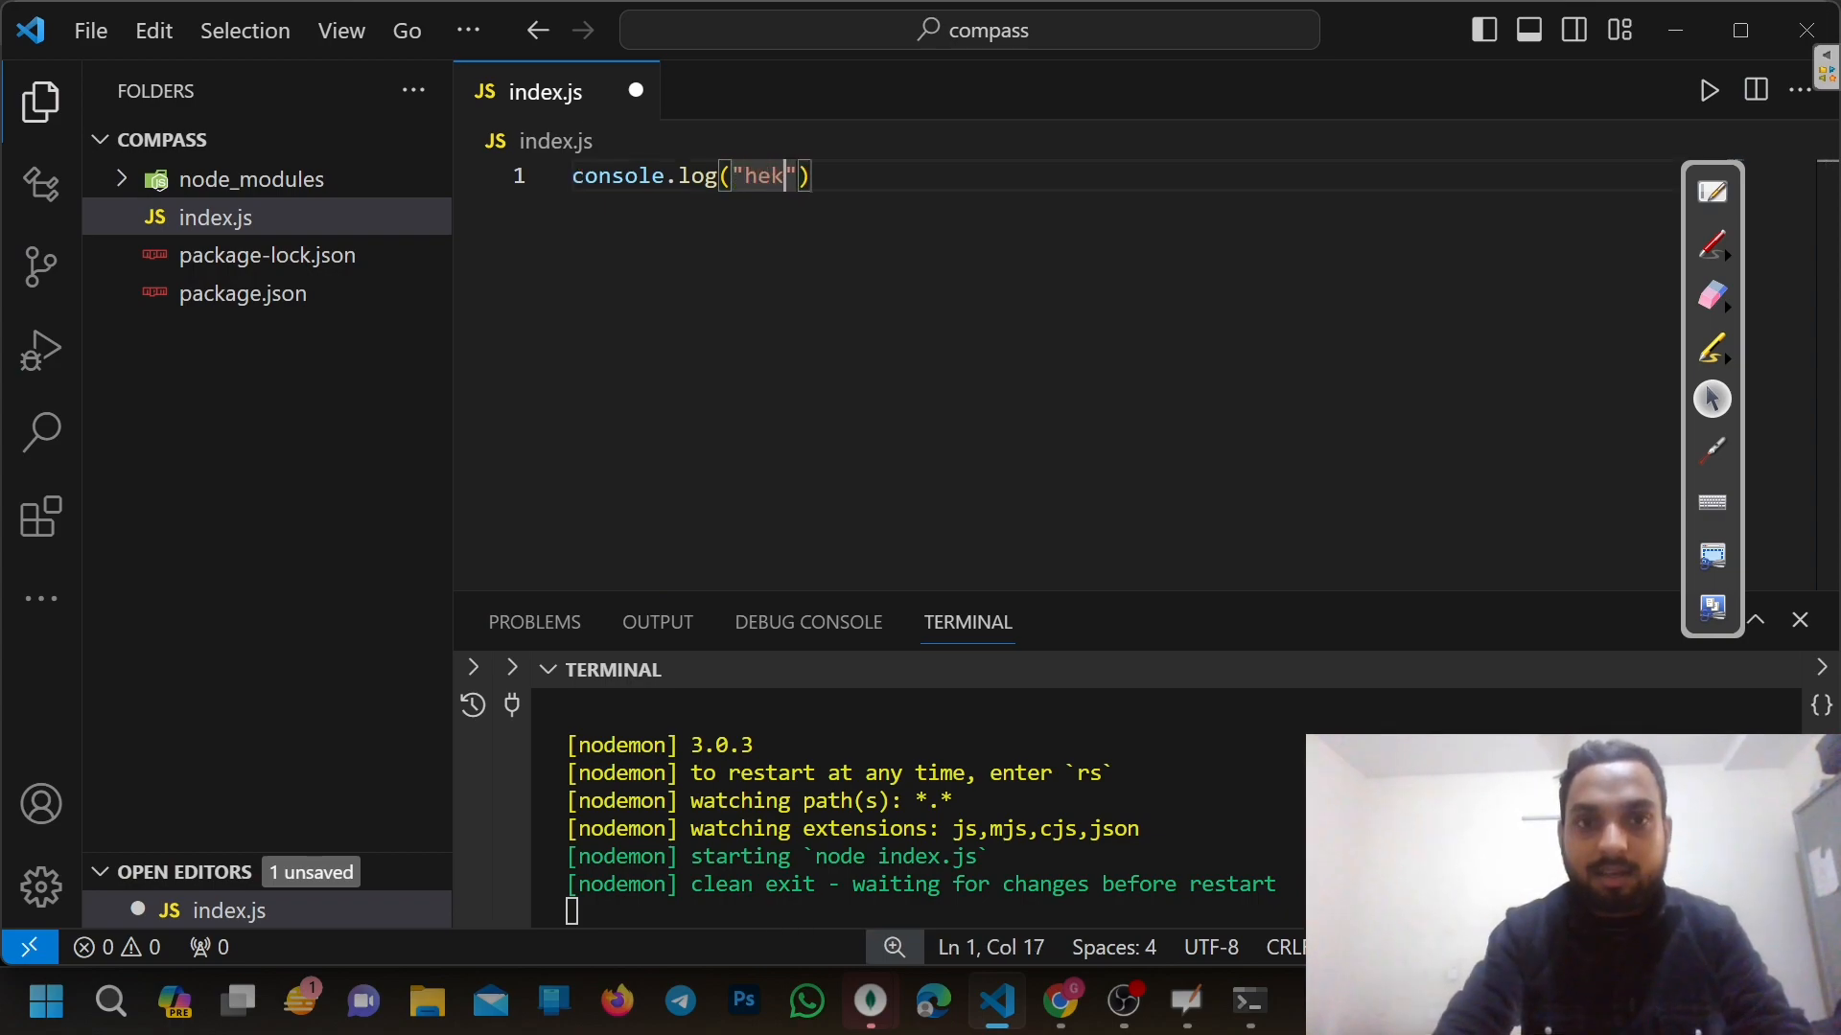
{"action": "key", "text": "BackSpace"}
{"action": "type", "text": "llo"}
{"action": "key", "text": "ctrl+s"}
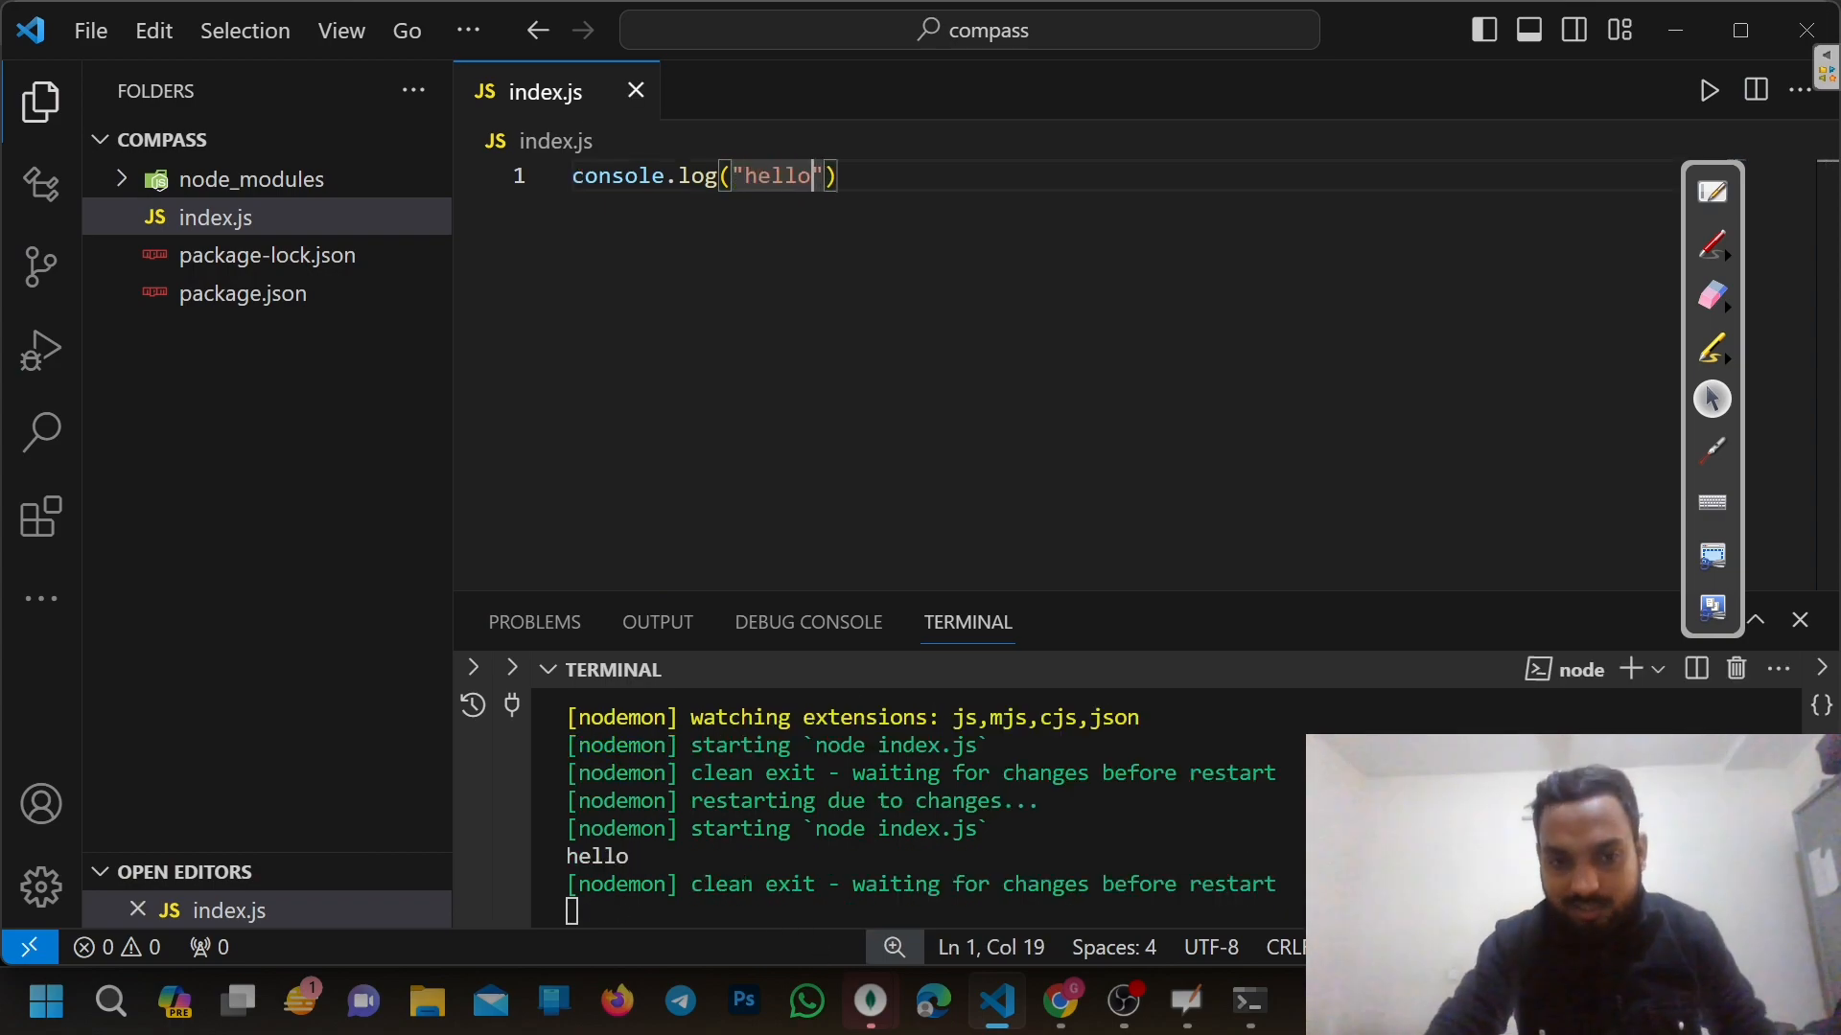
{"action": "key", "text": "End"}
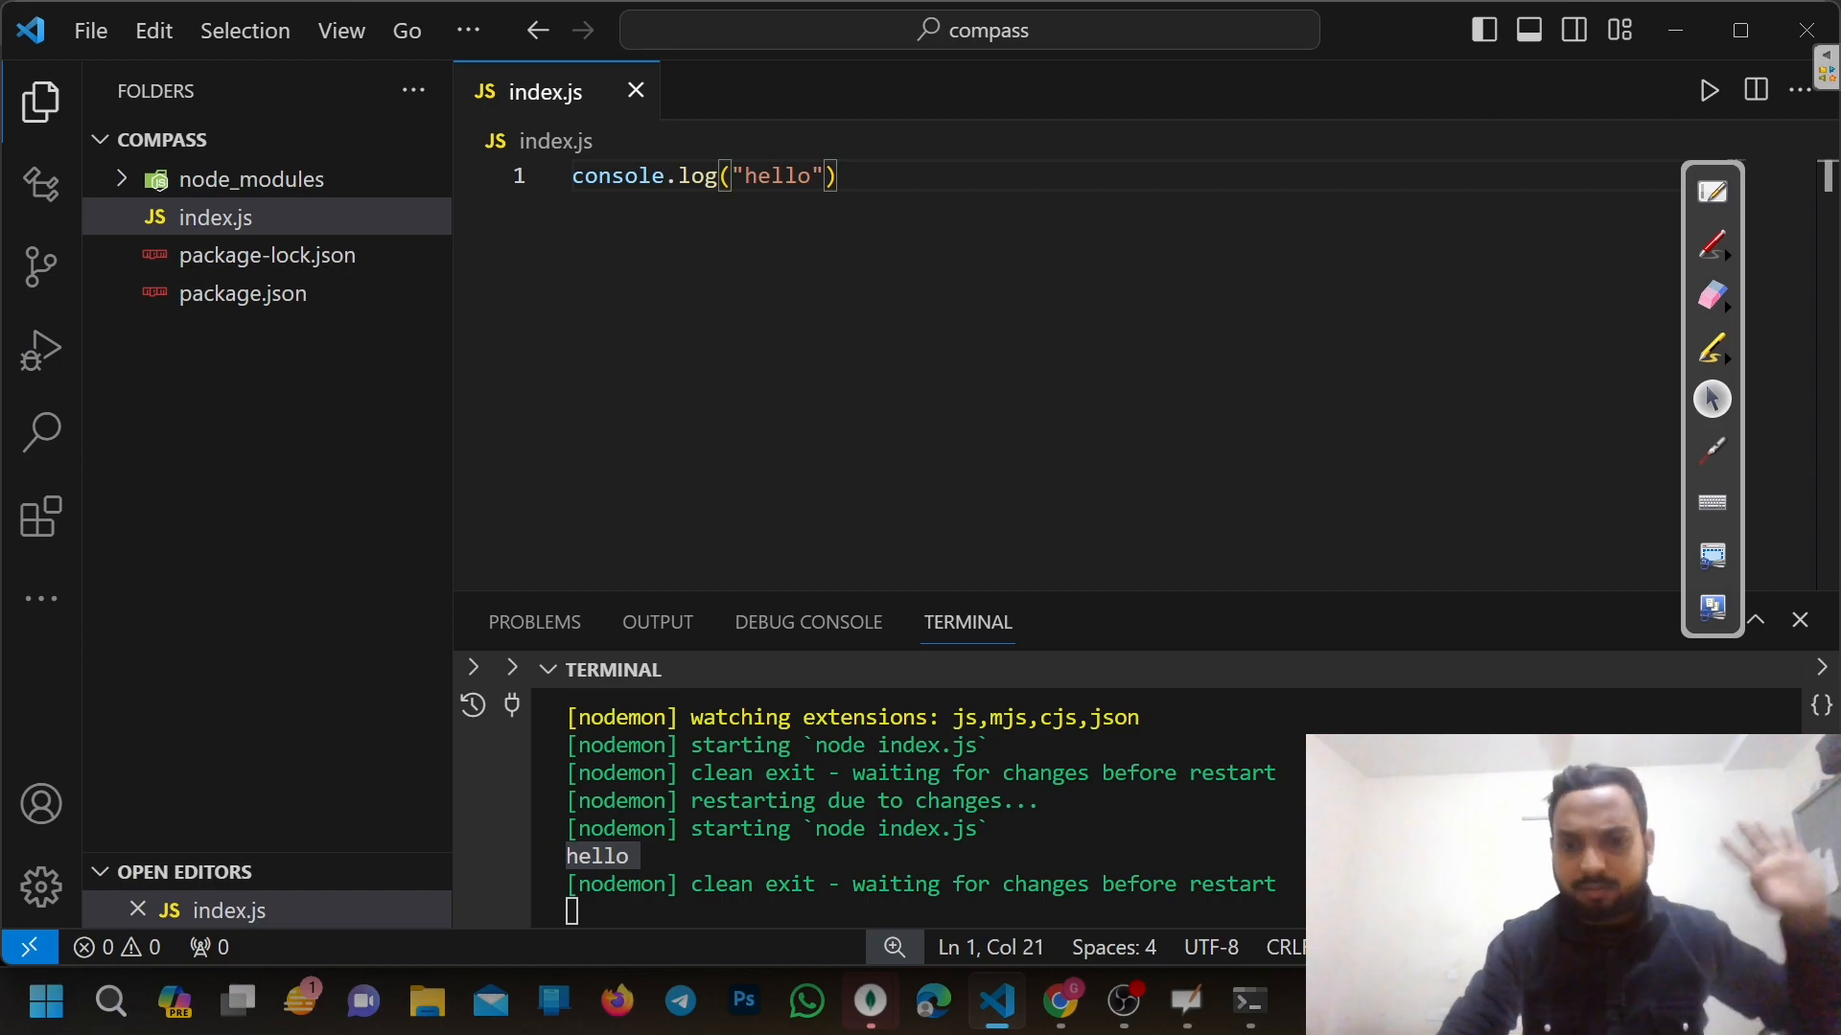
Switch to Chrome, open mongoosejs.com in a new tab, and copy the whole sample code block from its home page
{"action": "left_click", "coordinate": [1057, 1007]}
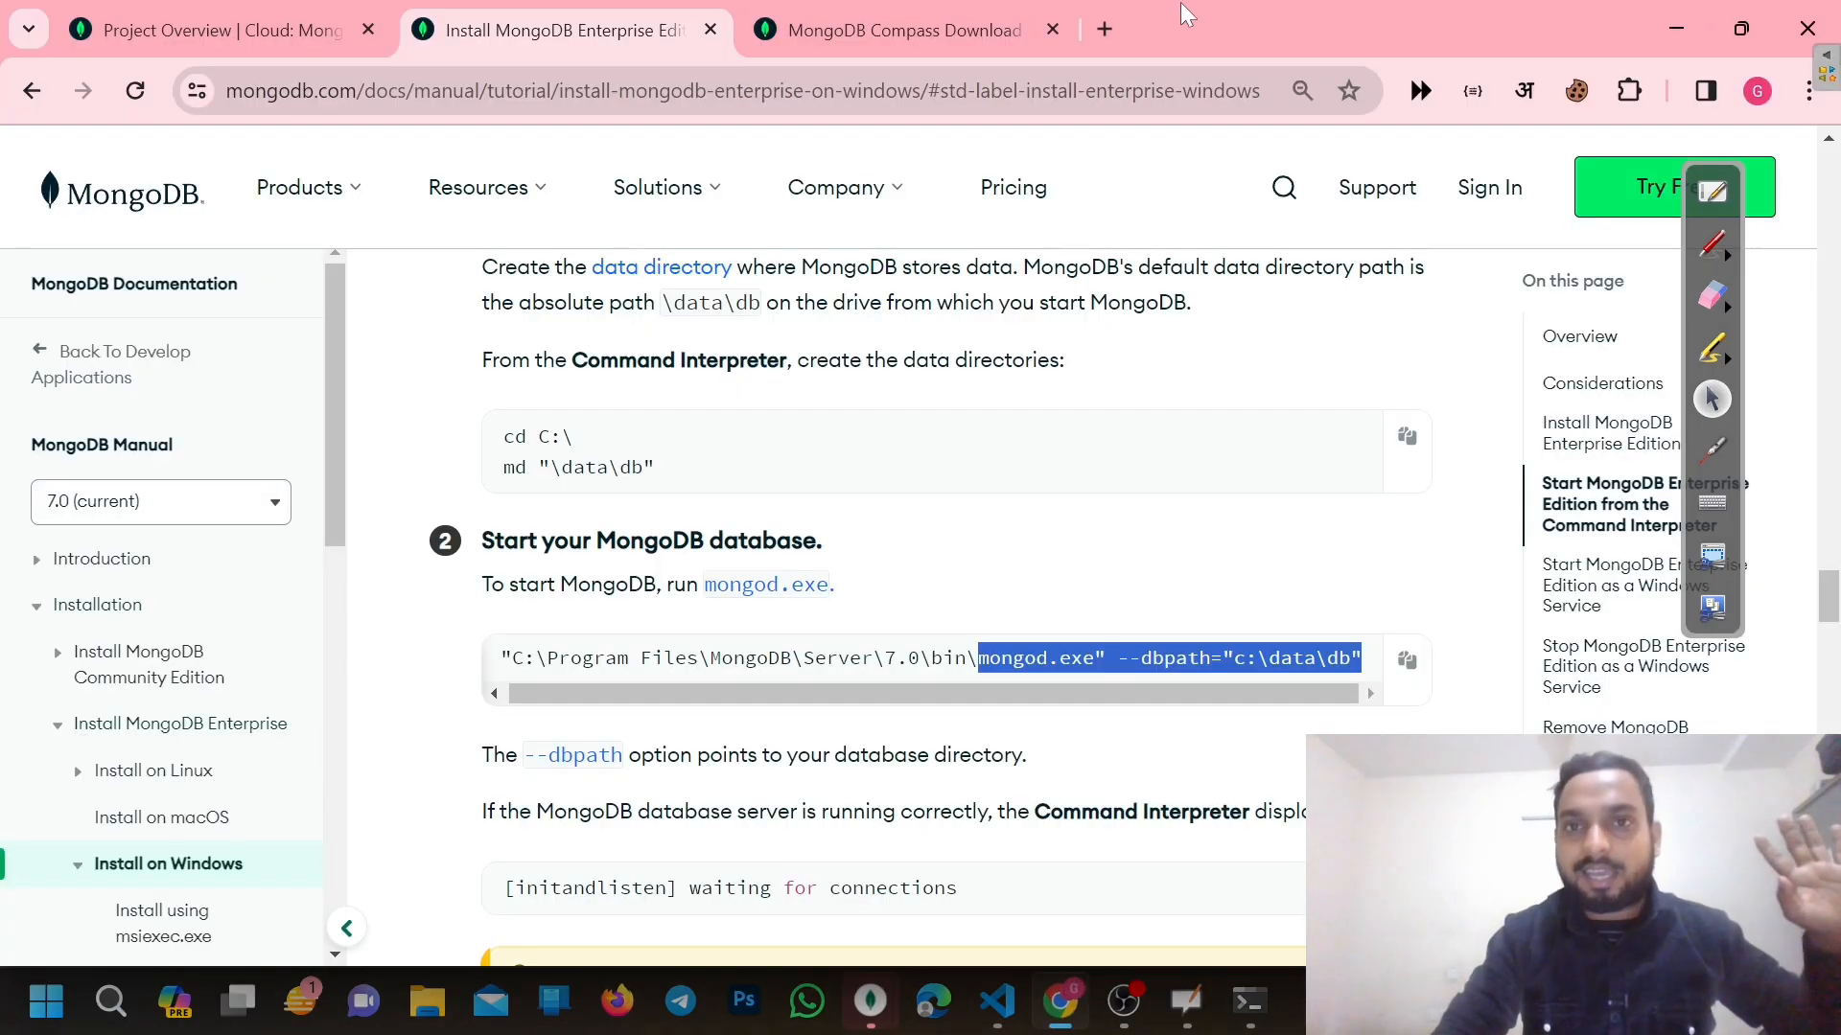
{"action": "left_click", "coordinate": [1113, 25]}
{"action": "type", "text": "mongoose"}
{"action": "key", "text": "Return"}
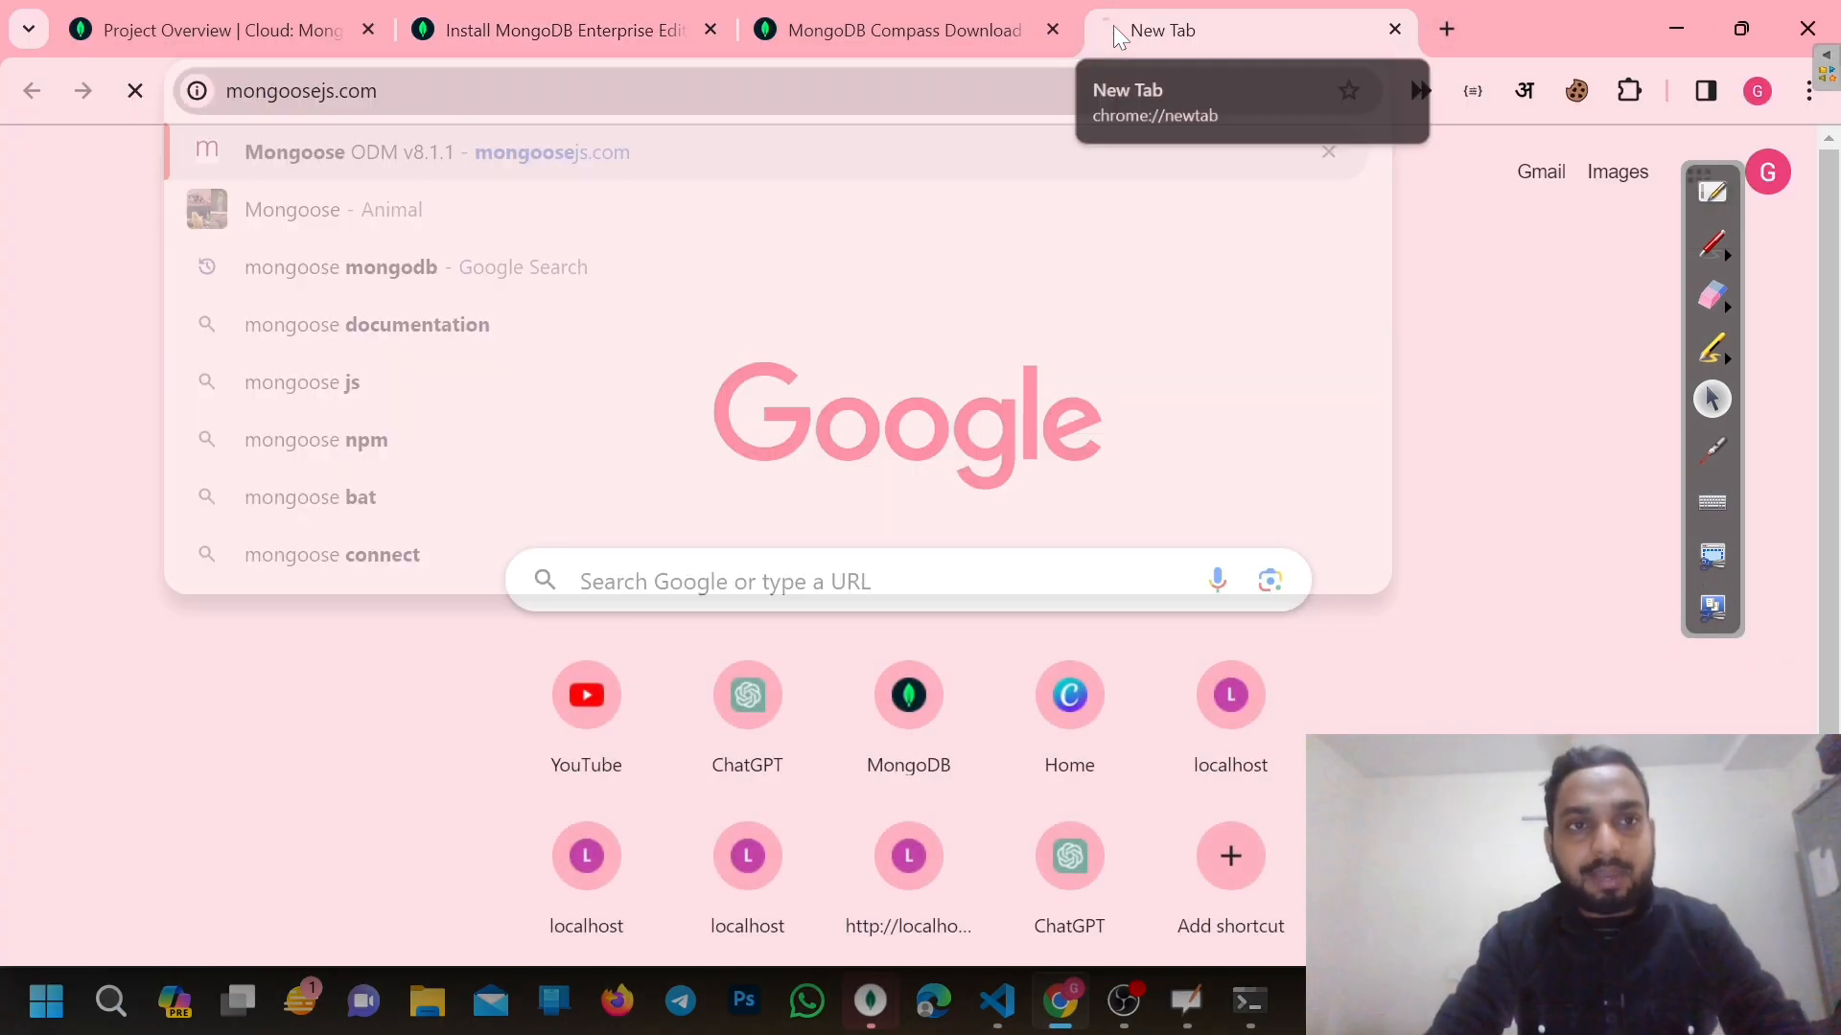
{"action": "scroll", "coordinate": [1042, 517], "scroll_direction": "down", "scroll_amount": 5}
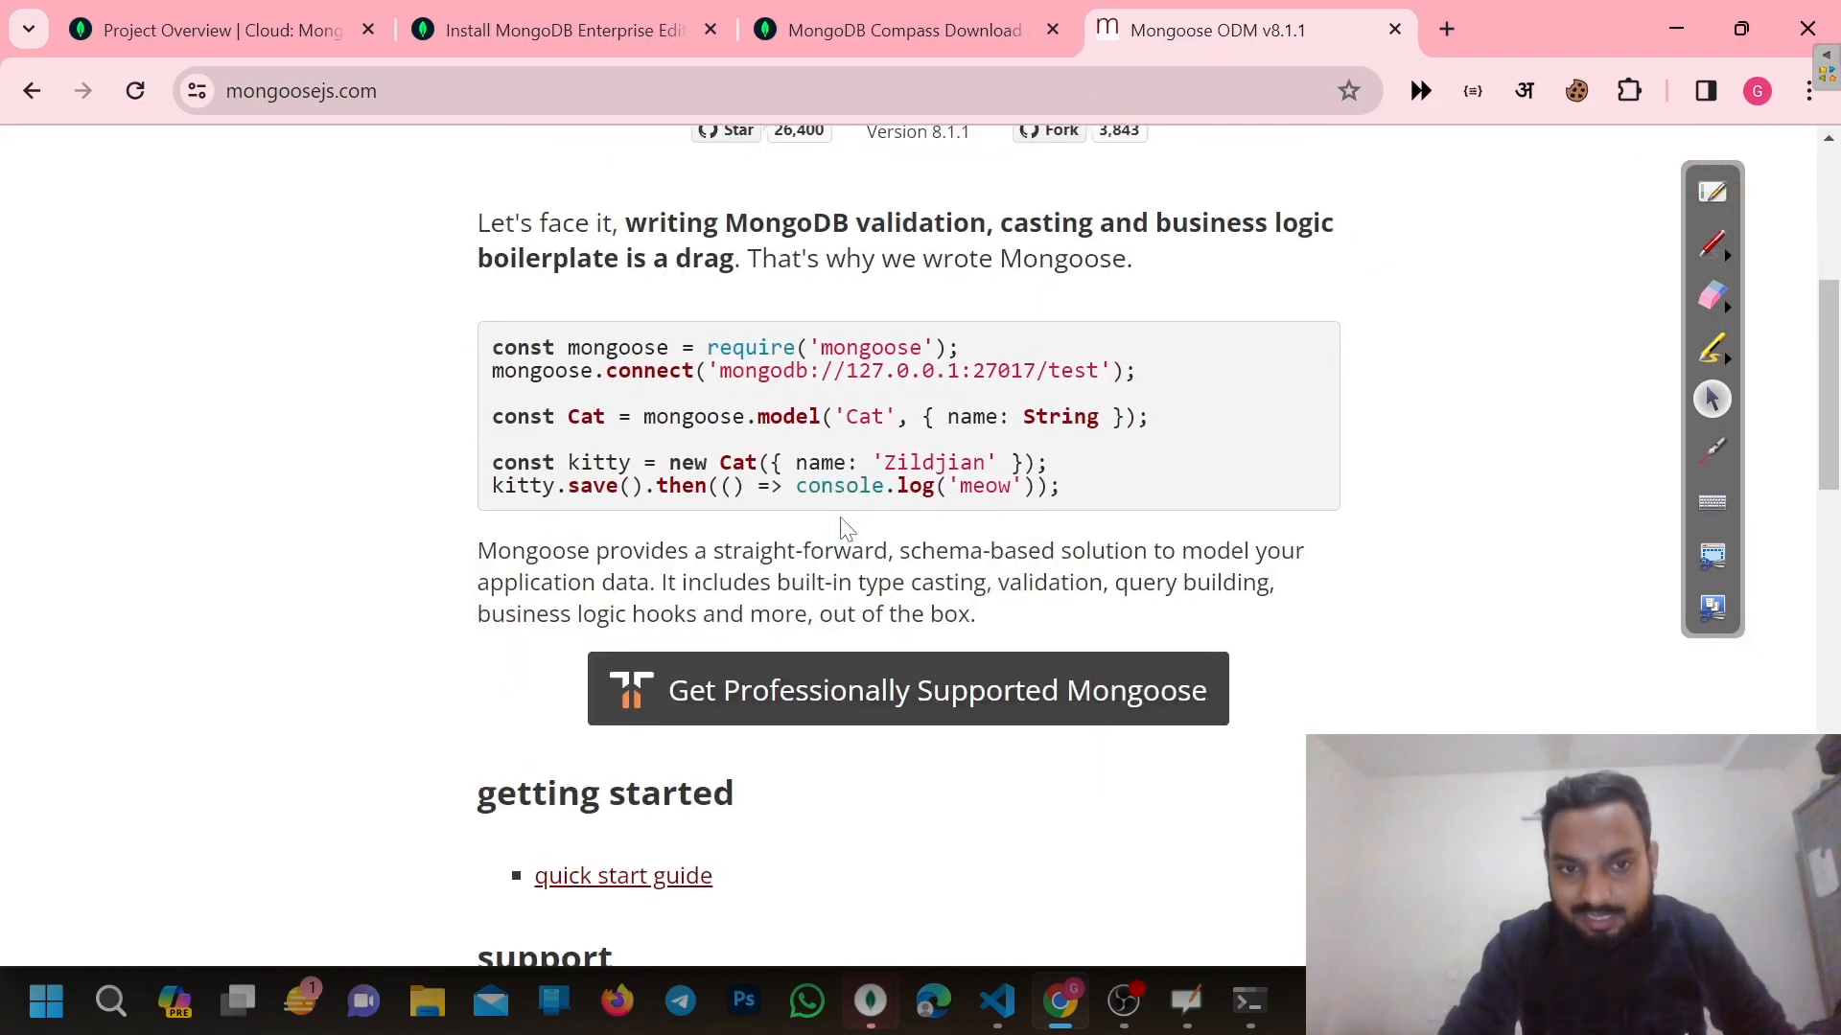
{"action": "left_click_drag", "start_coordinate": [1079, 489], "coordinate": [486, 340]}
{"action": "key", "text": "ctrl+c"}
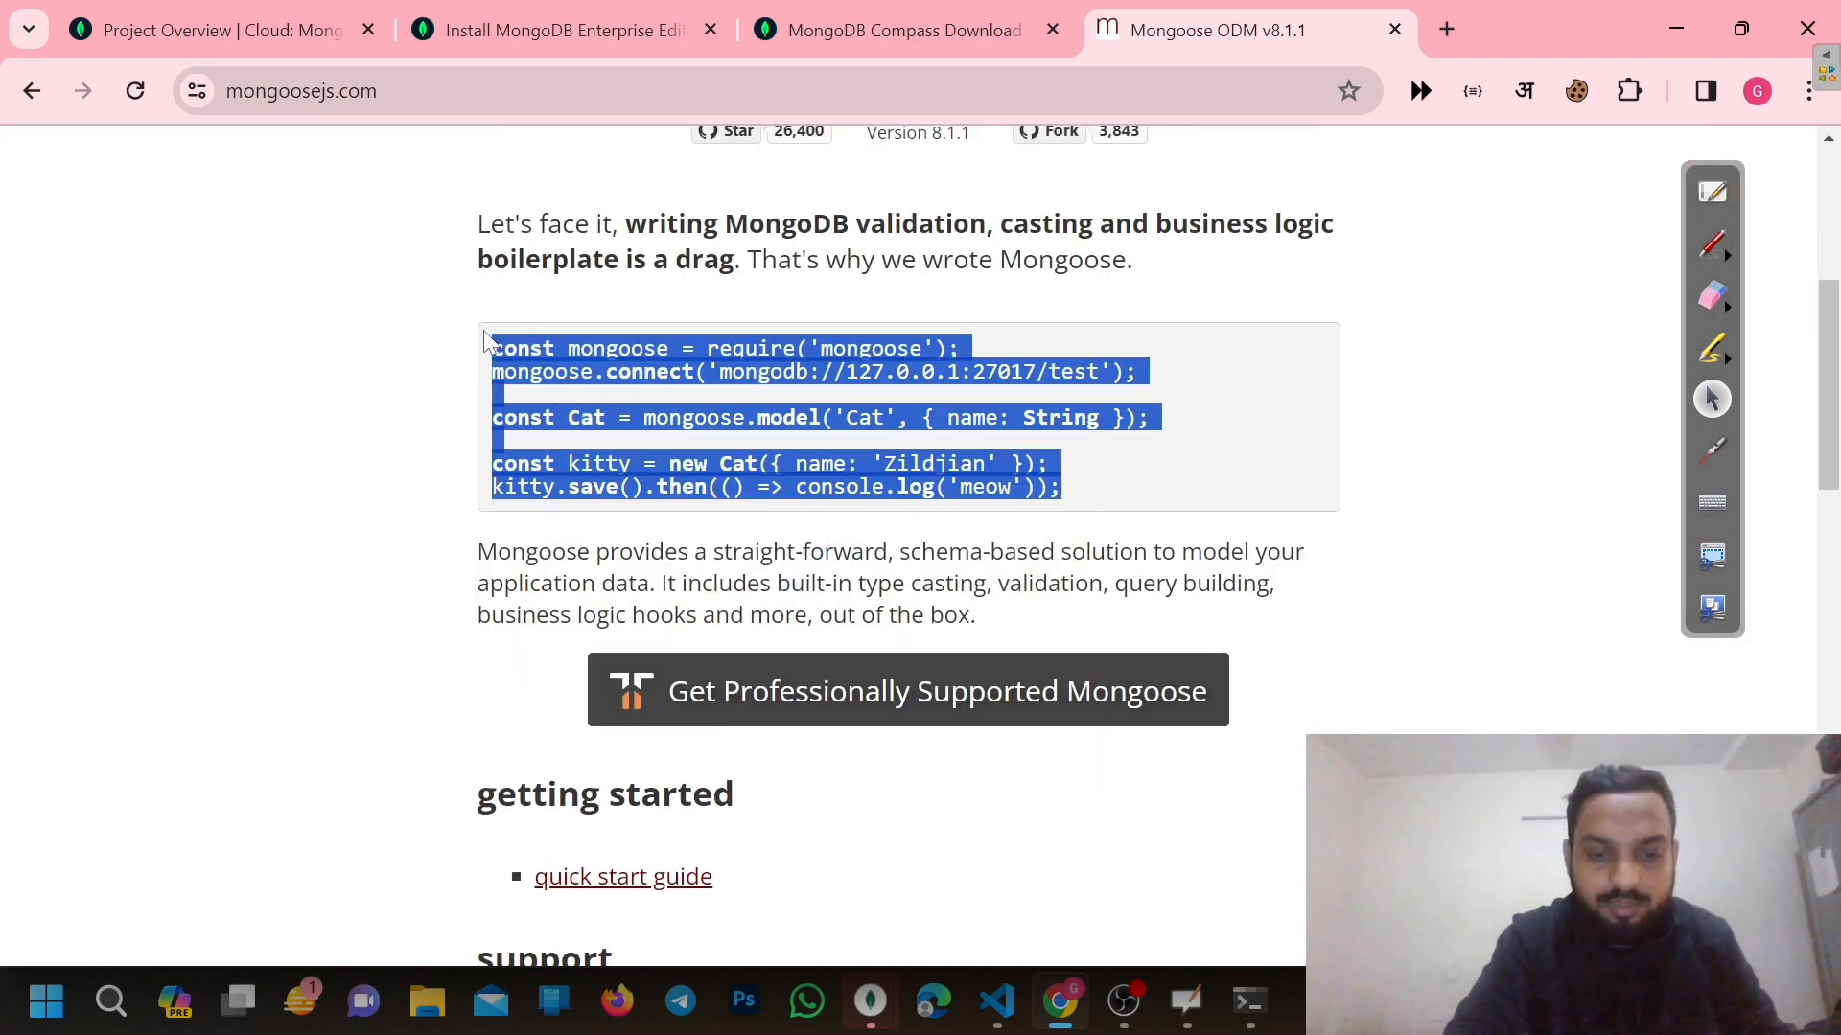
Back in VS Code, paste the Mongoose sample into index.js and replace the console.log("hello") line with the keyword const
{"action": "left_click", "coordinate": [996, 1001]}
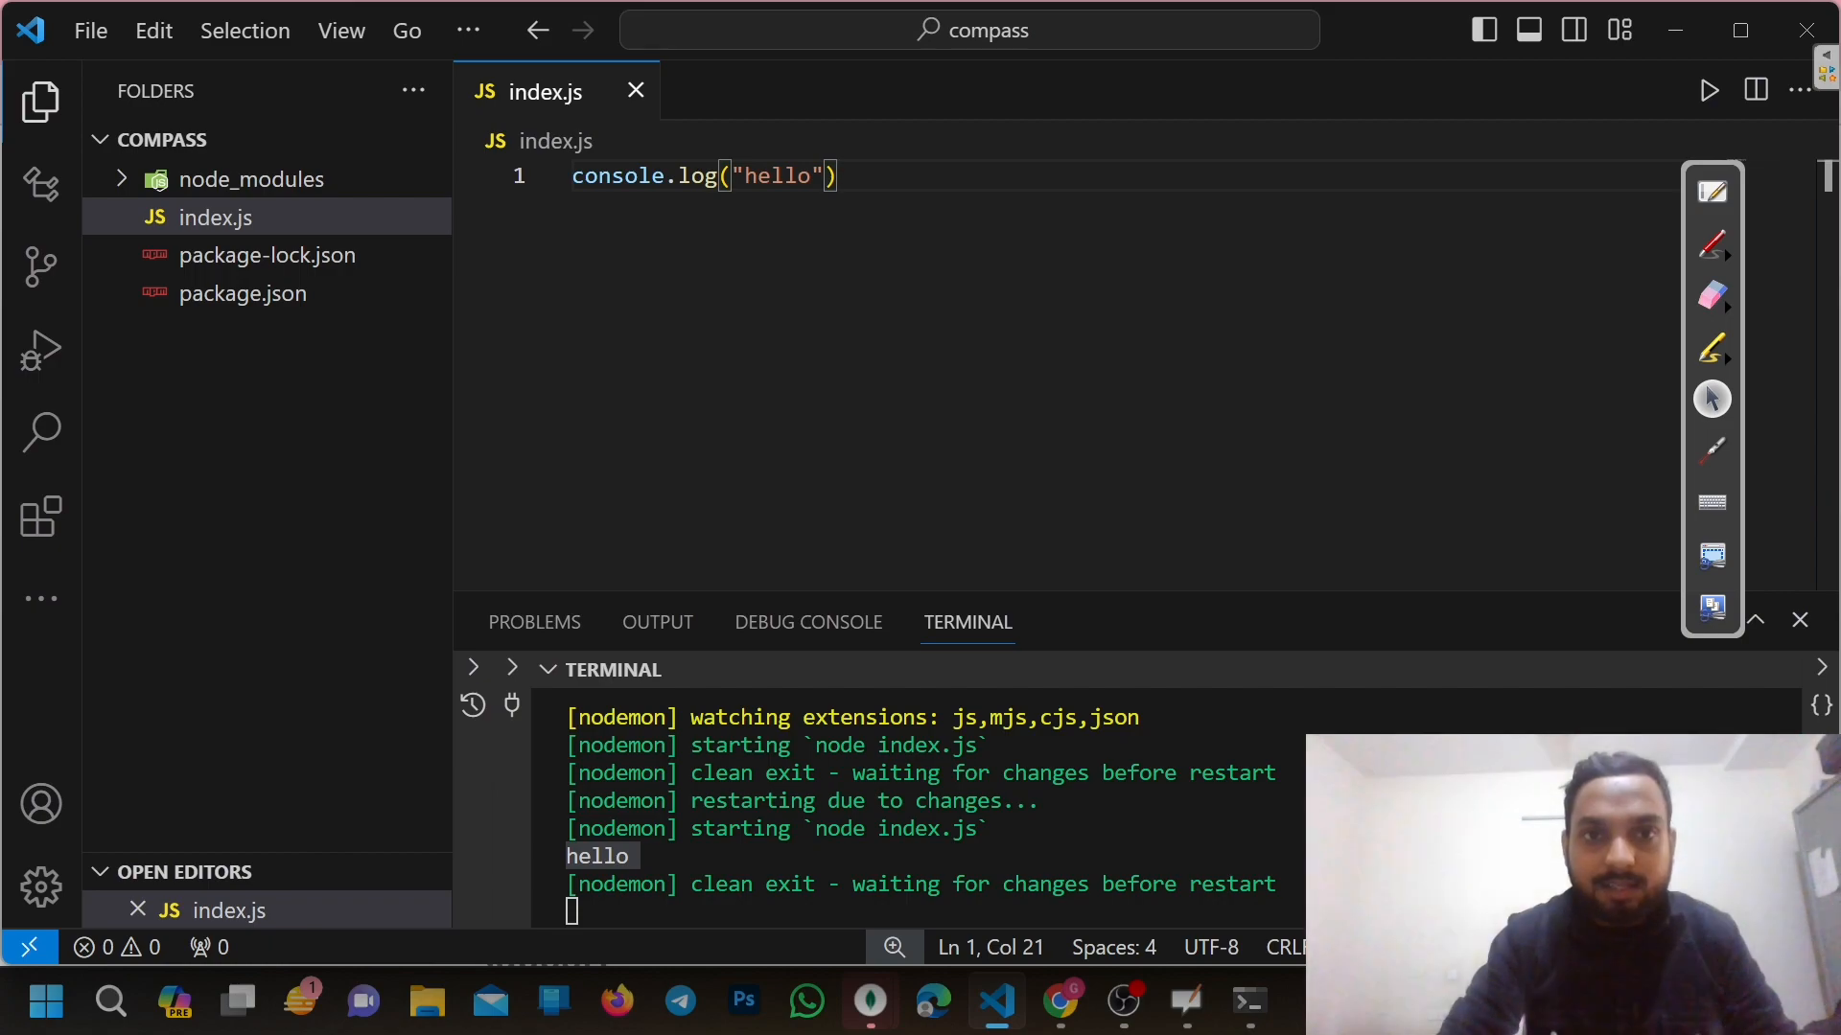
{"action": "key", "text": "Return"}
{"action": "key", "text": "Return"}
{"action": "key", "text": "Return"}
{"action": "key", "text": "Return"}
{"action": "key", "text": "ctrl+v"}
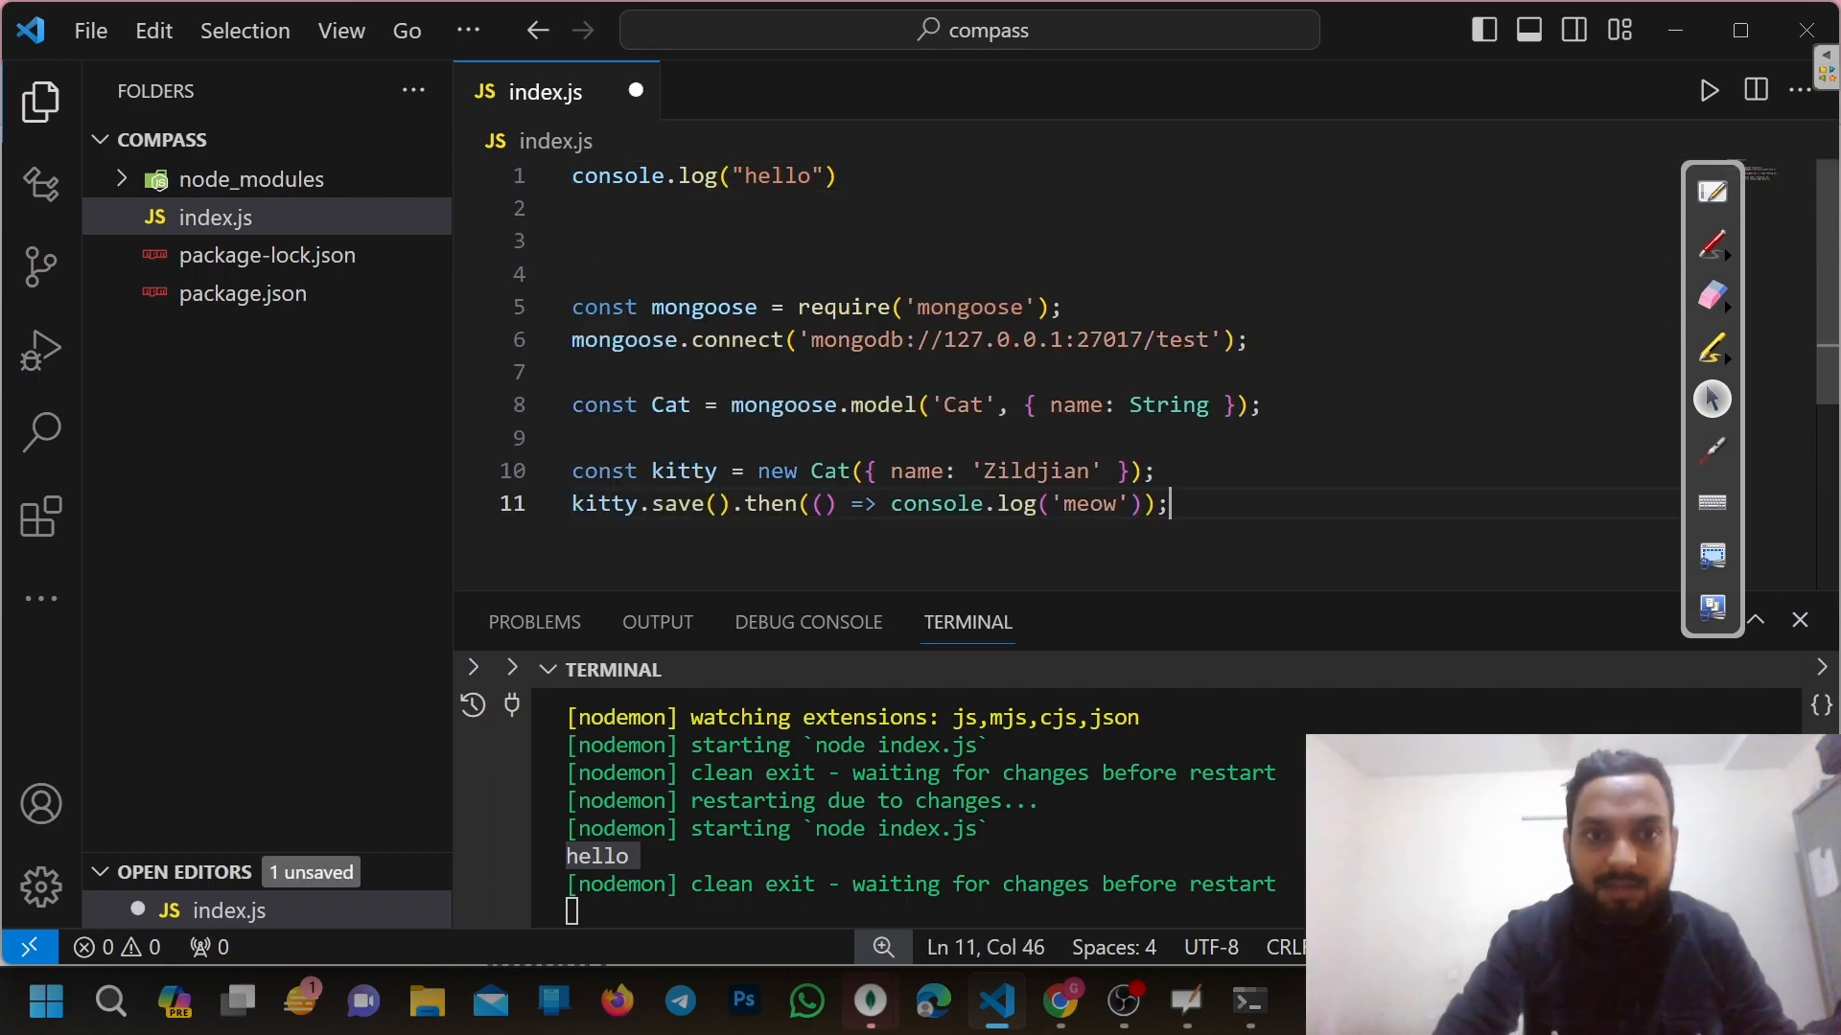
{"action": "left_click_drag", "start_coordinate": [572, 241], "coordinate": [512, 136]}
{"action": "key", "text": "BackSpace"}
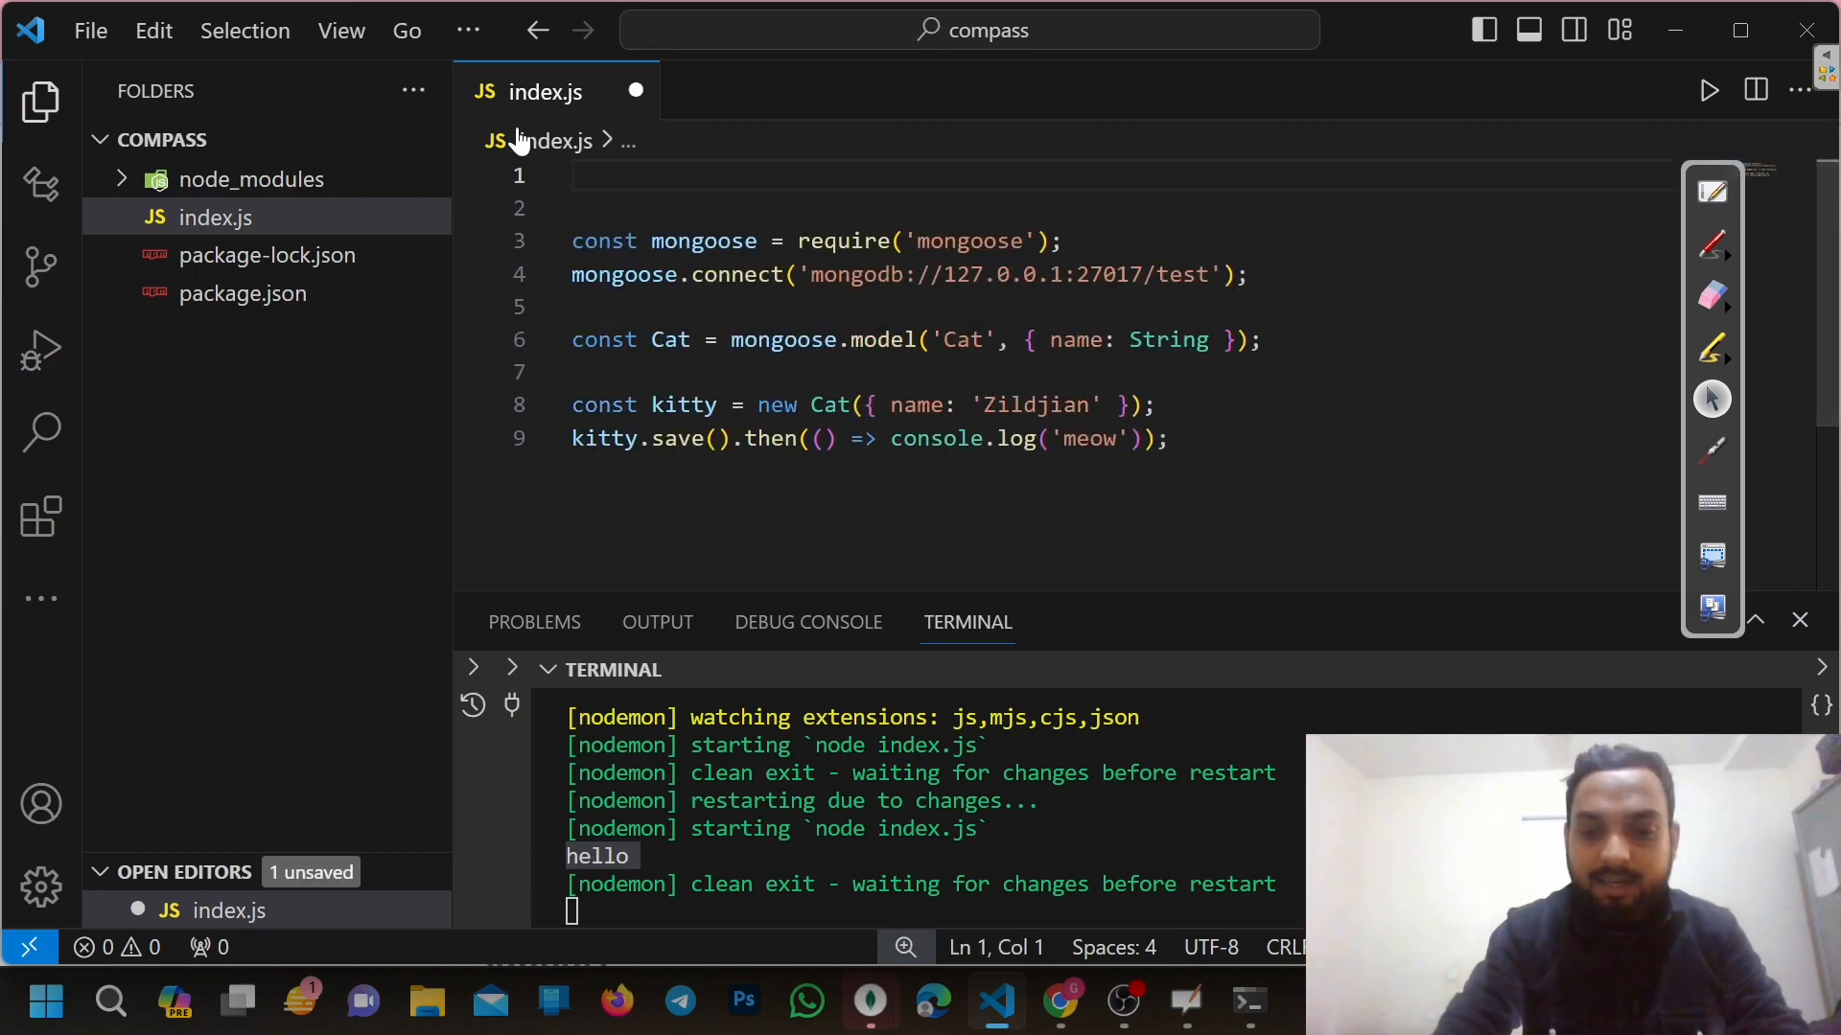
{"action": "type", "text": "const"}
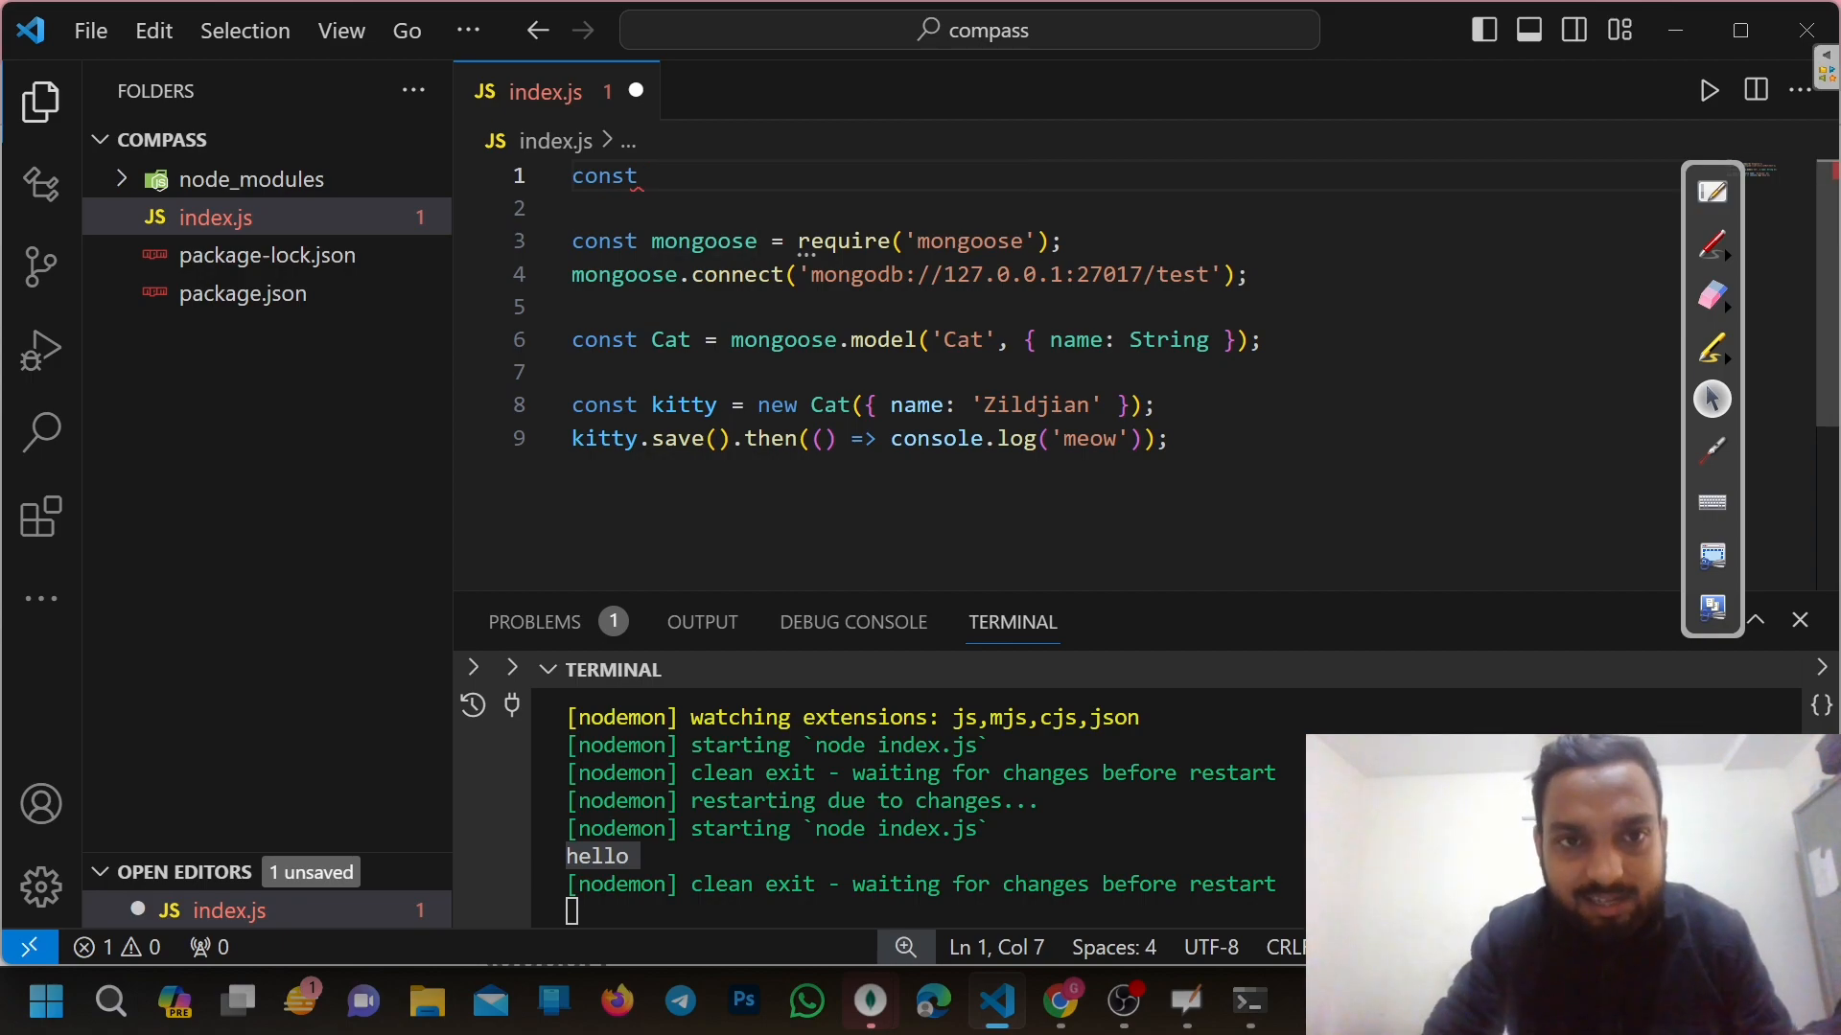
Terminate the running nodemon job in the terminal and install Express with npm i express
{"action": "key", "text": "Down"}
{"action": "key", "text": "ctrl+grave"}
{"action": "key", "text": "ctrl+c"}
{"action": "key", "text": "ctrl+c"}
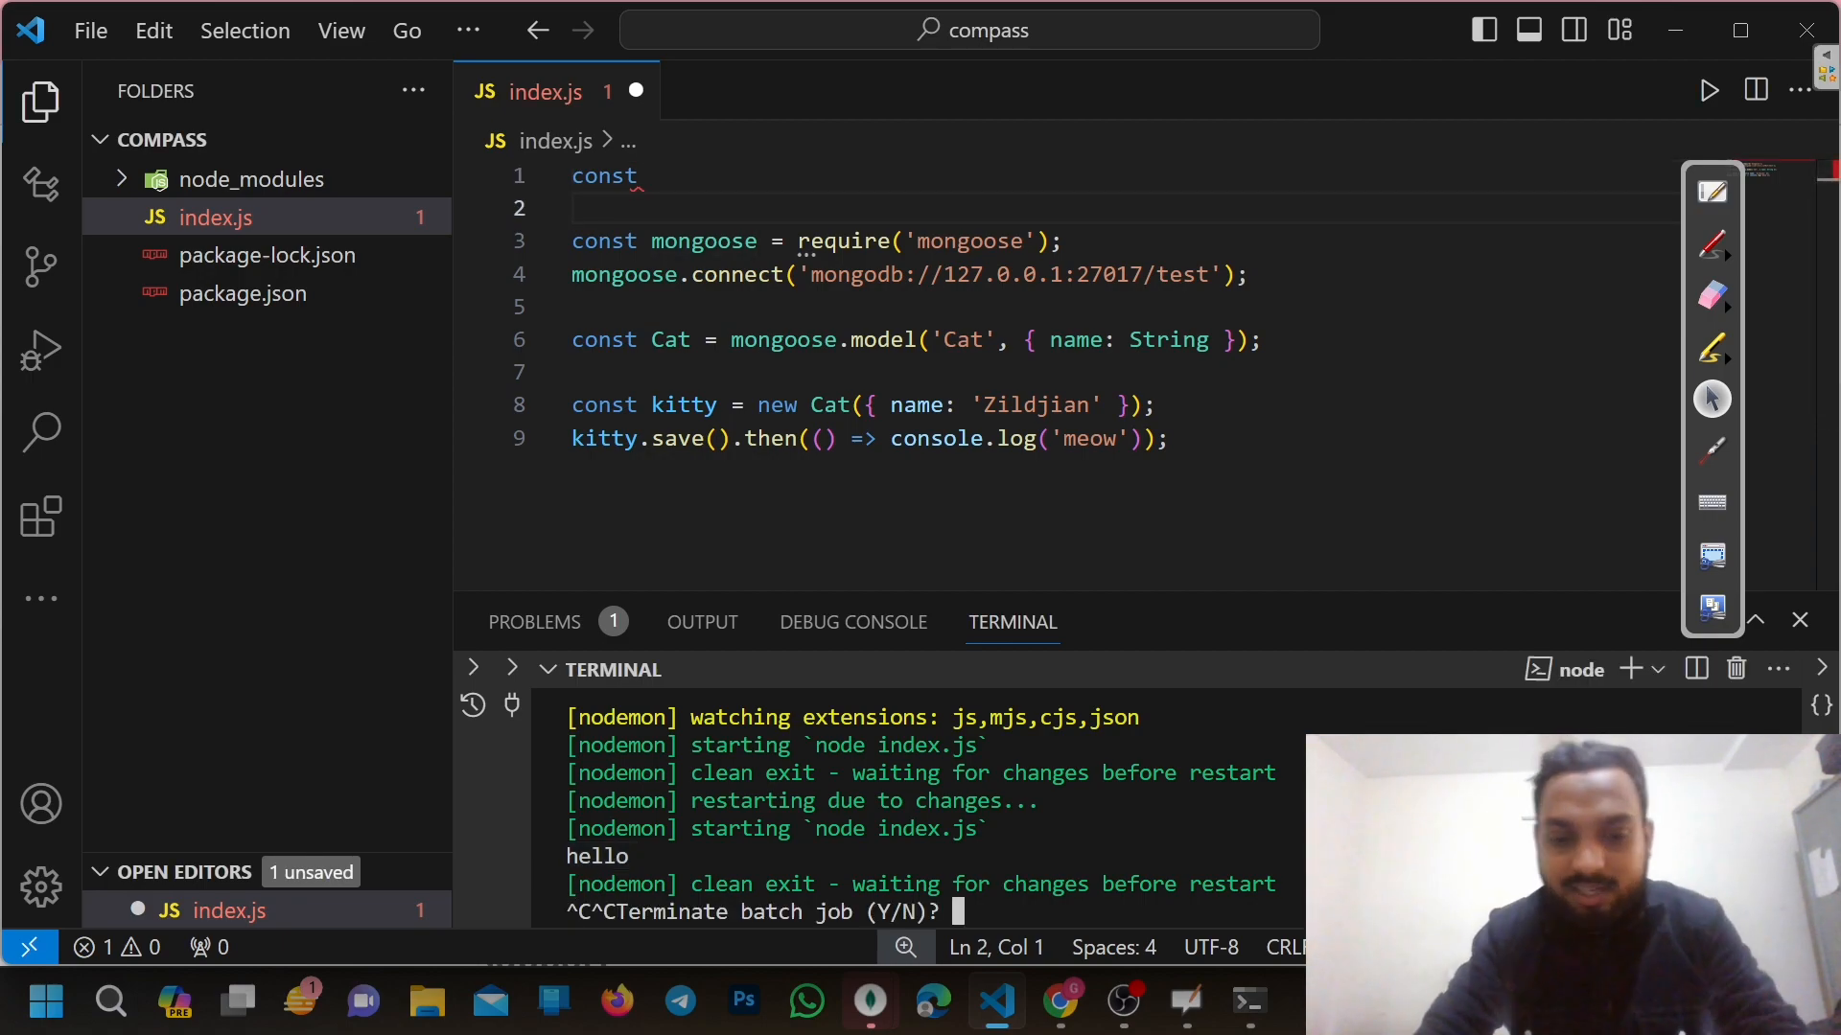
{"action": "type", "text": "y"}
{"action": "key", "text": "Return"}
{"action": "type", "text": "np"}
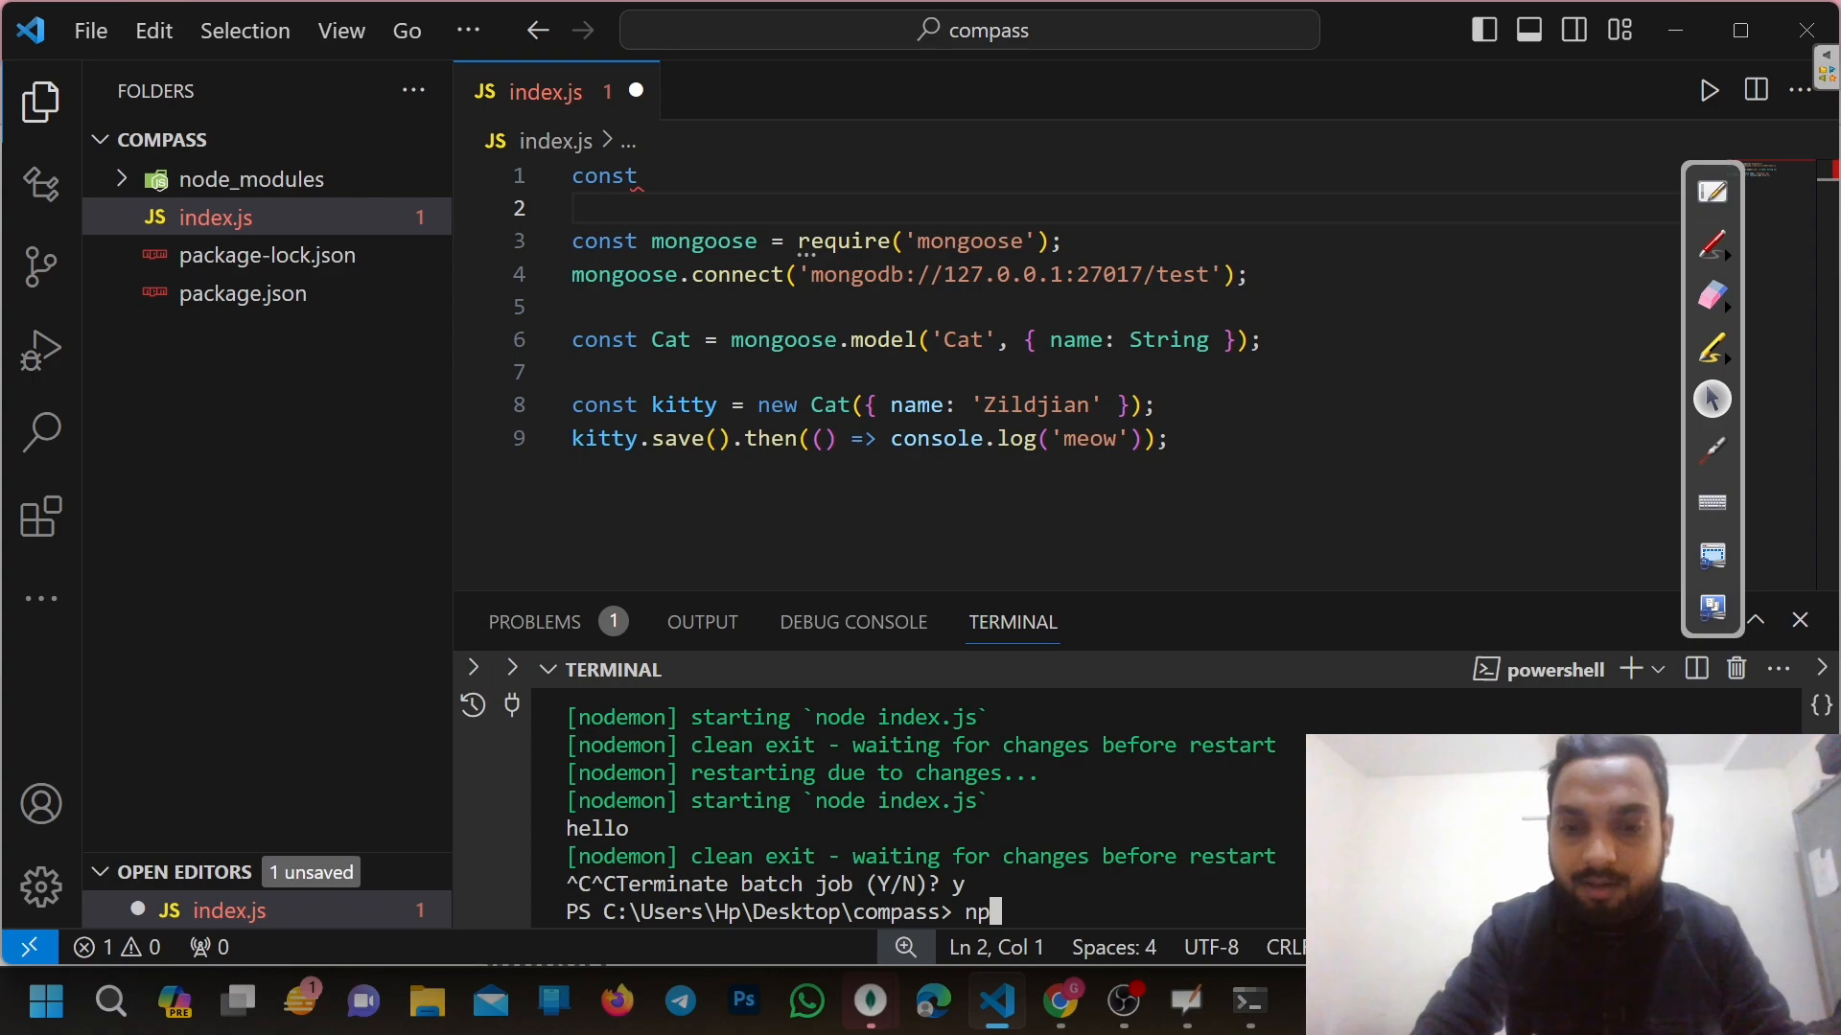
{"action": "type", "text": "m i expre"}
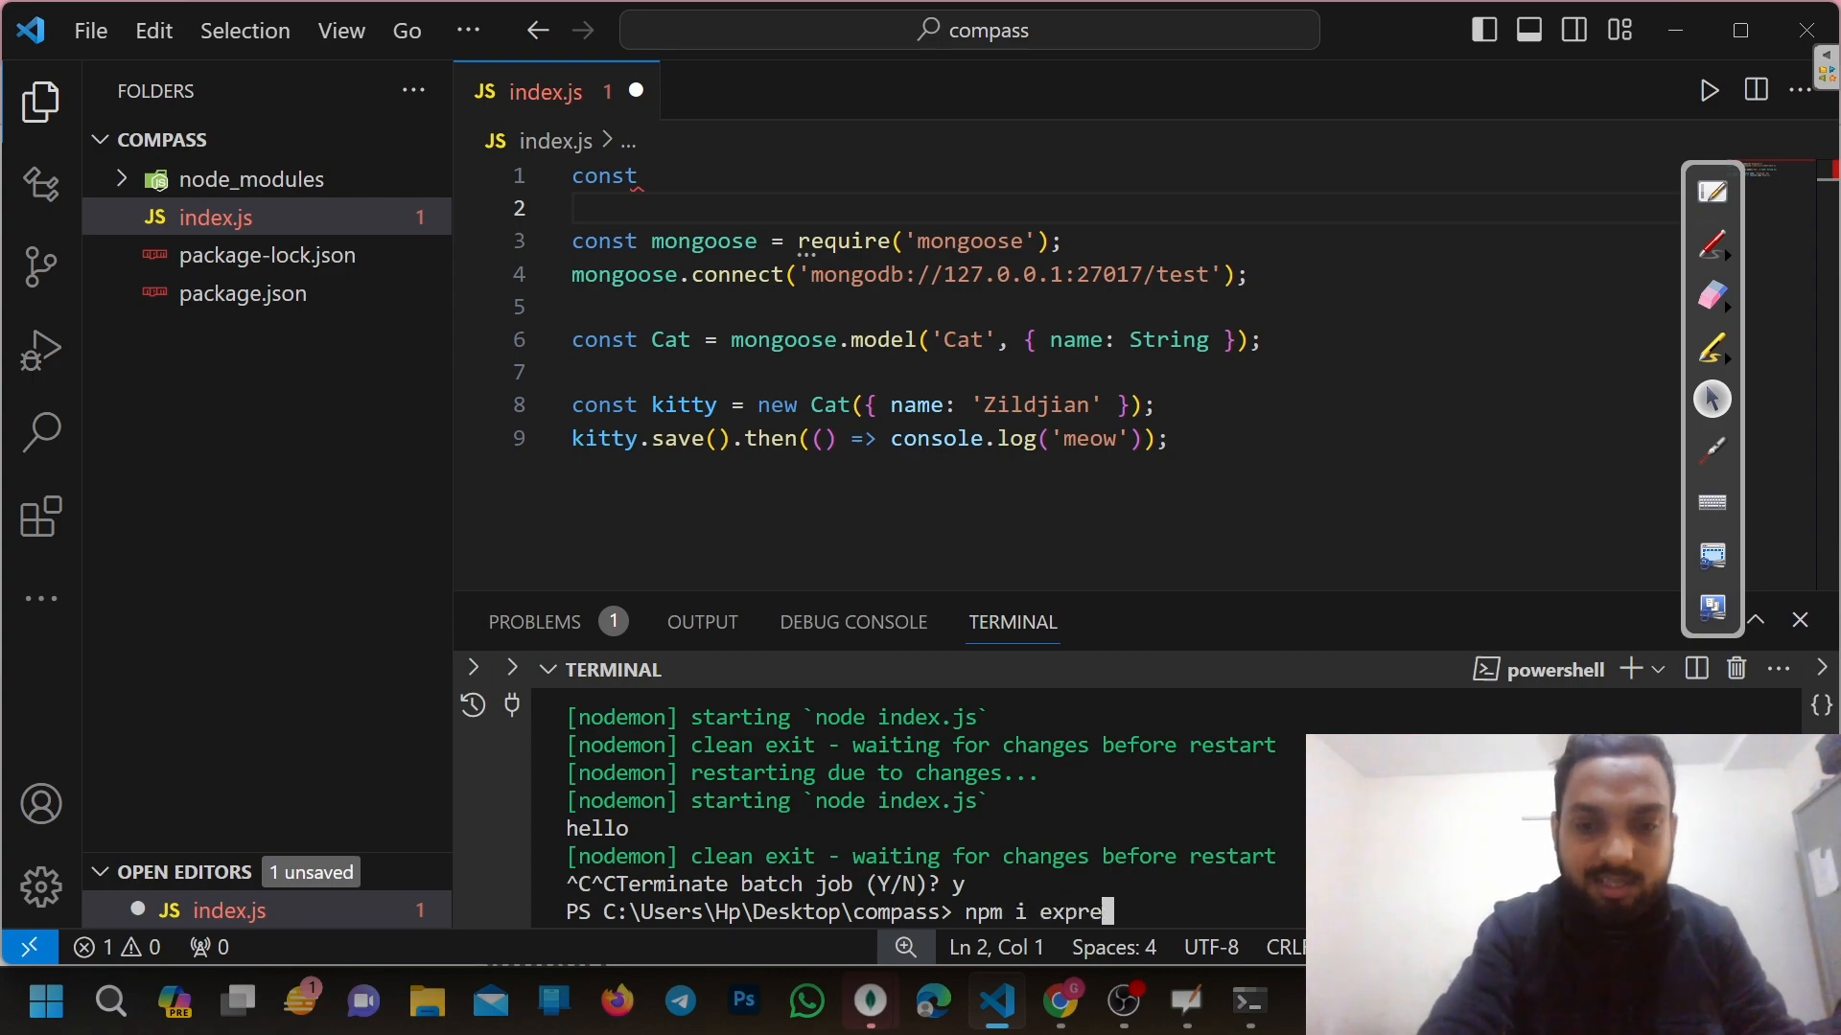
{"action": "type", "text": "ss"}
{"action": "key", "text": "Return"}
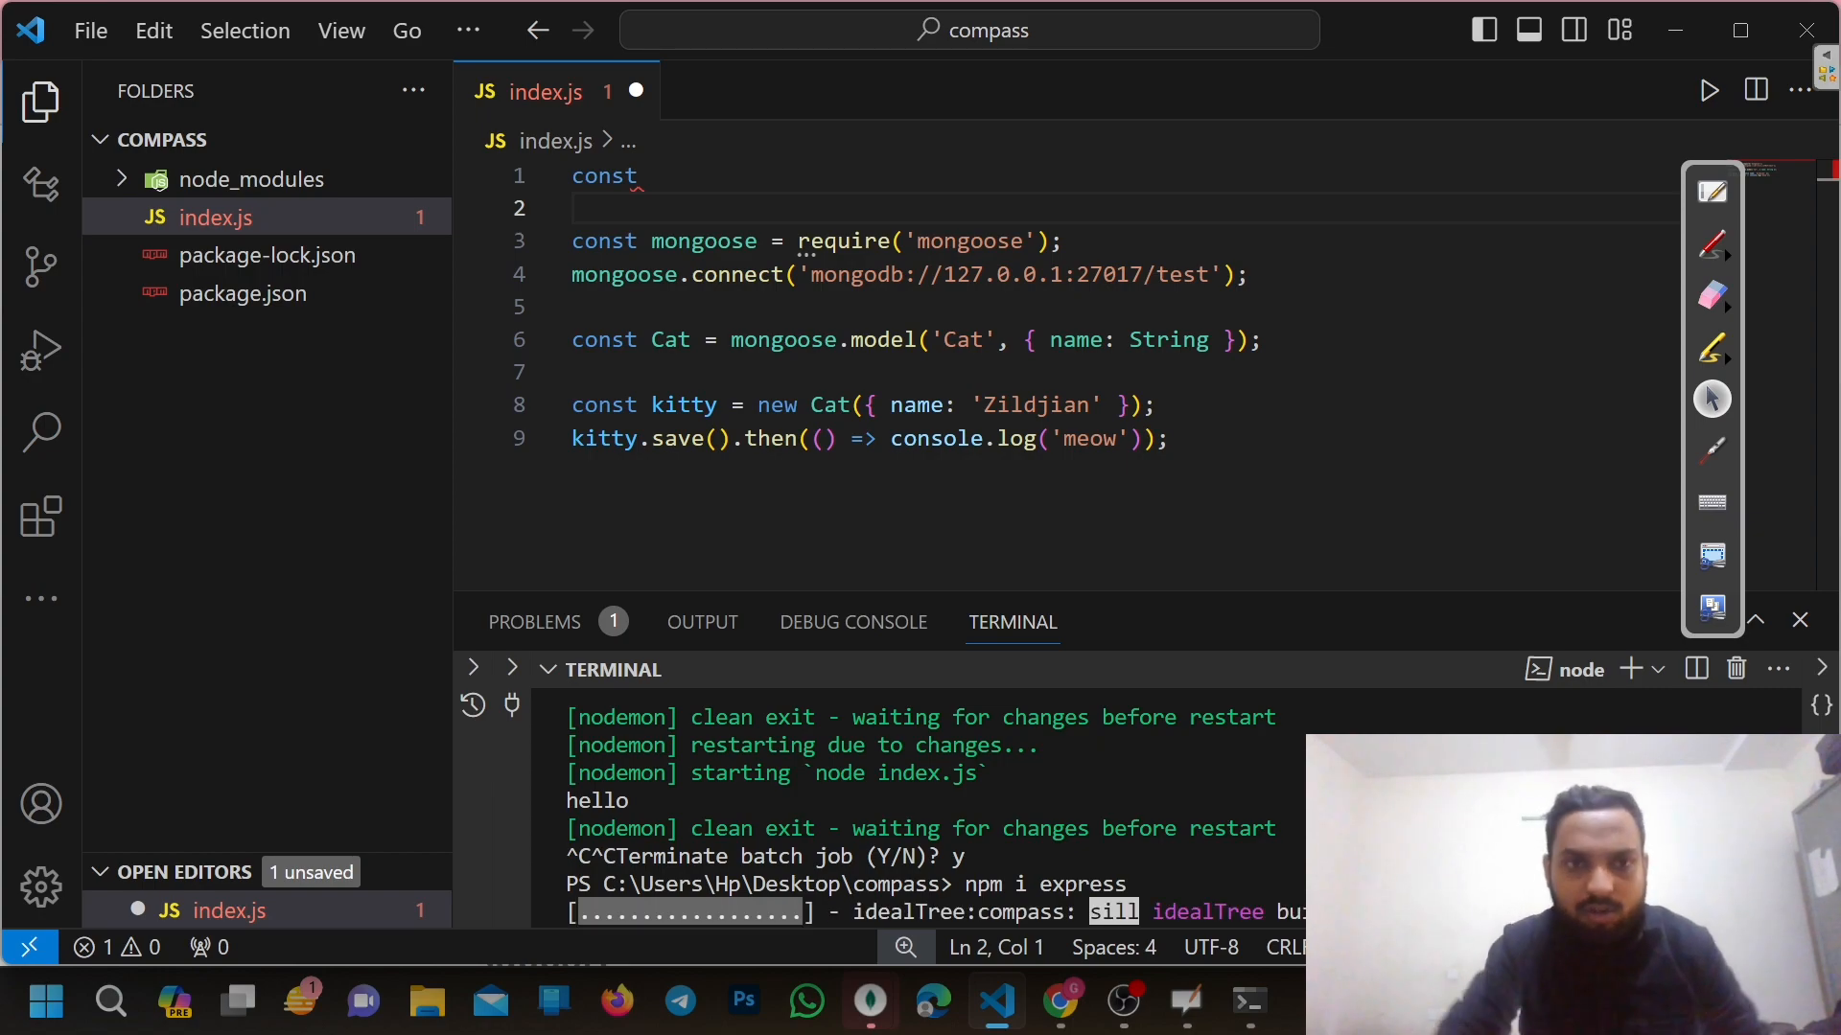
Complete line 1 of index.js as const express=require("express")
{"action": "left_click", "coordinate": [575, 208]}
{"action": "left_click", "coordinate": [652, 176]}
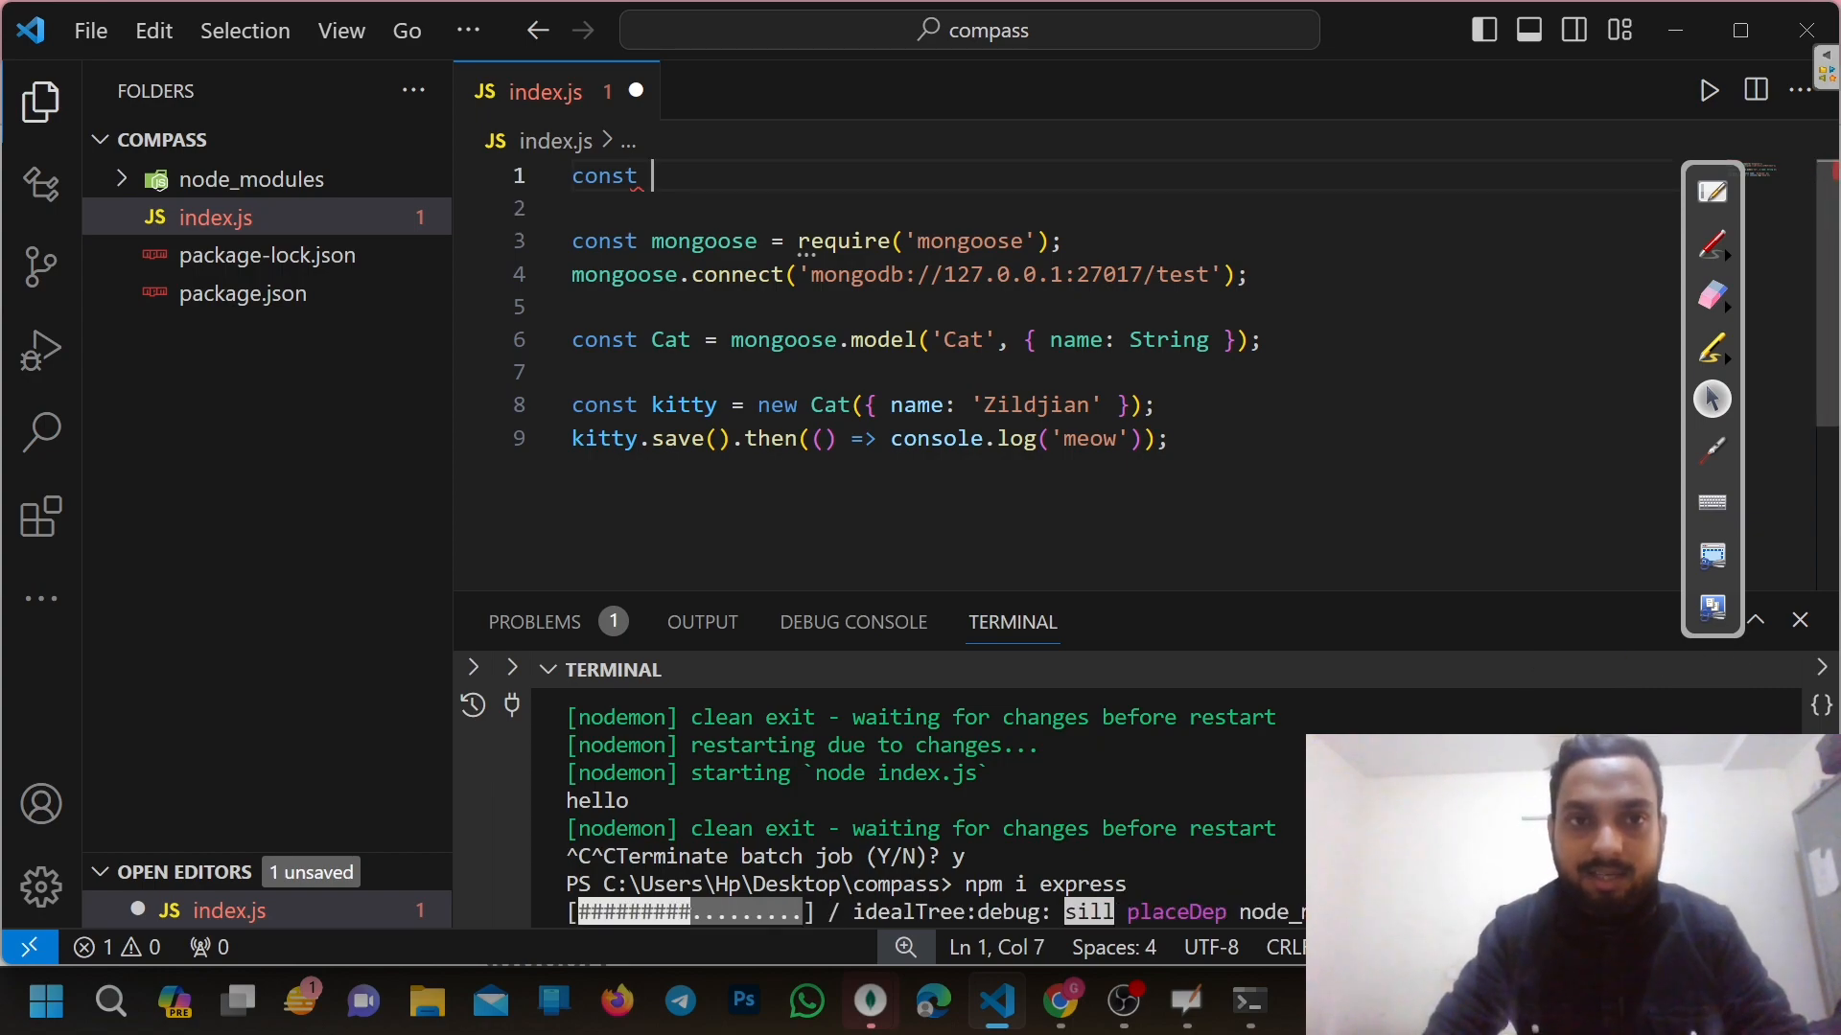
{"action": "type", "text": "express="}
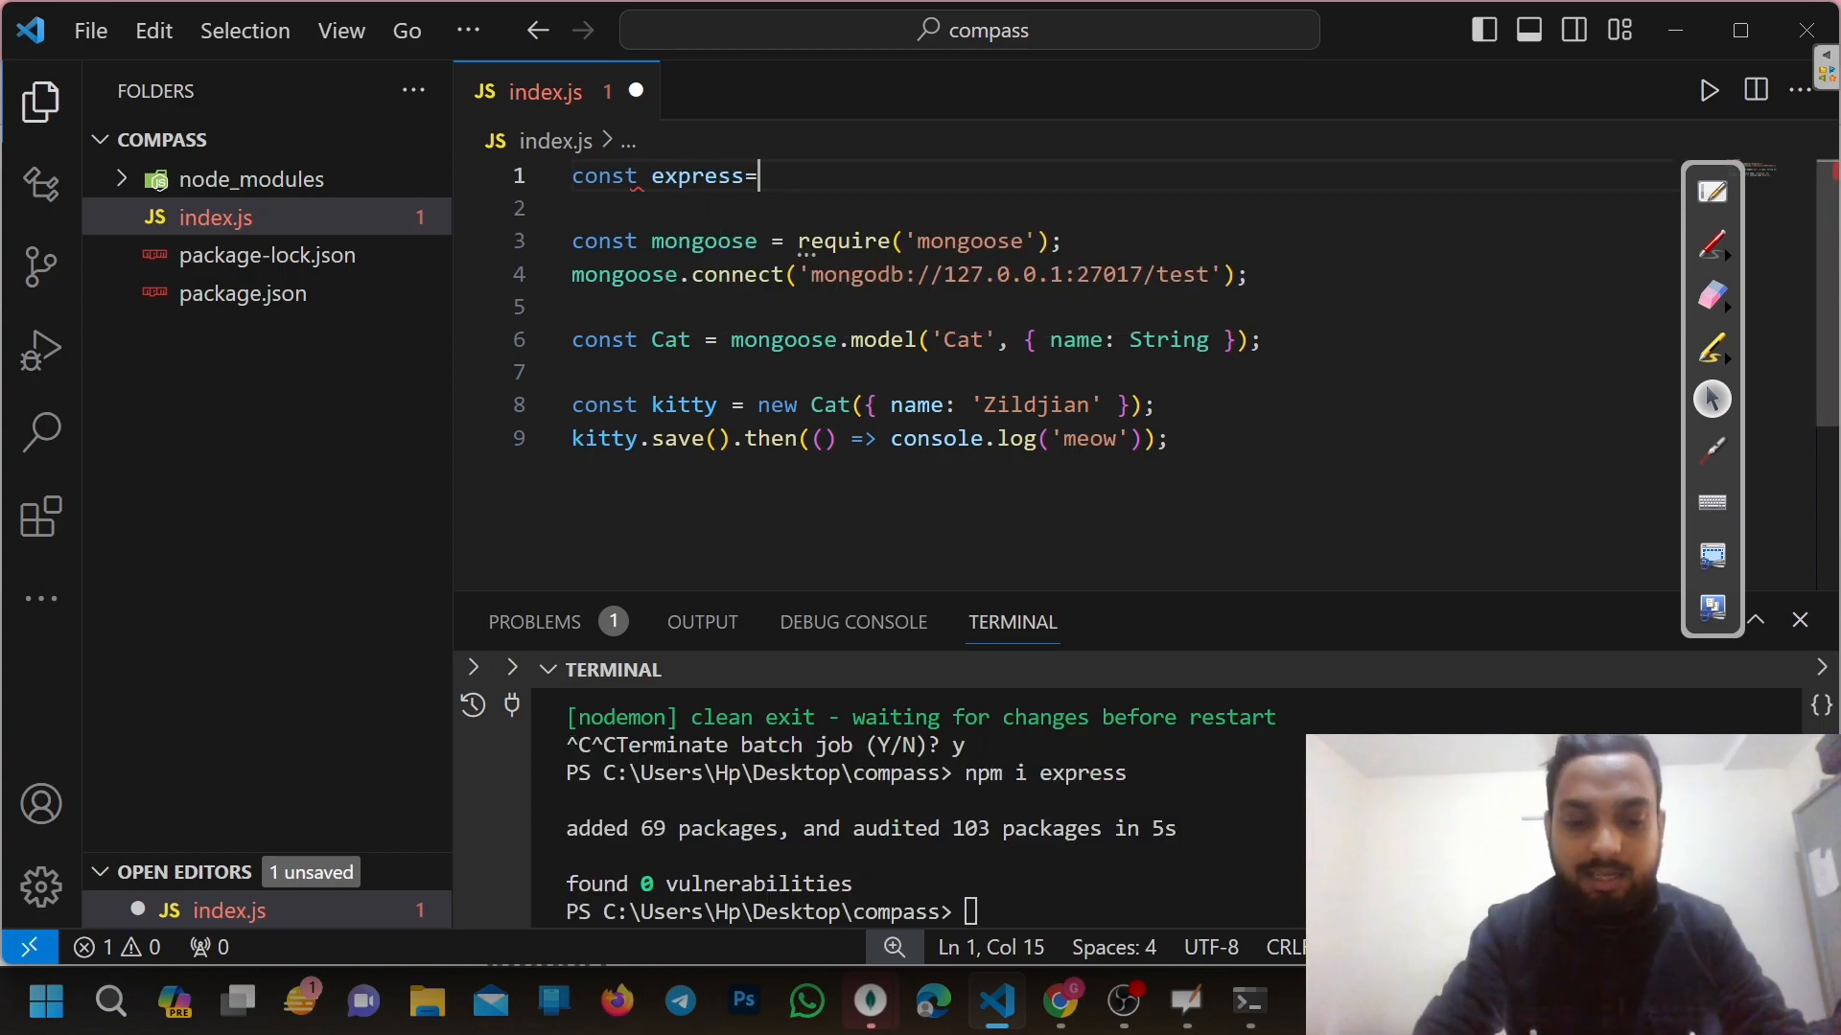
{"action": "type", "text": "require("}
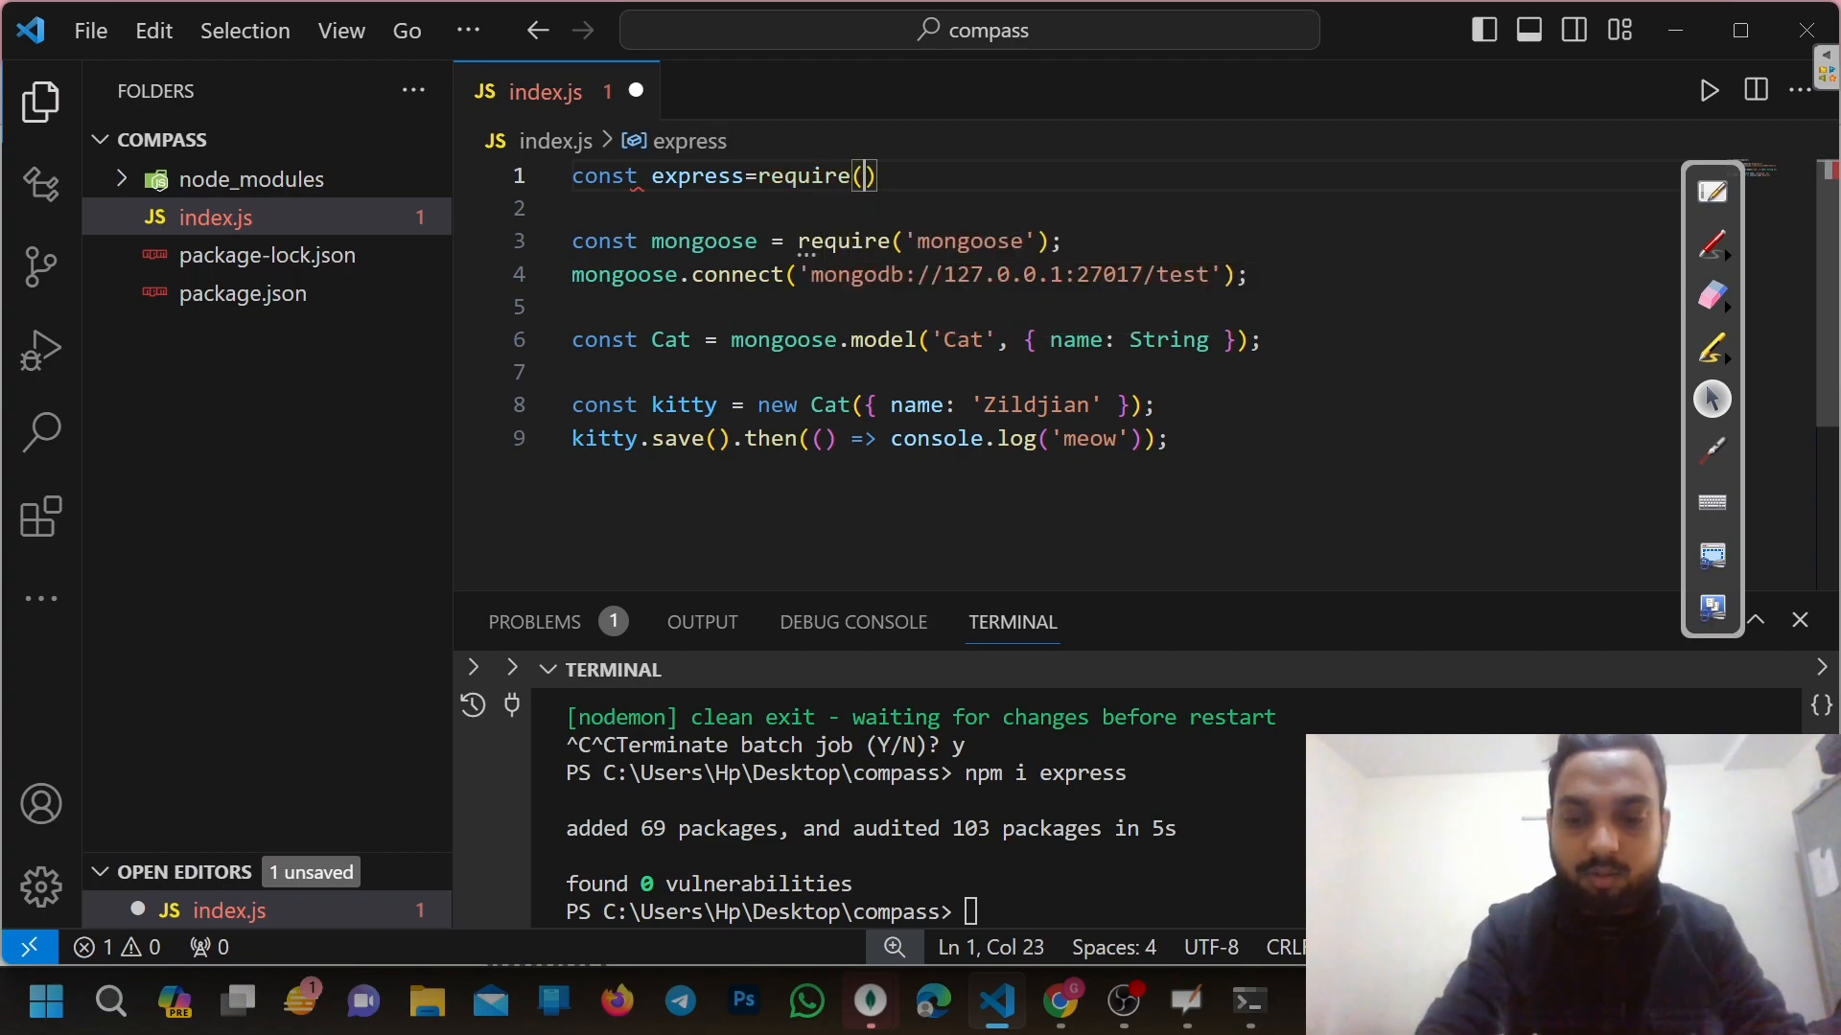
{"action": "type", "text": "\"express\""}
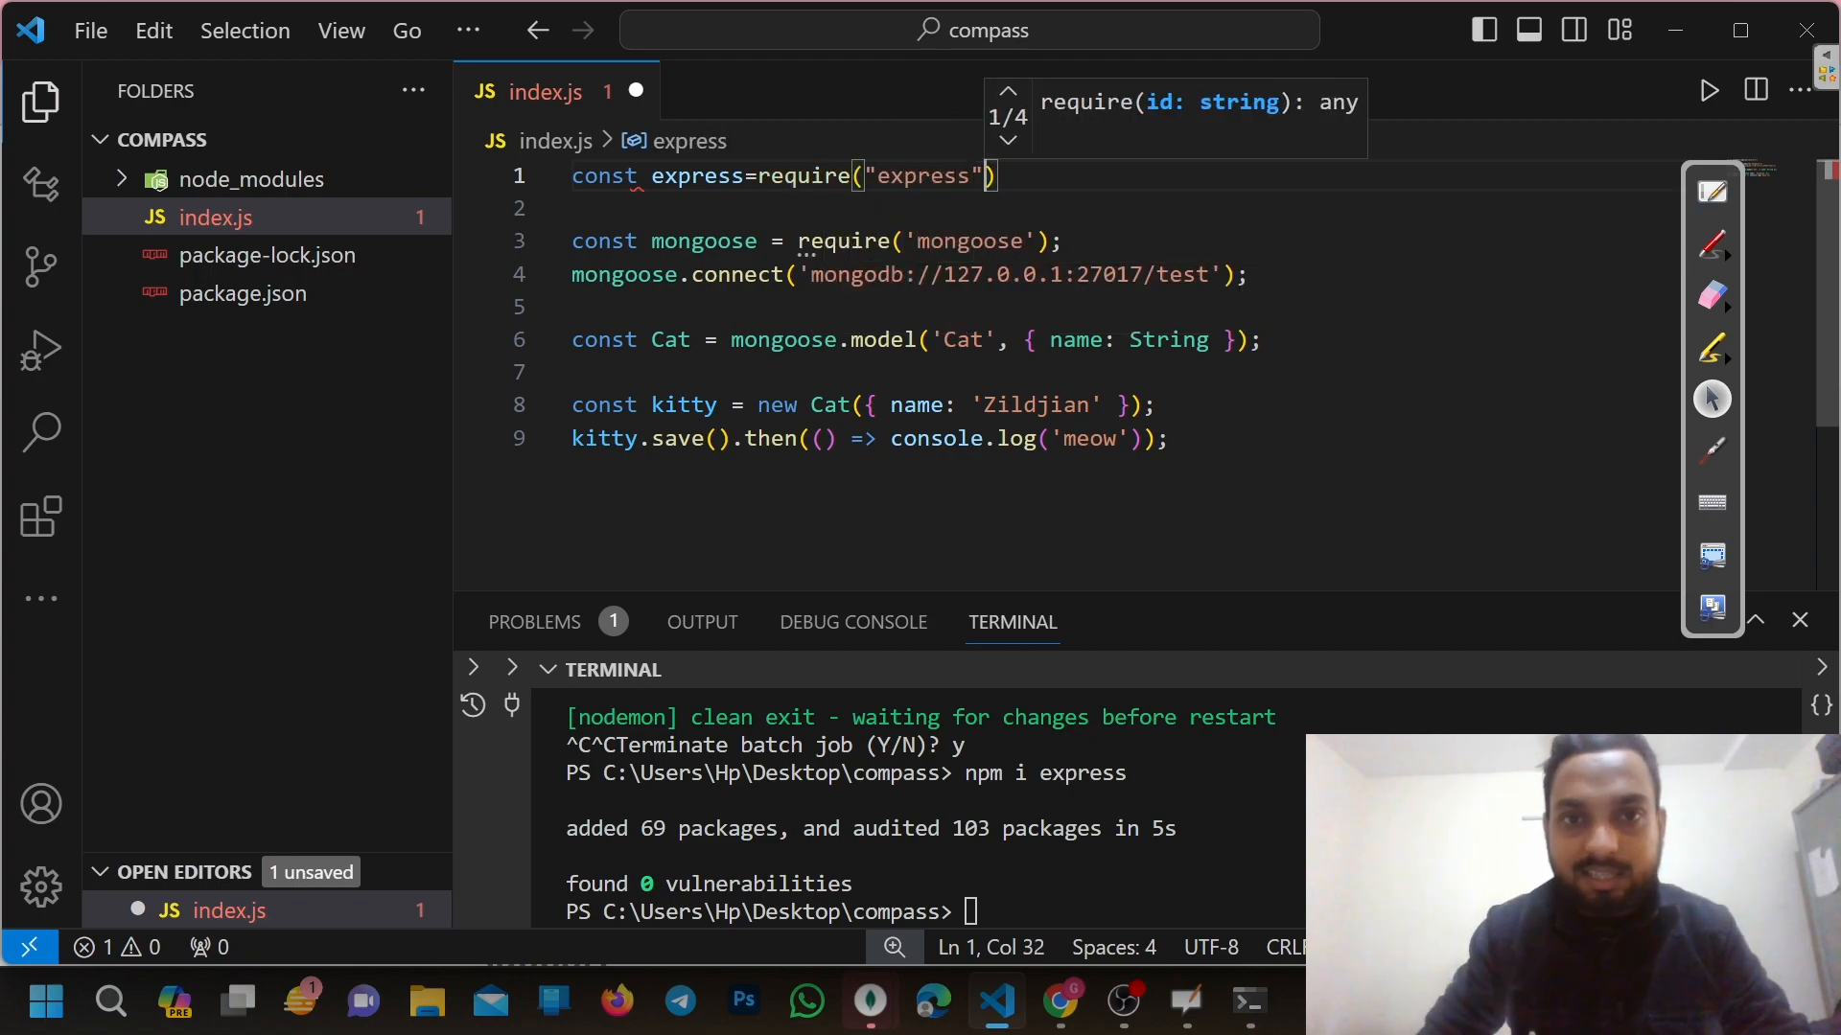
{"action": "key", "text": "End"}
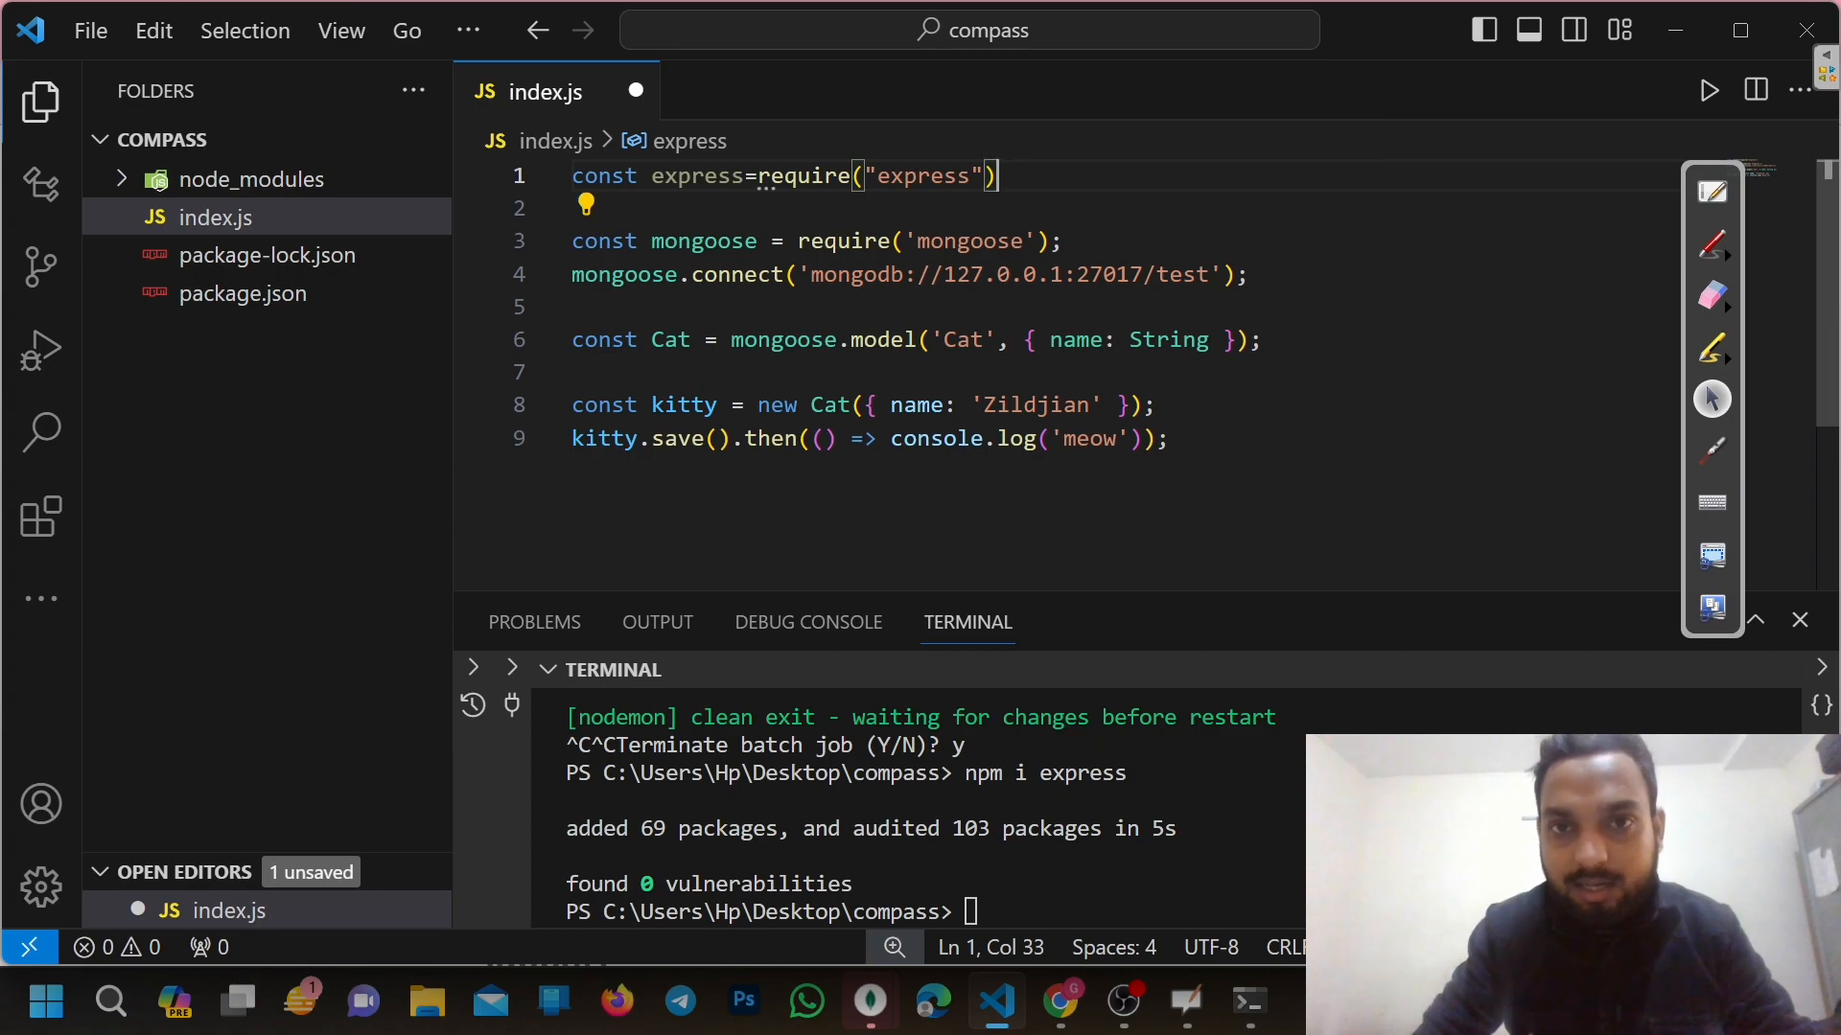
Add const app=express() on line 2 of index.js and save the file
{"action": "key", "text": "Return"}
{"action": "type", "text": "const a"}
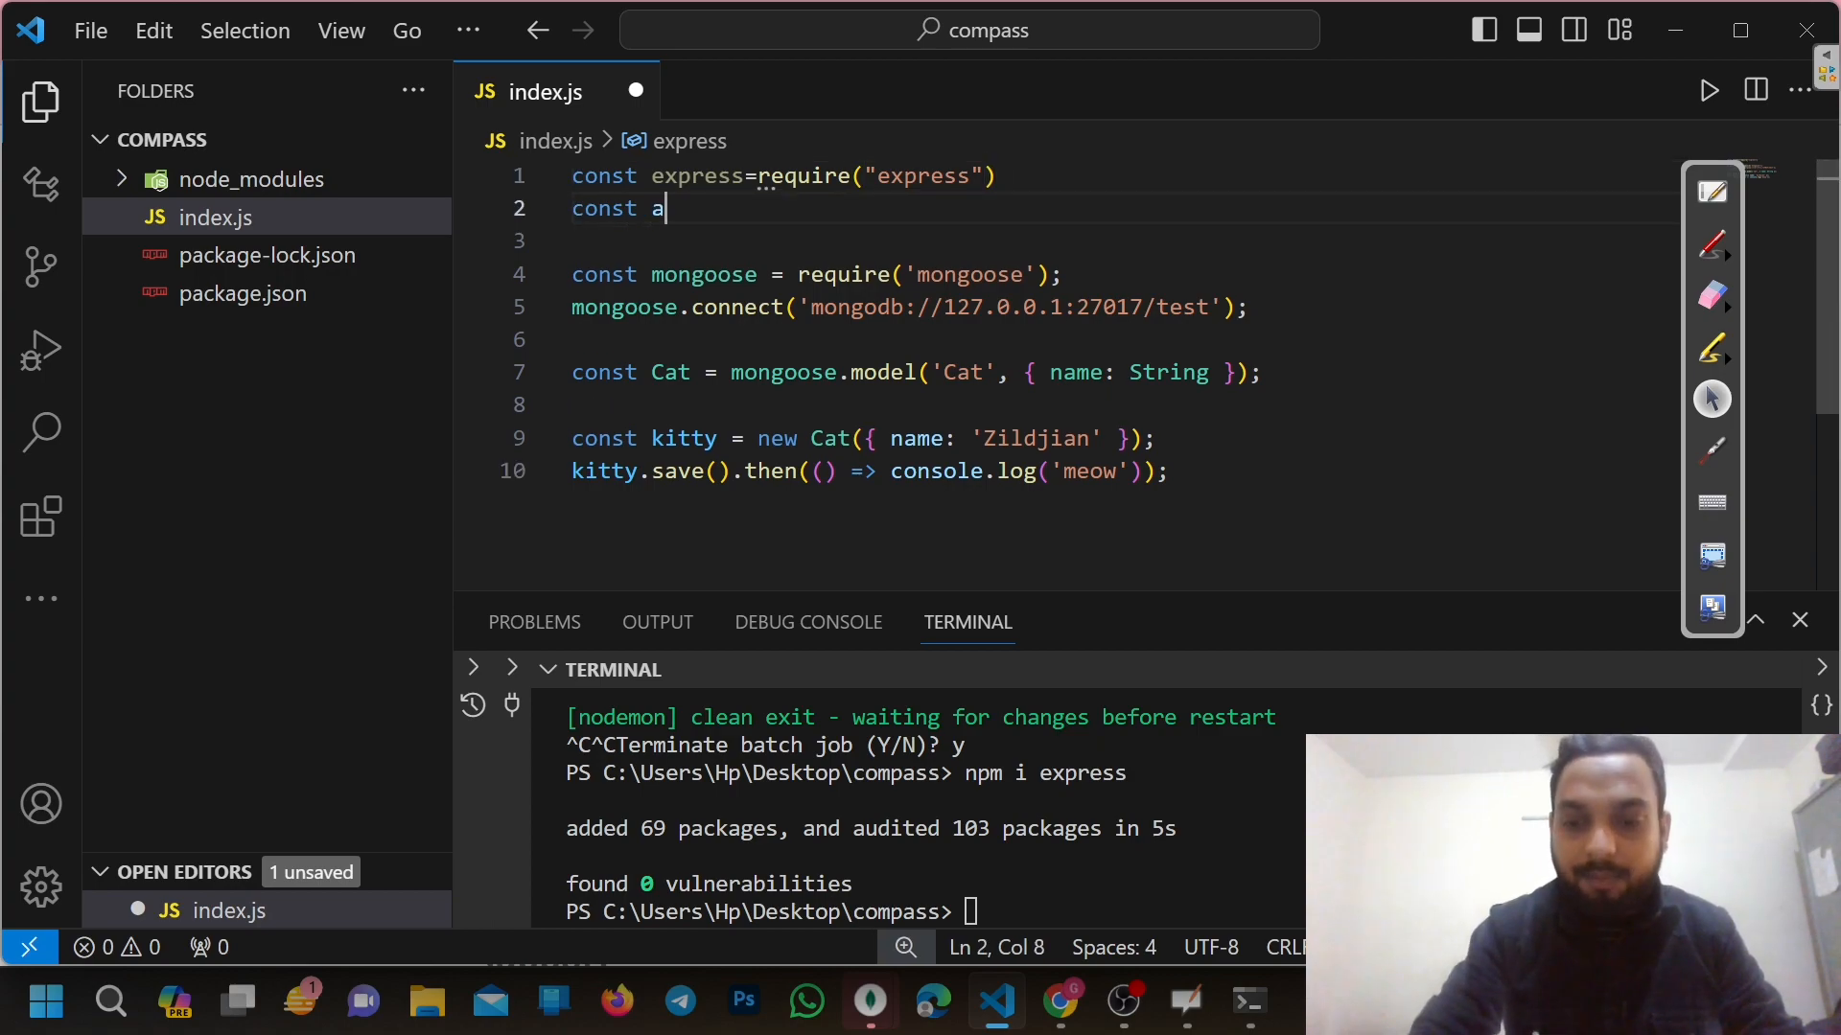
{"action": "type", "text": "pp"}
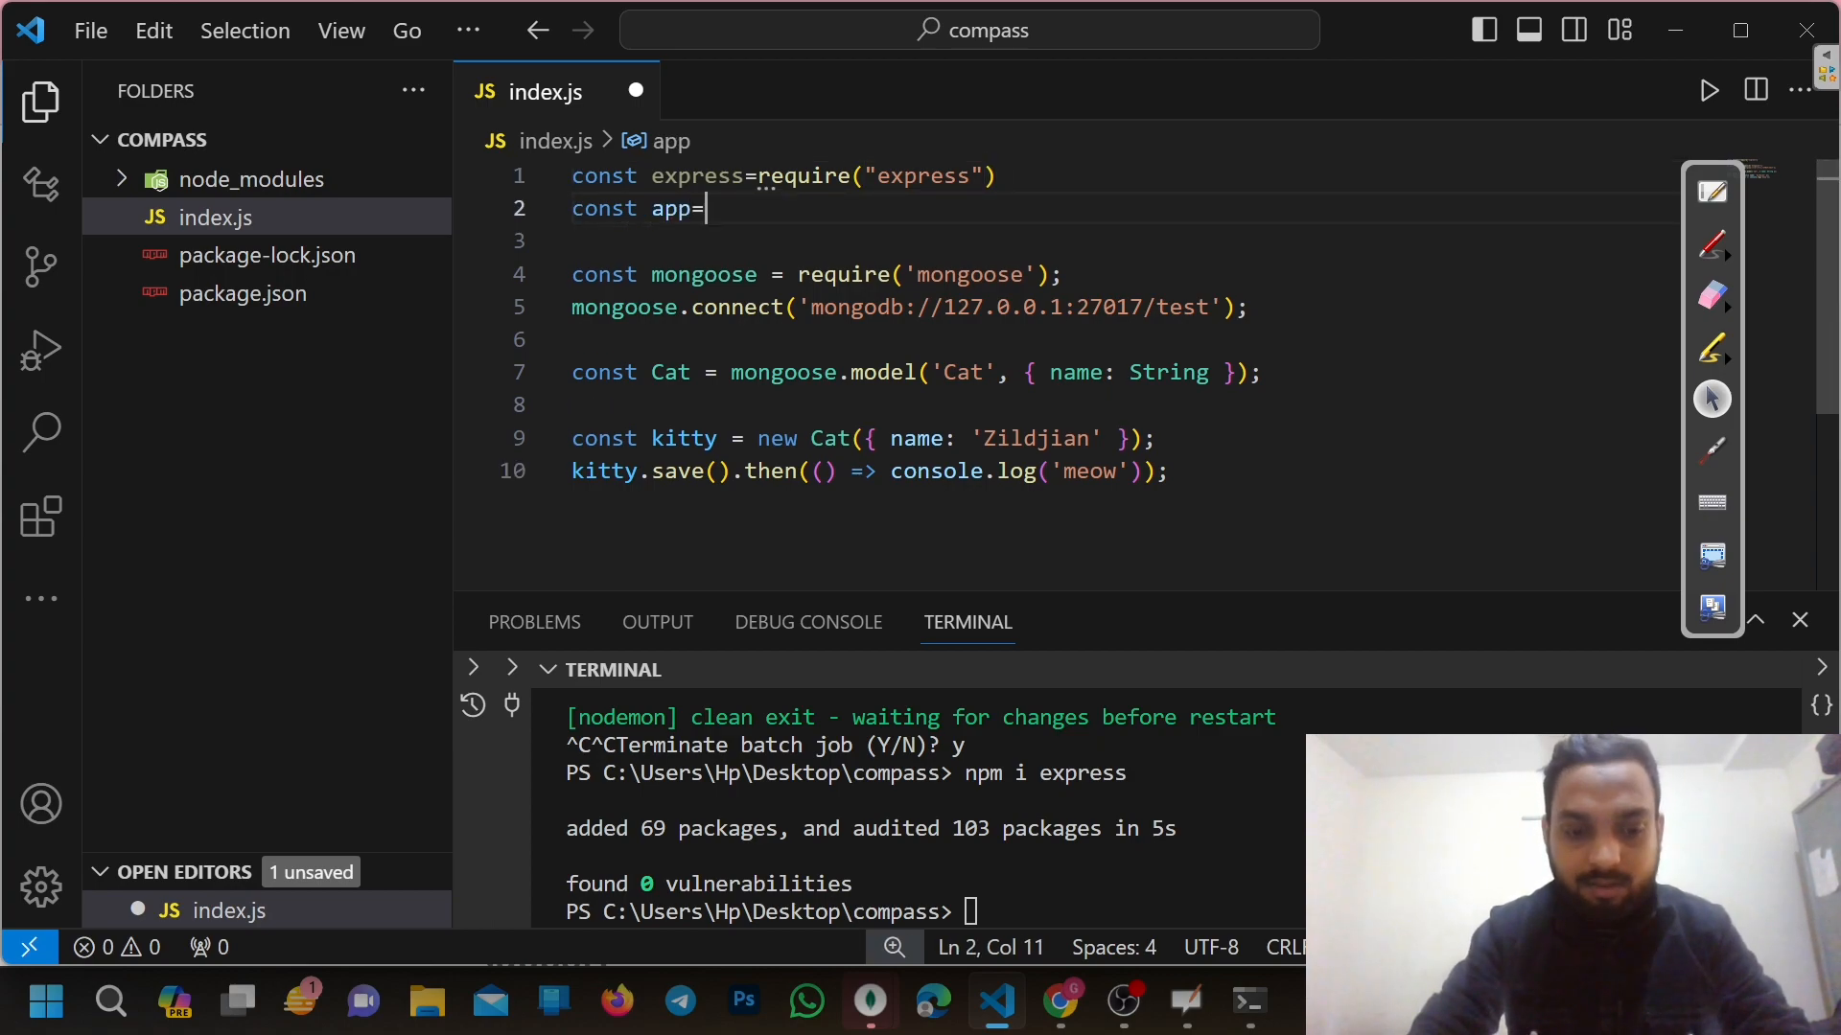
{"action": "type", "text": "=expres"}
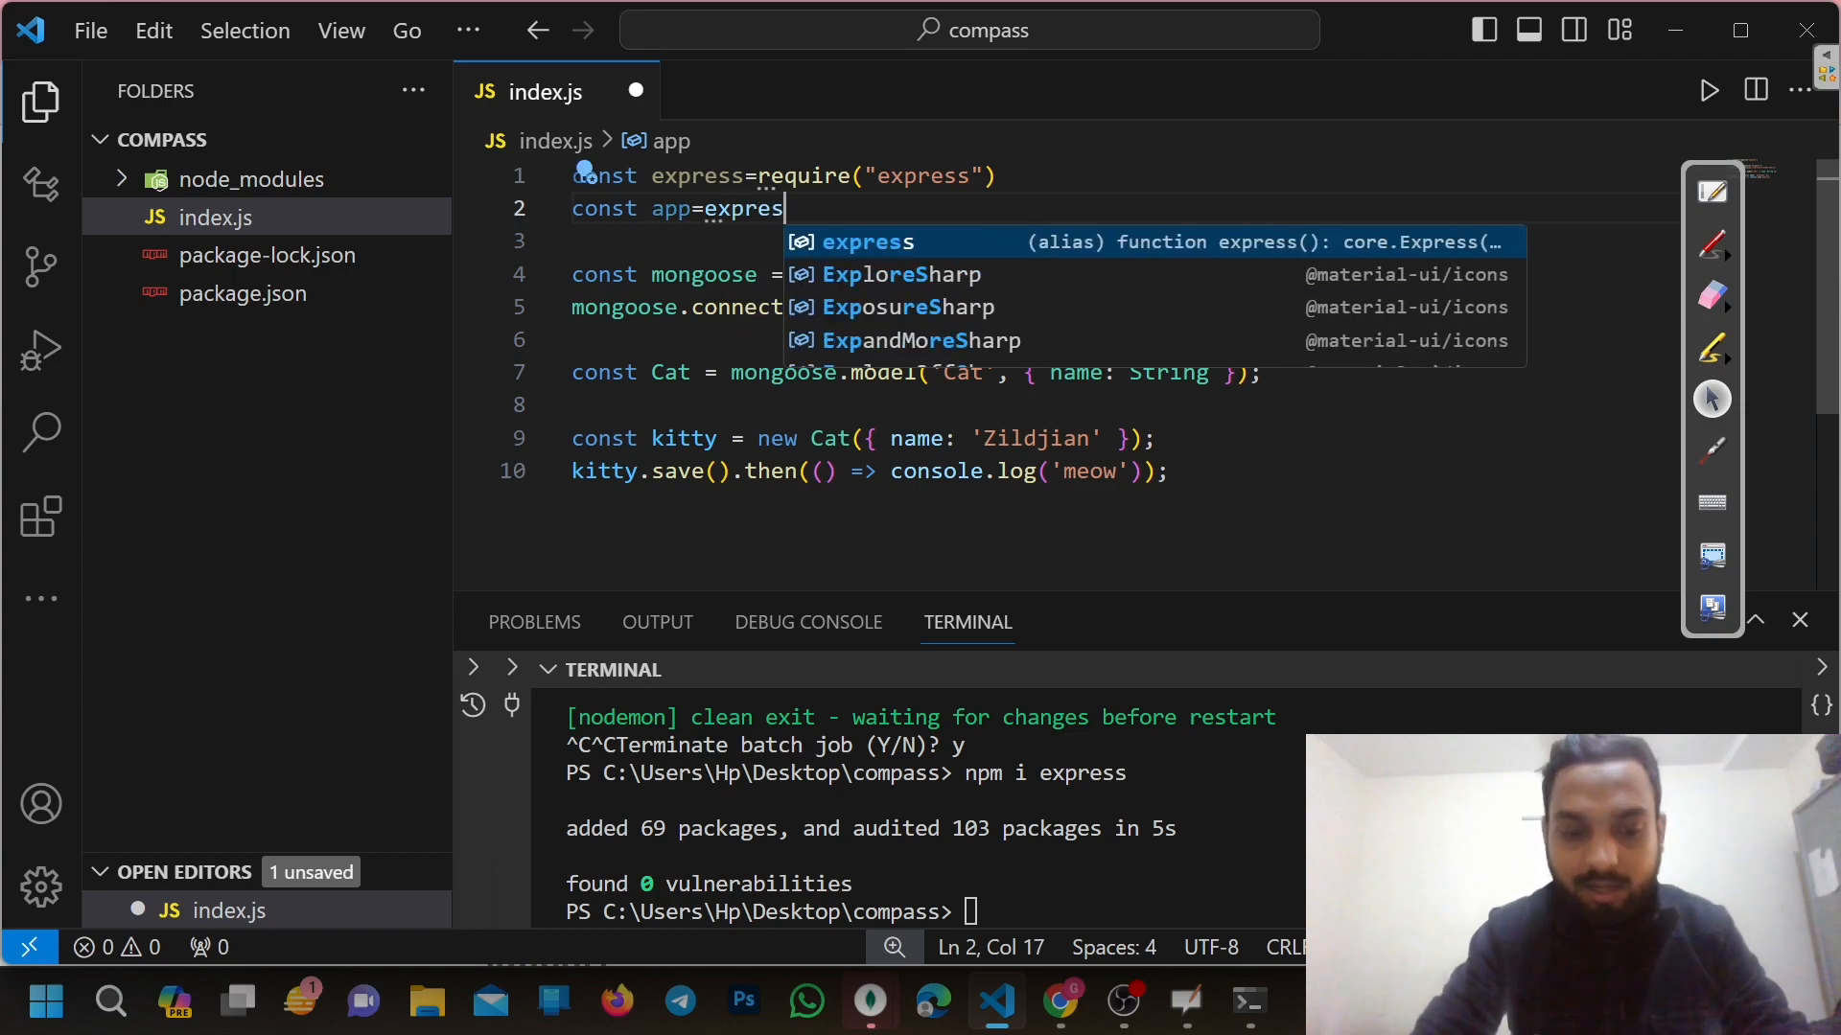
{"action": "type", "text": "s("}
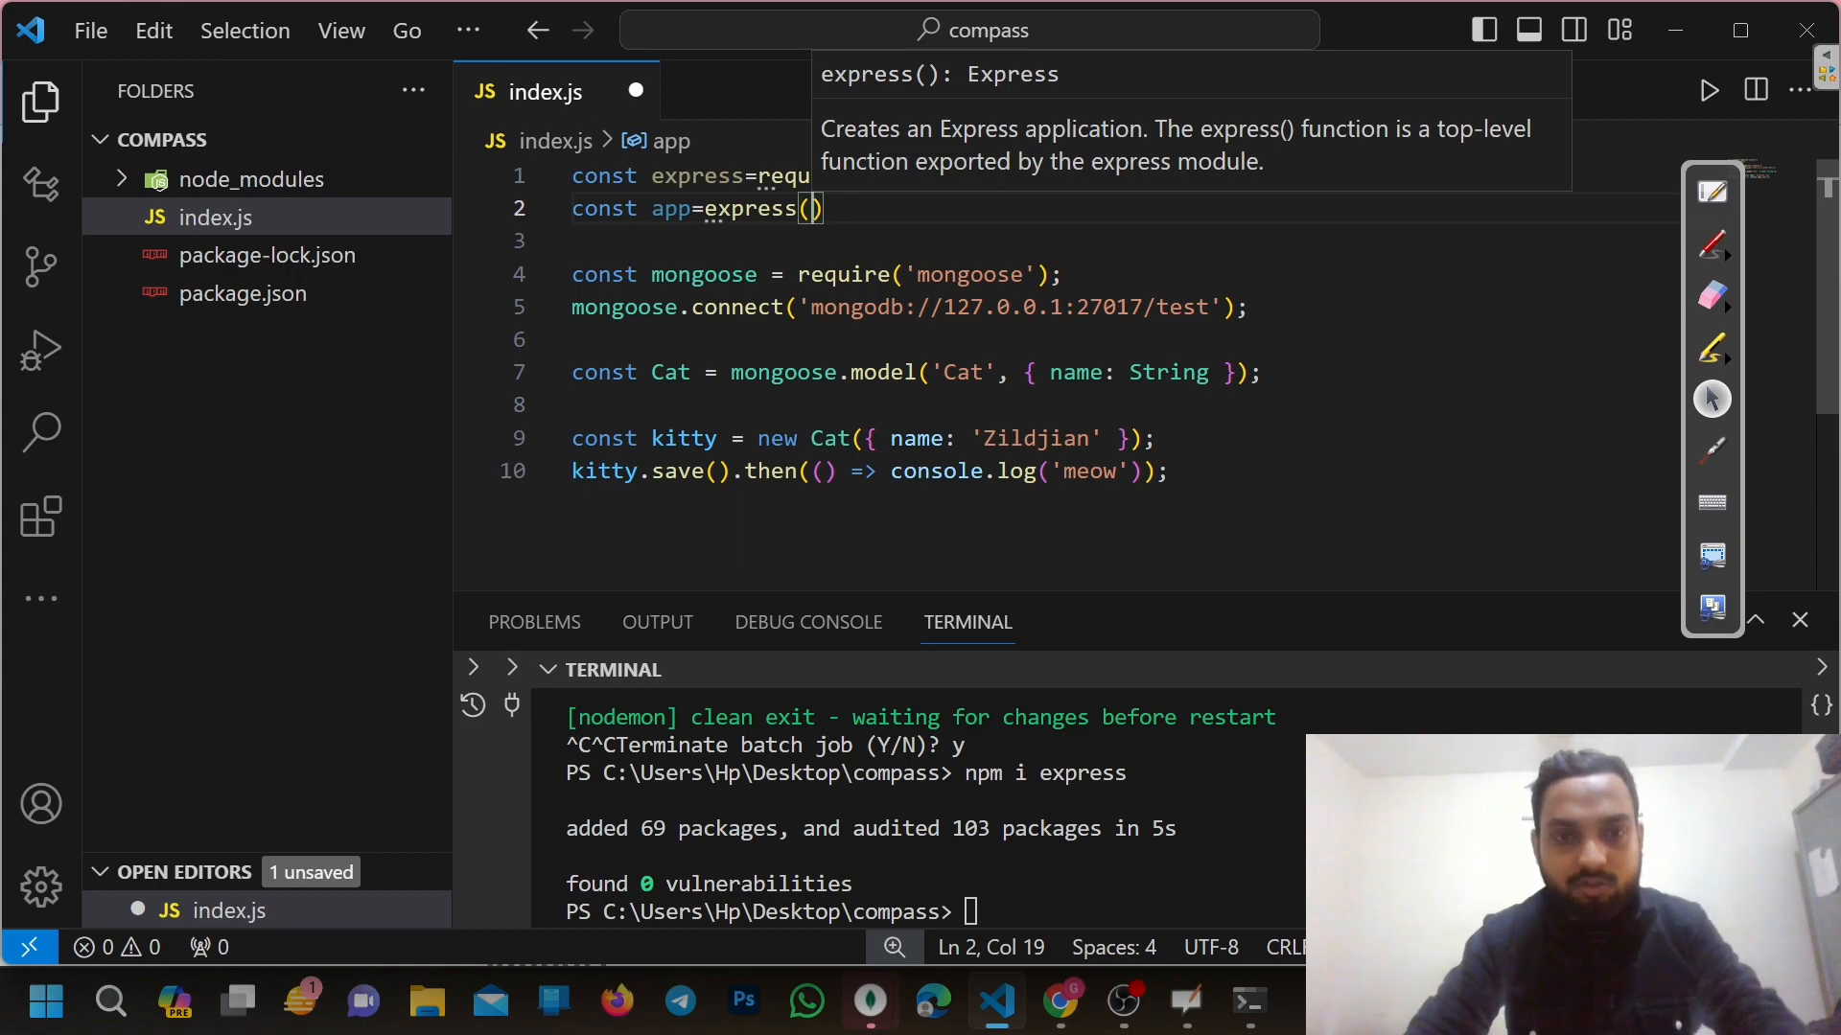
{"action": "key", "text": "ctrl+s"}
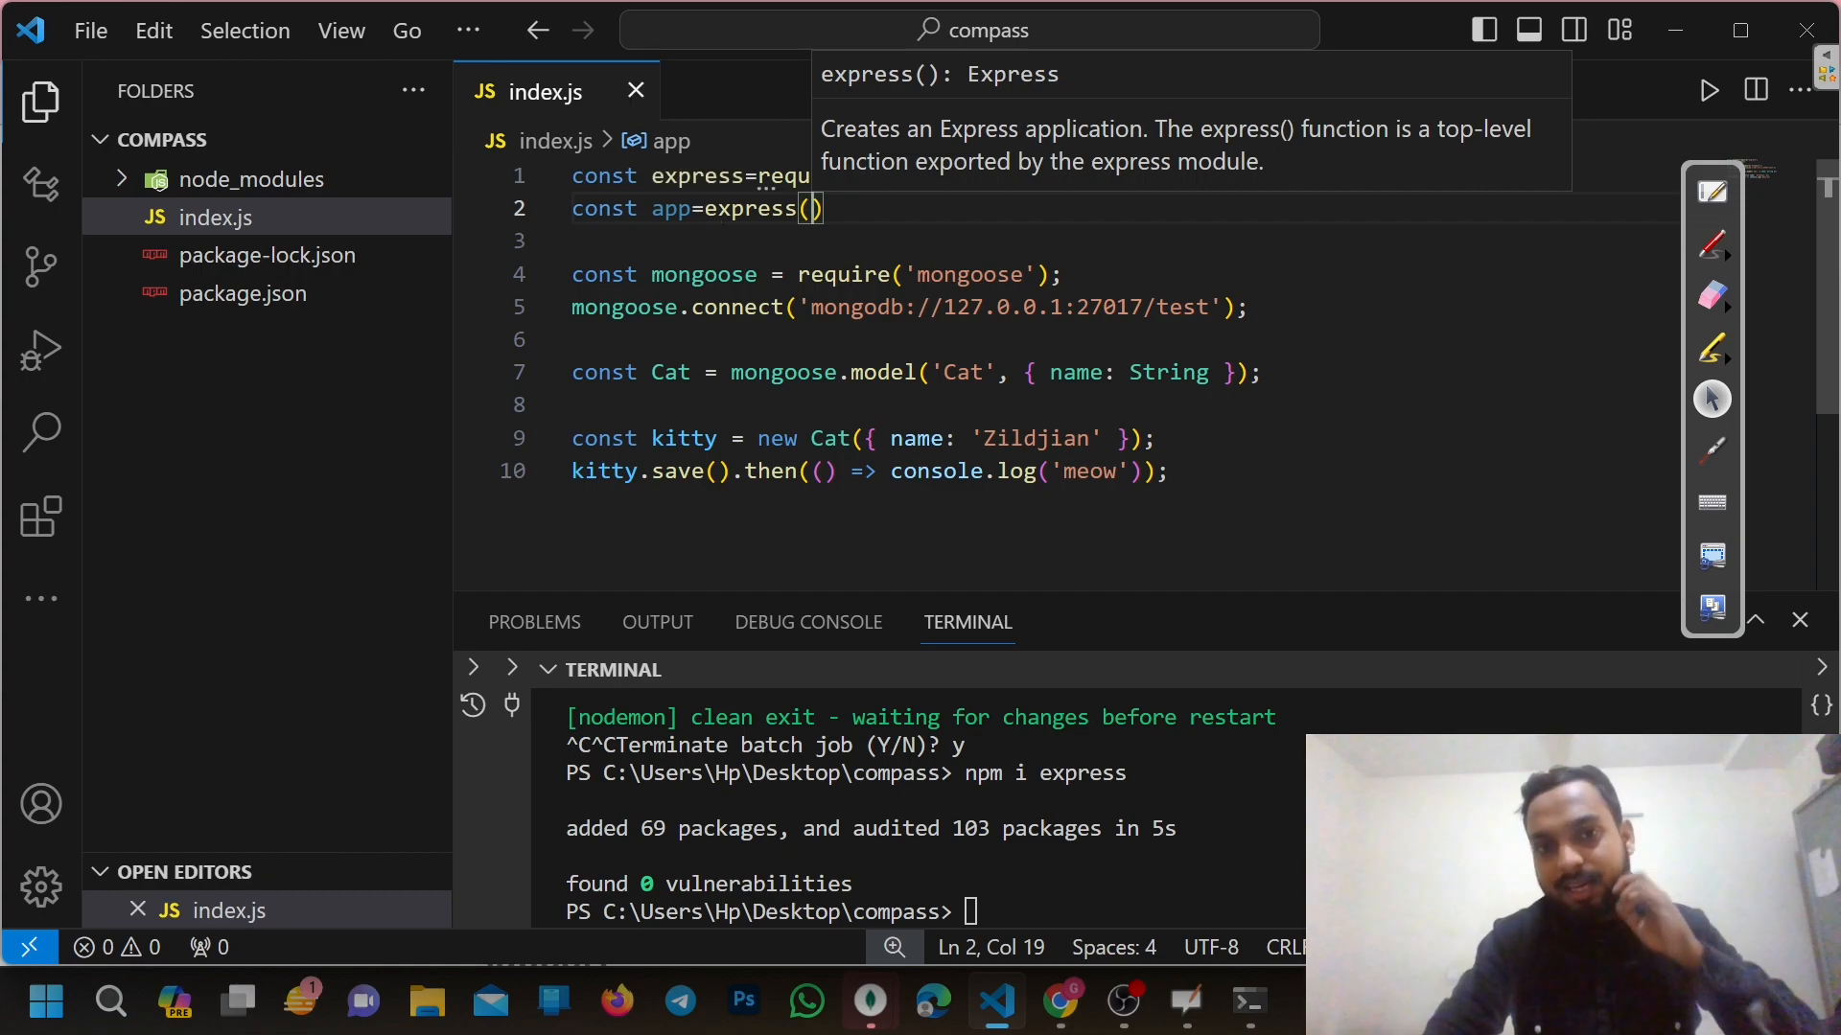
Start nodemon again in the terminal by rerunning the earlier command, and select the script's output line to check it
{"action": "left_click", "coordinate": [1170, 471]}
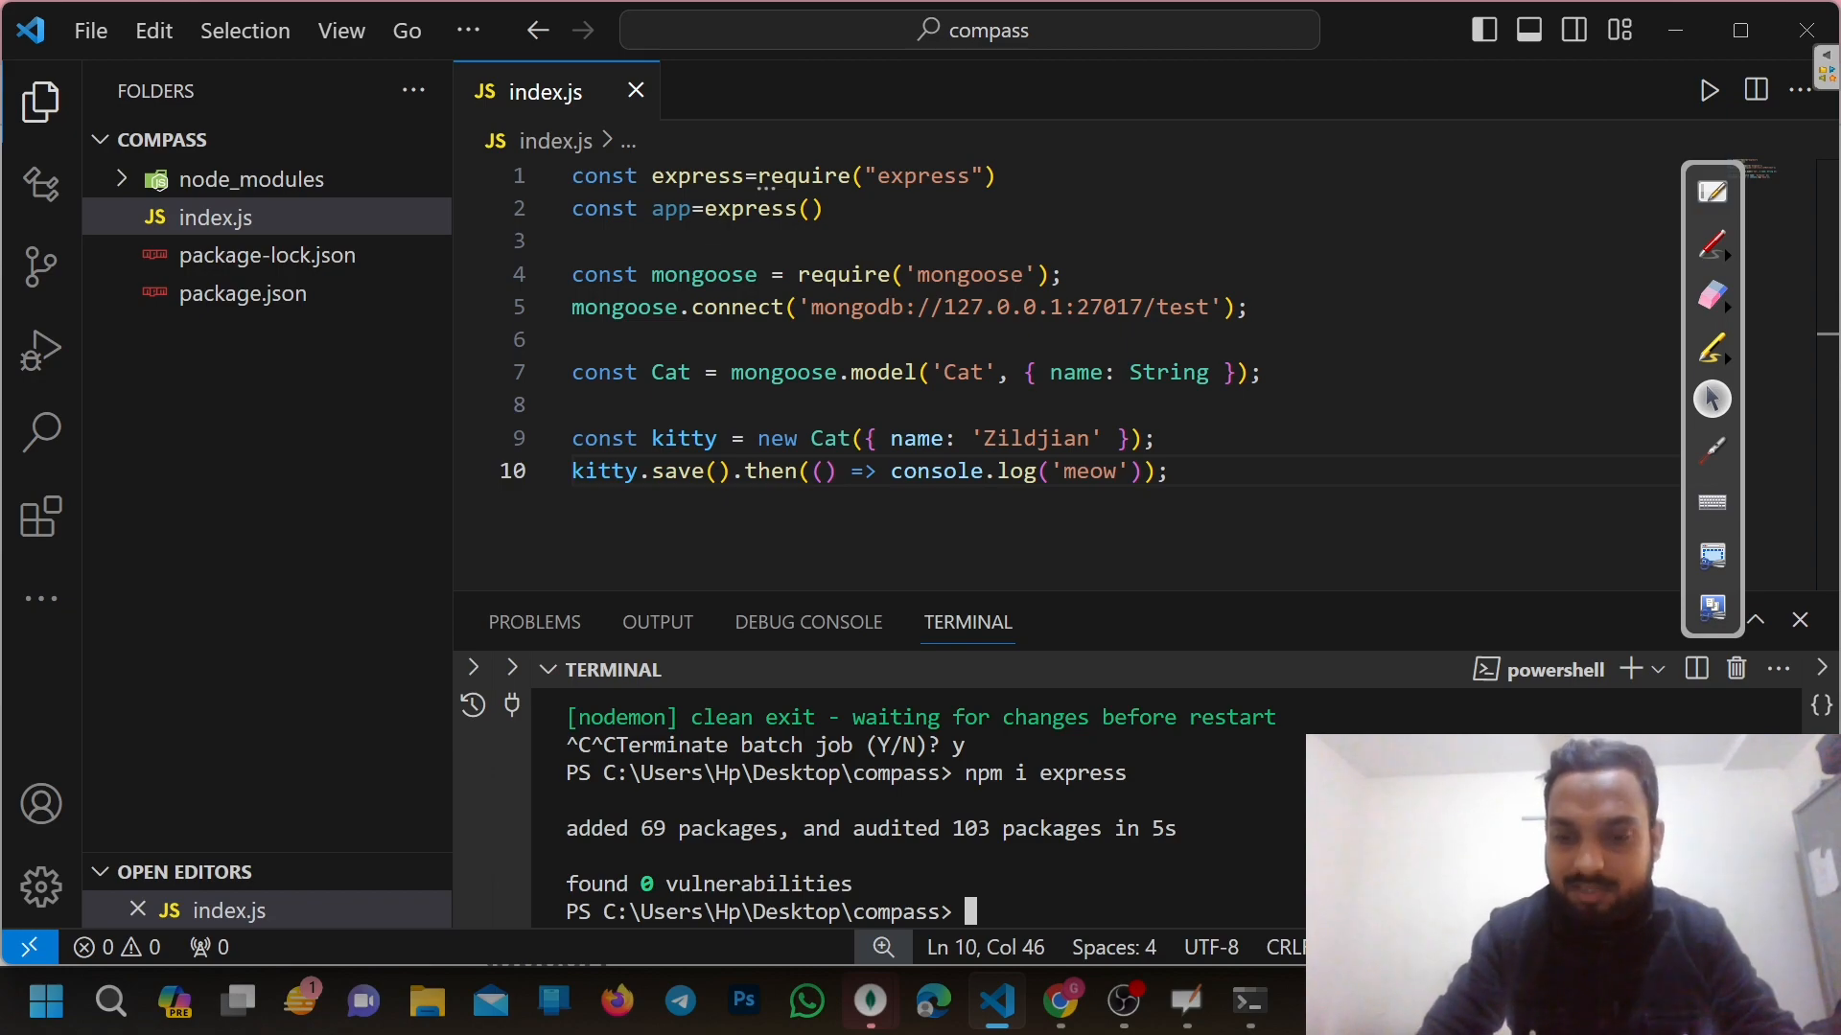
{"action": "key", "text": "Up"}
{"action": "key", "text": "Up"}
{"action": "key", "text": "Return"}
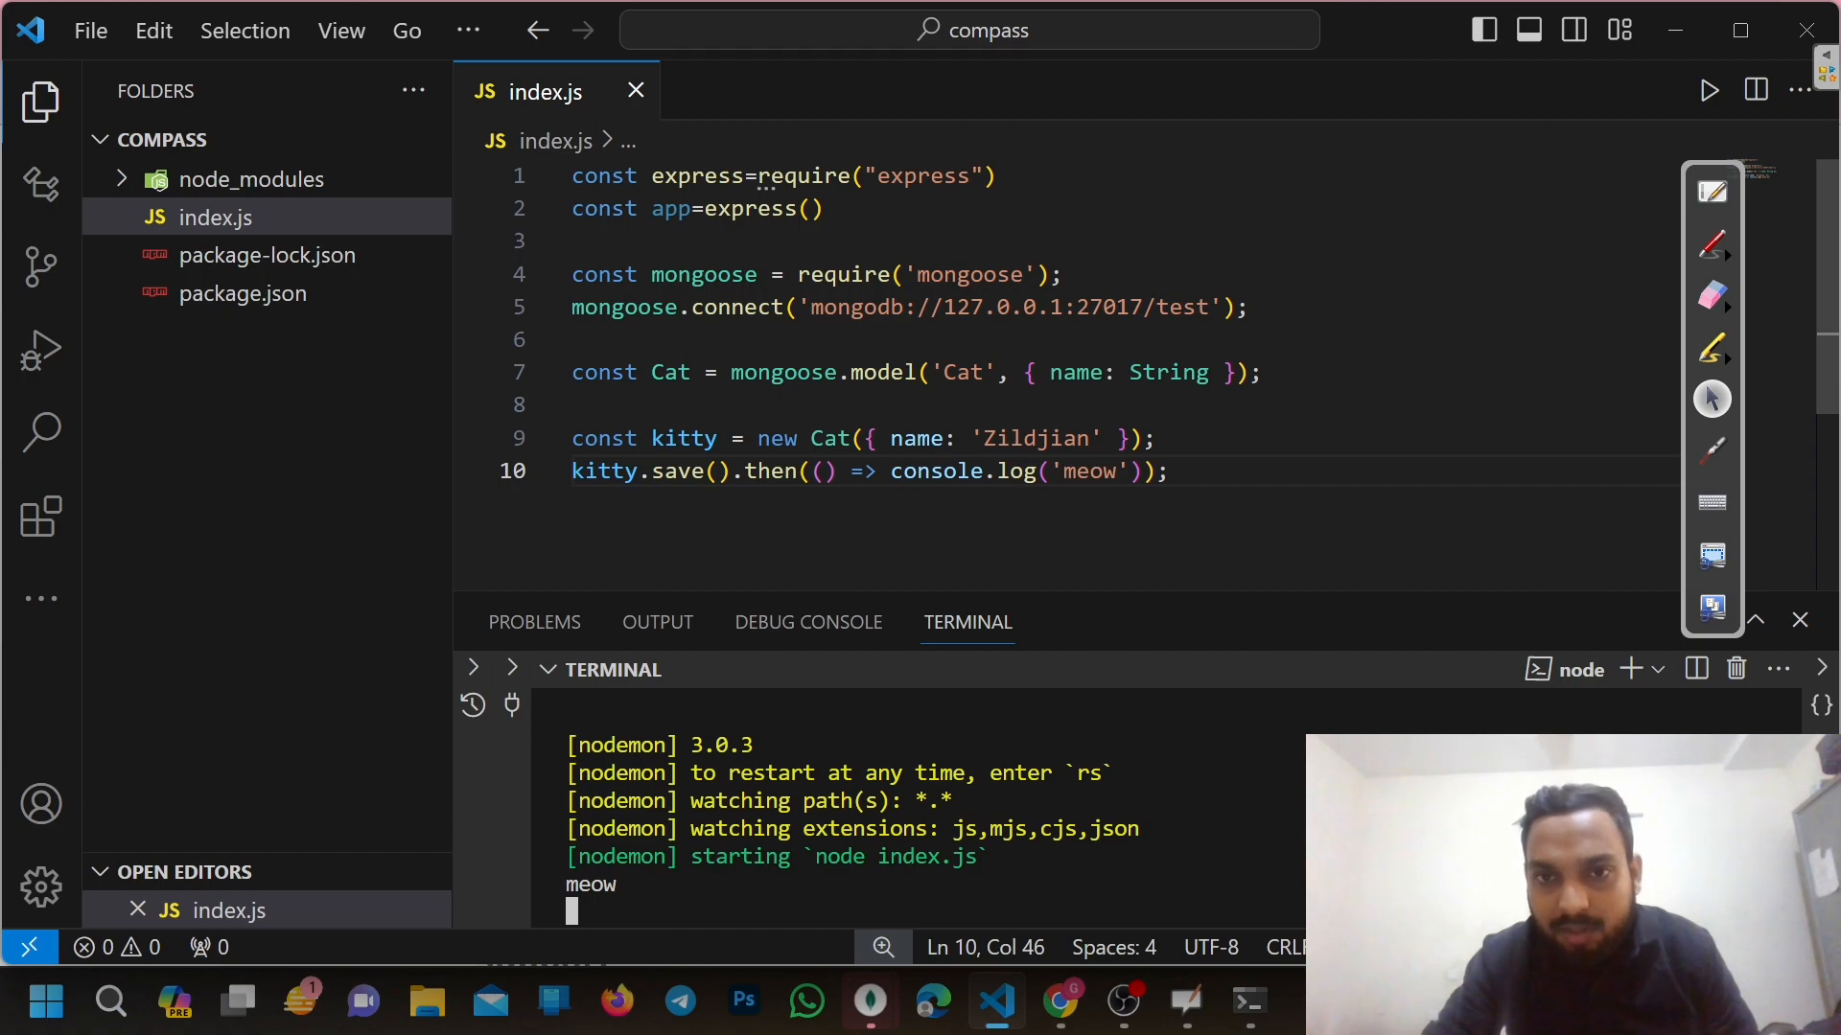
{"action": "left_click", "coordinate": [1275, 374]}
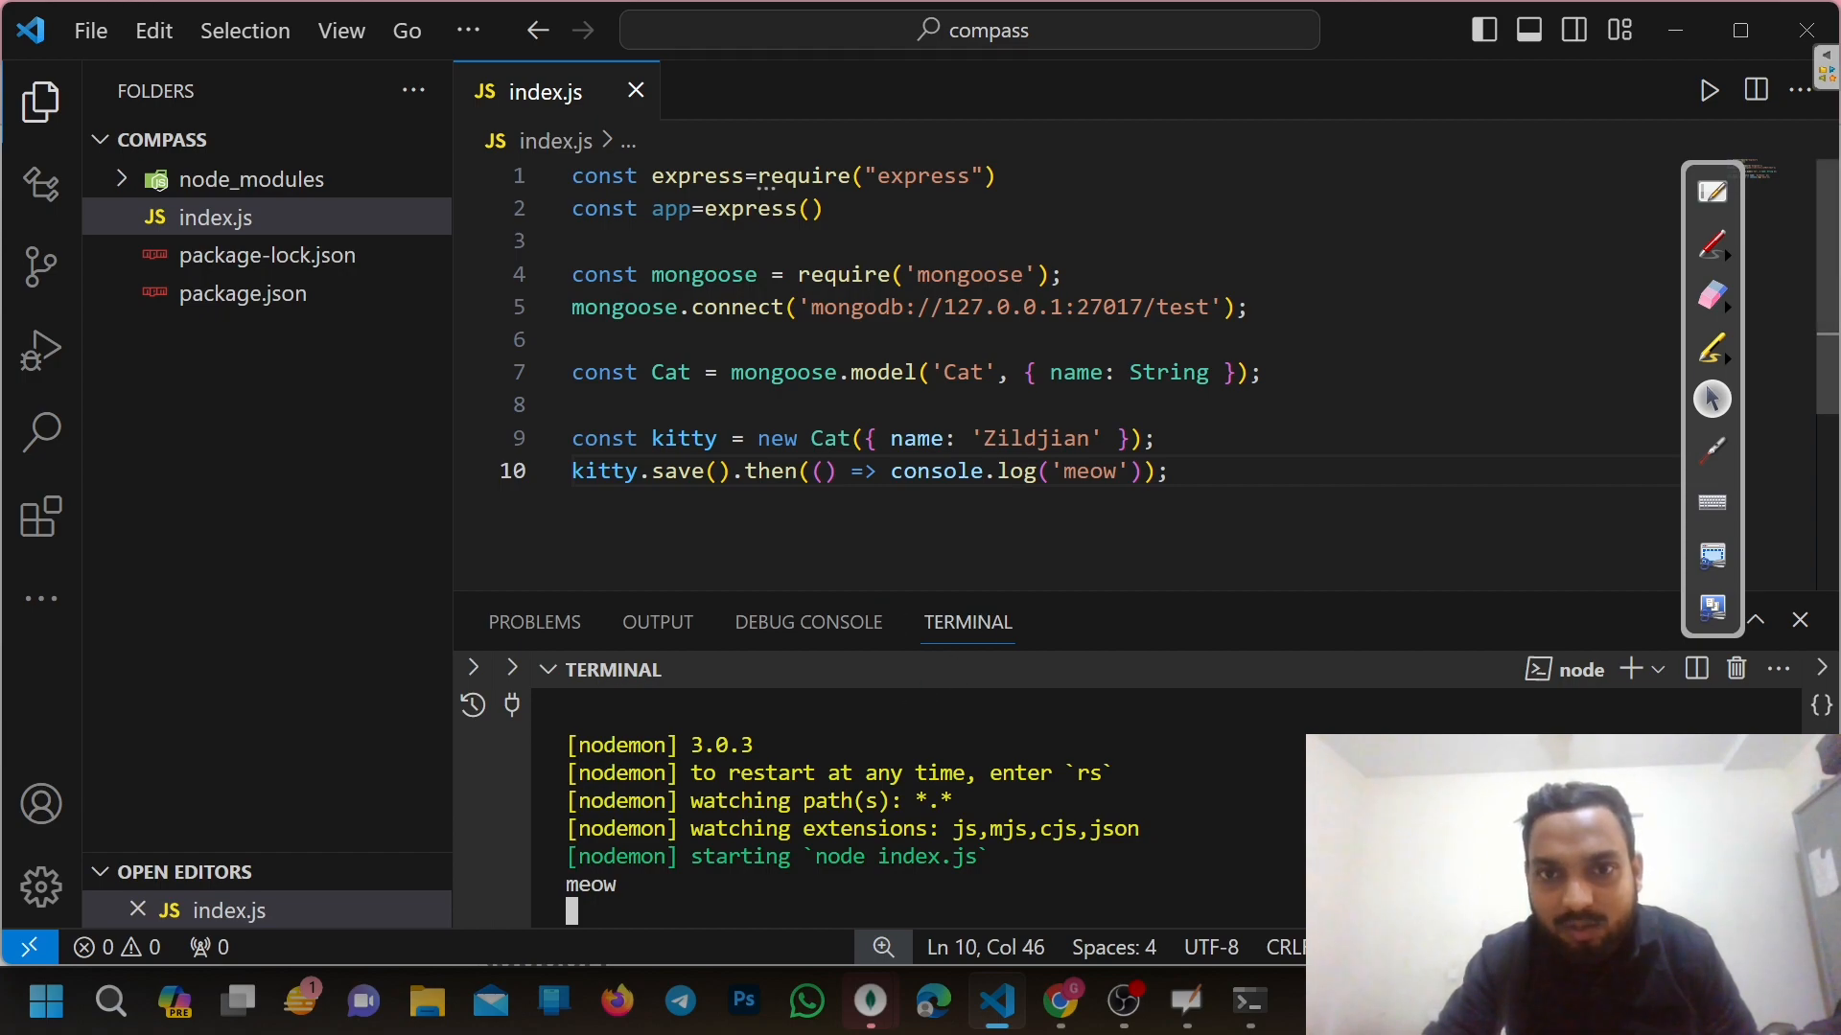
{"action": "left_click_drag", "start_coordinate": [640, 885], "coordinate": [554, 888]}
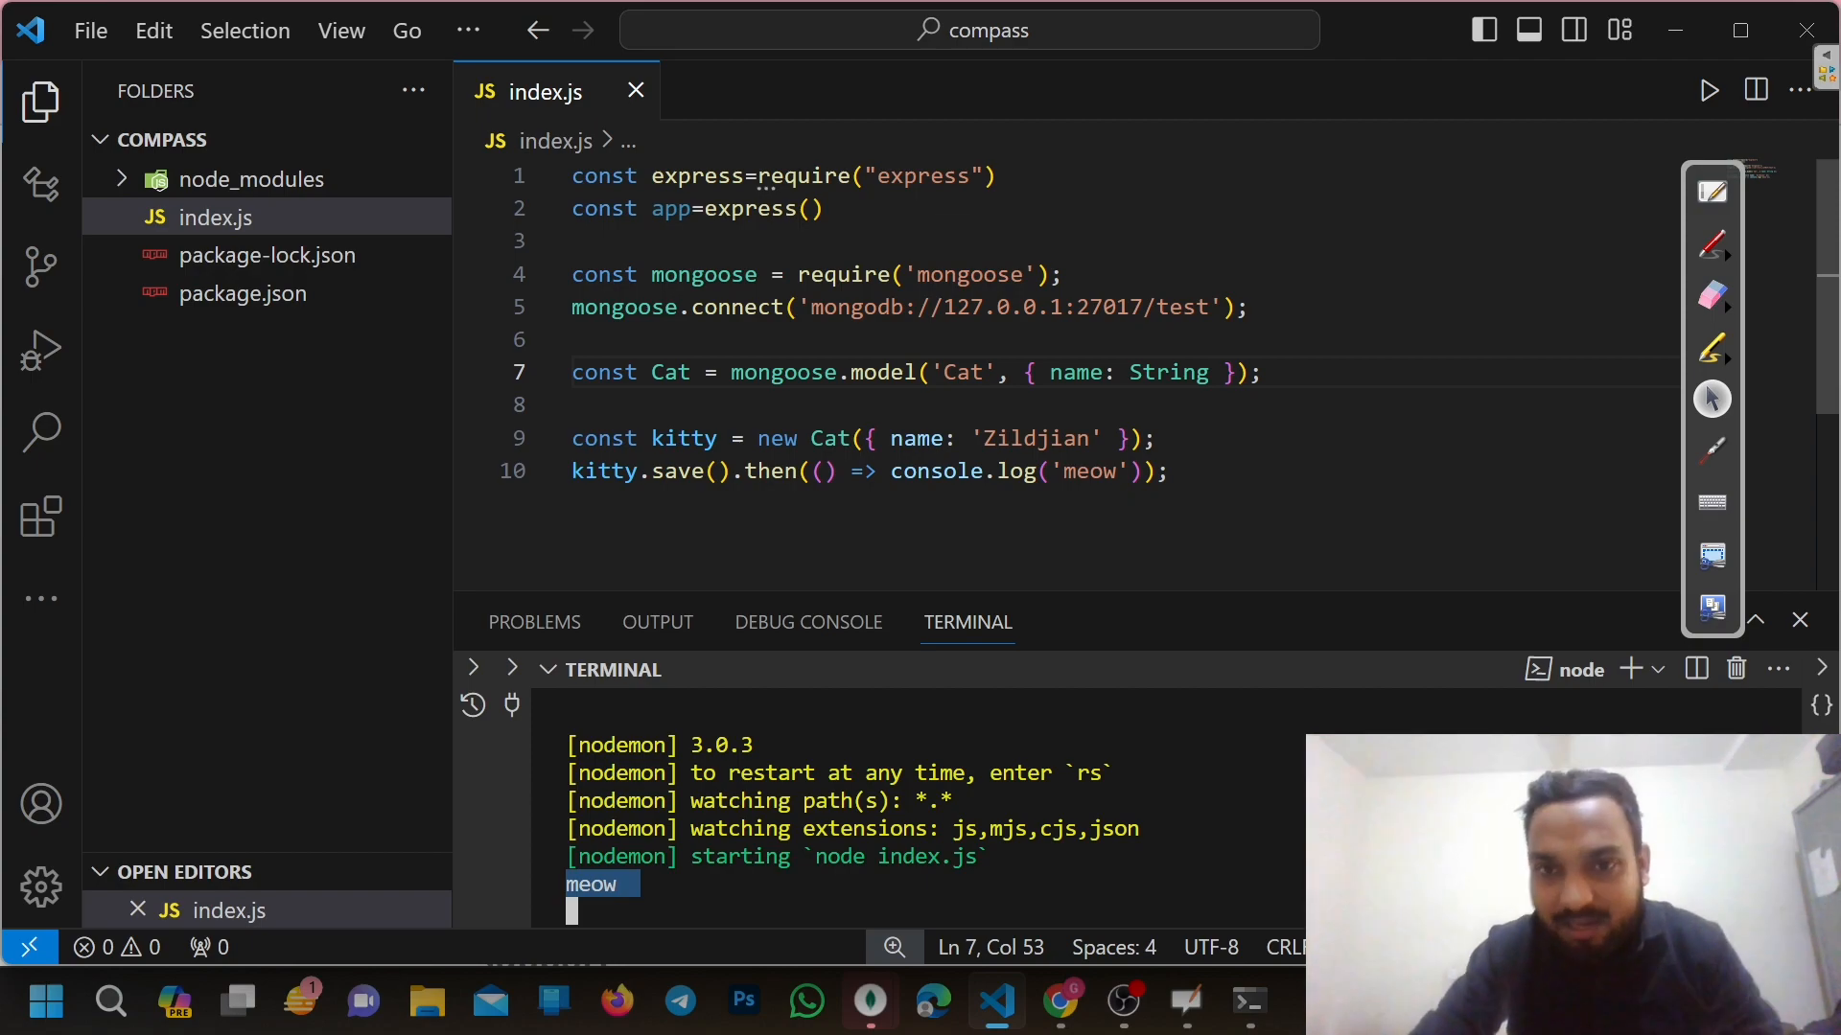
Change the console.log text in the kitty.save() callback to 'connected' and save index.js
{"action": "left_click", "coordinate": [1128, 471]}
{"action": "key", "text": "BackSpace"}
{"action": "key", "text": "BackSpace"}
{"action": "key", "text": "BackSpace"}
{"action": "key", "text": "BackSpace"}
{"action": "type", "text": "conn"}
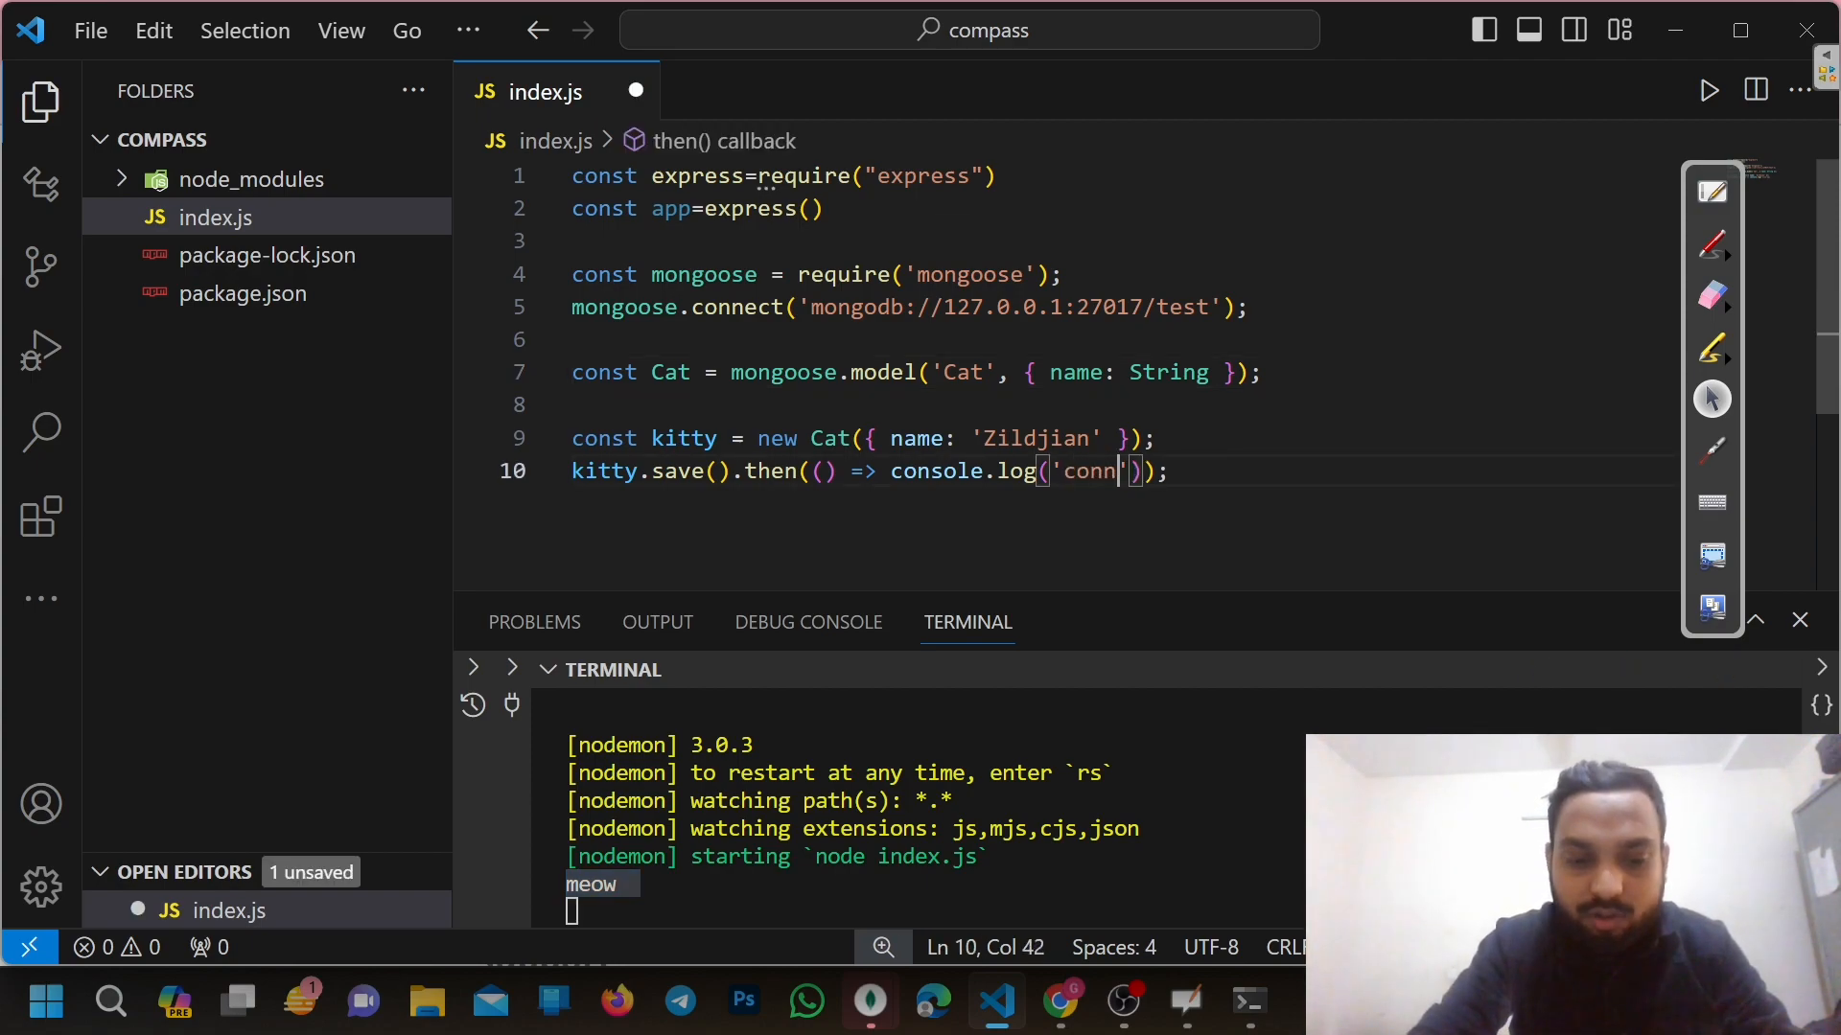
{"action": "type", "text": "ected"}
{"action": "key", "text": "ctrl+s"}
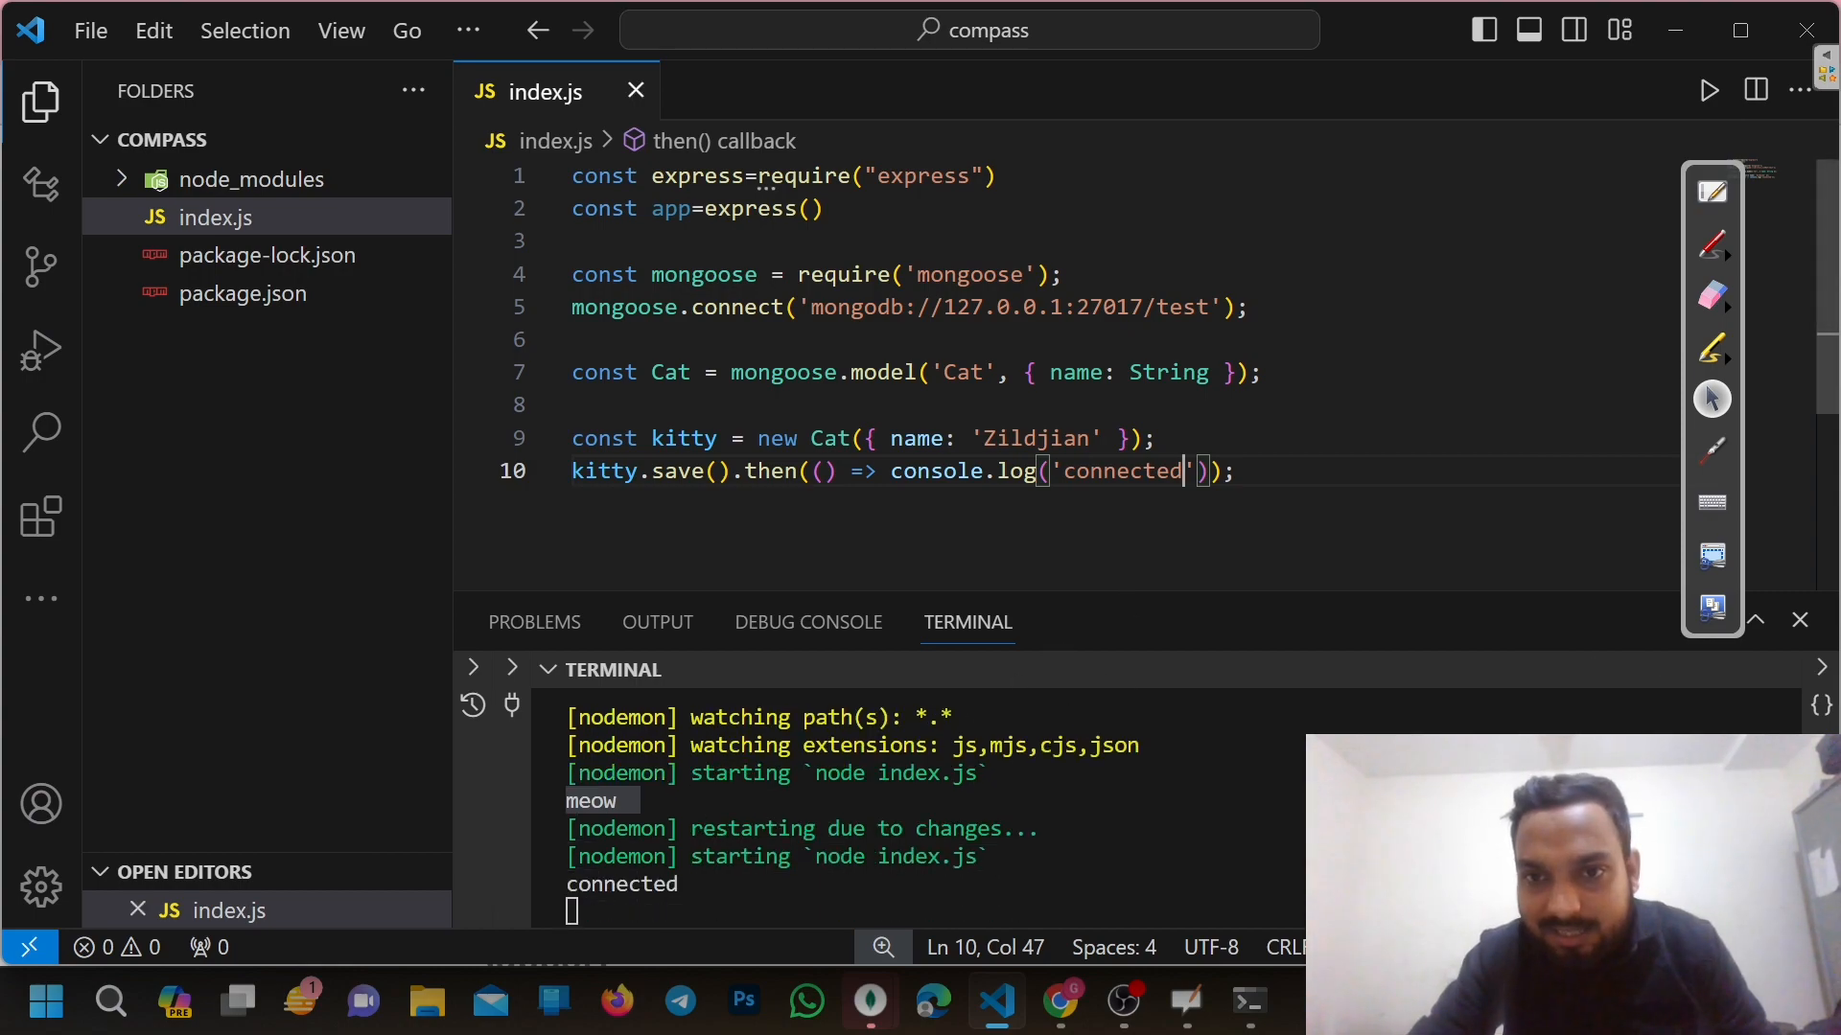
Chain .catch(()=>{ console.log("err") }) onto the kitty.save().then() call on a new line and save index.js
{"action": "left_click", "coordinate": [1222, 470]}
{"action": "key", "text": "Return"}
{"action": "type", "text": "."}
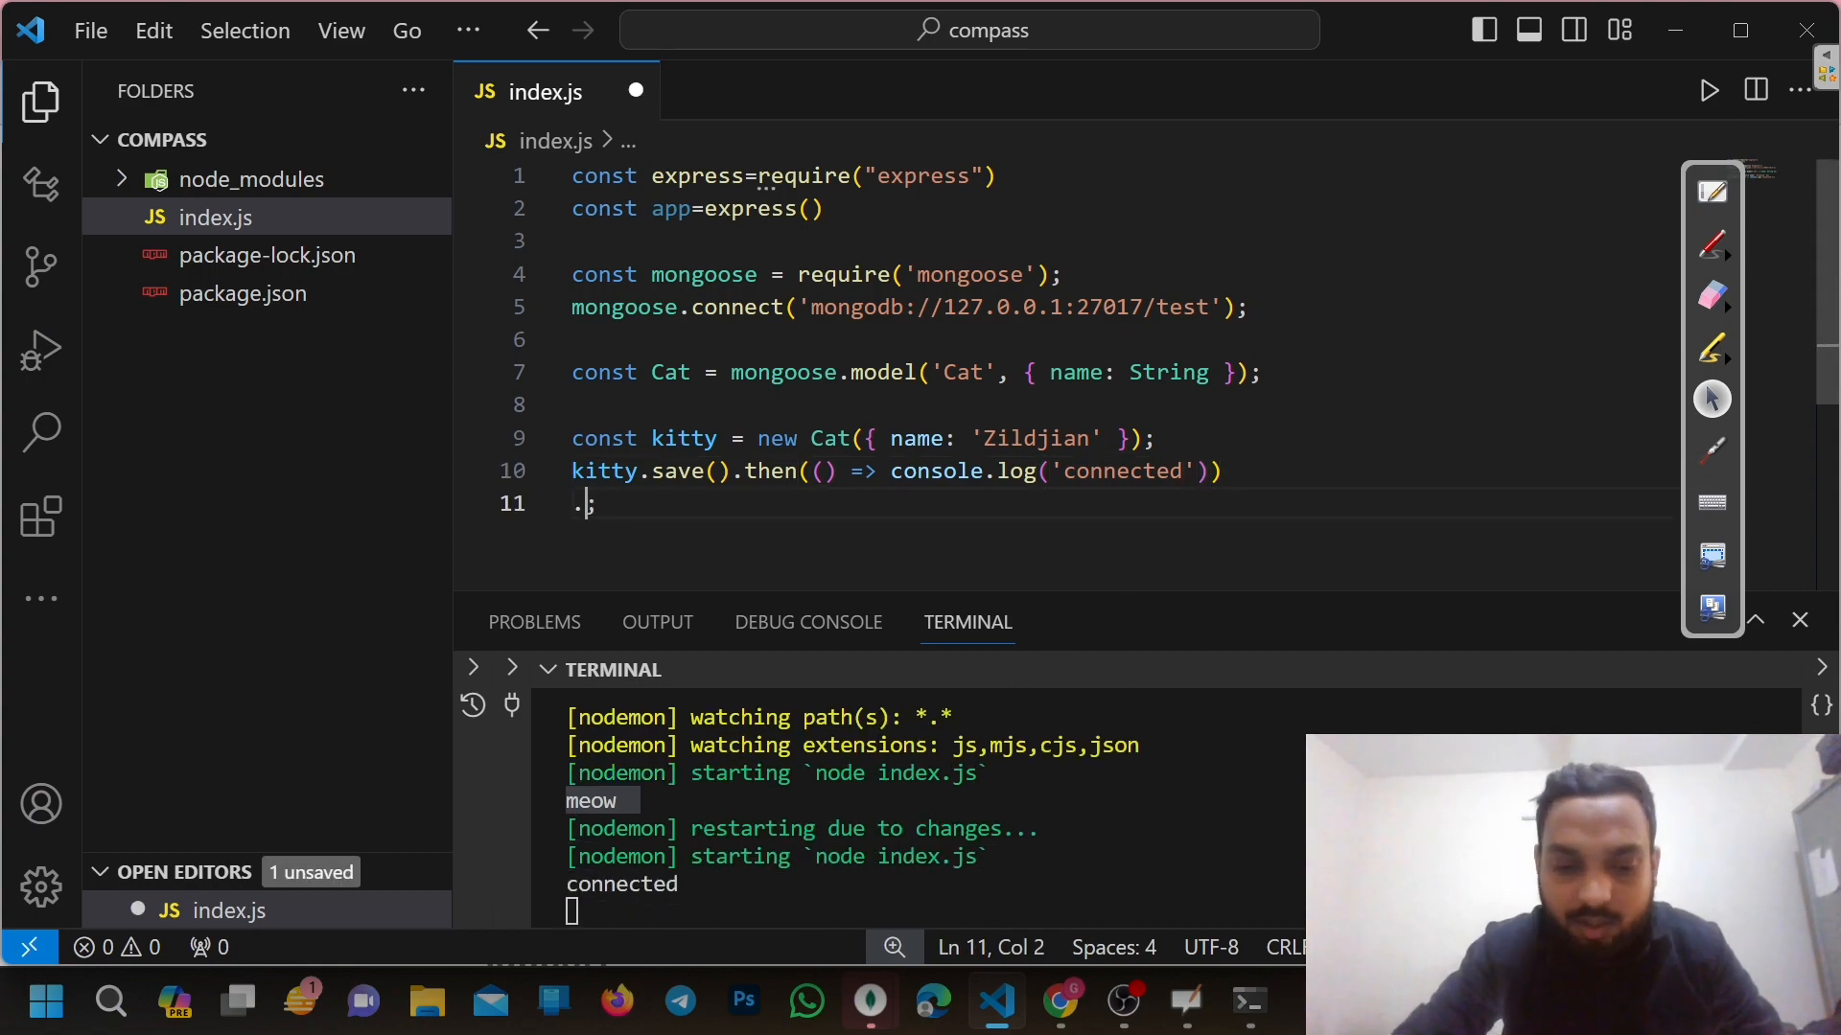
{"action": "type", "text": "catch(()="}
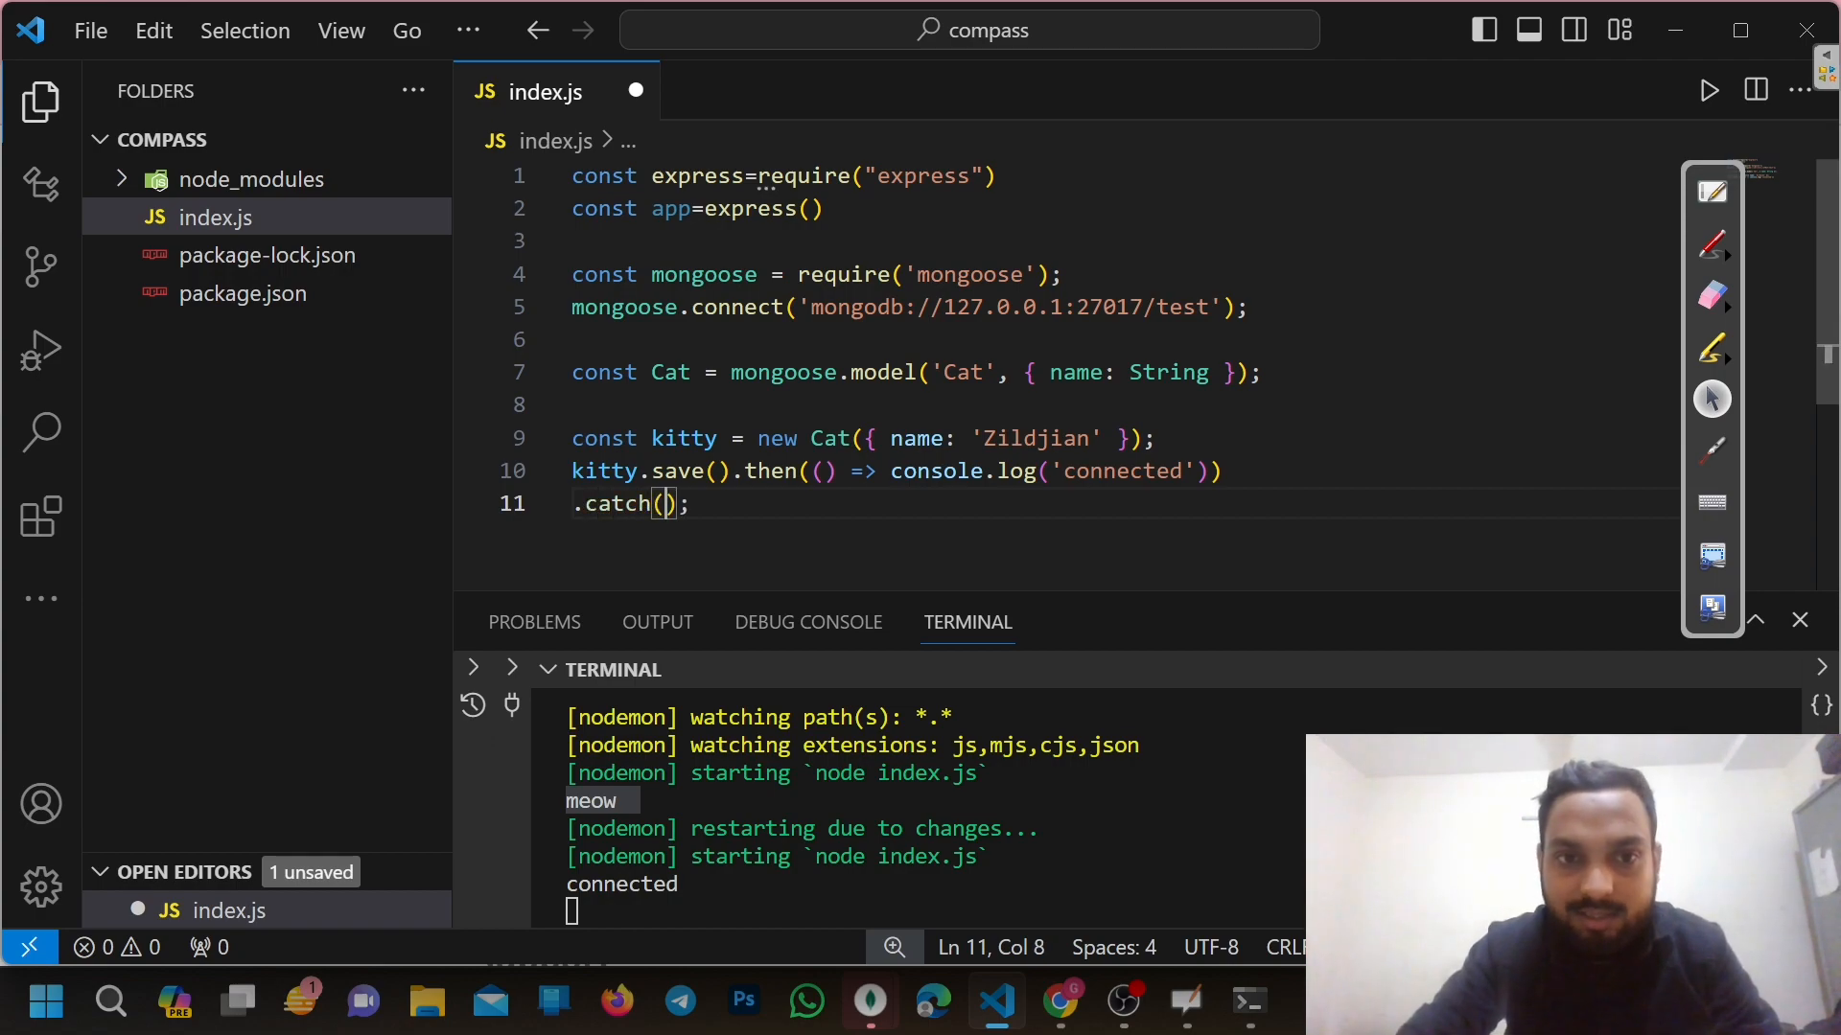
{"action": "type", "text": ">{"}
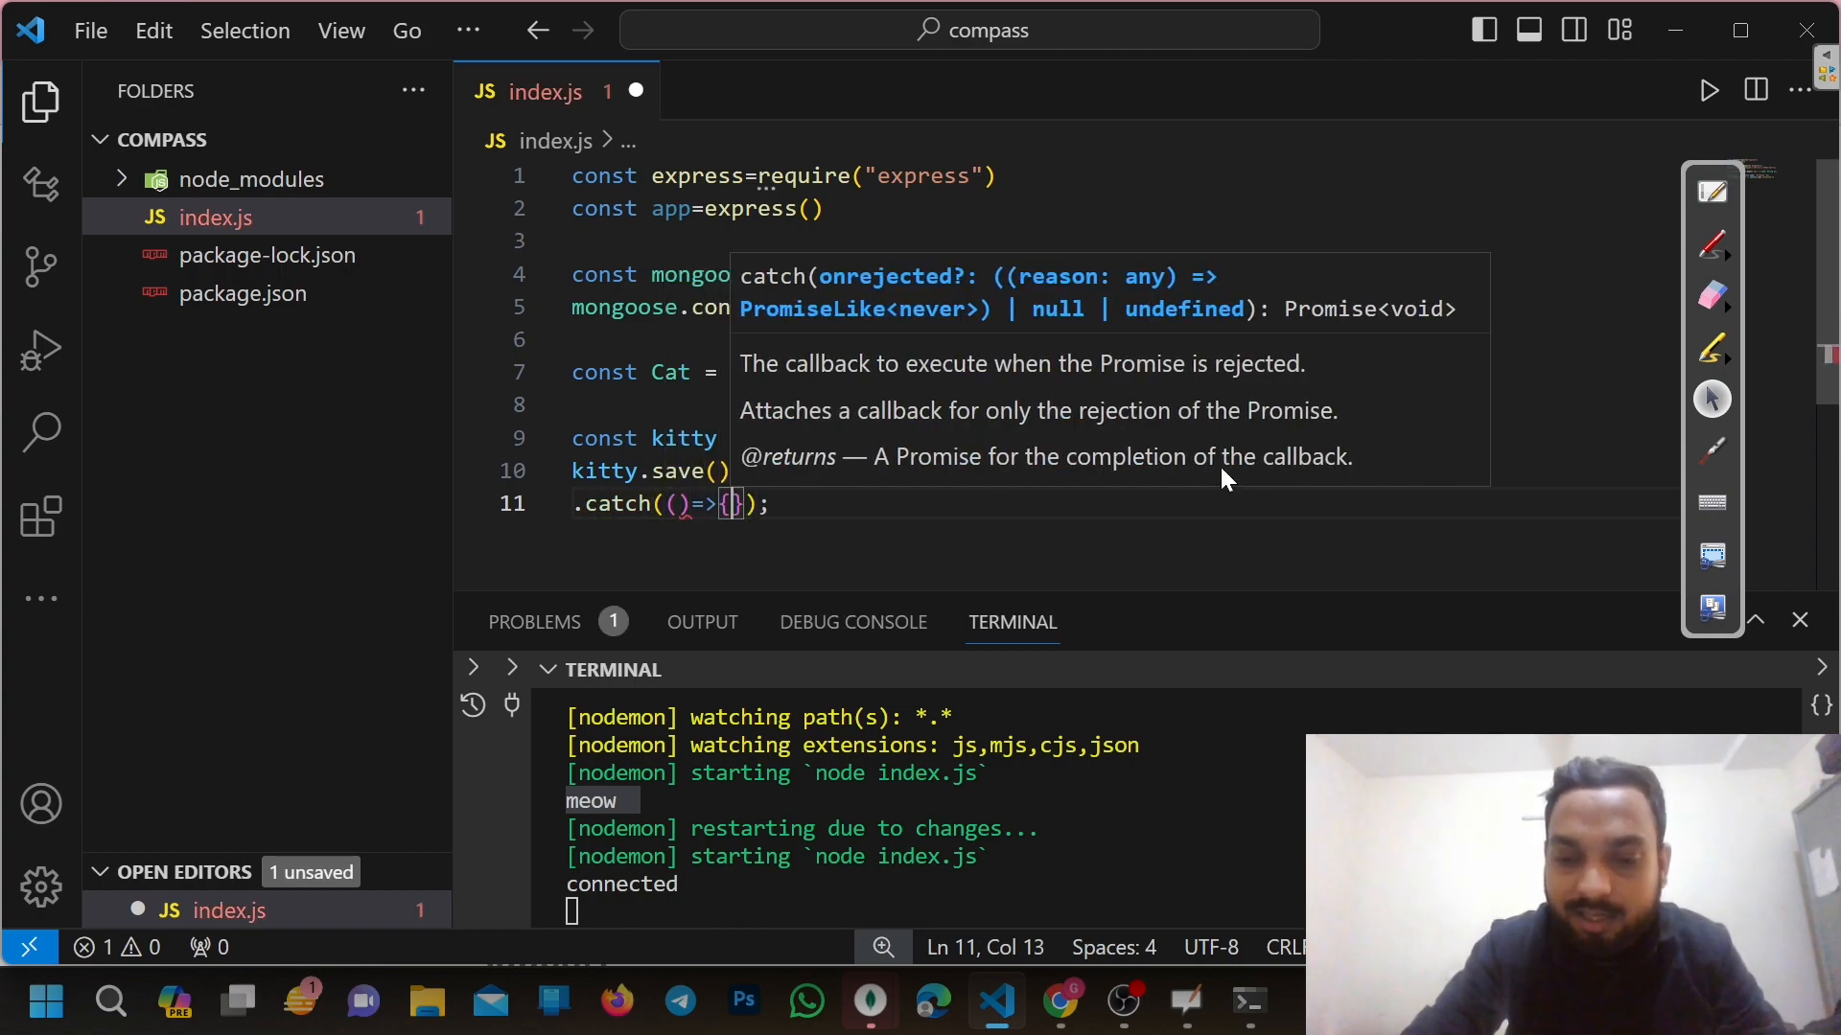
{"action": "key", "text": "Return"}
{"action": "type", "text": "clg"}
{"action": "key", "text": "Return"}
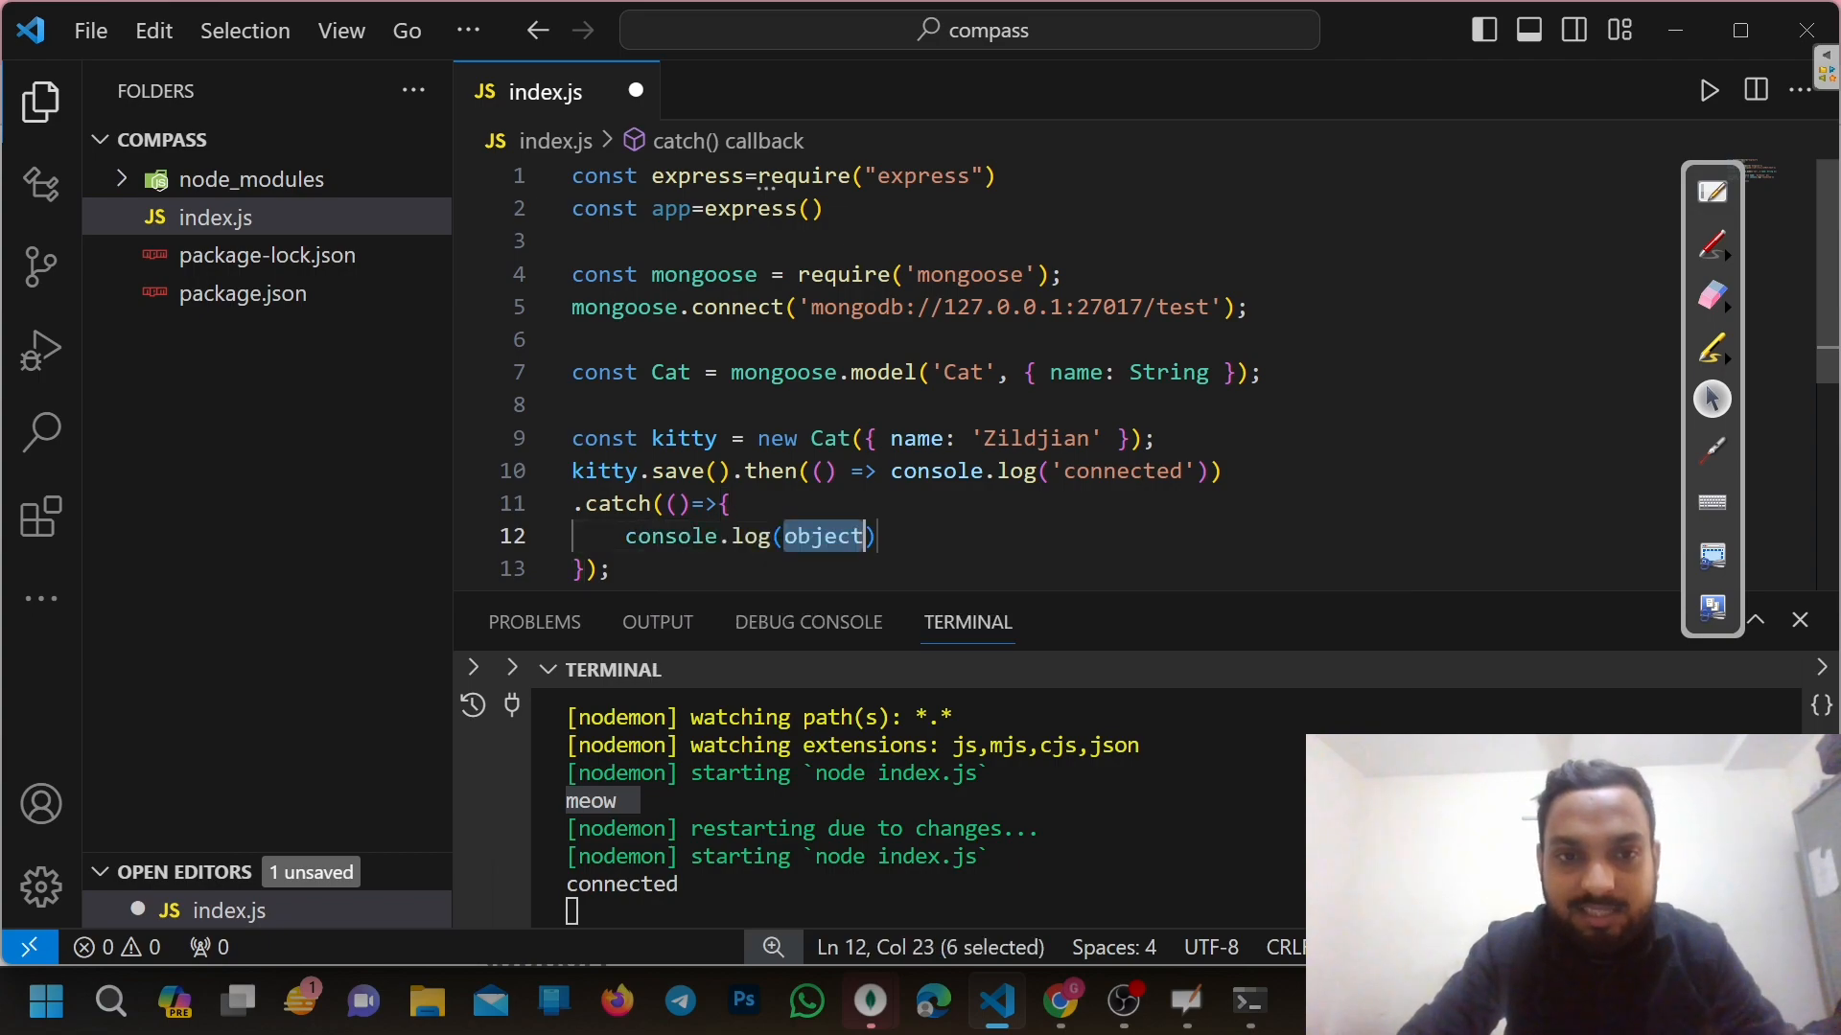
{"action": "key", "text": "BackSpace"}
{"action": "type", "text": "\"e"}
{"action": "type", "text": "rr\")"}
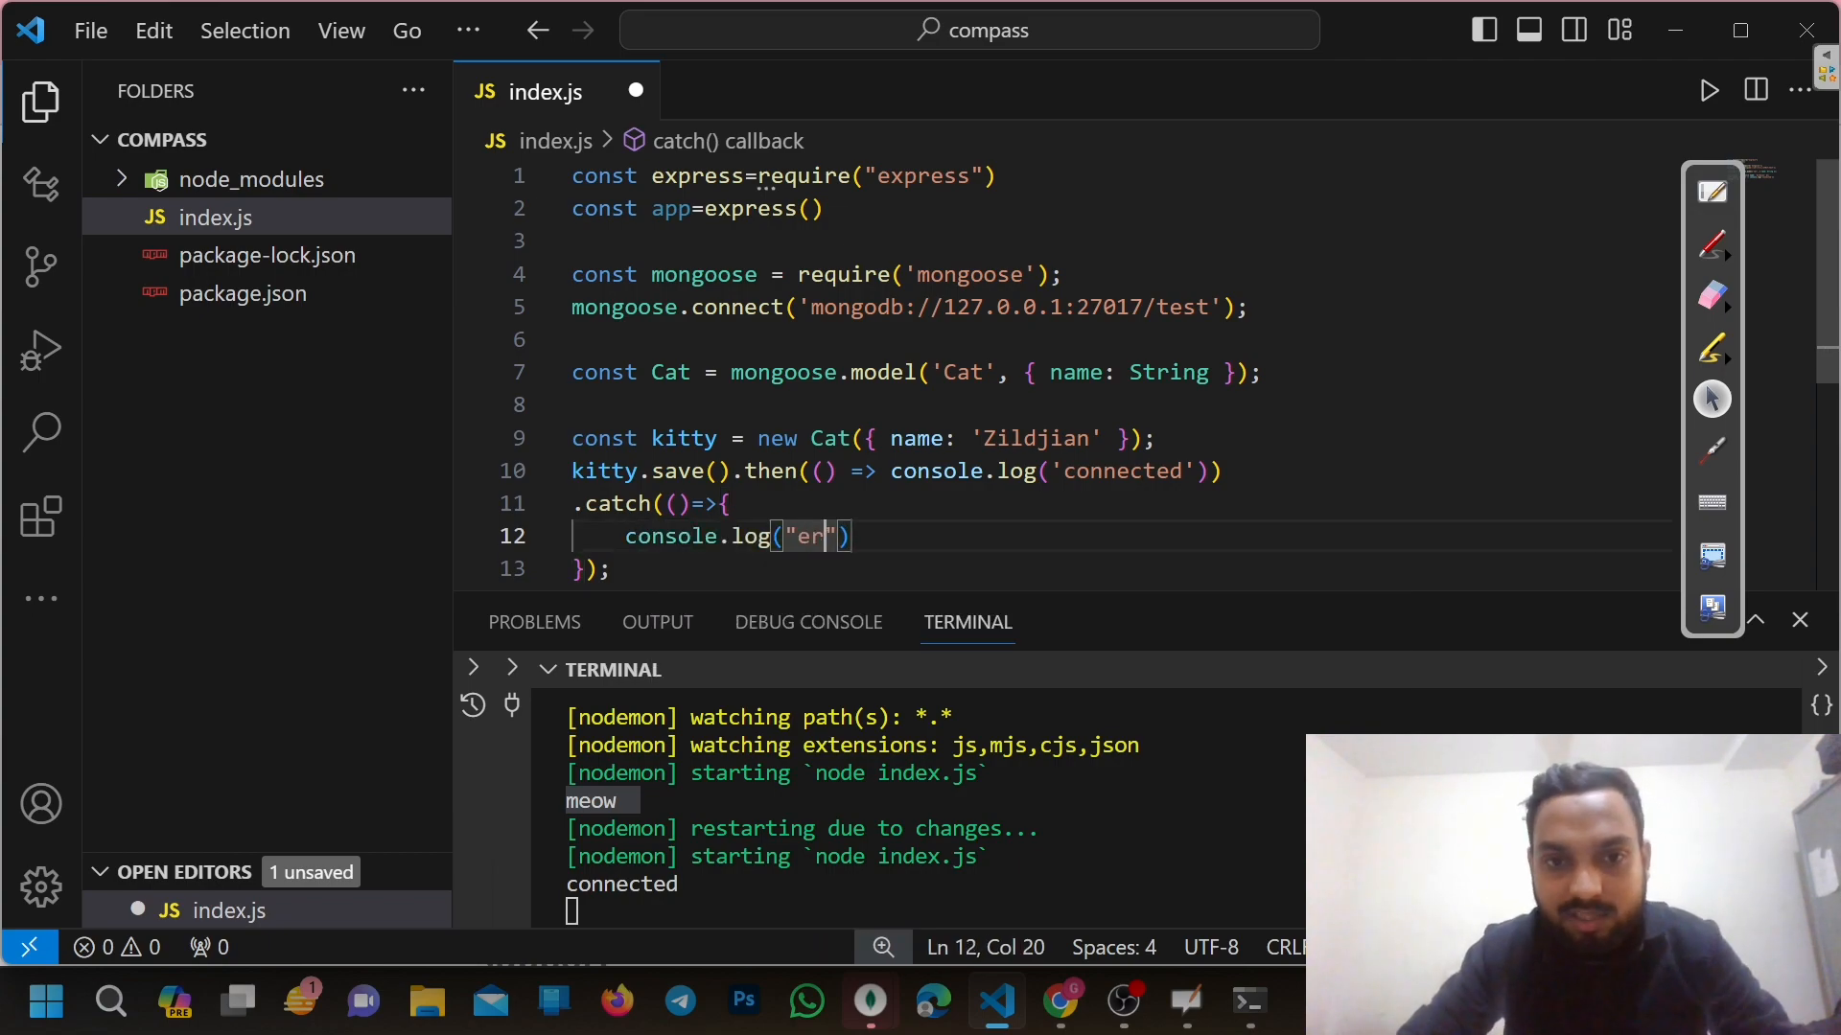
{"action": "key", "text": "ctrl+s"}
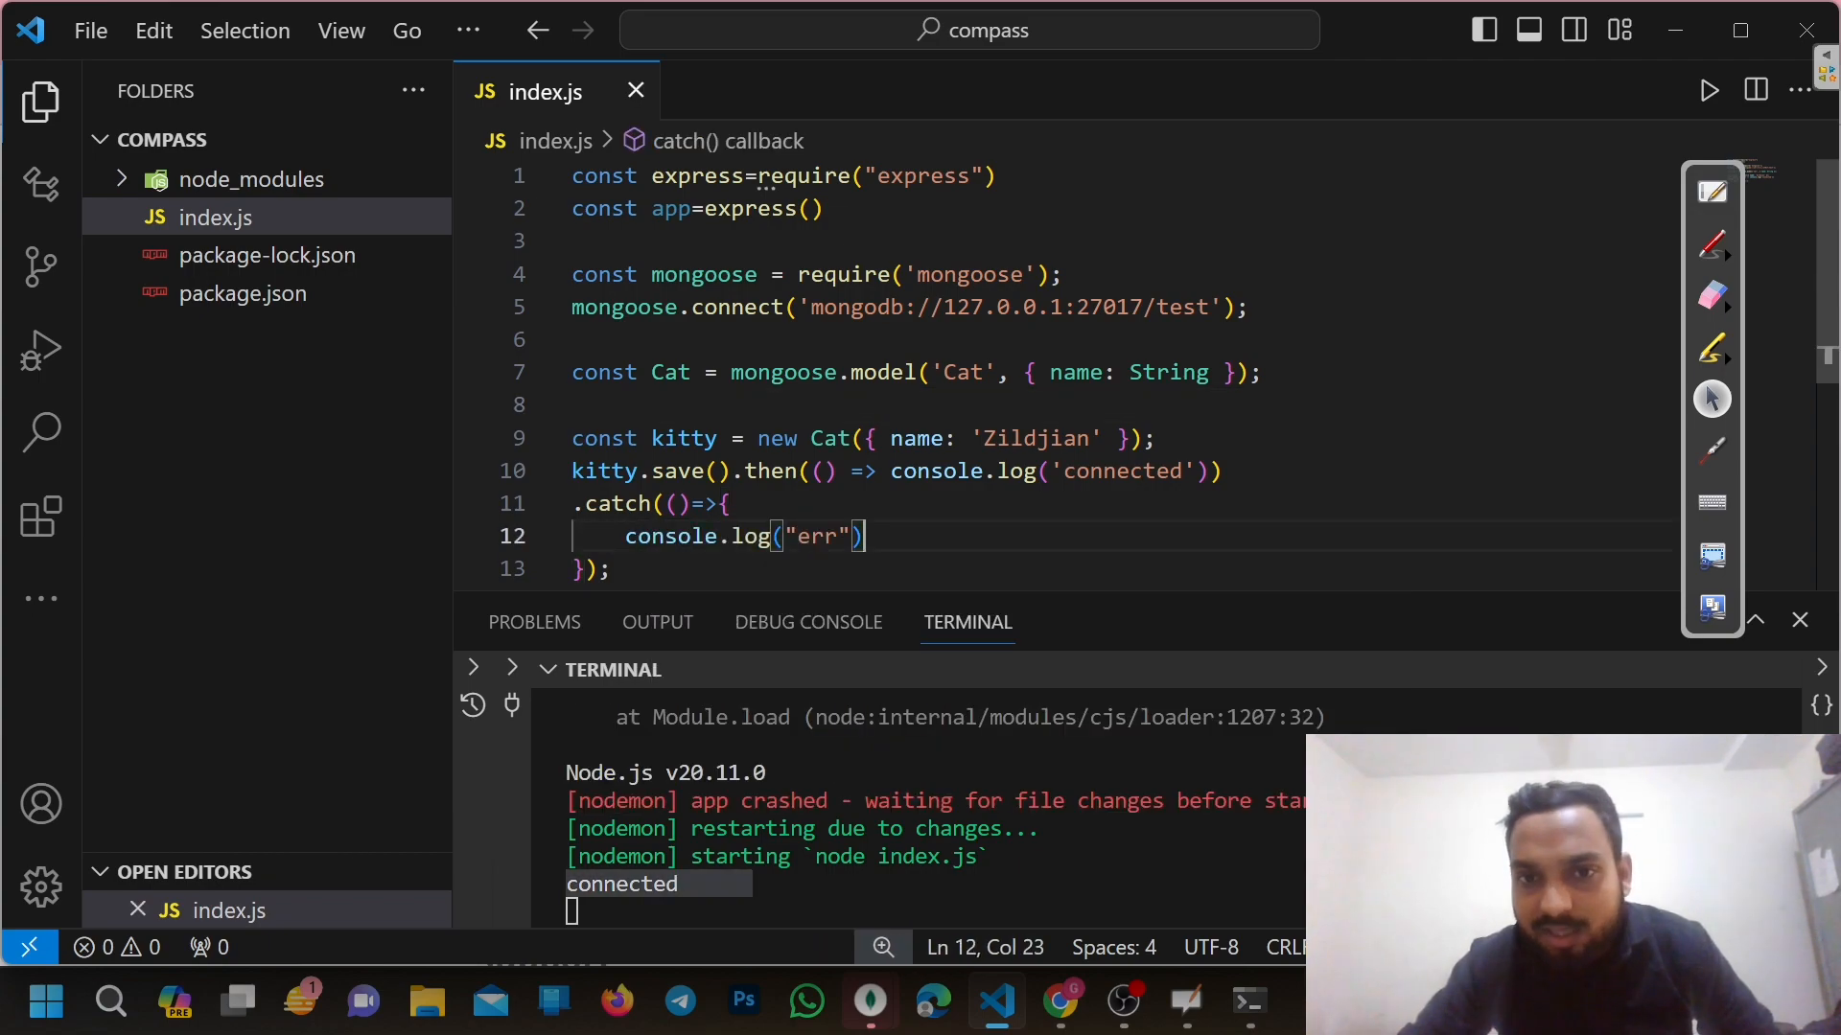
Review the Mongoose lines in index.js, highlighting the require statement and the connect call
{"action": "left_click", "coordinate": [665, 536]}
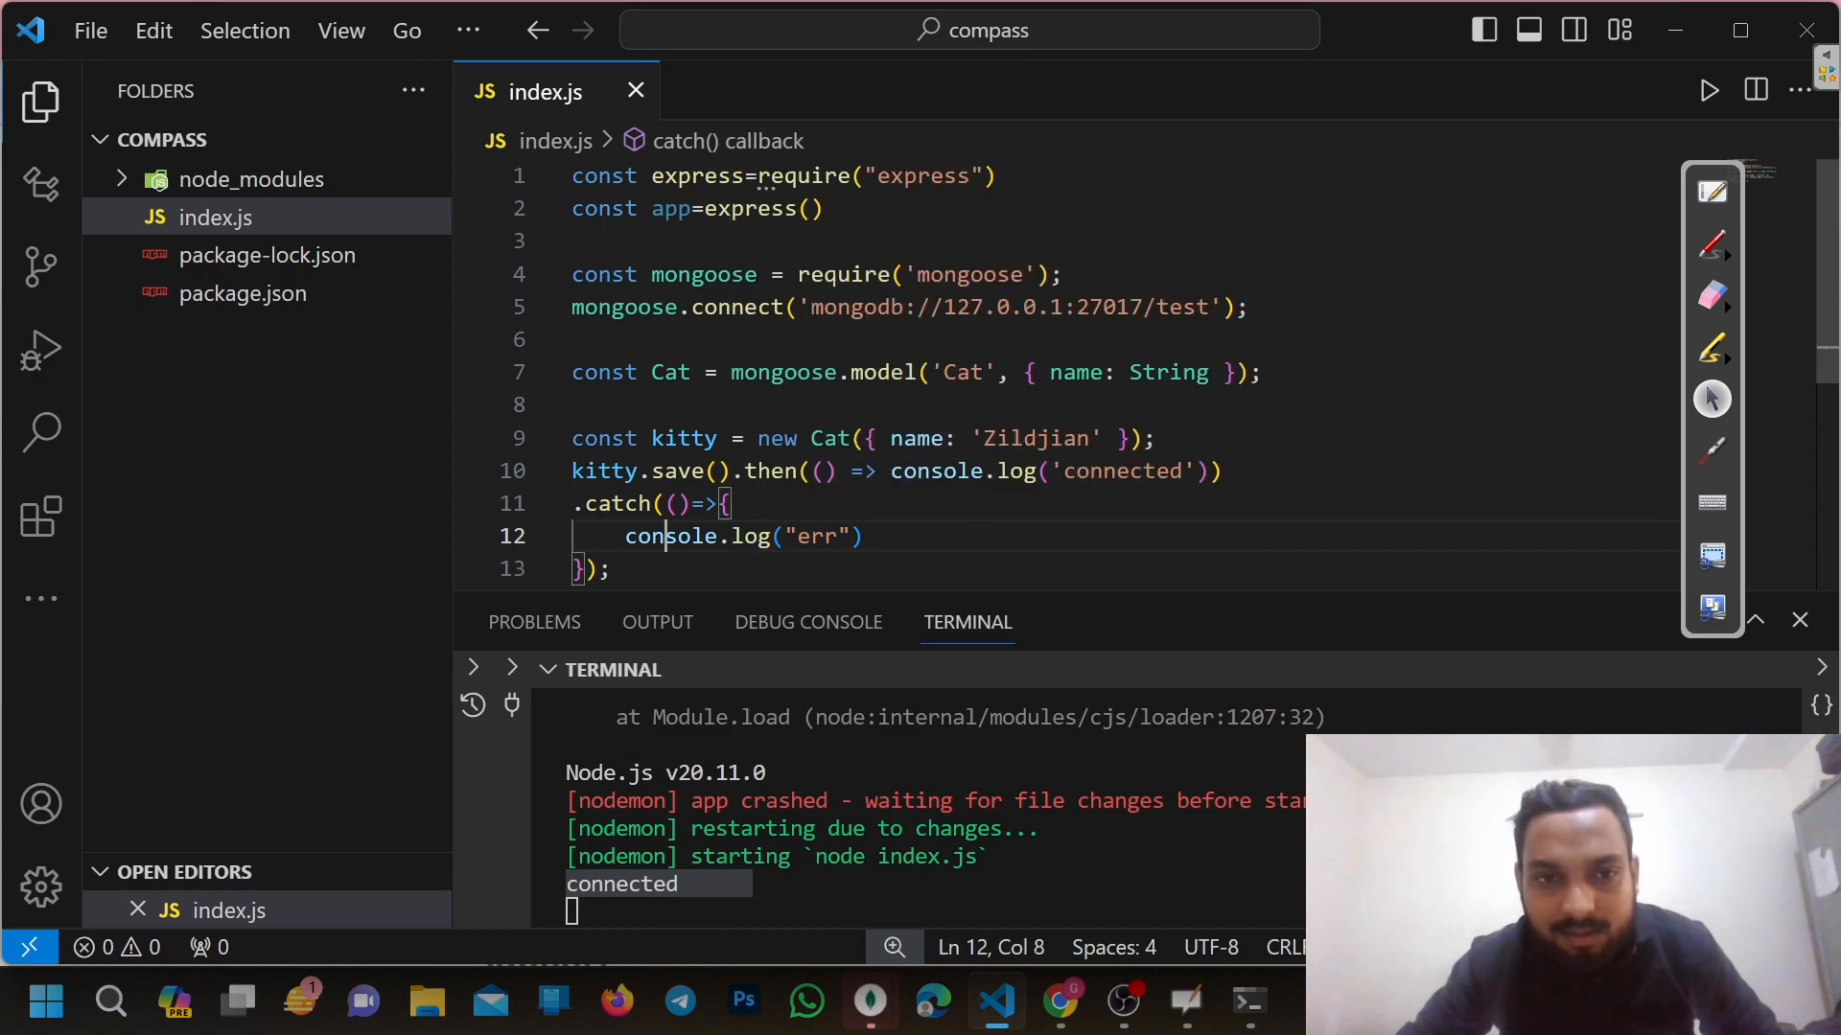
{"action": "left_click_drag", "start_coordinate": [1260, 372], "coordinate": [572, 242]}
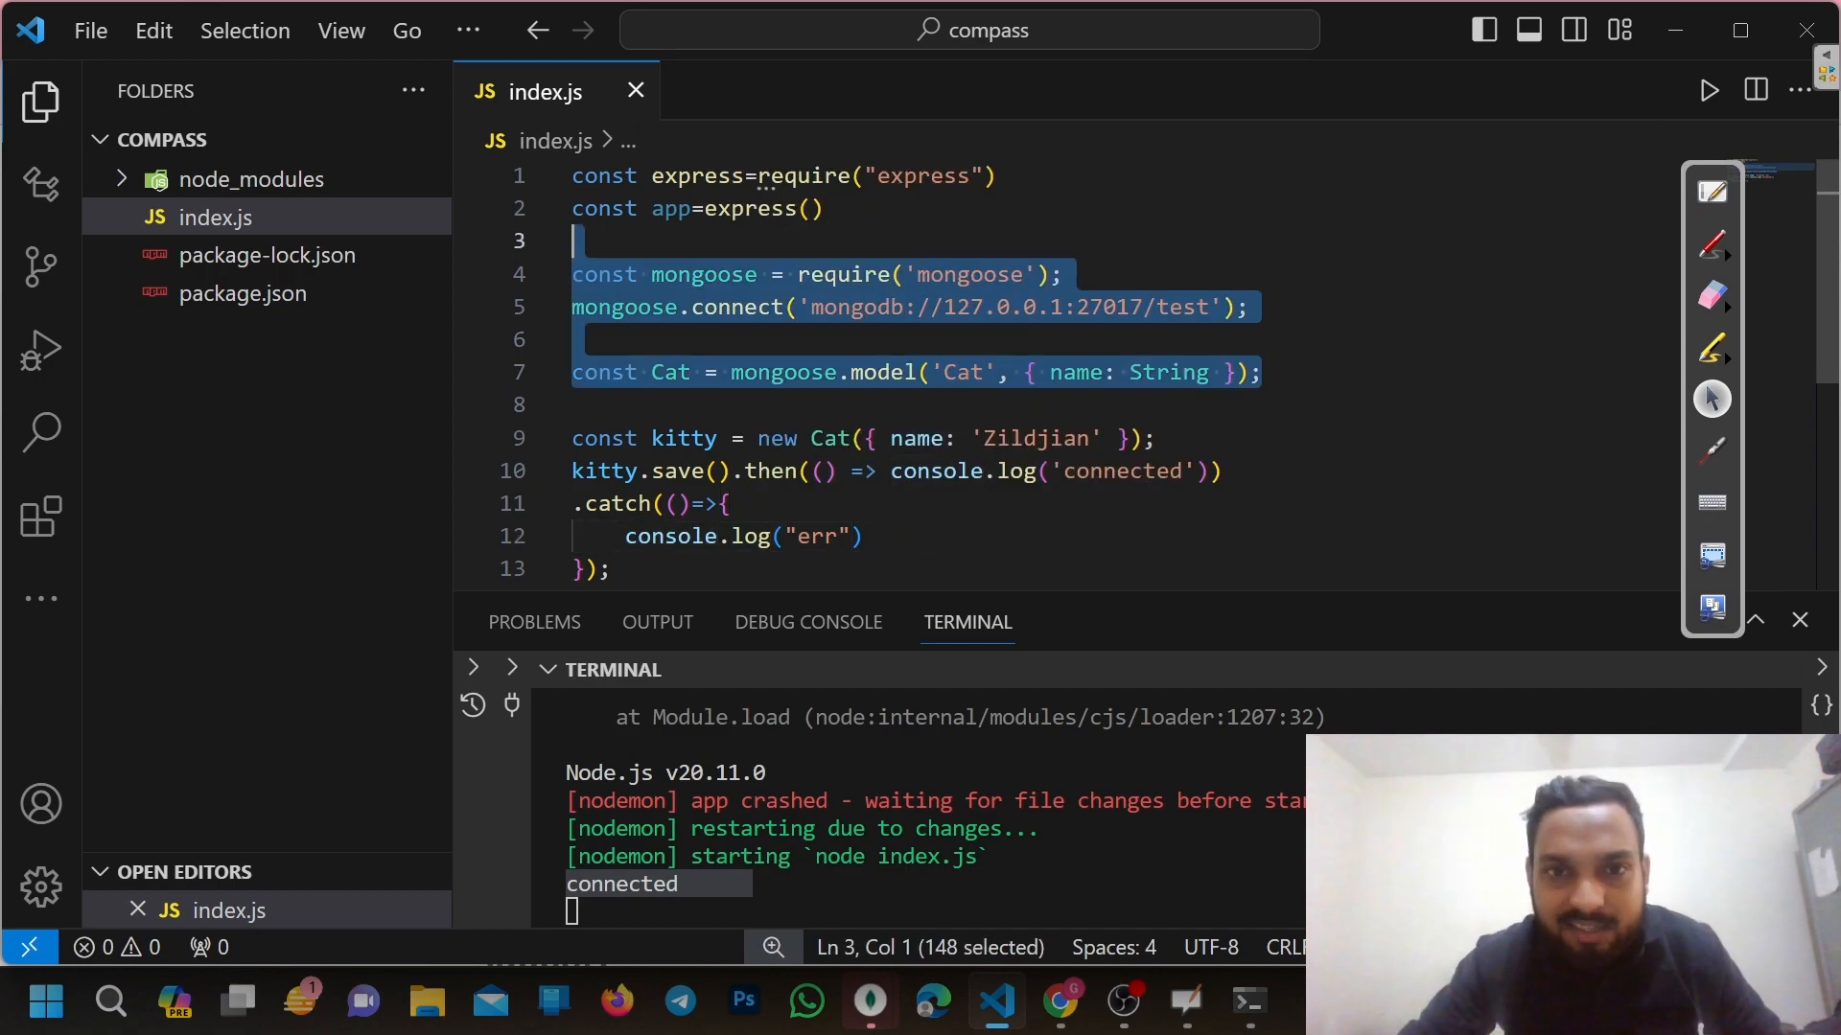
{"action": "left_click", "coordinate": [1062, 274]}
{"action": "left_click_drag", "start_coordinate": [1062, 274], "coordinate": [572, 274]}
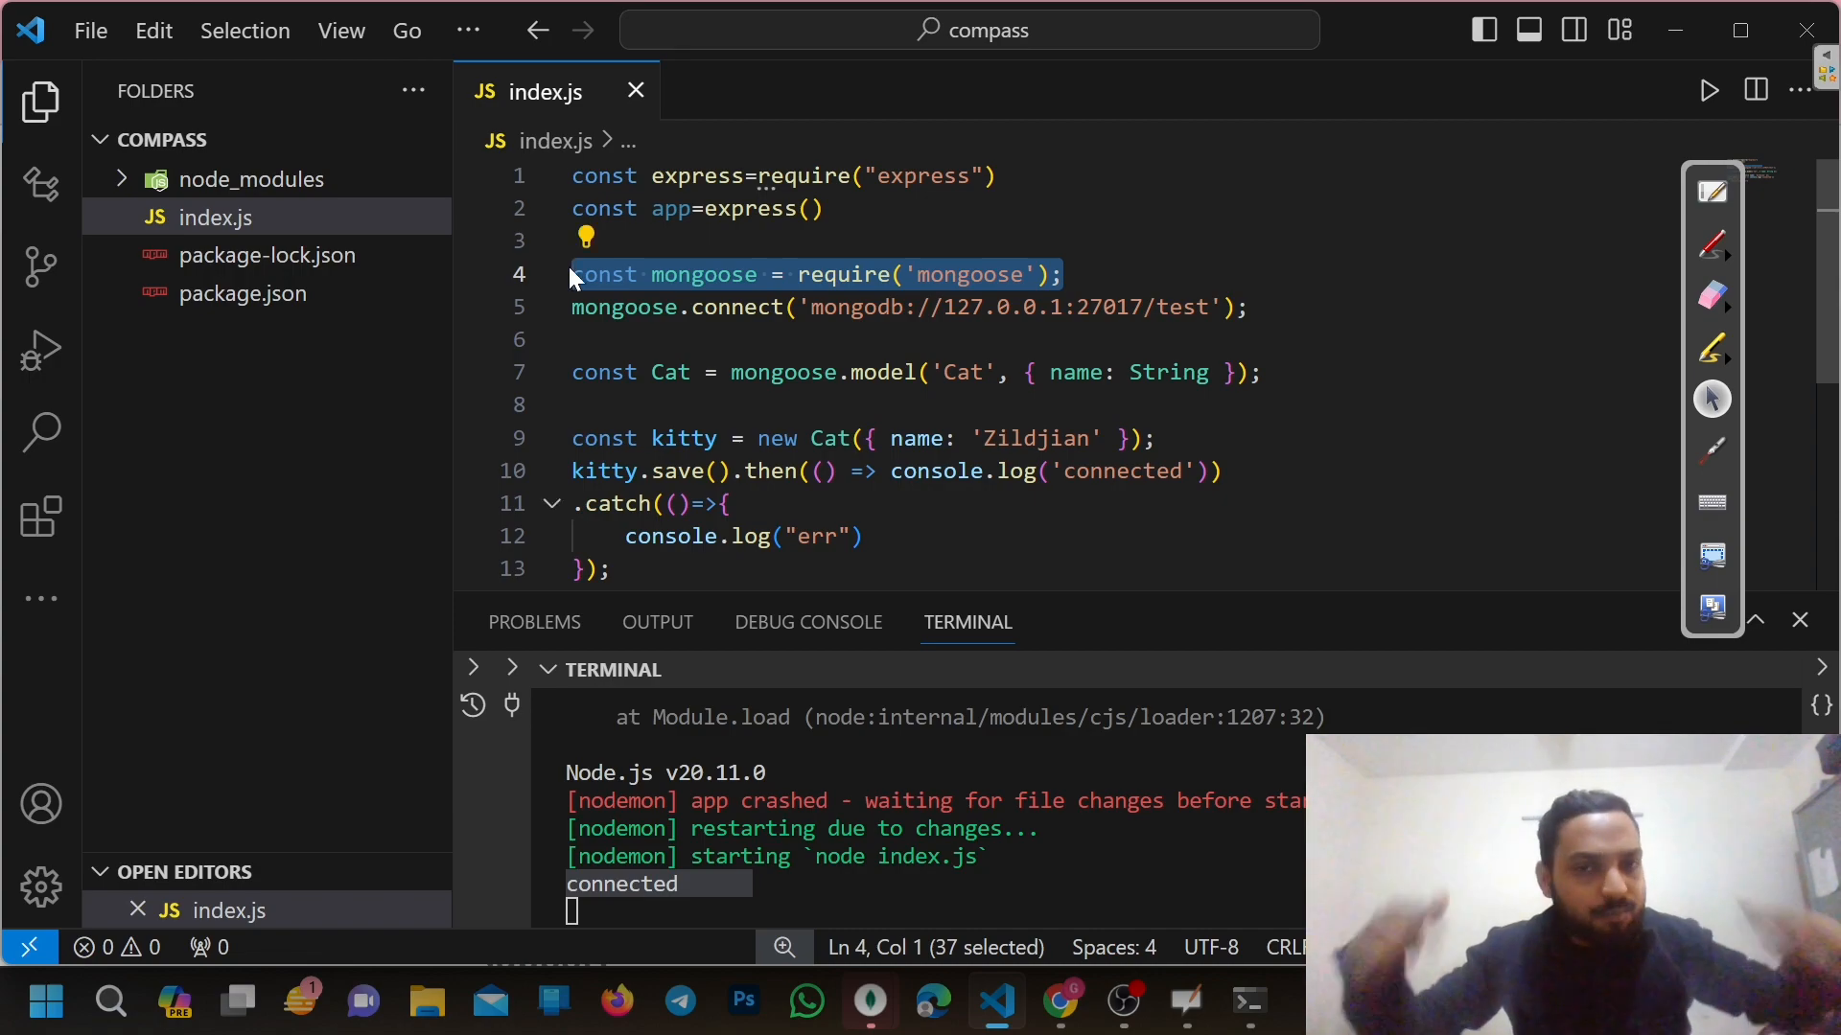
{"action": "left_click_drag", "start_coordinate": [664, 306], "coordinate": [756, 307]}
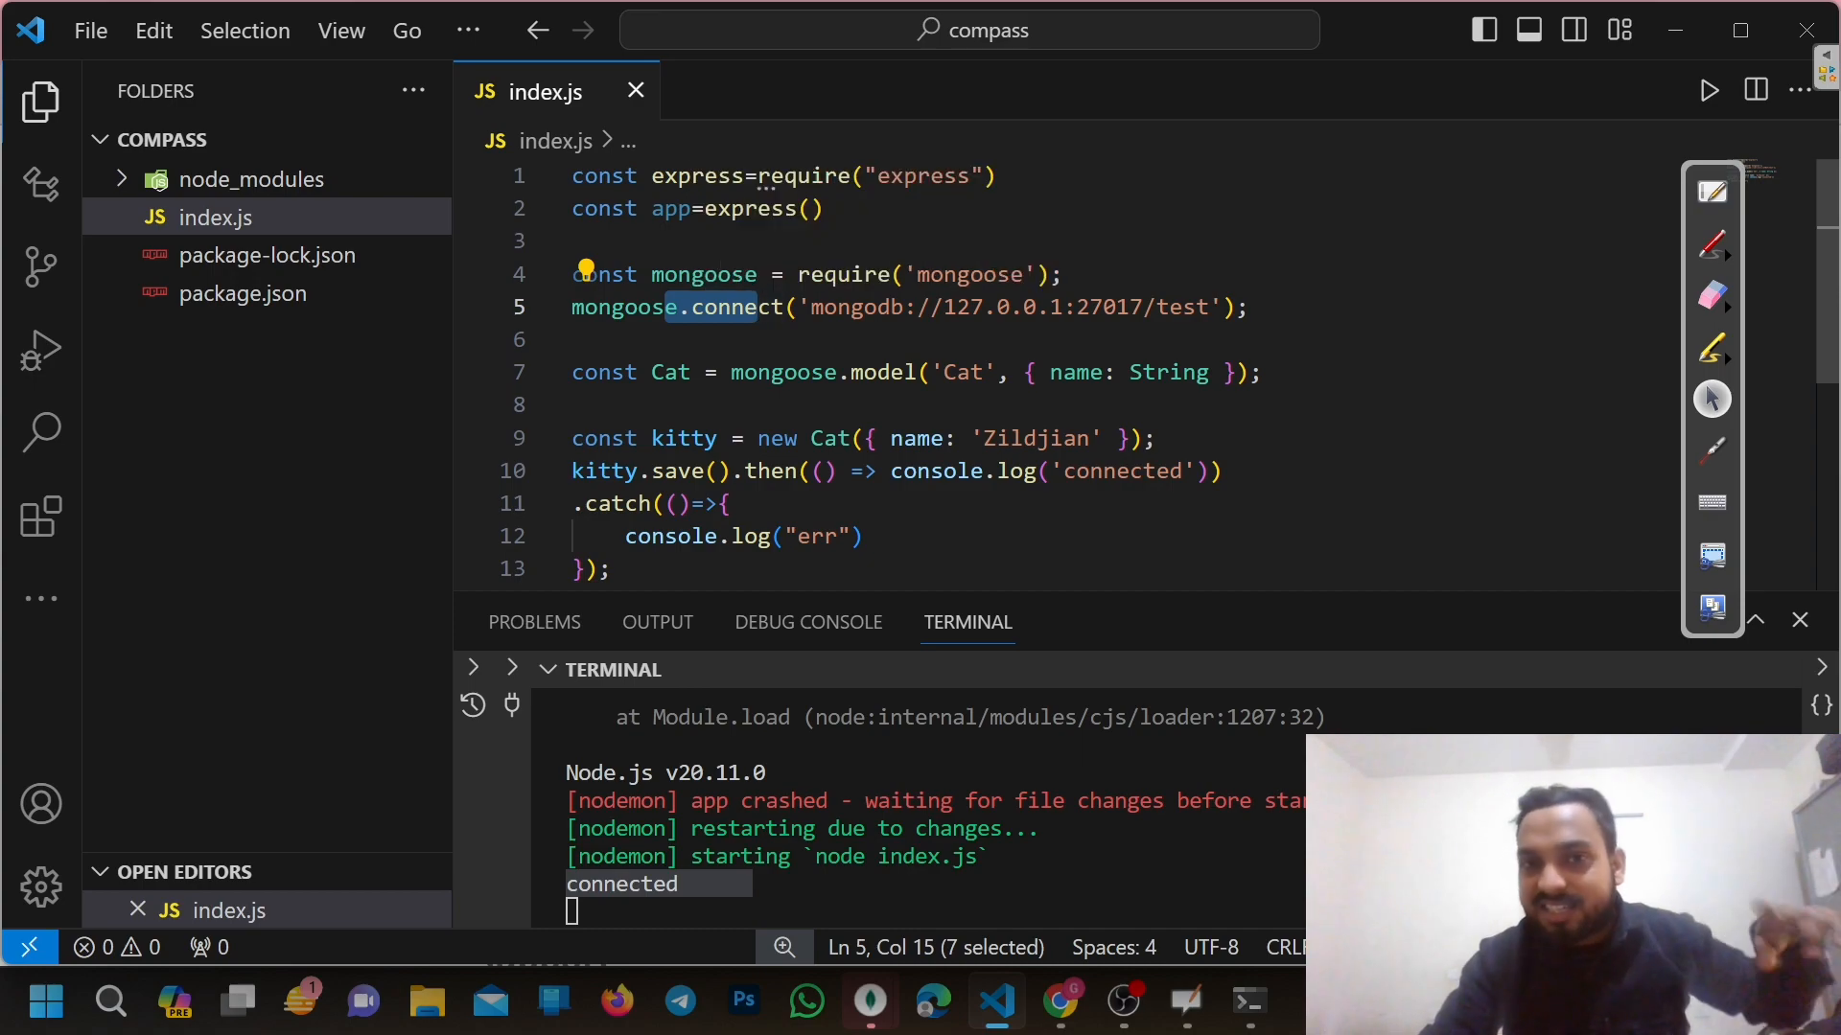
Switch to MongoDB Compass and close the extra window that shows the favorite connection, keeping the New Connection window
{"action": "left_click", "coordinate": [1064, 815]}
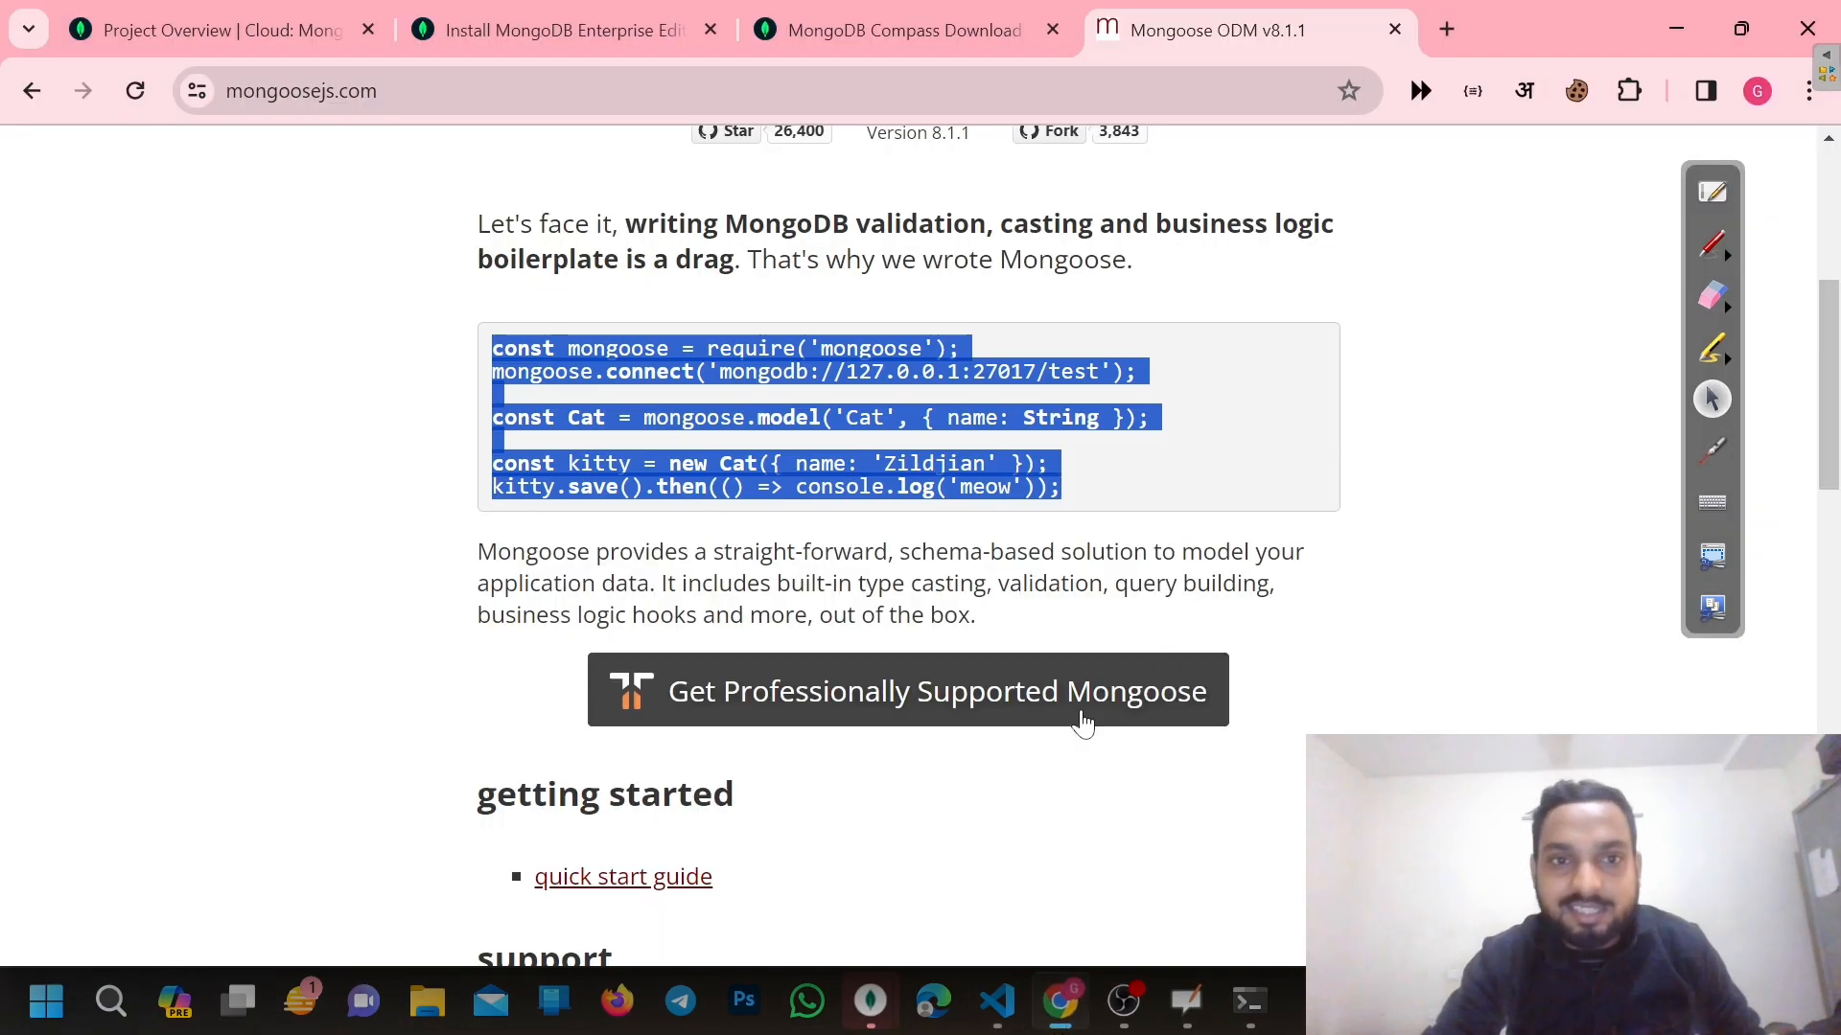
{"action": "left_click", "coordinate": [854, 1008]}
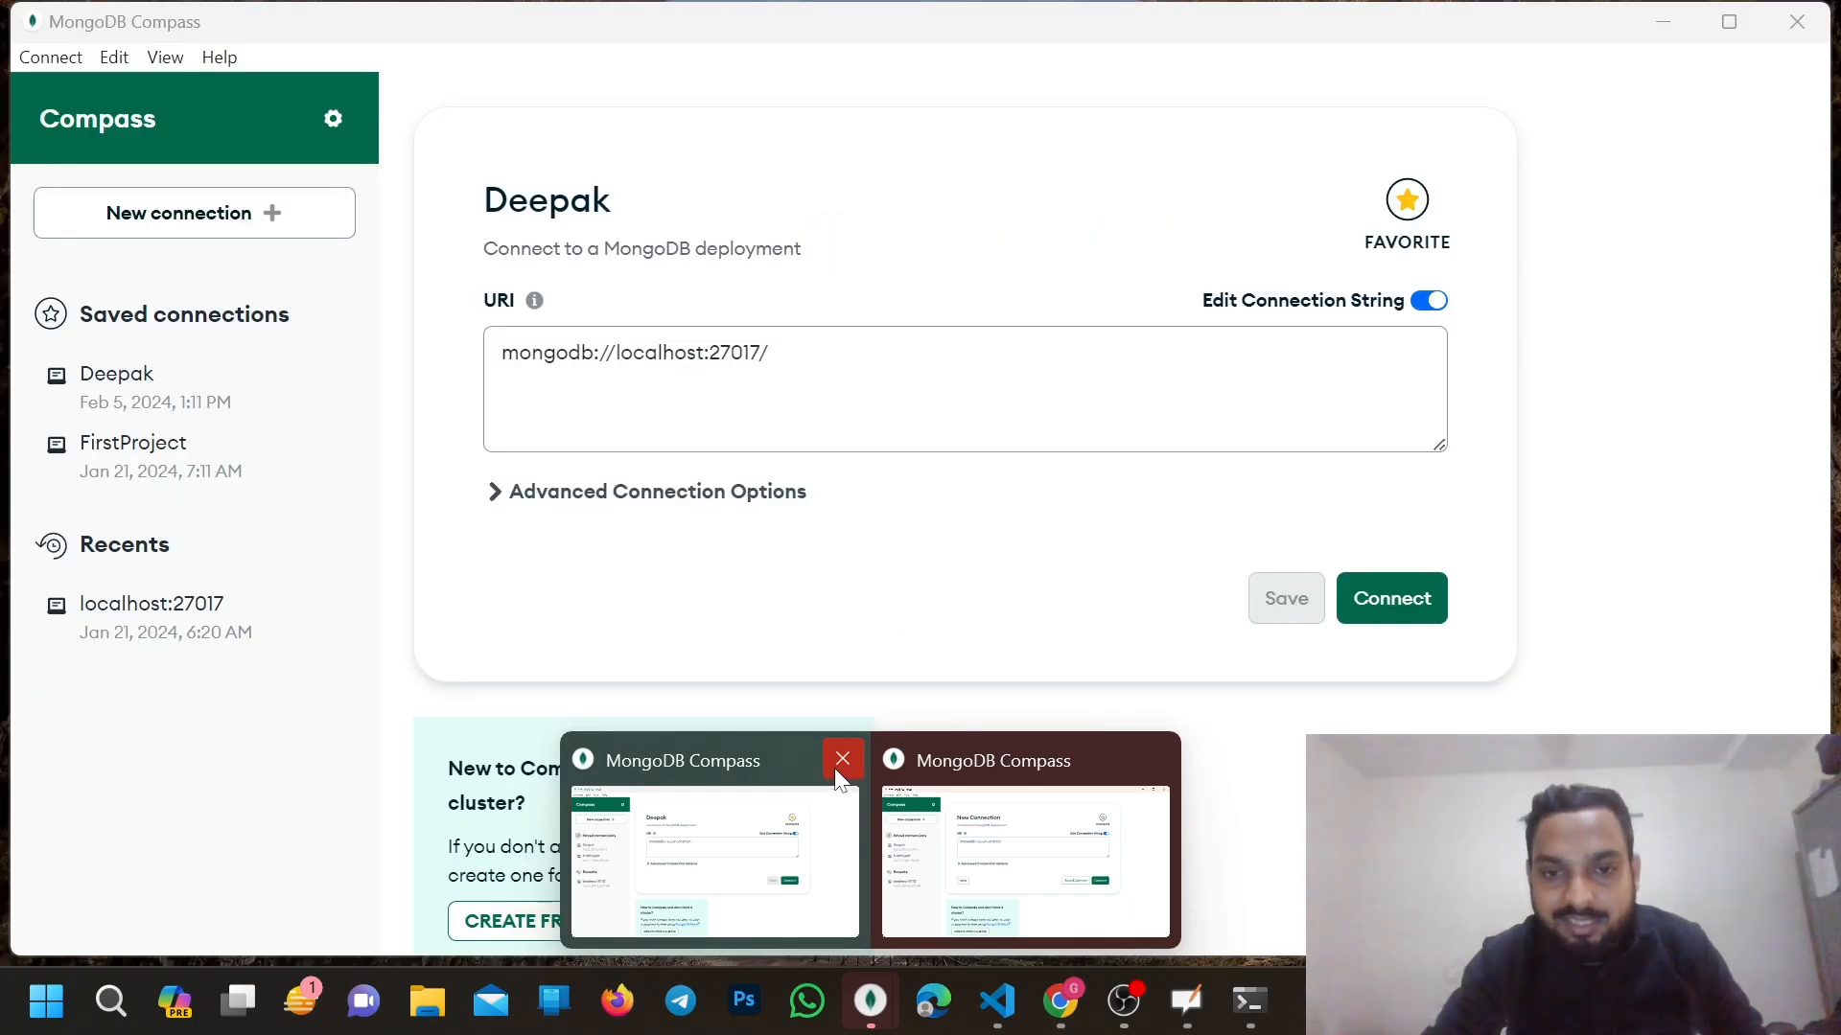
{"action": "left_click", "coordinate": [842, 761]}
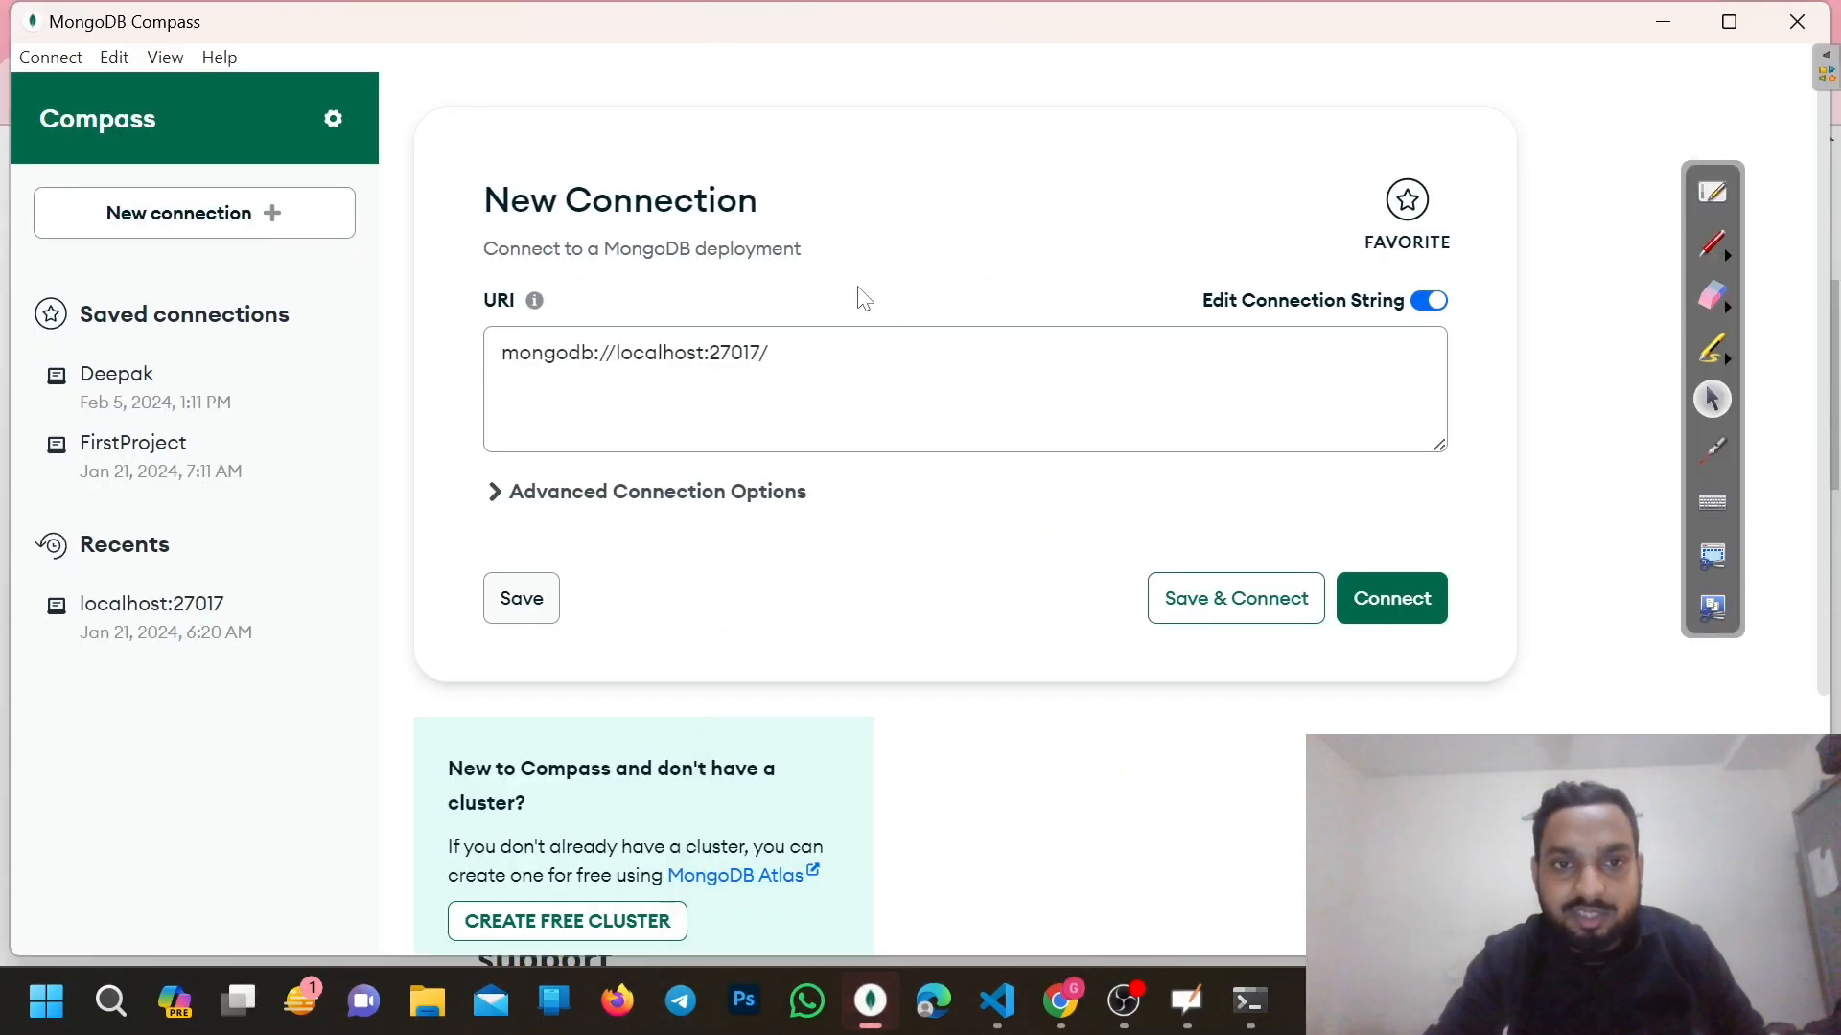
Shorten the new connection's URI to mongodb://localhost:27017 by removing the trailing slash, and select the whole string
{"action": "left_click", "coordinate": [767, 352]}
{"action": "key", "text": "BackSpace"}
{"action": "left_click_drag", "start_coordinate": [762, 353], "coordinate": [441, 394]}
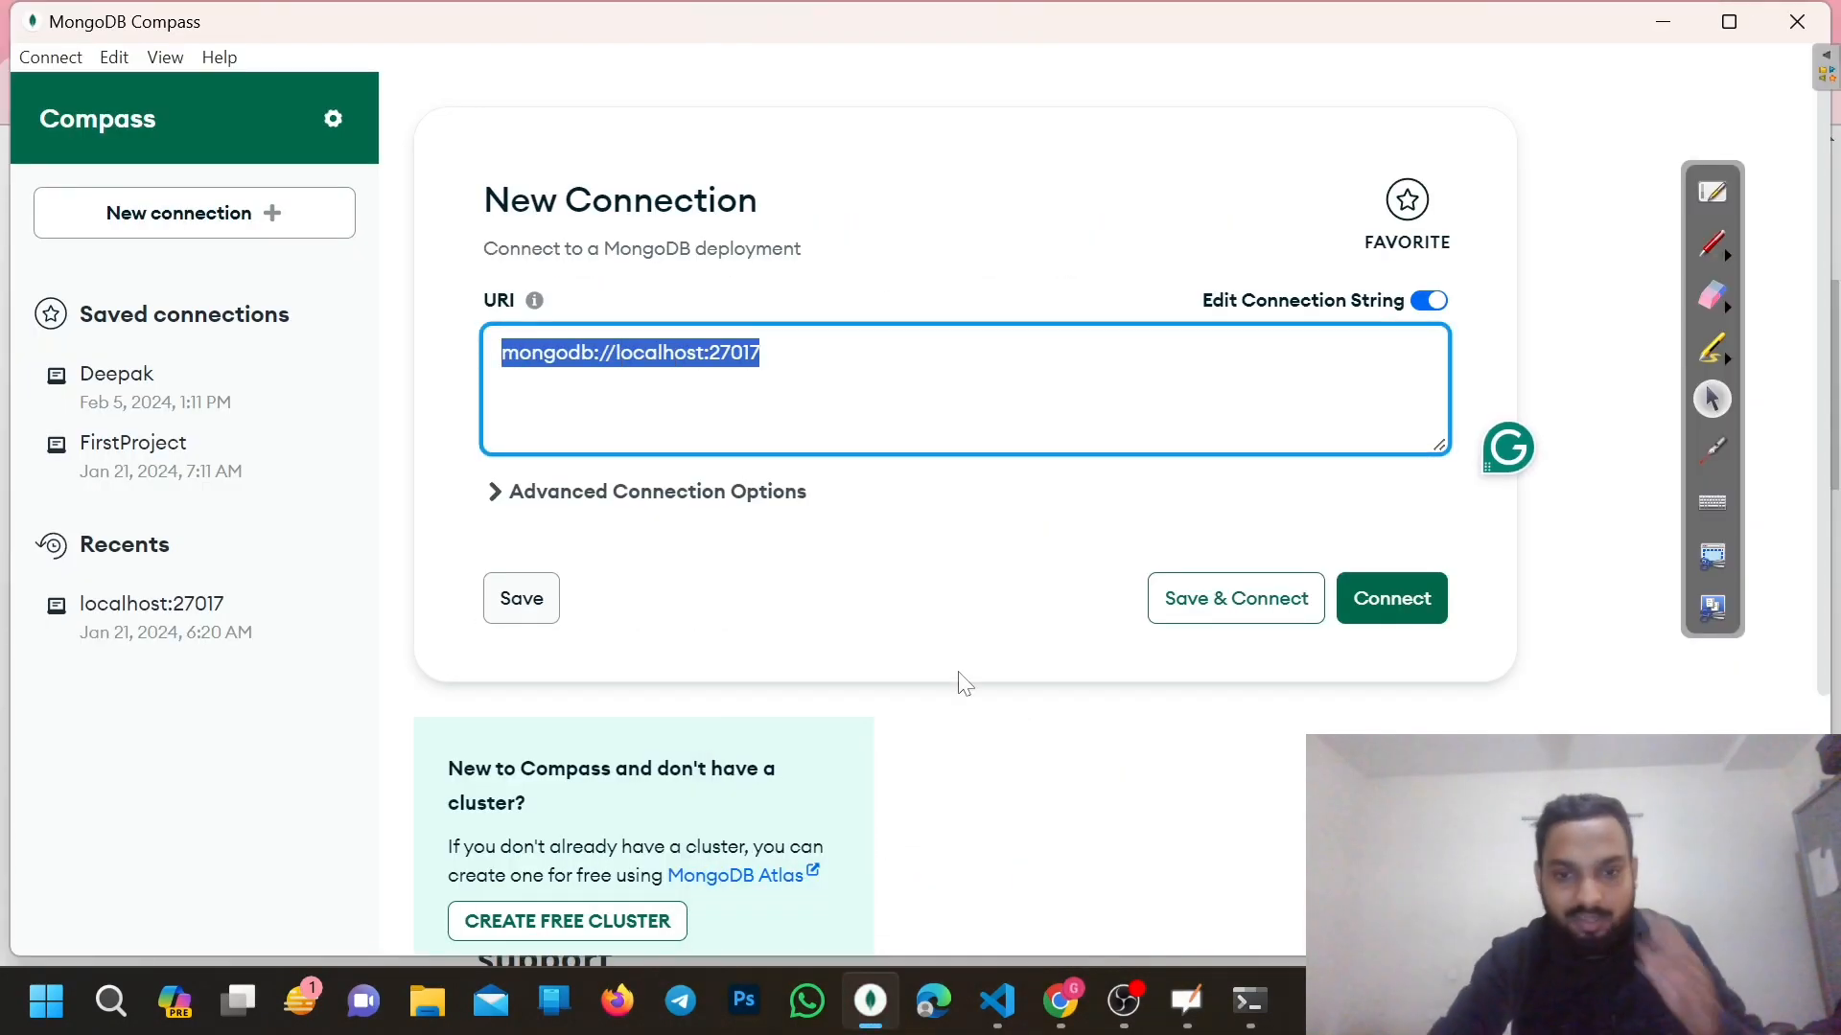
Look back at index.js in VS Code, return to MongoDB Compass, and load the first saved connection, dated Feb 5, 2024
{"action": "left_click", "coordinate": [1002, 1005]}
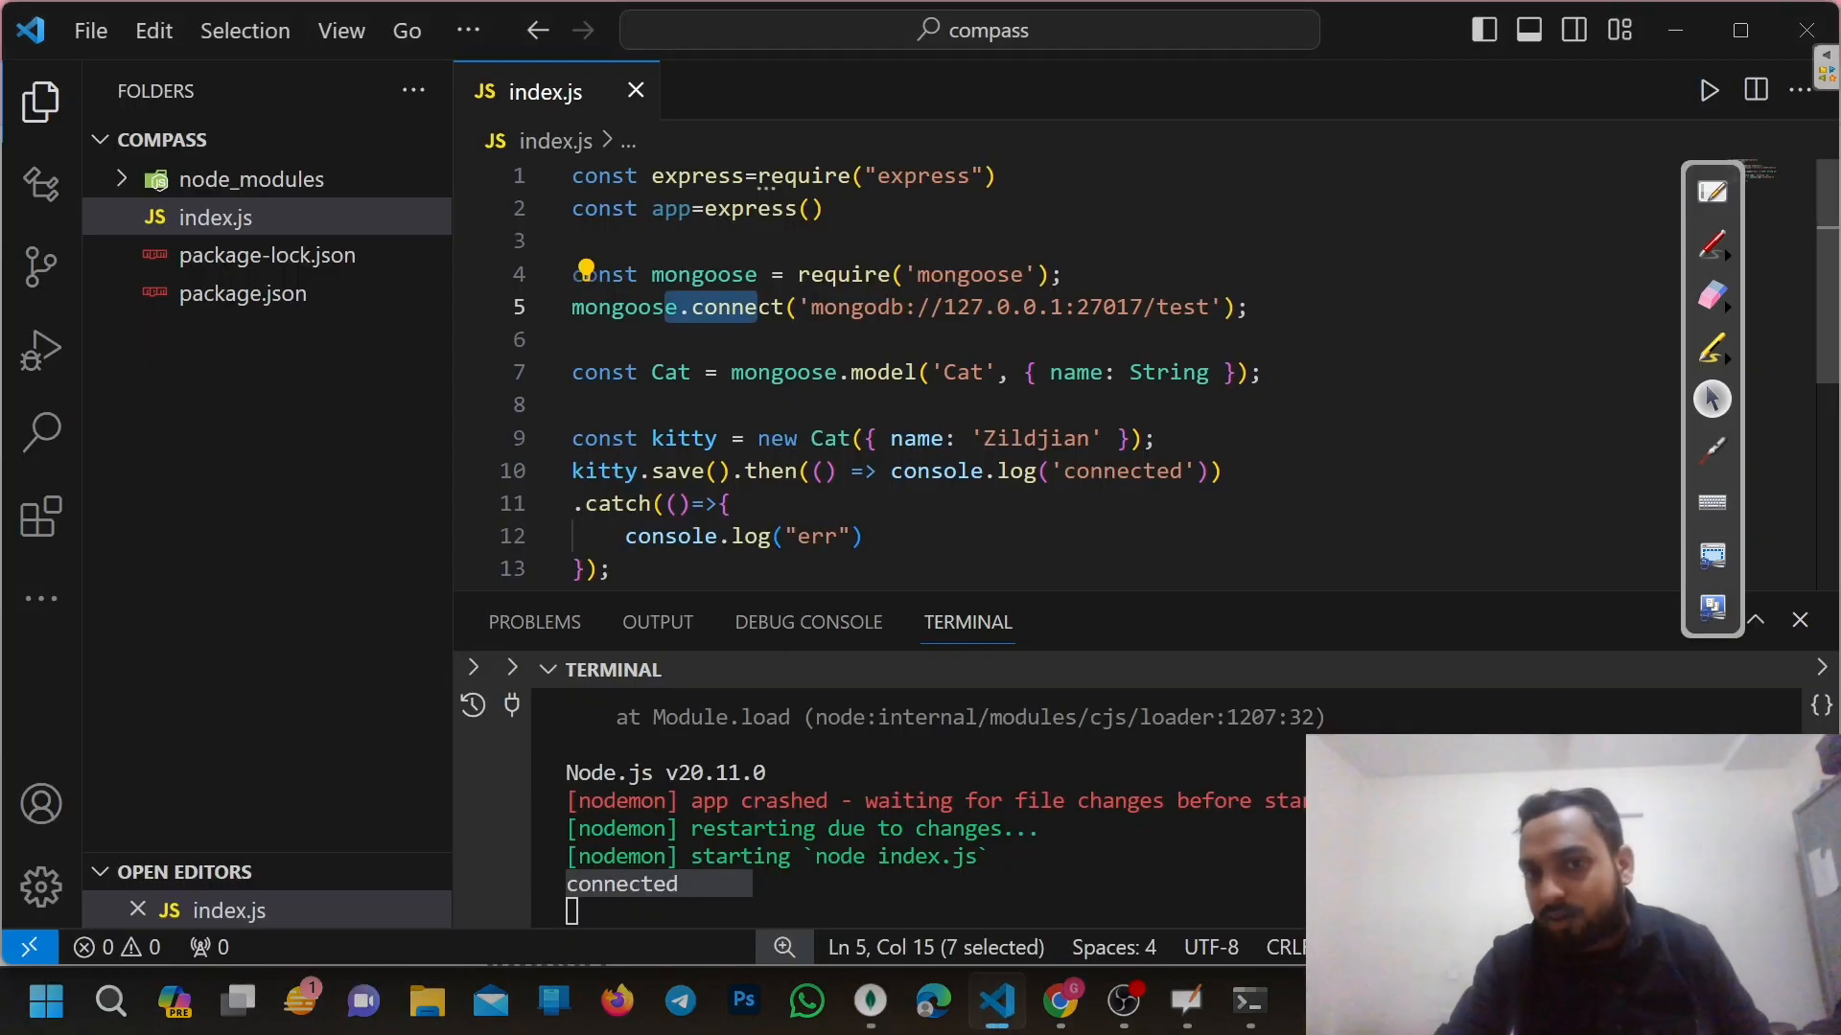
{"action": "left_click", "coordinate": [729, 503]}
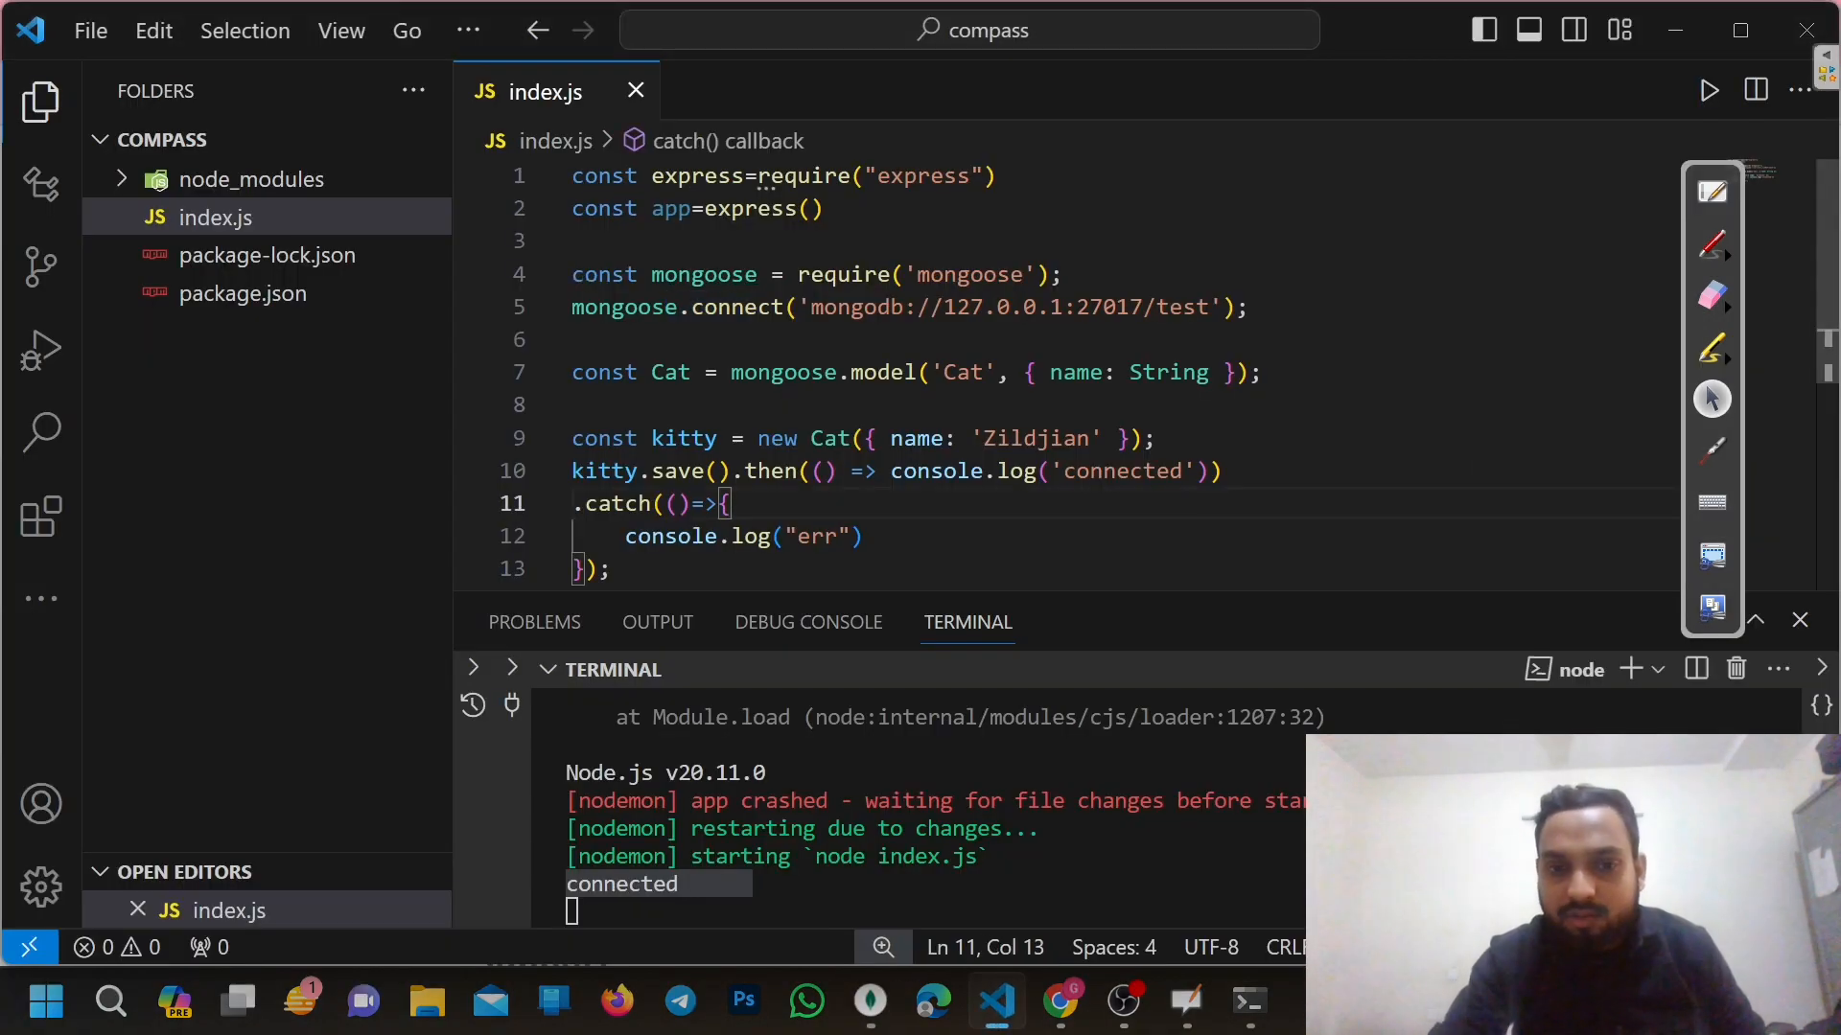
{"action": "left_click", "coordinate": [1062, 1003]}
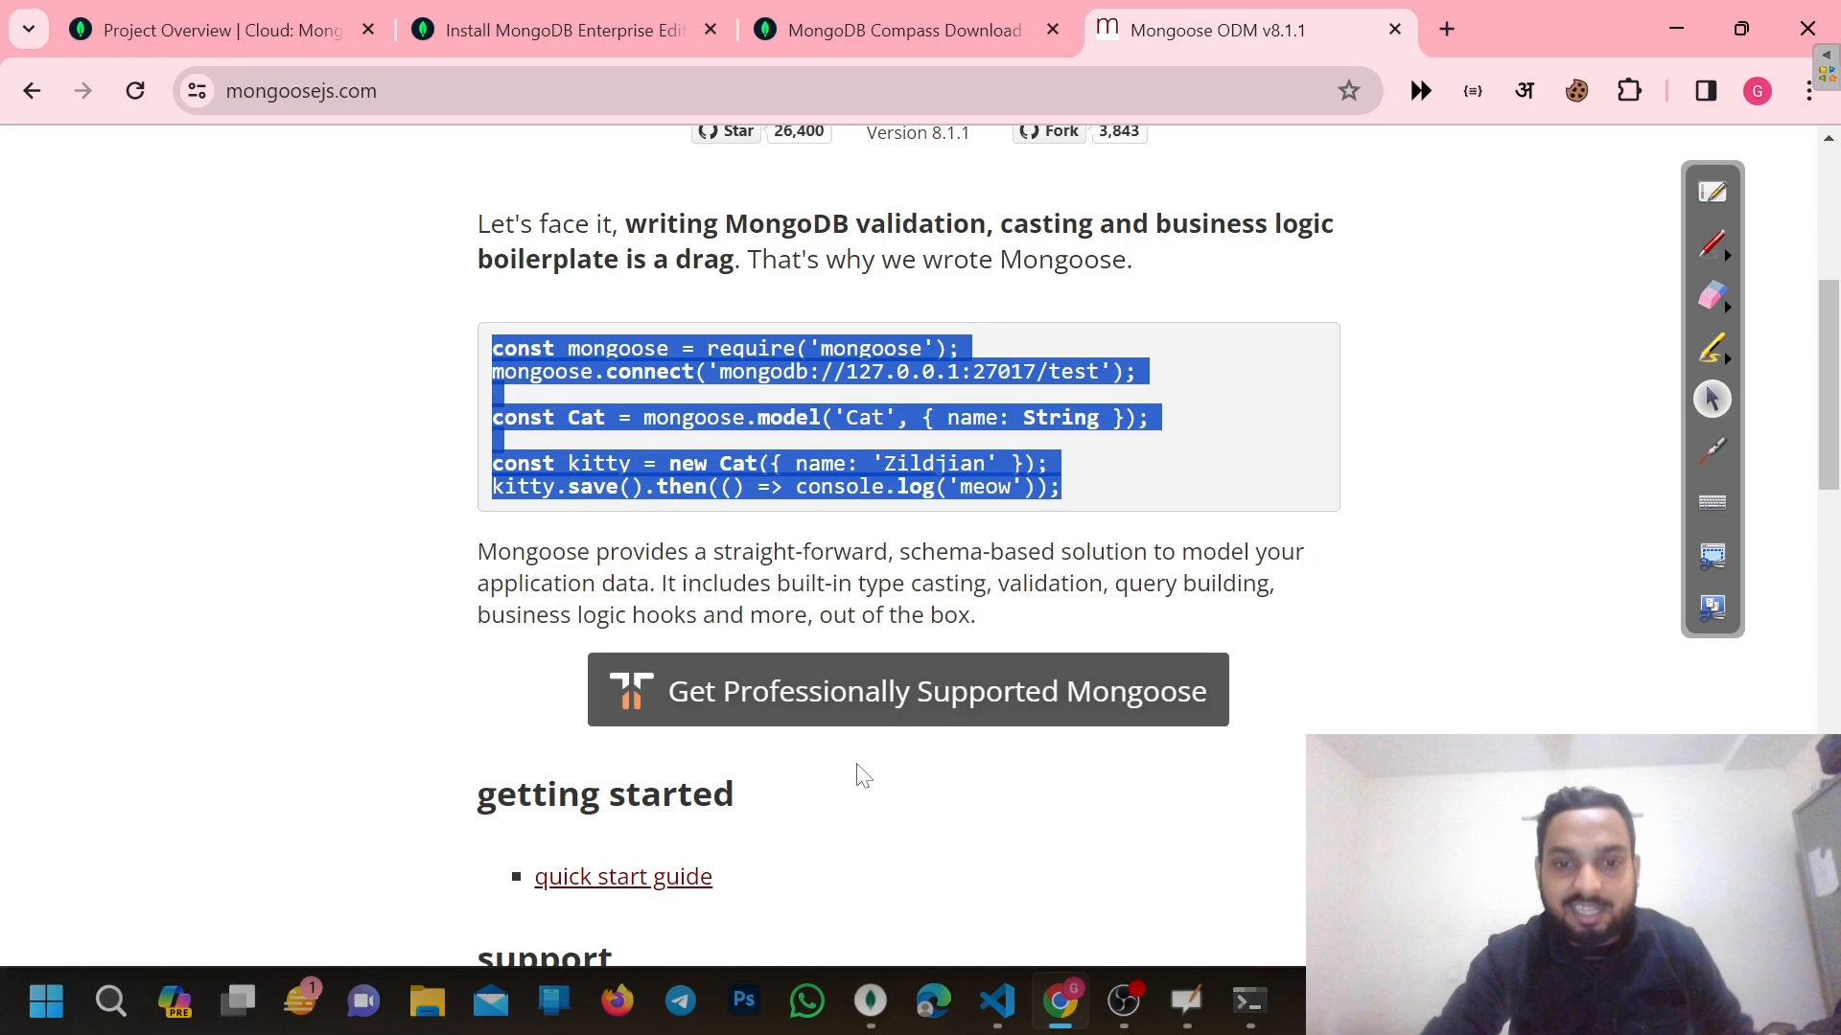
{"action": "left_click", "coordinate": [872, 1002]}
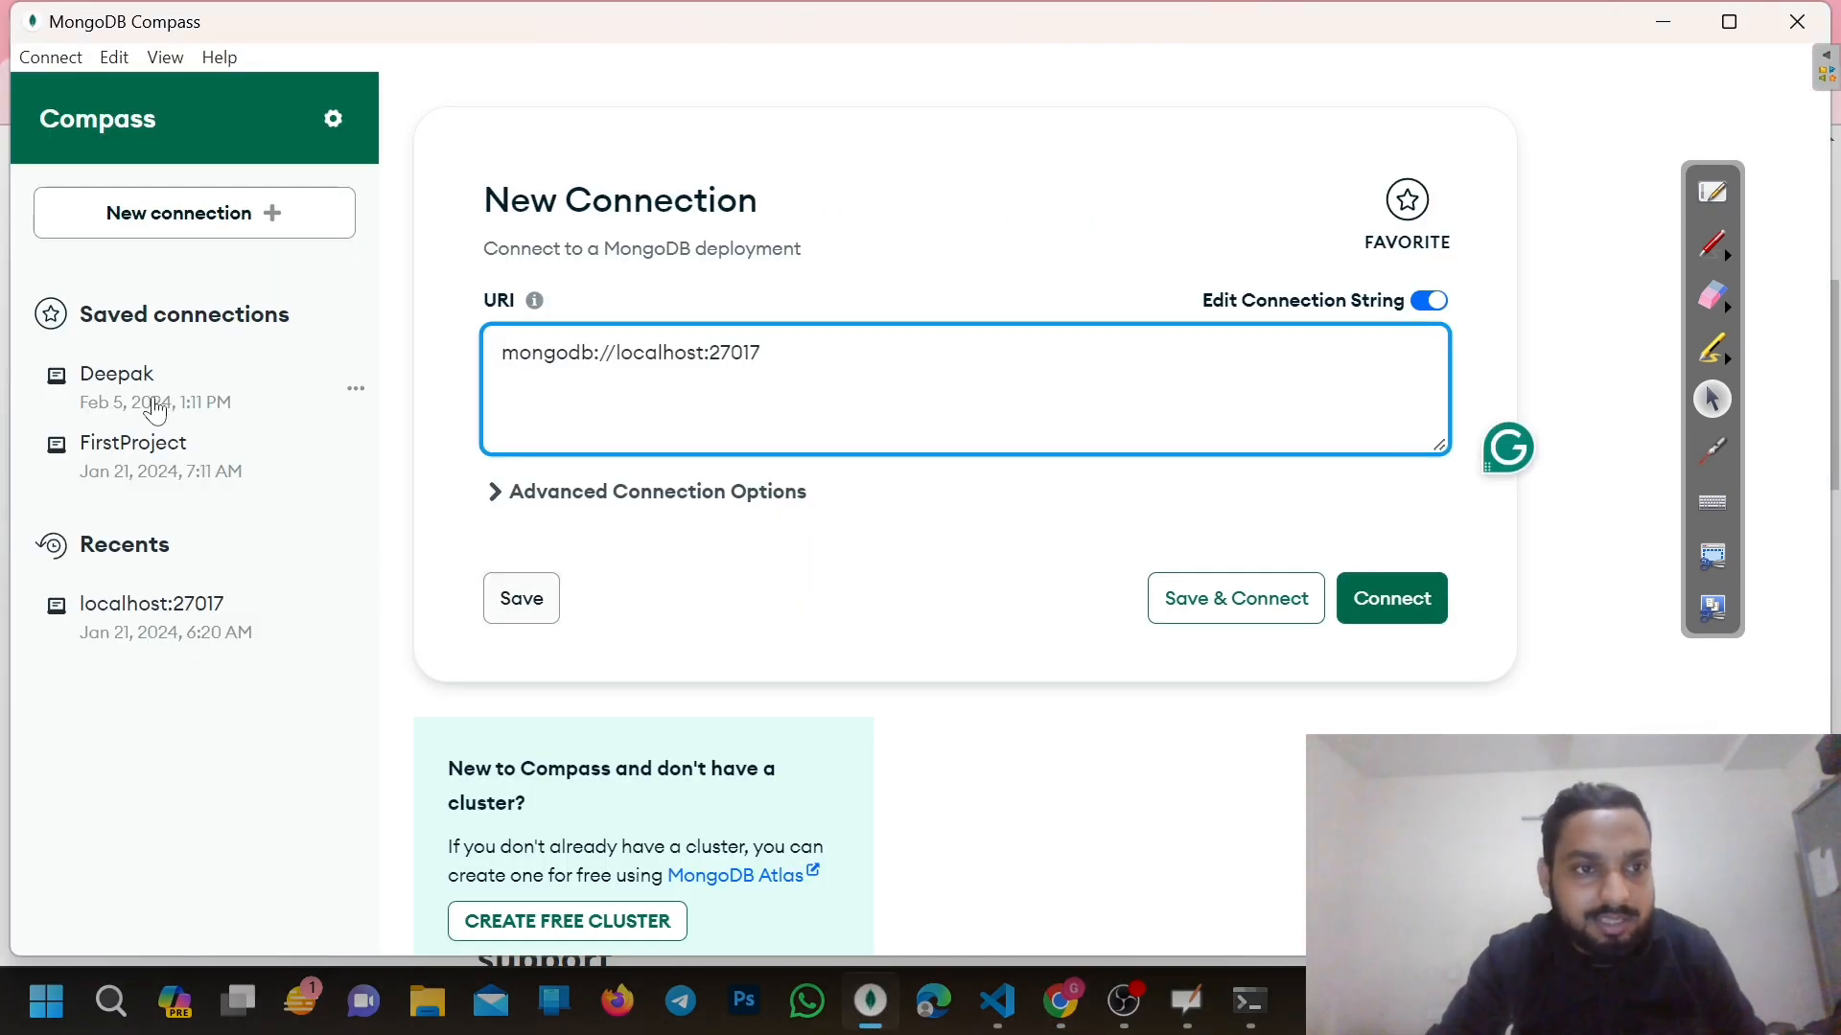
{"action": "left_click", "coordinate": [152, 400]}
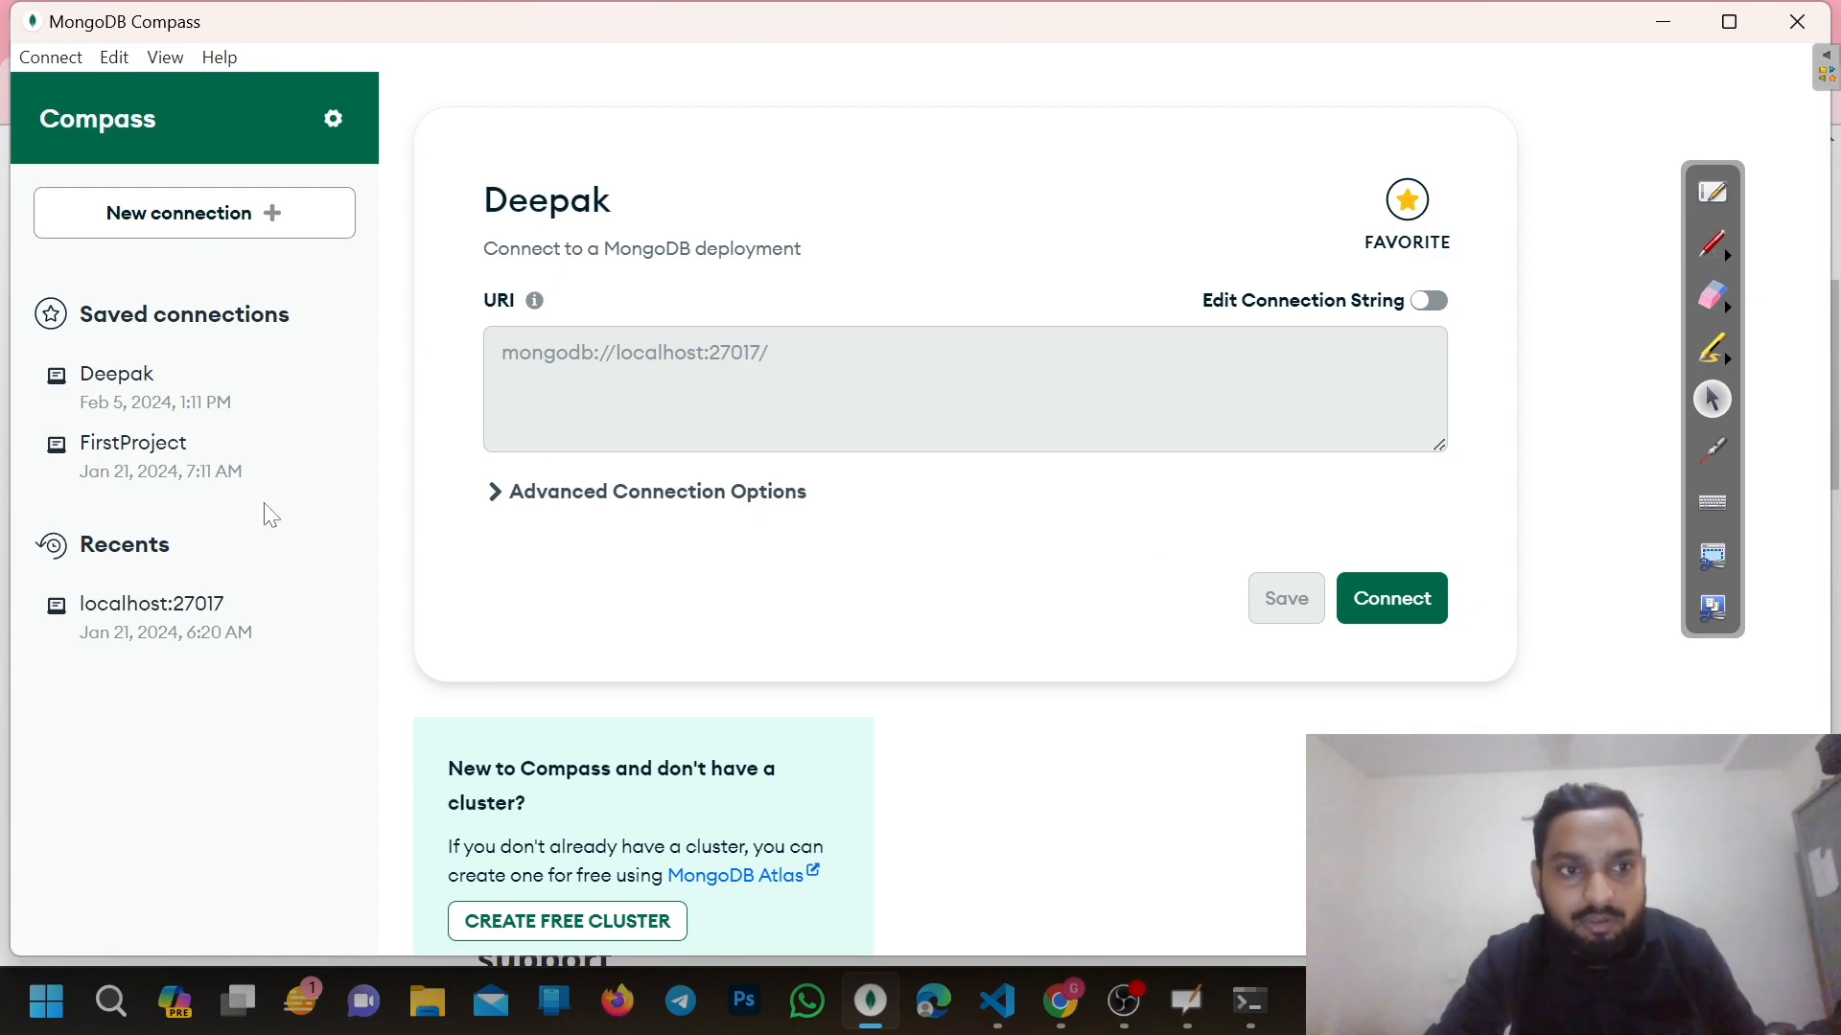
Connect to the saved FirstProject deployment in Compass and open its list of databases
{"action": "left_click", "coordinate": [222, 476]}
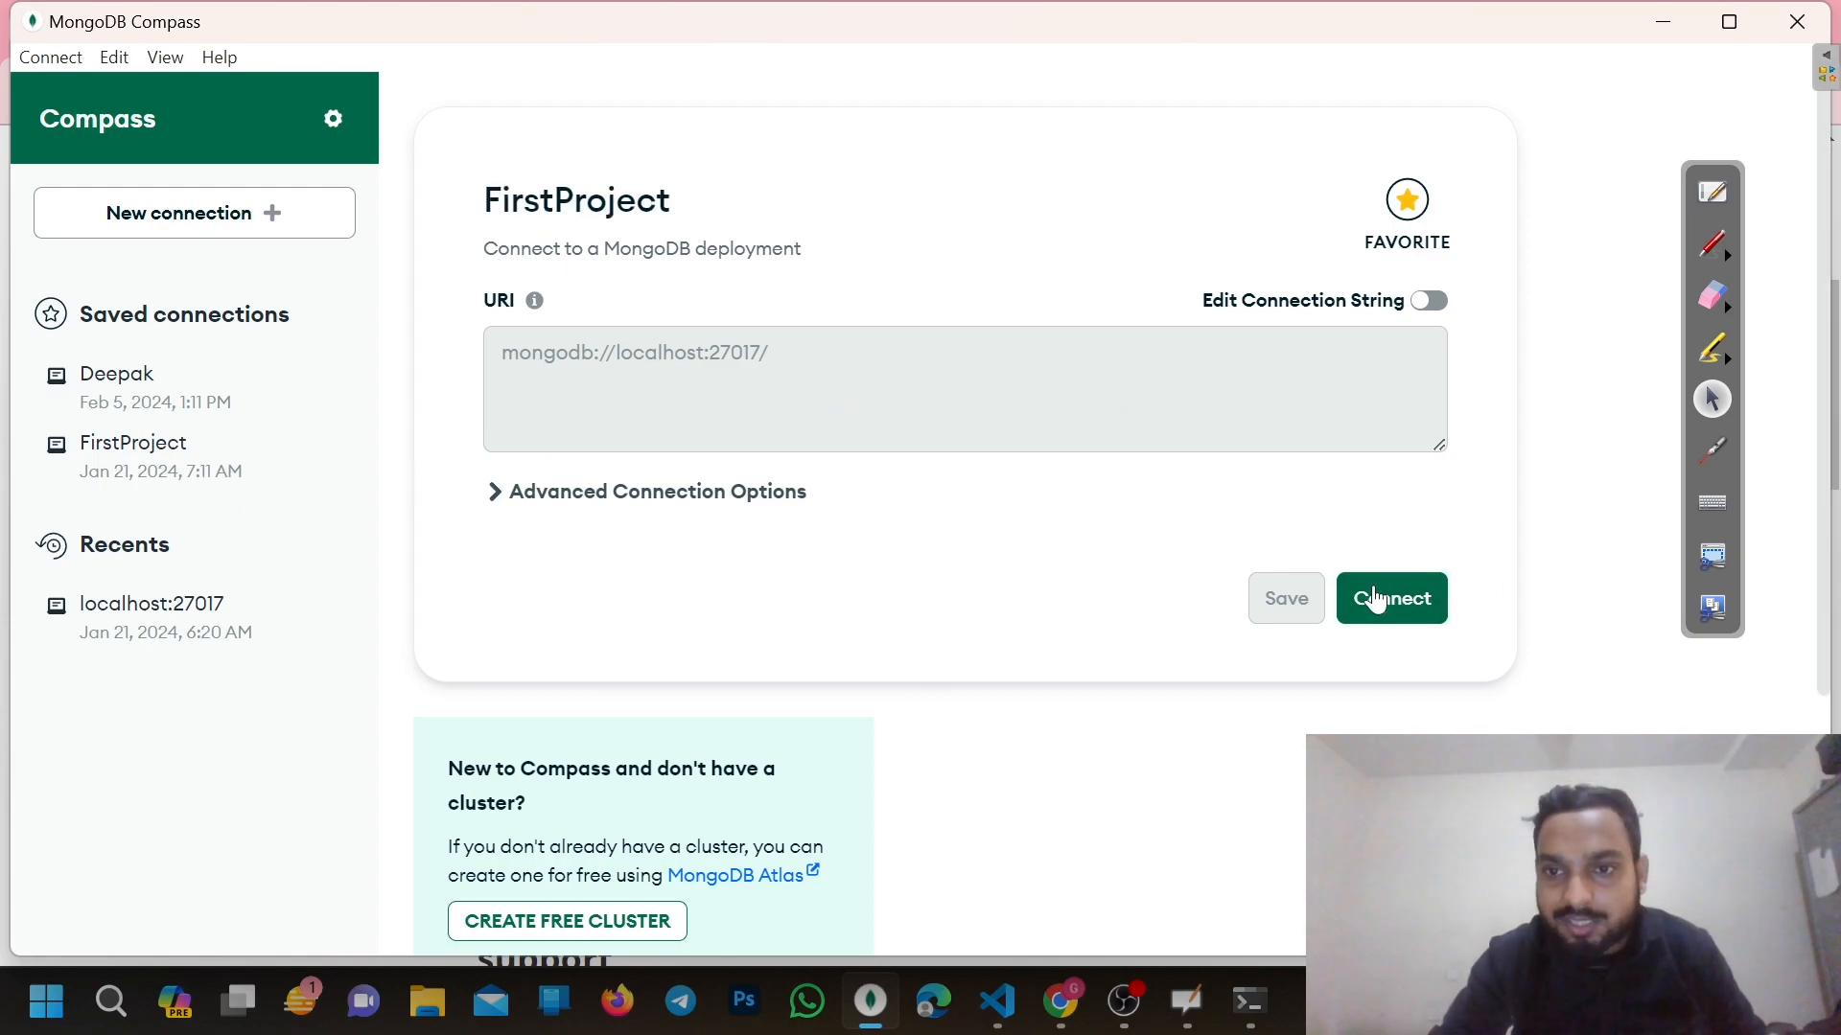
{"action": "left_click", "coordinate": [1375, 599]}
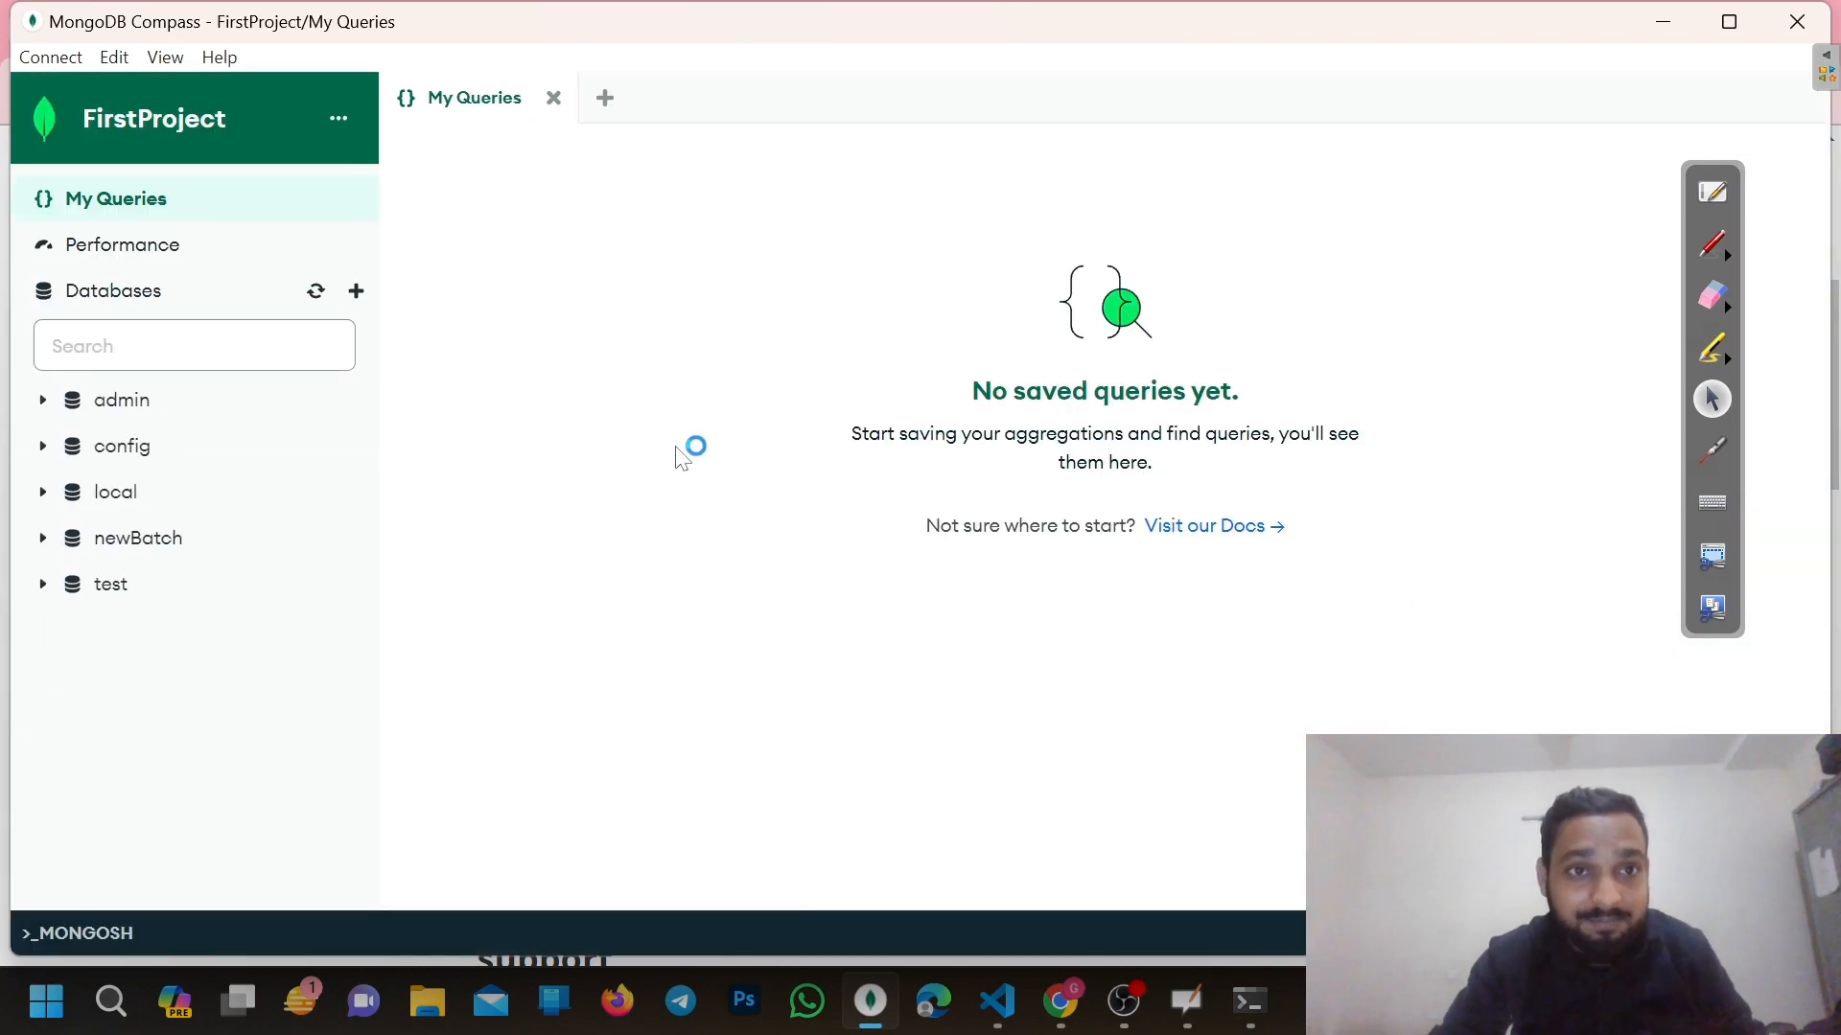
{"action": "left_click", "coordinate": [111, 296]}
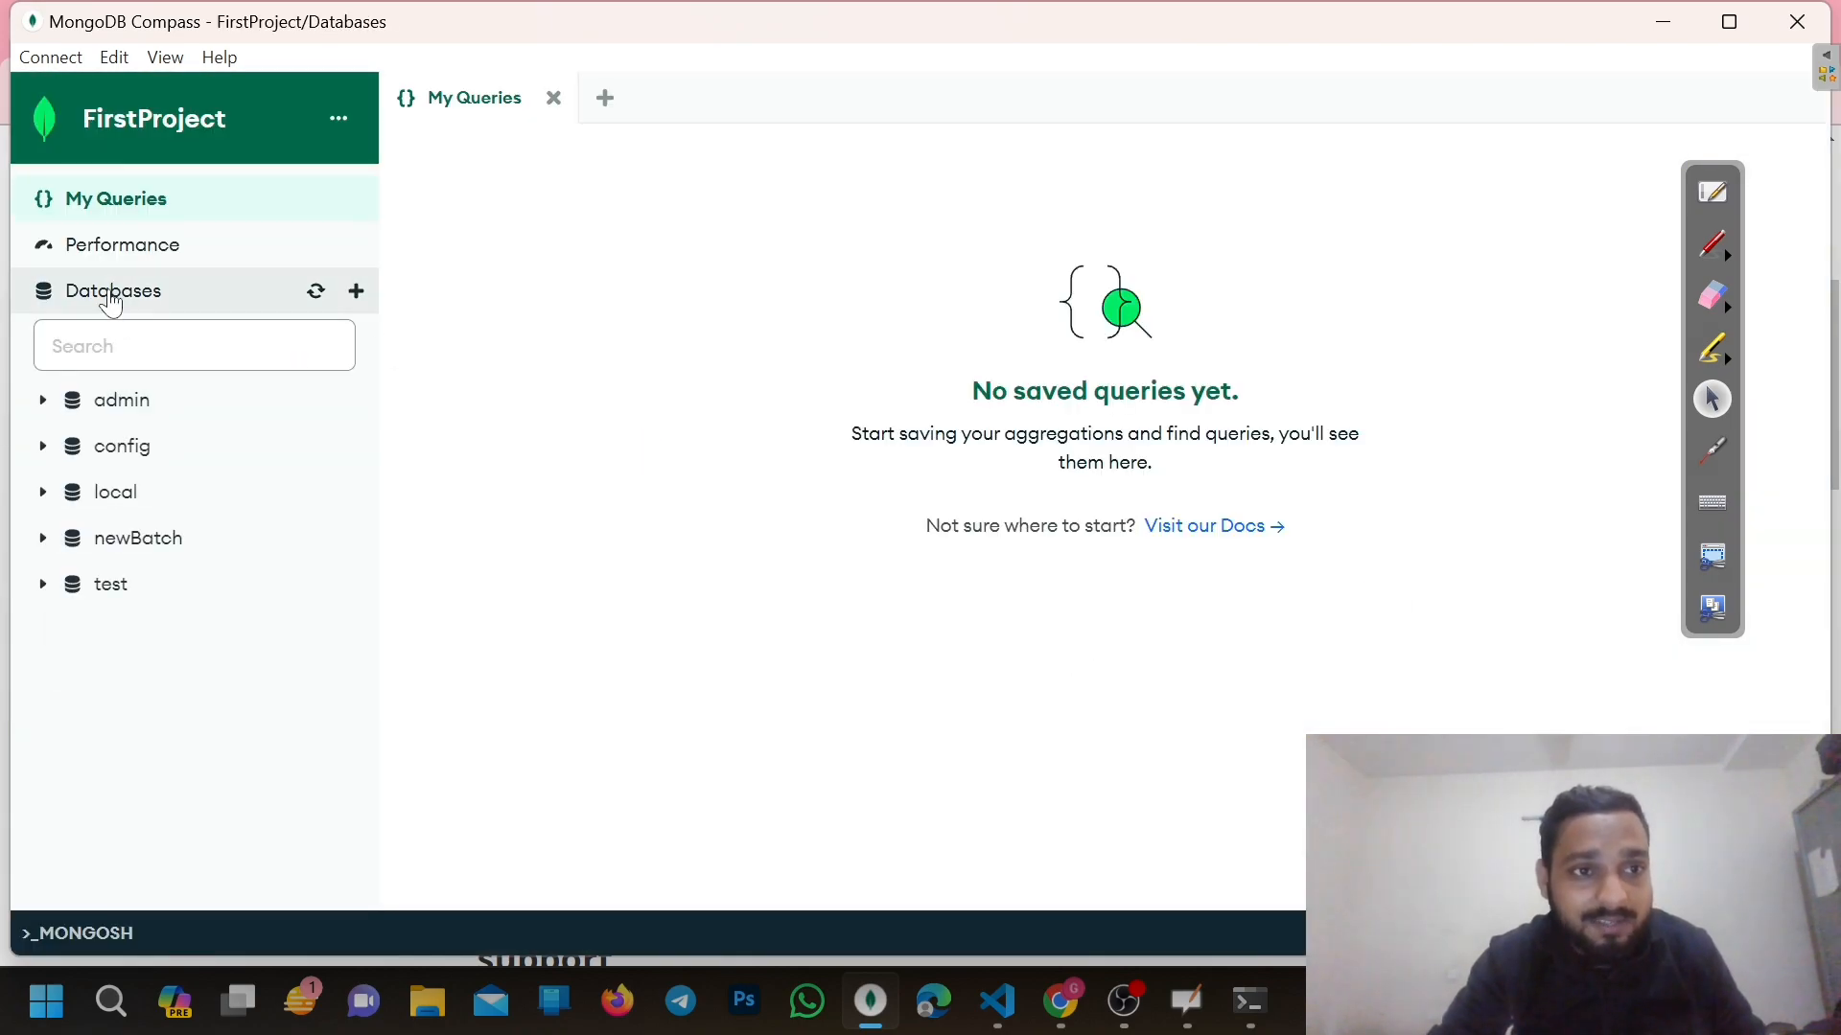
{"action": "left_click", "coordinate": [668, 191]}
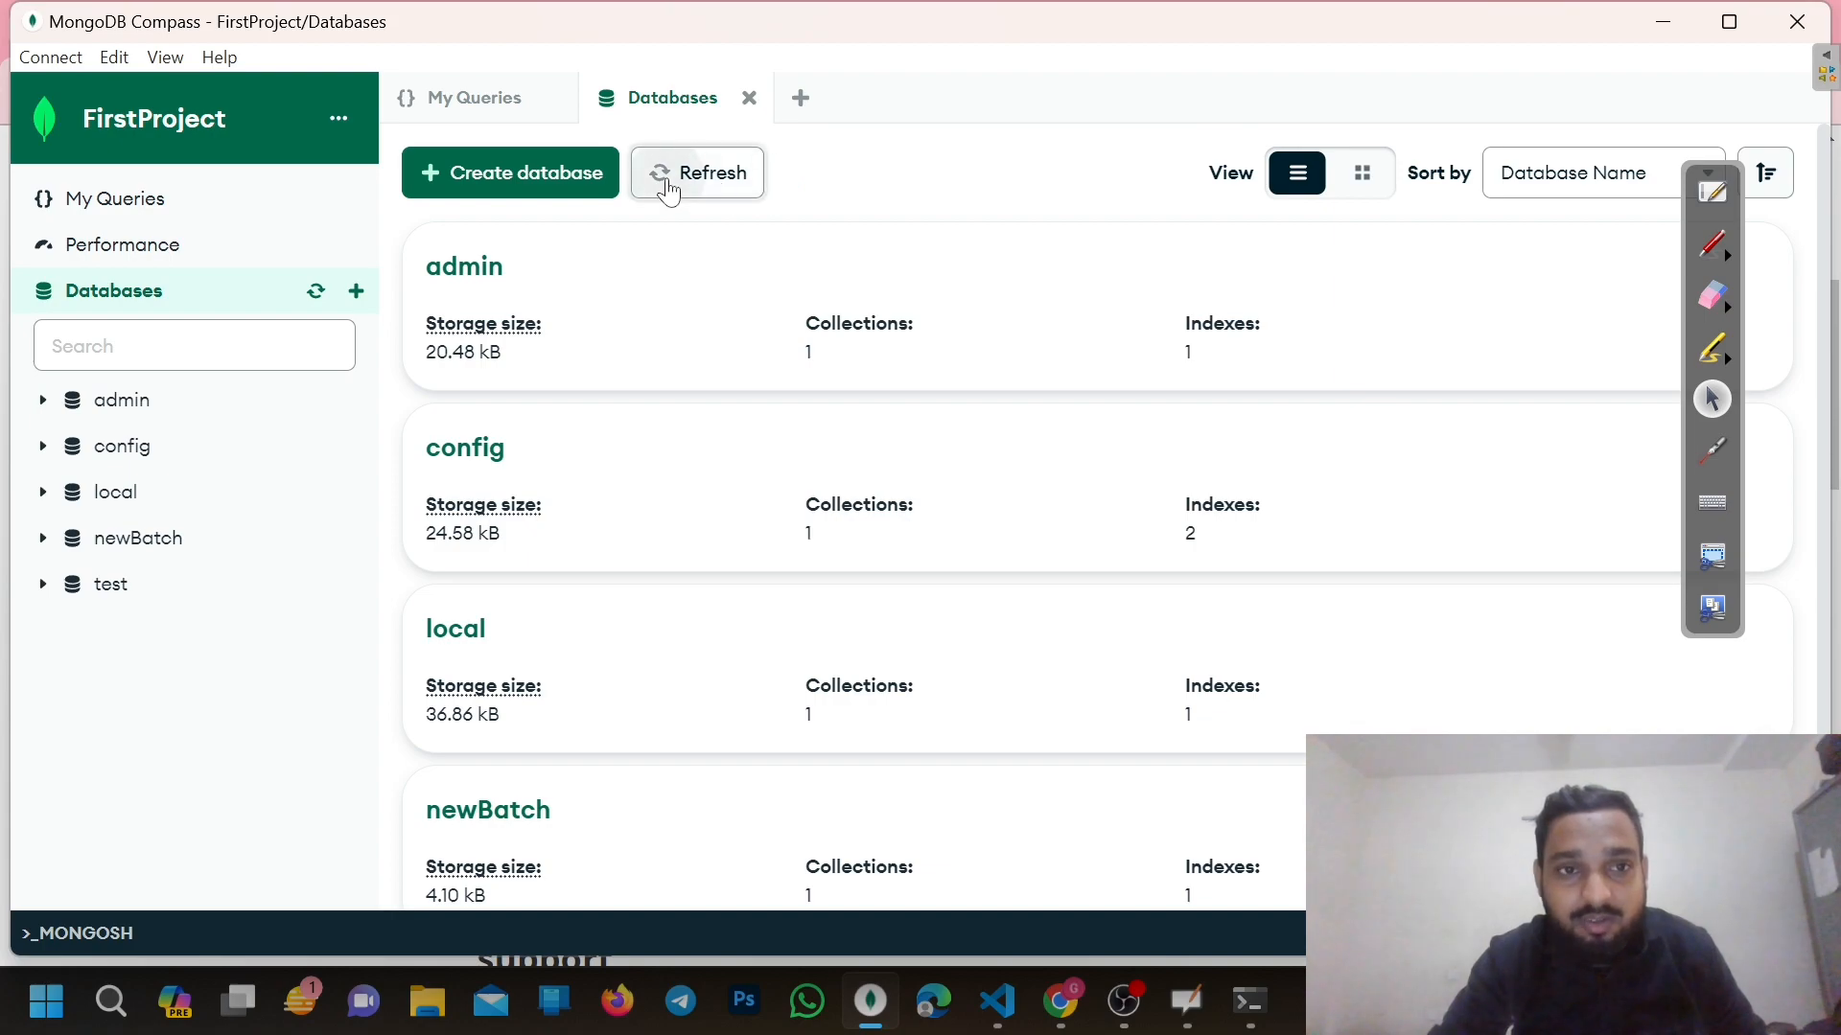
Open the cats collection of the test database and examine its stored documents
{"action": "scroll", "coordinate": [604, 607], "scroll_direction": "down", "scroll_amount": 3}
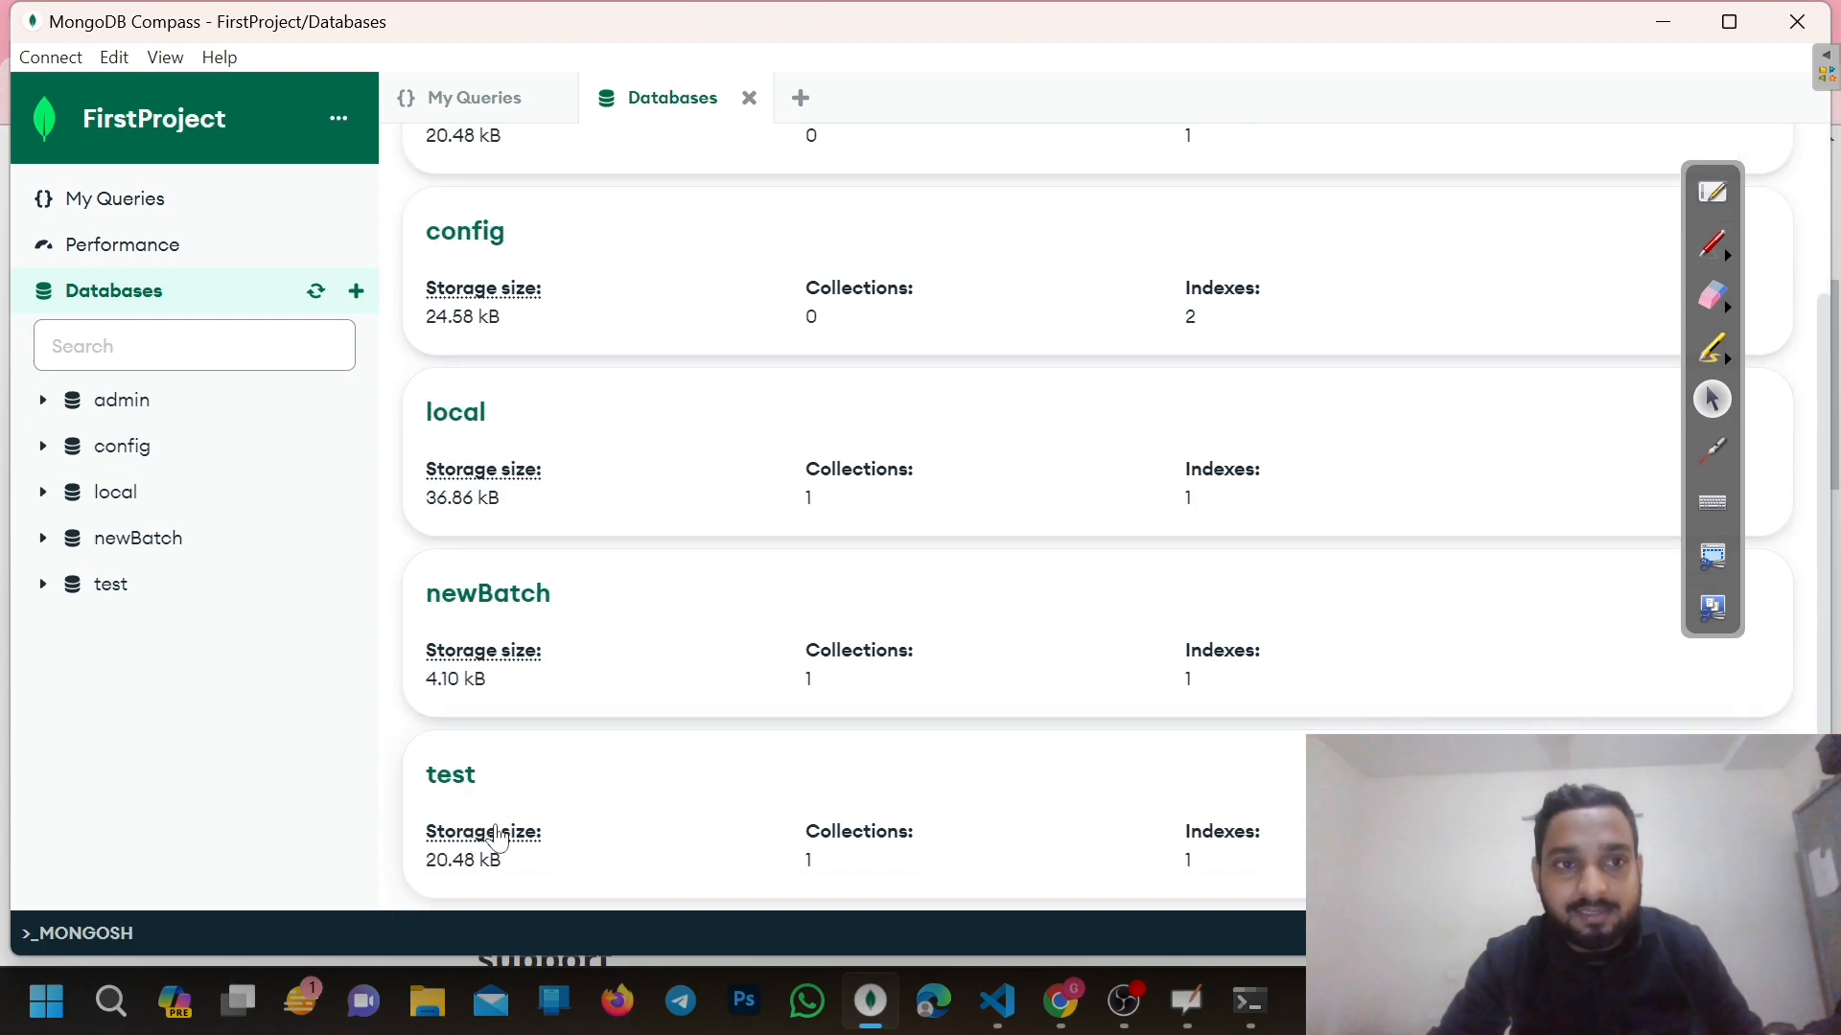
{"action": "left_click", "coordinate": [480, 856]}
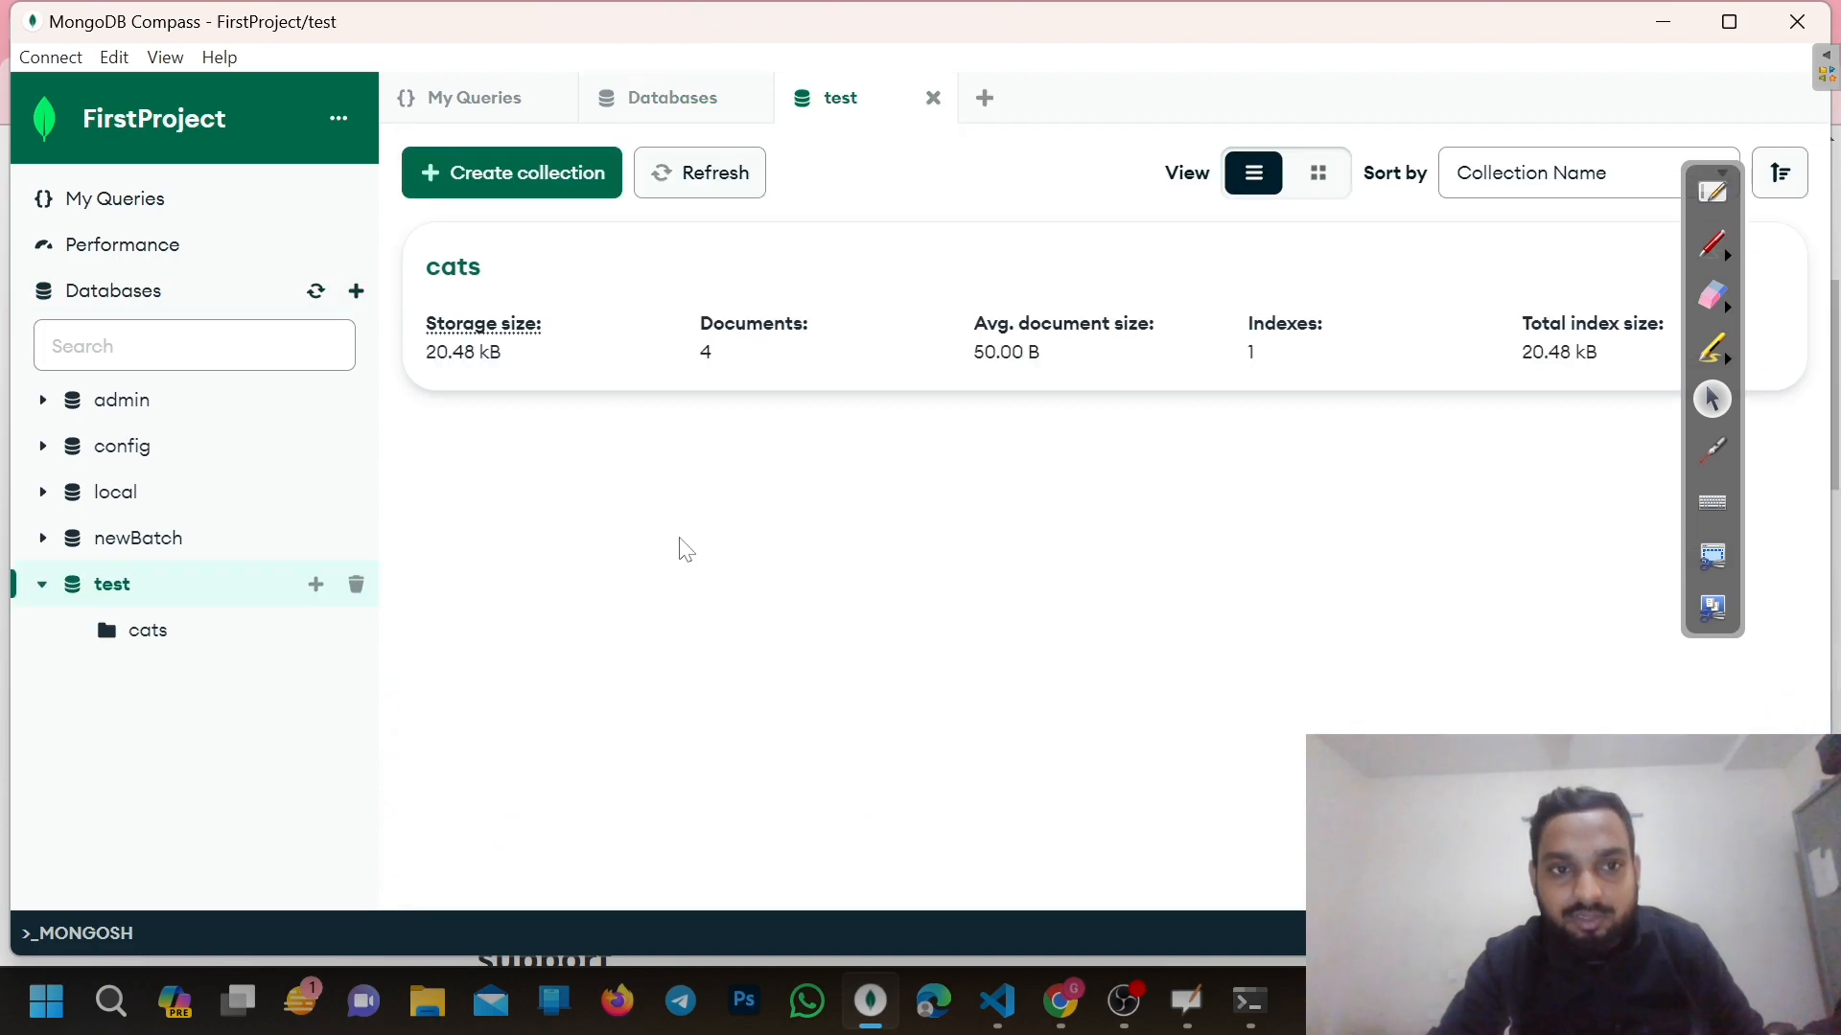
{"action": "left_click", "coordinate": [530, 316]}
{"action": "scroll", "coordinate": [705, 558], "scroll_direction": "down", "scroll_amount": 1}
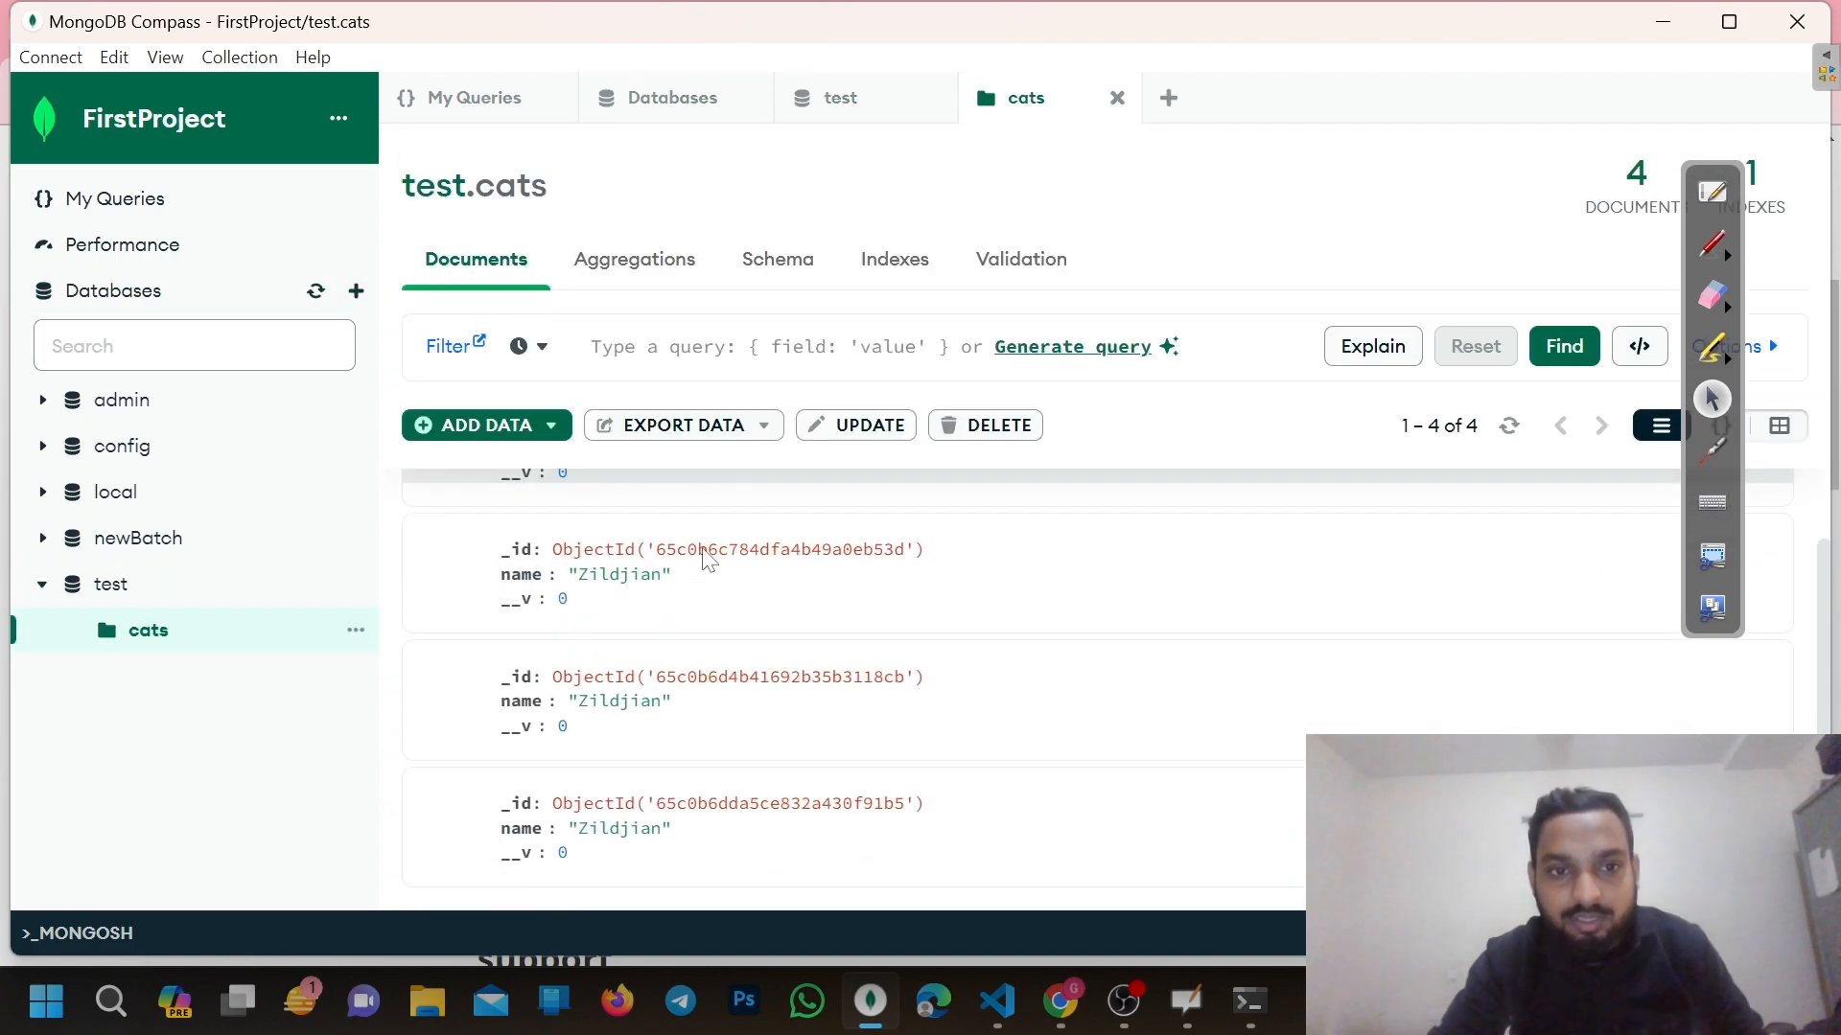
{"action": "scroll", "coordinate": [596, 788], "scroll_direction": "up", "scroll_amount": 1}
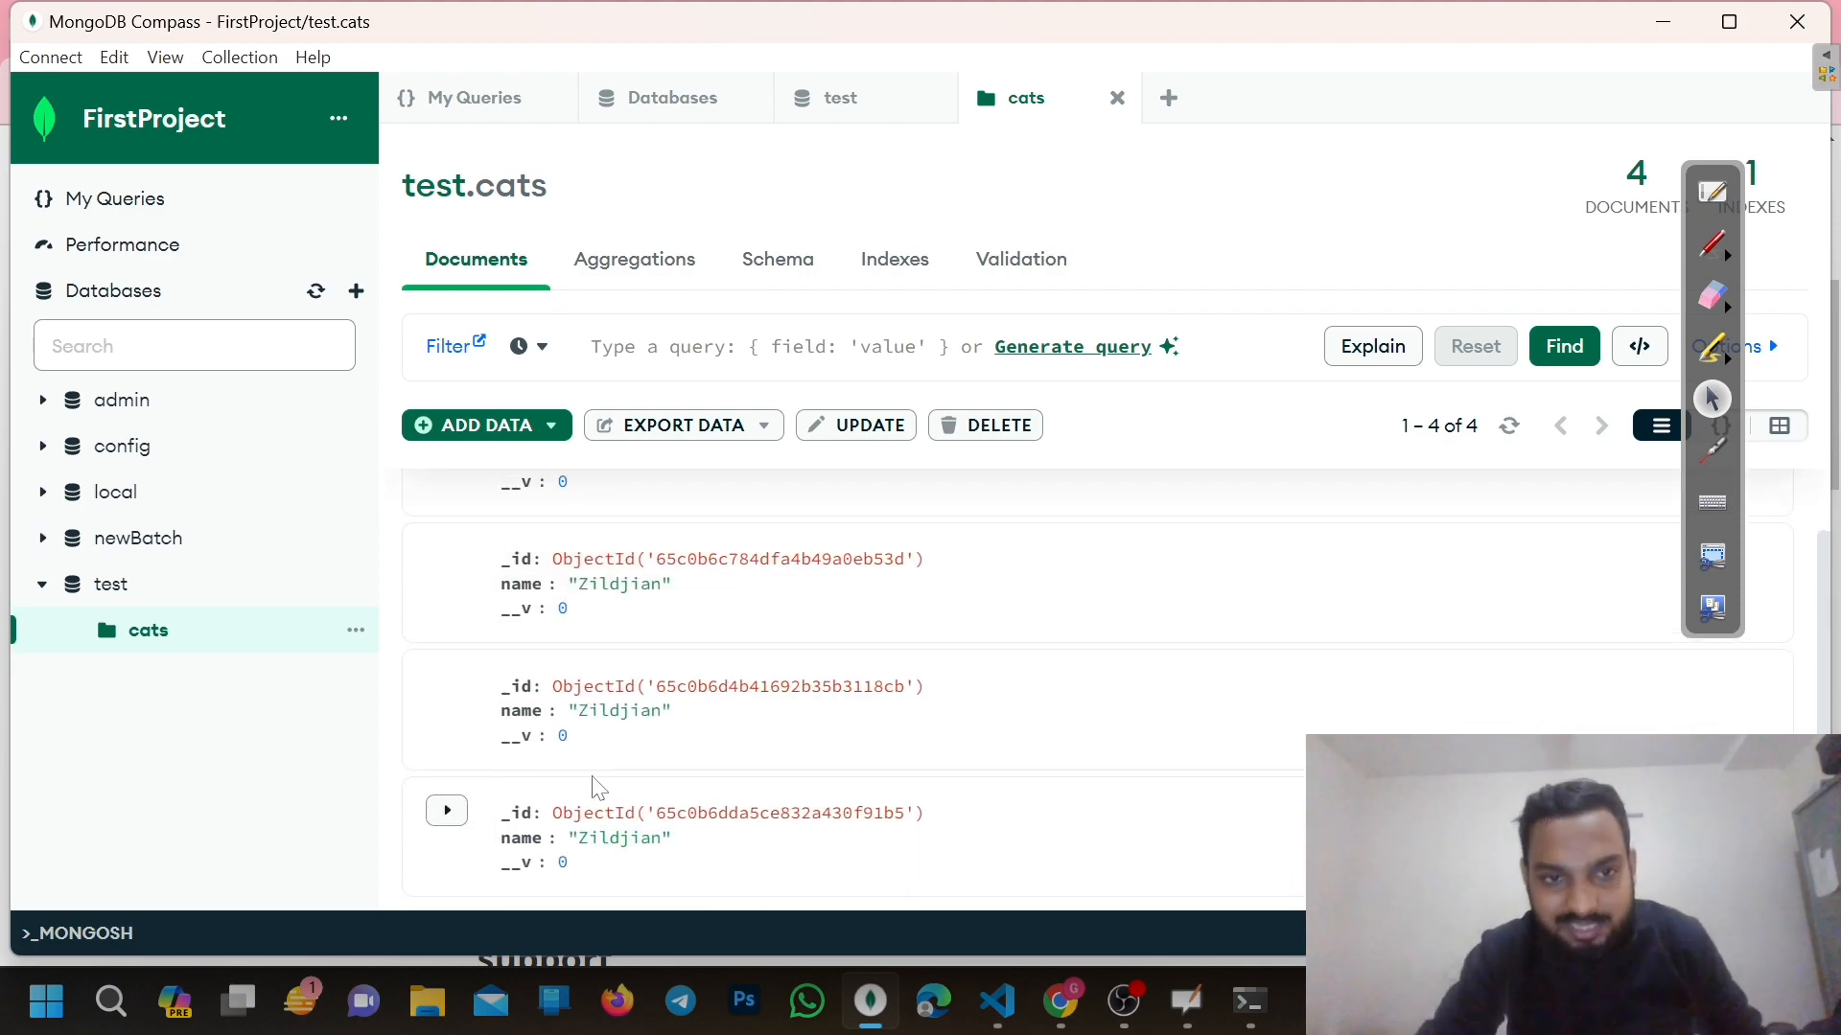
Switch to VS Code and, in index.js, rename both the Mongoose model string and the constant holding the model to Student
{"action": "left_click", "coordinate": [998, 1002]}
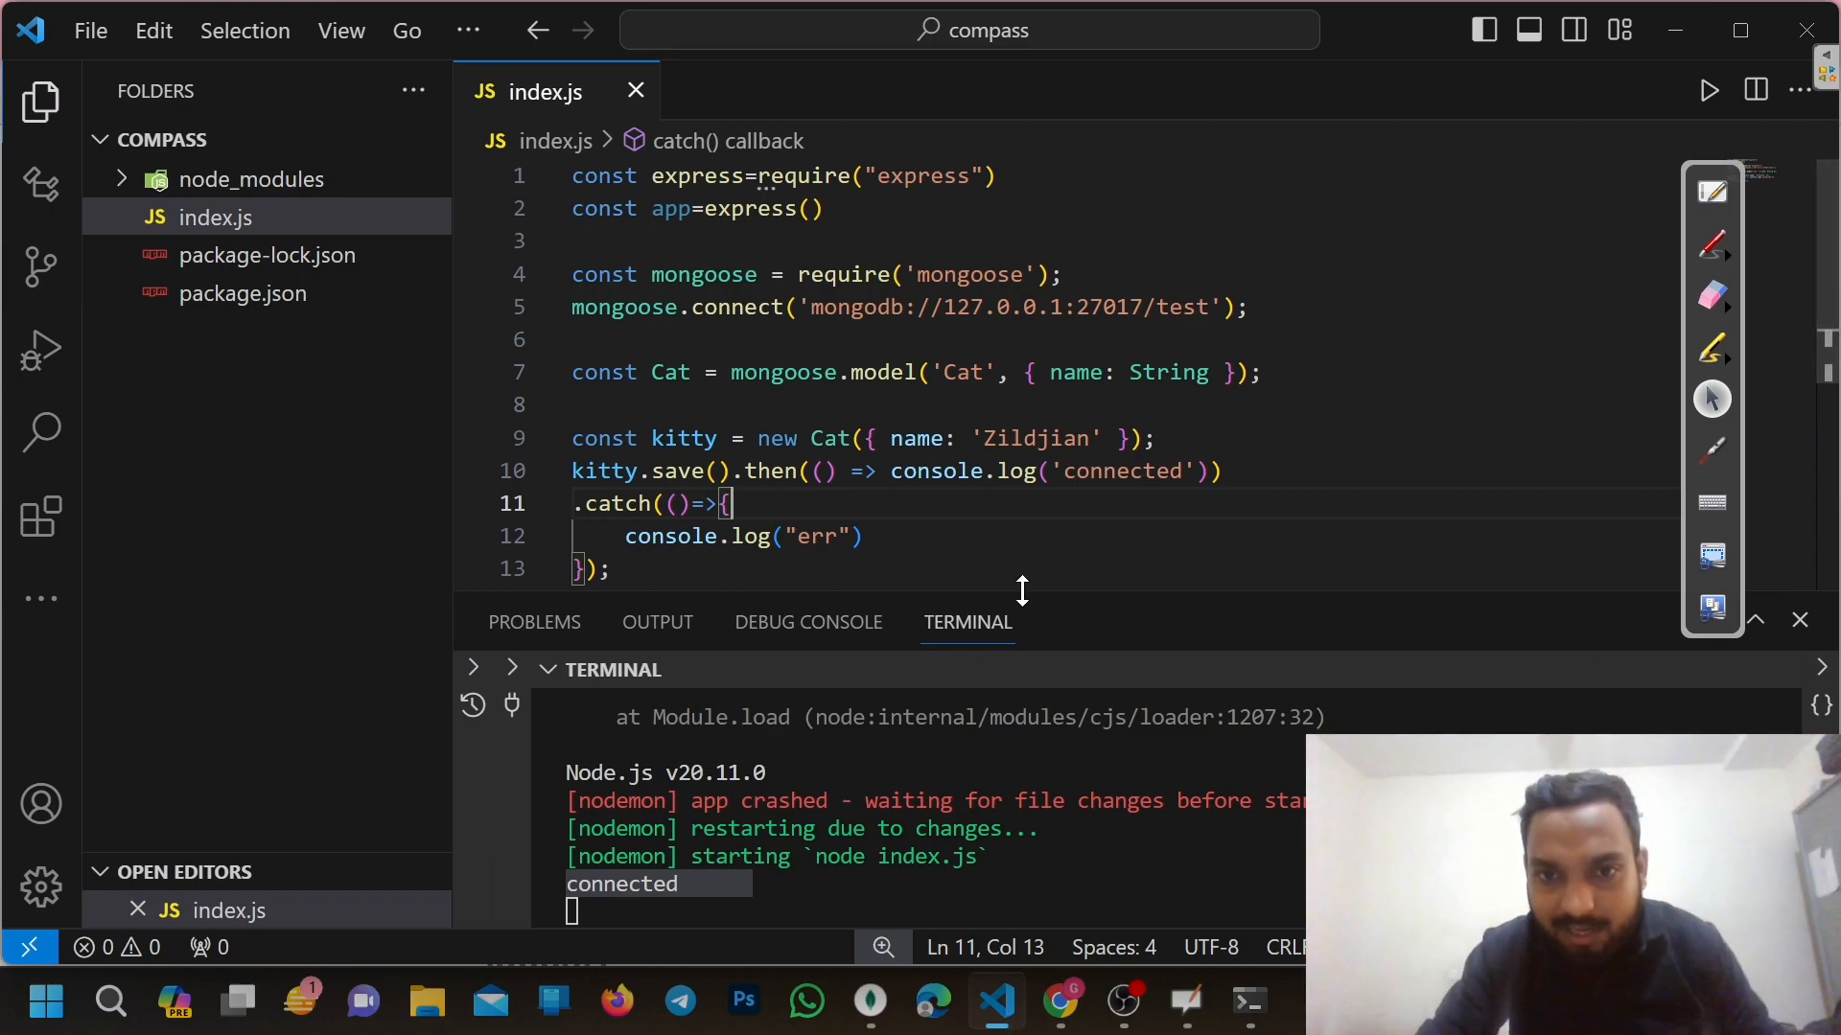
{"action": "left_click_drag", "start_coordinate": [1020, 590], "coordinate": [1022, 638]}
{"action": "left_click_drag", "start_coordinate": [1090, 438], "coordinate": [1052, 438]}
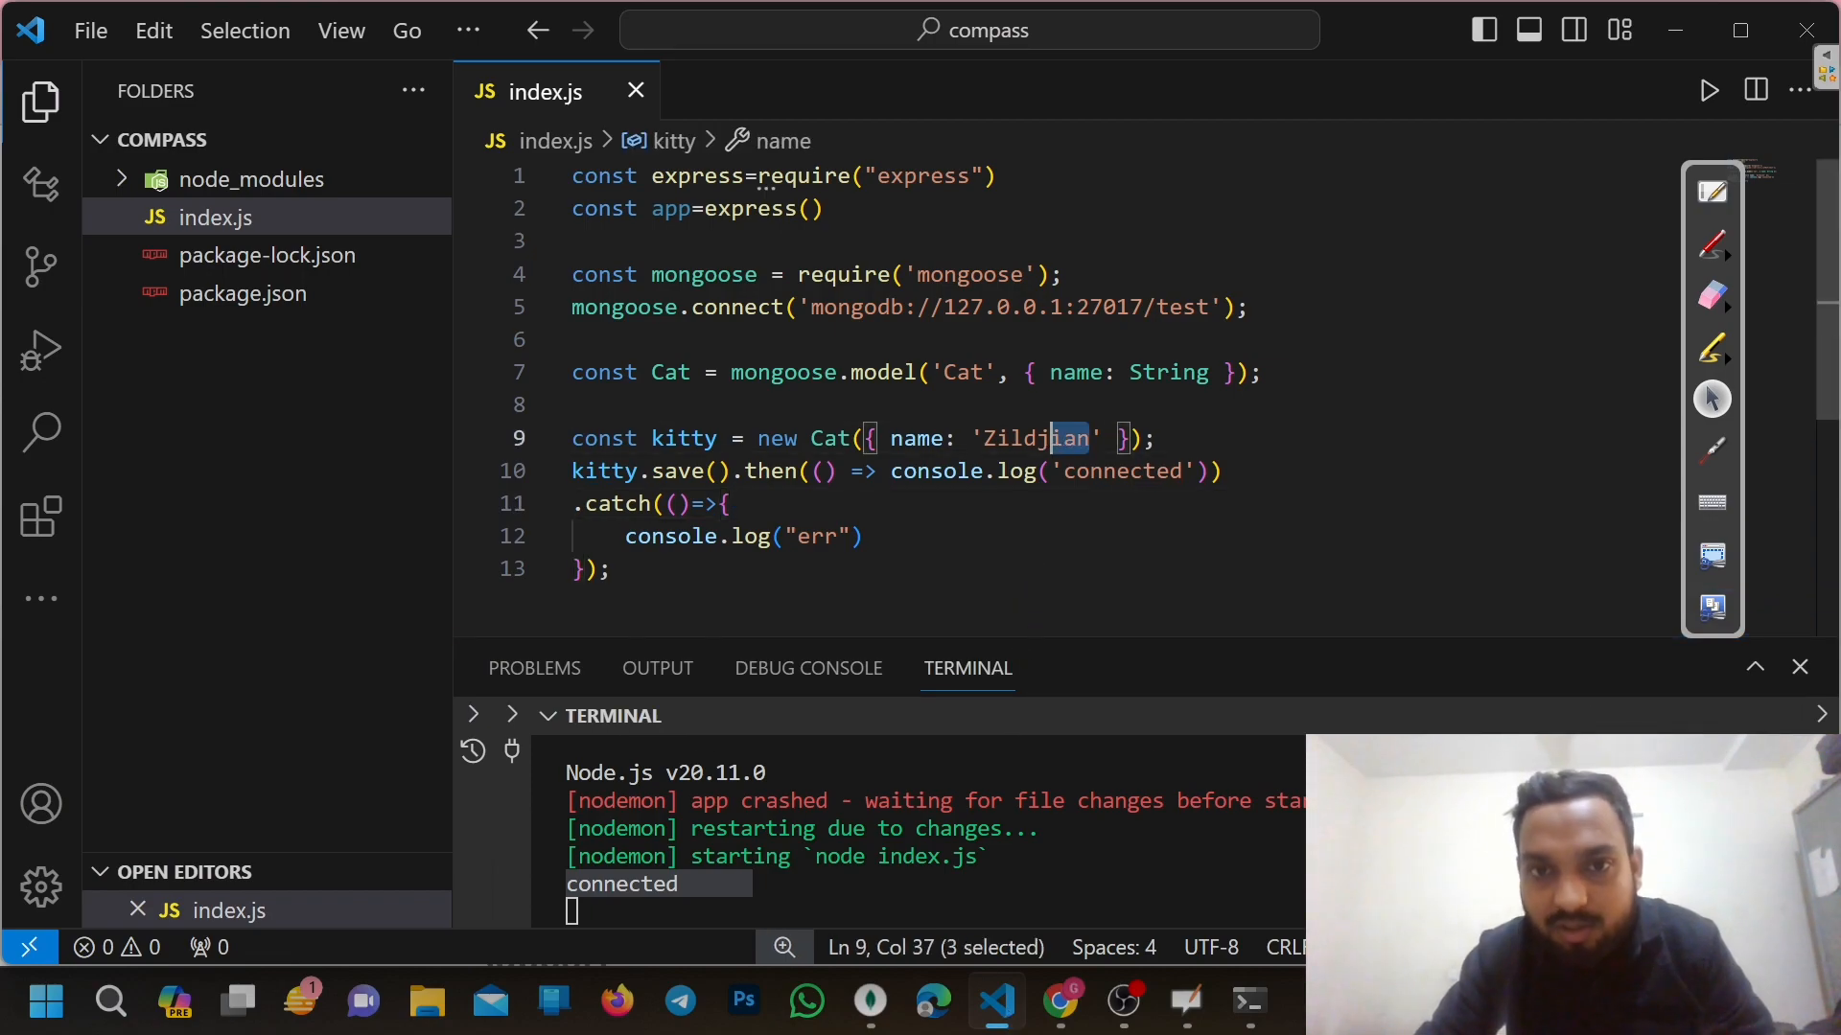
{"action": "left_click_drag", "start_coordinate": [979, 372], "coordinate": [941, 372]}
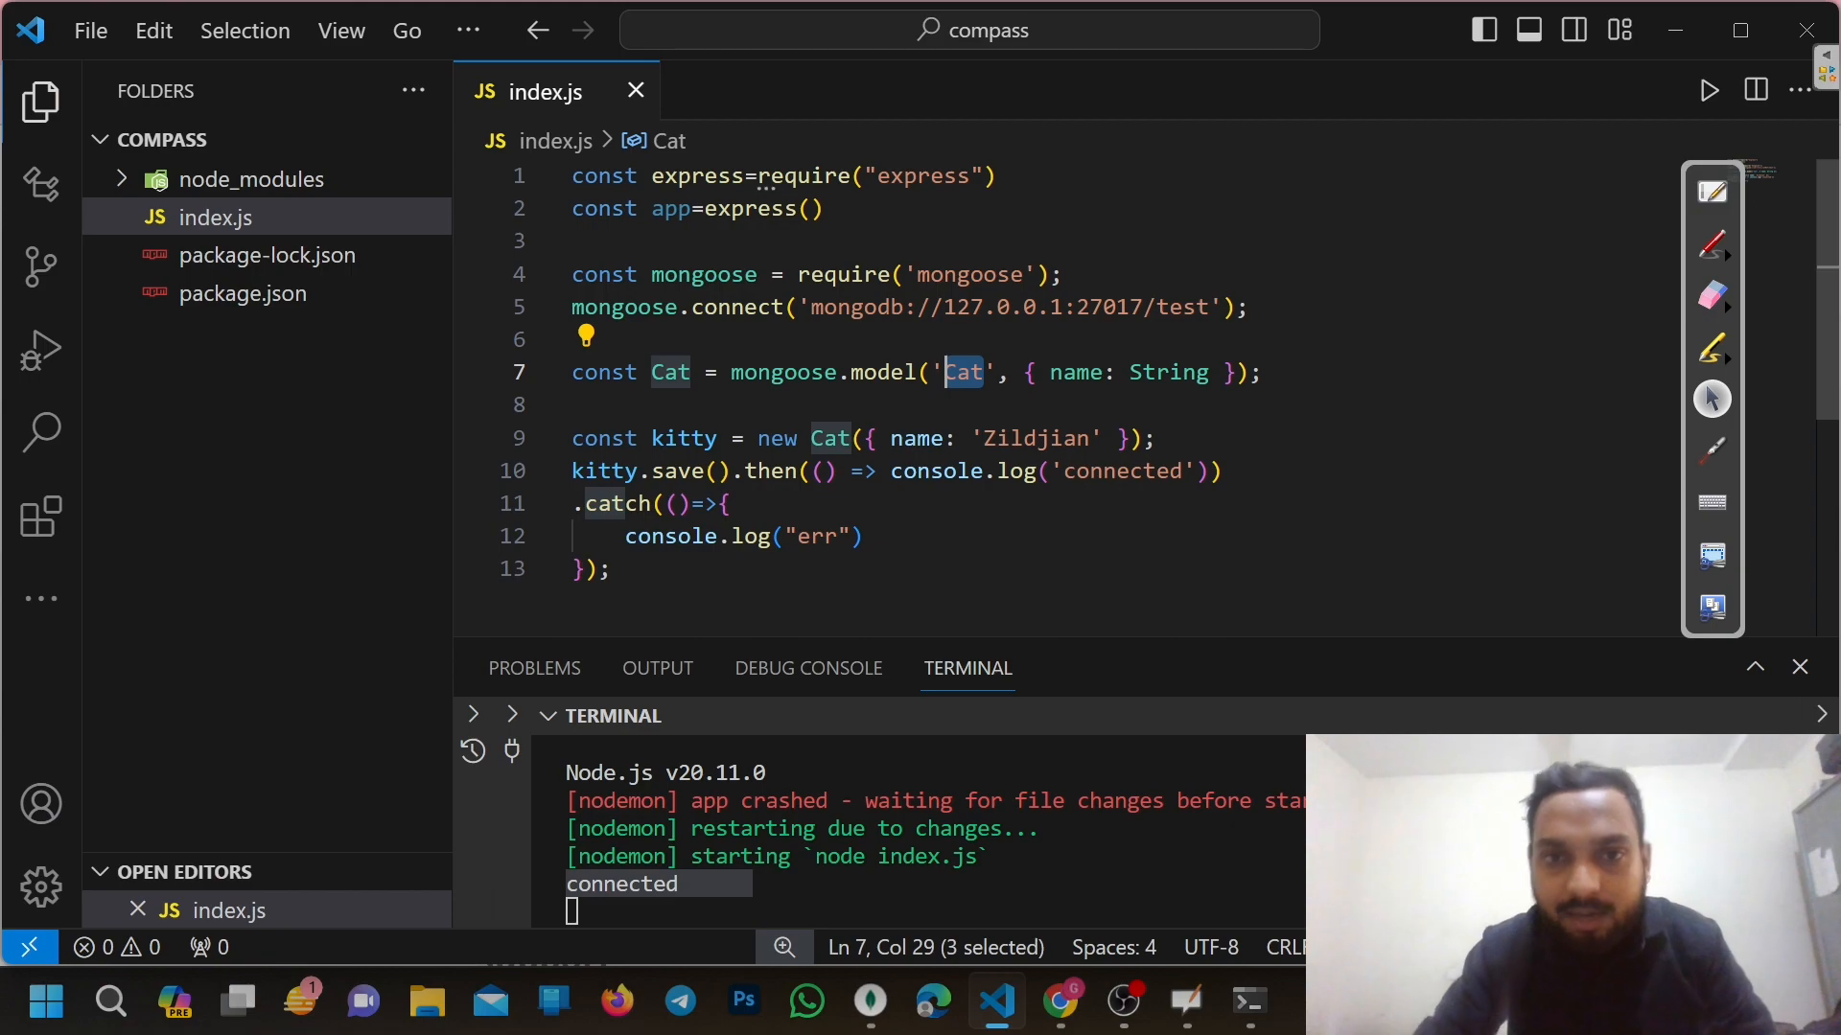
{"action": "key", "text": "BackSpace"}
{"action": "type", "text": "Student"}
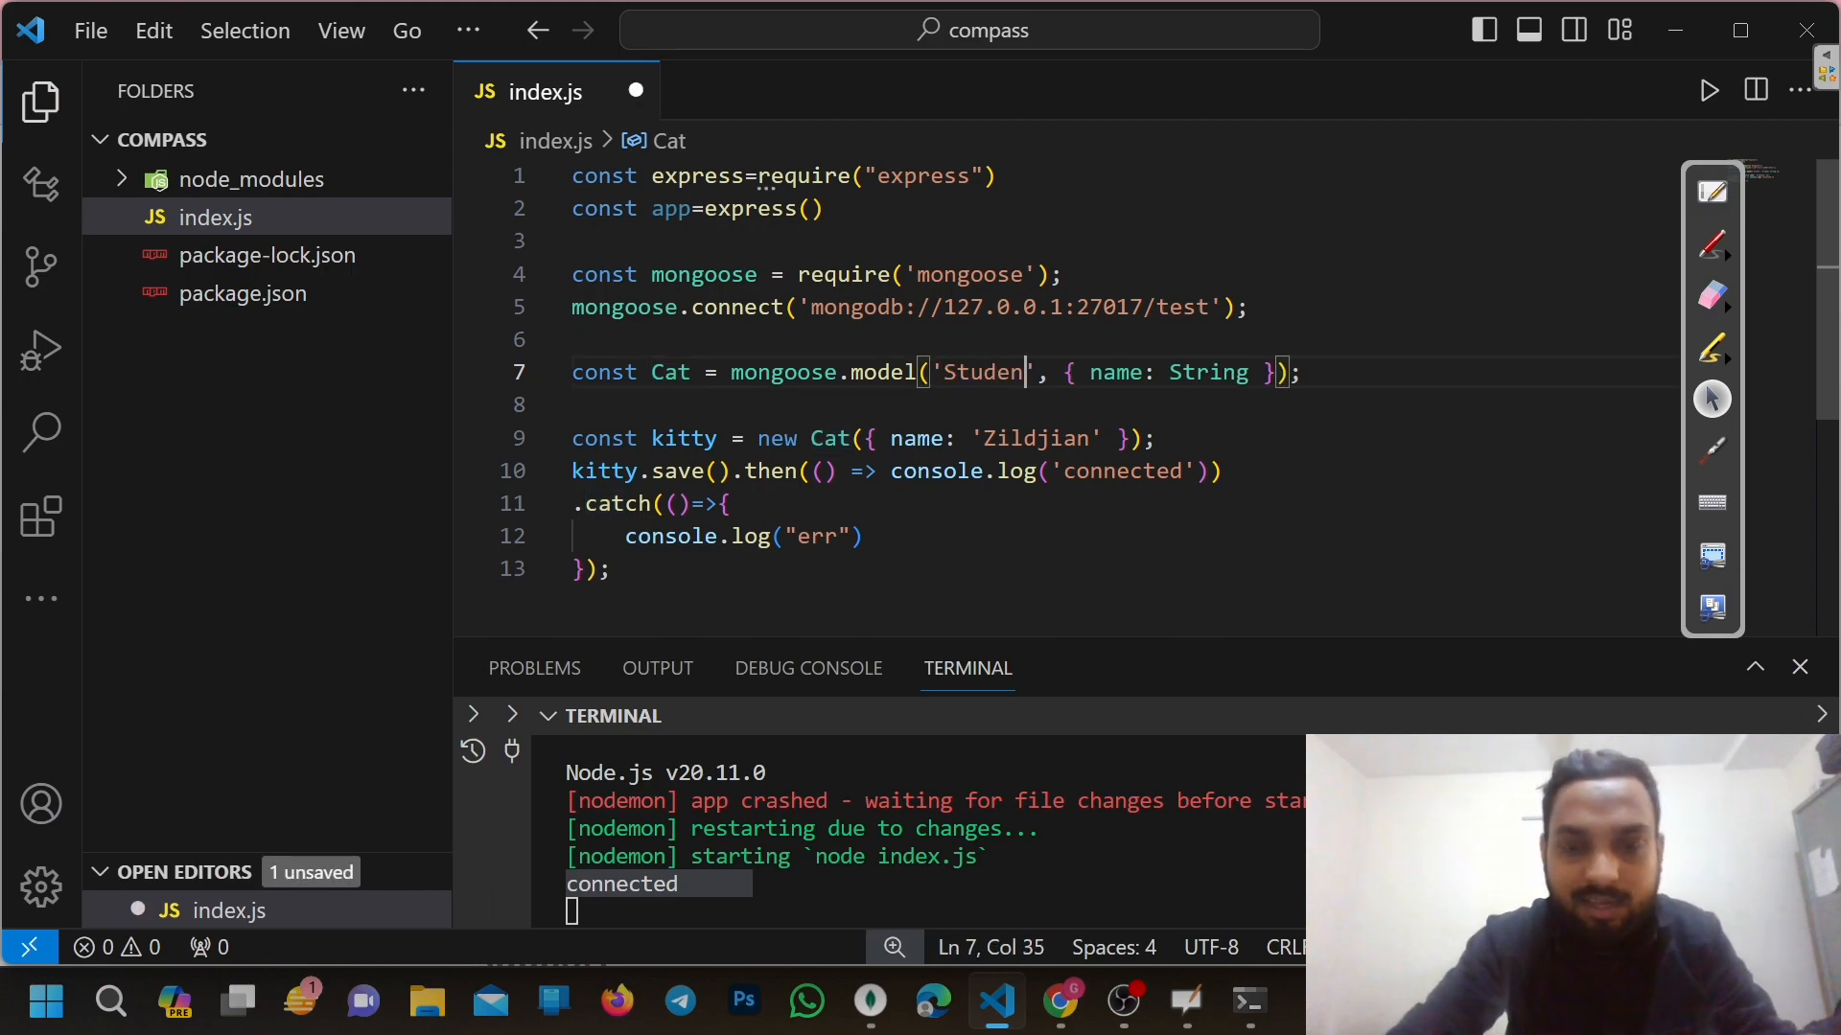
{"action": "left_click_drag", "start_coordinate": [692, 372], "coordinate": [652, 372]}
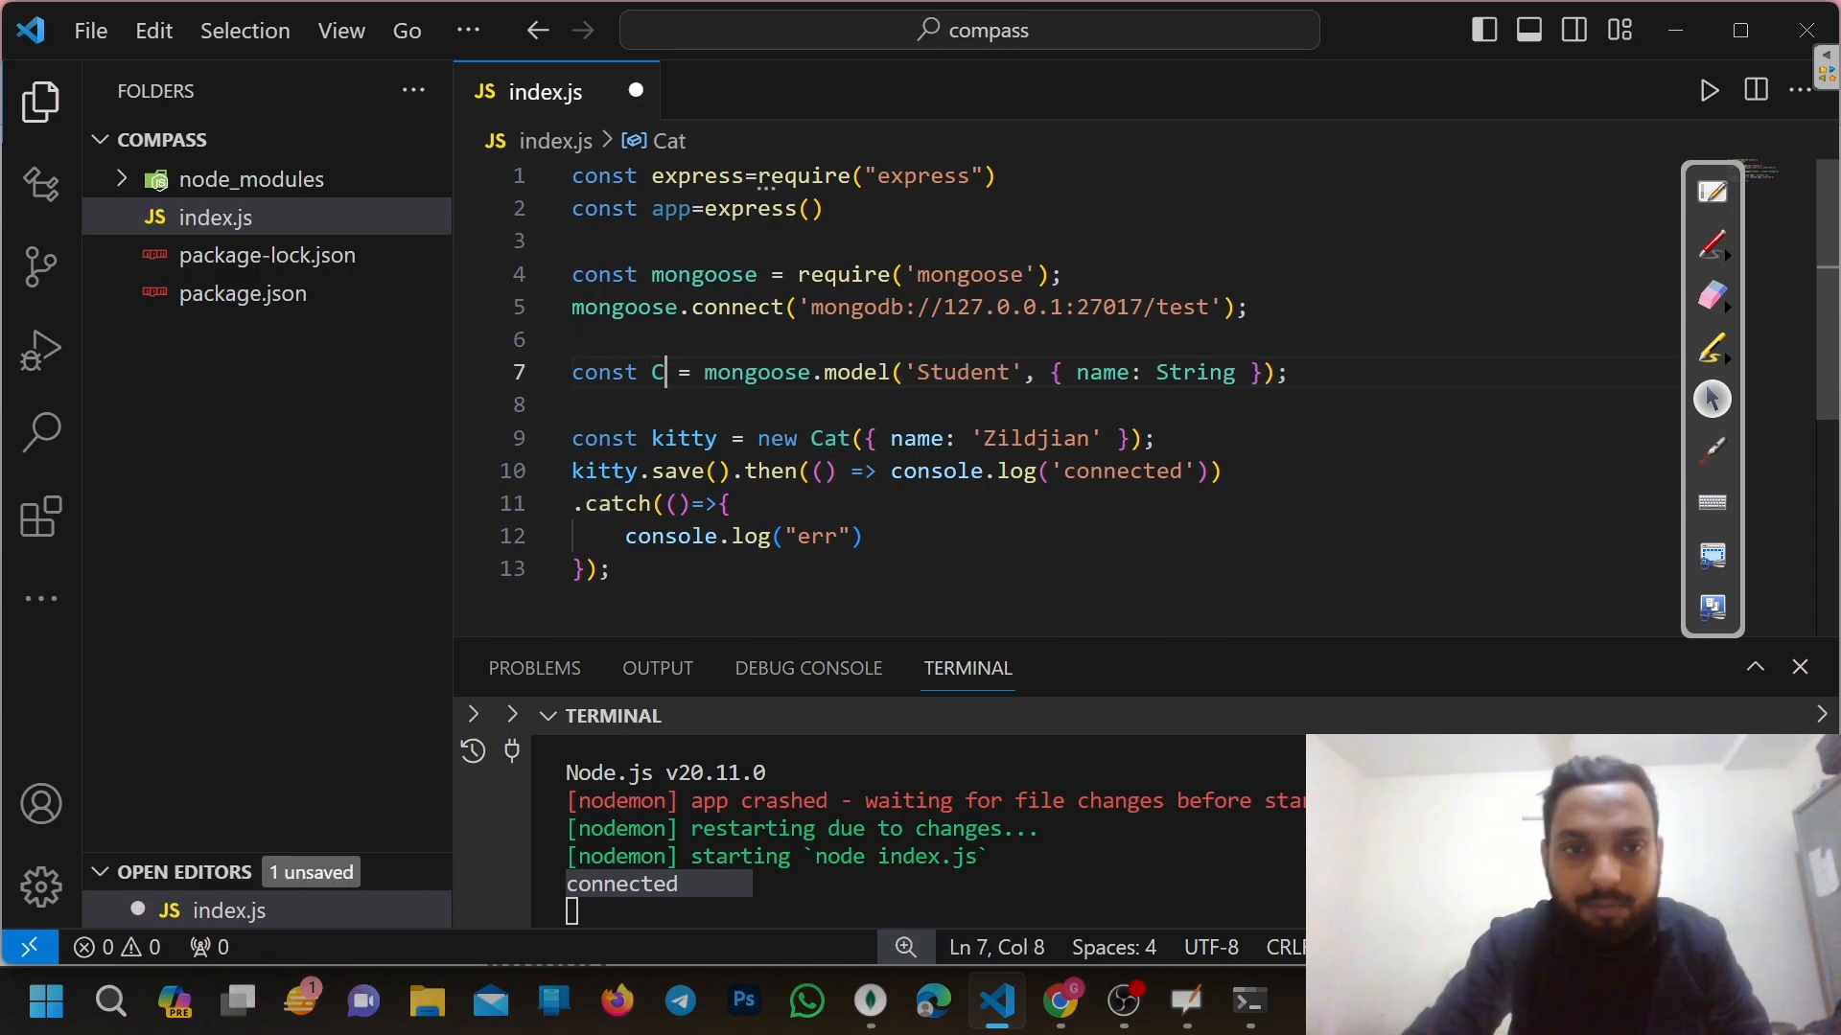
{"action": "key", "text": "BackSpace"}
{"action": "type", "text": "Student"}
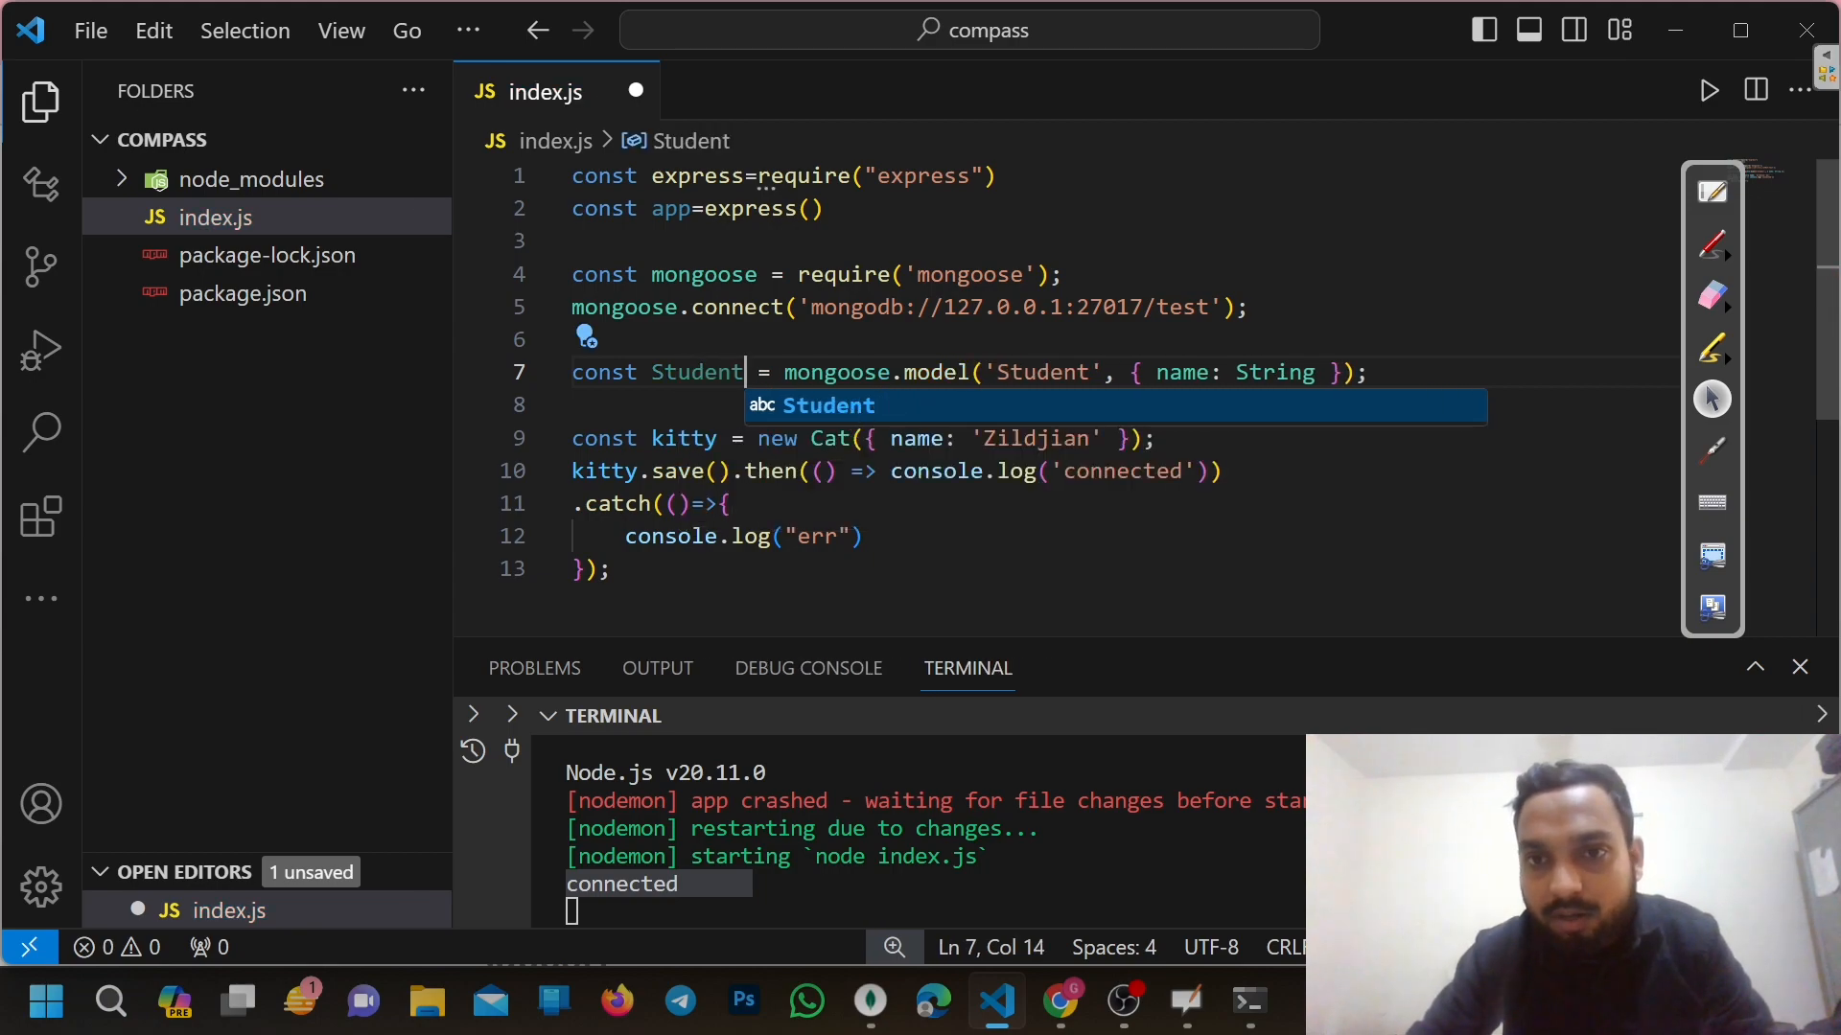
Replace the name value in the new kitty document with the student's first name
{"action": "left_click", "coordinate": [1025, 439]}
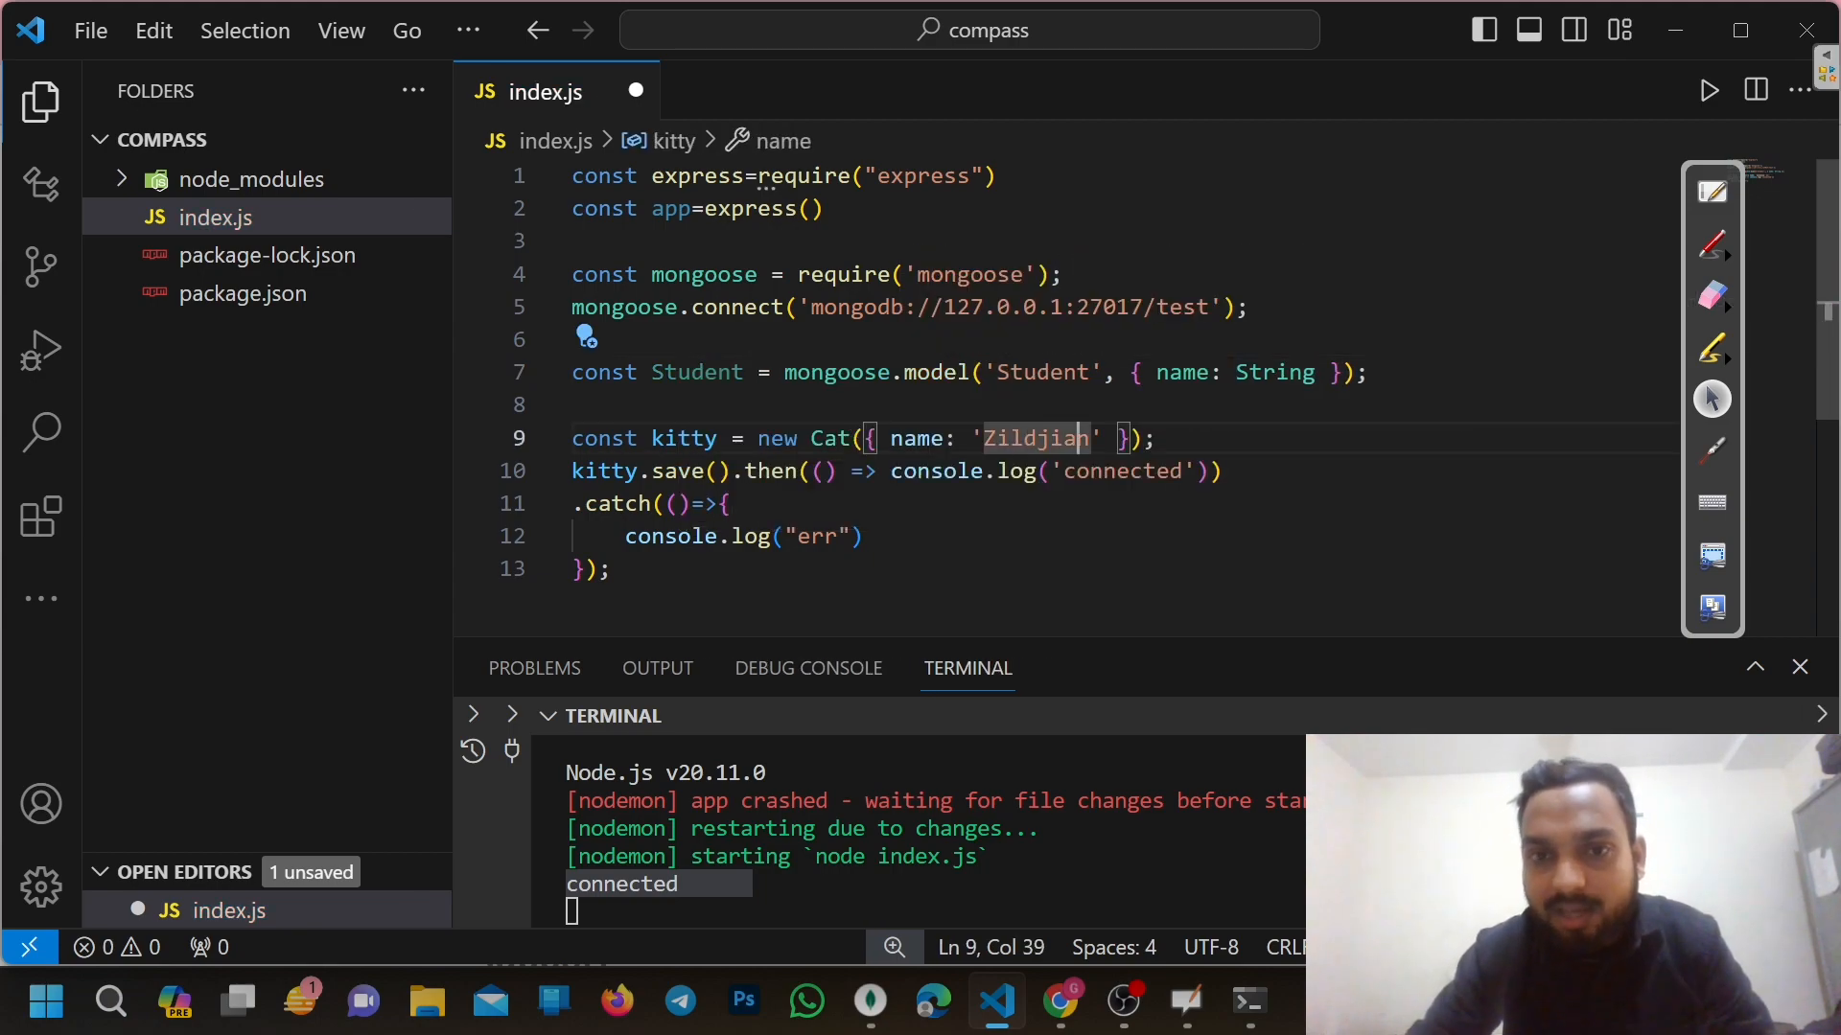
{"action": "key", "text": "BackSpace"}
{"action": "key", "text": "BackSpace"}
{"action": "key", "text": "BackSpace"}
{"action": "key", "text": "BackSpace"}
{"action": "key", "text": "BackSpace"}
{"action": "key", "text": "BackSpace"}
{"action": "key", "text": "BackSpace"}
{"action": "key", "text": "BackSpace"}
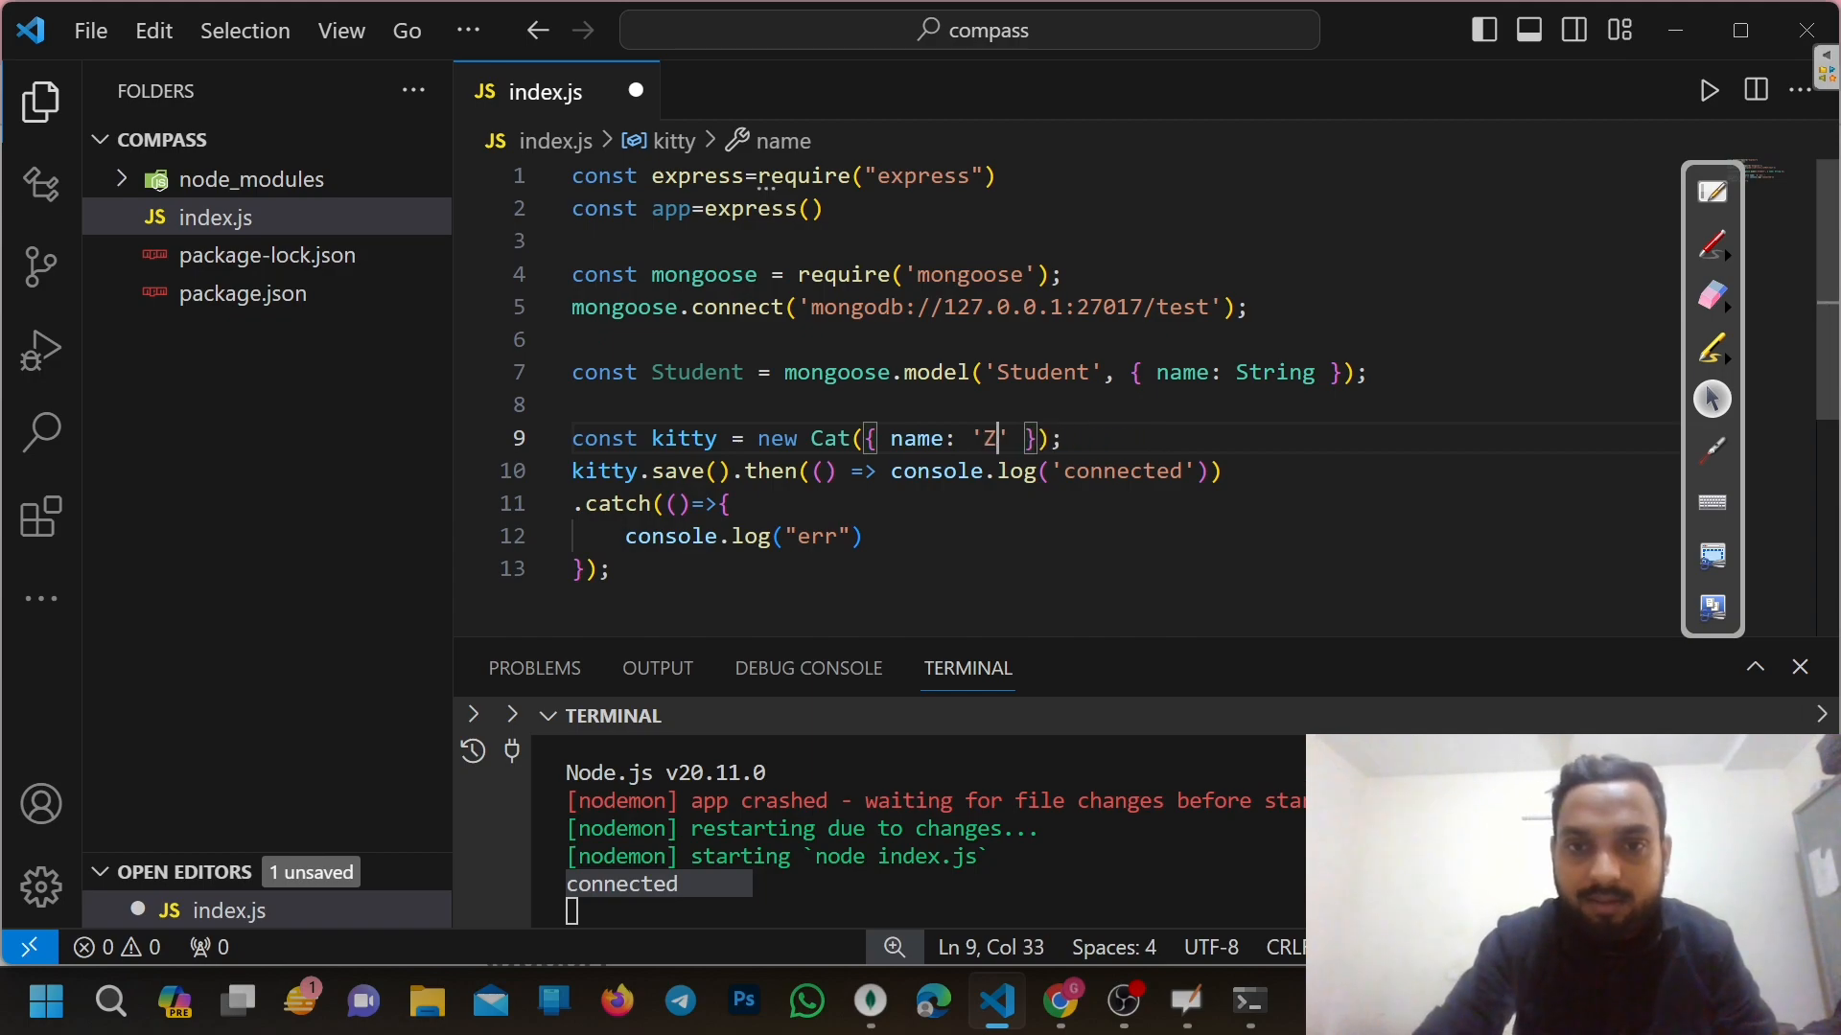
{"action": "type", "text": "Deepak"}
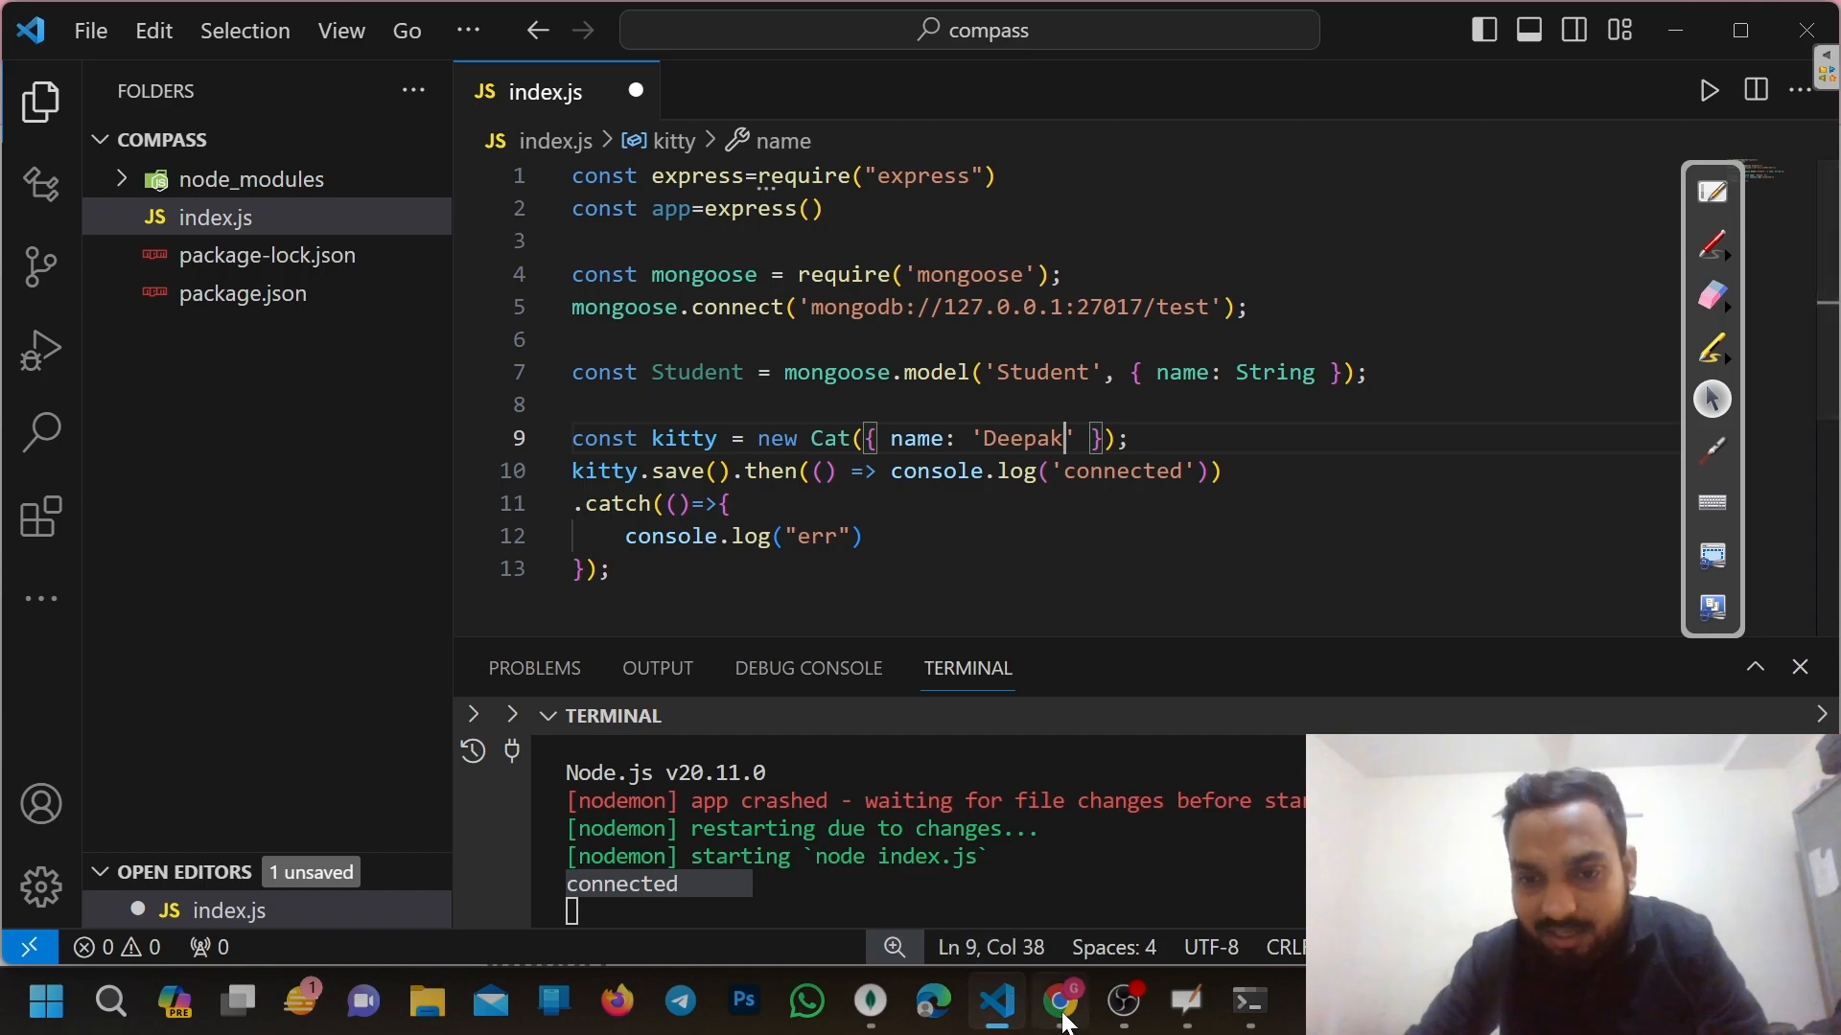
Switch to MongoDB Compass and drop the test database, confirming with its name "test"
{"action": "left_click", "coordinate": [868, 1007]}
{"action": "left_click", "coordinate": [867, 1002]}
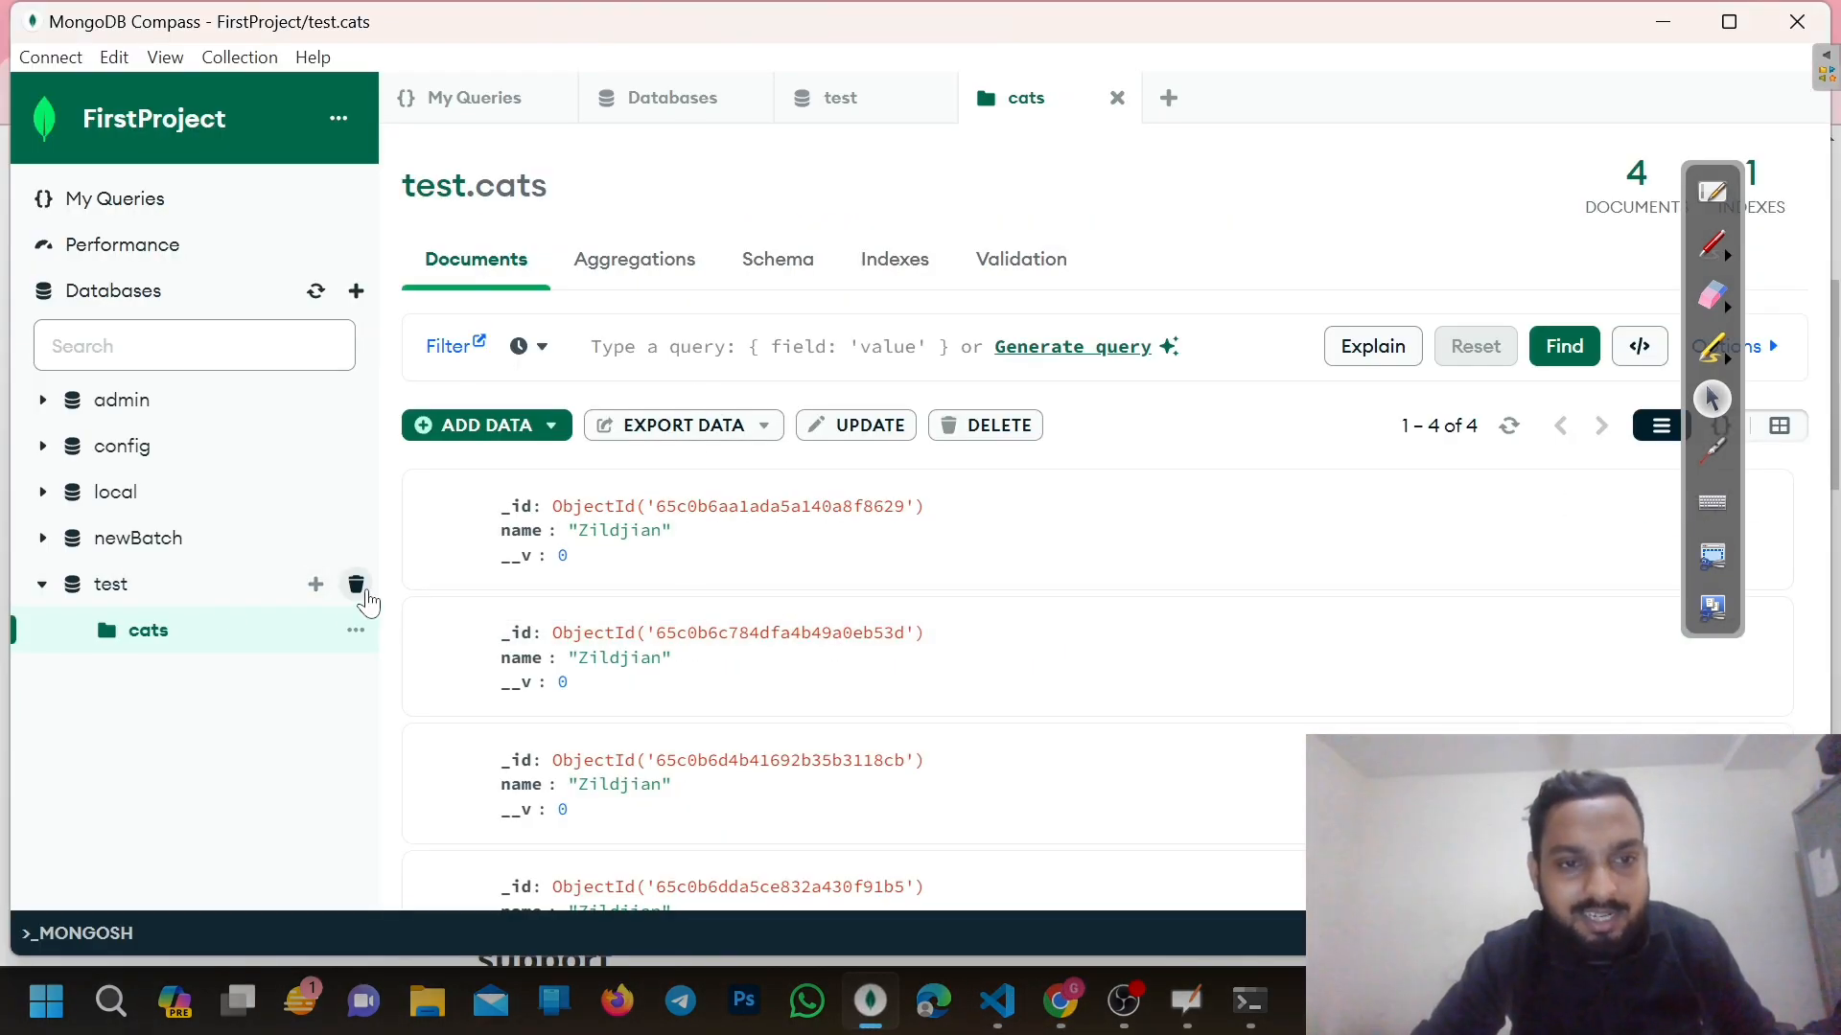
{"action": "left_click", "coordinate": [357, 587]}
{"action": "type", "text": "test"}
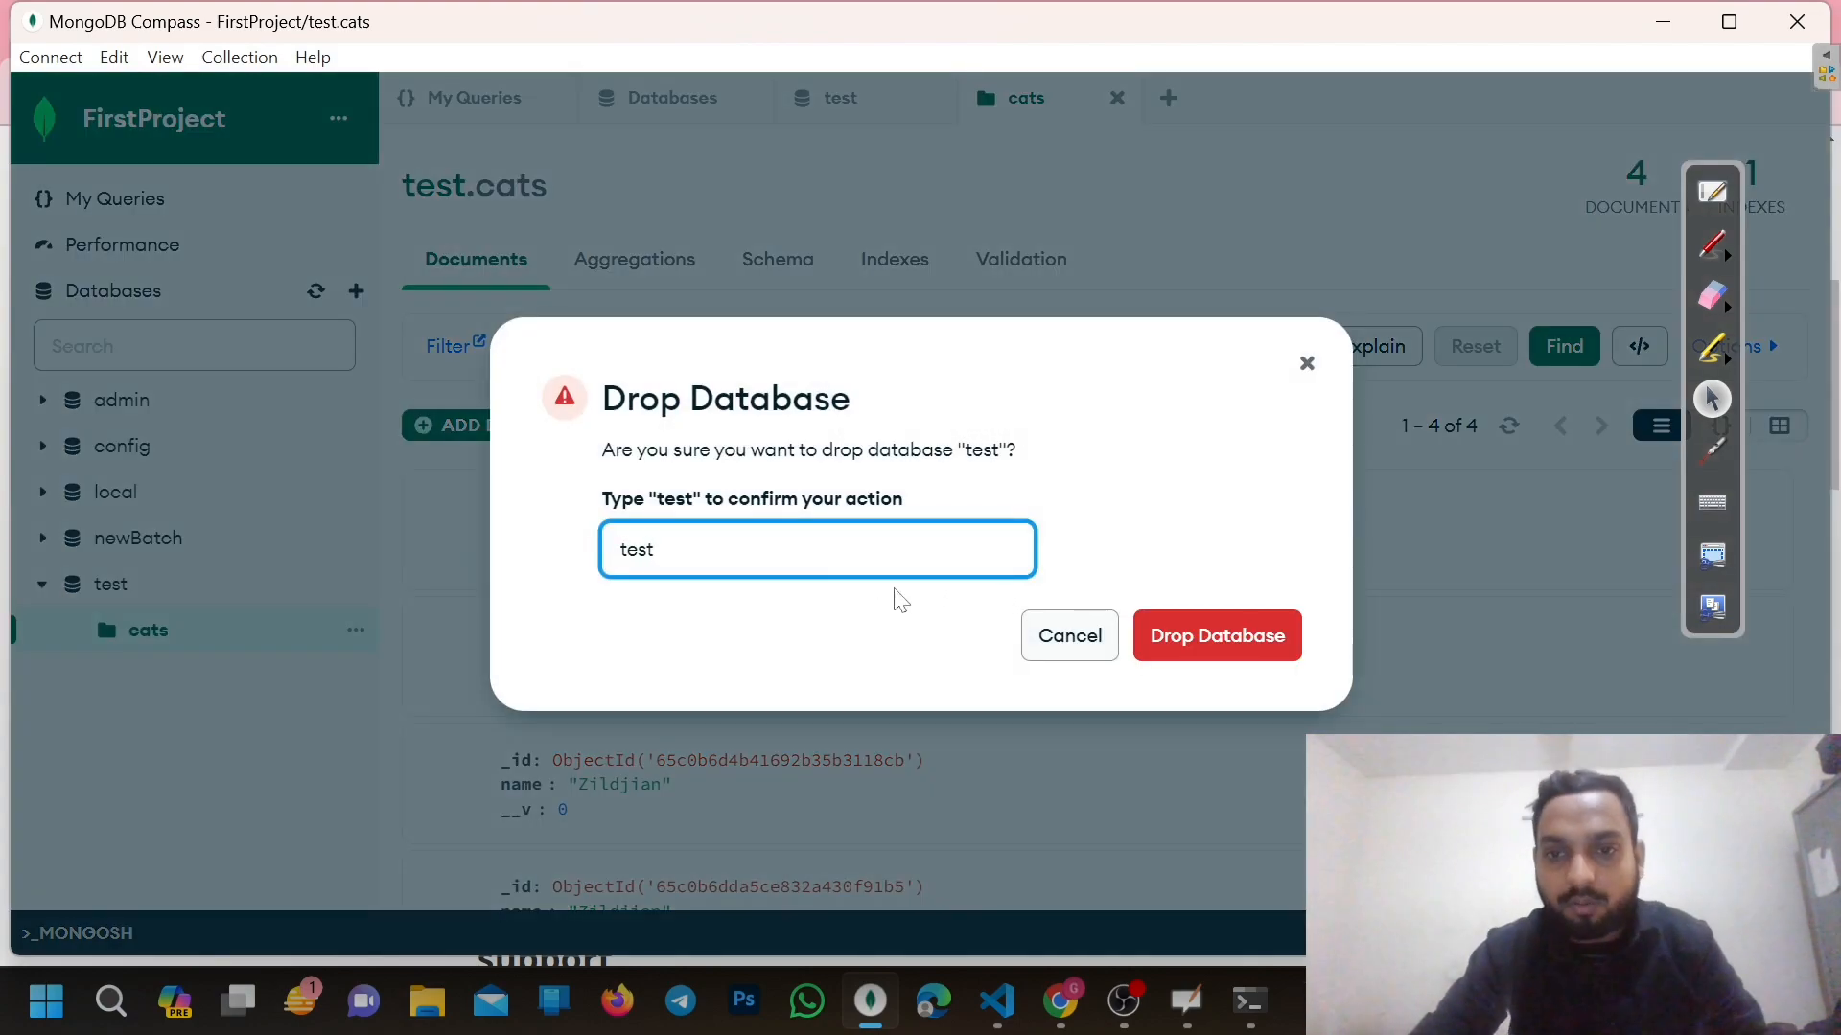
{"action": "left_click", "coordinate": [1204, 636]}
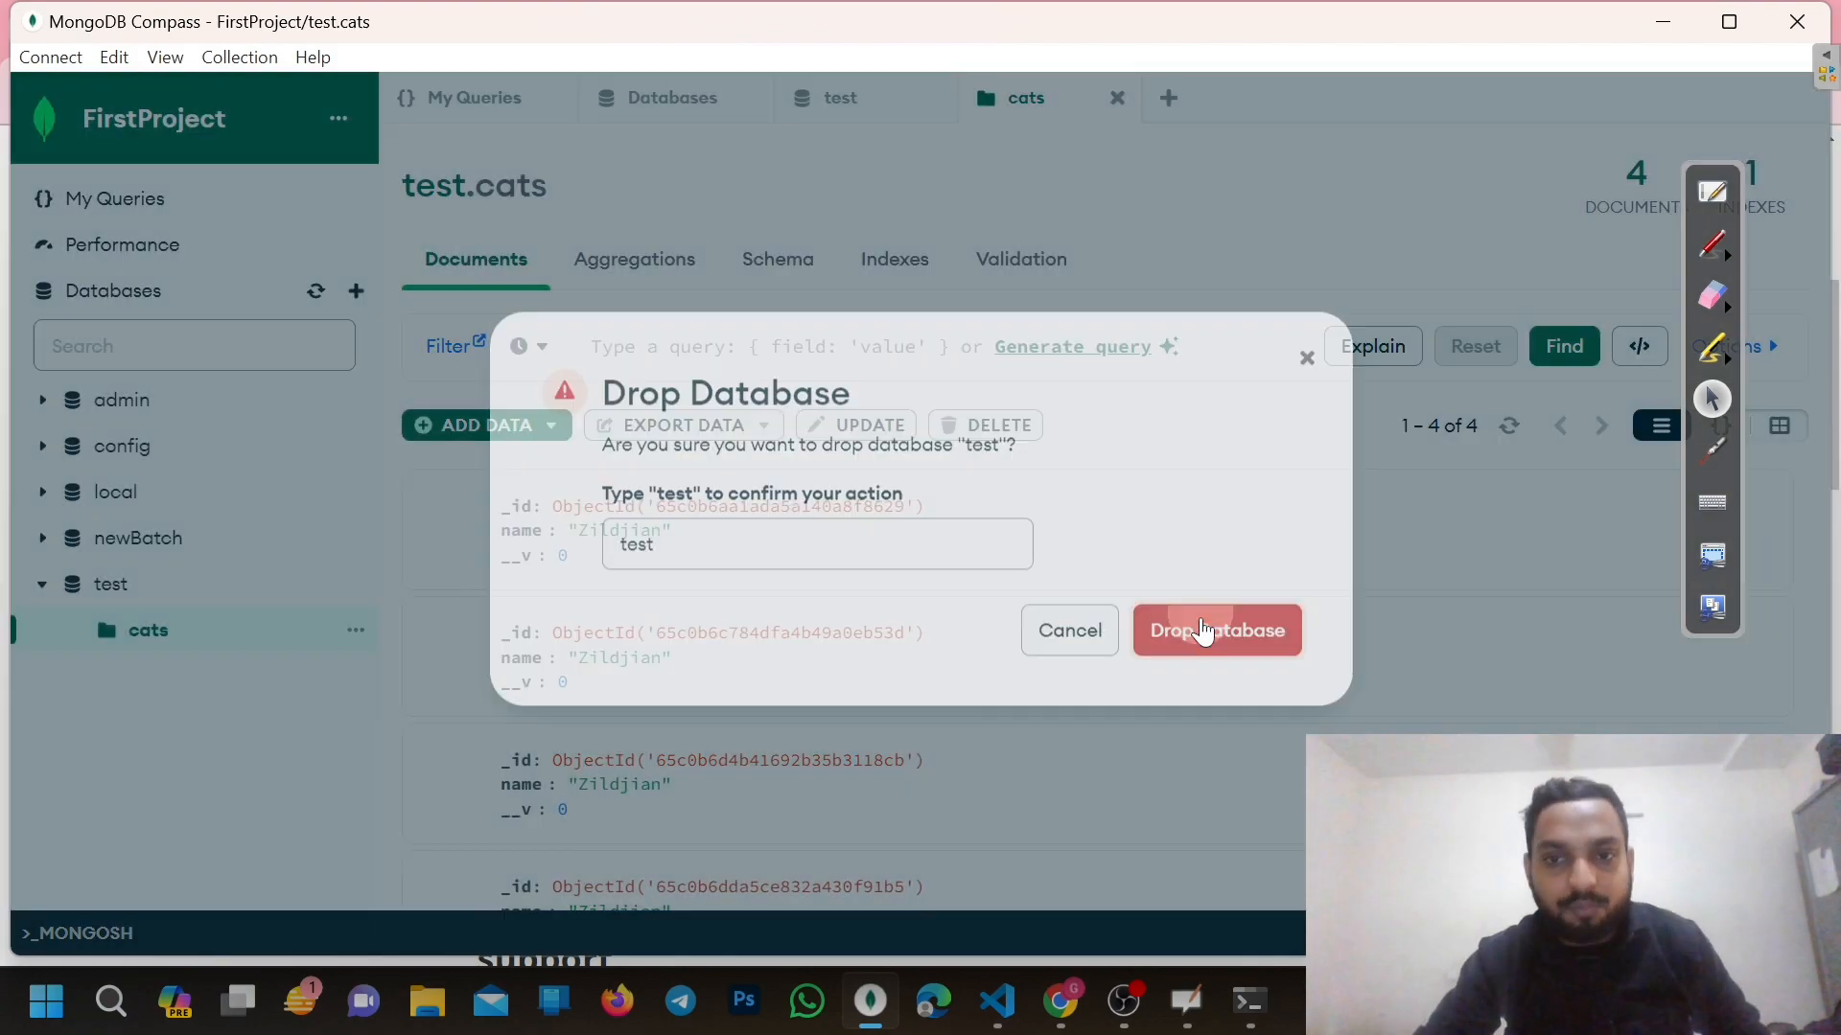
Switch to VS Code, save index.js and examine the error reported in the terminal output
{"action": "left_click", "coordinate": [997, 1001]}
{"action": "left_click", "coordinate": [866, 536]}
{"action": "key", "text": "ctrl+s"}
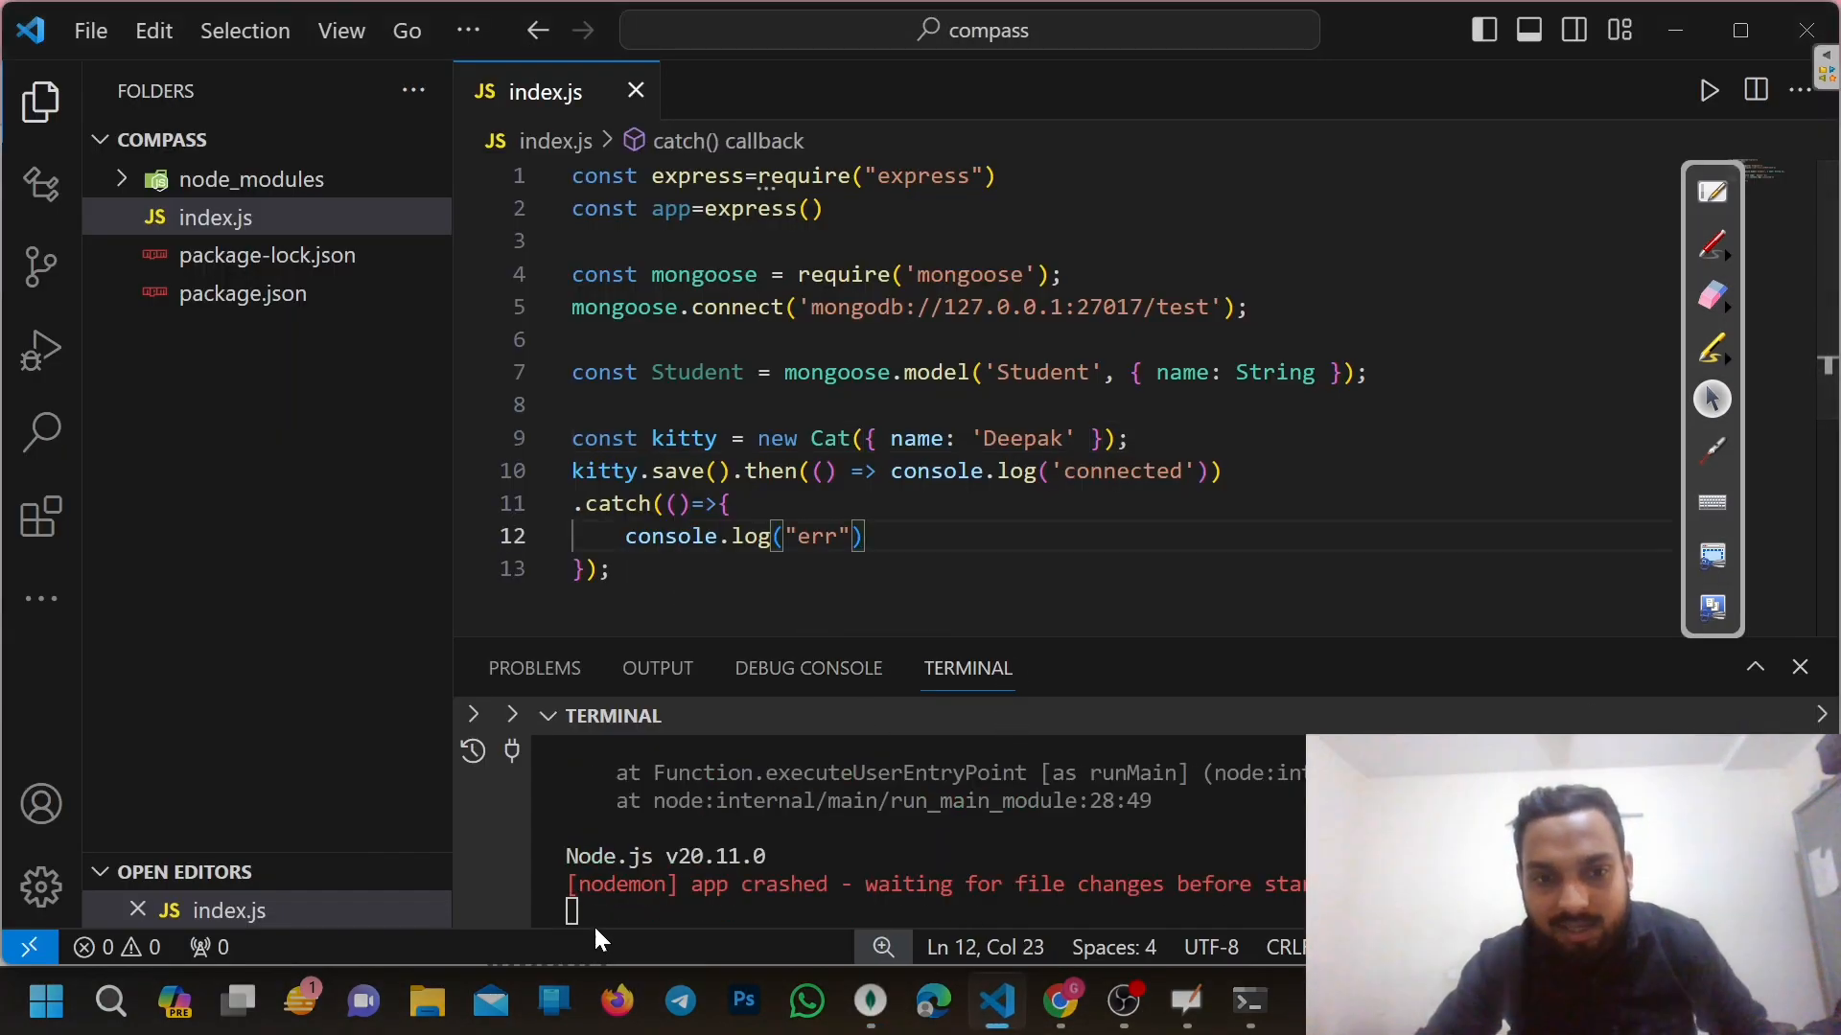
{"action": "scroll", "coordinate": [920, 843], "scroll_direction": "up", "scroll_amount": 3}
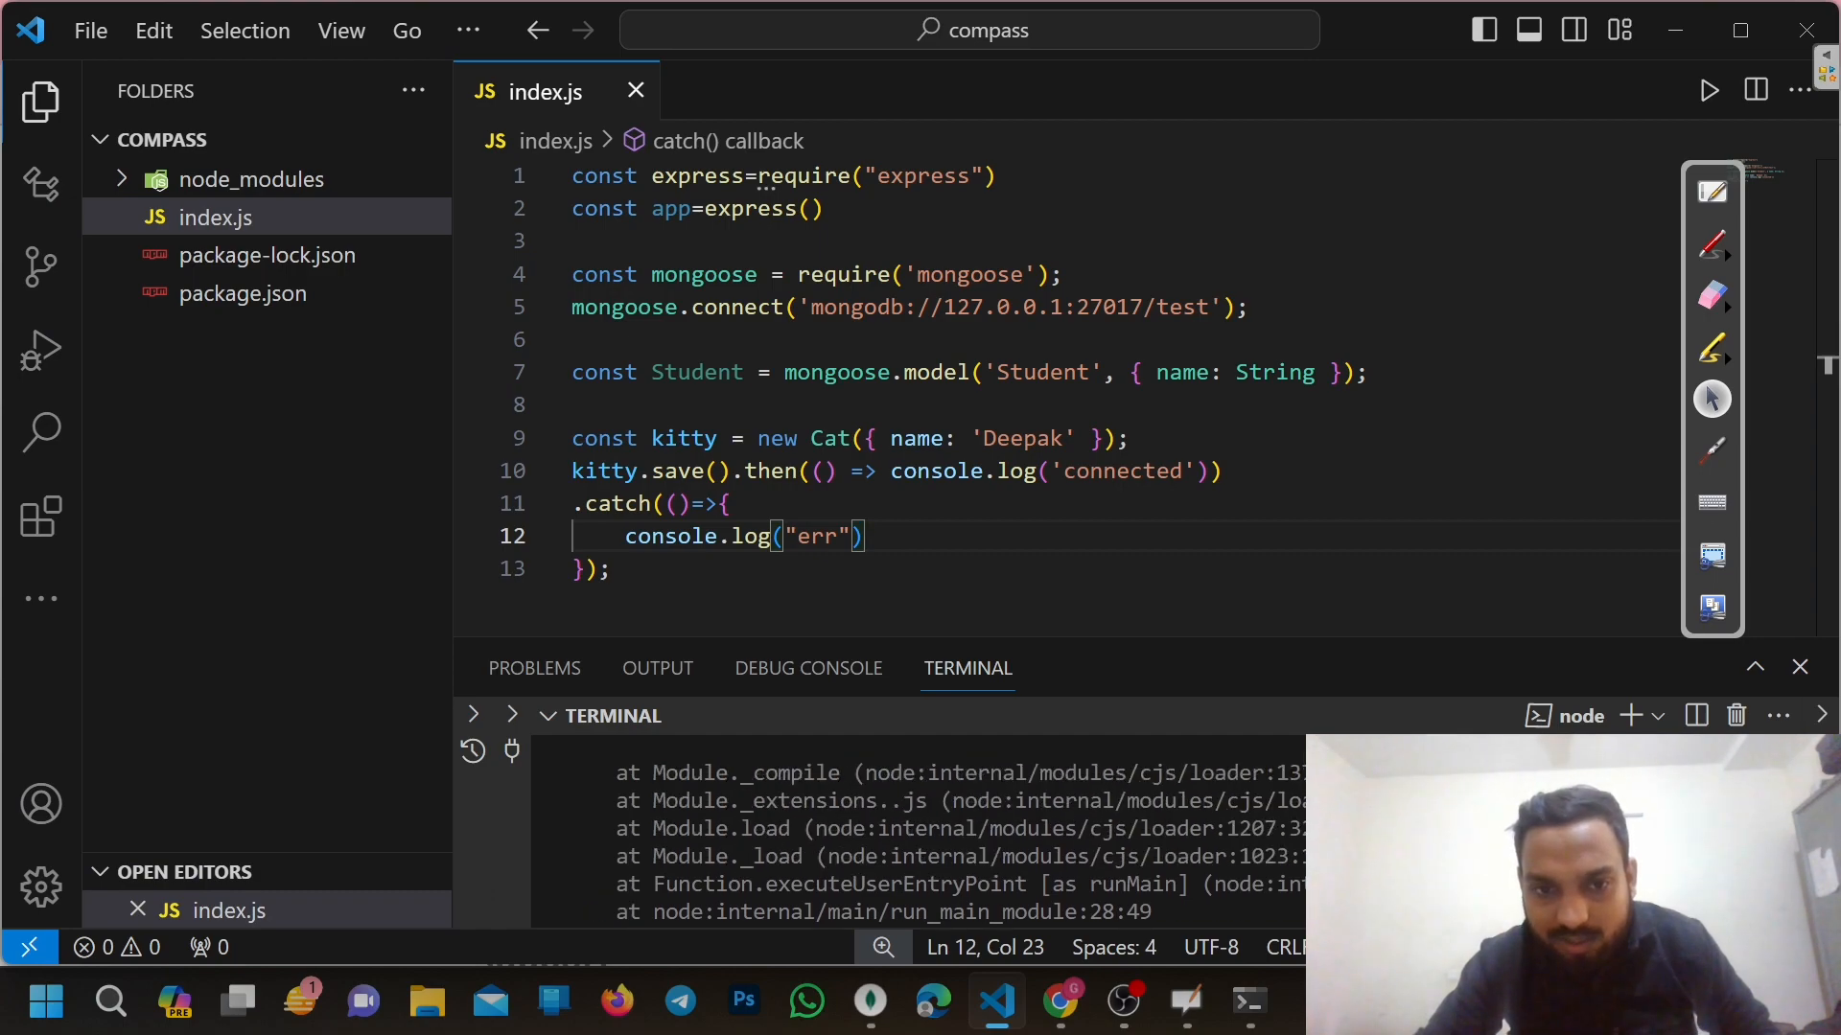
{"action": "left_click_drag", "start_coordinate": [778, 800], "coordinate": [841, 828]}
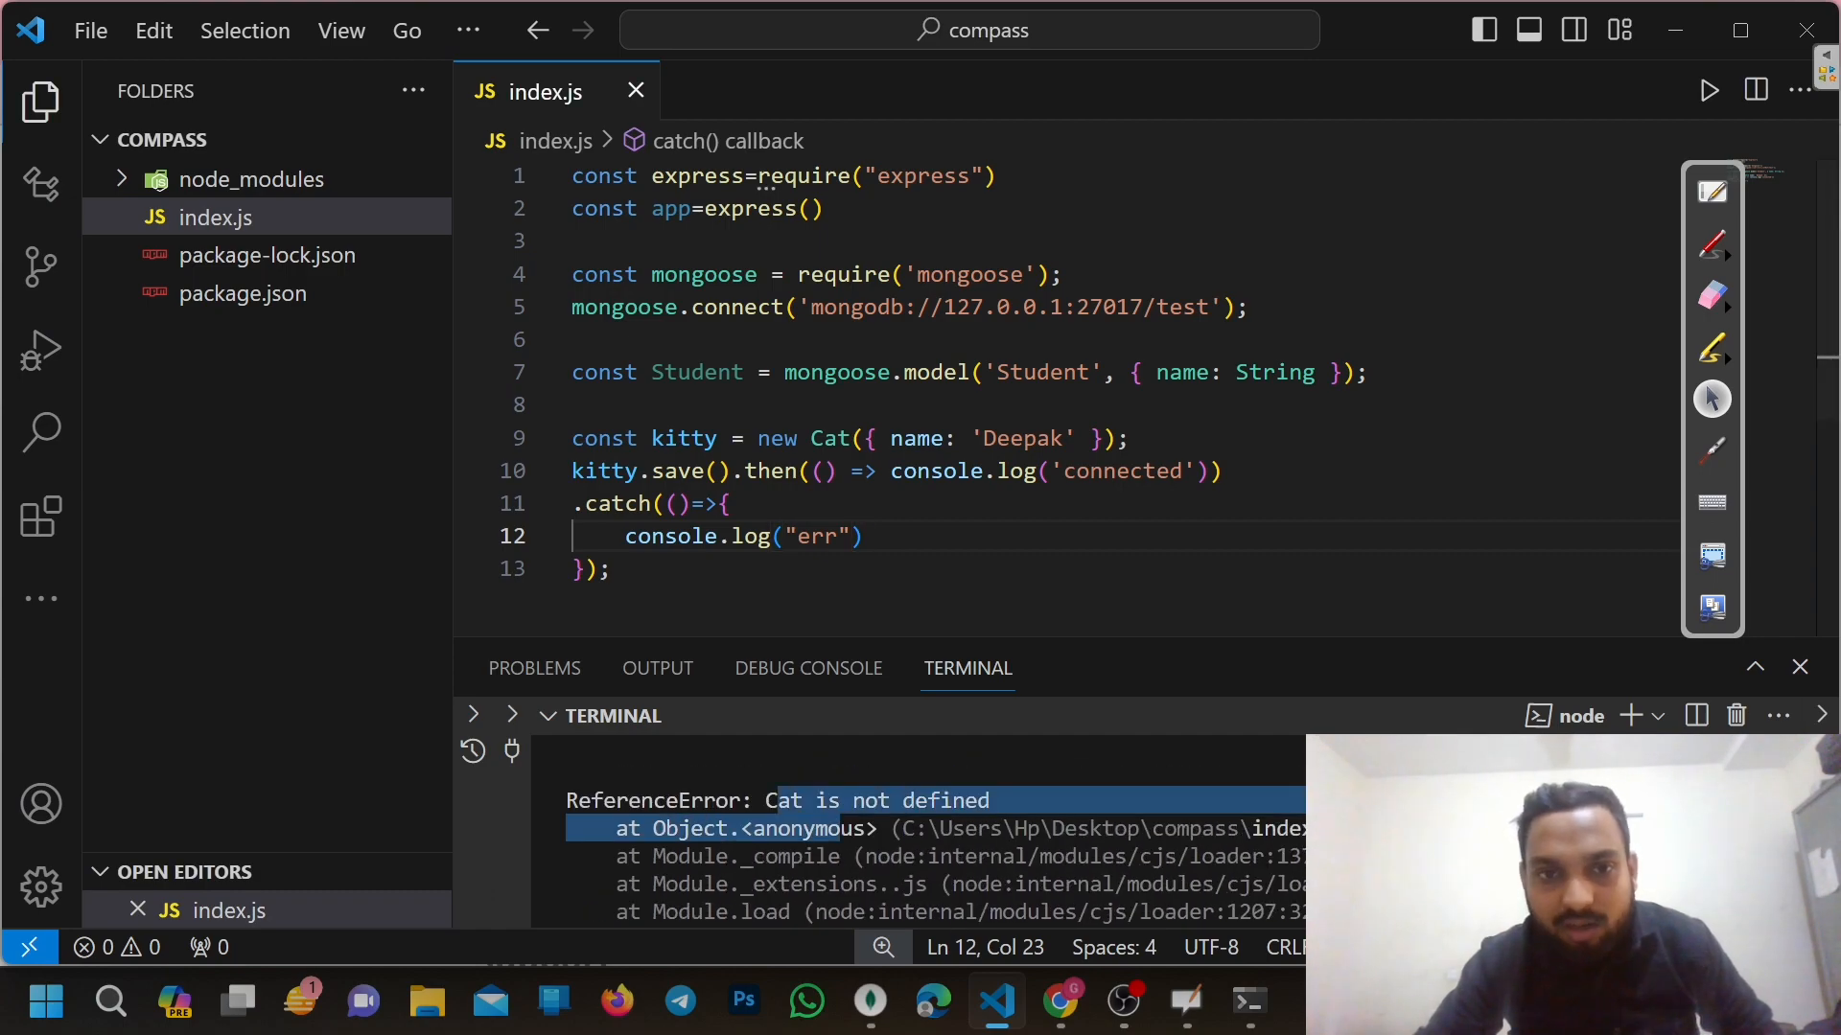
Replace the Cat constructor on line 9 with Student, save index.js and hide the file explorer
{"action": "left_click", "coordinate": [856, 438]}
{"action": "left_click_drag", "start_coordinate": [652, 373], "coordinate": [742, 376]}
{"action": "key", "text": "ctrl+c"}
{"action": "left_click", "coordinate": [851, 439]}
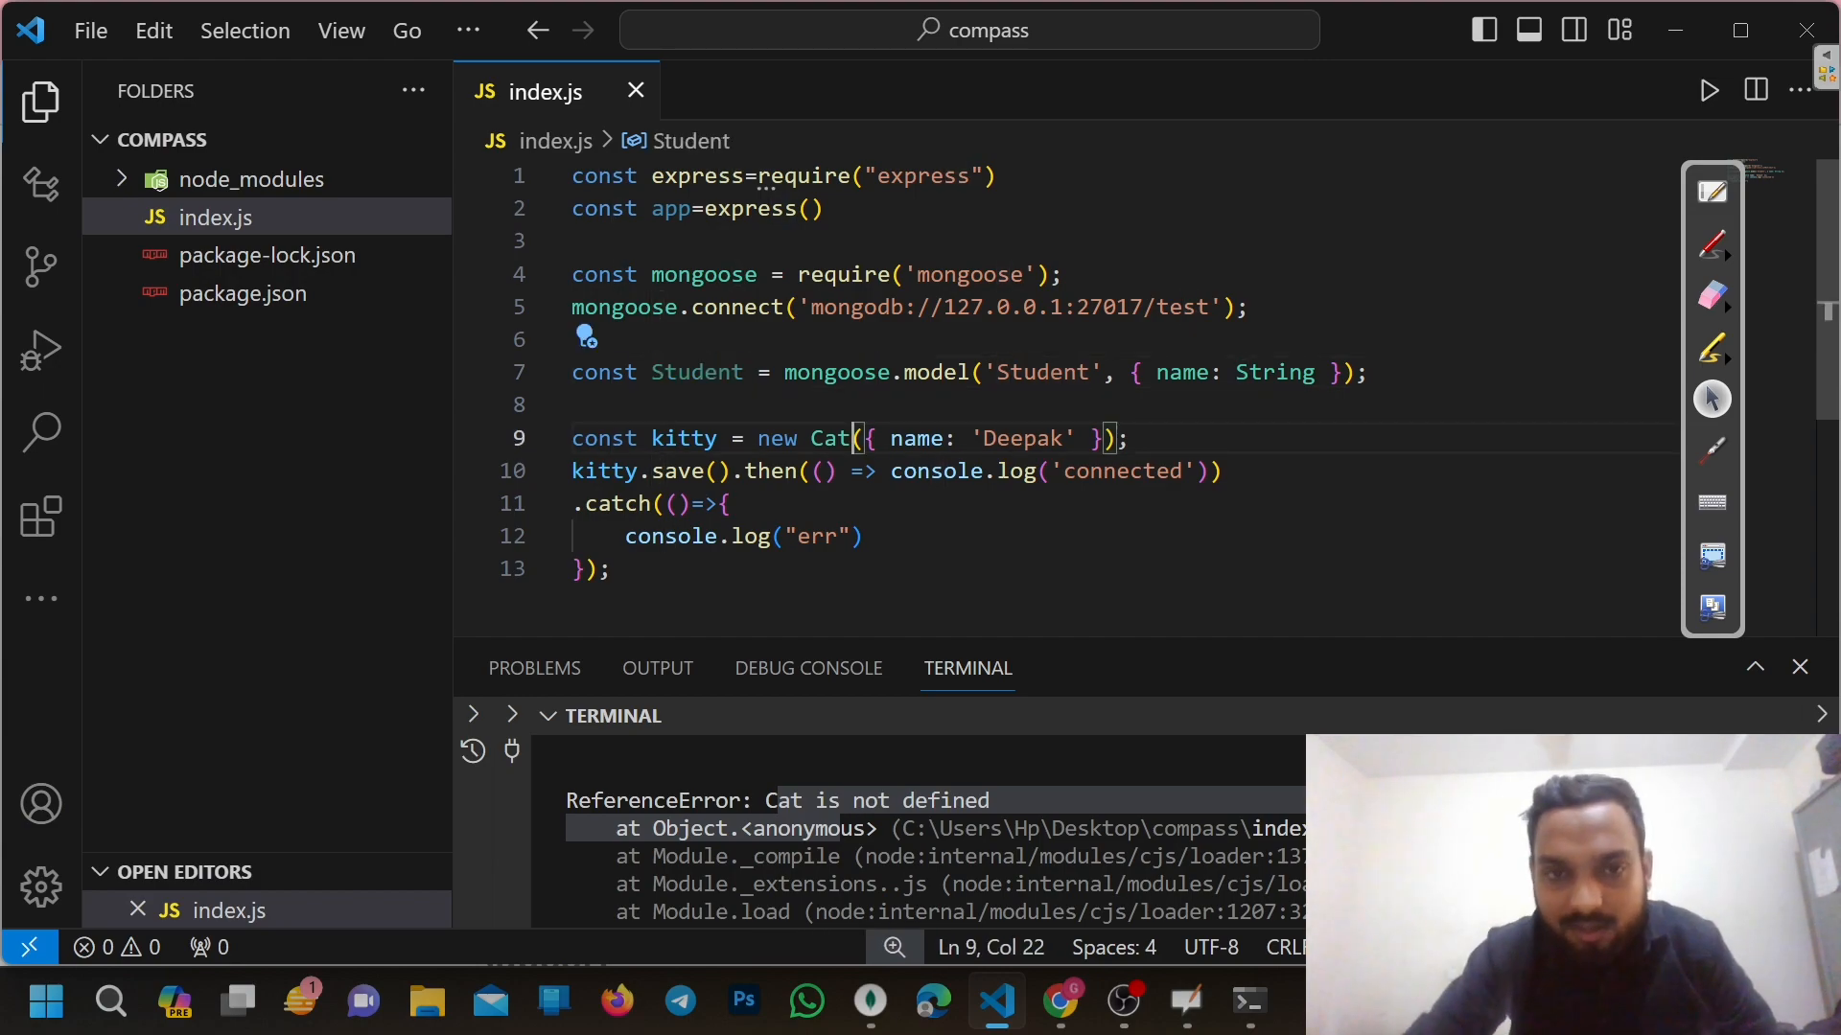
{"action": "key", "text": "BackSpace"}
{"action": "key", "text": "BackSpace"}
{"action": "key", "text": "BackSpace"}
{"action": "key", "text": "ctrl+v"}
{"action": "key", "text": "ctrl+s"}
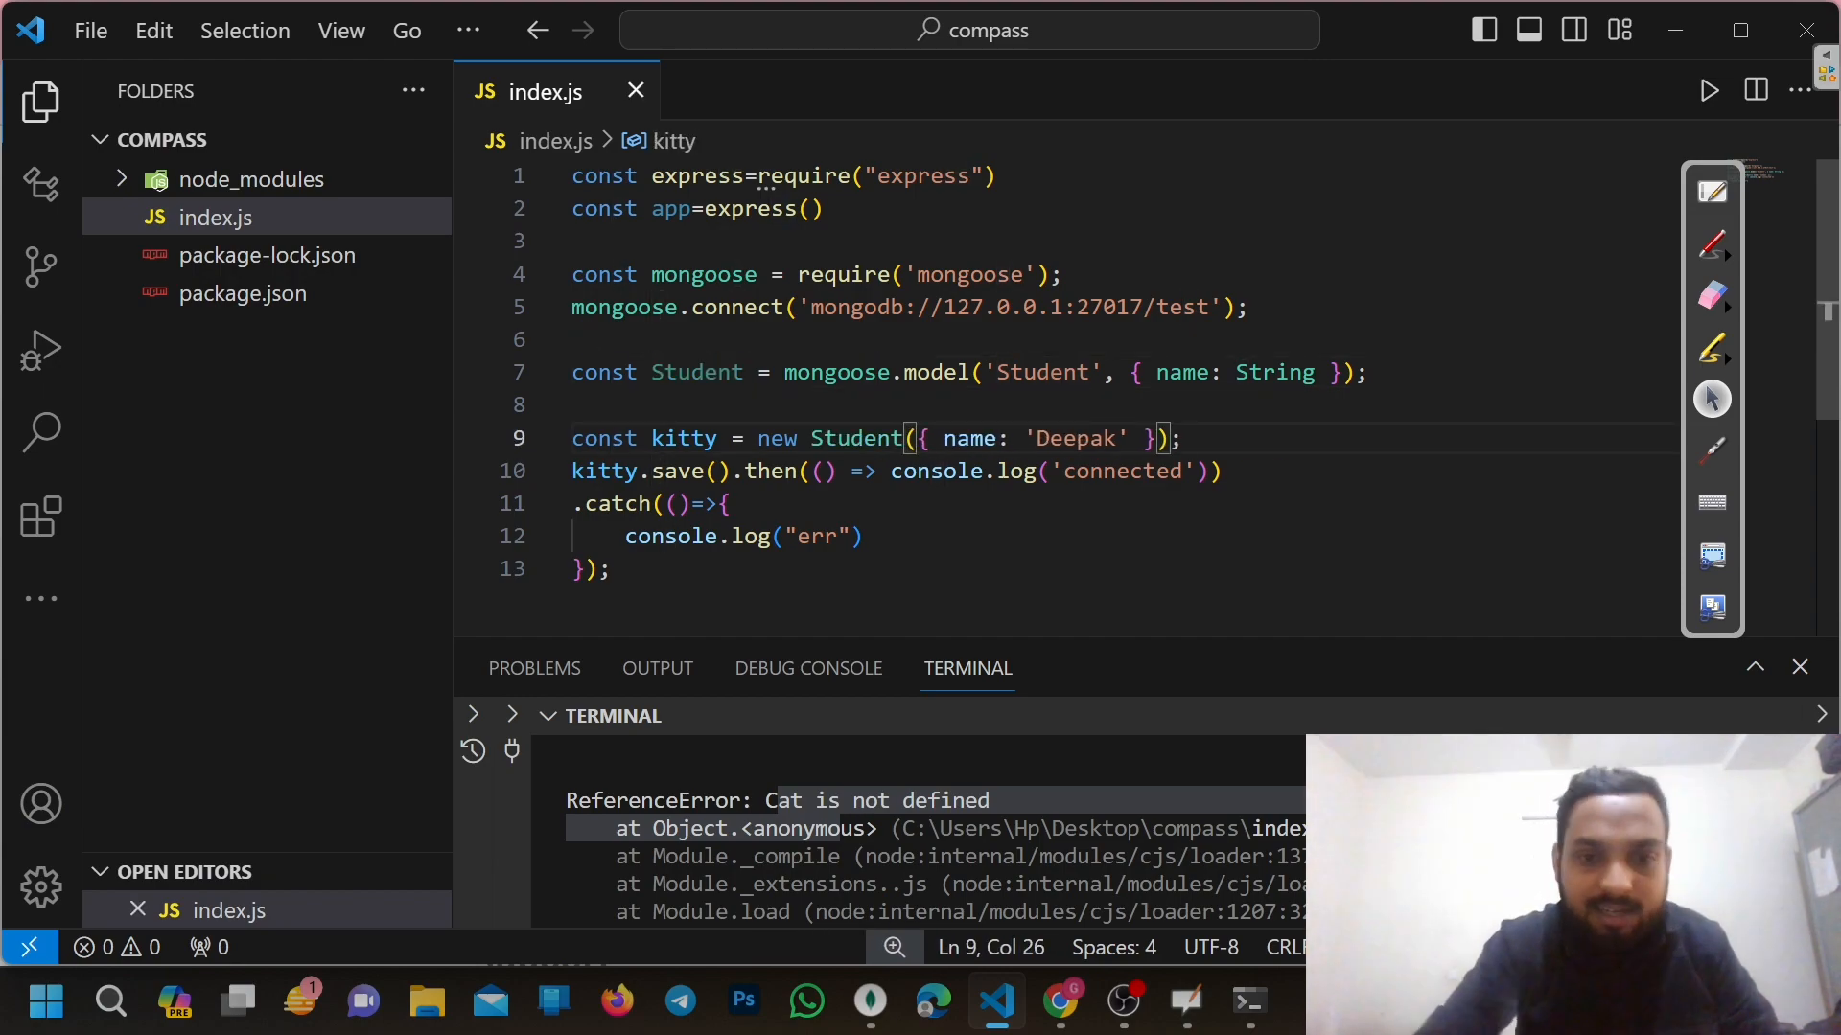
{"action": "left_click", "coordinate": [40, 102]}
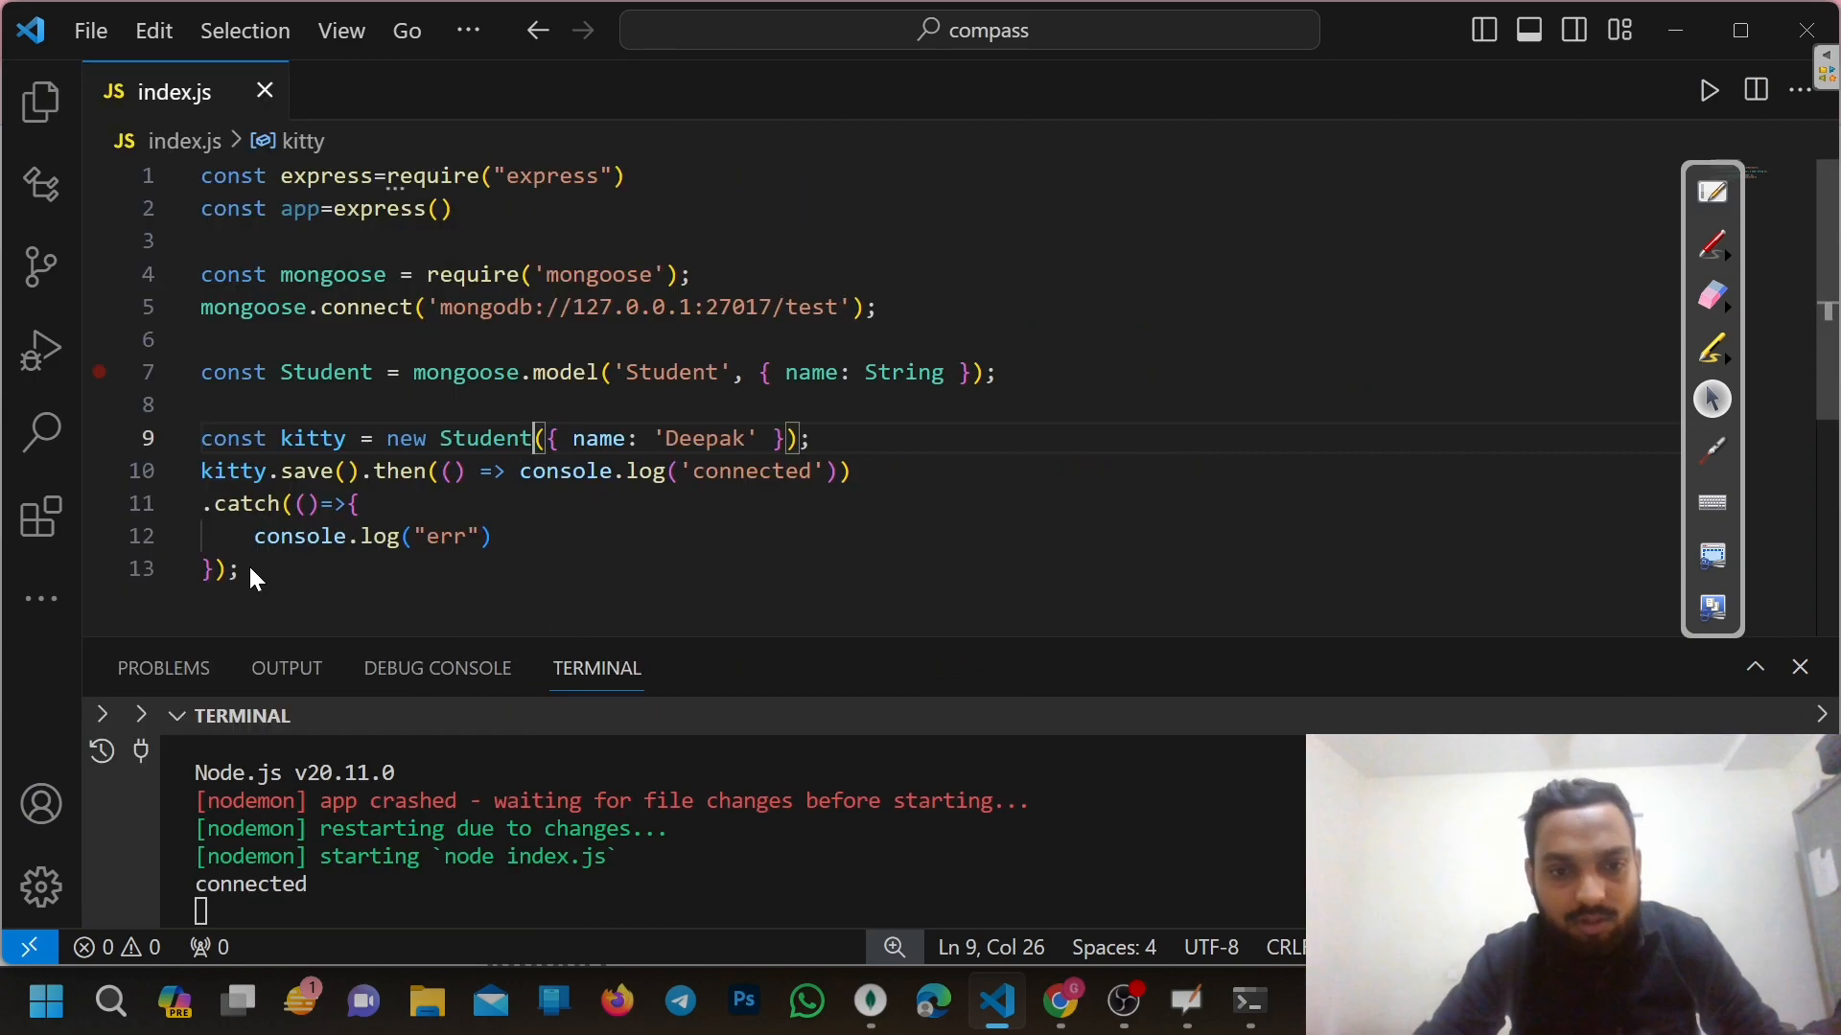
Switch to MongoDB Compass, refresh the database list and open the students collection in the test database
{"action": "left_click", "coordinate": [870, 1000]}
{"action": "left_click", "coordinate": [671, 174]}
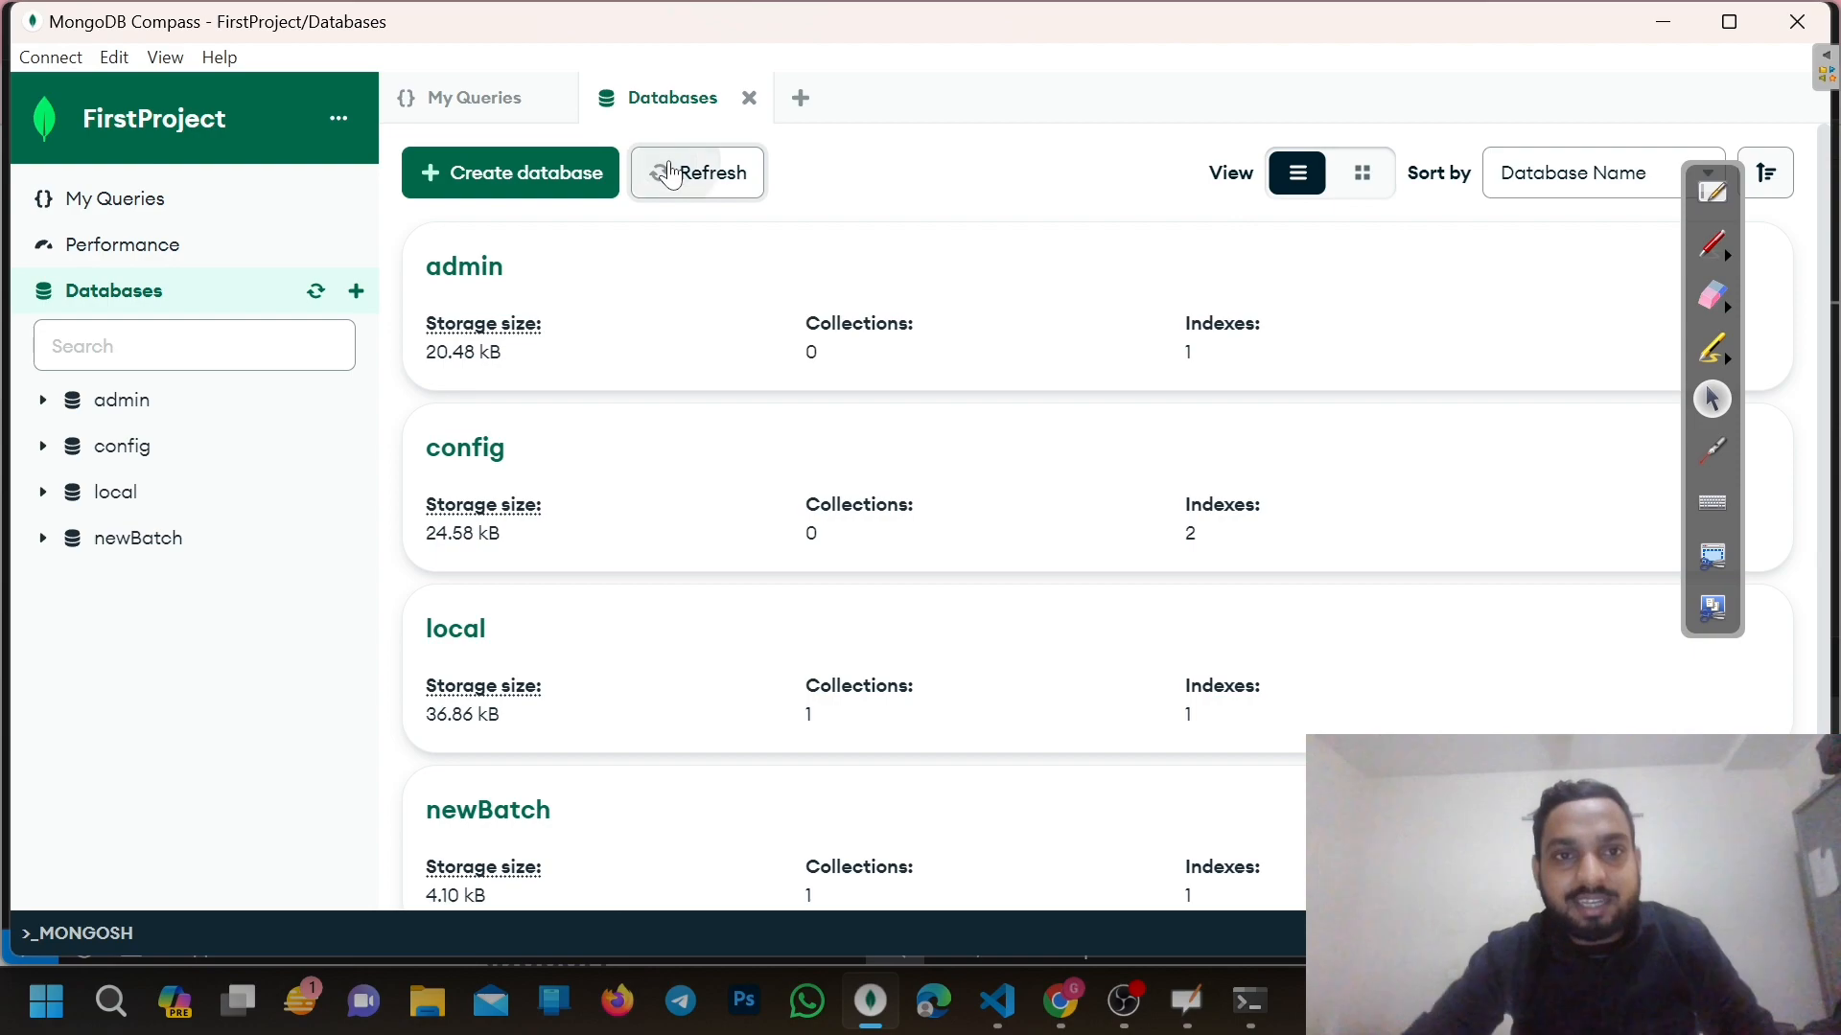
{"action": "scroll", "coordinate": [657, 609], "scroll_direction": "down", "scroll_amount": 2}
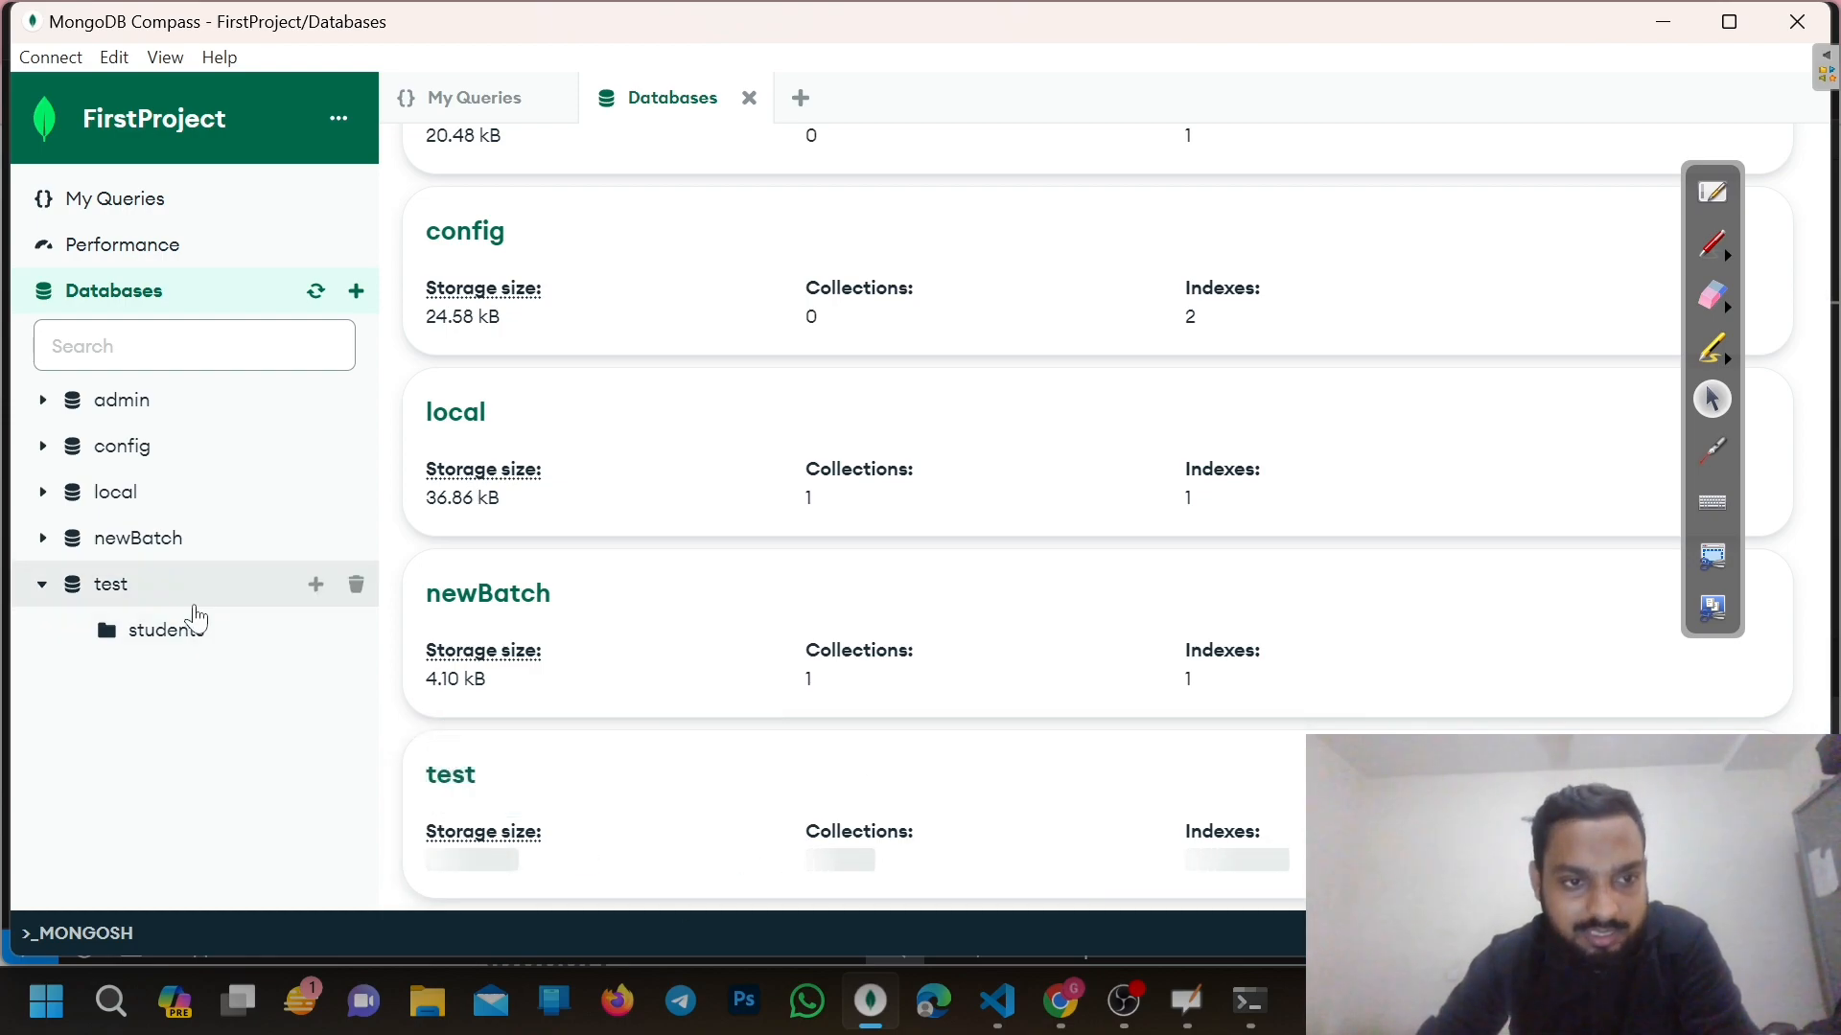
{"action": "left_click", "coordinate": [193, 602]}
{"action": "left_click", "coordinate": [195, 628]}
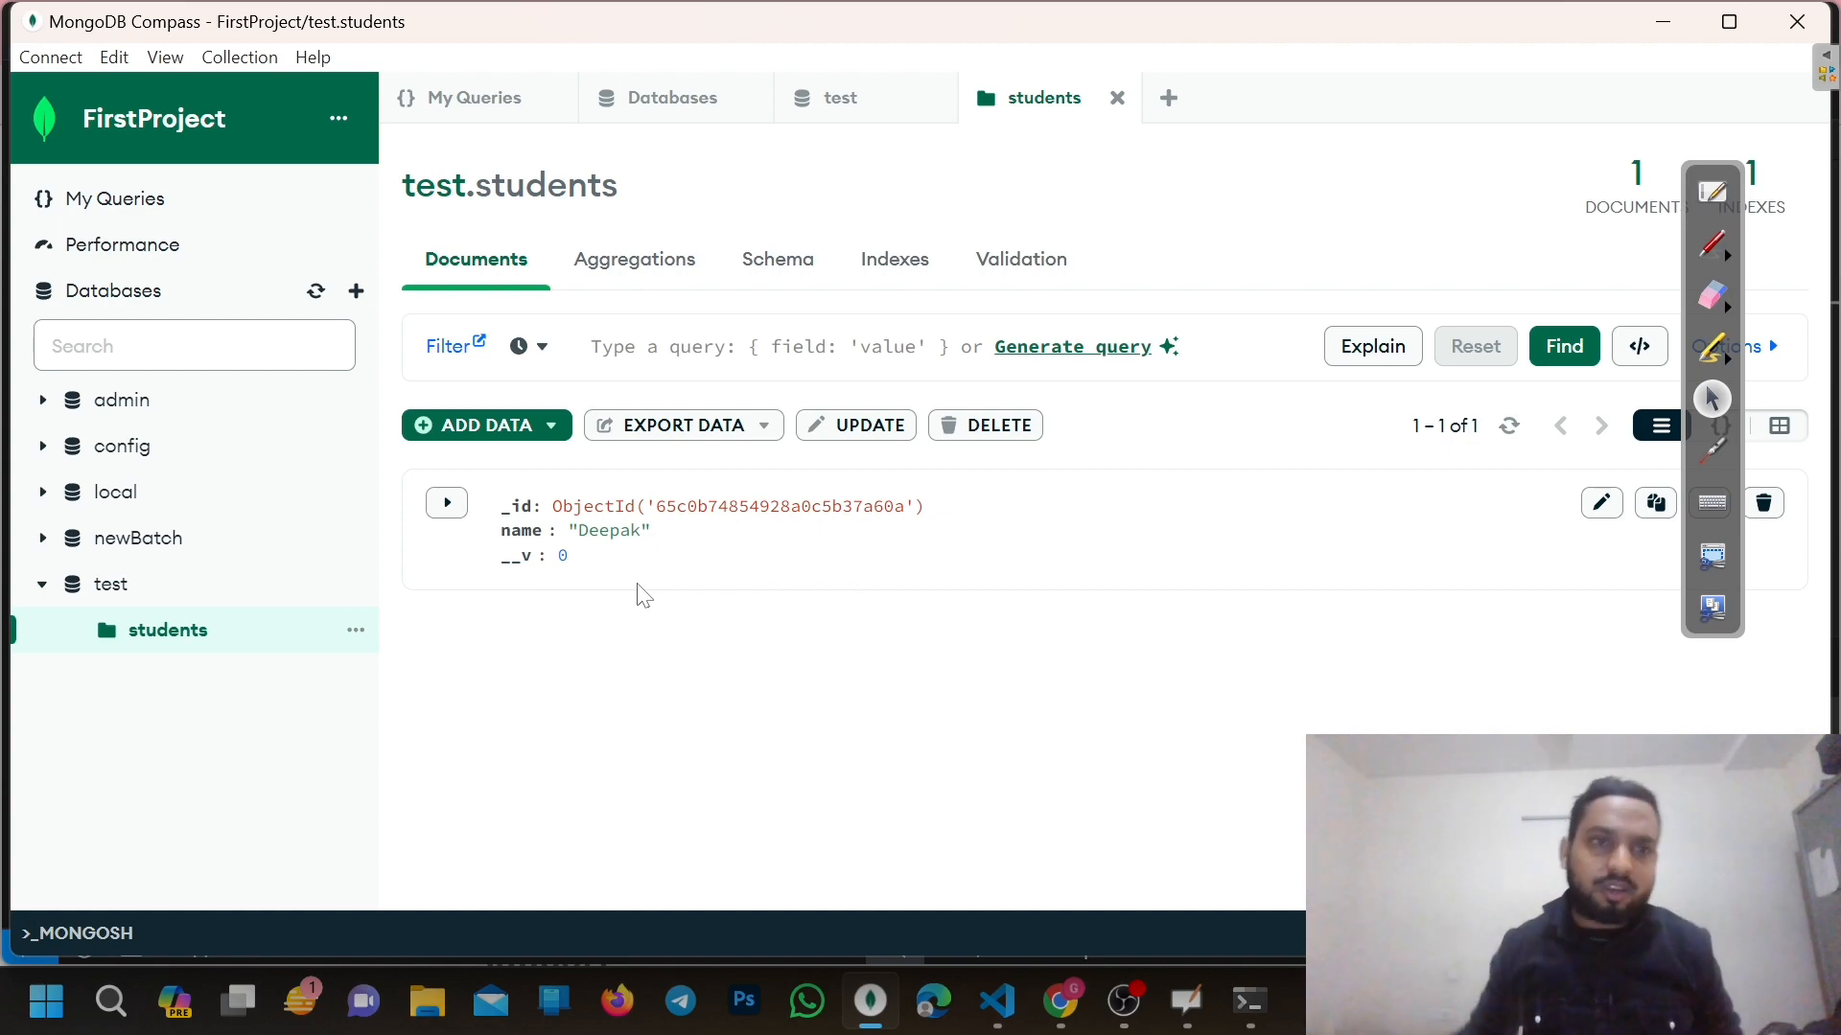
Disconnect from the FirstProject deployment and reconnect to it at mongodb://localhost:27017/
{"action": "left_click", "coordinate": [43, 60]}
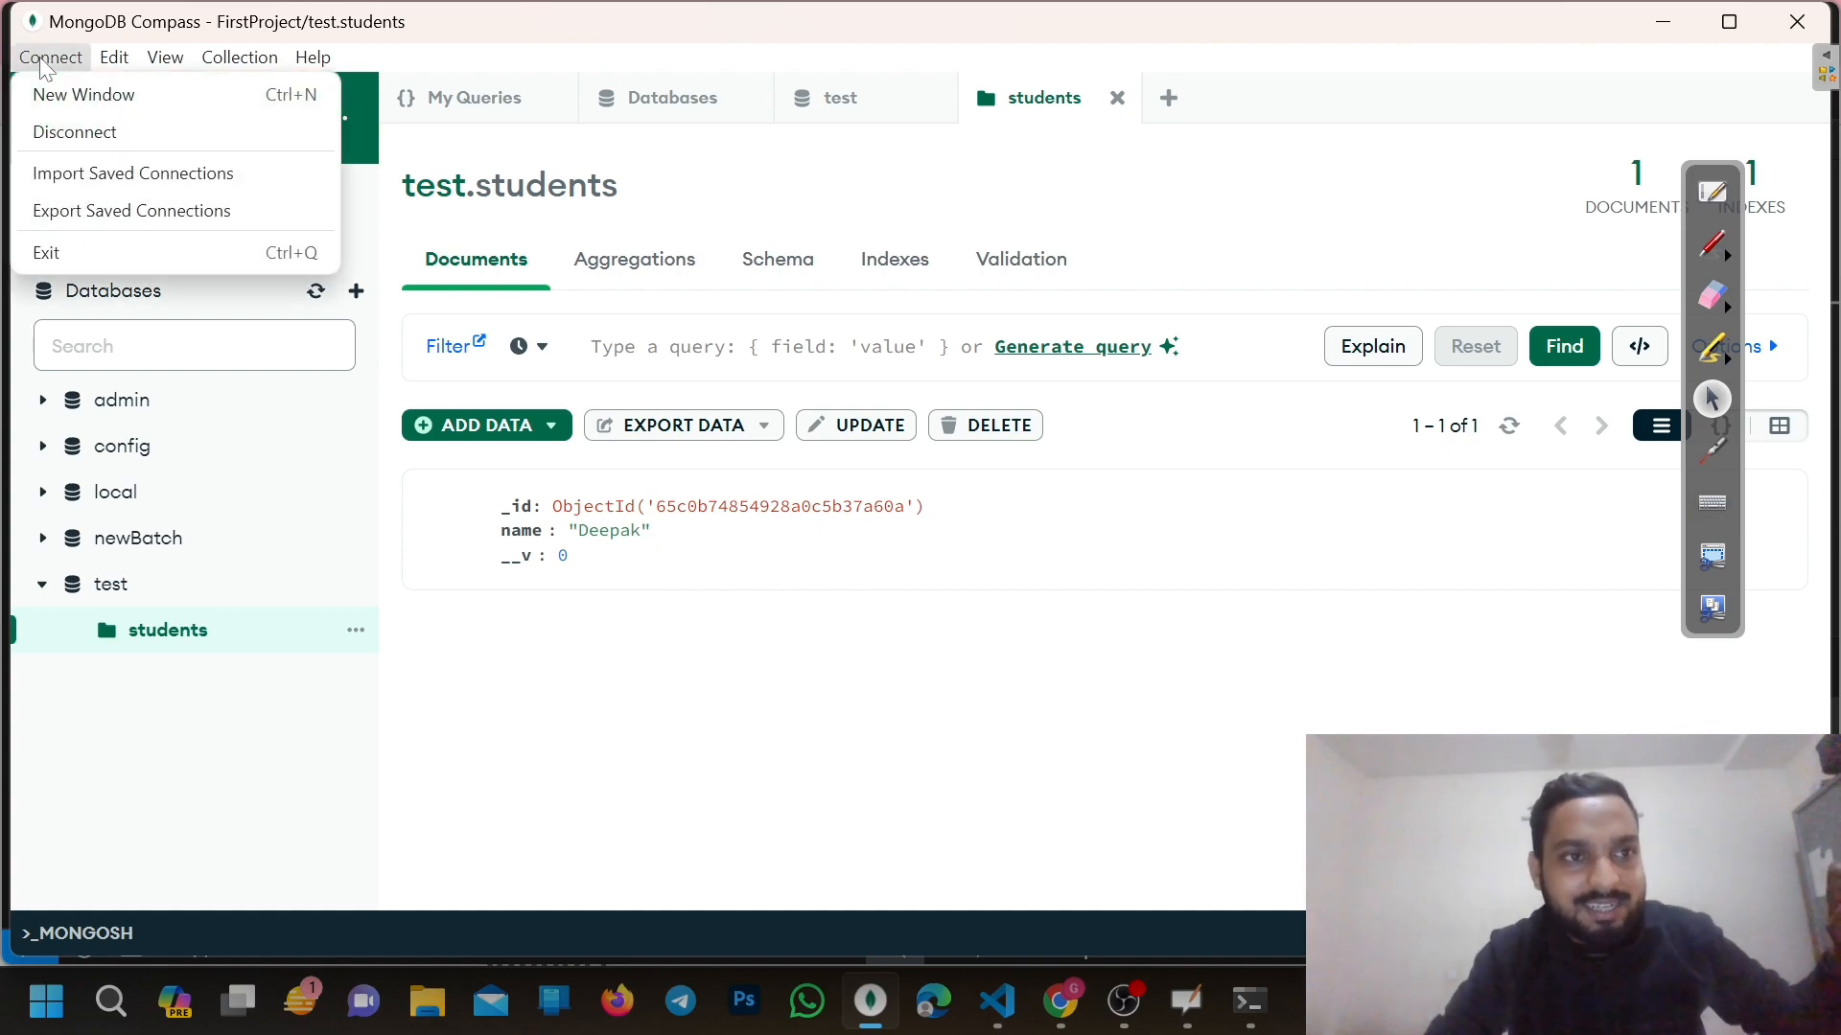
{"action": "left_click", "coordinate": [57, 132]}
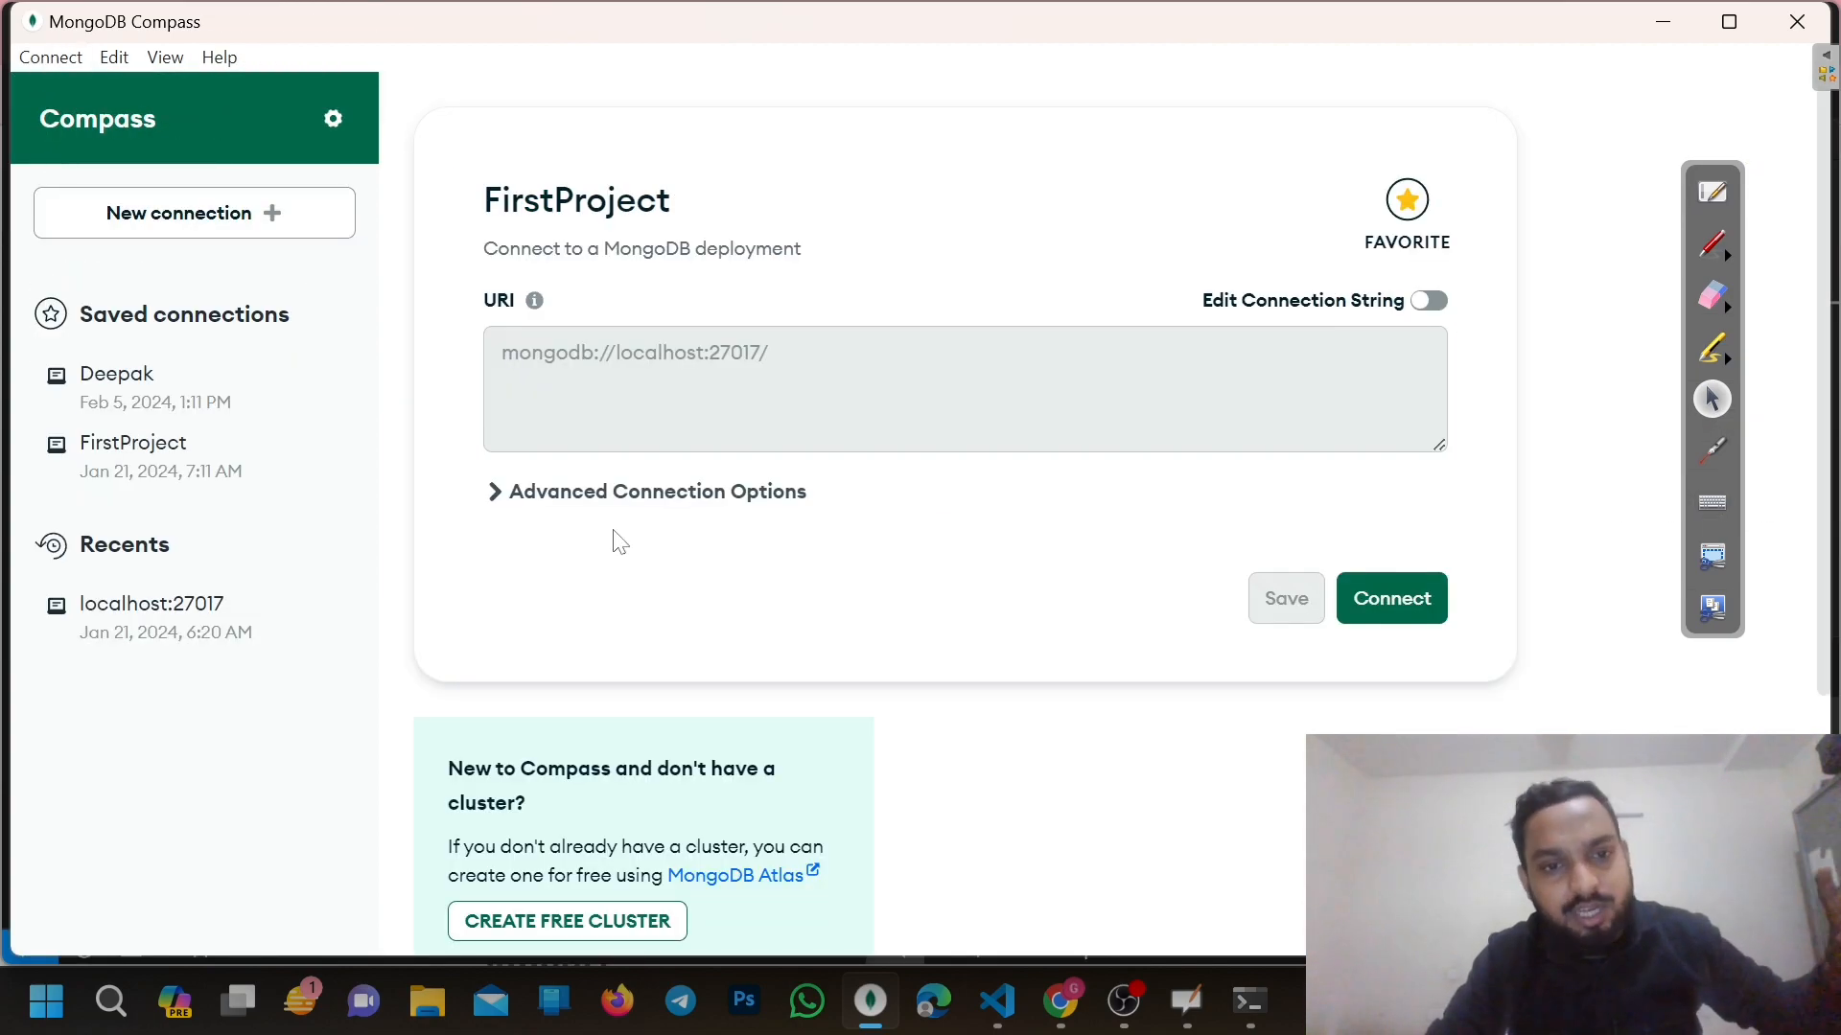
{"action": "scroll", "coordinate": [616, 538], "scroll_direction": "down", "scroll_amount": 2}
{"action": "scroll", "coordinate": [616, 538], "scroll_direction": "up", "scroll_amount": 2}
{"action": "left_click", "coordinate": [43, 60]}
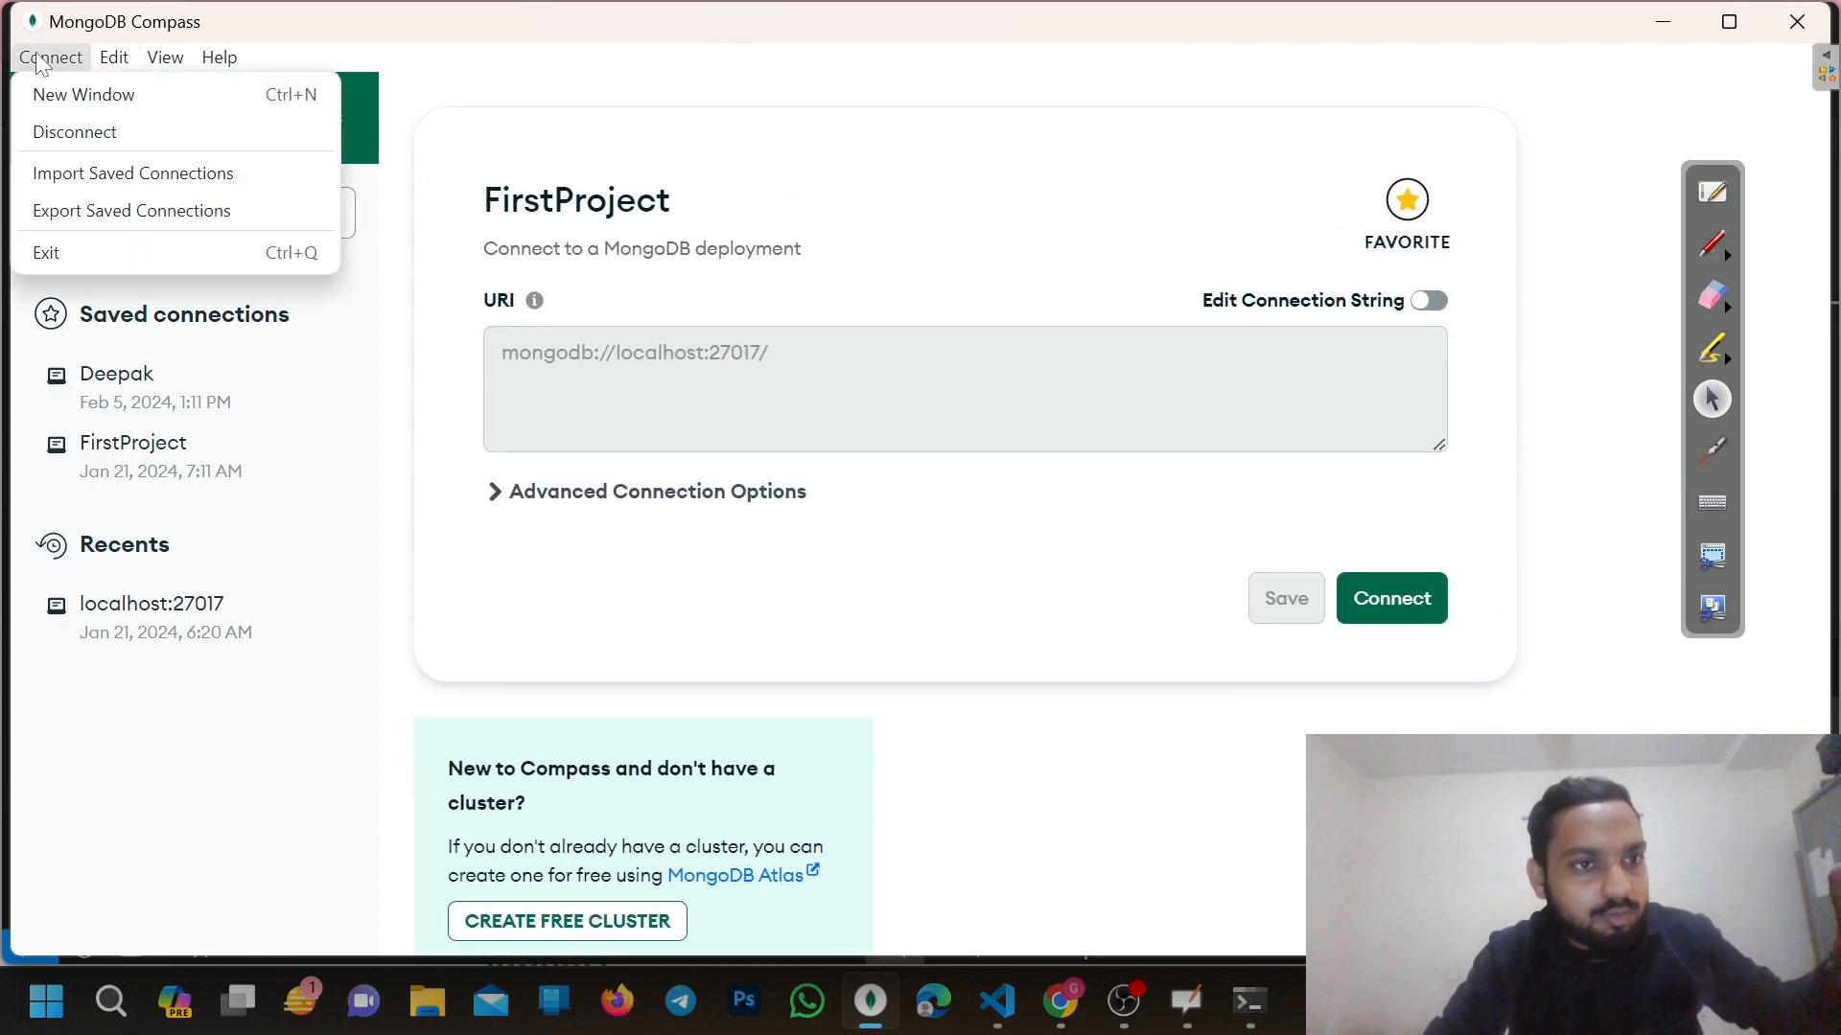
{"action": "left_click", "coordinate": [63, 134]}
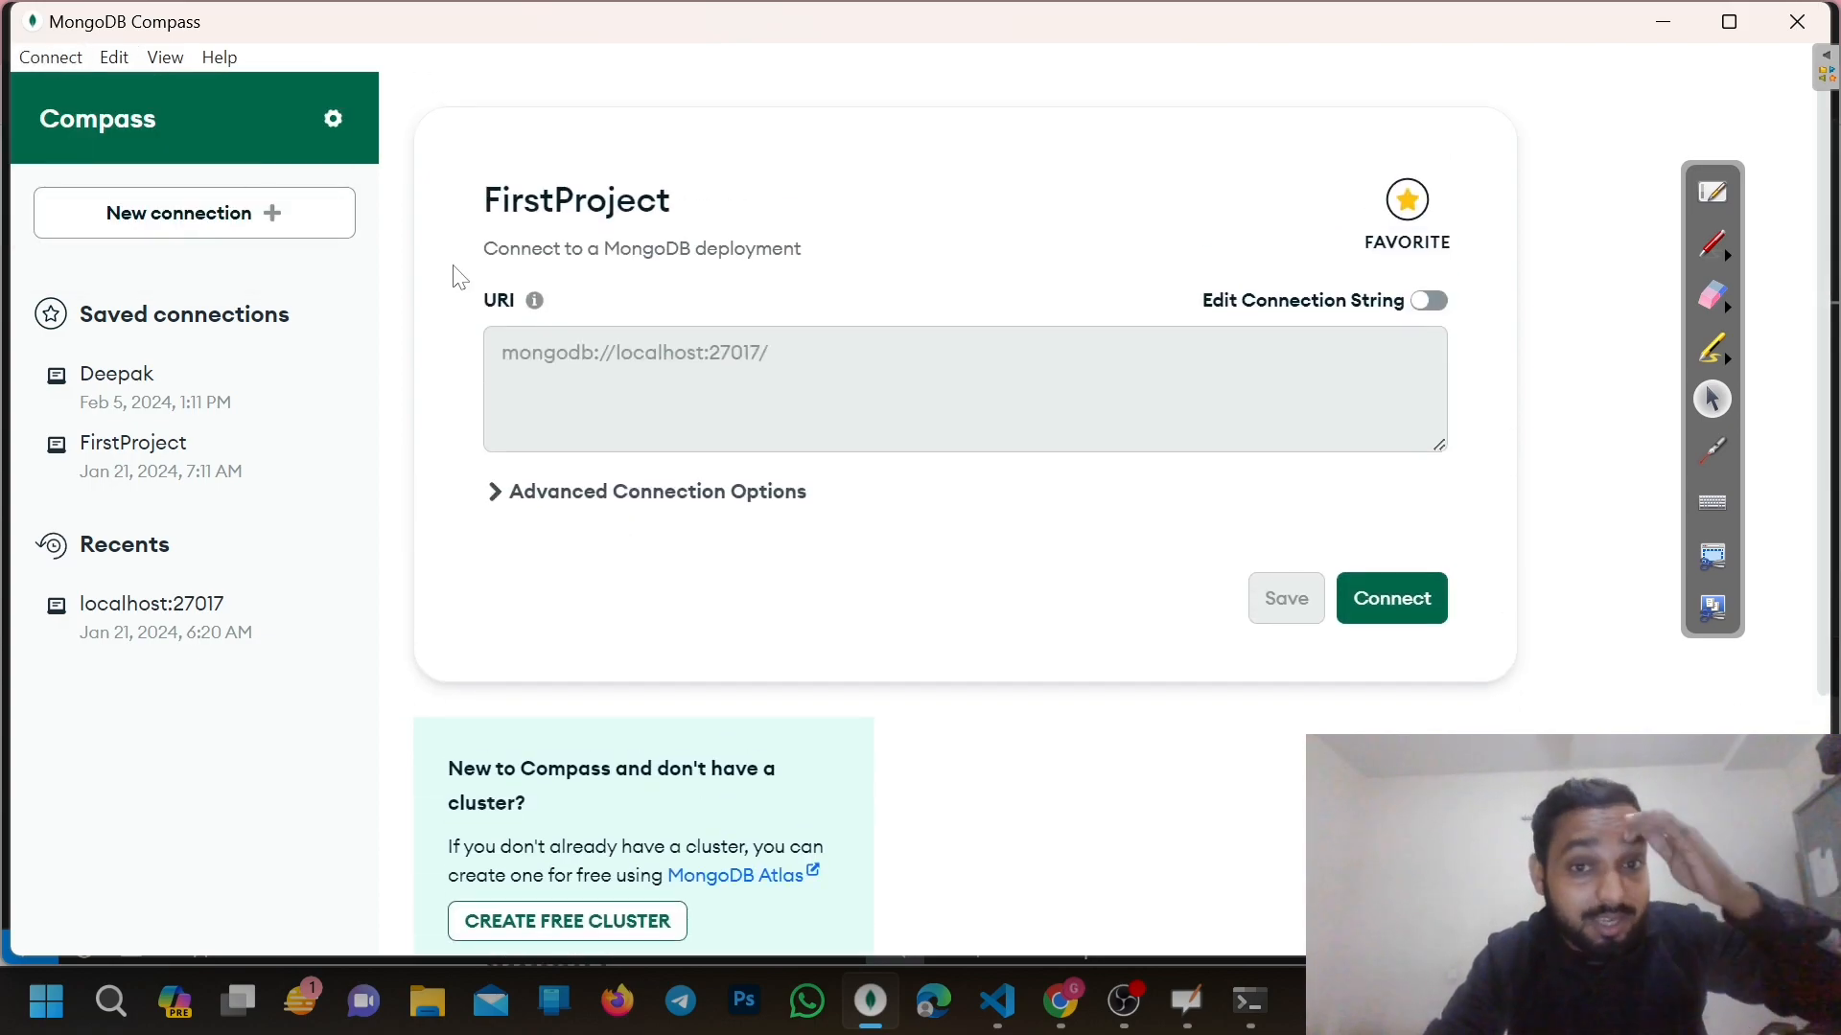
{"action": "left_click", "coordinate": [1401, 615]}
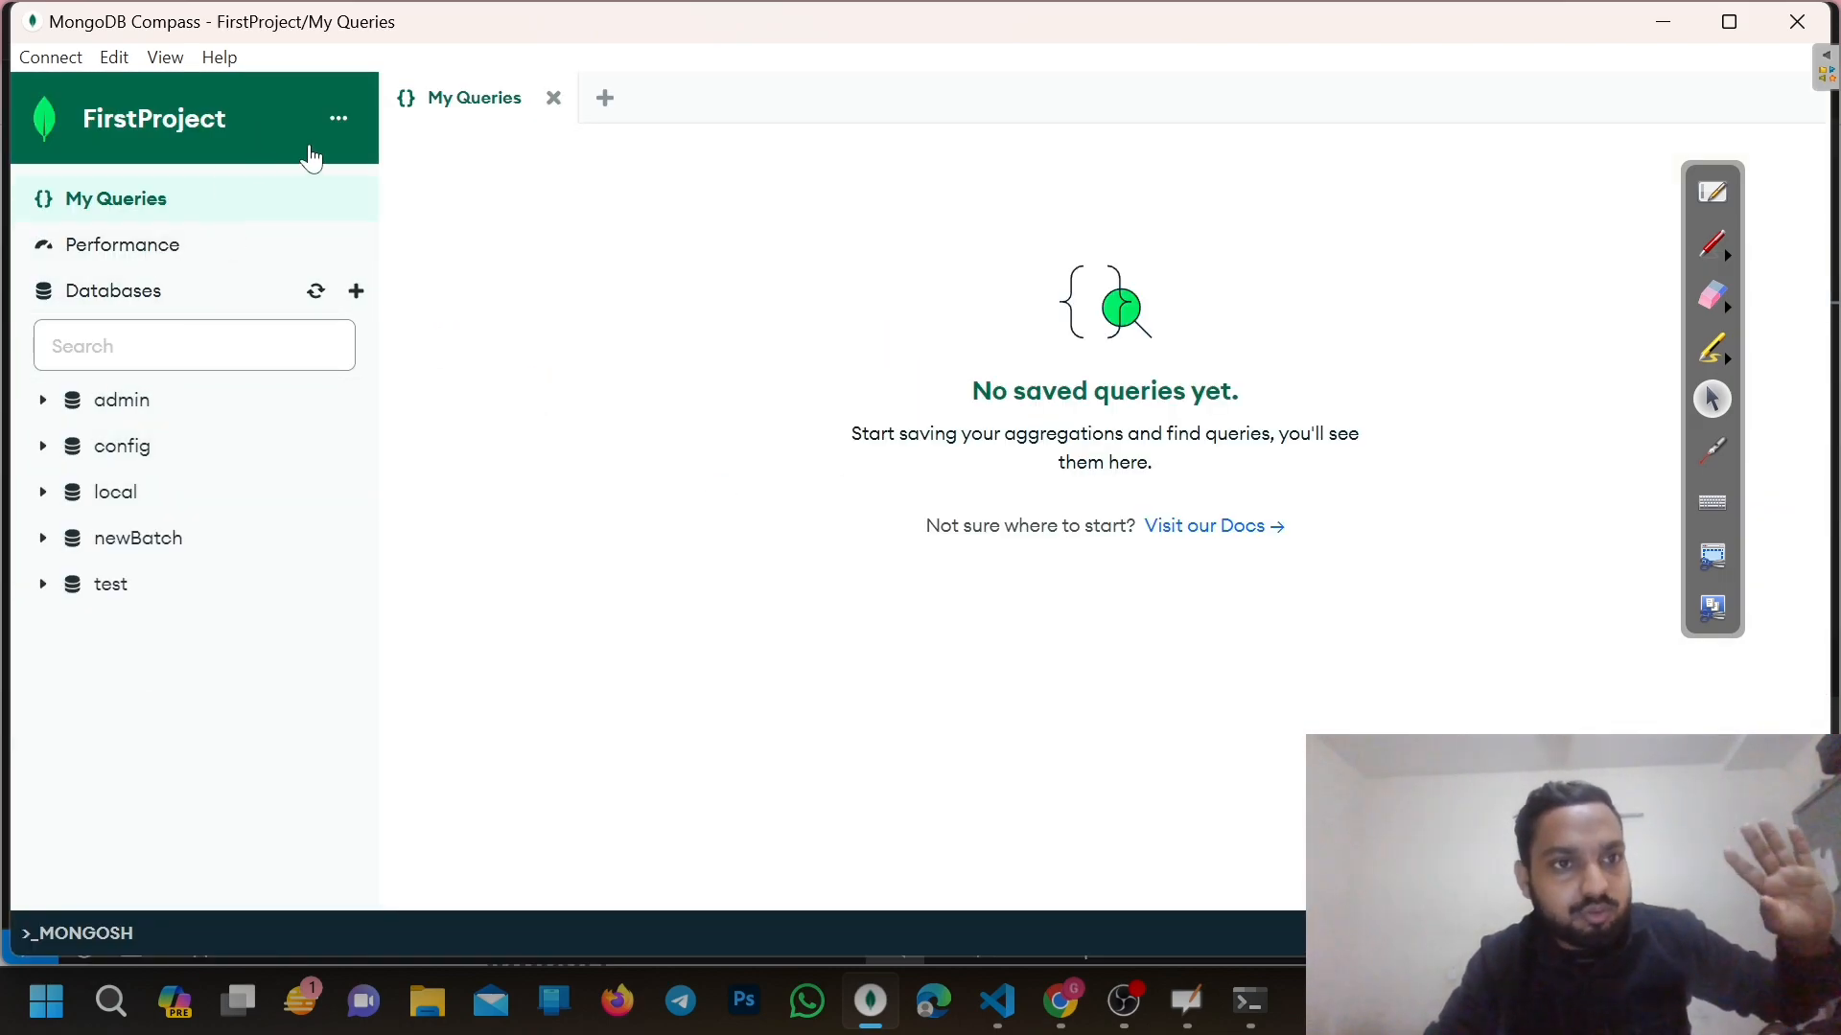
{"action": "left_click", "coordinate": [337, 120]}
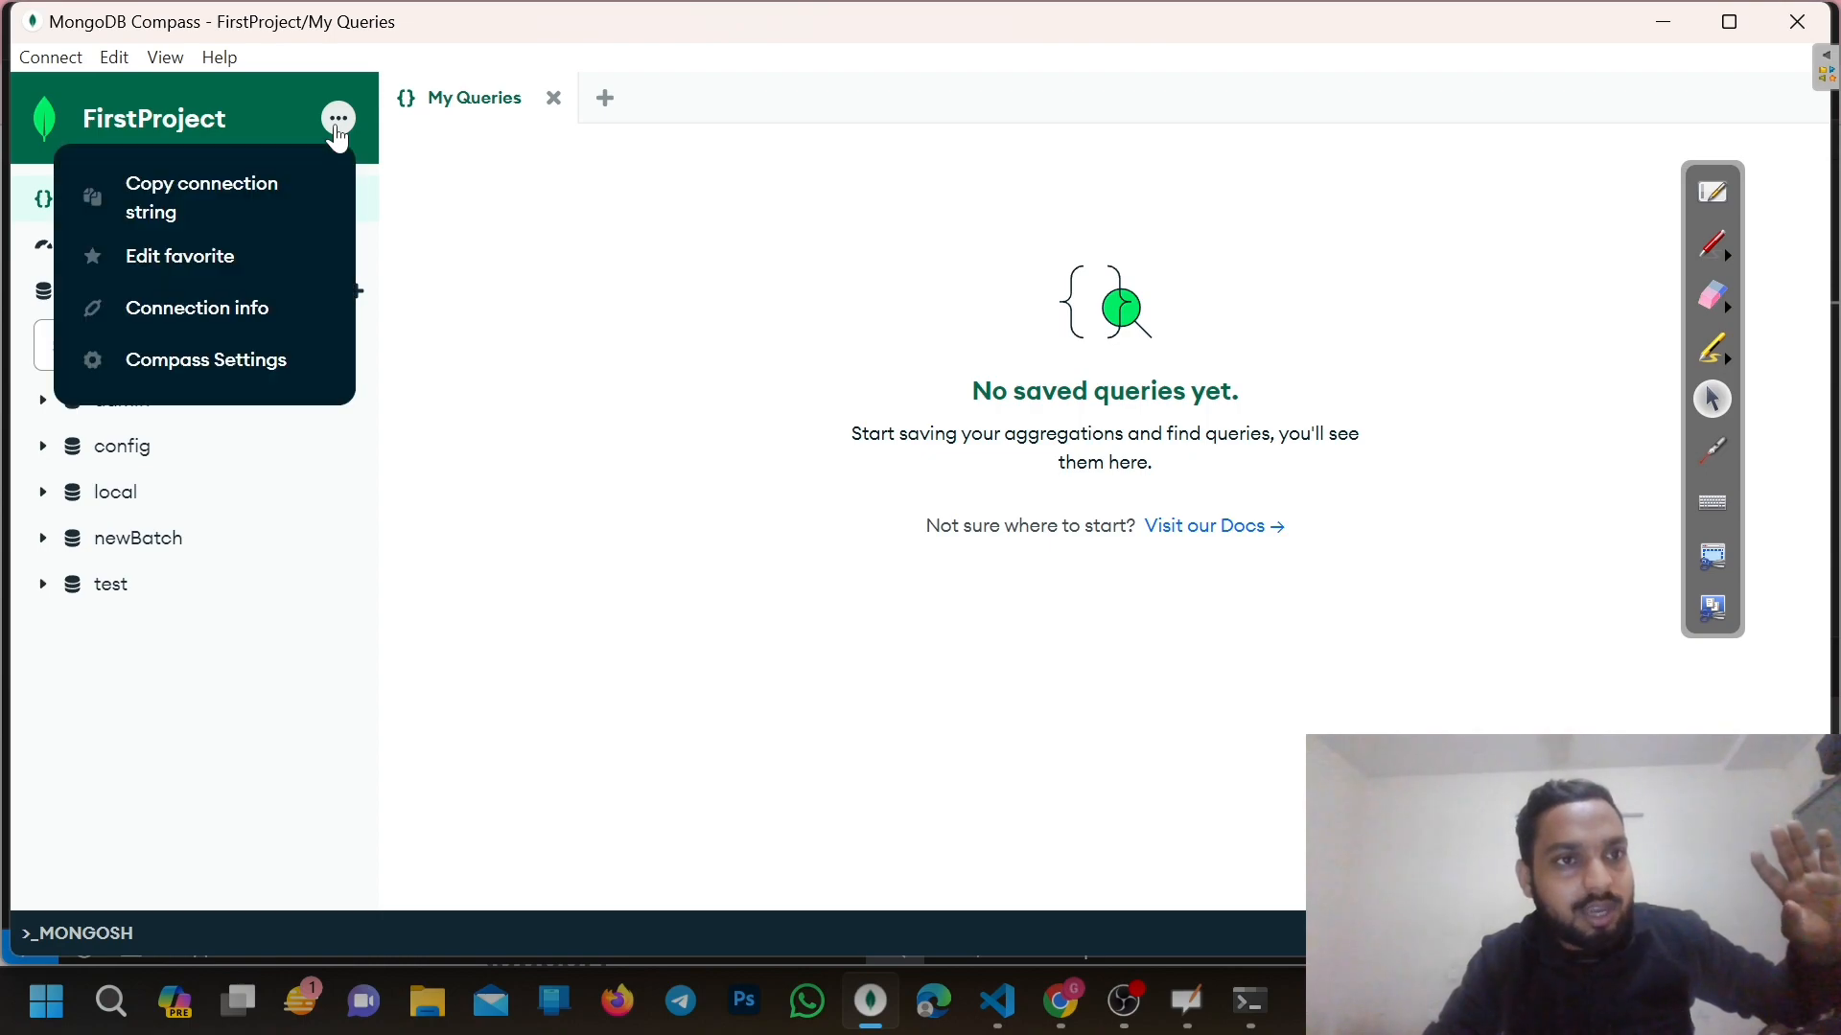
{"action": "left_click", "coordinate": [336, 128]}
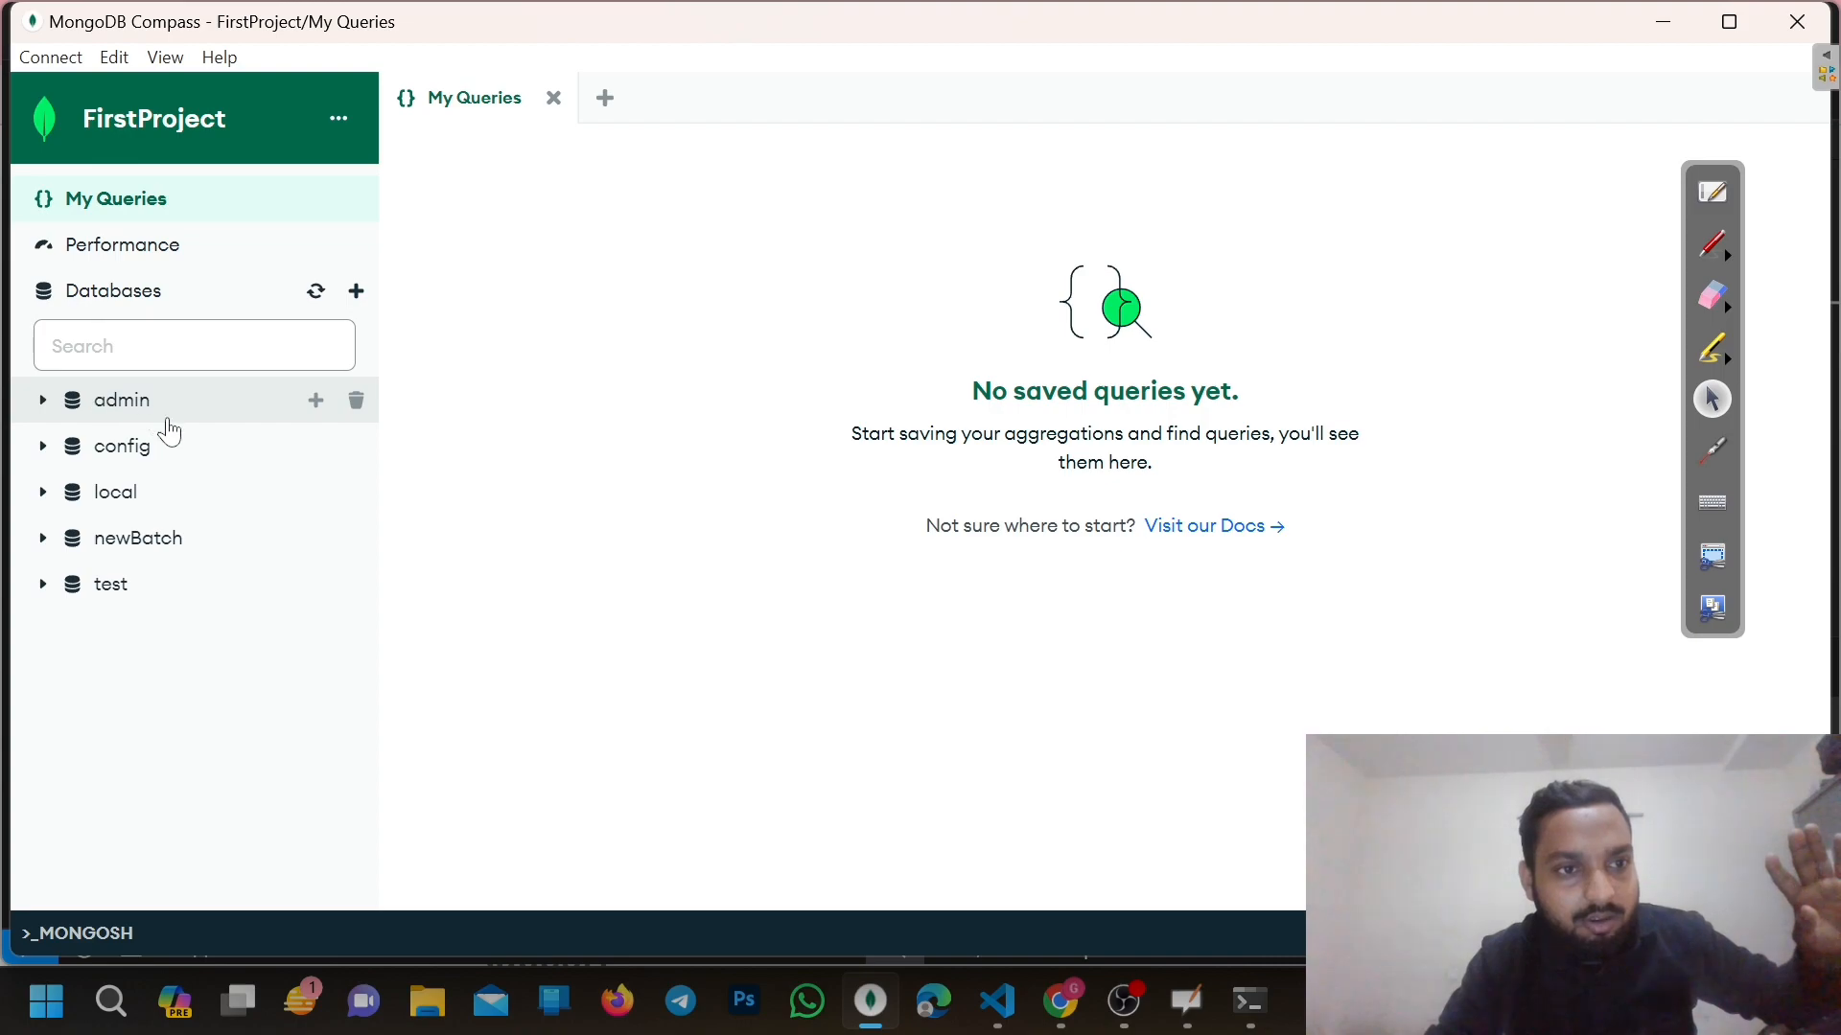
{"action": "left_click", "coordinate": [315, 587]}
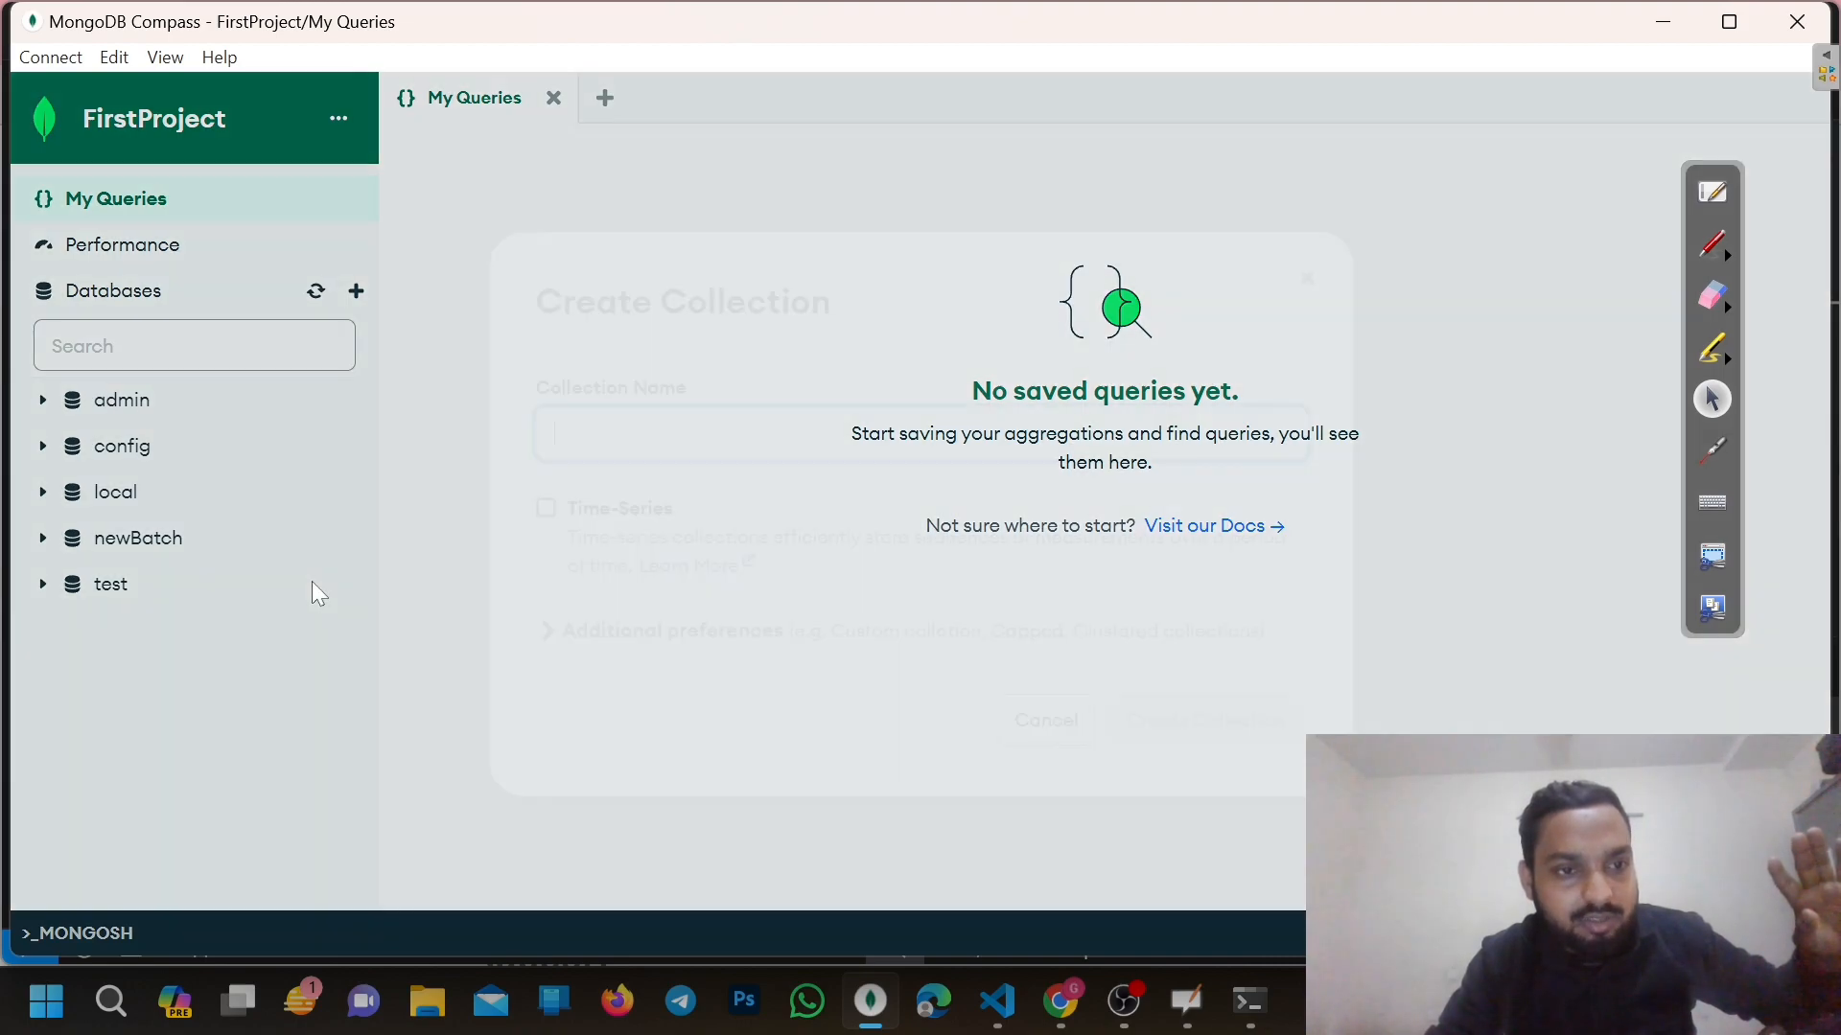
{"action": "left_click_drag", "start_coordinate": [563, 302], "coordinate": [853, 289]}
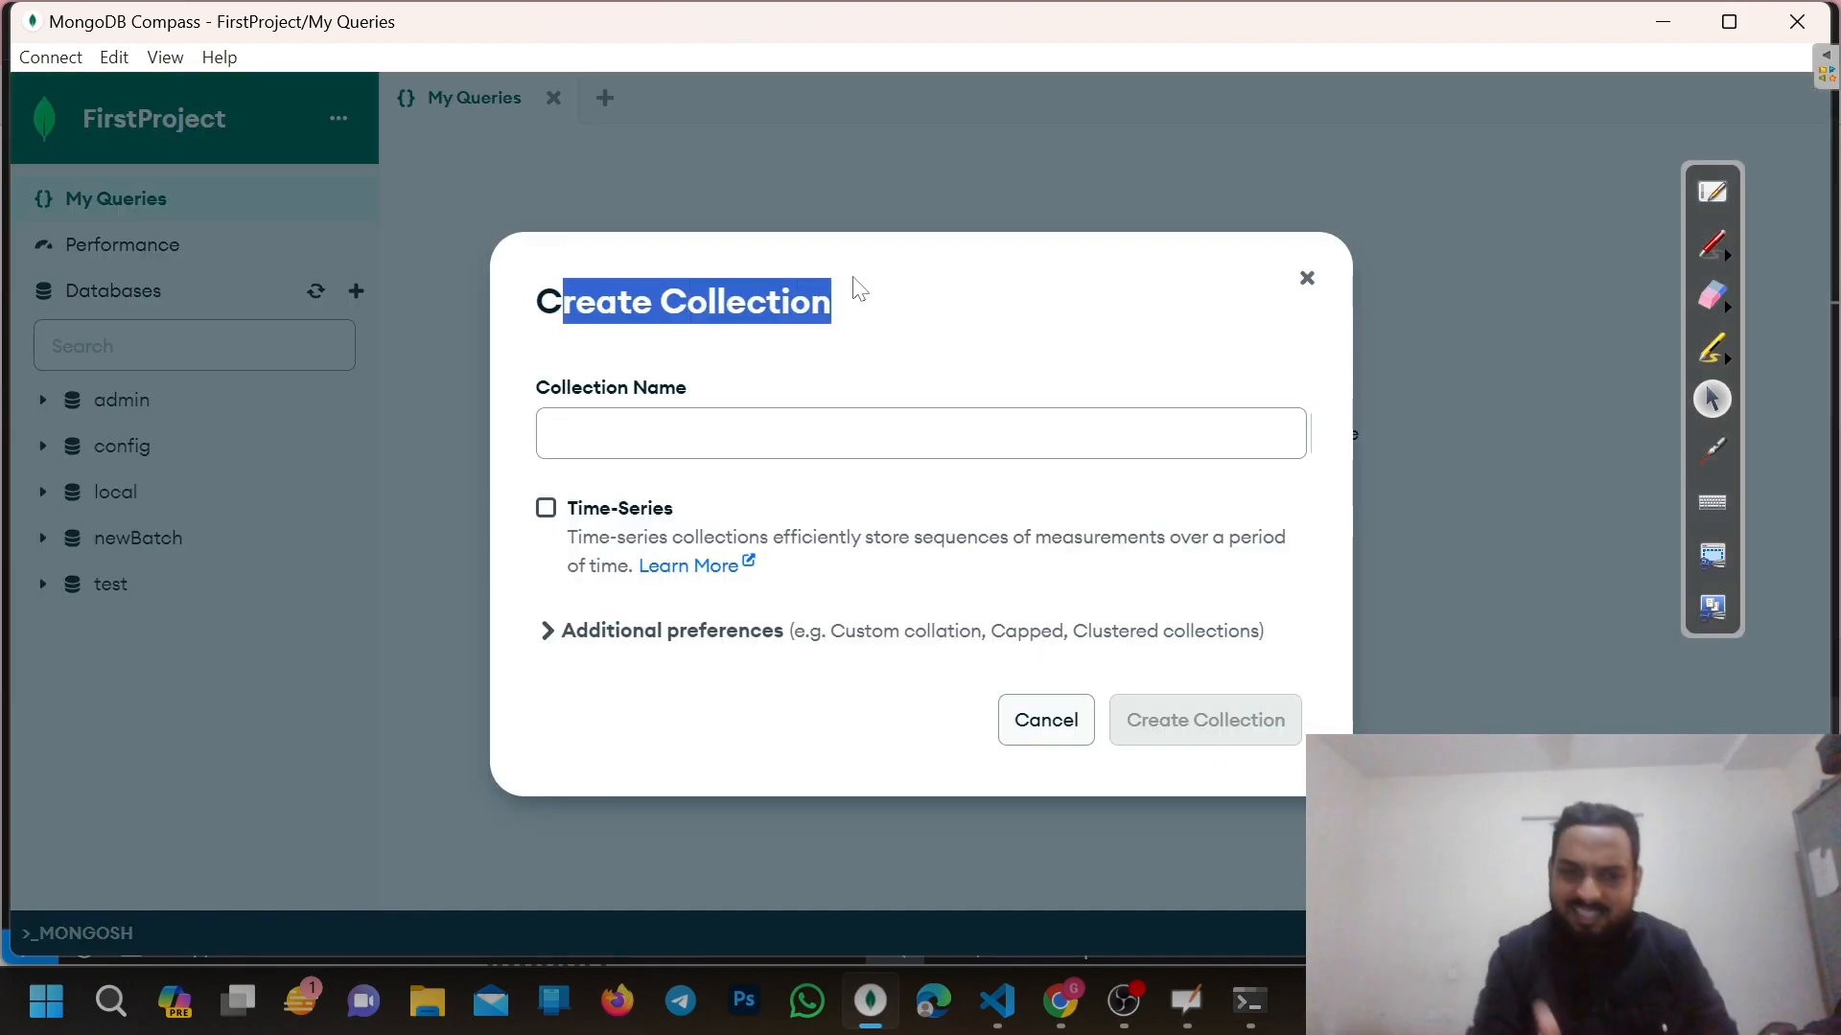
{"action": "left_click", "coordinate": [1306, 279]}
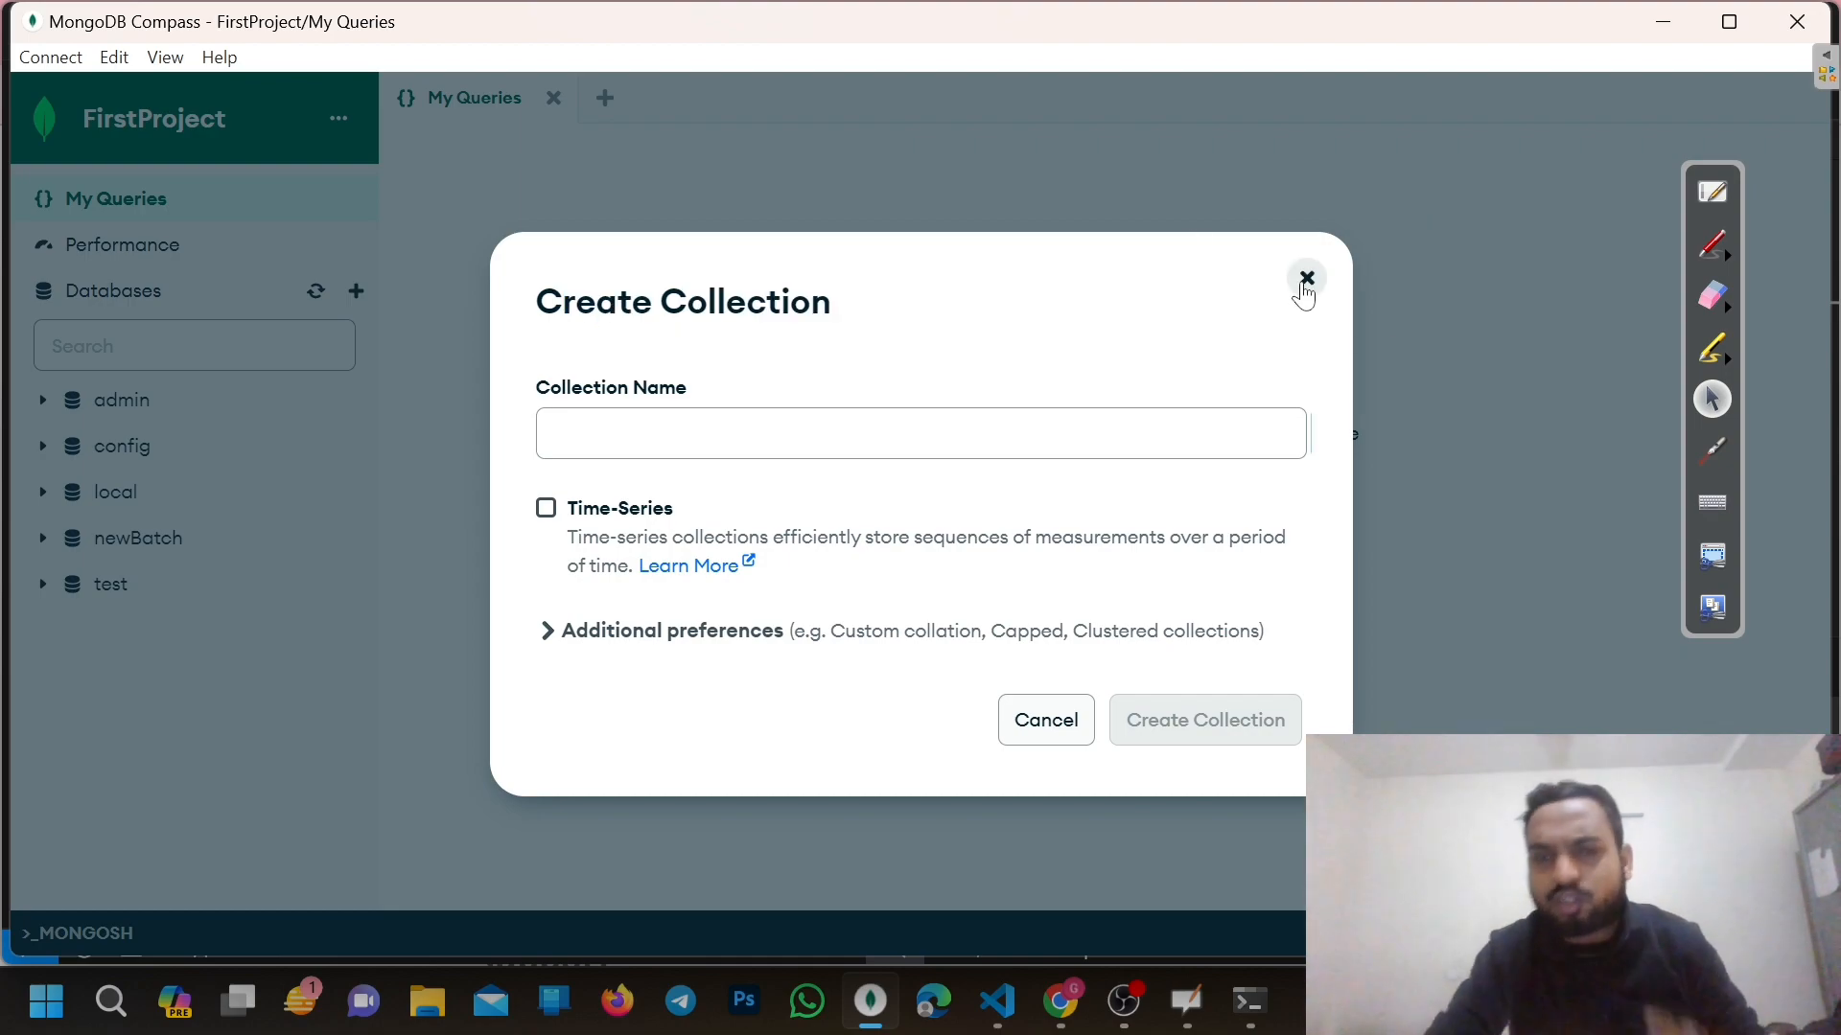
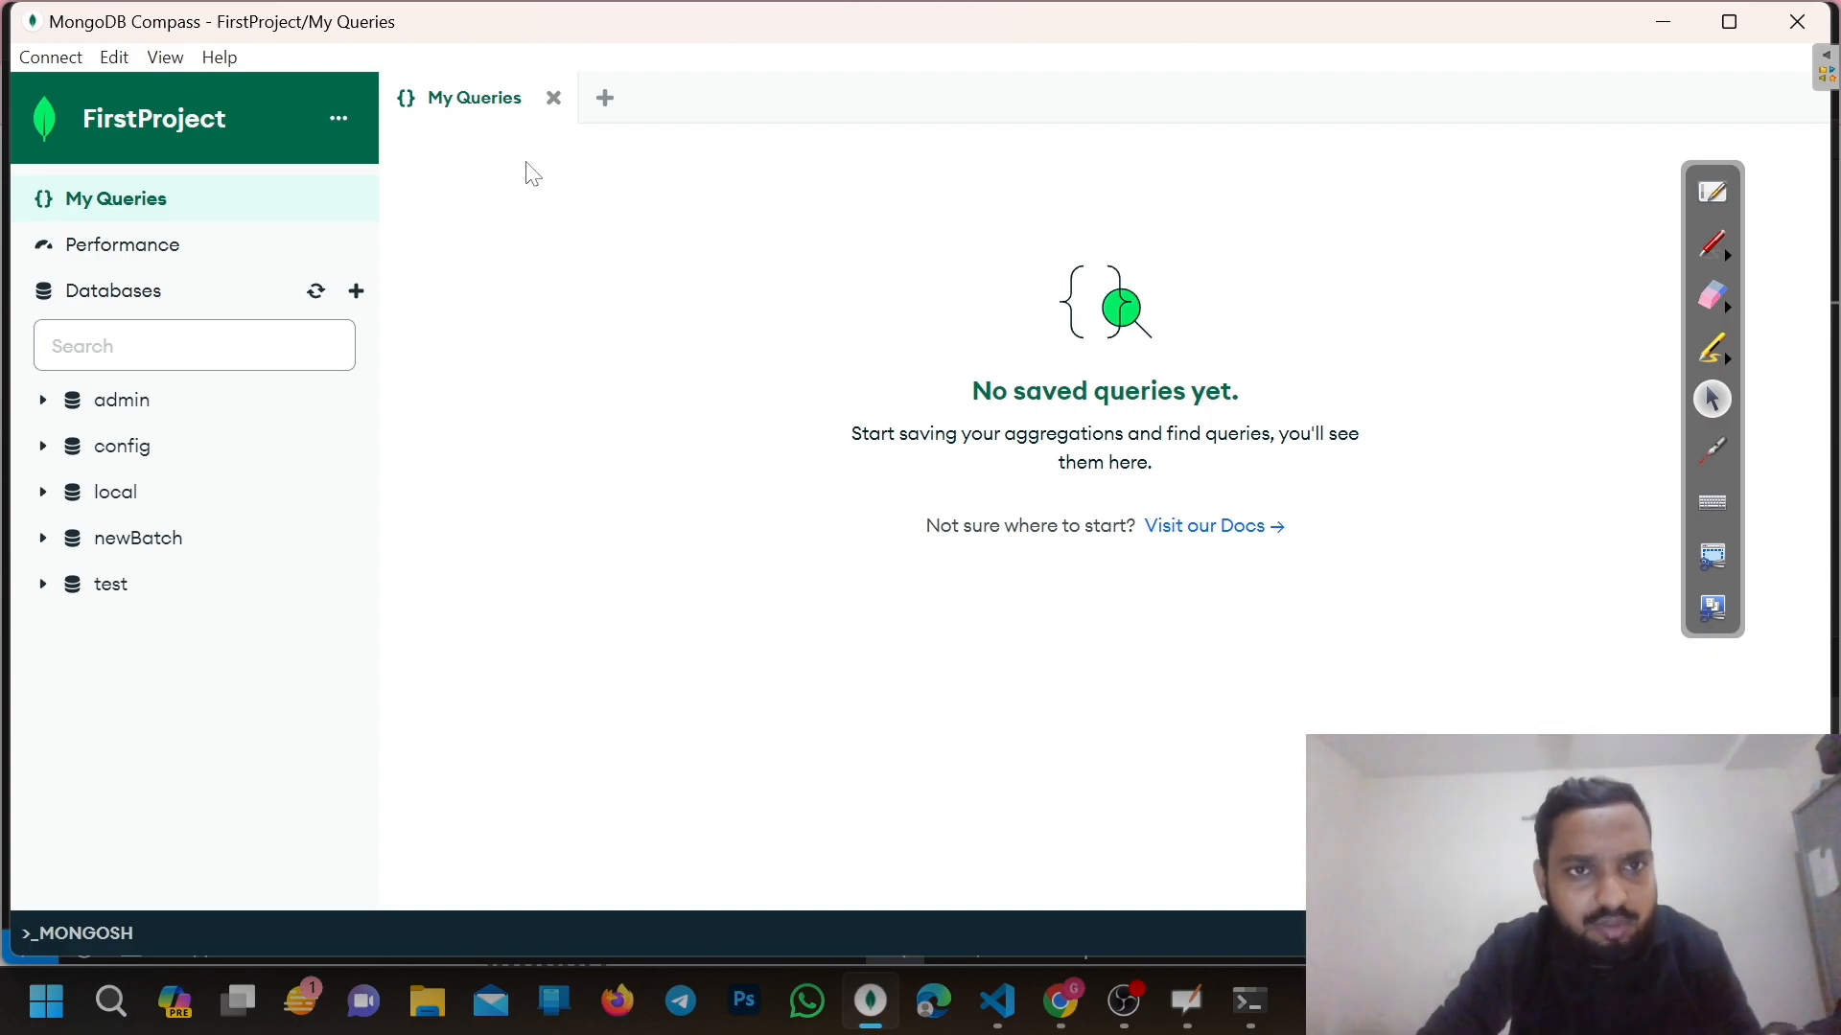
Close the My Queries page and open the students collection of the test database
{"action": "left_click", "coordinate": [553, 98]}
{"action": "left_click", "coordinate": [110, 584]}
{"action": "left_click", "coordinate": [168, 630]}
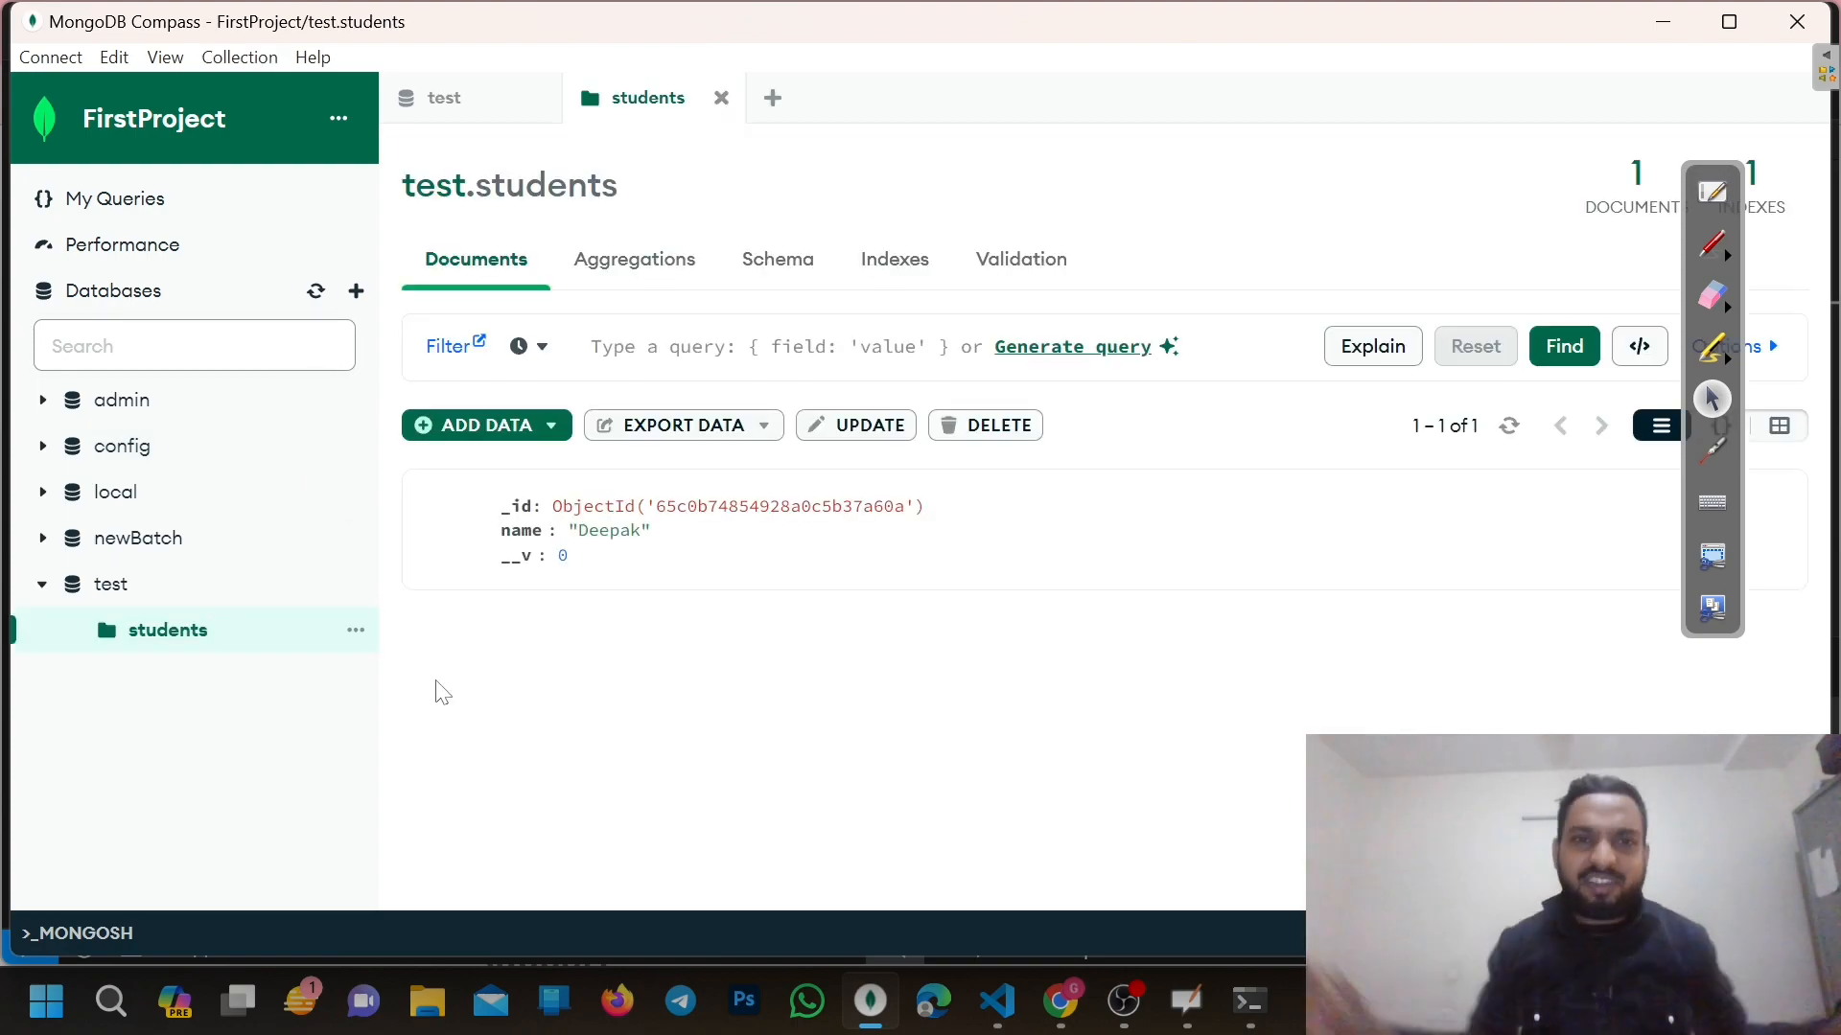
Close the Command Prompt window that shows the MongoDB server log
{"action": "left_click", "coordinate": [1233, 1003]}
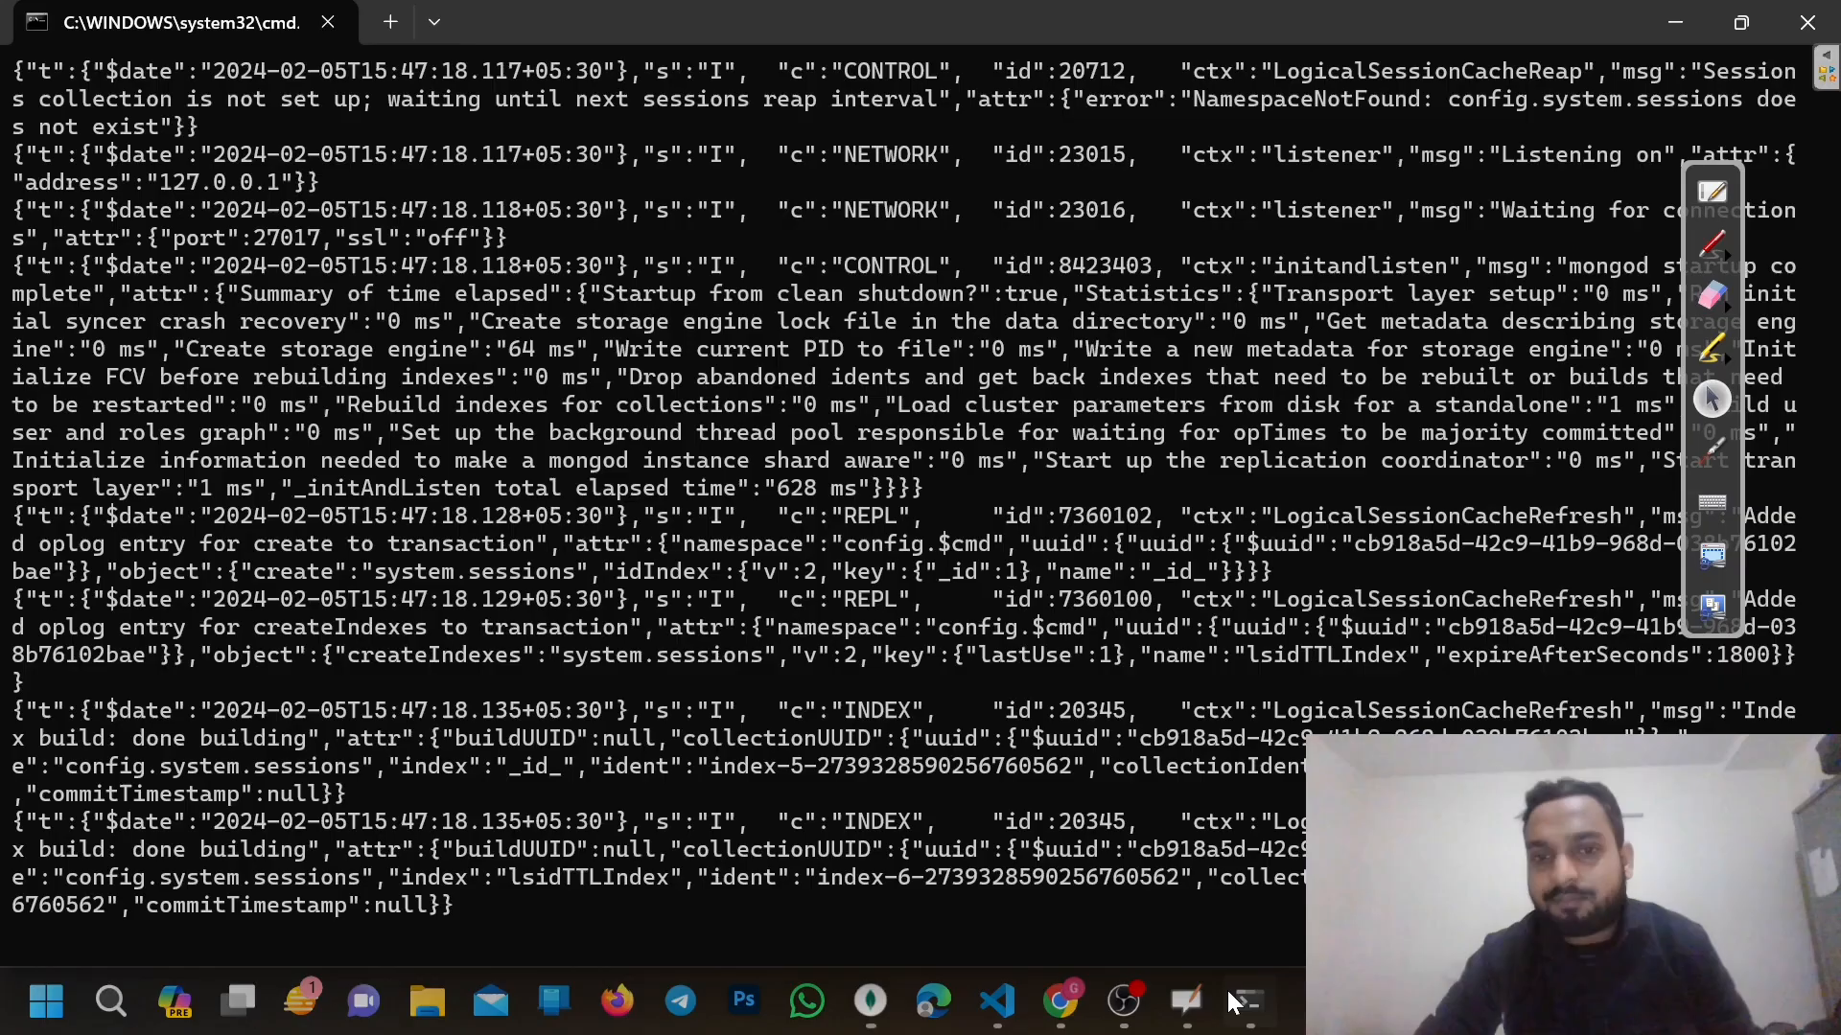
{"action": "left_click", "coordinate": [1808, 24]}
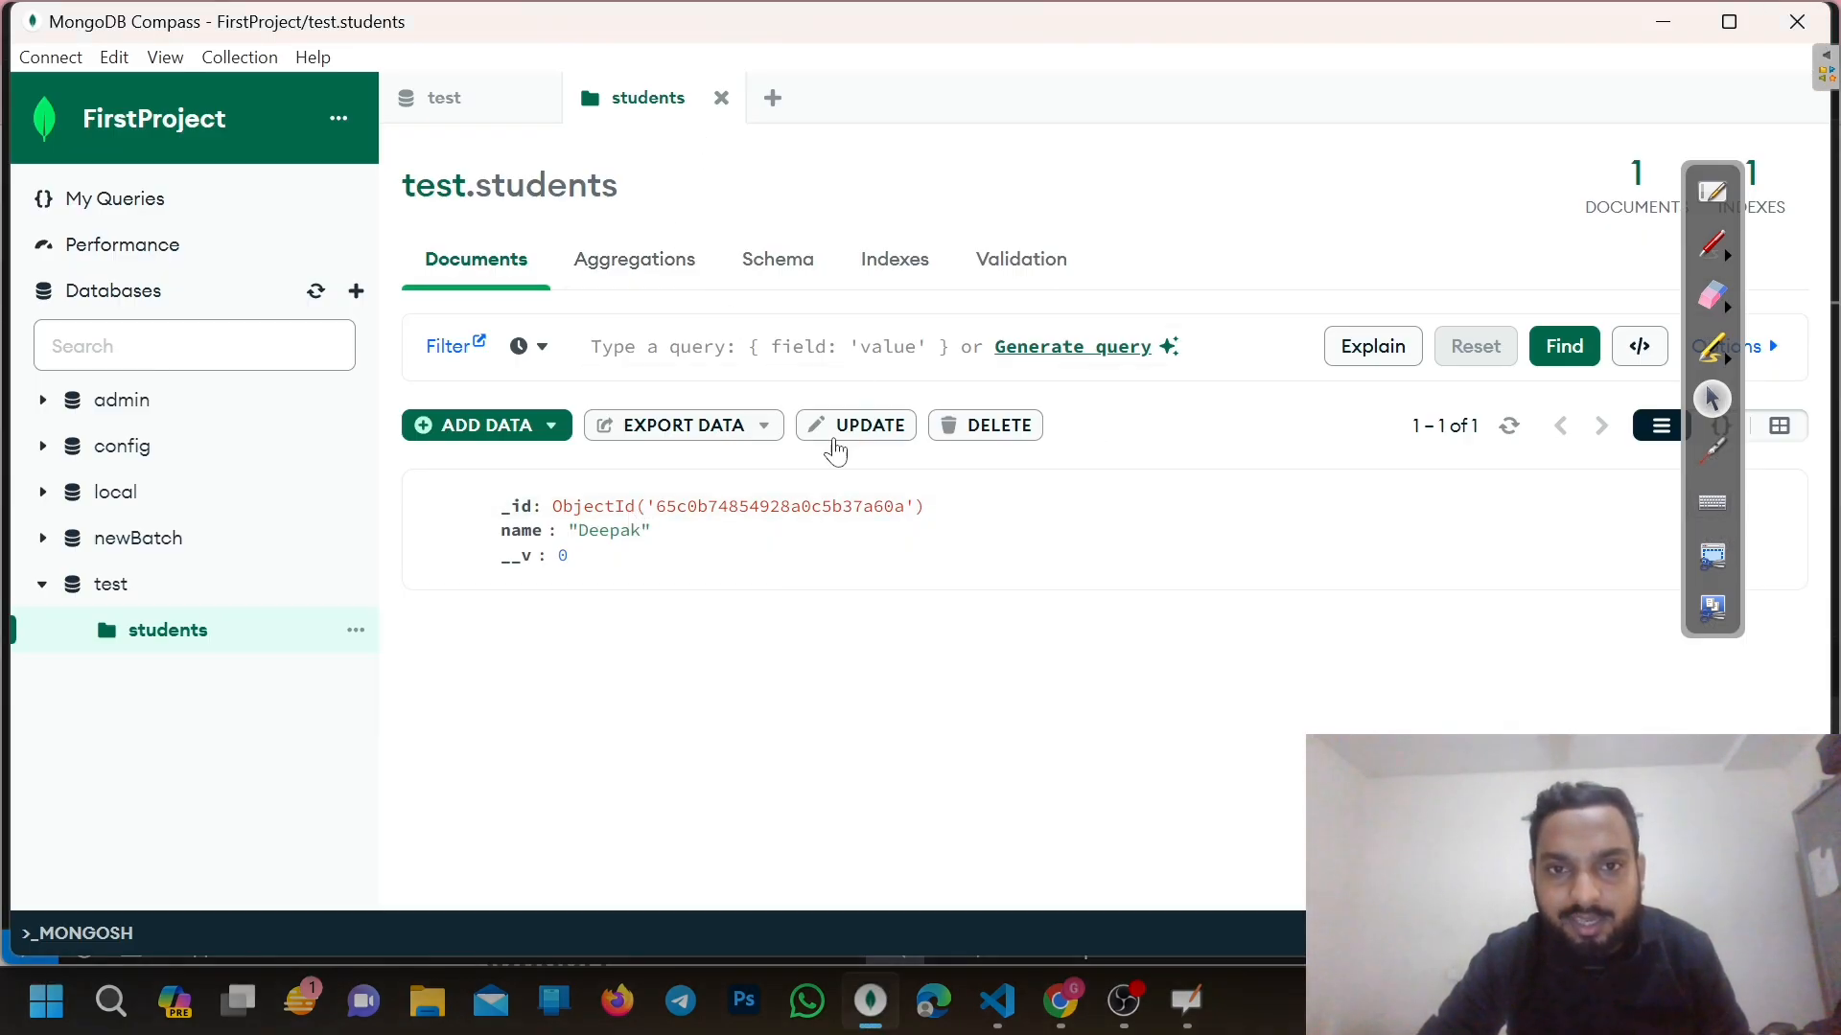
Refresh the overview of all databases and open the students collection of test from it
{"action": "left_click", "coordinate": [151, 292]}
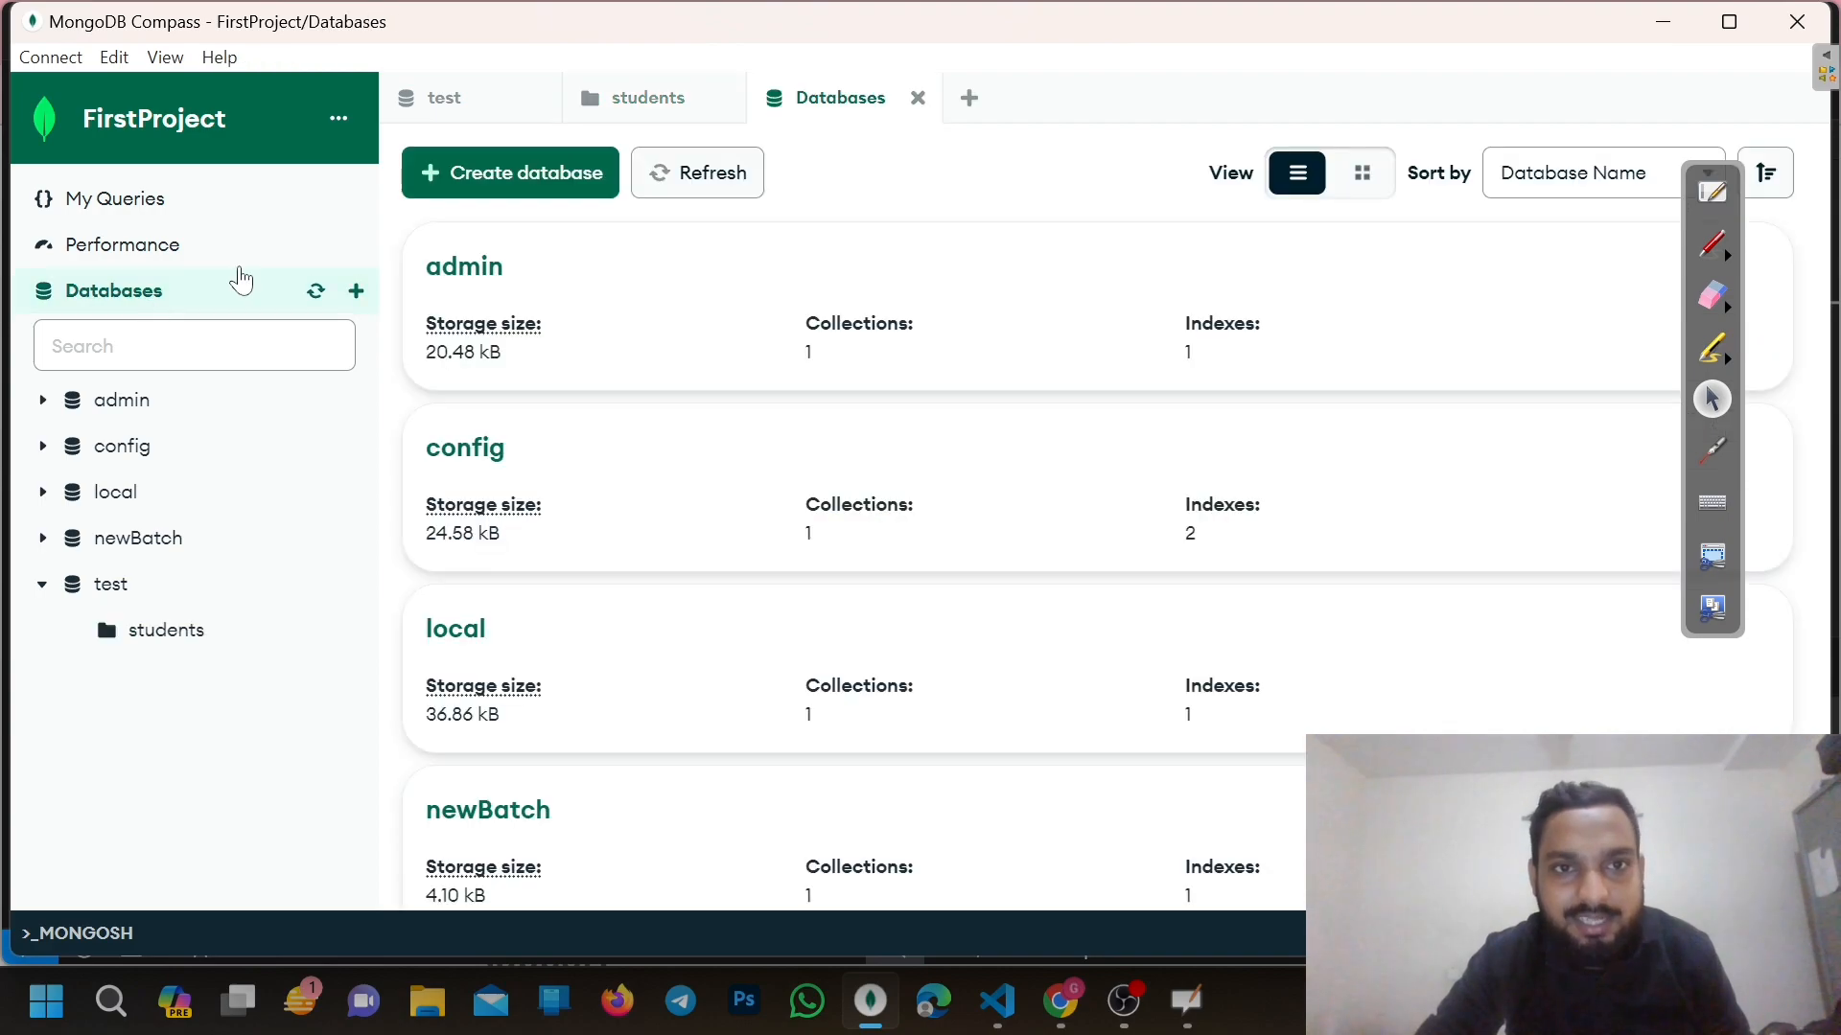
{"action": "left_click", "coordinate": [690, 176]}
{"action": "scroll", "coordinate": [666, 519], "scroll_direction": "down", "scroll_amount": 2}
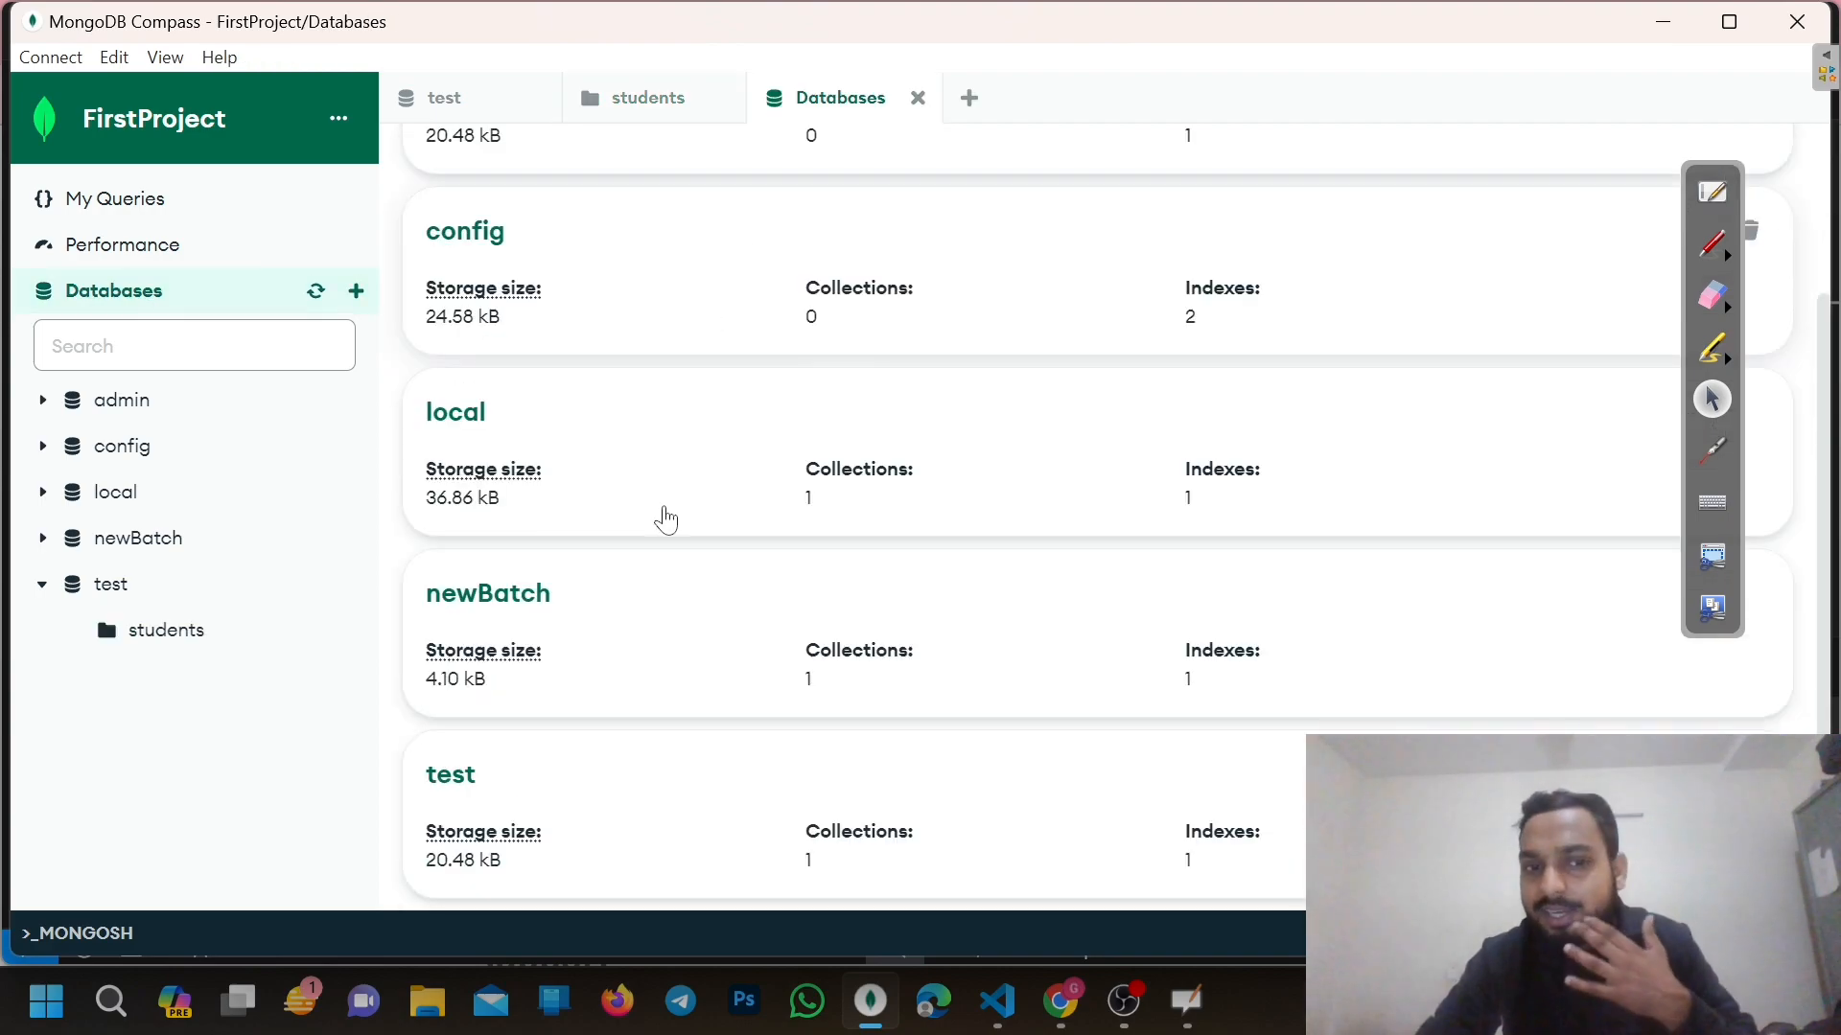
{"action": "left_click", "coordinate": [496, 866]}
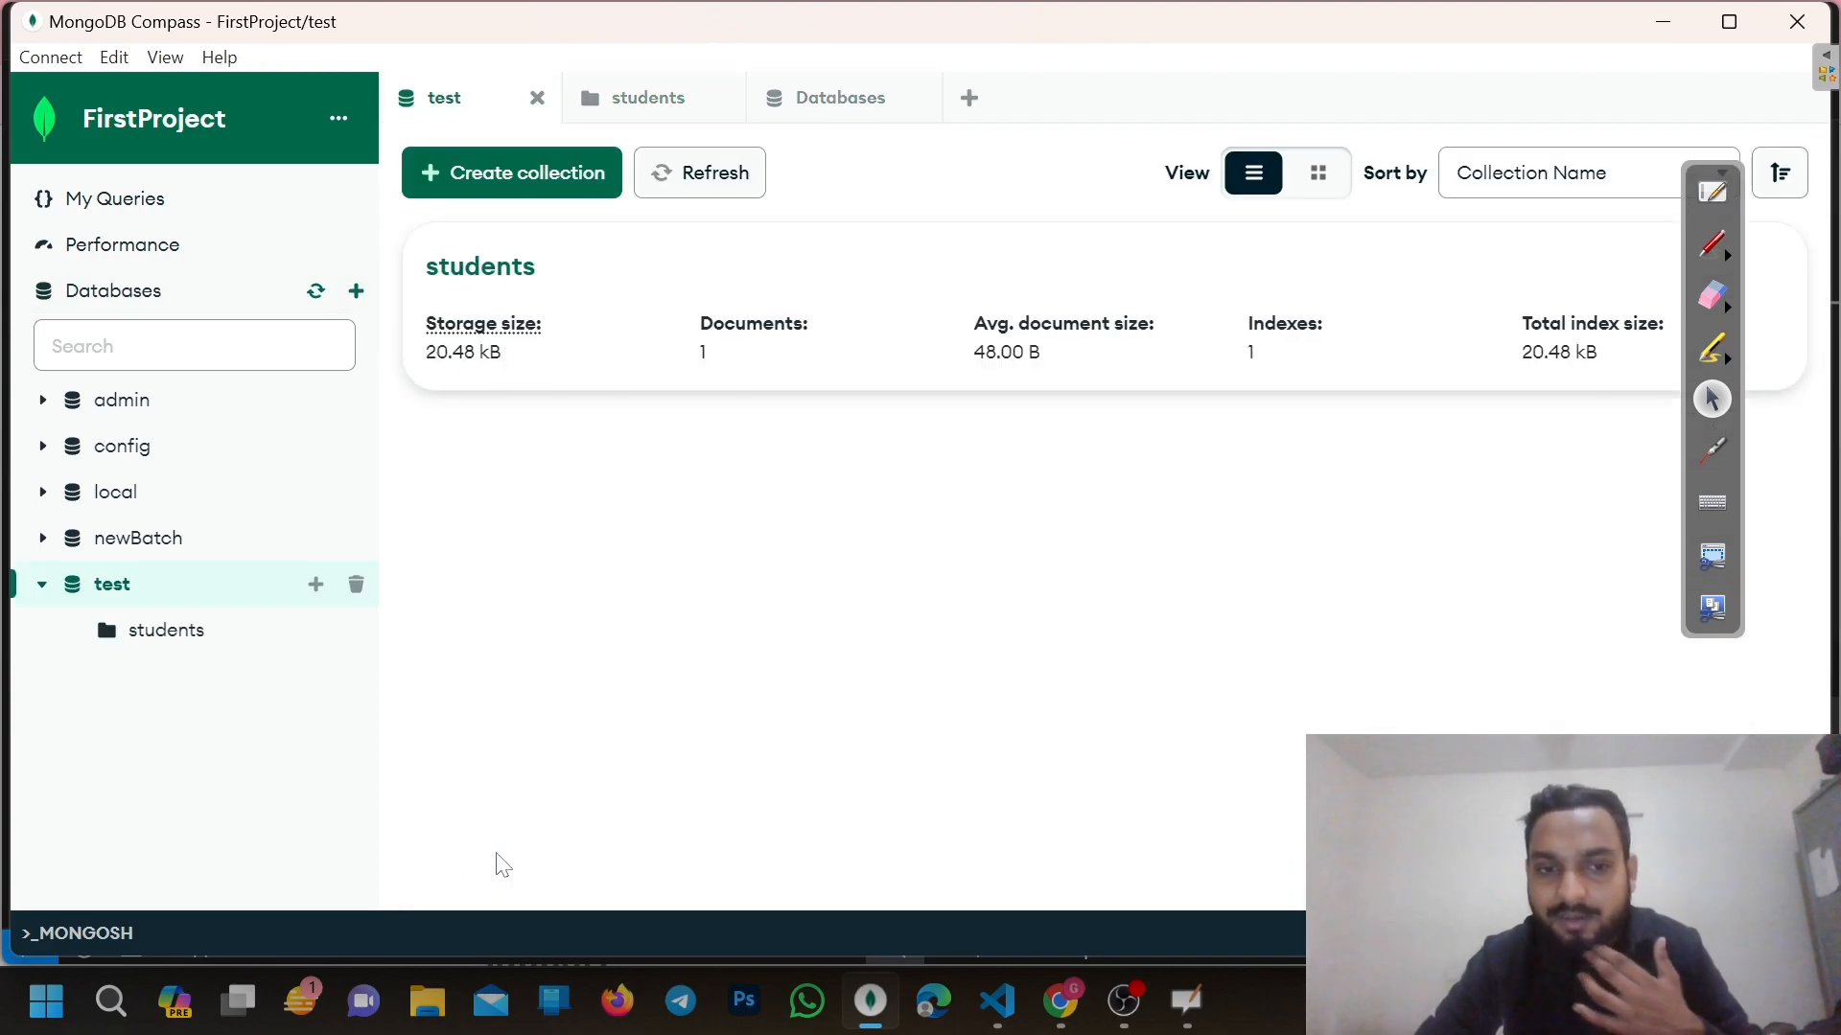
{"action": "left_click", "coordinate": [870, 316]}
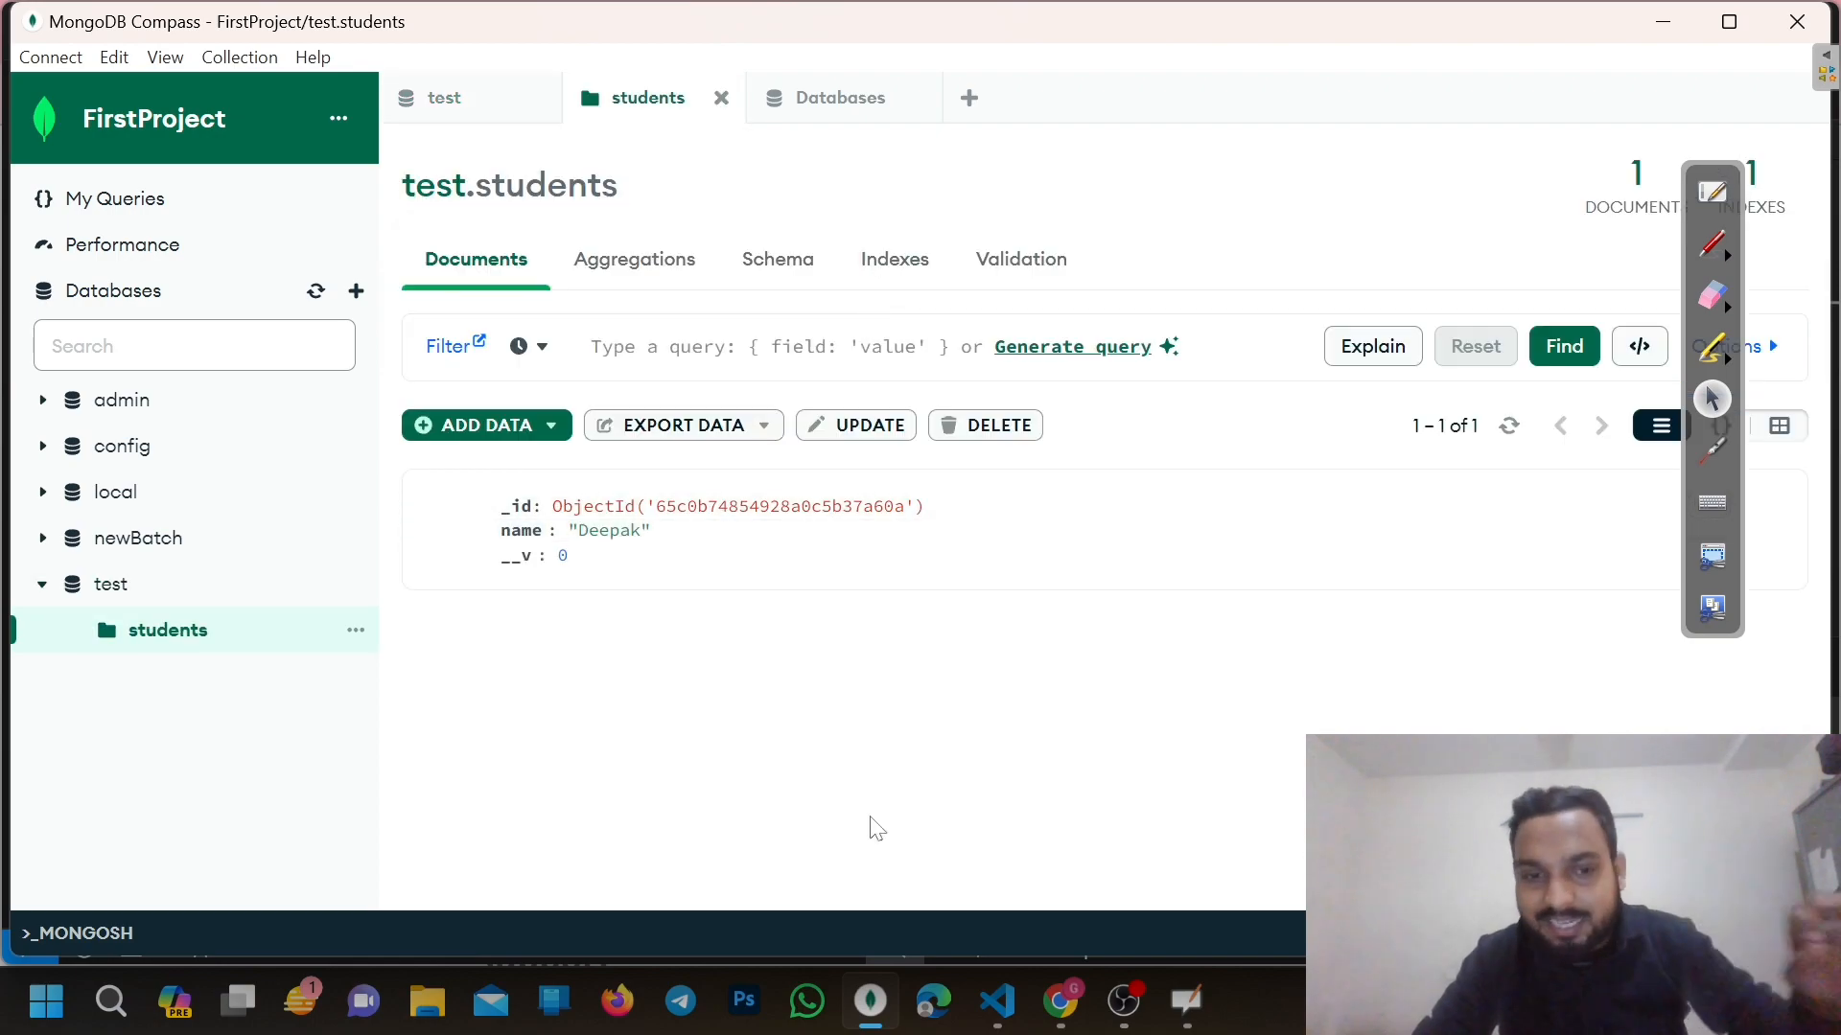
Run services.msc to open the Windows Services list, and return to the setup notes in OpenBoard
{"action": "left_click", "coordinate": [111, 1001]}
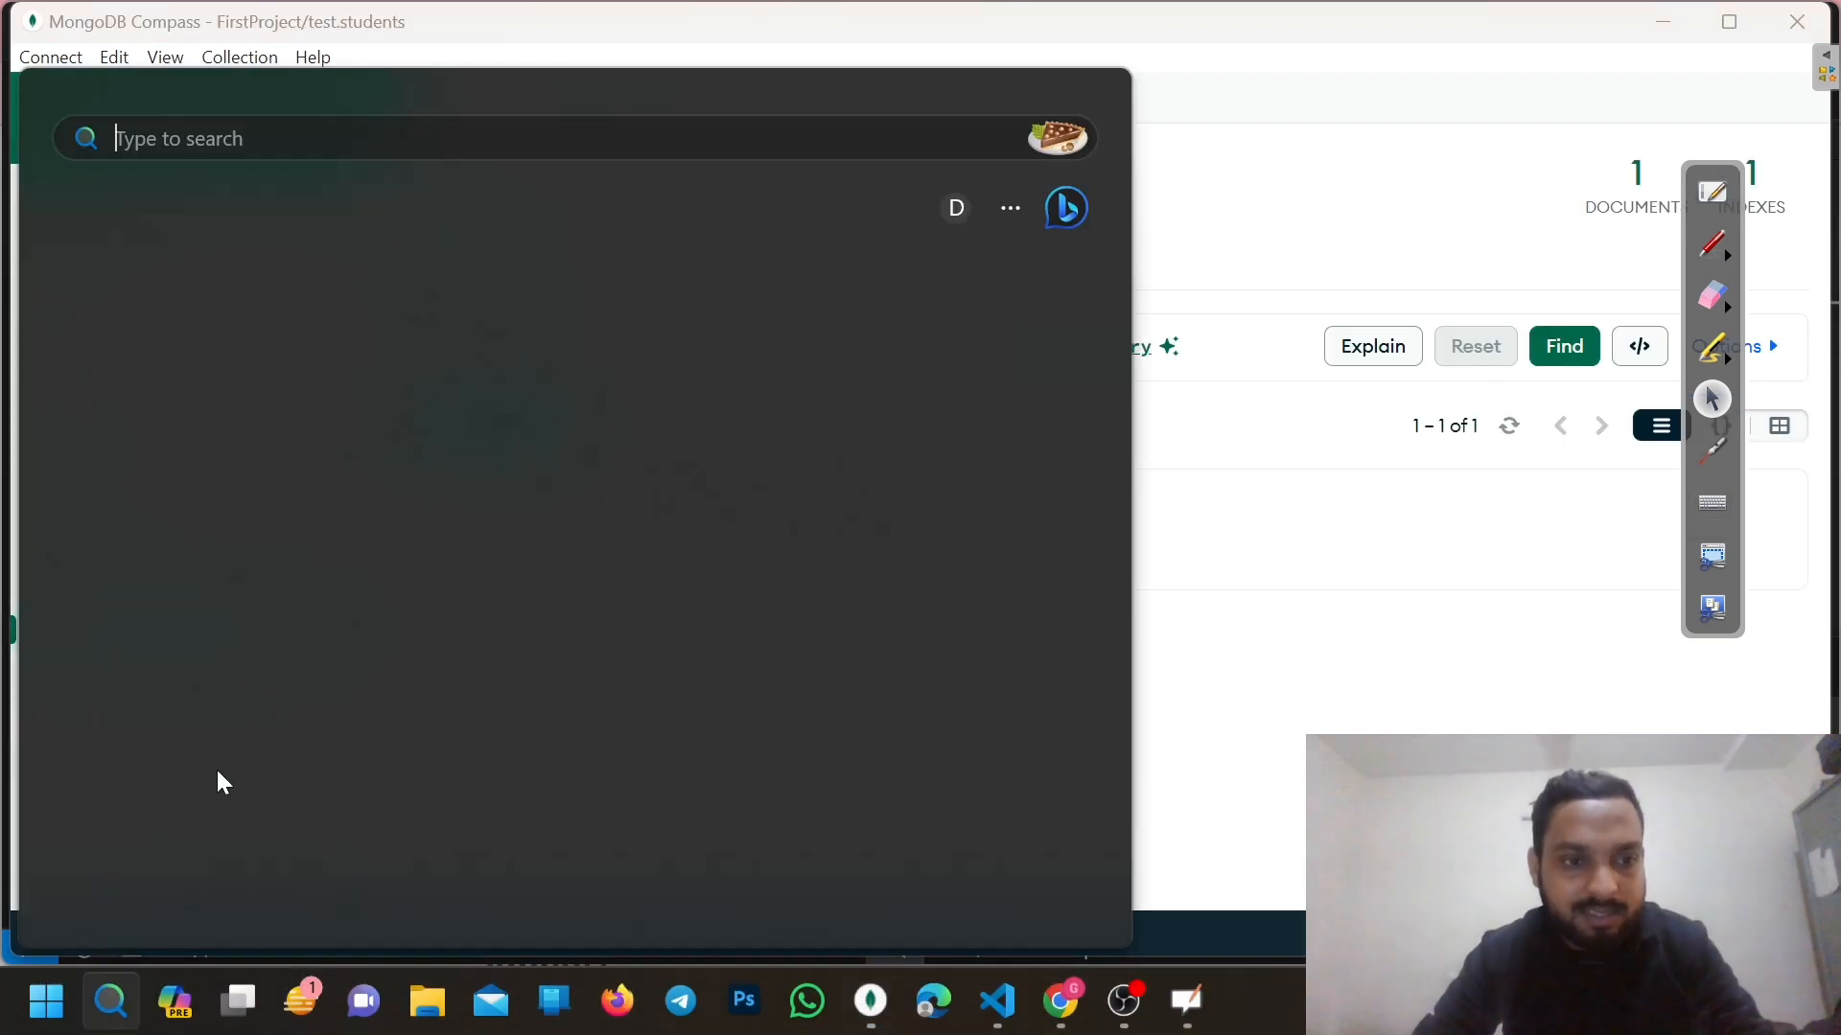
{"action": "key", "text": "super+r"}
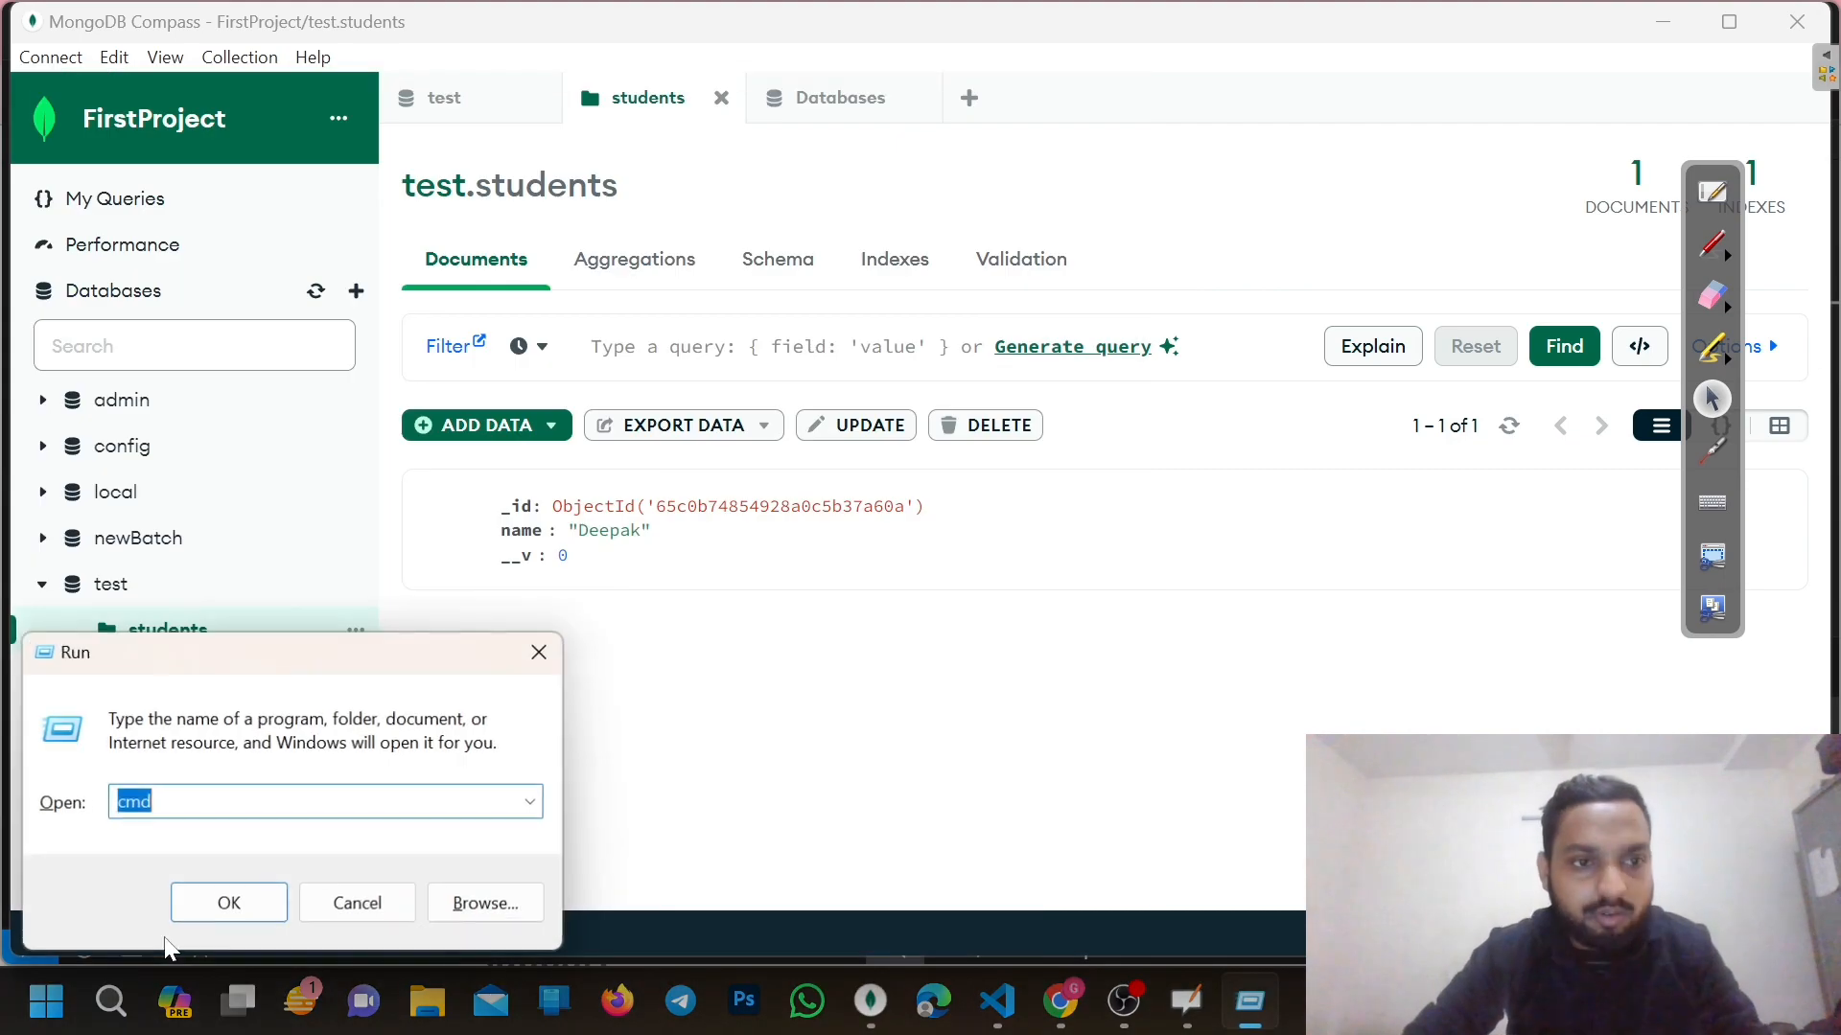
{"action": "type", "text": "se"}
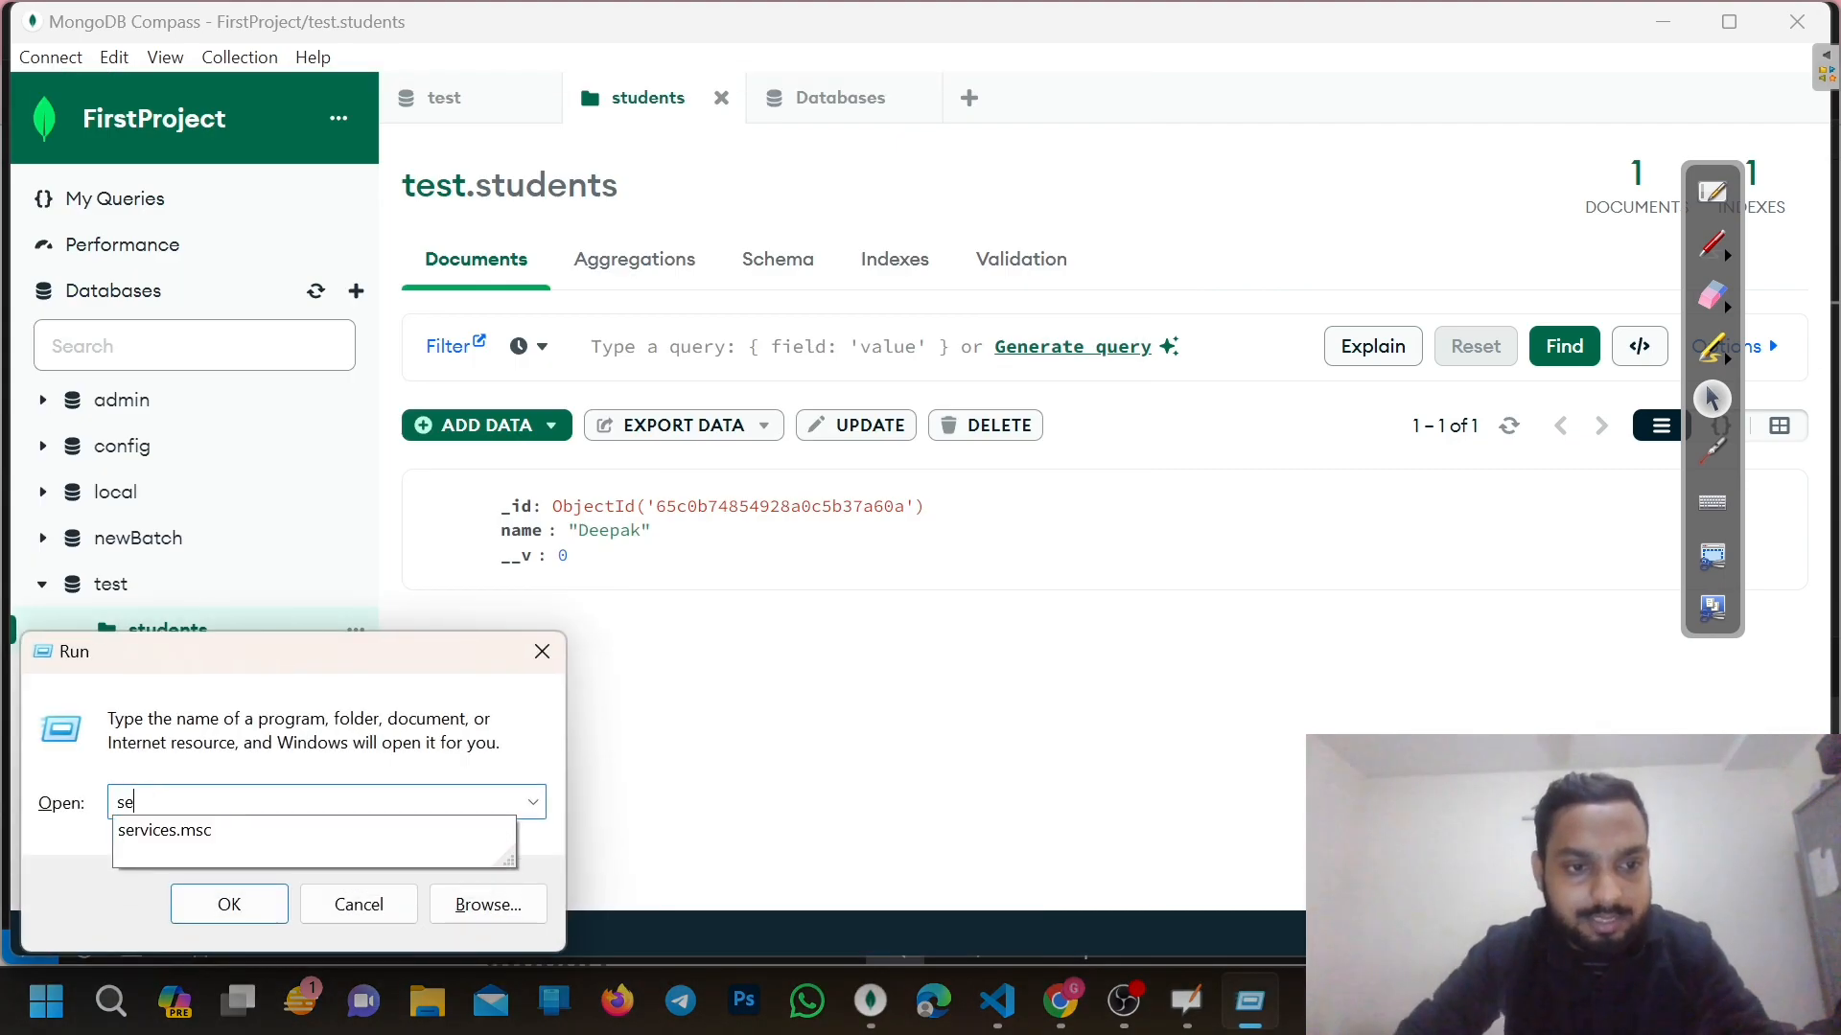
{"action": "left_click", "coordinate": [187, 830]}
{"action": "left_click", "coordinate": [203, 907]}
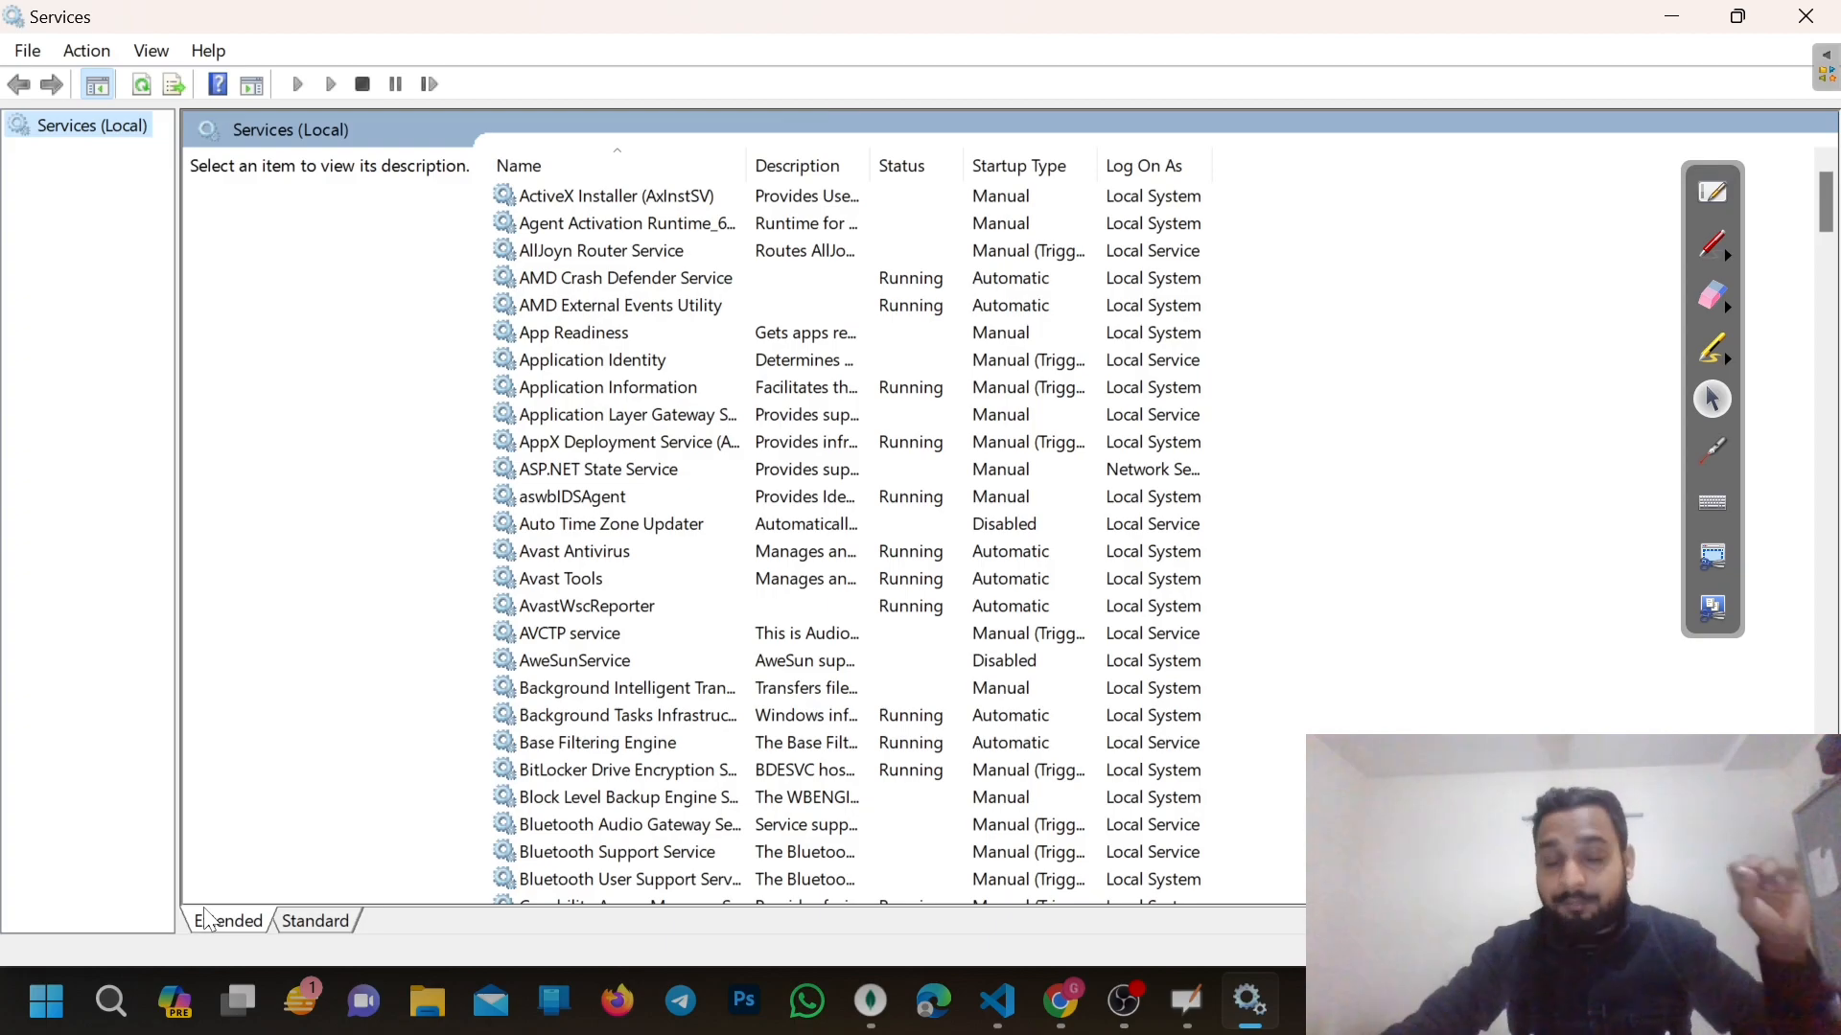
{"action": "left_click", "coordinate": [1712, 191]}
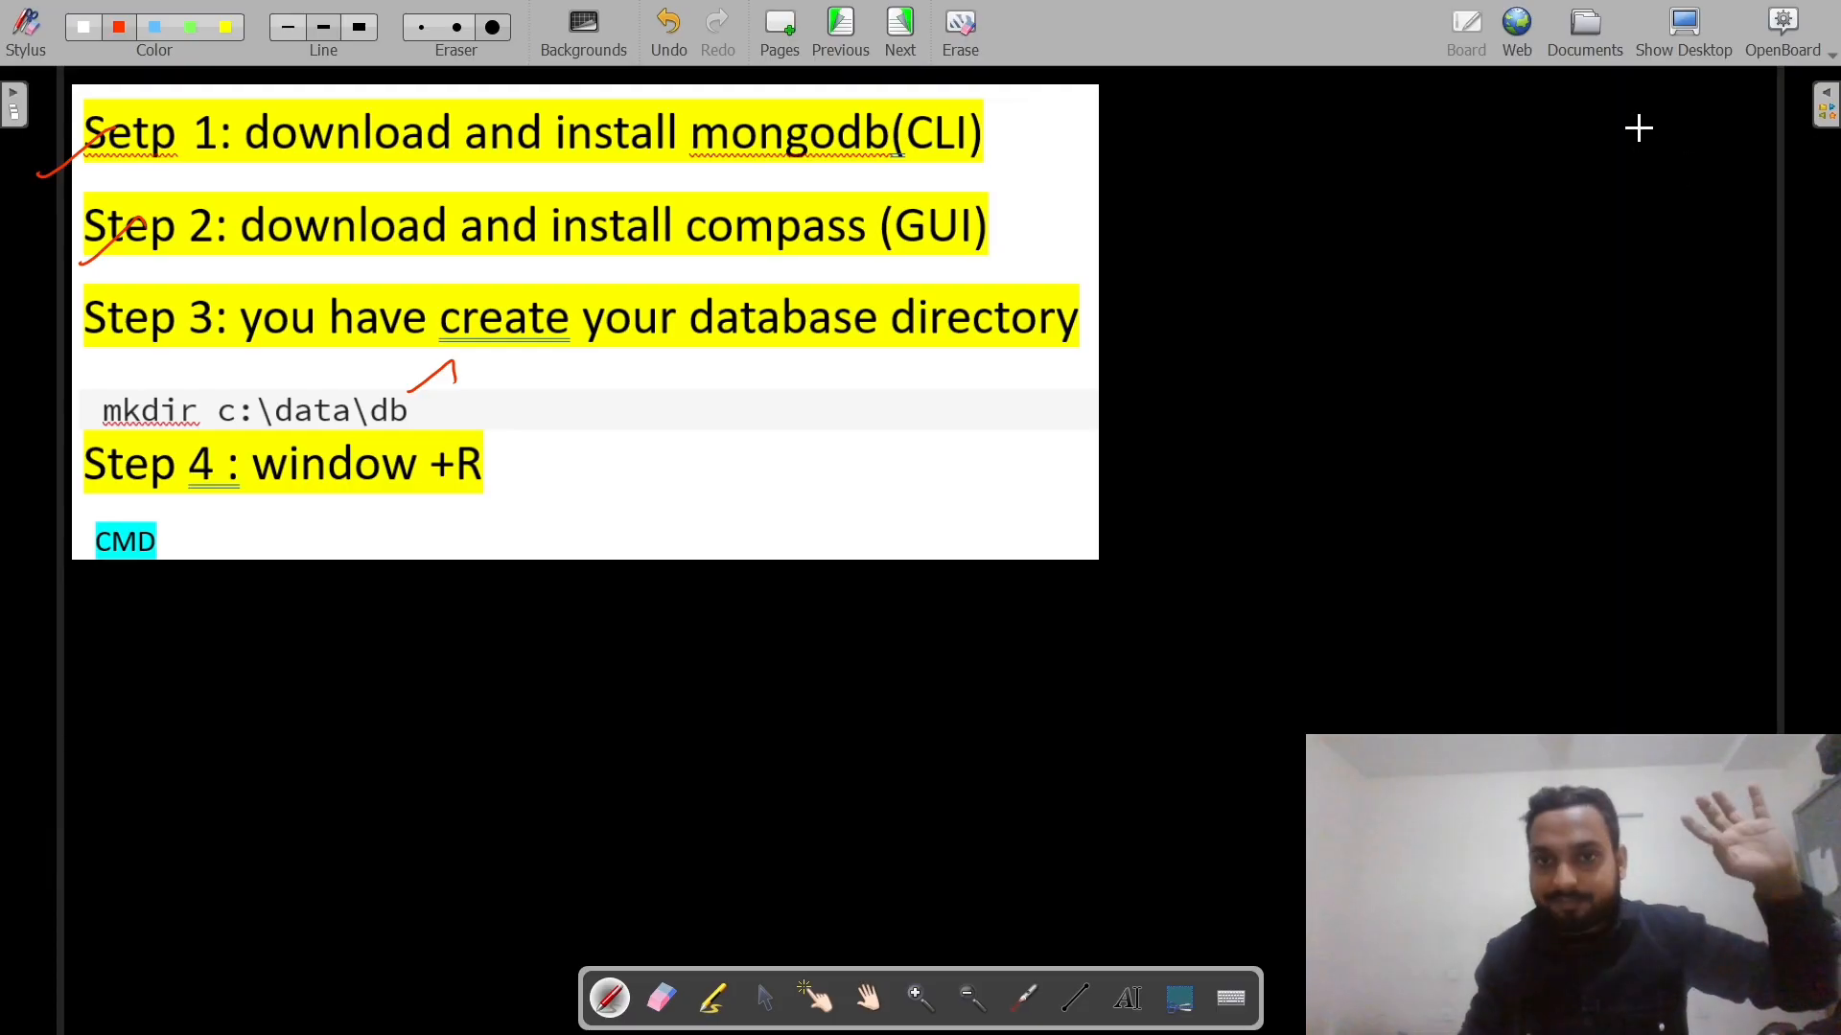
On the blank page after the setup notes, handwrite "MongoDB install" in red with an arrow leading to it
{"action": "key", "text": "Page_Down"}
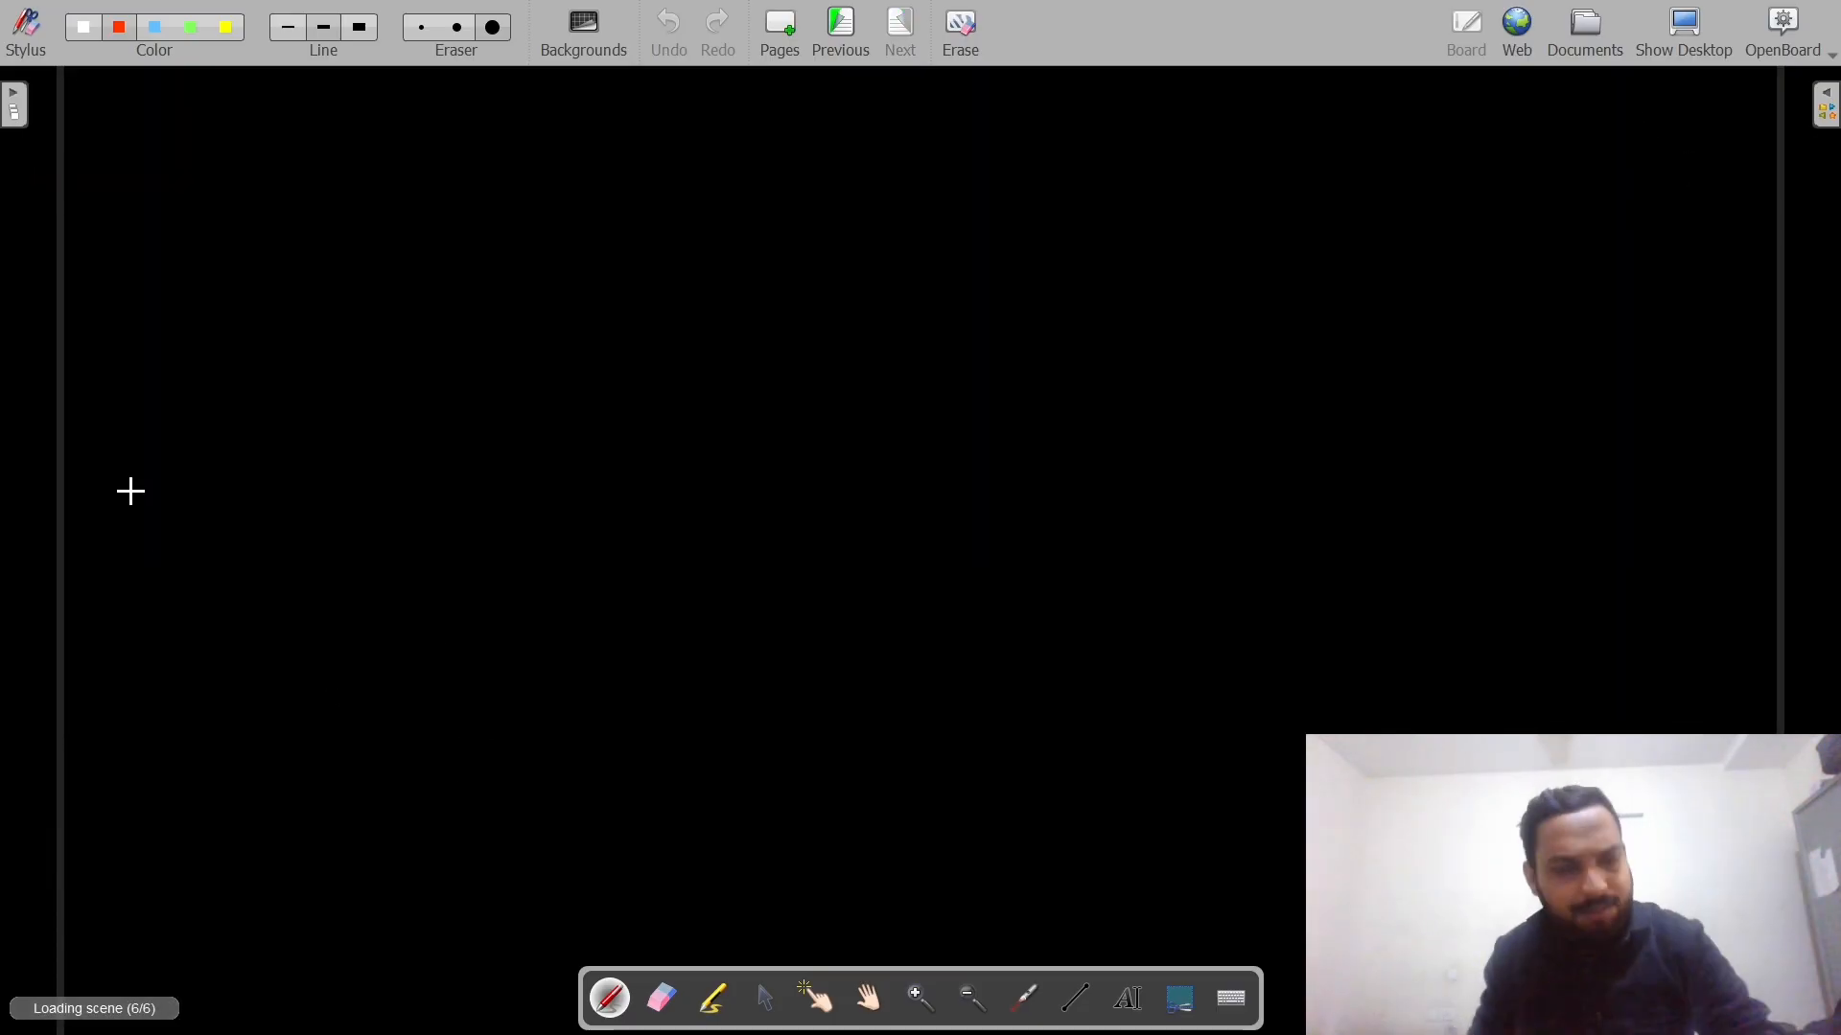
{"action": "left_click_drag", "start_coordinate": [80, 112], "coordinate": [145, 173]}
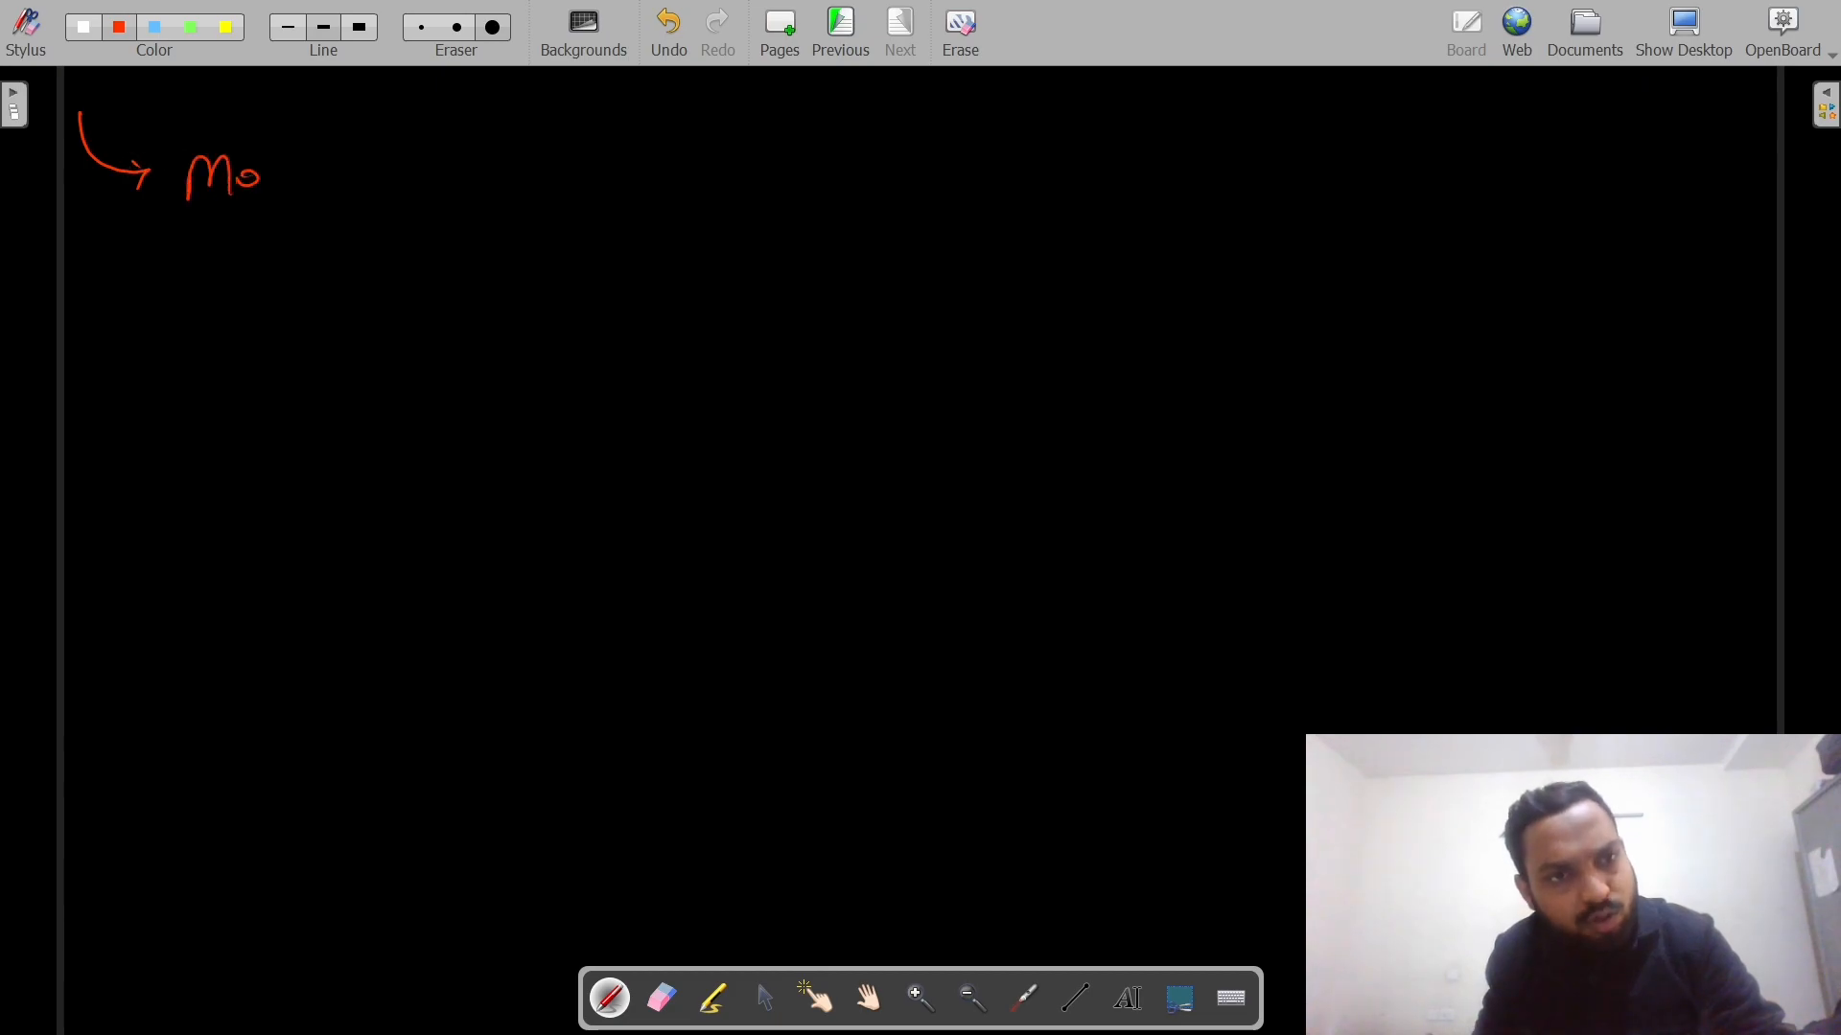
{"action": "left_click_drag", "start_coordinate": [267, 188], "coordinate": [290, 169]}
{"action": "left_click_drag", "start_coordinate": [293, 176], "coordinate": [395, 194]}
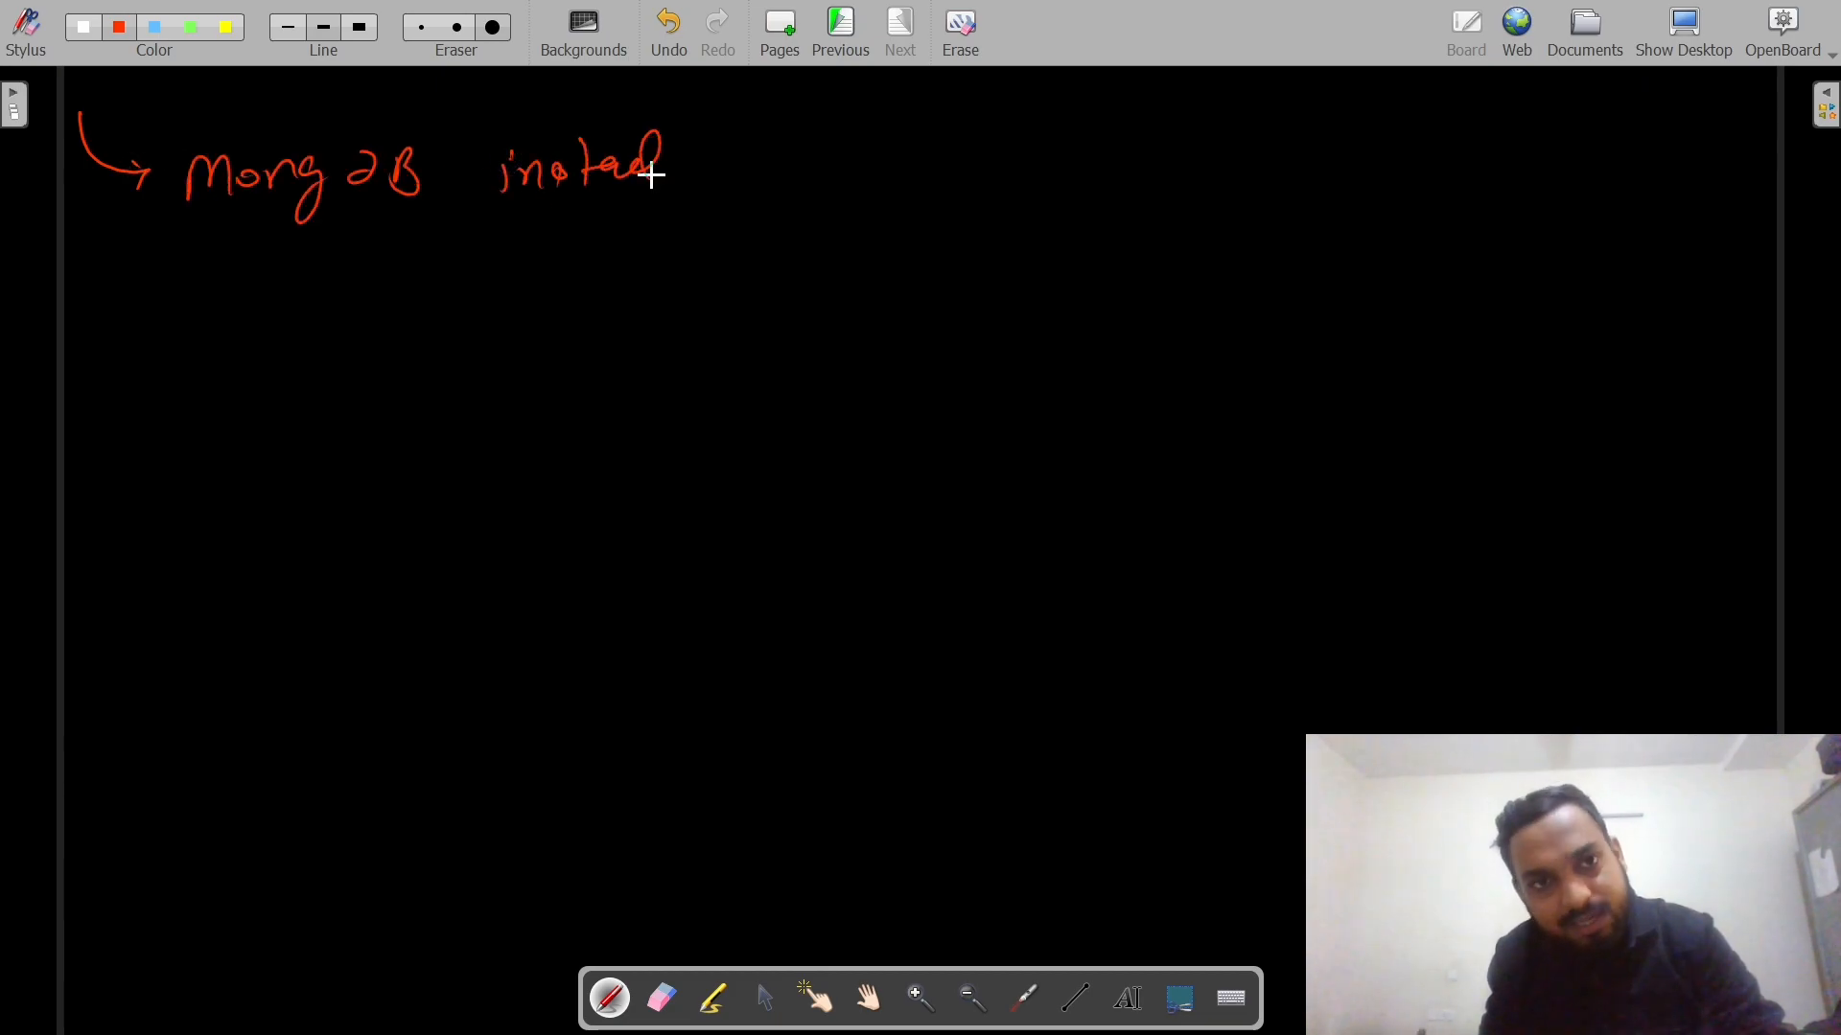
Handwrite "Compass install" under the MongoDB line, and add (CLI) after the MongoDB line and (GUI) after the Compass line
{"action": "left_click_drag", "start_coordinate": [255, 310], "coordinate": [260, 313]}
{"action": "left_click_drag", "start_coordinate": [270, 319], "coordinate": [321, 308]}
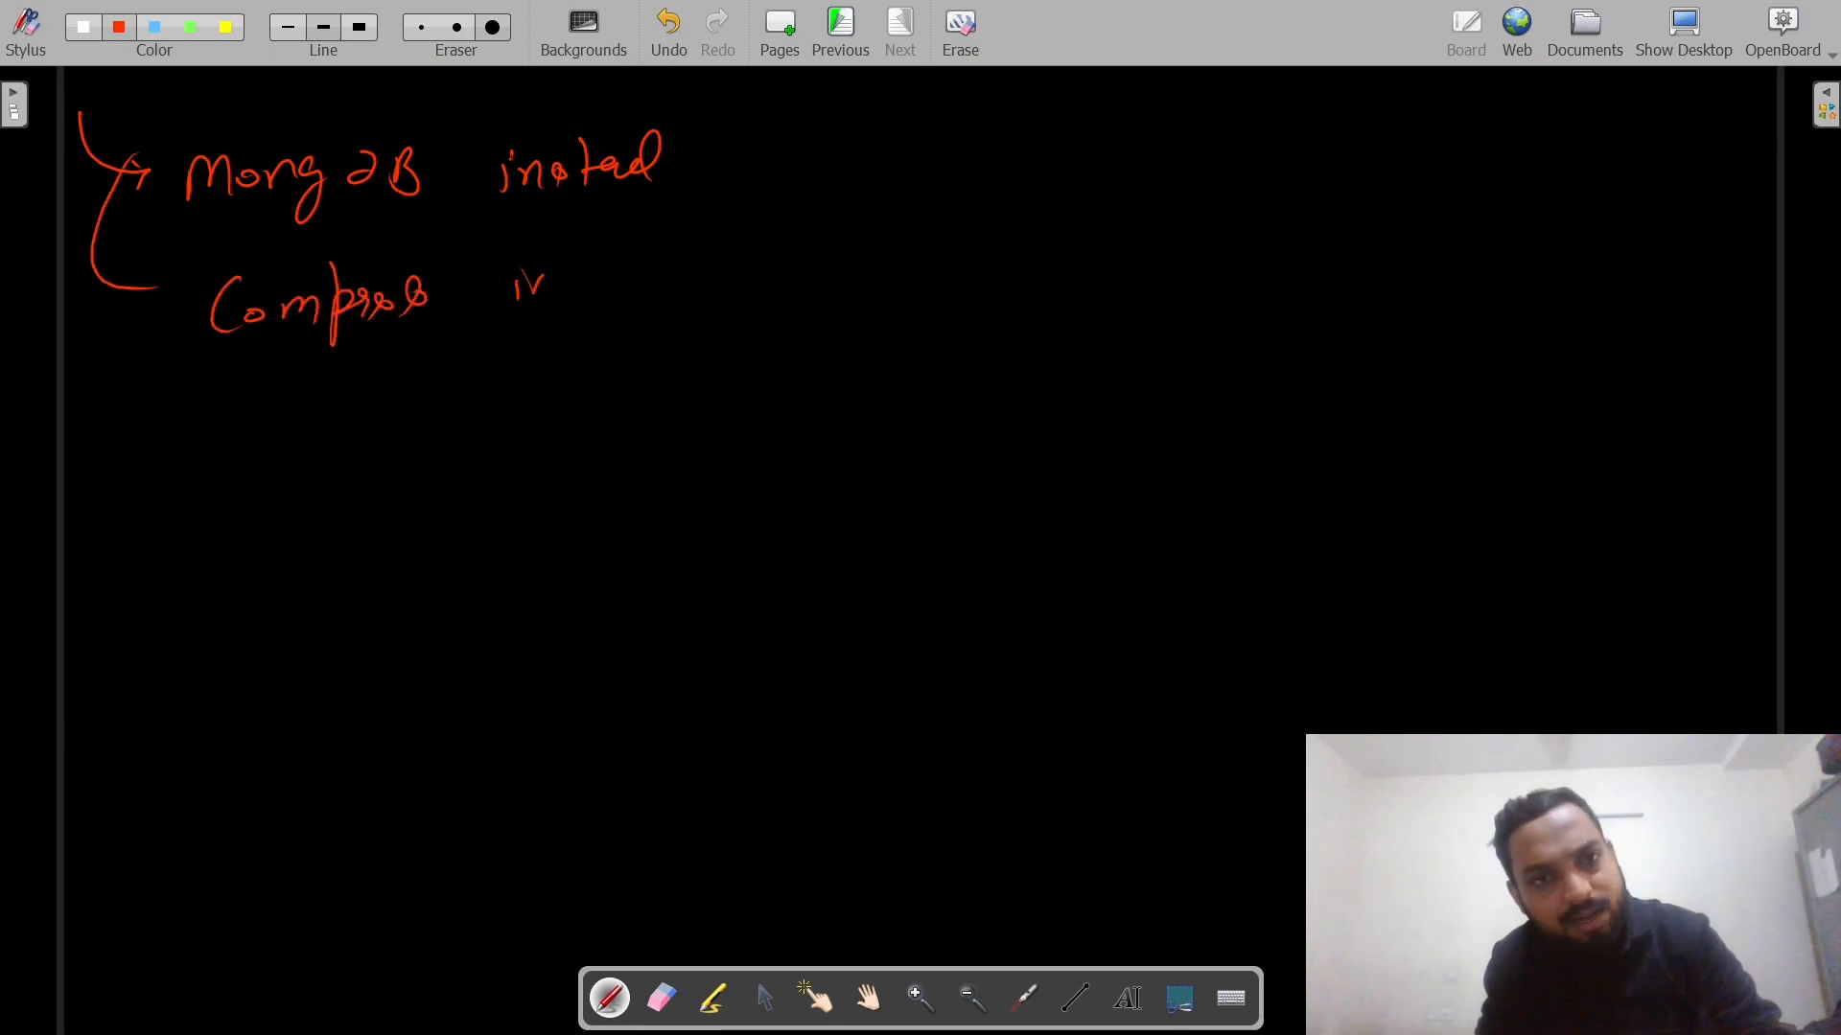
{"action": "left_click_drag", "start_coordinate": [594, 254], "coordinate": [602, 307]}
{"action": "left_click_drag", "start_coordinate": [585, 275], "coordinate": [618, 272]}
{"action": "left_click_drag", "start_coordinate": [640, 278], "coordinate": [645, 300]}
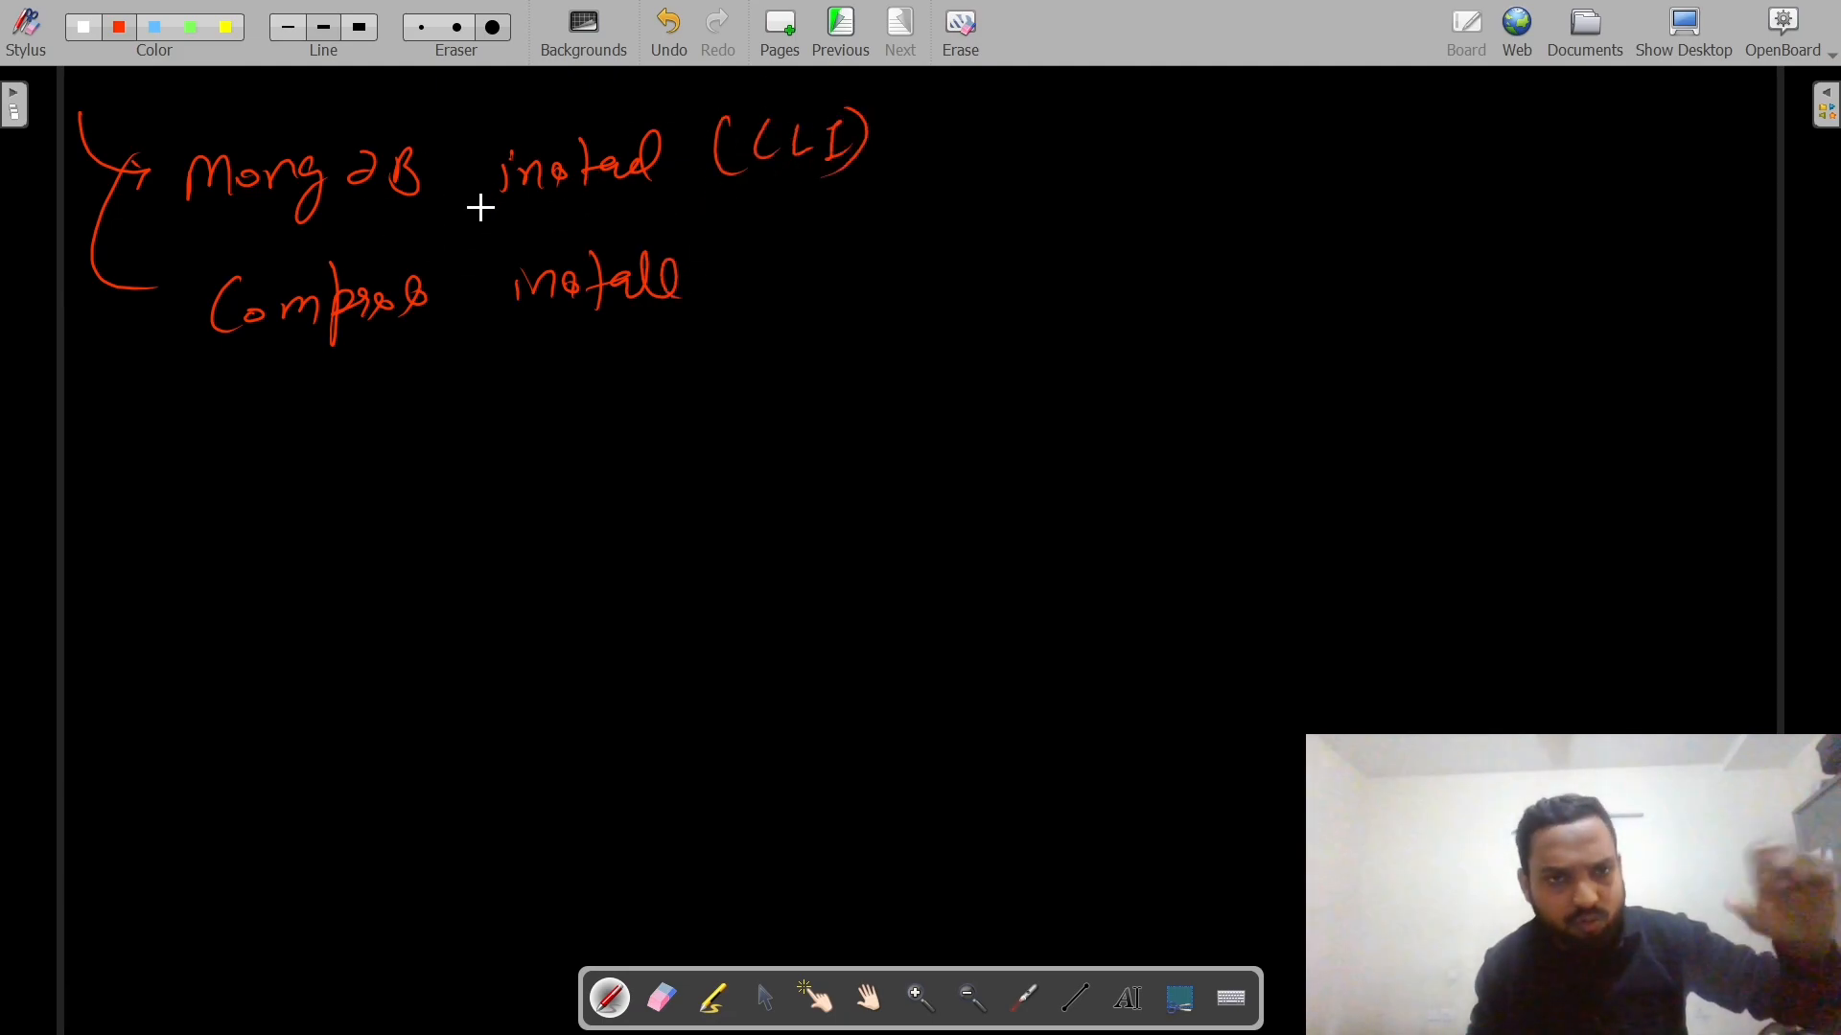
{"action": "left_click_drag", "start_coordinate": [784, 229], "coordinate": [736, 295]}
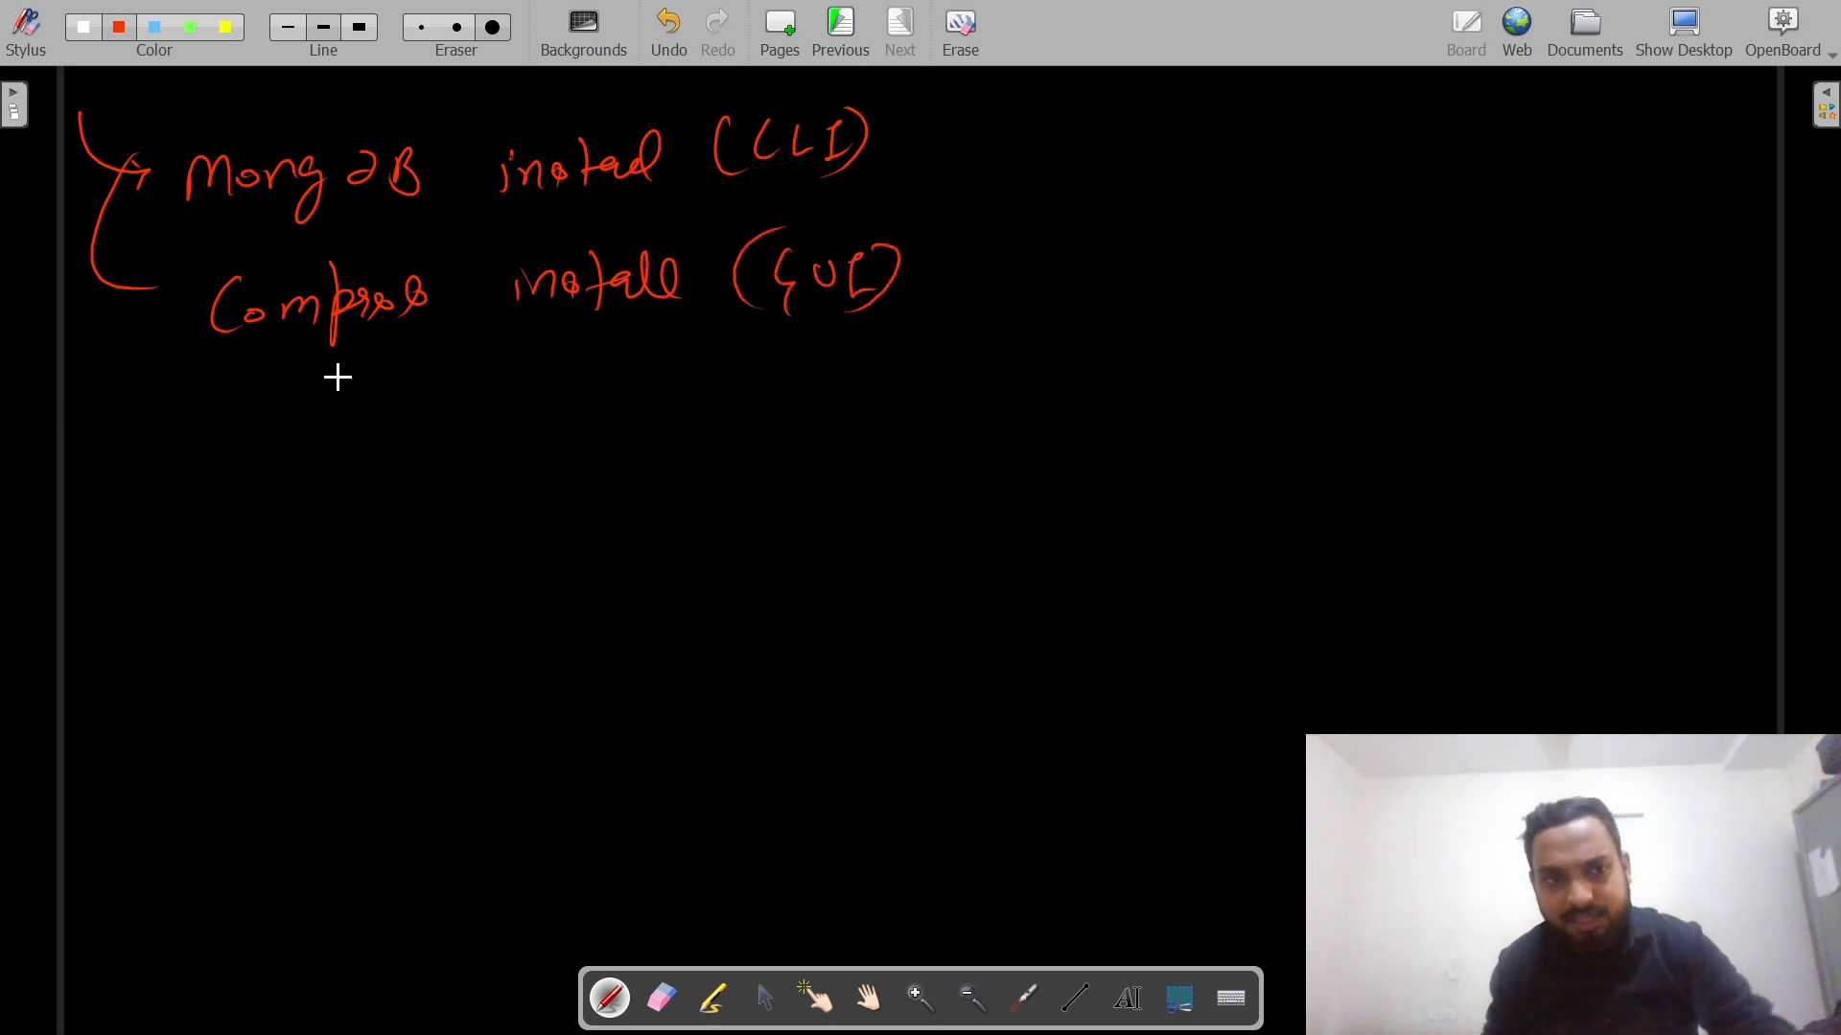
Draw a horizontal divider under the install notes, and sketch the C drive leading to data and DB inside a circle
{"action": "left_click_drag", "start_coordinate": [144, 397], "coordinate": [923, 401]}
{"action": "left_click_drag", "start_coordinate": [150, 493], "coordinate": [171, 561]}
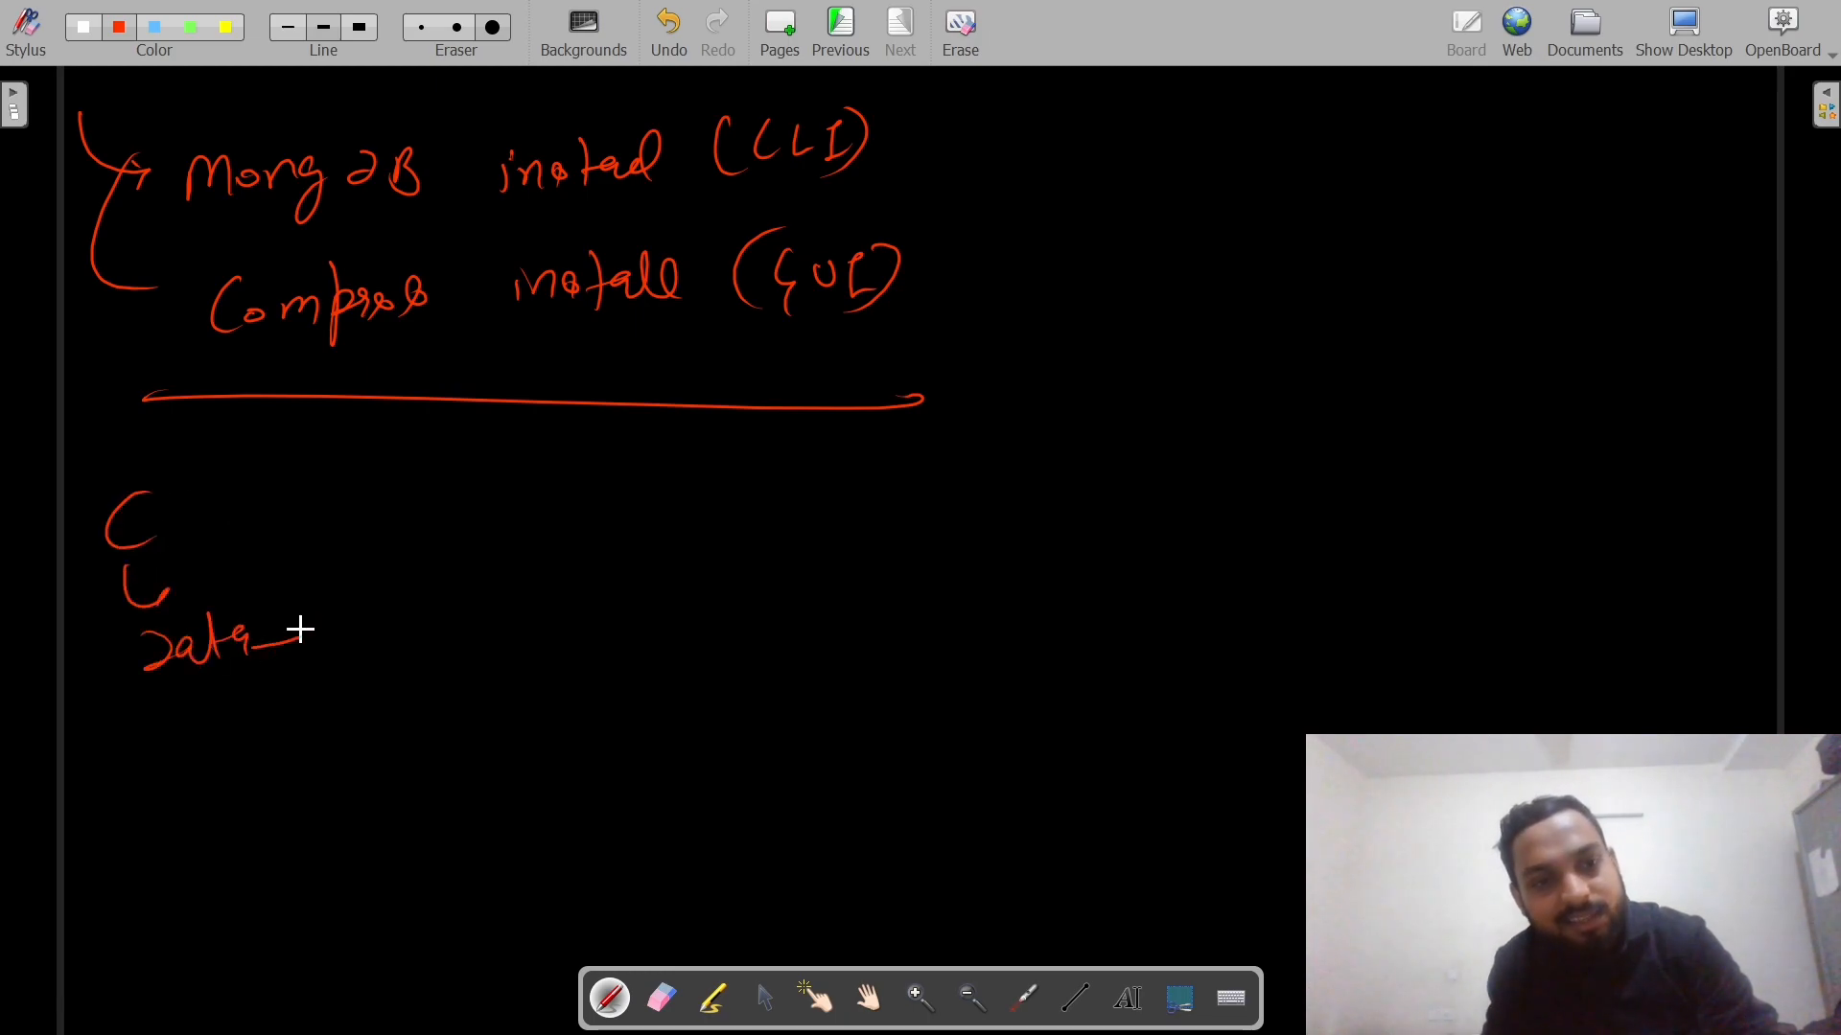
{"action": "left_click_drag", "start_coordinate": [334, 602], "coordinate": [337, 651]}
{"action": "left_click_drag", "start_coordinate": [356, 604], "coordinate": [362, 652]}
{"action": "mouse_move", "coordinate": [357, 518]}
{"action": "left_mouse_down"}
{"action": "mouse_move", "coordinate": [127, 494]}
{"action": "mouse_move", "coordinate": [278, 544]}
{"action": "left_mouse_up"}
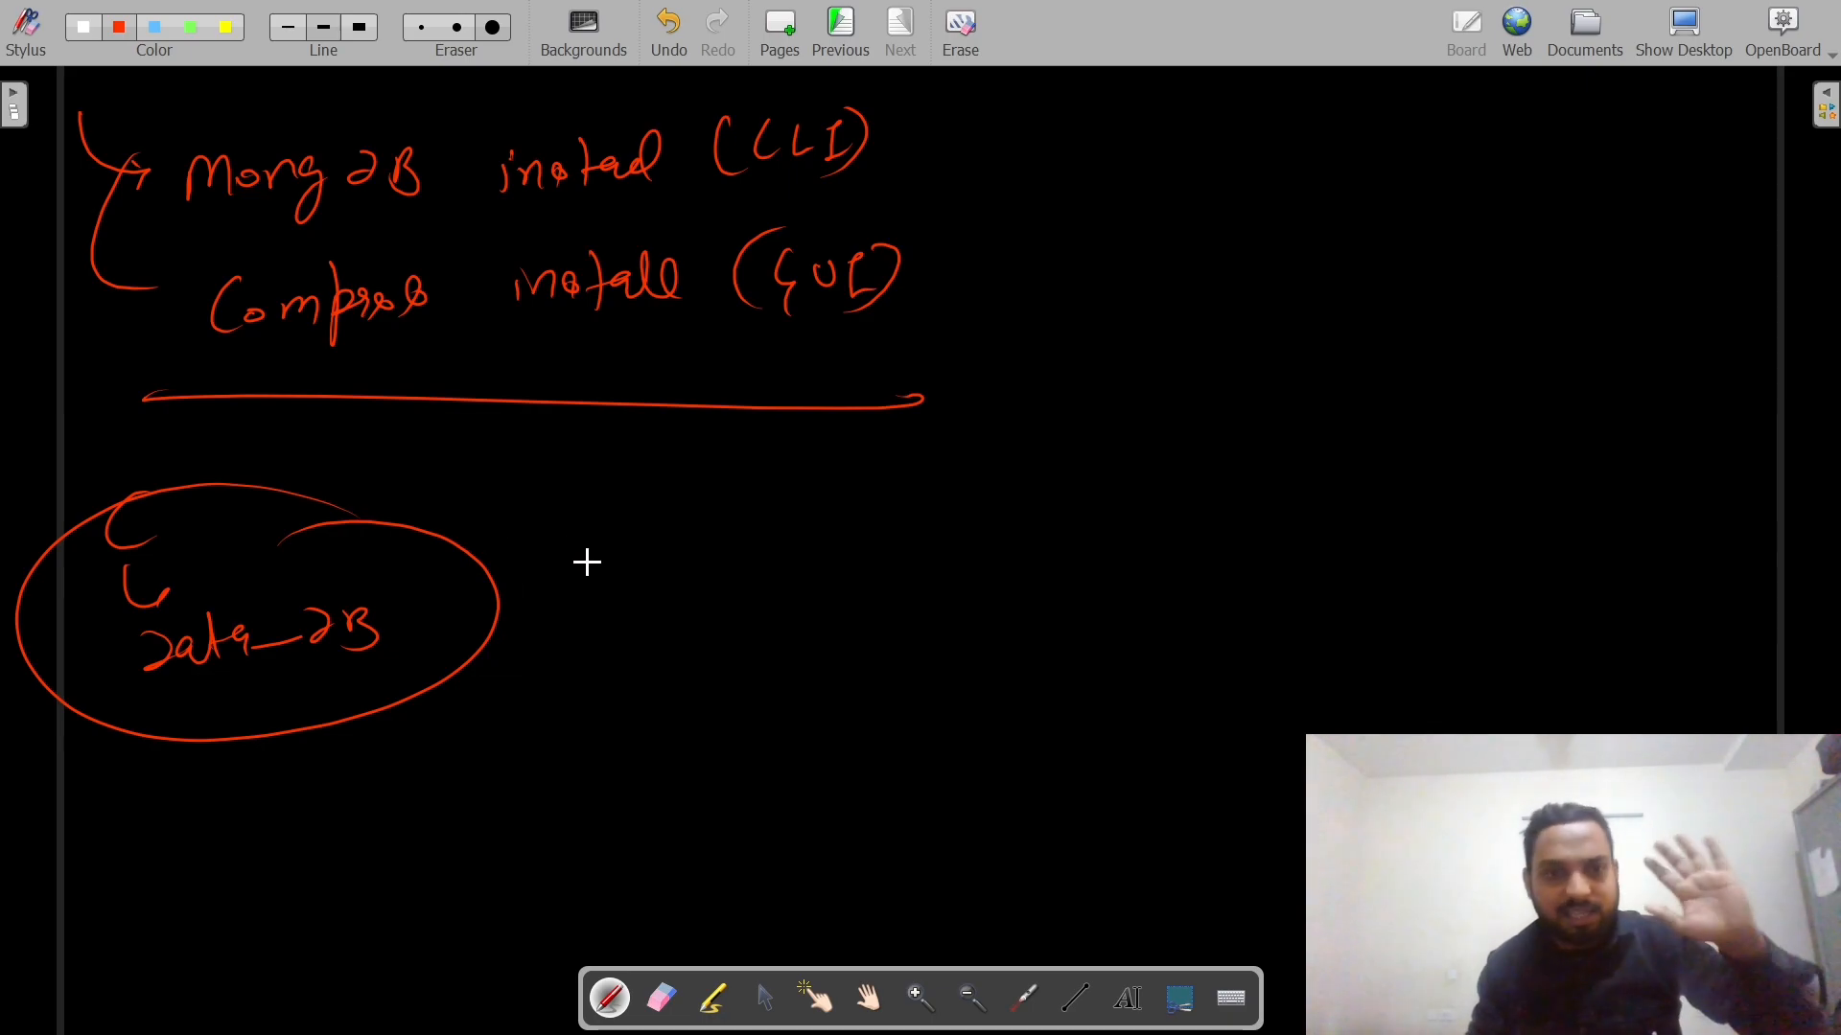
Sketch a command window as a box labelled cmd with a circled X in its upper corner, beside the circled folder path
{"action": "left_click_drag", "start_coordinate": [553, 458], "coordinate": [542, 719]}
{"action": "mouse_move", "coordinate": [568, 459]}
{"action": "left_mouse_down"}
{"action": "mouse_move", "coordinate": [863, 661]}
{"action": "mouse_move", "coordinate": [866, 692]}
{"action": "left_mouse_up"}
{"action": "left_click_drag", "start_coordinate": [568, 719], "coordinate": [843, 683]}
{"action": "left_click_drag", "start_coordinate": [628, 487], "coordinate": [609, 522]}
{"action": "left_click_drag", "start_coordinate": [633, 518], "coordinate": [647, 489]}
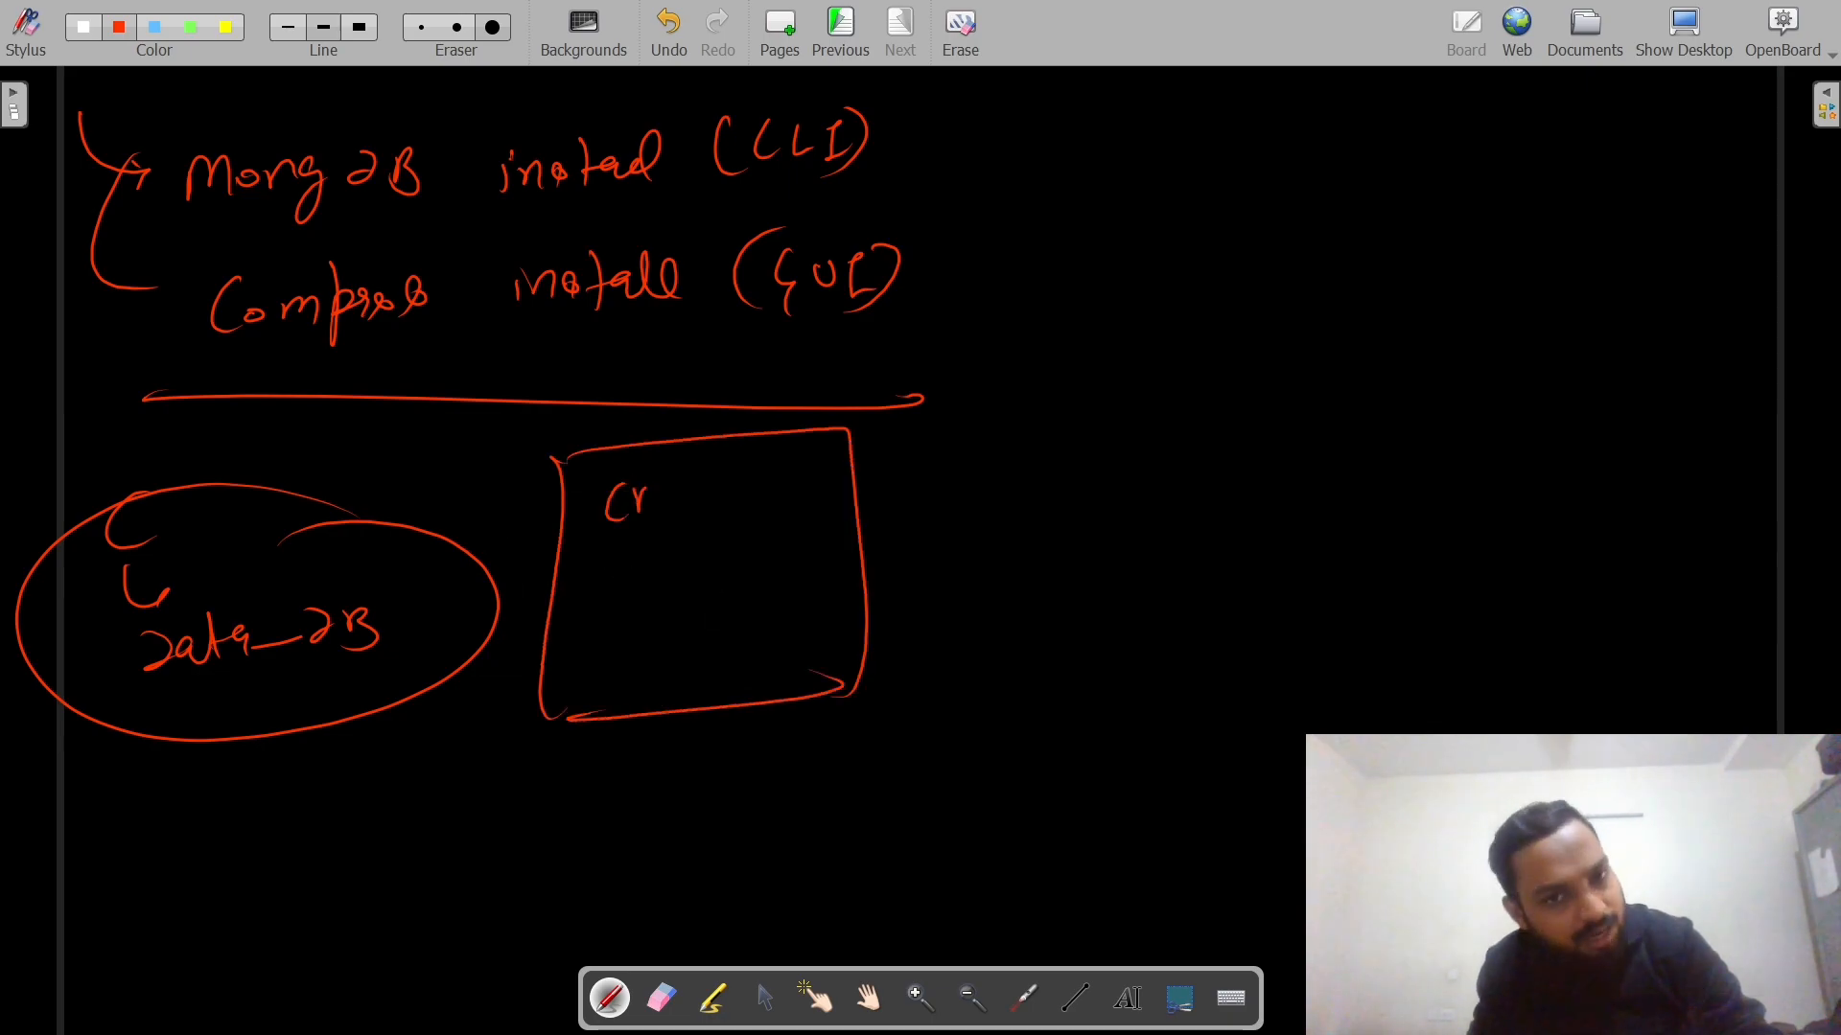
{"action": "mouse_move", "coordinate": [802, 477]}
{"action": "left_mouse_down"}
{"action": "mouse_move", "coordinate": [822, 452]}
{"action": "mouse_move", "coordinate": [786, 458]}
{"action": "left_mouse_up"}
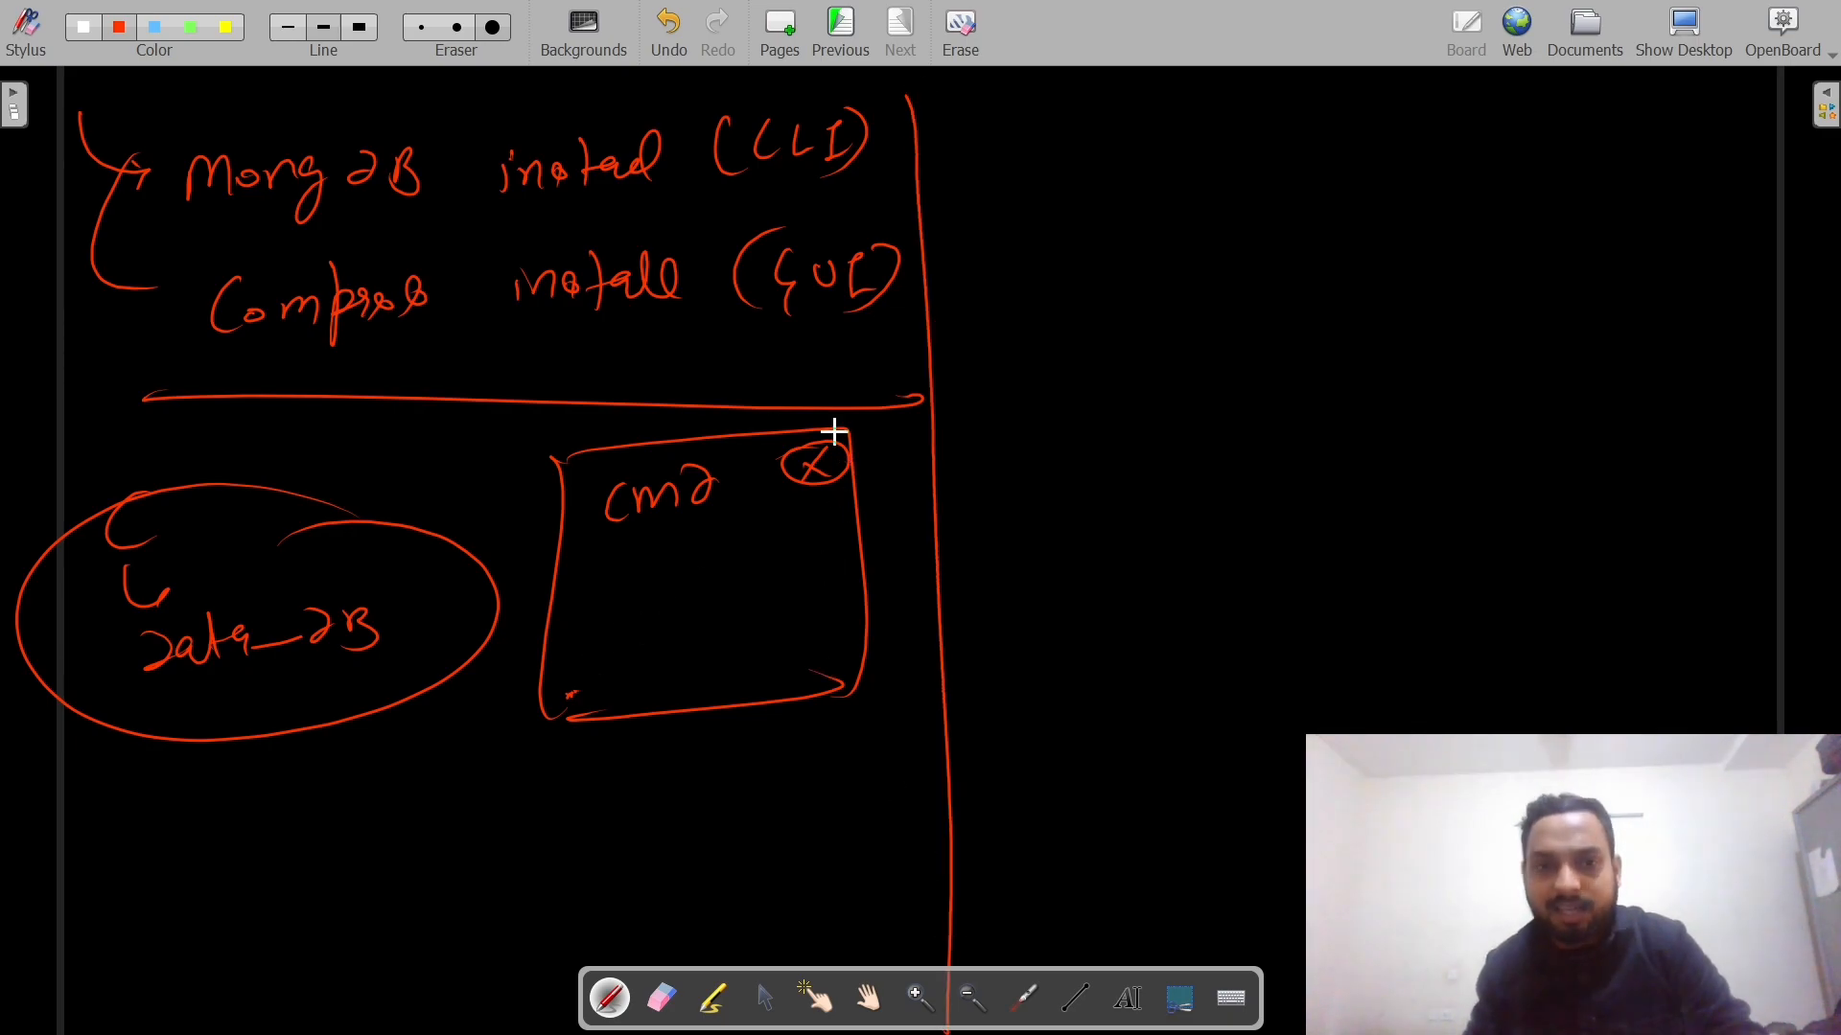
Leave the whiteboard for the desktop and compare the students document in MongoDB Compass with index.js in Visual Studio Code
{"action": "left_click", "coordinate": [1684, 38]}
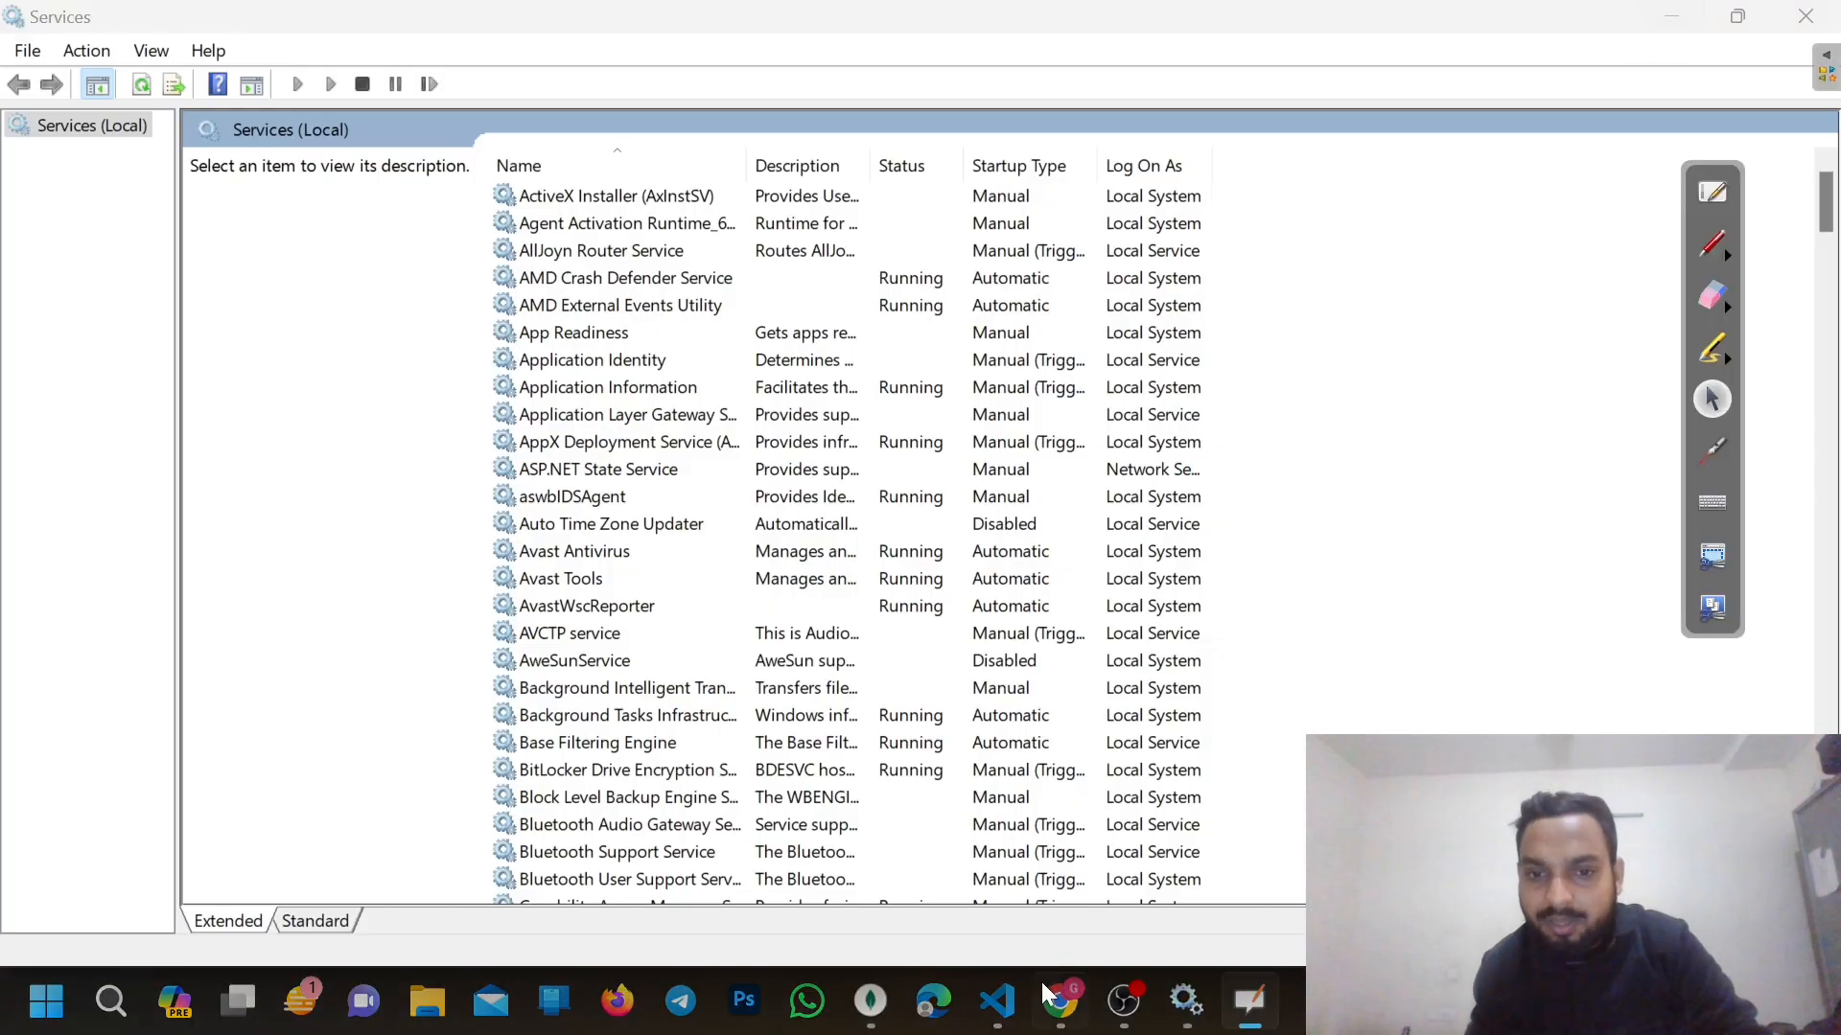
{"action": "left_click", "coordinate": [870, 999]}
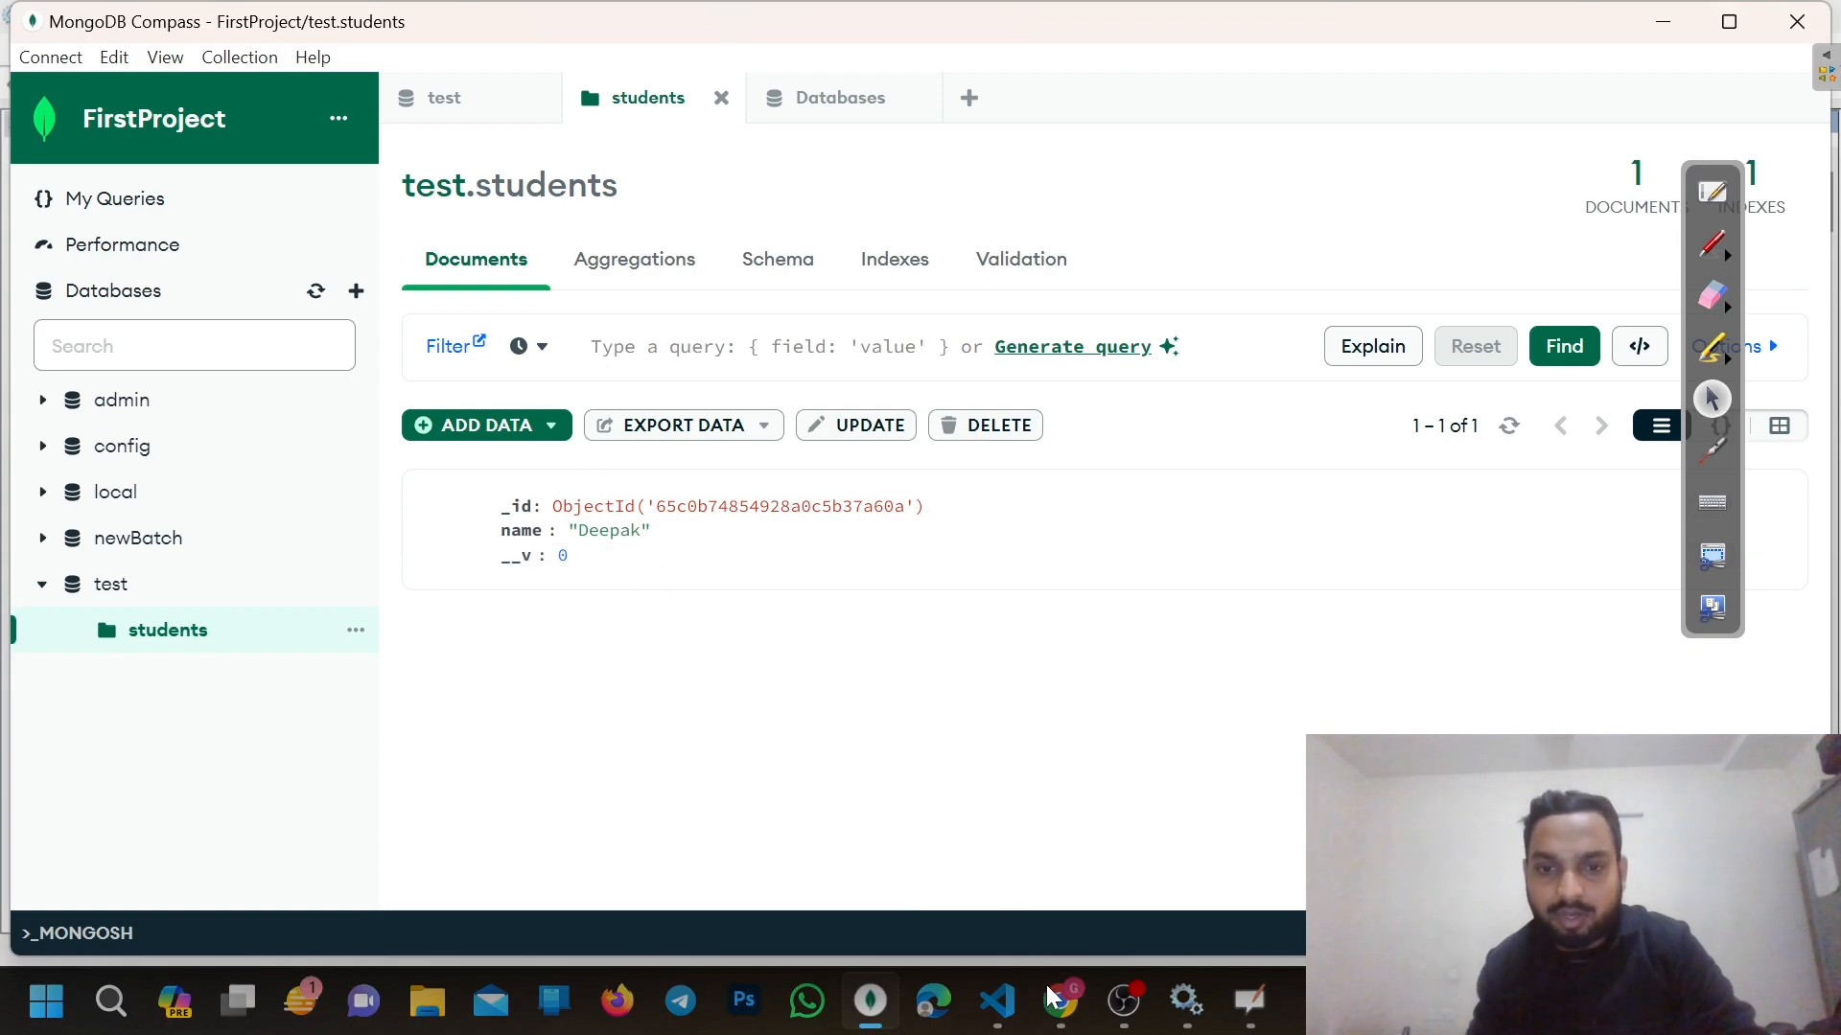
{"action": "left_click", "coordinate": [997, 1000]}
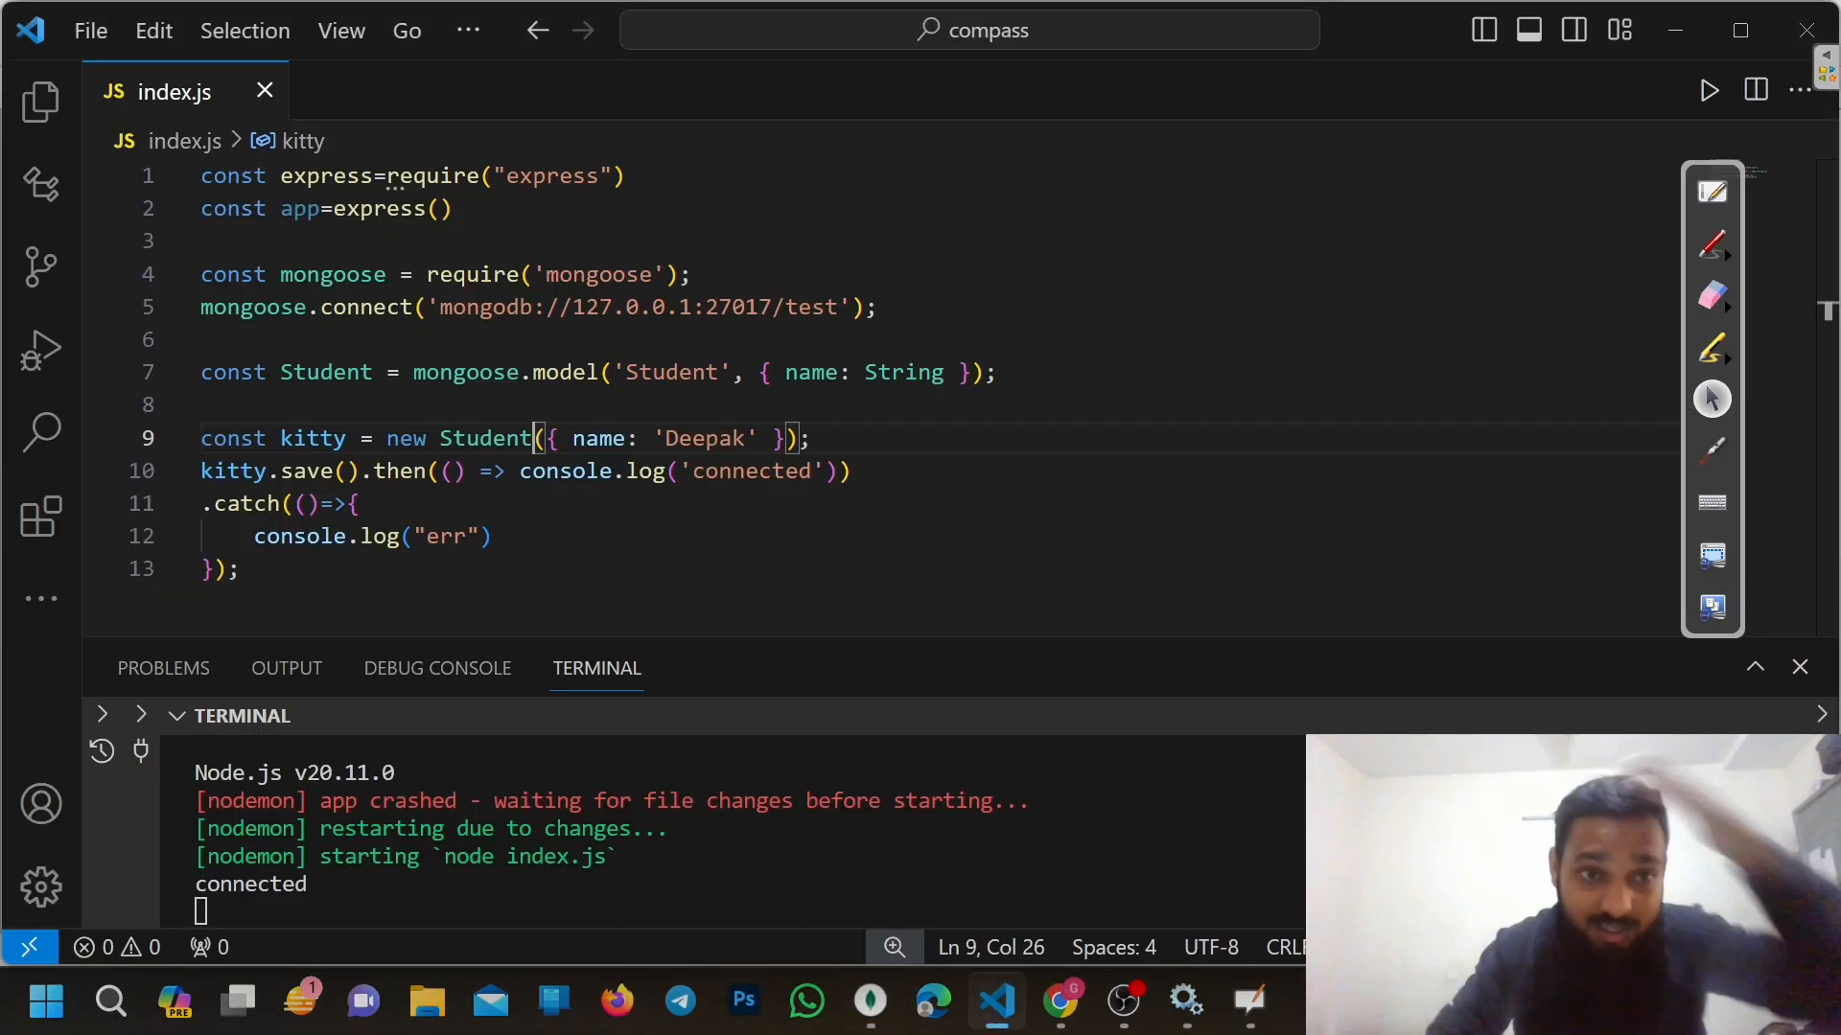
{"action": "left_click", "coordinate": [871, 999]}
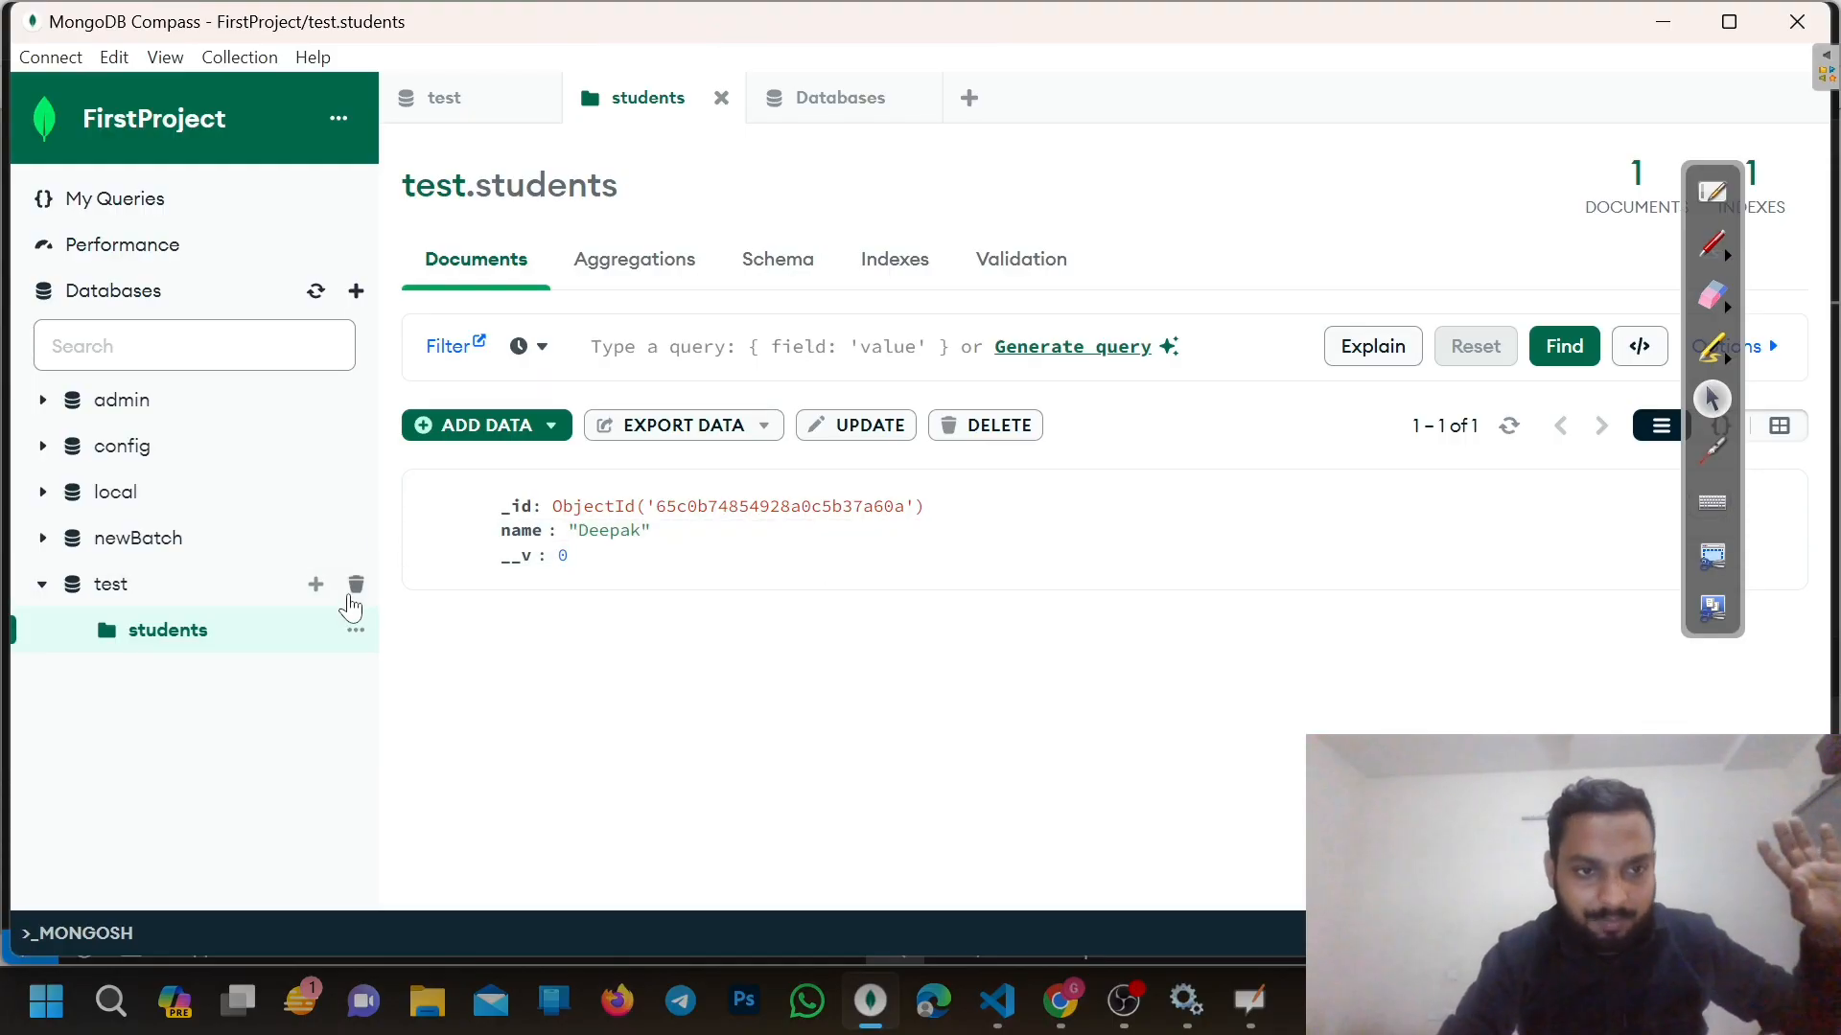
Drop the test database, entering "test" as the confirmation
{"action": "left_click", "coordinate": [356, 583]}
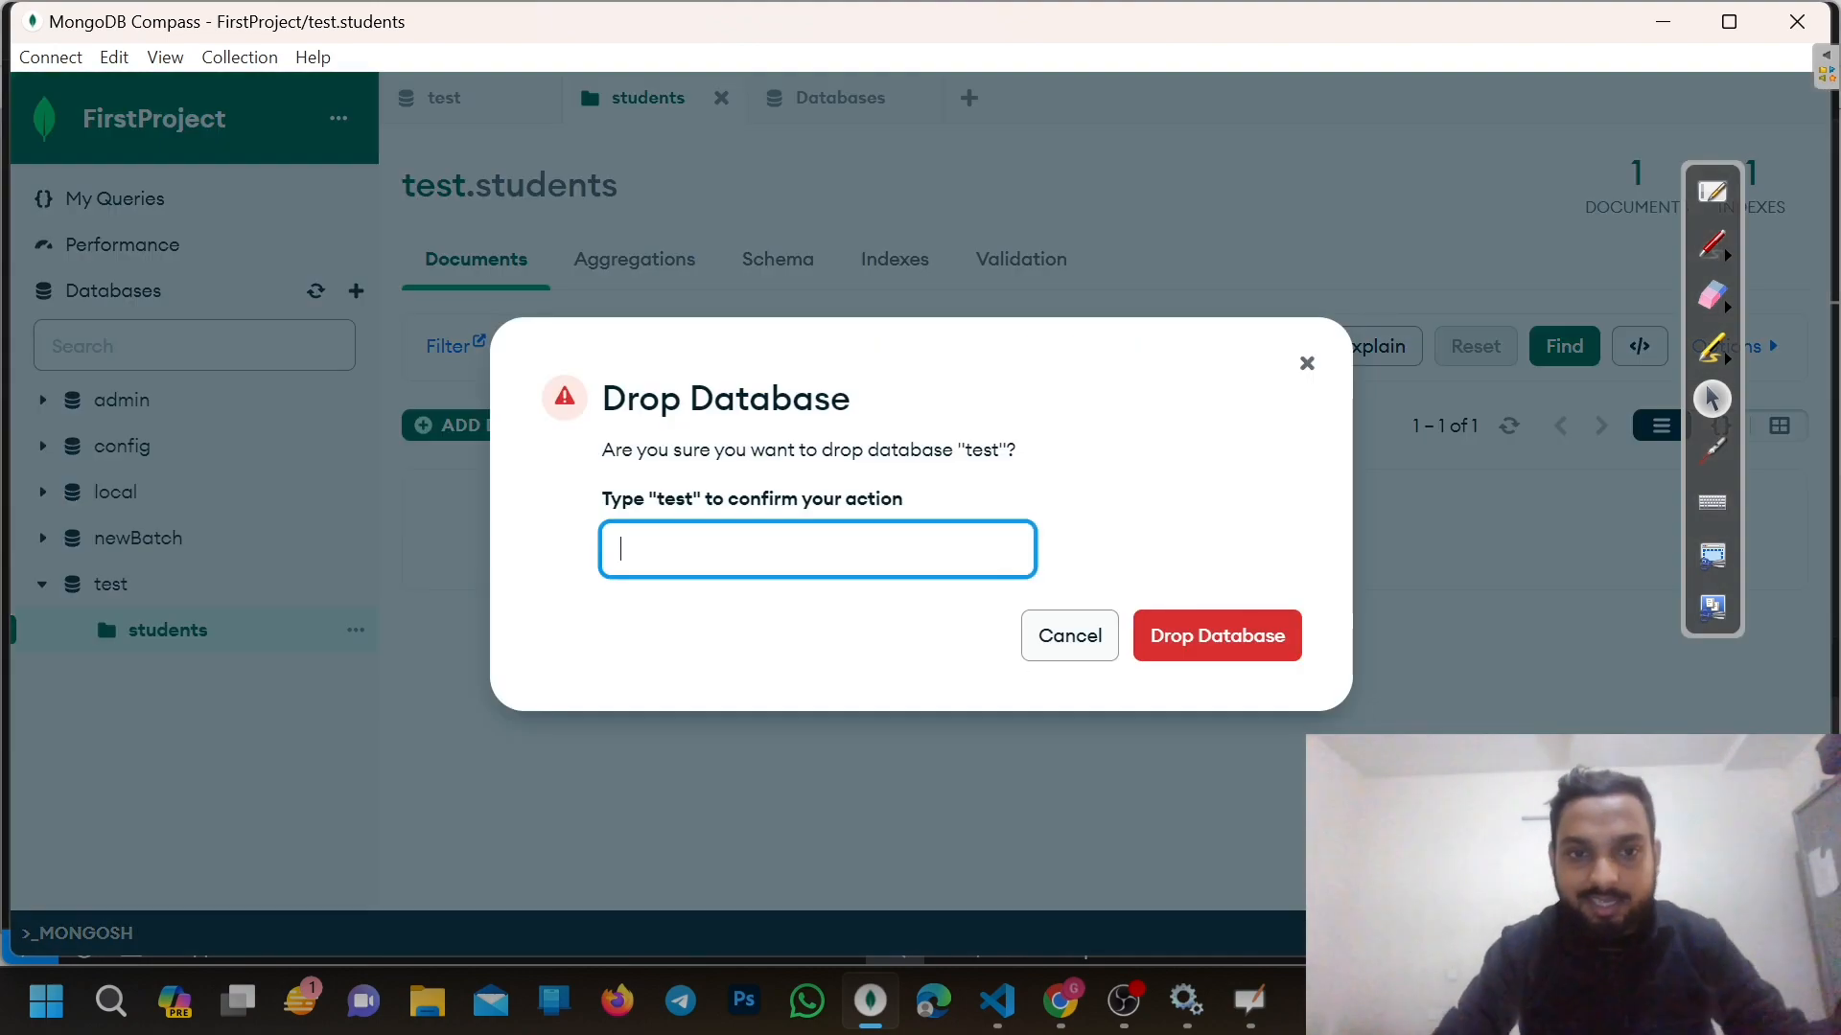
{"action": "type", "text": "te"}
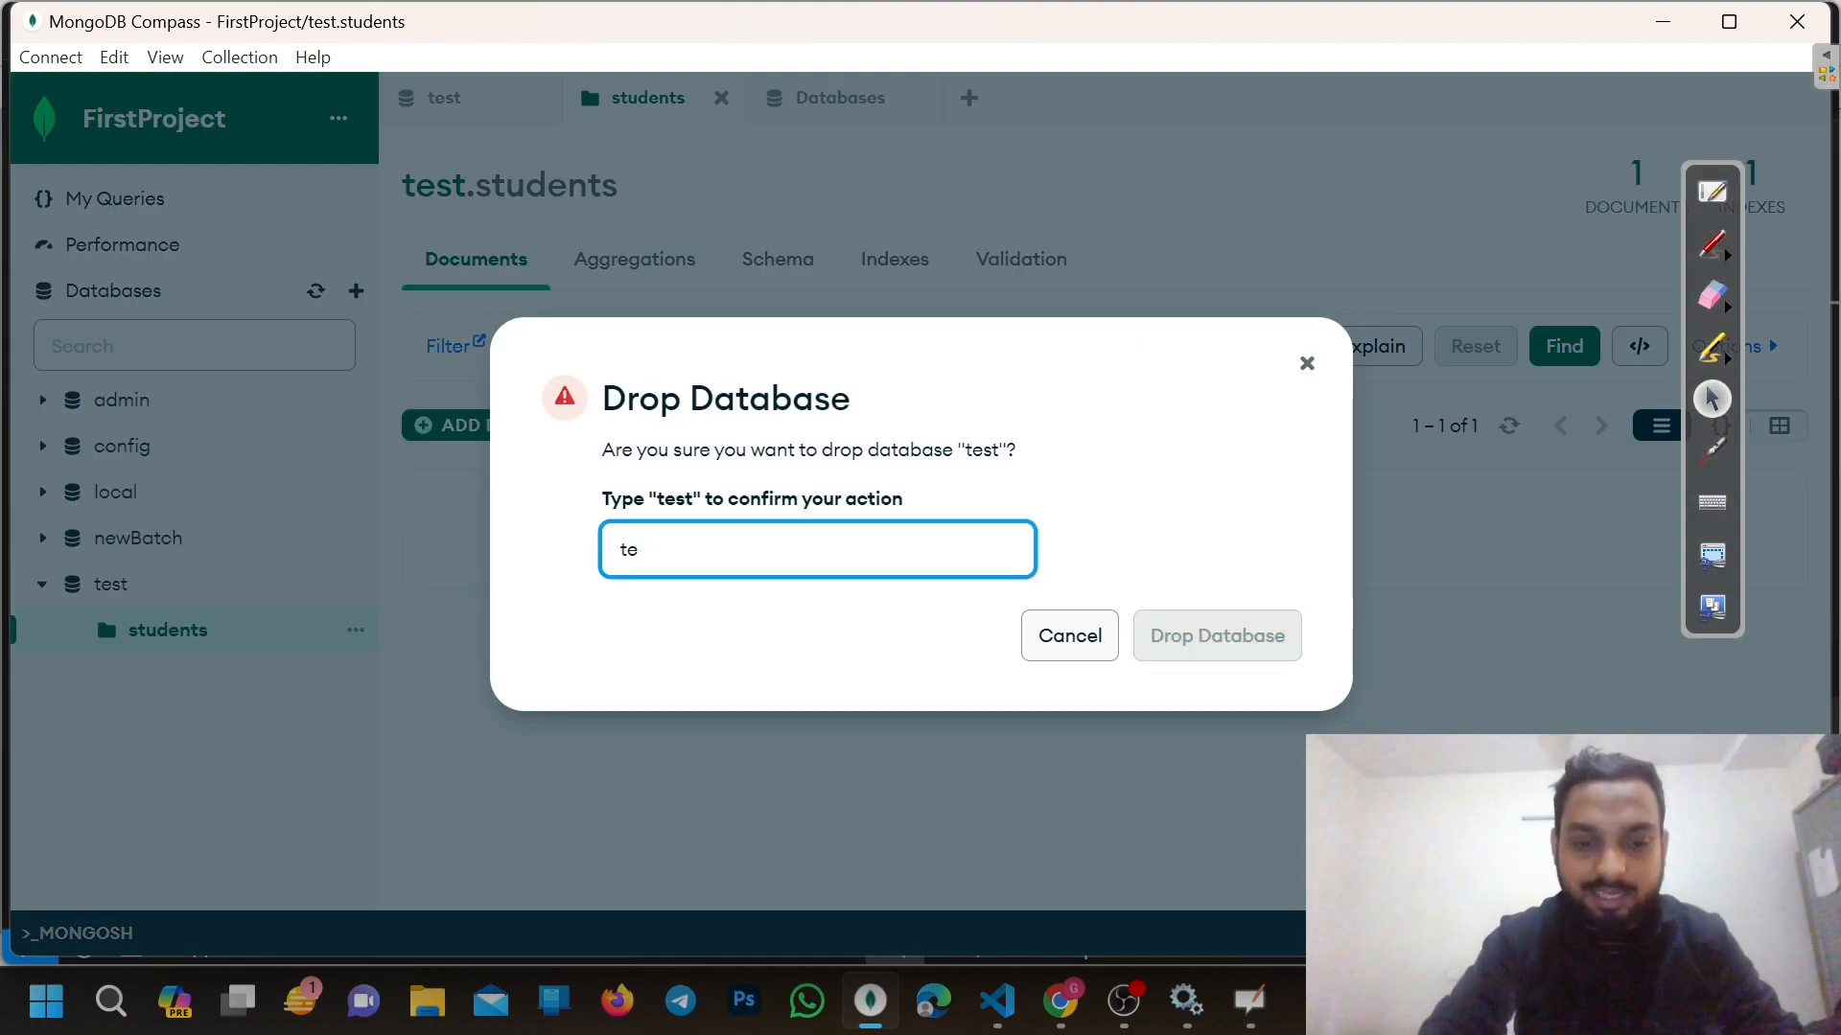
{"action": "type", "text": "xtst"}
{"action": "left_click", "coordinate": [1224, 637]}
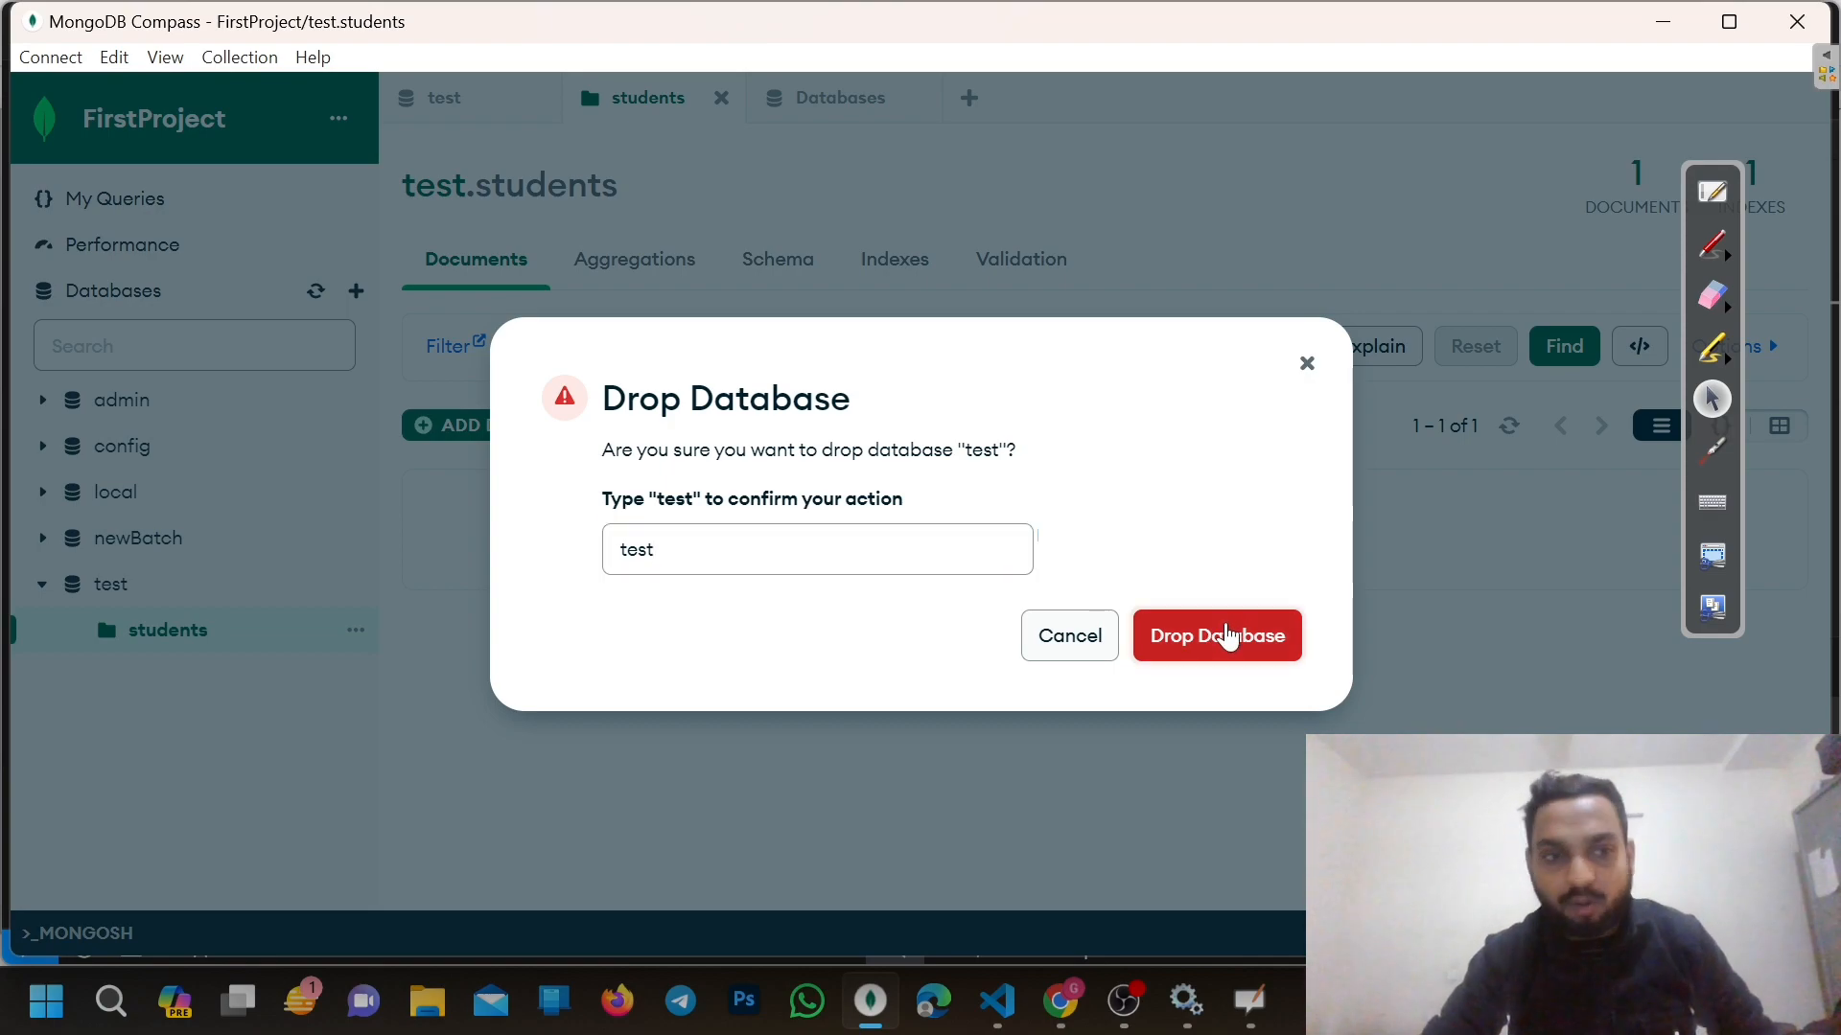
{"action": "scroll", "coordinate": [1115, 649], "scroll_direction": "down", "scroll_amount": 1}
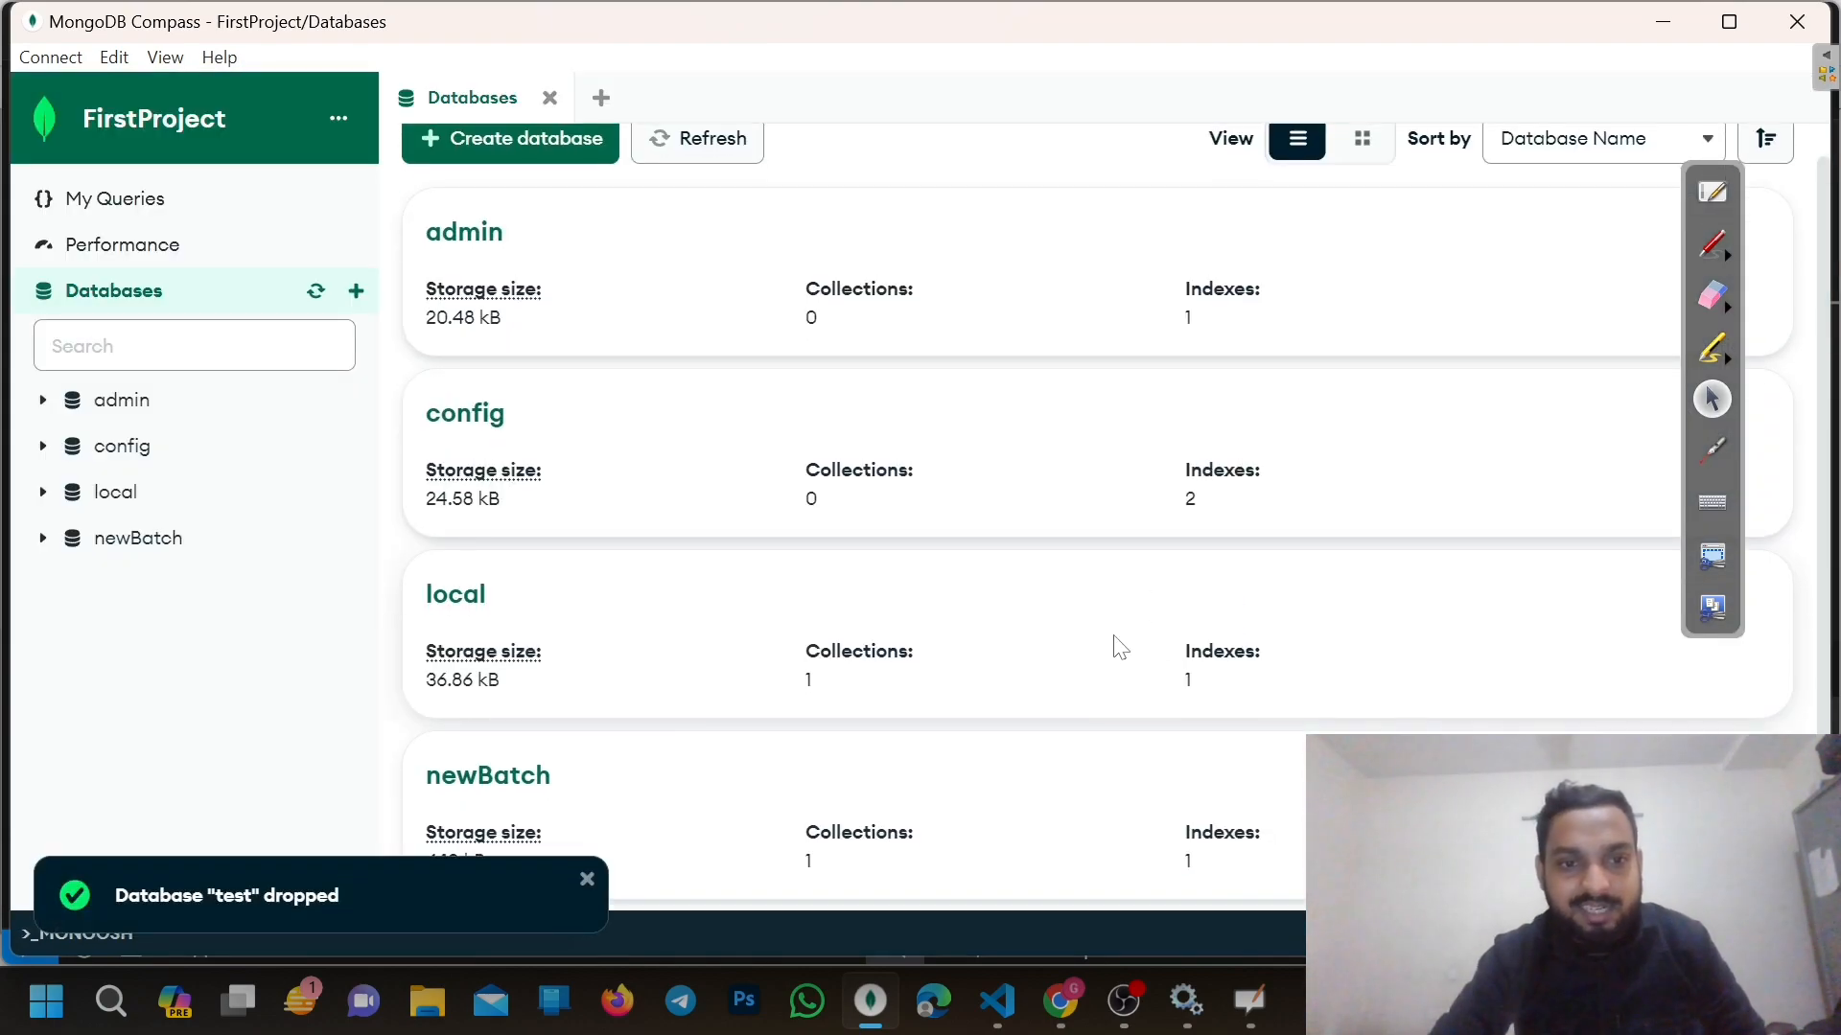
{"action": "left_click", "coordinate": [565, 151]}
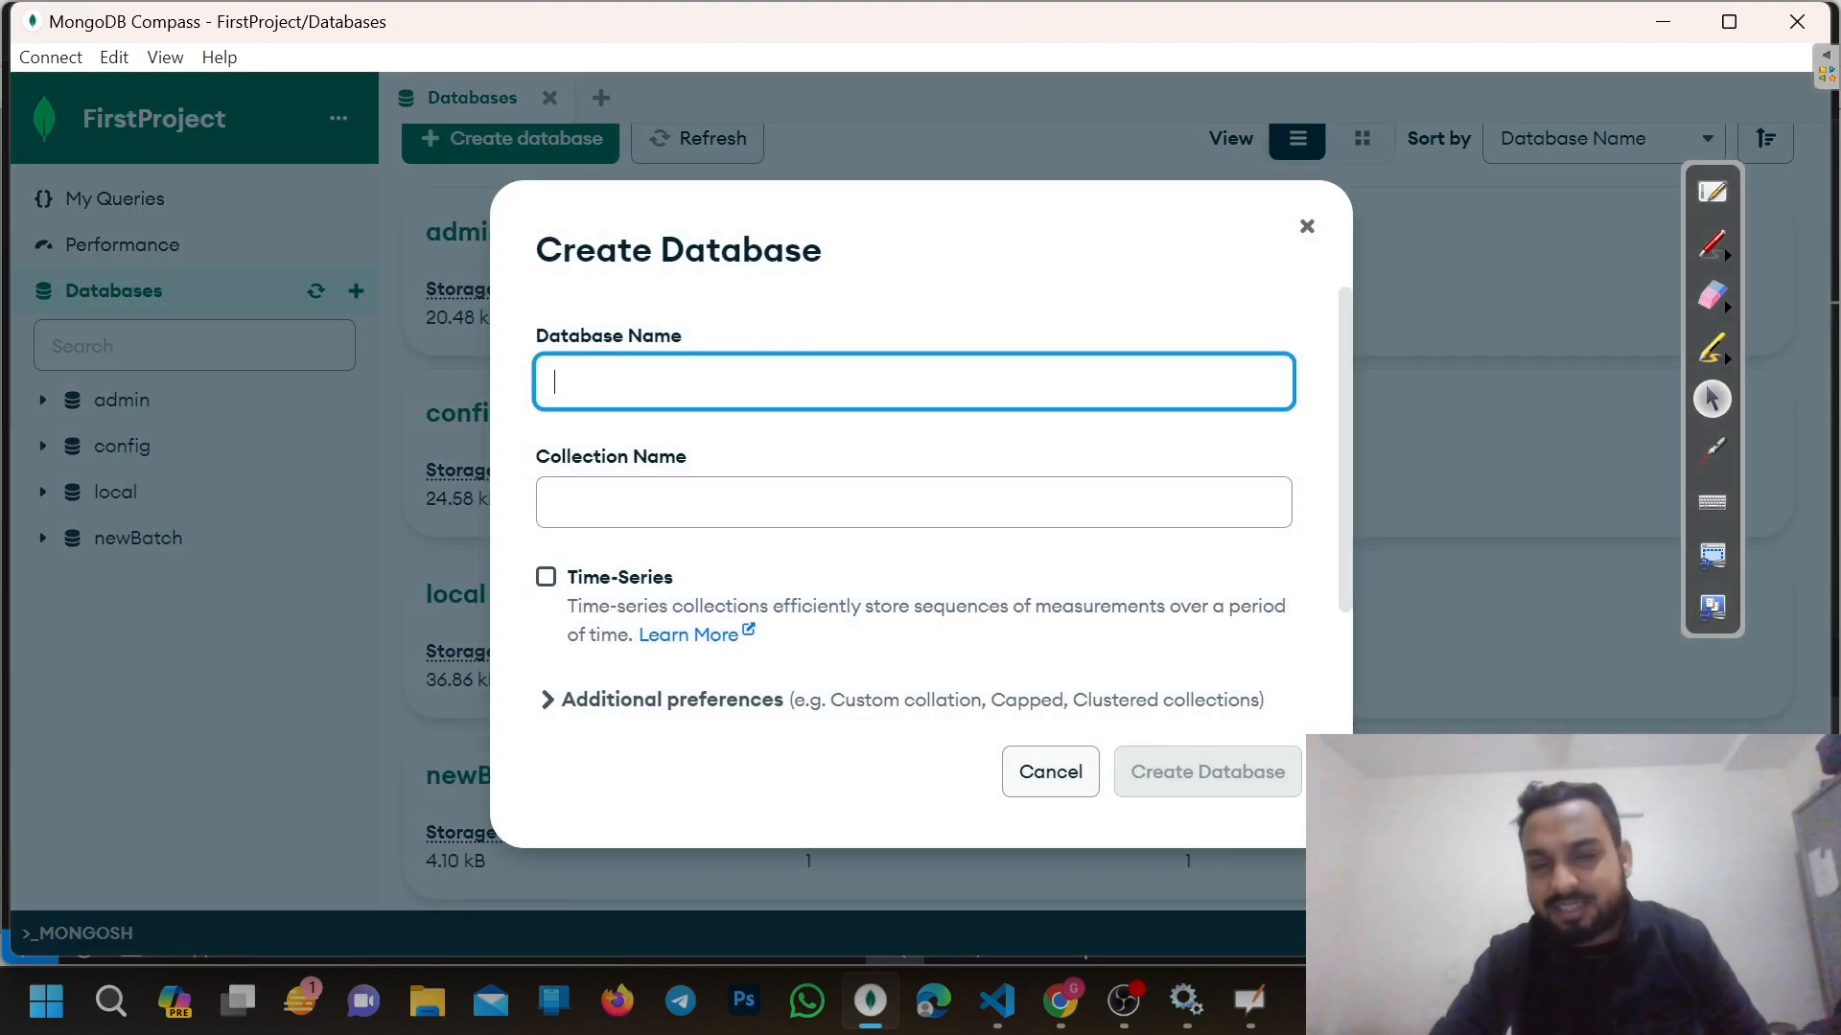
{"action": "left_click", "coordinate": [1306, 227]}
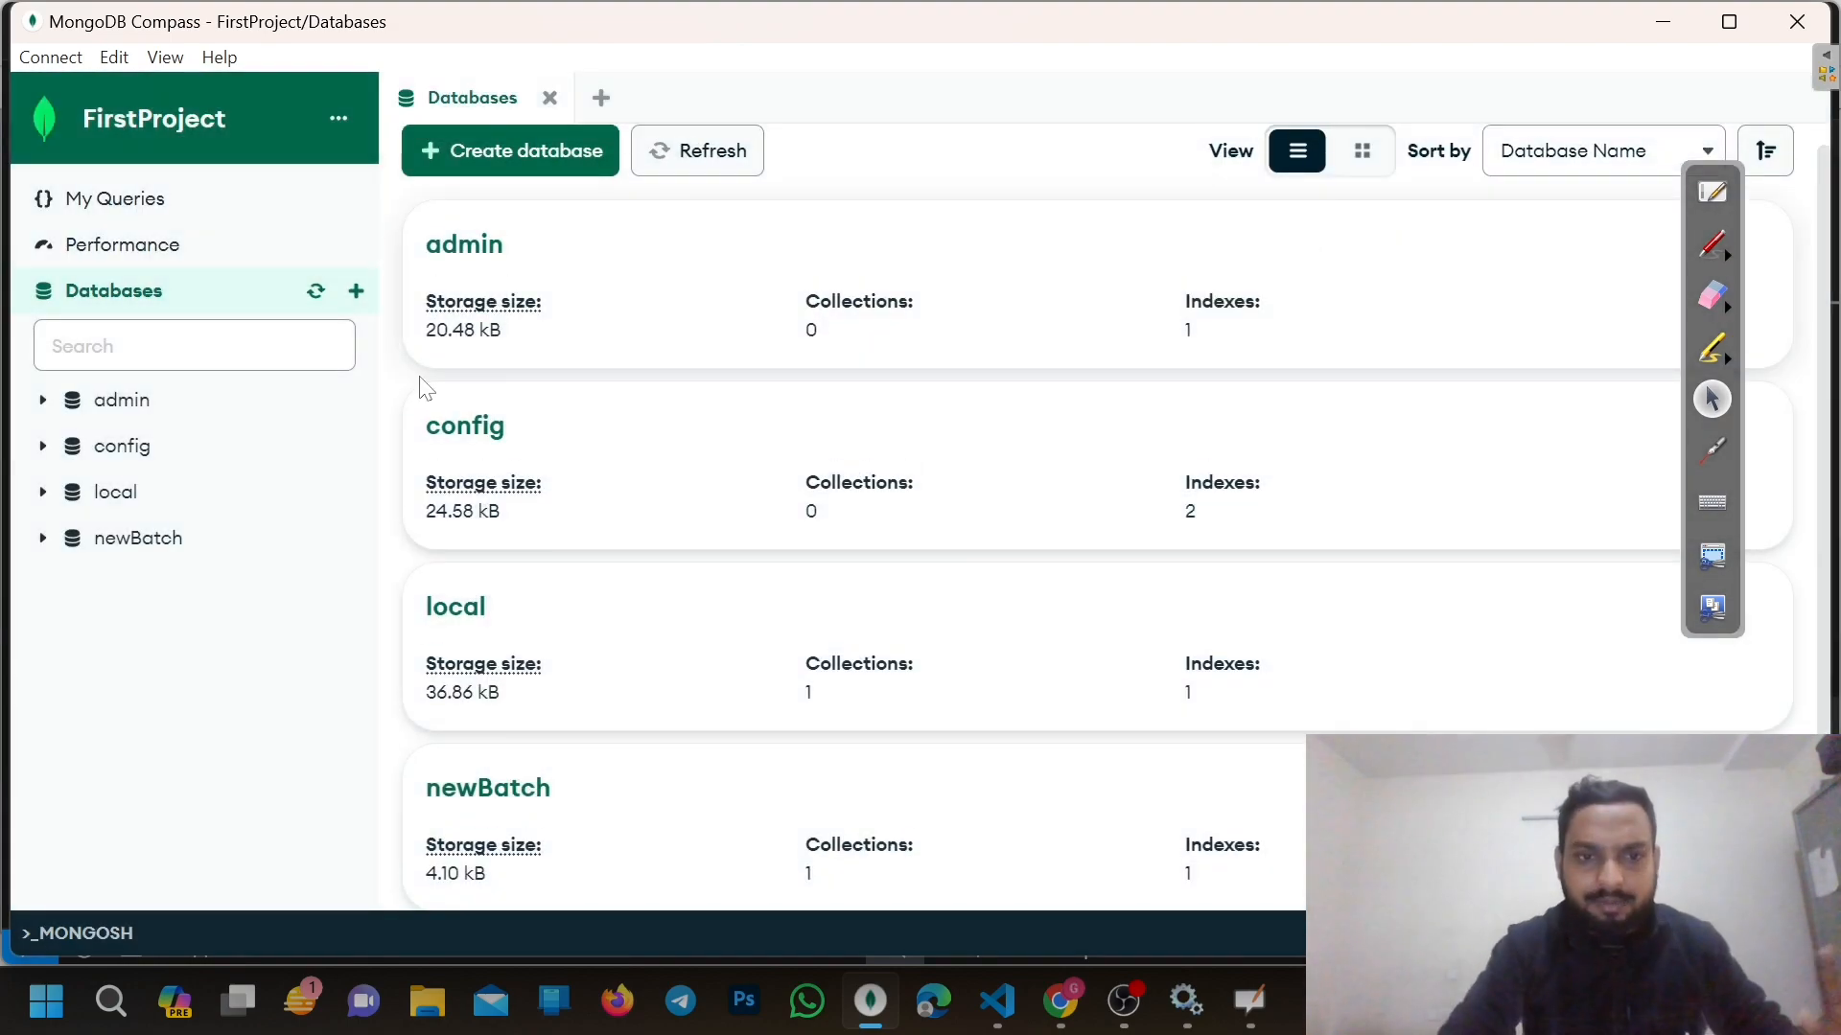
{"action": "left_click", "coordinate": [1267, 1000]}
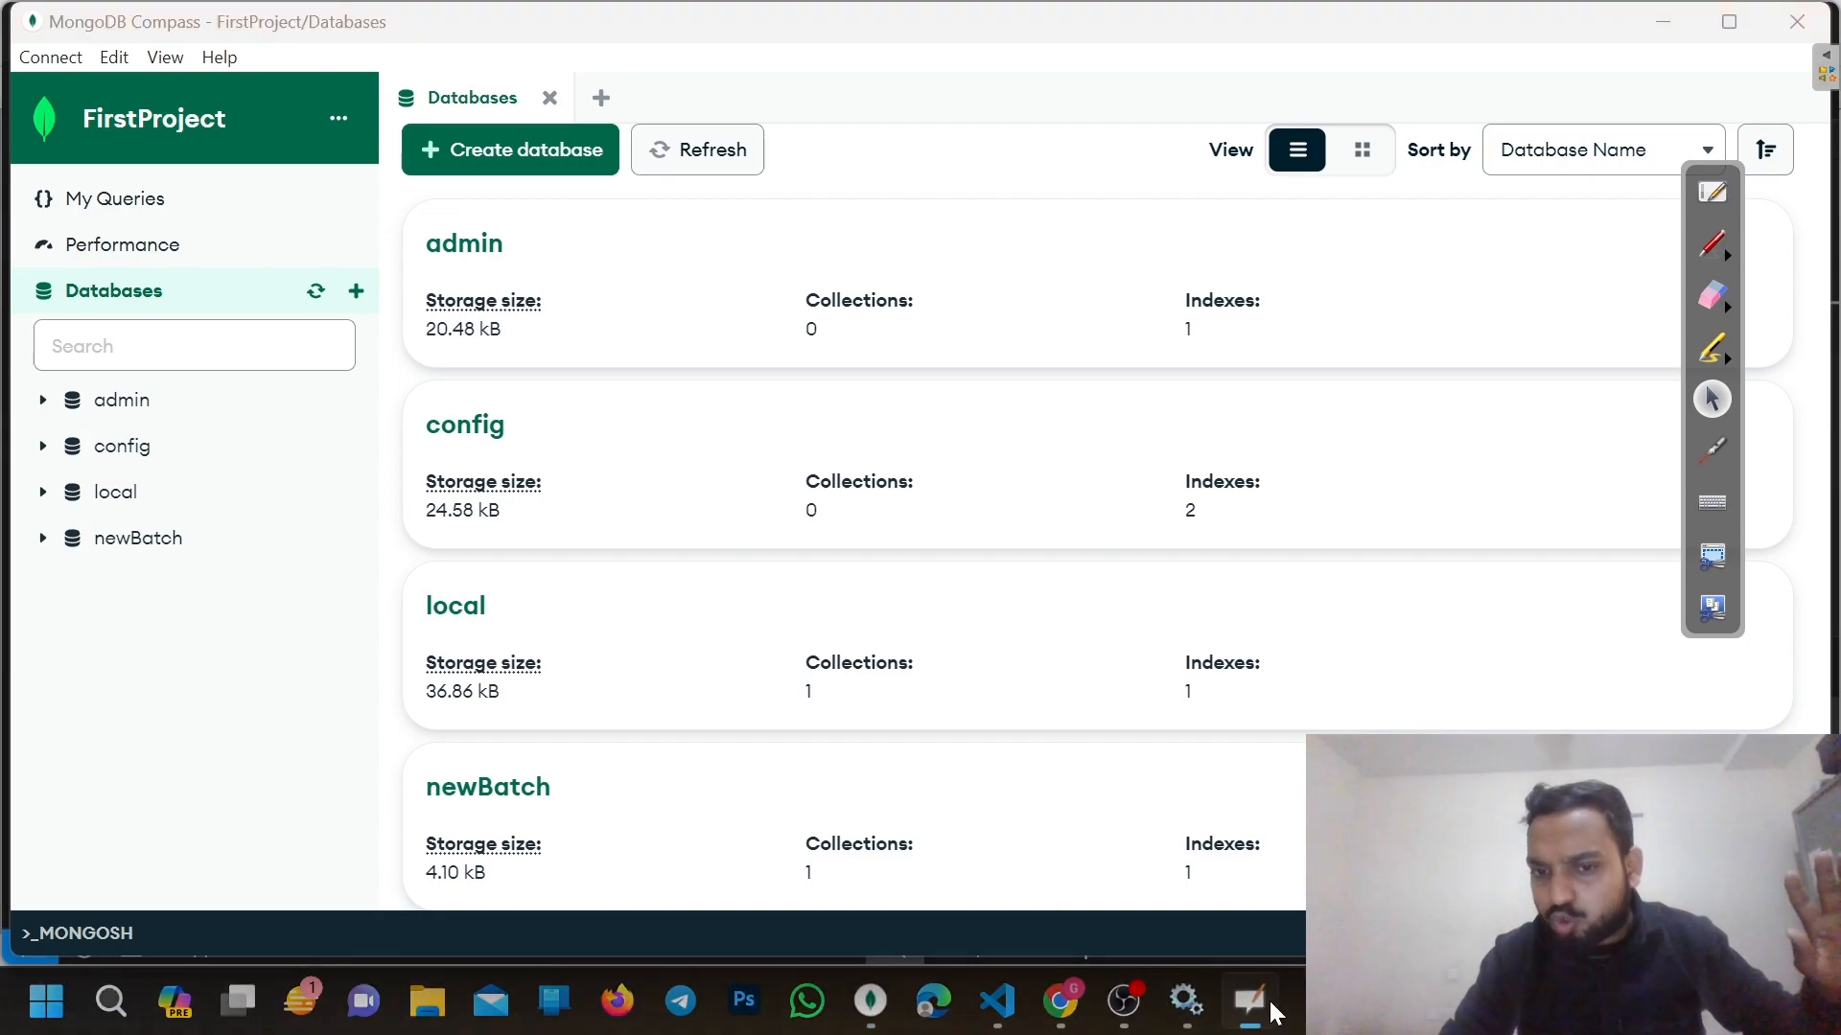
Switch to Visual Studio Code, replace the student's name in the new Student document on line 9 of index.js, and save the file
{"action": "left_click", "coordinate": [995, 1001]}
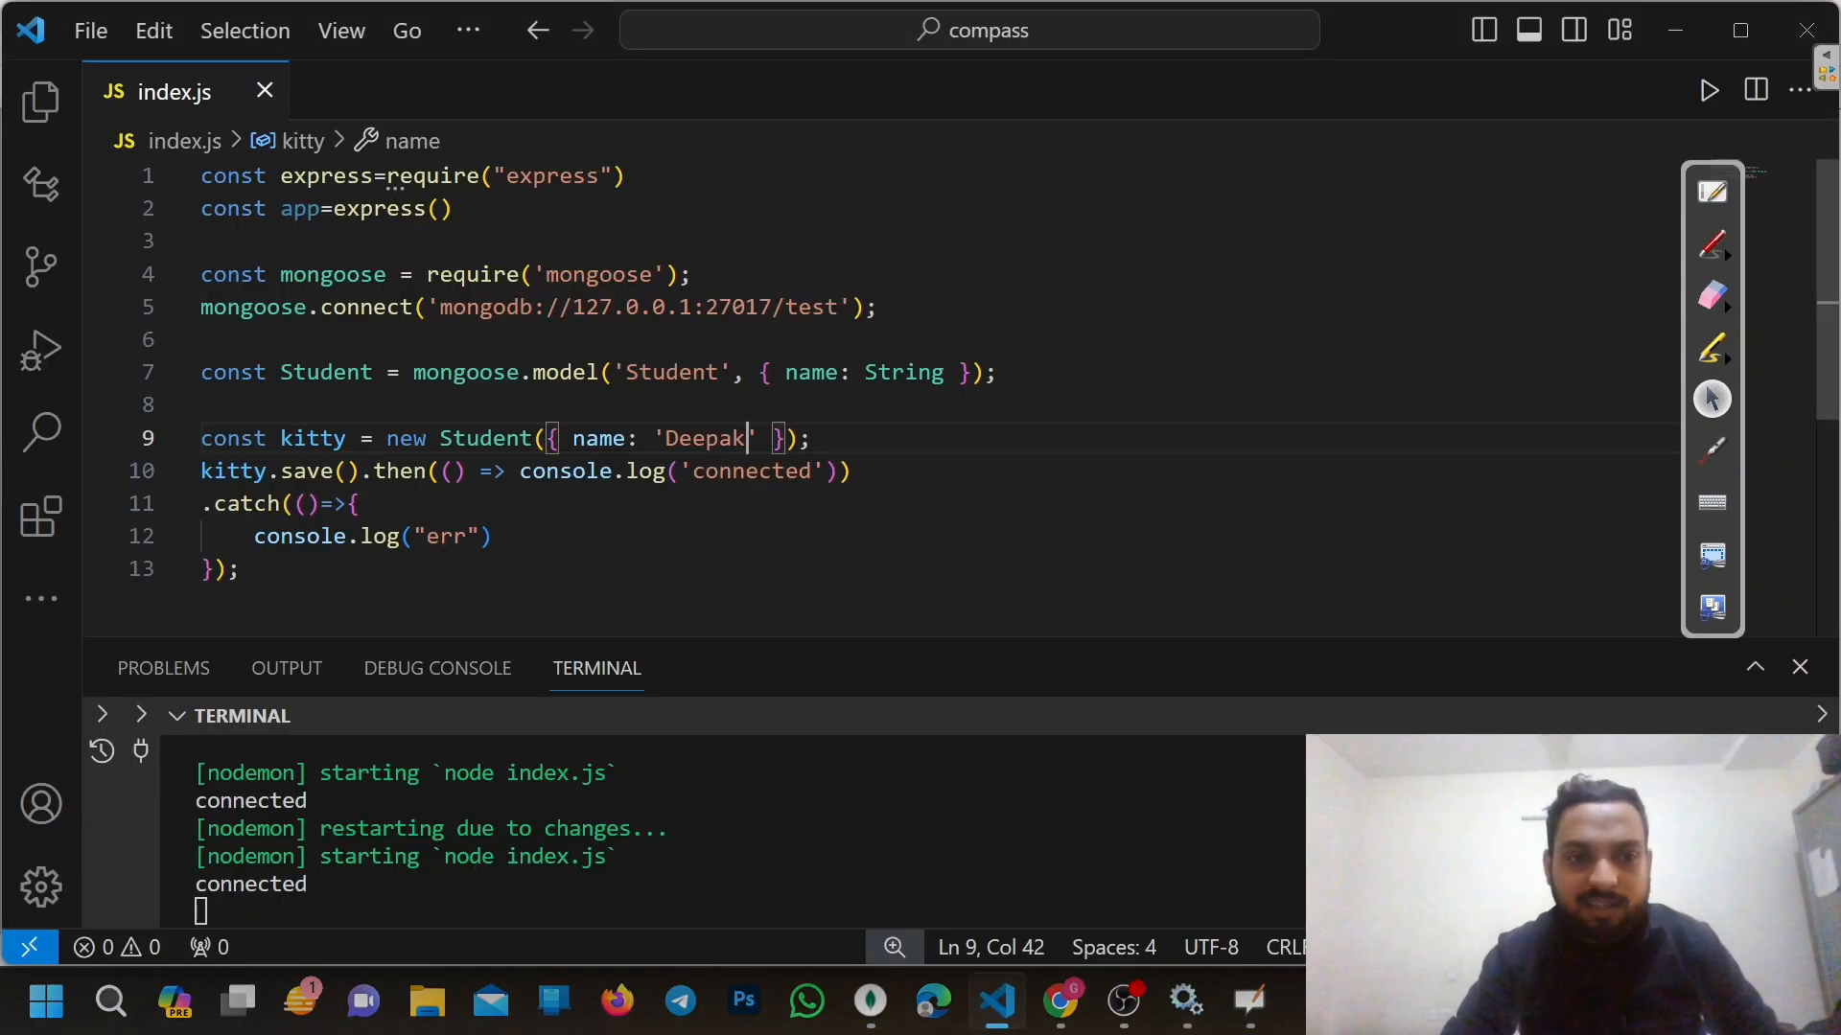
{"action": "key", "text": "BackSpace"}
{"action": "key", "text": "BackSpace"}
{"action": "key", "text": "BackSpace"}
{"action": "key", "text": "BackSpace"}
{"action": "key", "text": "BackSpace"}
{"action": "key", "text": "BackSpace"}
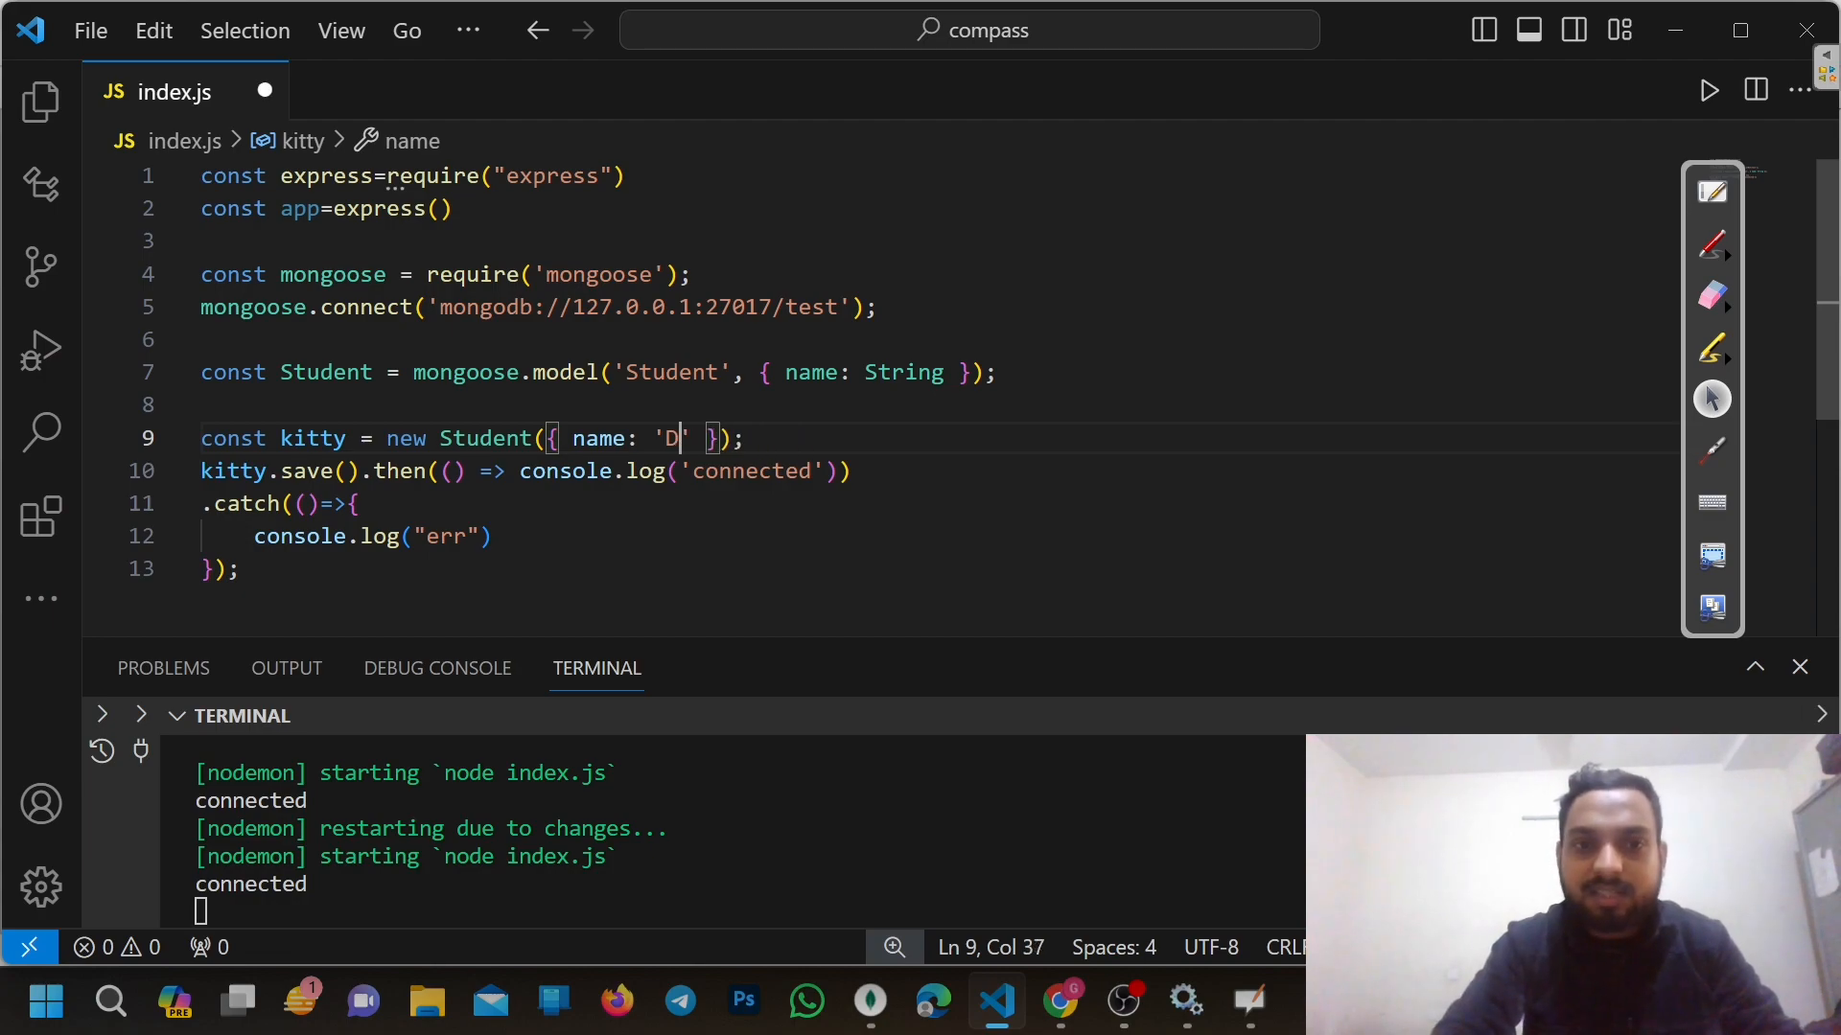
{"action": "type", "text": "Utsav"}
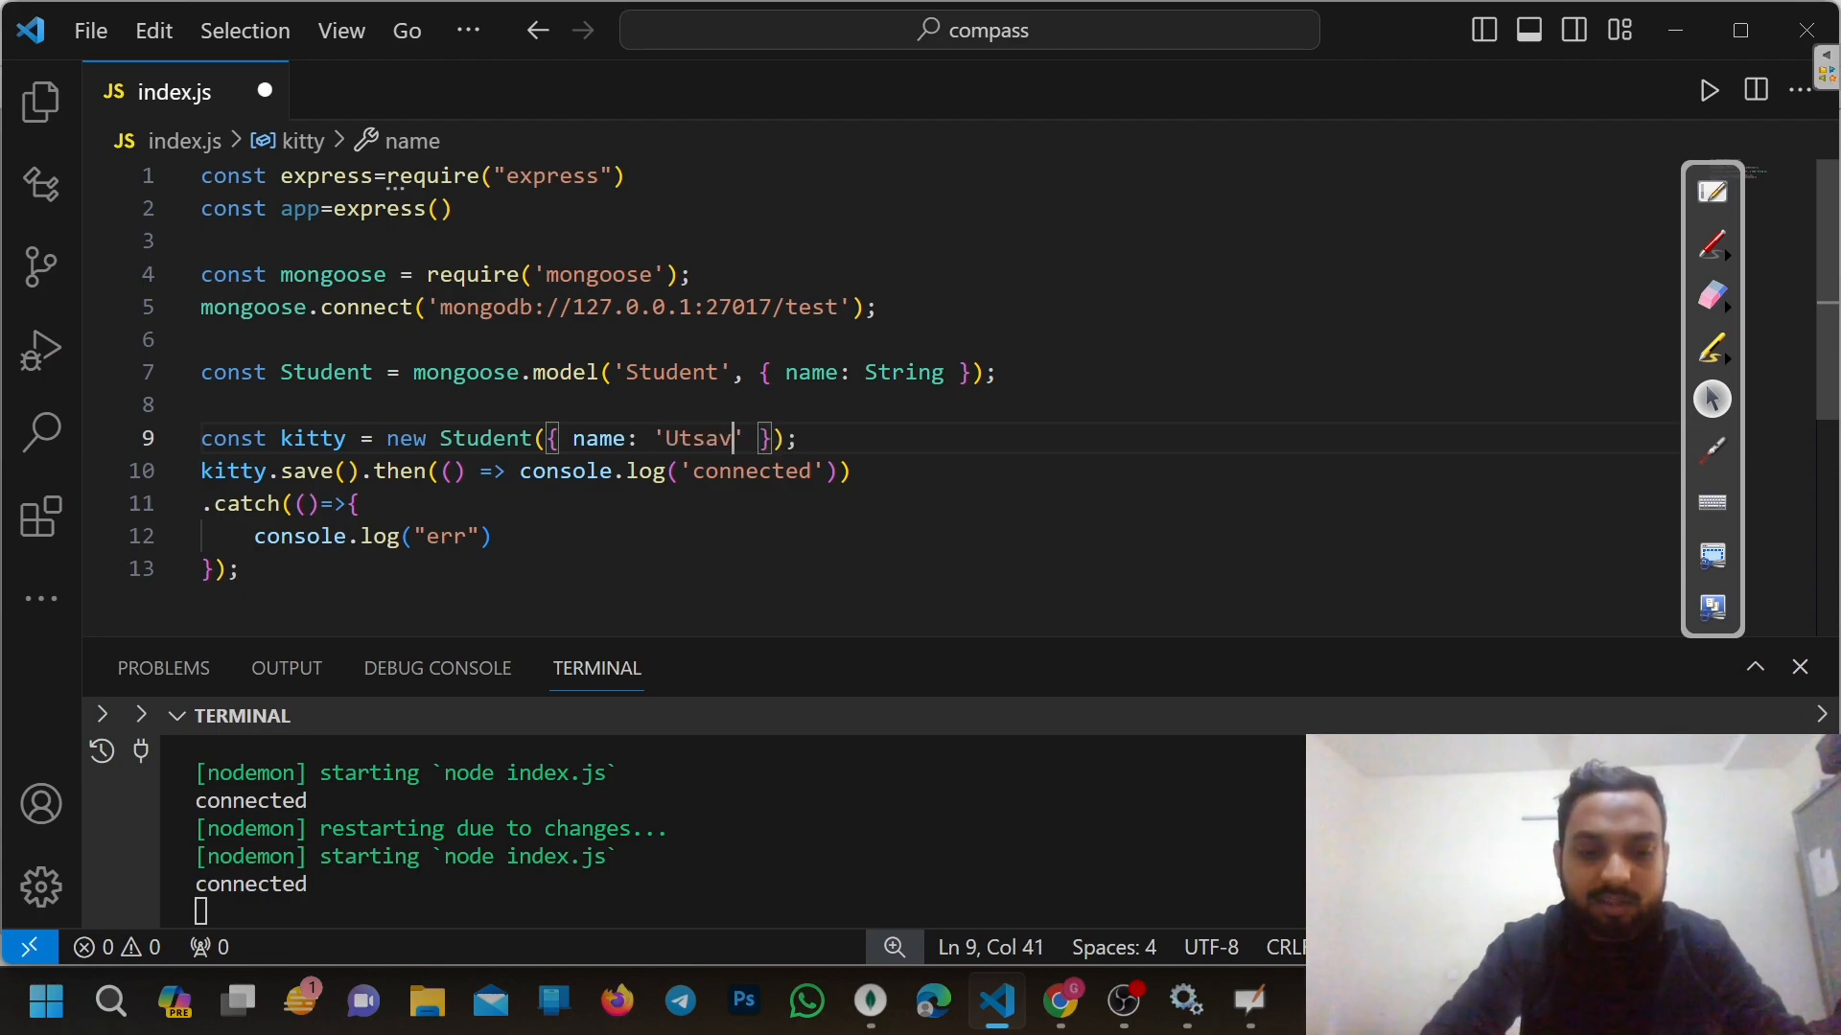
{"action": "key", "text": "ctrl+s"}
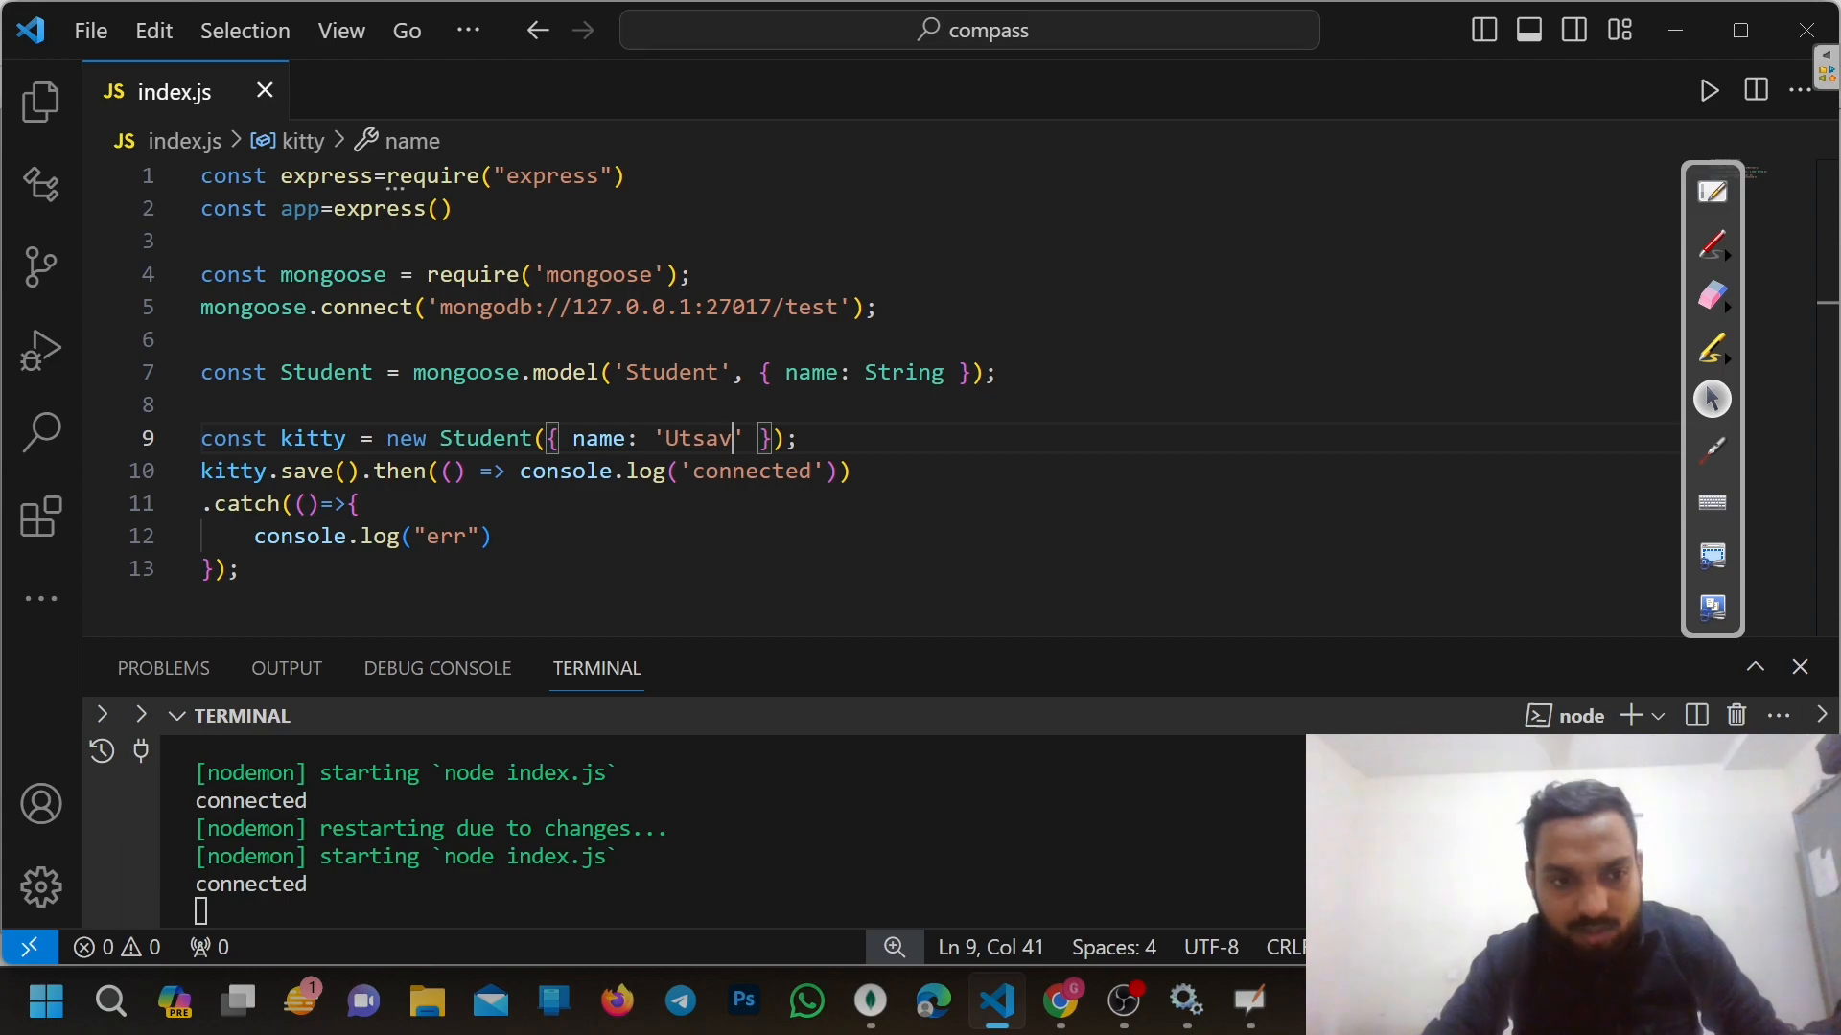
Switch to MongoDB Compass, refresh the databases, and open the students collection of the test database
{"action": "left_click", "coordinate": [890, 1002]}
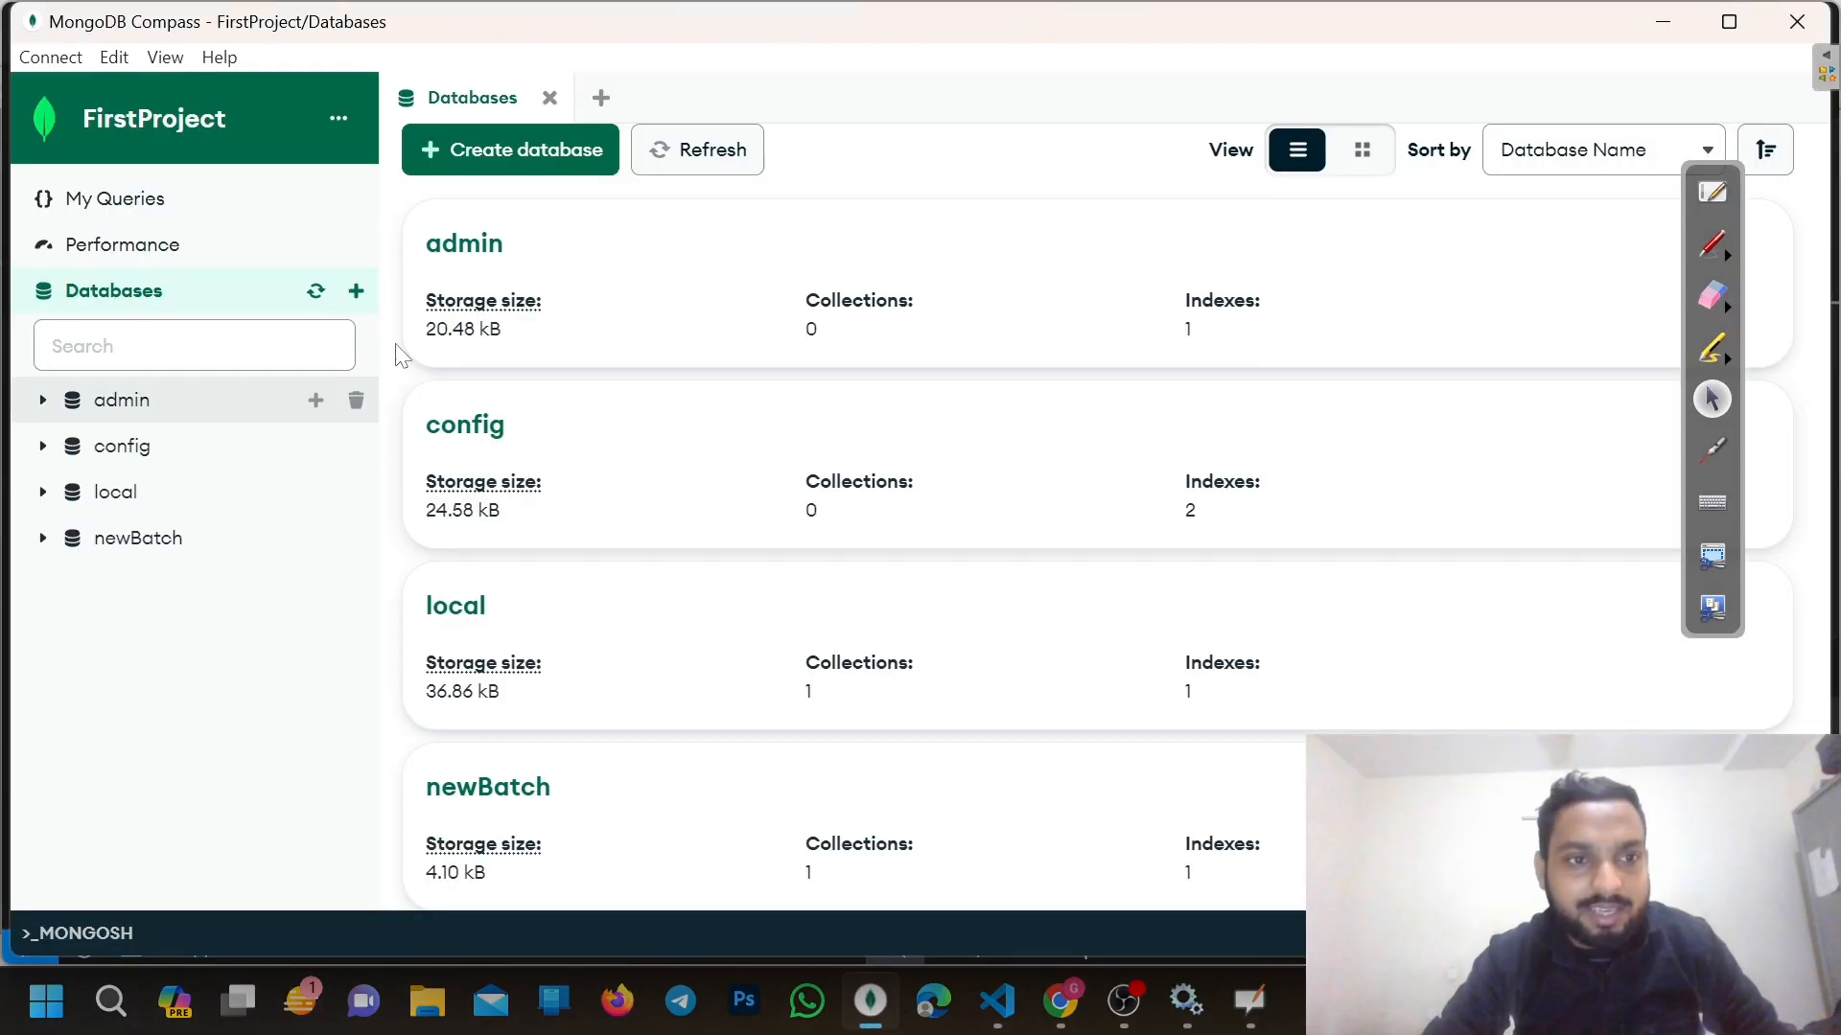
{"action": "left_click", "coordinate": [683, 168]}
{"action": "scroll", "coordinate": [628, 561], "scroll_direction": "down", "scroll_amount": 2}
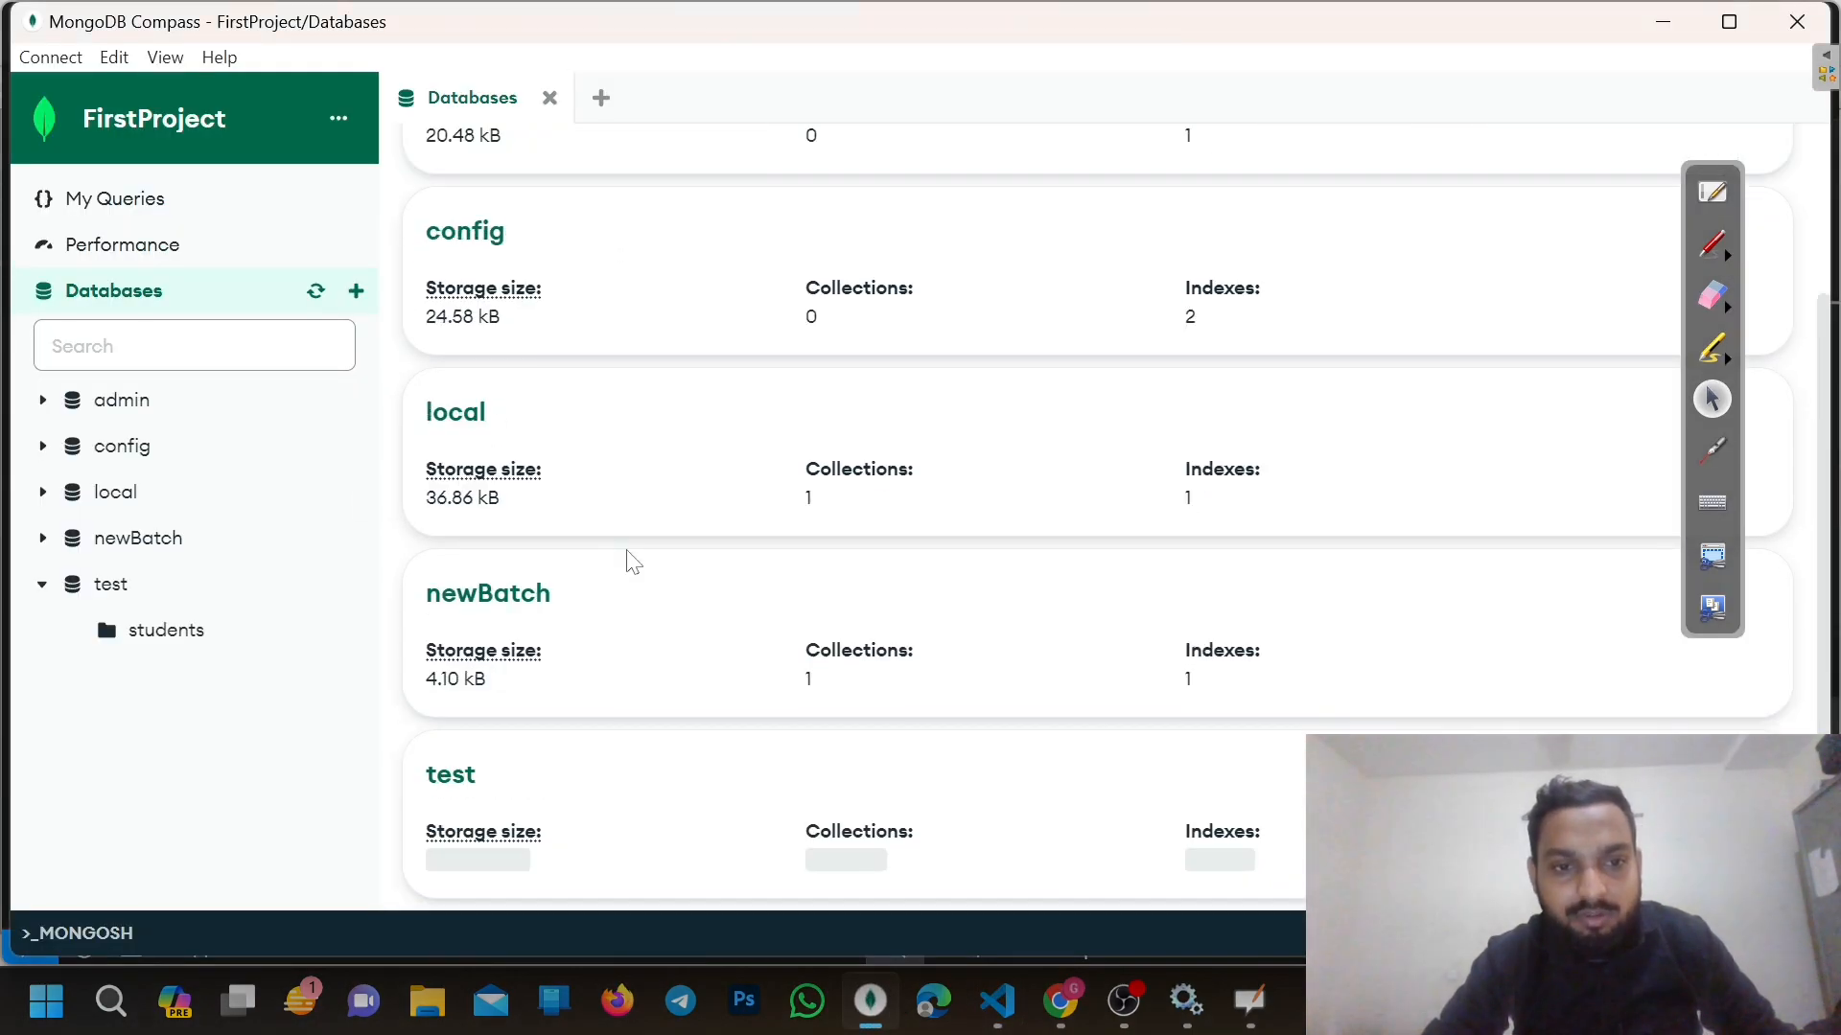
{"action": "left_click", "coordinate": [203, 630]}
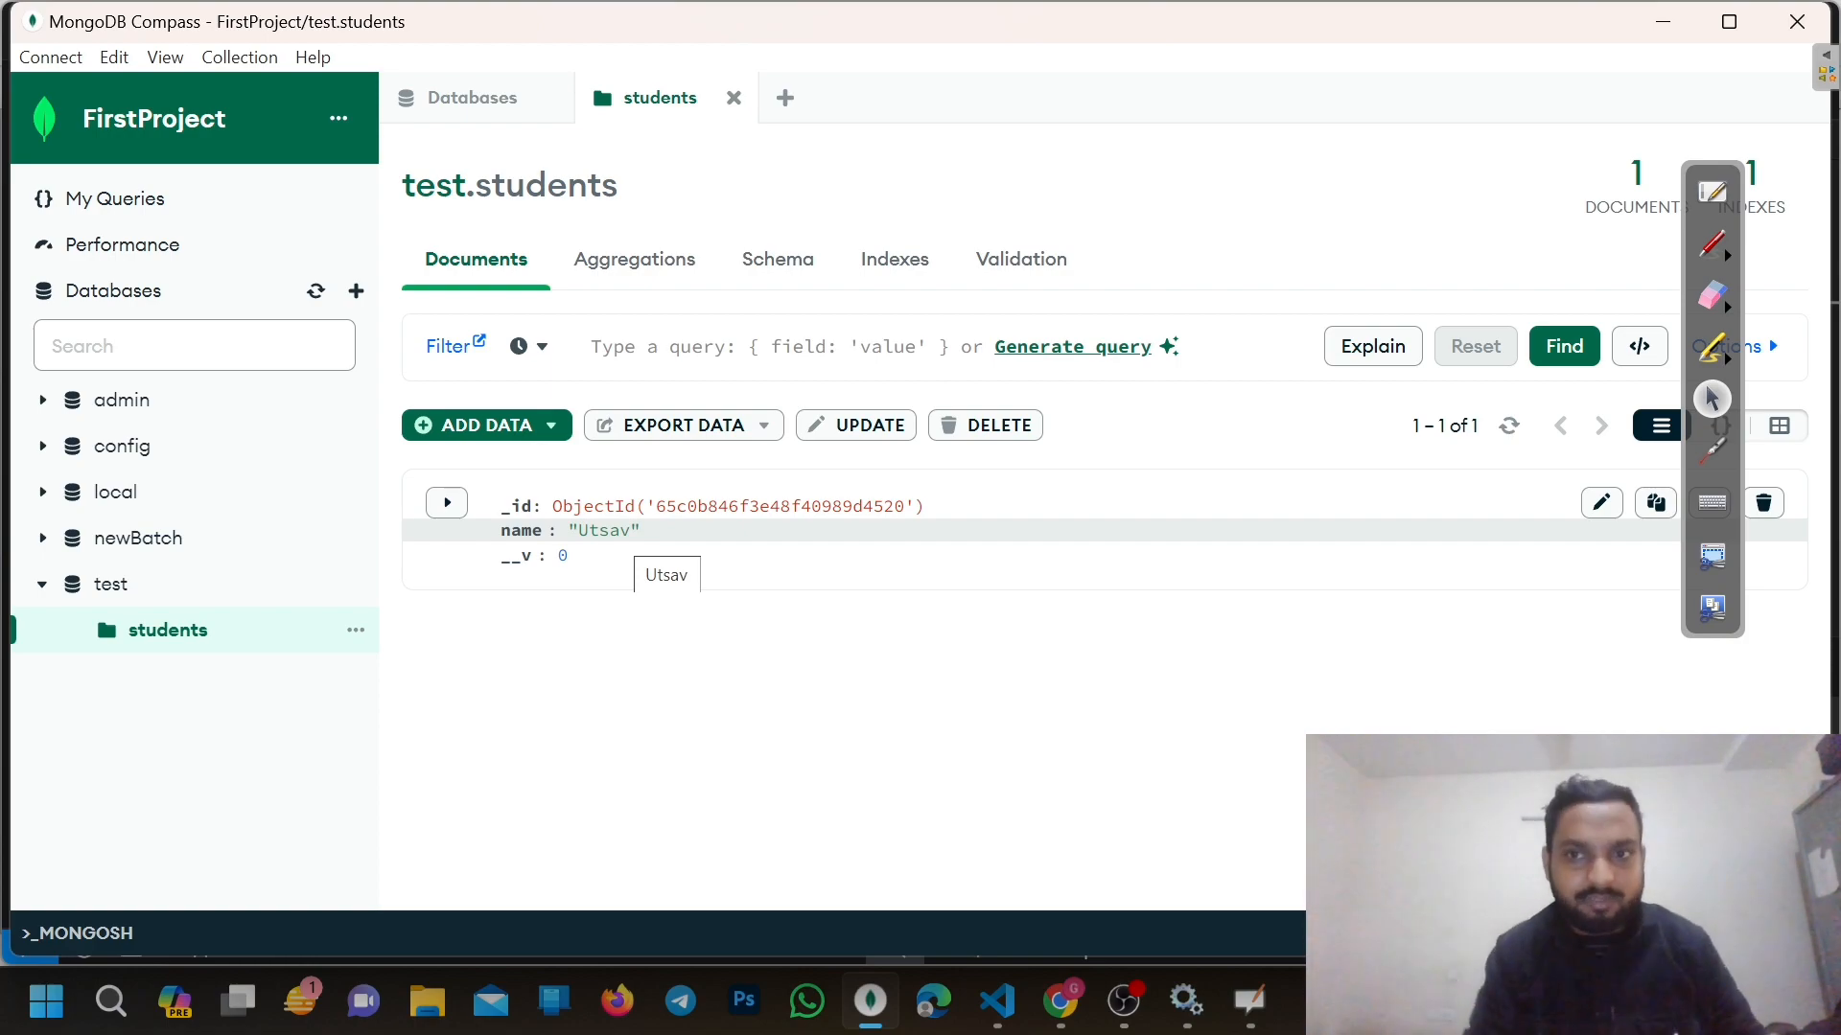
Copy the connection string of the FirstProject connection to the clipboard
{"action": "left_click", "coordinate": [317, 124]}
{"action": "left_click", "coordinate": [338, 117]}
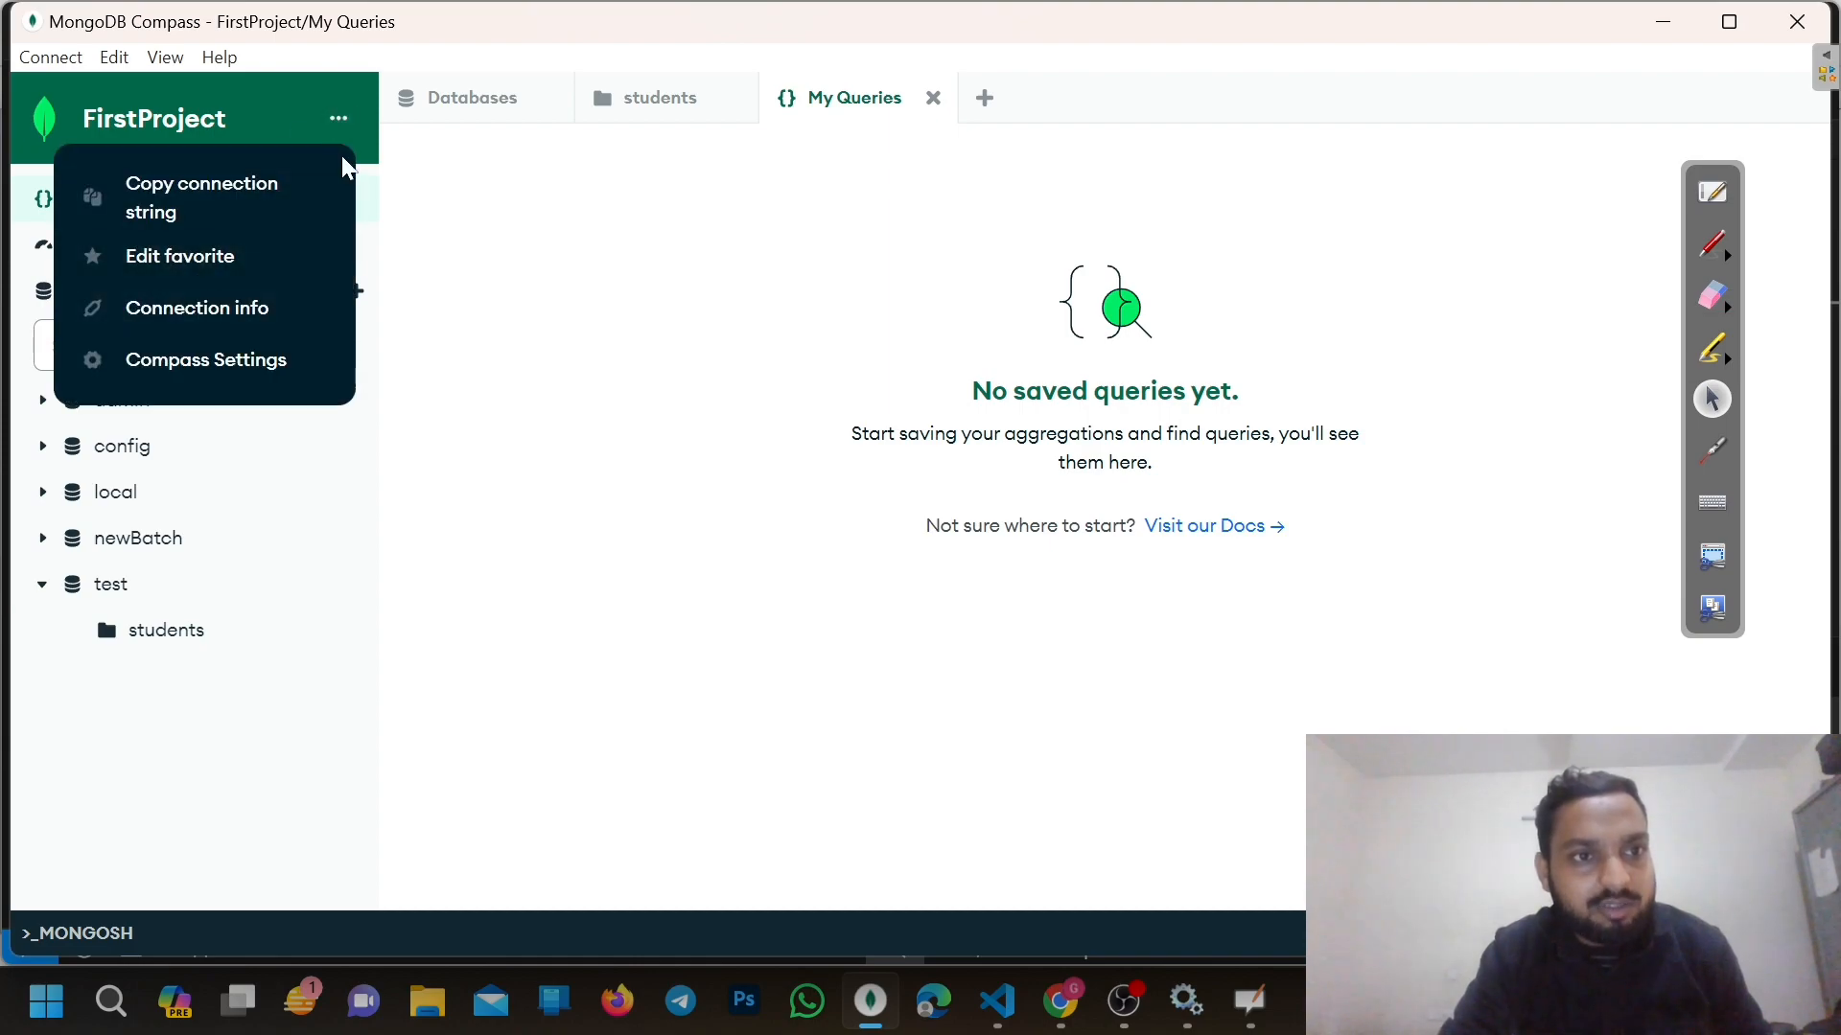
{"action": "left_click", "coordinate": [444, 163]}
{"action": "left_click", "coordinate": [338, 118]}
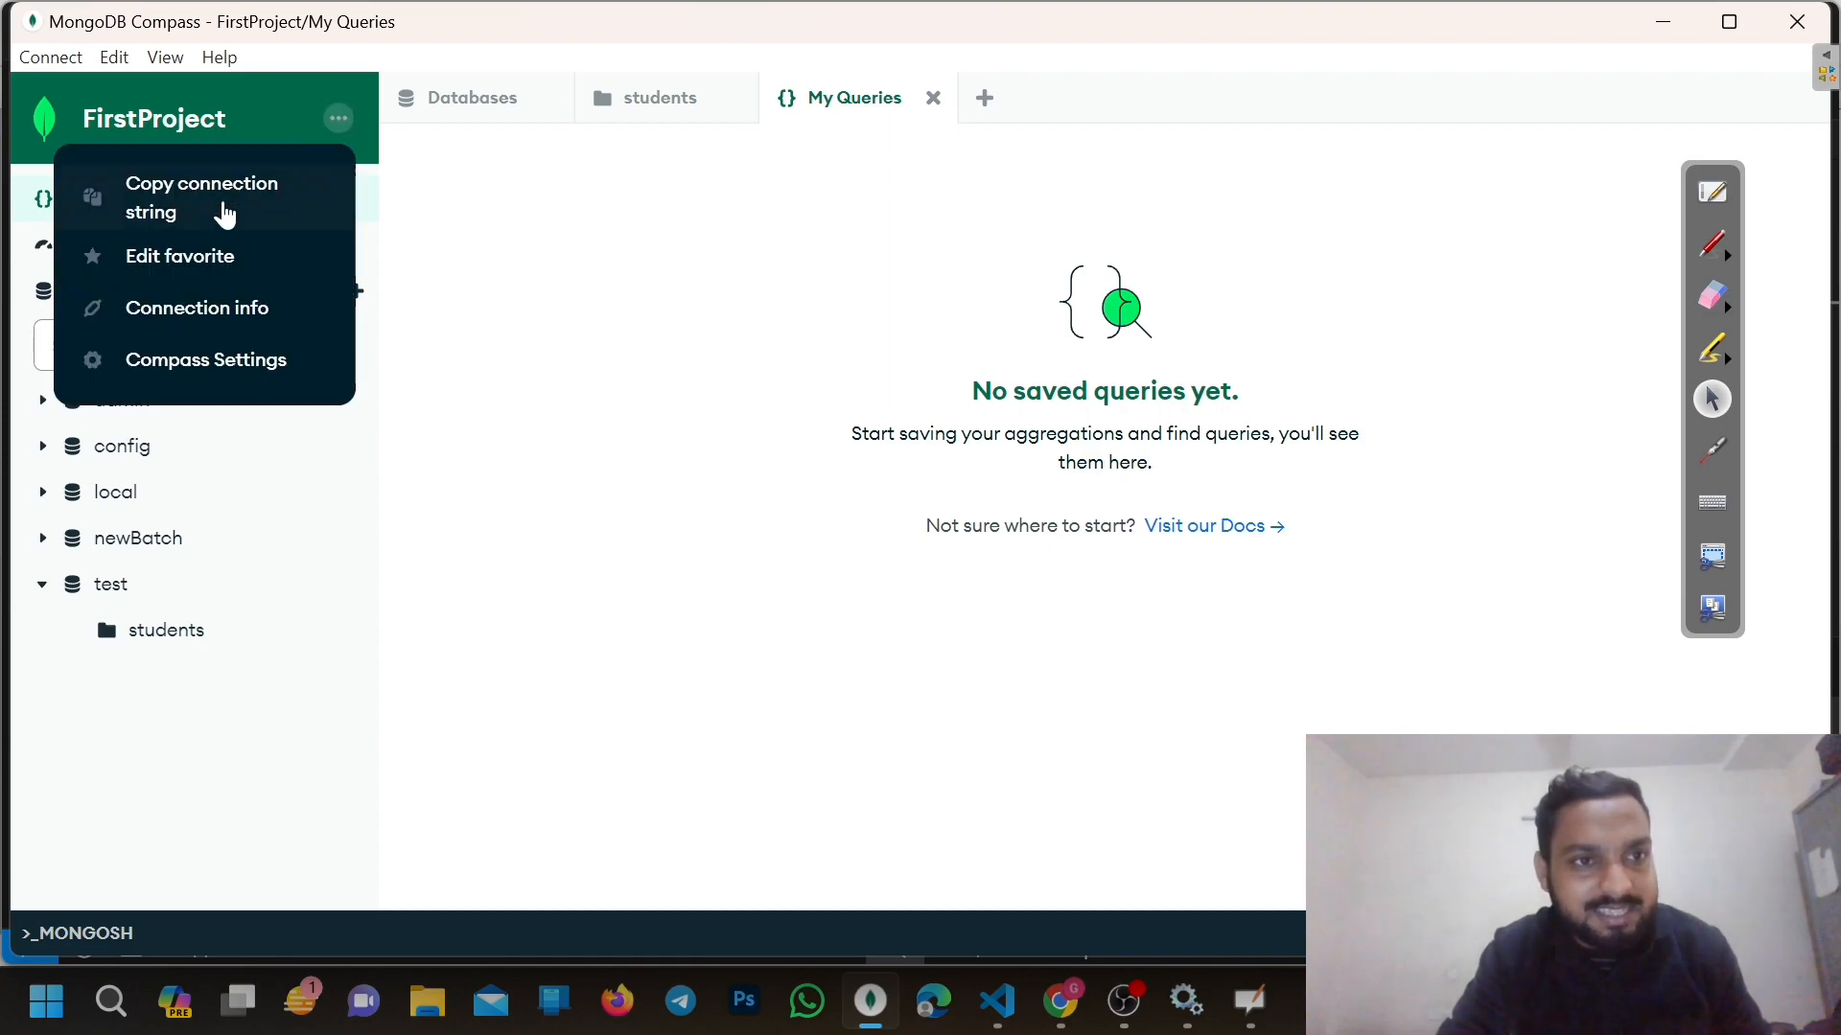
{"action": "left_click", "coordinate": [213, 216]}
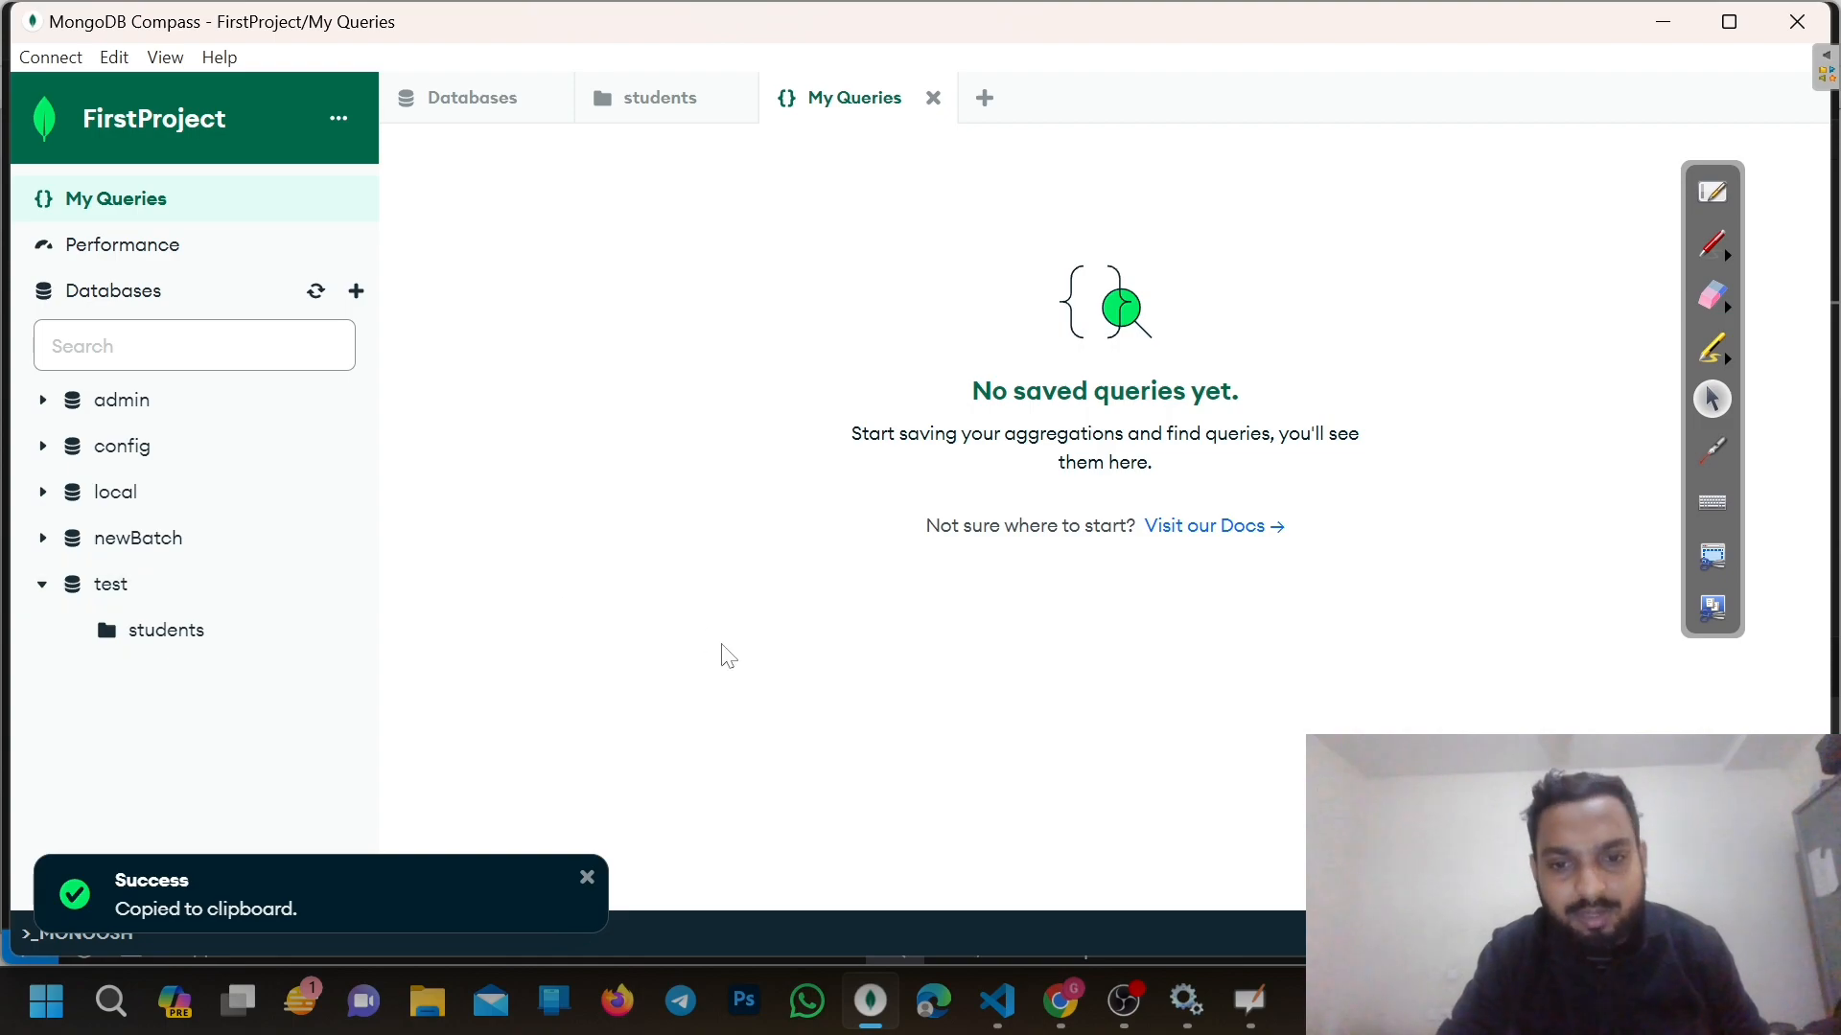
Switch to Visual Studio Code, paste the connection string below the last line of index.js, delete it again, and save the file
{"action": "left_click", "coordinate": [997, 1001]}
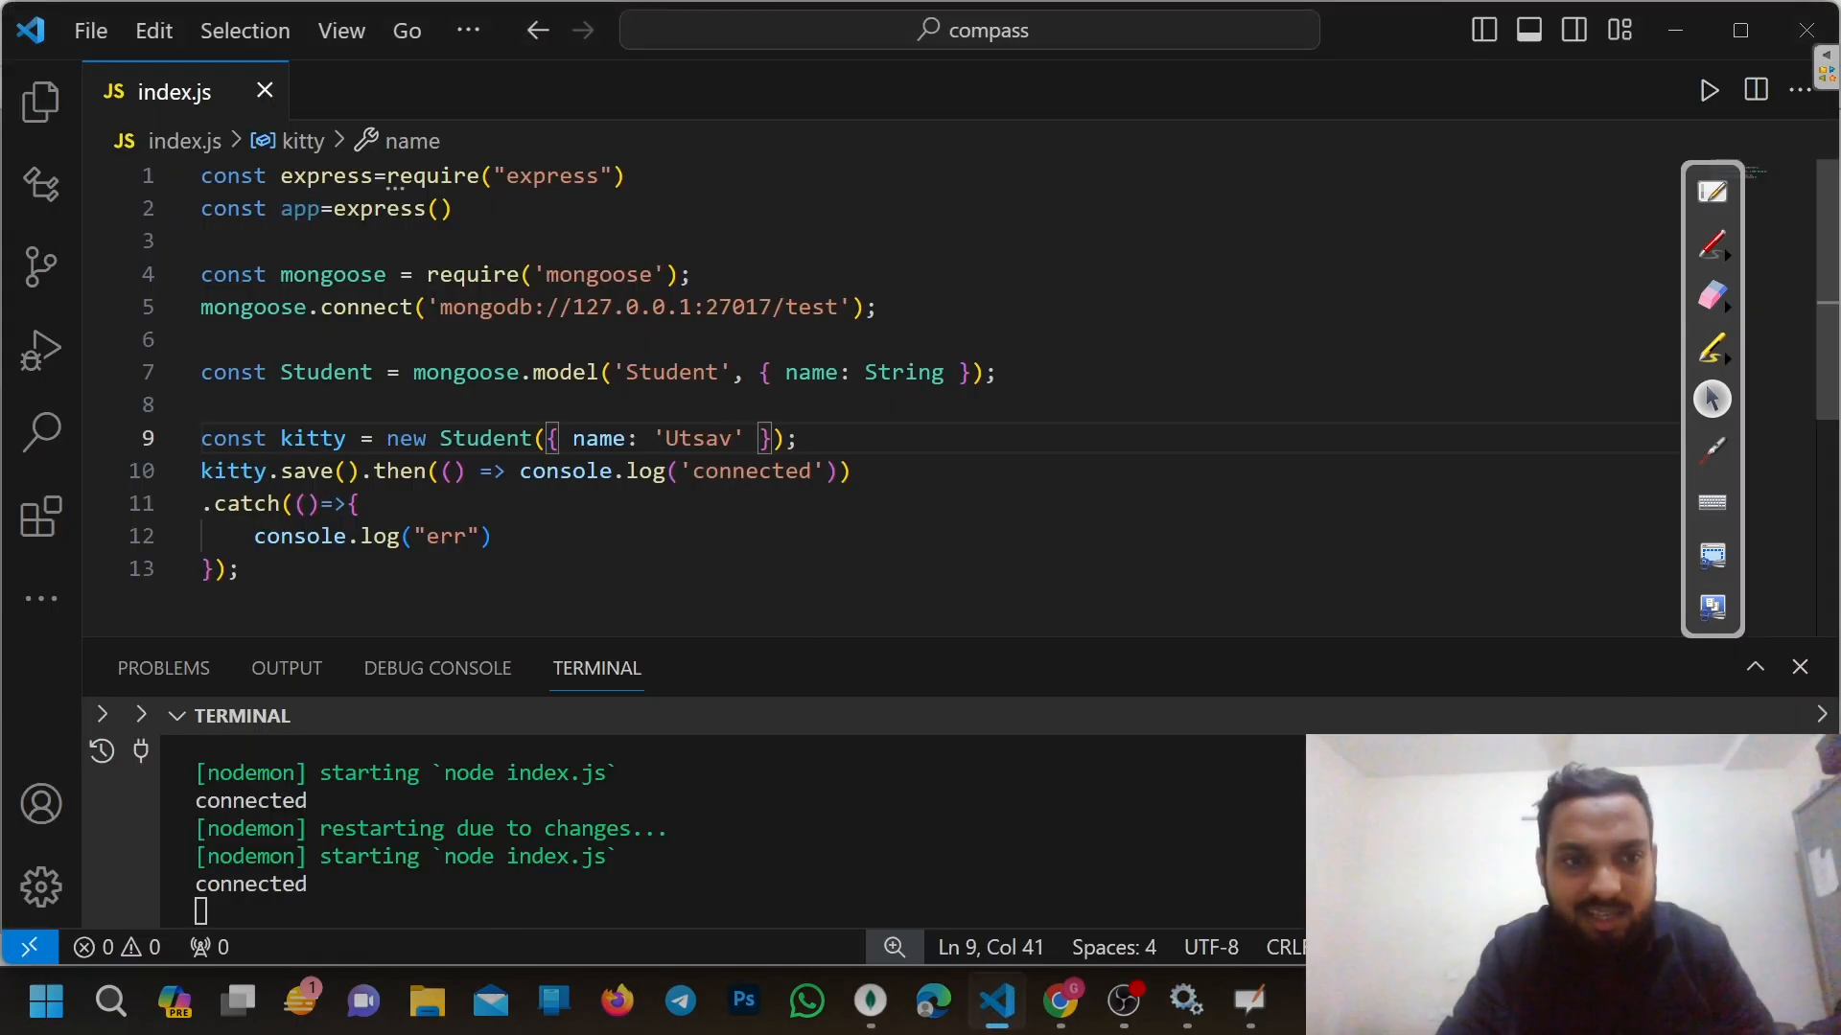
{"action": "key", "text": "ctrl+v"}
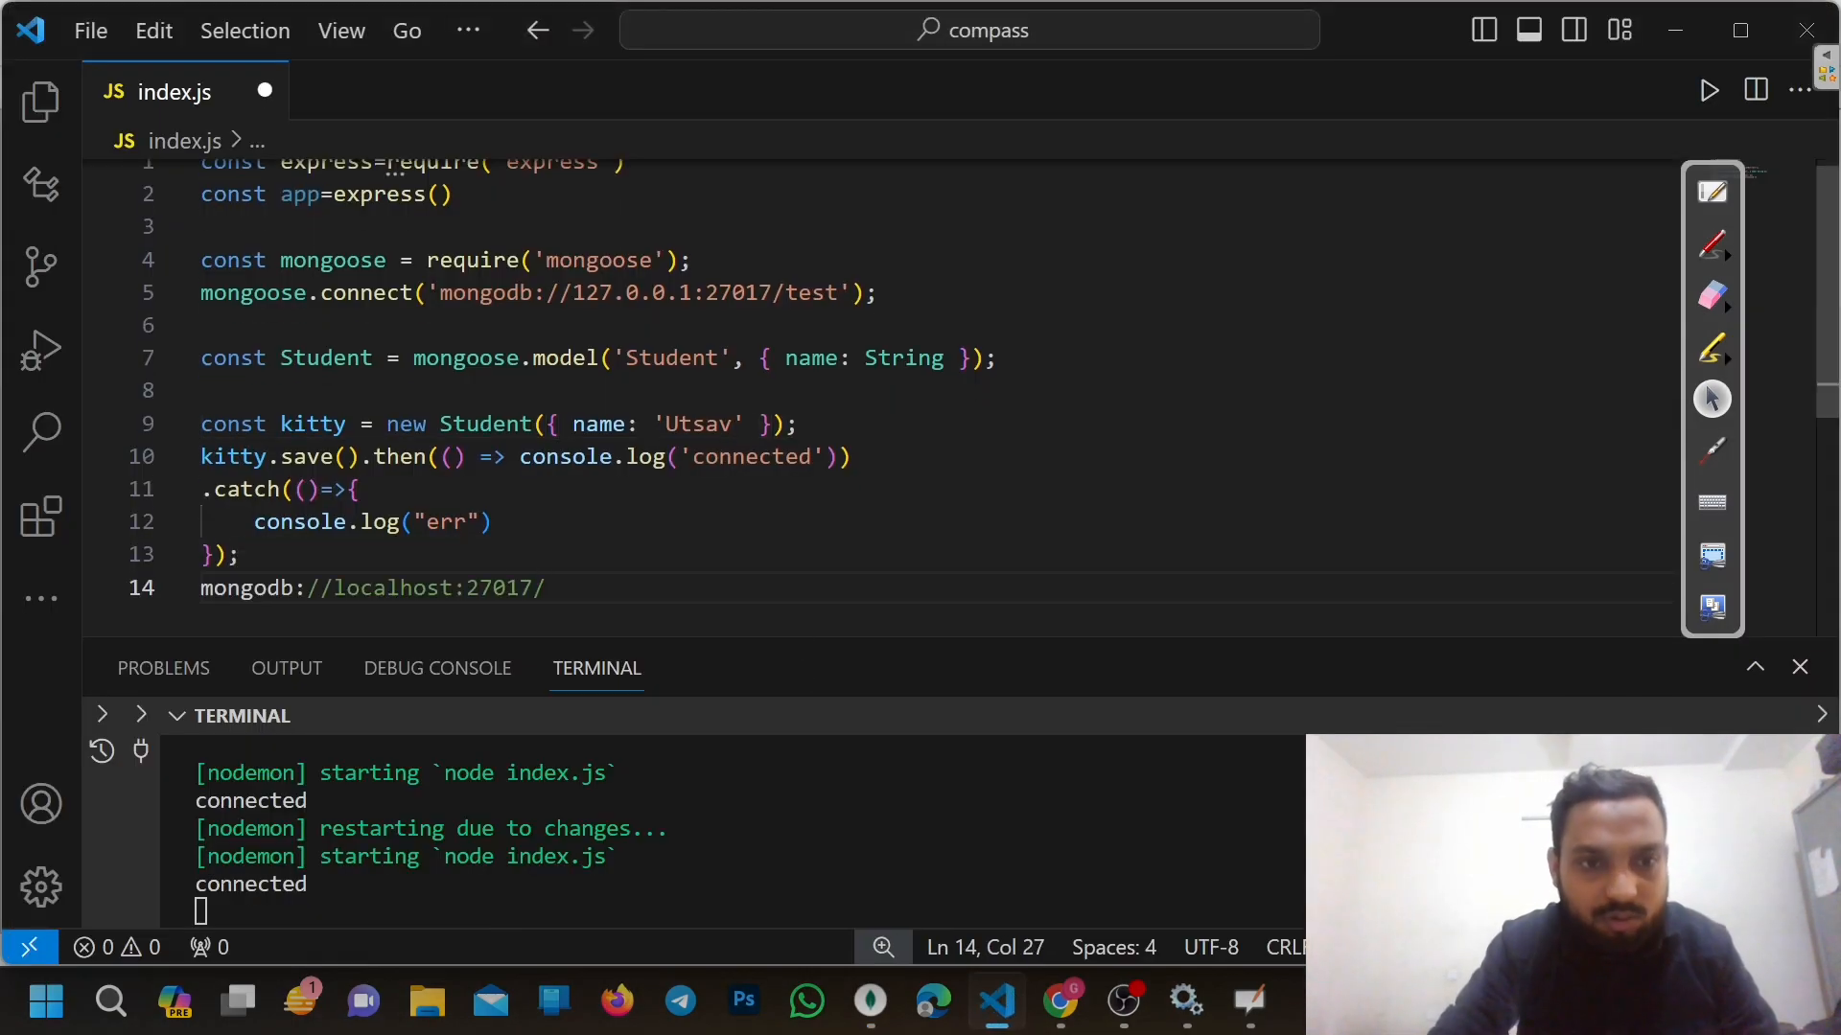
{"action": "left_click_drag", "start_coordinate": [547, 588], "coordinate": [169, 589]}
{"action": "key", "text": "BackSpace"}
{"action": "key", "text": "BackSpace"}
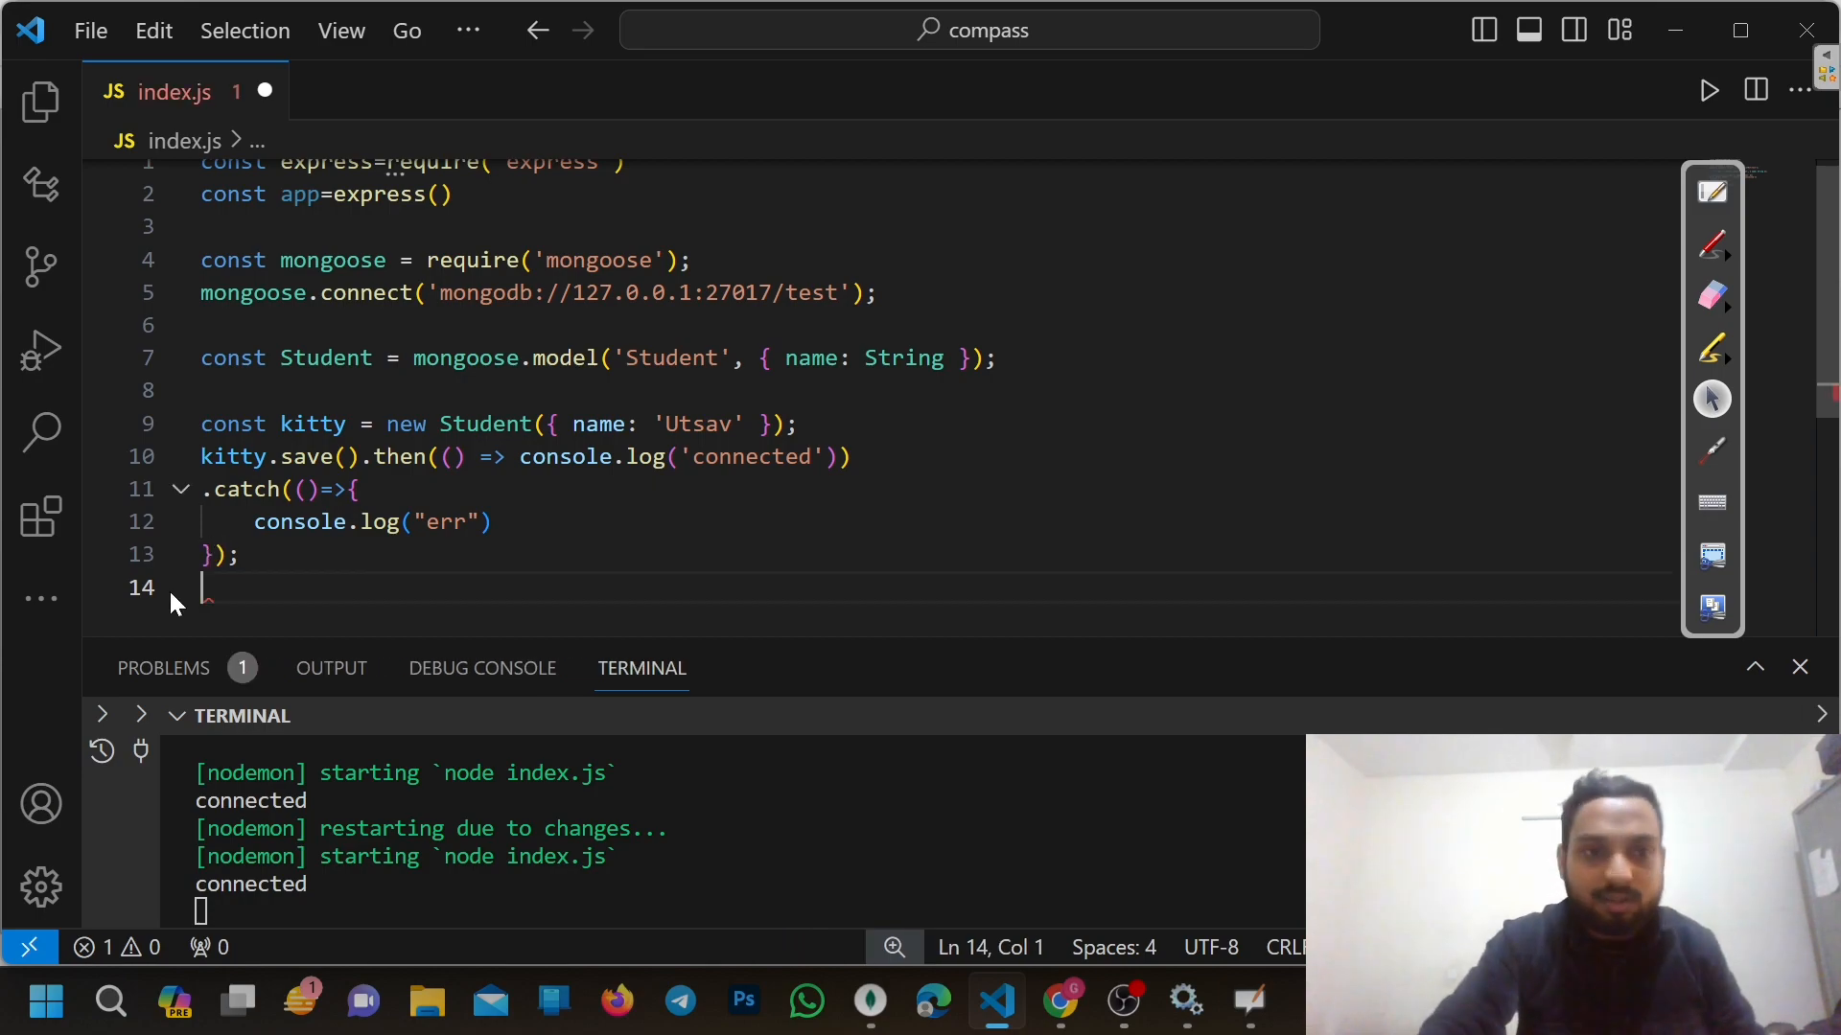
{"action": "key", "text": "ctrl+s"}
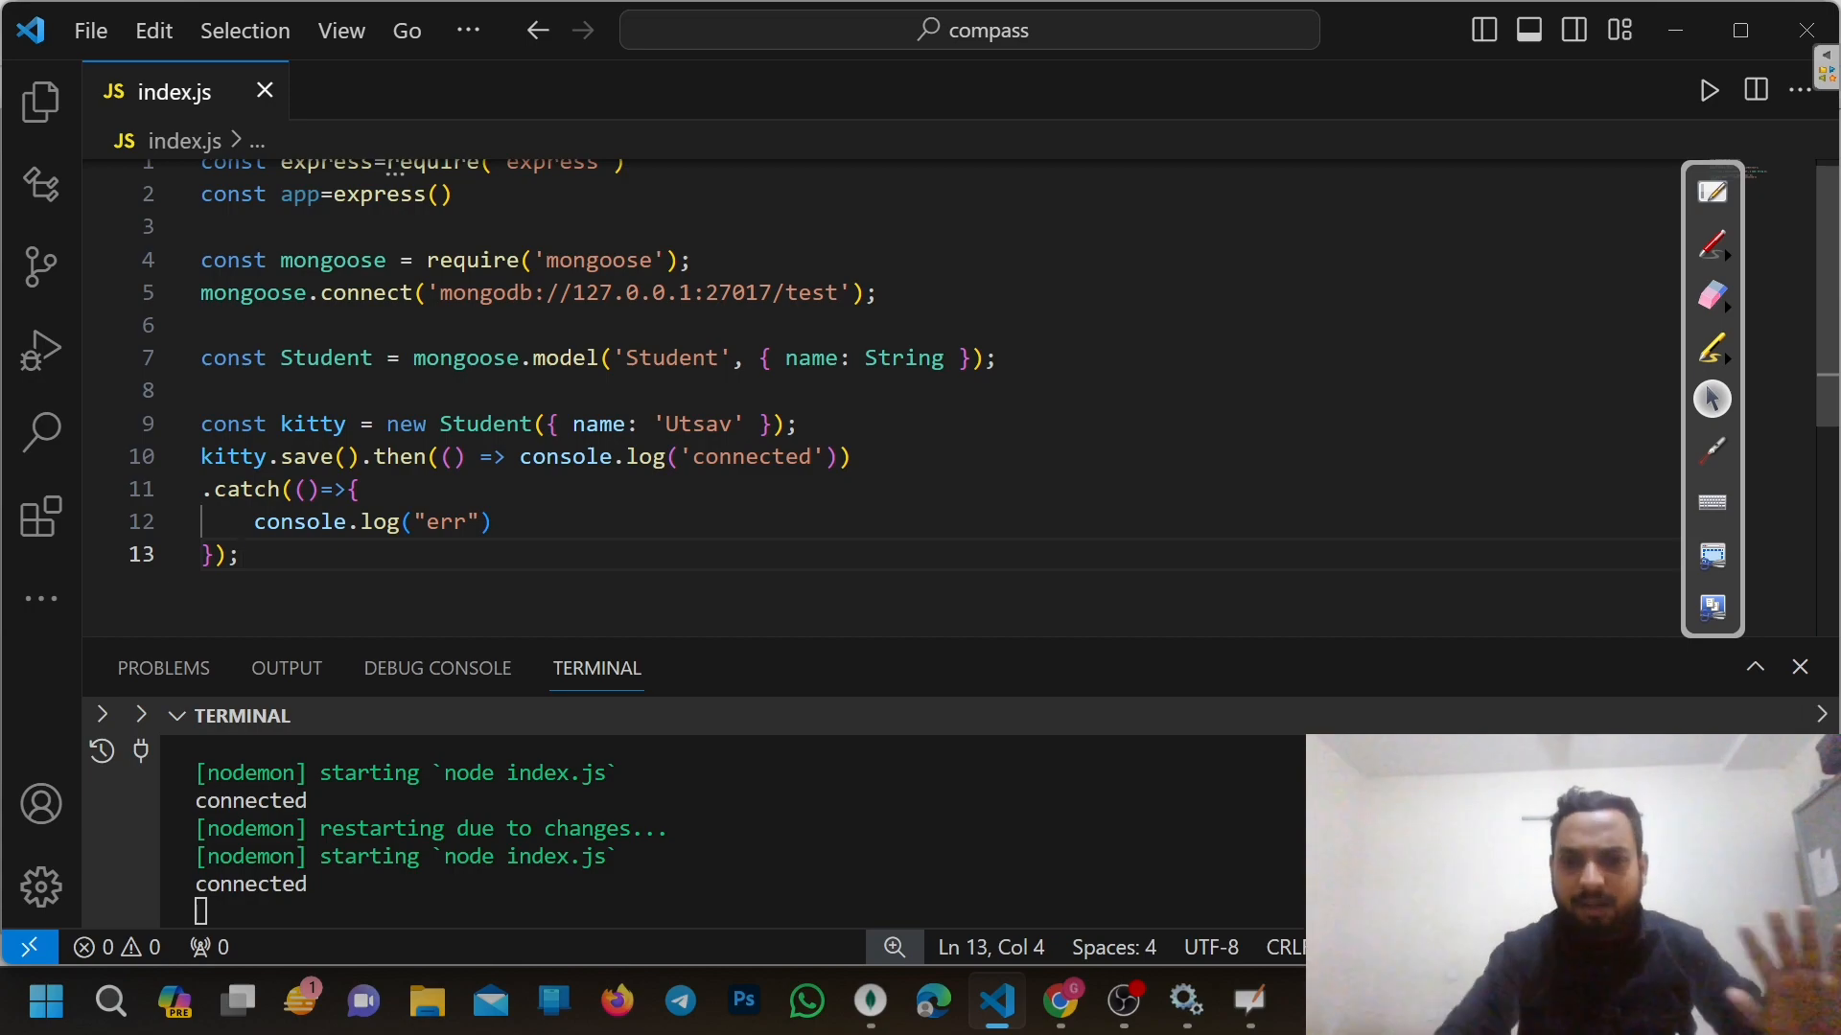
Switch to Chrome, search for mogodb in a new tab, and open the MongoDB website
{"action": "left_click", "coordinate": [1060, 1002]}
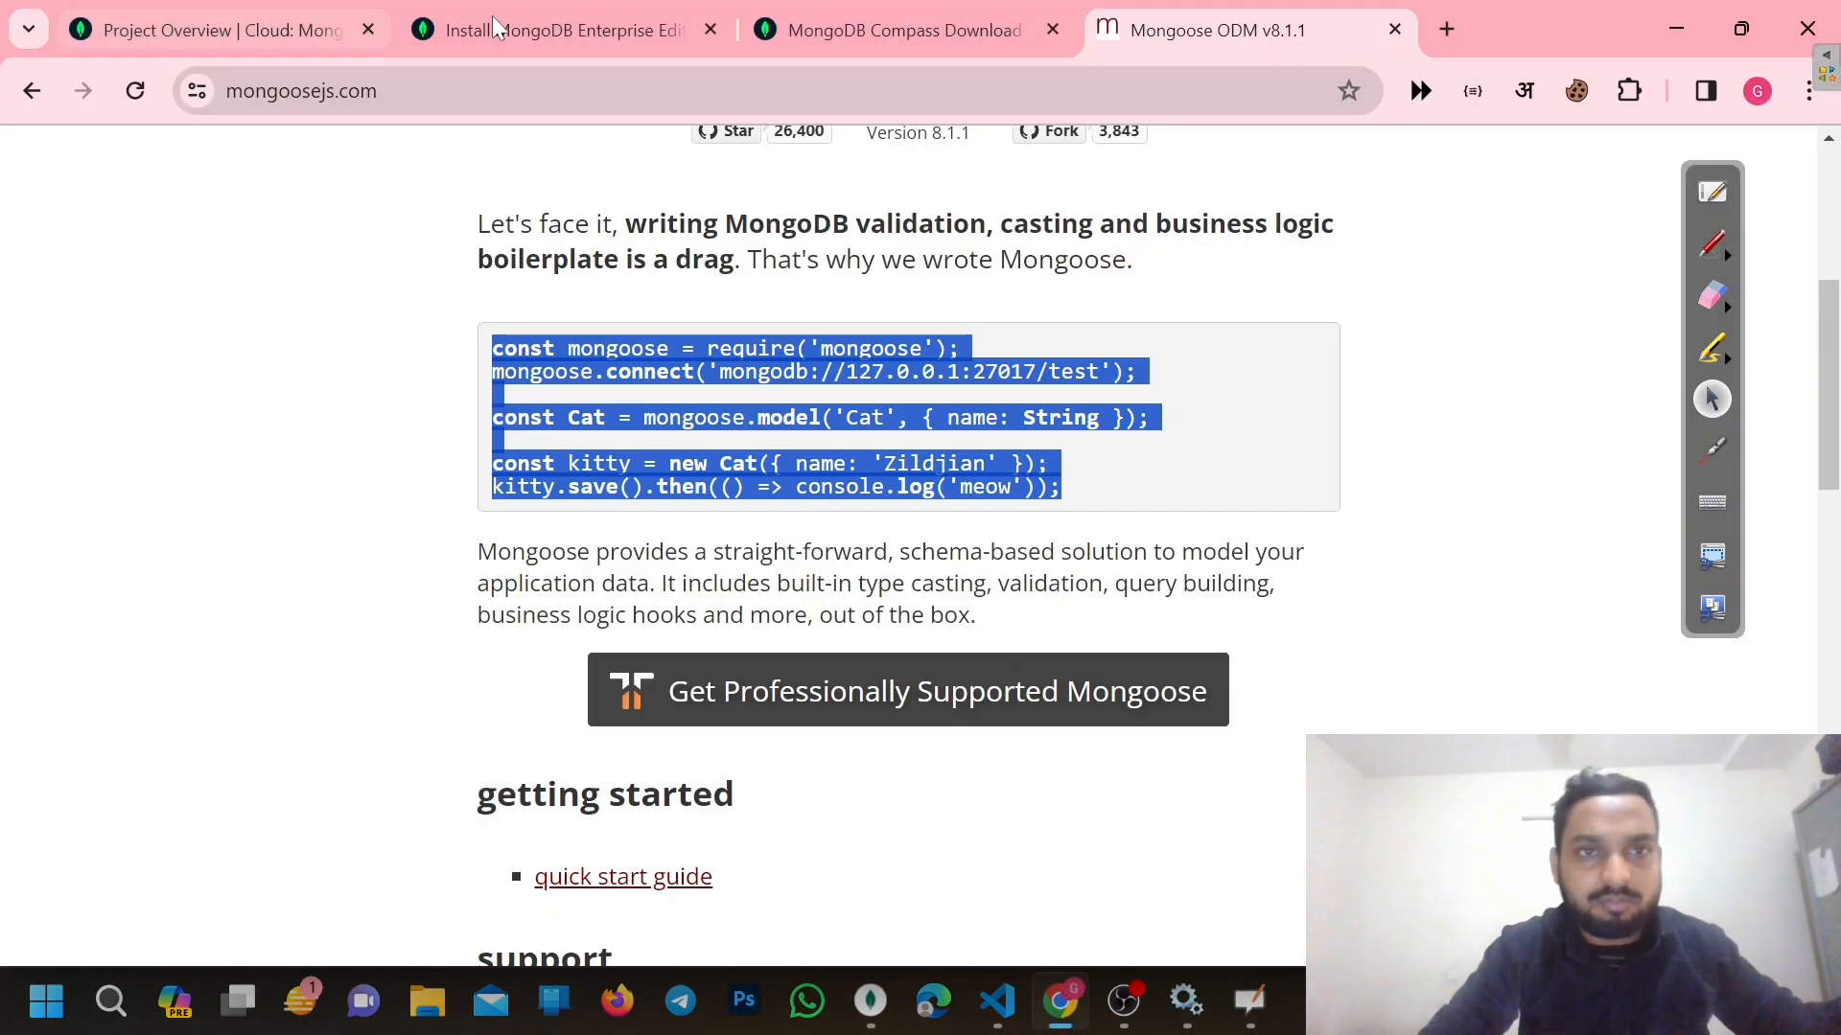
{"action": "left_click", "coordinate": [278, 29]}
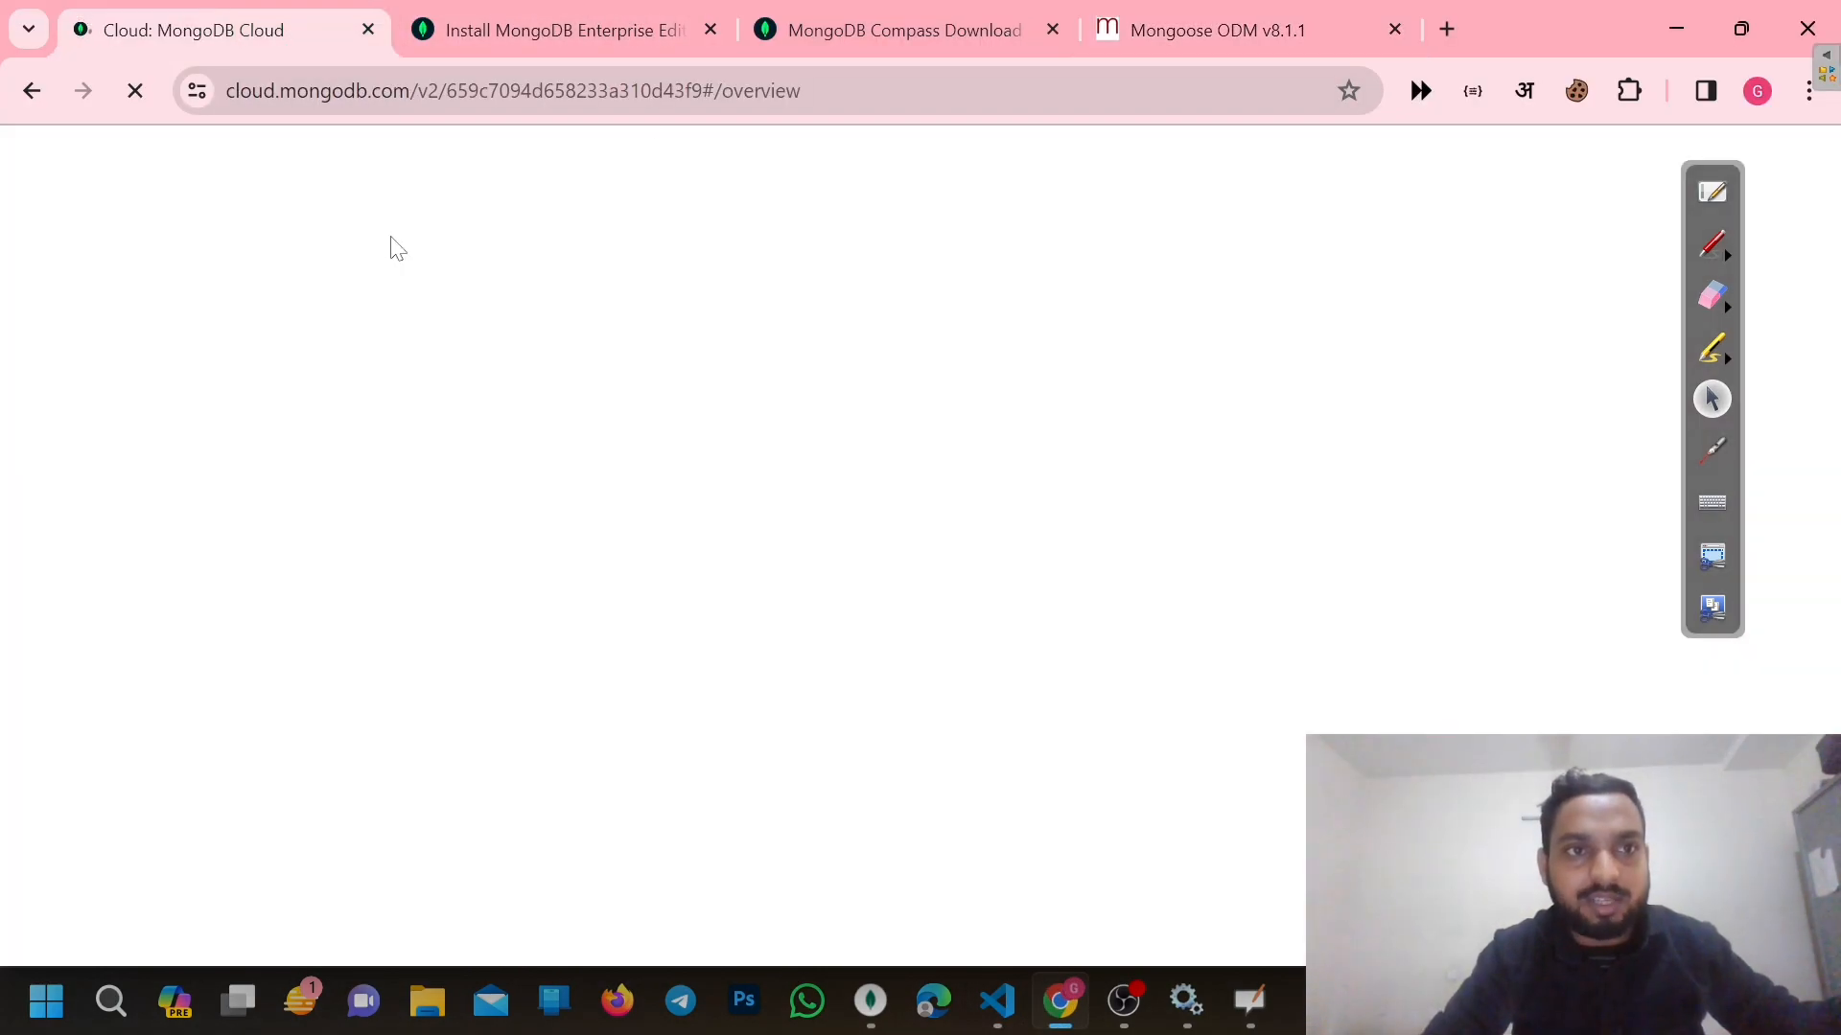
{"action": "left_click", "coordinate": [1450, 29]}
{"action": "type", "text": "mogo"}
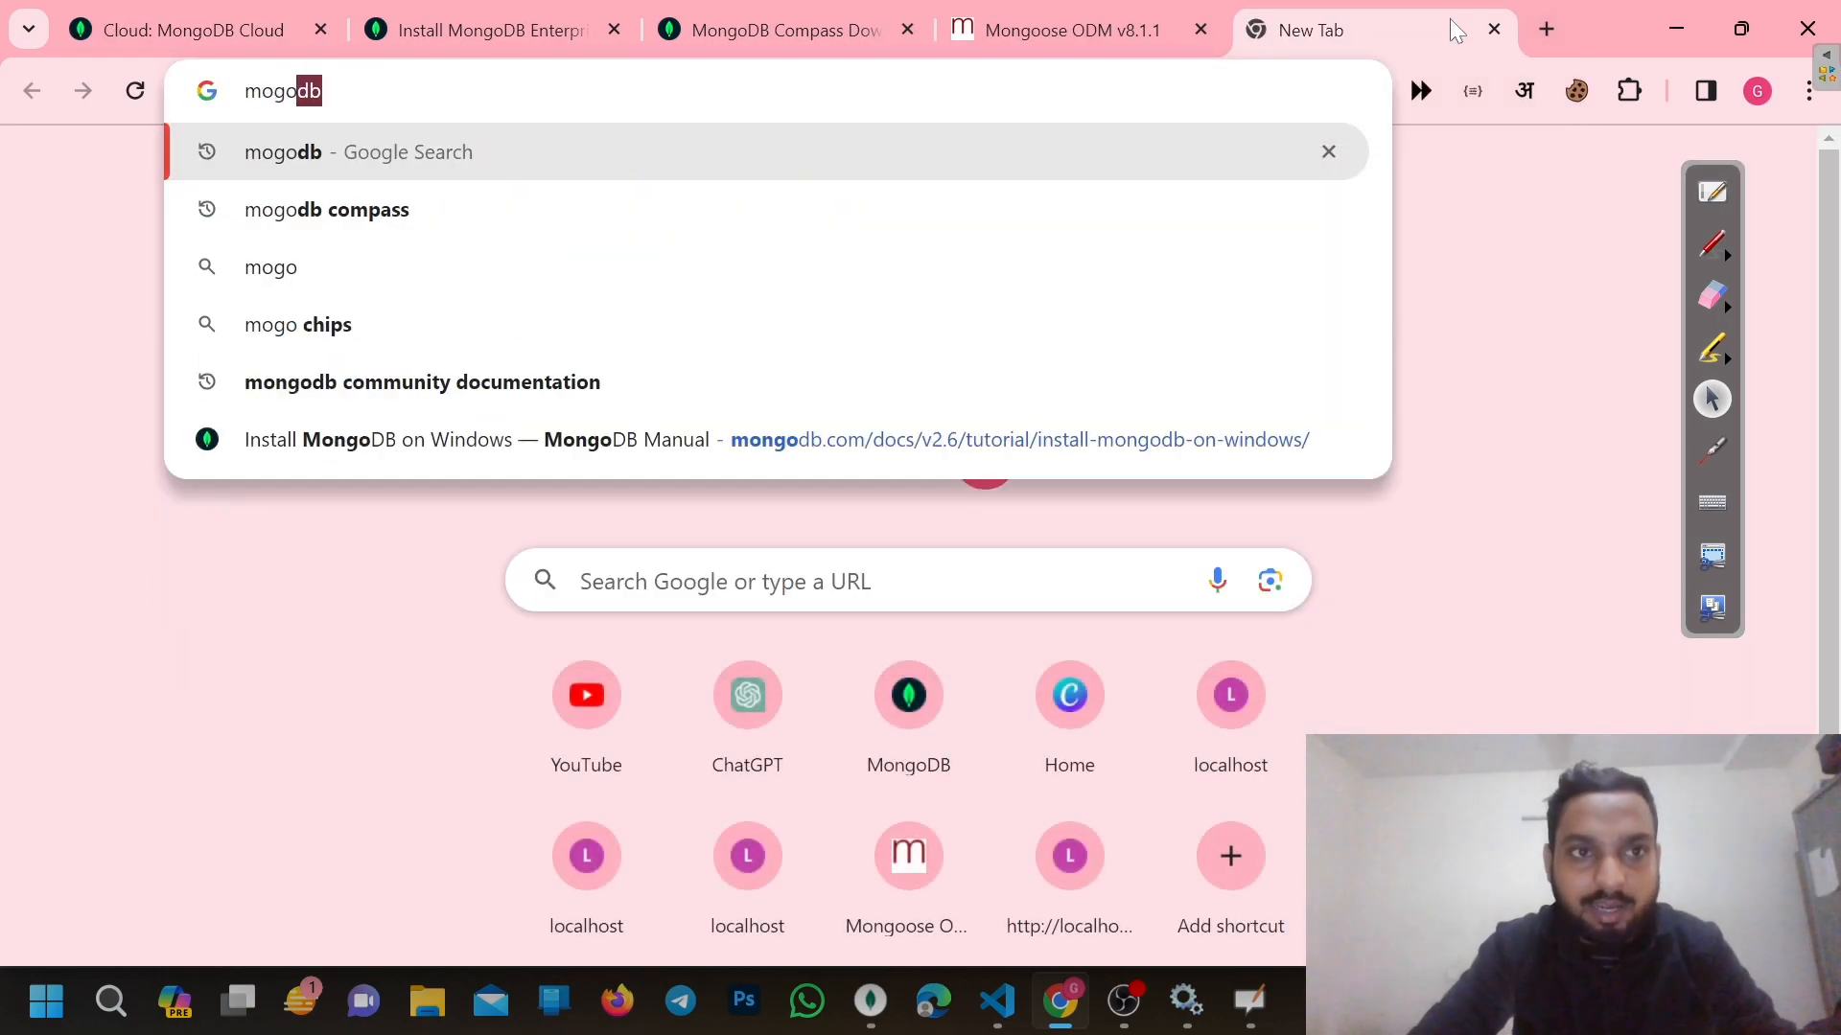
{"action": "key", "text": "Return"}
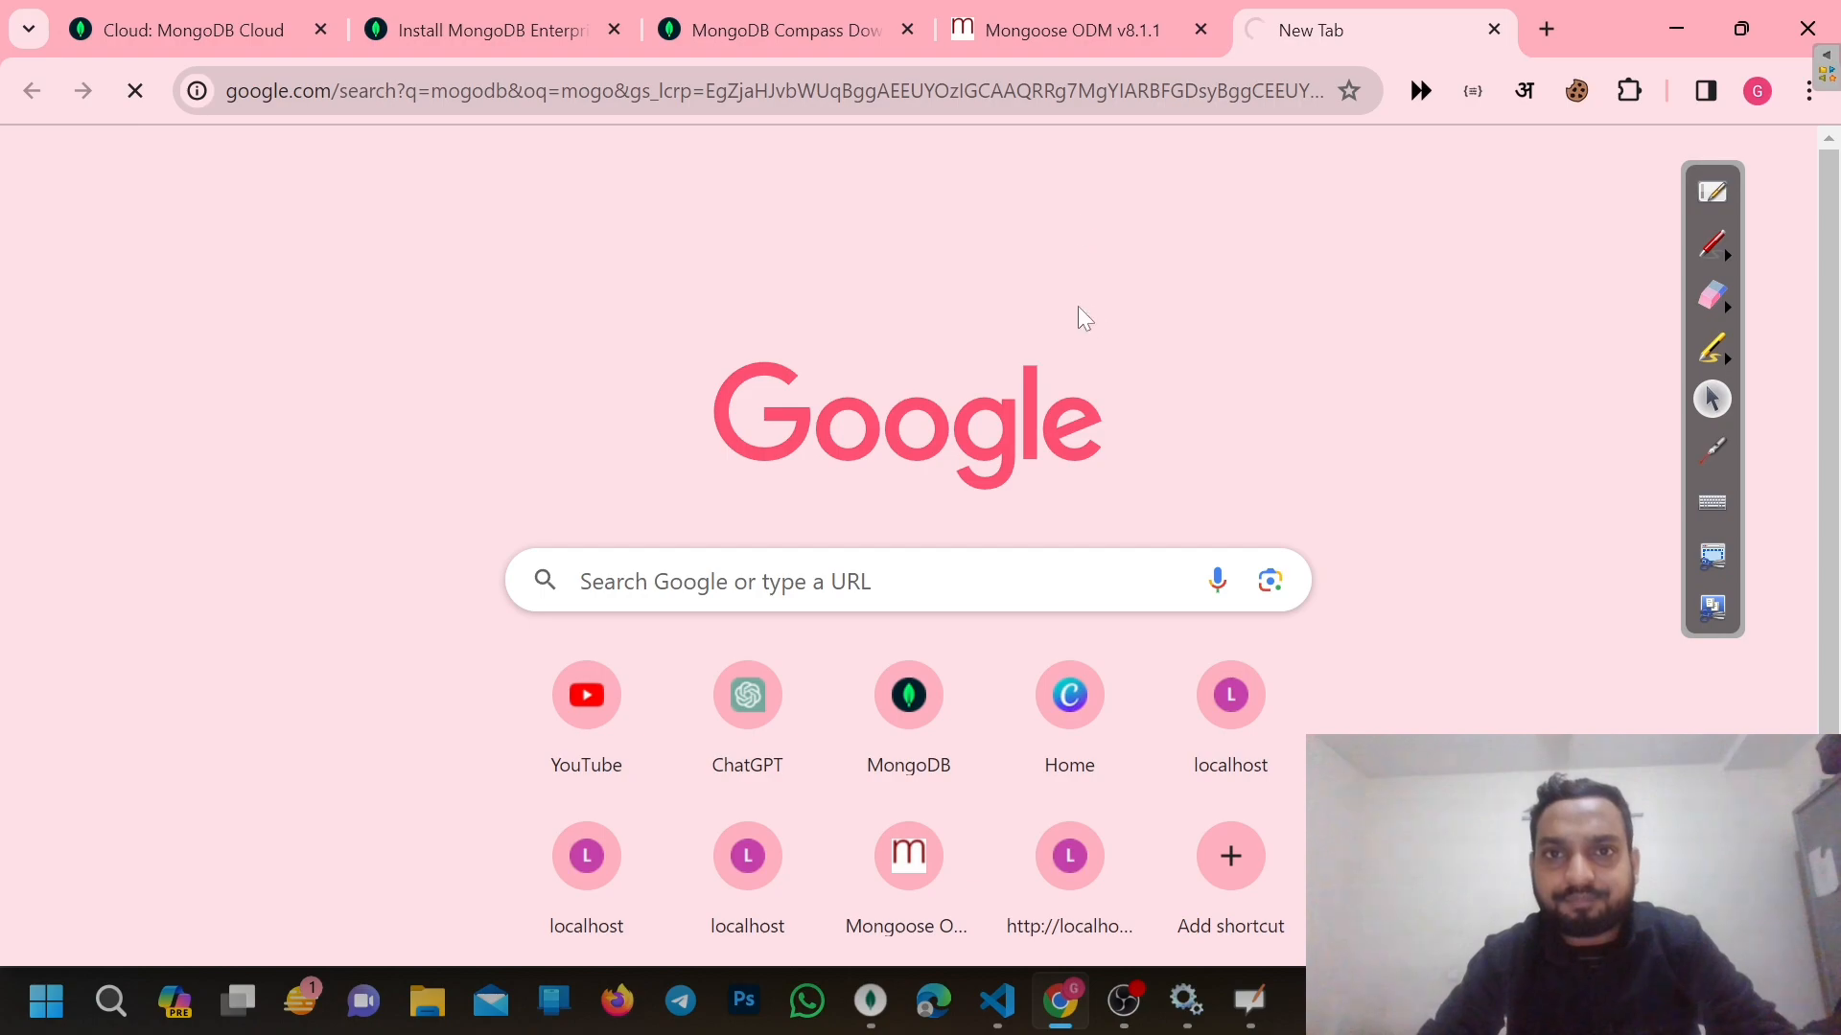
{"action": "left_click", "coordinate": [1022, 2]}
{"action": "left_click", "coordinate": [1361, 24]}
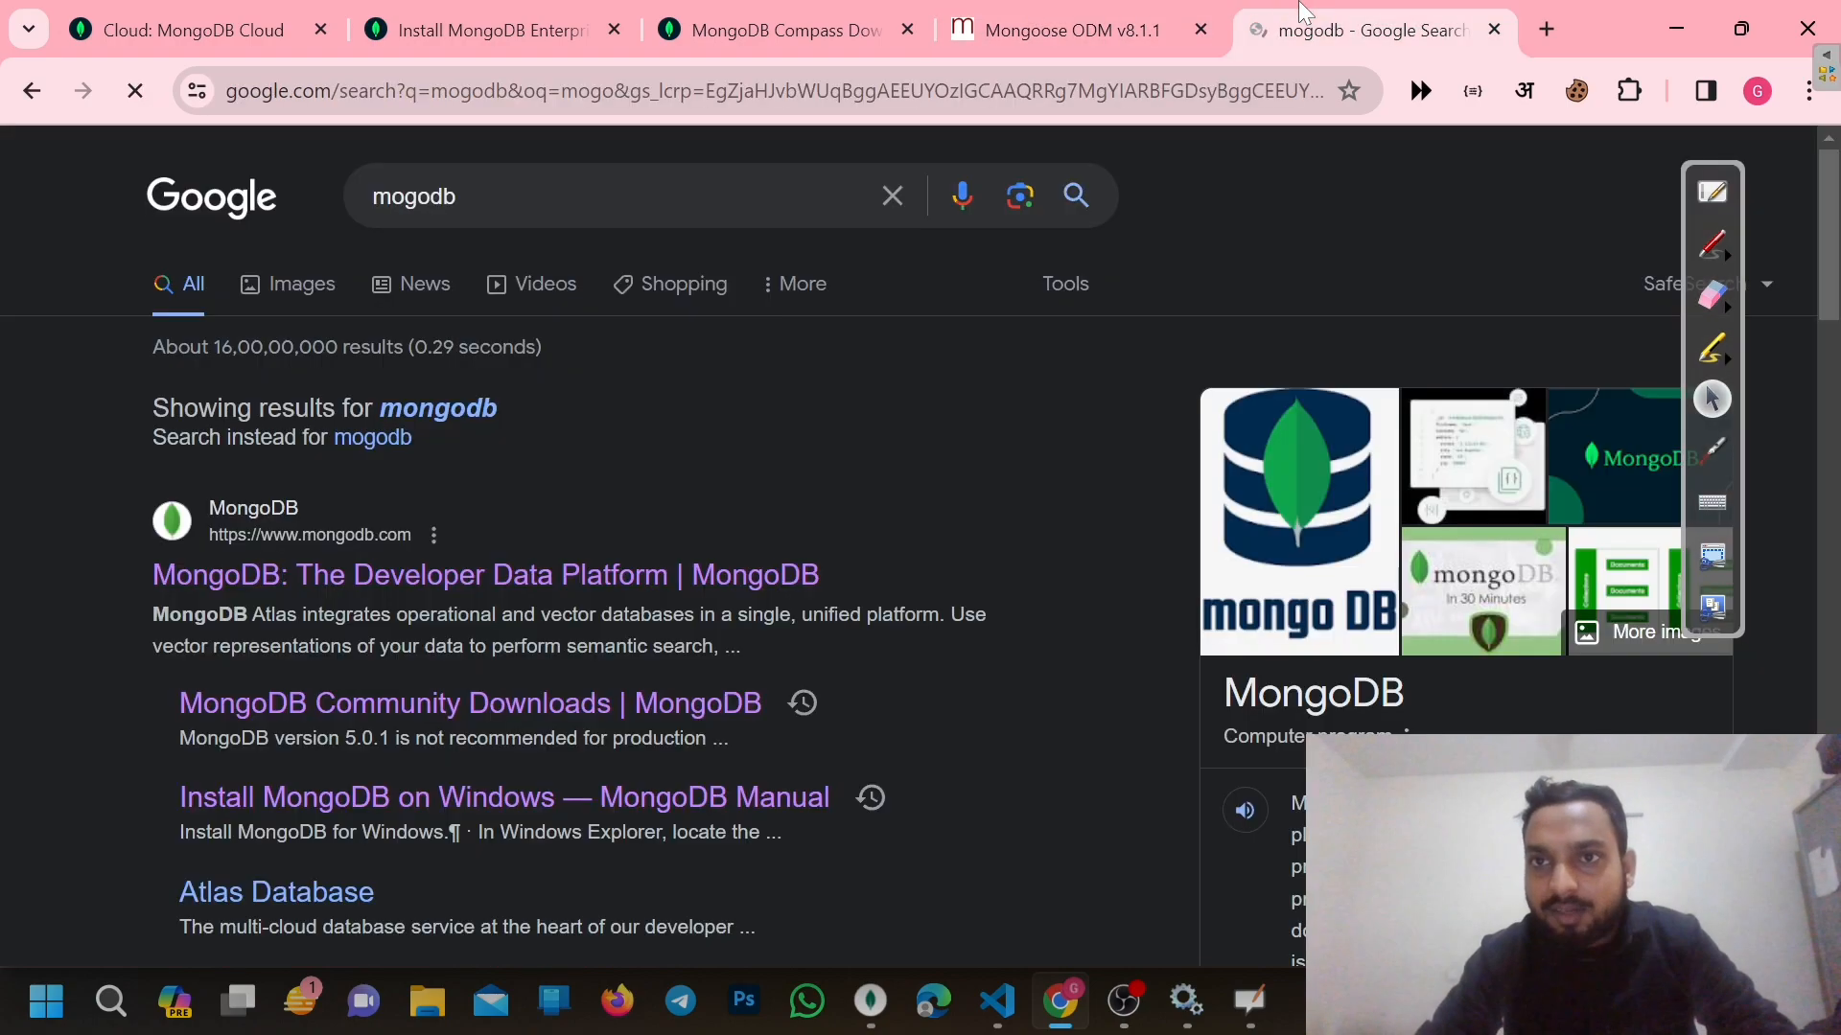
{"action": "left_click", "coordinate": [371, 545]}
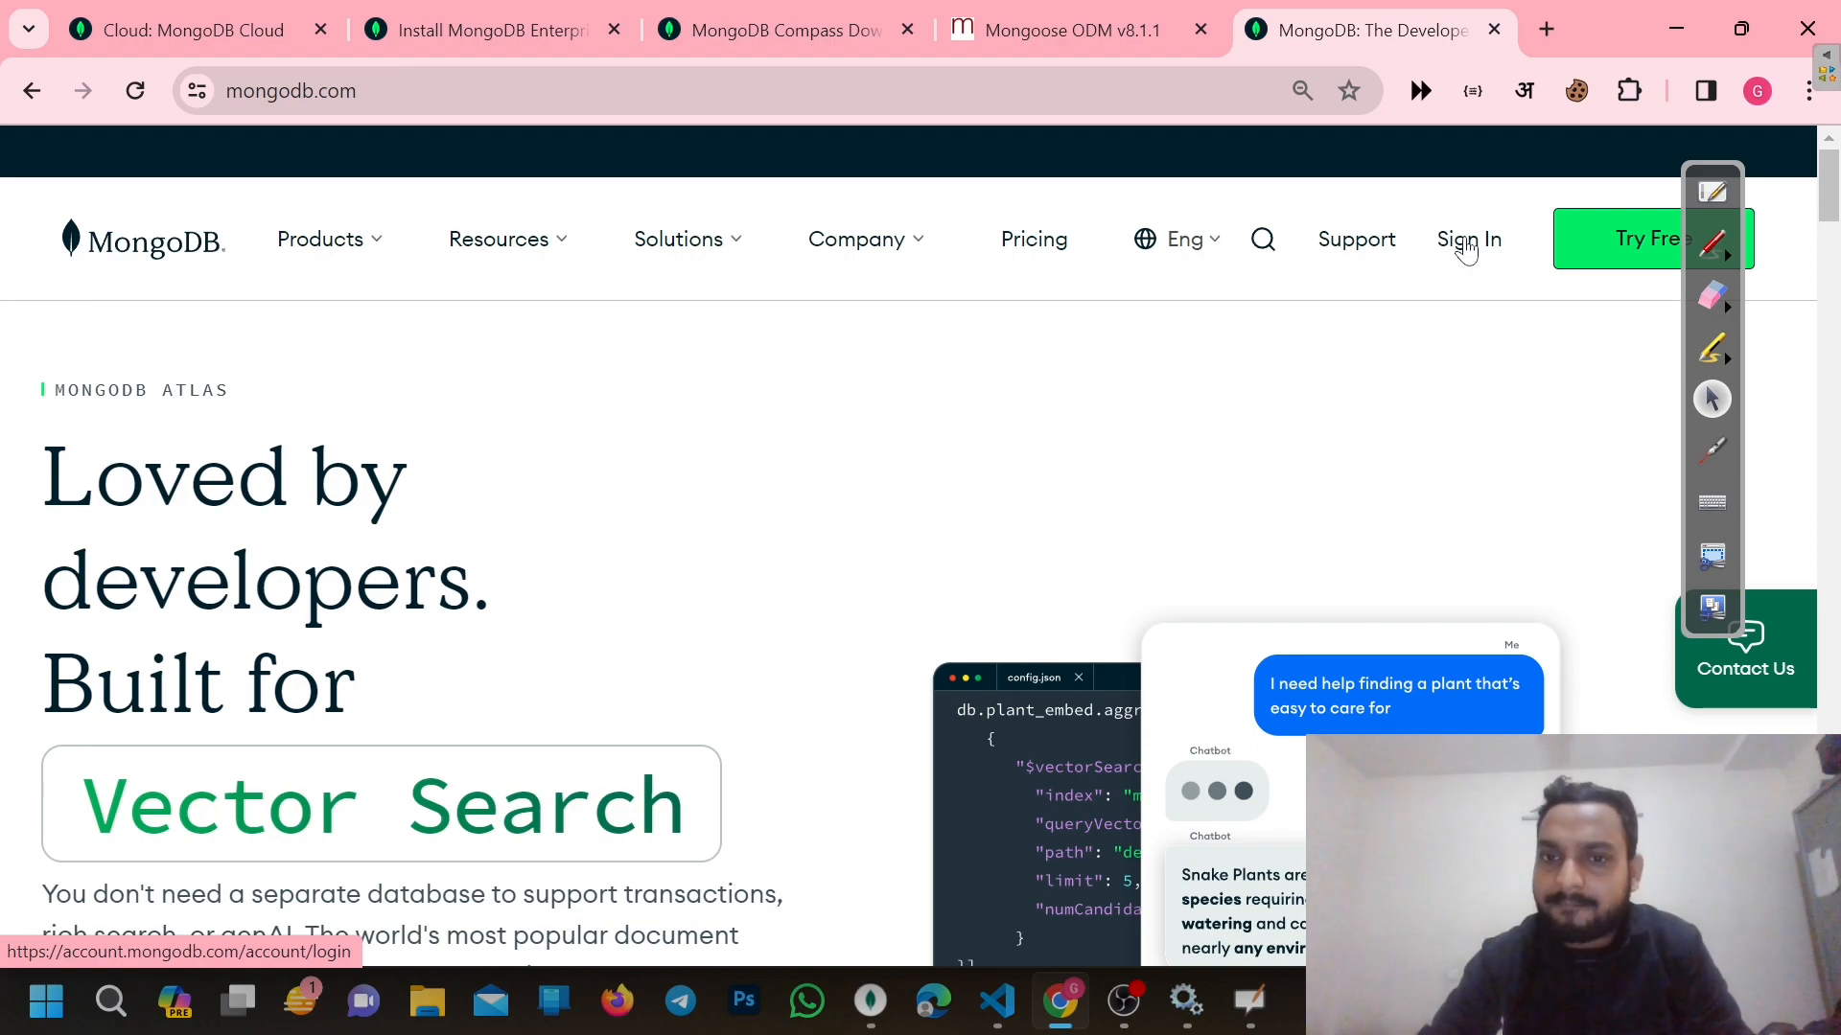
Sign in to MongoDB Atlas with the Google account
{"action": "left_click", "coordinate": [1467, 241]}
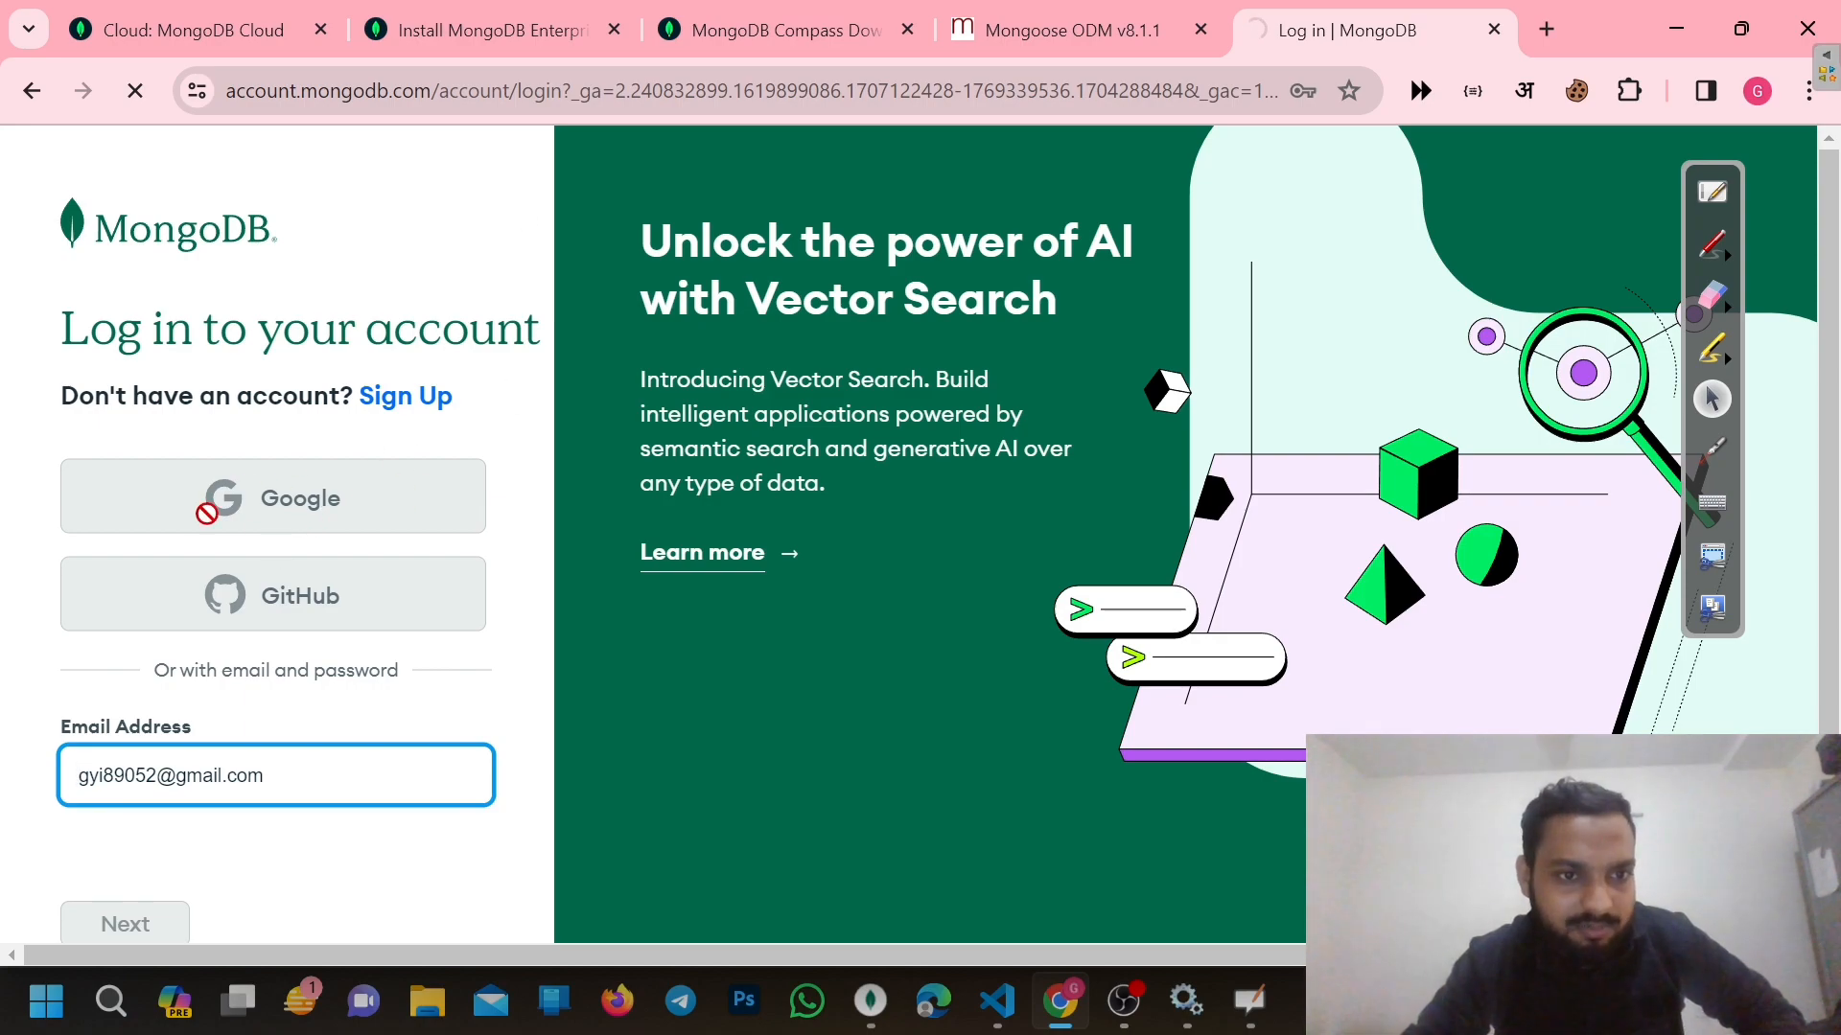
{"action": "left_click", "coordinate": [270, 457]}
{"action": "scroll", "coordinate": [427, 451], "scroll_direction": "down", "scroll_amount": 1}
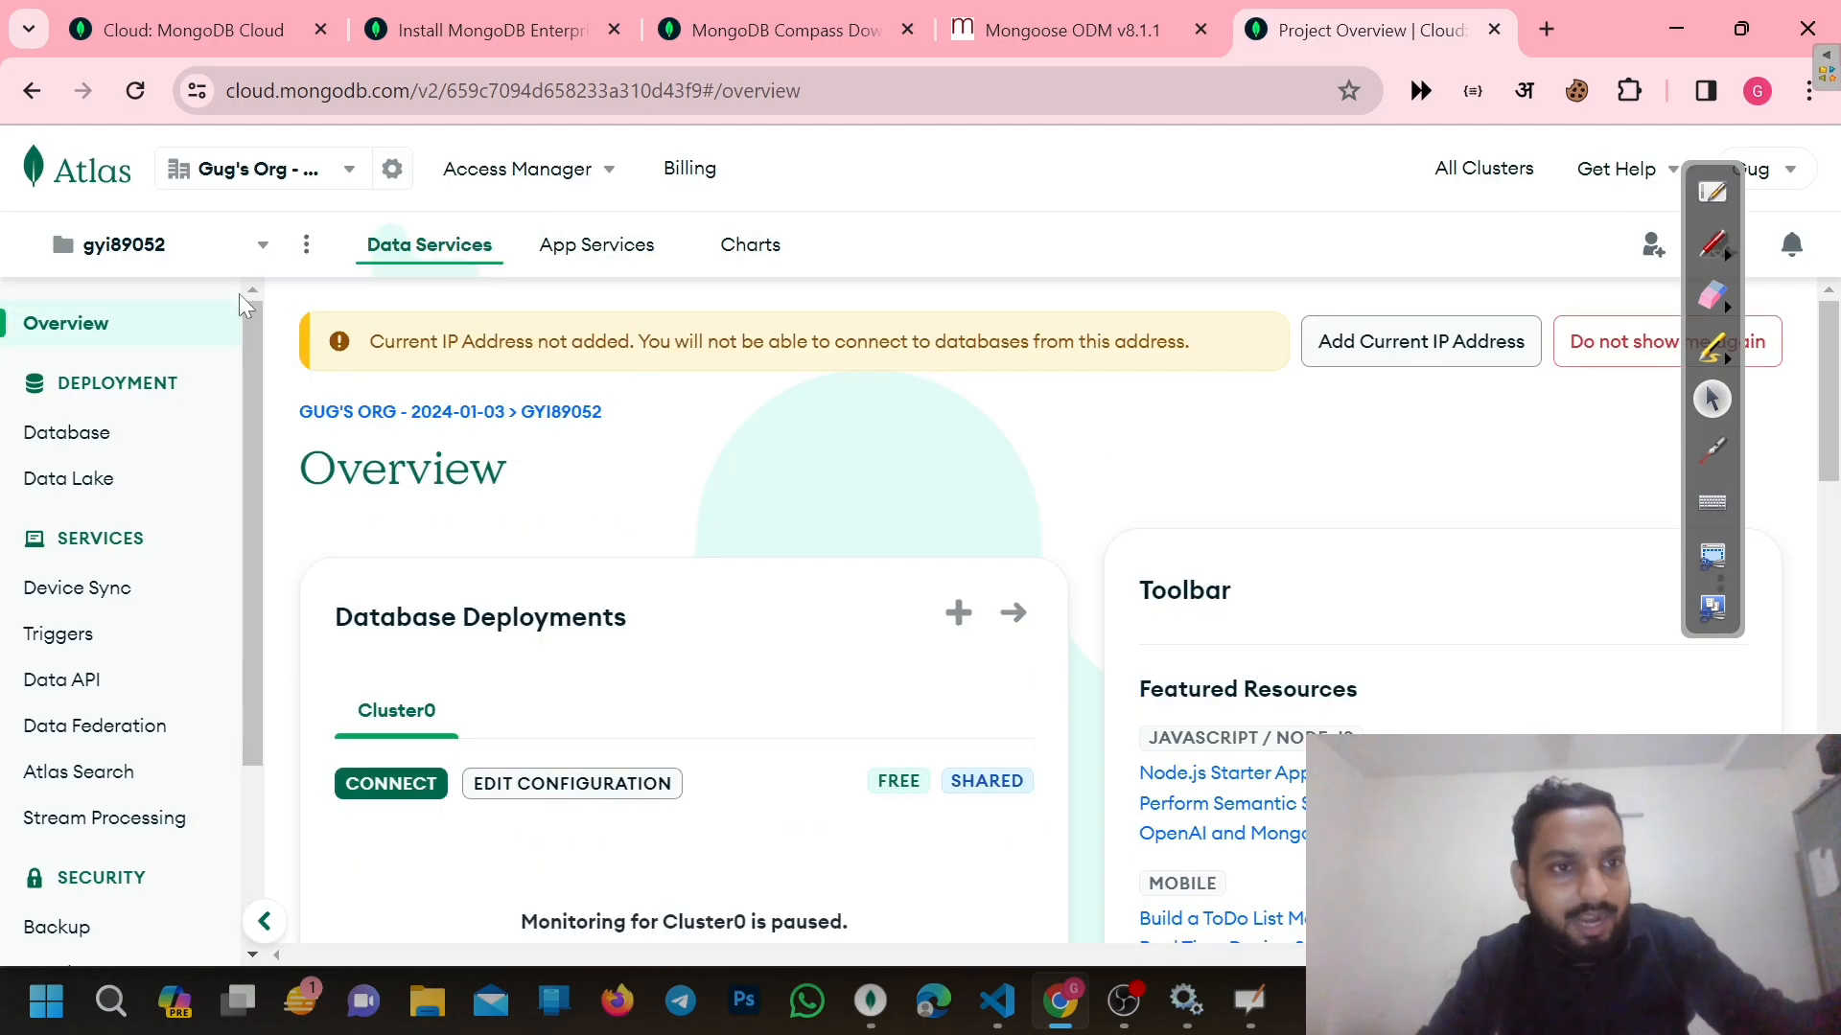
Add the current IP address in the Cluster0 connection setup and display the connection string for the Drivers method
{"action": "left_click", "coordinate": [360, 574]}
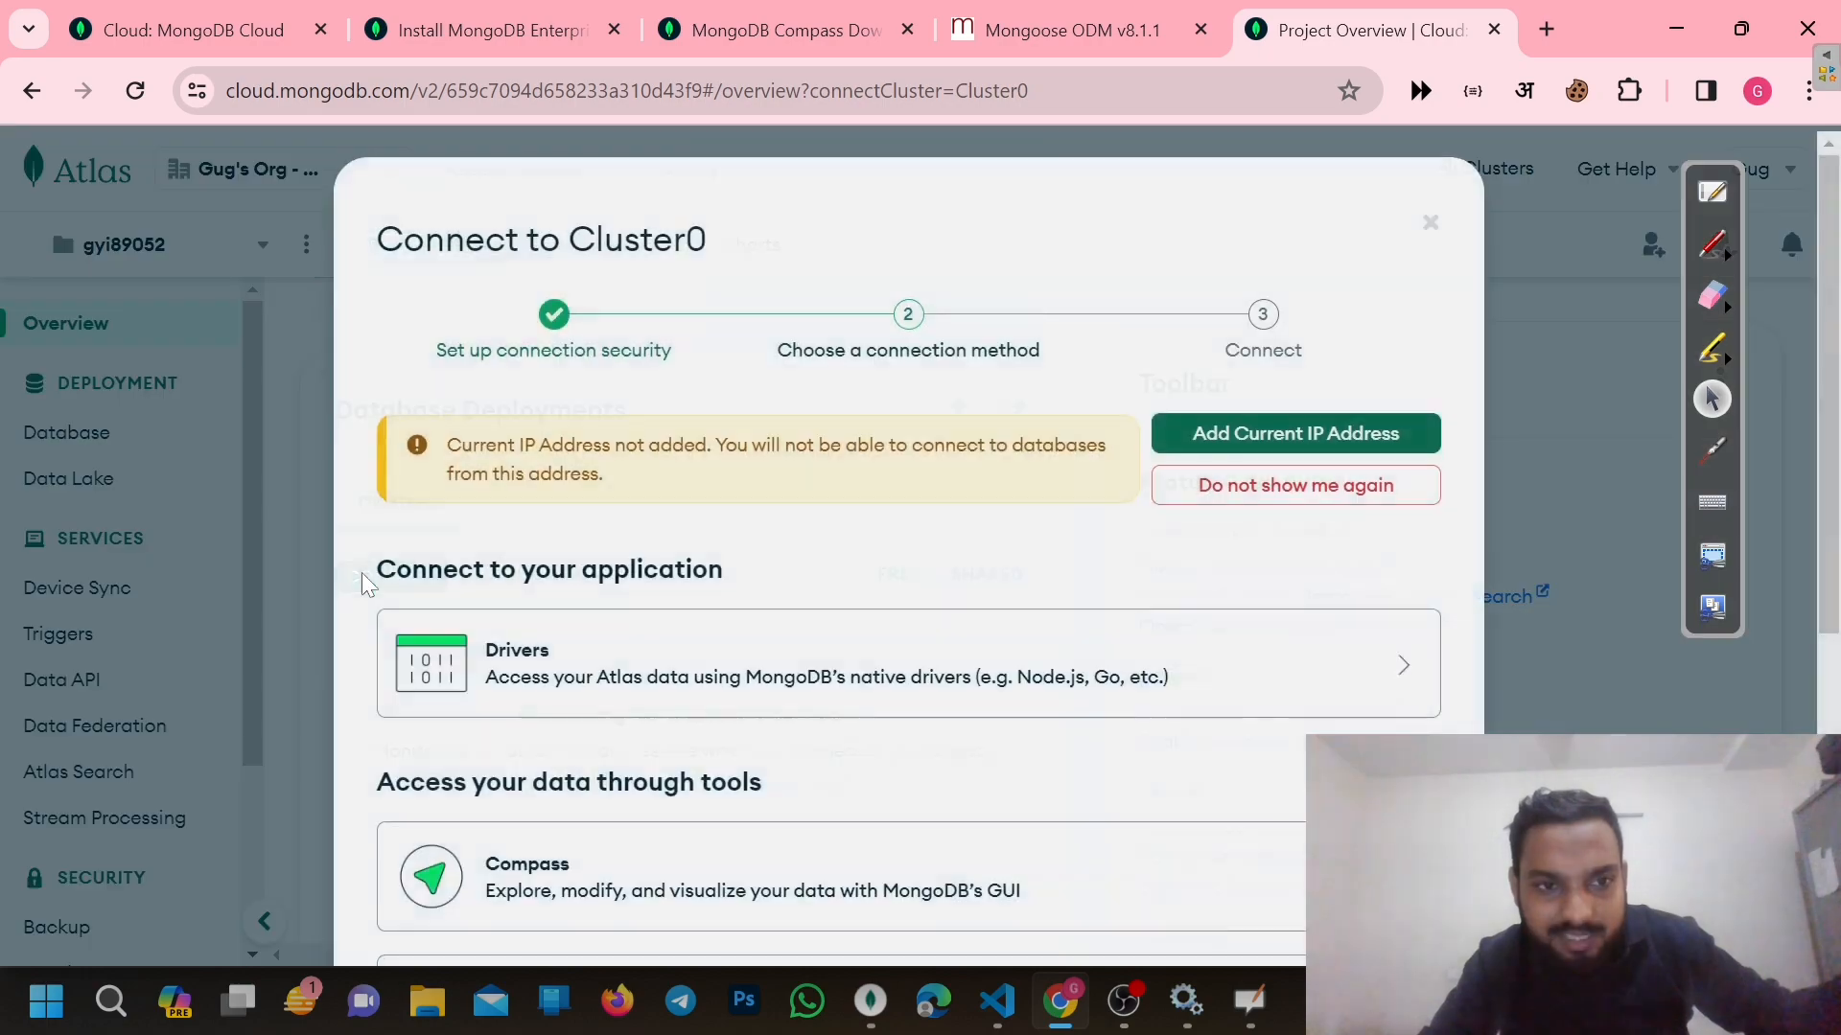
{"action": "scroll", "coordinate": [596, 652], "scroll_direction": "down", "scroll_amount": 3}
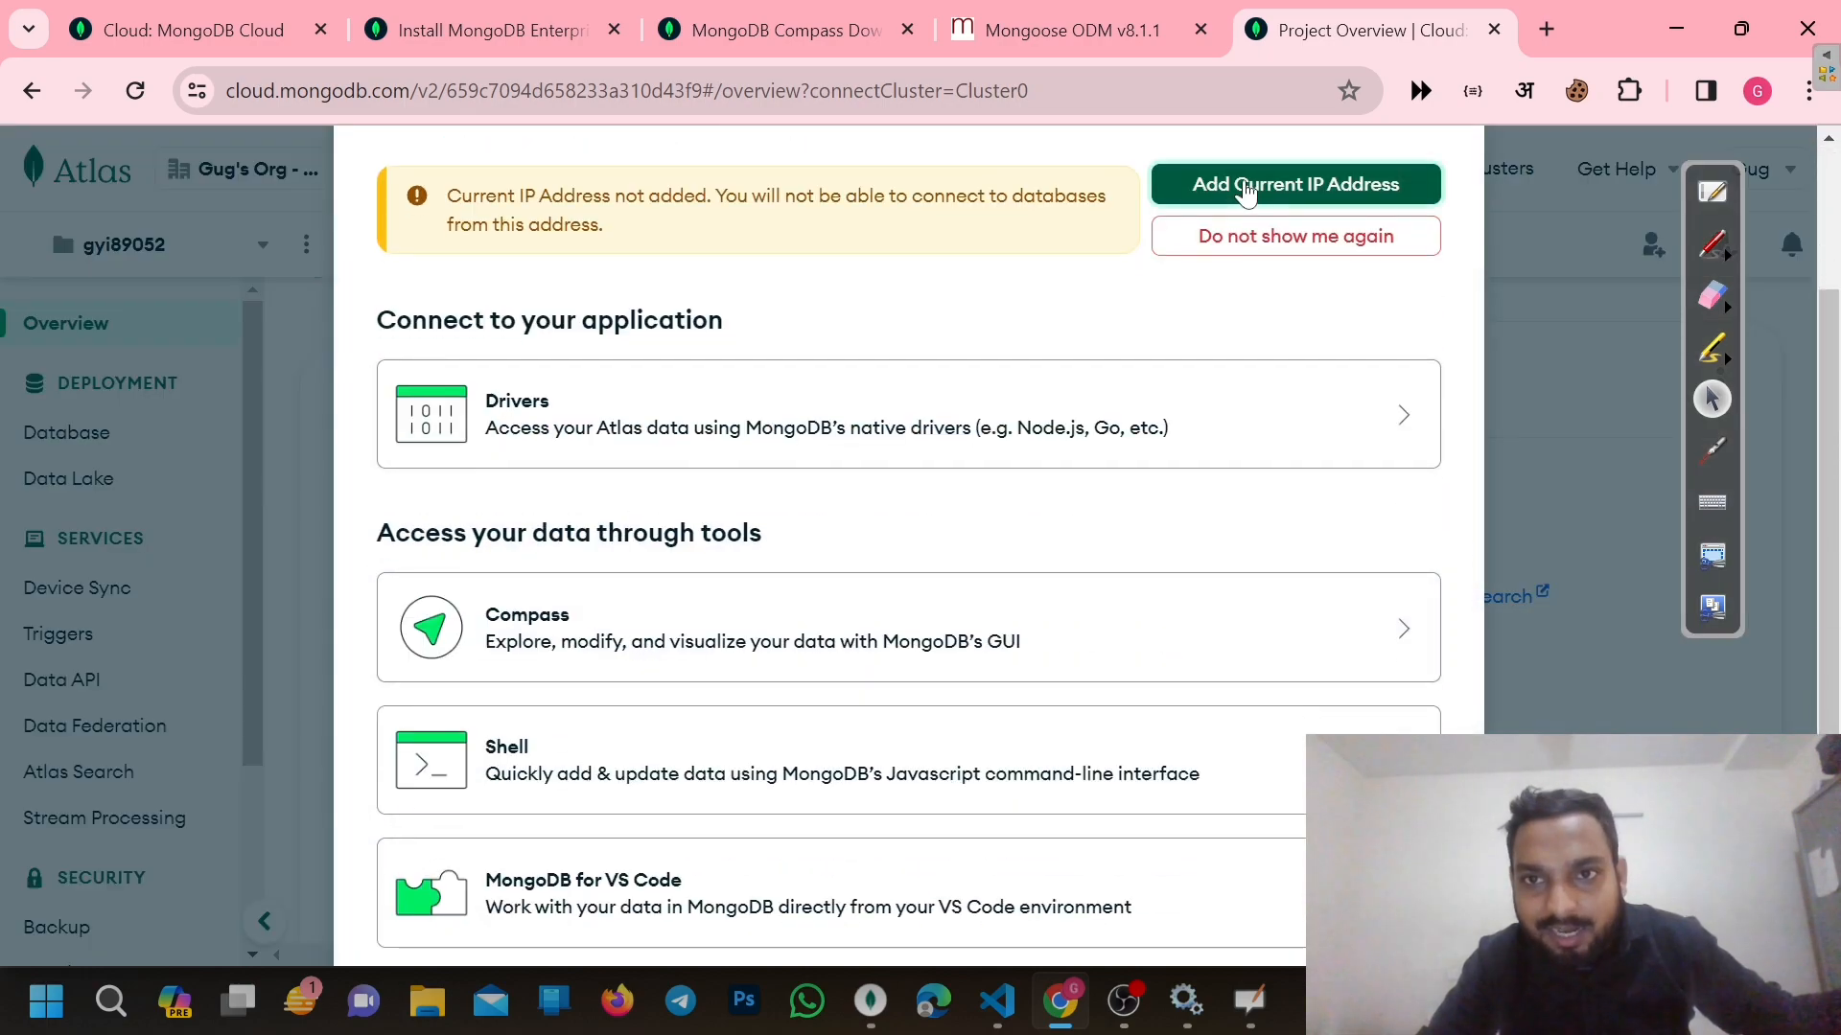
{"action": "left_click", "coordinate": [1244, 189]}
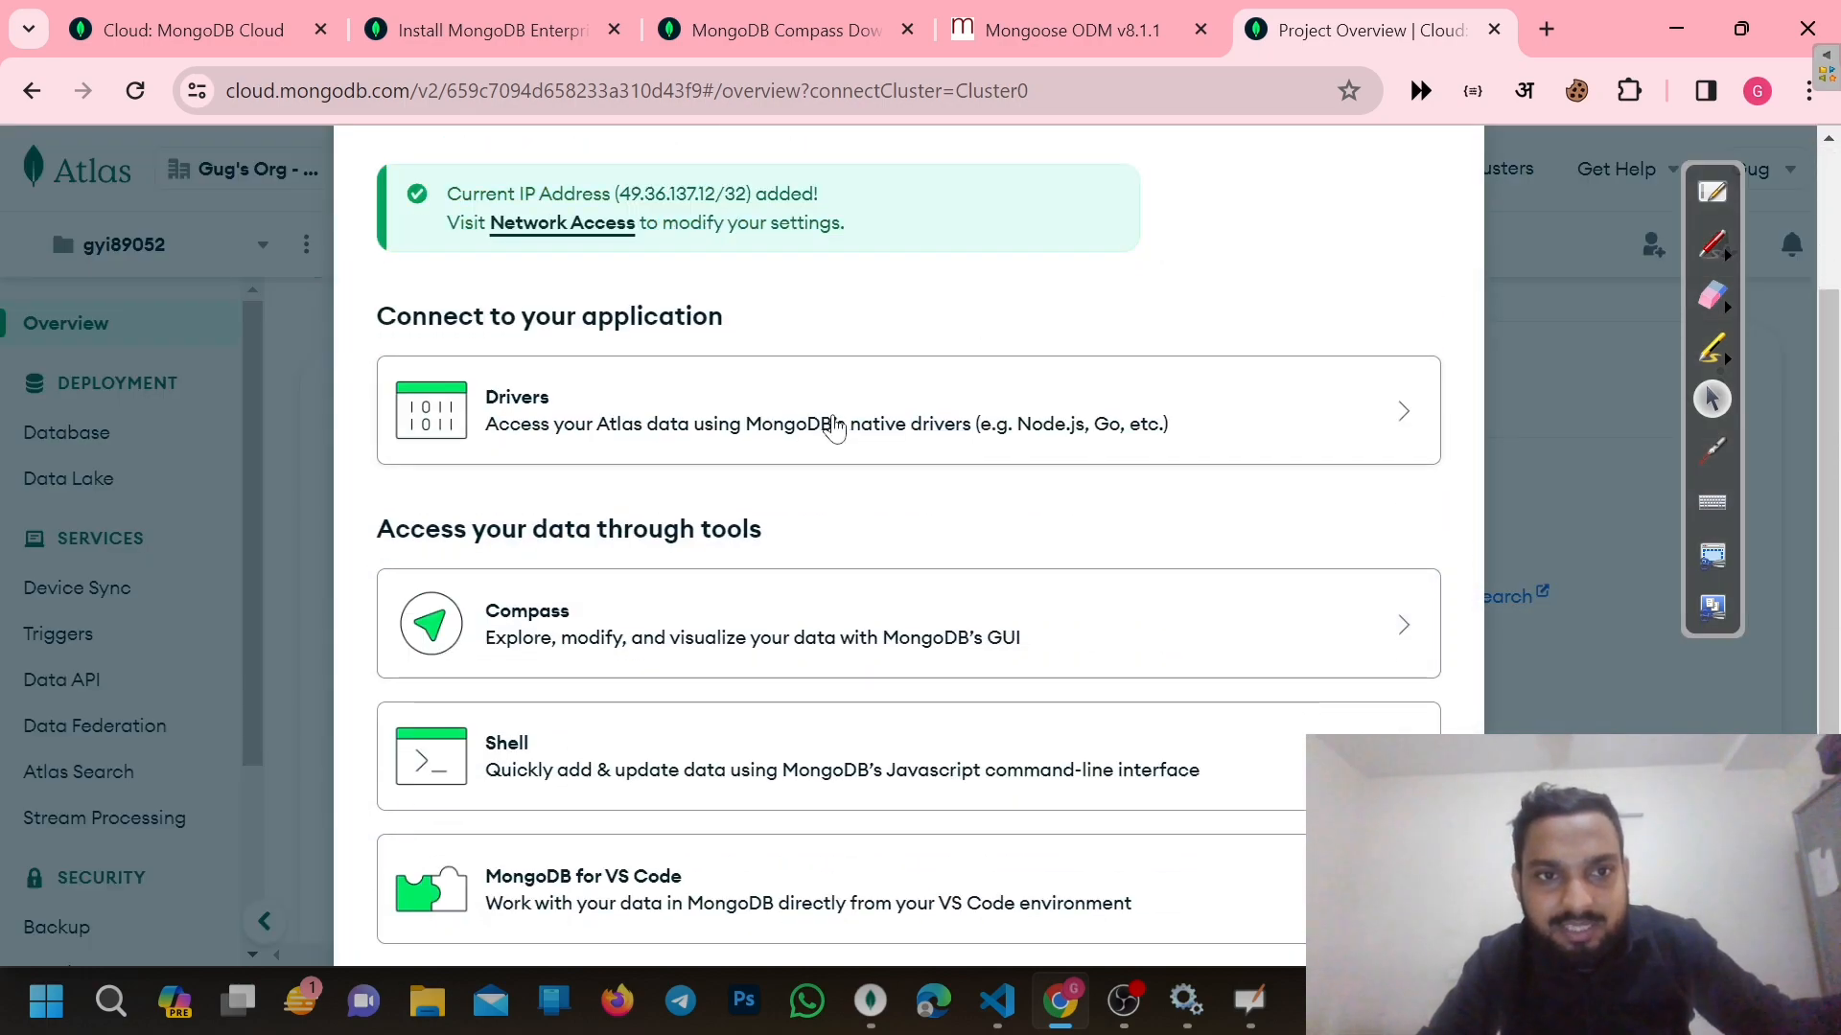
{"action": "left_click", "coordinate": [780, 423]}
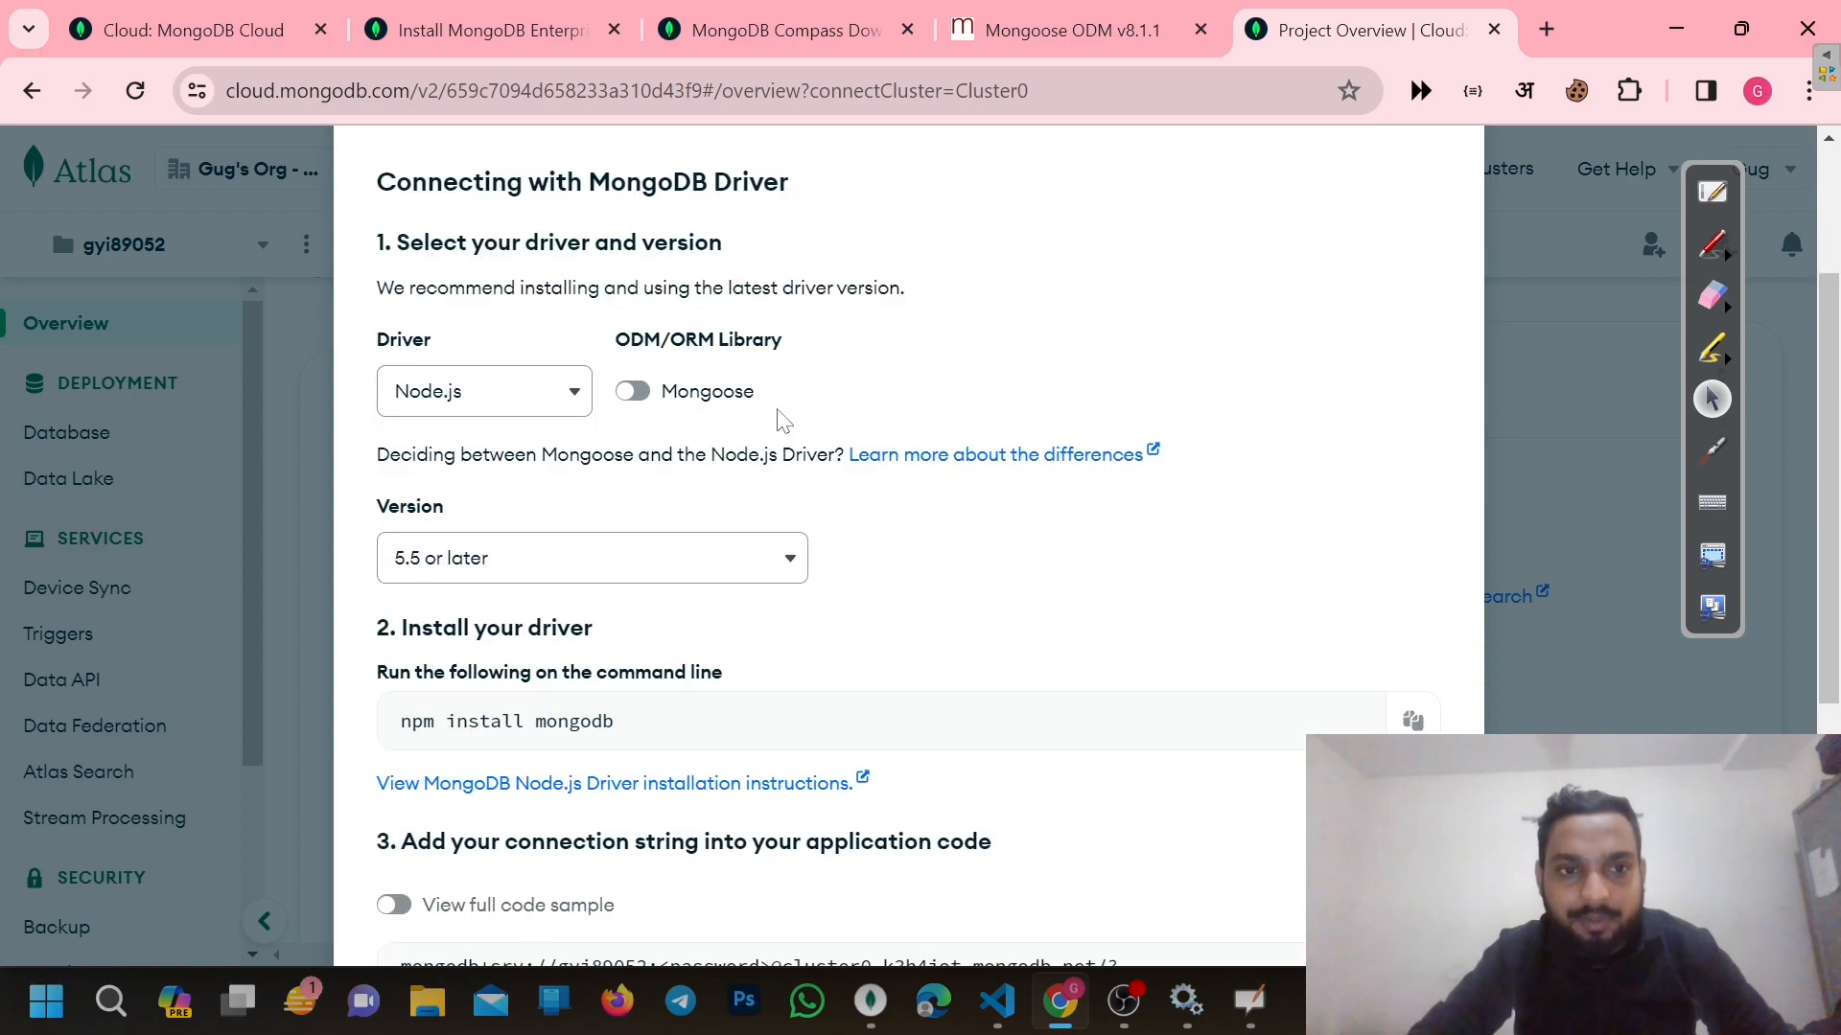
{"action": "scroll", "coordinate": [780, 422], "scroll_direction": "down", "scroll_amount": 5}
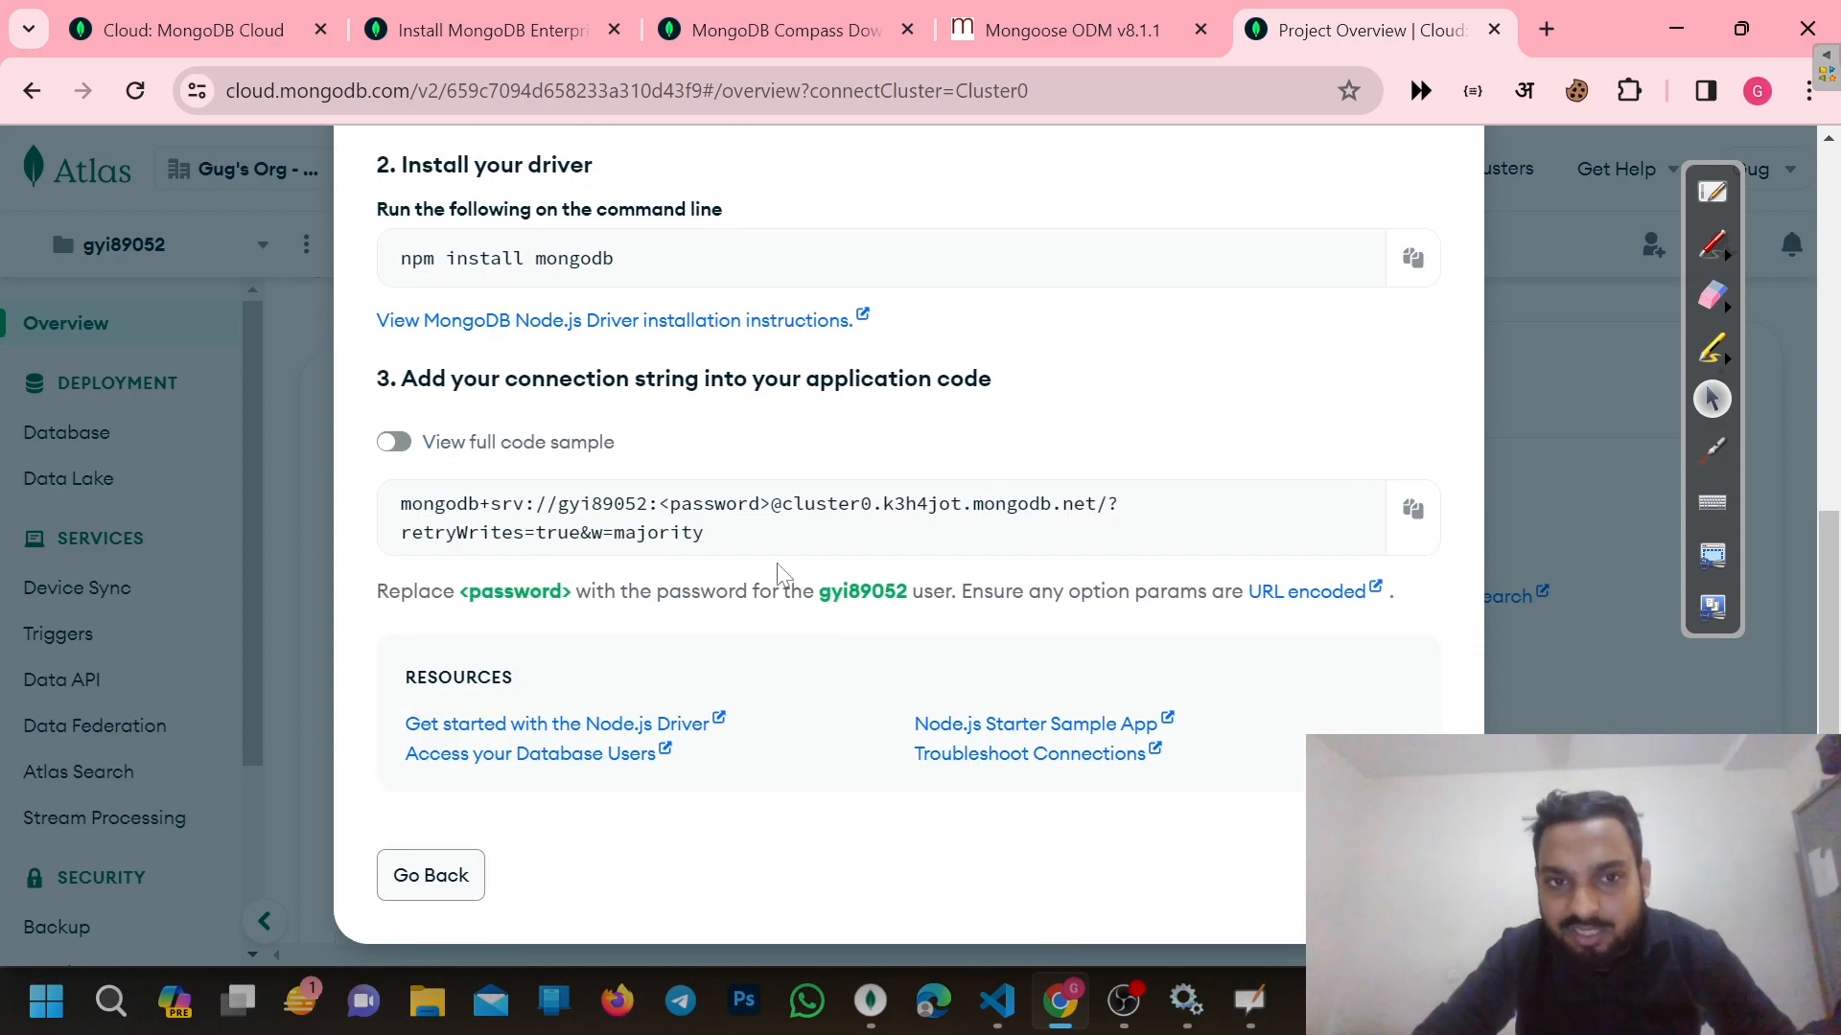
Examine the username and password placeholder parts of the Cluster0 driver connection string
{"action": "triple_click", "coordinate": [762, 563]}
{"action": "left_click_drag", "start_coordinate": [350, 494], "coordinate": [753, 568]}
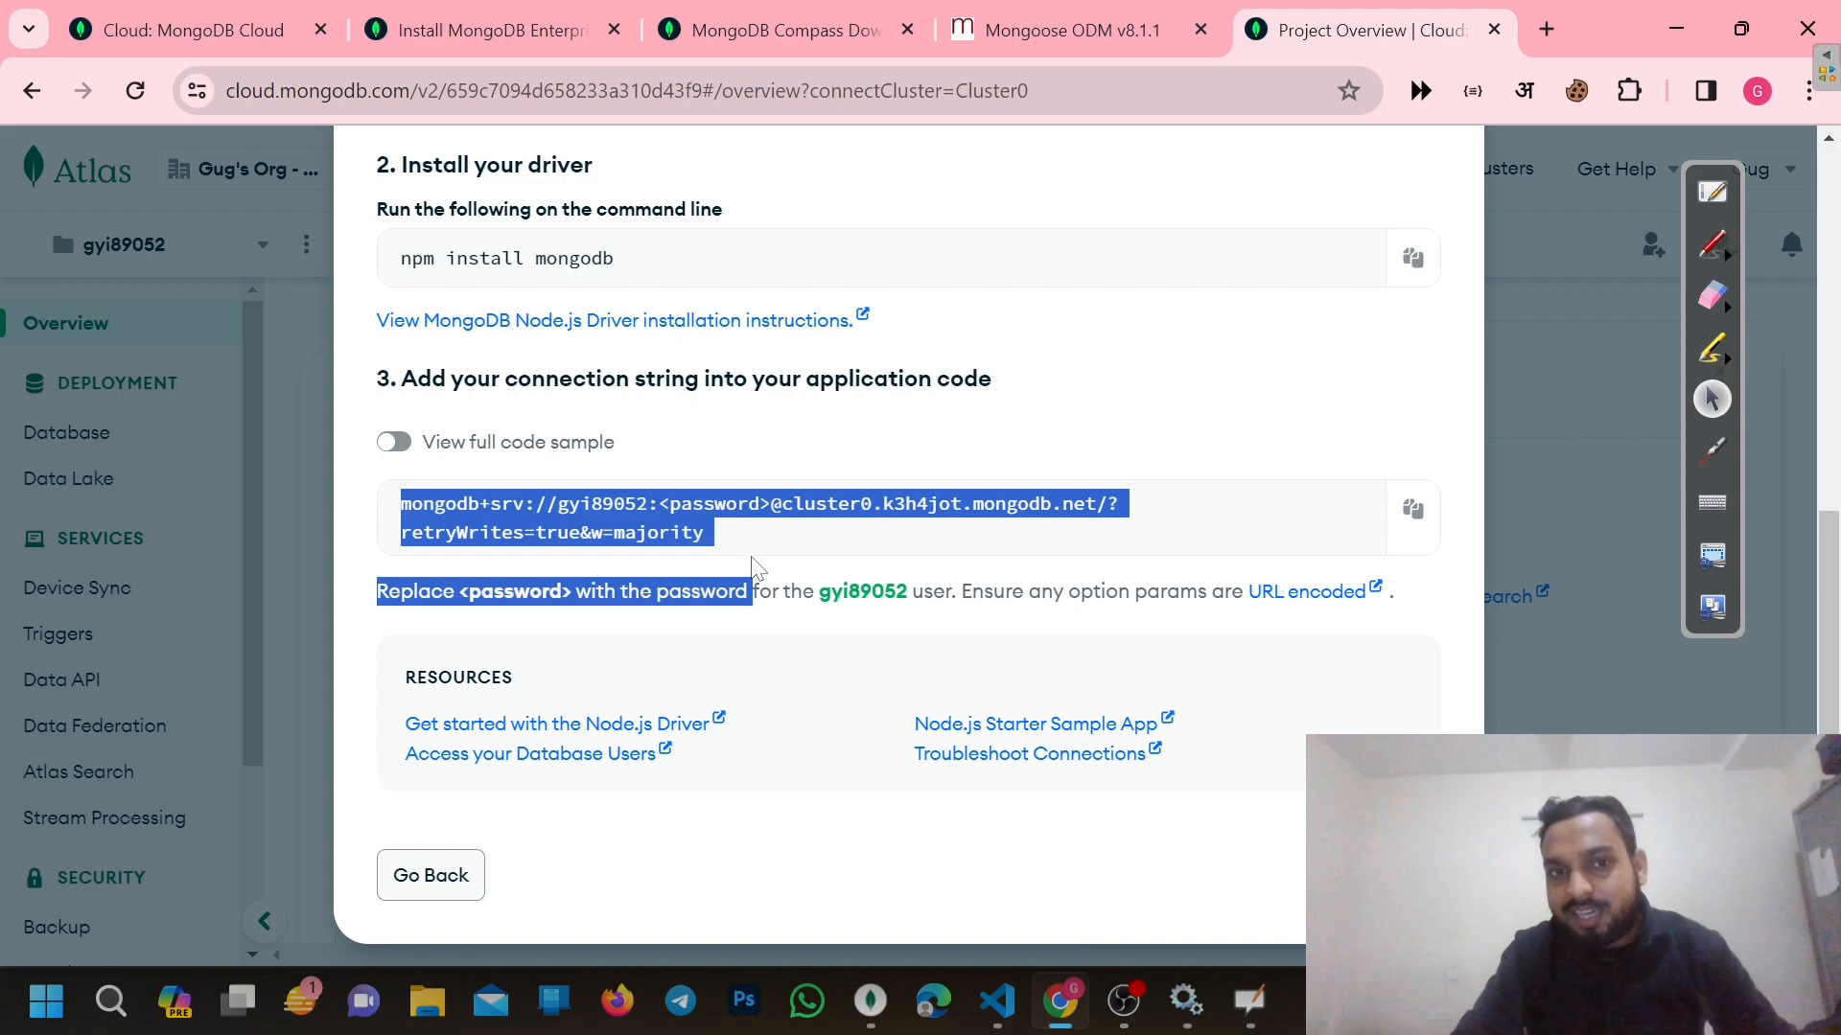
{"action": "left_click", "coordinate": [754, 568]}
{"action": "left_click_drag", "start_coordinate": [658, 504], "coordinate": [548, 503]}
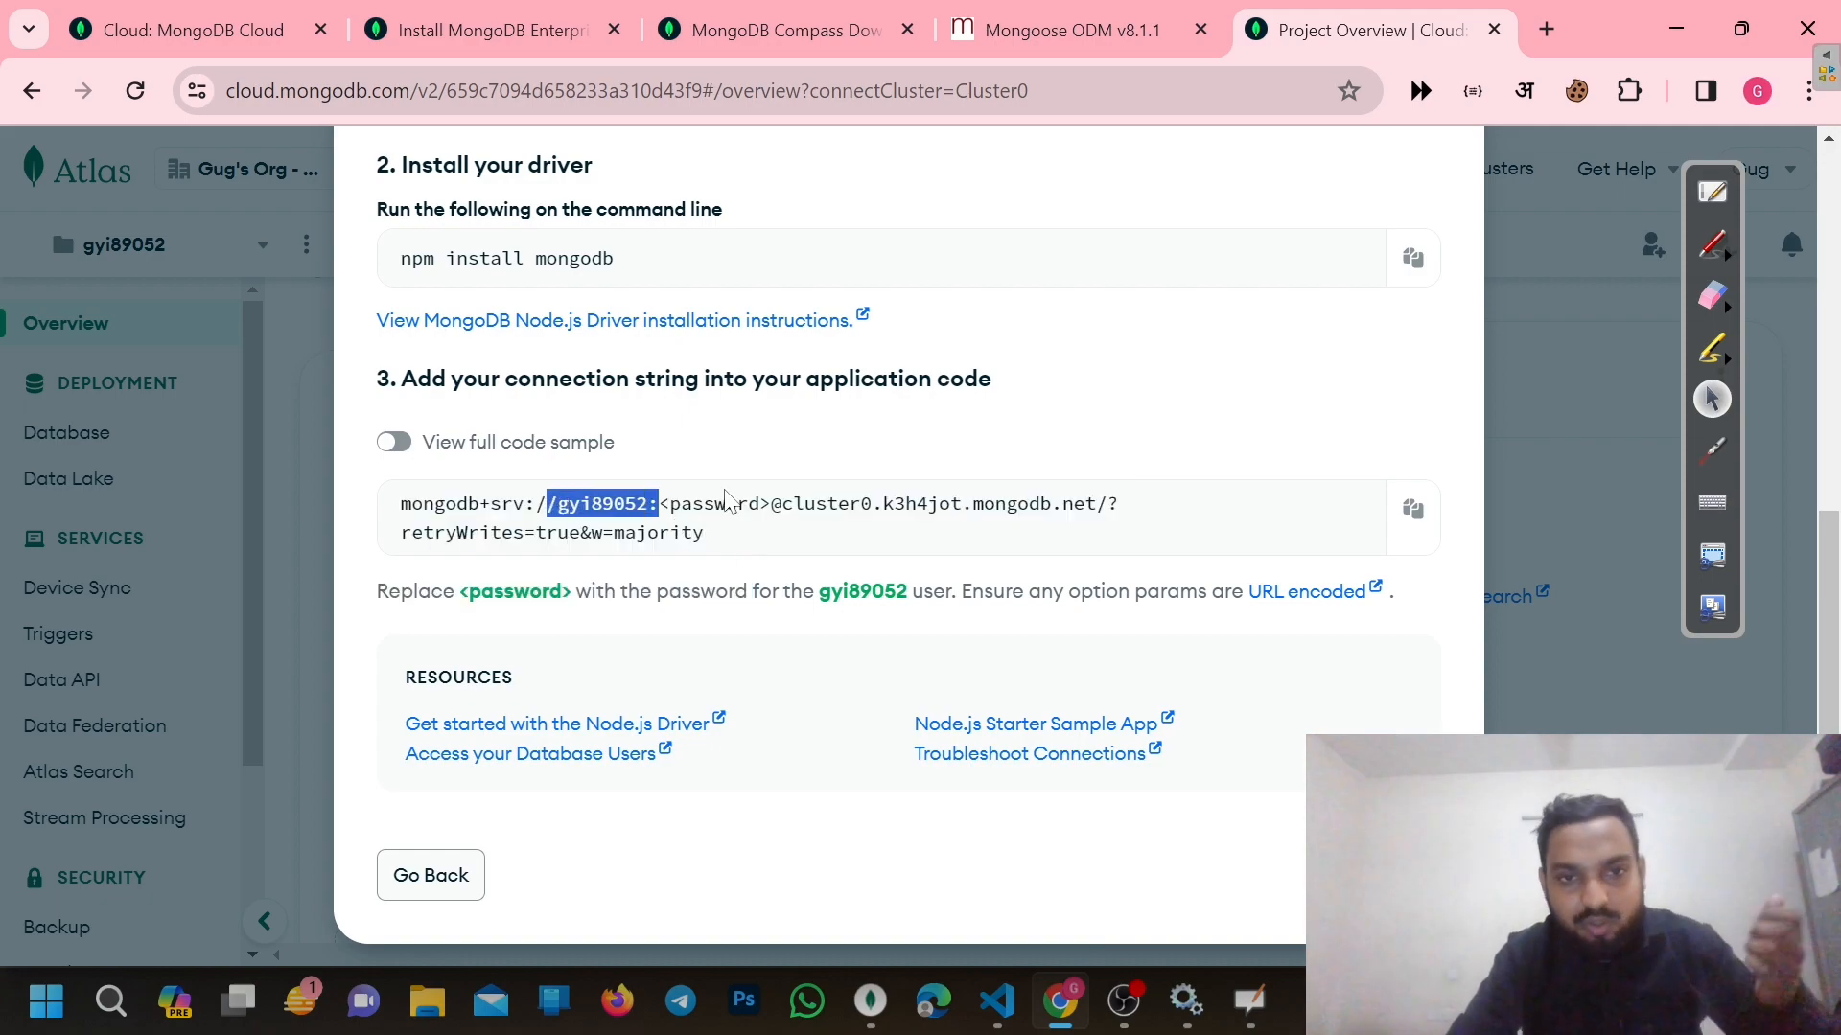
{"action": "double_click", "coordinate": [726, 504]}
{"action": "left_click", "coordinate": [653, 541]}
{"action": "triple_click", "coordinate": [396, 517]}
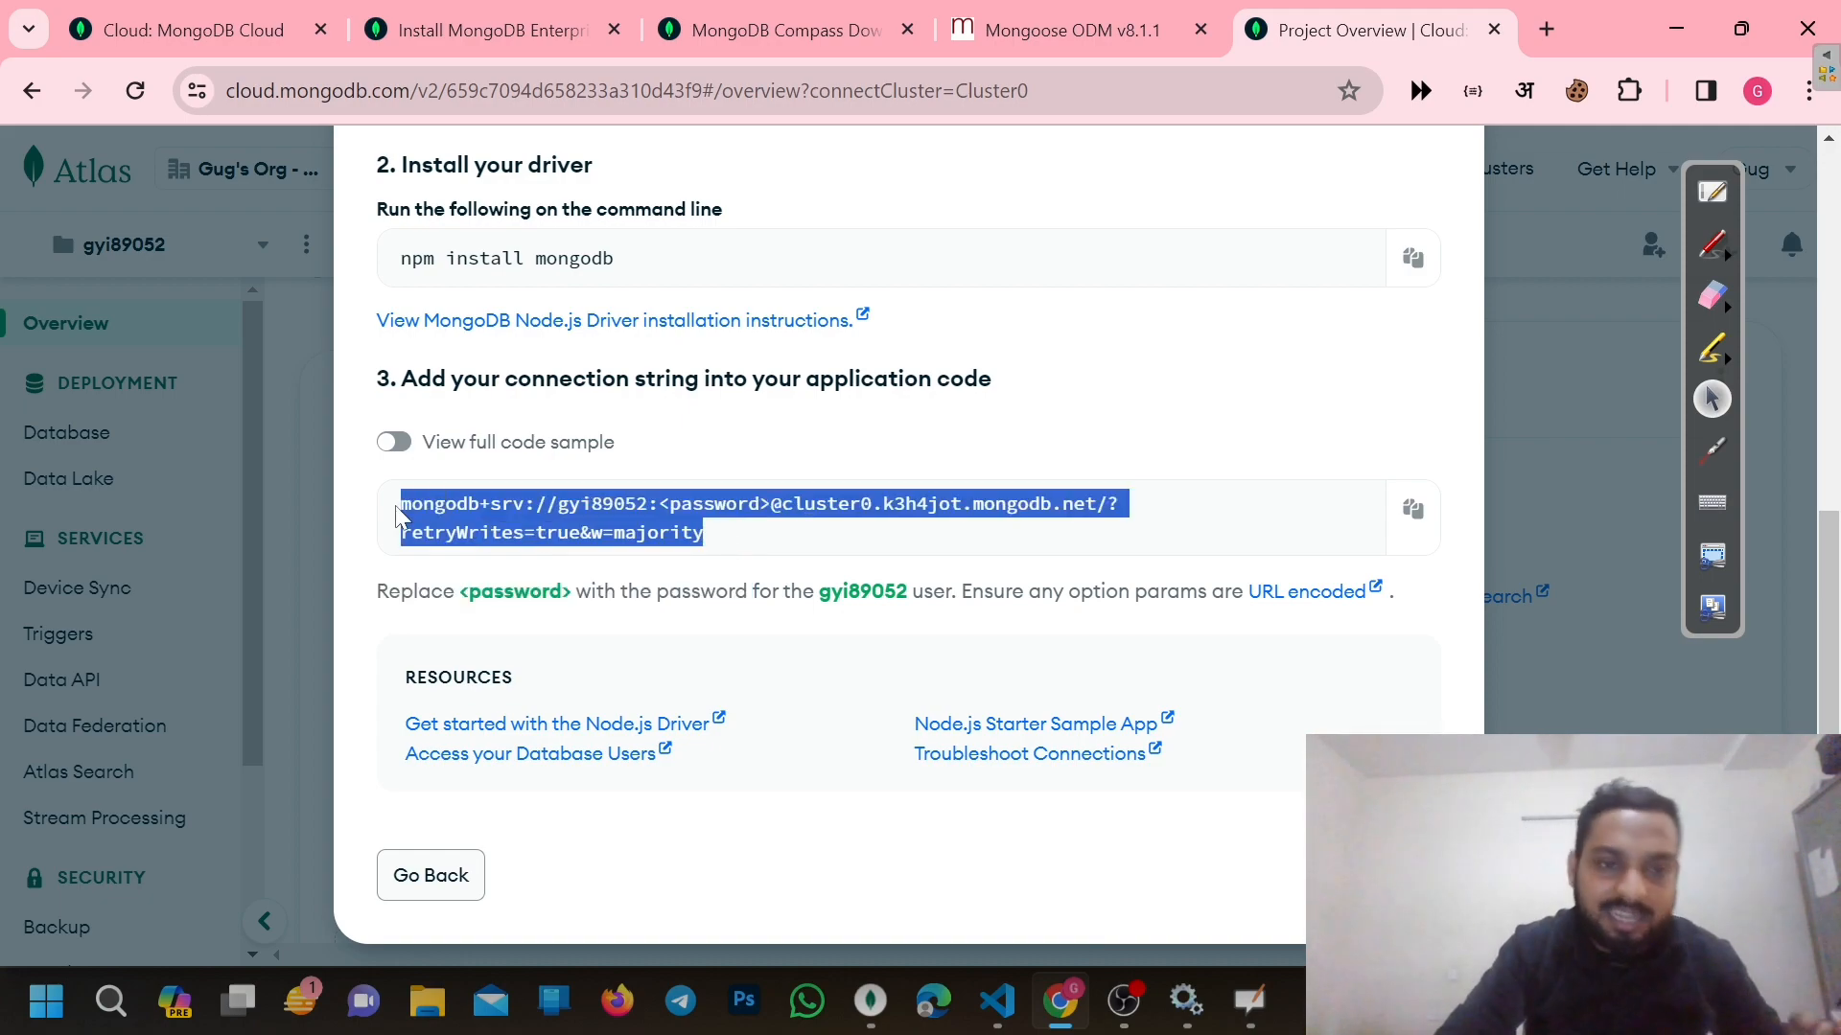
{"action": "left_click", "coordinate": [1420, 671]}
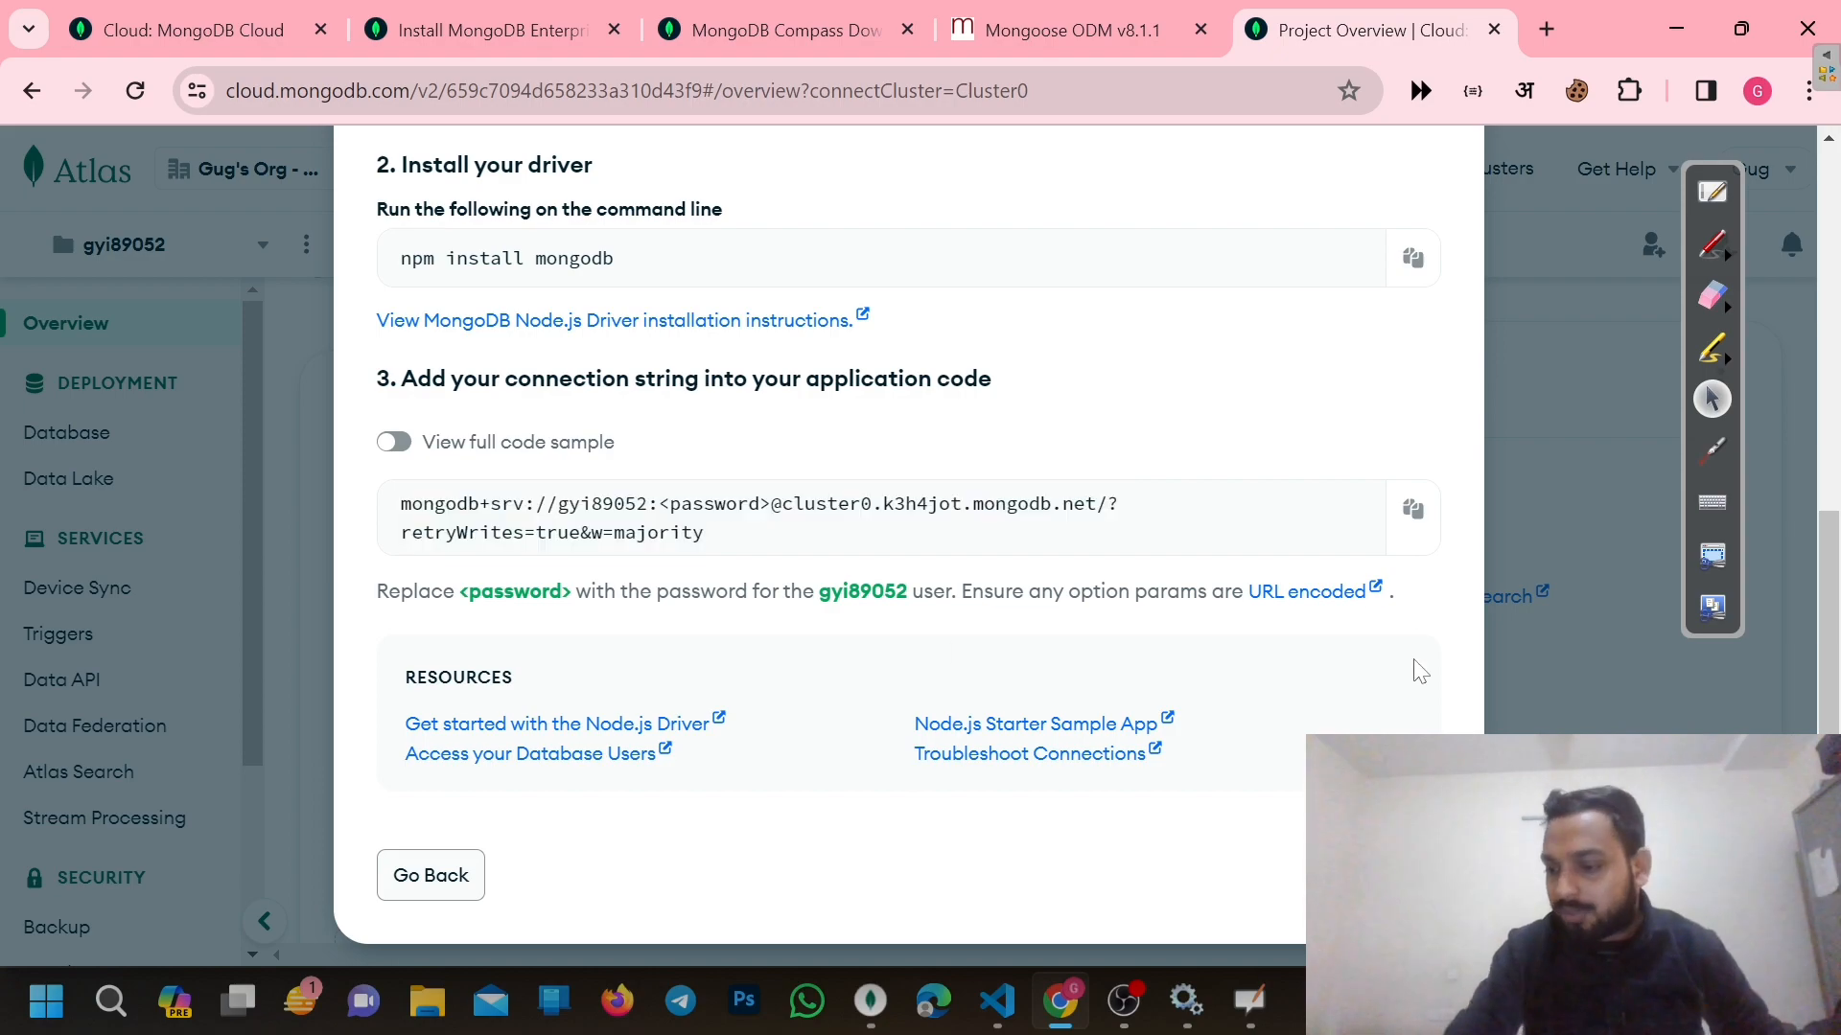
Capture the driver instructions area into OpenBoard, annotate it in red with an arrow and the word Atlas, and return to the desktop
{"action": "left_click", "coordinate": [1716, 550]}
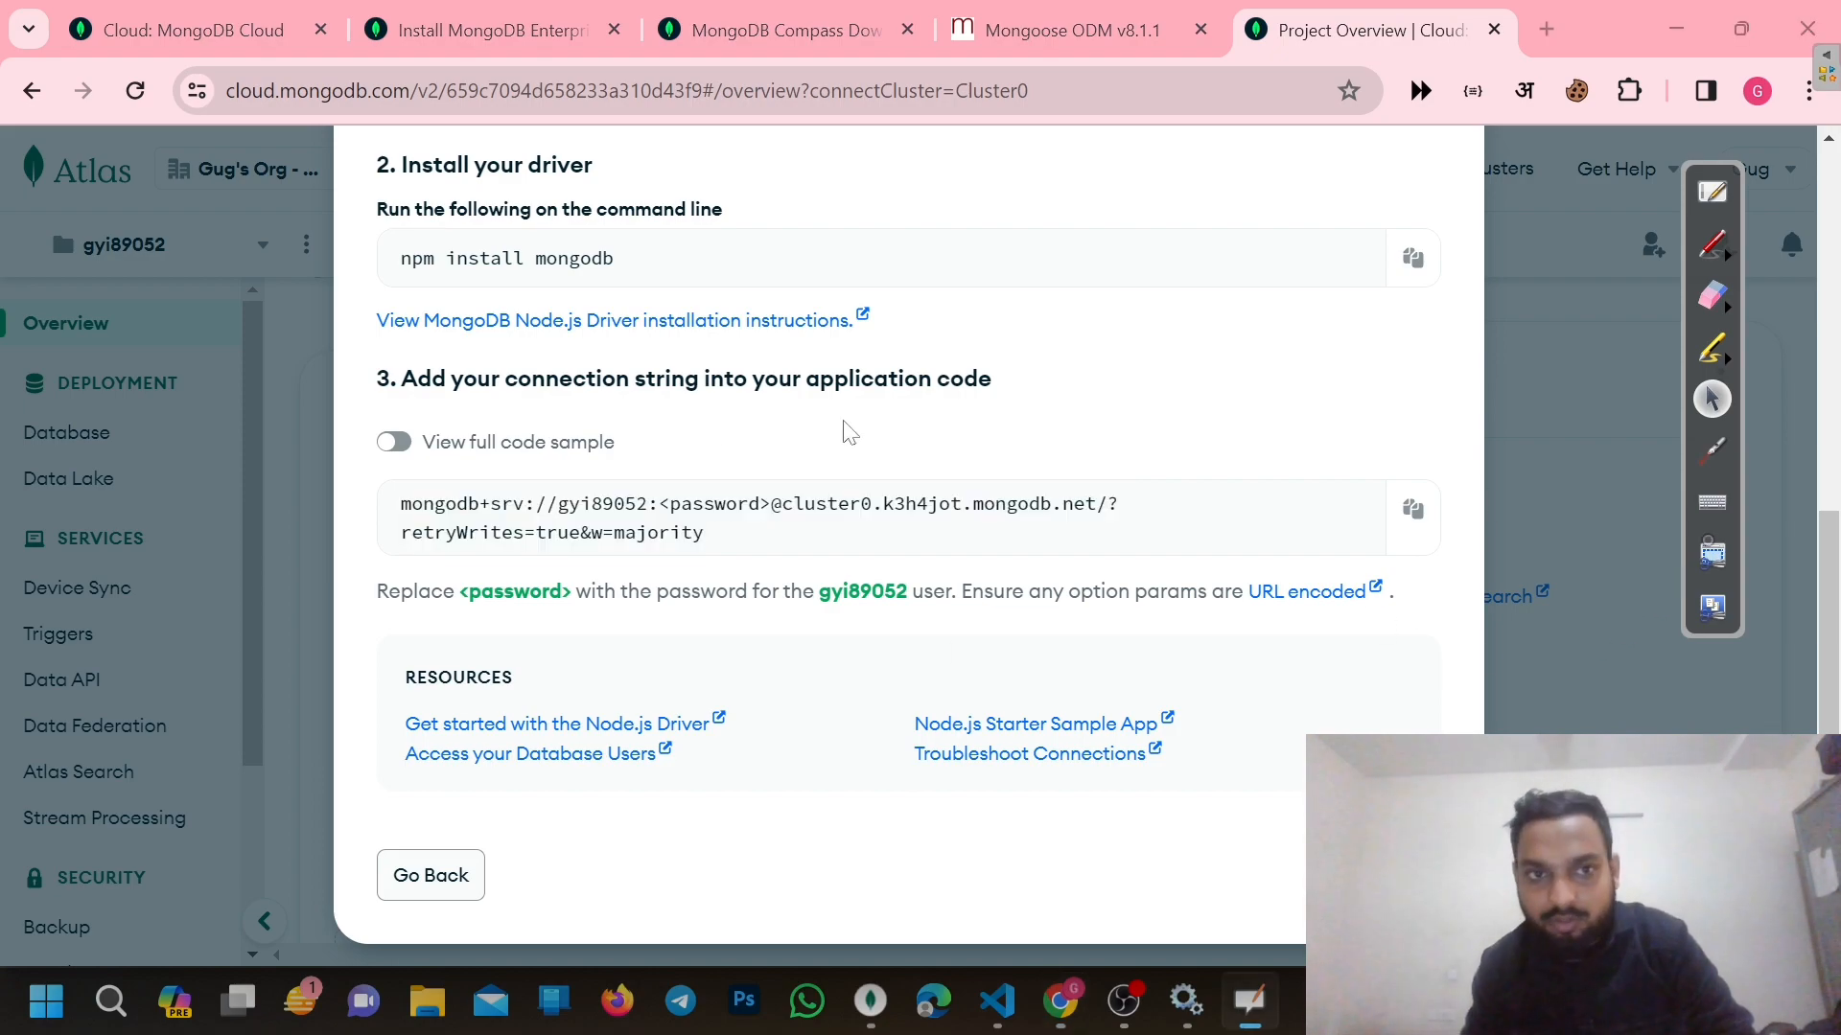
{"action": "left_click_drag", "start_coordinate": [369, 157], "coordinate": [1363, 770]}
{"action": "left_click", "coordinate": [925, 254]}
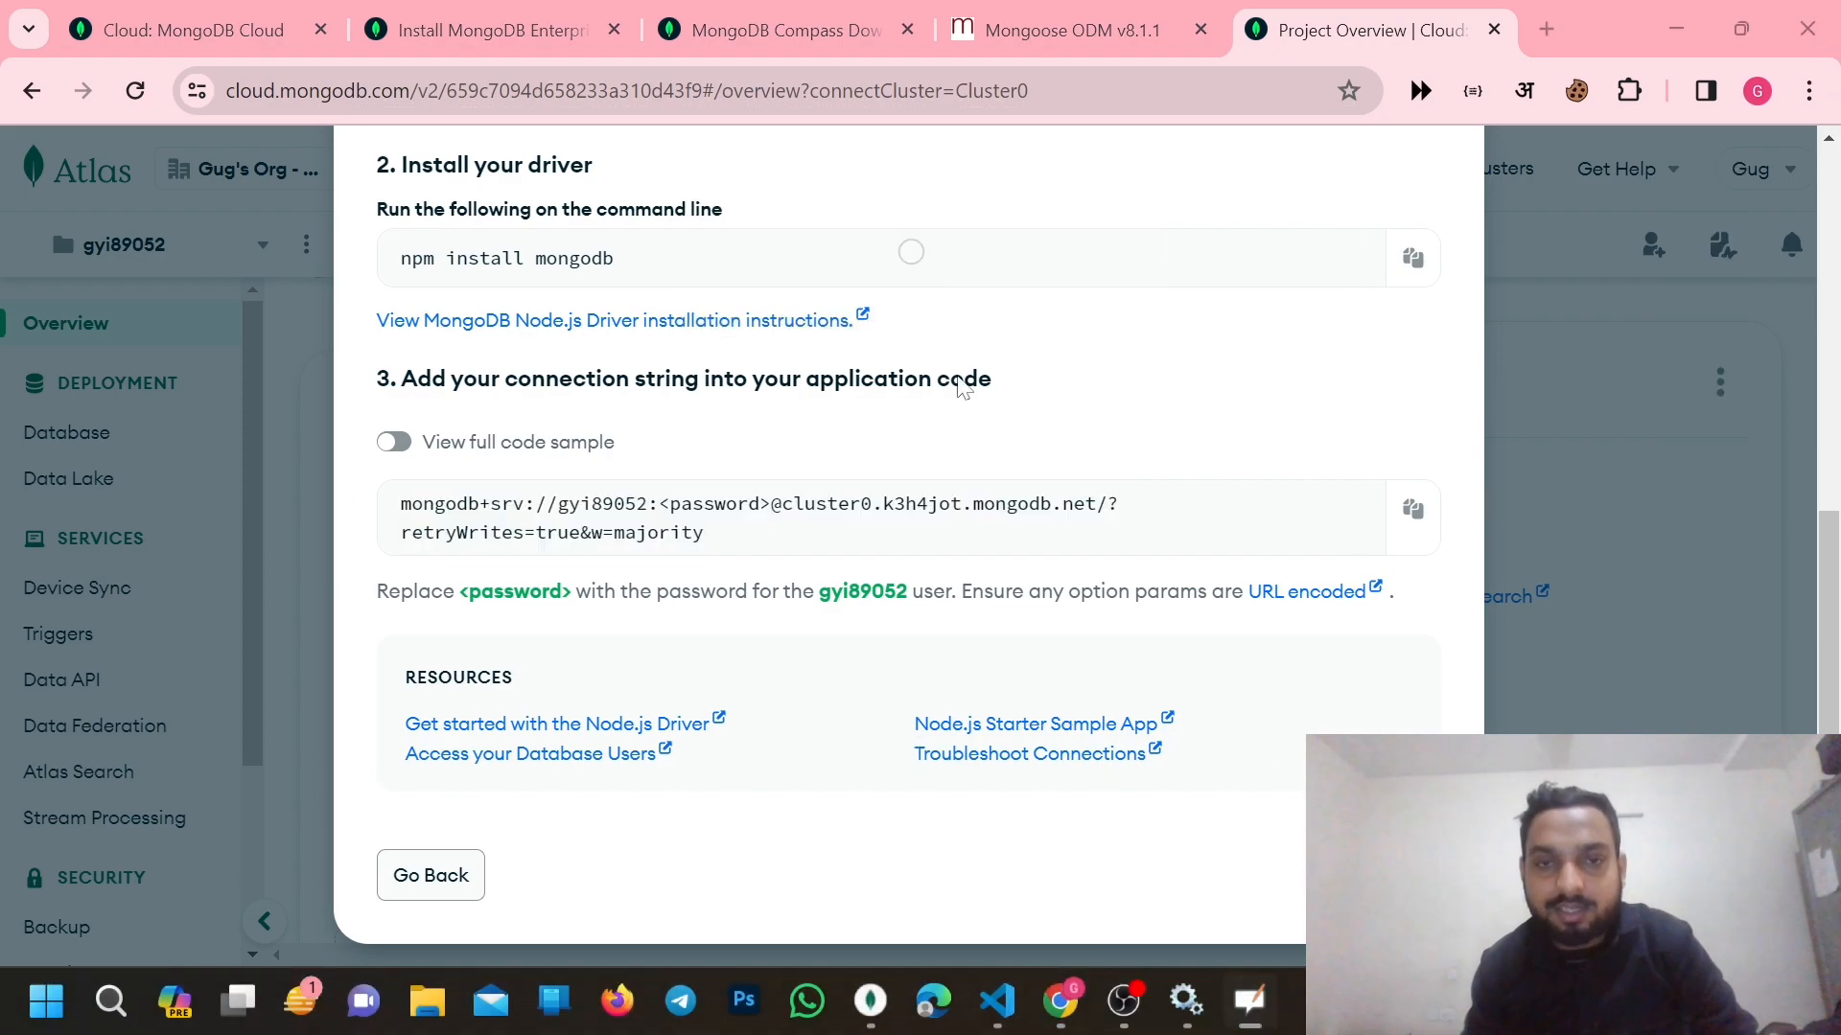
{"action": "left_click_drag", "start_coordinate": [923, 496], "coordinate": [581, 352]}
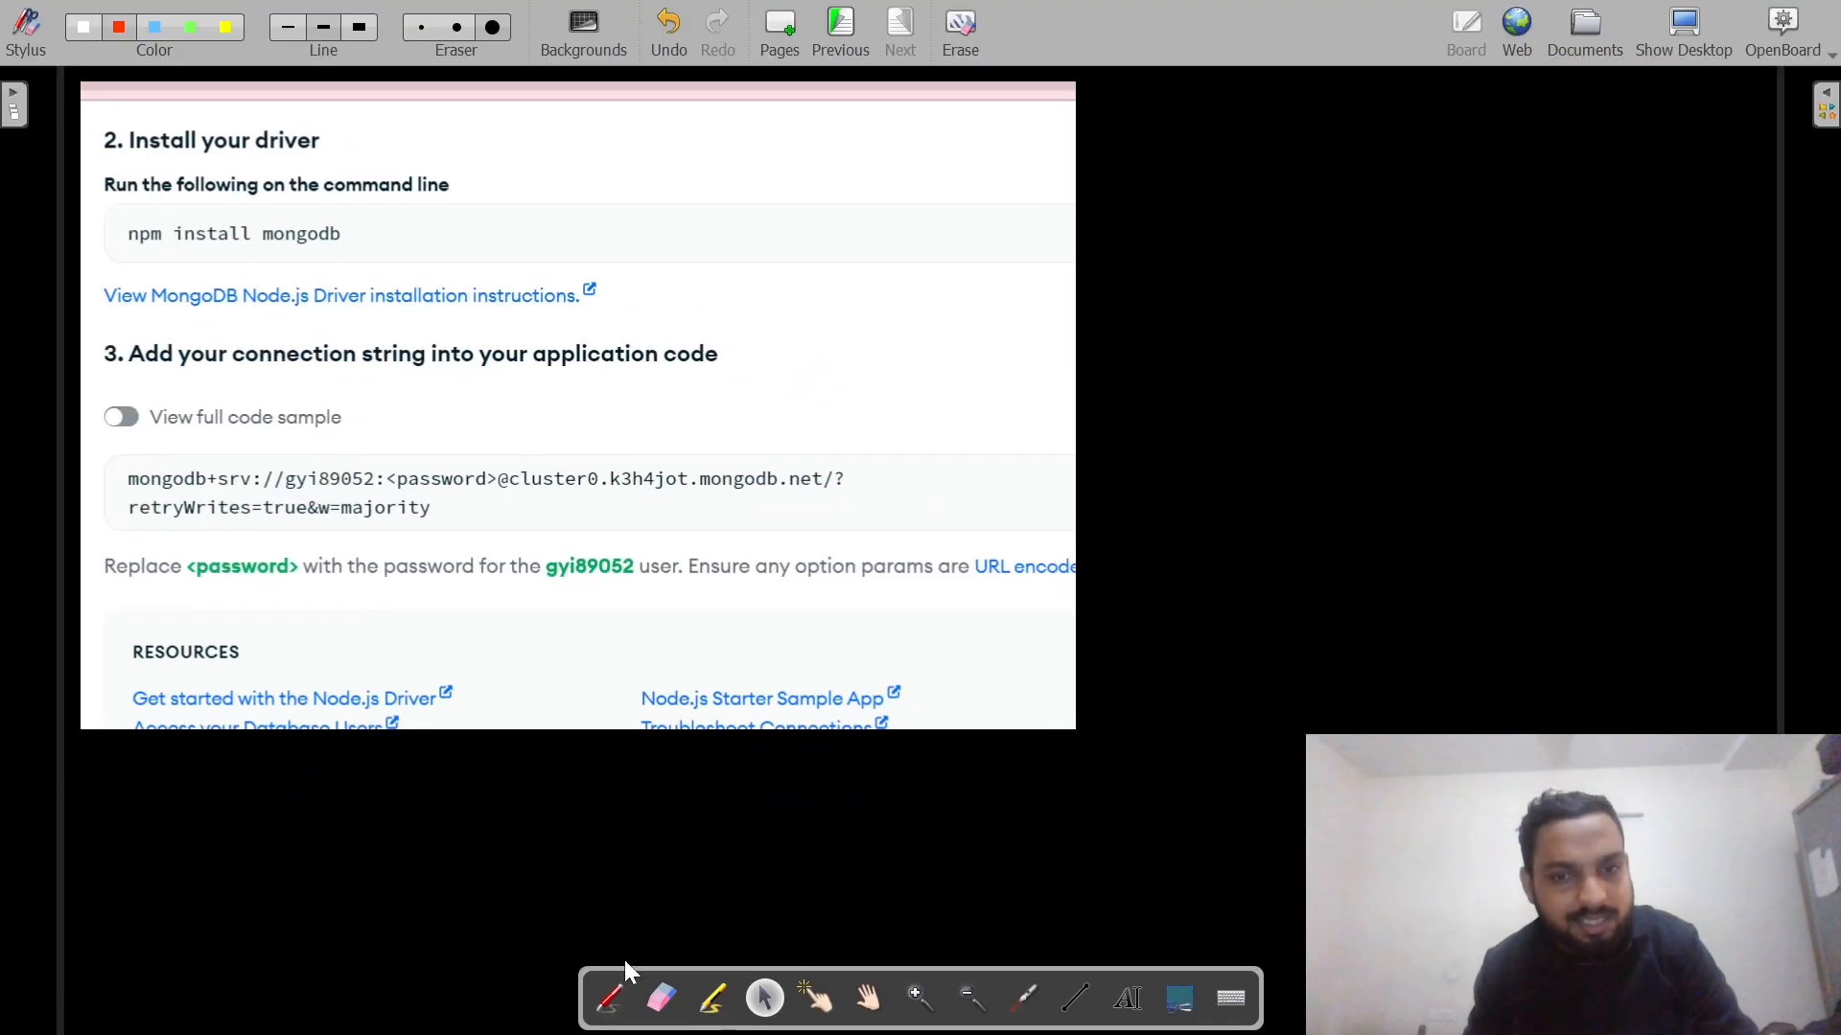
{"action": "left_click", "coordinate": [610, 997]}
{"action": "left_click_drag", "start_coordinate": [1033, 227], "coordinate": [1177, 203]}
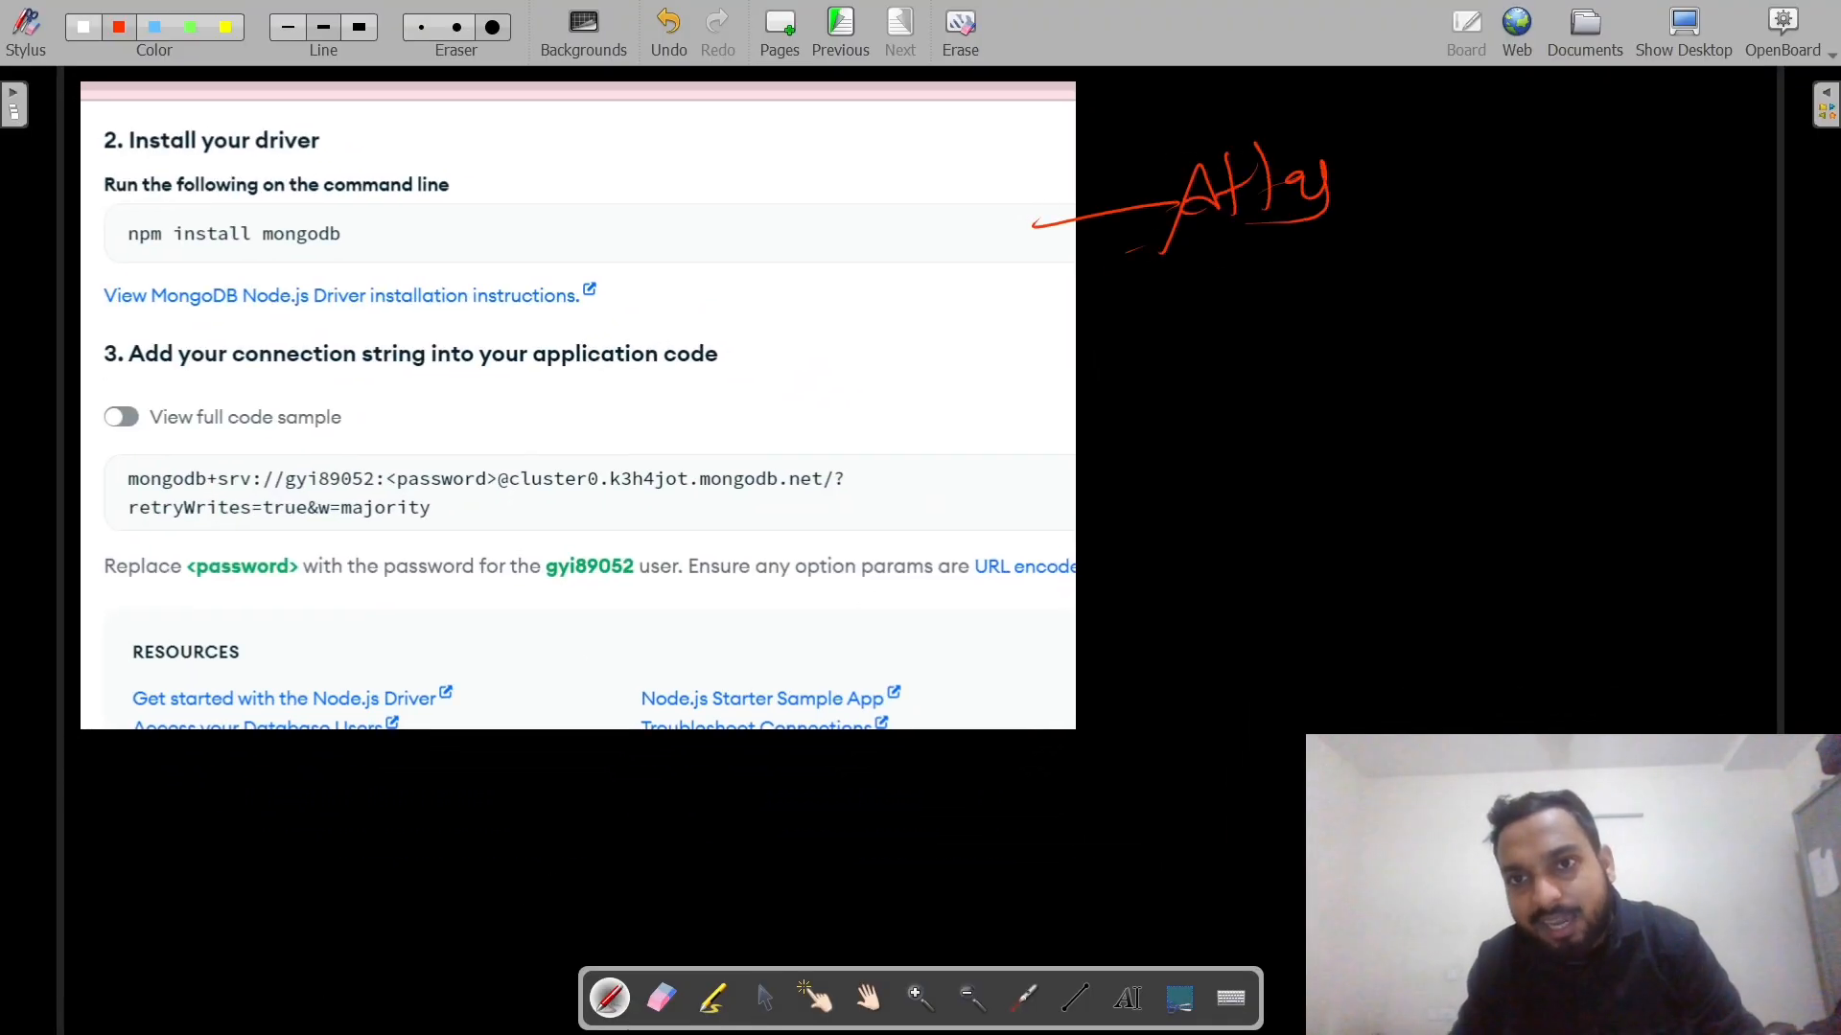
{"action": "left_click", "coordinate": [1683, 34]}
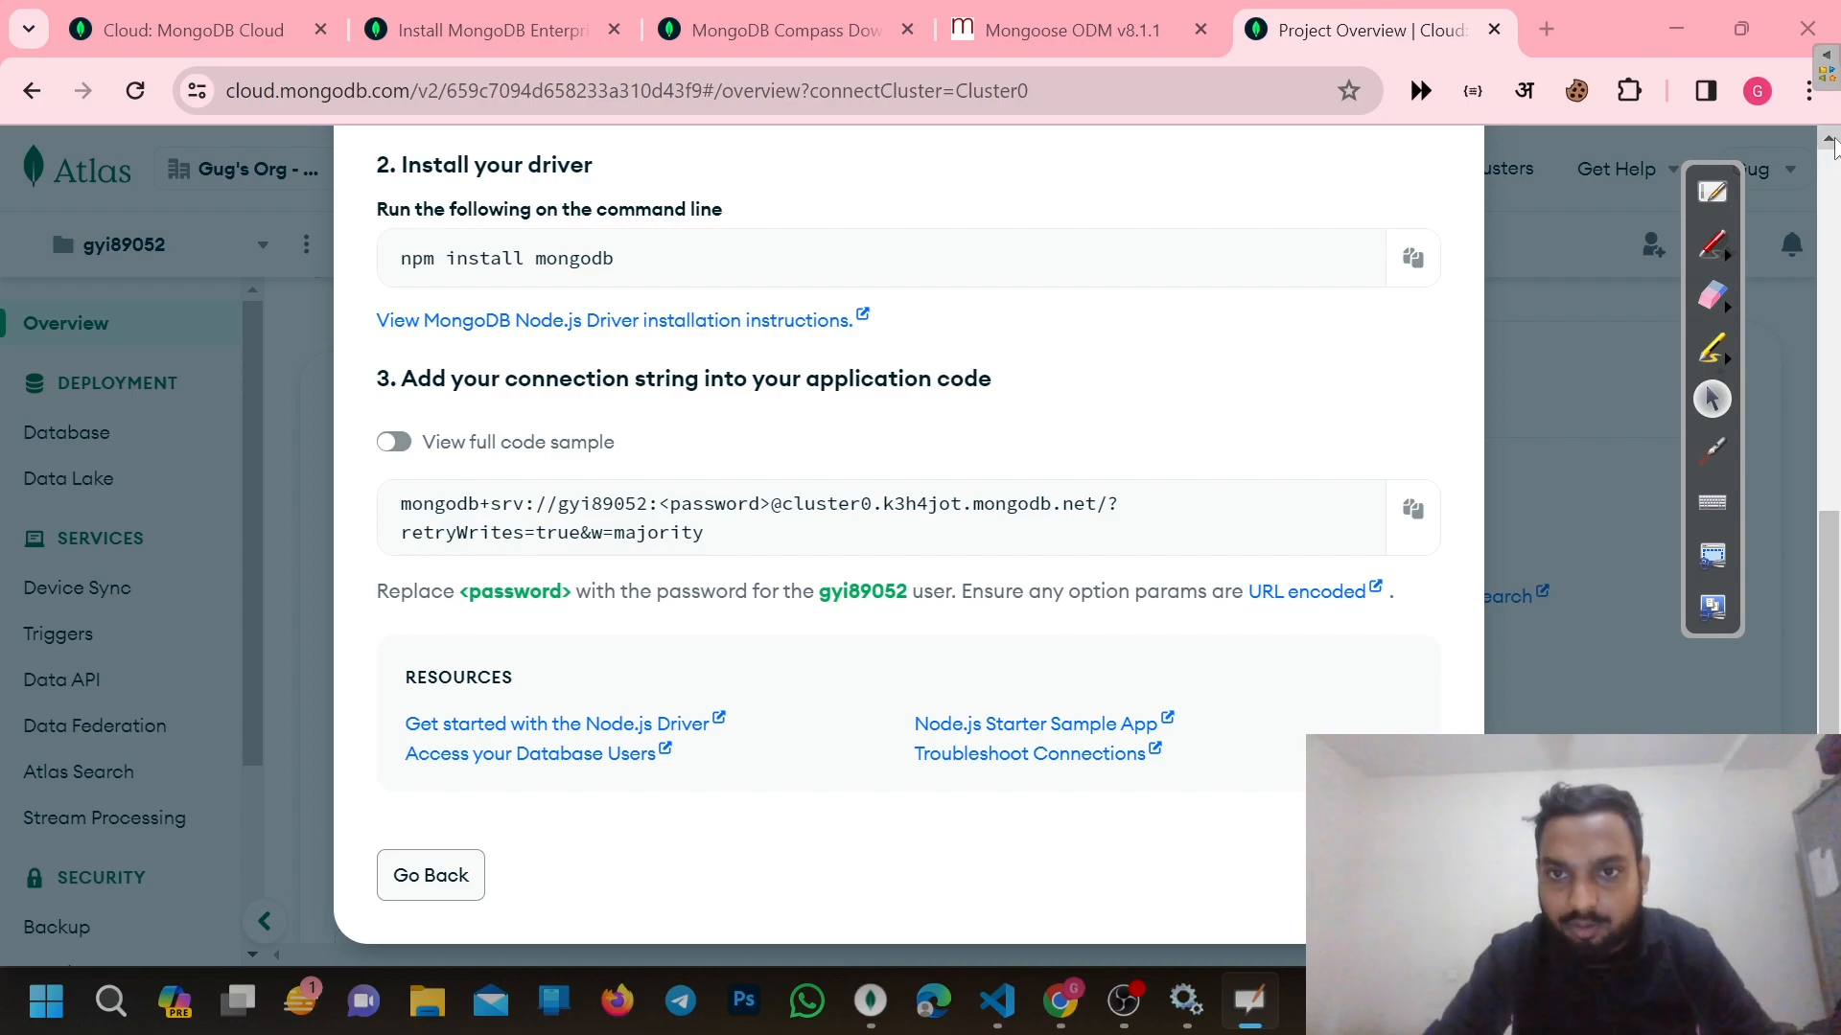
Switch to Visual Studio Code and remove /test from the mongoose.connect string on line 5 of index.js
{"action": "left_click", "coordinate": [1072, 30]}
{"action": "left_click", "coordinate": [997, 1000]}
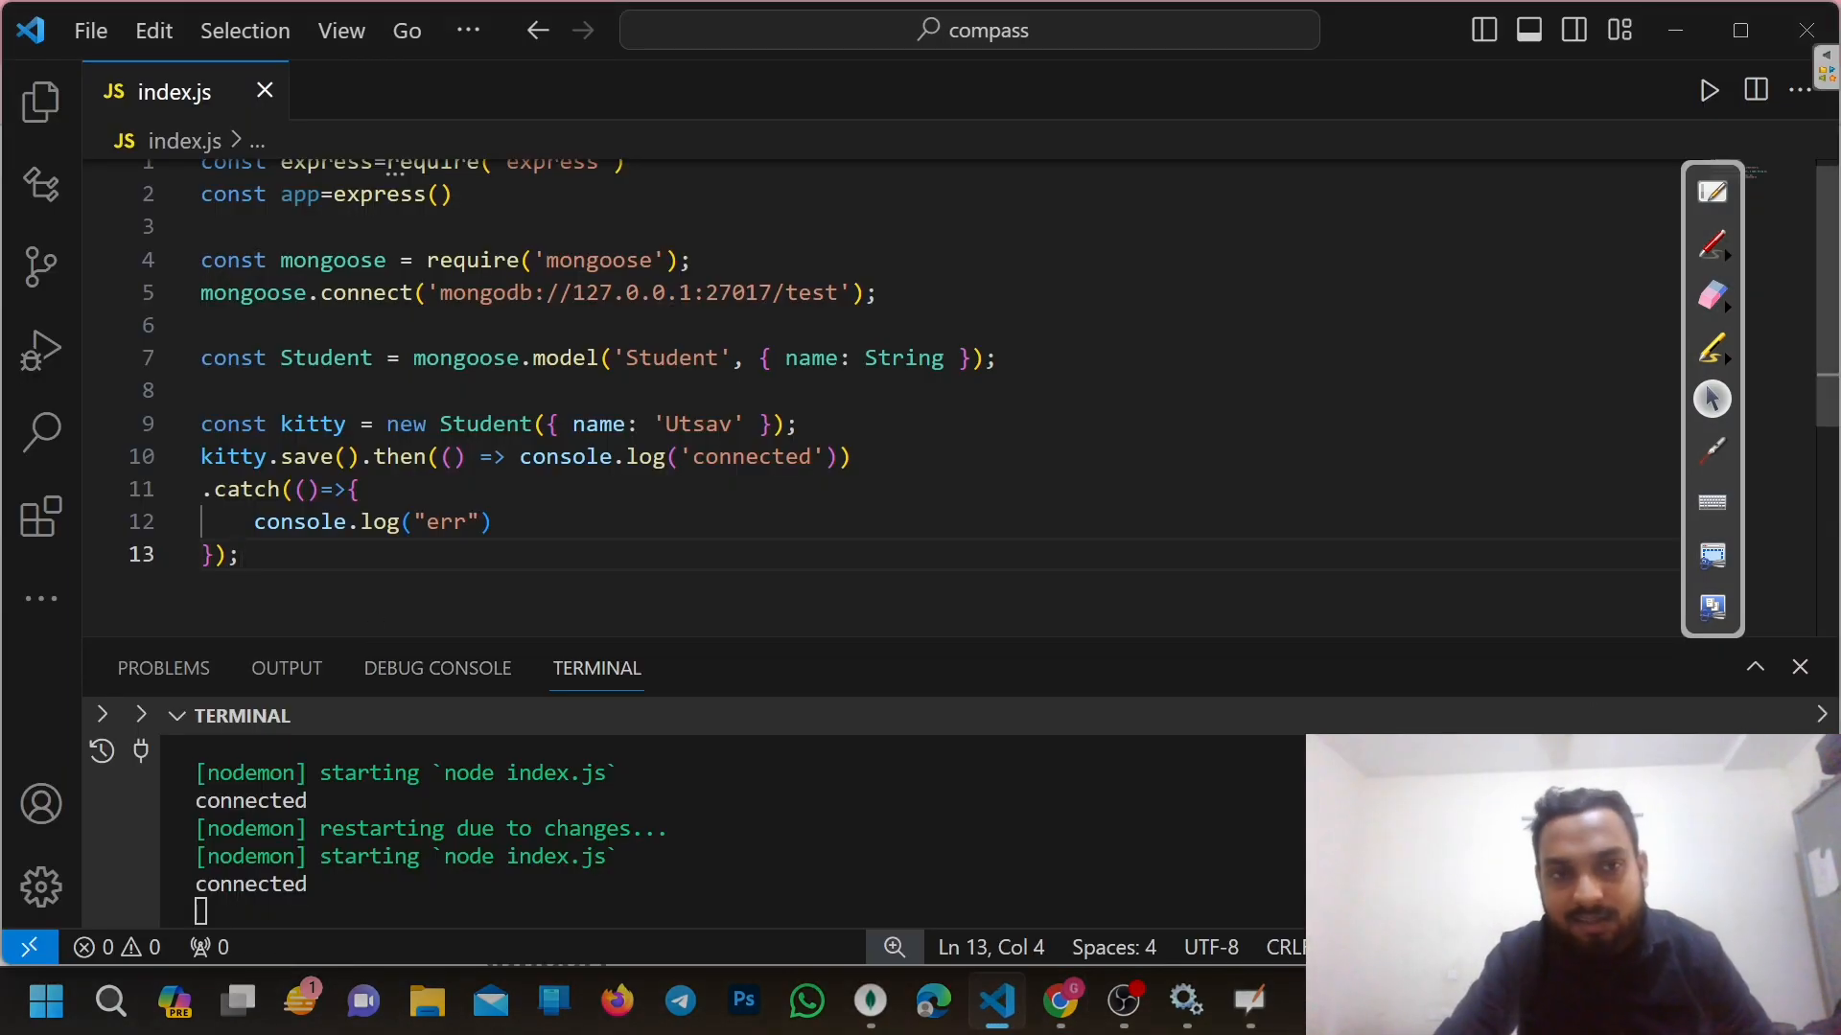
{"action": "left_click_drag", "start_coordinate": [452, 292], "coordinate": [772, 292]}
{"action": "key", "text": "BackSpace"}
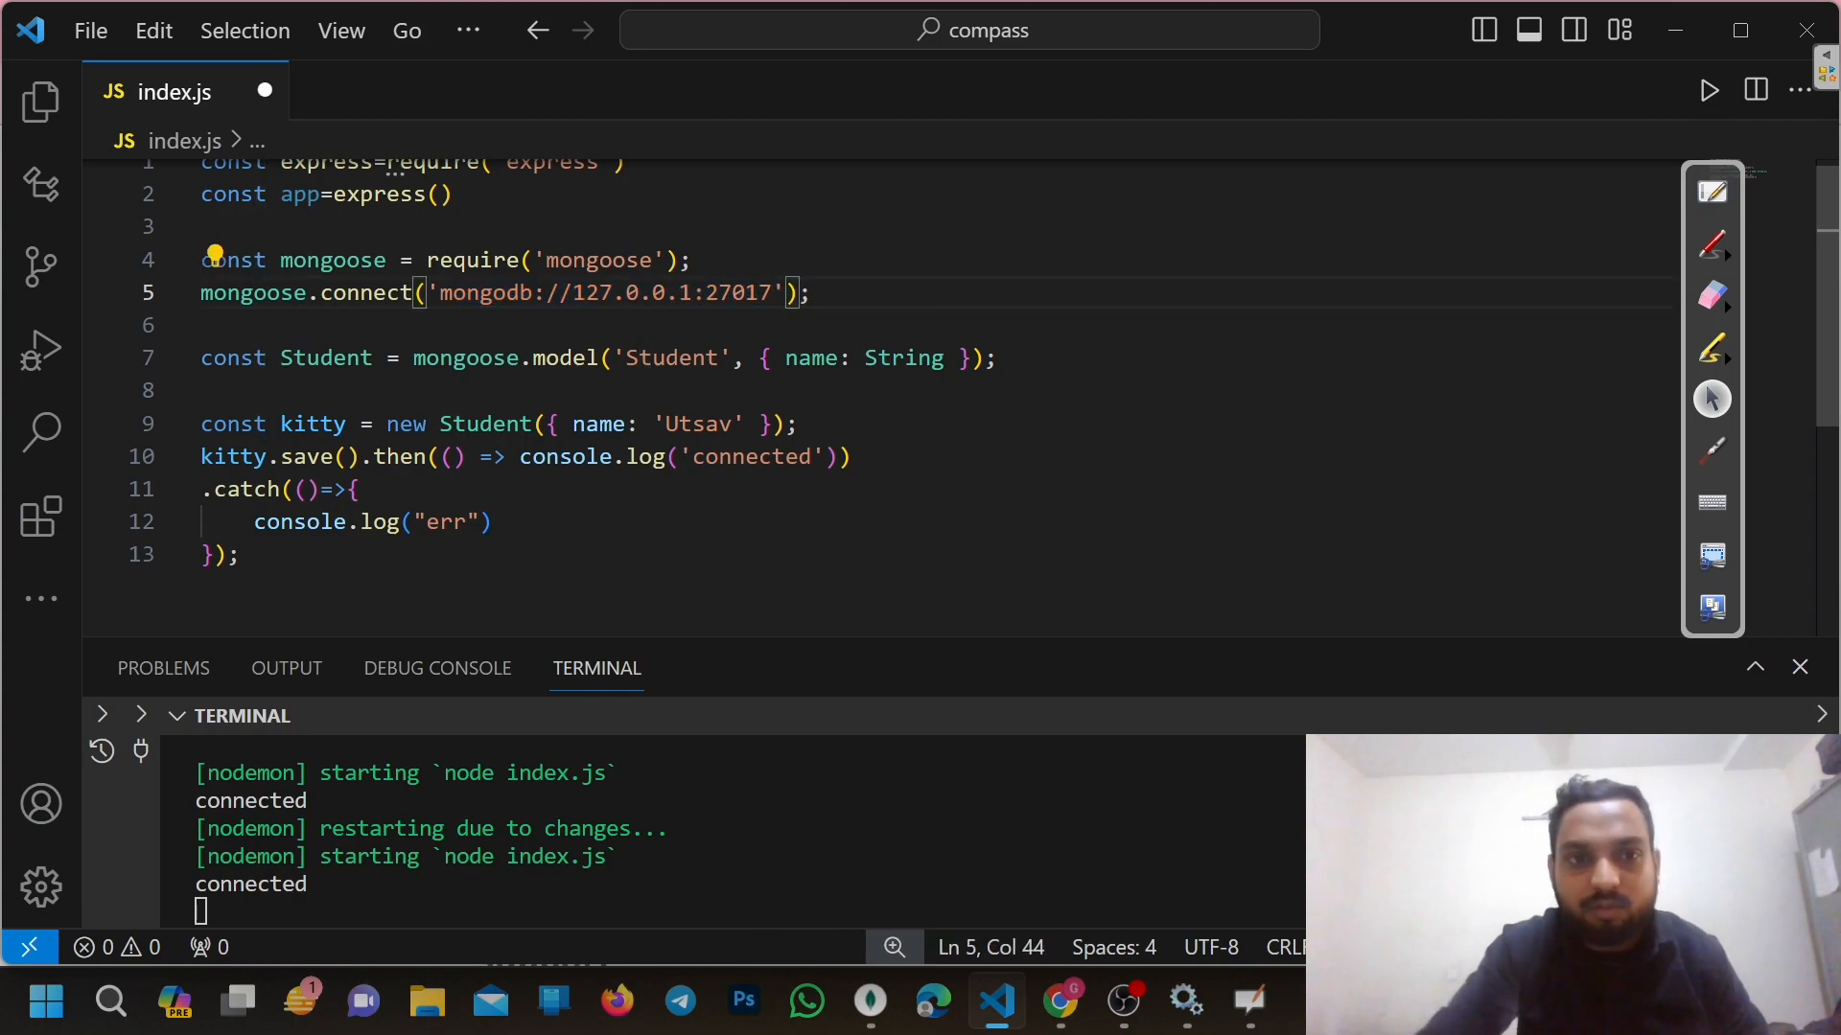
Switch to MongoDB Compass, view the FirstProject connection options, and reload the window
{"action": "left_click", "coordinate": [870, 1001]}
{"action": "left_click", "coordinate": [339, 118]}
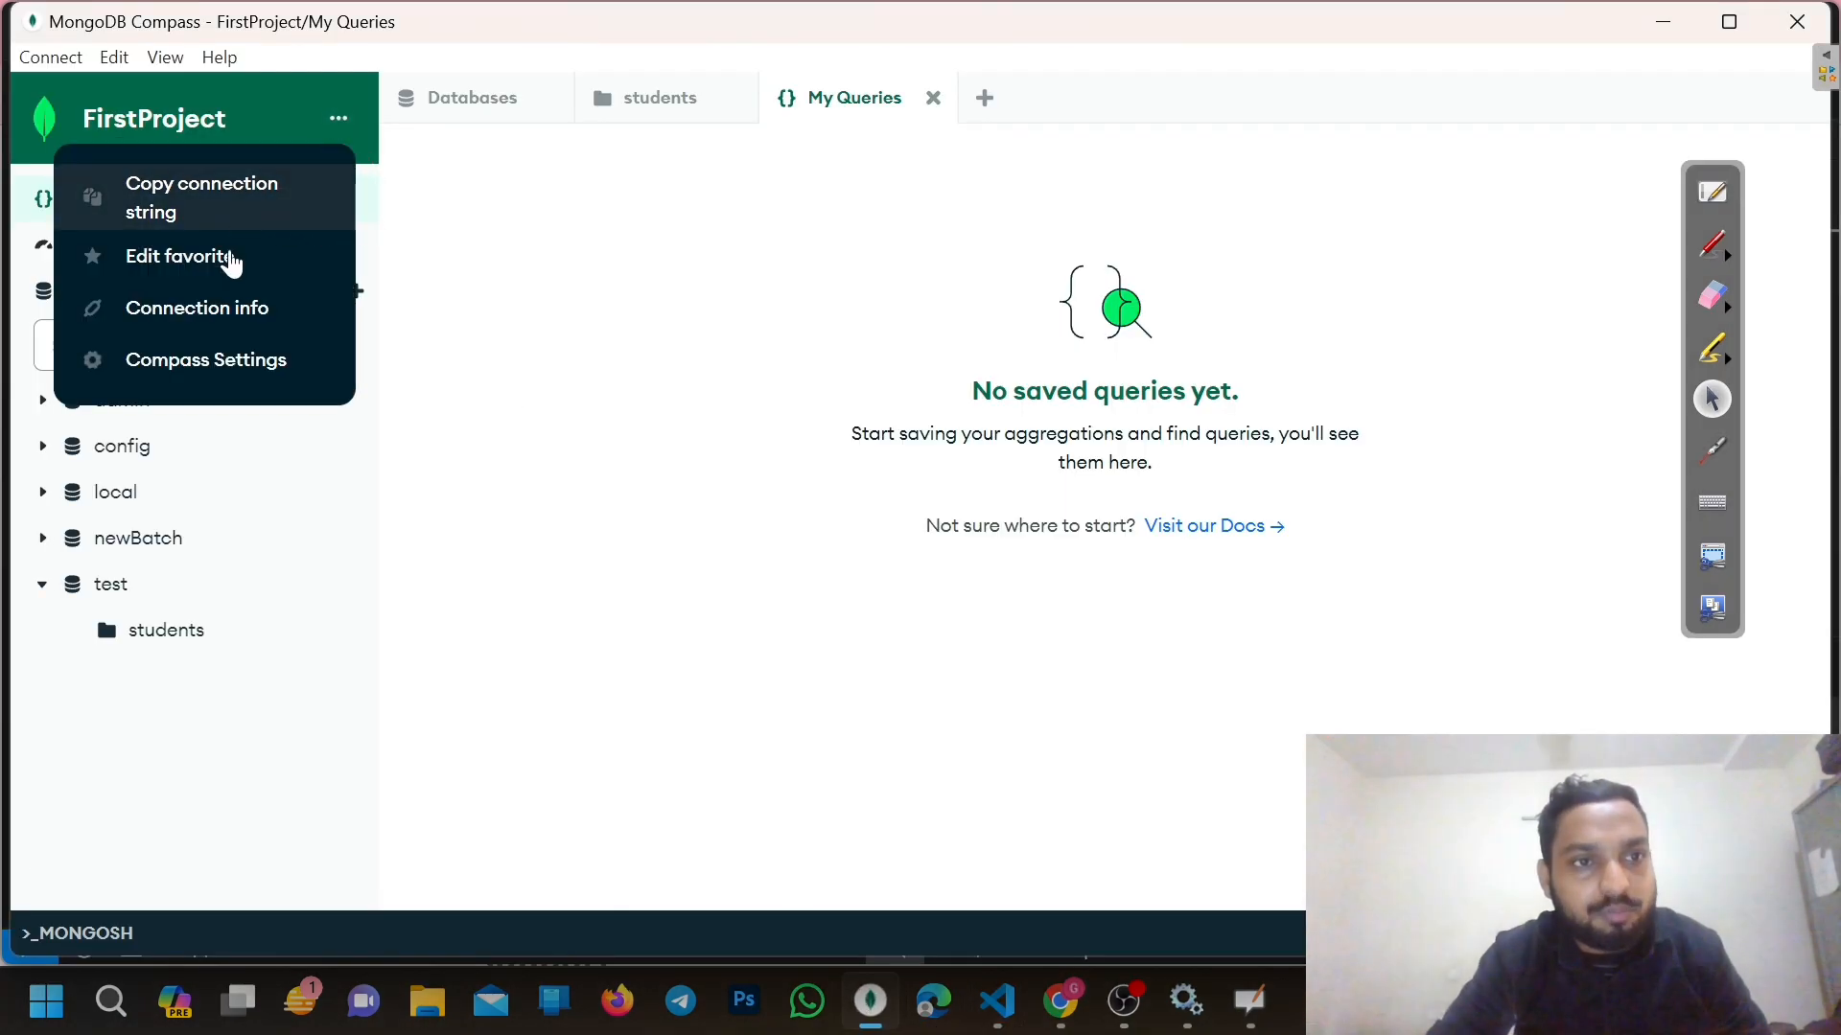
{"action": "left_click", "coordinate": [573, 527]}
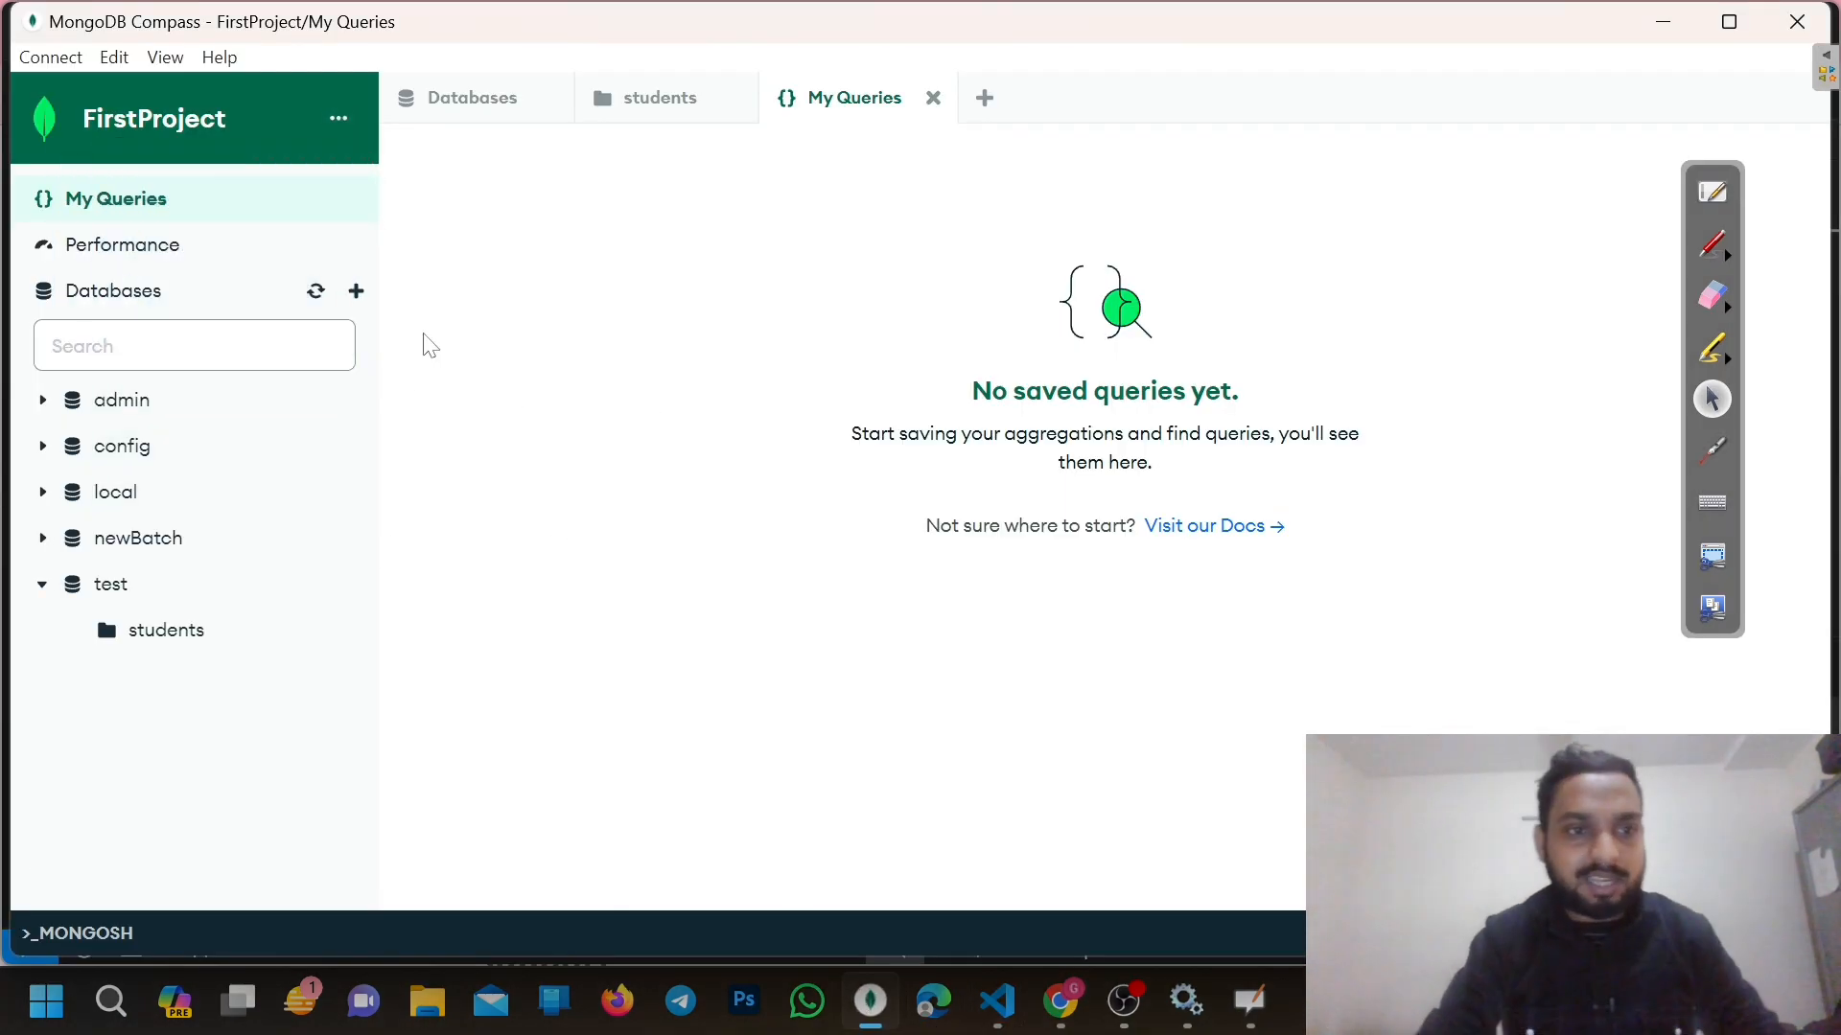
{"action": "key", "text": "ctrl+r"}
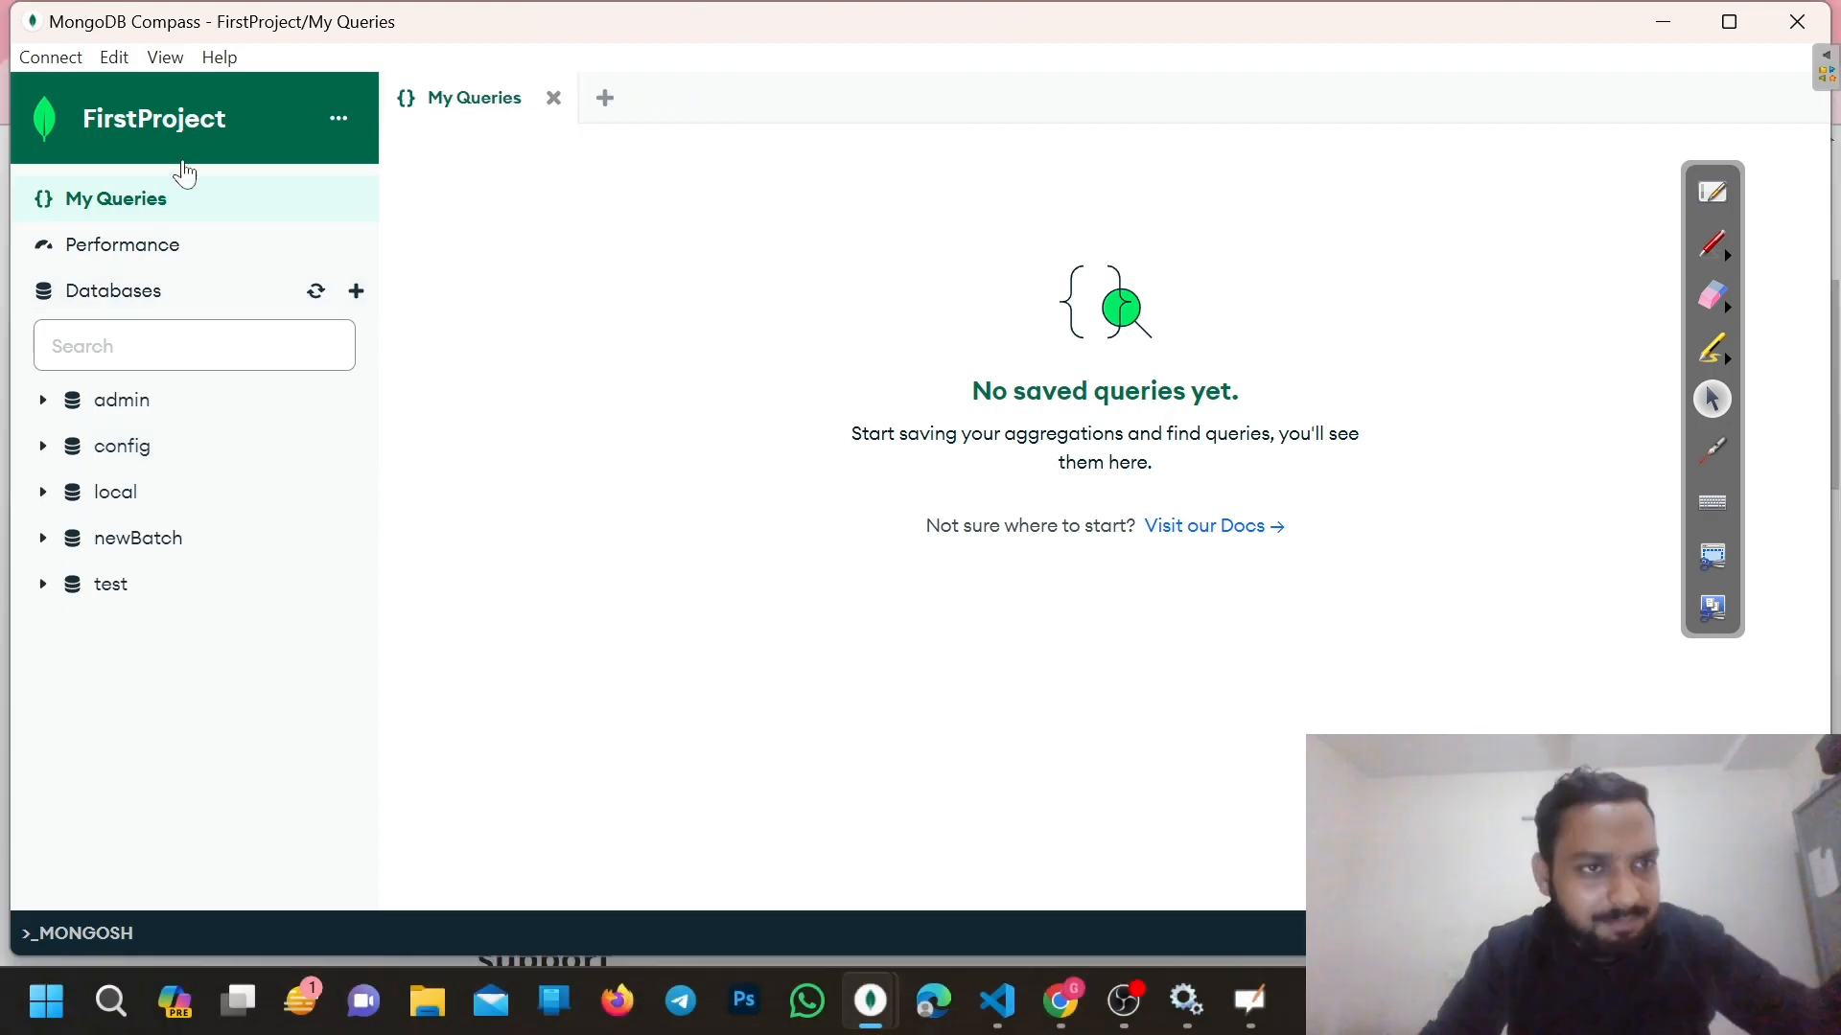
Open a new Compass window and start a new connection to mongodb://localhost:27017/, looking over its advanced connection options
{"action": "left_click", "coordinate": [44, 60]}
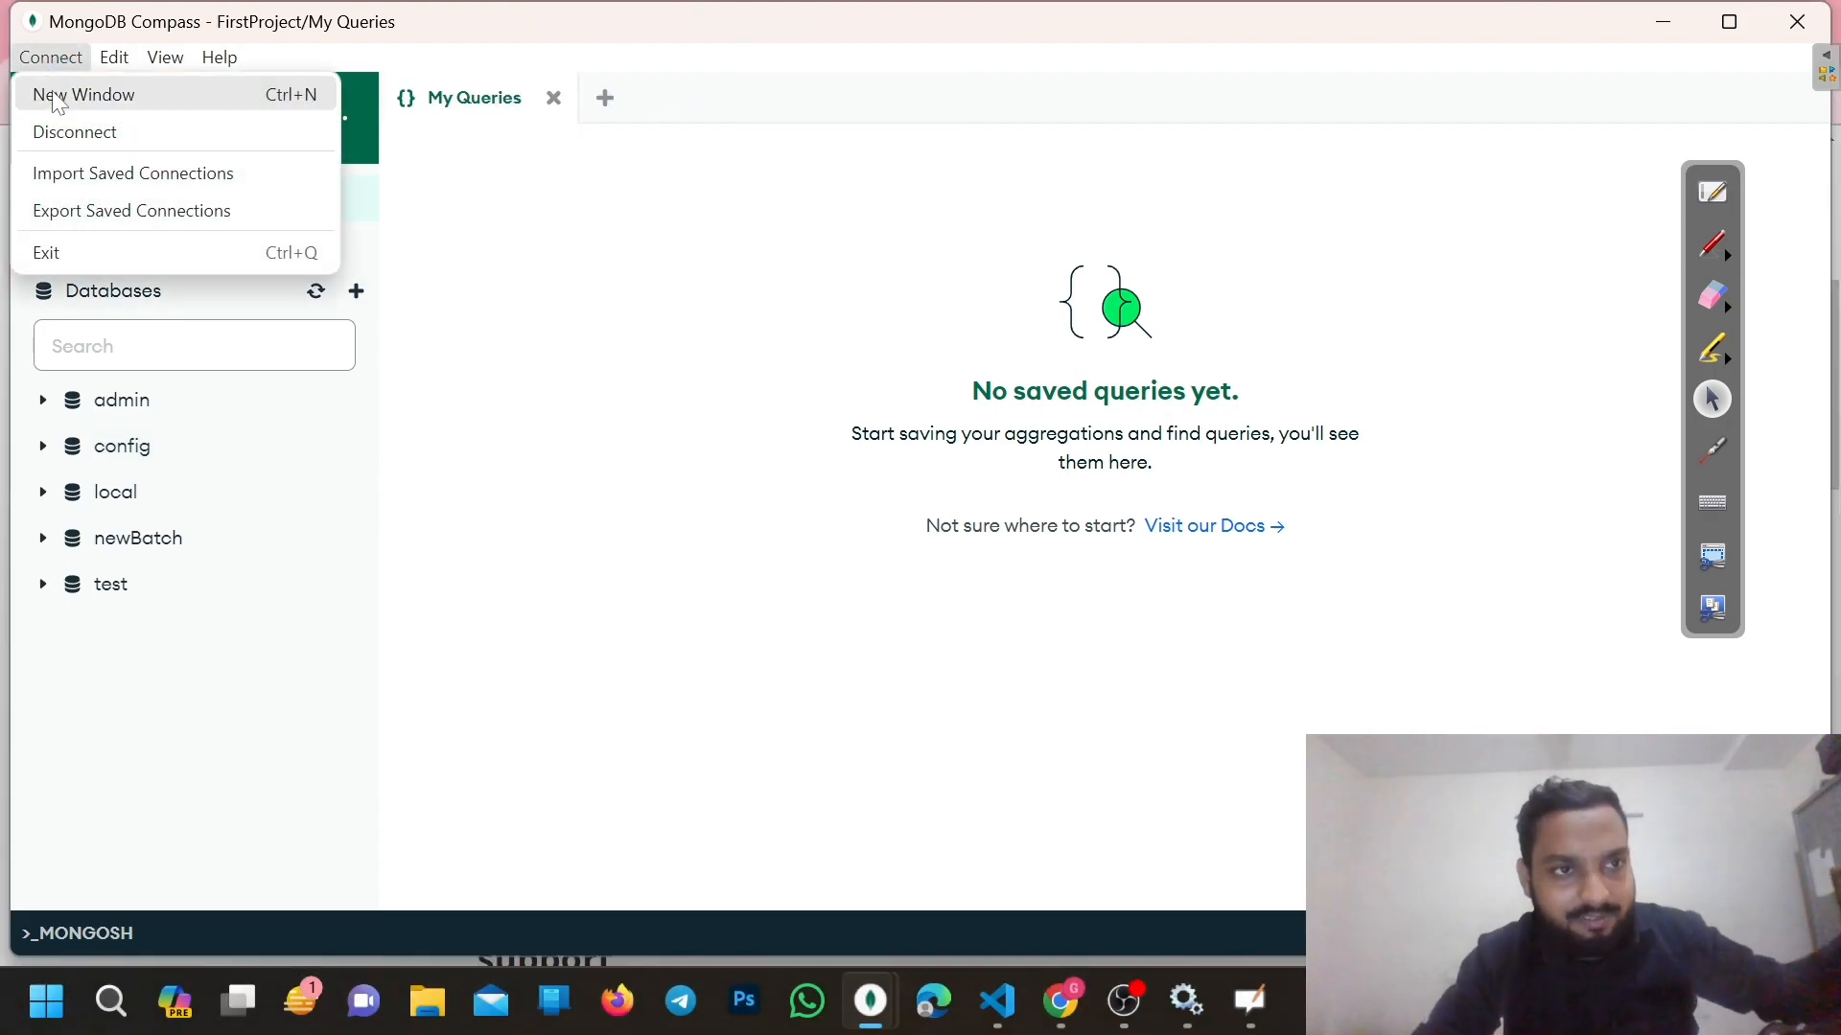
{"action": "left_click", "coordinate": [58, 96]}
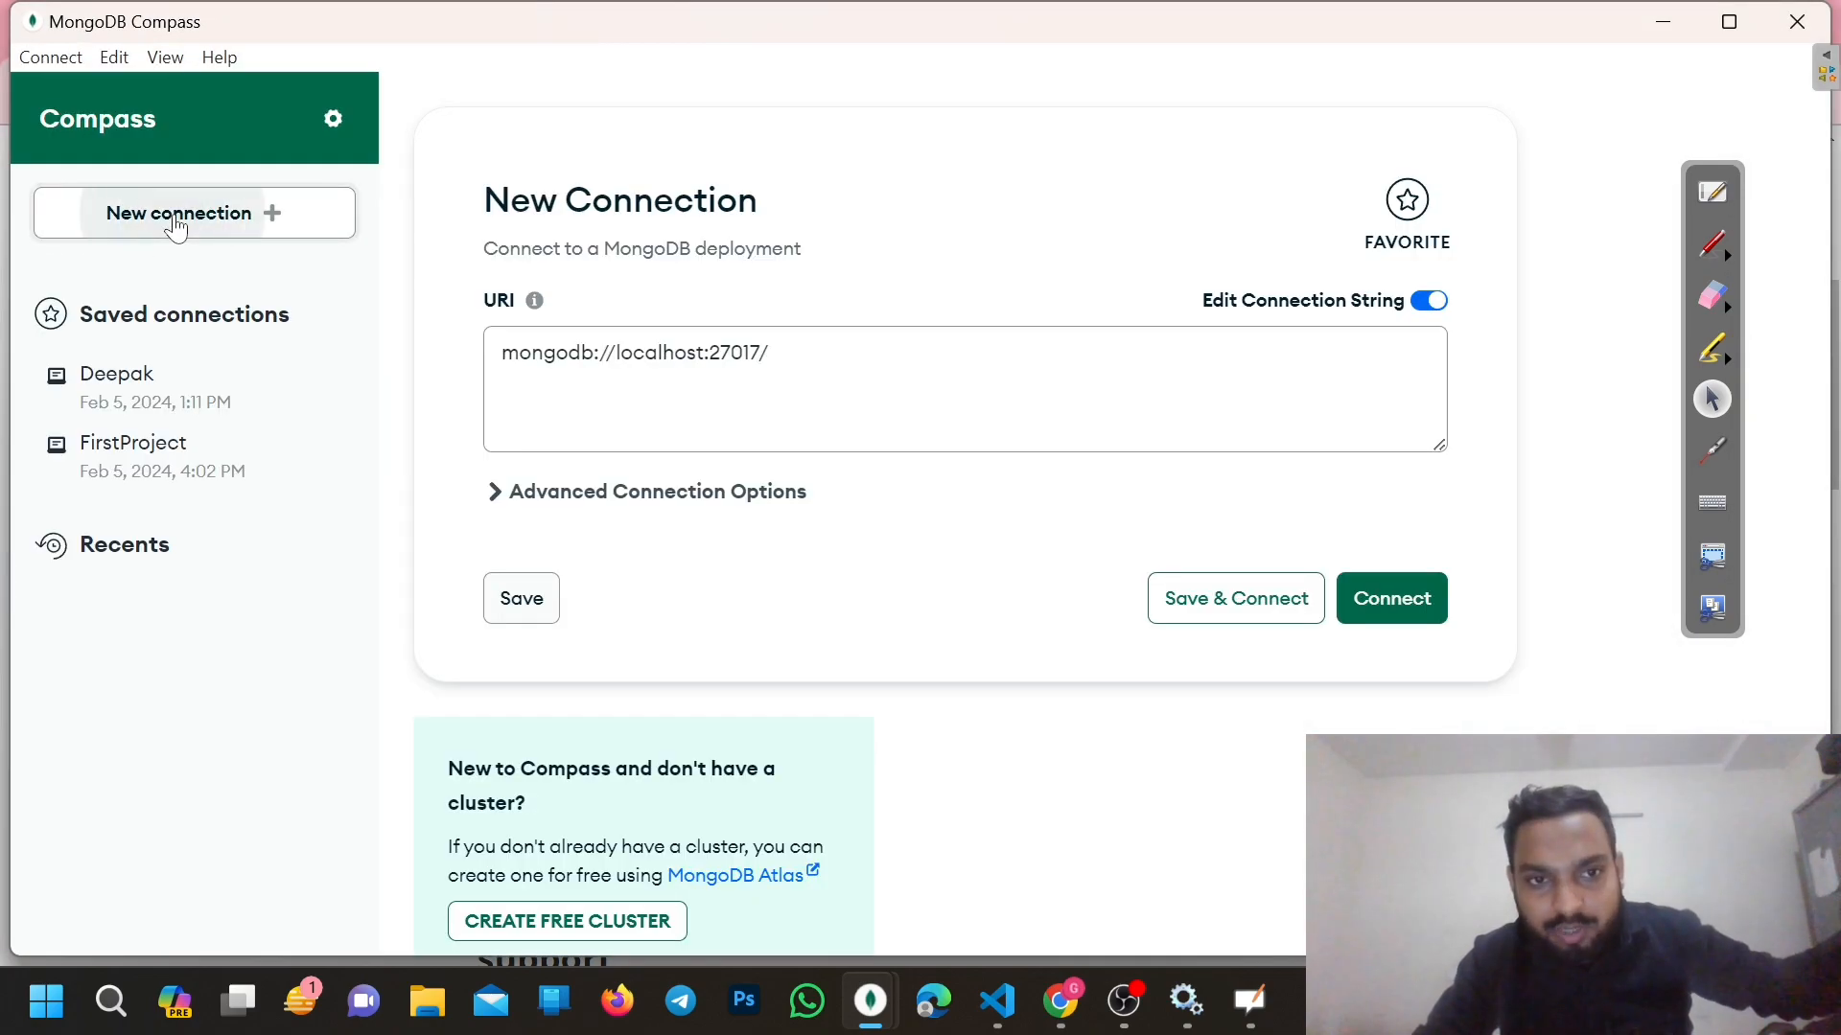
{"action": "left_click", "coordinate": [496, 494]}
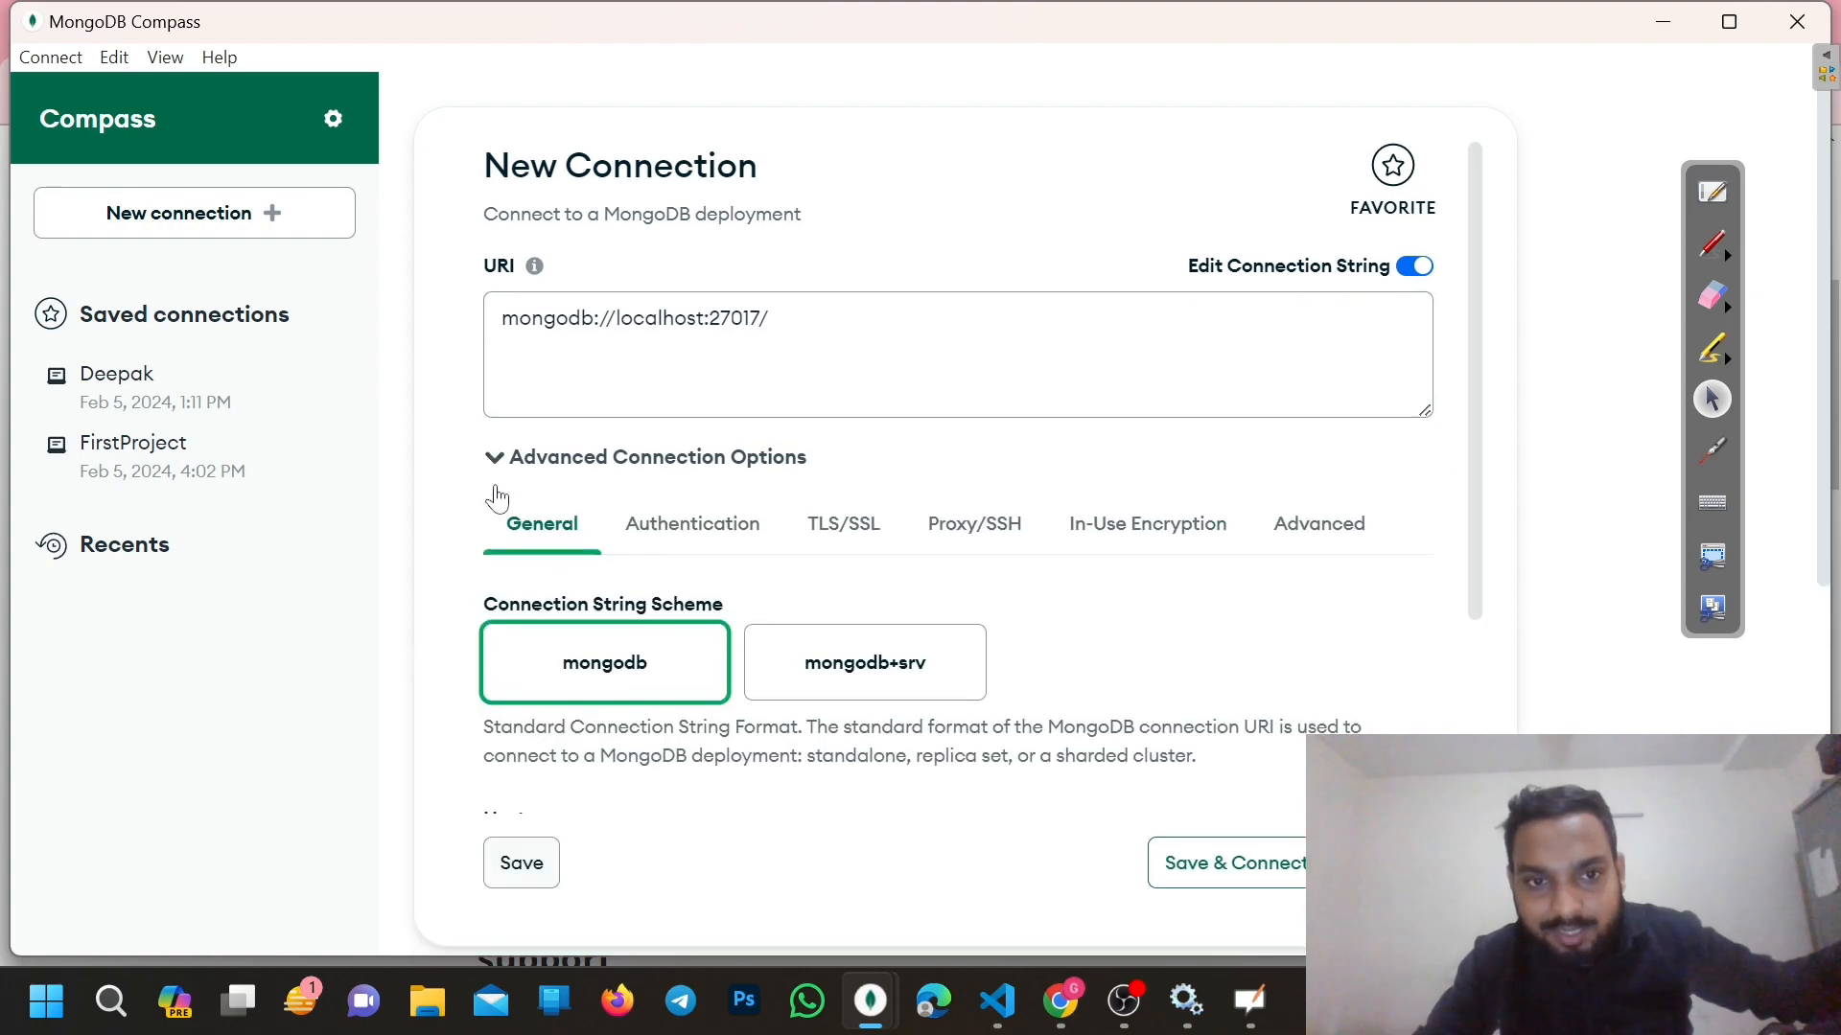
{"action": "scroll", "coordinate": [492, 493], "scroll_direction": "down", "scroll_amount": 3}
{"action": "left_click", "coordinate": [115, 213]}
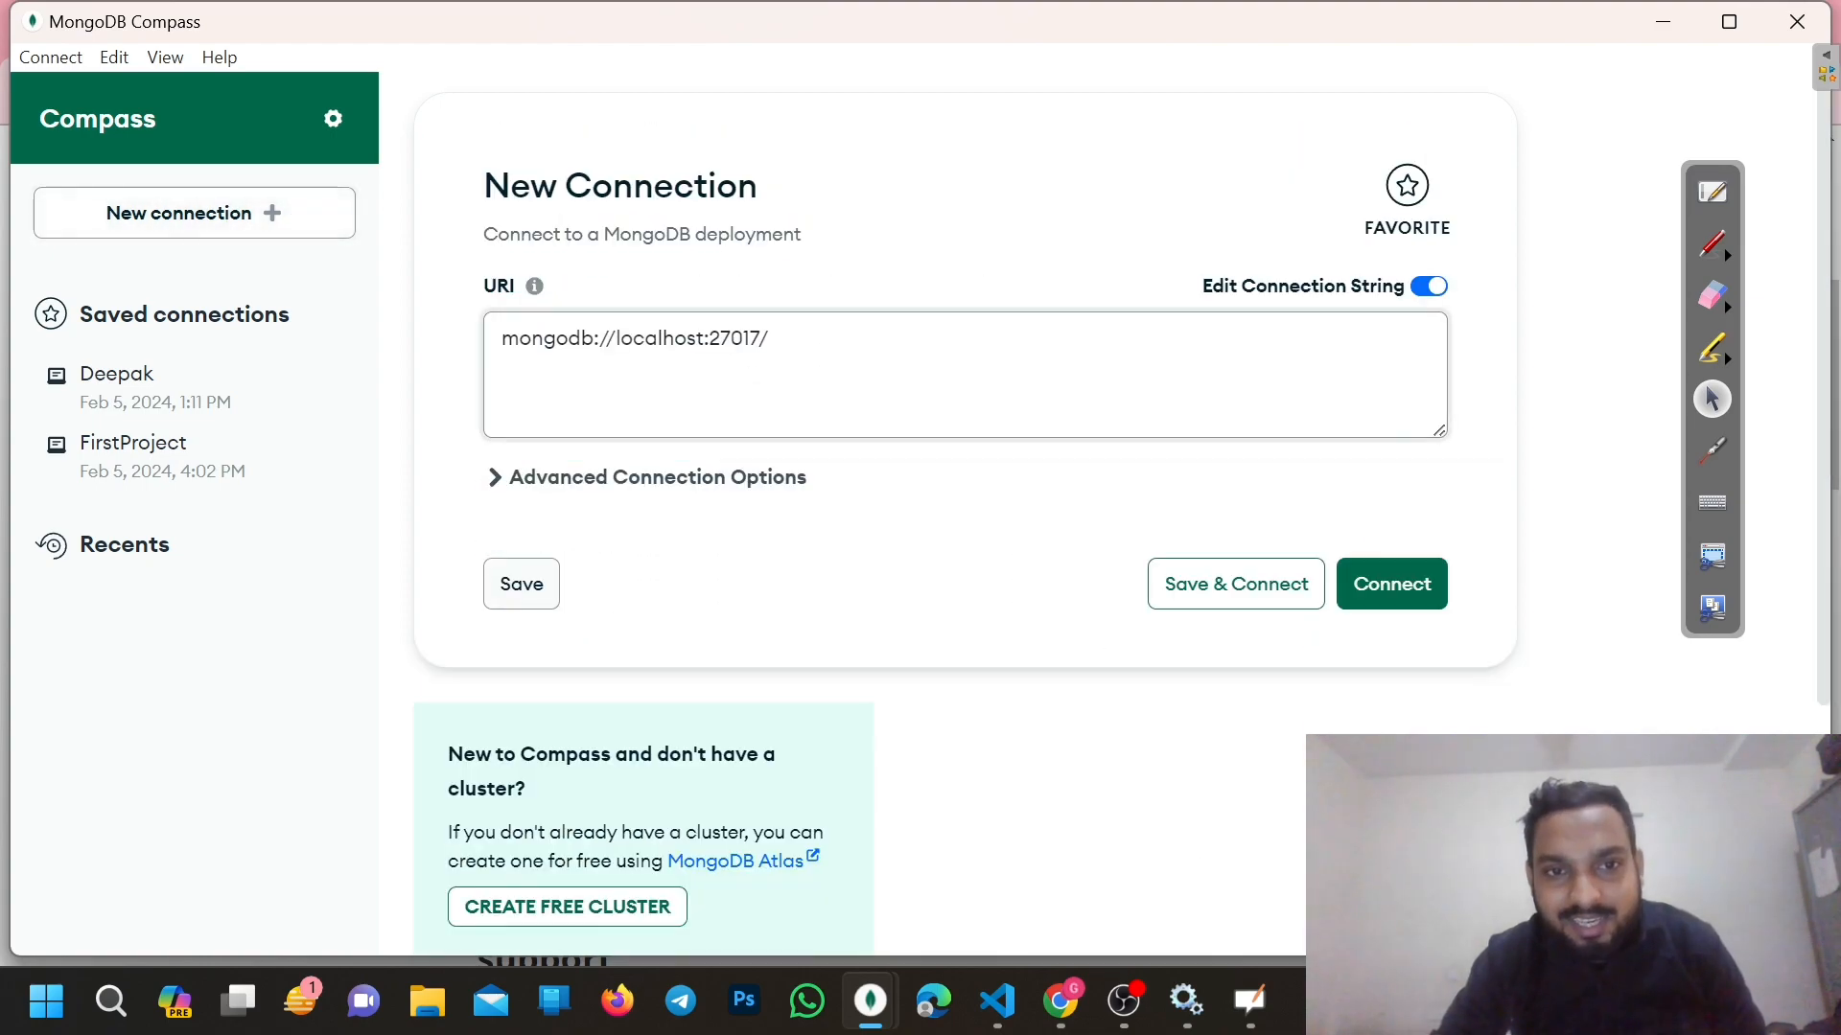
Save the new connection to favorites as Intial Project and connect to it
{"action": "left_click", "coordinate": [1180, 582]}
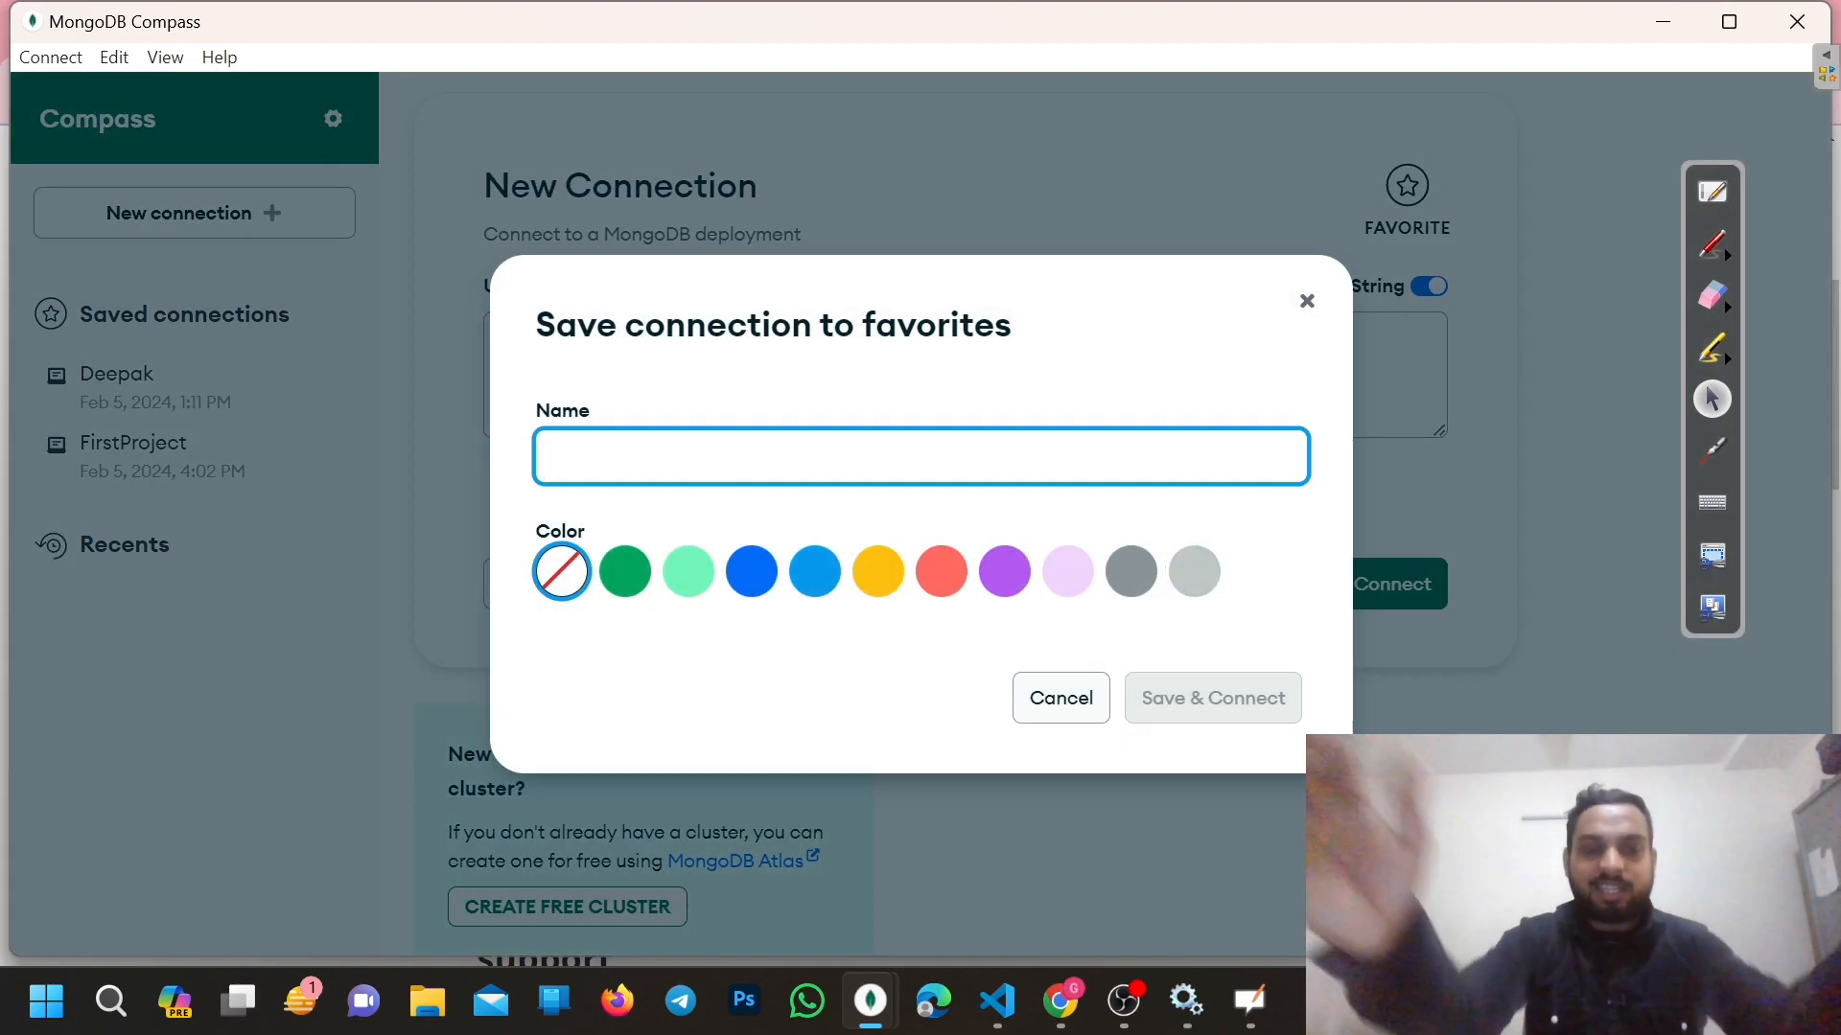
{"action": "type", "text": "Intial Project"}
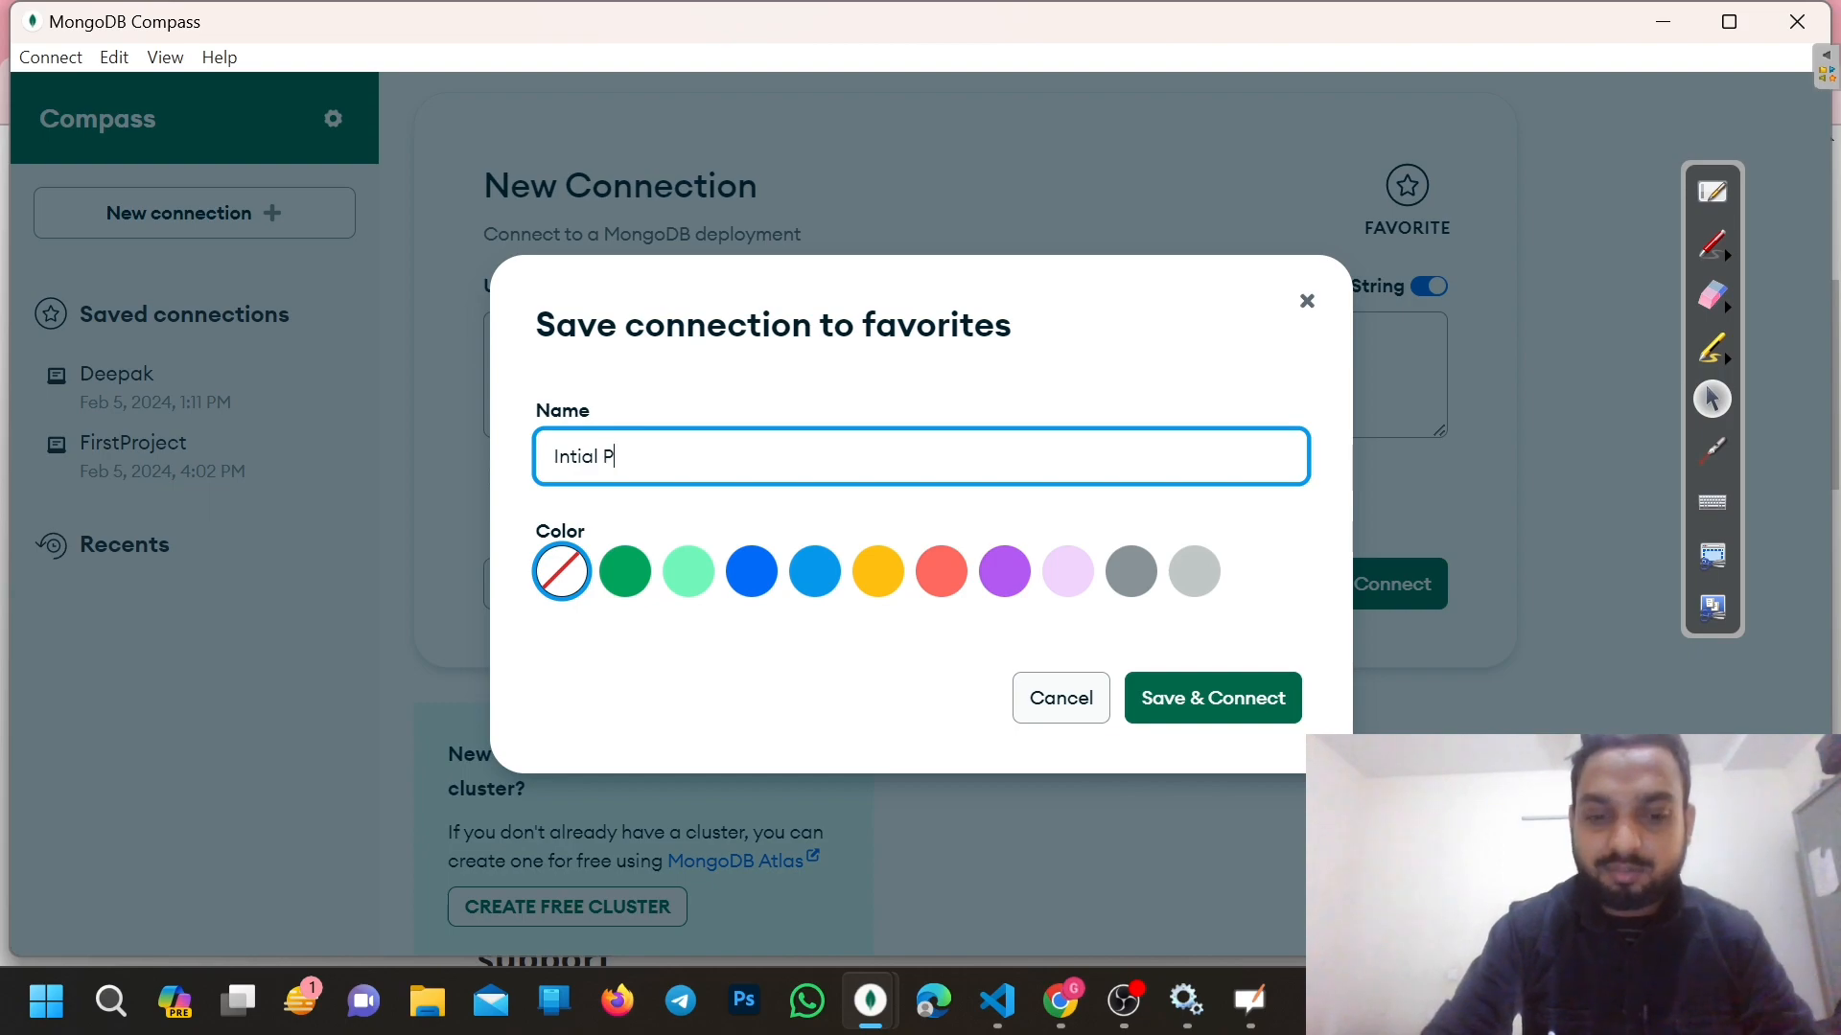
{"action": "left_click", "coordinate": [1135, 700]}
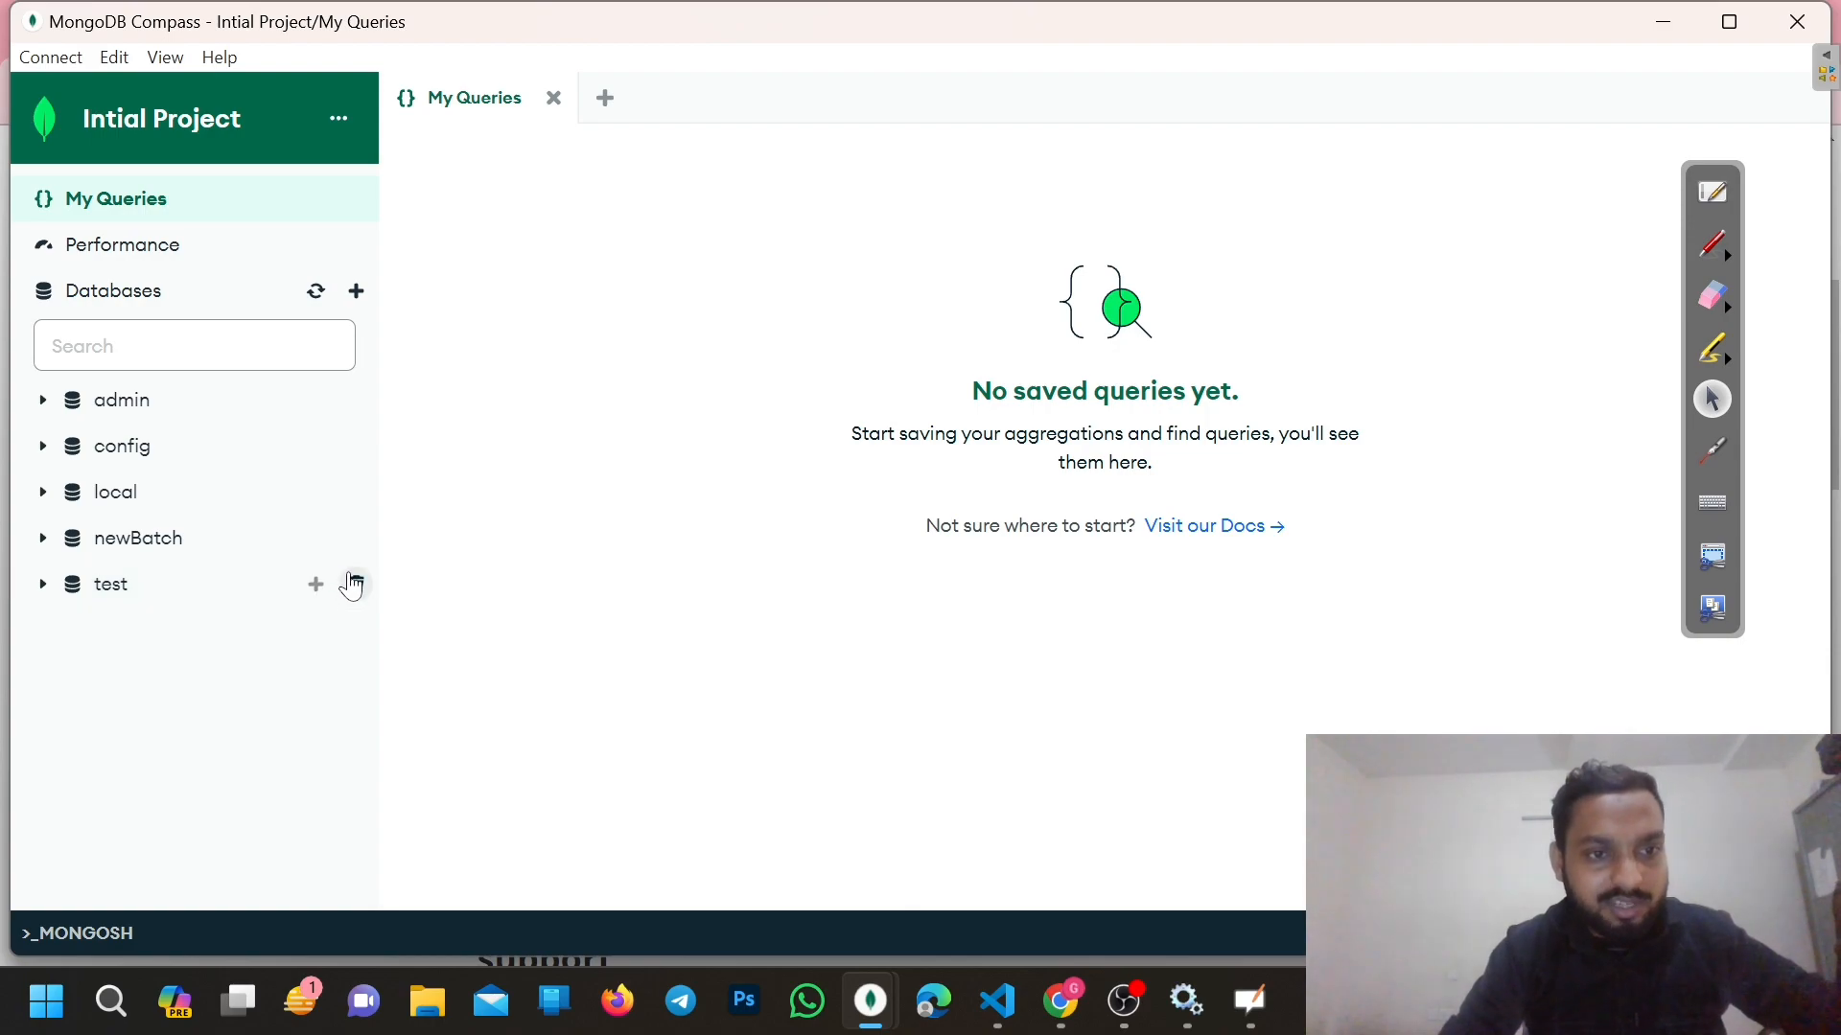
Drop the test database from the Intial Project connection, confirming with its name
{"action": "left_click", "coordinate": [353, 583]}
{"action": "type", "text": "te"}
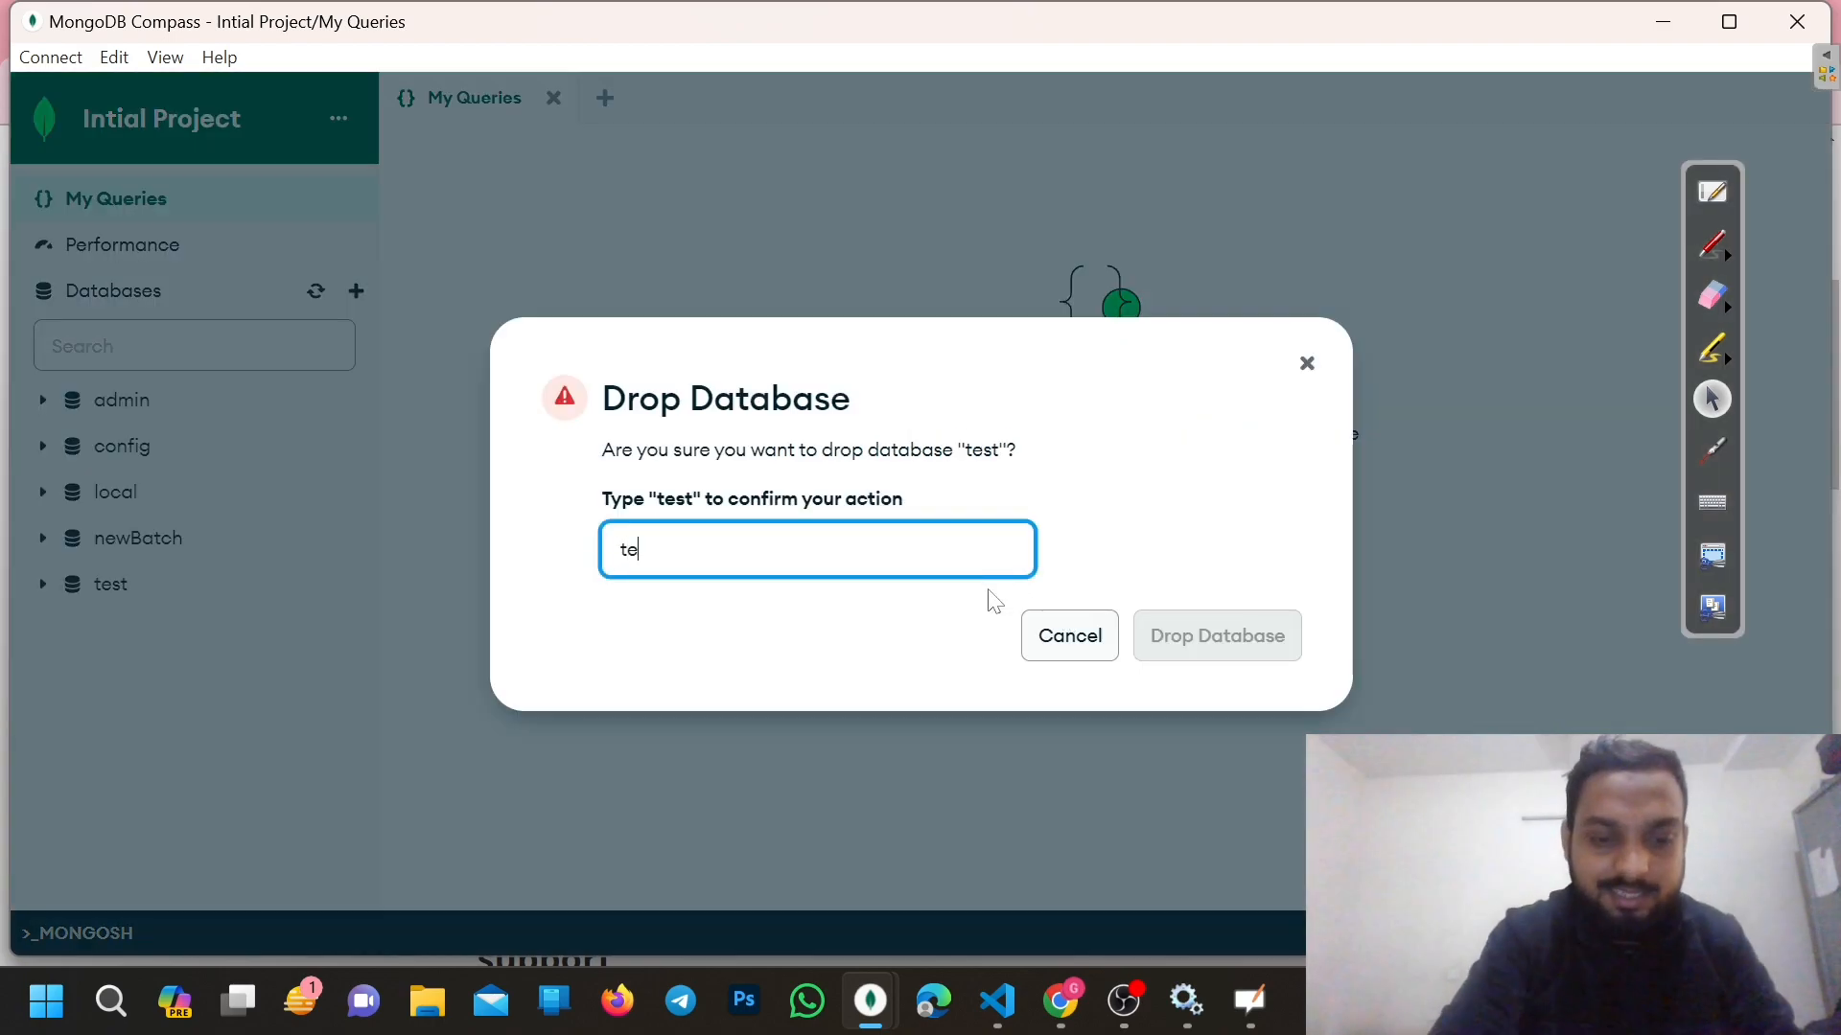
{"action": "type", "text": "st"}
{"action": "left_click", "coordinate": [1258, 635]}
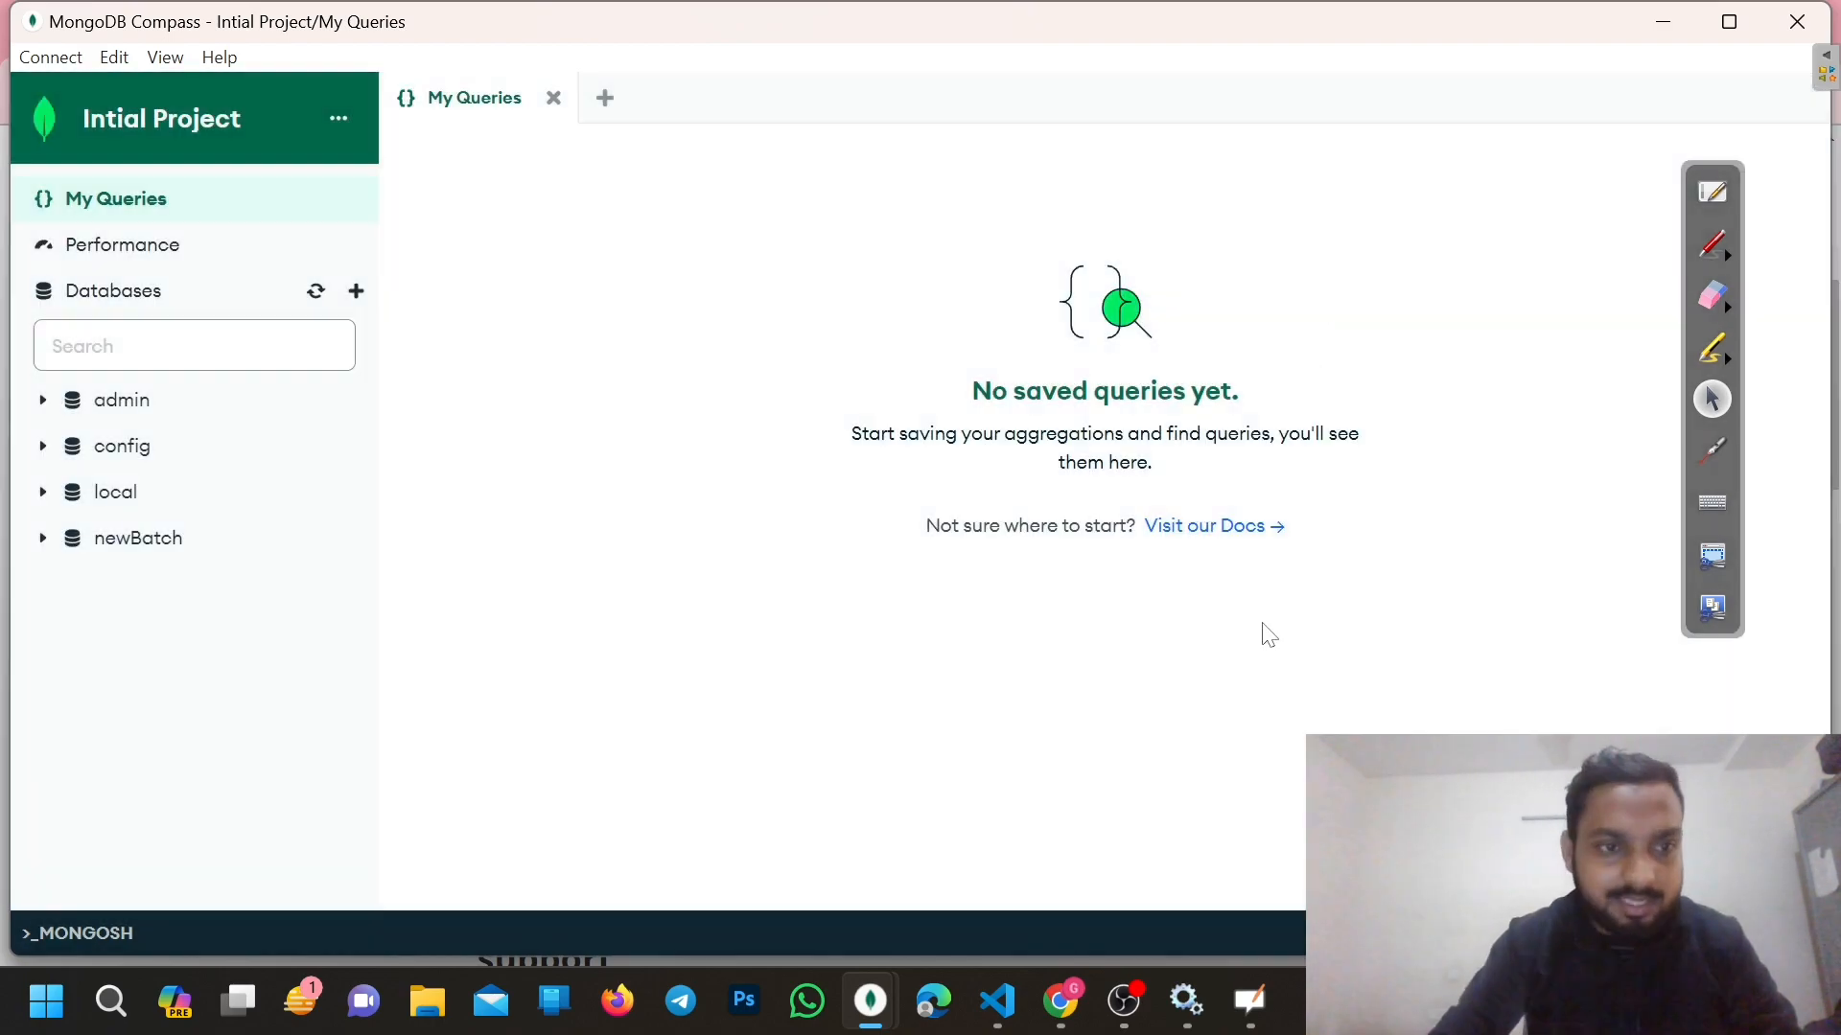
Drop the newBatch database, confirming with its name, and open the overview of all databases
{"action": "left_click", "coordinate": [354, 539]}
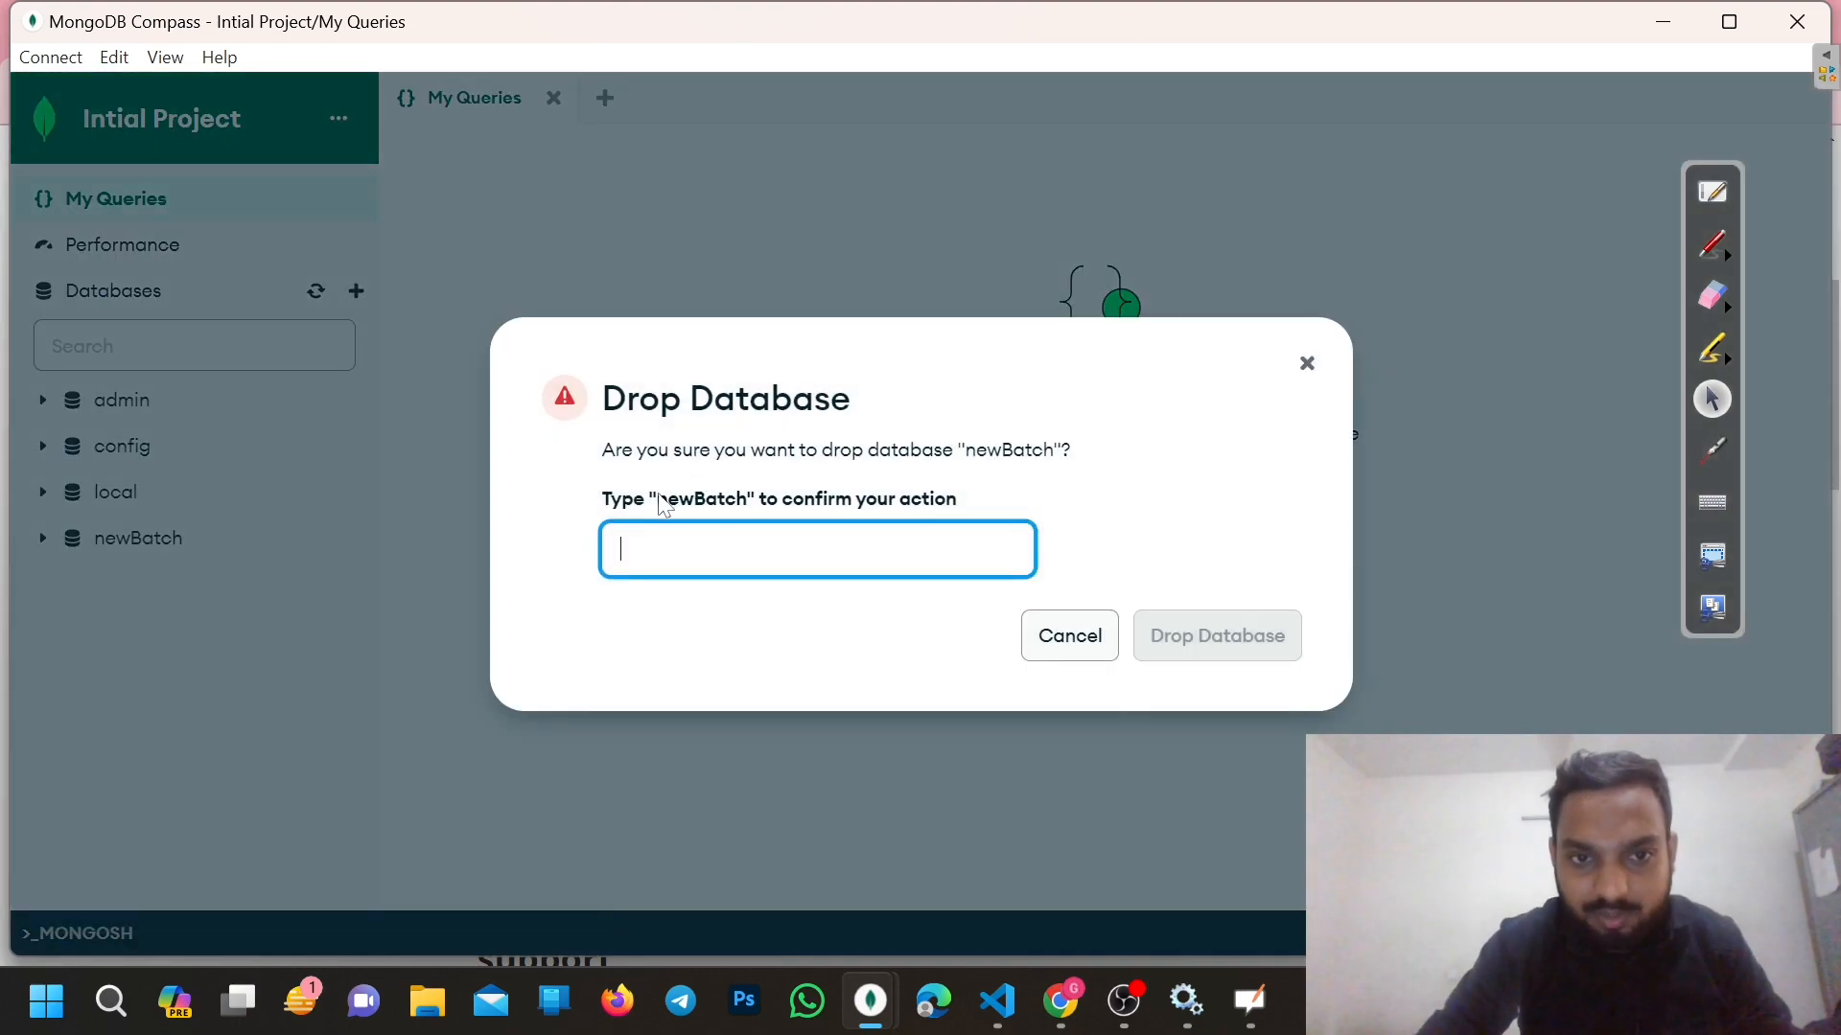
{"action": "left_click_drag", "start_coordinate": [658, 499], "coordinate": [749, 502]}
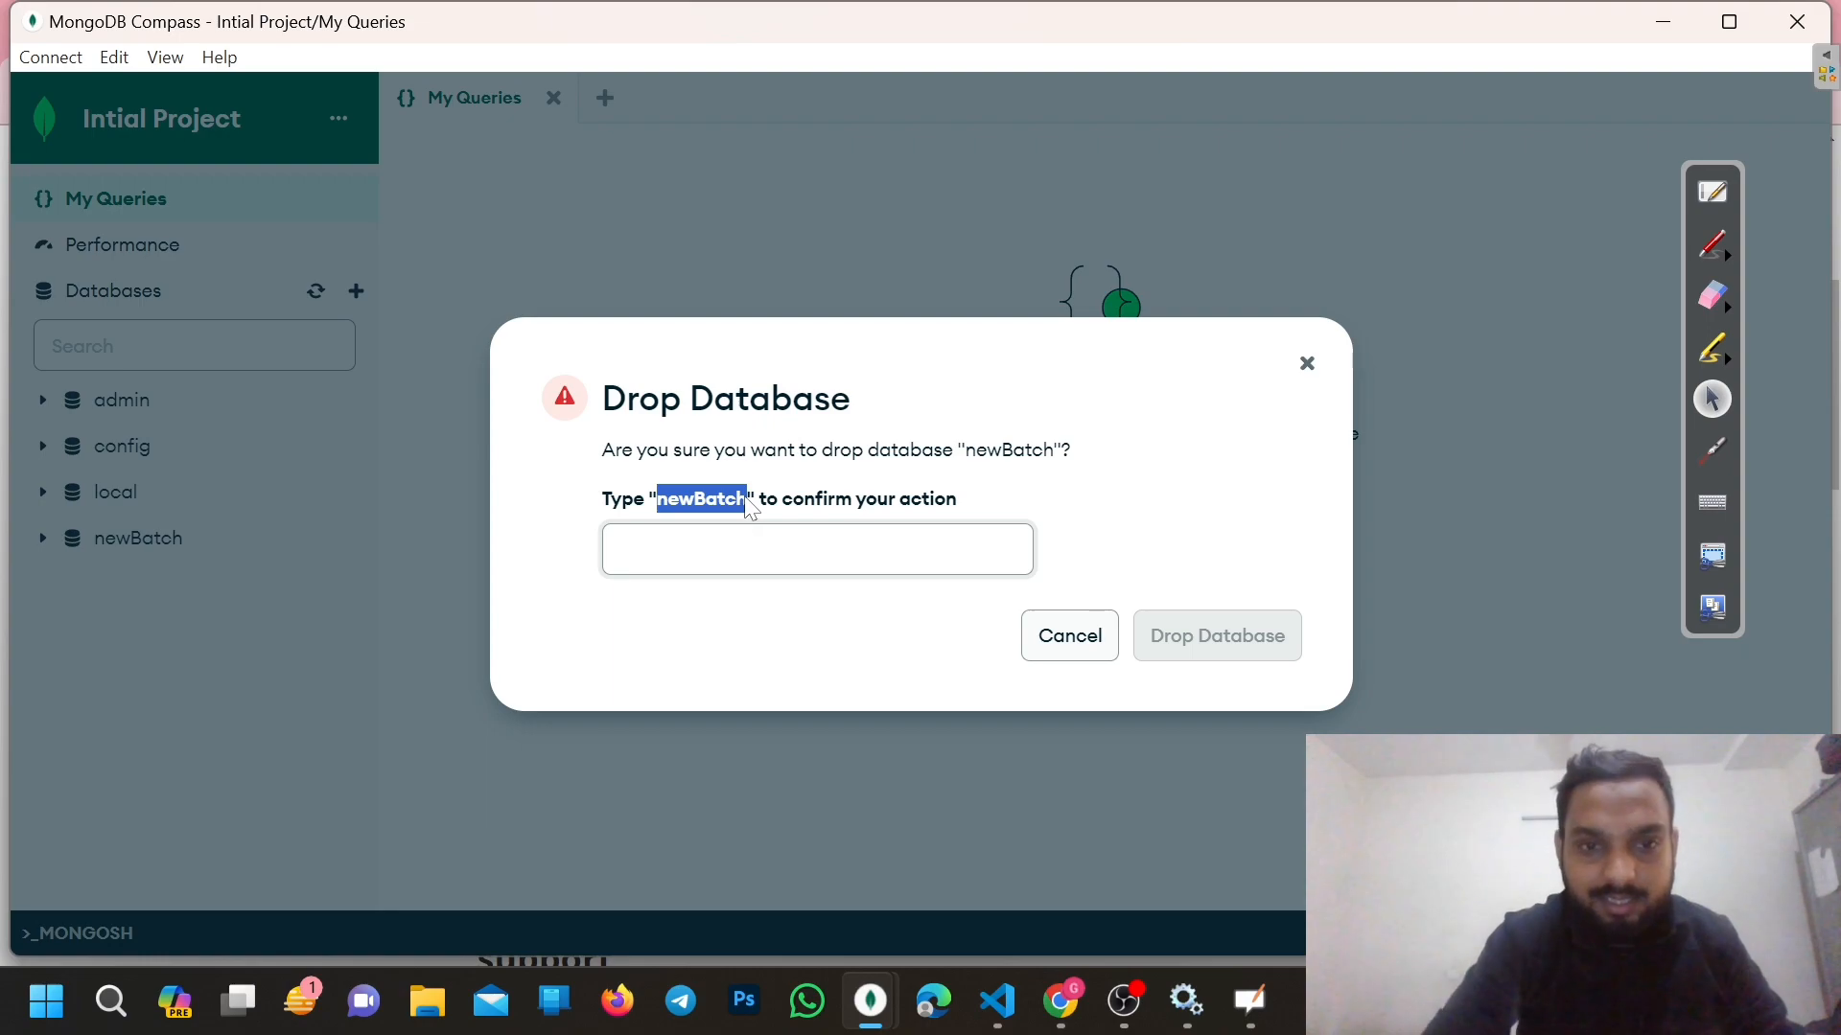
{"action": "left_click", "coordinate": [757, 549]}
{"action": "type", "text": "newBatch"}
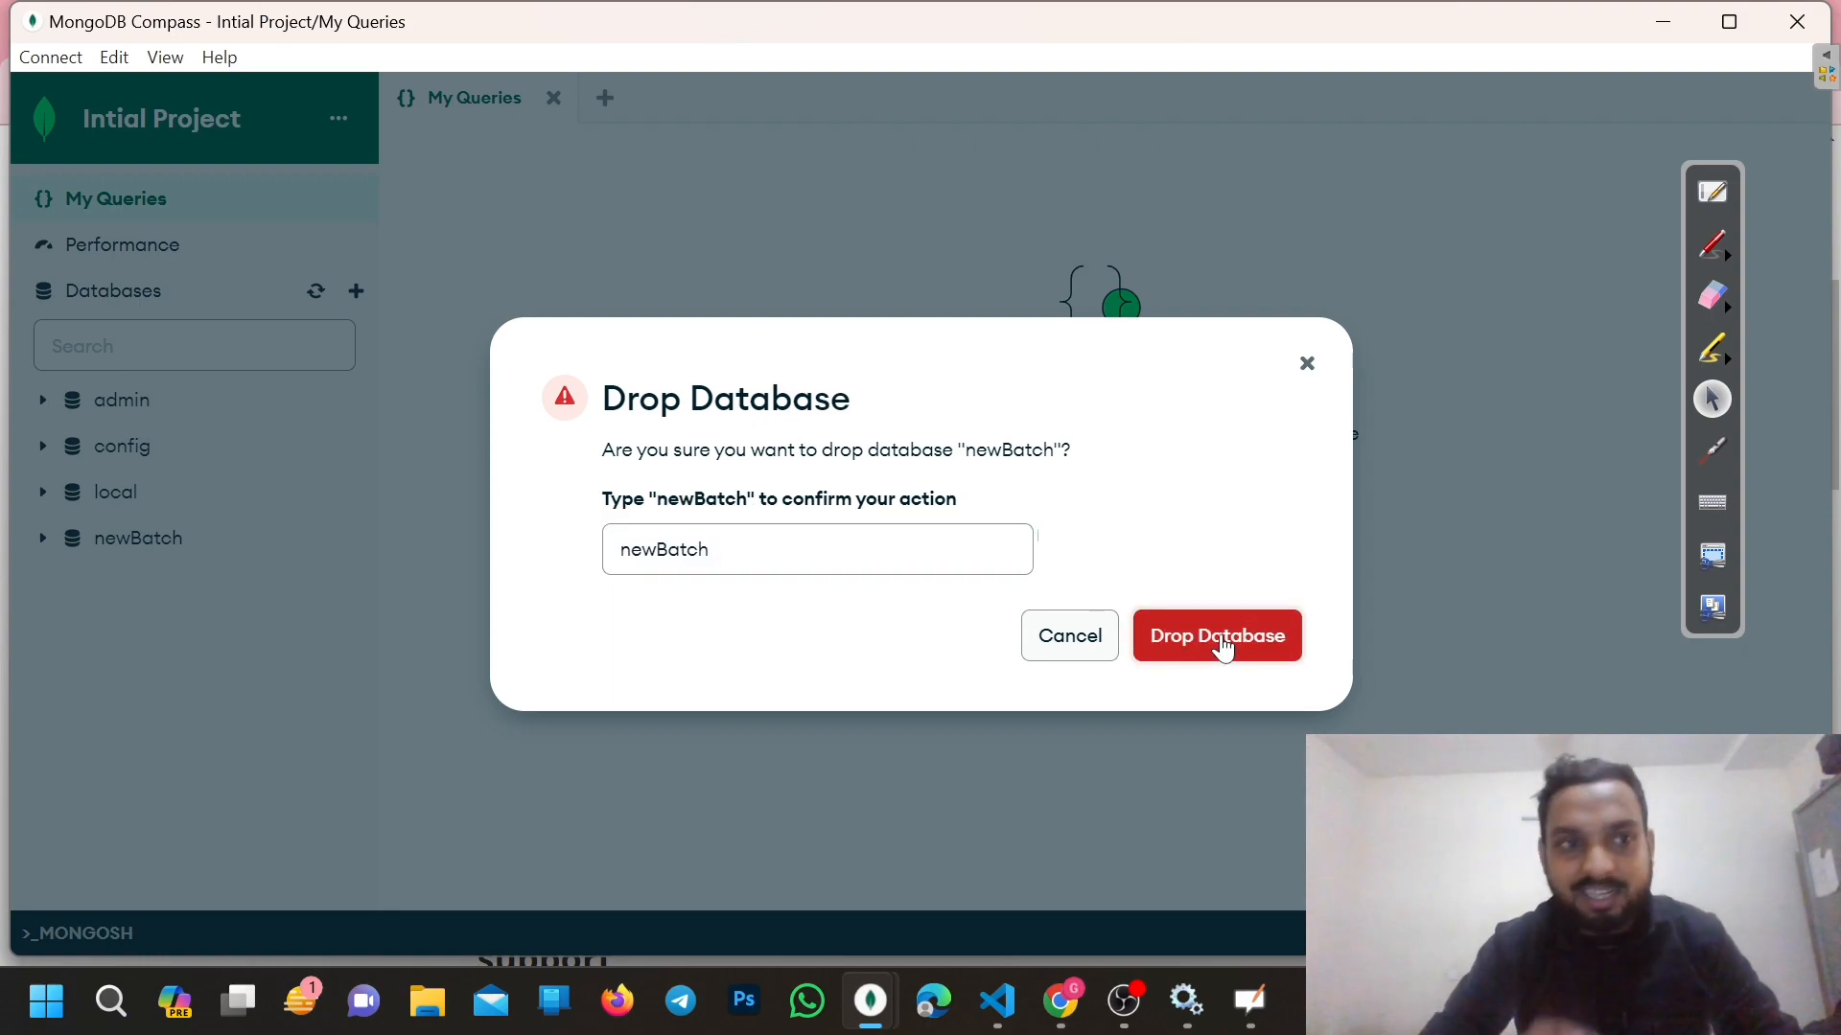
{"action": "left_click", "coordinate": [1219, 640]}
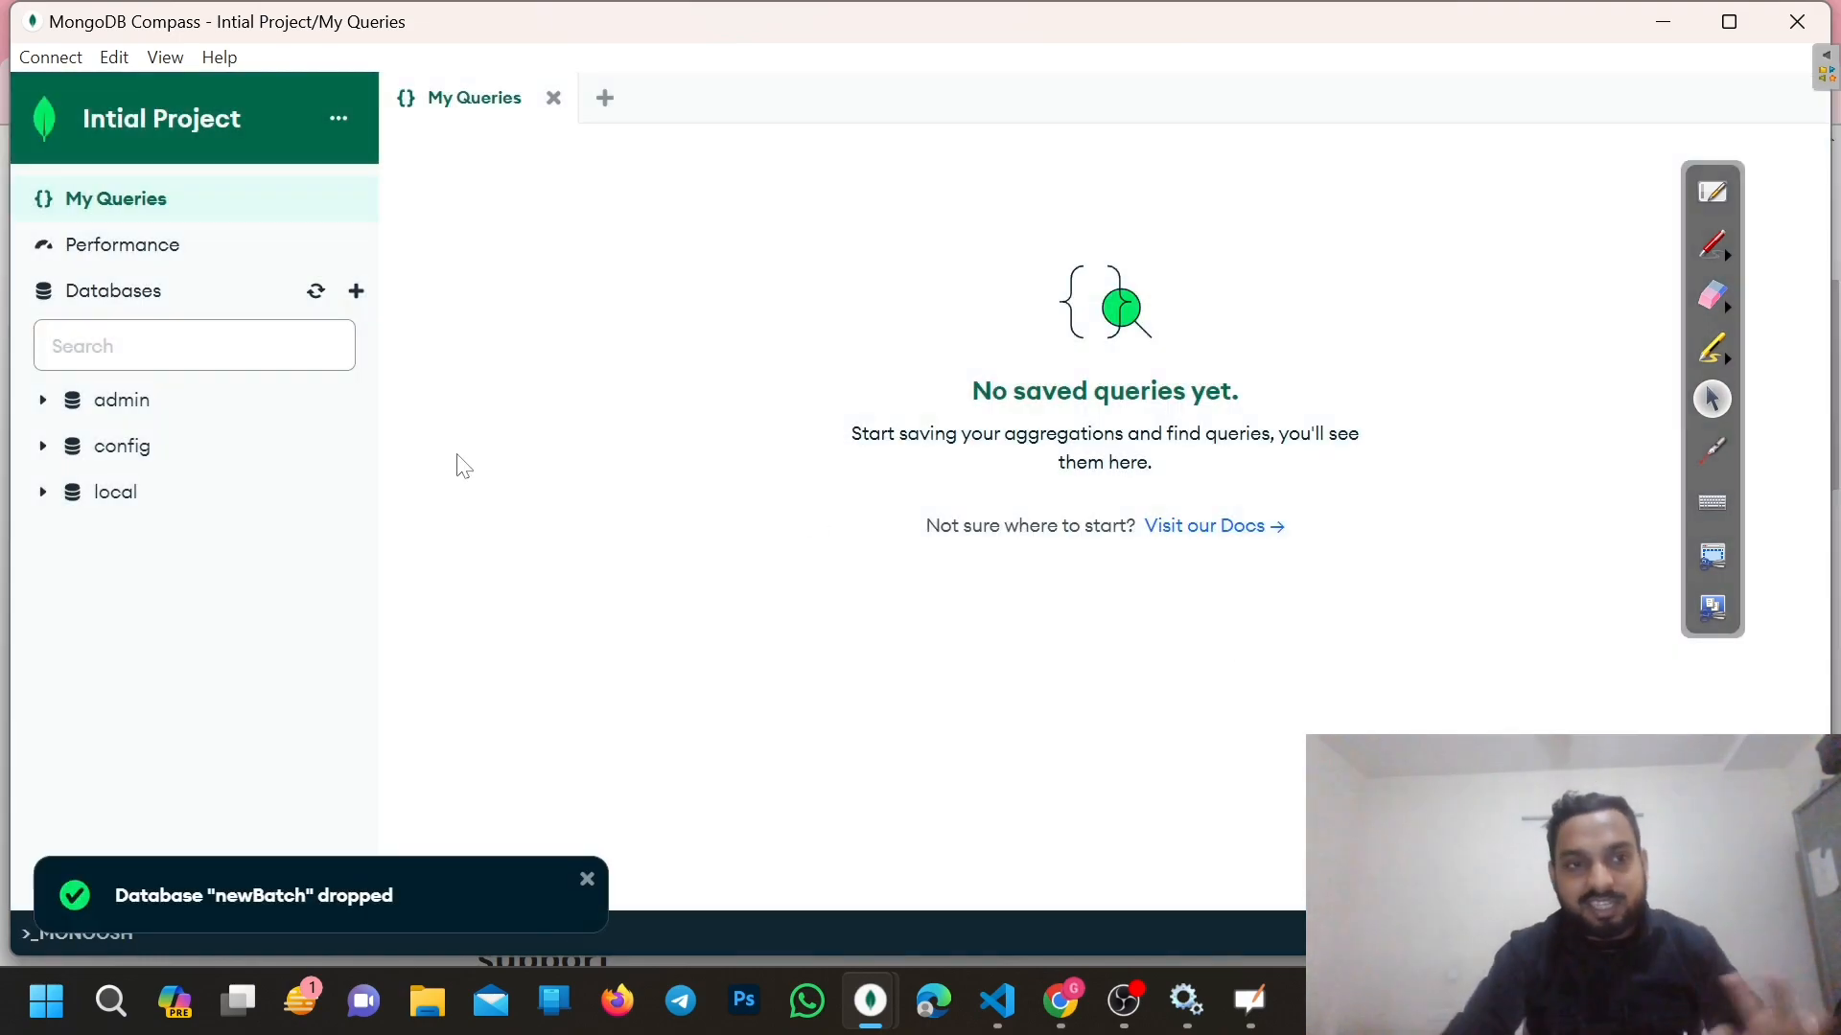
{"action": "left_click", "coordinate": [131, 291]}
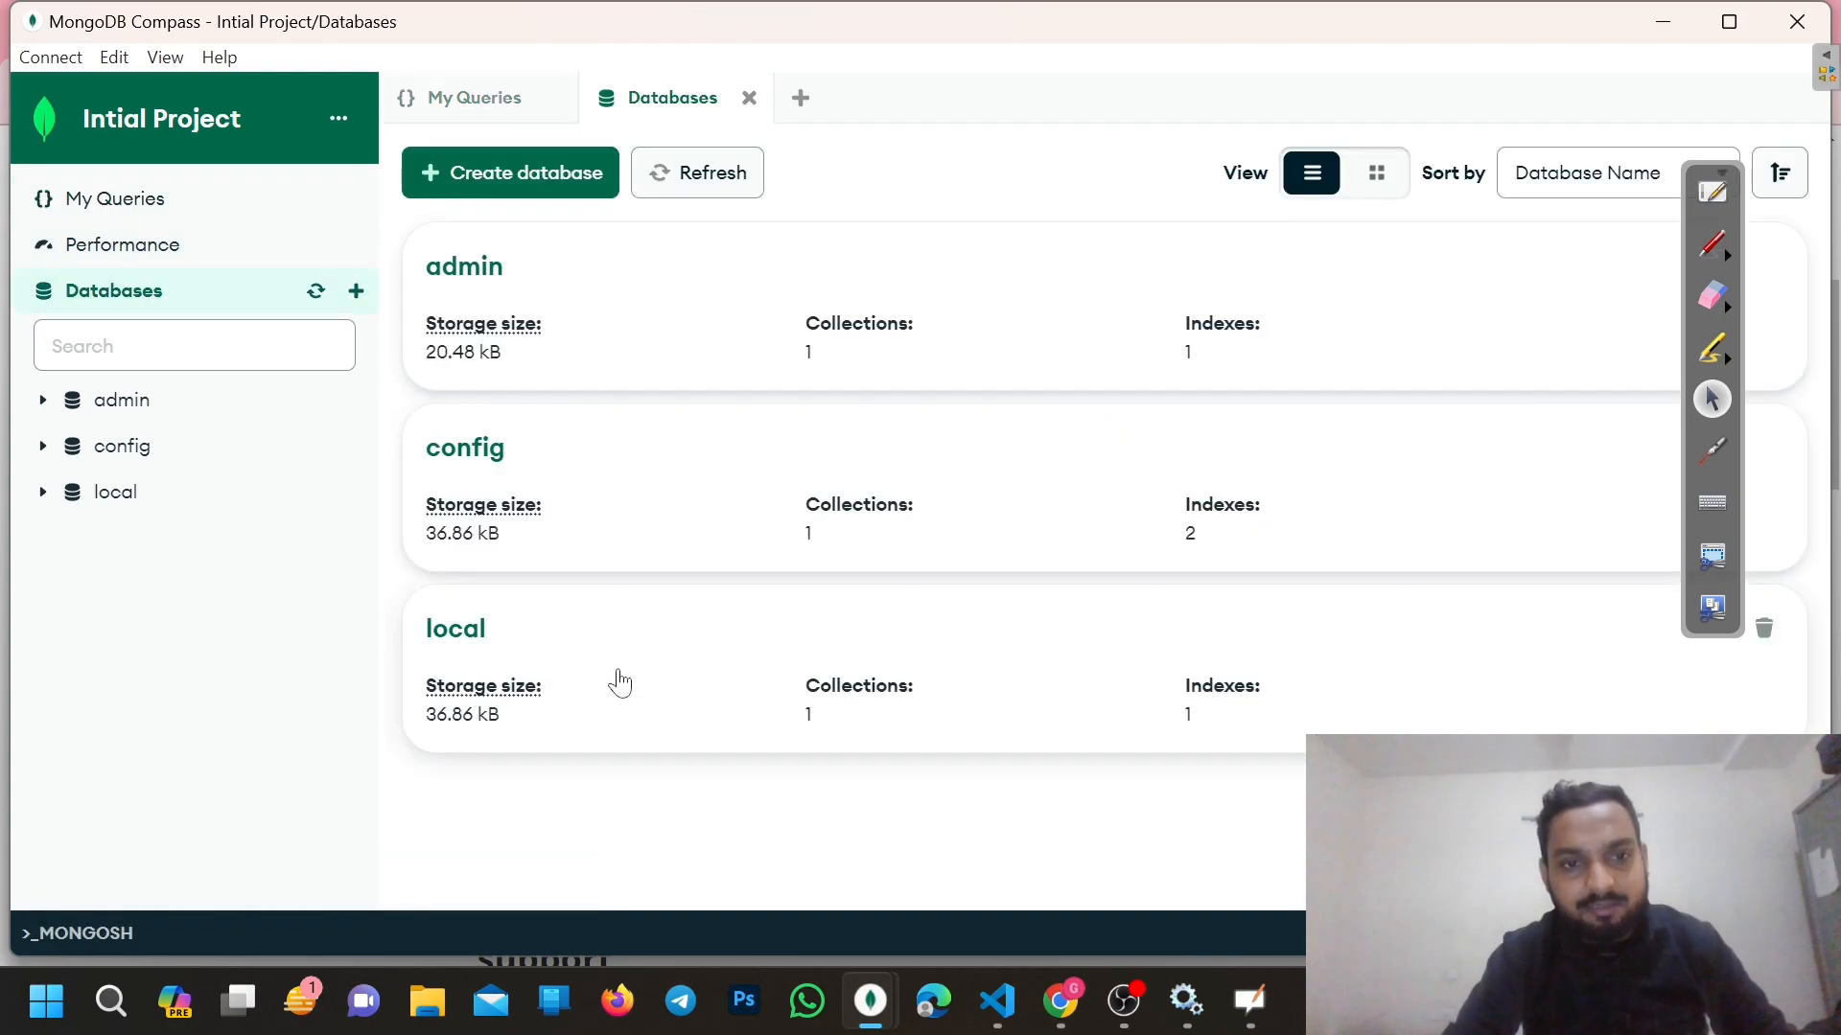
Switch to Visual Studio Code and review the Student model, its new instance and the localhost connection string in index.js
{"action": "left_click", "coordinate": [997, 1000]}
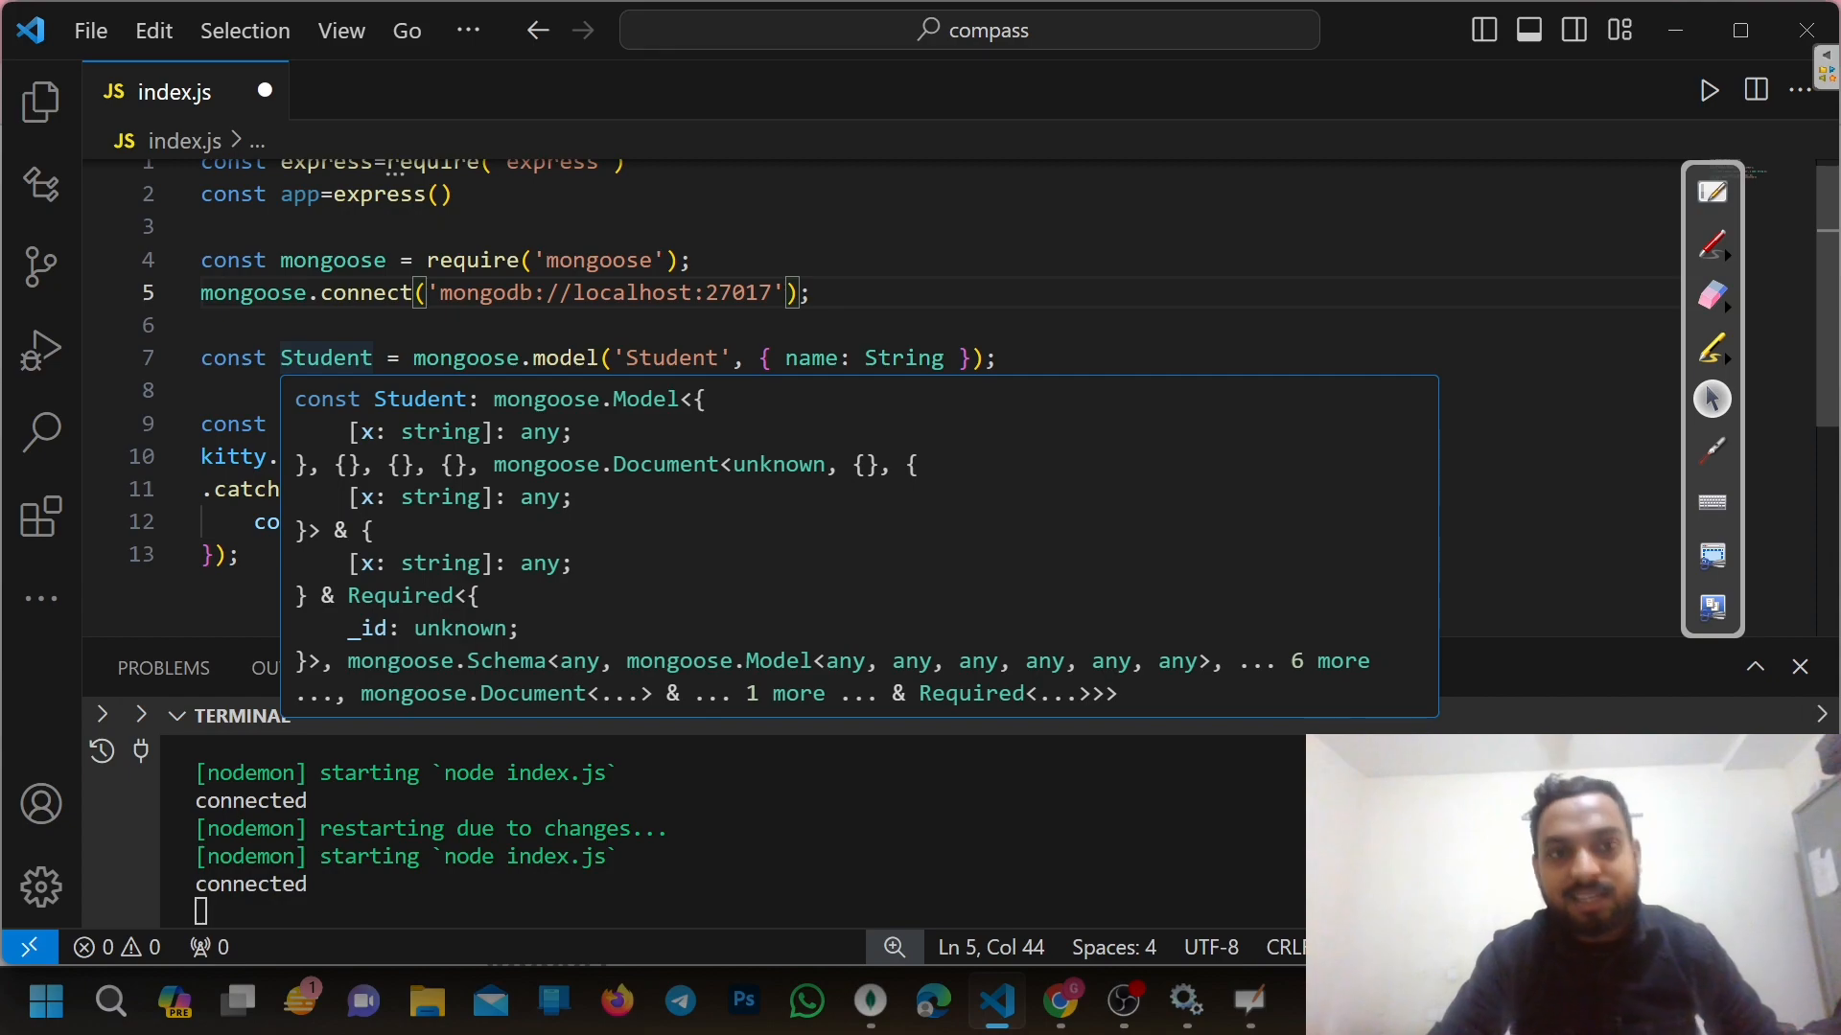
{"action": "left_click", "coordinate": [294, 358]}
{"action": "left_click", "coordinate": [507, 424]}
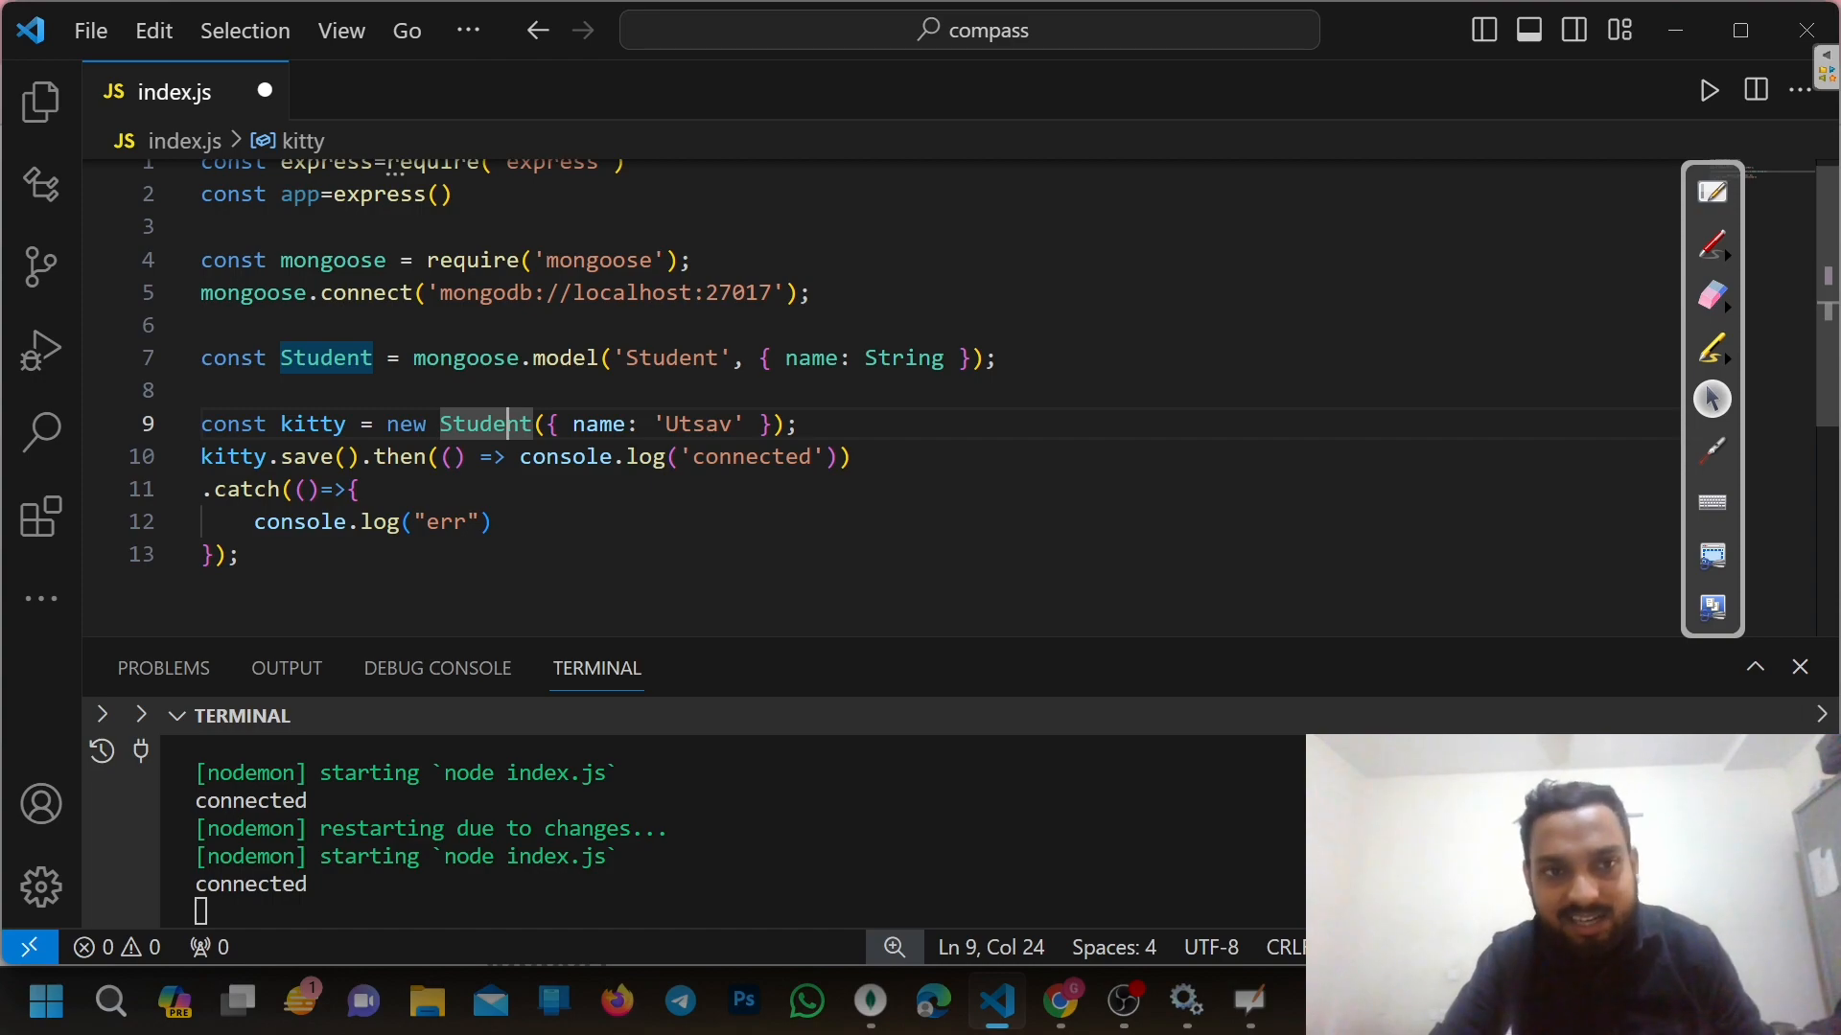
{"action": "left_click_drag", "start_coordinate": [454, 292], "coordinate": [760, 292]}
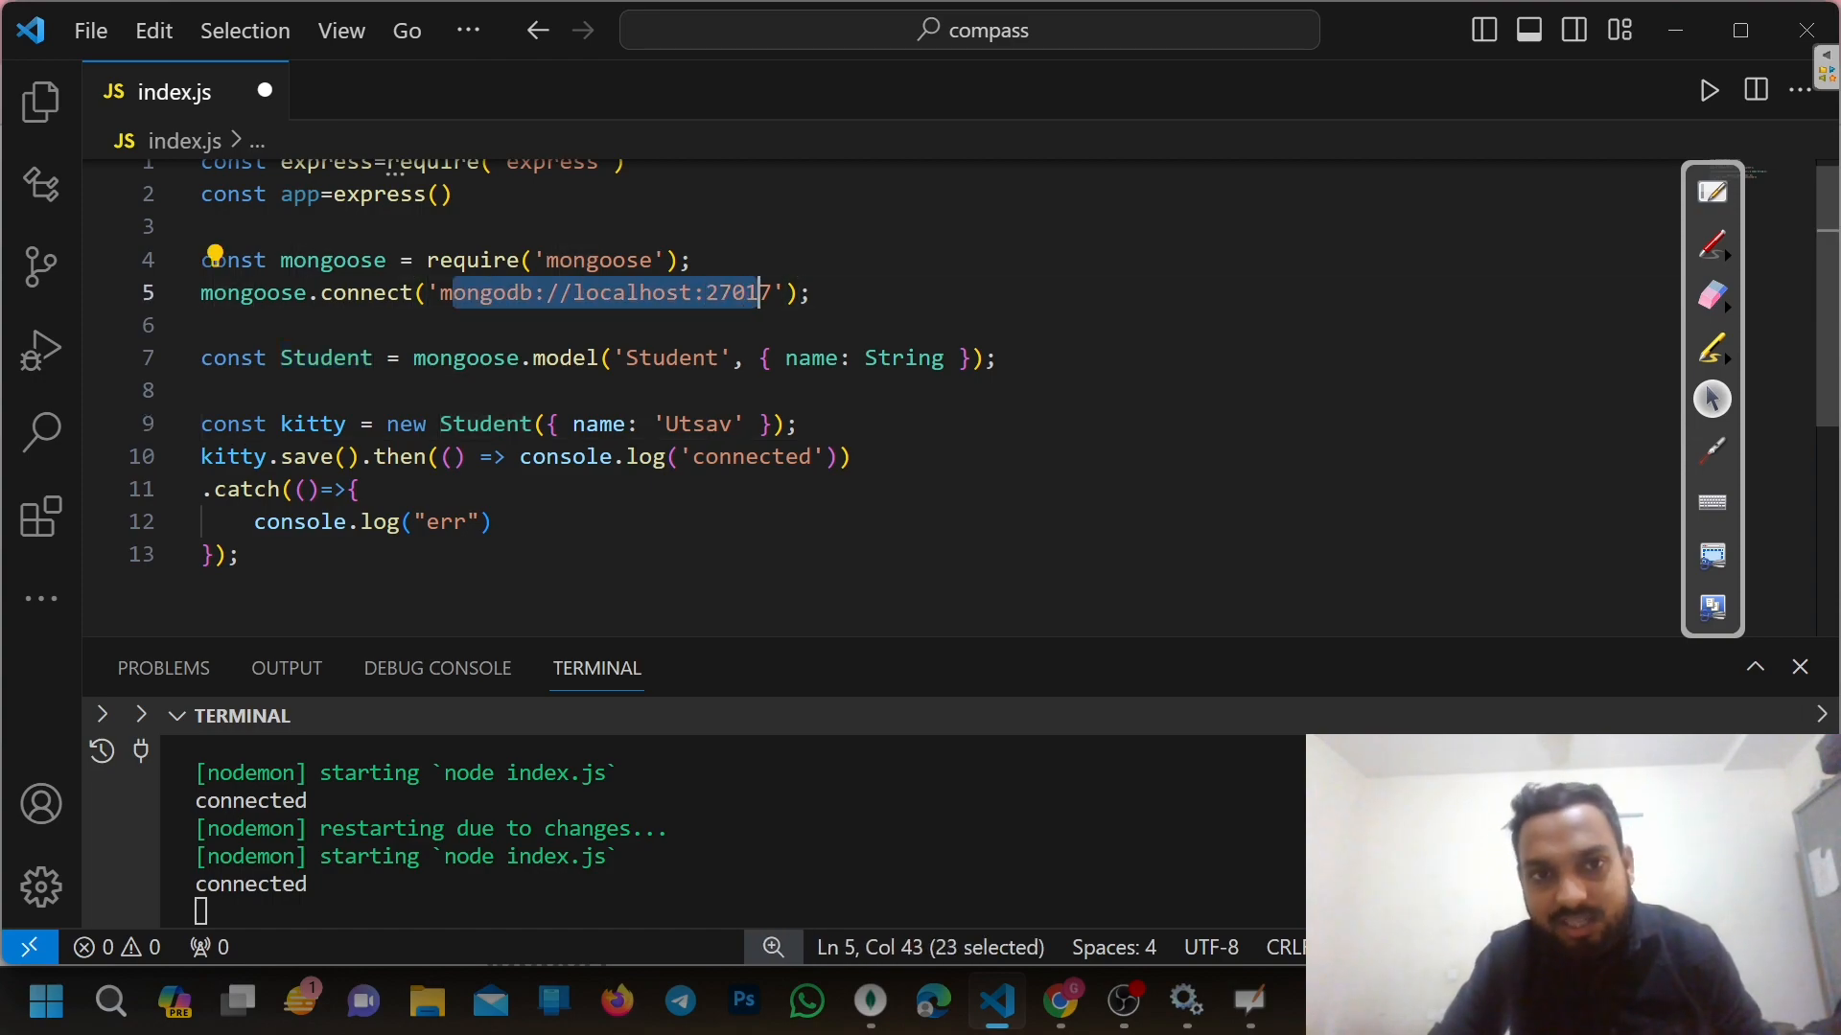
Switch to the Intial Project window of MongoDB Compass and copy its connection string
{"action": "left_click", "coordinate": [875, 1007]}
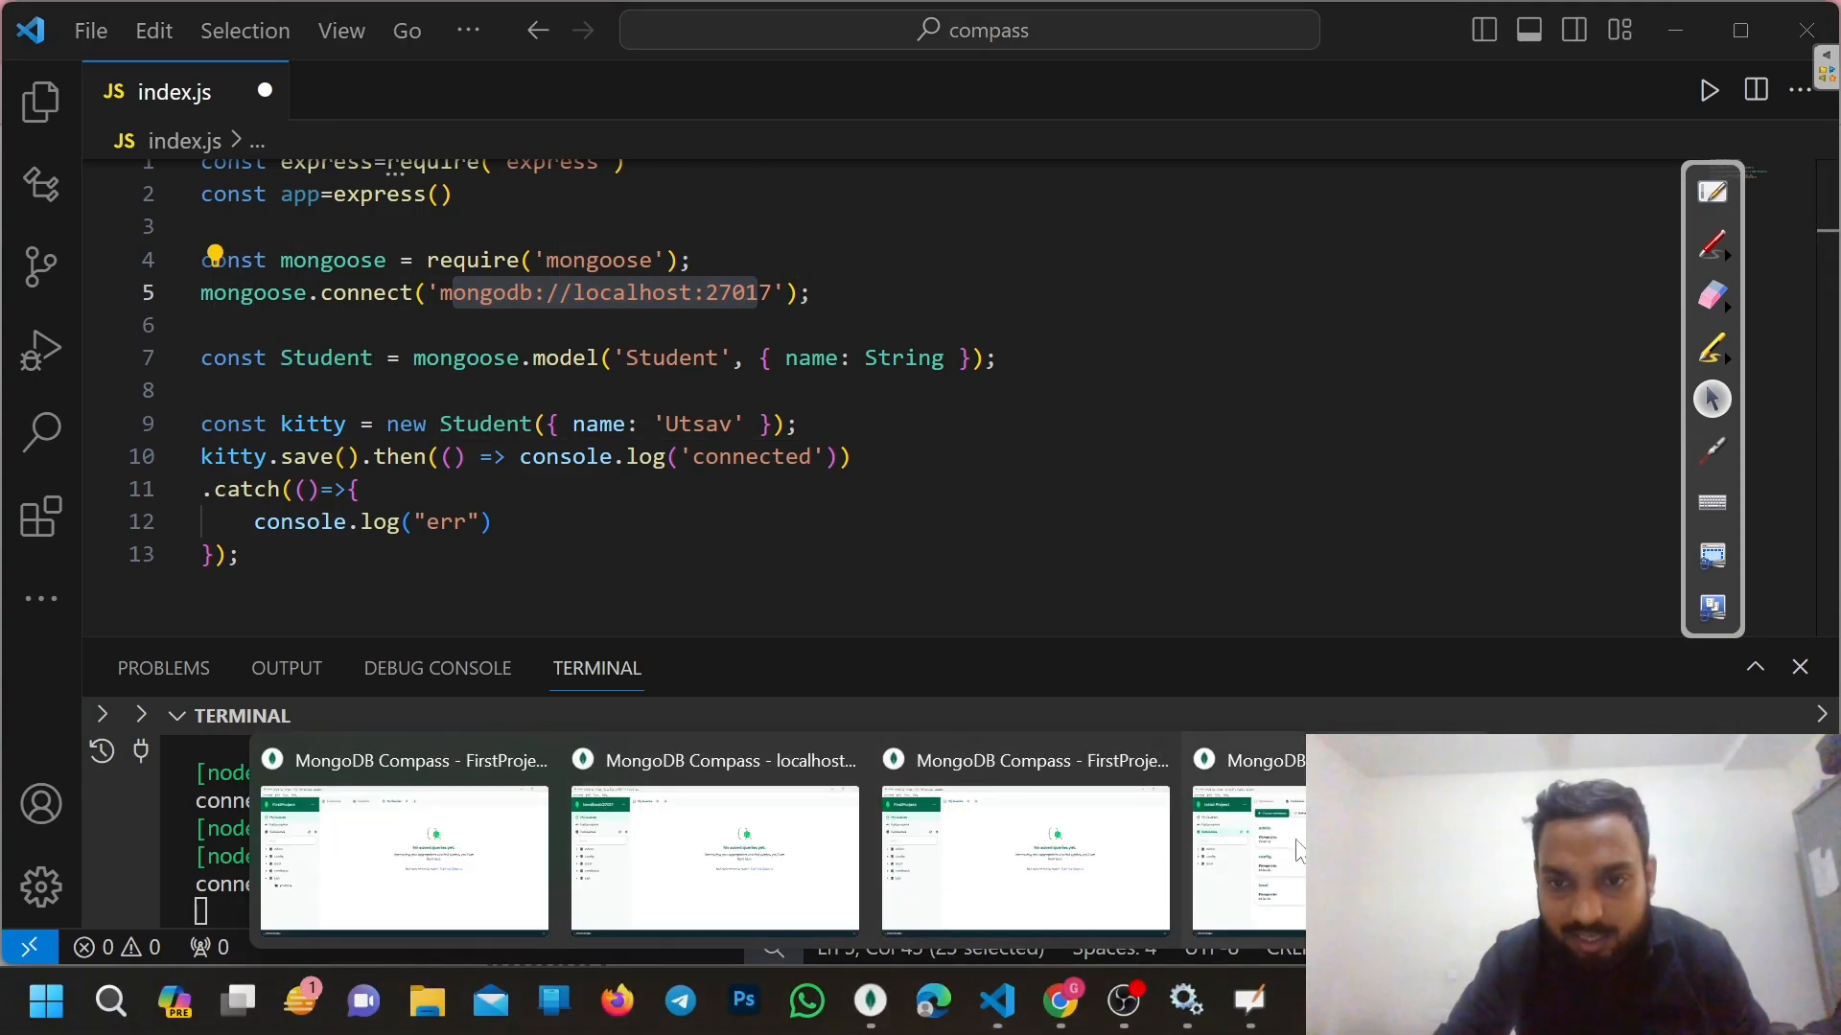
{"action": "left_click", "coordinate": [1296, 840]}
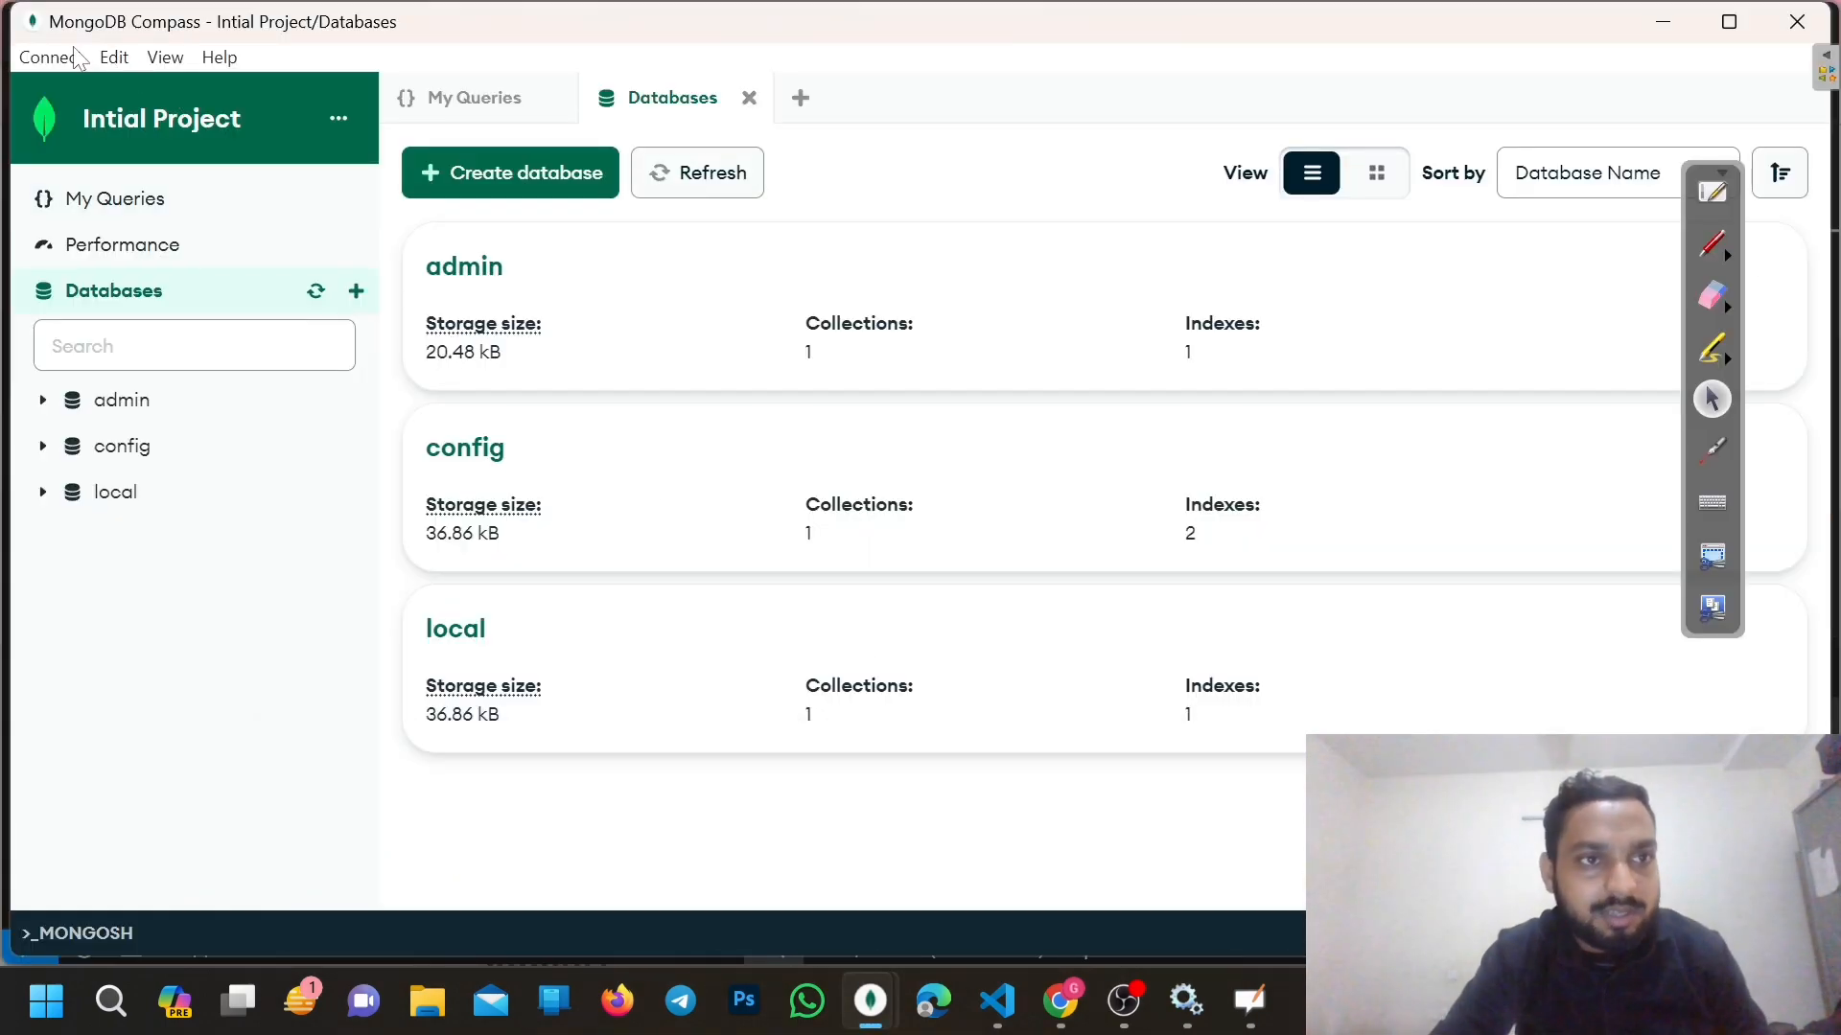
{"action": "left_click", "coordinate": [338, 118]}
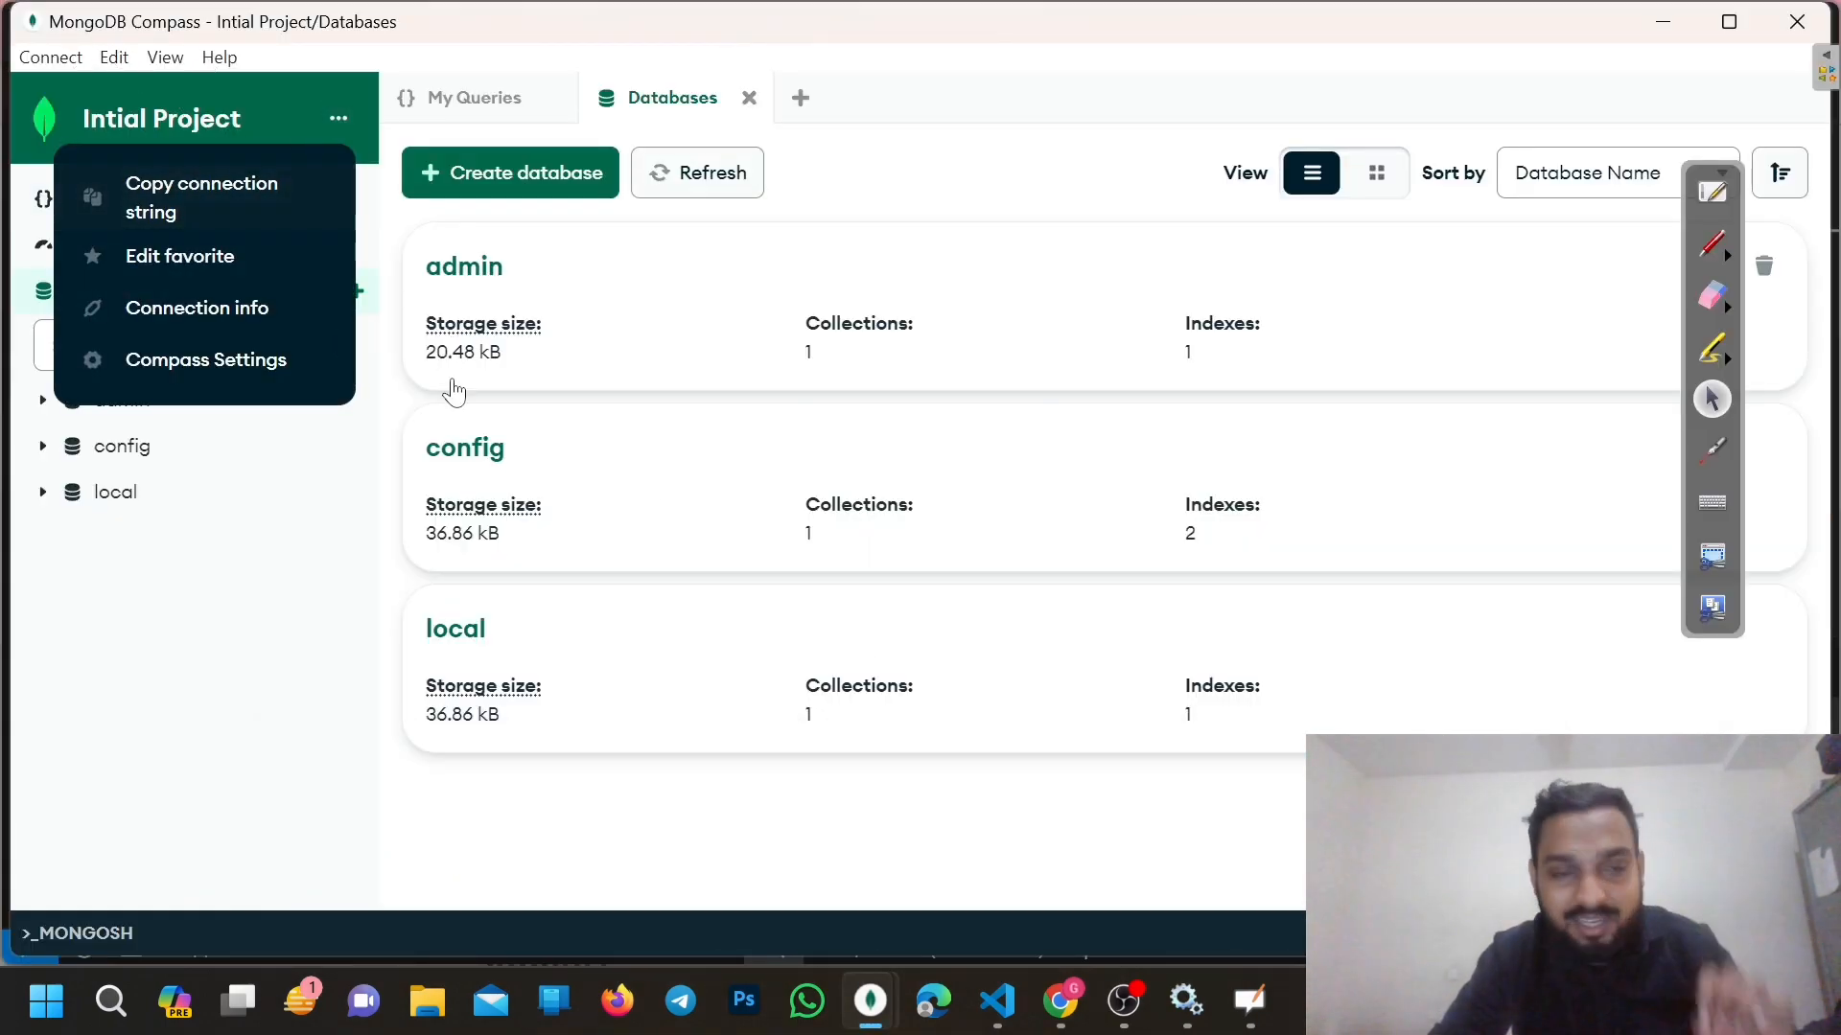
{"action": "left_click", "coordinate": [271, 205]}
Switch to Visual Studio Code and save index.js so that nodemon reruns the script
{"action": "left_click", "coordinate": [997, 1000]}
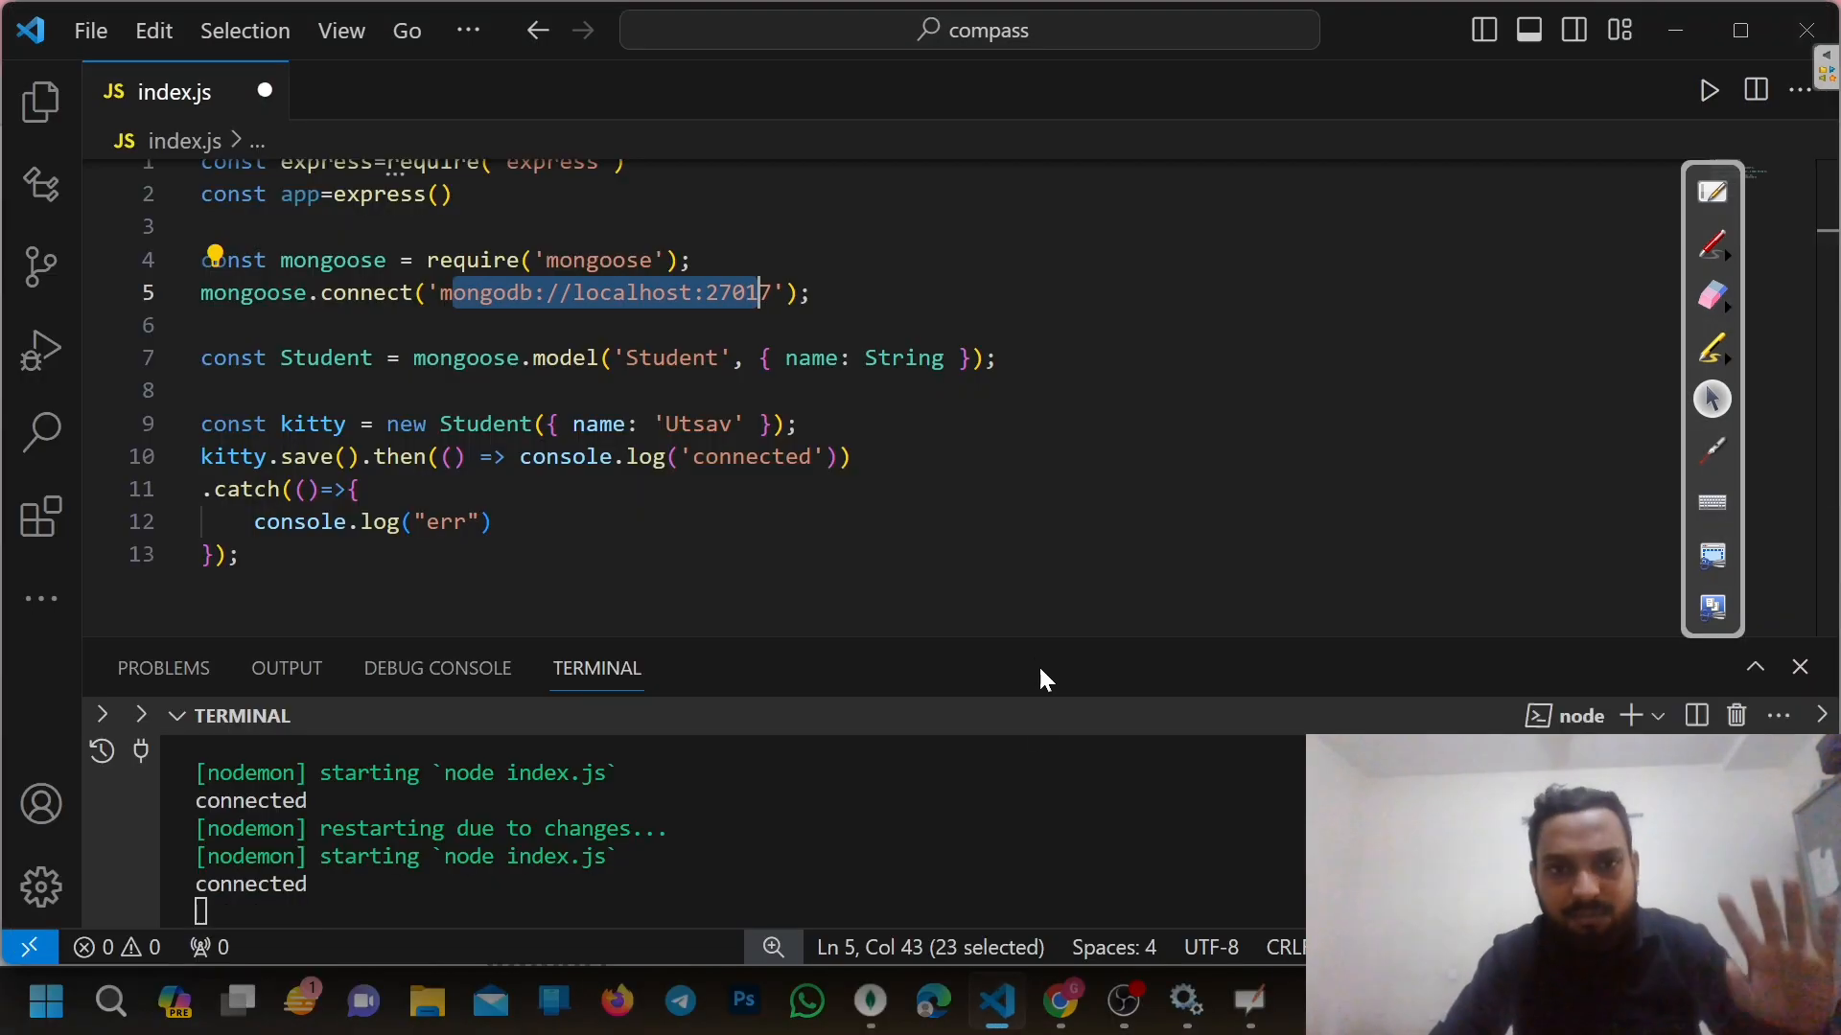
{"action": "left_click", "coordinate": [1038, 594]}
{"action": "key", "text": "ctrl+s"}
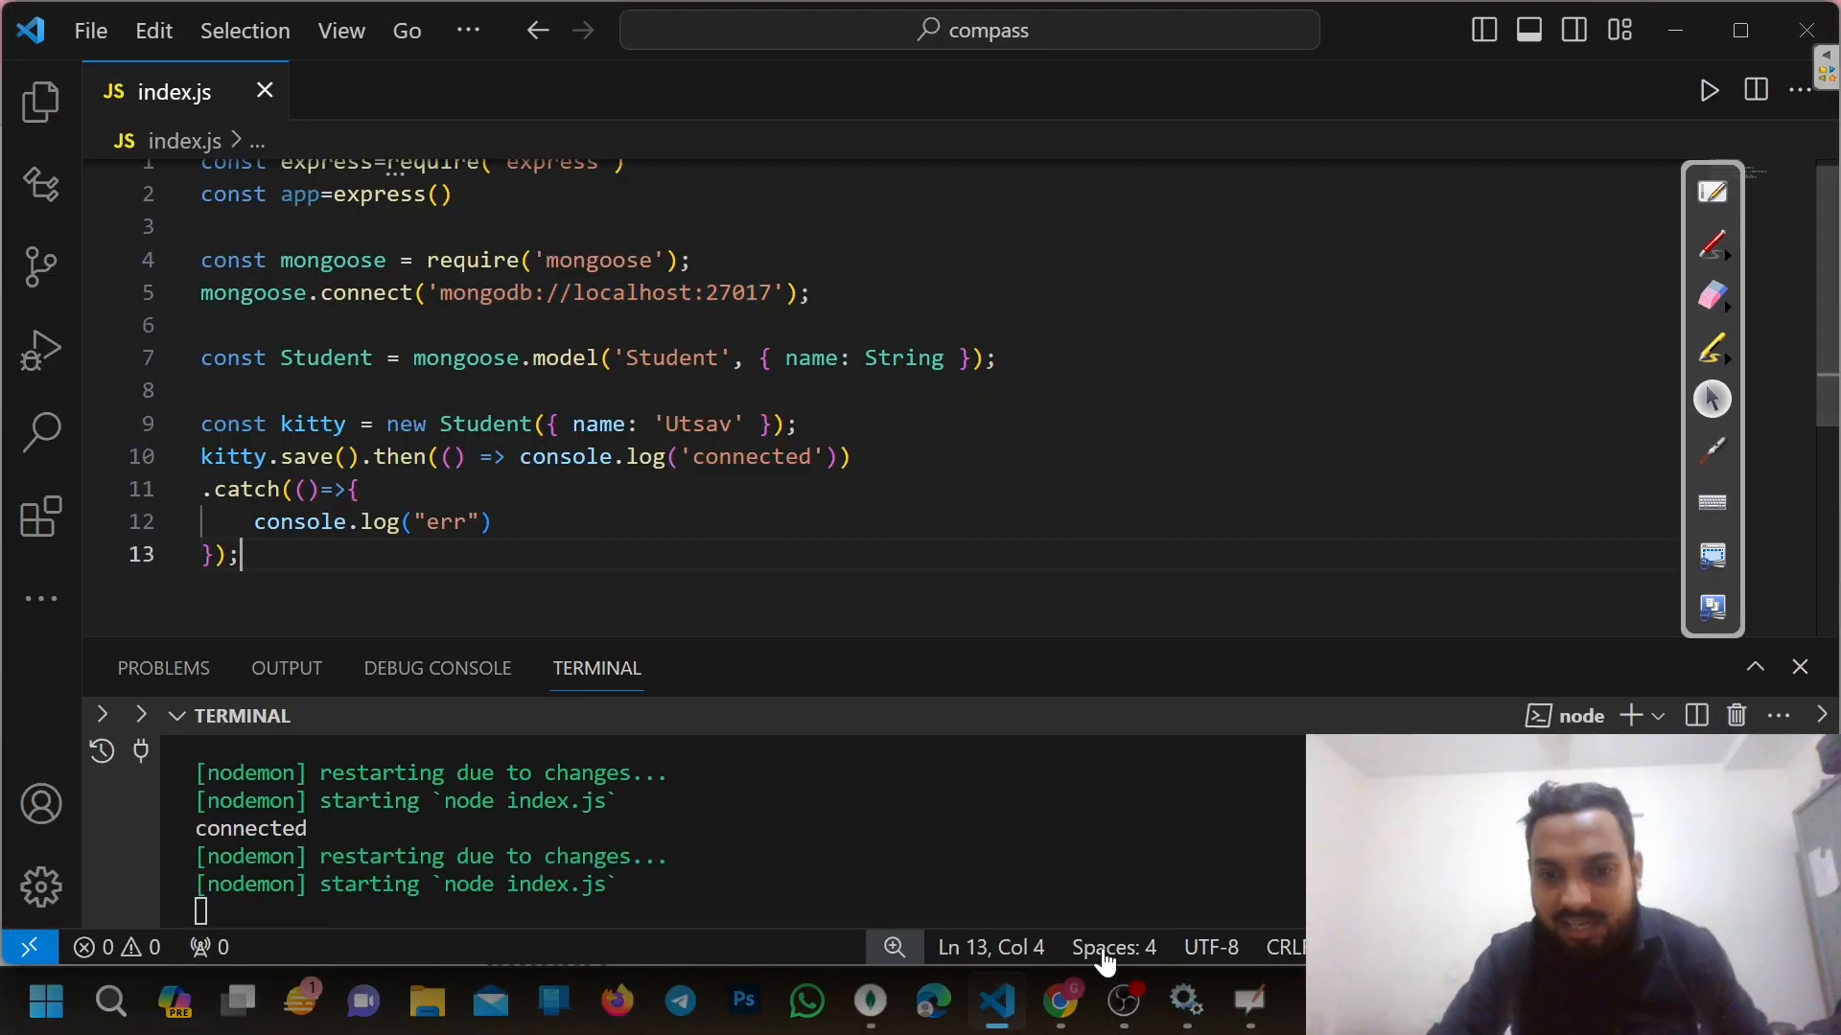
Close the two FirstProject windows and the localhost:27017 window of MongoDB Compass, and bring up the Intial Project window
{"action": "mouse_move", "coordinate": [872, 1011]}
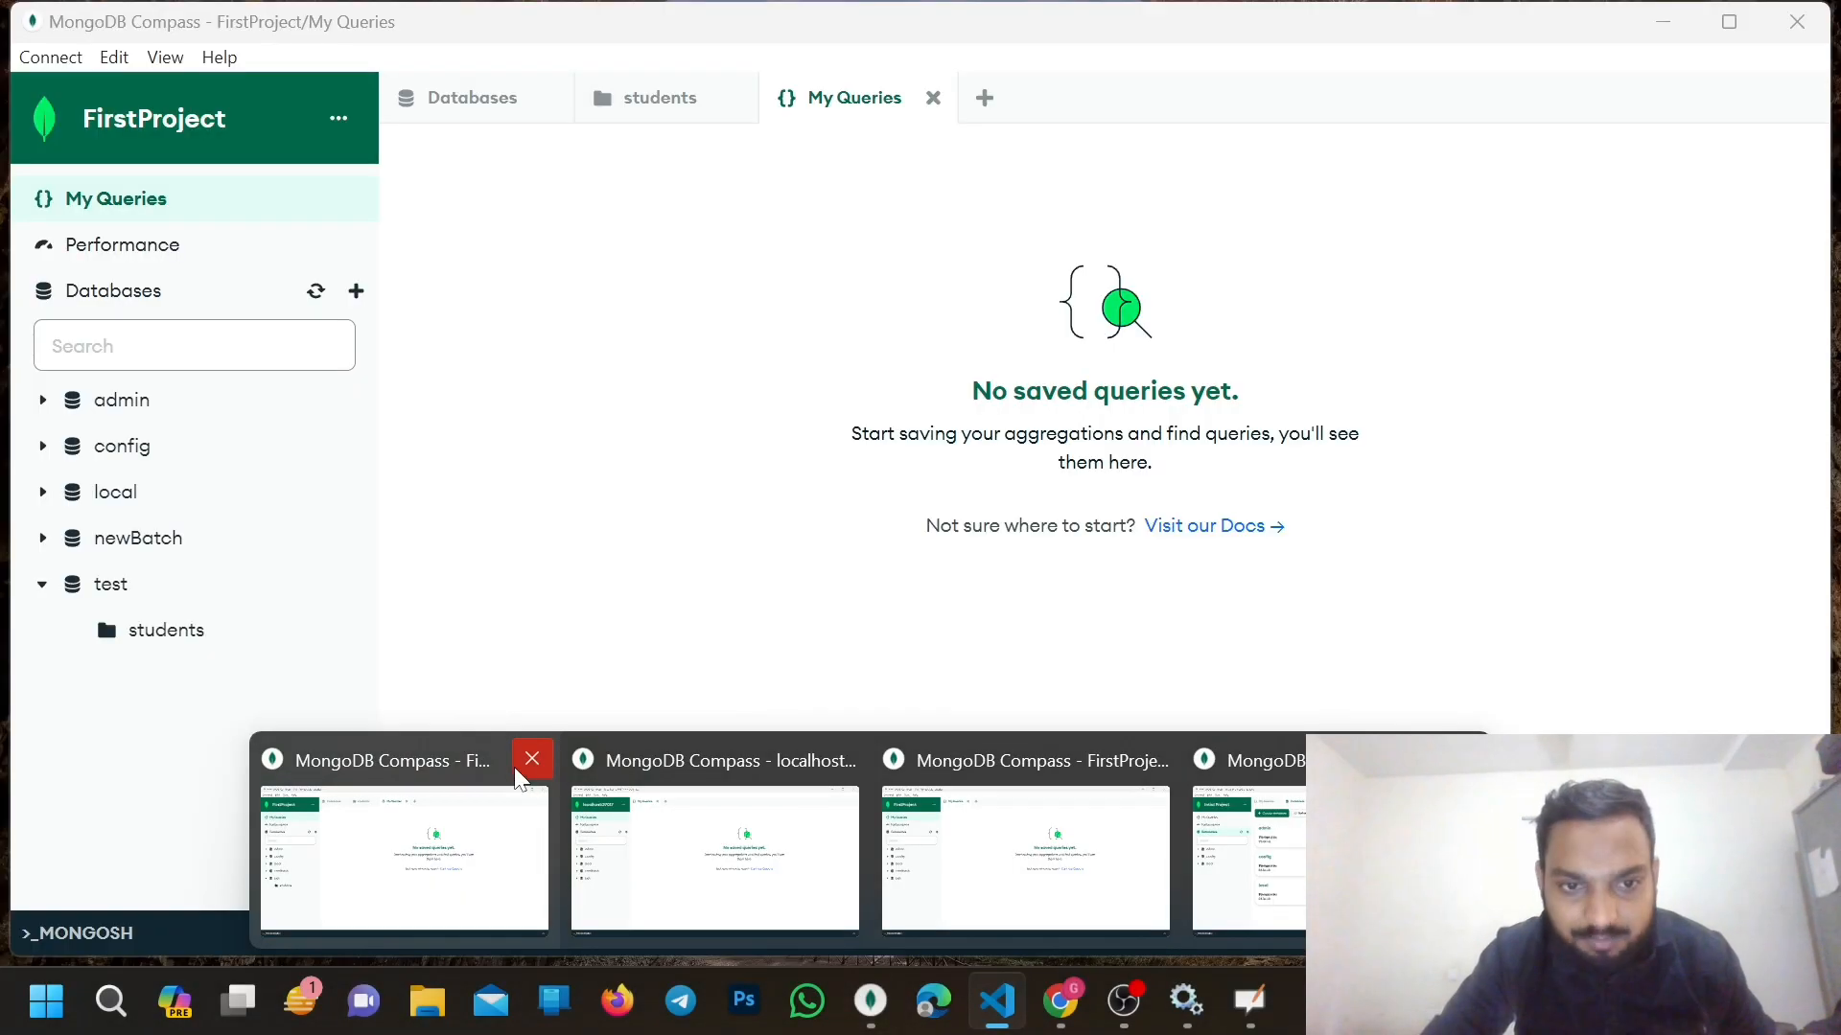
{"action": "left_click", "coordinate": [534, 760]}
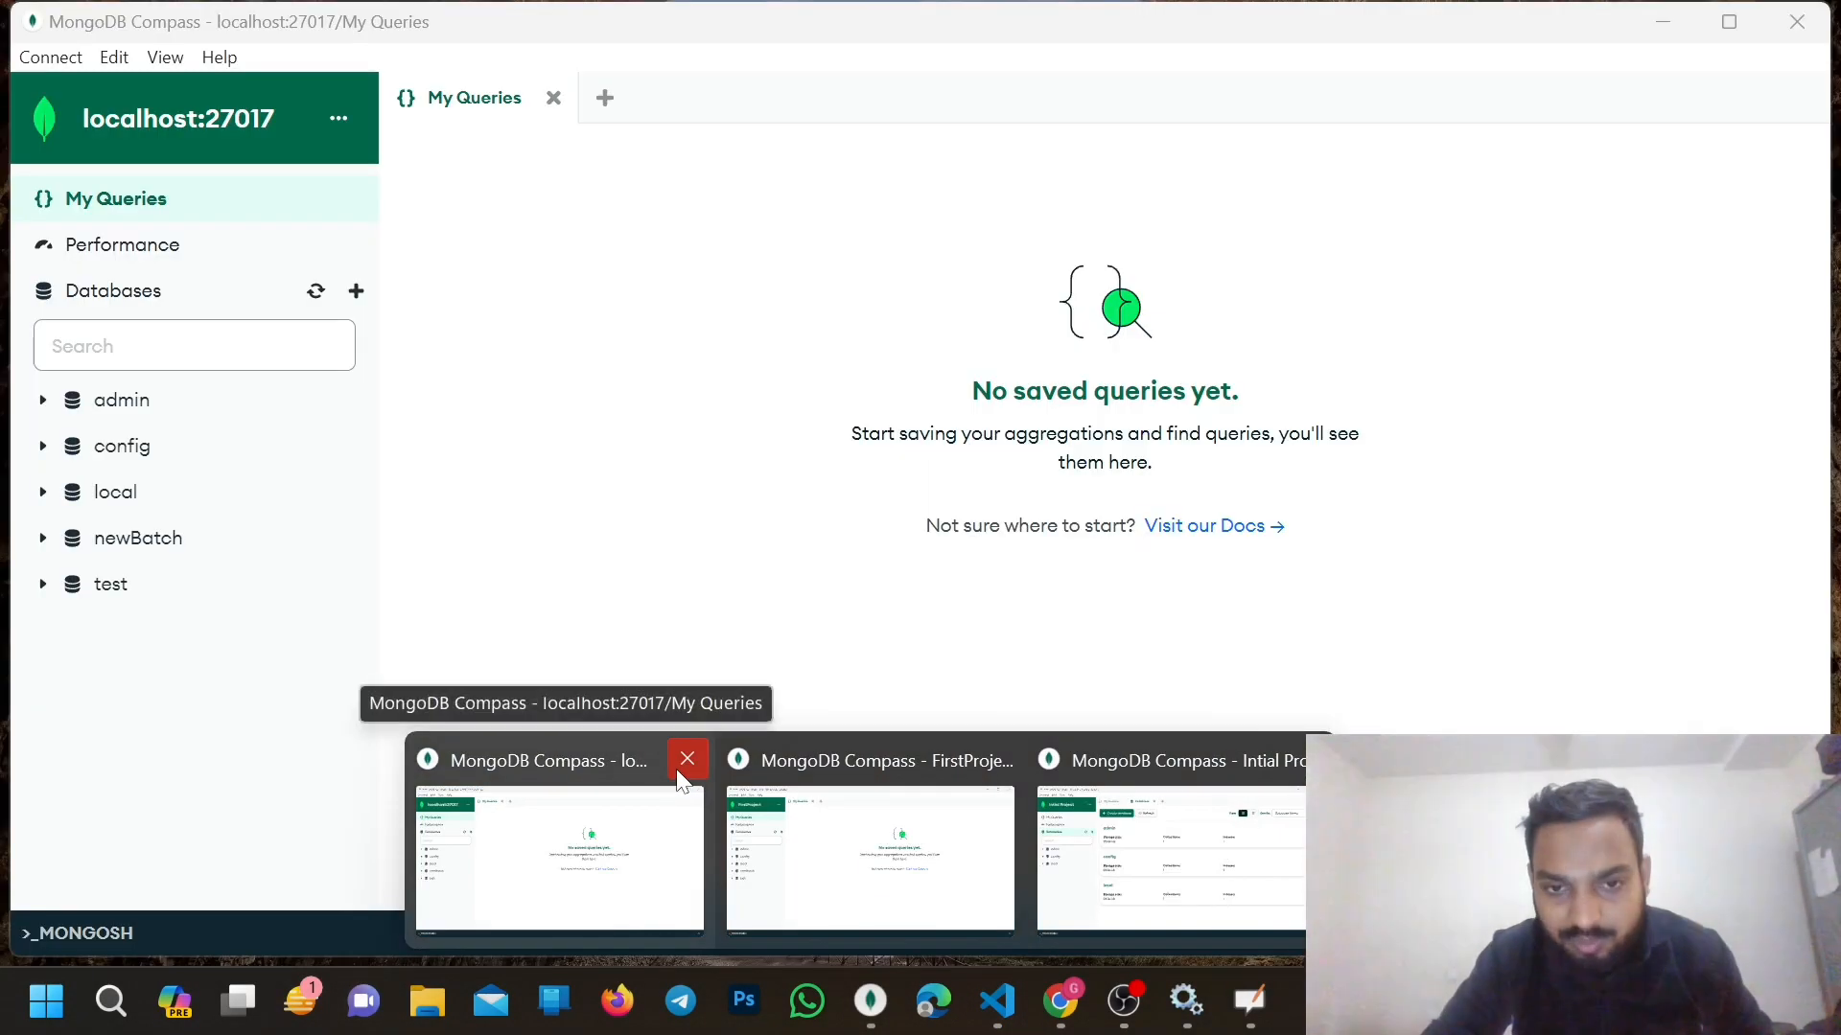
{"action": "left_click", "coordinate": [686, 760]}
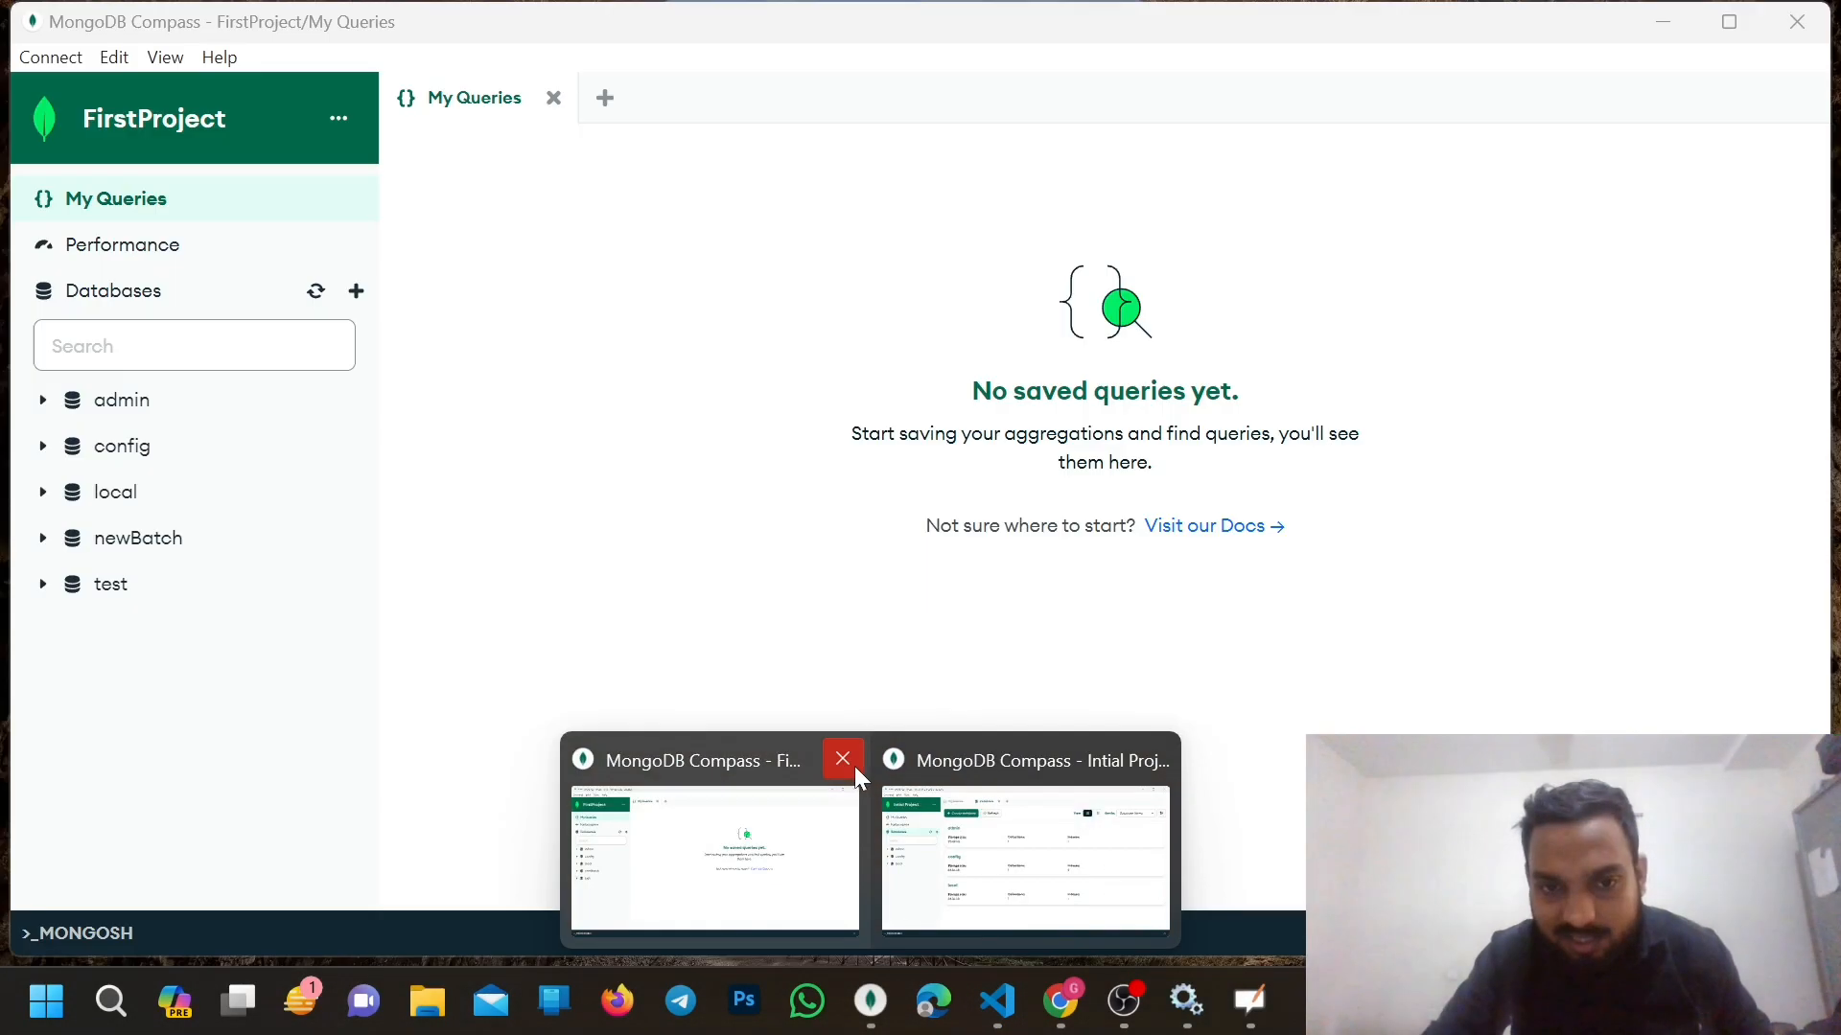
{"action": "left_click", "coordinate": [838, 758]}
{"action": "left_click", "coordinate": [854, 767]}
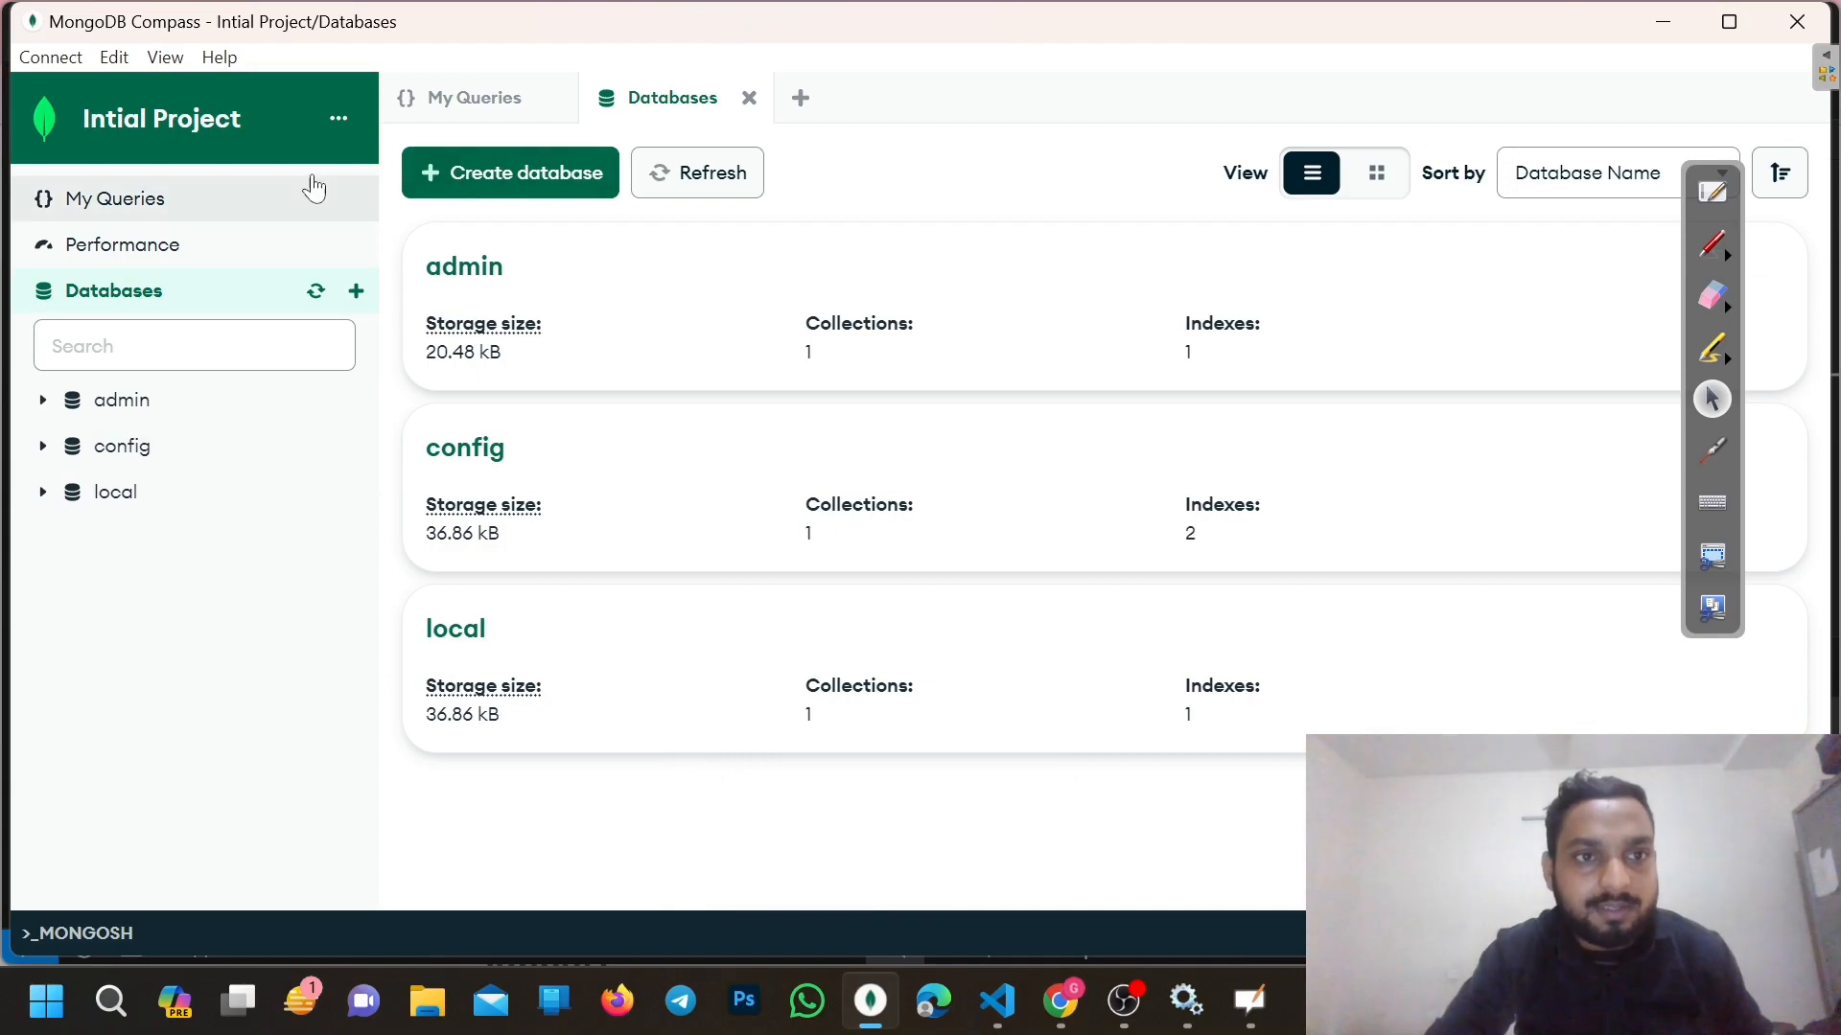
Refresh the database list and open the students collection of the test database to inspect its document
{"action": "left_click", "coordinate": [674, 179]}
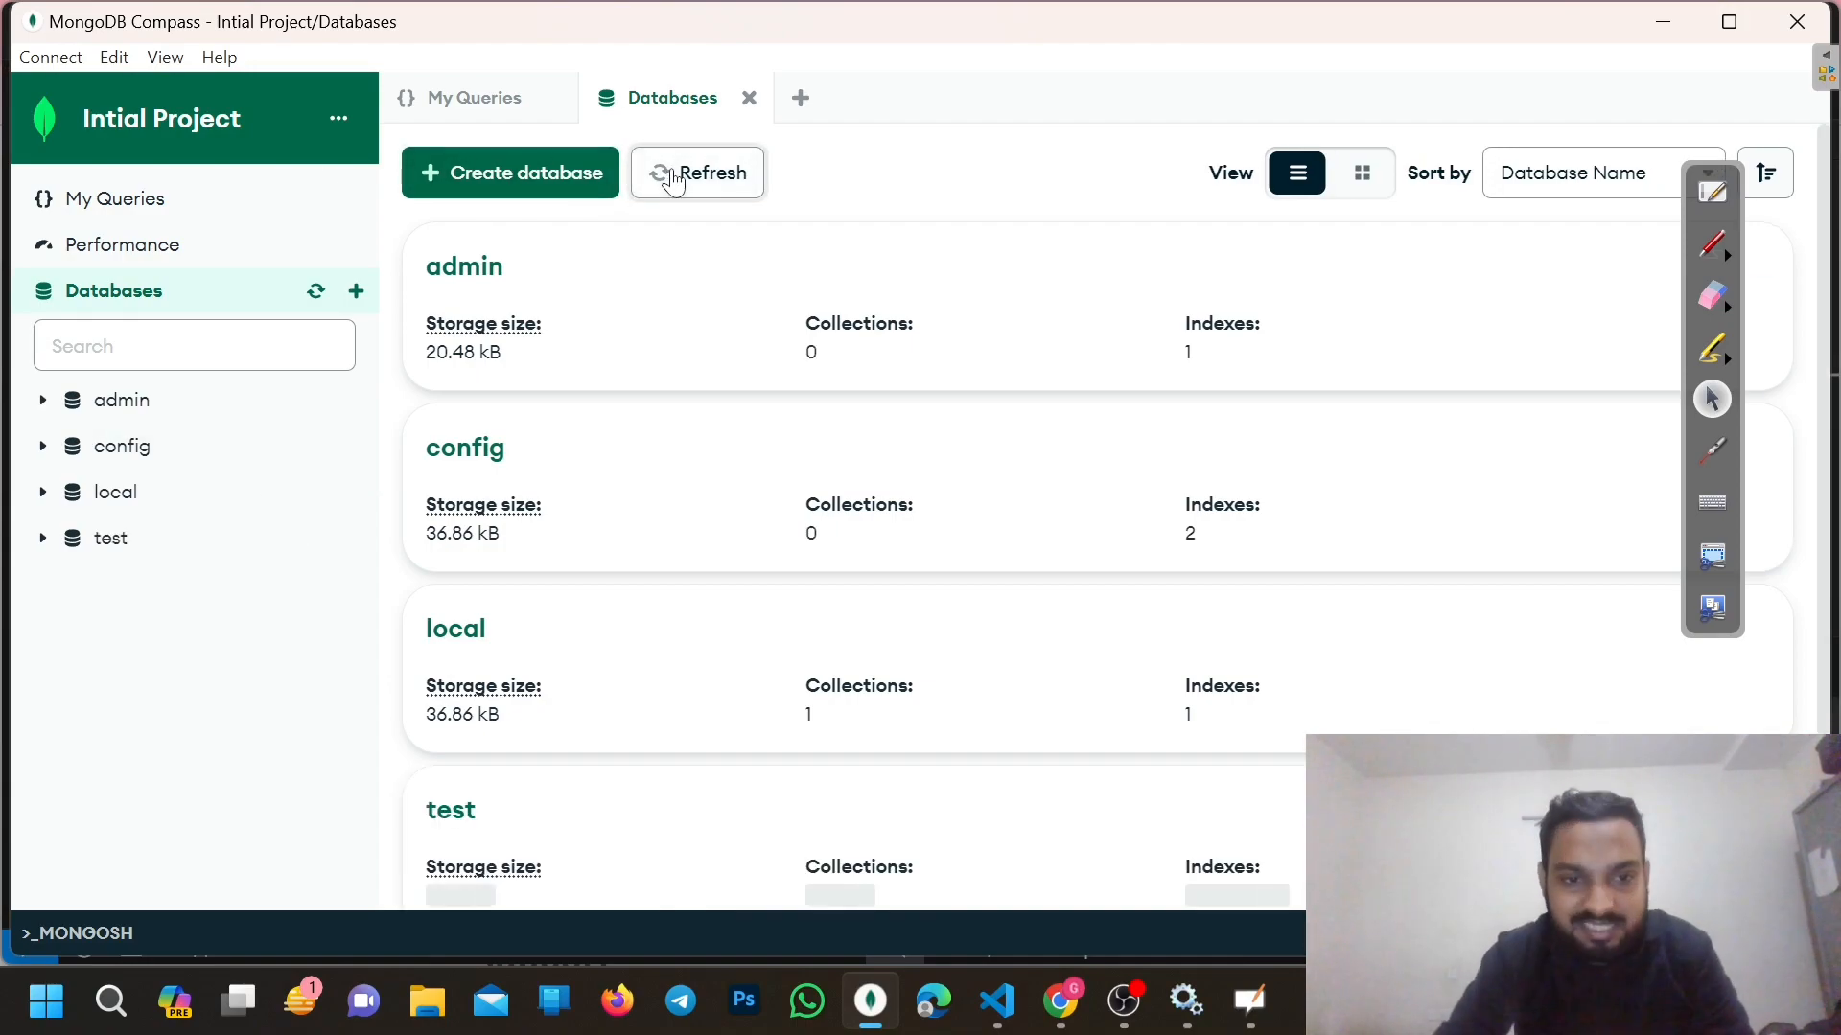
{"action": "scroll", "coordinate": [526, 628], "scroll_direction": "down", "scroll_amount": 1}
{"action": "left_click", "coordinate": [468, 778]}
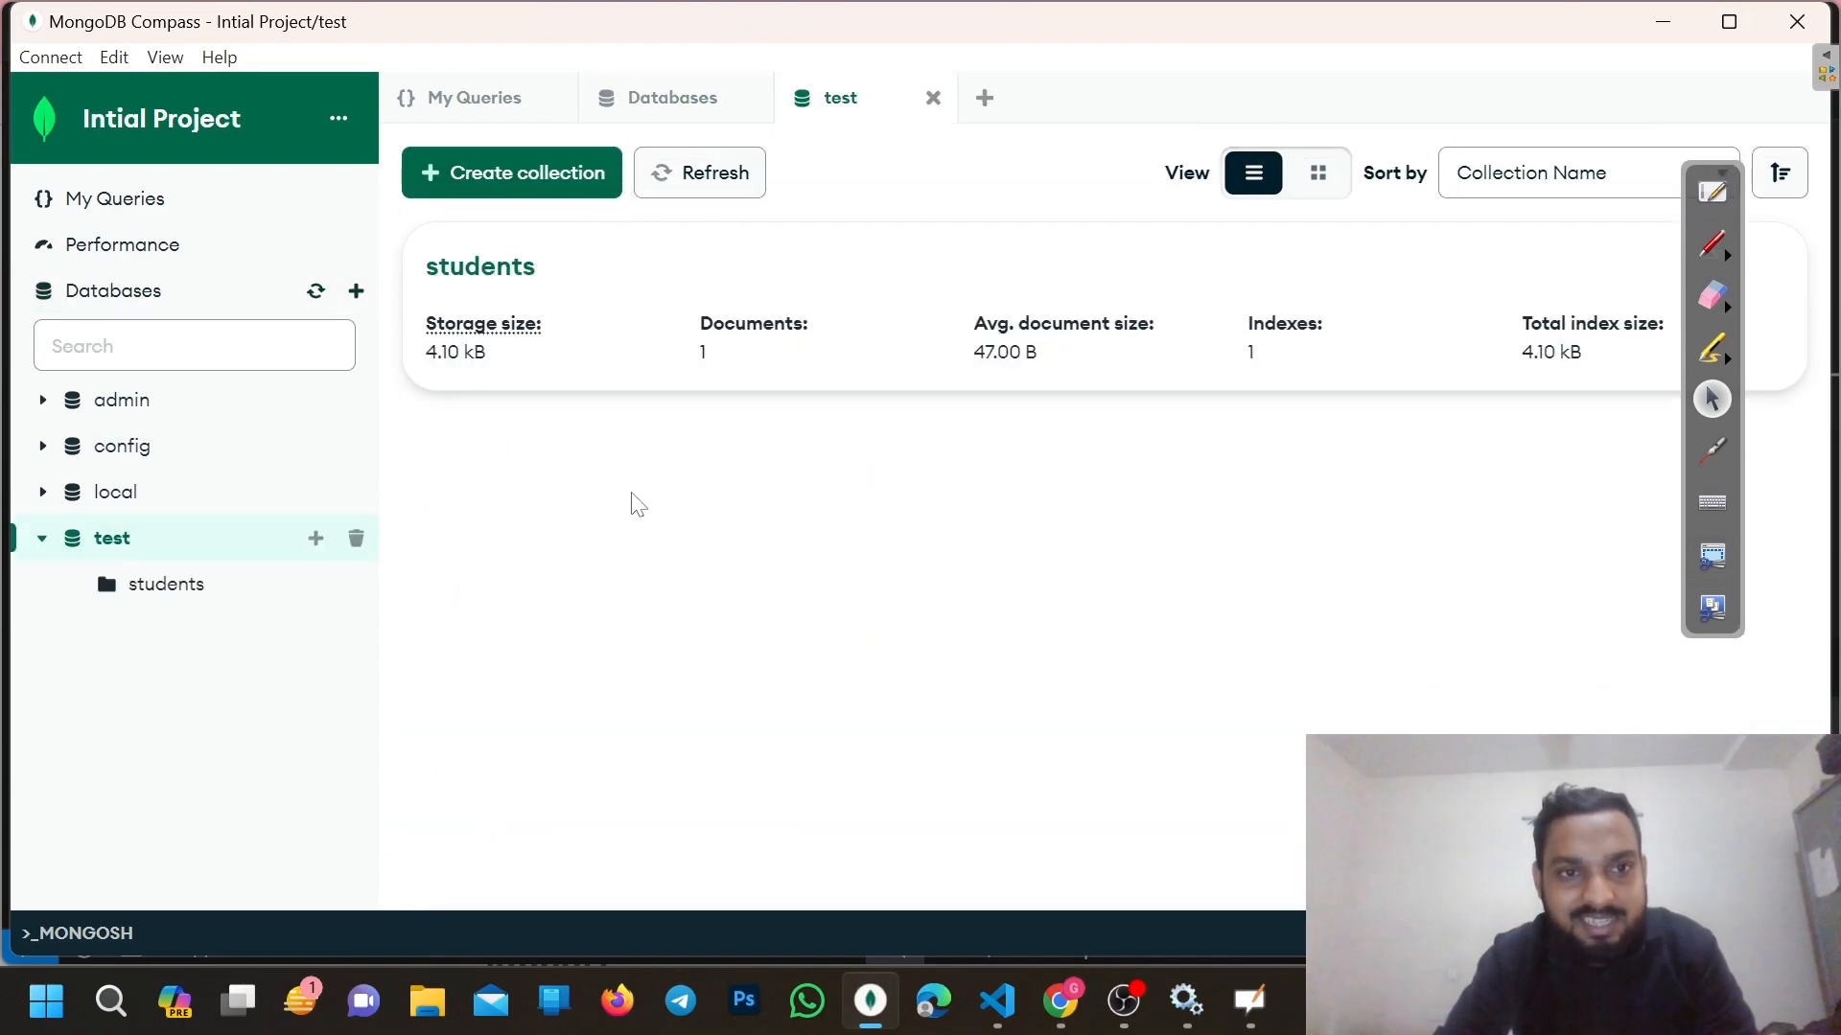
{"action": "left_click", "coordinate": [511, 361]}
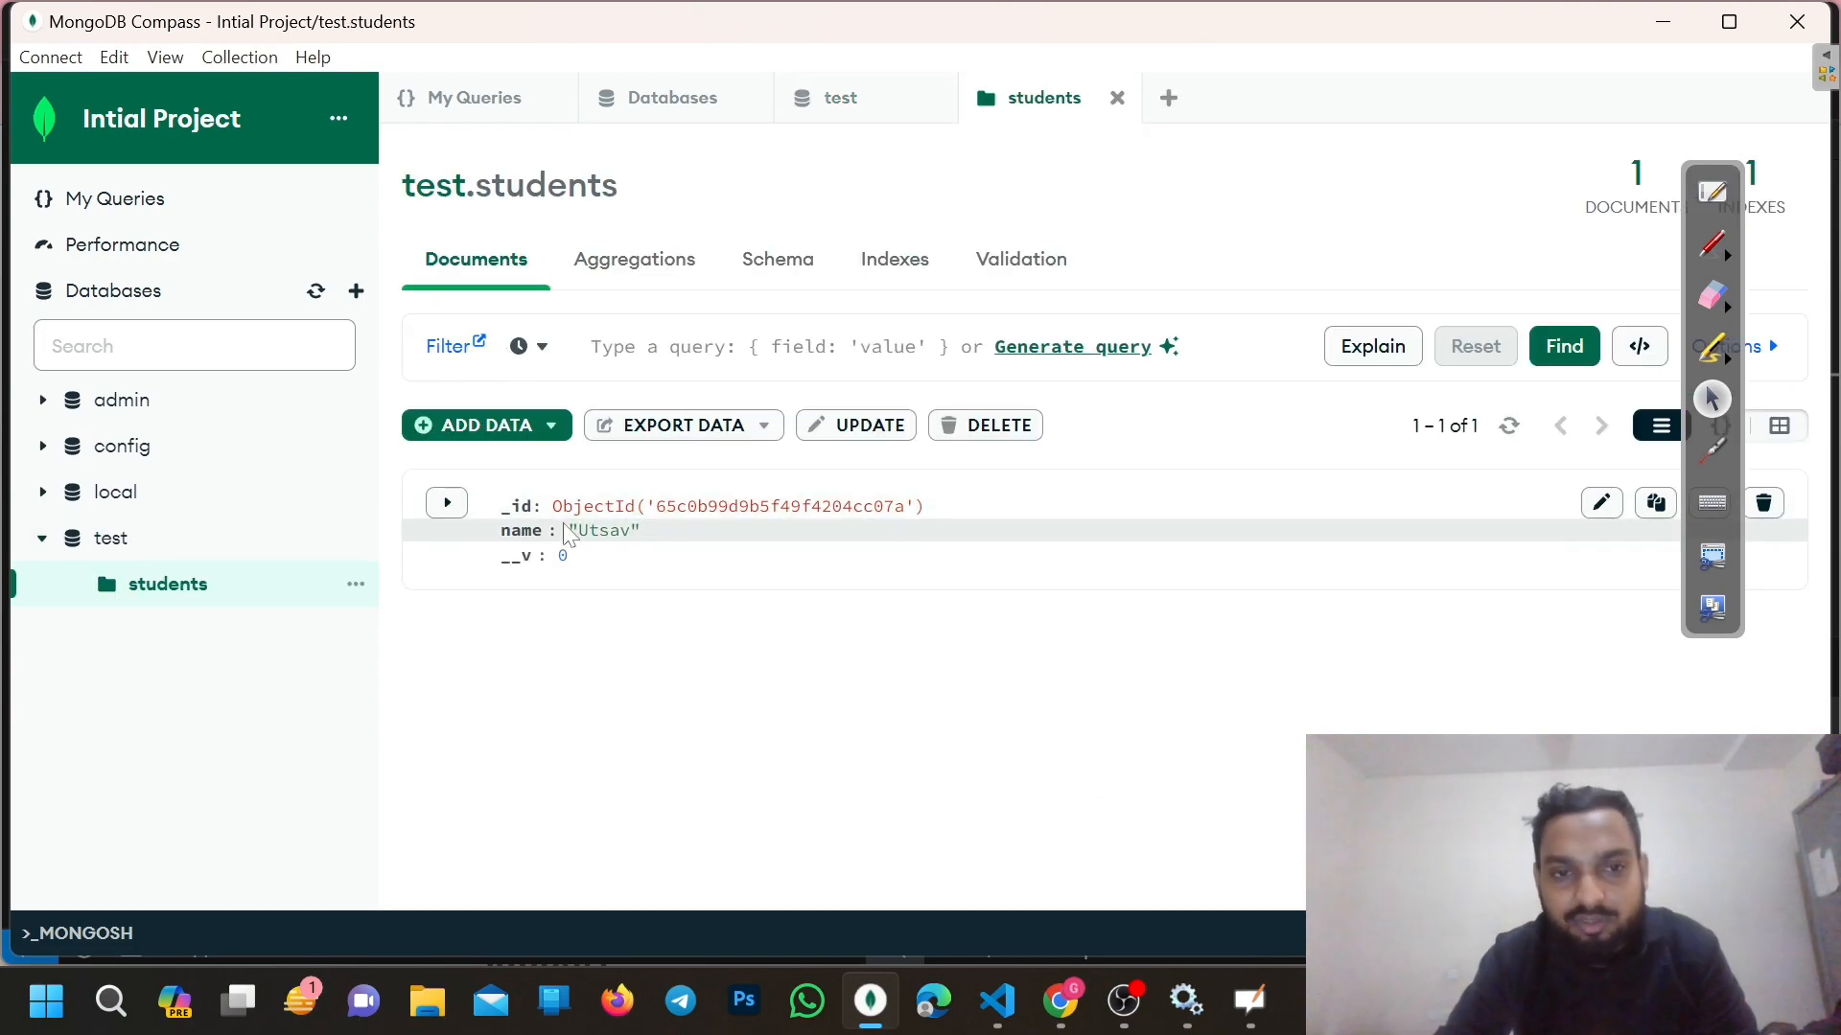
Switch to Visual Studio Code and review the Mongoose import on line 4 of index.js
{"action": "left_click", "coordinate": [997, 1000]}
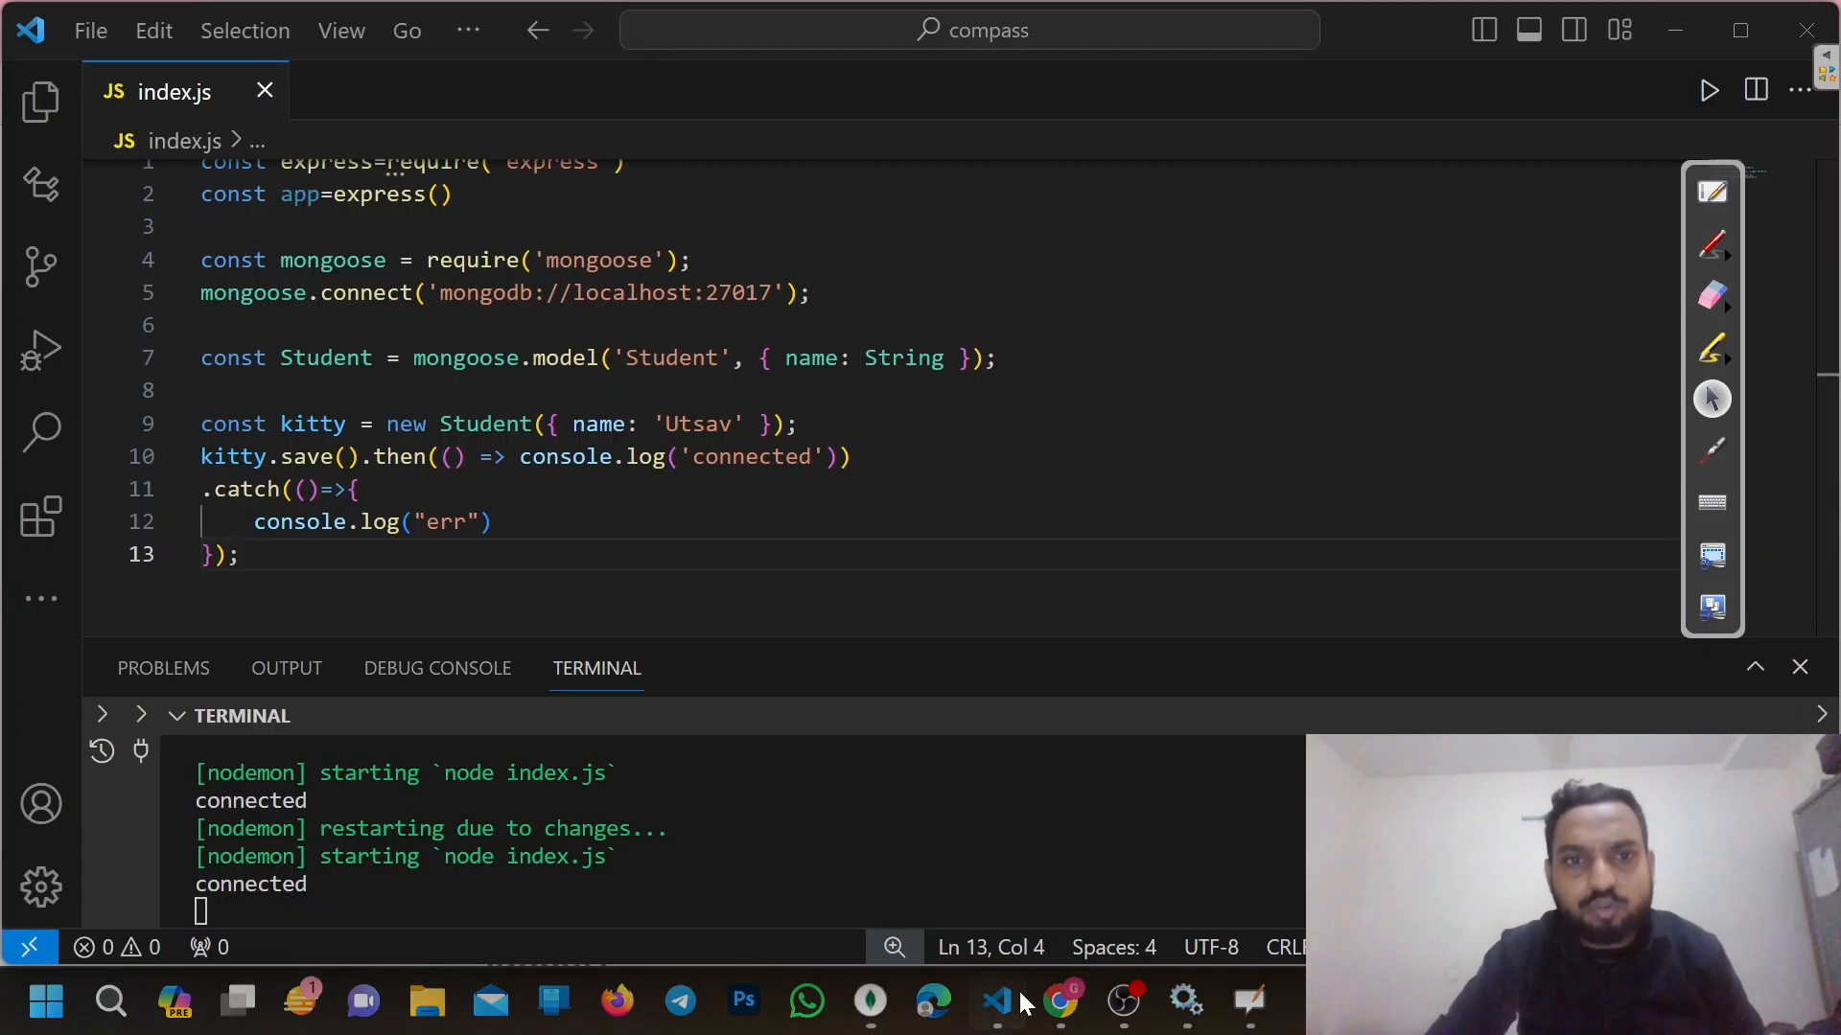
{"action": "scroll", "coordinate": [863, 384], "scroll_direction": "up", "scroll_amount": 1}
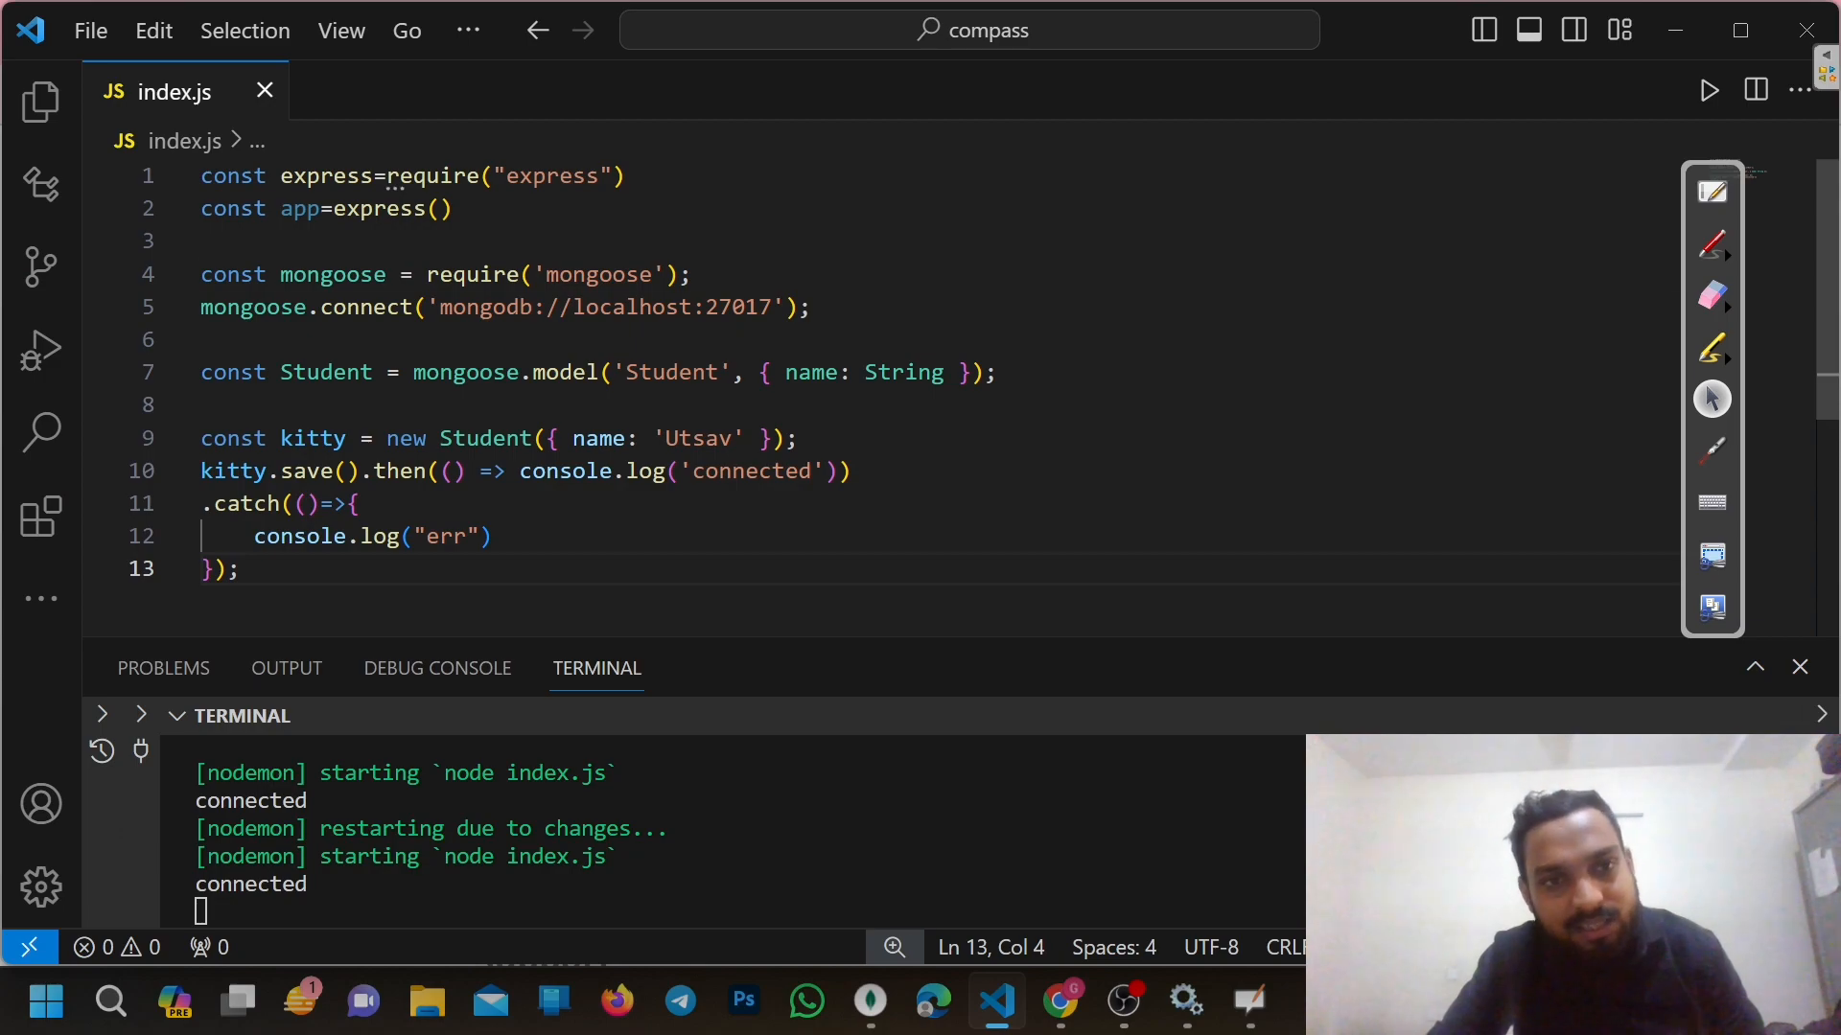
{"action": "double_click", "coordinate": [233, 274]}
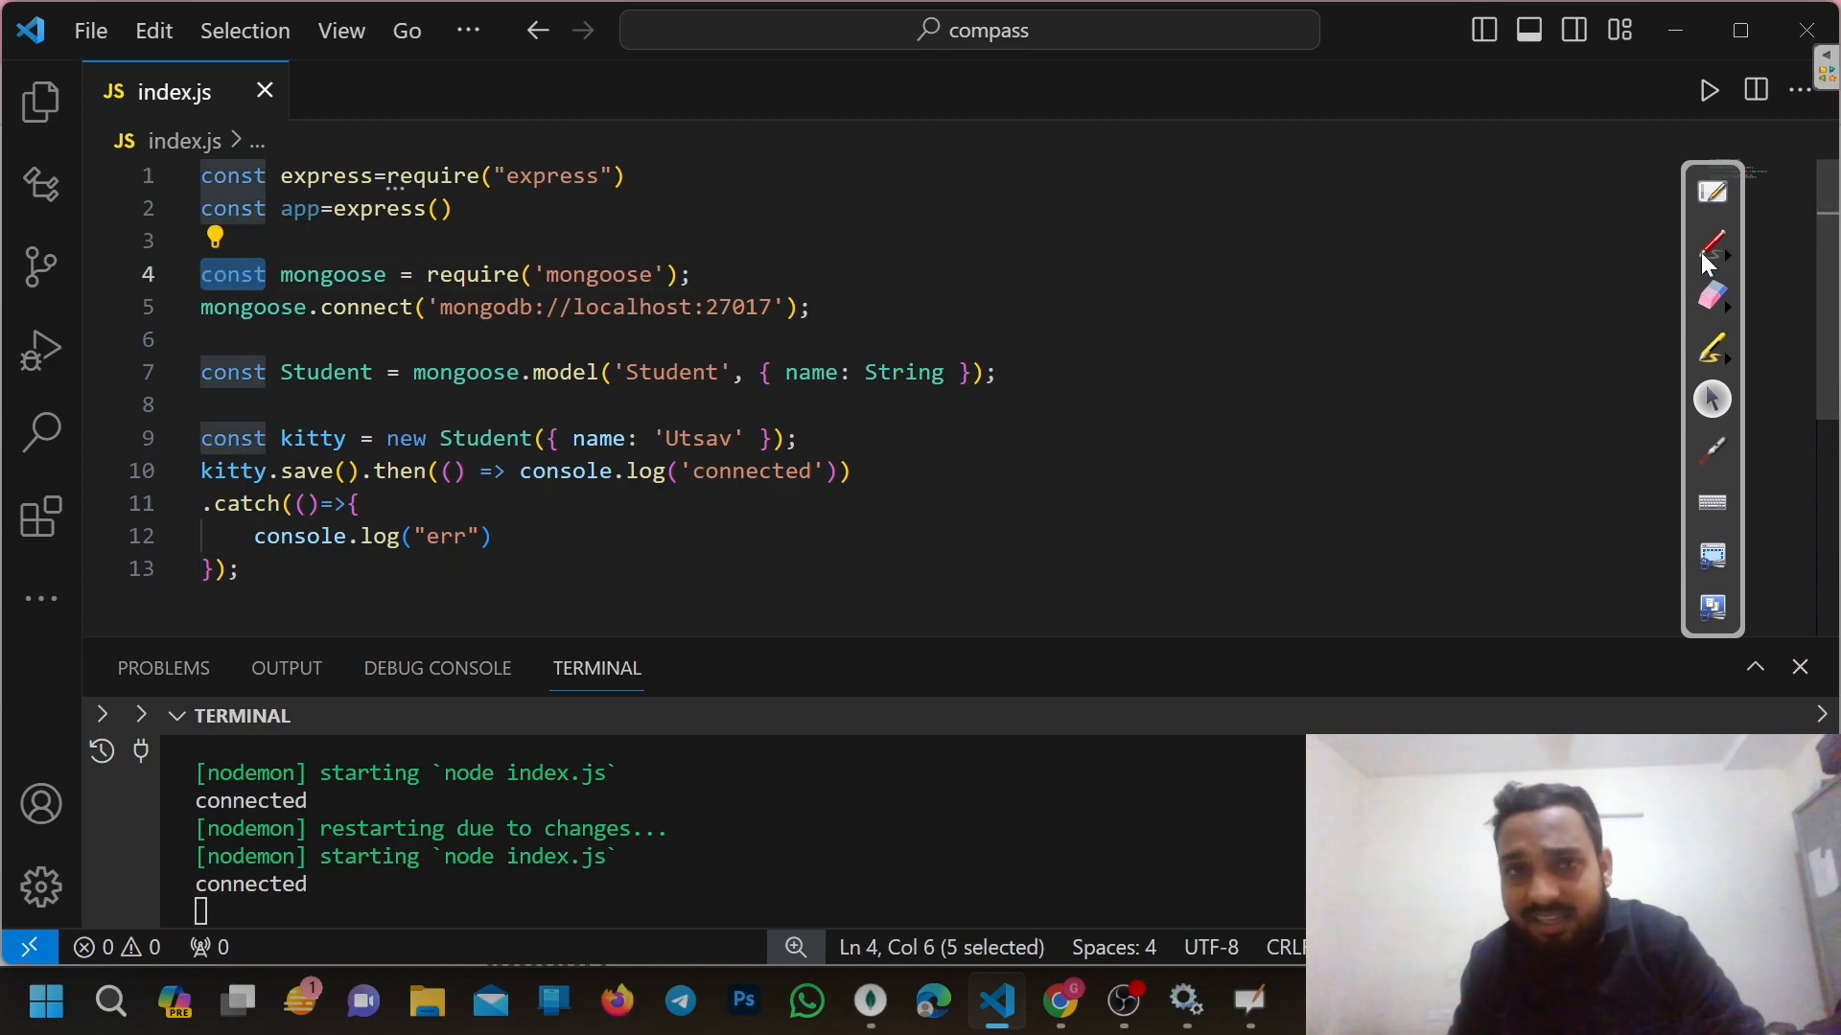
Annotate index.js with the red pen: tick the mongoose require line and underline connect and the localhost connection string
{"action": "left_click", "coordinate": [1708, 264]}
{"action": "left_click_drag", "start_coordinate": [697, 271], "coordinate": [779, 233]}
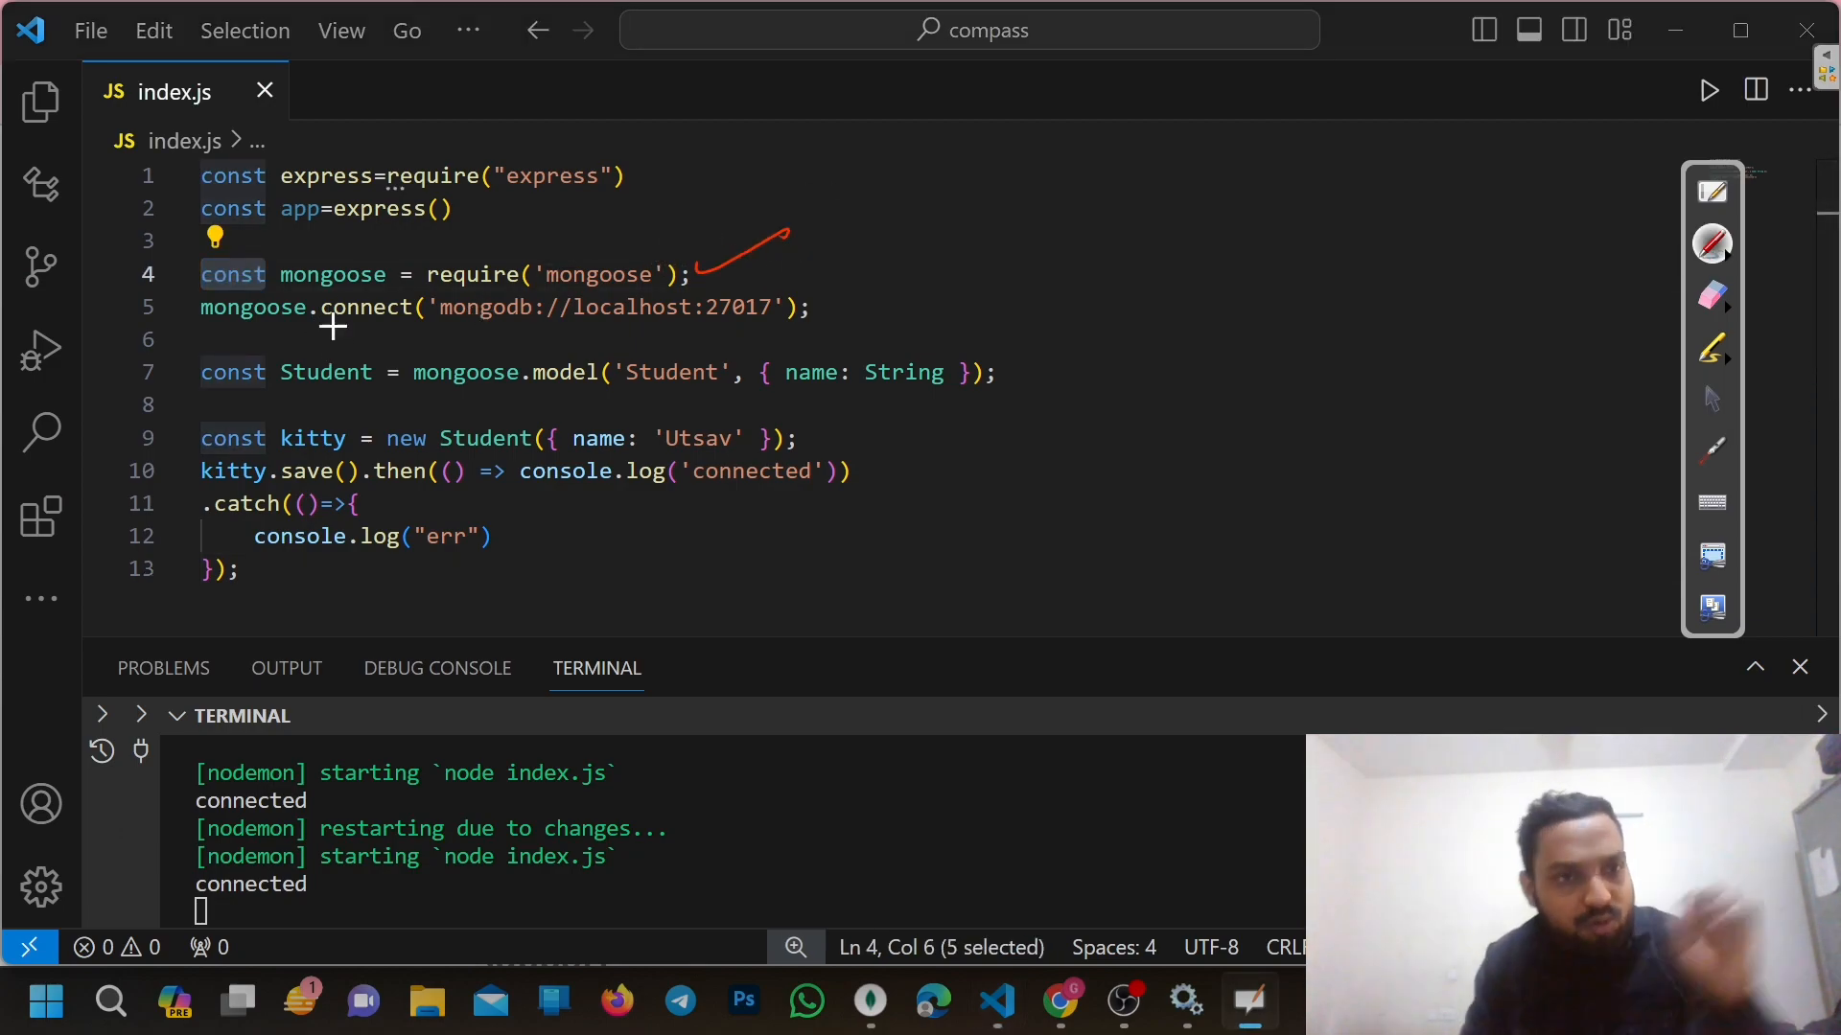
{"action": "left_click_drag", "start_coordinate": [335, 329], "coordinate": [415, 327]}
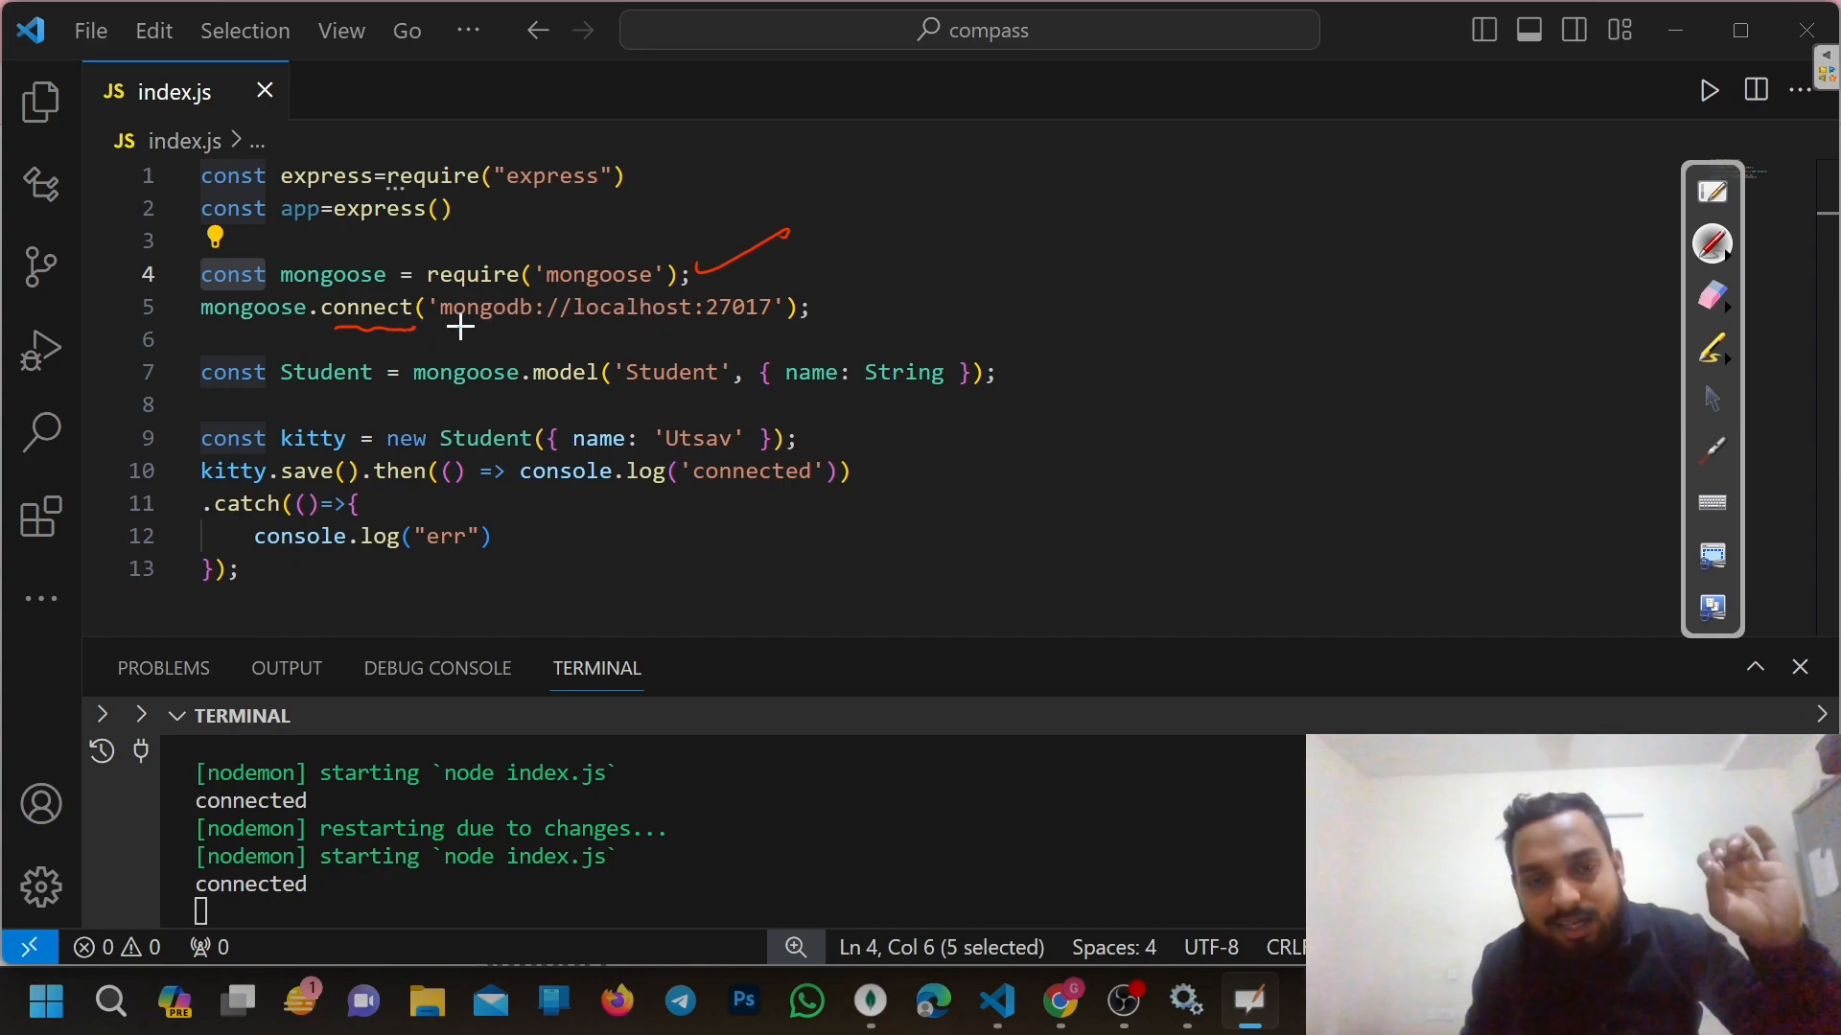
{"action": "left_click_drag", "start_coordinate": [458, 329], "coordinate": [697, 332]}
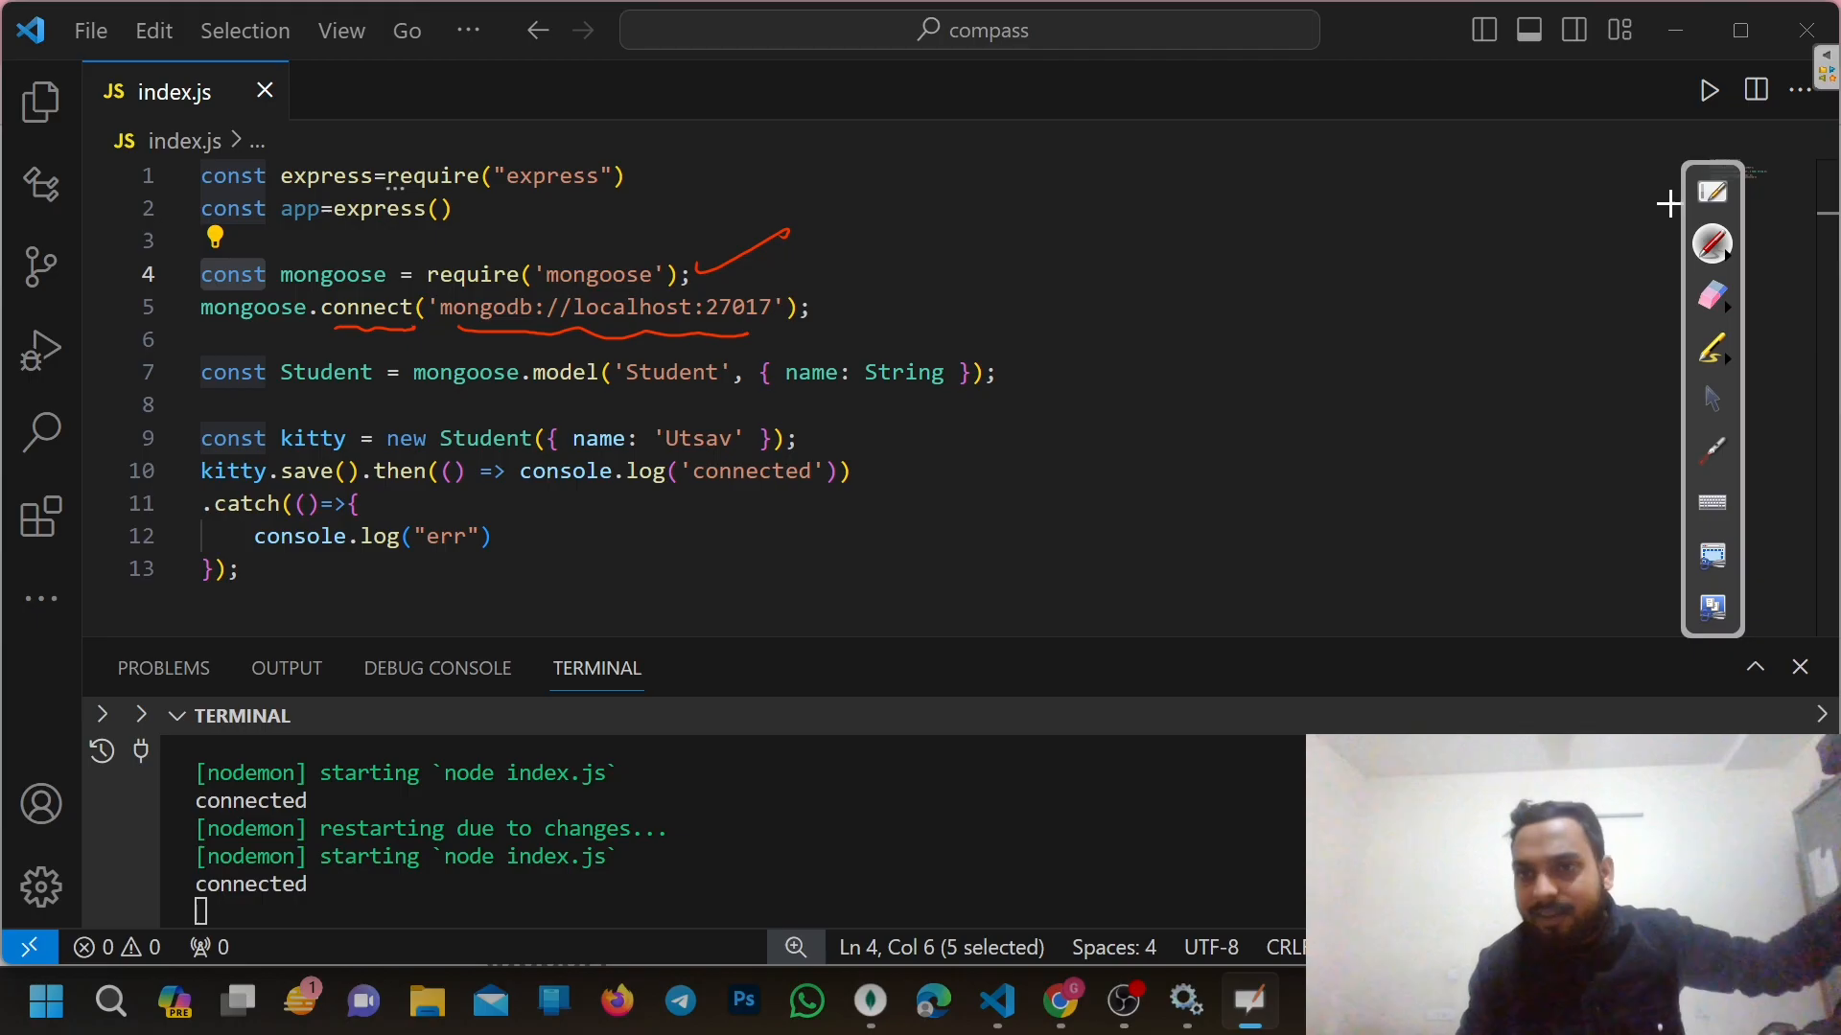
Open the OpenBoard whiteboard, circle the Atlas connection string in red, and return to the desktop view
{"action": "left_click", "coordinate": [1710, 192]}
{"action": "left_click", "coordinate": [1698, 195]}
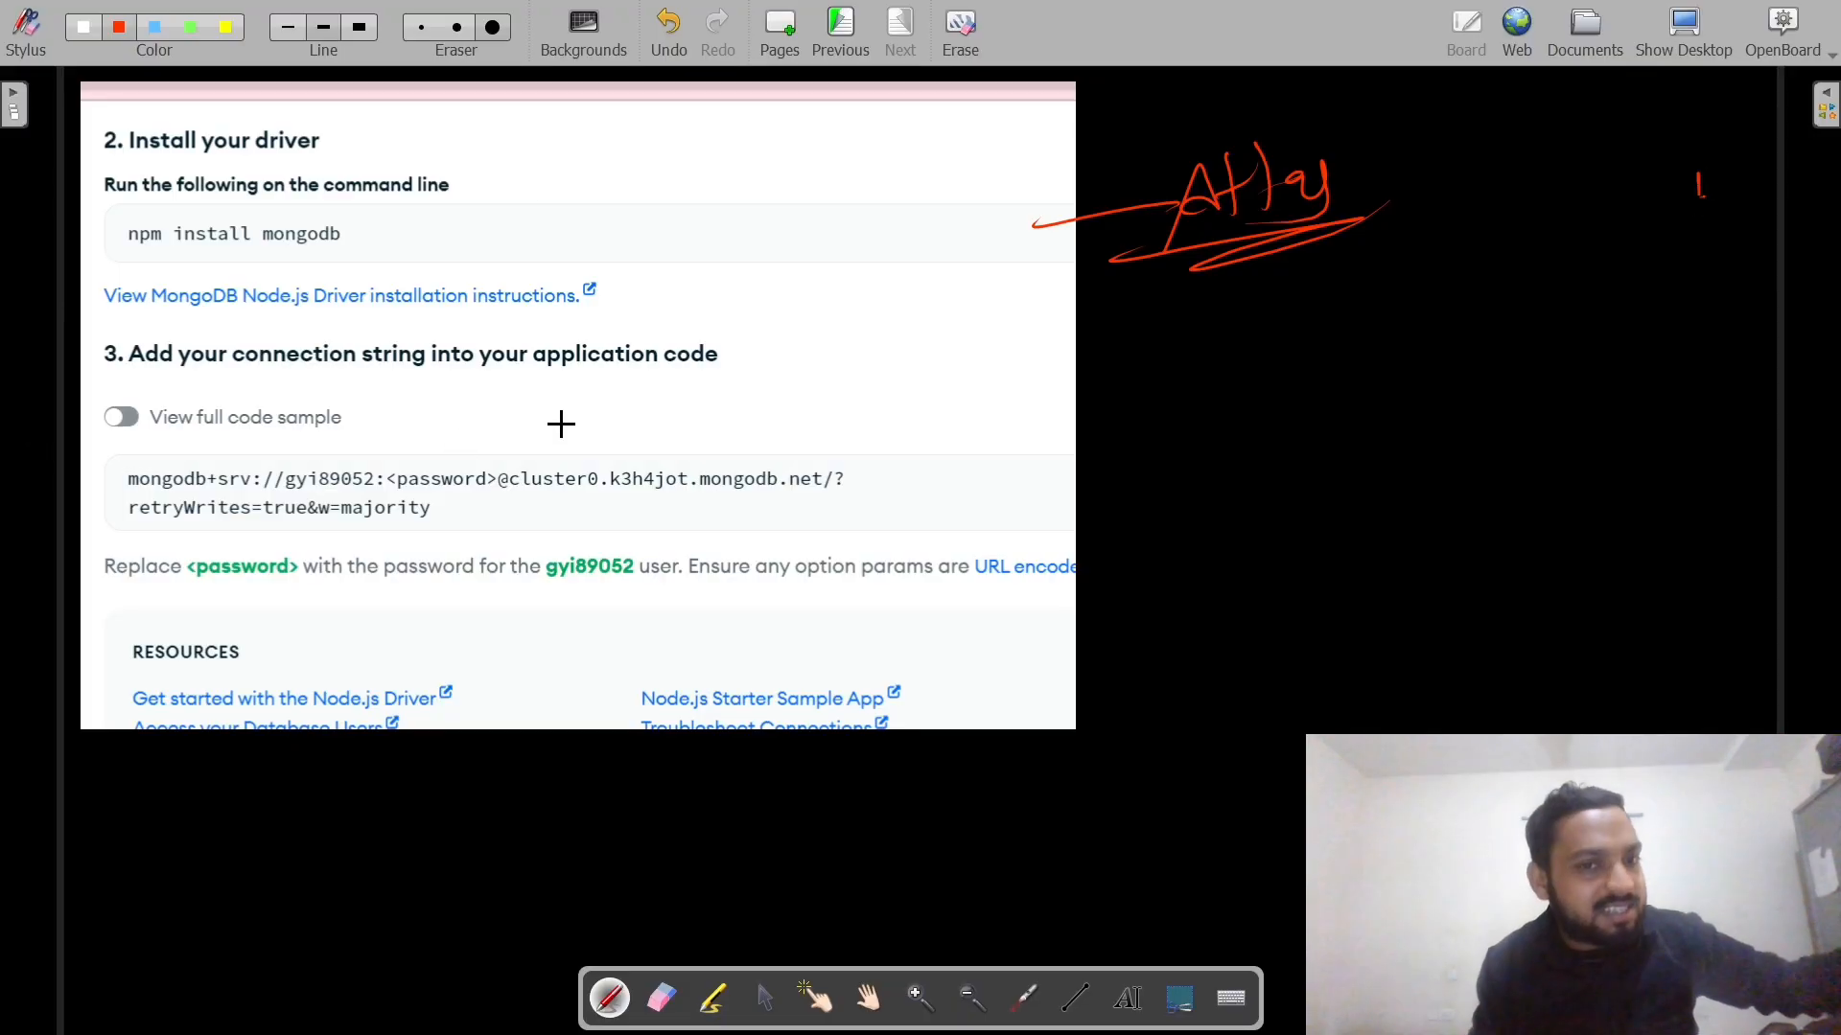
{"action": "mouse_move", "coordinate": [753, 427]}
{"action": "left_mouse_down"}
{"action": "mouse_move", "coordinate": [317, 556]}
{"action": "mouse_move", "coordinate": [575, 437]}
{"action": "left_mouse_up"}
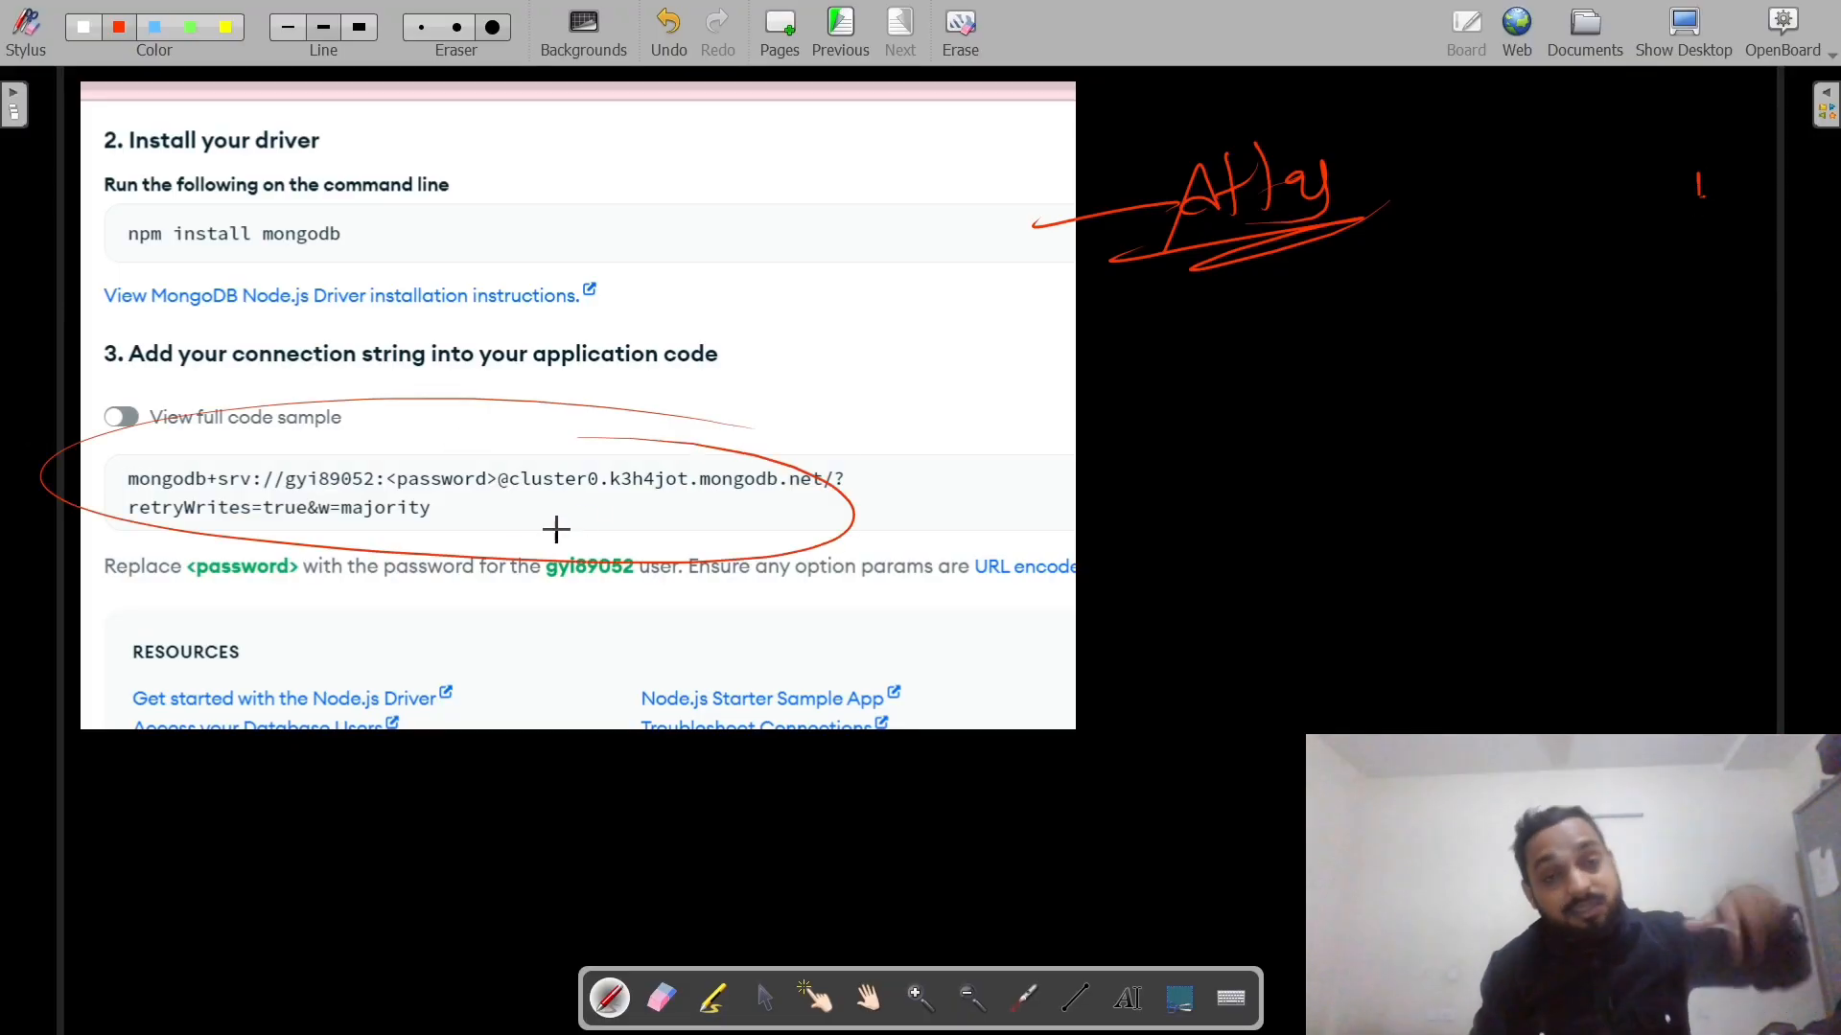
{"action": "left_click", "coordinate": [1683, 45]}
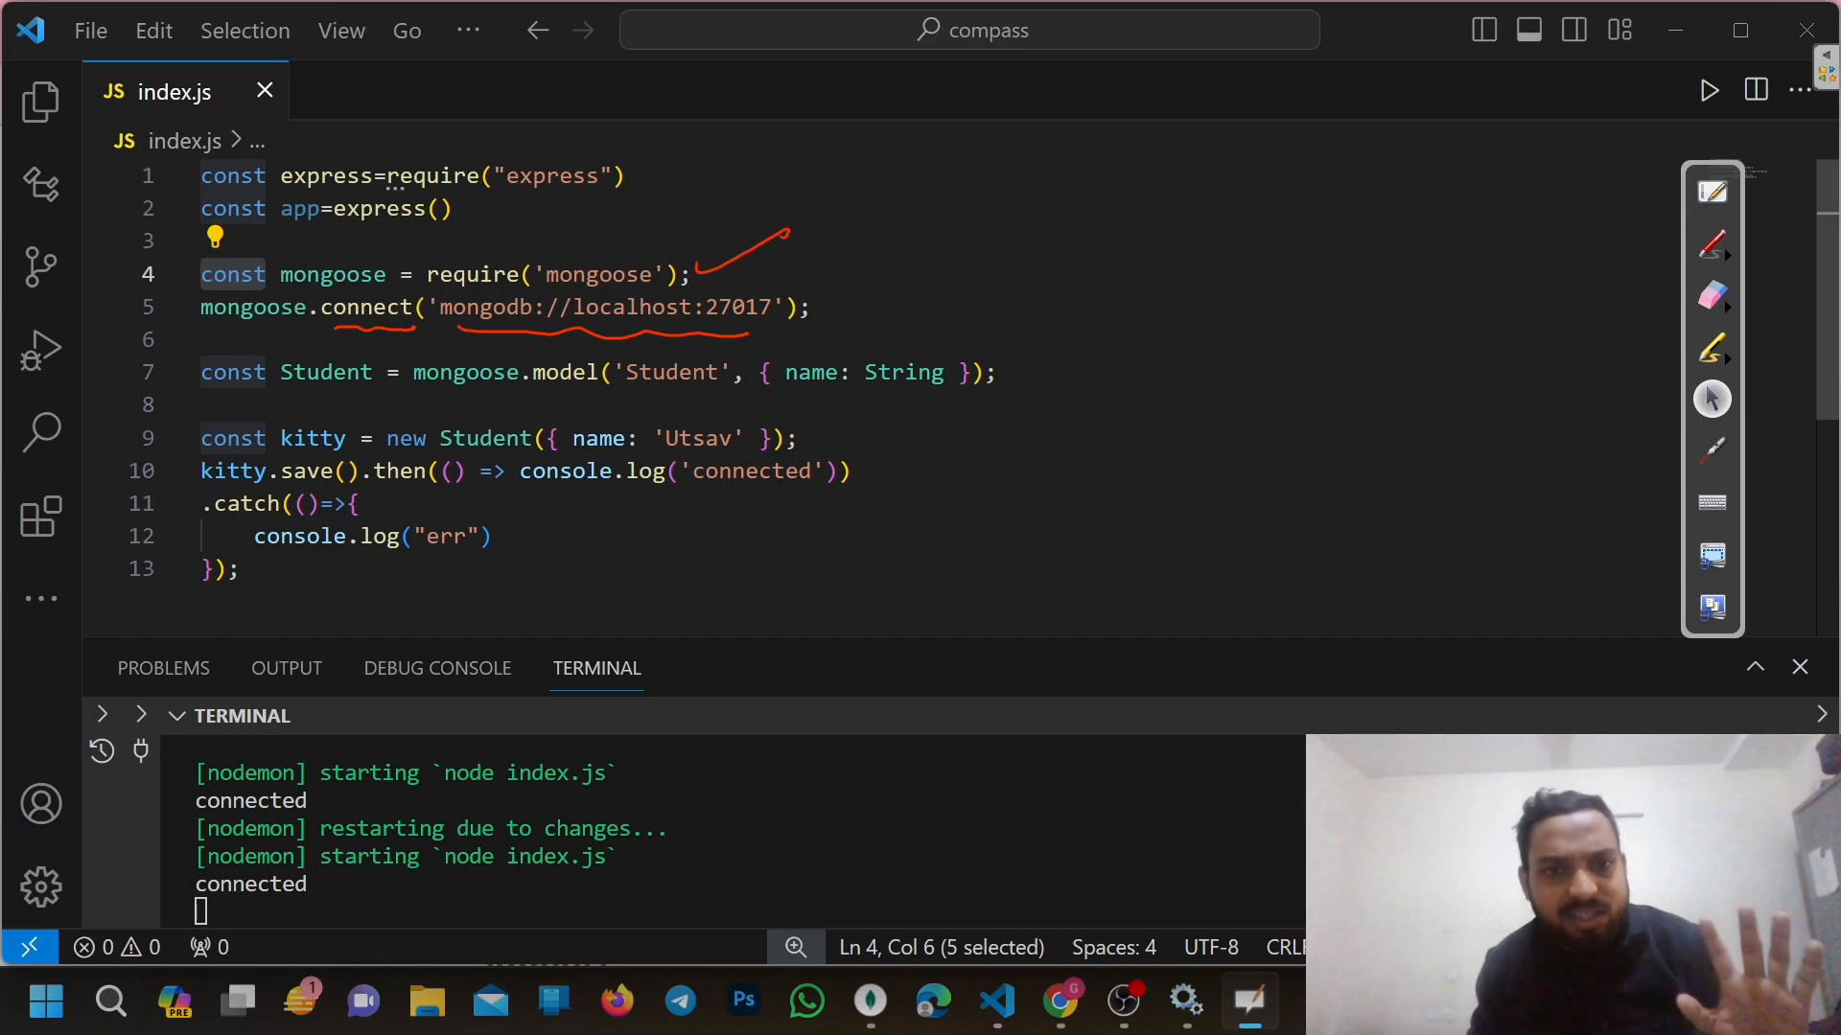
Mark up index.js in red: underline localhost, circle port 27017 and the Student model, and underline new Student with its name field
{"action": "left_click", "coordinate": [1712, 243]}
{"action": "mouse_move", "coordinate": [793, 316]}
{"action": "left_mouse_down"}
{"action": "mouse_move", "coordinate": [733, 335]}
{"action": "mouse_move", "coordinate": [791, 287]}
{"action": "left_mouse_up"}
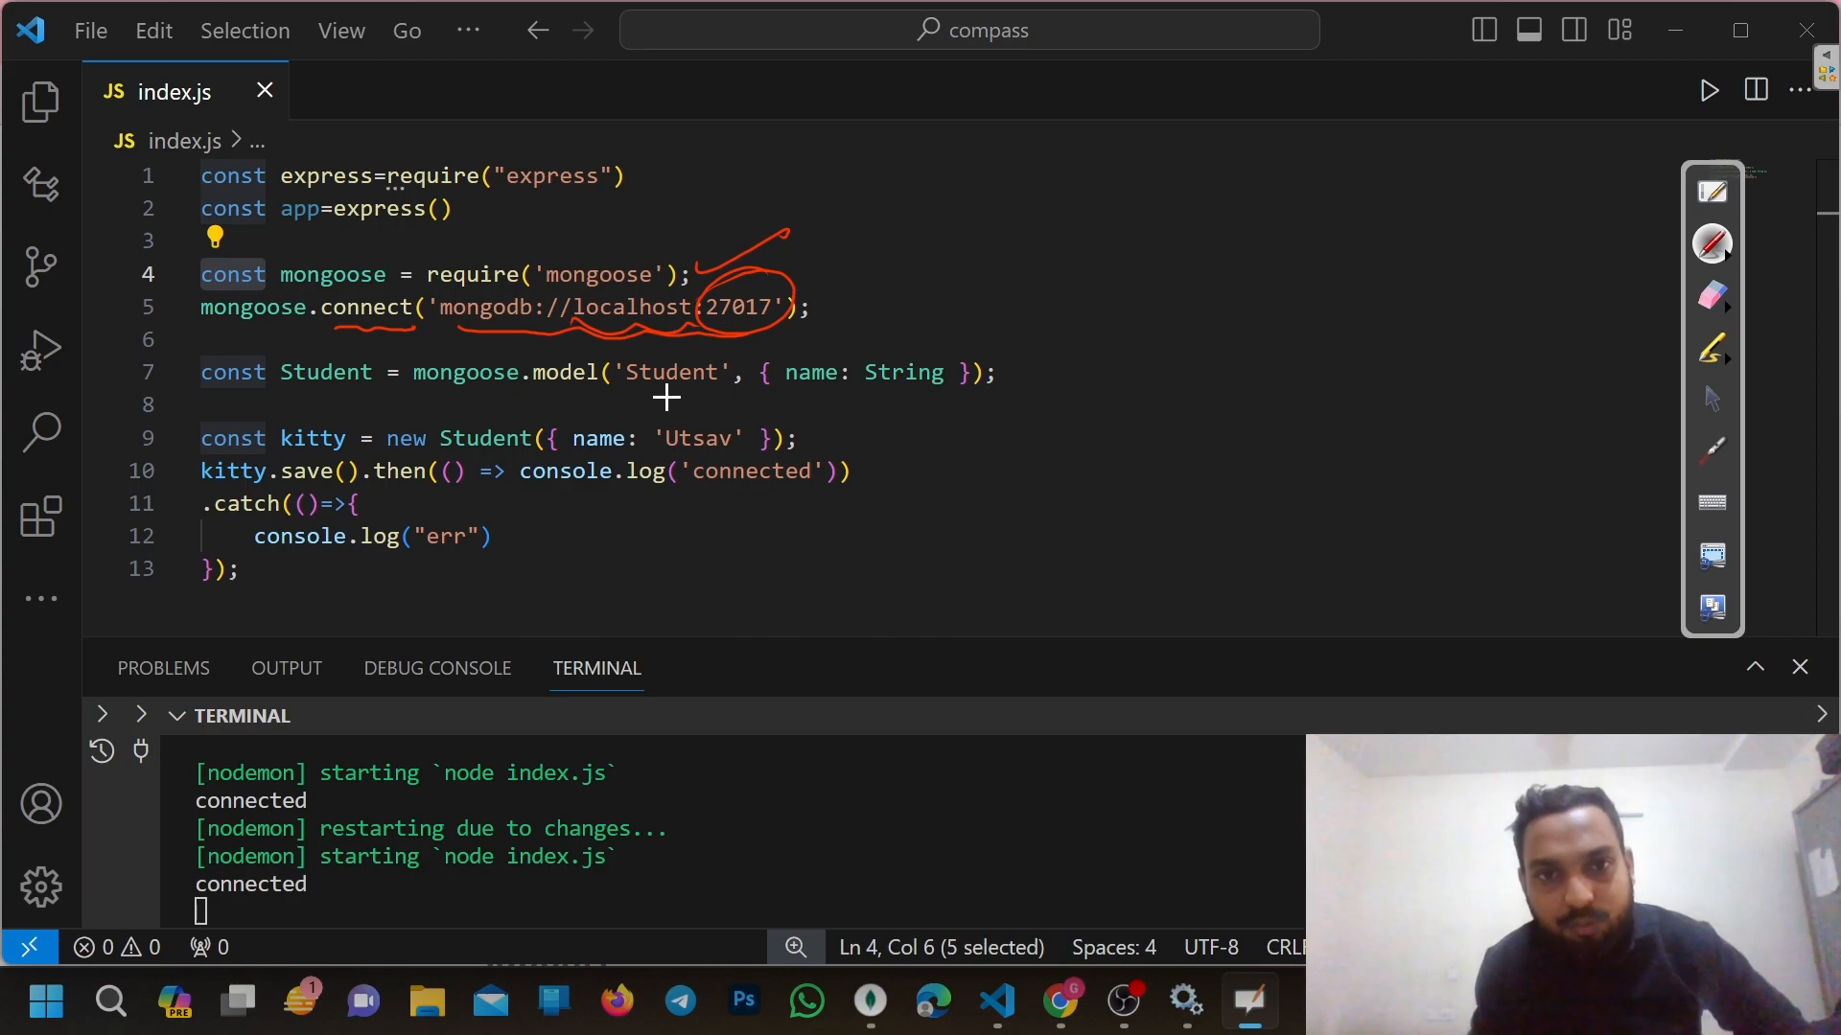
{"action": "left_click_drag", "start_coordinate": [340, 347], "coordinate": [358, 422]}
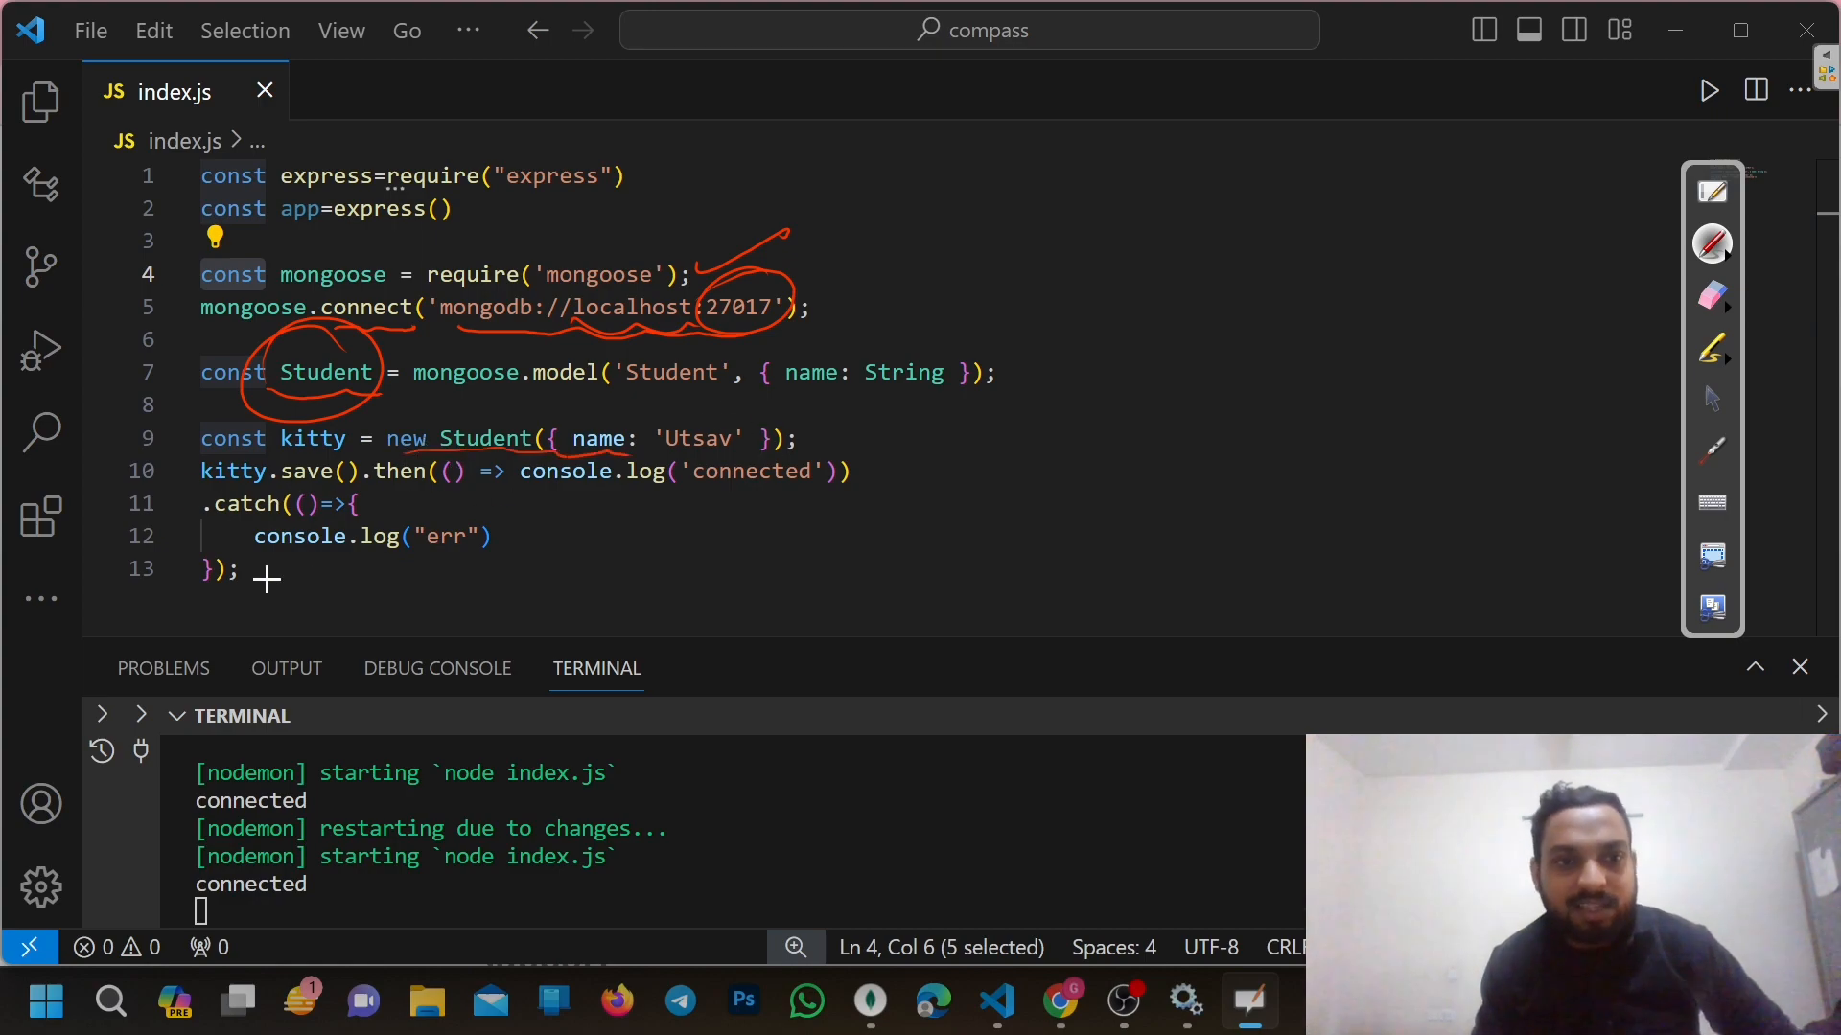
Erase the red annotations over index.js and return to the normal pointer
{"action": "left_click", "coordinate": [1712, 297]}
{"action": "mouse_move", "coordinate": [591, 397]}
{"action": "left_mouse_down"}
{"action": "mouse_move", "coordinate": [543, 275]}
{"action": "mouse_move", "coordinate": [739, 544]}
{"action": "left_mouse_up"}
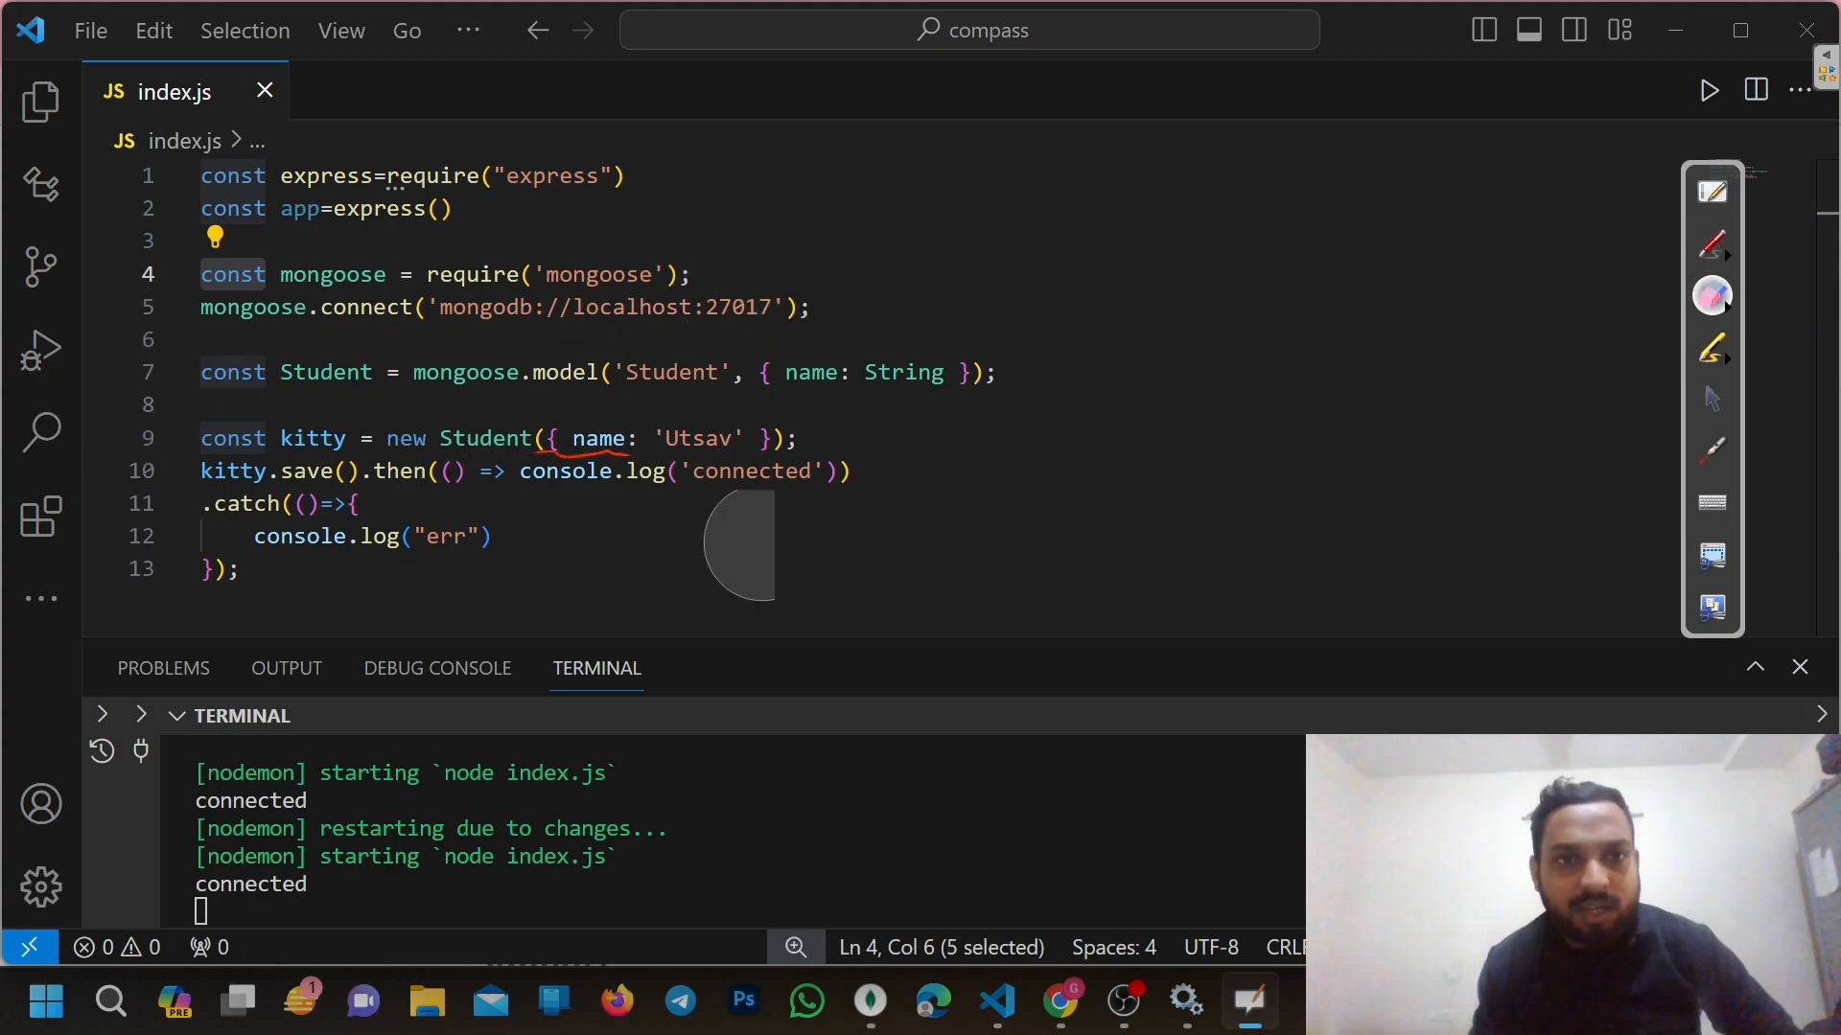
{"action": "left_click", "coordinate": [1712, 399]}
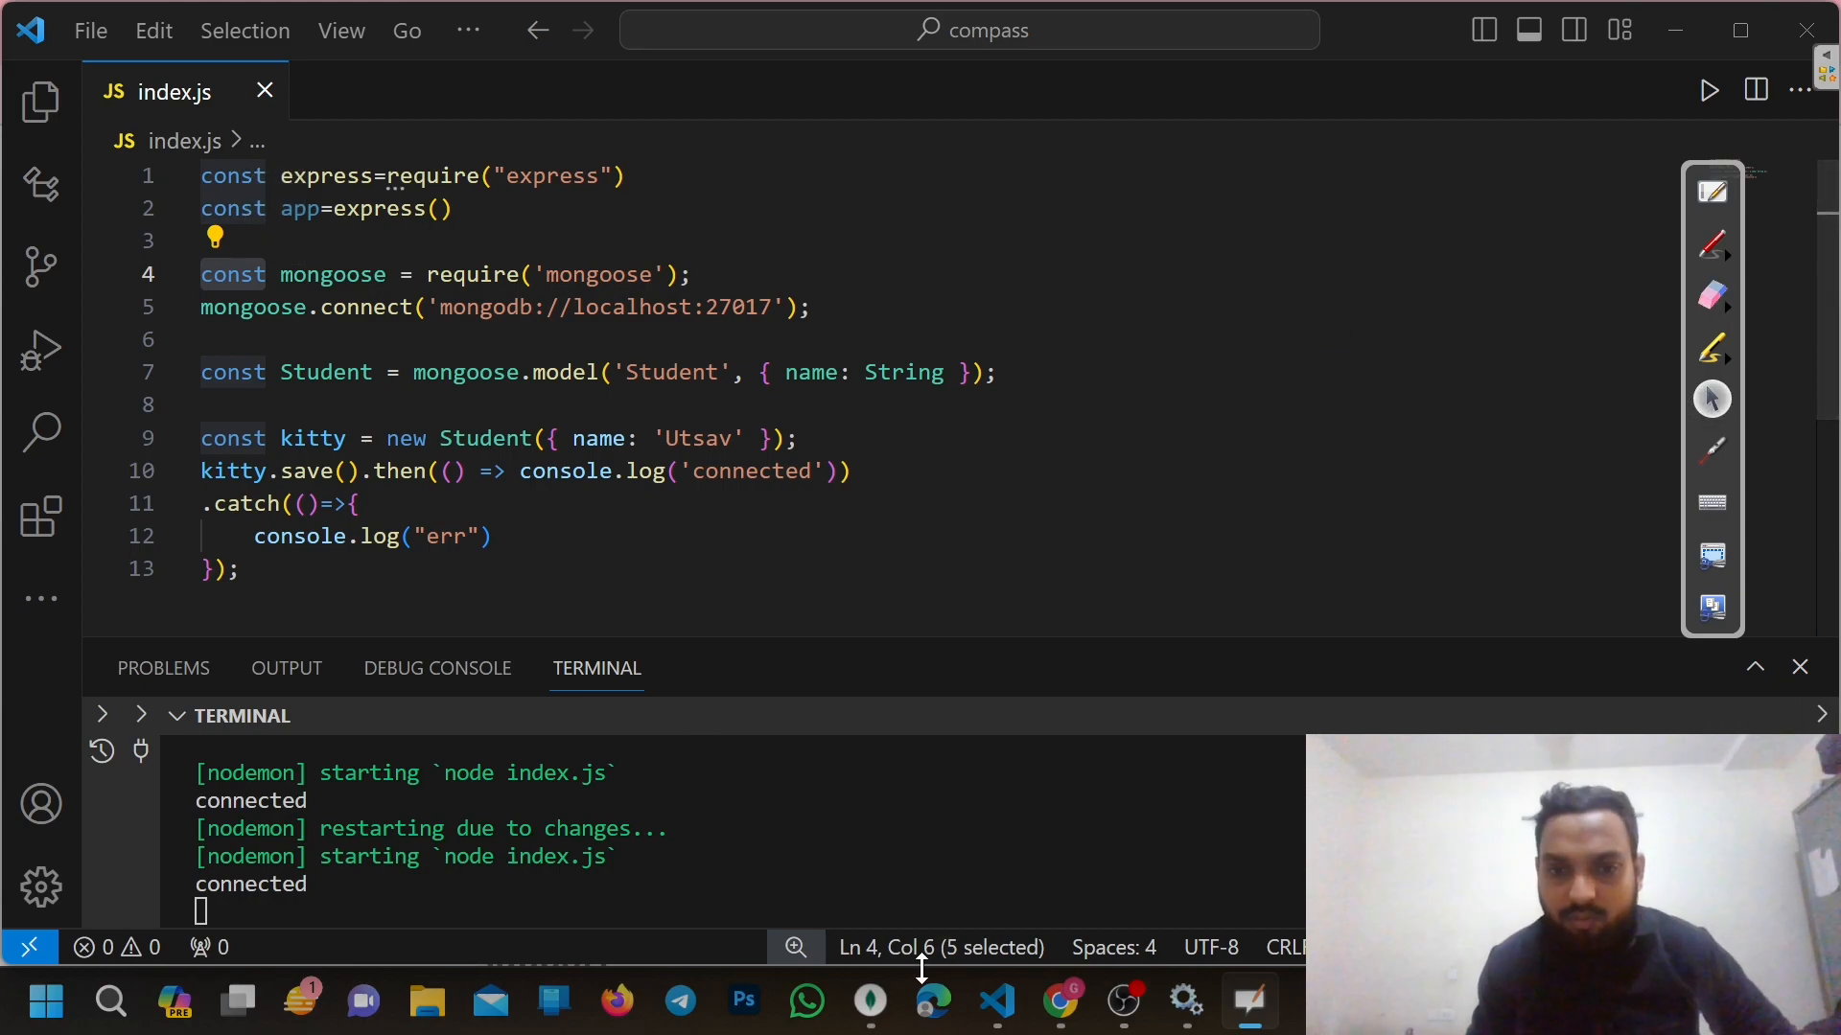
Switch to MongoDB Compass and open the Windows Services console by running services.msc
{"action": "left_click", "coordinate": [871, 1000]}
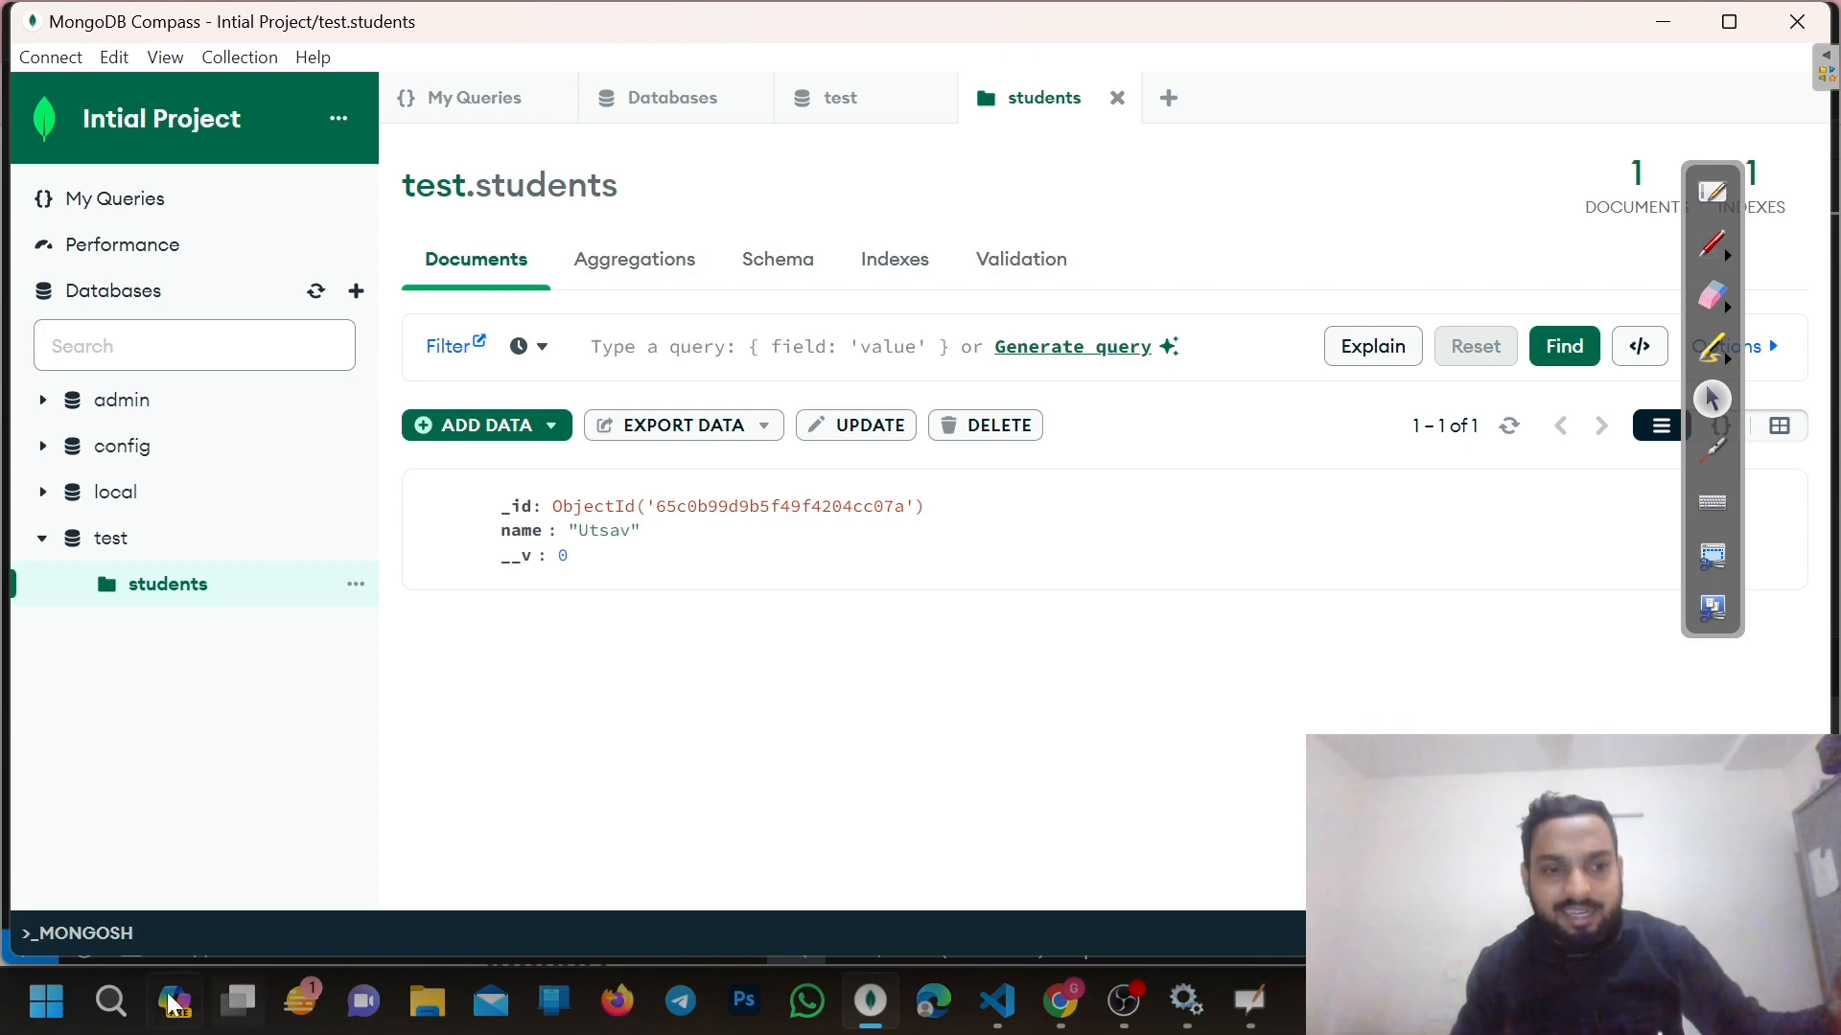
{"action": "left_click", "coordinate": [110, 1000]}
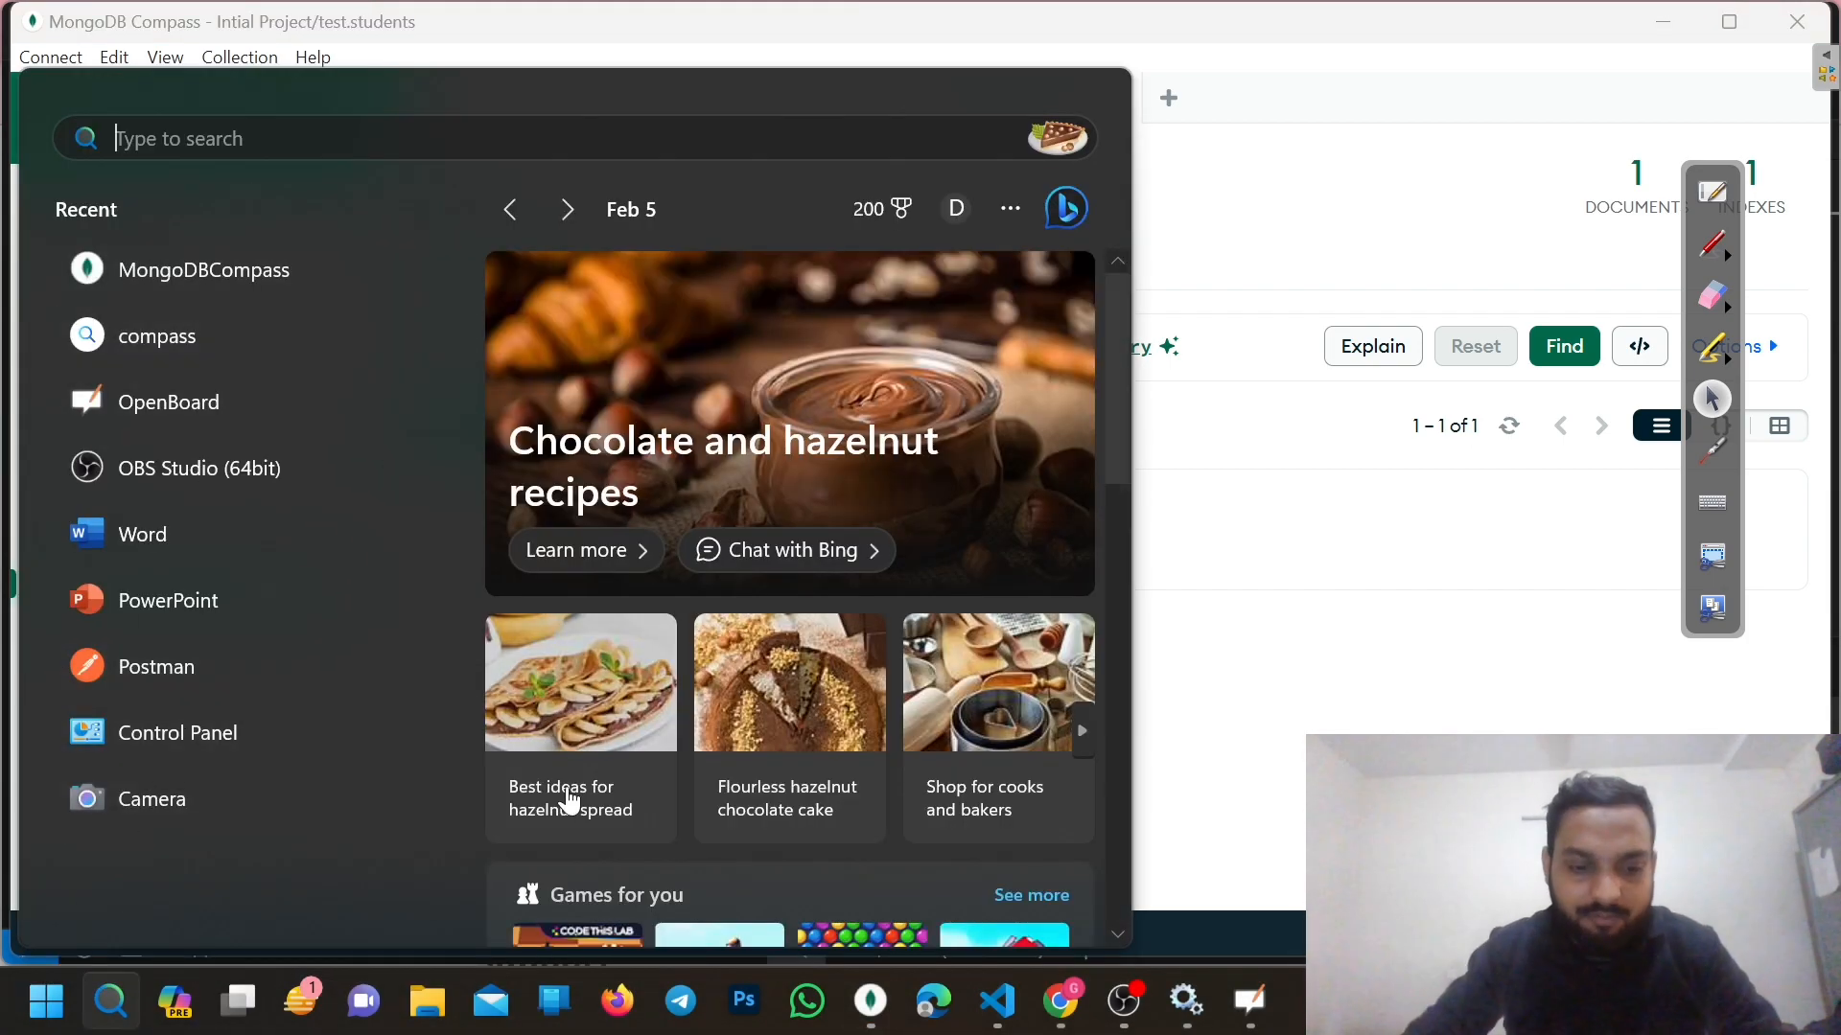
{"action": "key", "text": "super+r"}
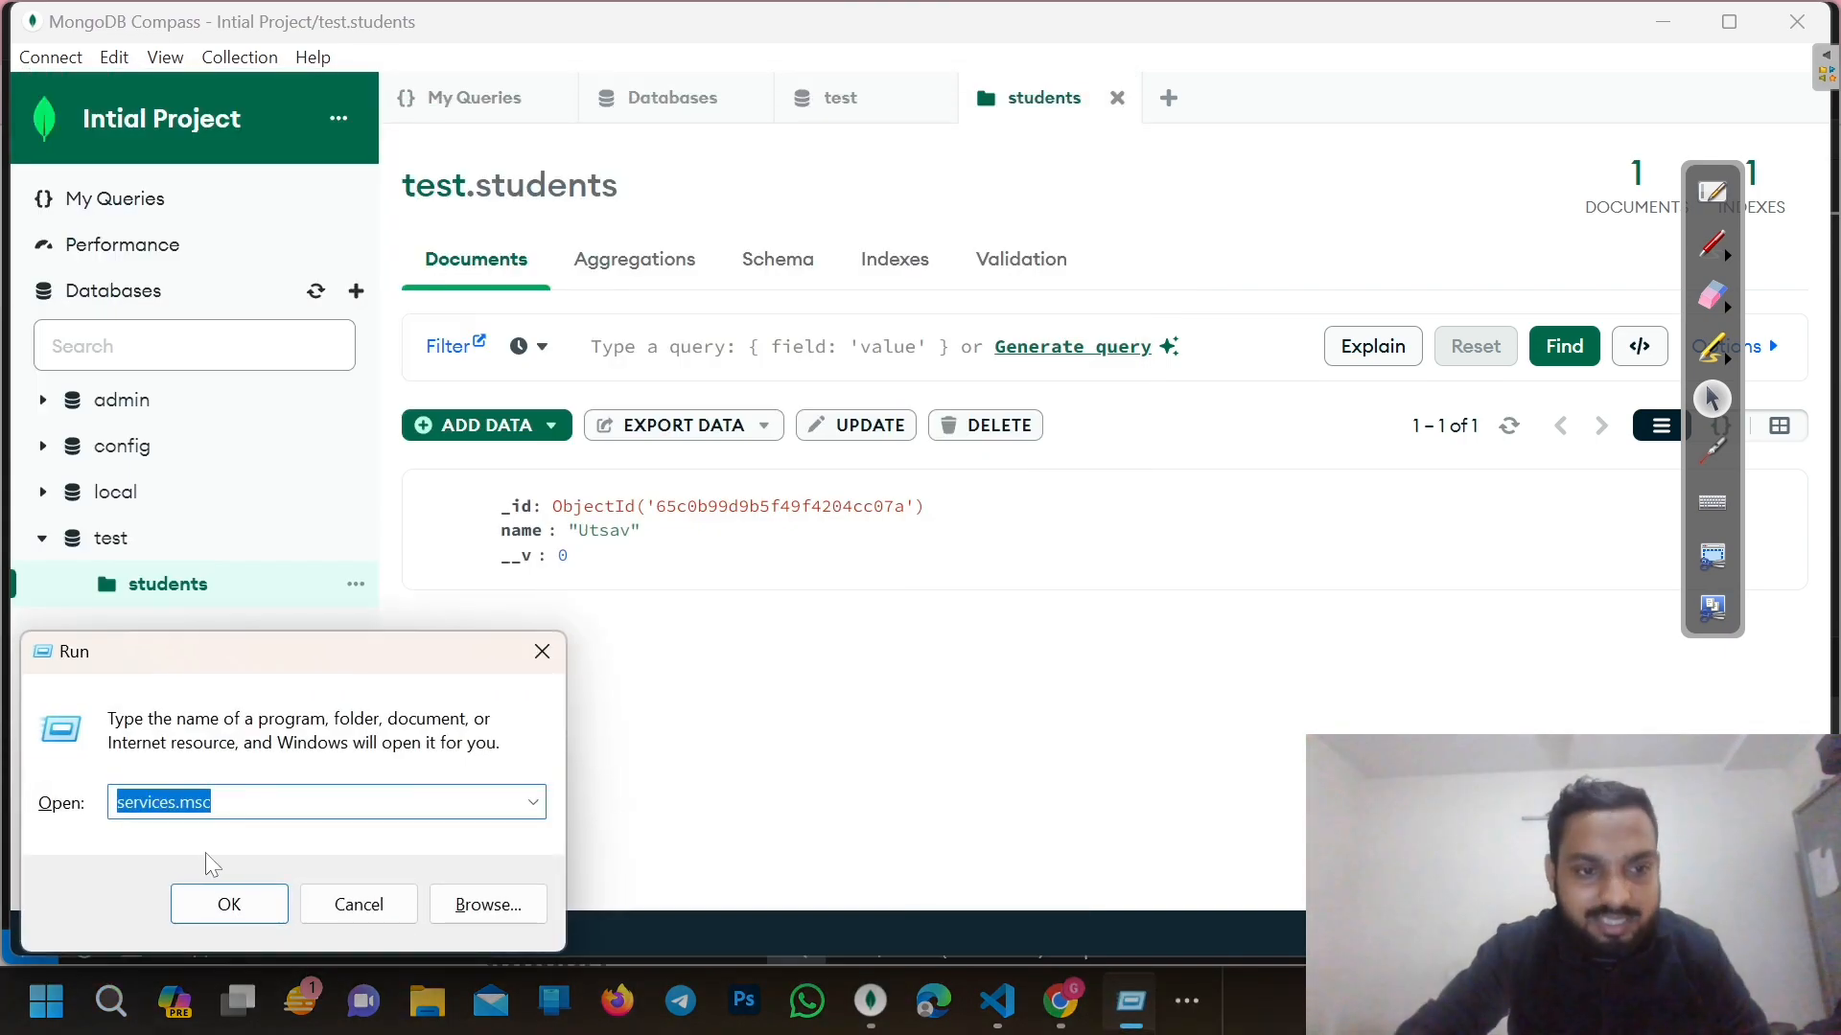
{"action": "left_click", "coordinate": [217, 913]}
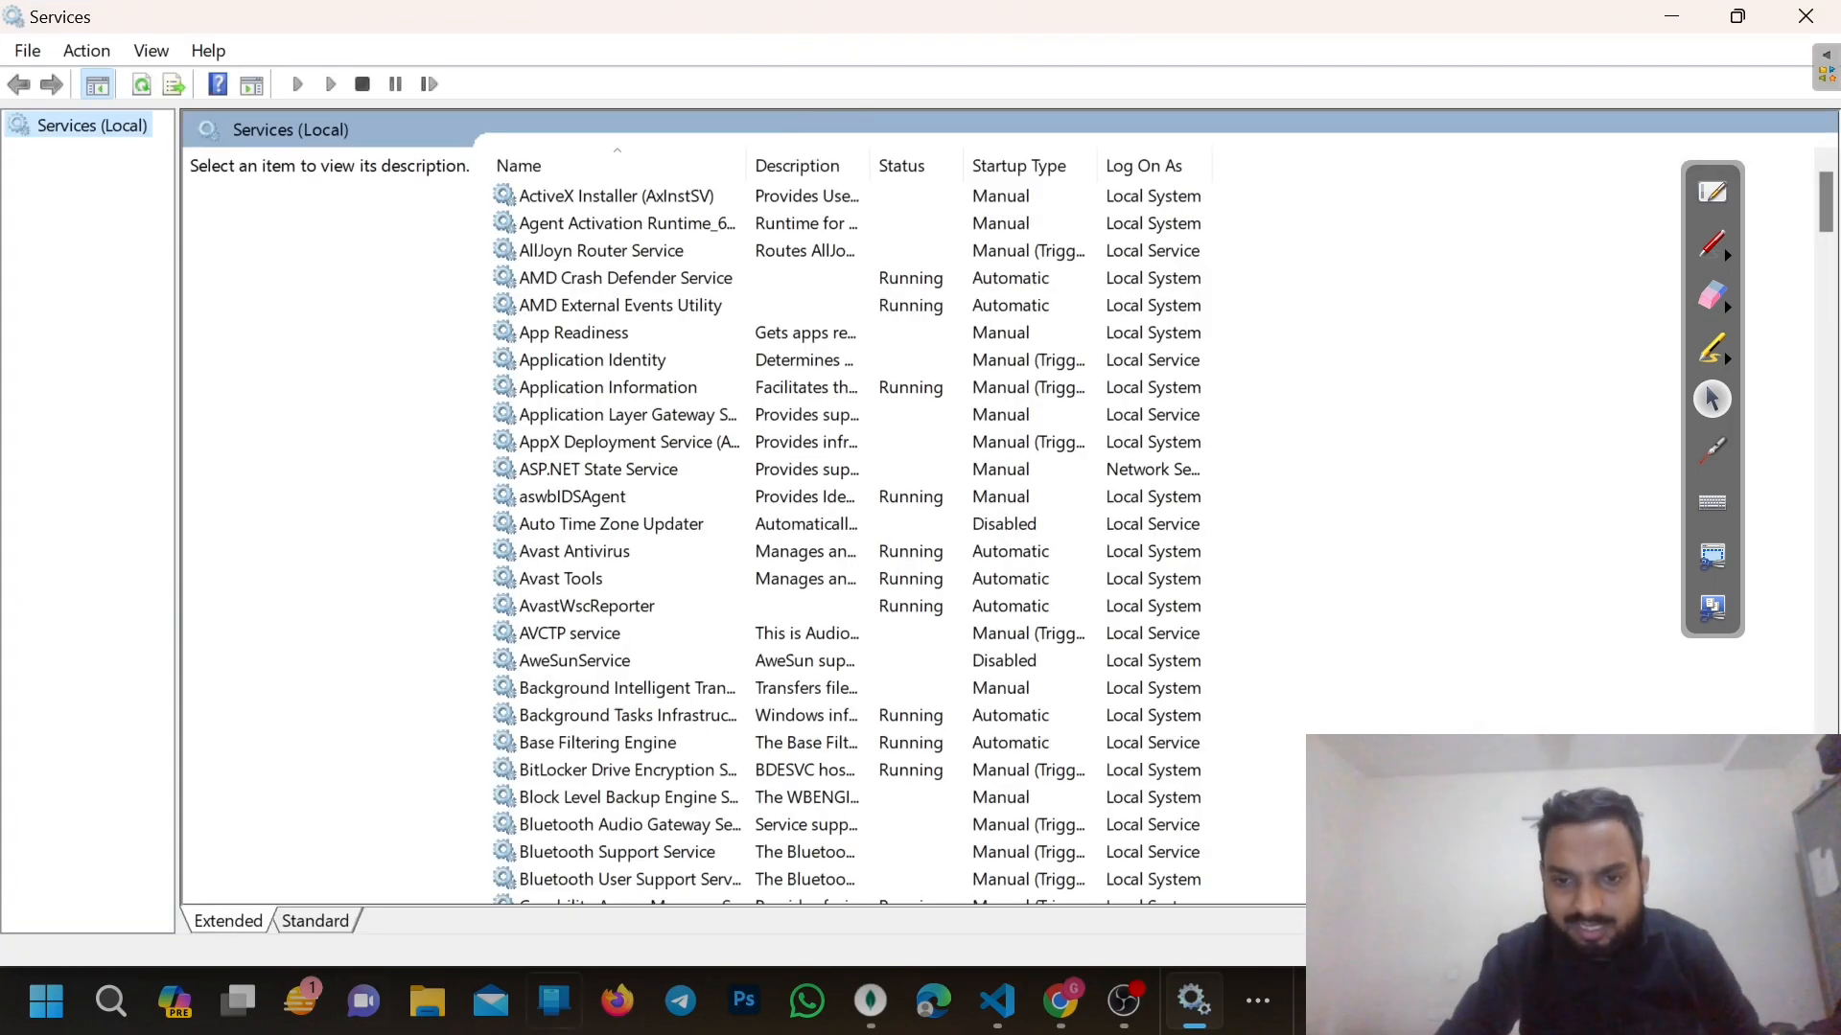
Open the OpenBoard whiteboard, go back to the page with the MongoDB and Compass installation notes, and return to the desktop view
{"action": "left_click", "coordinate": [1252, 1000]}
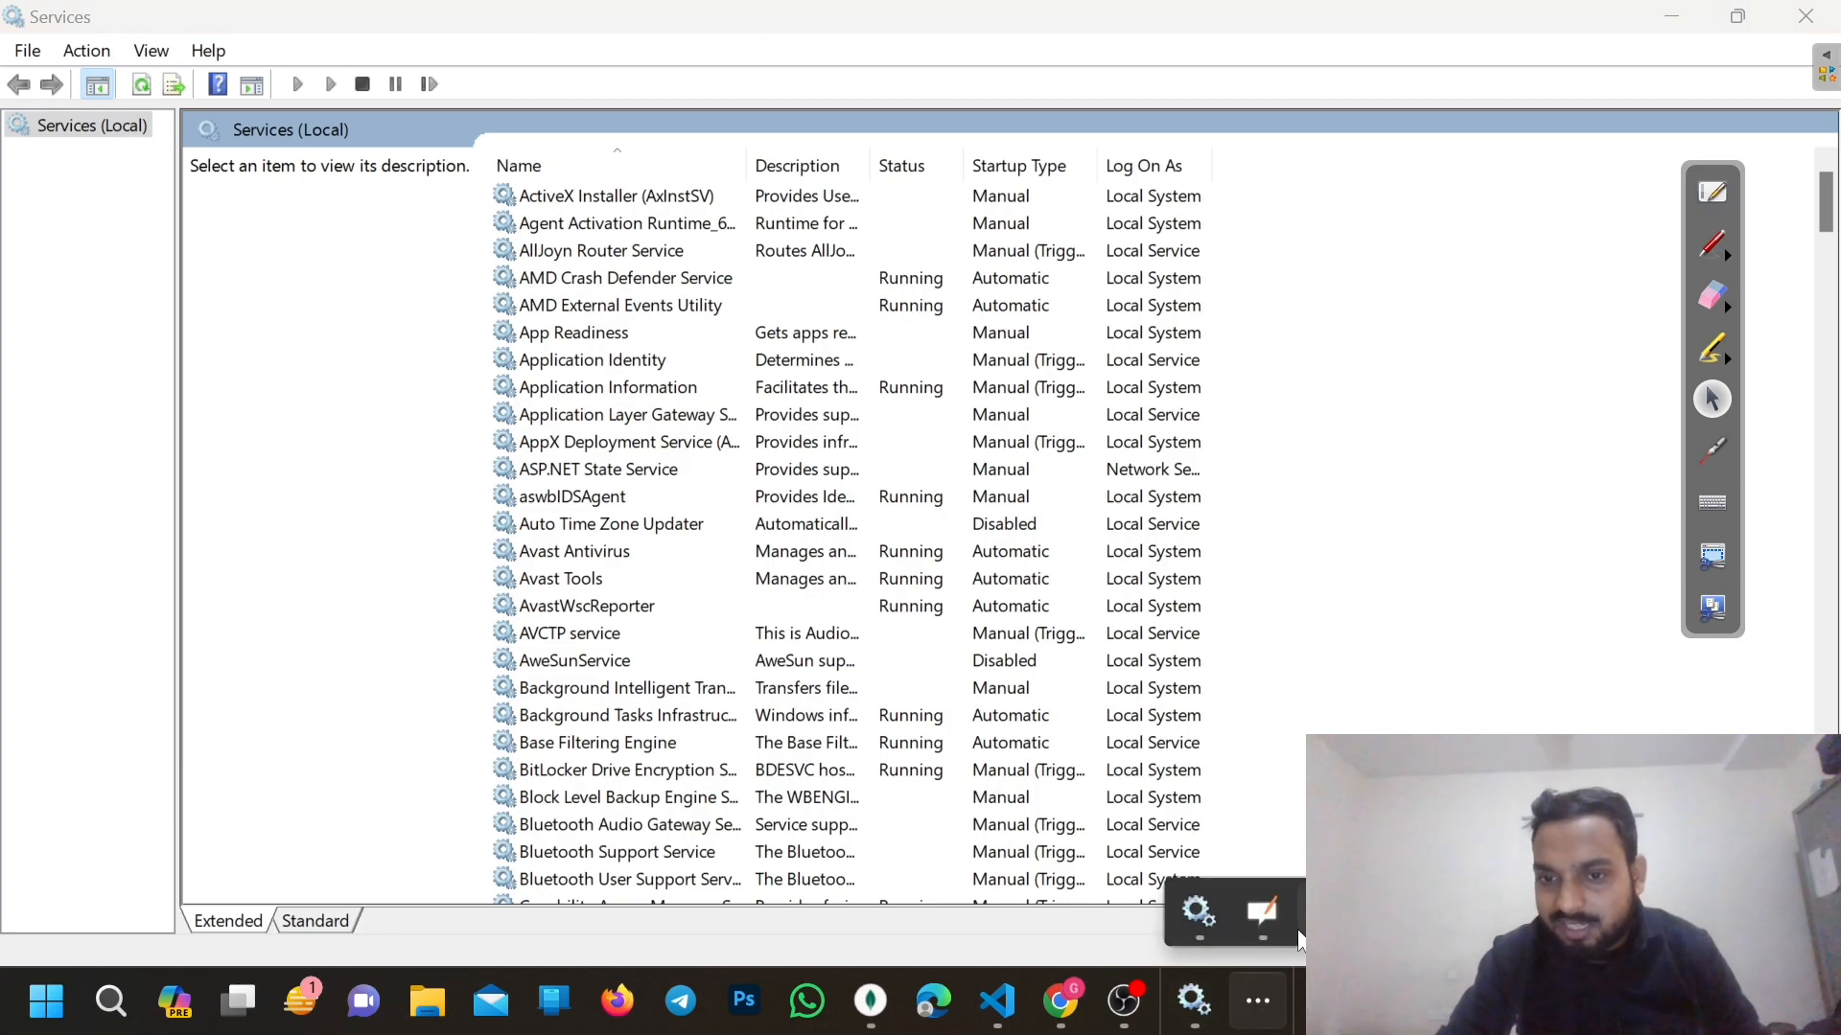
{"action": "left_click", "coordinate": [1377, 714]}
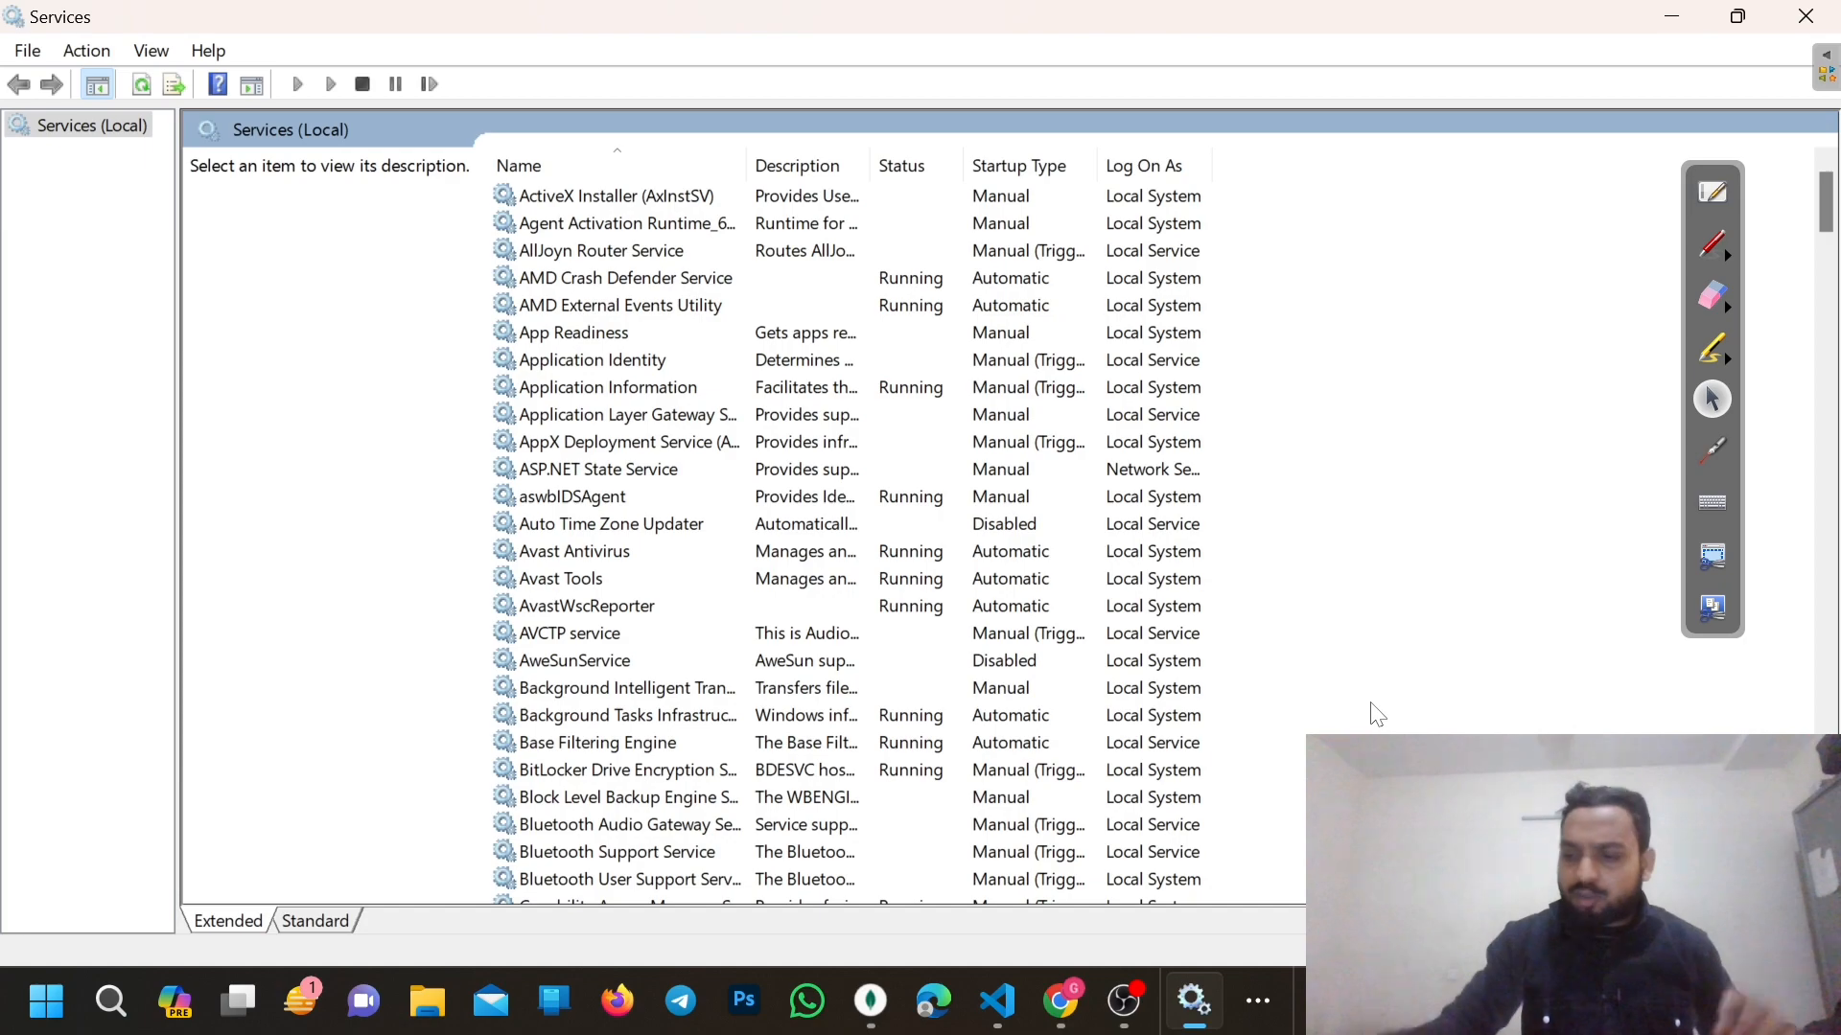
{"action": "left_click", "coordinate": [1712, 191]}
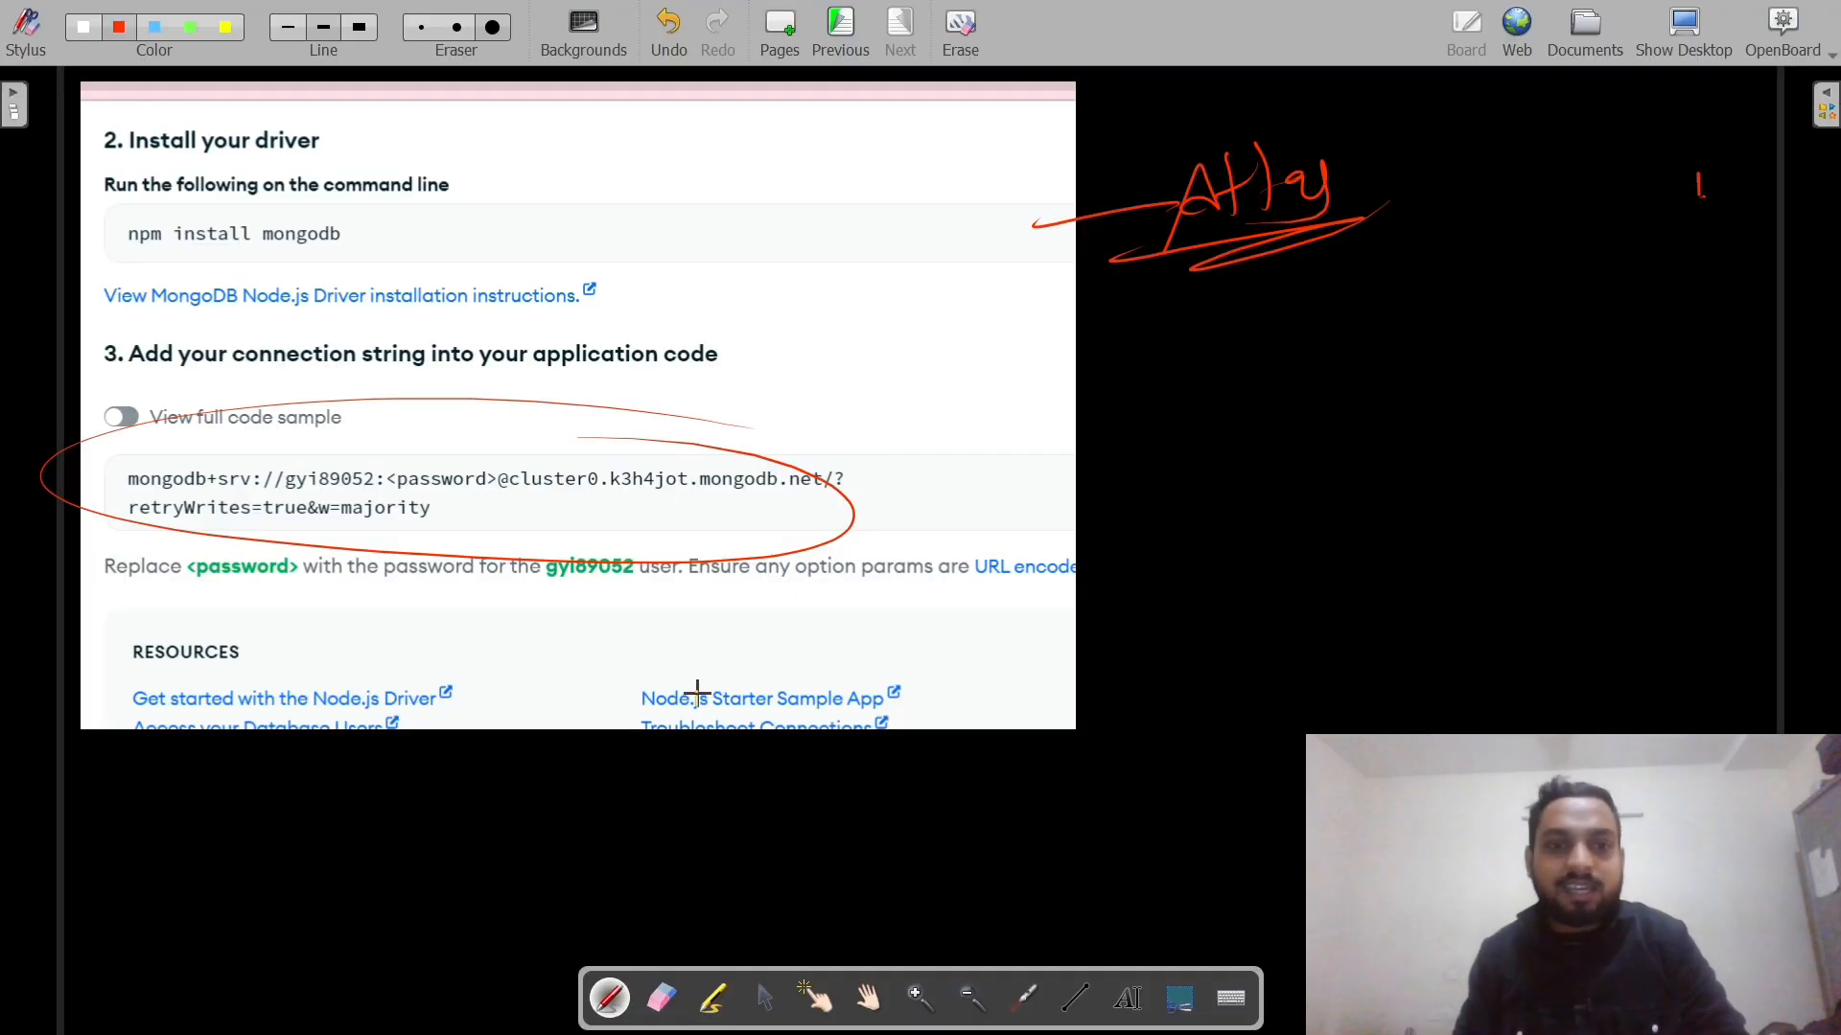
{"action": "key", "text": "Page_Up"}
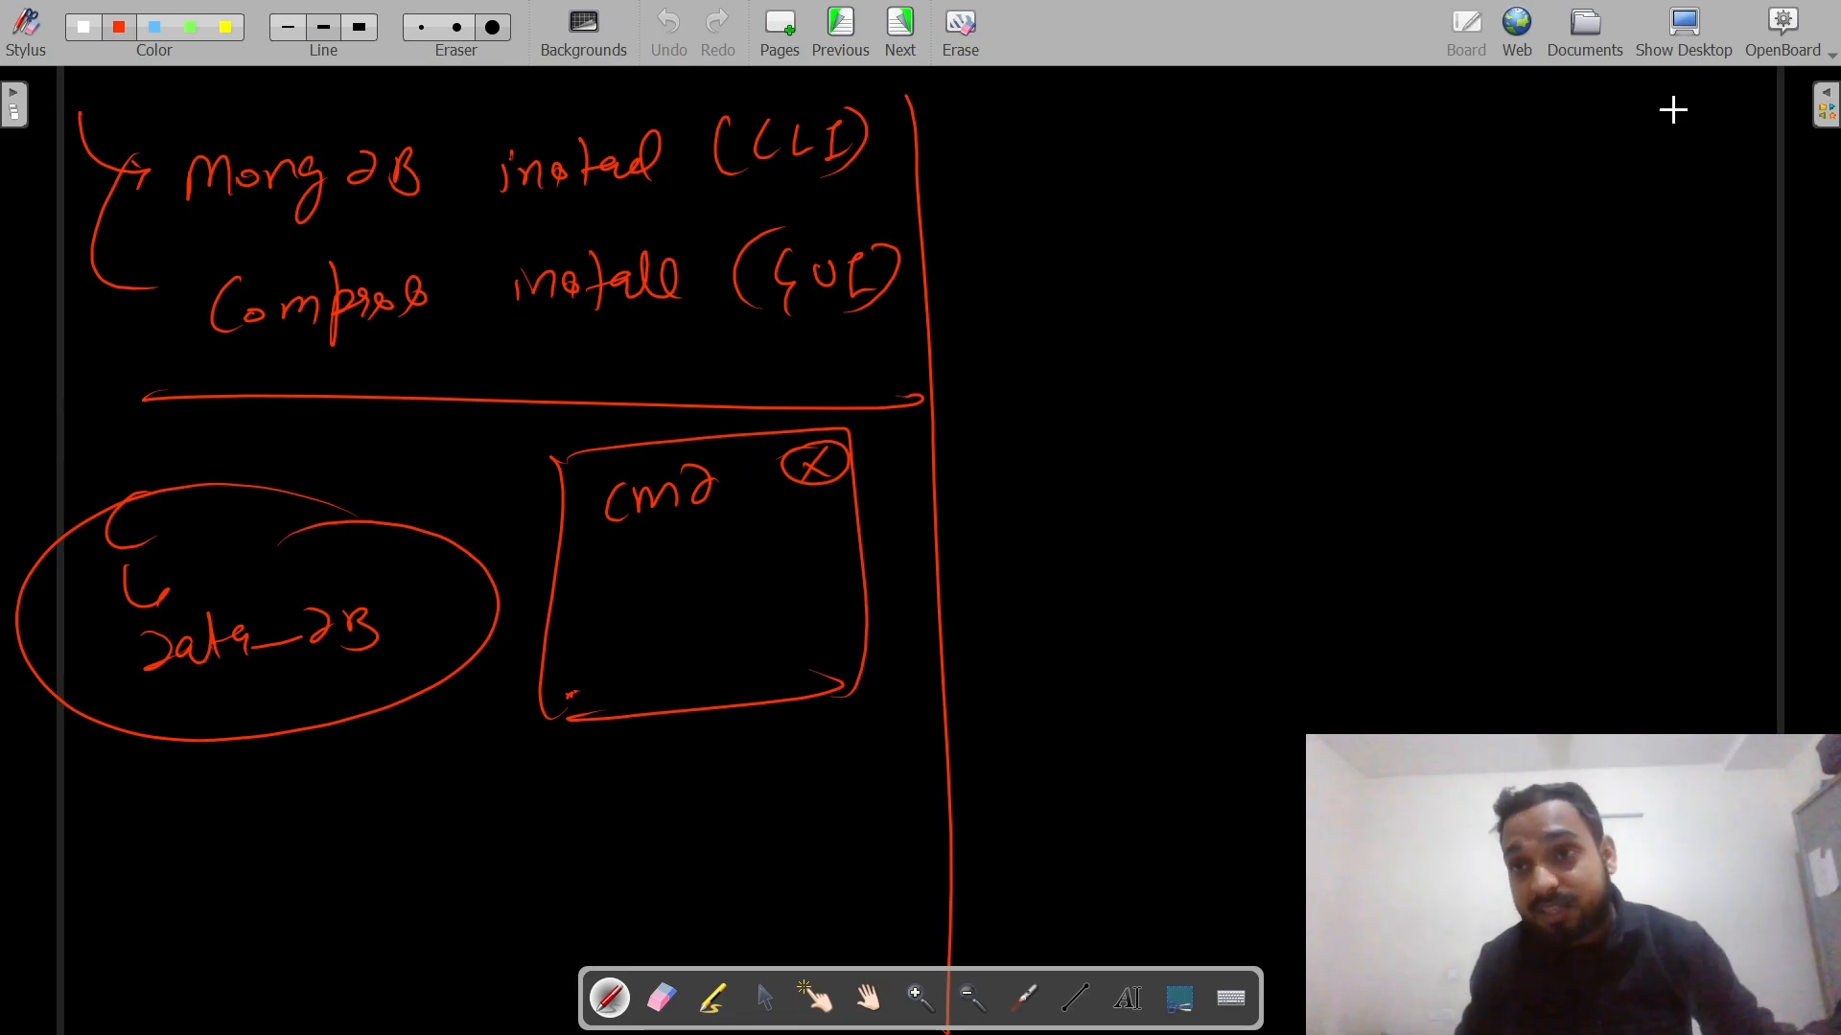
{"action": "left_click", "coordinate": [1683, 28]}
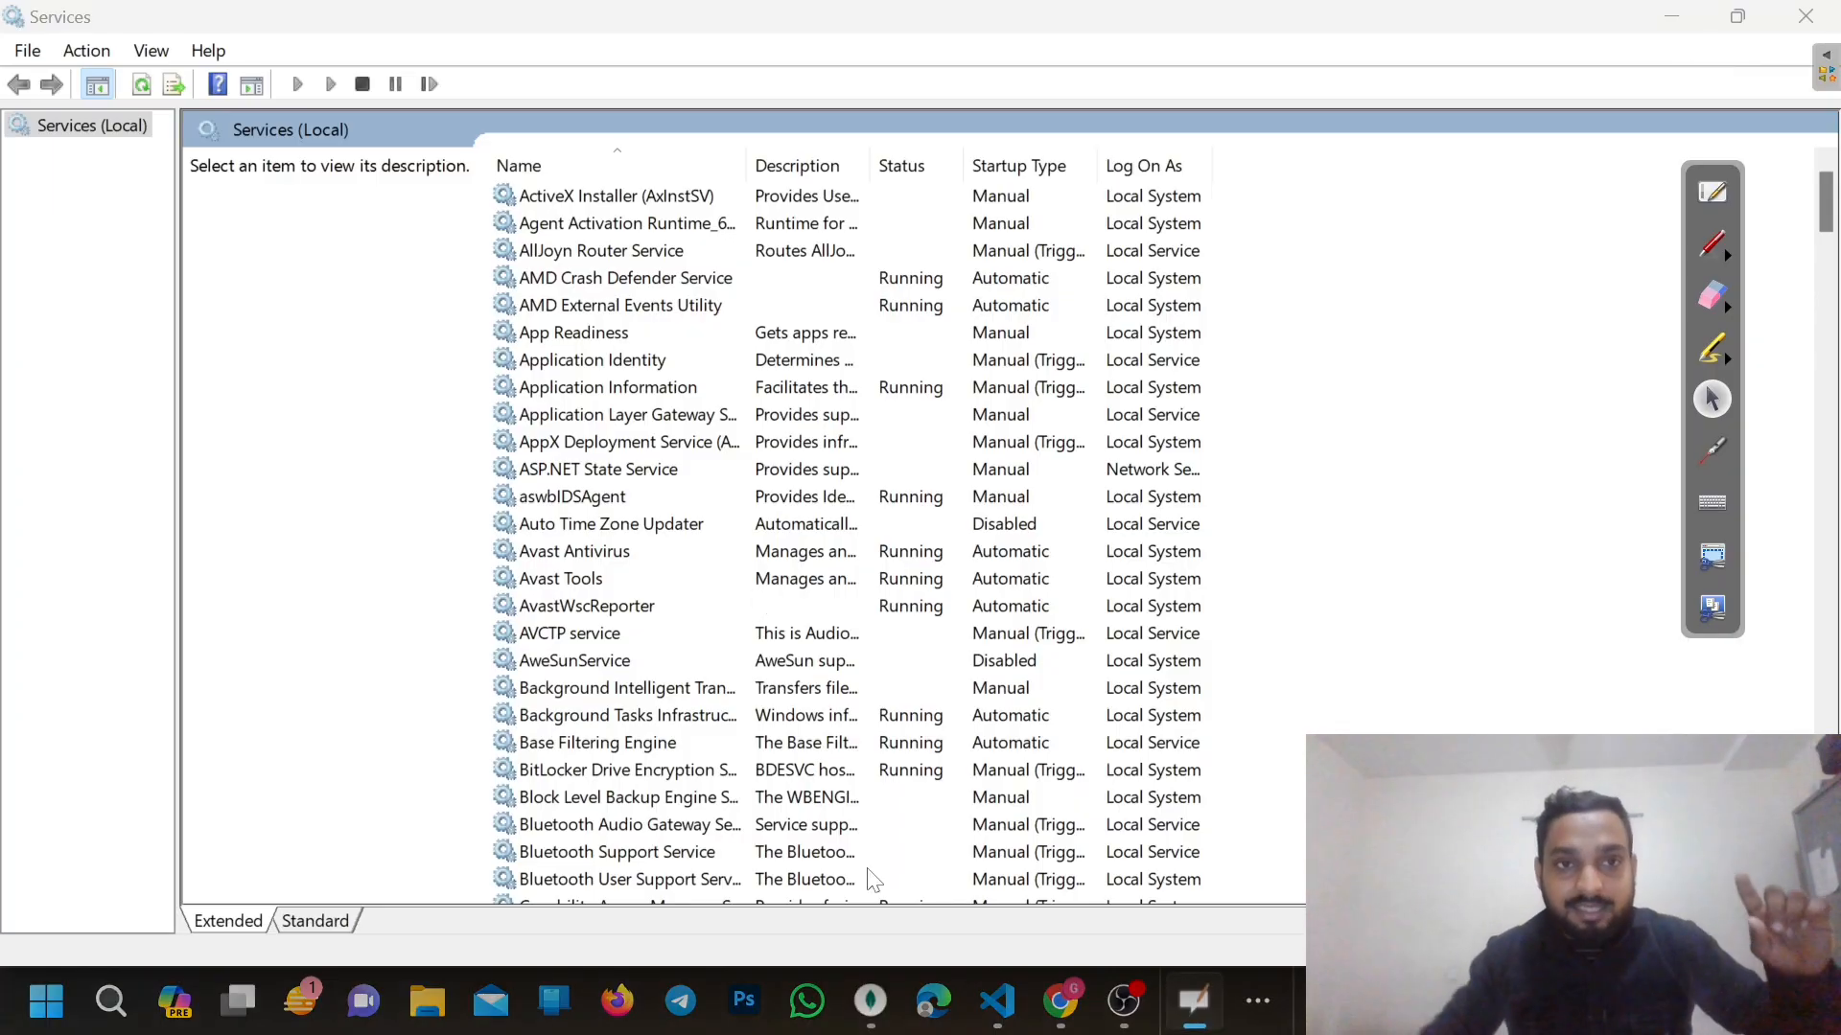
Find the MongoDB Server (MongoDB) service in the list, view its general properties, and close the properties dialog
{"action": "scroll", "coordinate": [599, 662], "scroll_direction": "down", "scroll_amount": 20}
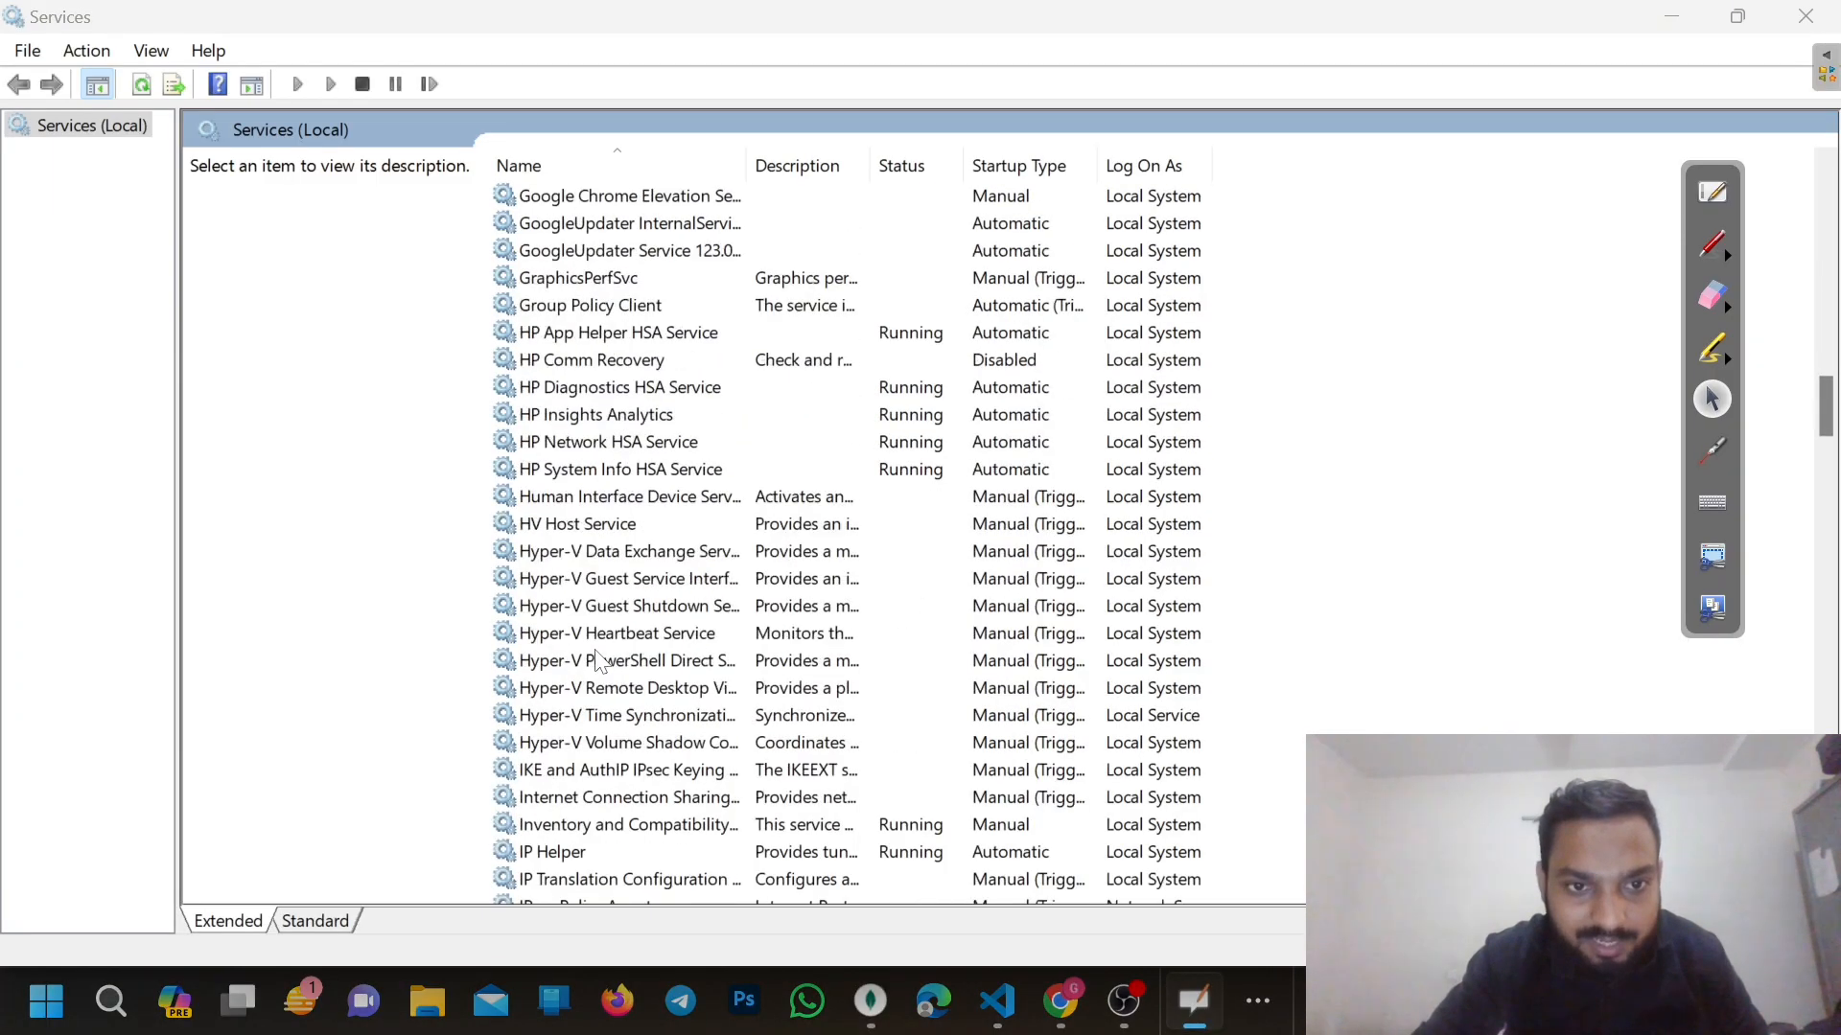
{"action": "scroll", "coordinate": [599, 661], "scroll_direction": "down", "scroll_amount": 20}
{"action": "scroll", "coordinate": [600, 662], "scroll_direction": "up", "scroll_amount": 7}
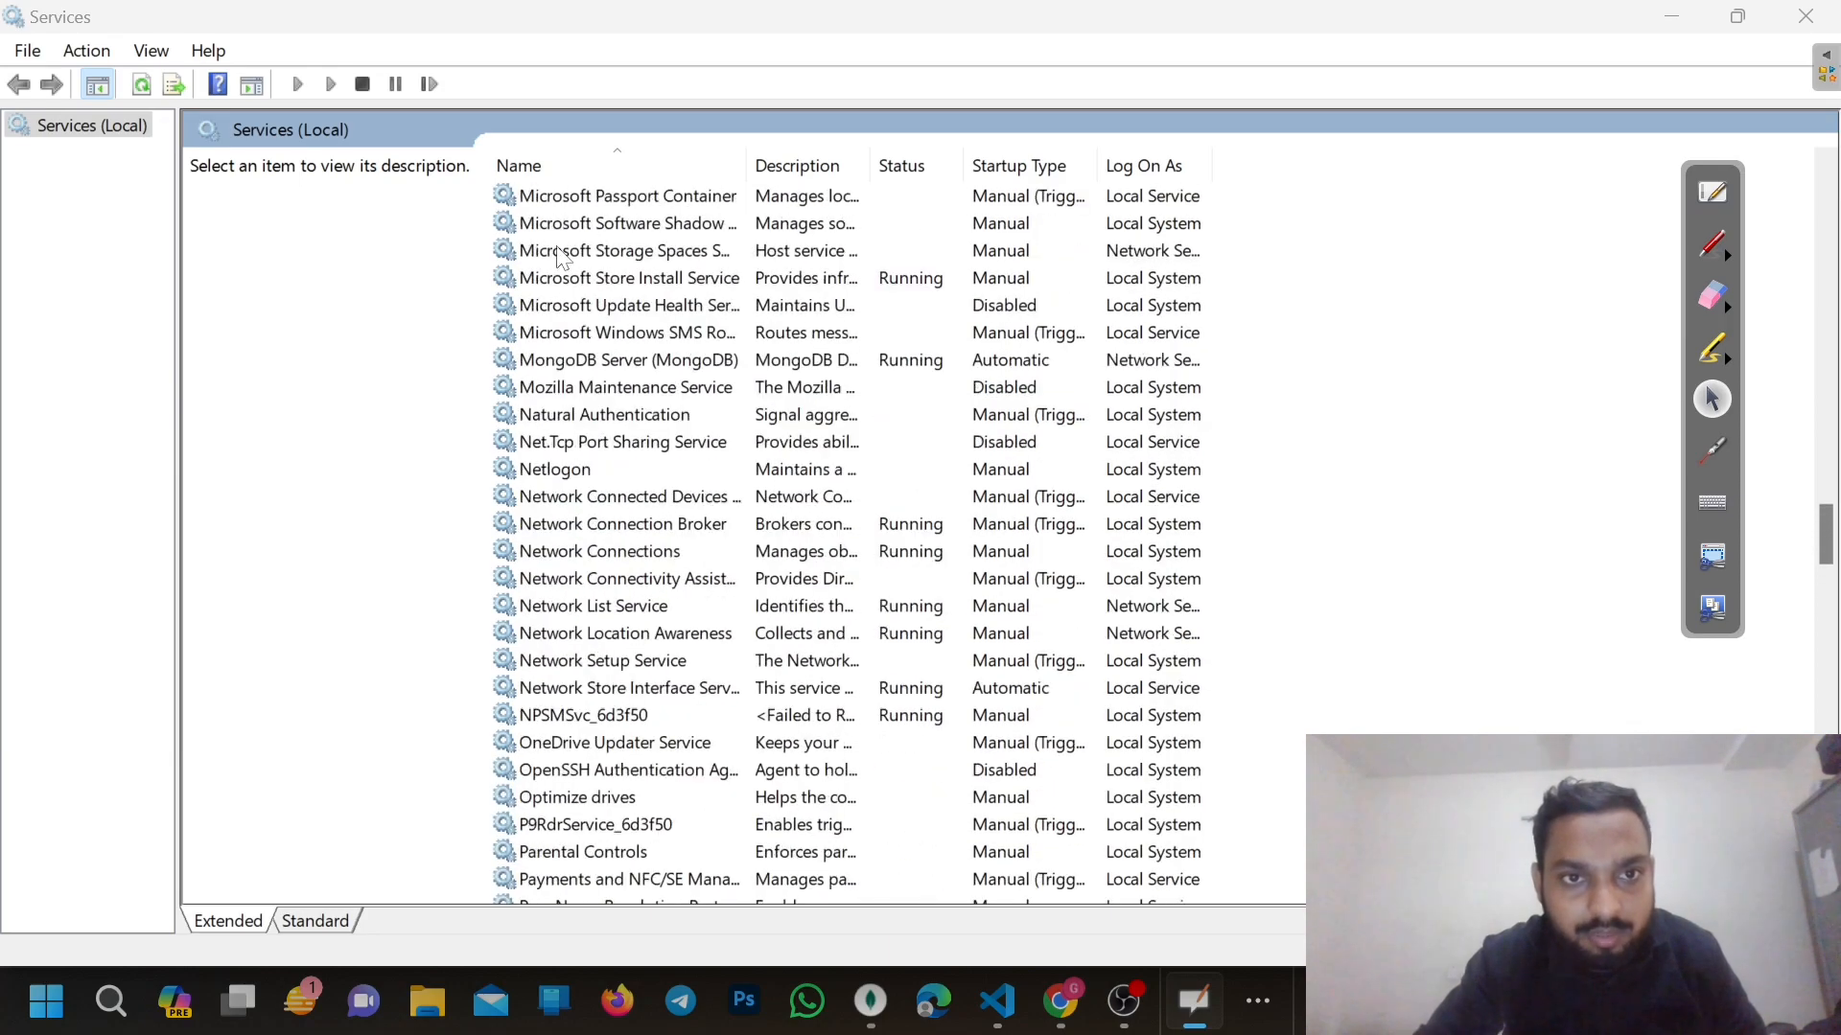
{"action": "scroll", "coordinate": [563, 257], "scroll_direction": "up", "scroll_amount": 5}
{"action": "scroll", "coordinate": [525, 703], "scroll_direction": "down", "scroll_amount": 2}
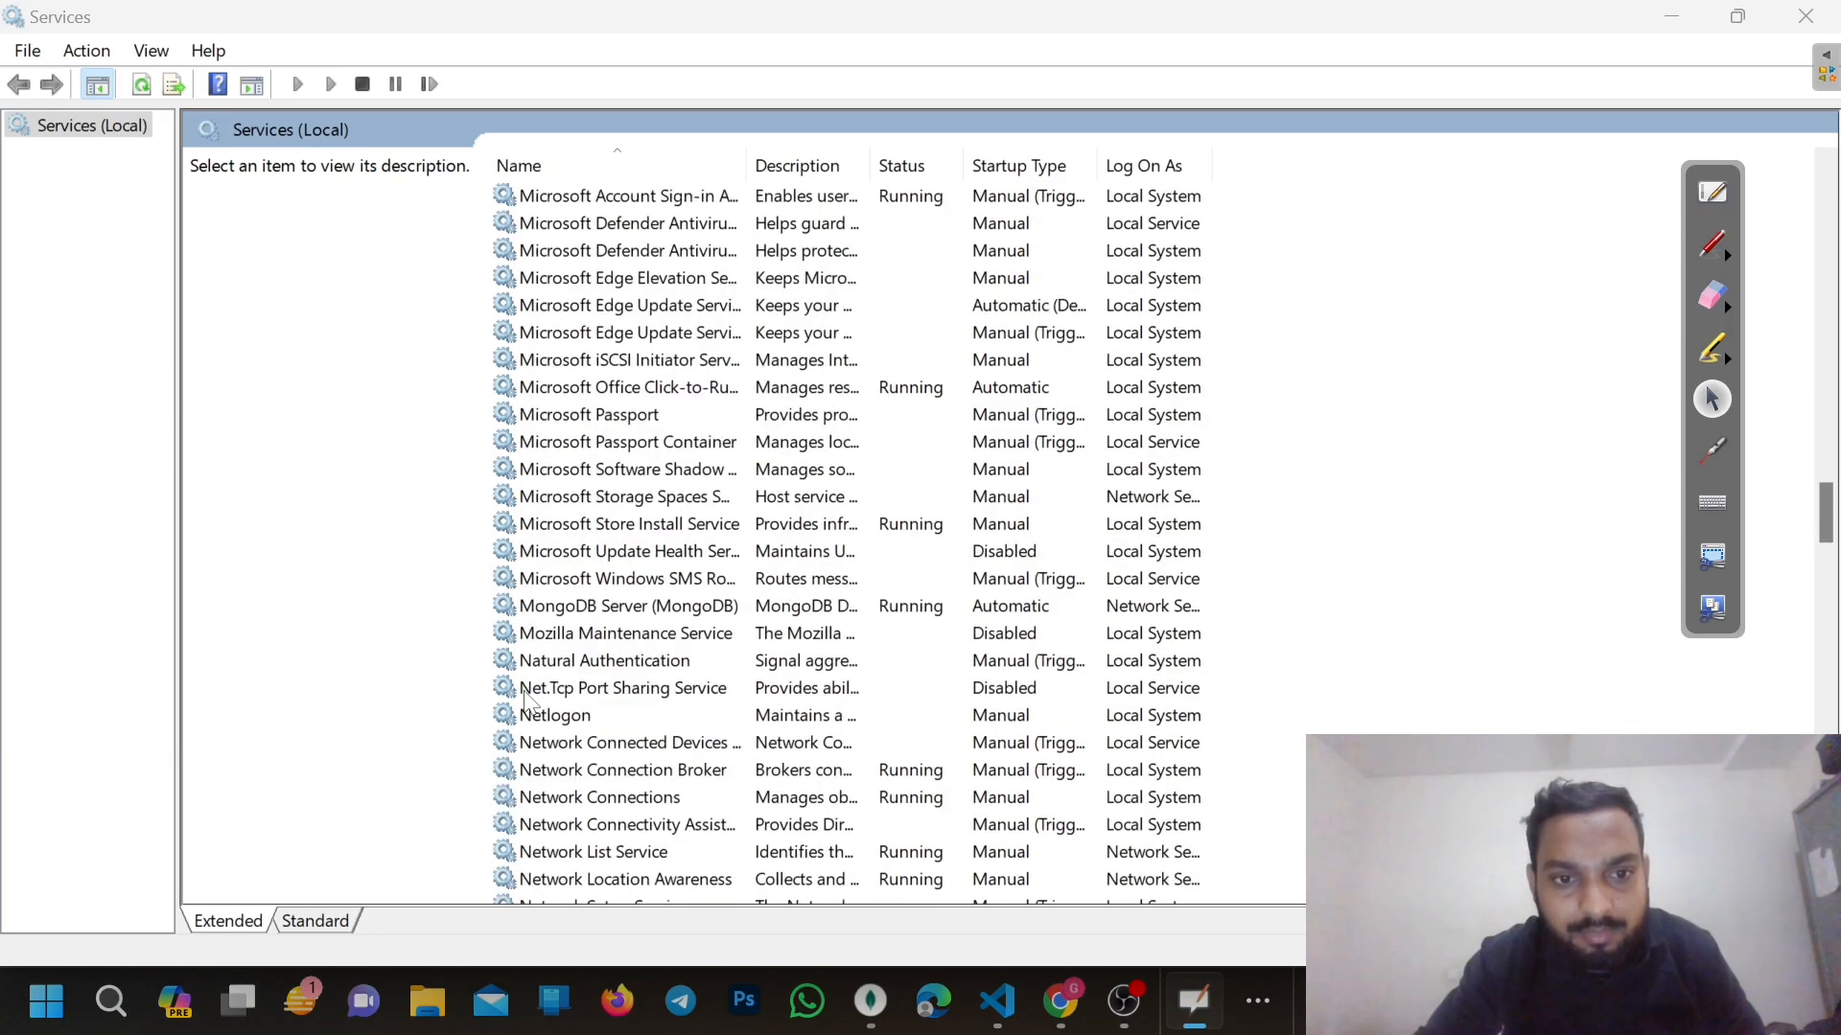
{"action": "scroll", "coordinate": [567, 429], "scroll_direction": "up", "scroll_amount": 3}
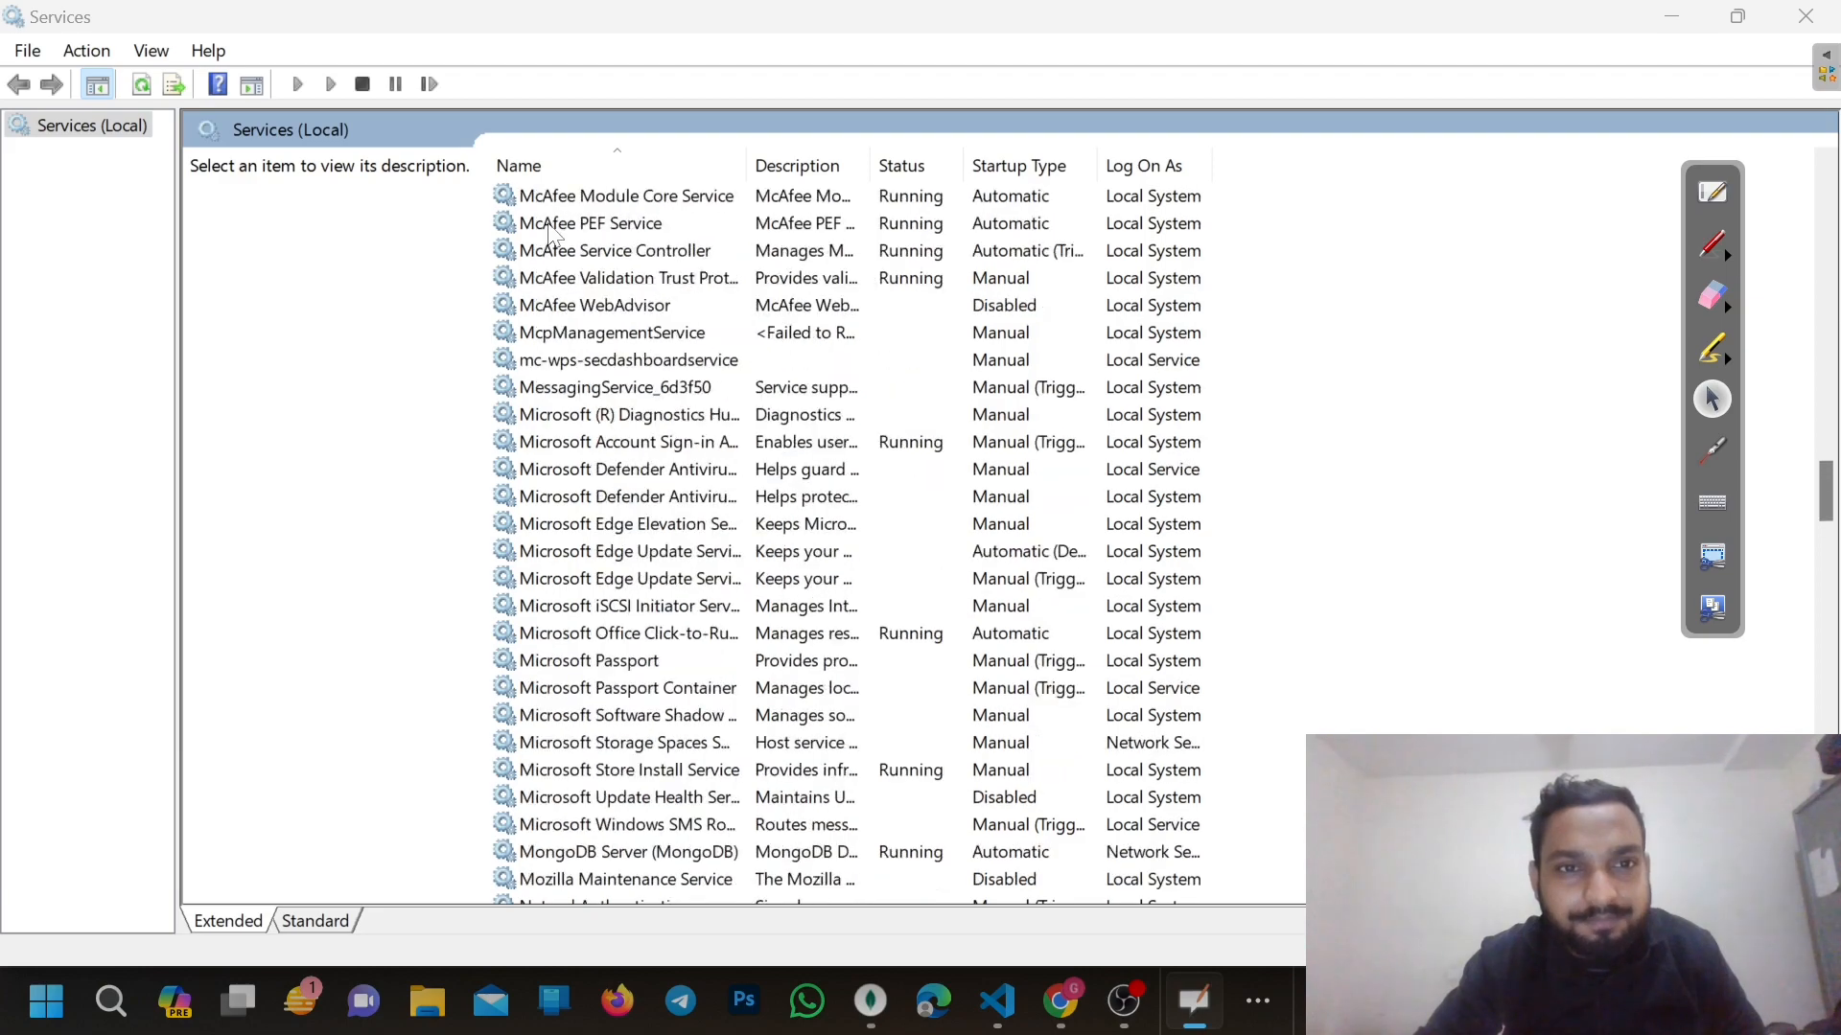
{"action": "scroll", "coordinate": [548, 235], "scroll_direction": "up", "scroll_amount": 2}
{"action": "scroll", "coordinate": [549, 235], "scroll_direction": "down", "scroll_amount": 1}
{"action": "scroll", "coordinate": [550, 540], "scroll_direction": "down", "scroll_amount": 5}
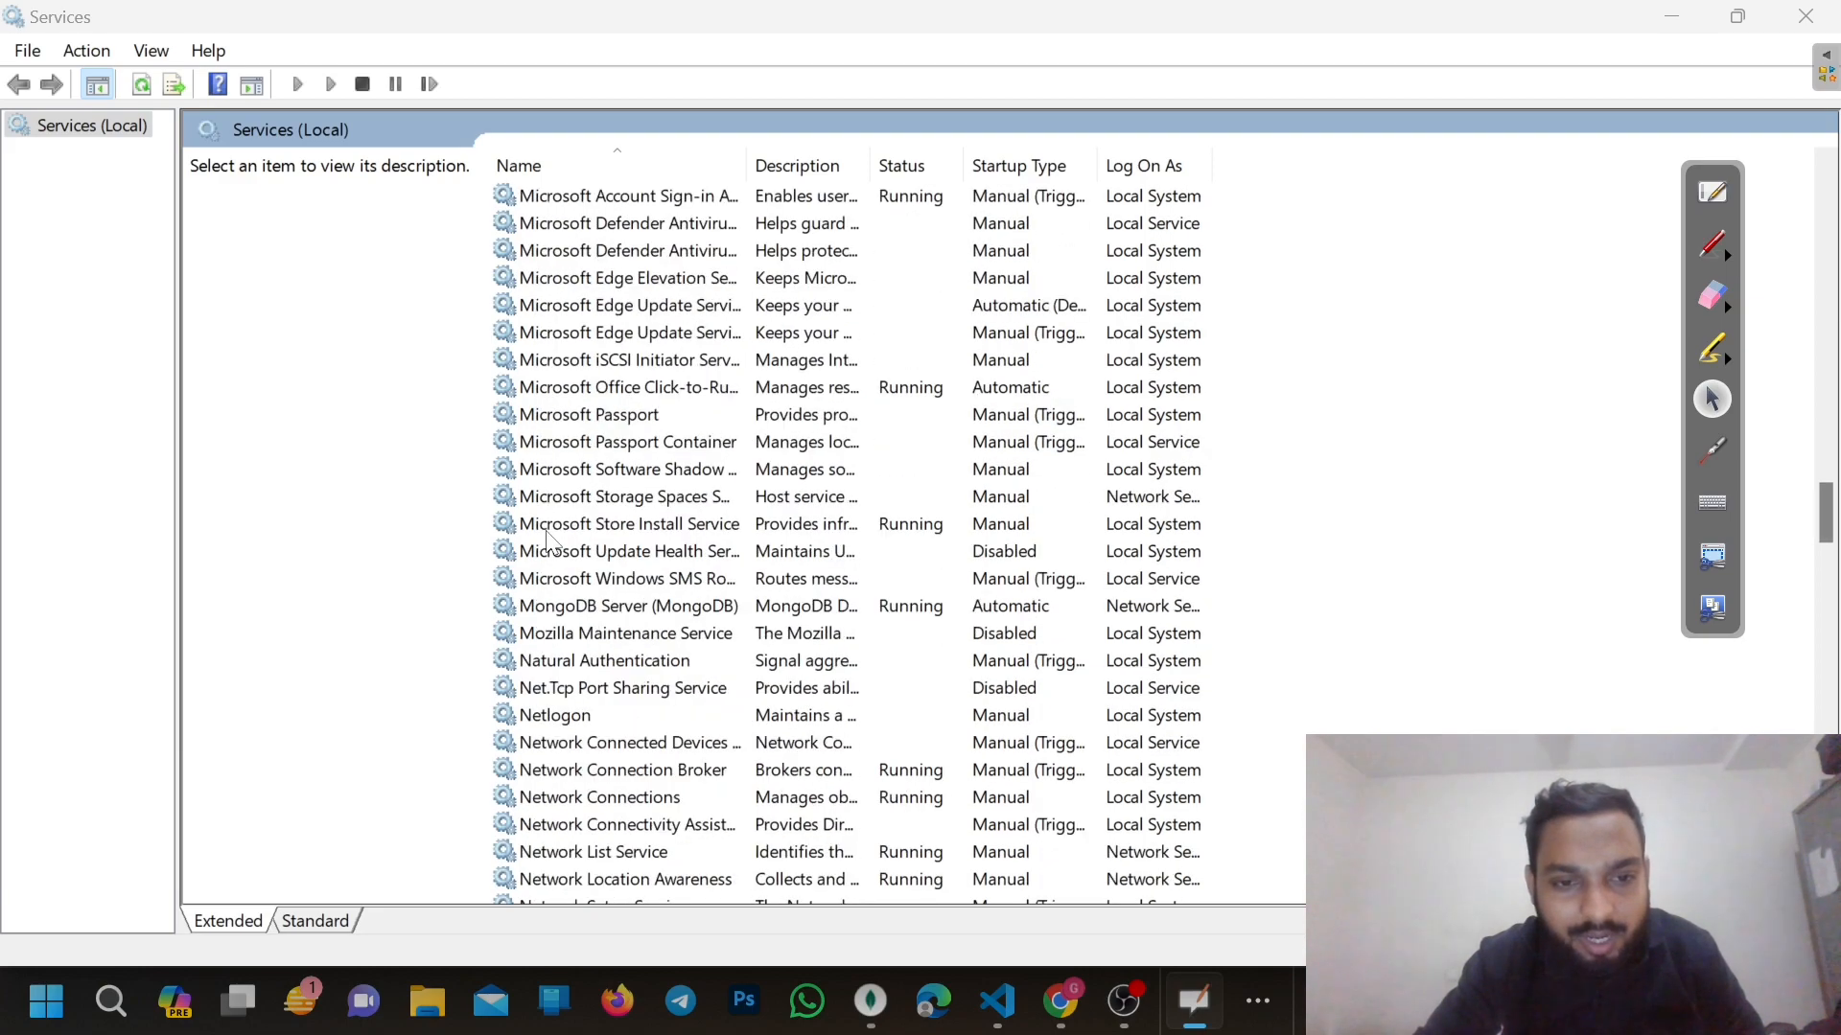
{"action": "left_click", "coordinate": [852, 619]}
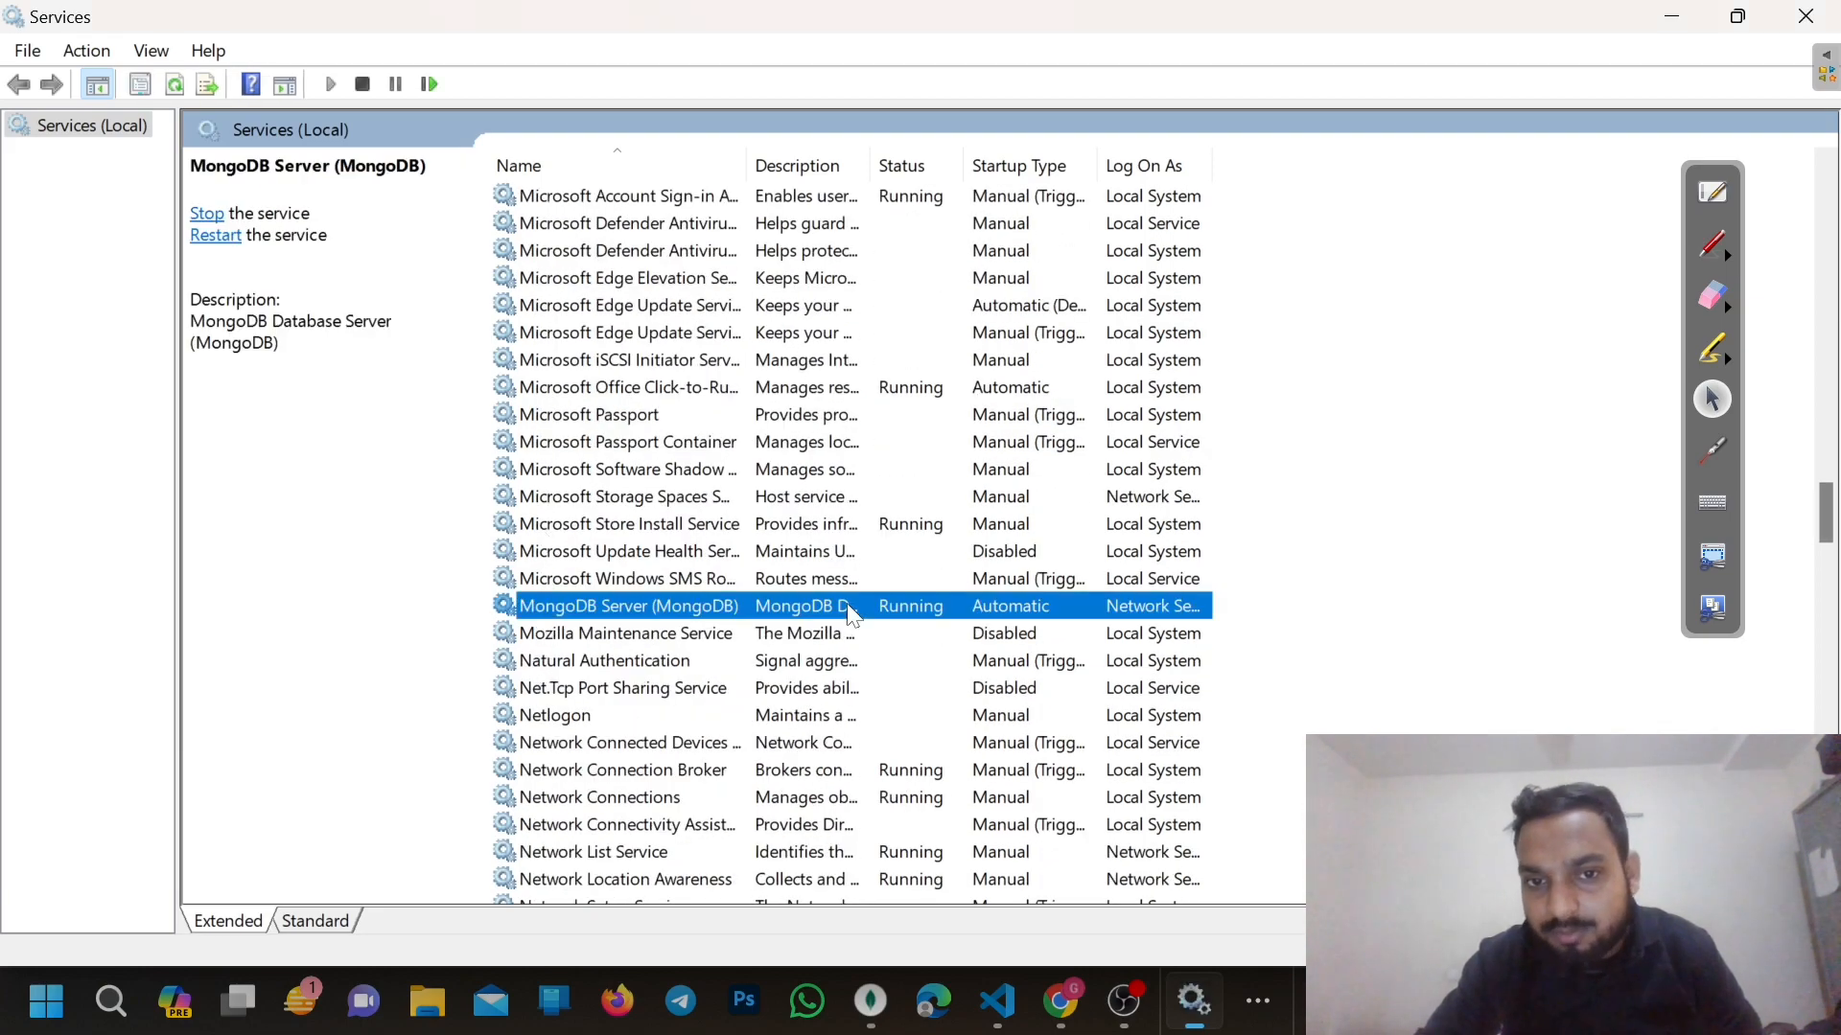
{"action": "double_click", "coordinate": [852, 614]}
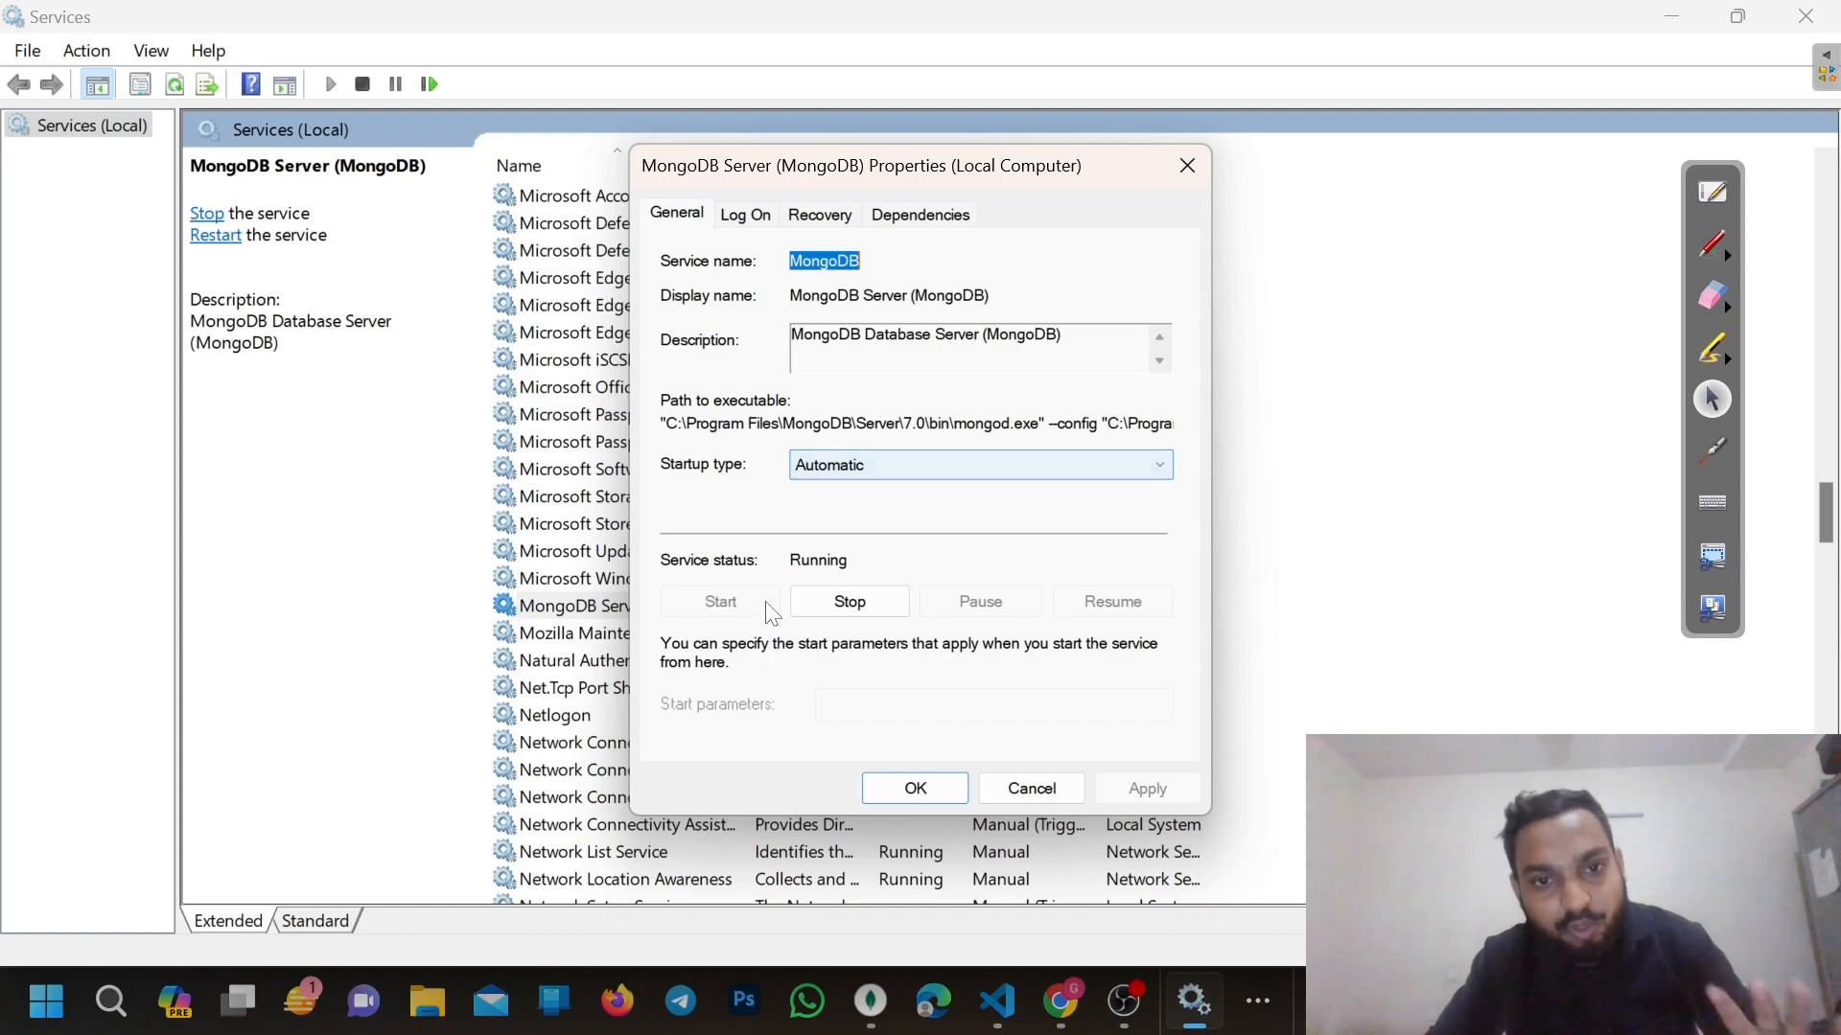
{"action": "left_click", "coordinate": [1187, 164]}
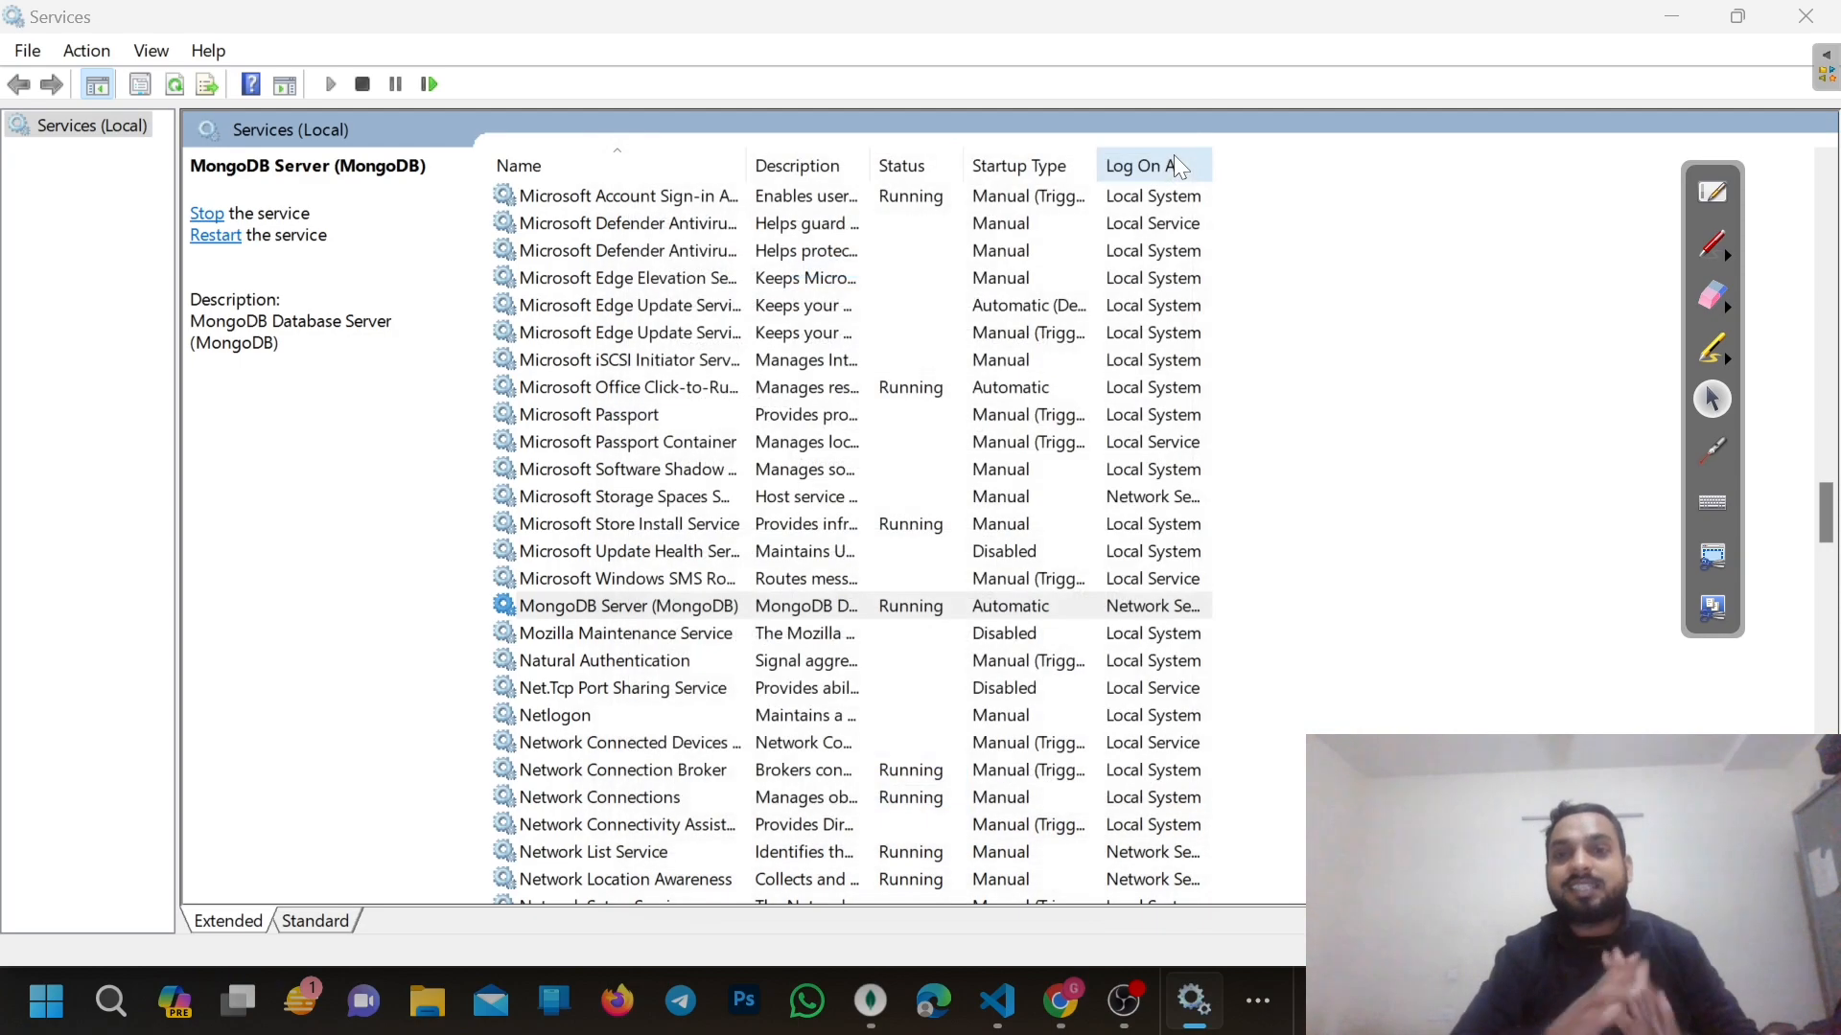
Close the Services, Compass, code editor and browser windows, and minimize OBS to reveal the desktop
{"action": "left_click", "coordinate": [1805, 17]}
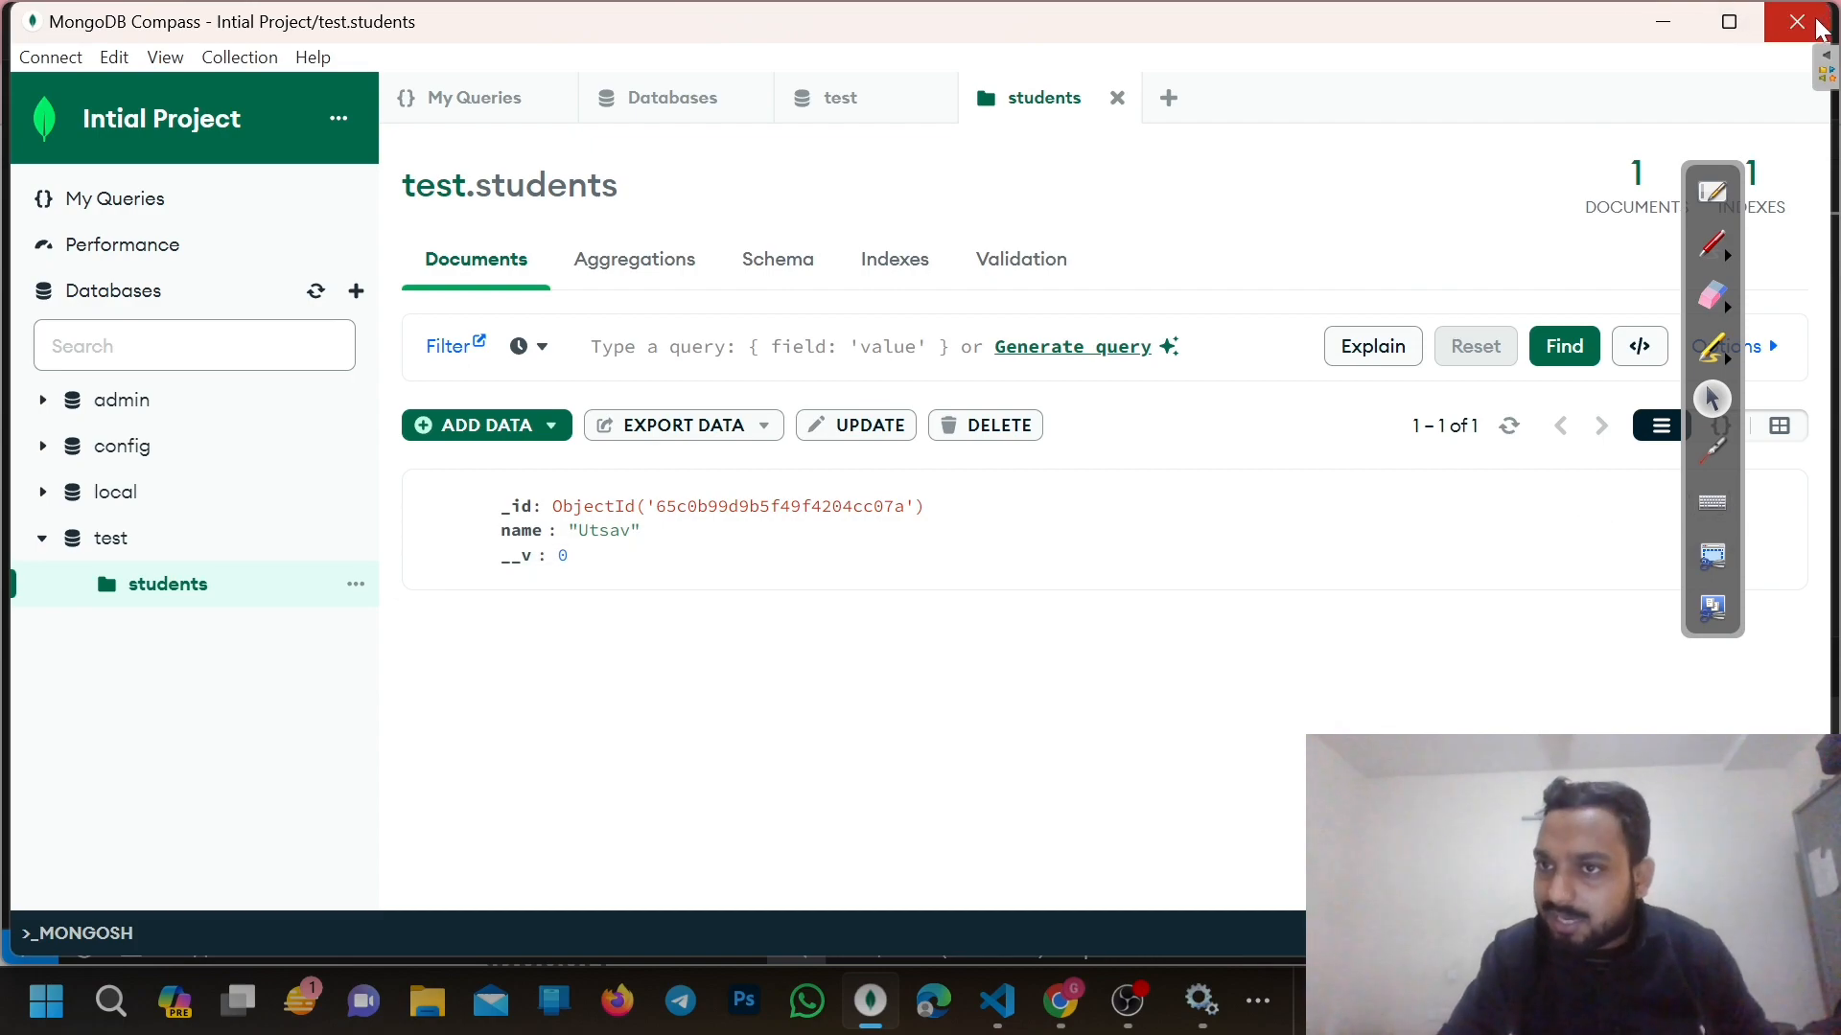
{"action": "left_click", "coordinate": [1818, 27]}
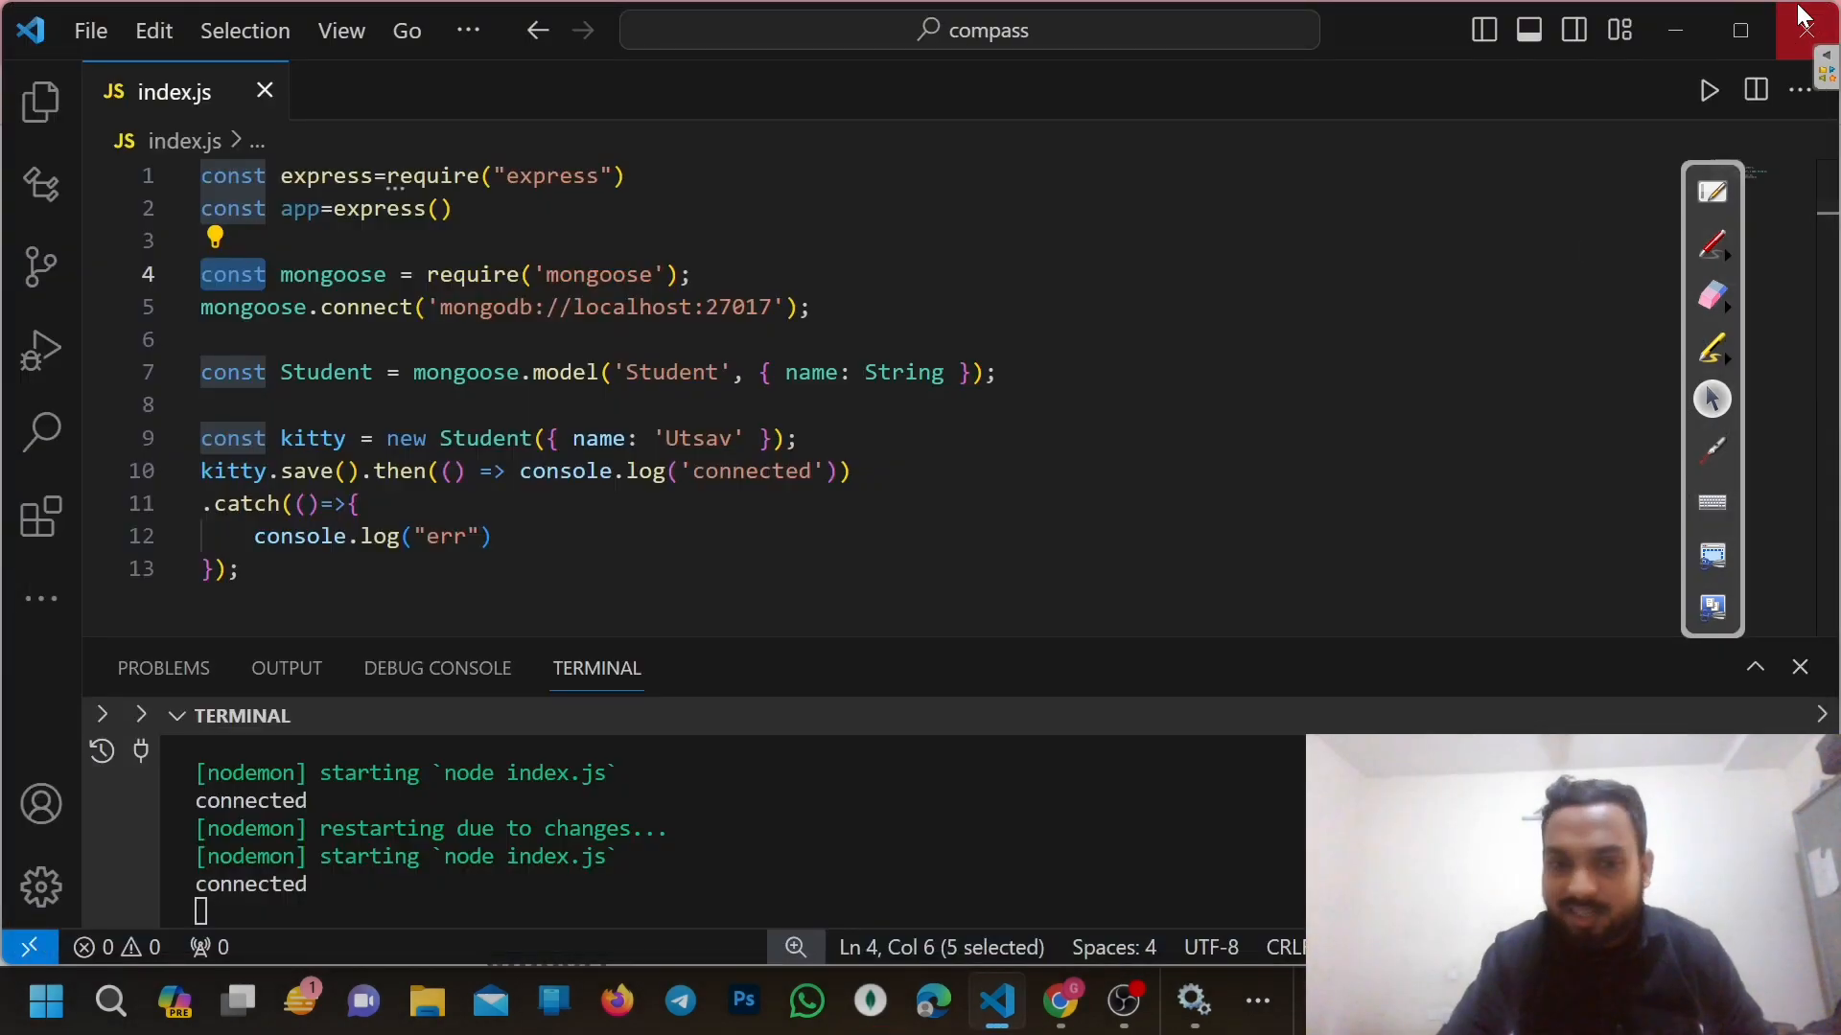
{"action": "left_click", "coordinate": [1802, 19]}
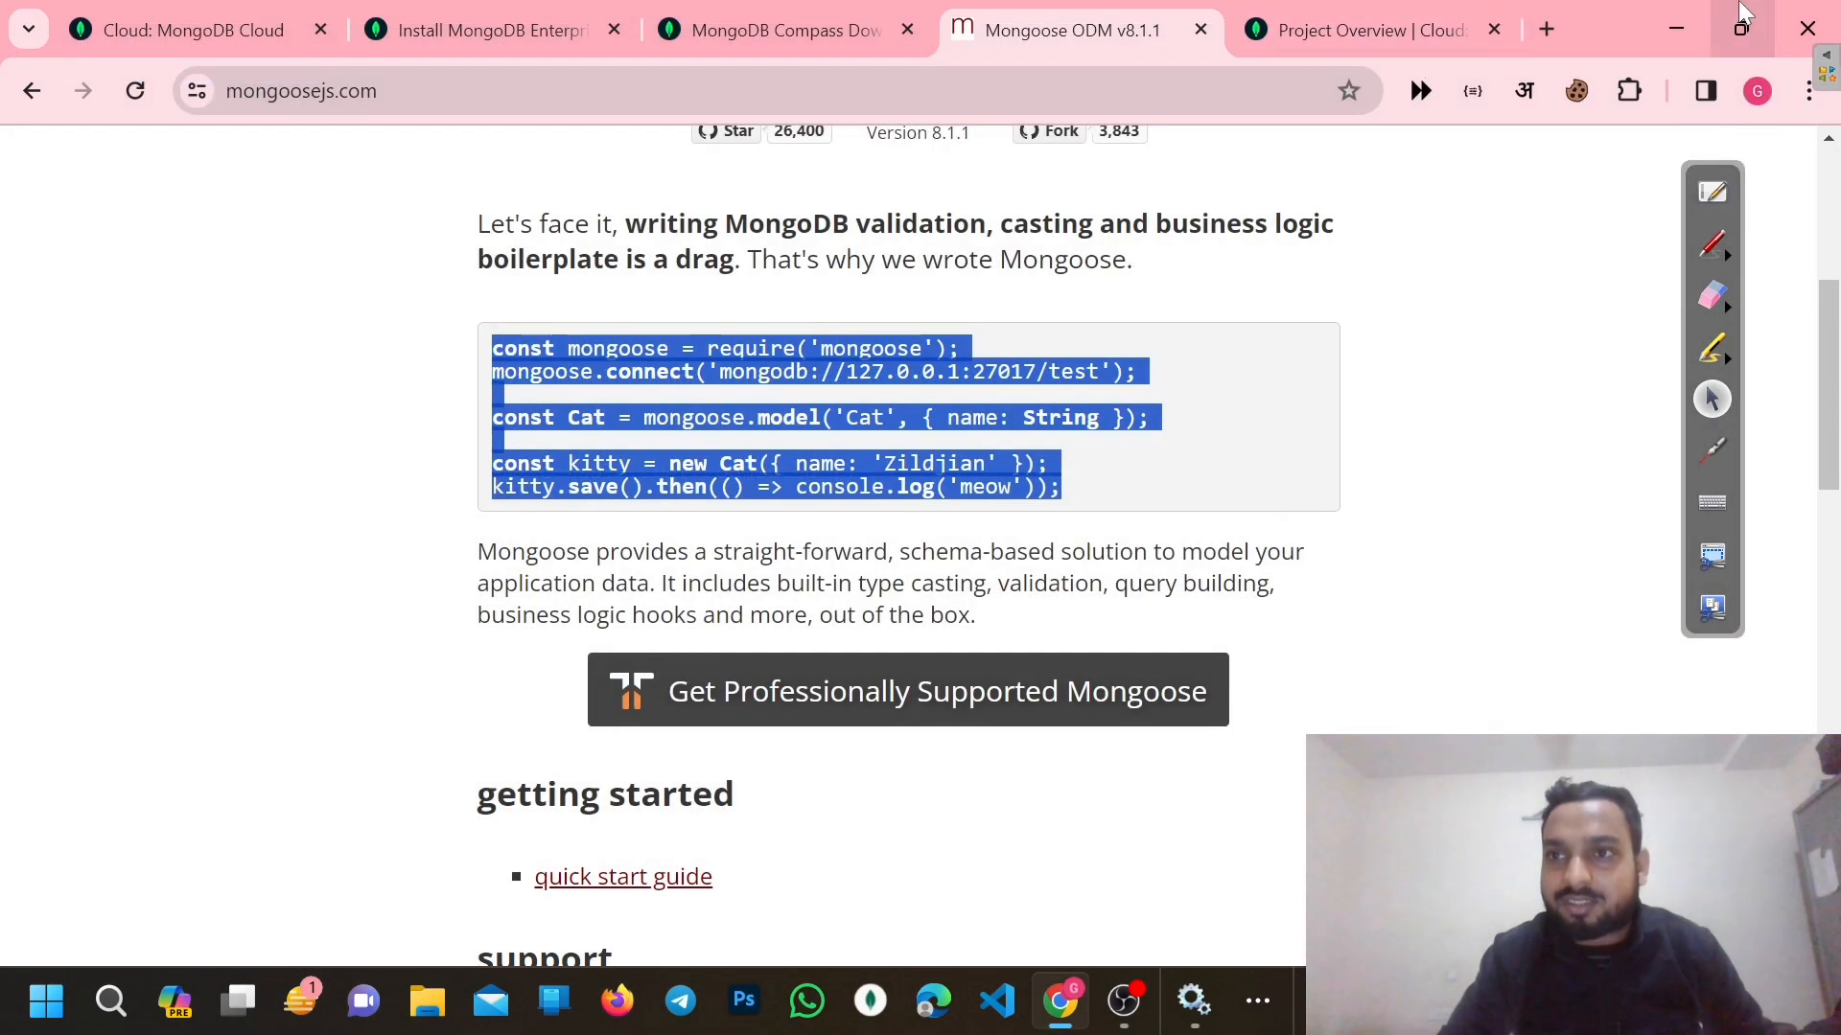
{"action": "left_click", "coordinate": [1807, 28]}
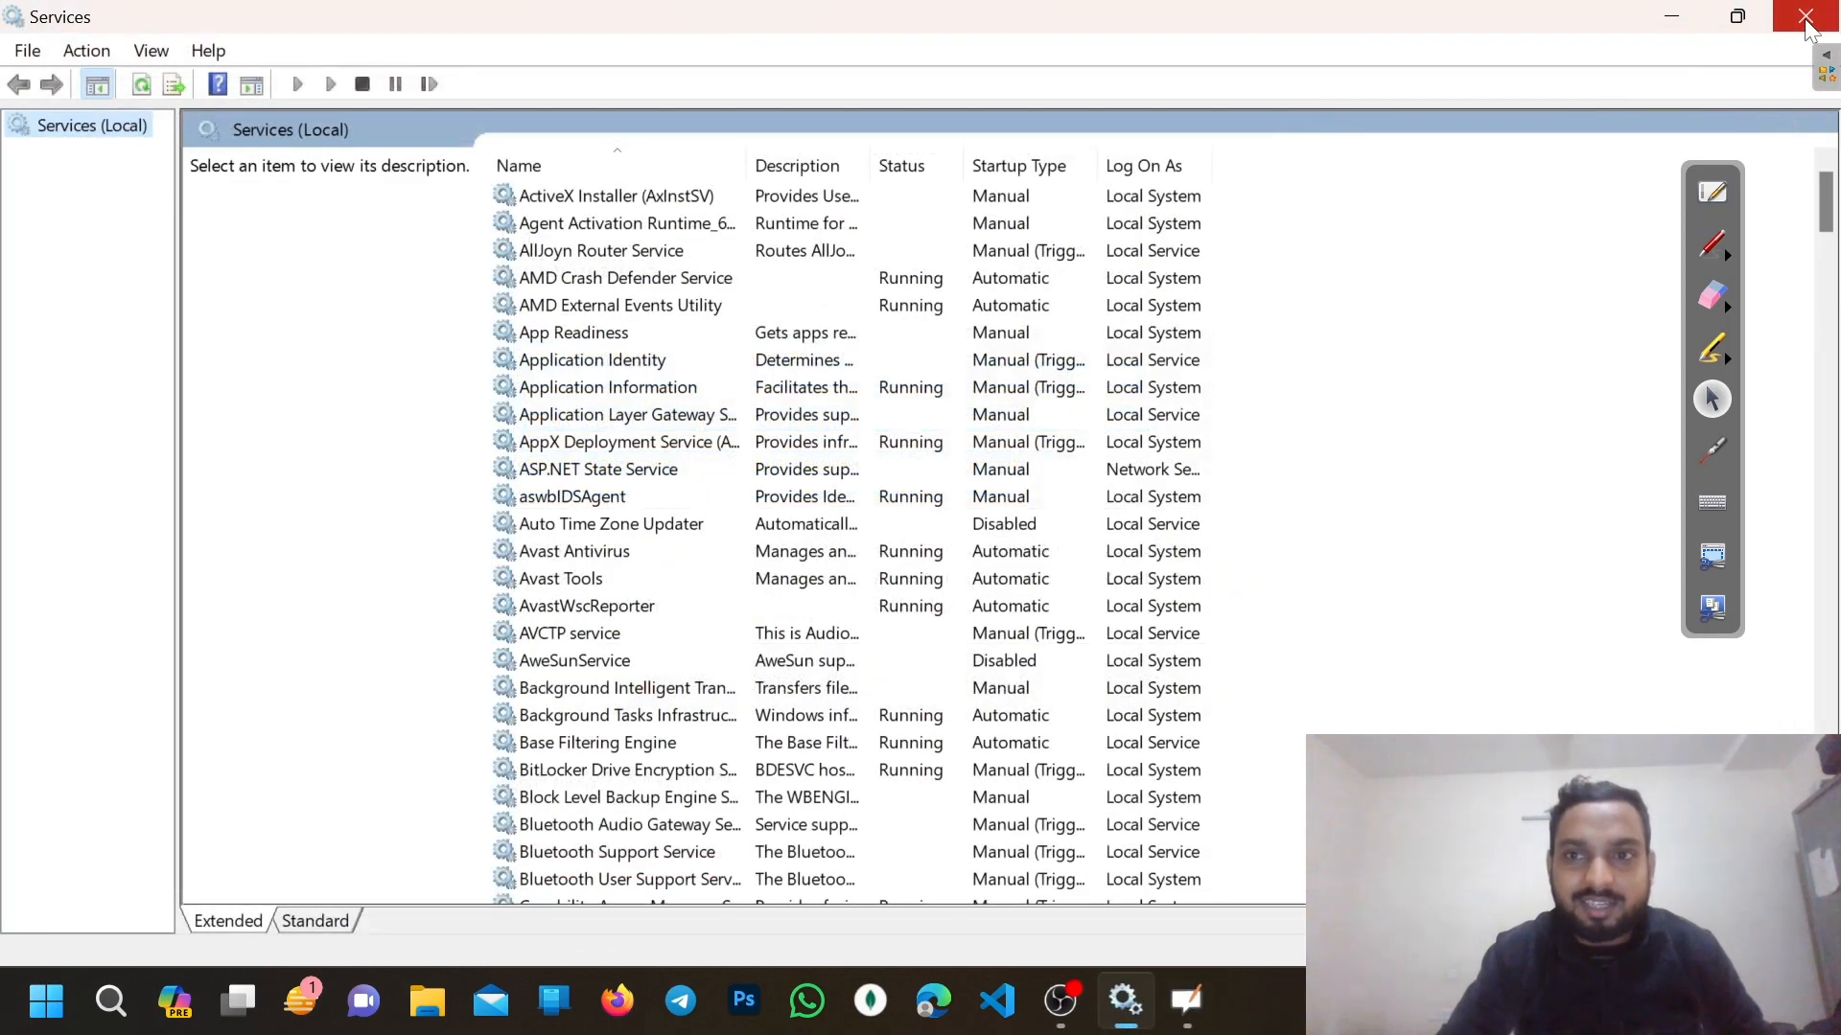
{"action": "left_click", "coordinate": [1807, 21]}
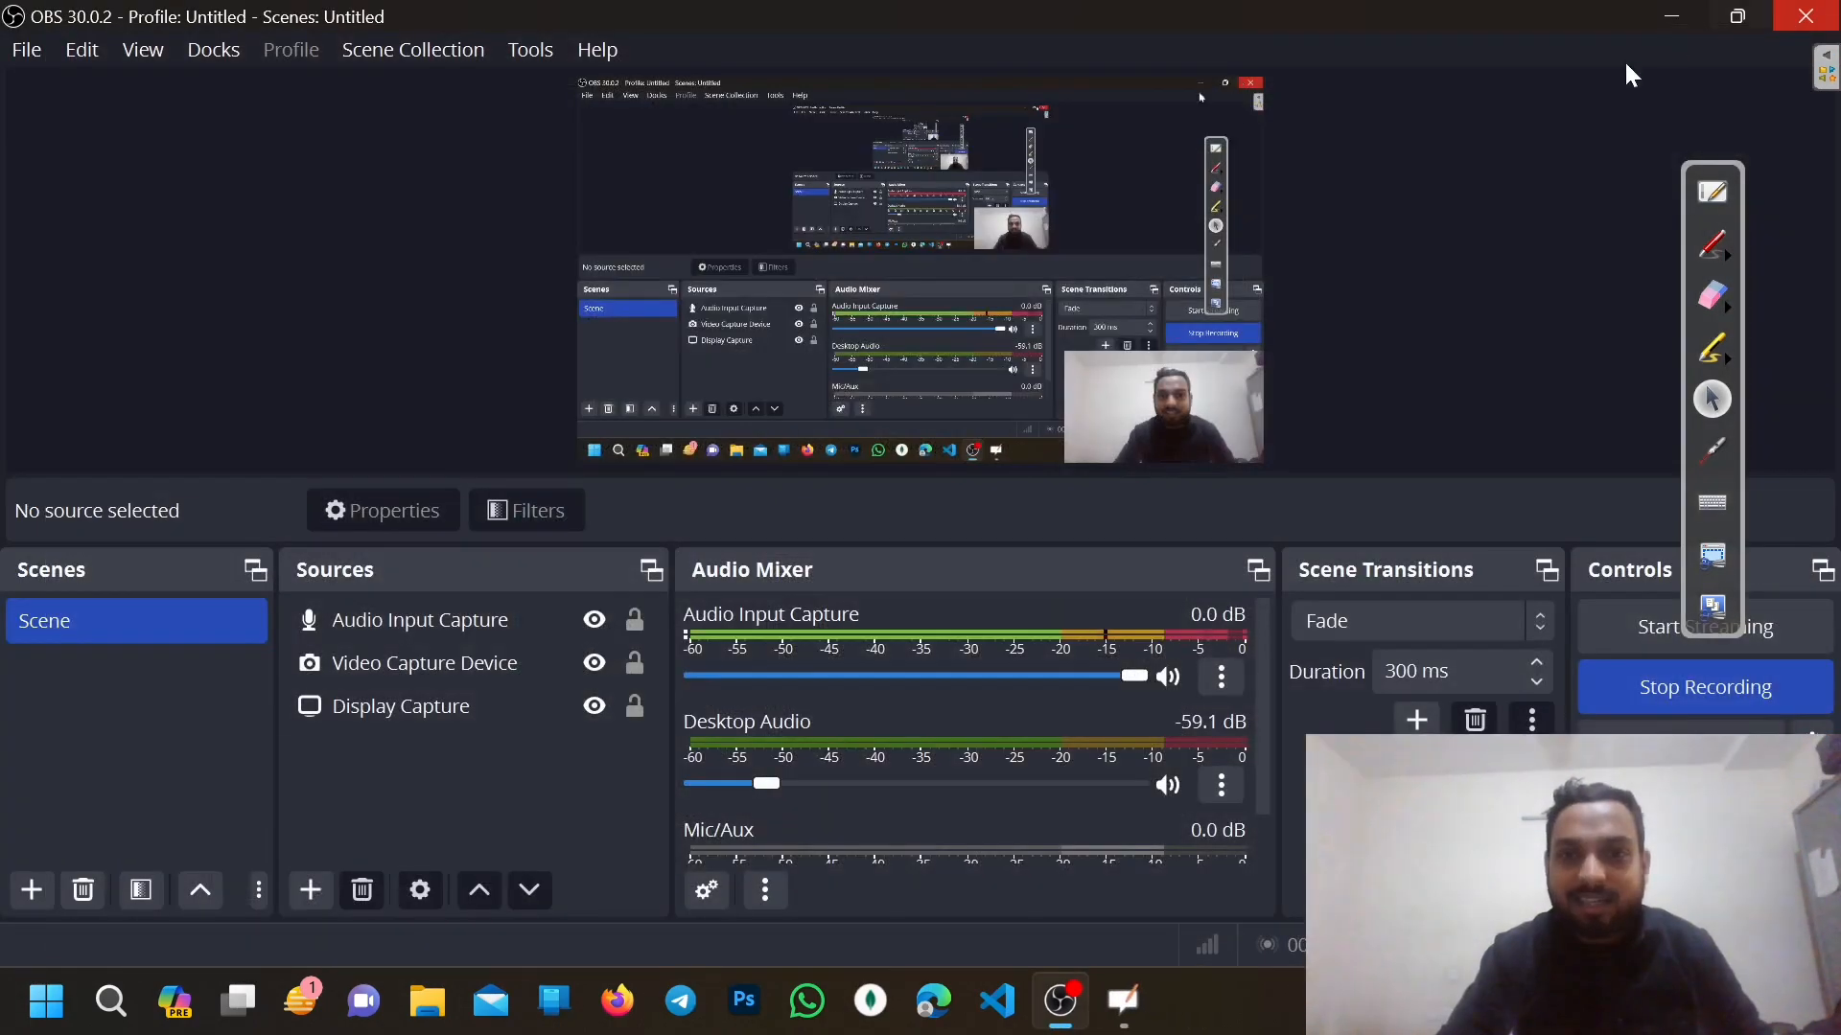
{"action": "left_click", "coordinate": [1666, 21]}
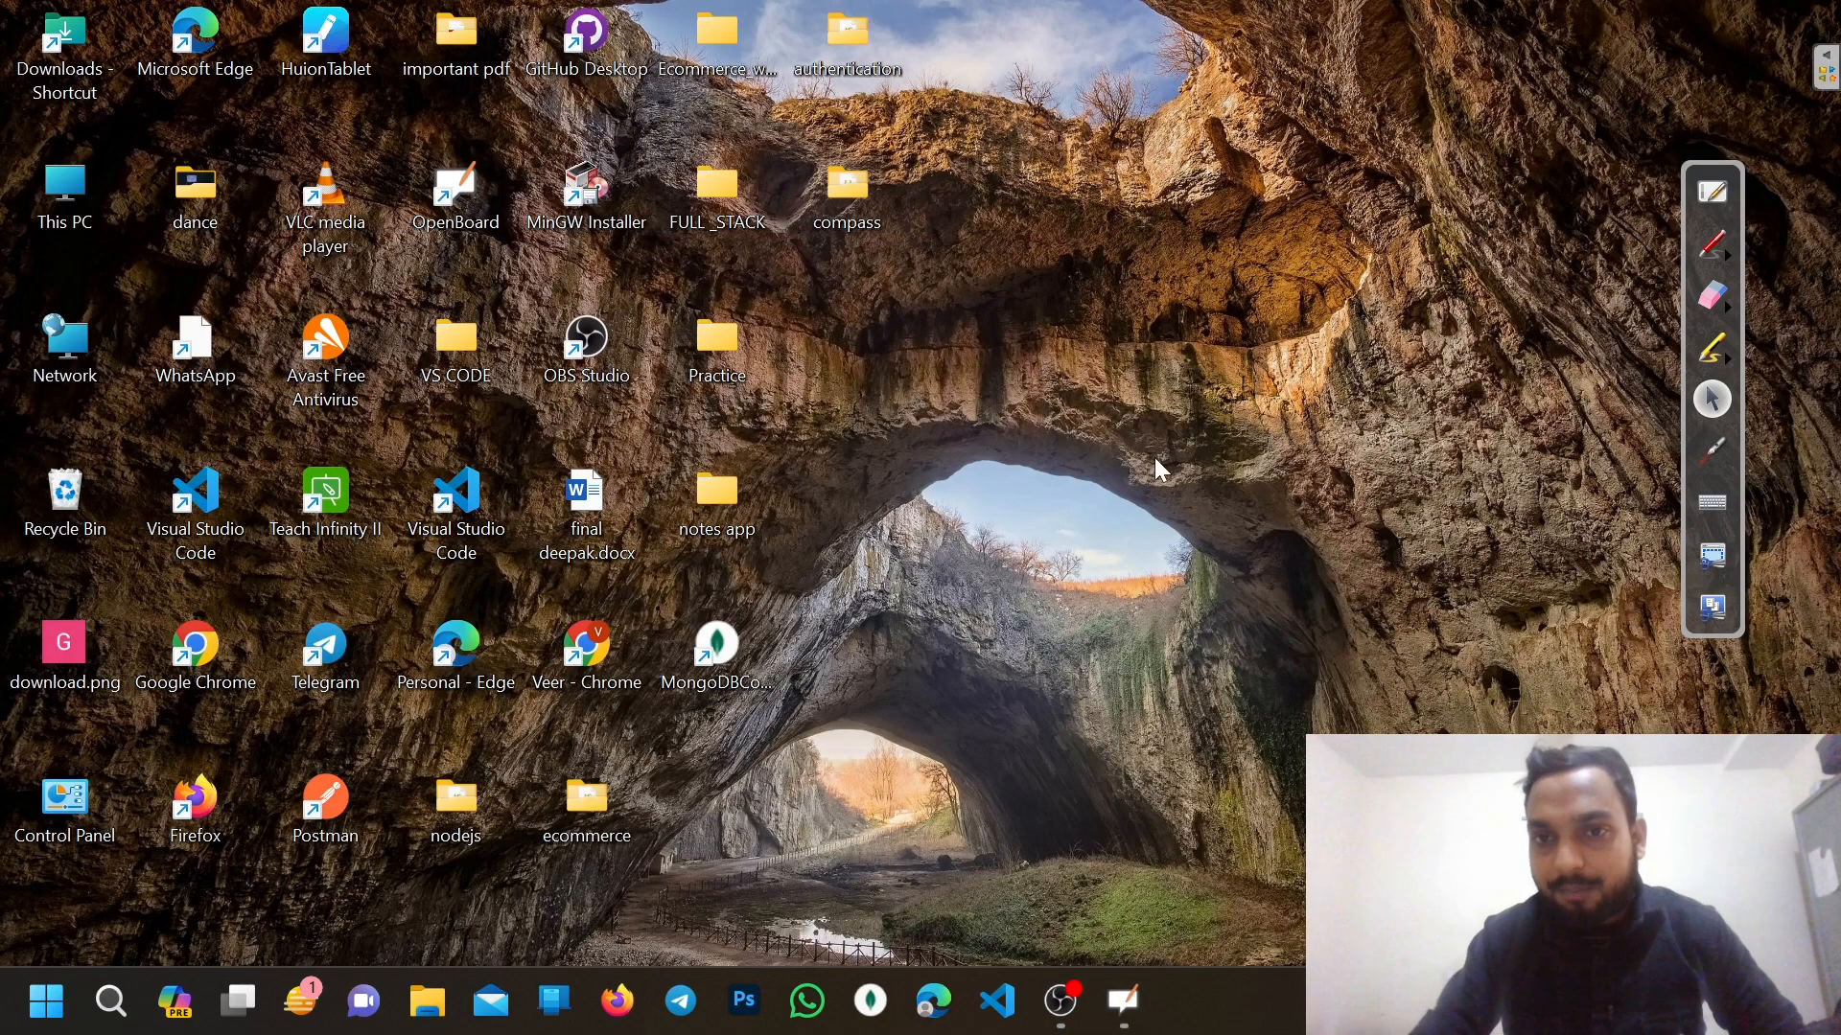
Create a desktop folder named just, move it below the compass folder, and open it
{"action": "right_click", "coordinate": [1134, 309]}
{"action": "mouse_move", "coordinate": [1198, 534]}
{"action": "left_click", "coordinate": [857, 37]}
{"action": "type", "text": "j"}
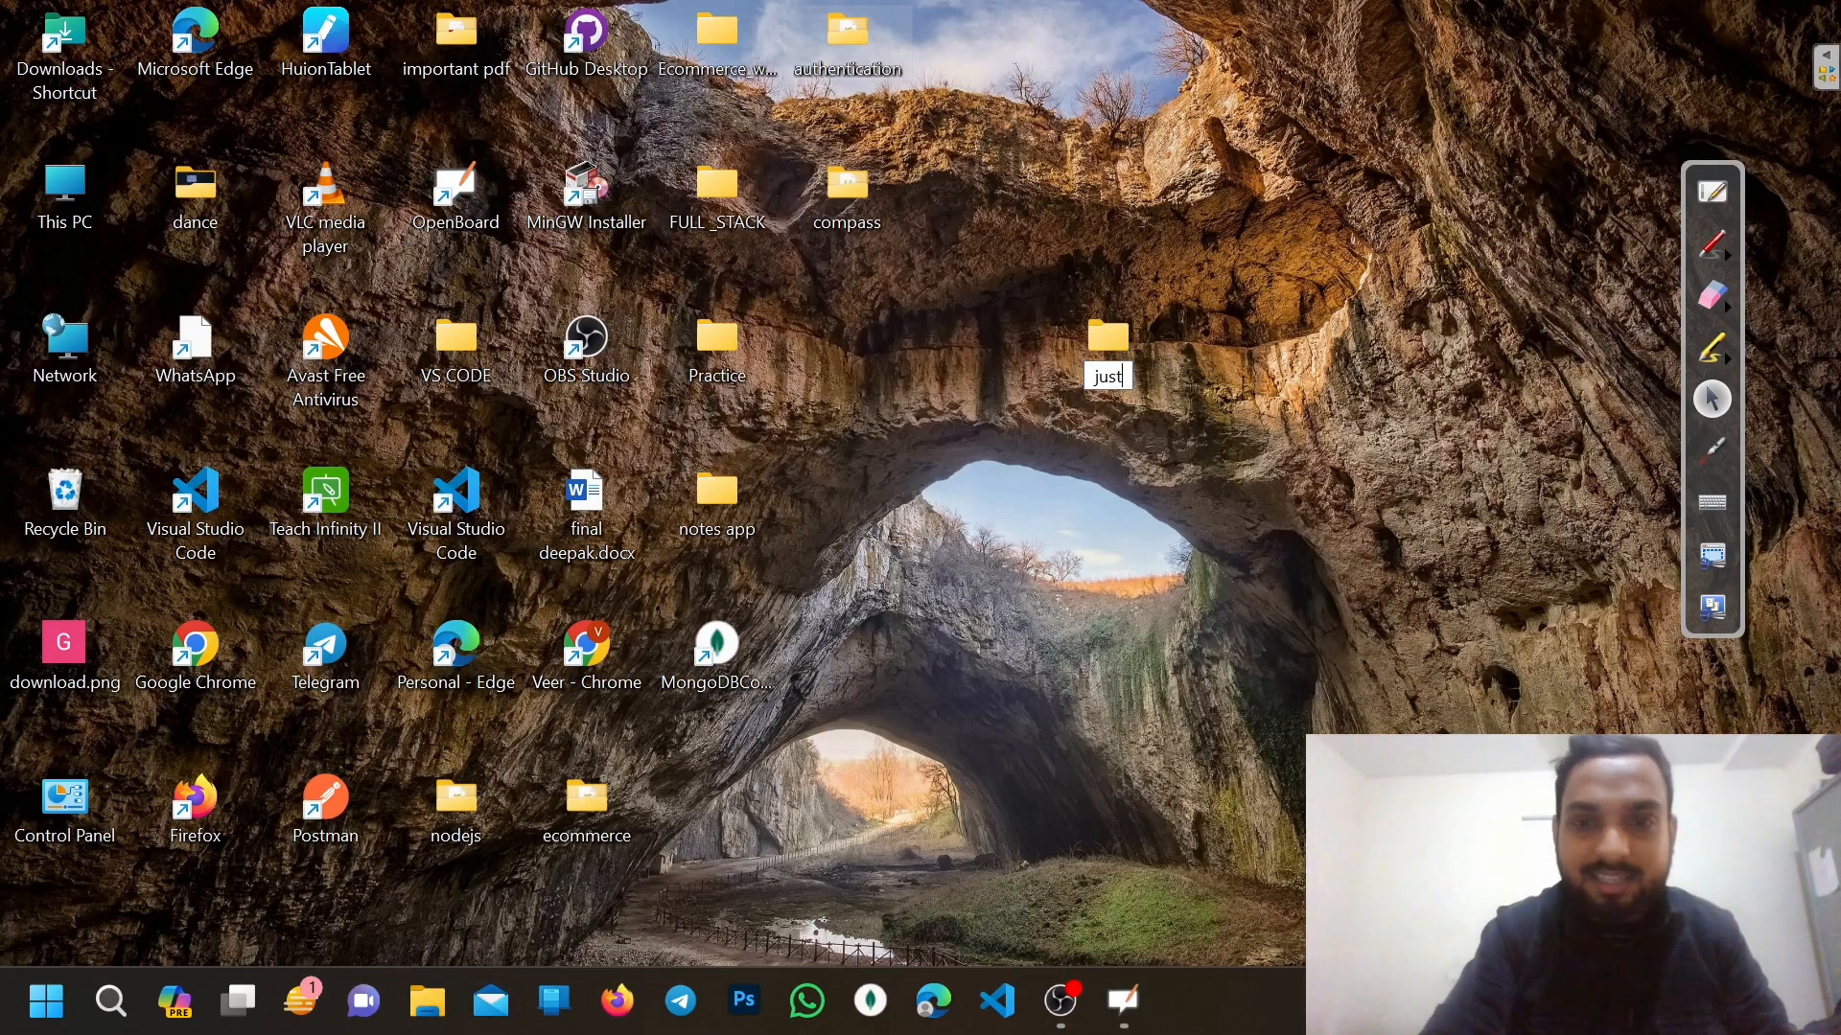
{"action": "type", "text": "ust"}
{"action": "key", "text": "Return"}
{"action": "left_click_drag", "start_coordinate": [1107, 340], "coordinate": [849, 350]}
{"action": "double_click", "coordinate": [851, 364]}
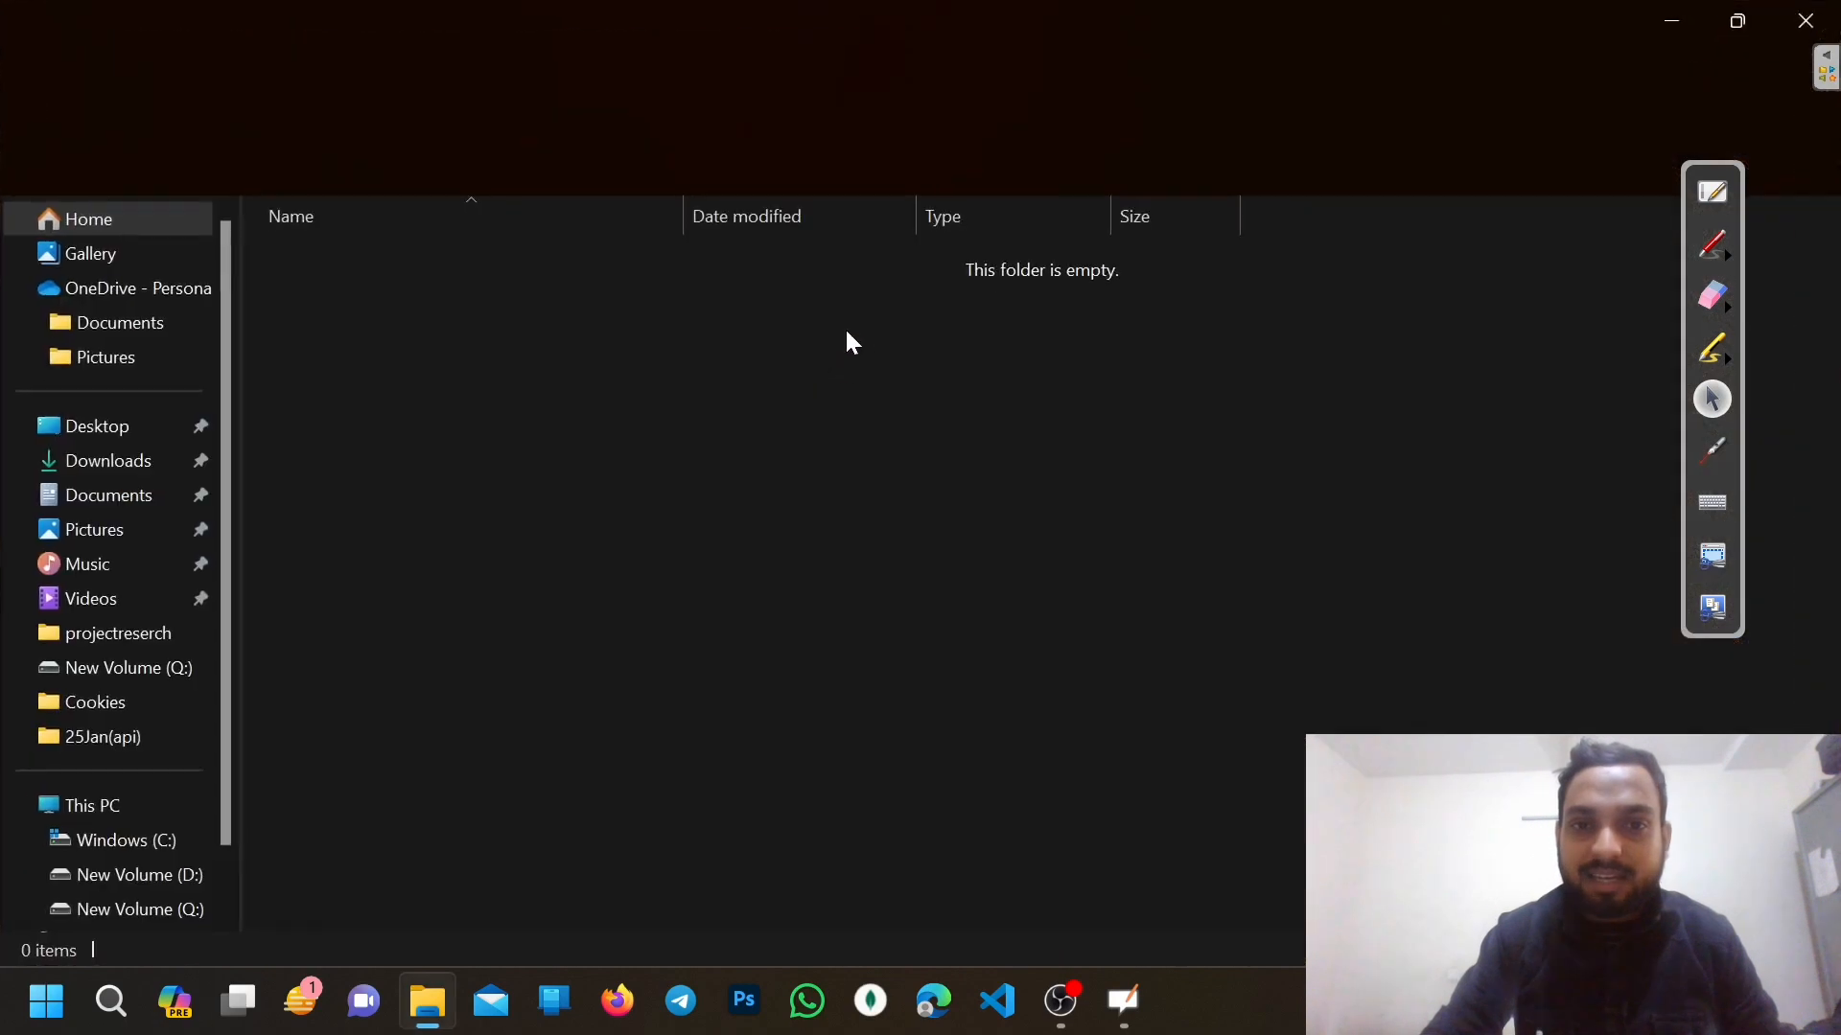
Open the empty just folder in Visual Studio Code
{"action": "right_click", "coordinate": [554, 410]}
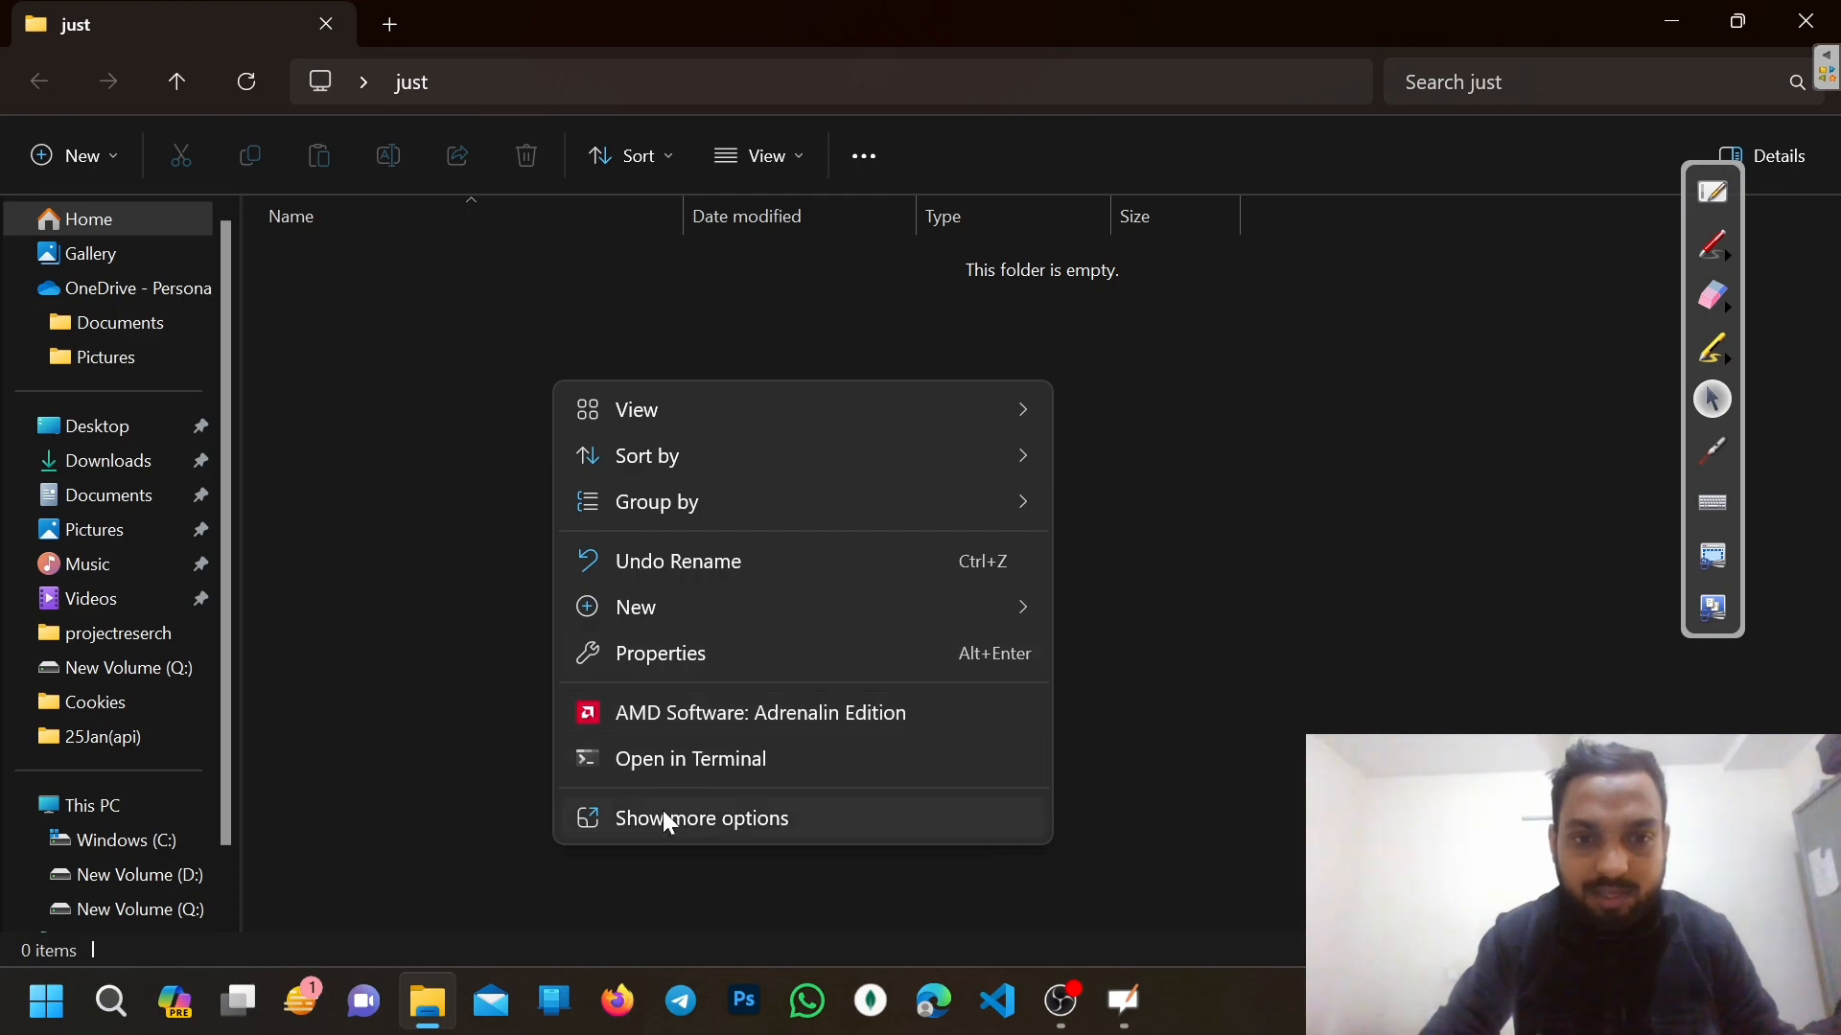
{"action": "left_click", "coordinate": [668, 815]}
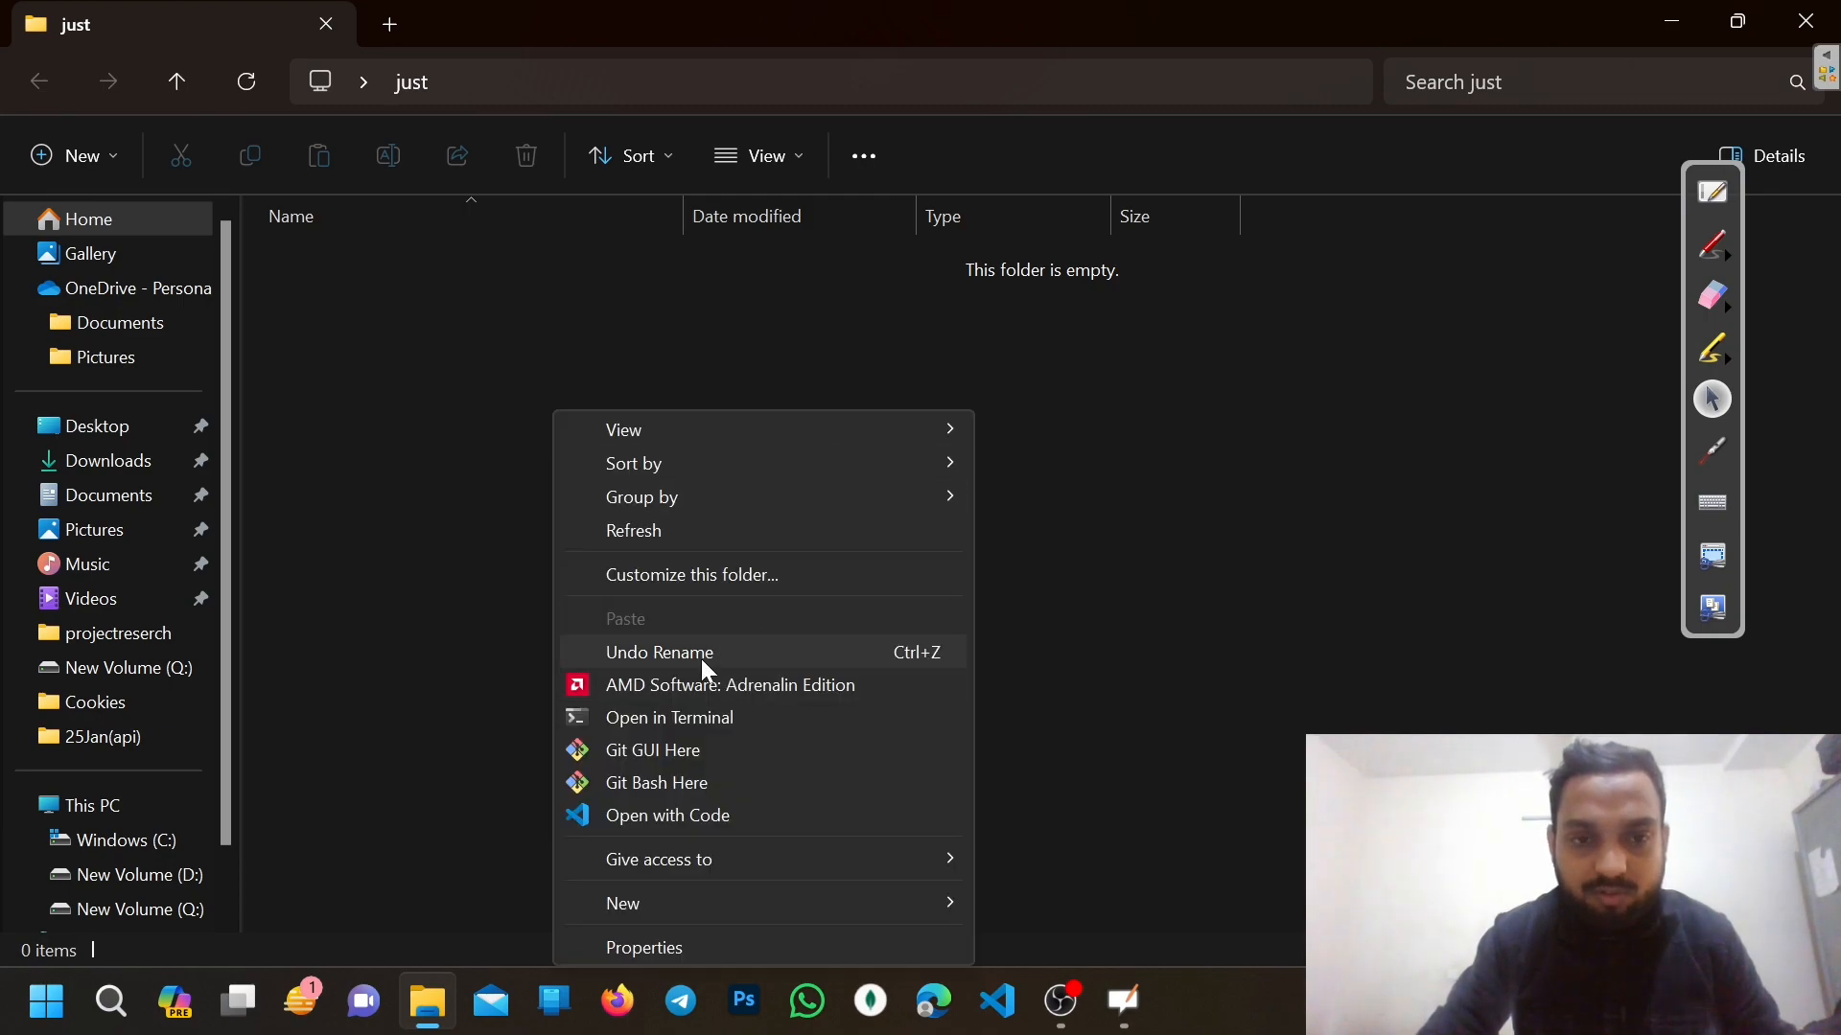
{"action": "left_click", "coordinate": [625, 806]}
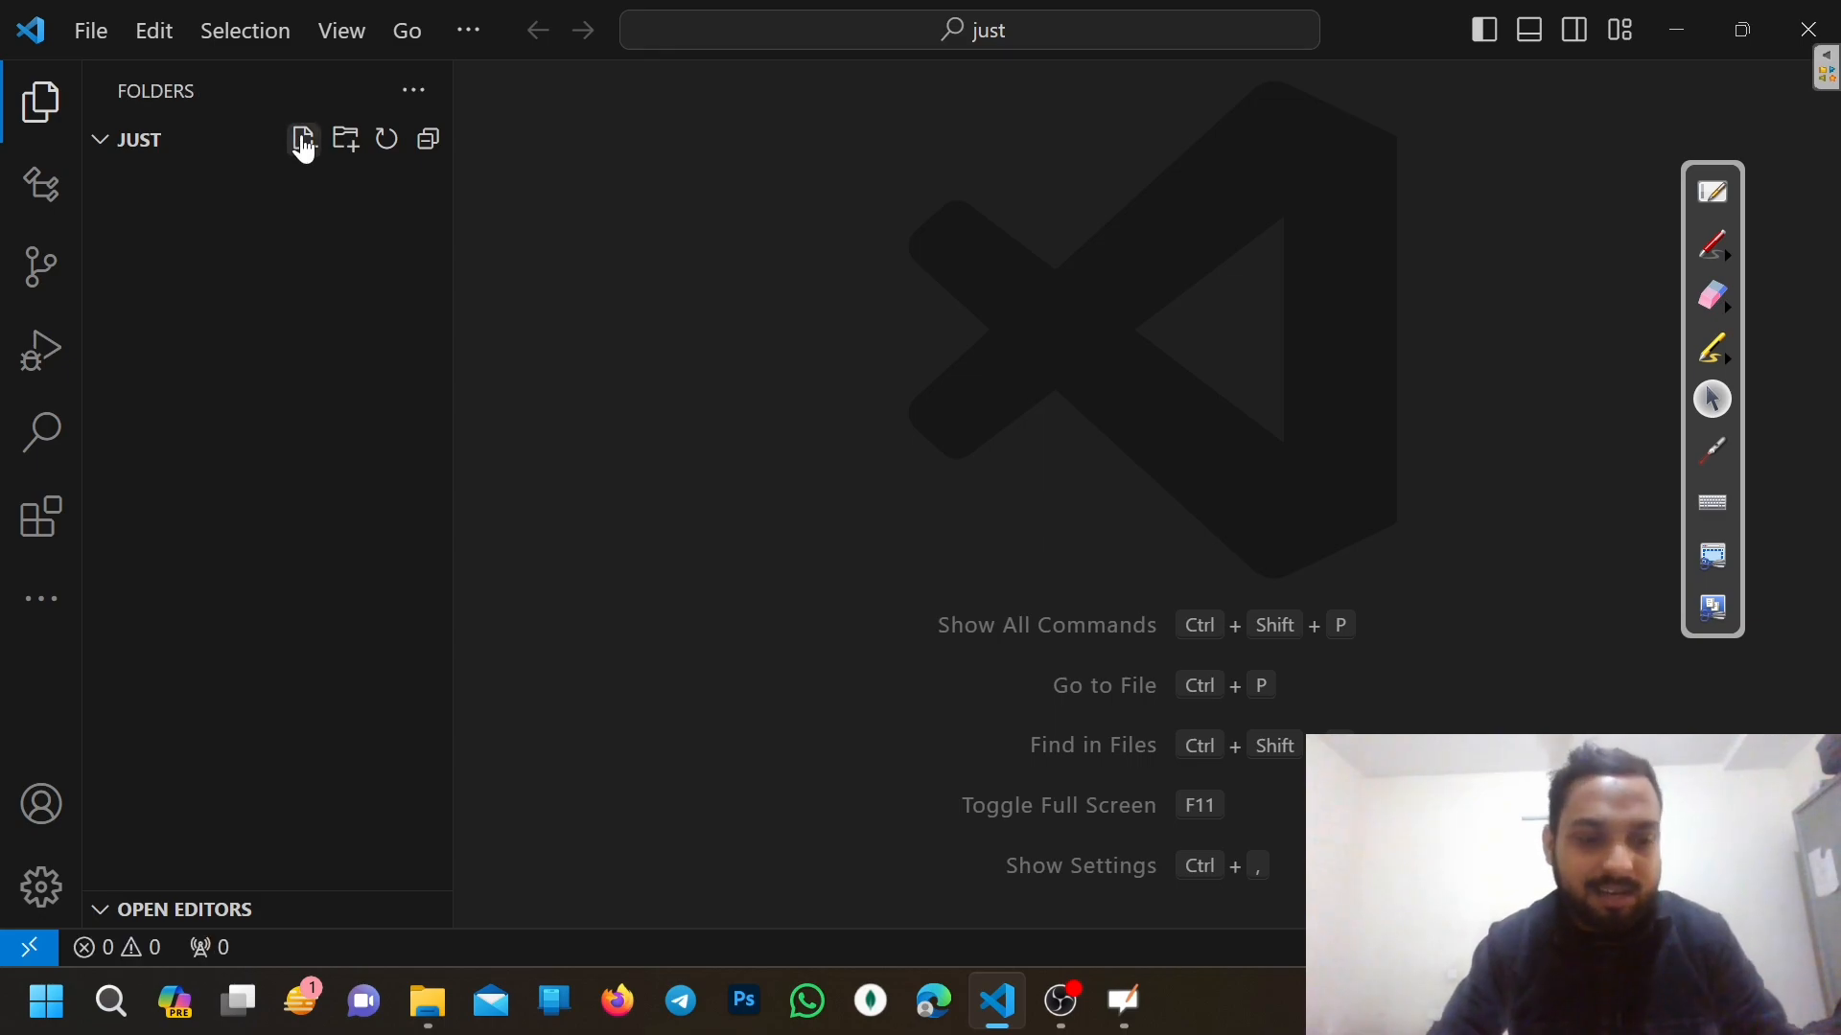
Initialize a Node project in the just folder from the integrated terminal with npm init -y
{"action": "left_click", "coordinate": [509, 717]}
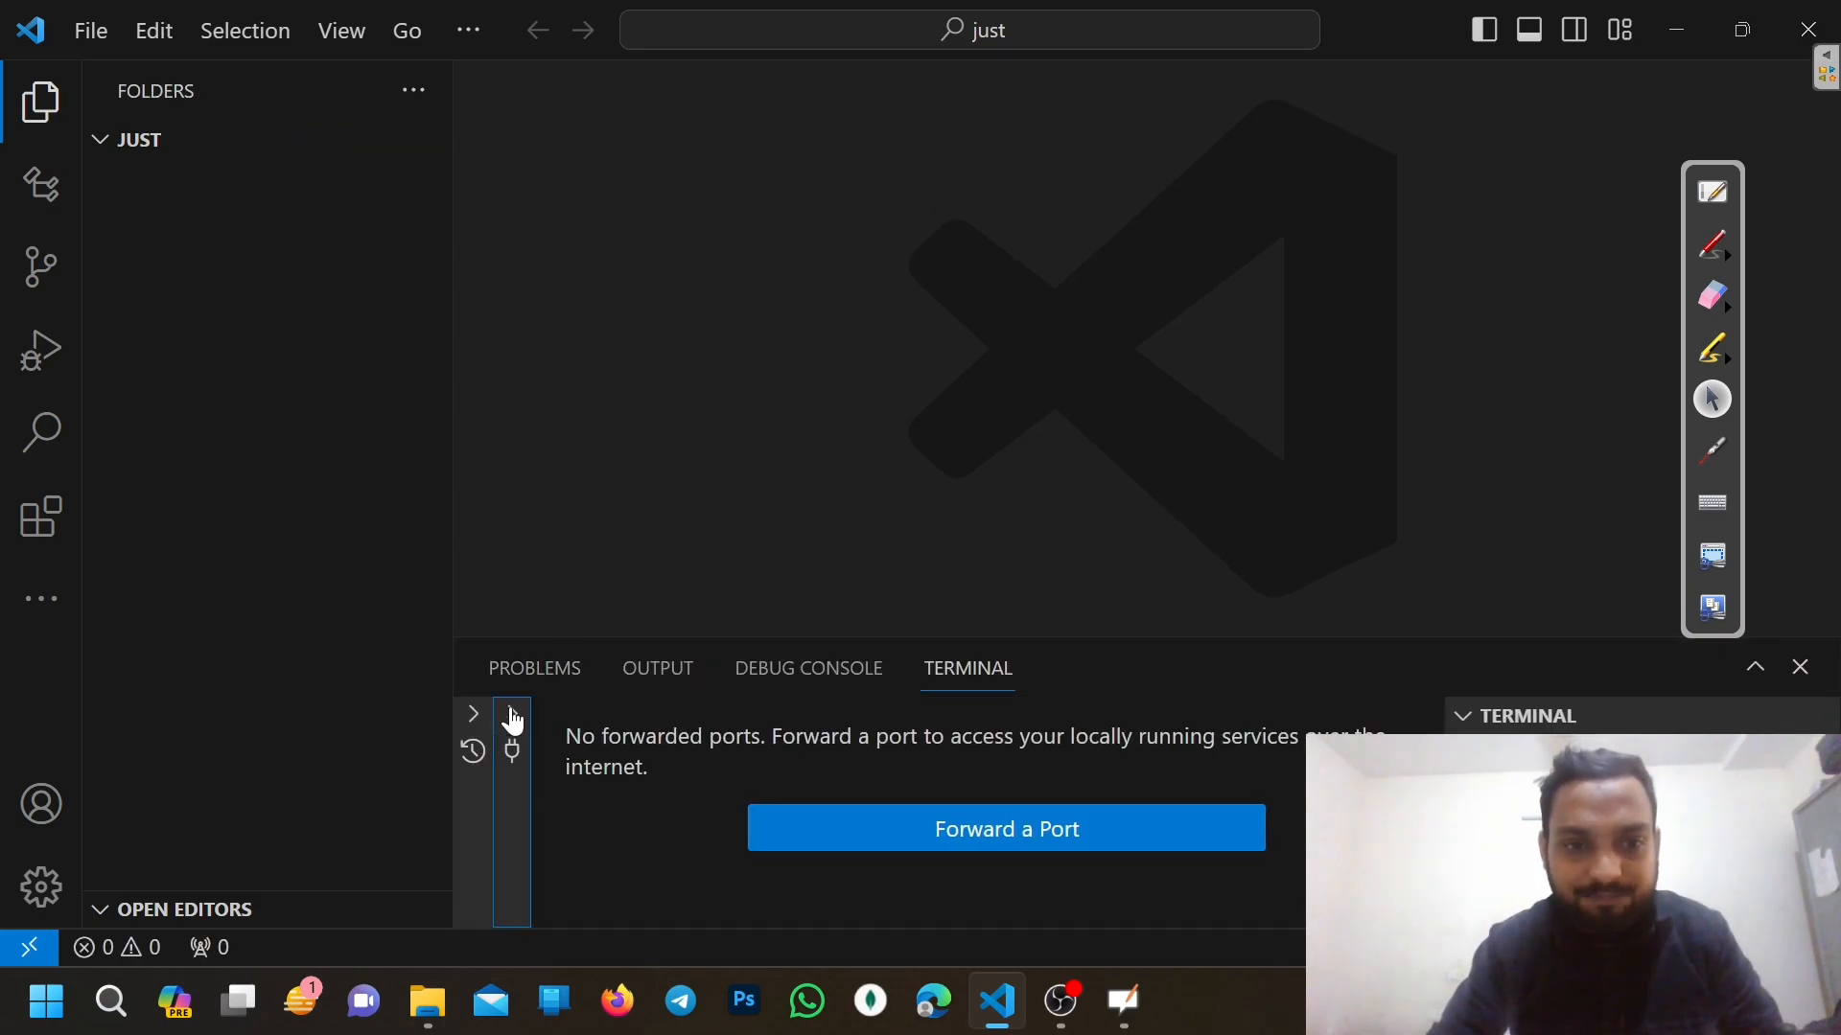
{"action": "type", "text": "np"}
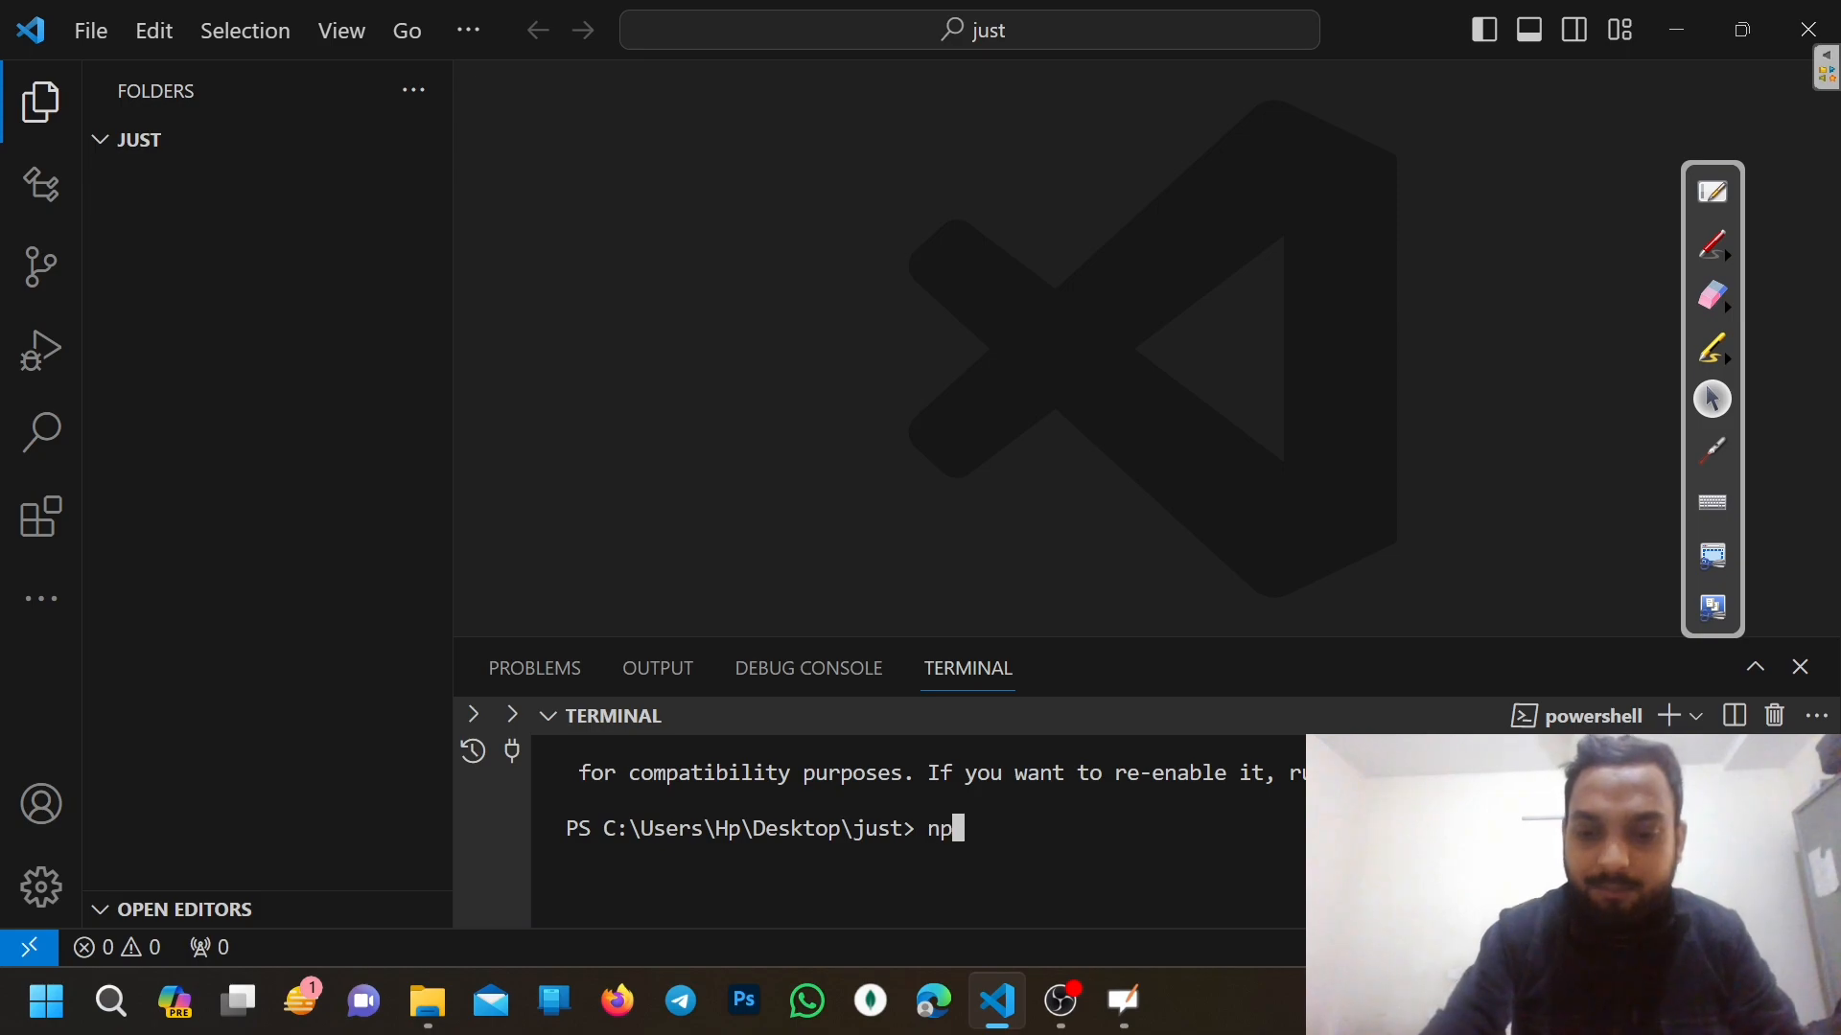
{"action": "type", "text": "m init -y"}
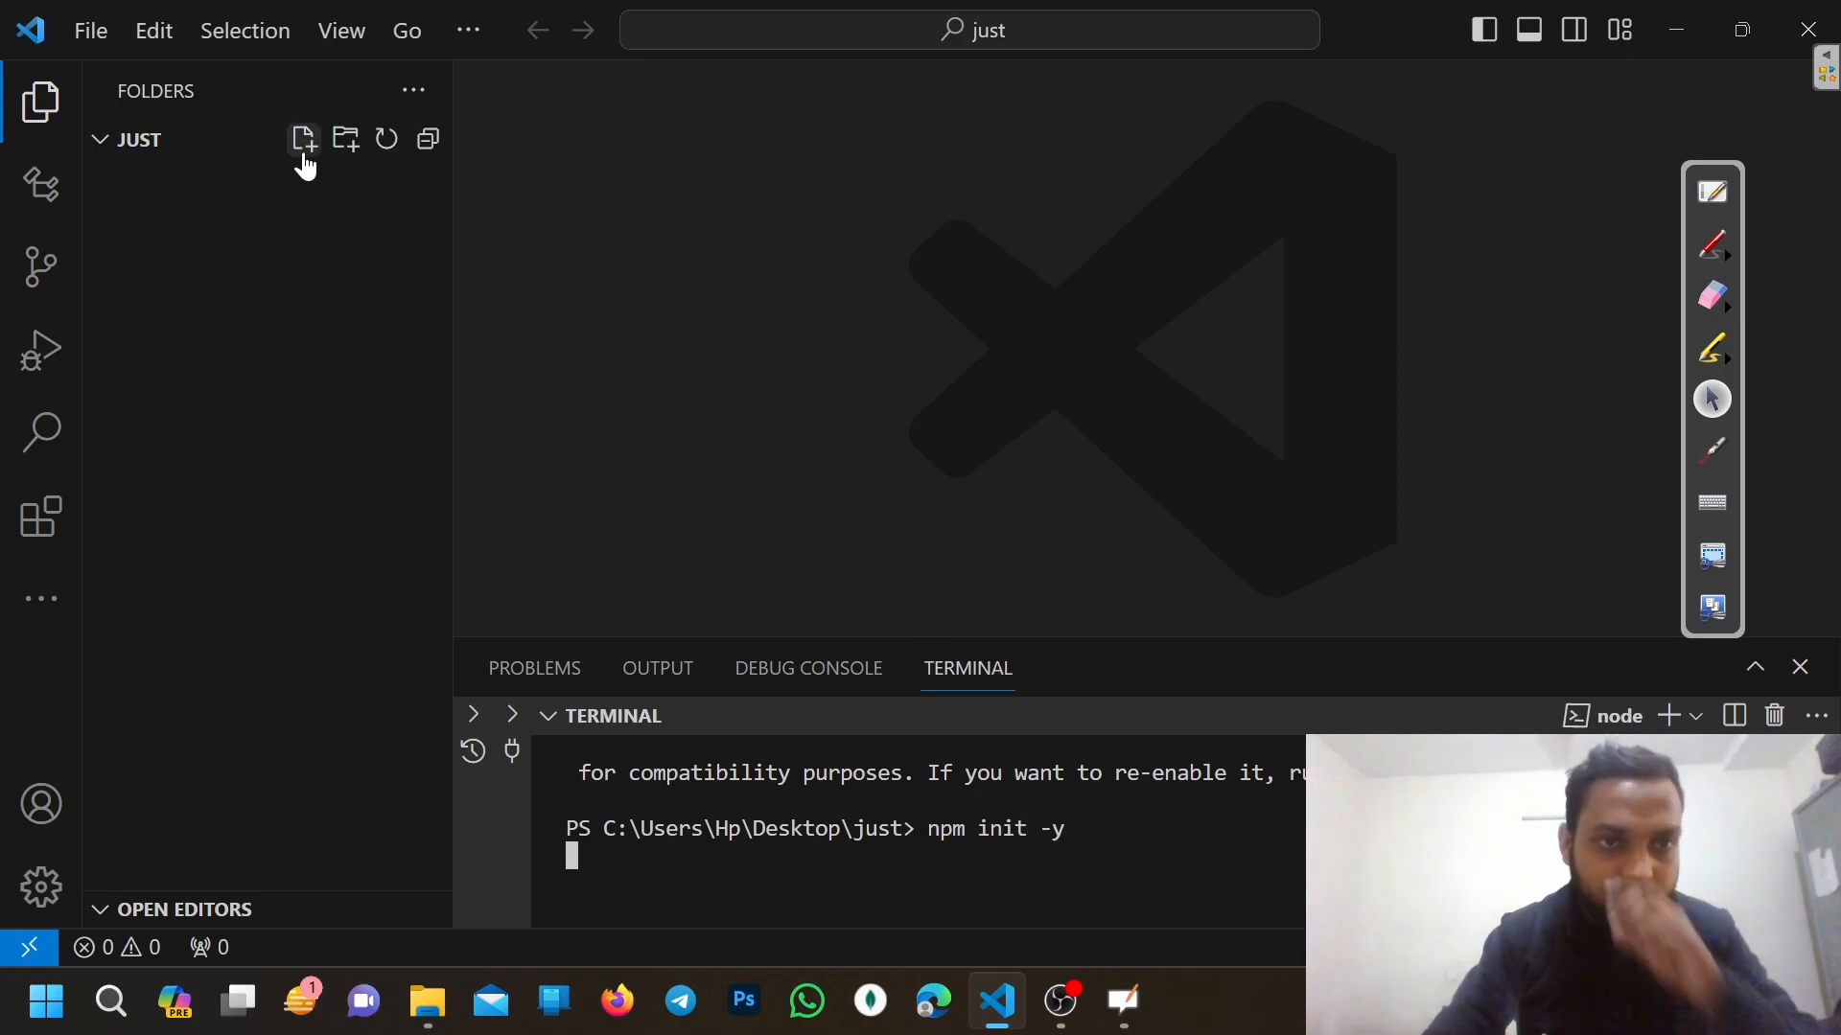
Create a new file named index.js in the just project
{"action": "left_click", "coordinate": [305, 167]}
{"action": "type", "text": "index."}
{"action": "key", "text": "Escape"}
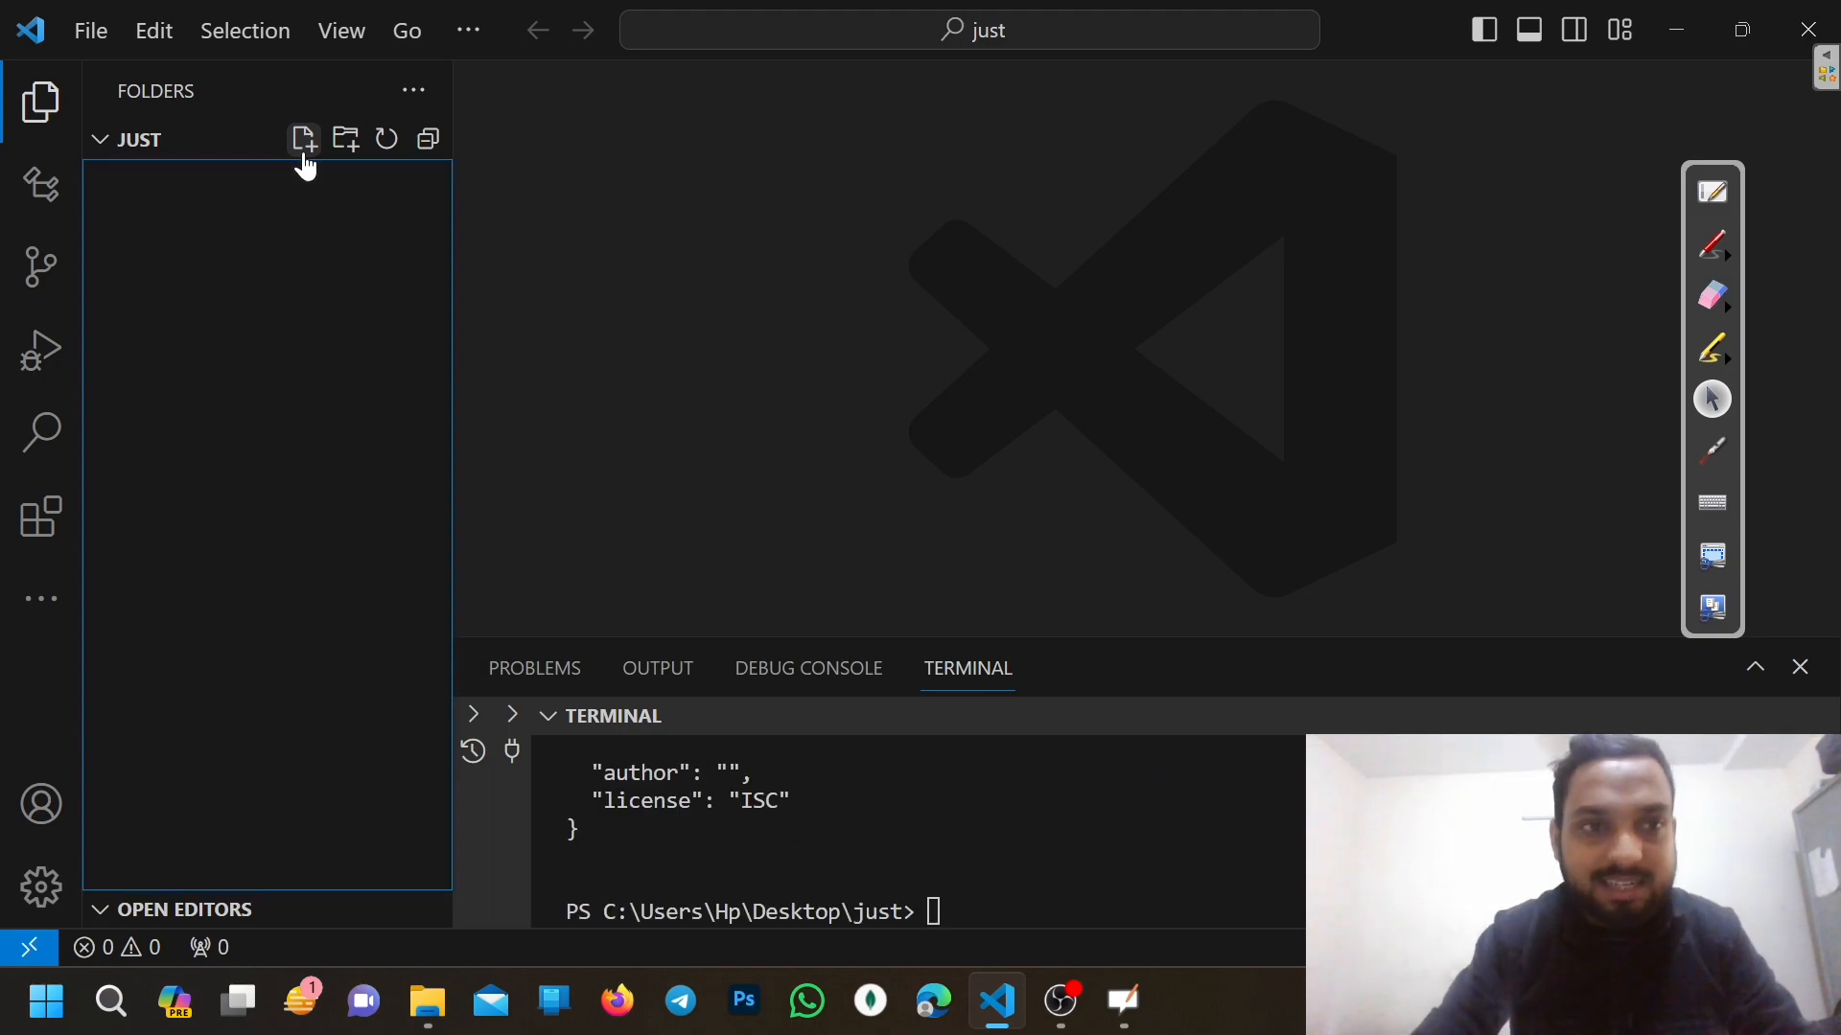
Write nodemon index.js as the first line of index.js
{"action": "type", "text": "node"}
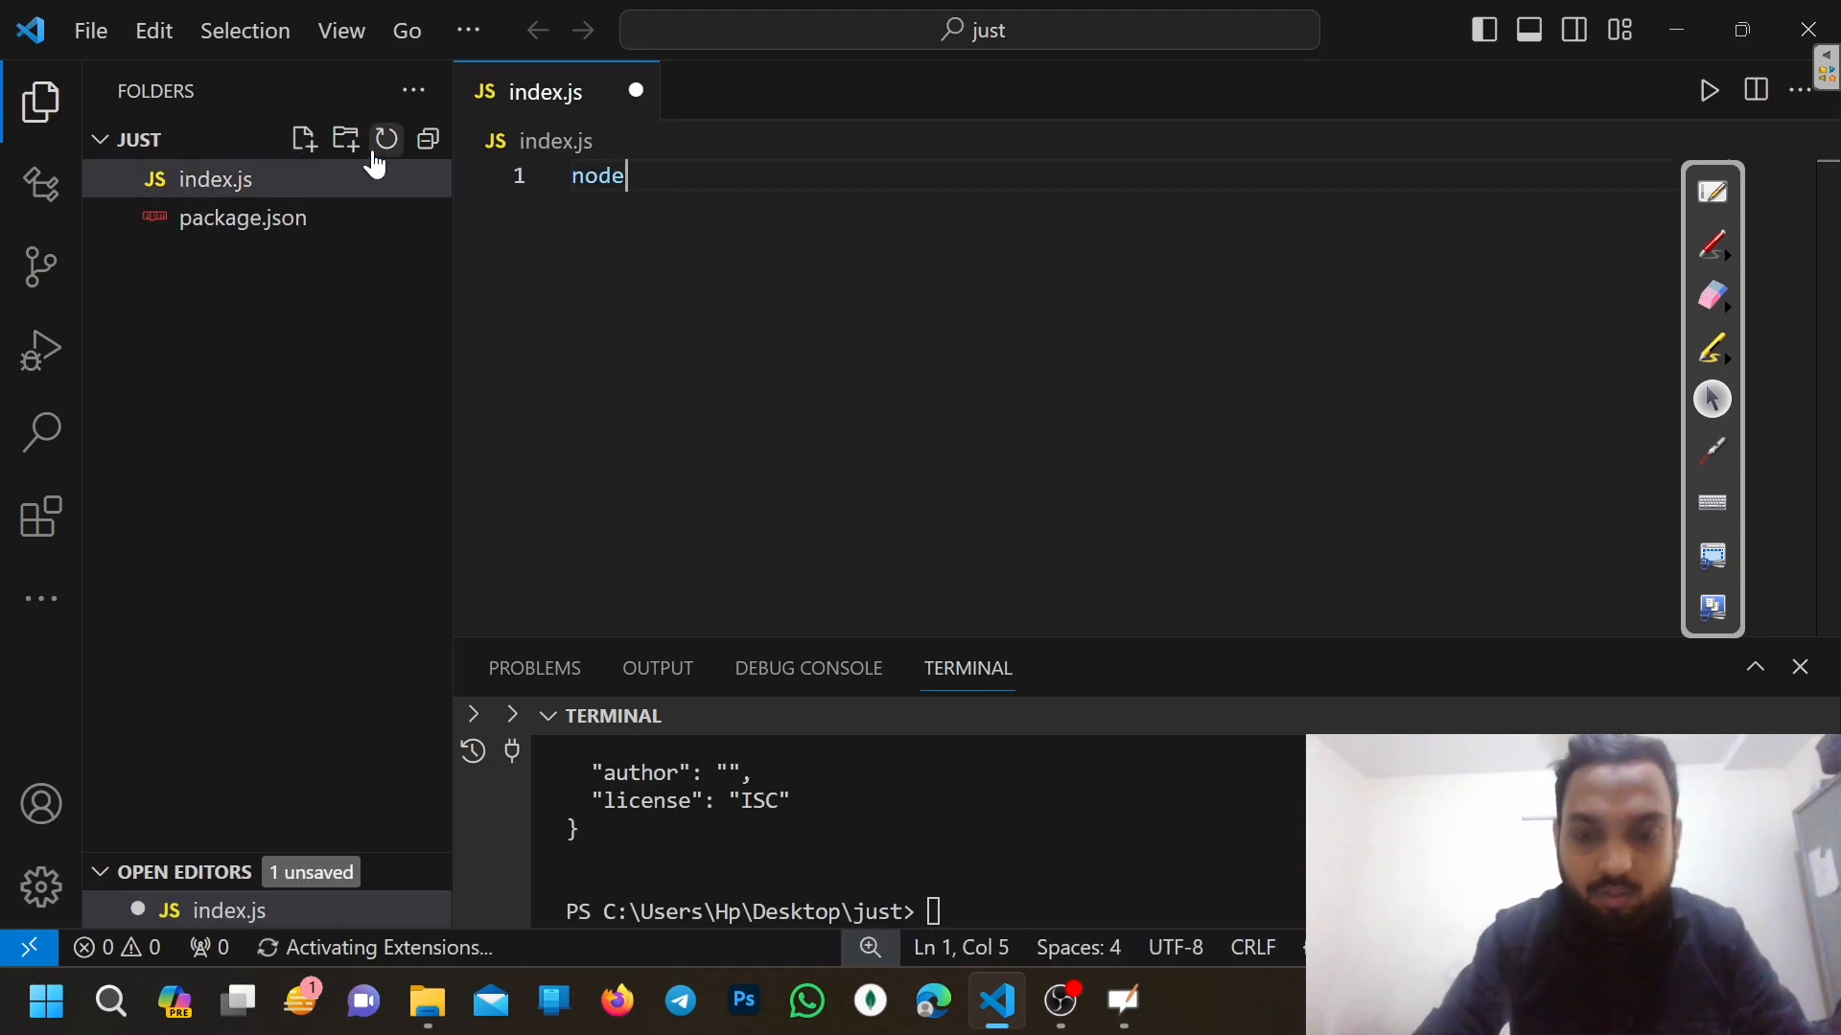
{"action": "type", "text": "mon indexedDB.js"}
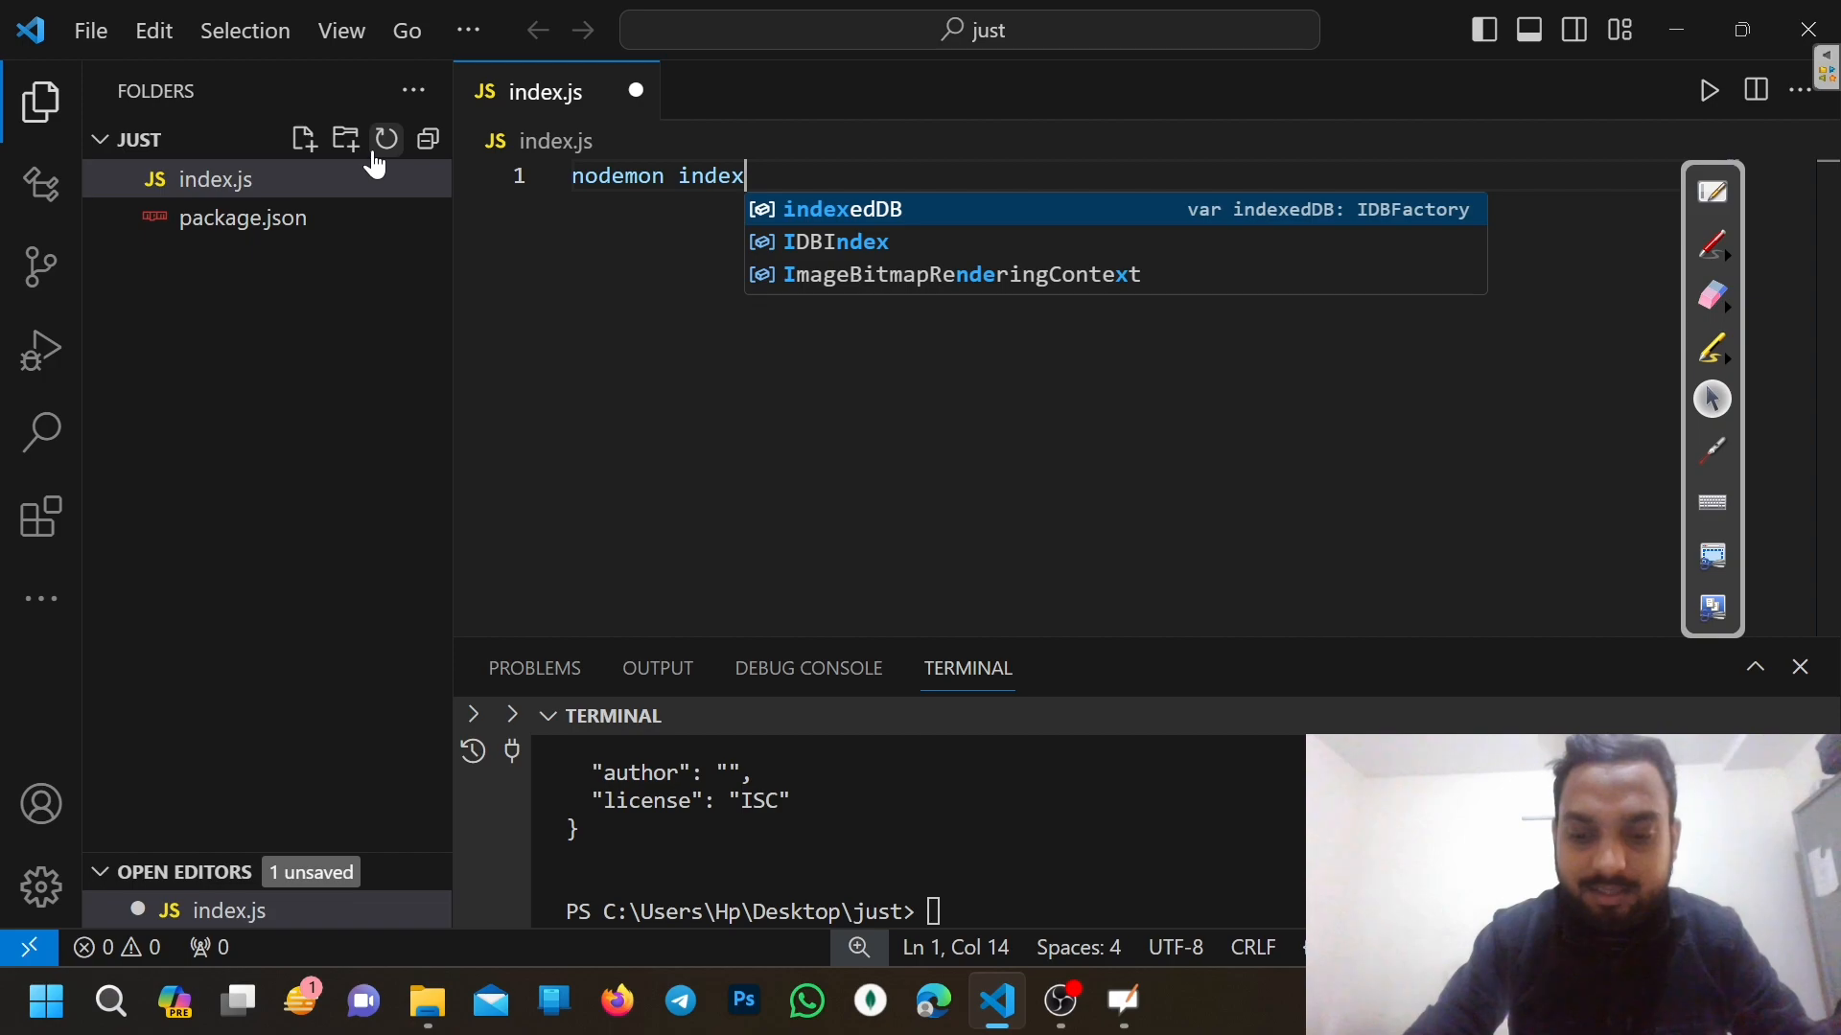
{"action": "key", "text": "BackSpace"}
{"action": "key", "text": "BackSpace"}
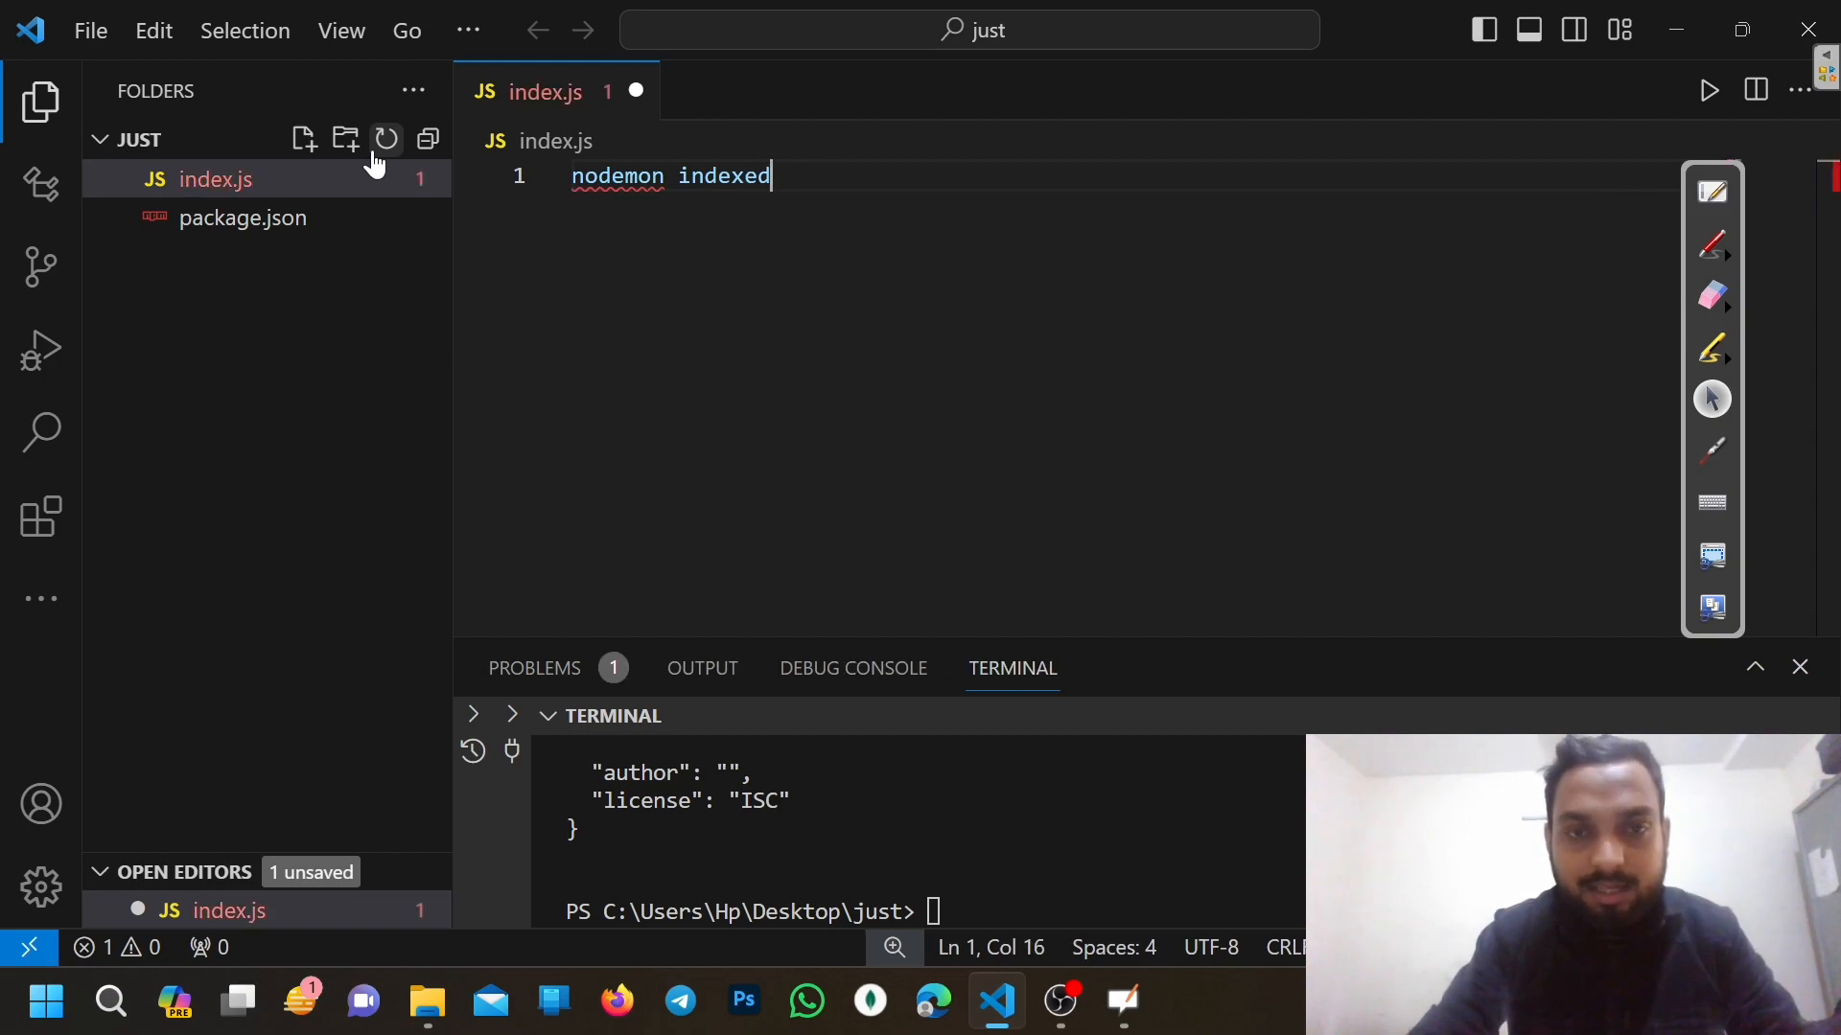
{"action": "type", "text": ".js"}
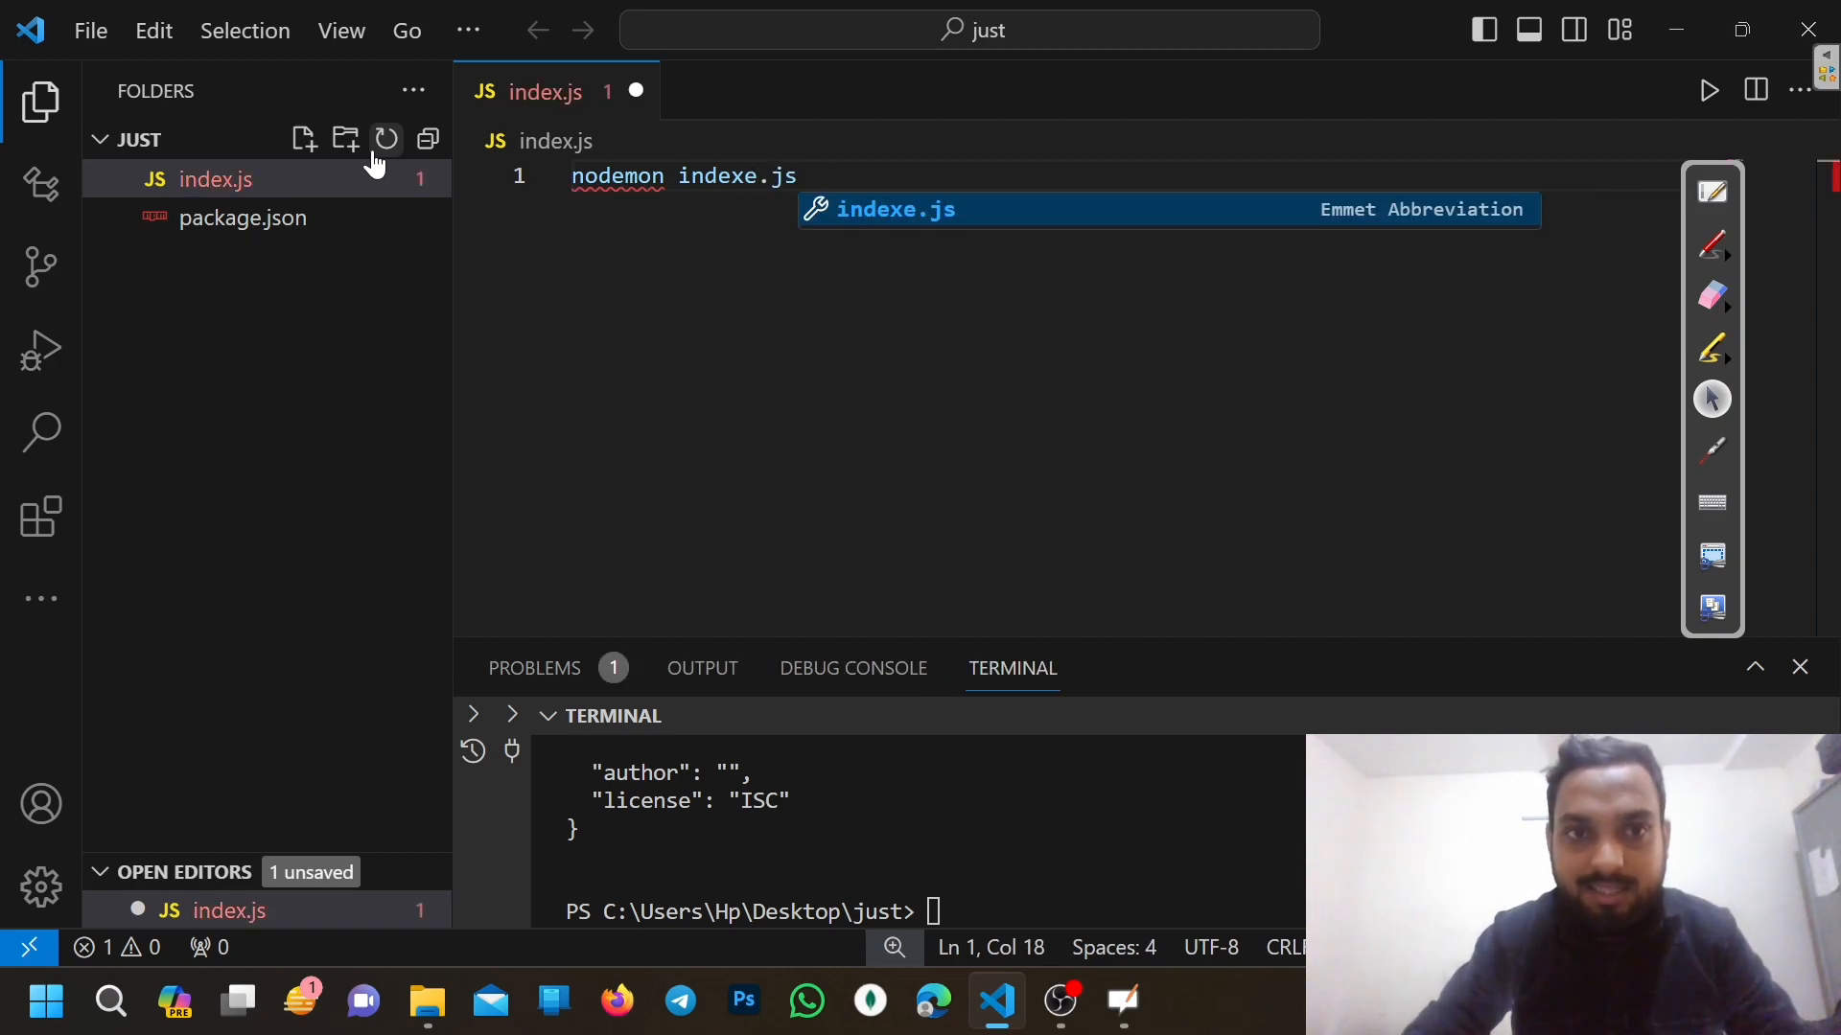
{"action": "left_click", "coordinate": [732, 175]}
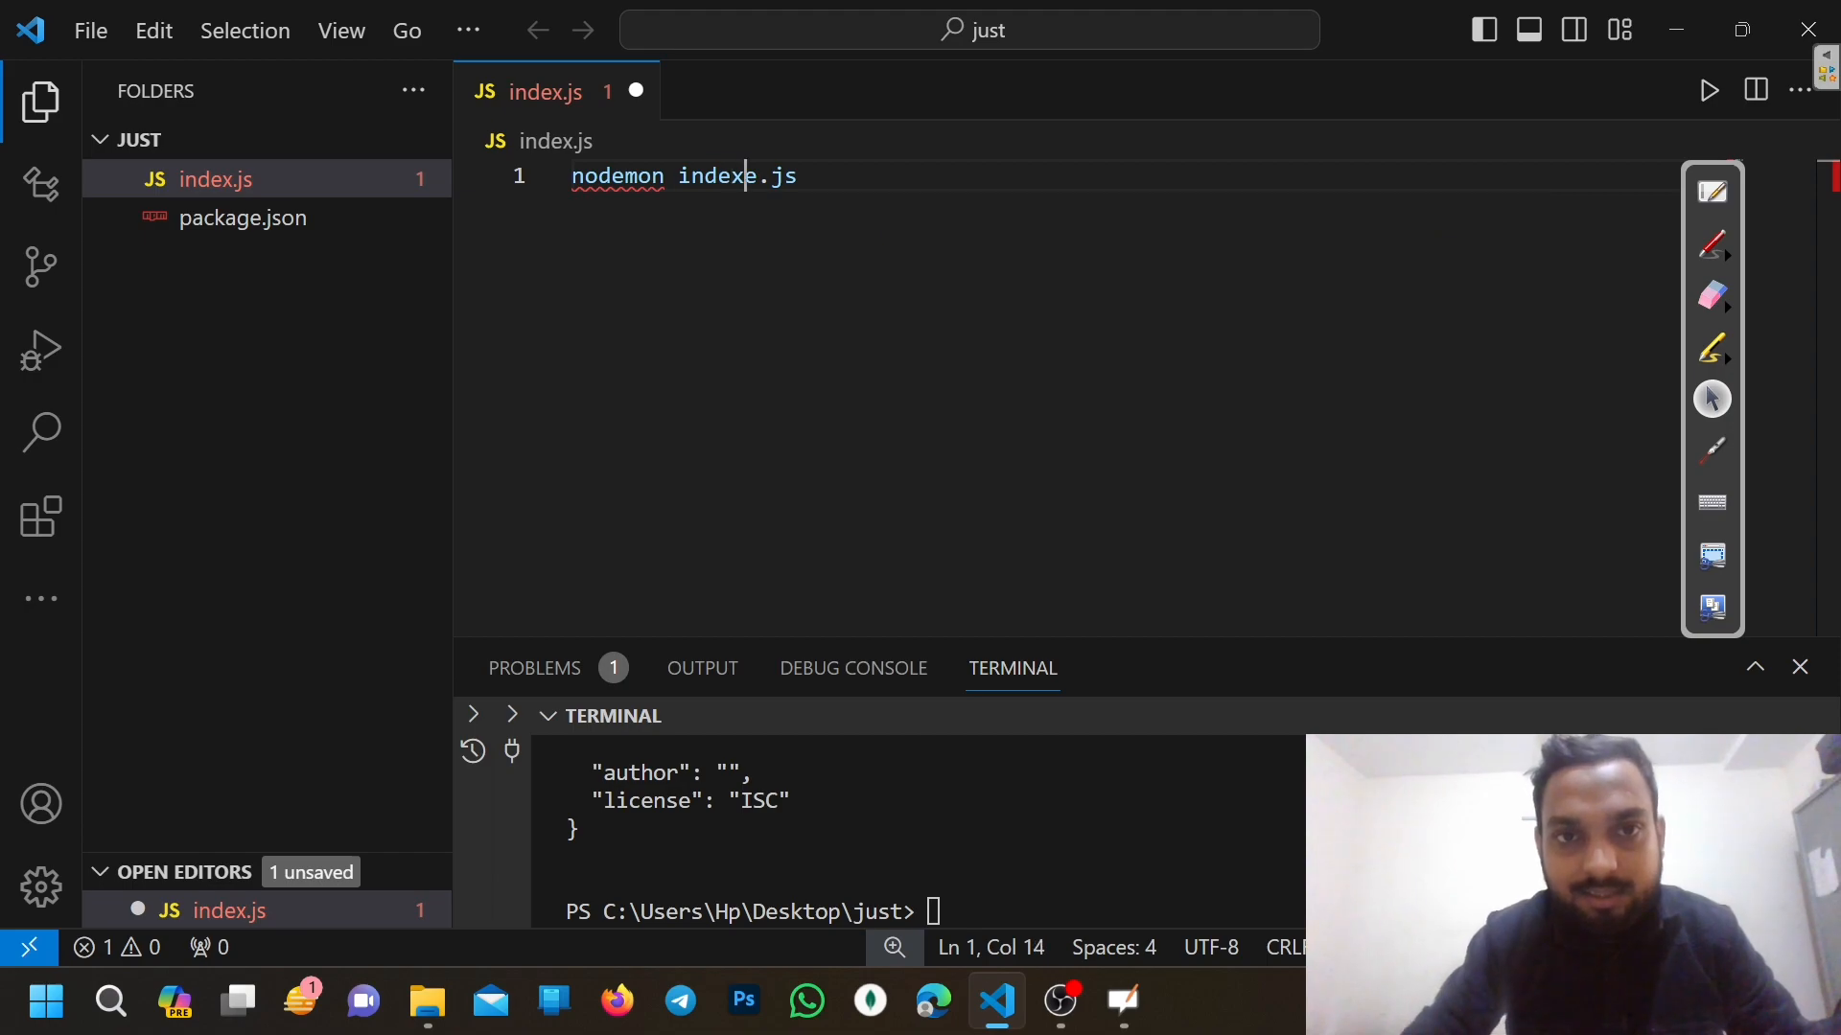
{"action": "key", "text": "Delete"}
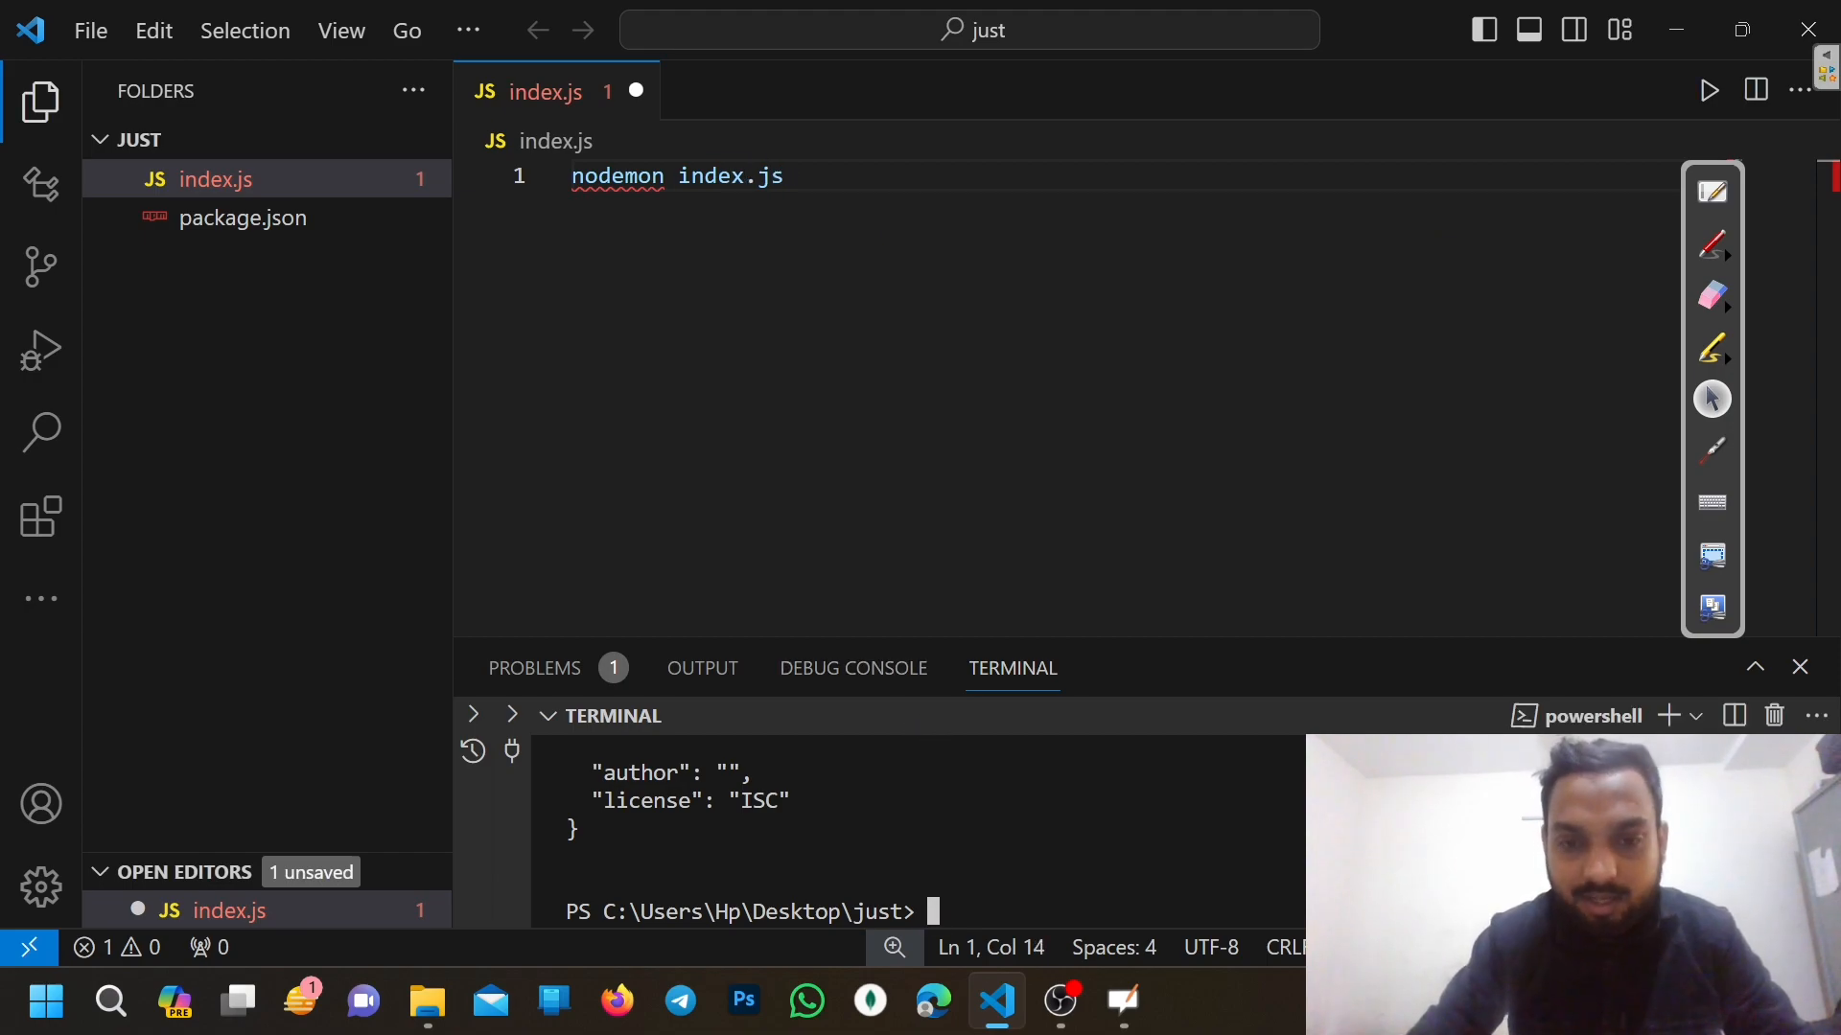
Install Express and nodemon in the just project by running npm i express nodemon
{"action": "type", "text": "pm i exp"}
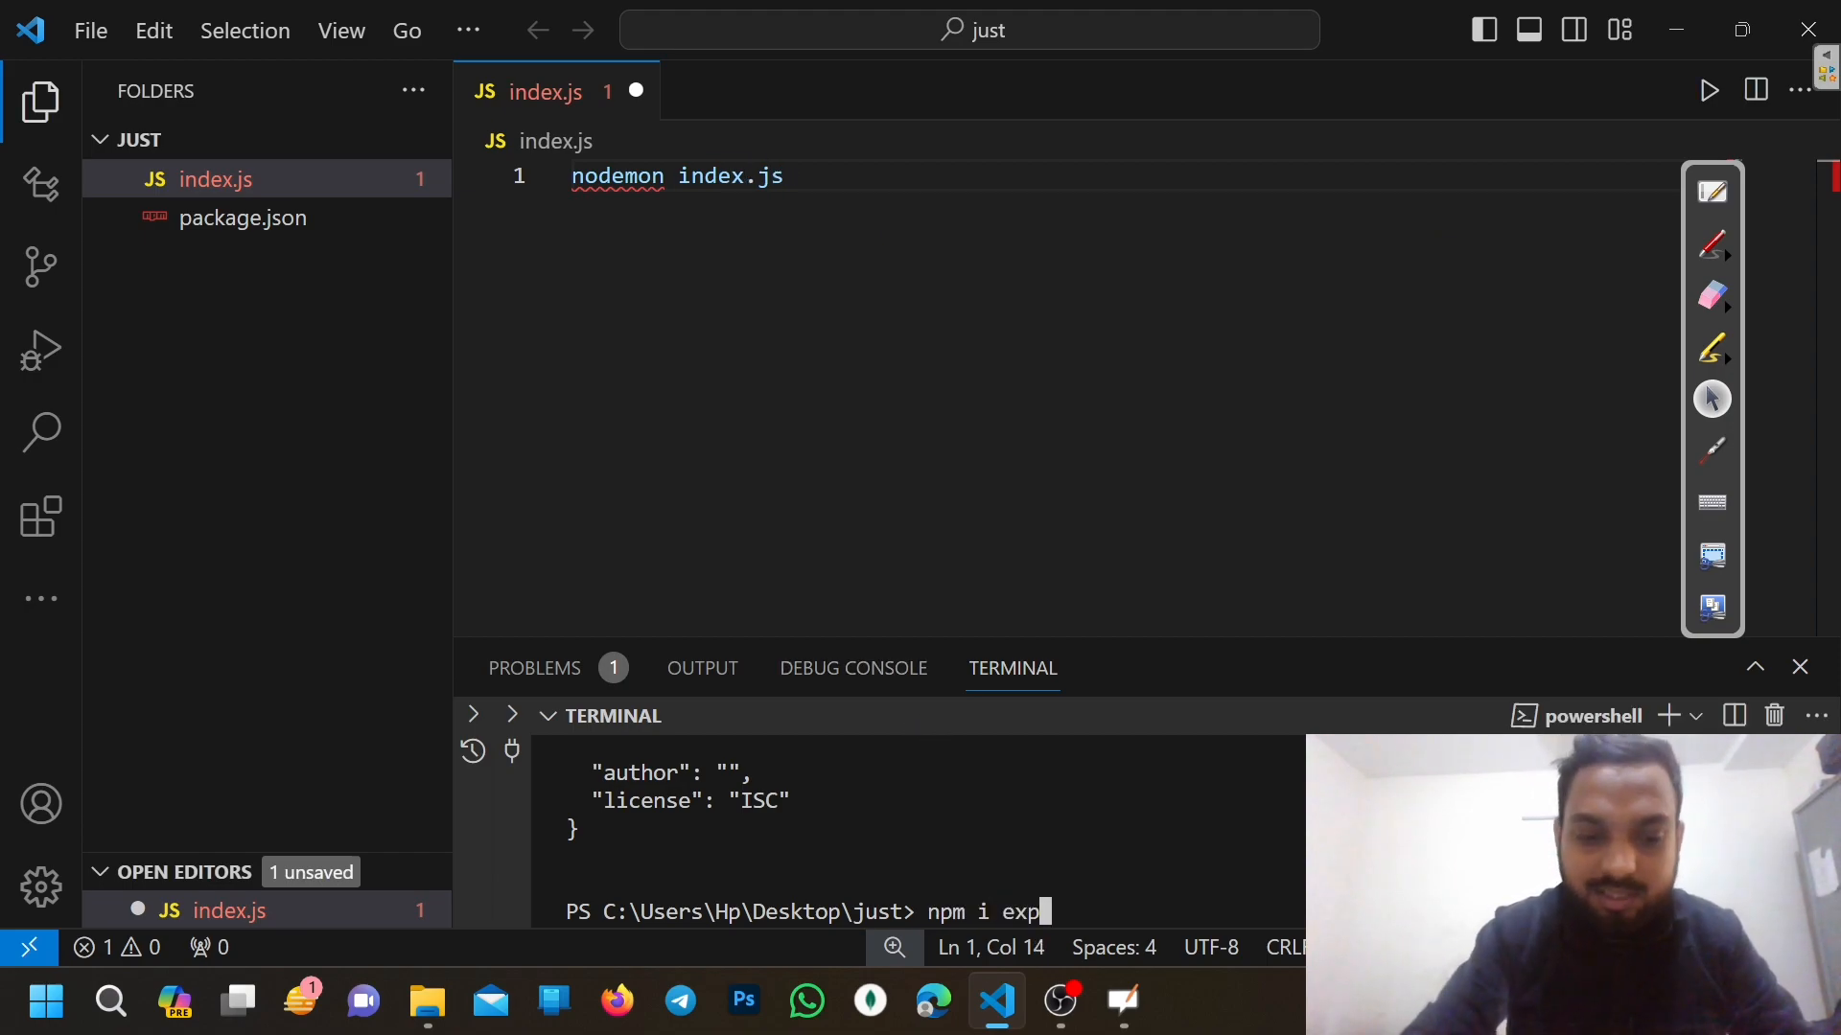
{"action": "type", "text": "res"}
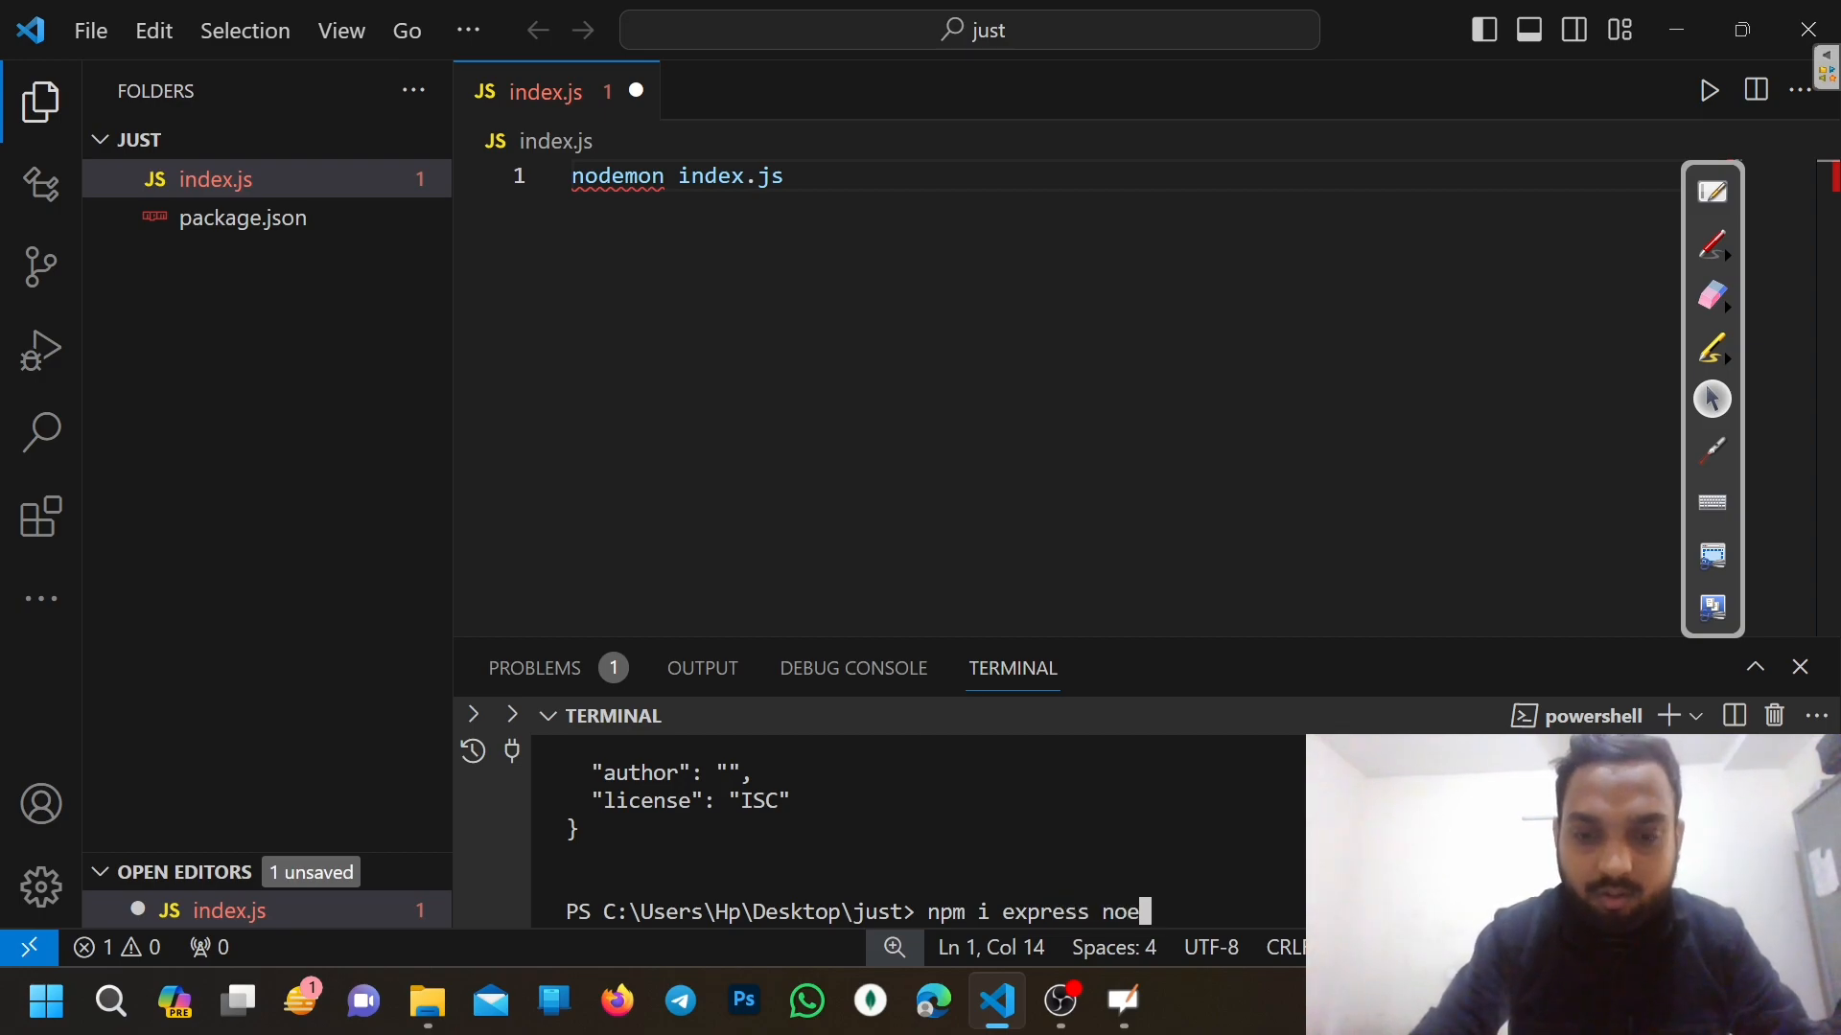
{"action": "type", "text": "s nodemon"}
{"action": "key", "text": "Return"}
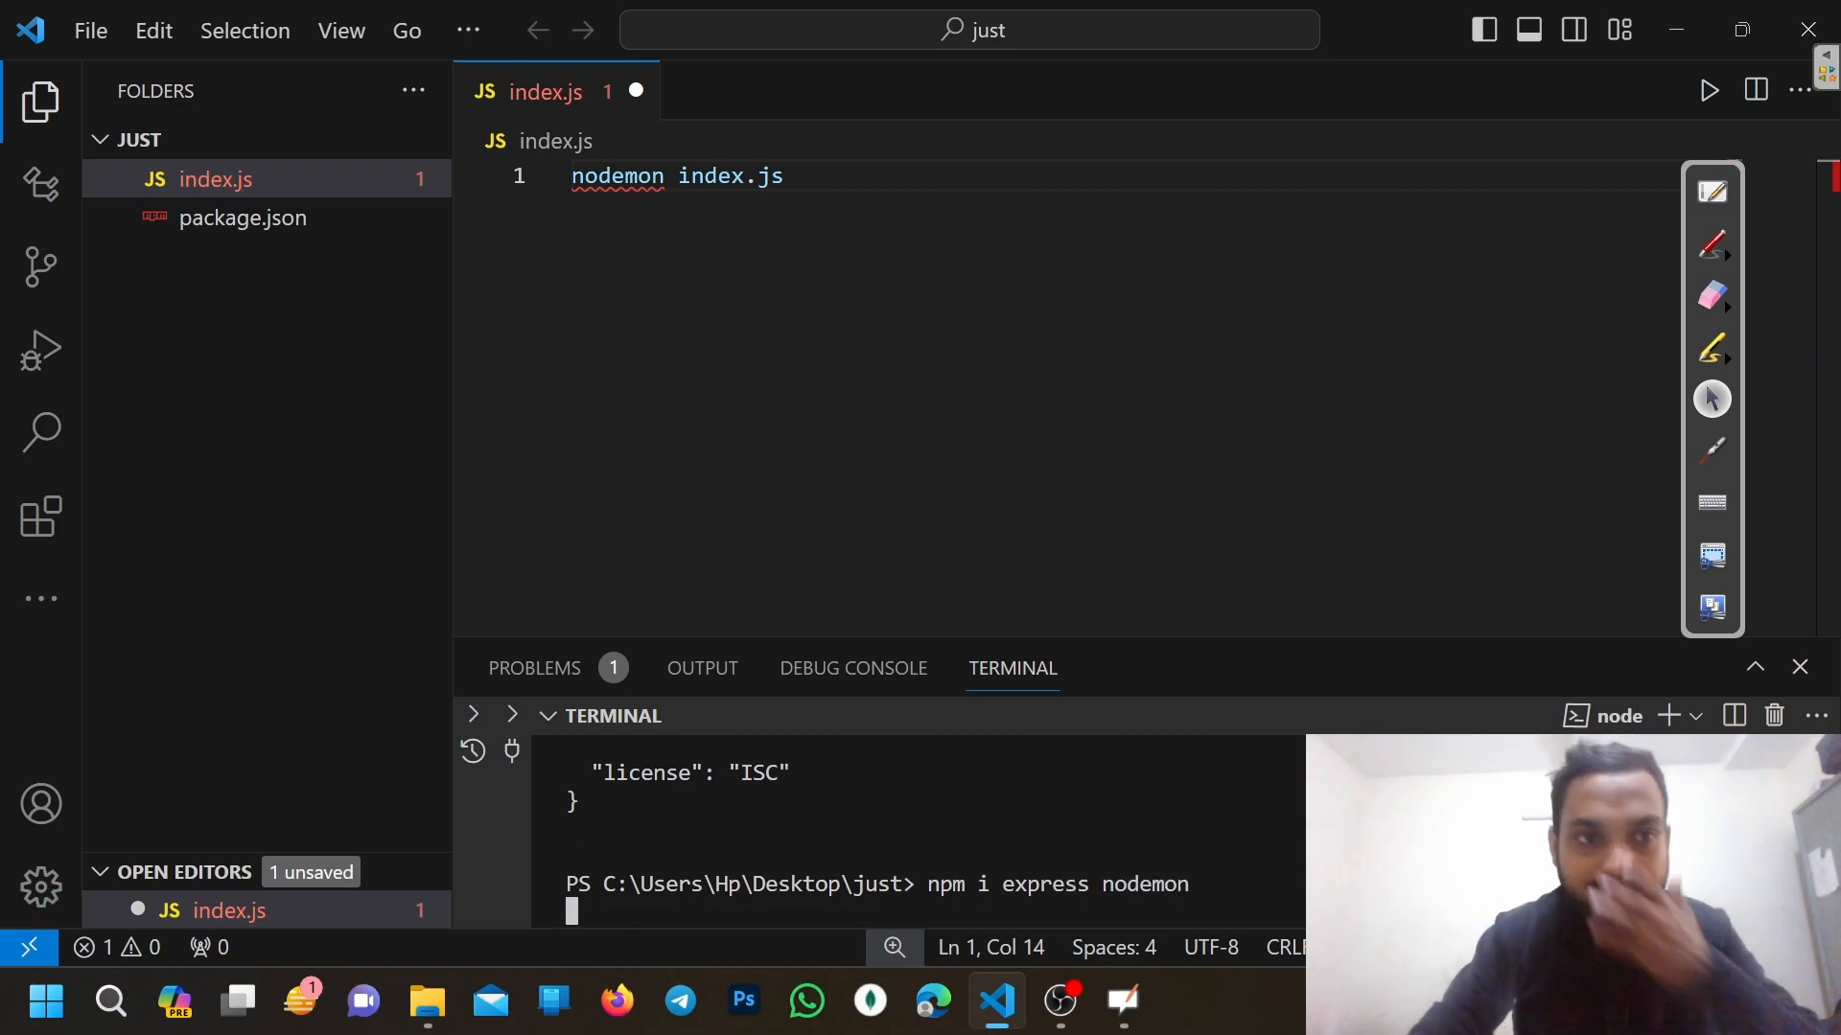
Clear the text from index.js and begin a "start" entry above "test" in the scripts of package.json
{"action": "left_click_drag", "start_coordinate": [784, 176], "coordinate": [562, 176]}
{"action": "key", "text": "BackSpace"}
{"action": "left_click", "coordinate": [203, 220]}
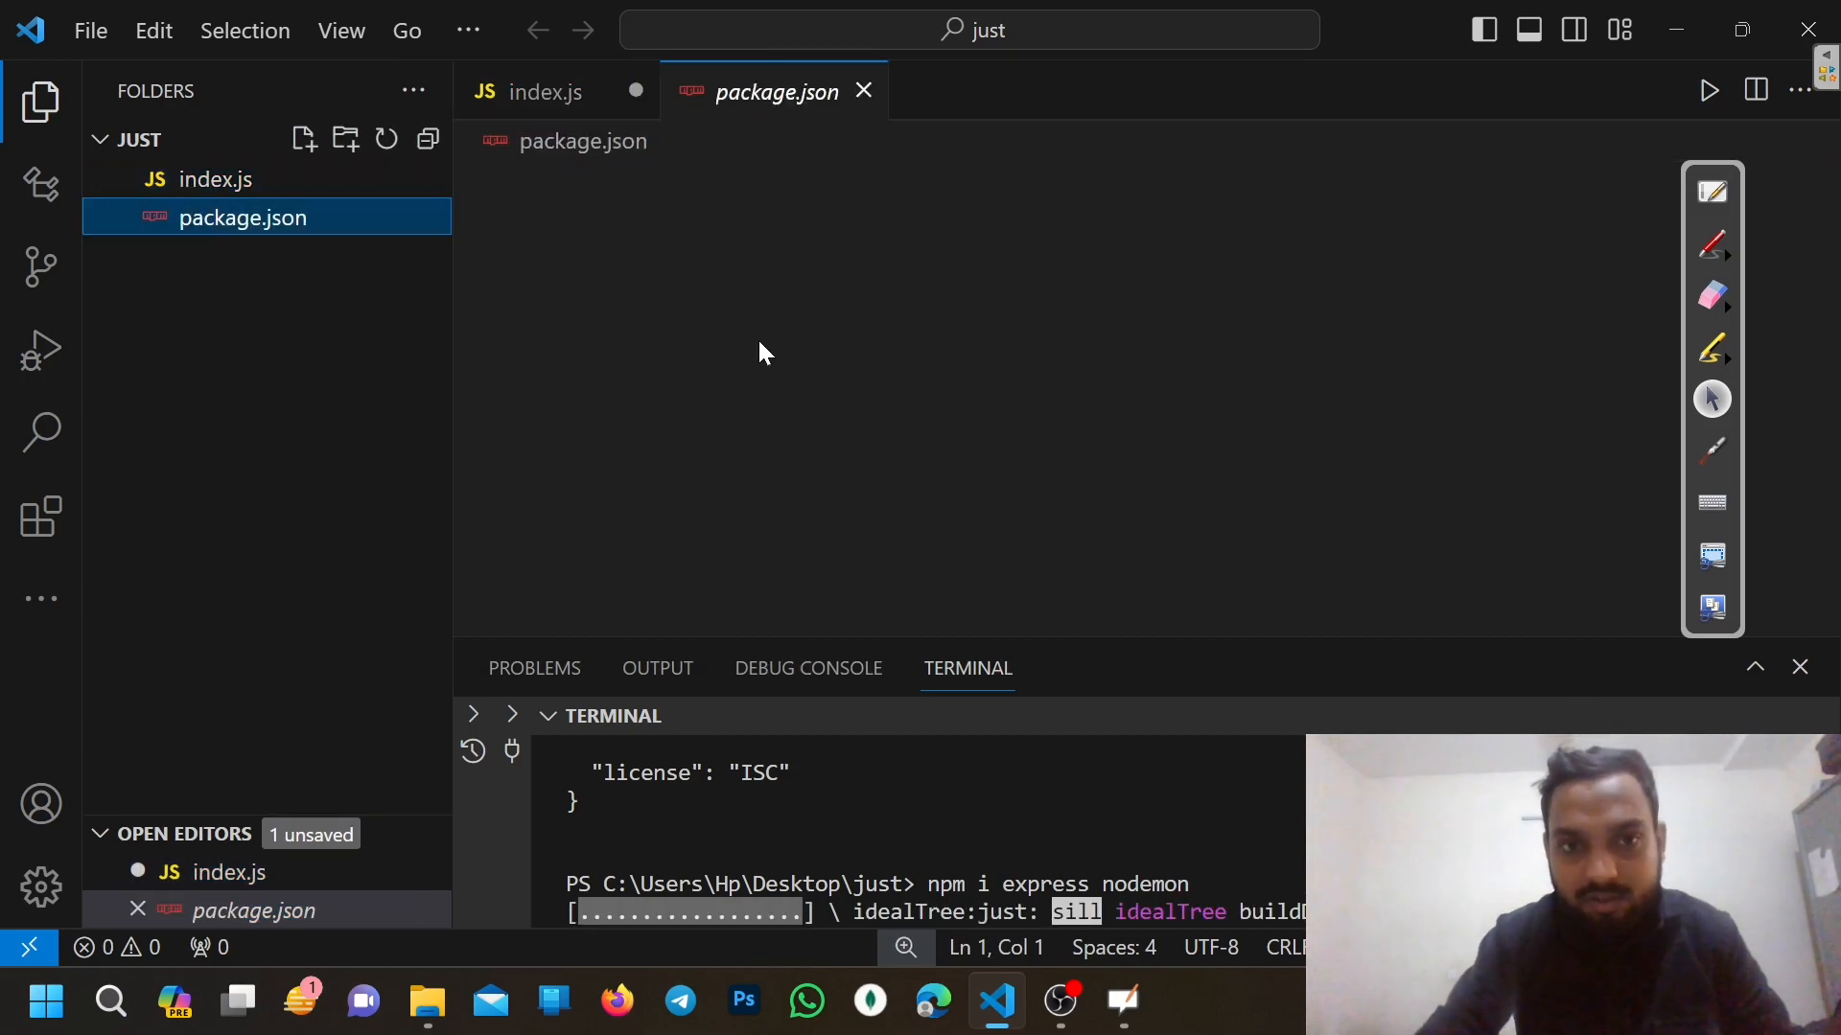
{"action": "key", "text": "Down"}
{"action": "key", "text": "Down"}
{"action": "key", "text": "Down"}
{"action": "key", "text": "Down"}
{"action": "key", "text": "Down"}
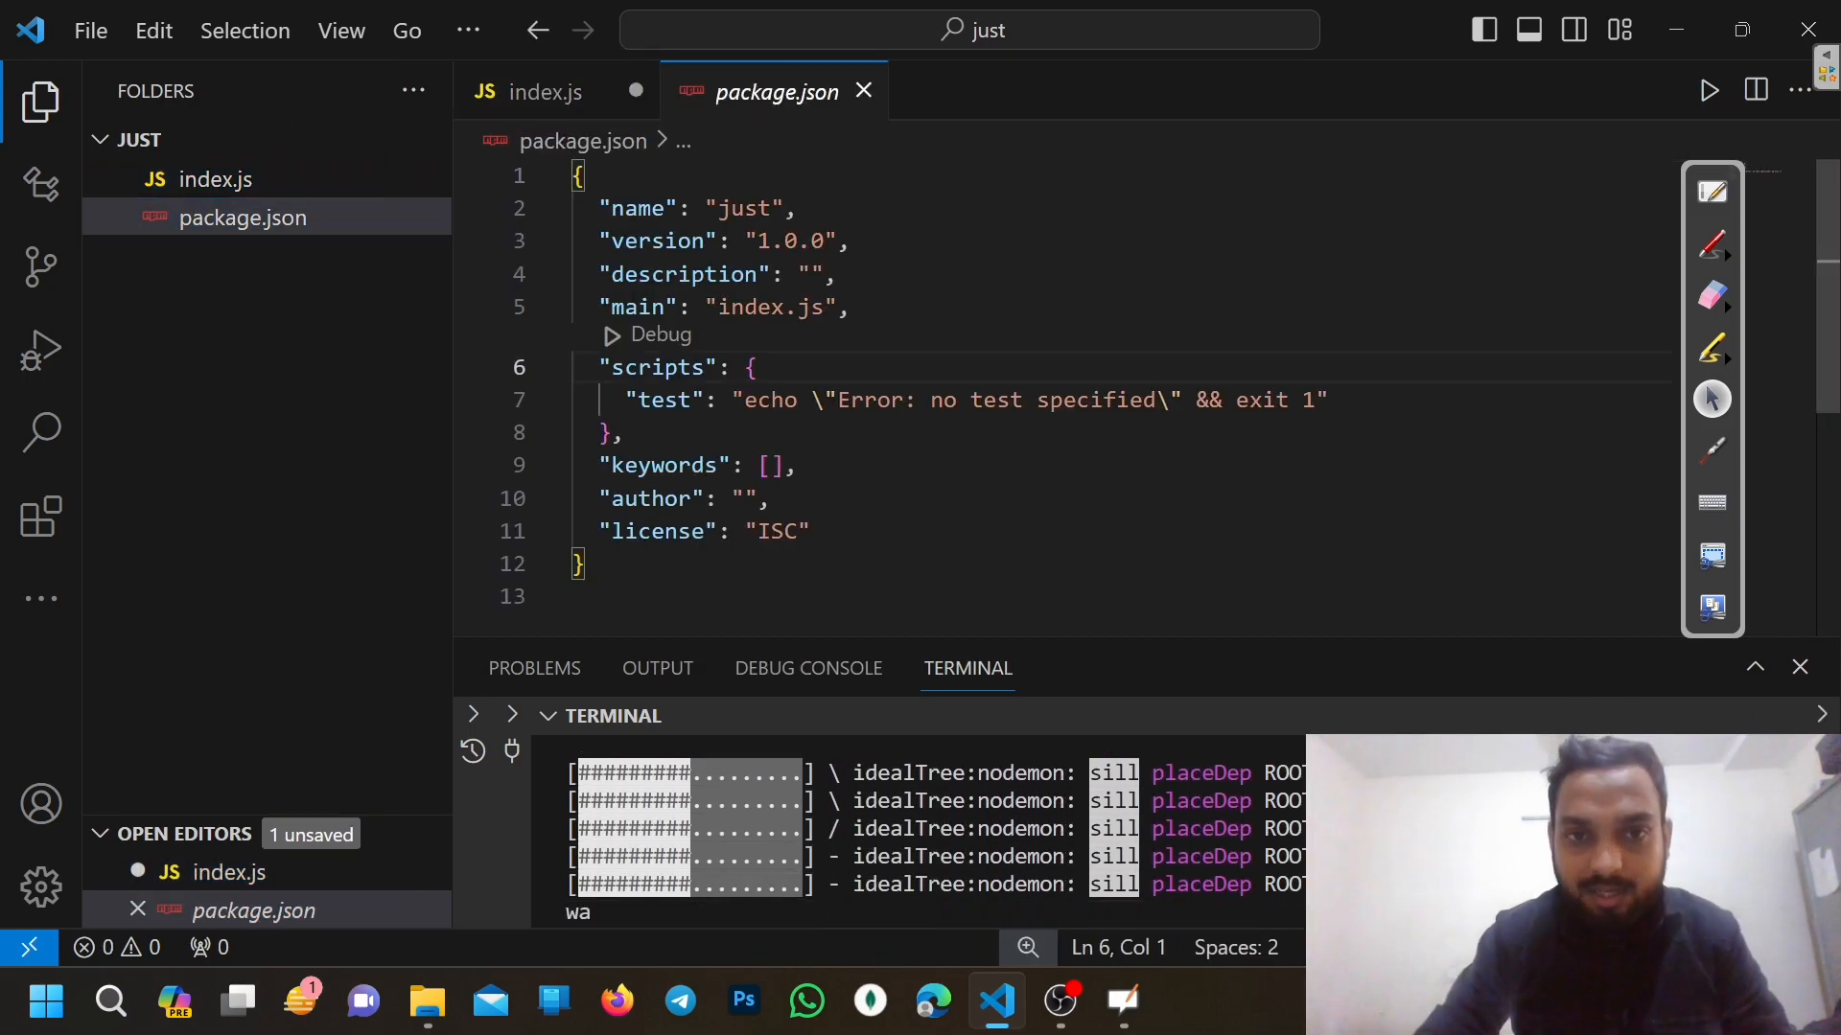
{"action": "key", "text": "End"}
{"action": "key", "text": "Return"}
{"action": "type", "text": "\"start\":"}
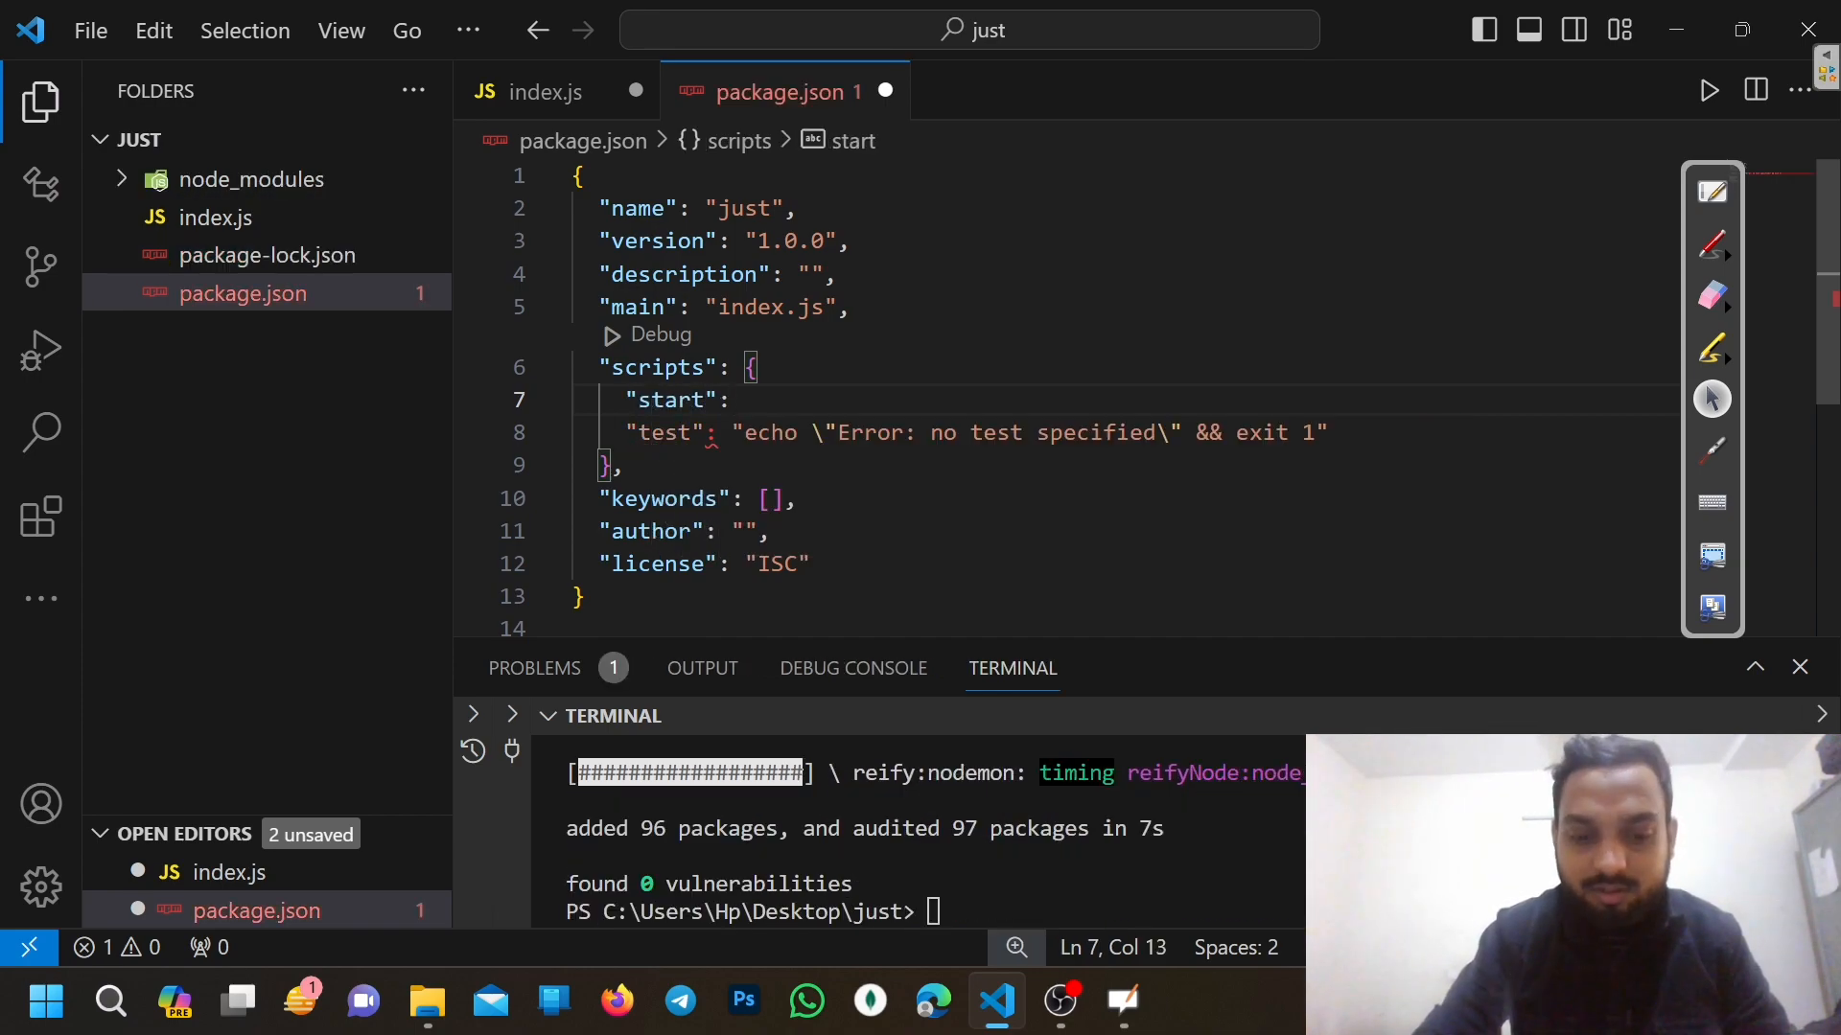
Give the start script the value "nodemon index.js" followed by a comma, and try to save package.json
{"action": "type", "text": "nodemon index.js"}
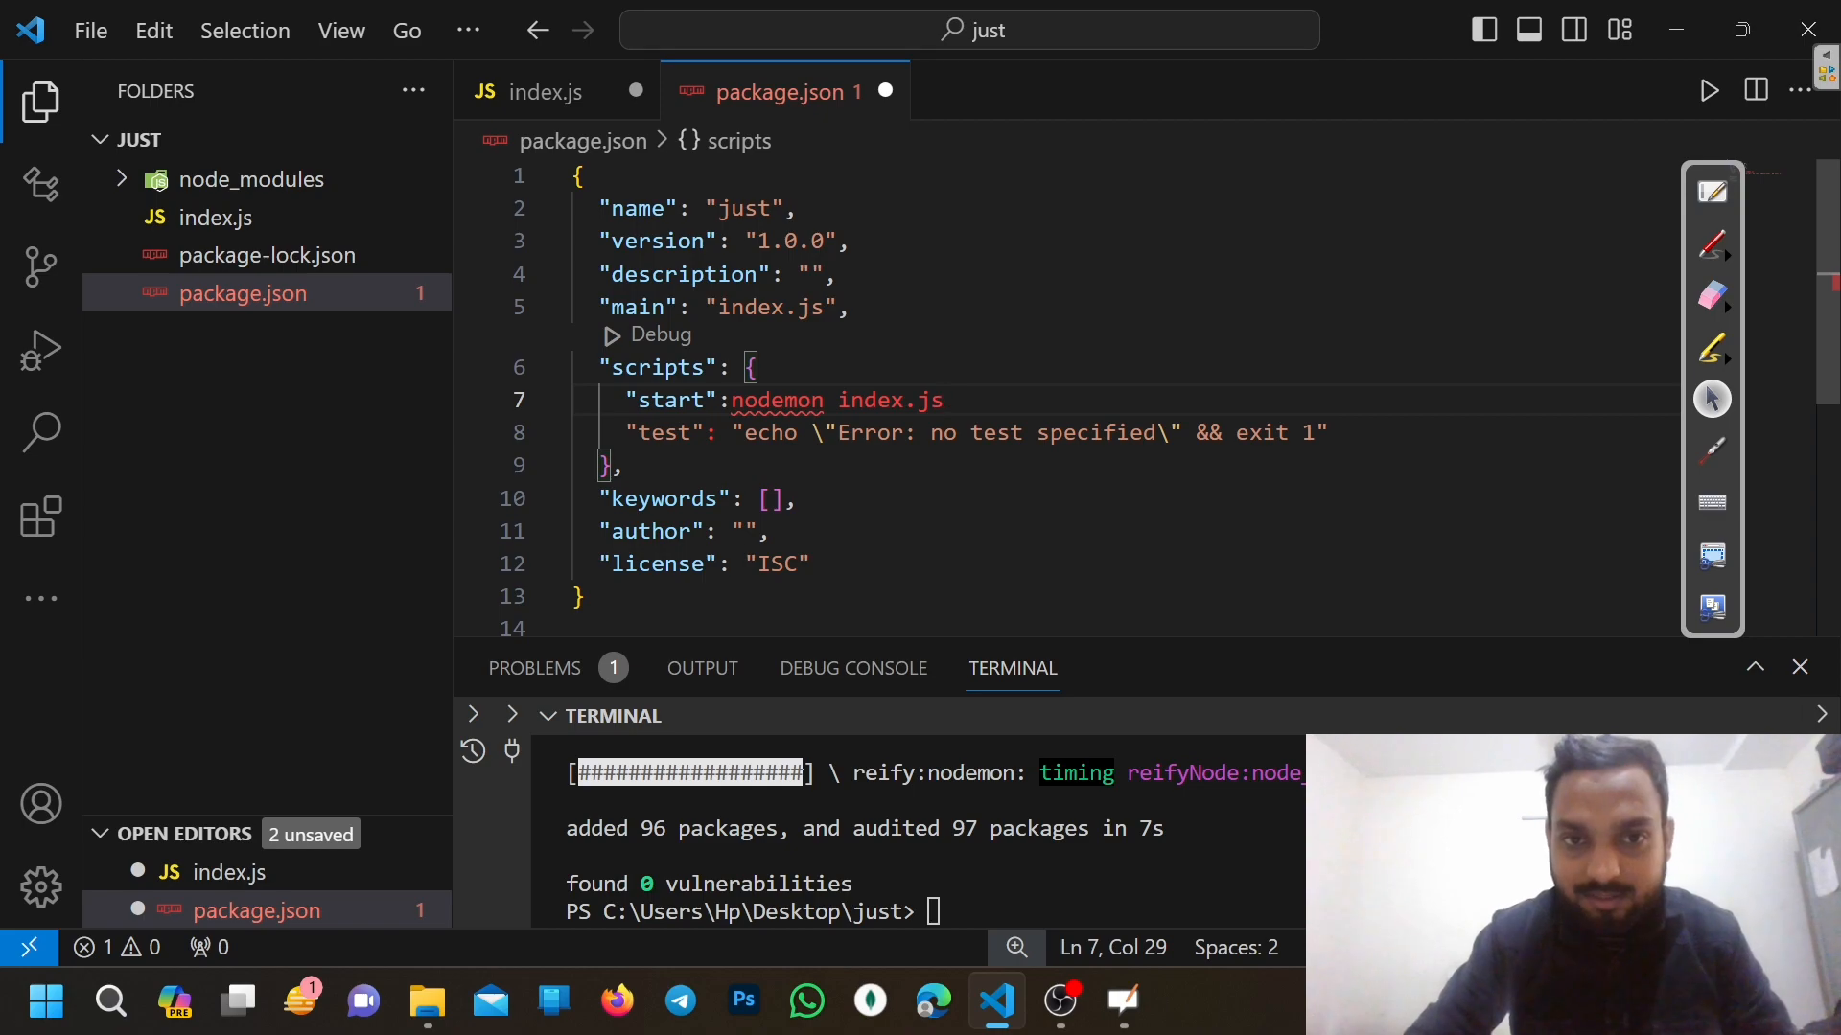
{"action": "left_click_drag", "start_coordinate": [731, 400], "coordinate": [943, 400]}
{"action": "type", "text": "\""}
{"action": "key", "text": "End"}
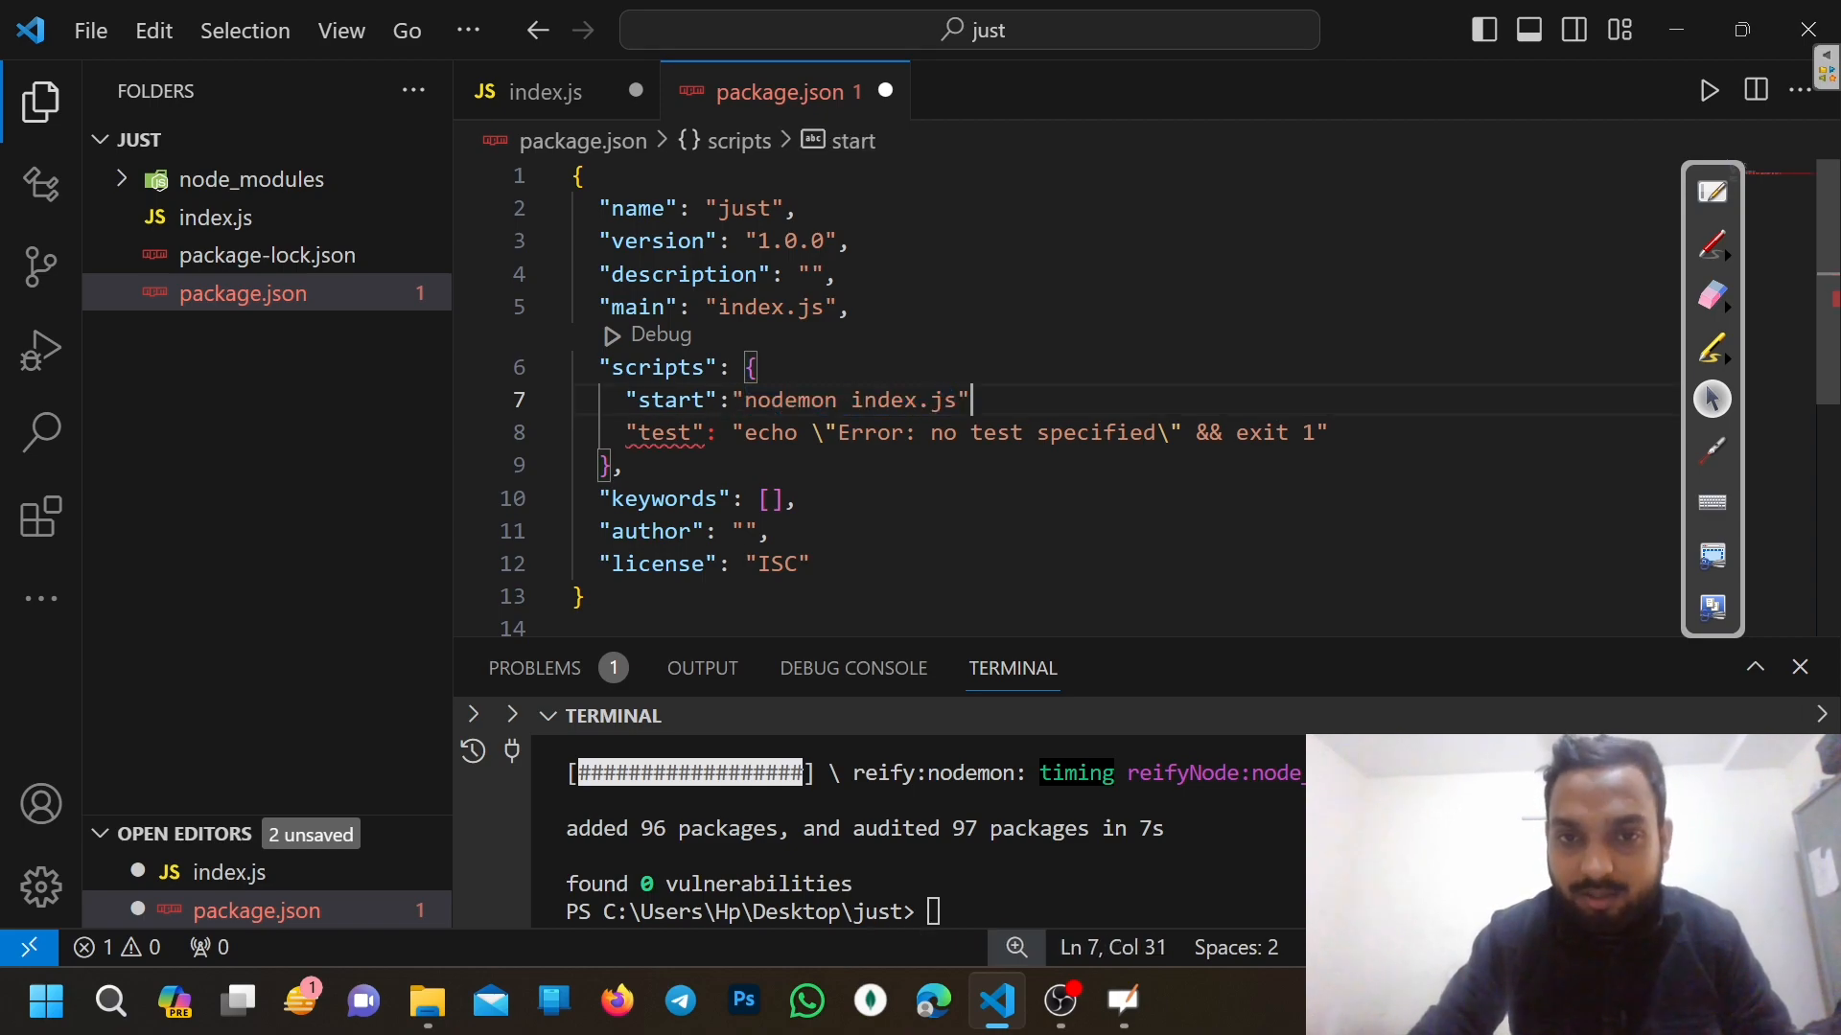
{"action": "type", "text": ","}
{"action": "key", "text": "ctrl+s"}
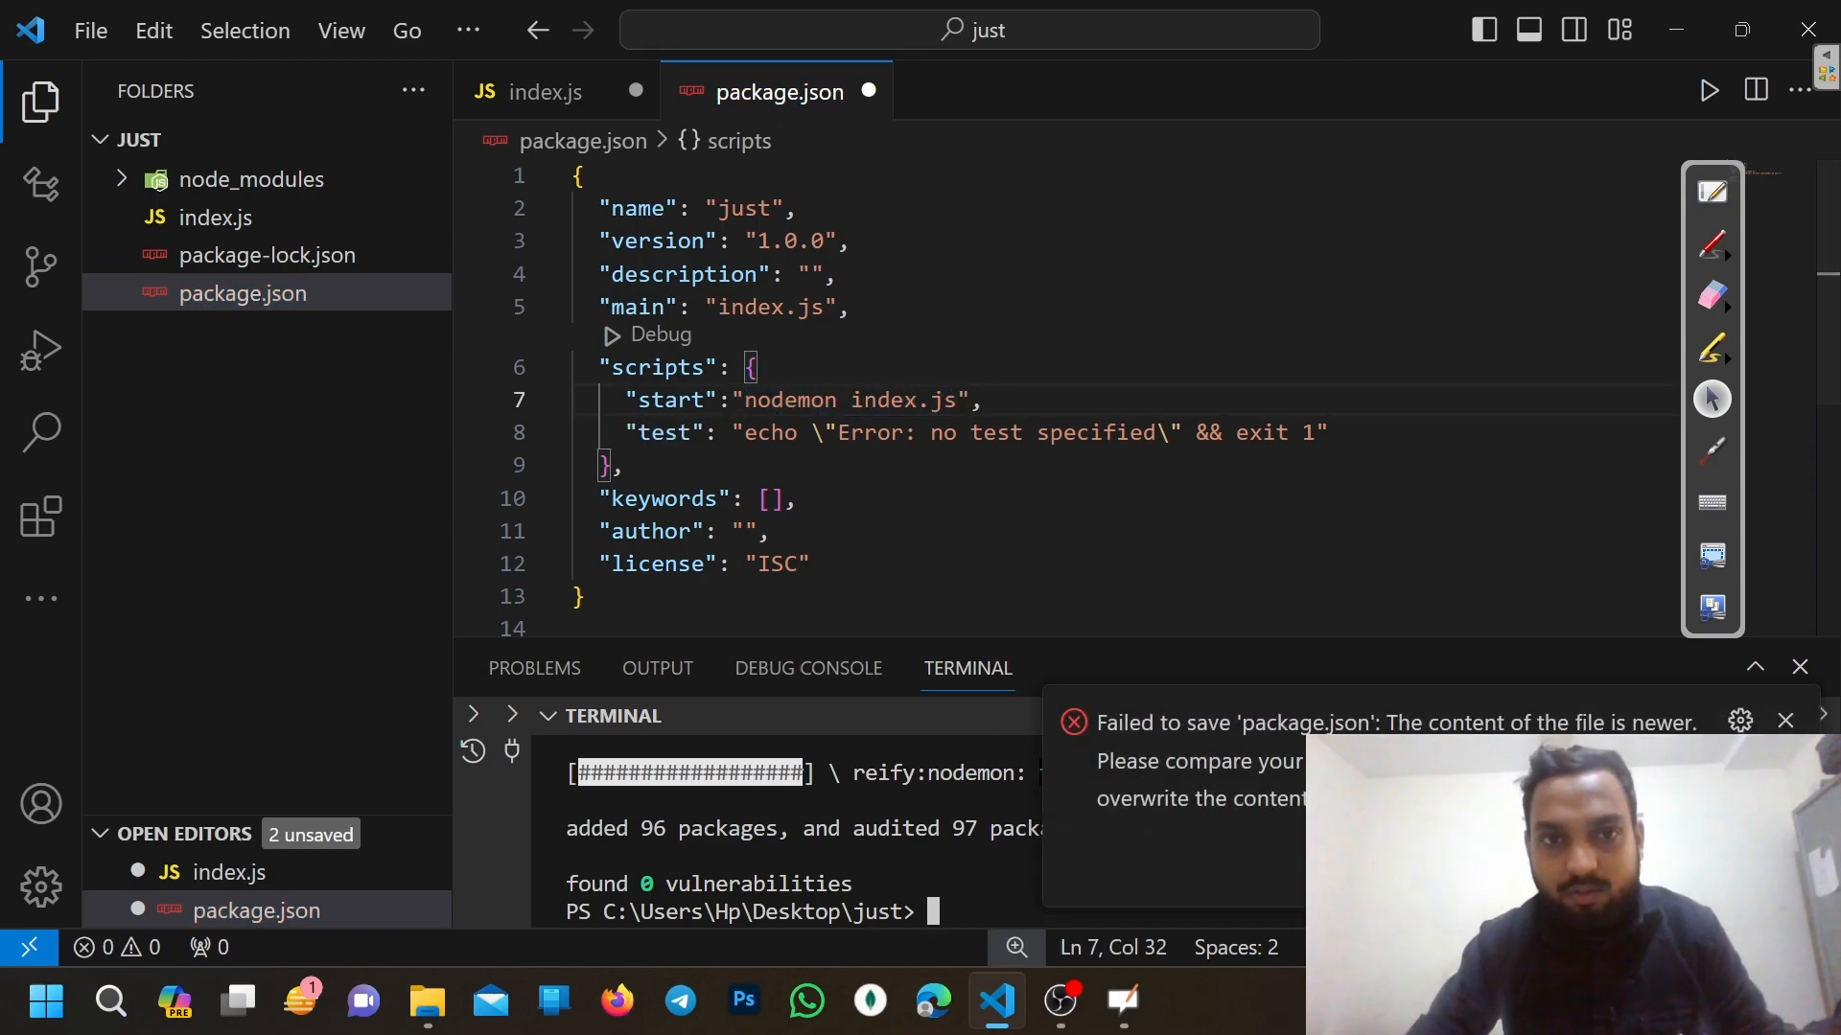
Dismiss the save conflict notice and save the edited package.json
{"action": "left_click", "coordinate": [944, 400]}
{"action": "left_click", "coordinate": [839, 274]}
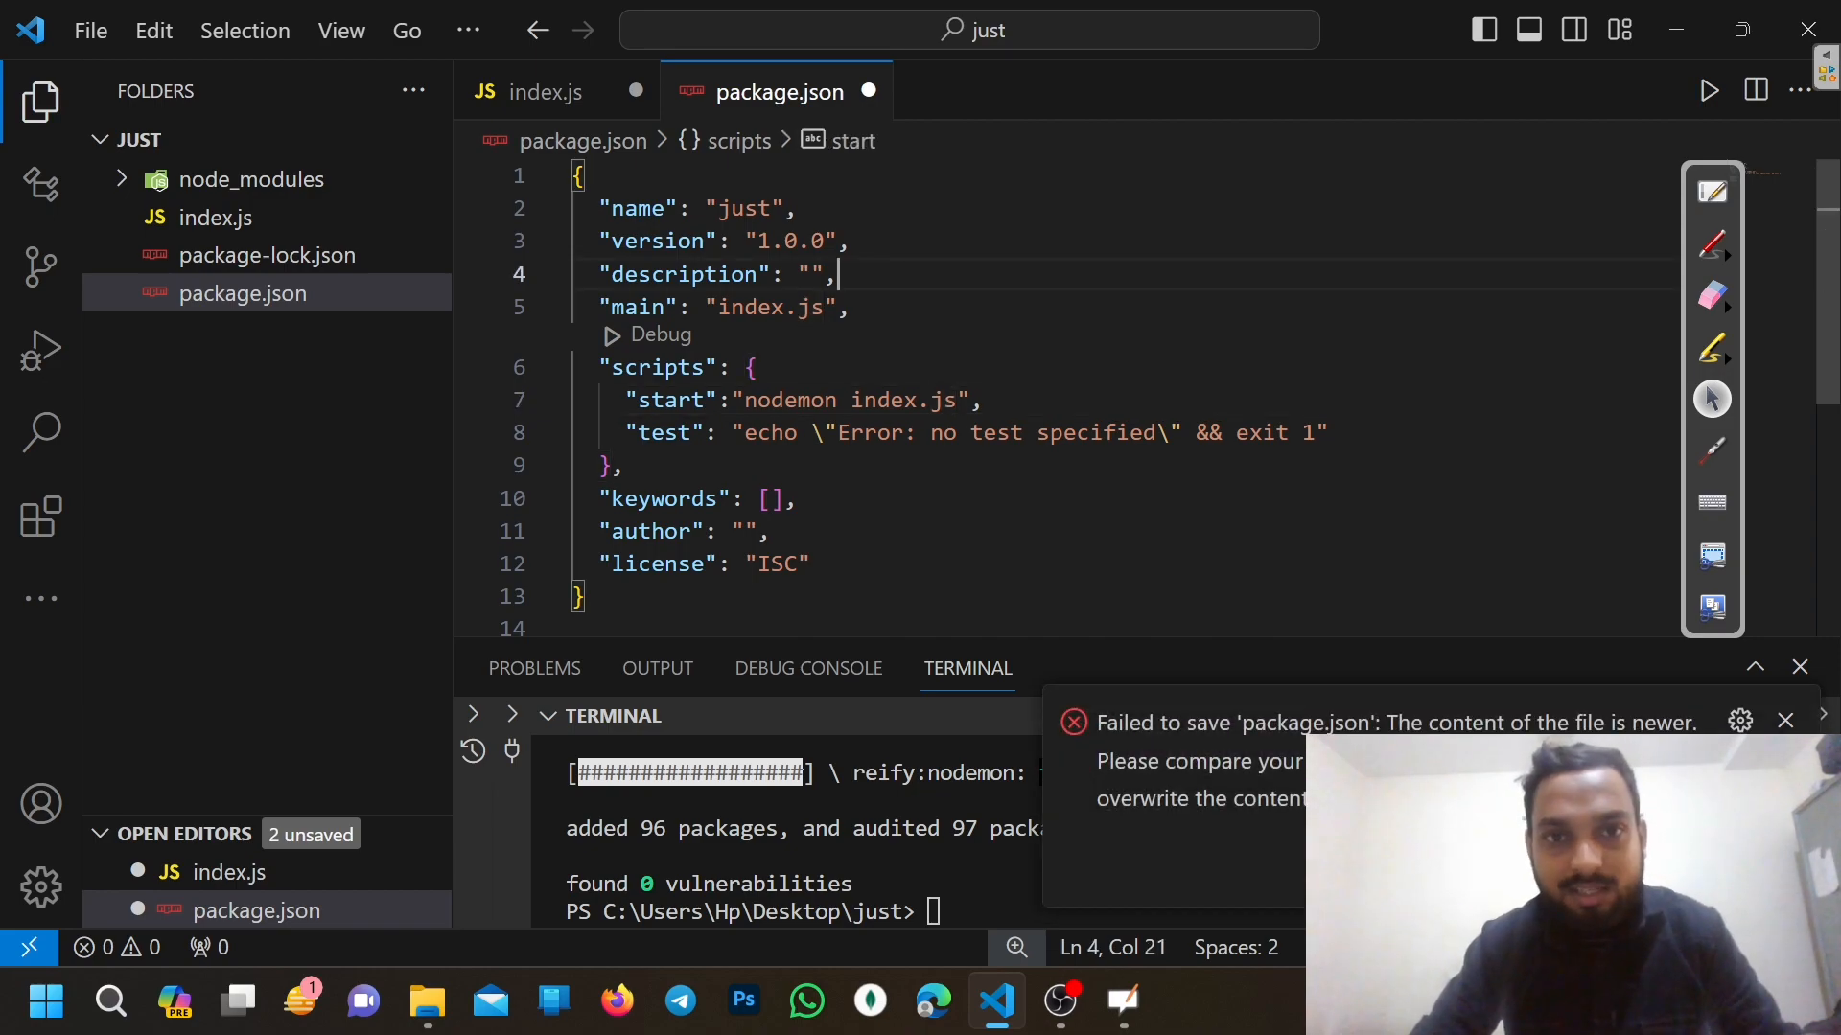
{"action": "left_click", "coordinate": [1785, 721]}
{"action": "key", "text": "ctrl+s"}
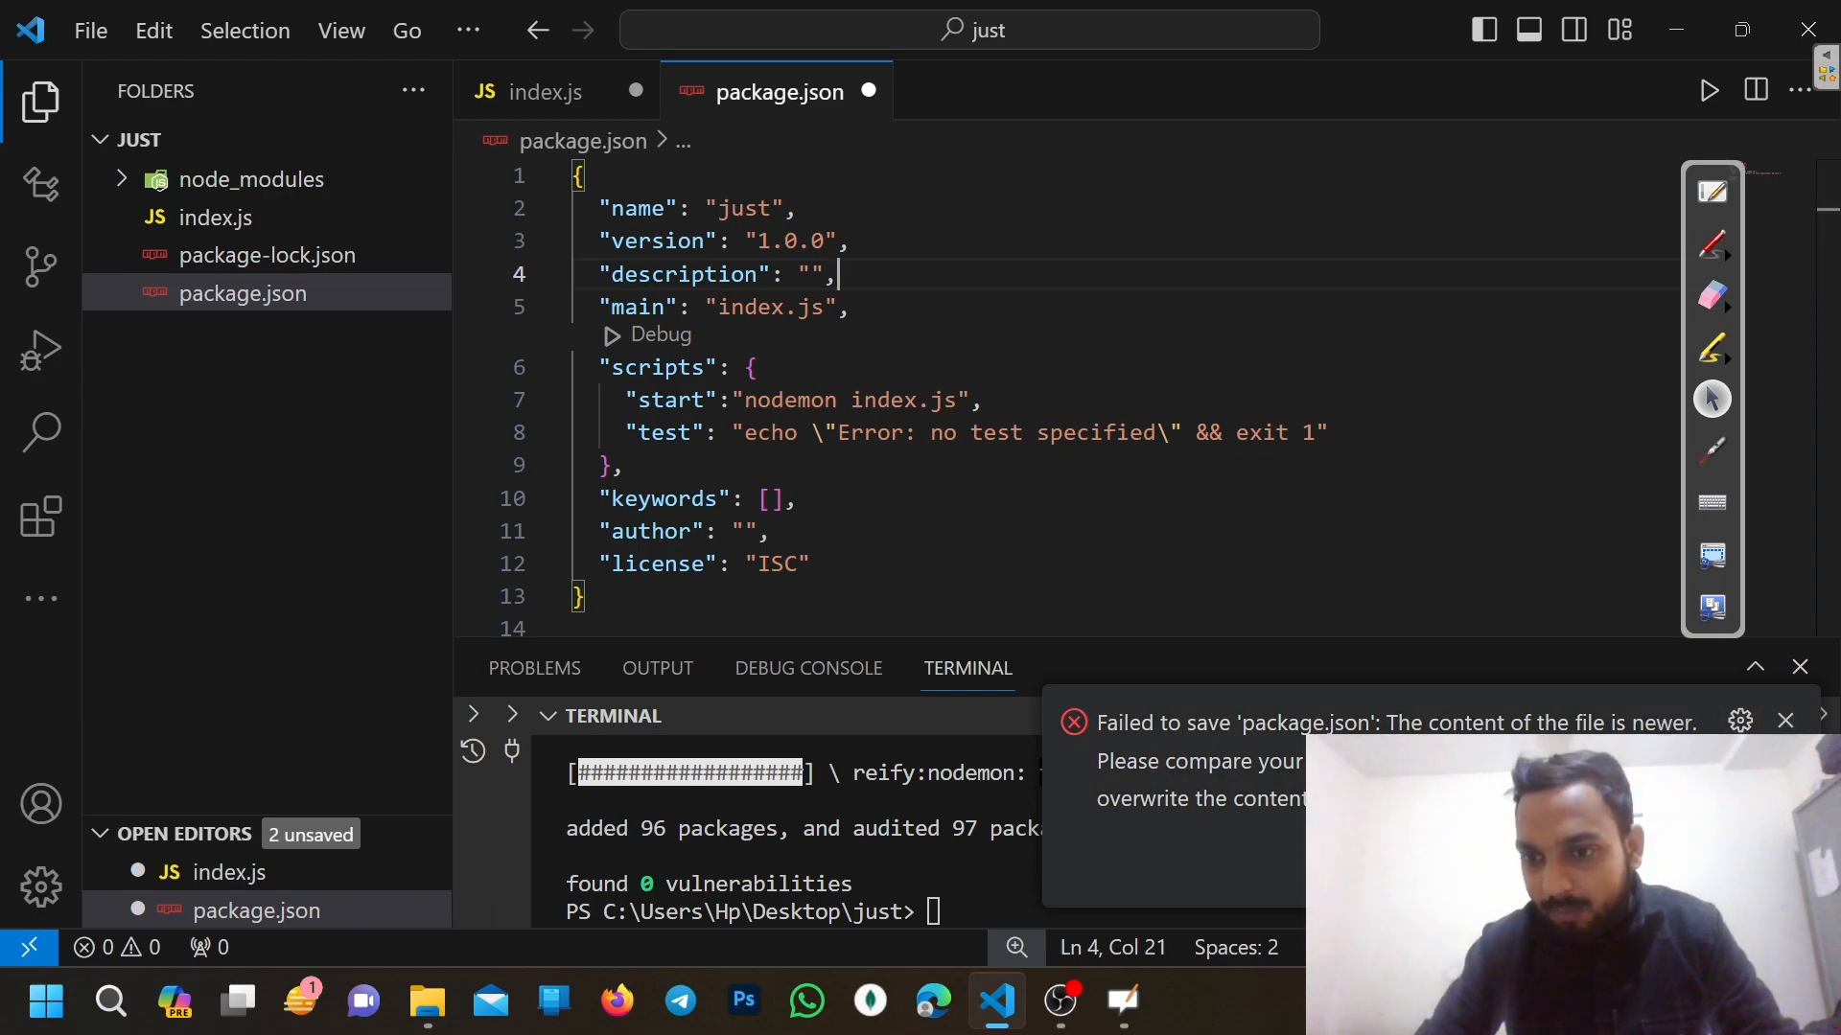
{"action": "key", "text": "ctrl+s"}
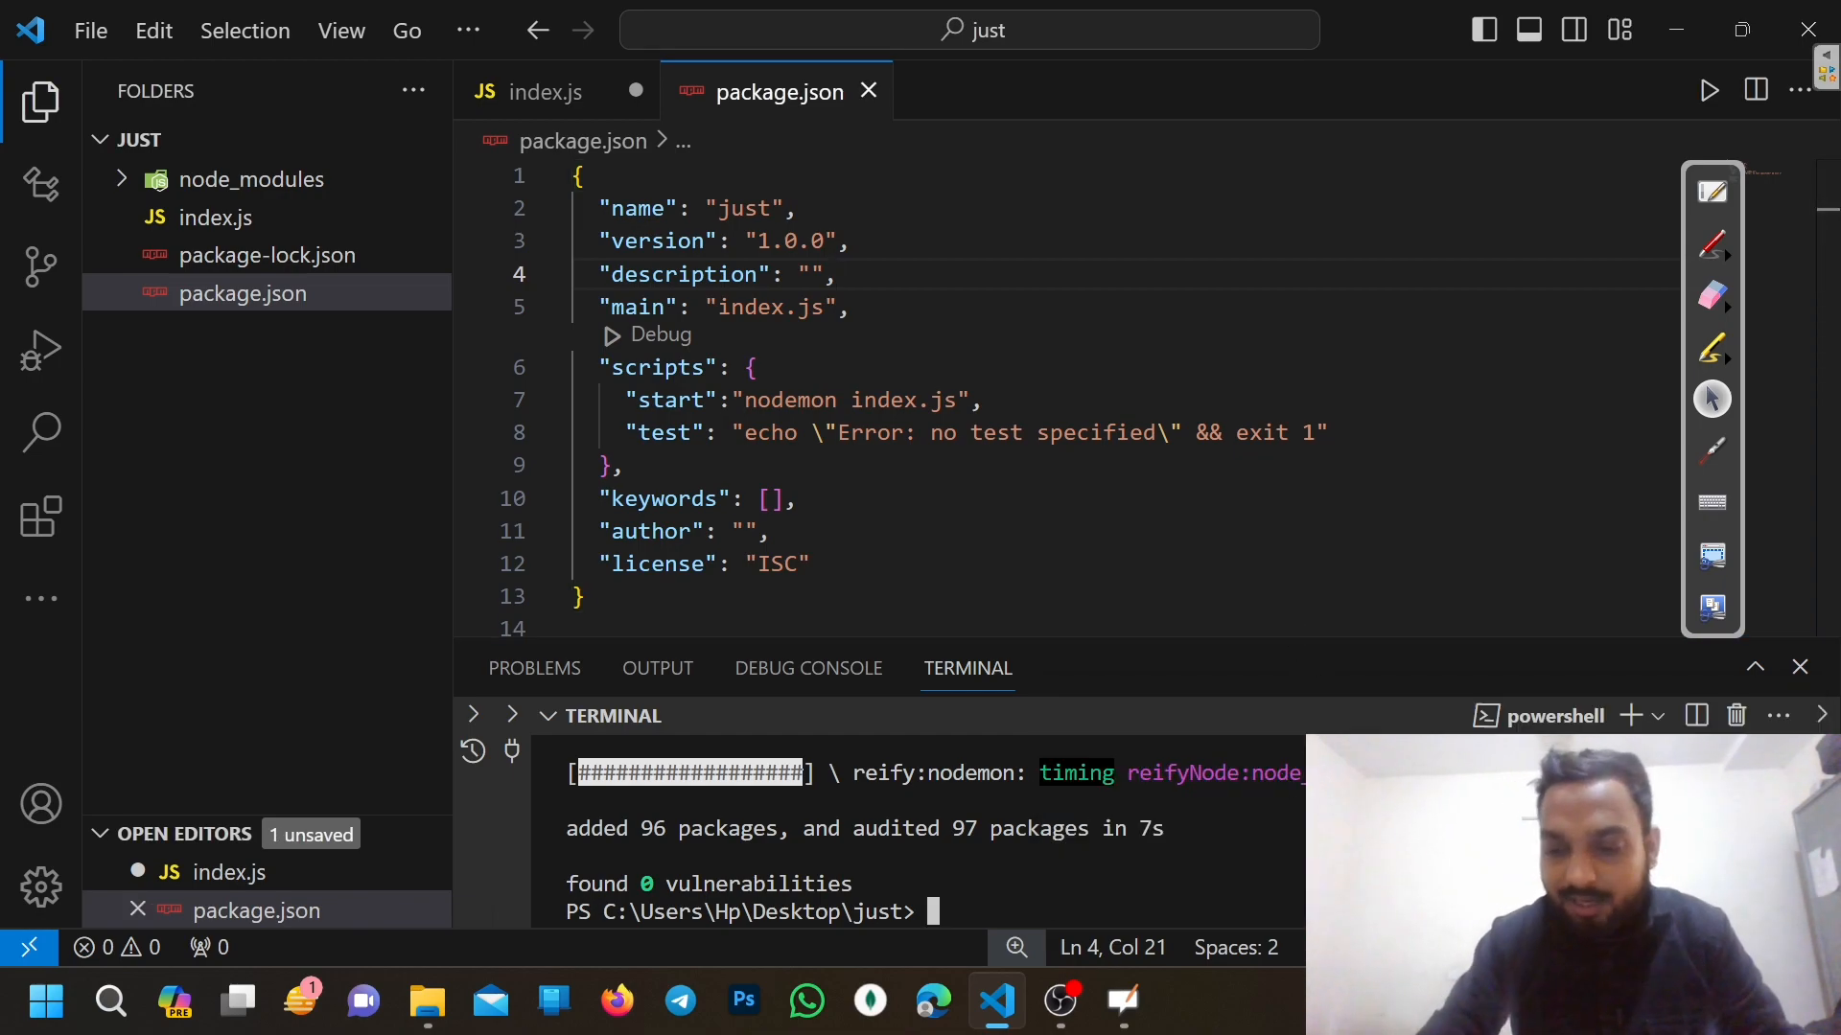
Run npm i express nodemon again and check the dependencies section of package.json
{"action": "type", "text": "npm i express nodemon"}
{"action": "key", "text": "Return"}
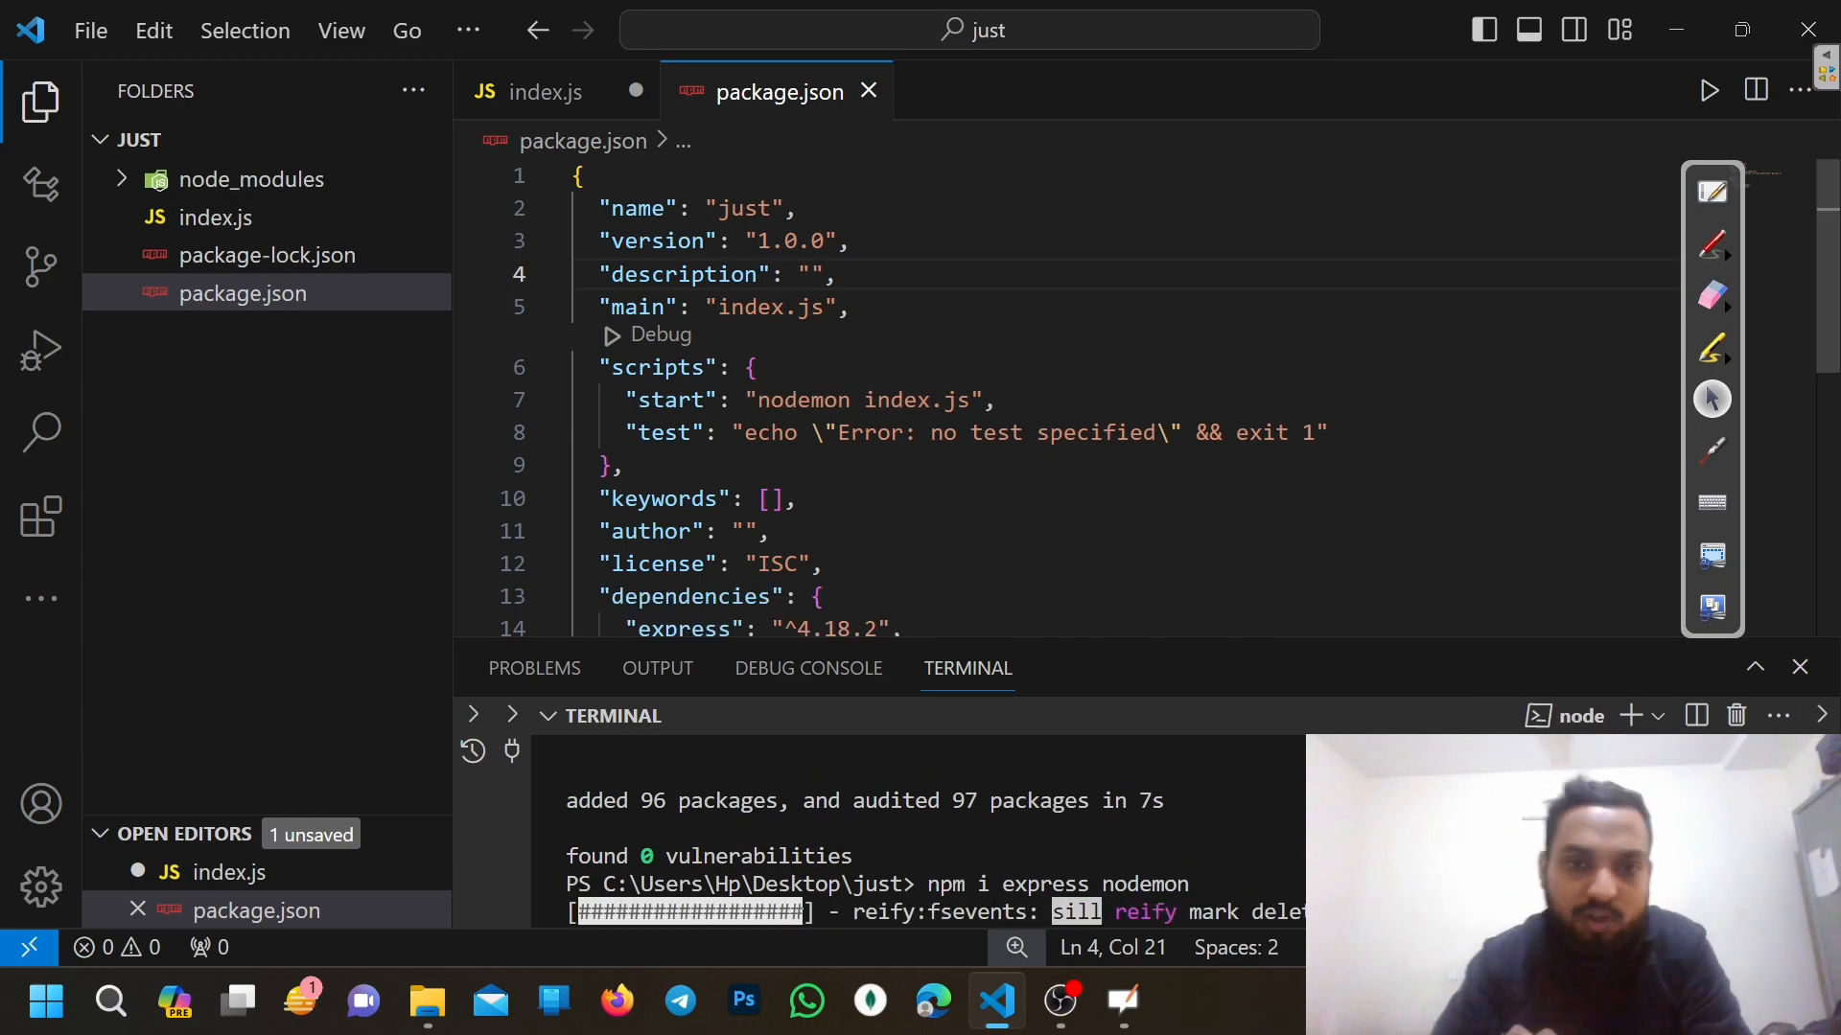
{"action": "scroll", "coordinate": [1054, 384], "scroll_direction": "down", "scroll_amount": 2}
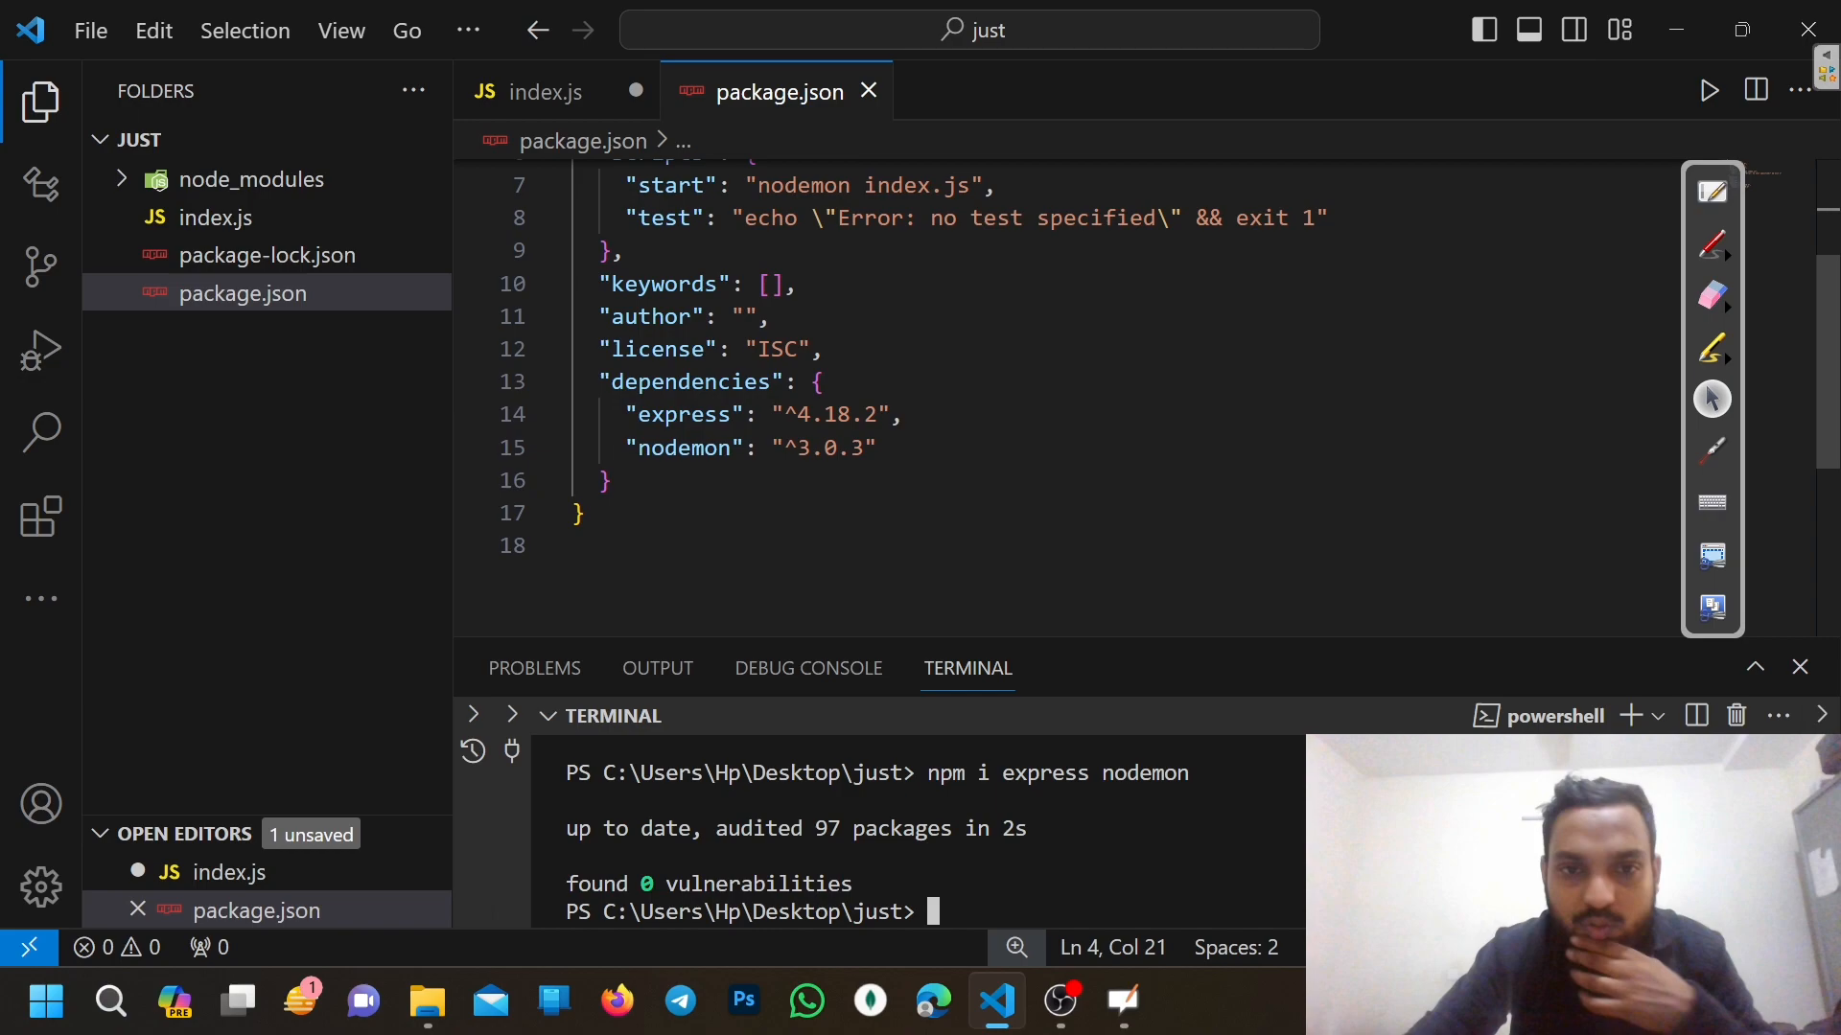
Write console.log("hello") in index.js and save the file
{"action": "left_click", "coordinate": [523, 88]}
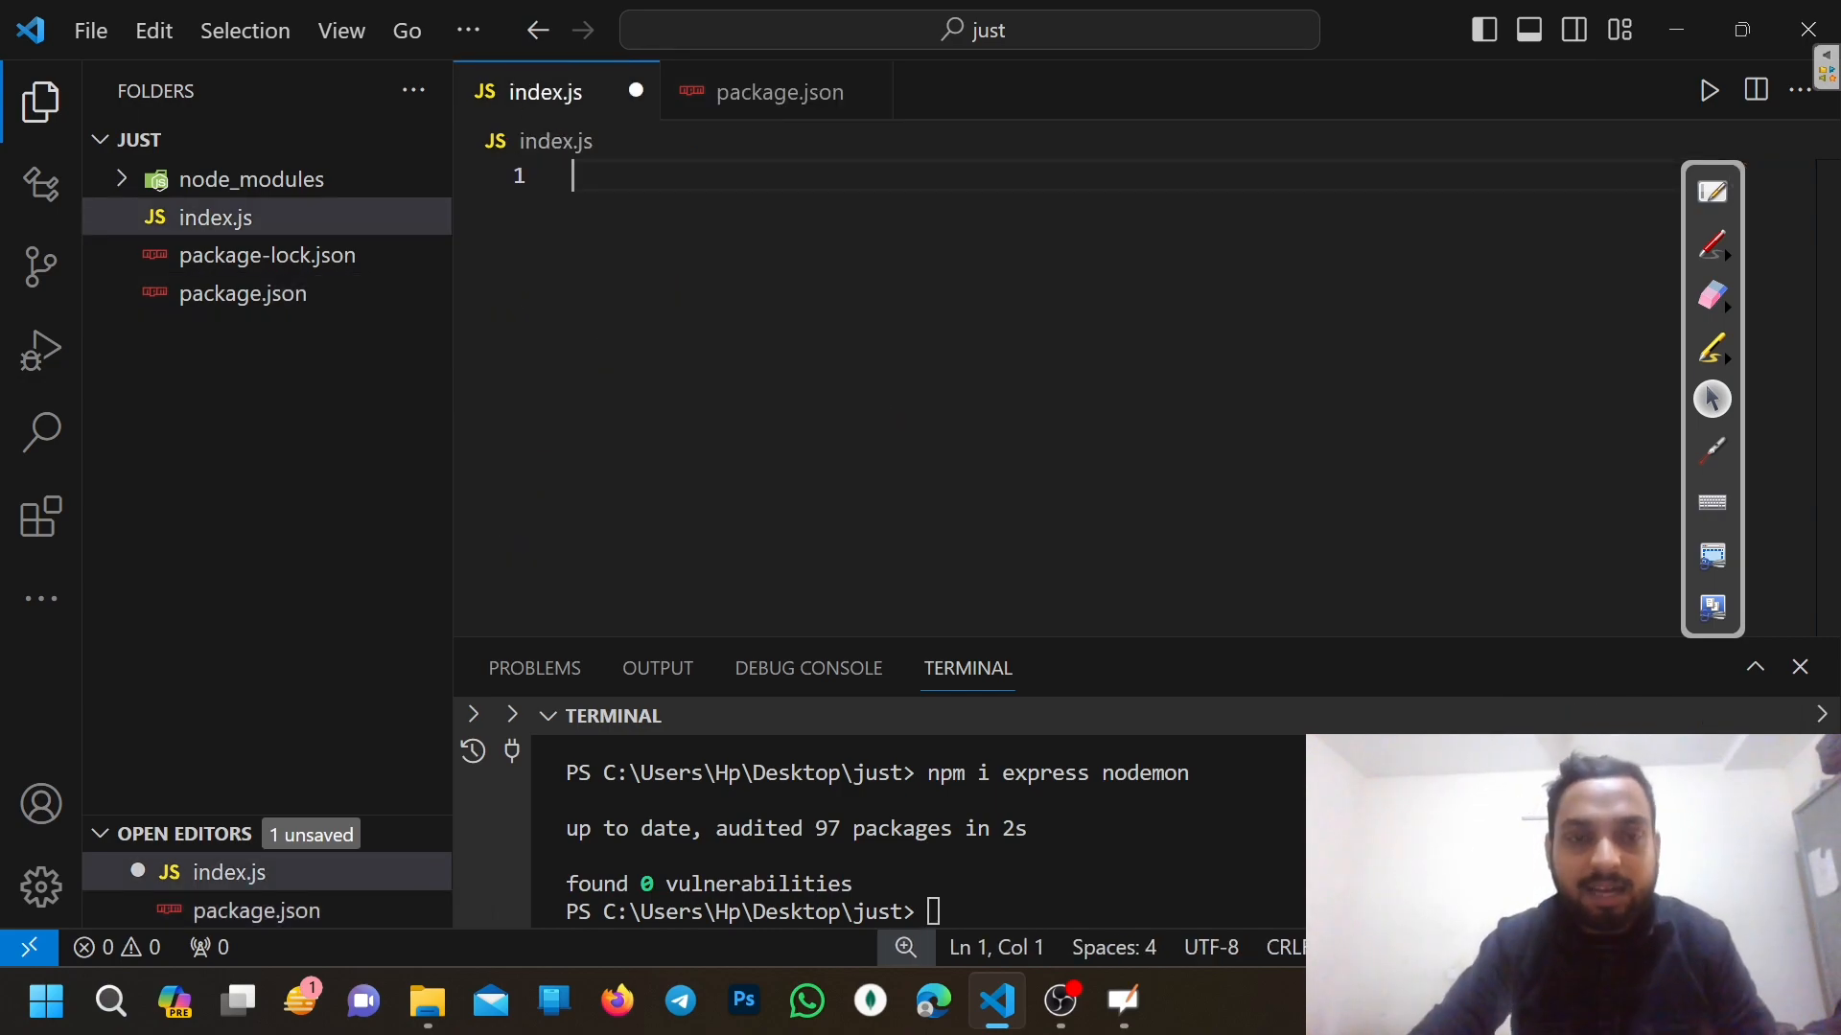
{"action": "type", "text": "clg"}
{"action": "key", "text": "Return"}
{"action": "type", "text": "\"h"}
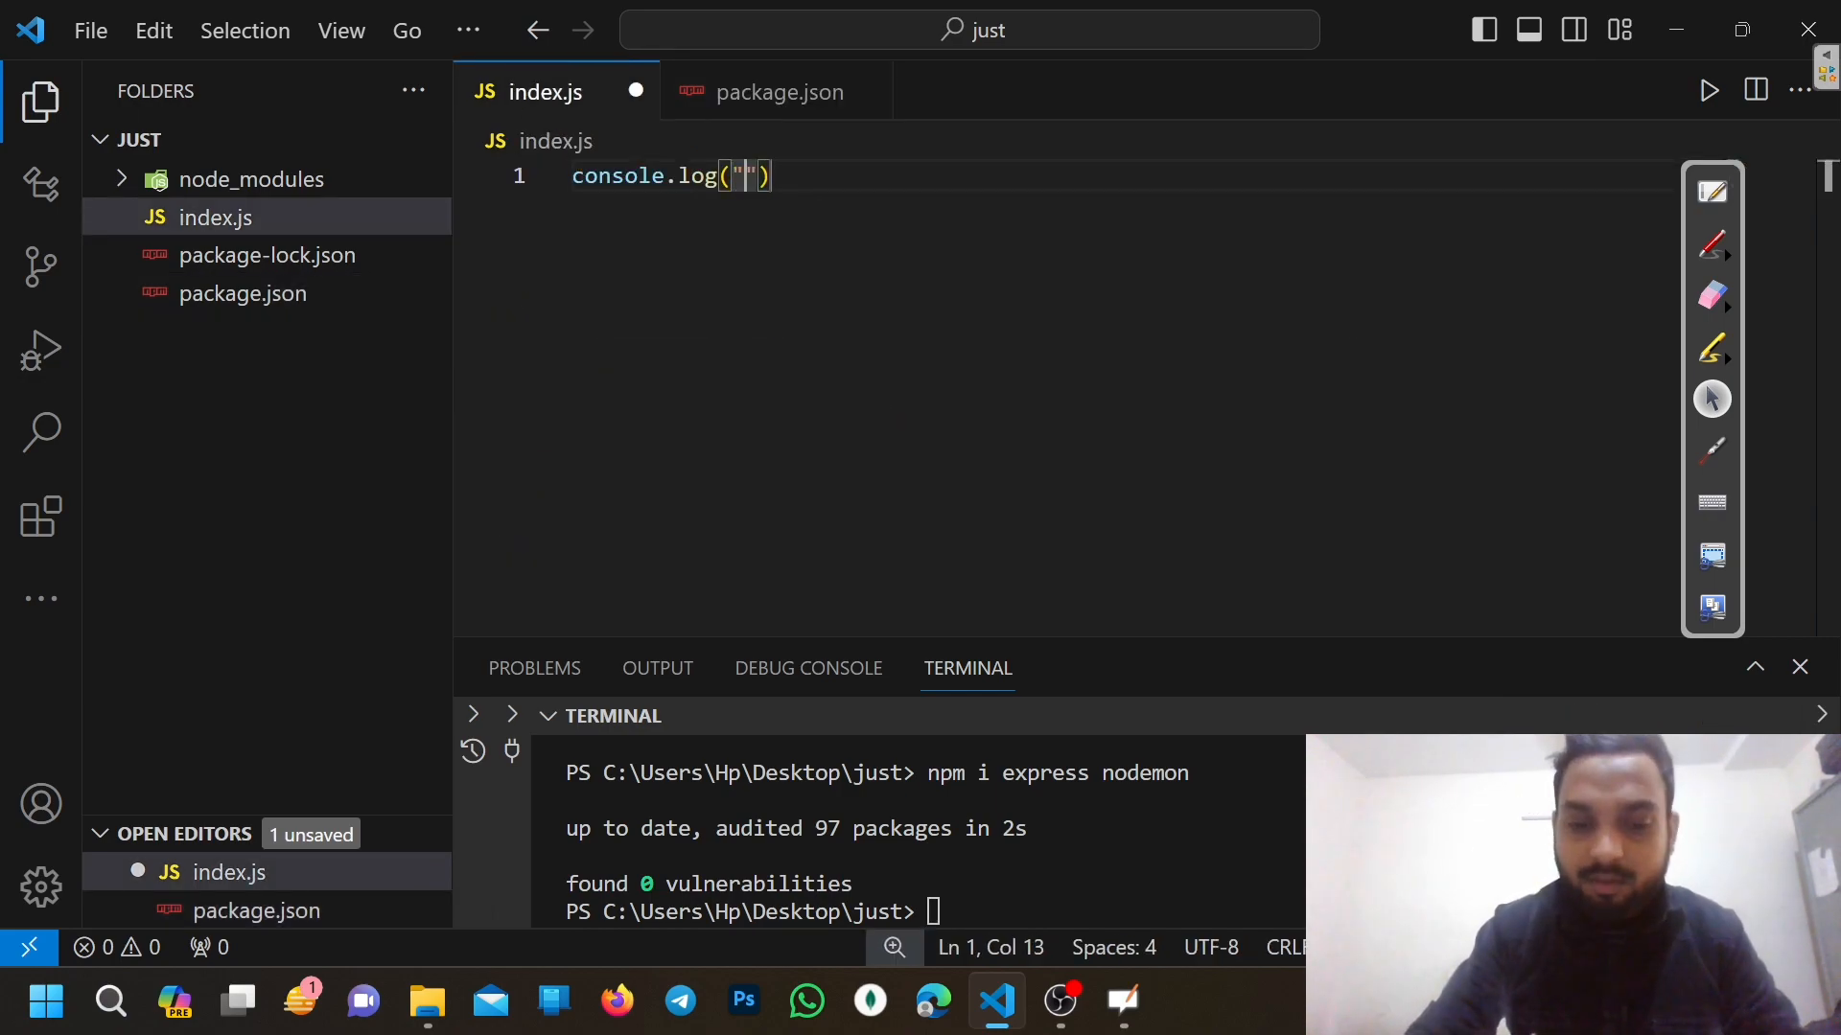
{"action": "type", "text": "ello"}
{"action": "key", "text": "ctrl+s"}
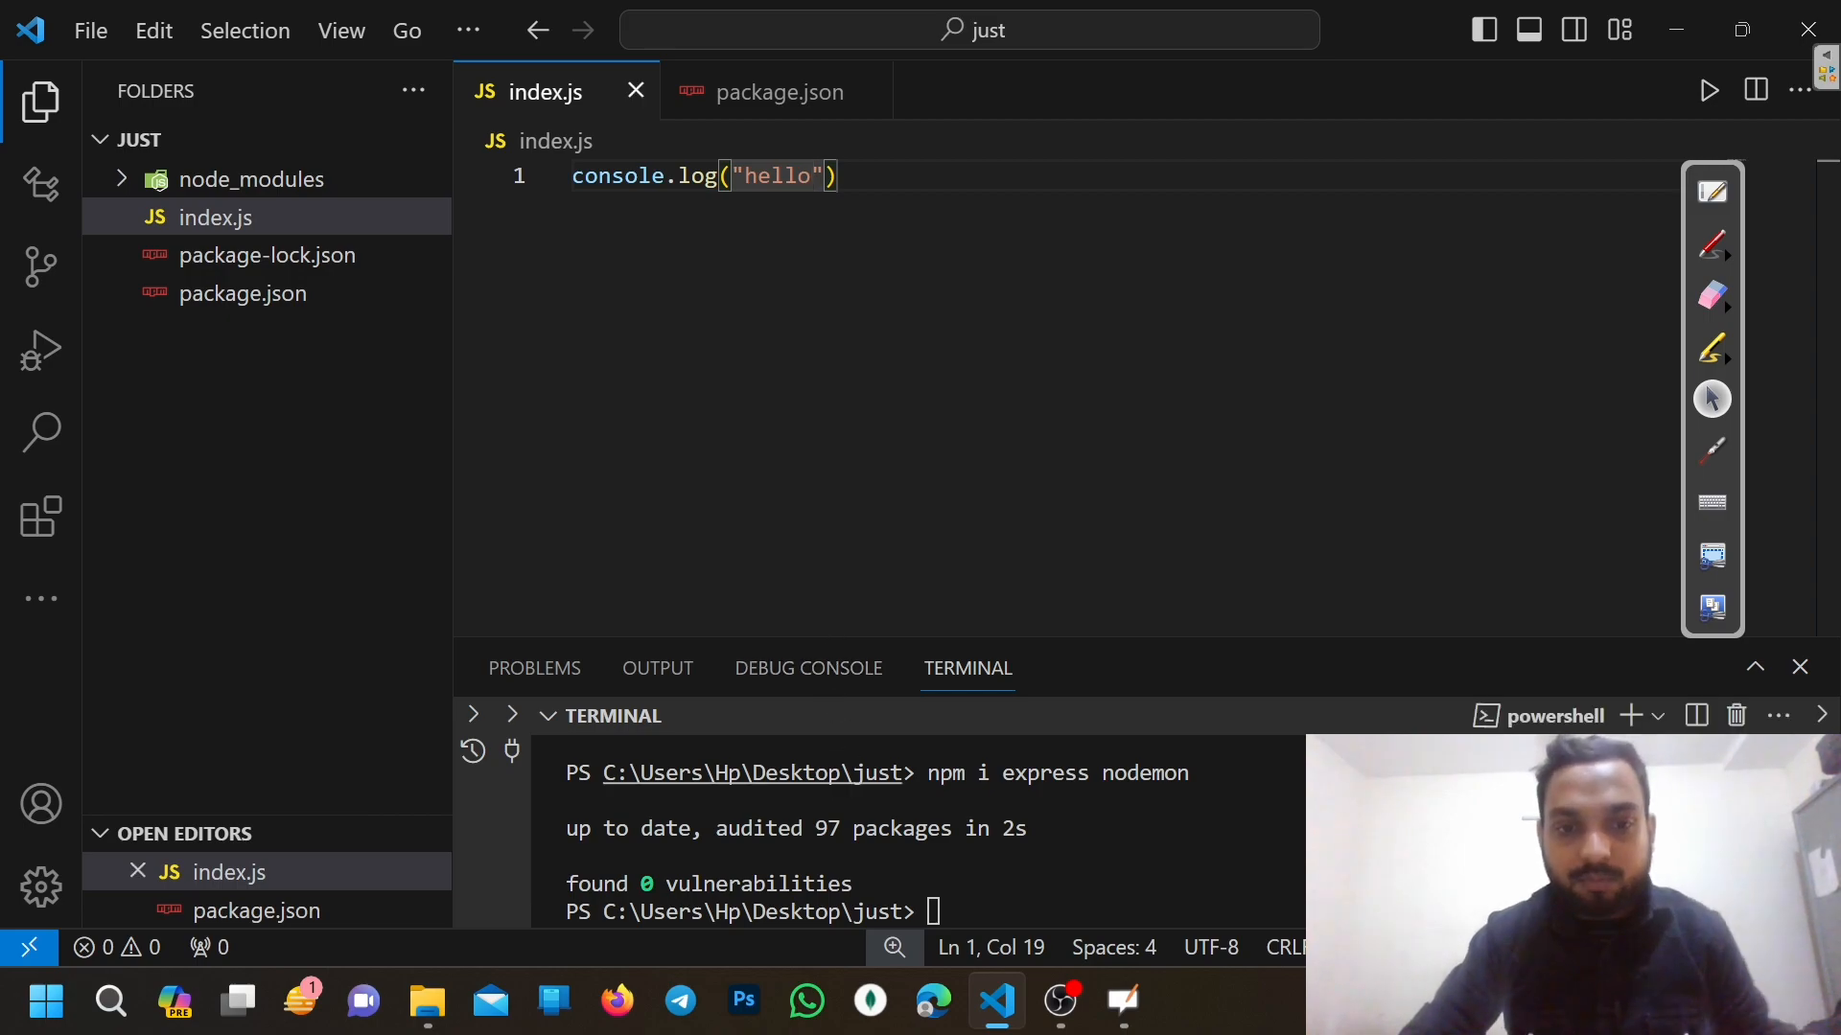
Run the project with npm start, then close package.json and hide the file explorer
{"action": "left_click", "coordinate": [572, 176]}
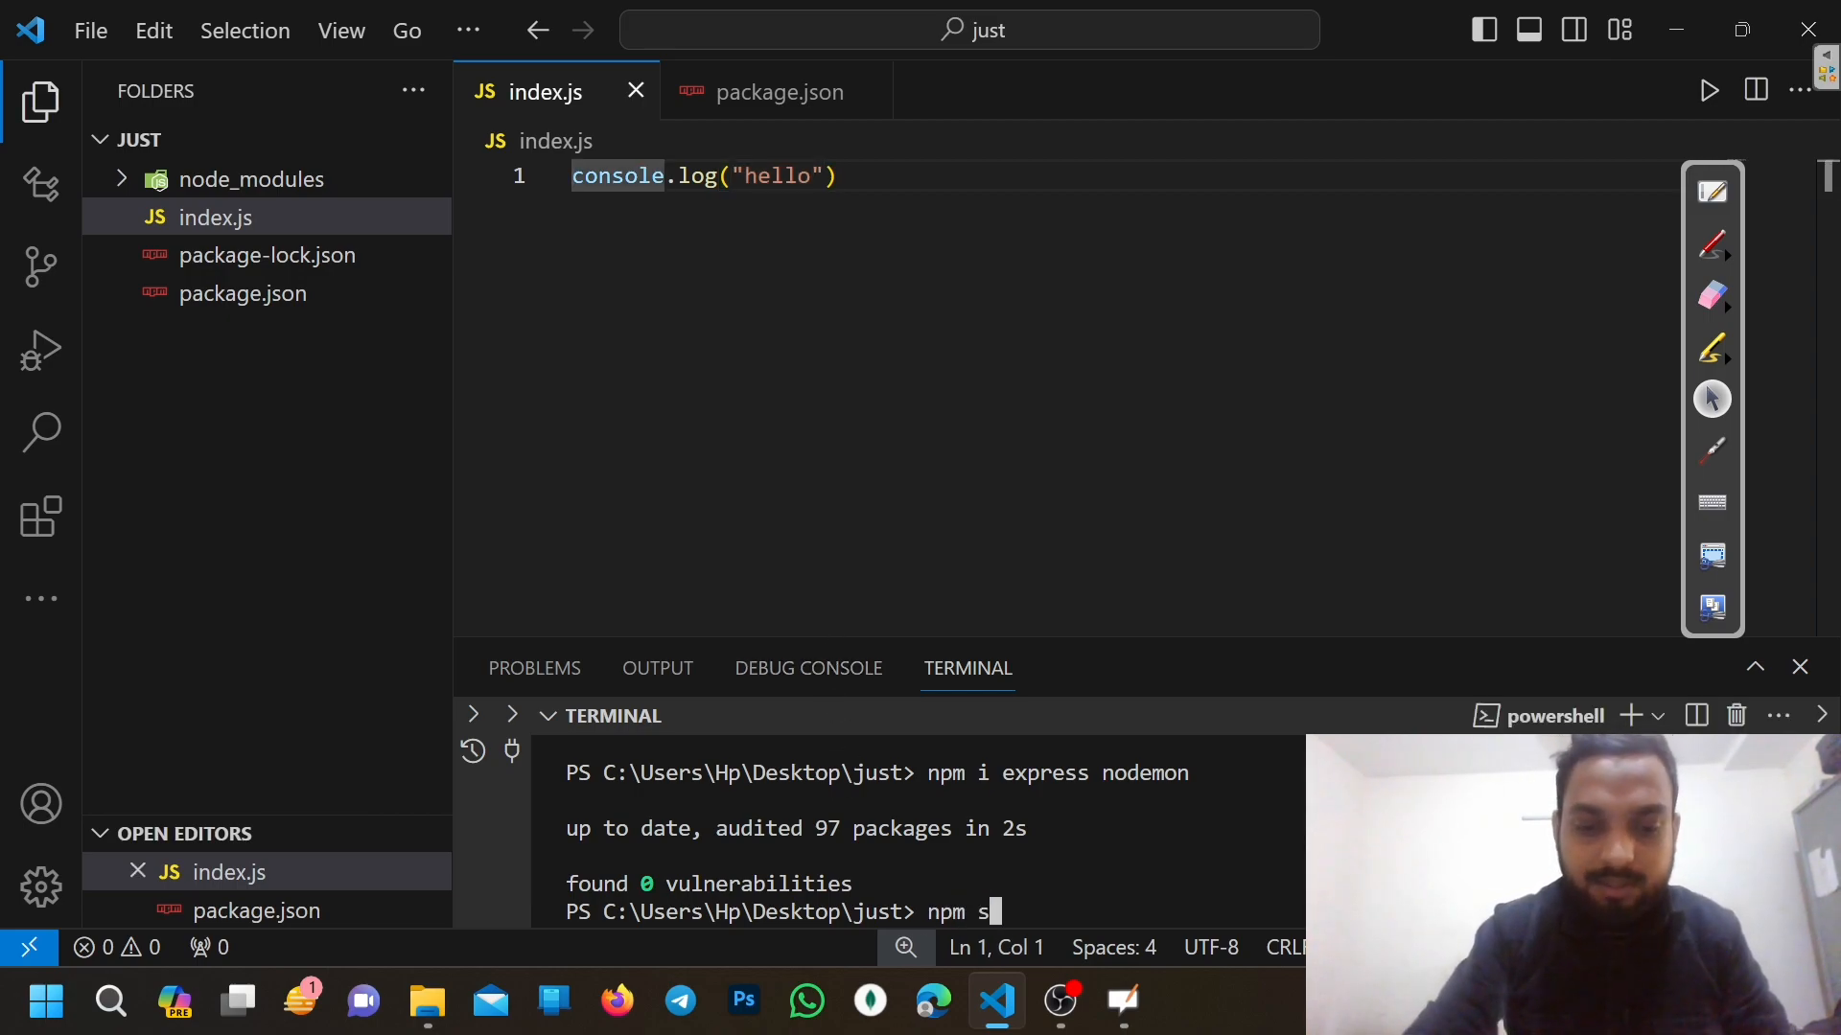
{"action": "key", "text": "Return"}
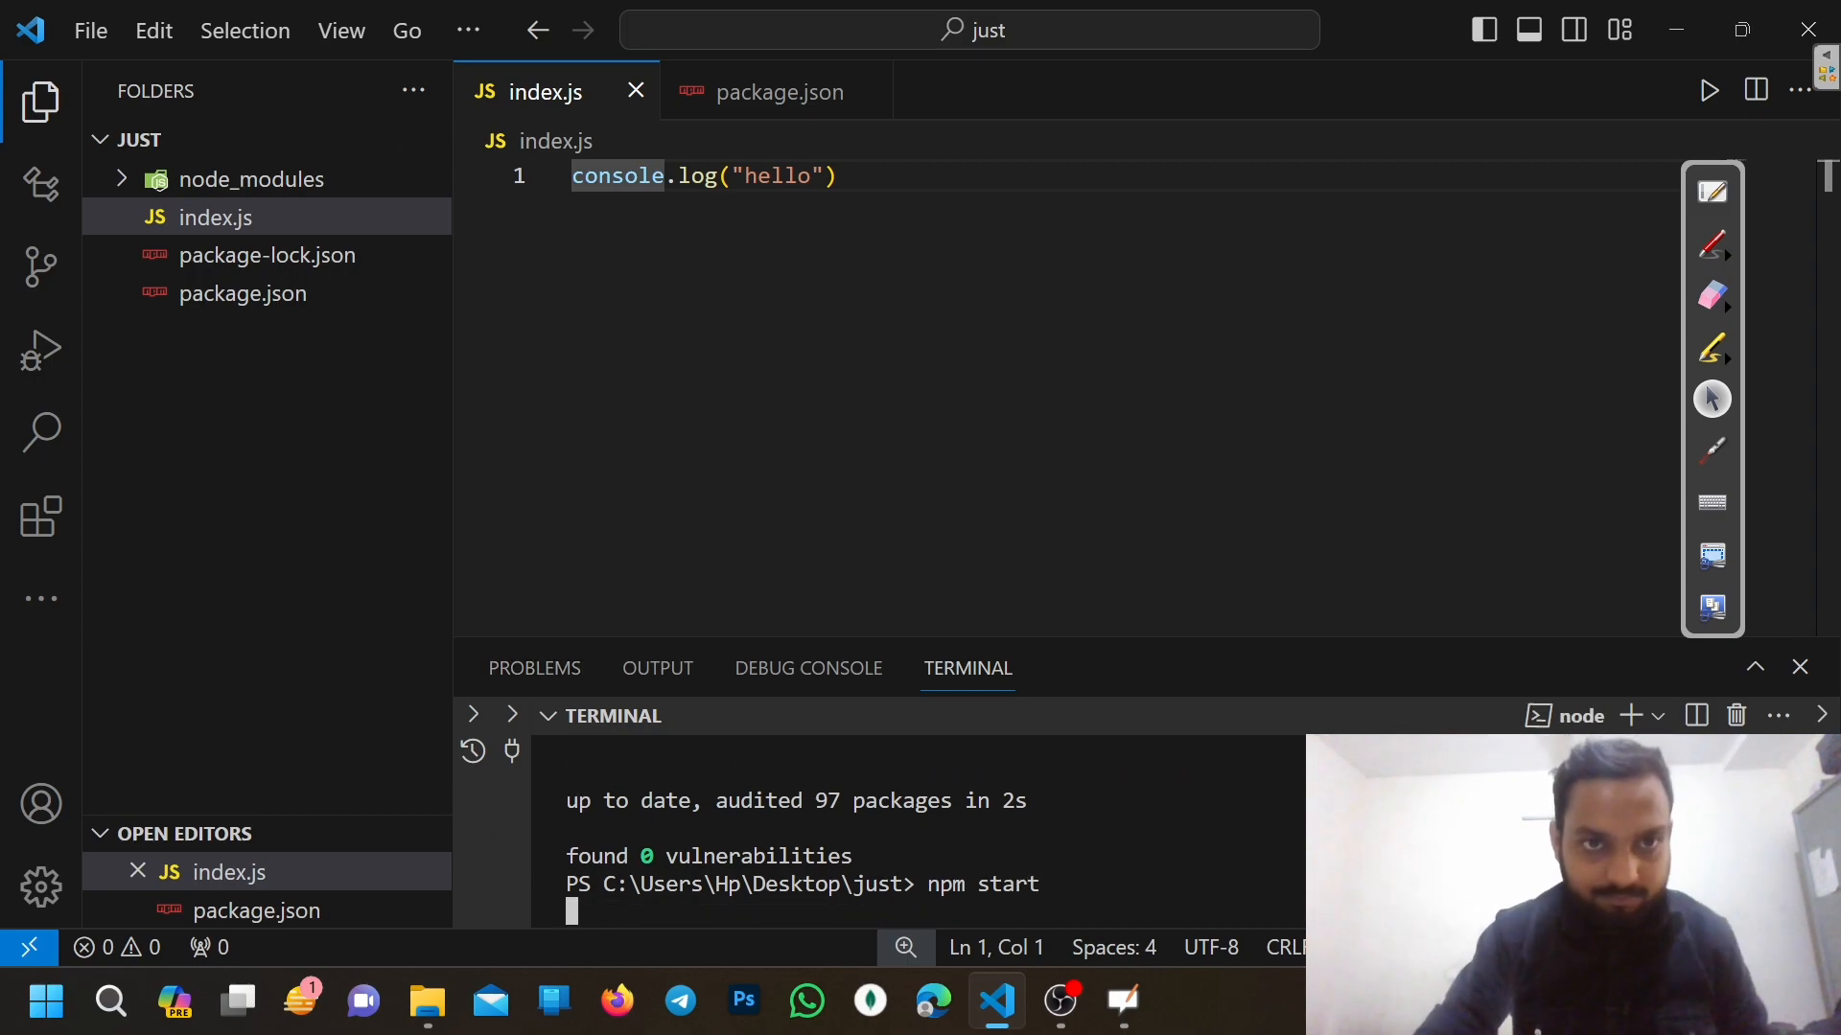
{"action": "left_click", "coordinate": [869, 91]}
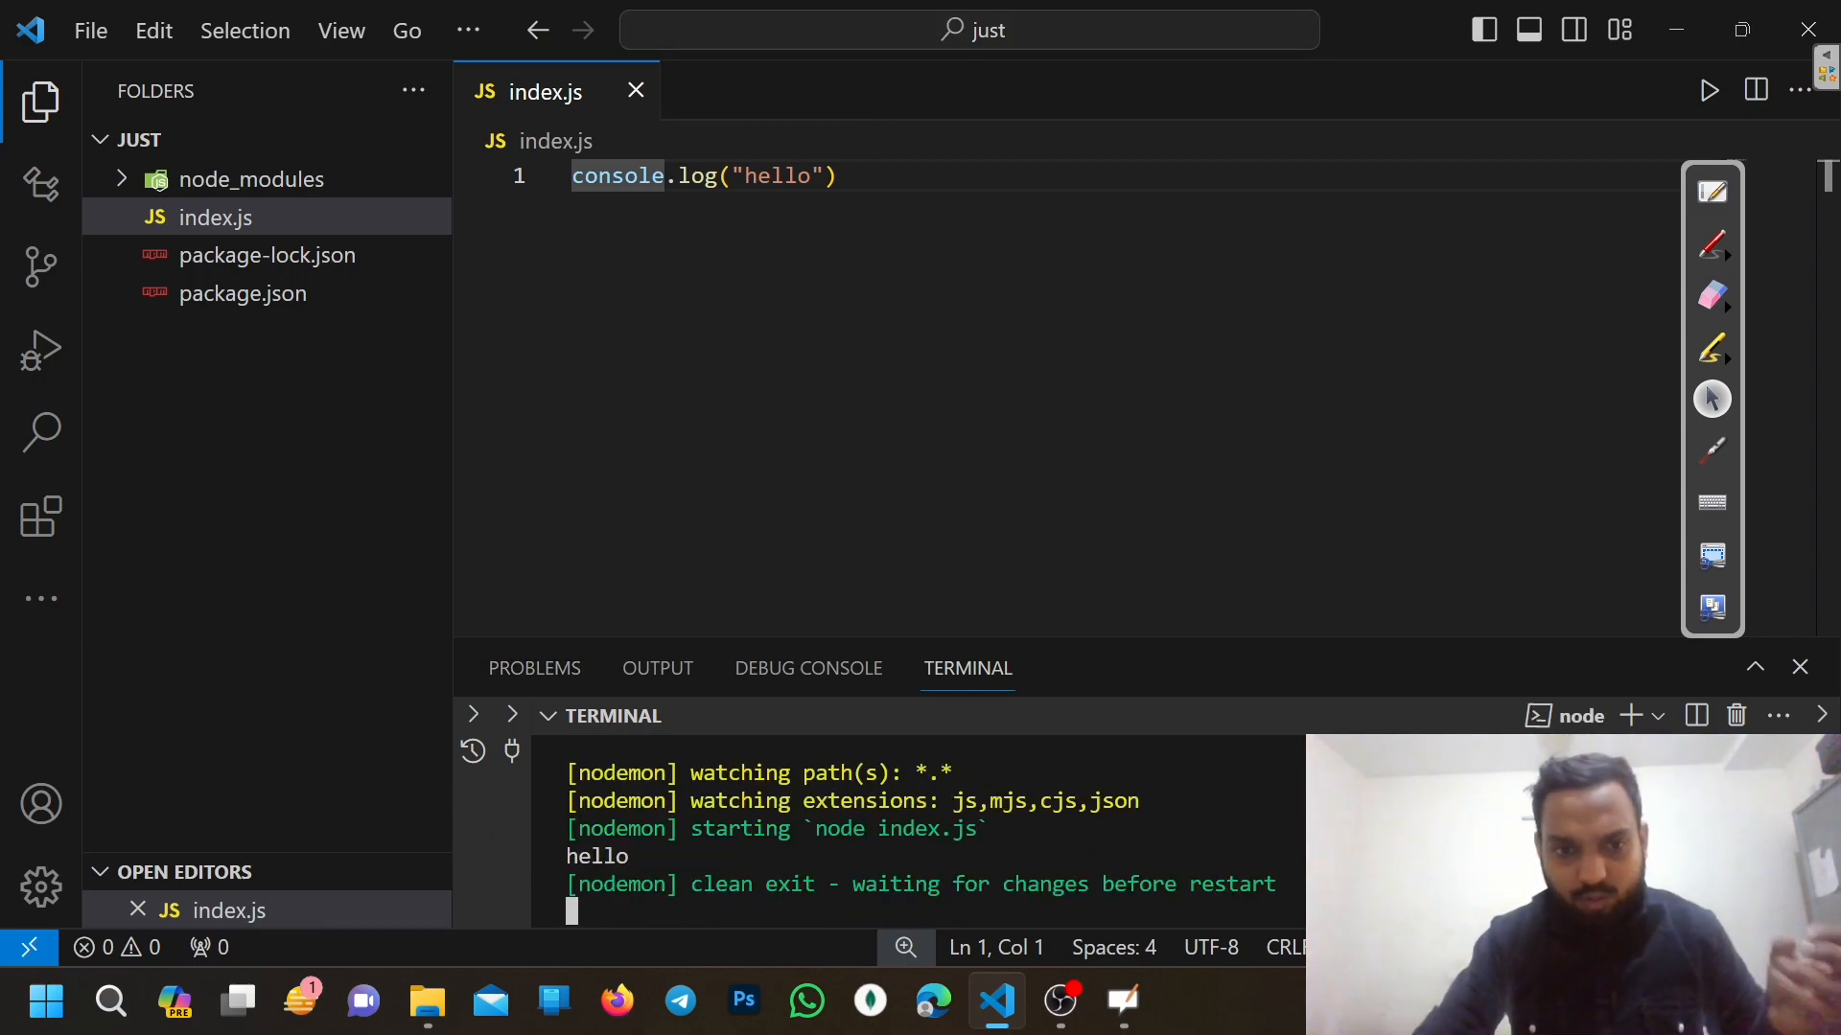
{"action": "left_click", "coordinate": [39, 99]}
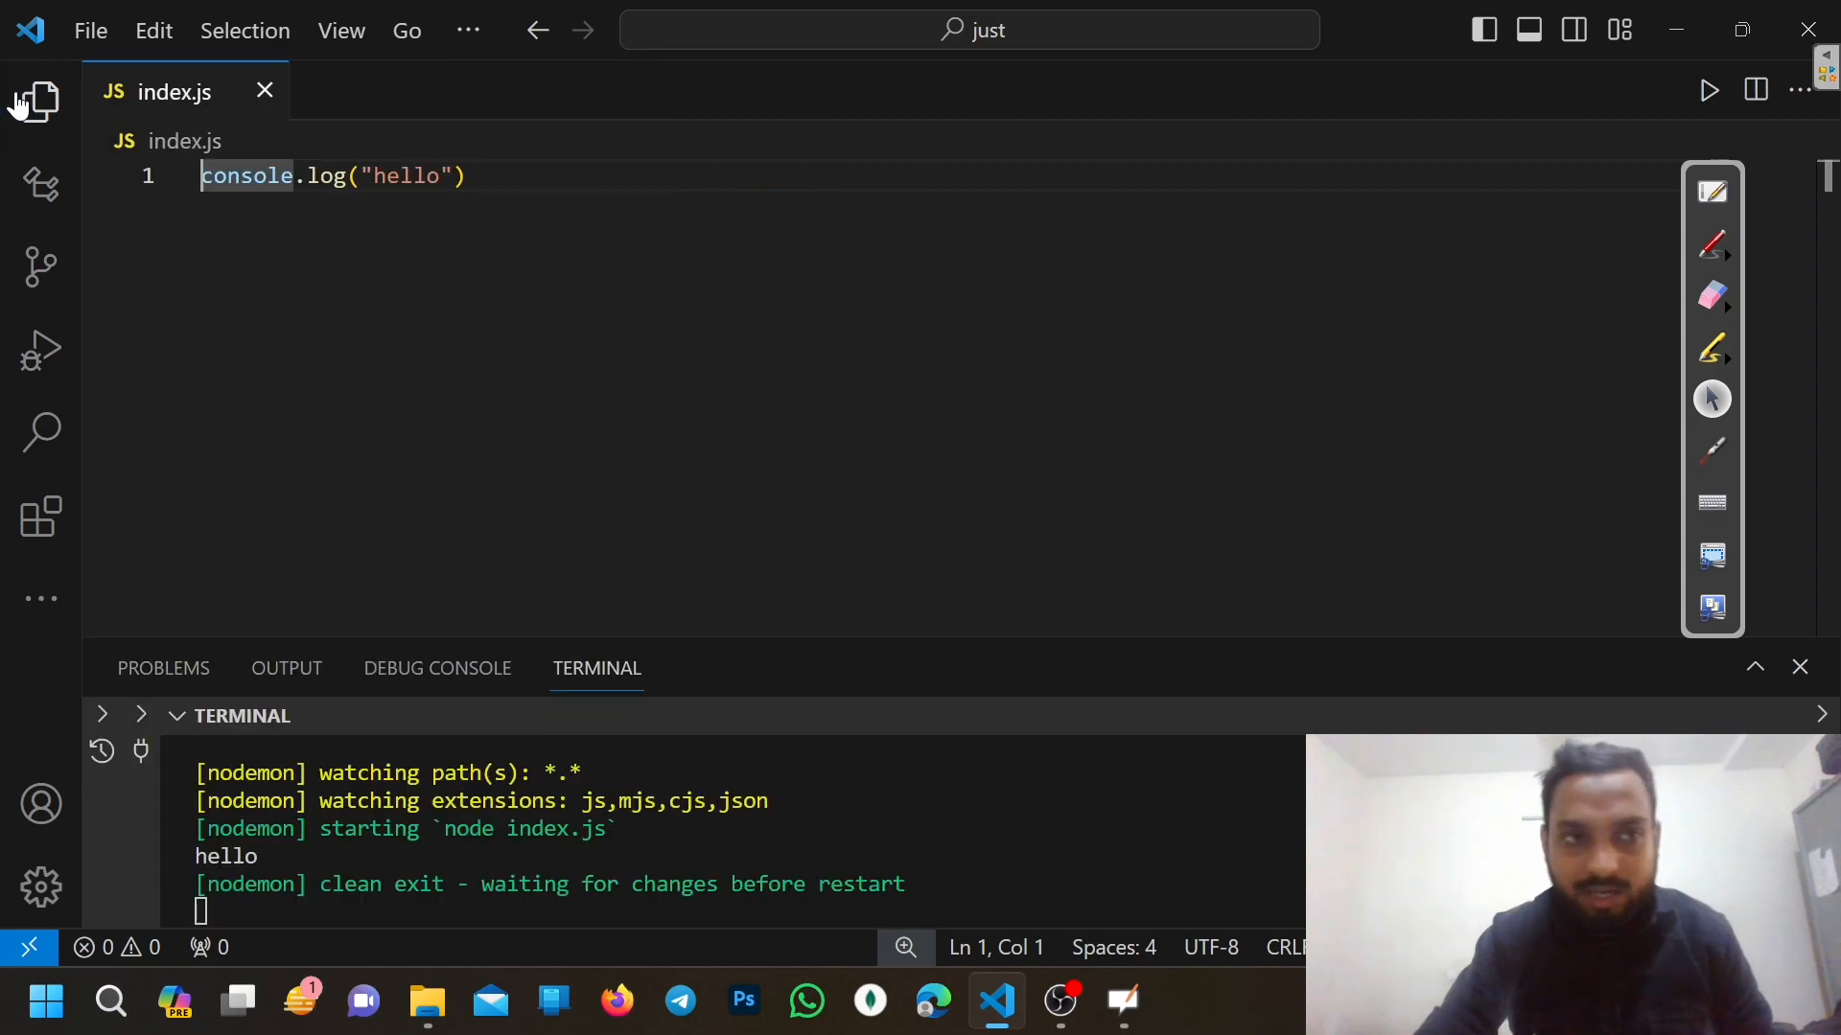
Switch to MongoDB Compass, save the mongodb://localhost:27017/ connection to favorites as just, and connect to it
{"action": "left_click", "coordinate": [870, 1002]}
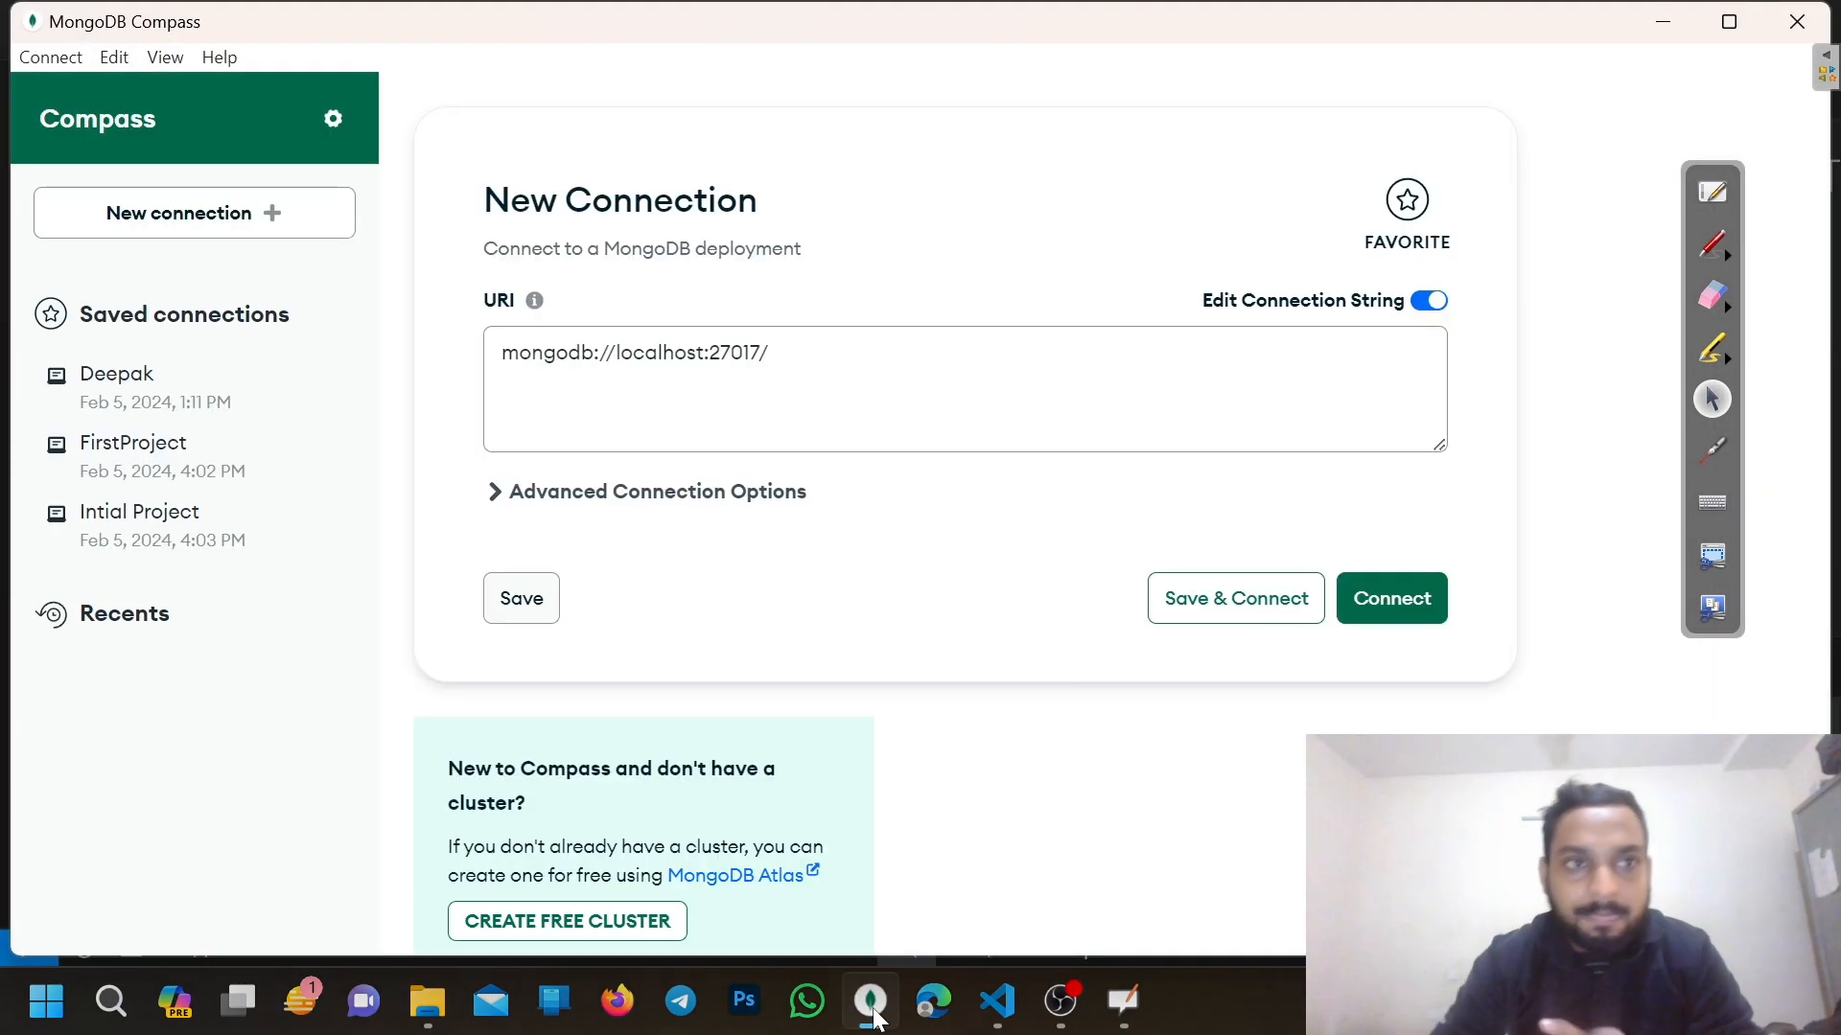
{"action": "left_click", "coordinate": [23, 58]}
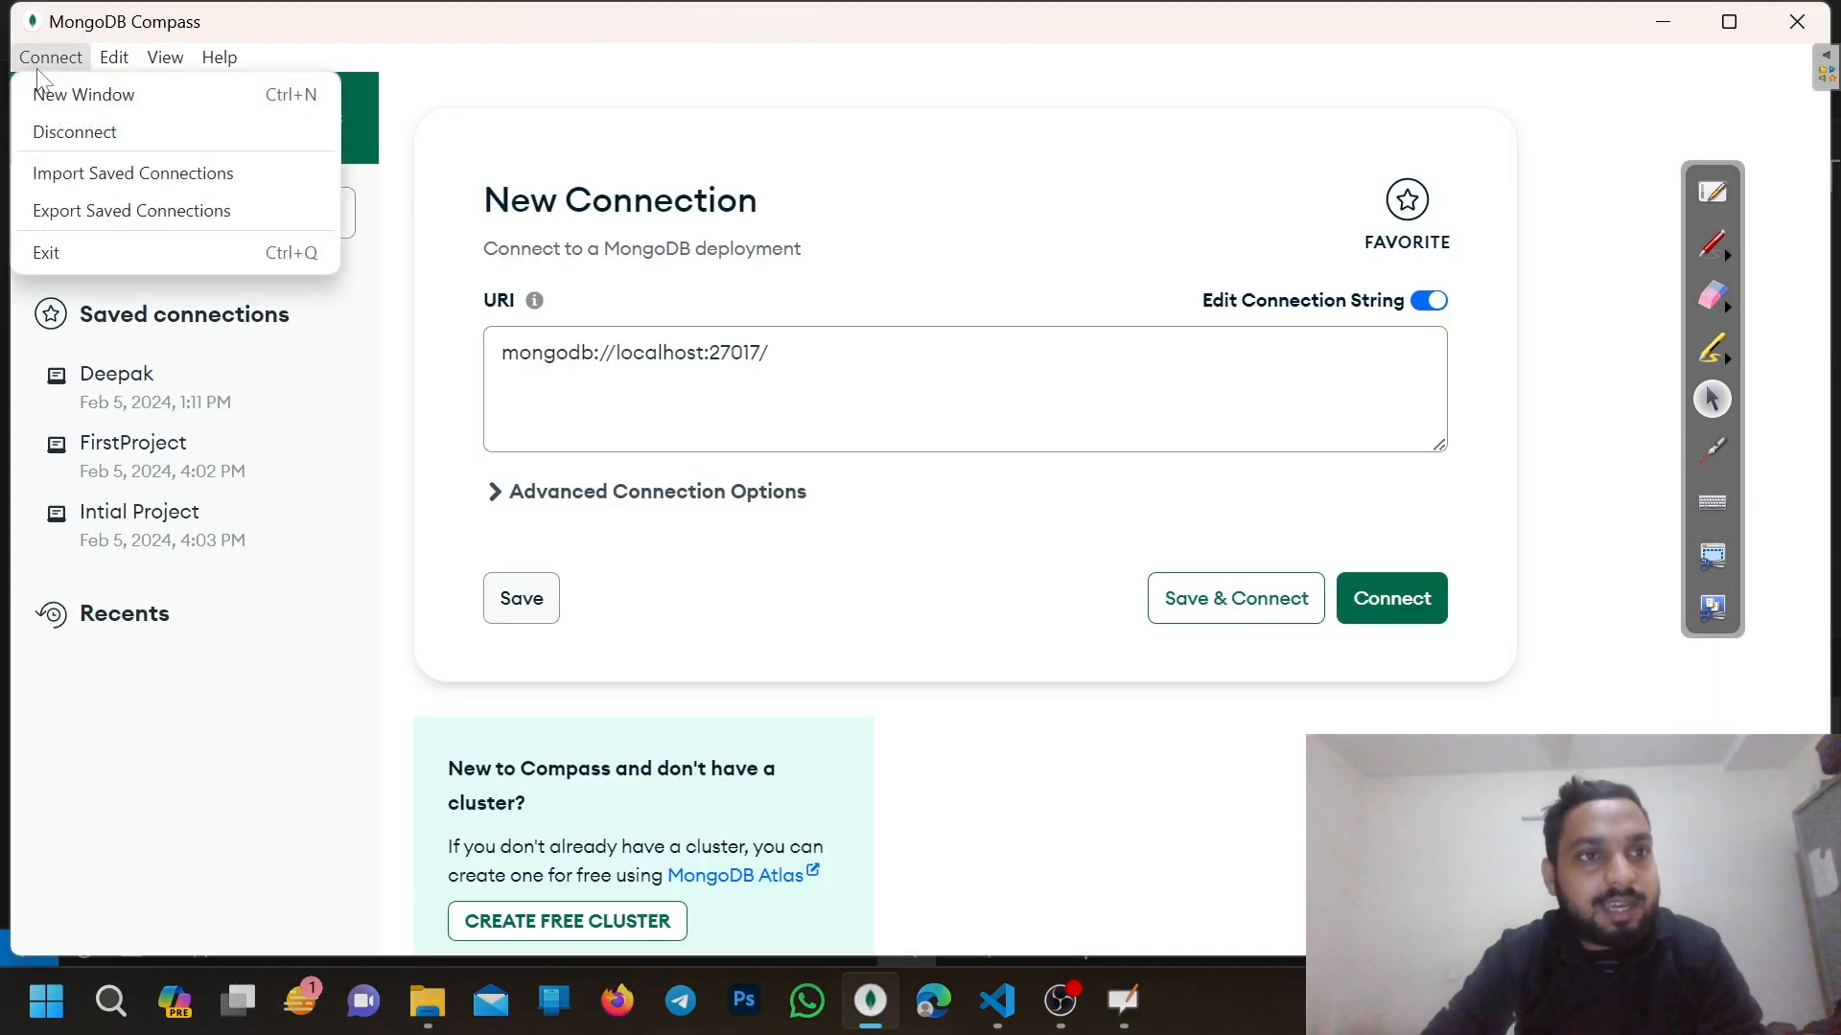
{"action": "left_click", "coordinate": [59, 108]}
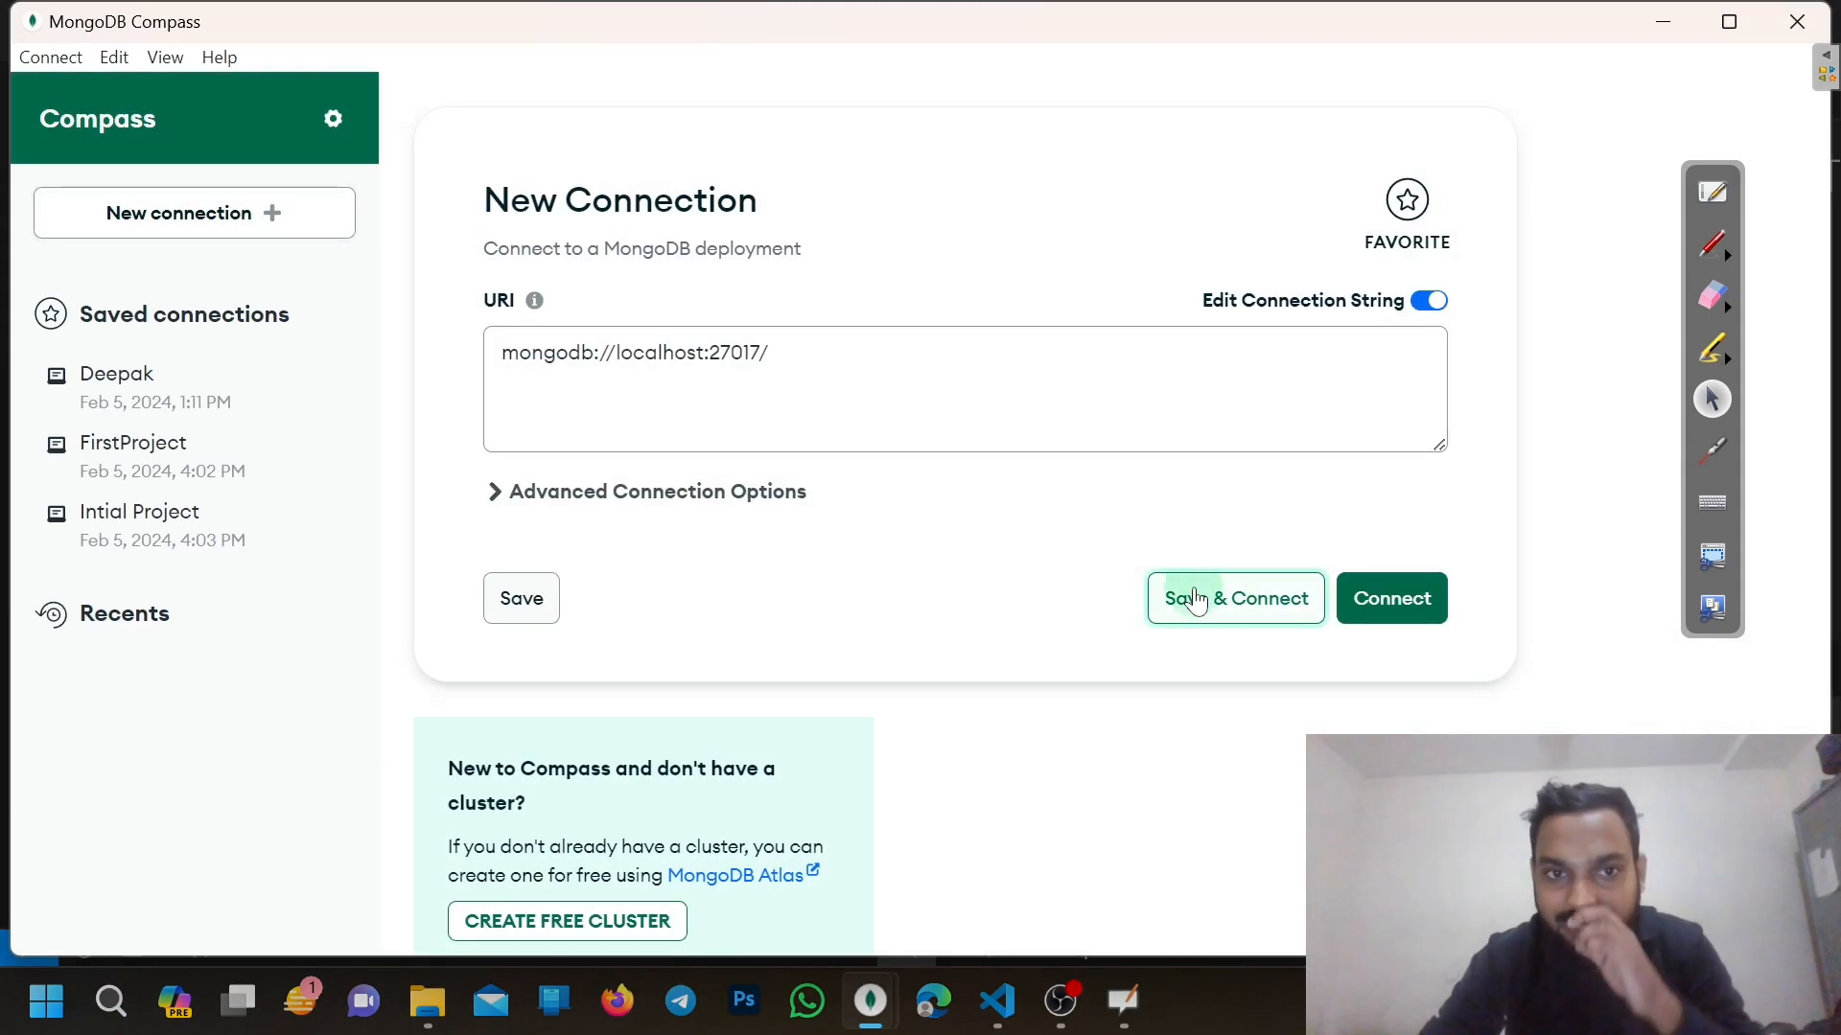
{"action": "left_click", "coordinate": [1185, 602]}
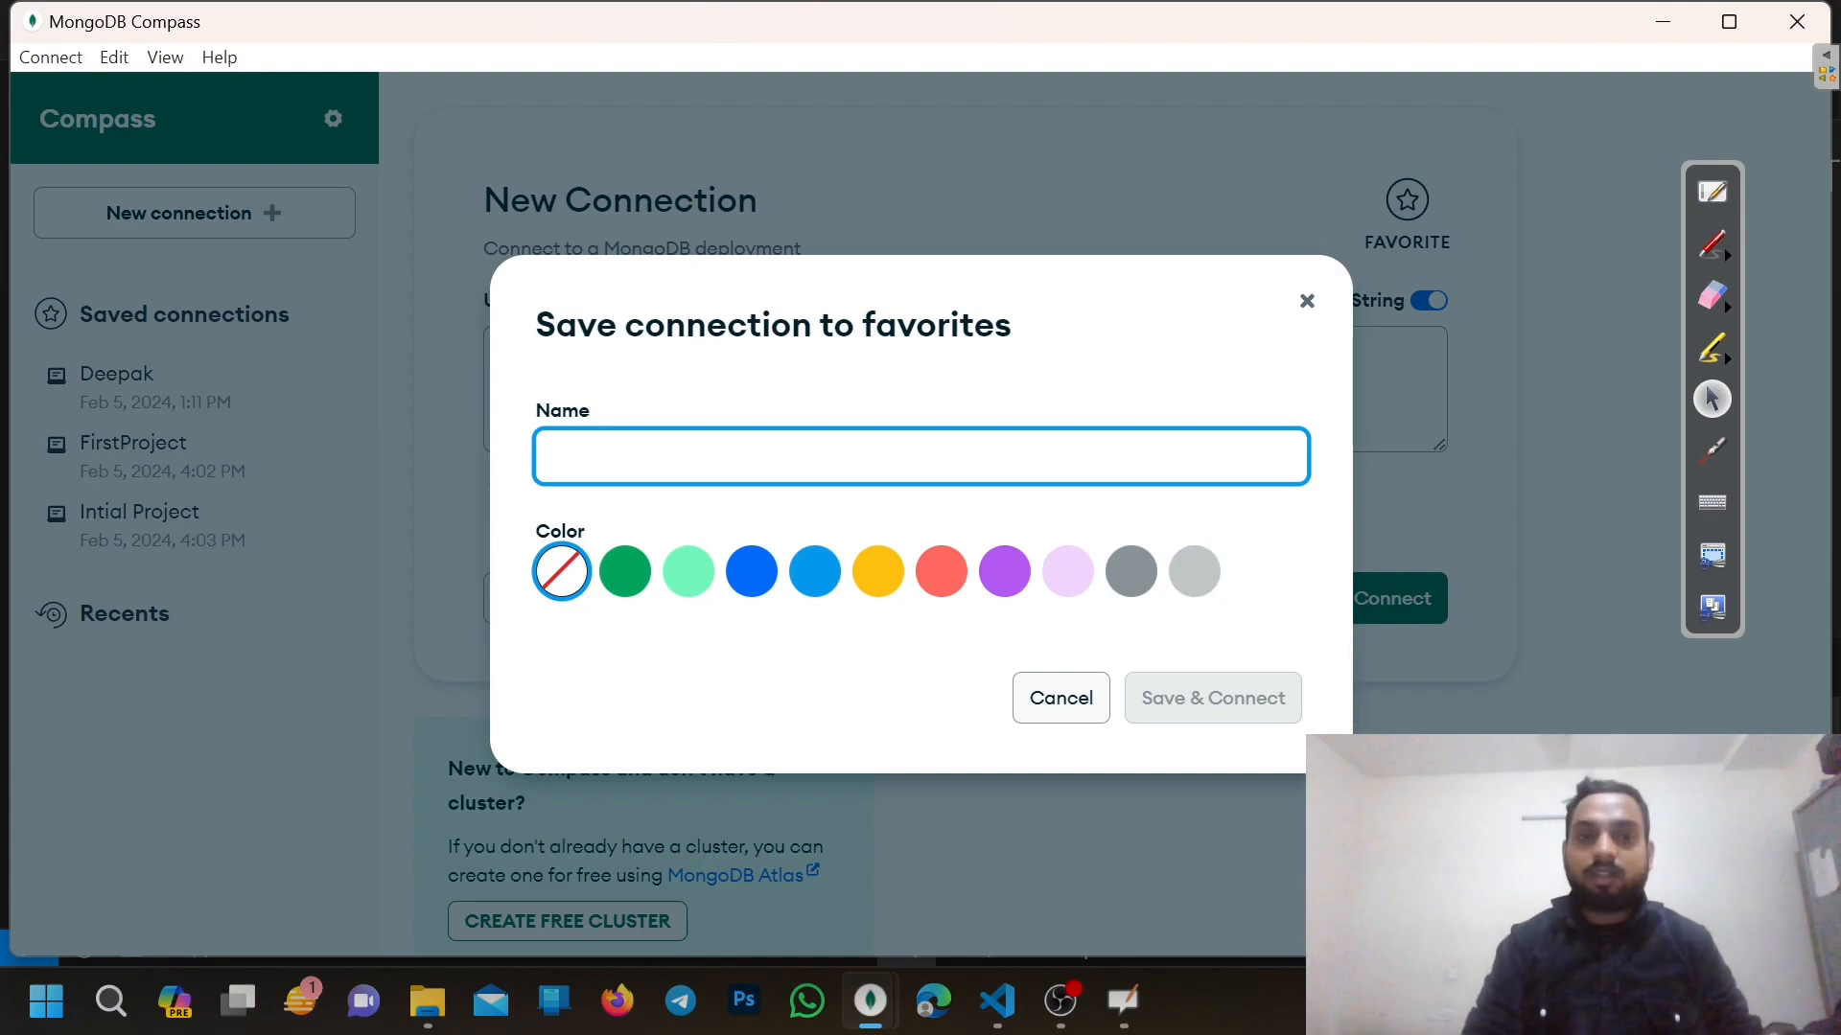
{"action": "type", "text": "just"}
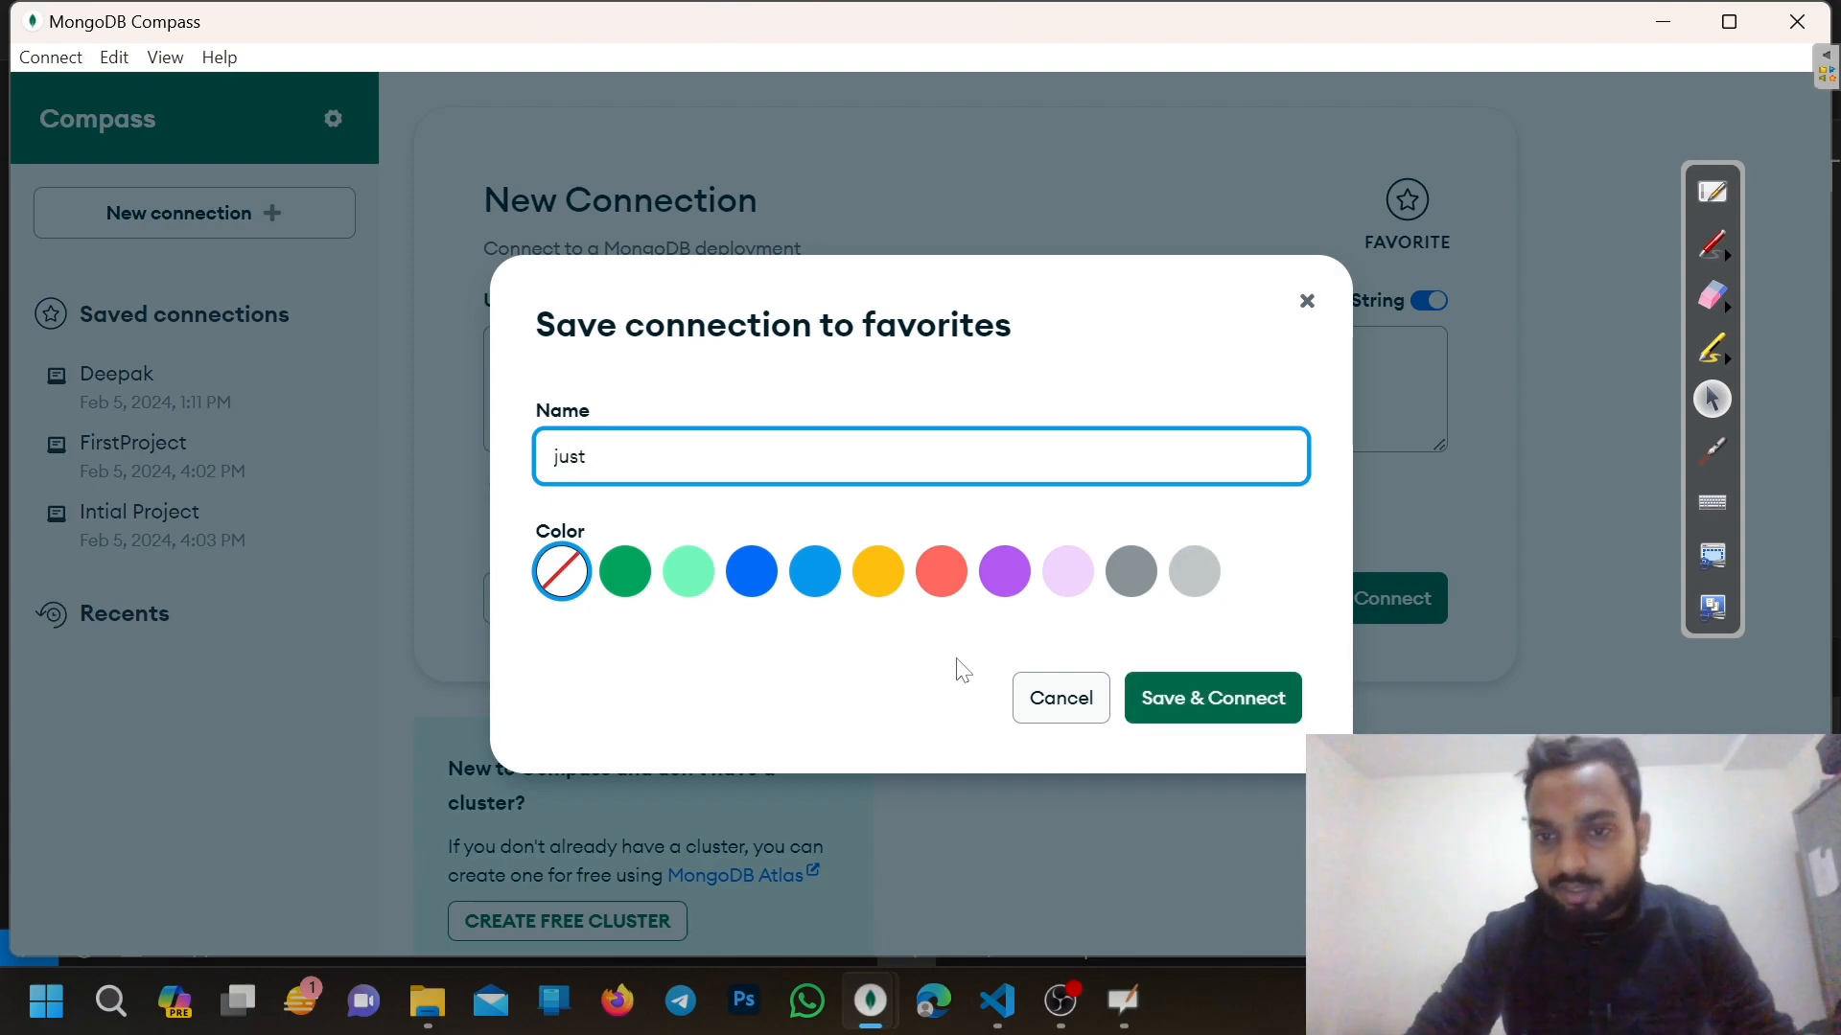
{"action": "left_click", "coordinate": [1216, 694]}
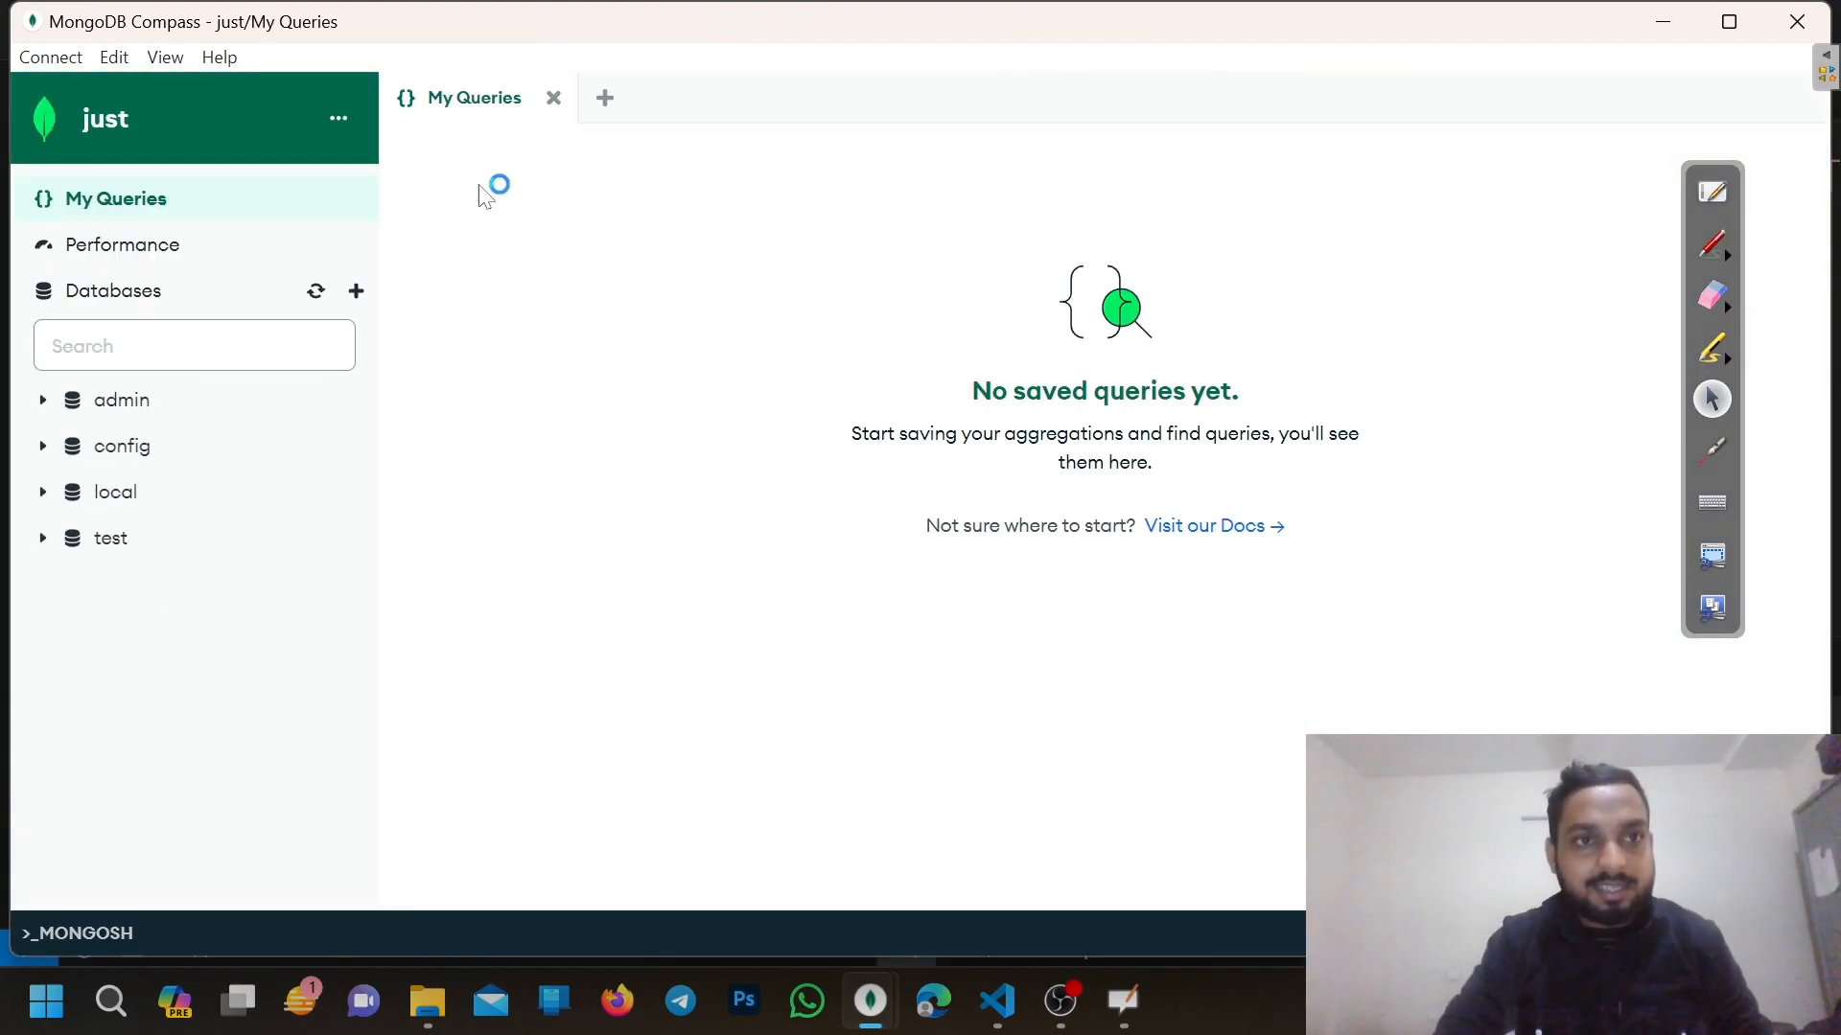
Copy the connection string of the just connection and return to Visual Studio Code
{"action": "left_click", "coordinate": [338, 118]}
{"action": "left_click", "coordinate": [220, 194]}
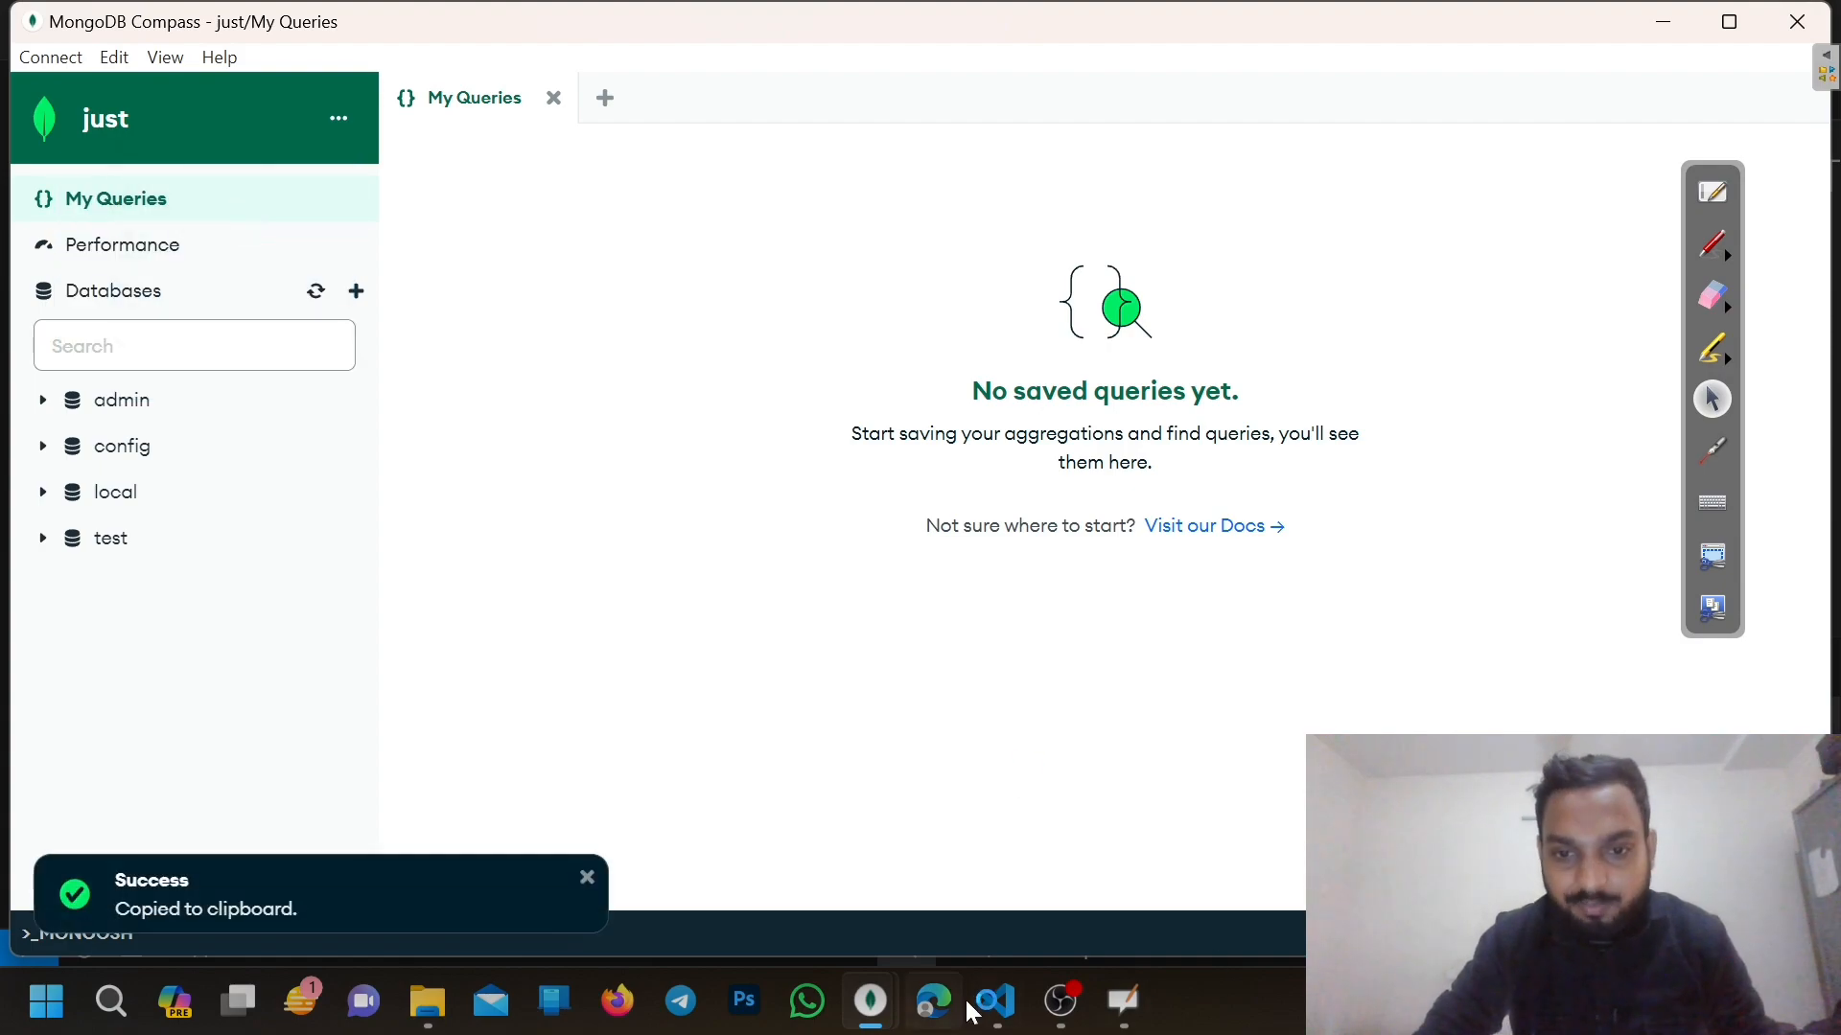
{"action": "left_click", "coordinate": [997, 1001]}
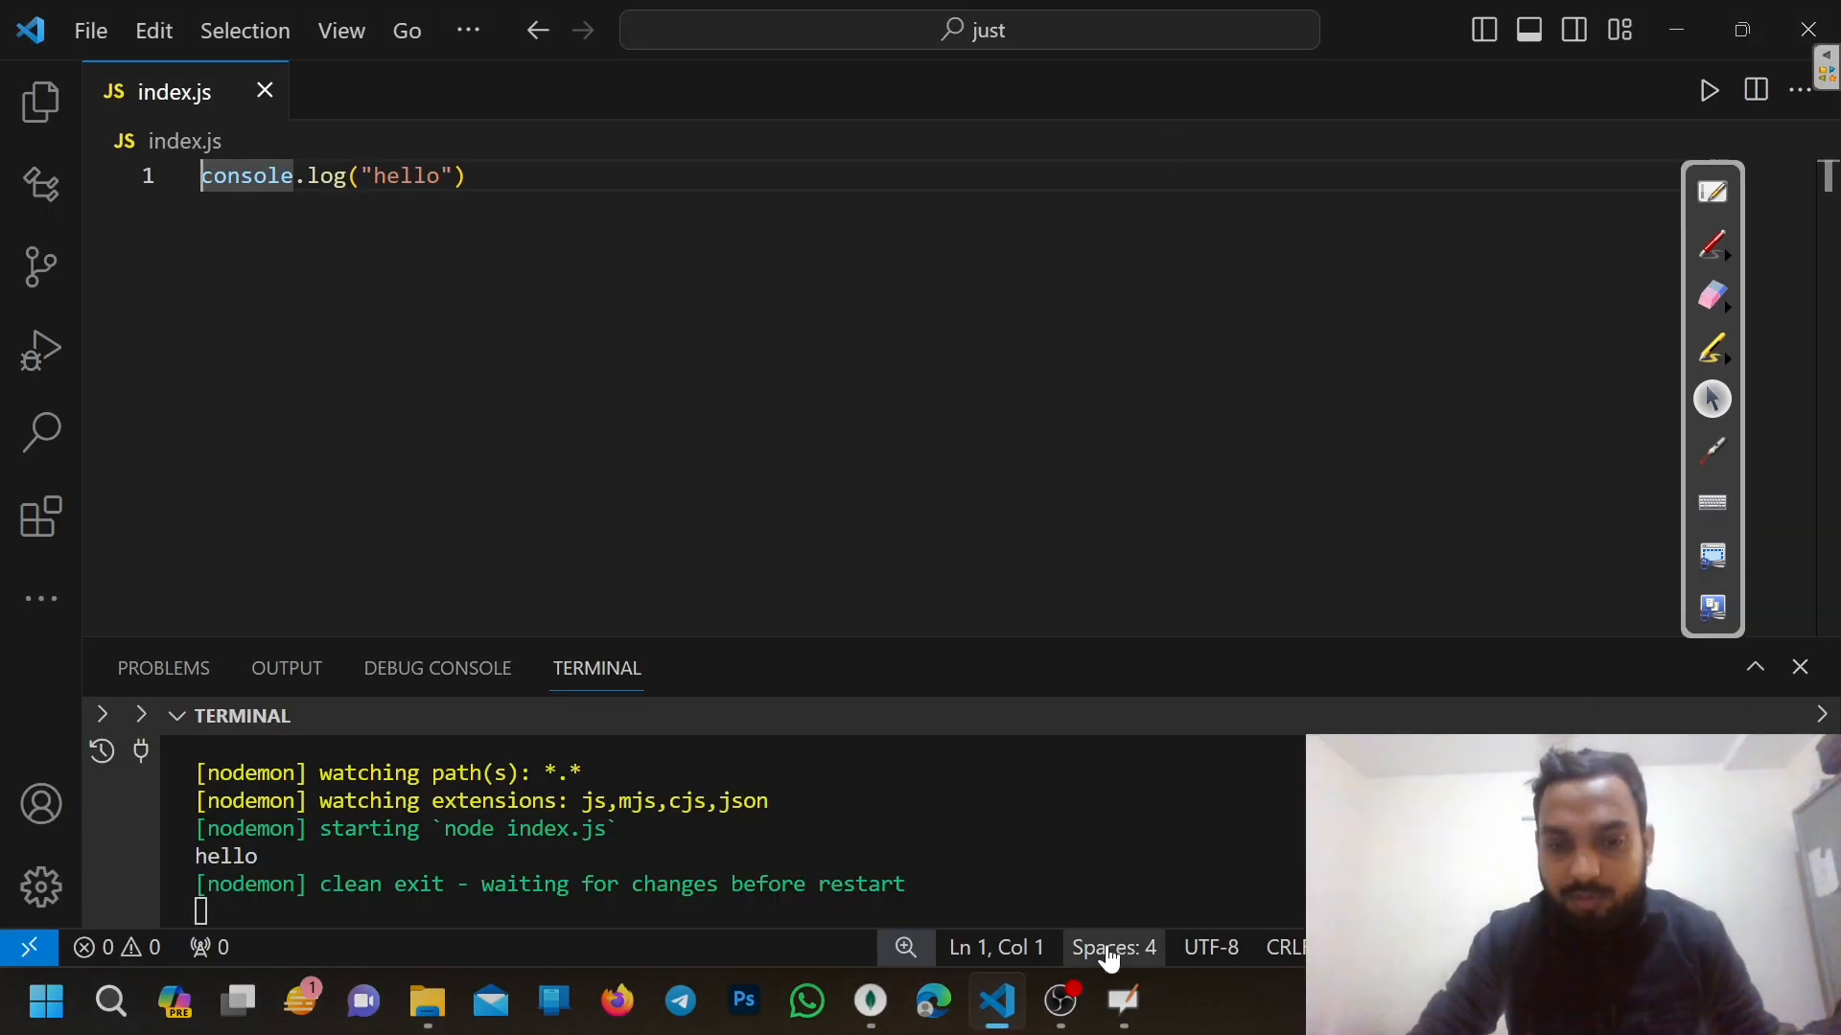
Switch to Google Chrome, choose a browser profile, and open the mongoosejs.com home page
{"action": "key", "text": "super+d"}
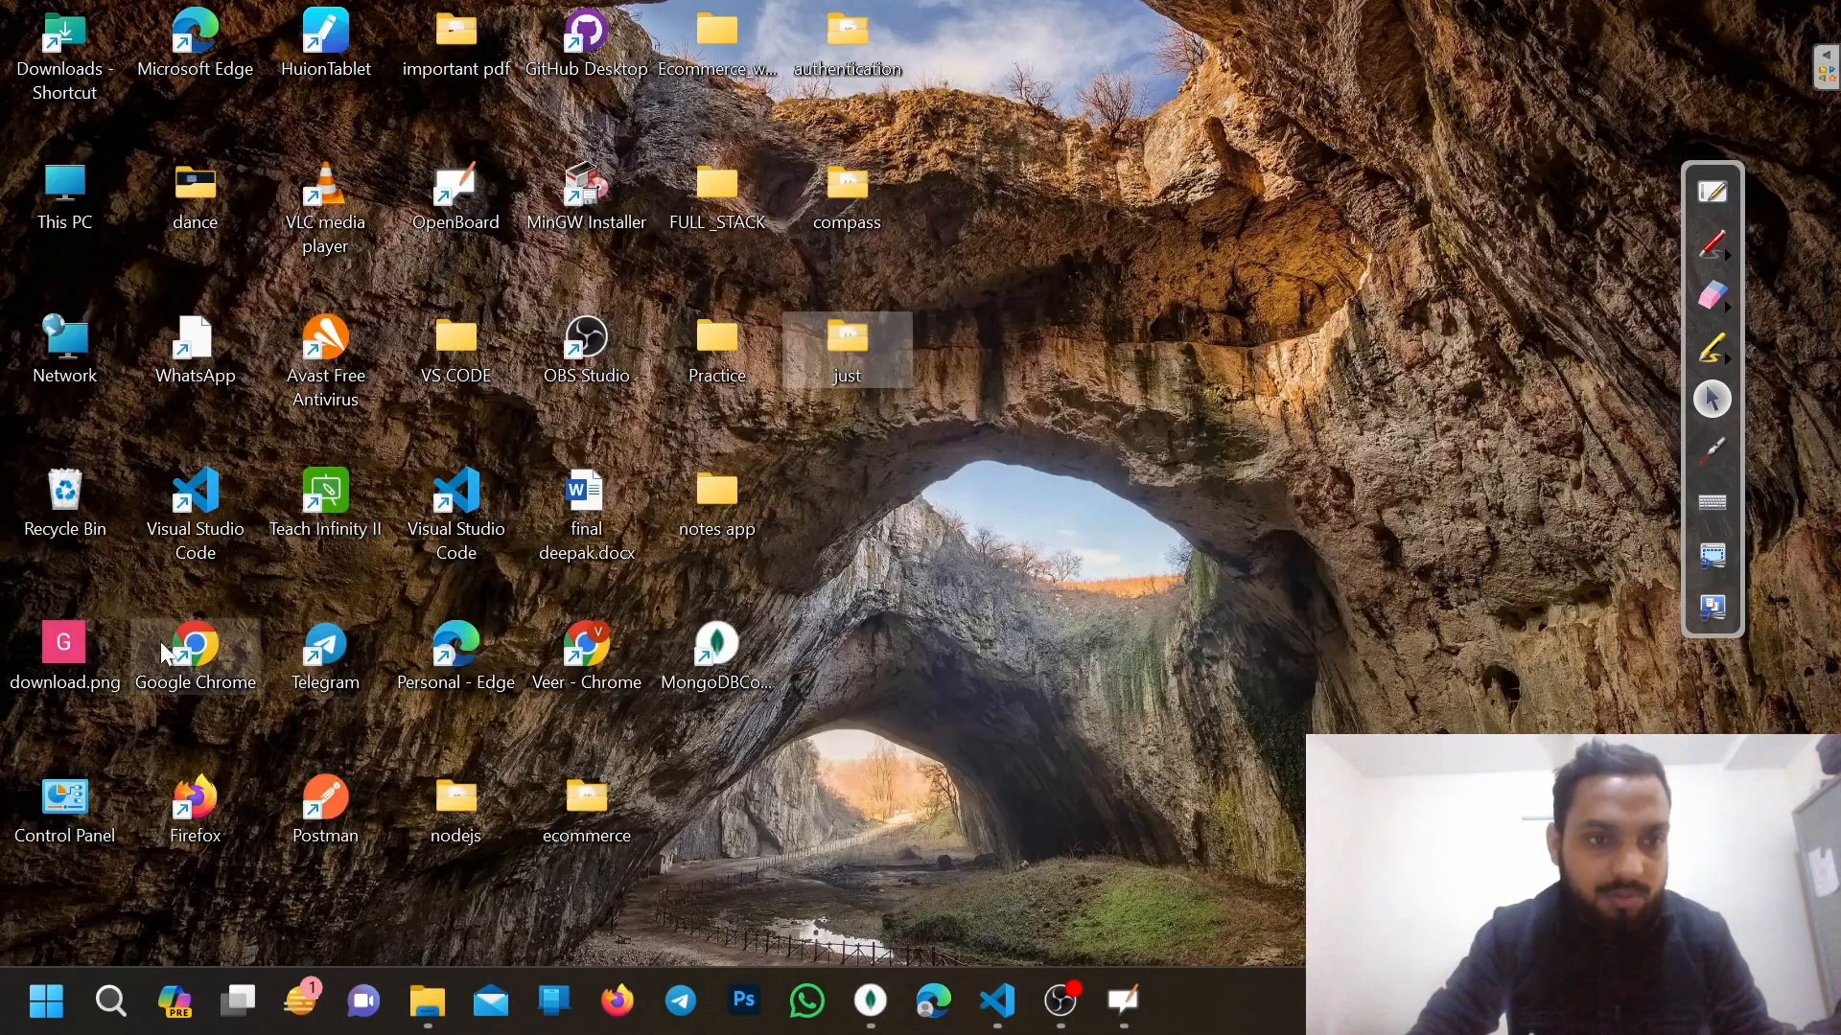
{"action": "double_click", "coordinate": [191, 652]}
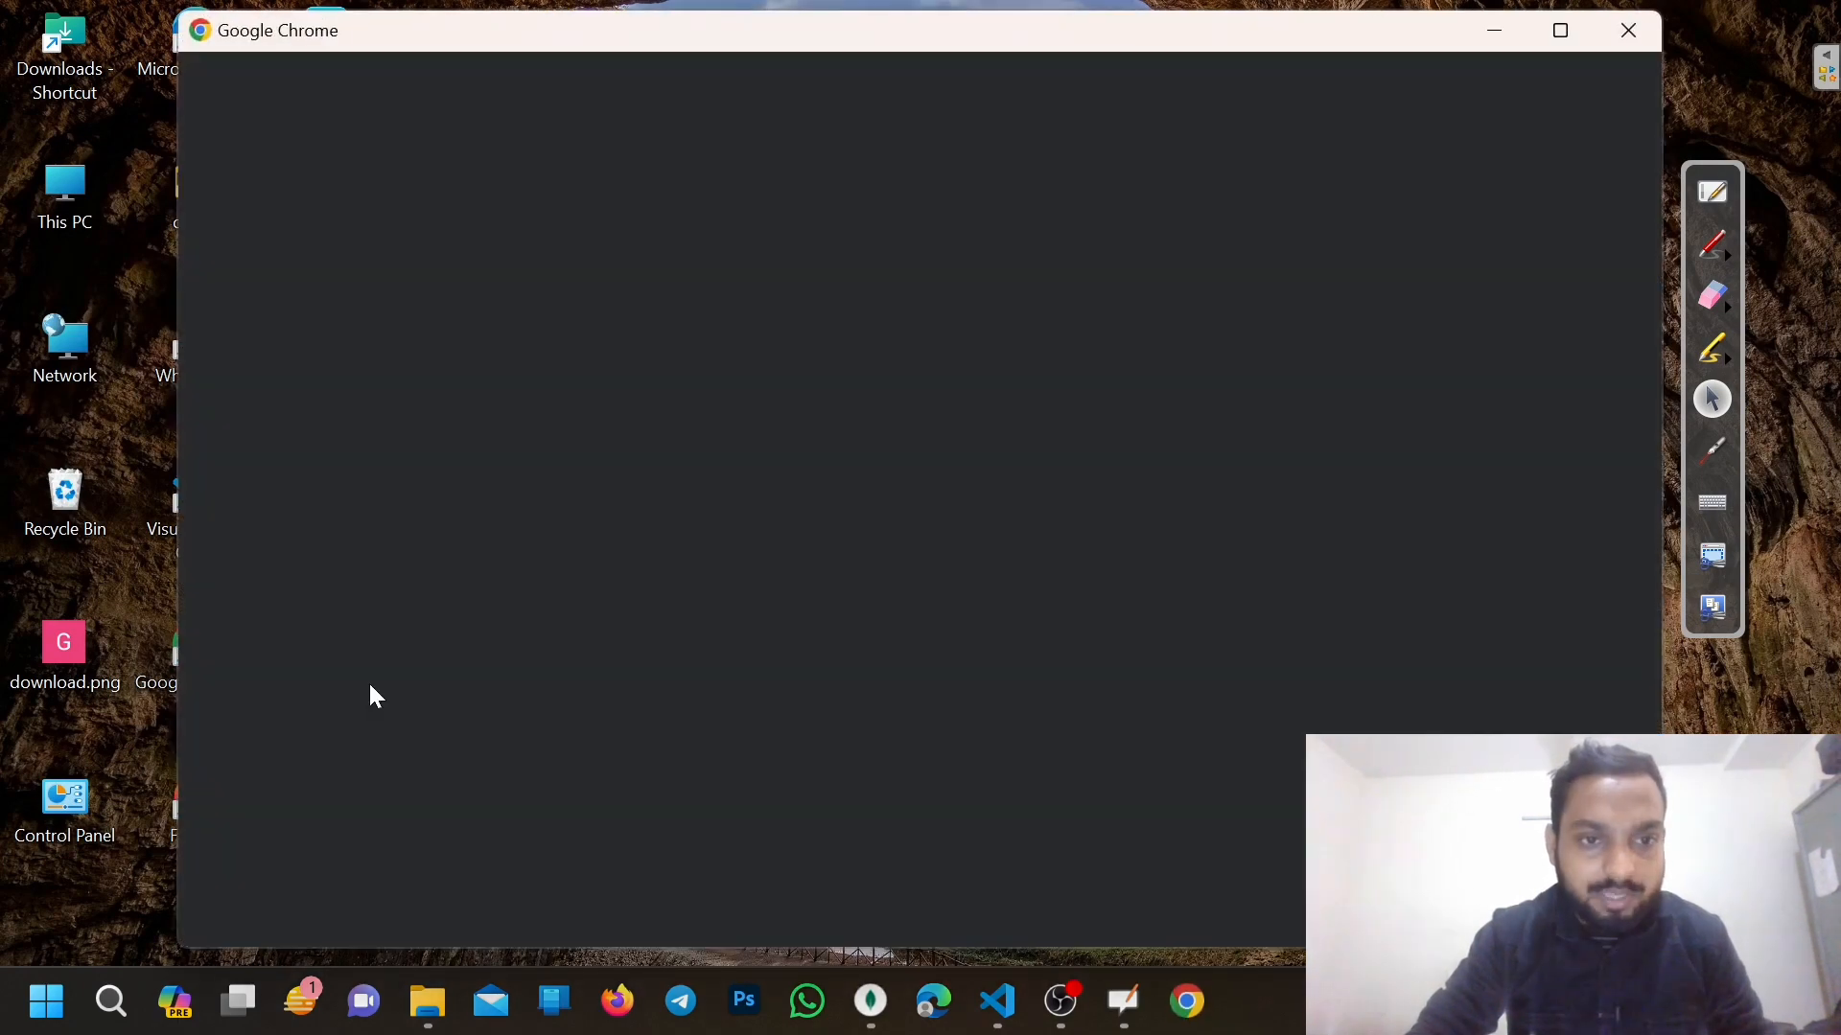
{"action": "left_click", "coordinate": [468, 717]}
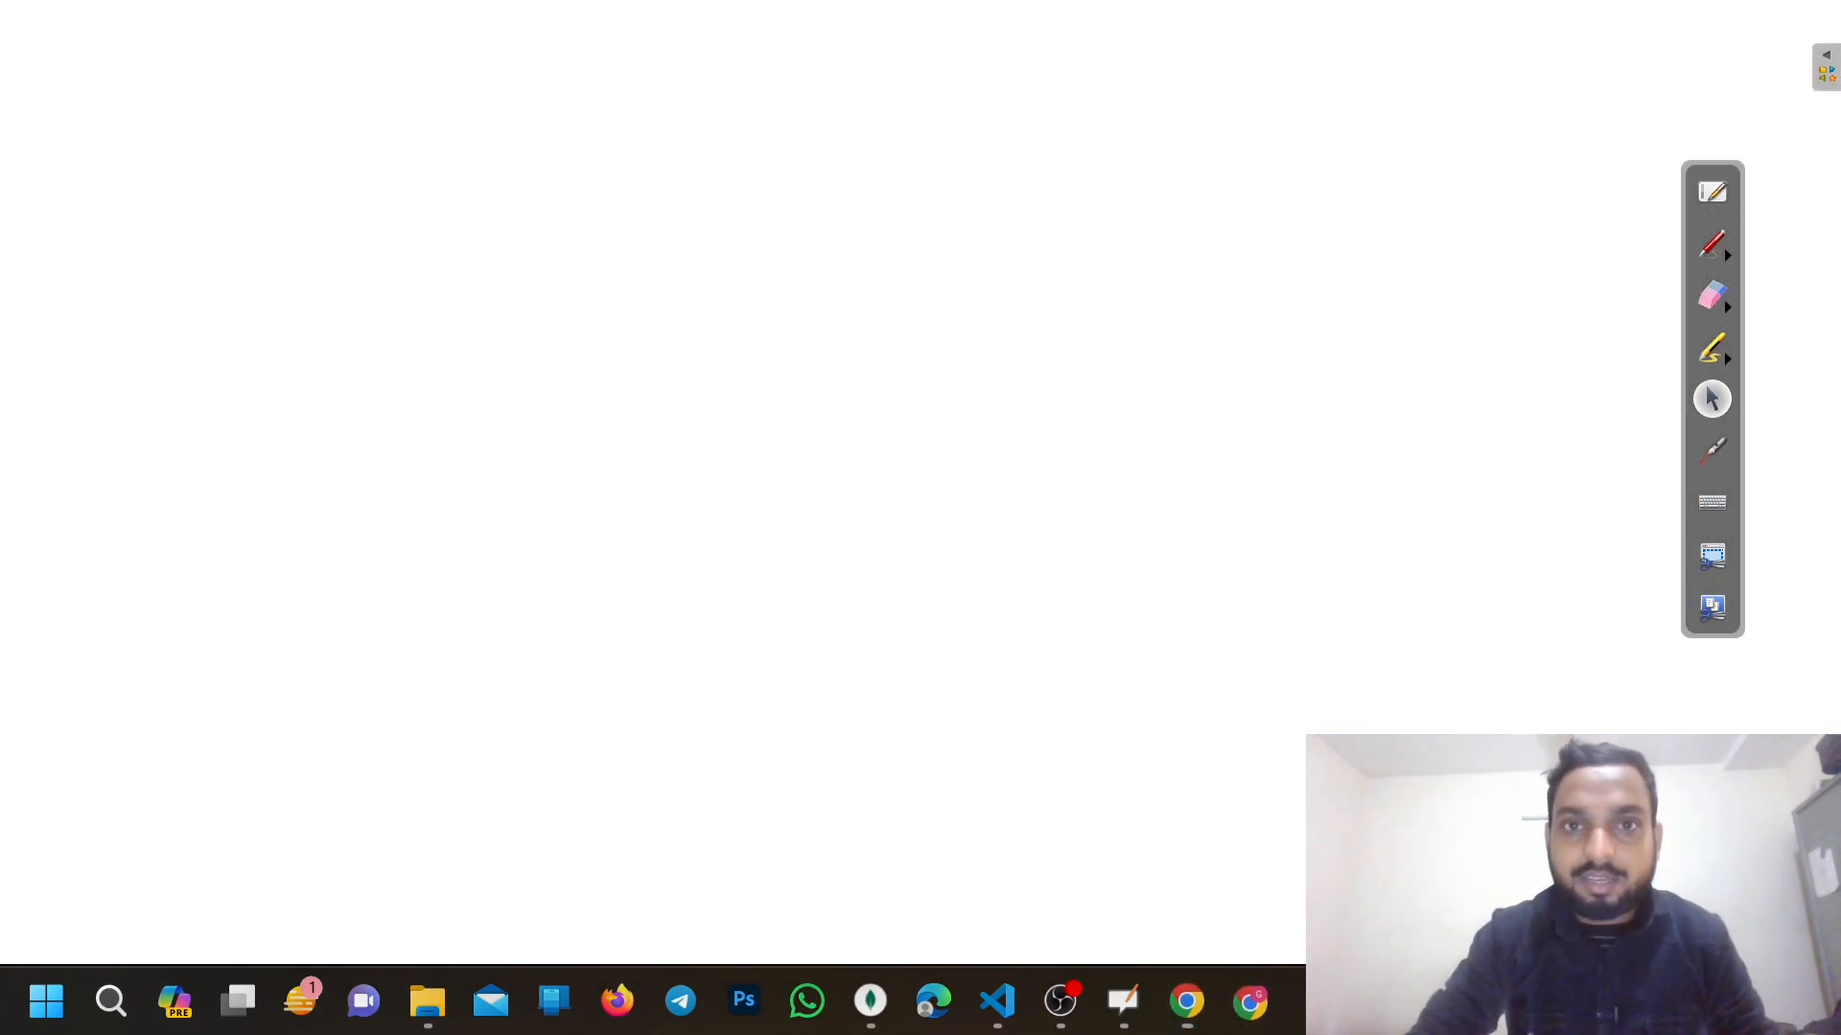
{"action": "type", "text": "mon"}
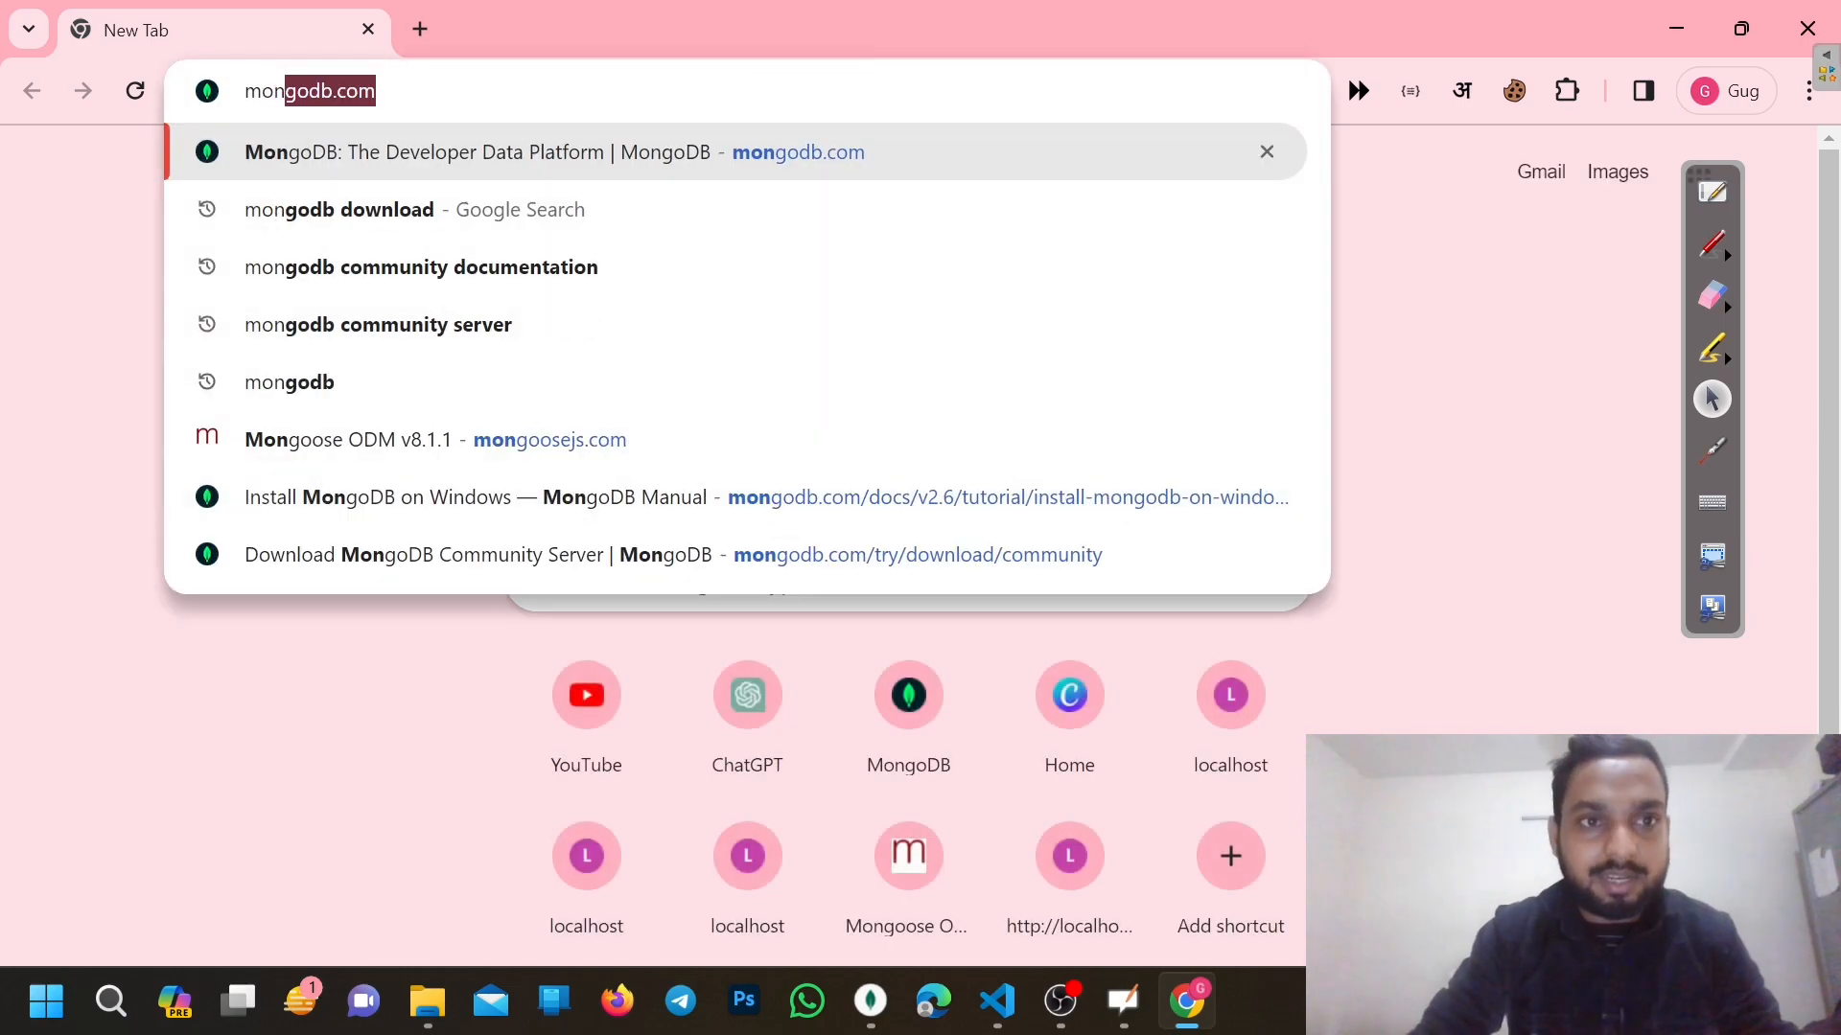
{"action": "type", "text": "goosejs"}
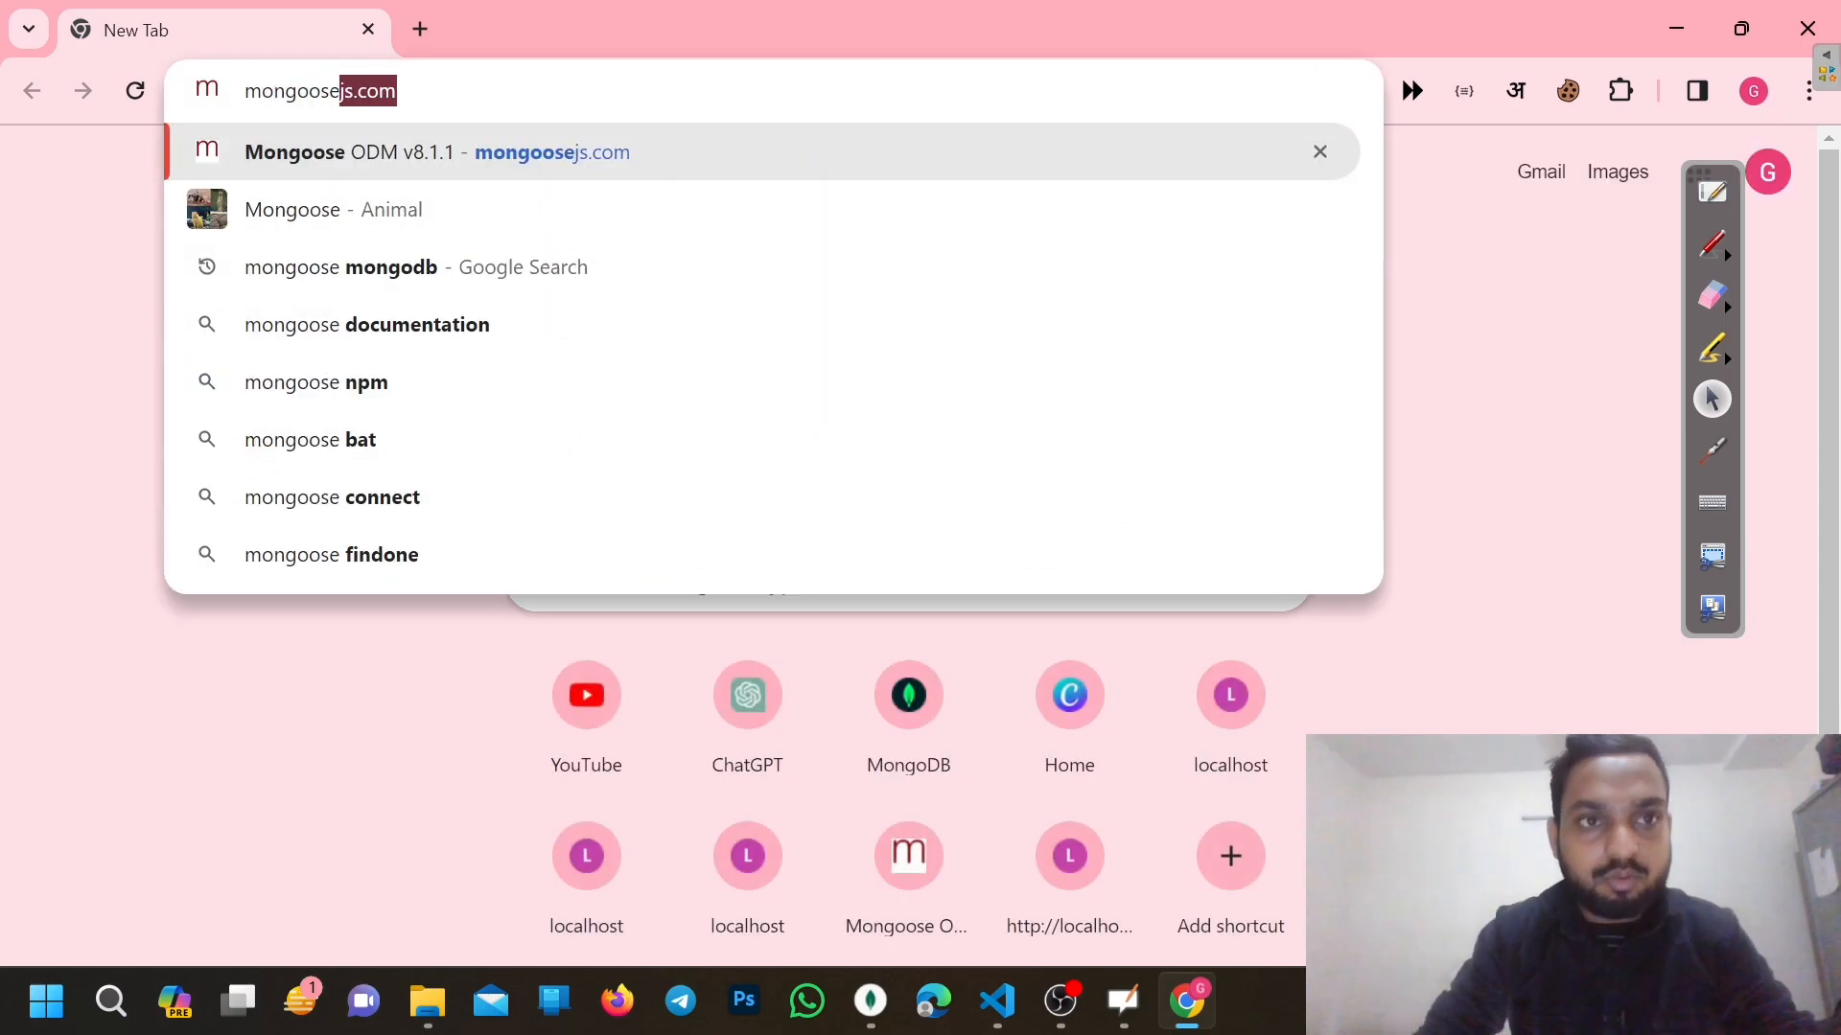
{"action": "key", "text": "Return"}
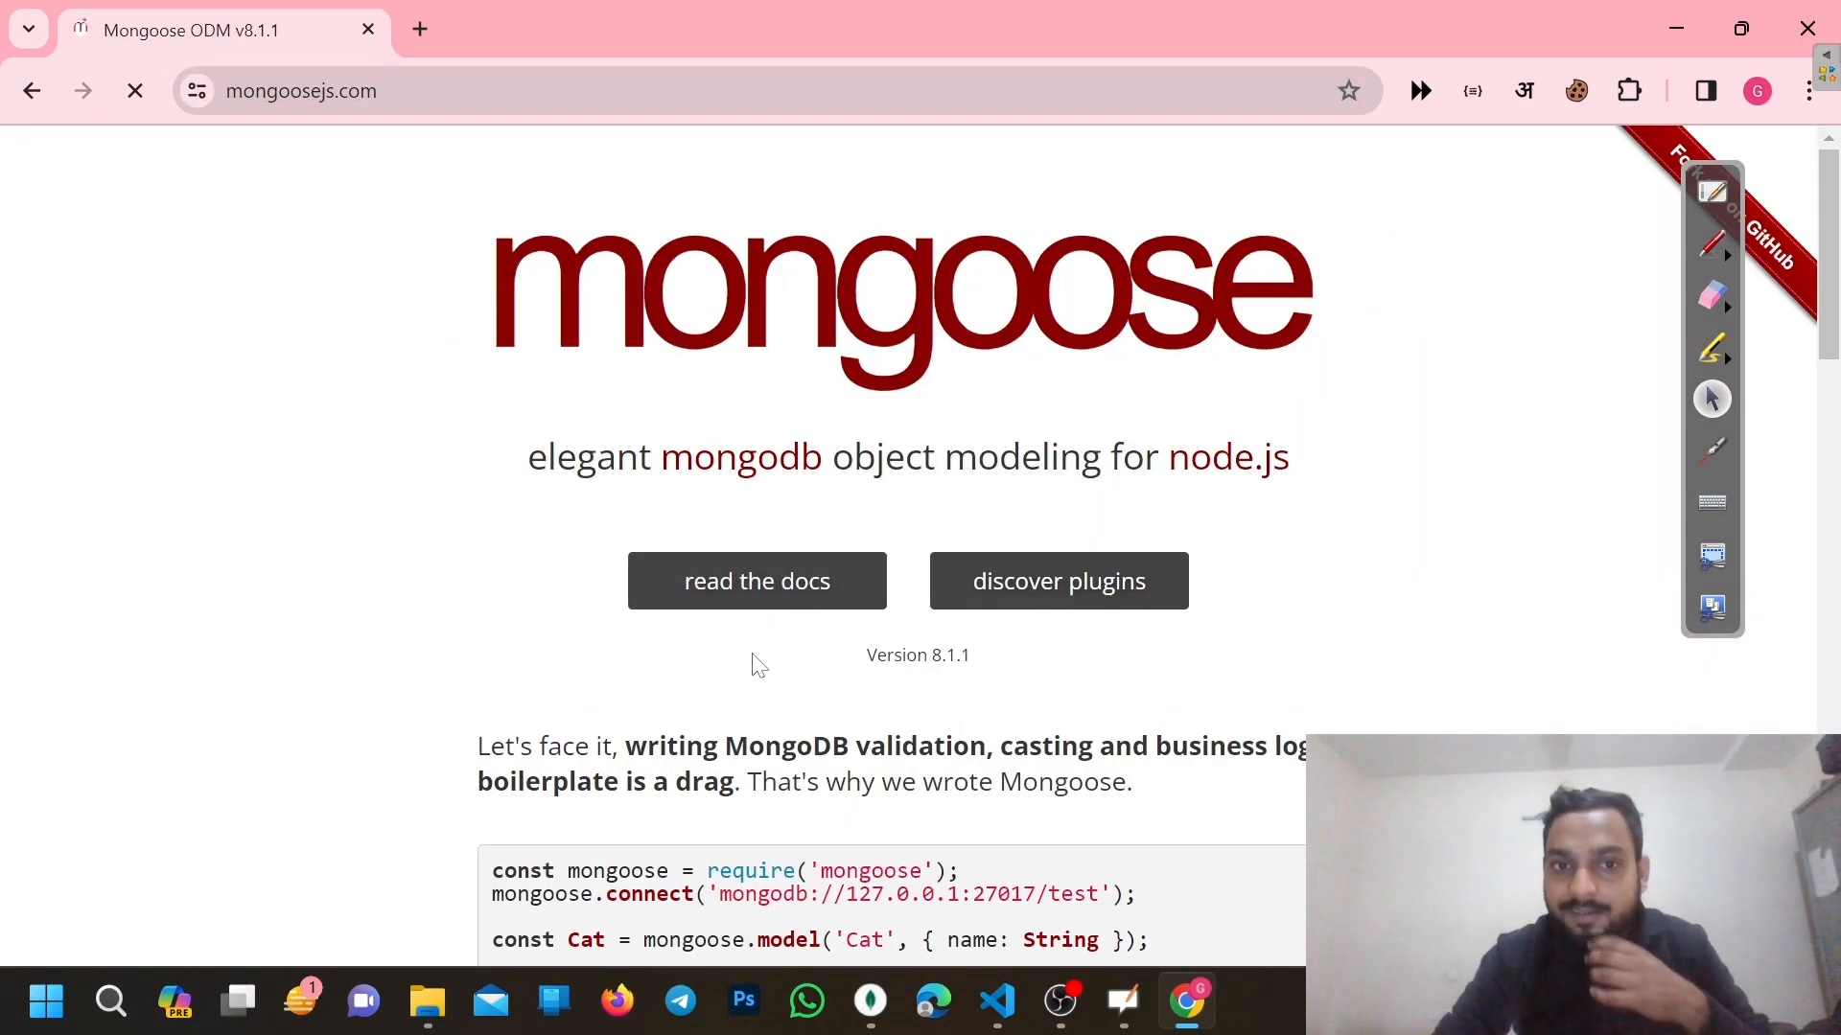
Copy the whole Mongoose sample code from the home page and return to Visual Studio Code
{"action": "scroll", "coordinate": [839, 723], "scroll_direction": "down", "scroll_amount": 4}
{"action": "left_click_drag", "start_coordinate": [1067, 569], "coordinate": [492, 432]}
{"action": "key", "text": "ctrl+c"}
{"action": "left_click", "coordinate": [997, 1000]}
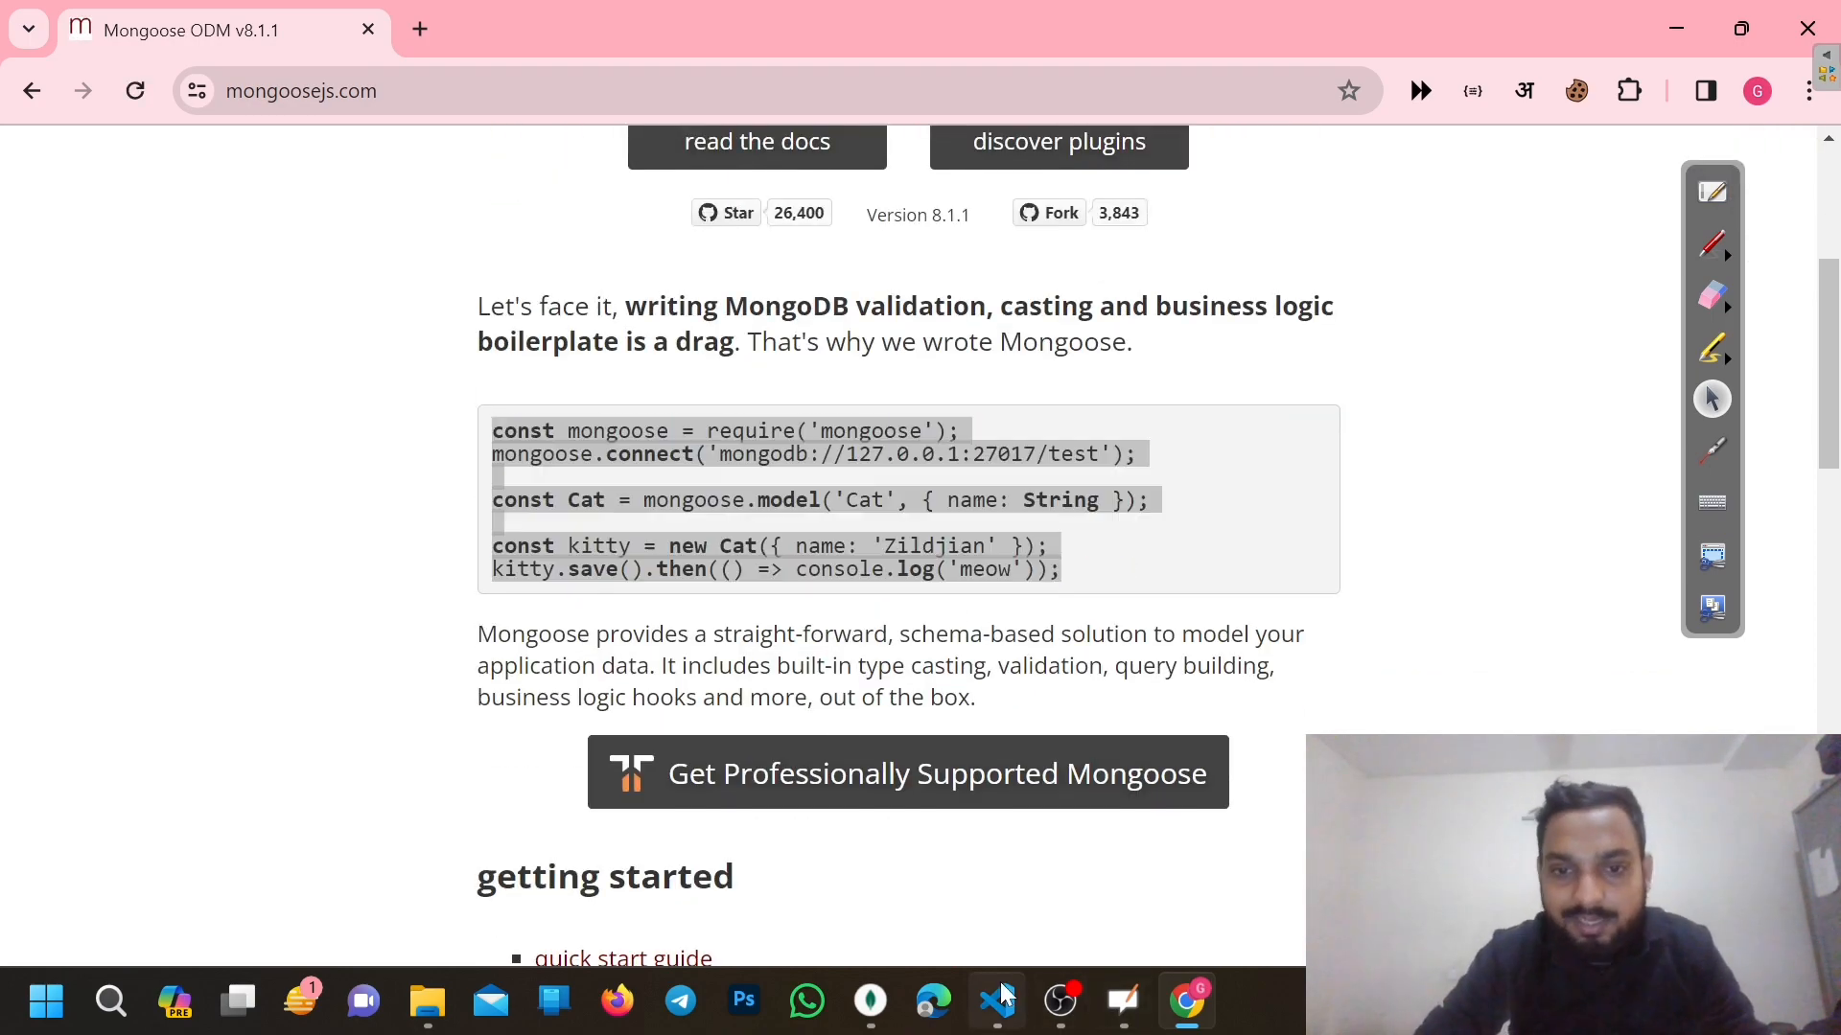
Delete the console.log("hello") line from index.js
{"action": "key", "text": "End"}
{"action": "key", "text": "ctrl+shift+Left"}
{"action": "key", "text": "ctrl+shift+Left"}
{"action": "key", "text": "ctrl+shift+Left"}
{"action": "key", "text": "ctrl+shift+Left"}
{"action": "key", "text": "ctrl+shift+Left"}
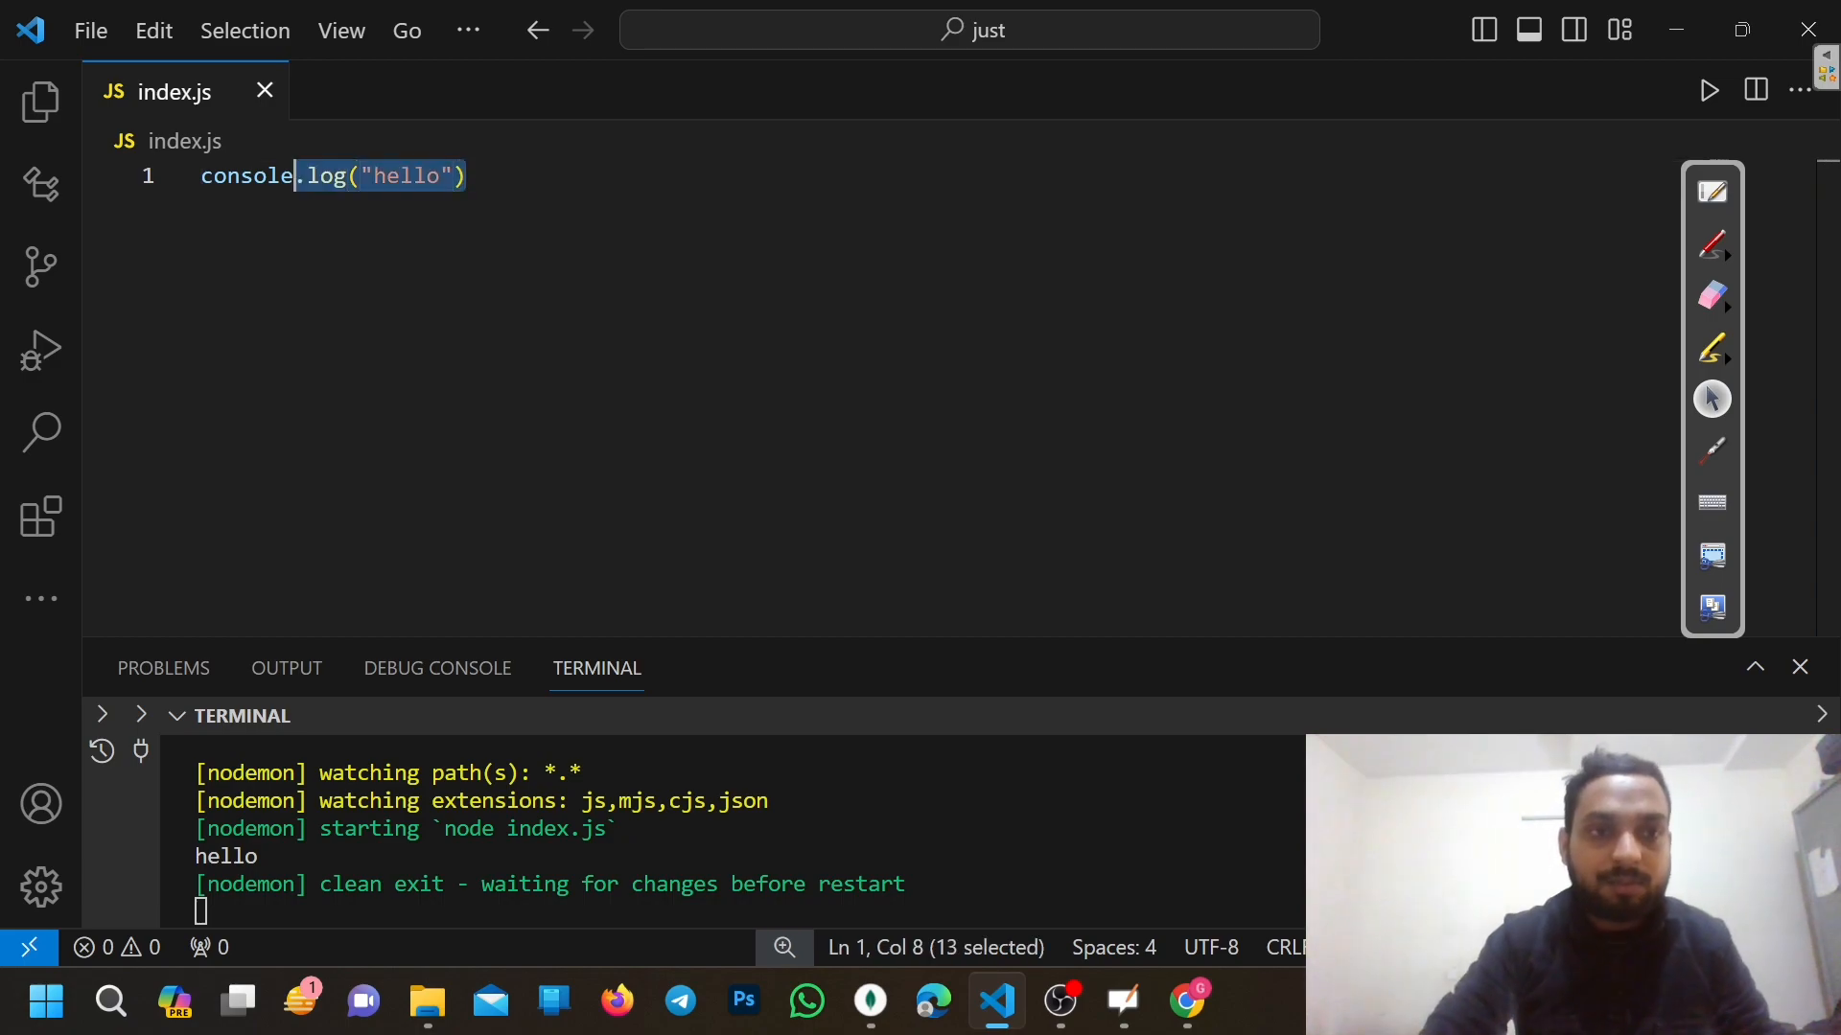
{"action": "key", "text": "End"}
{"action": "key", "text": "BackSpace"}
{"action": "key", "text": "BackSpace"}
{"action": "key", "text": "BackSpace"}
{"action": "key", "text": "BackSpace"}
{"action": "key", "text": "BackSpace"}
{"action": "key", "text": "BackSpace"}
{"action": "key", "text": "BackSpace"}
{"action": "key", "text": "BackSpace"}
{"action": "key", "text": "BackSpace"}
{"action": "key", "text": "BackSpace"}
{"action": "key", "text": "BackSpace"}
{"action": "key", "text": "BackSpace"}
{"action": "key", "text": "BackSpace"}
{"action": "key", "text": "BackSpace"}
{"action": "key", "text": "BackSpace"}
{"action": "key", "text": "BackSpace"}
{"action": "key", "text": "BackSpace"}
{"action": "key", "text": "BackSpace"}
{"action": "key", "text": "BackSpace"}
{"action": "key", "text": "BackSpace"}
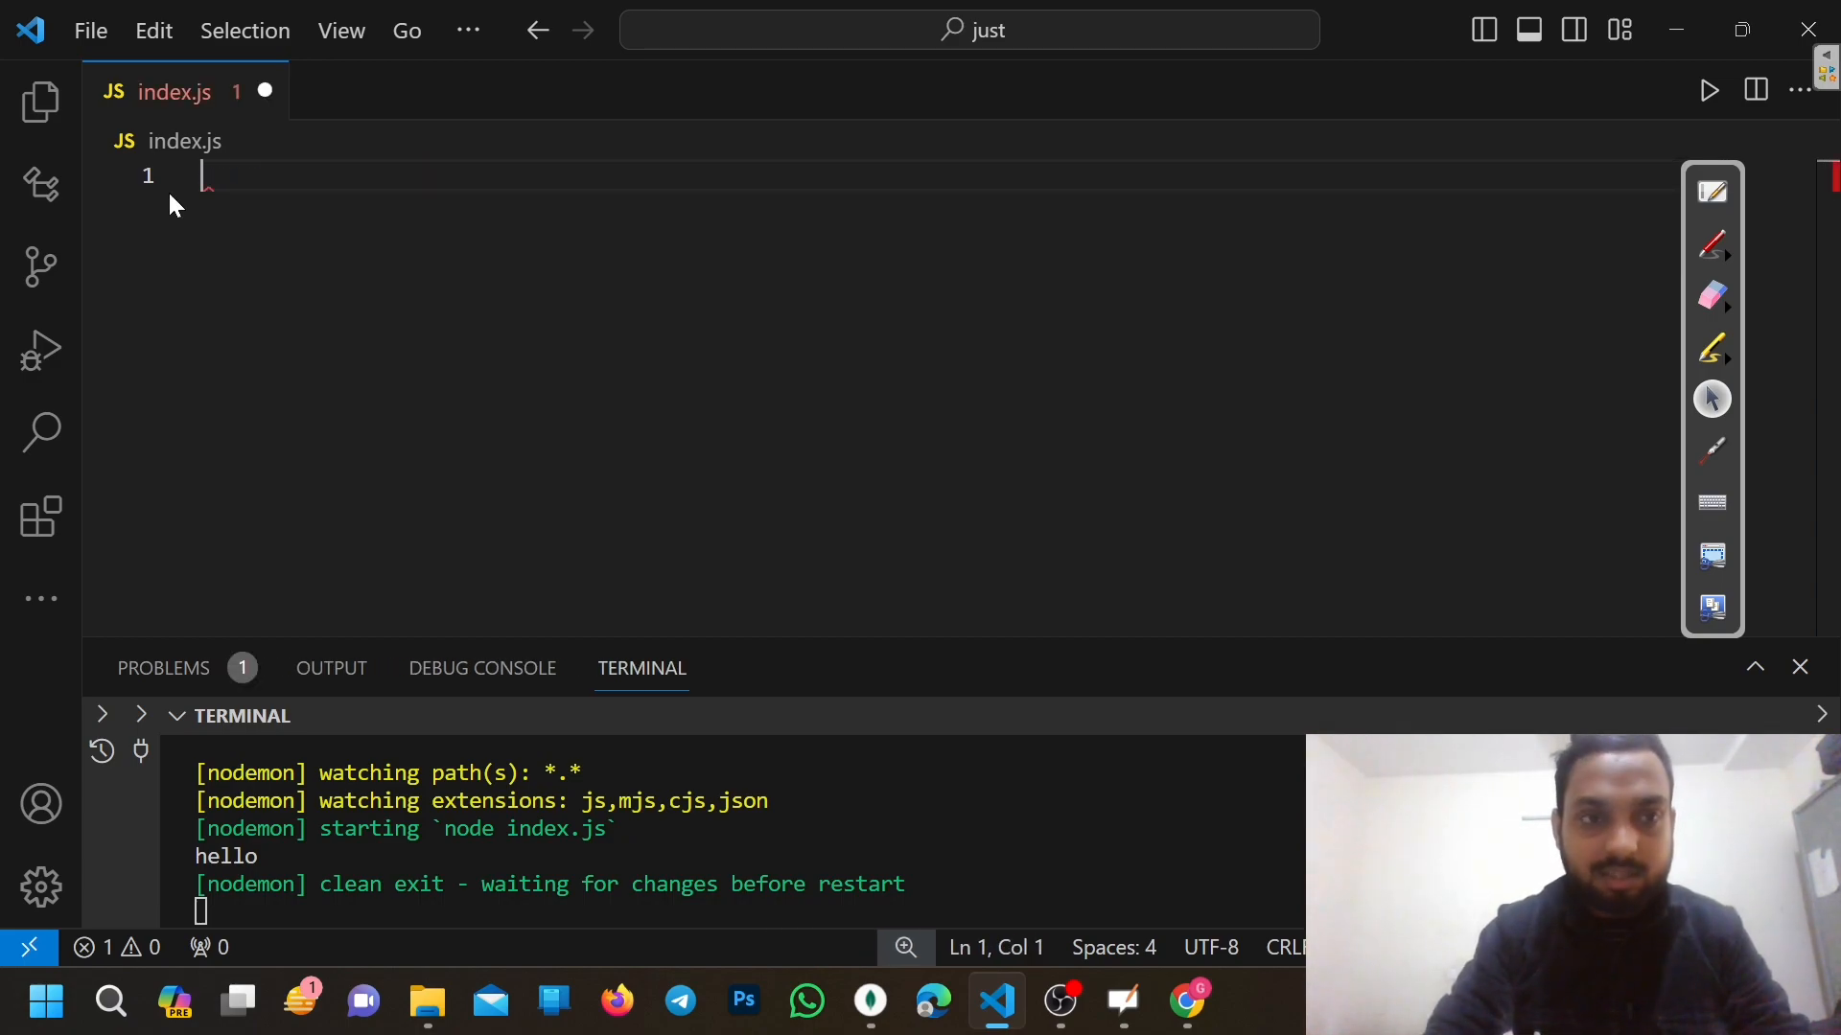
Write const express=require("express") and const app=express() as the first two lines of index.js
{"action": "type", "text": "const exp"}
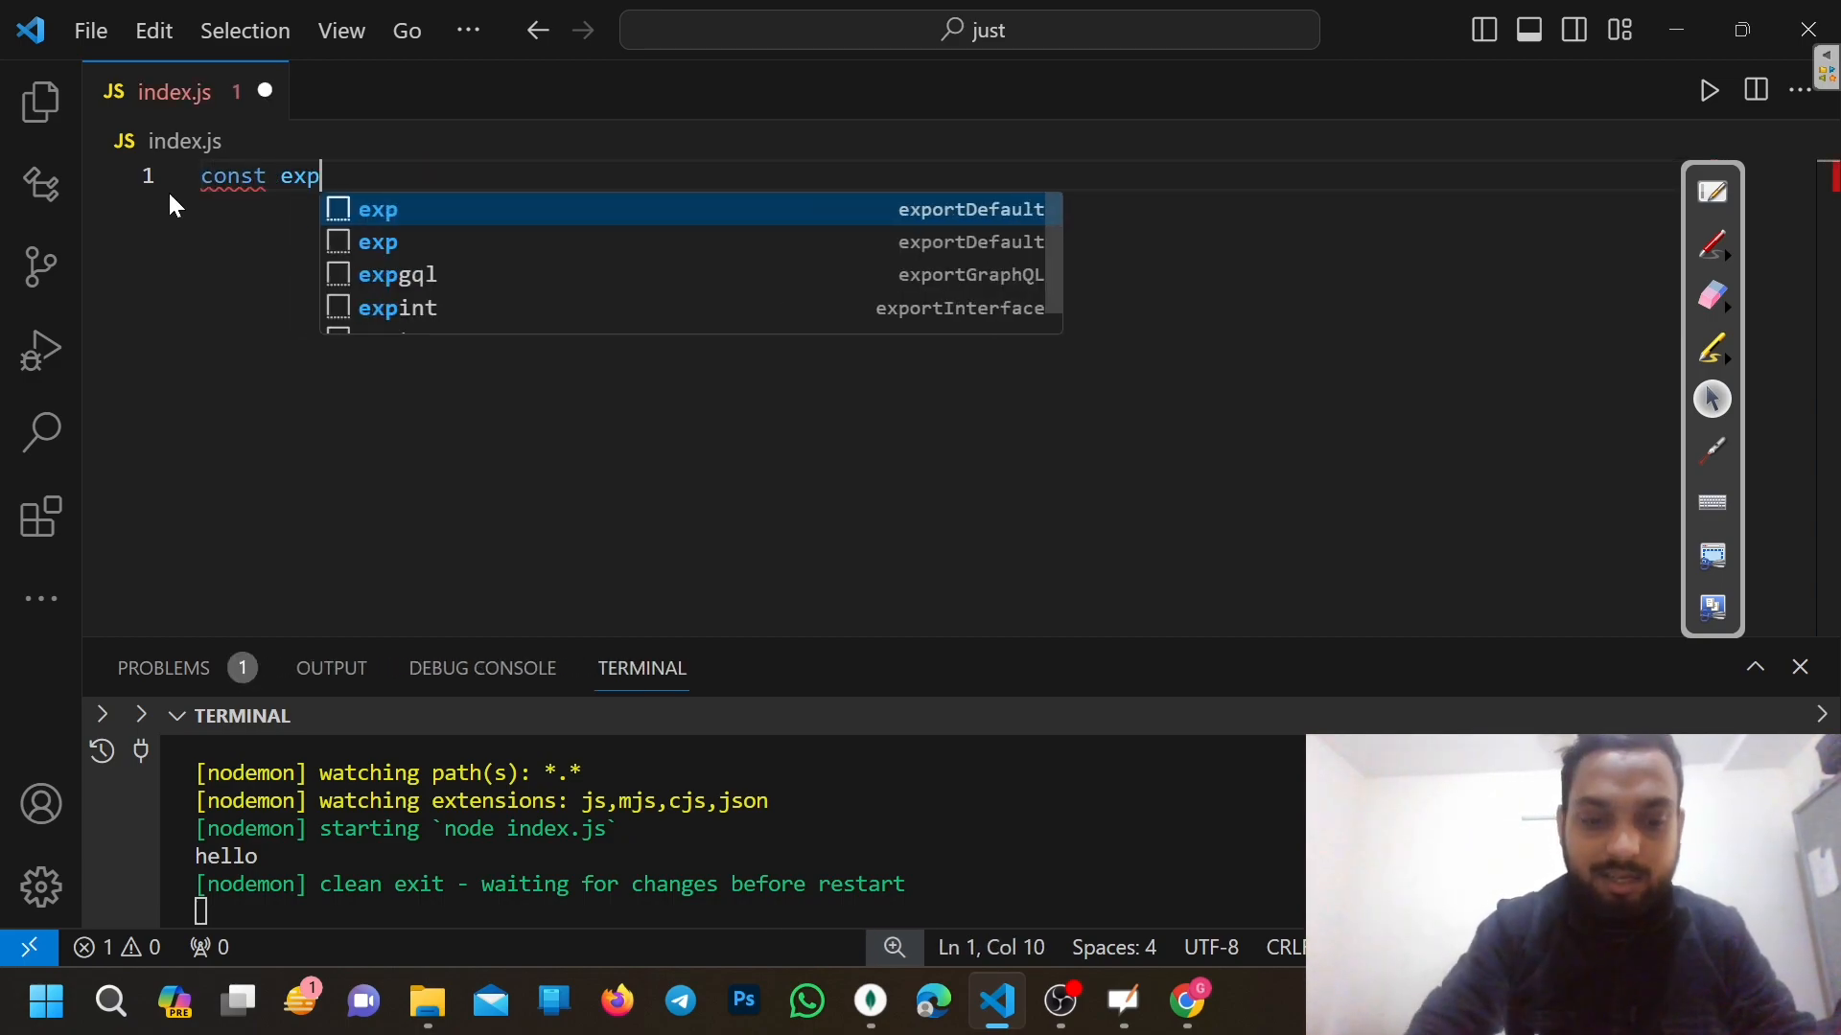
{"action": "type", "text": "ress=requ"}
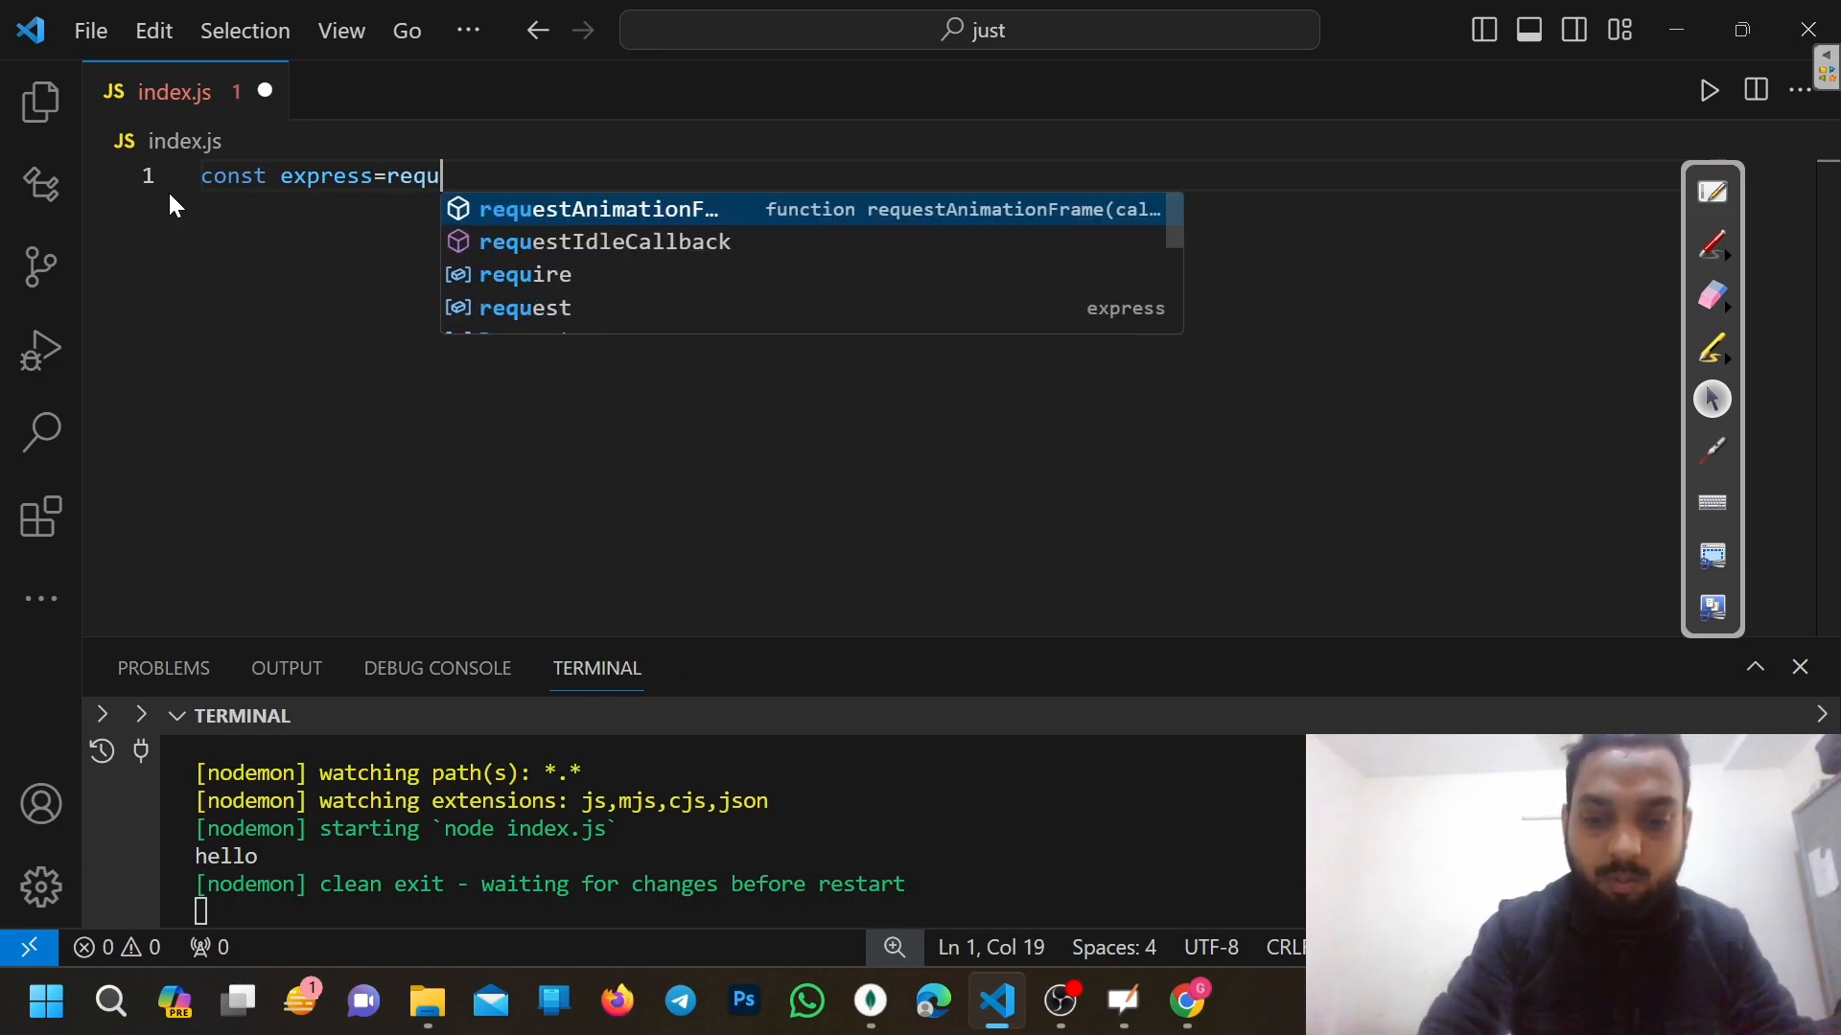
{"action": "type", "text": "ire(\"express\""}
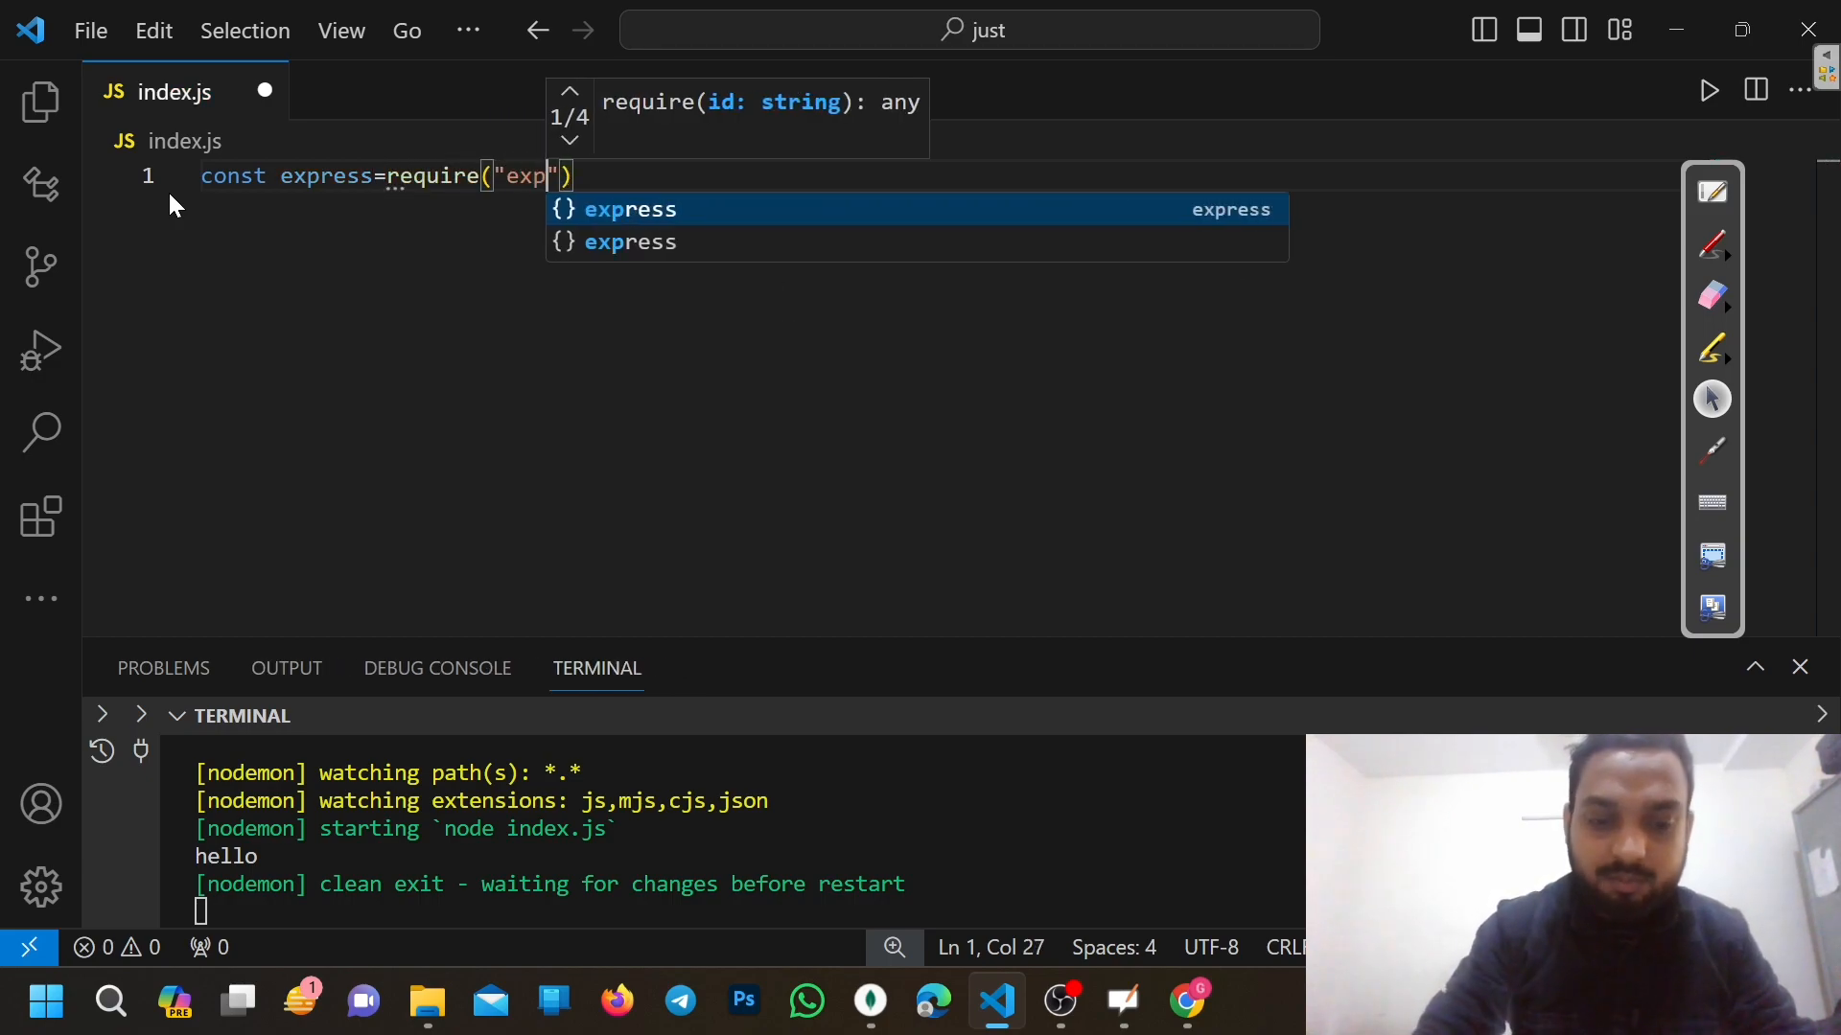
{"action": "type", "text": ")"}
{"action": "key", "text": "Return"}
{"action": "type", "text": "co"}
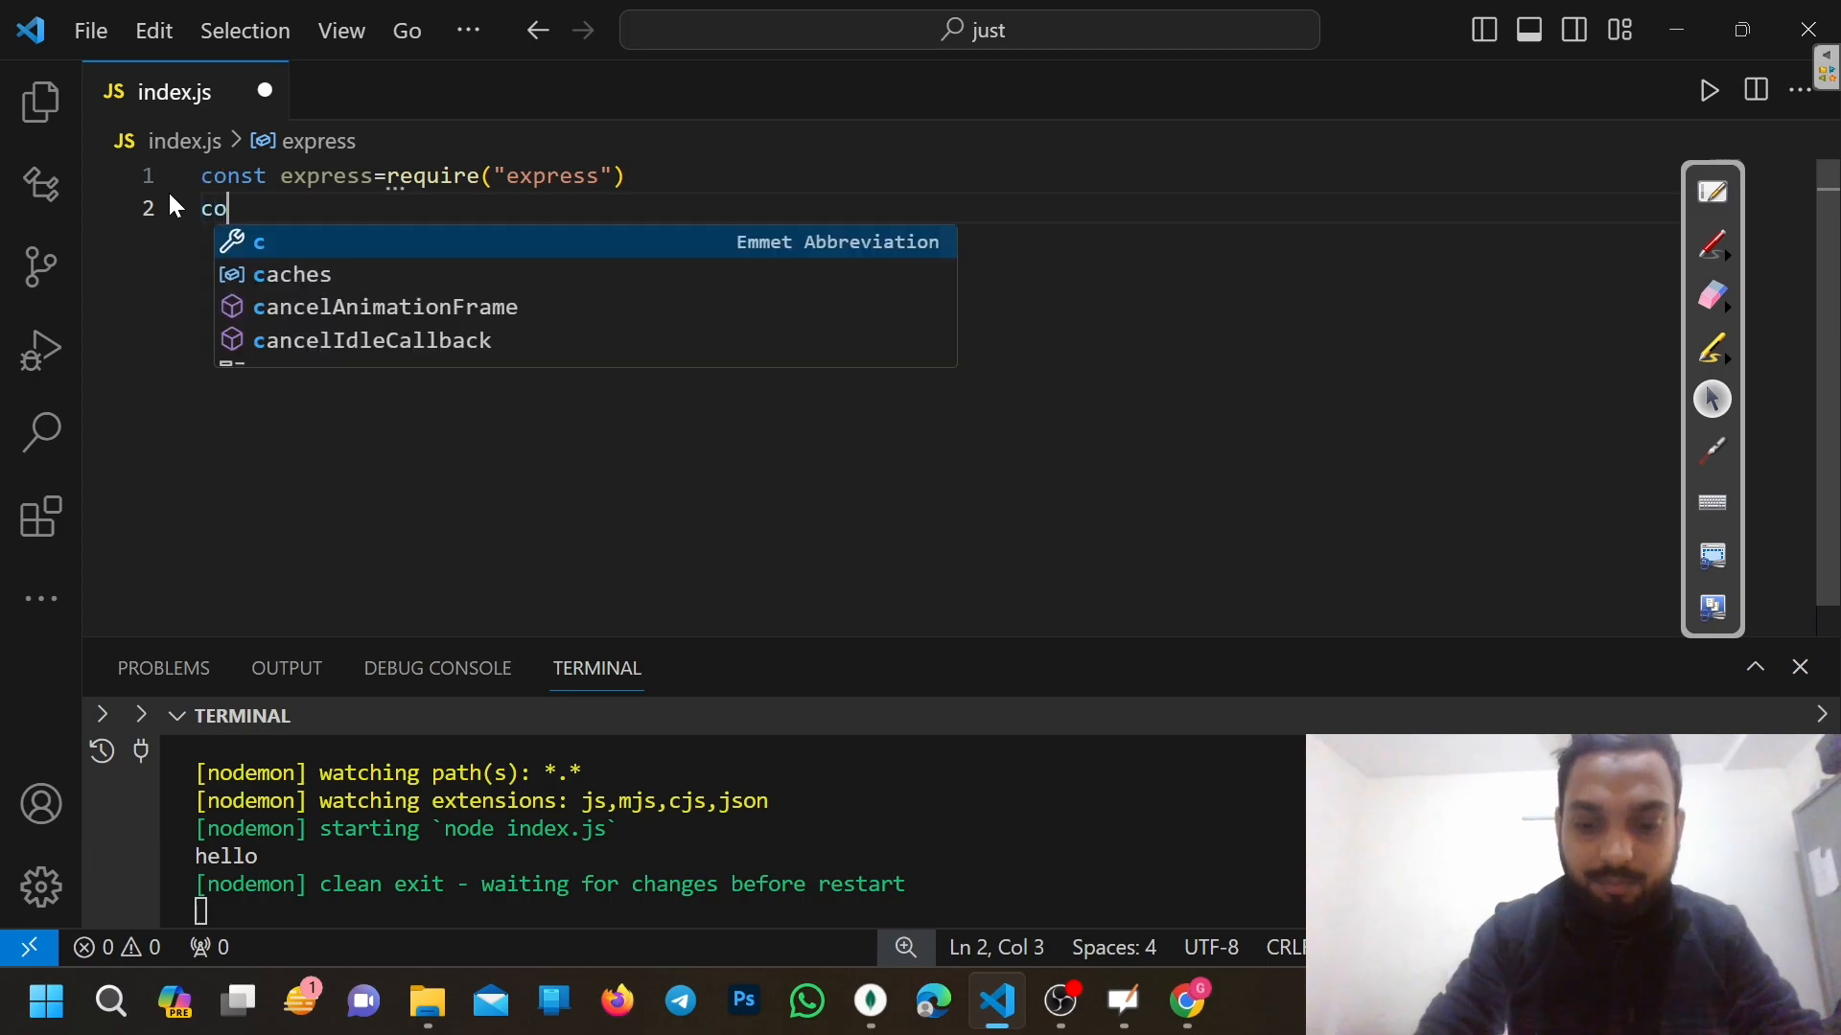
{"action": "type", "text": "nst app=e"}
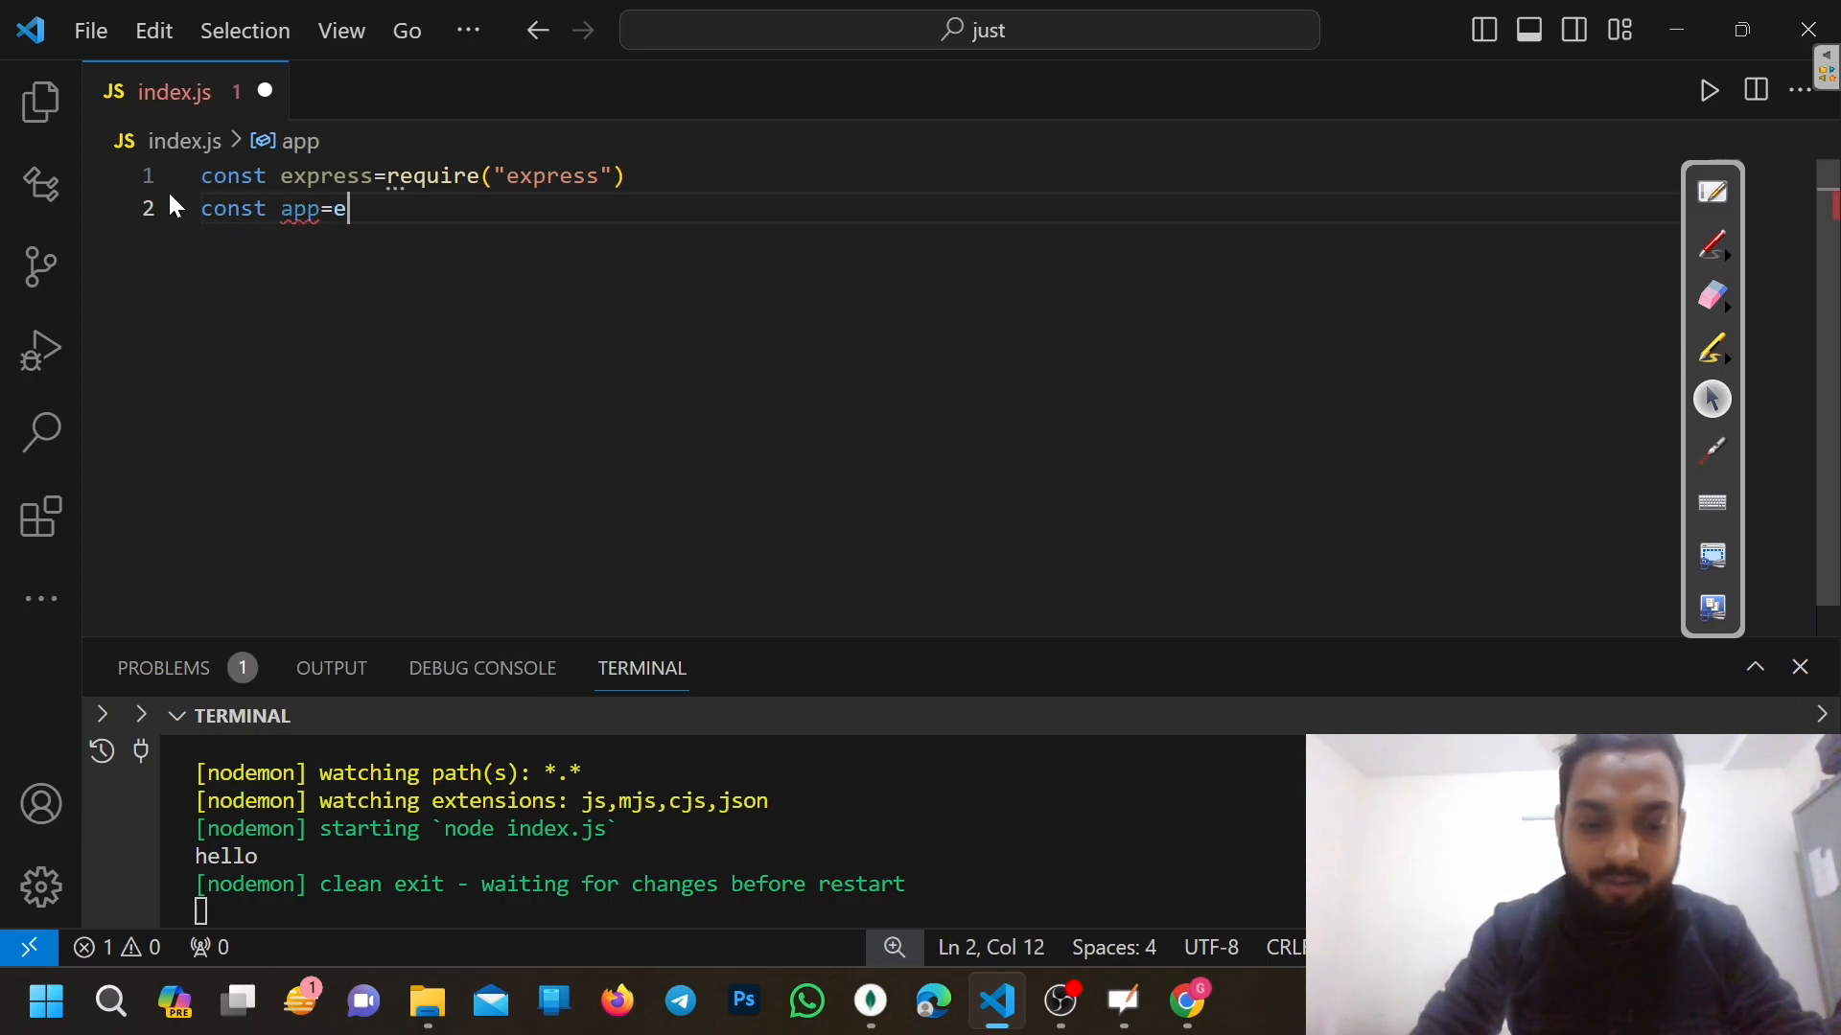
{"action": "type", "text": "xpress()"}
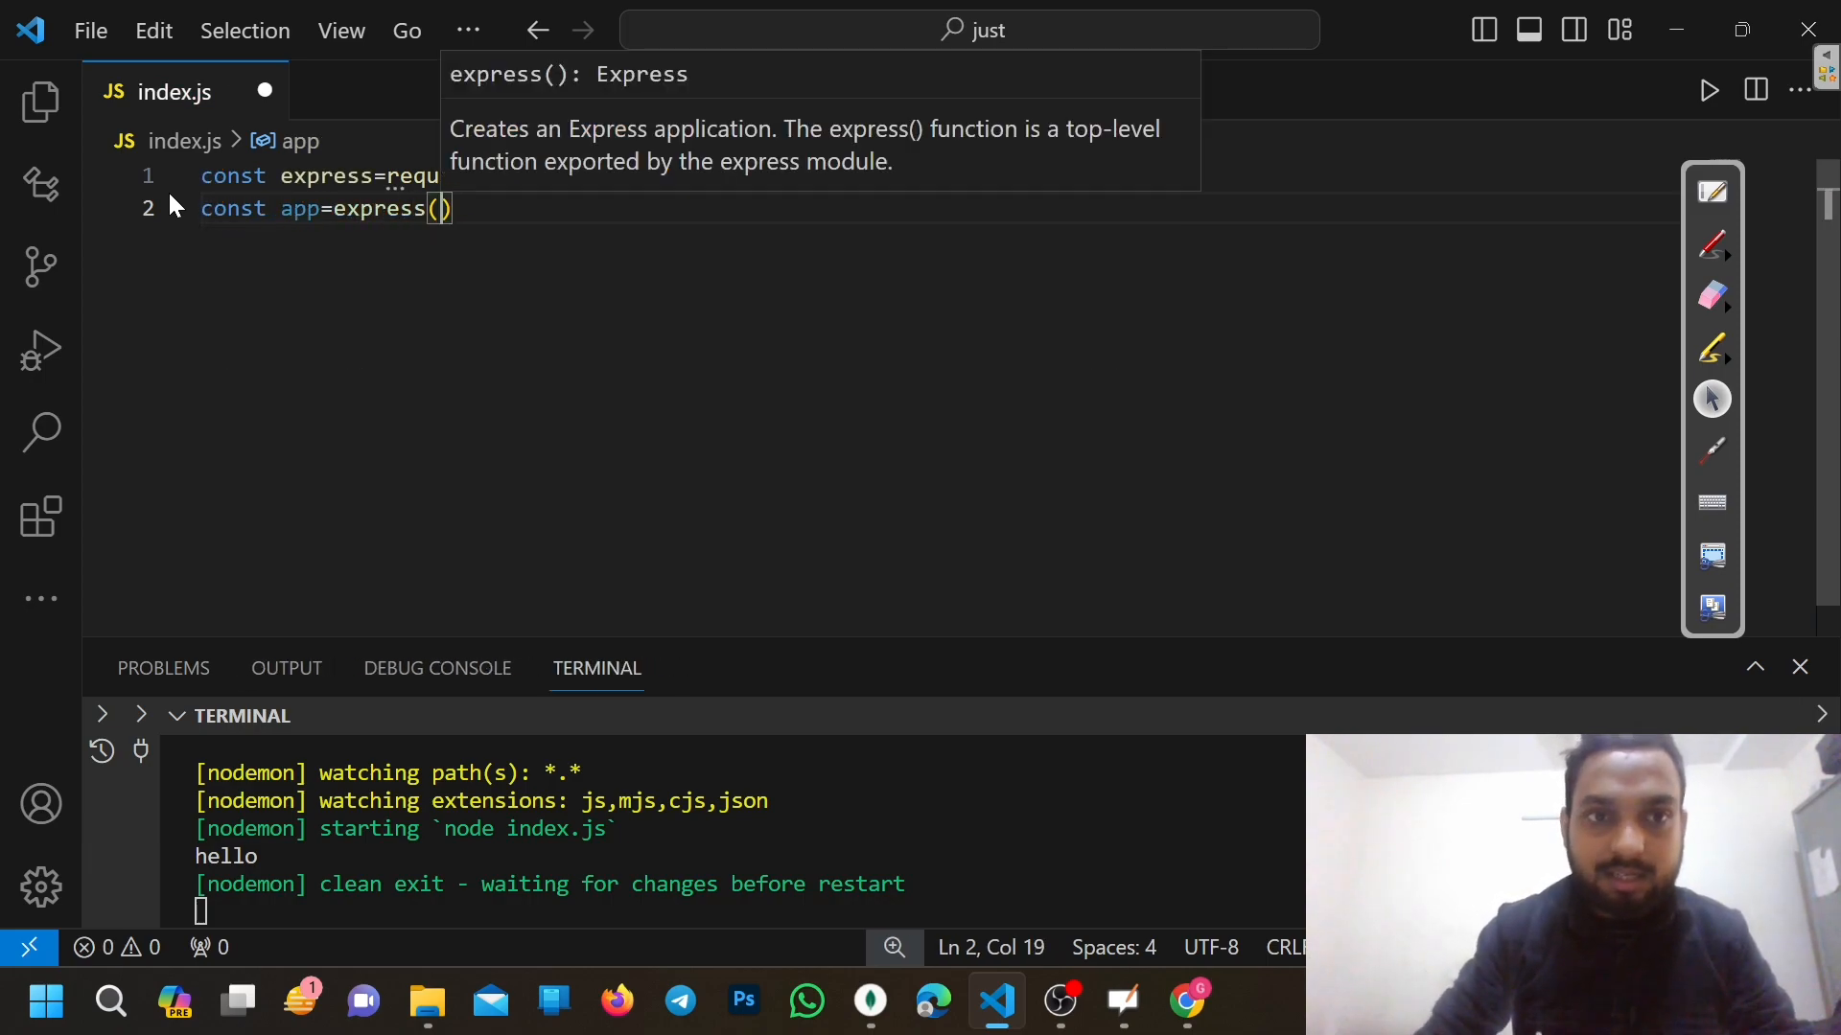
Paste the copied Mongoose sample code below the Express lines, leaving one blank line between them
{"action": "key", "text": "Return"}
{"action": "key", "text": "Return"}
{"action": "key", "text": "ctrl+v"}
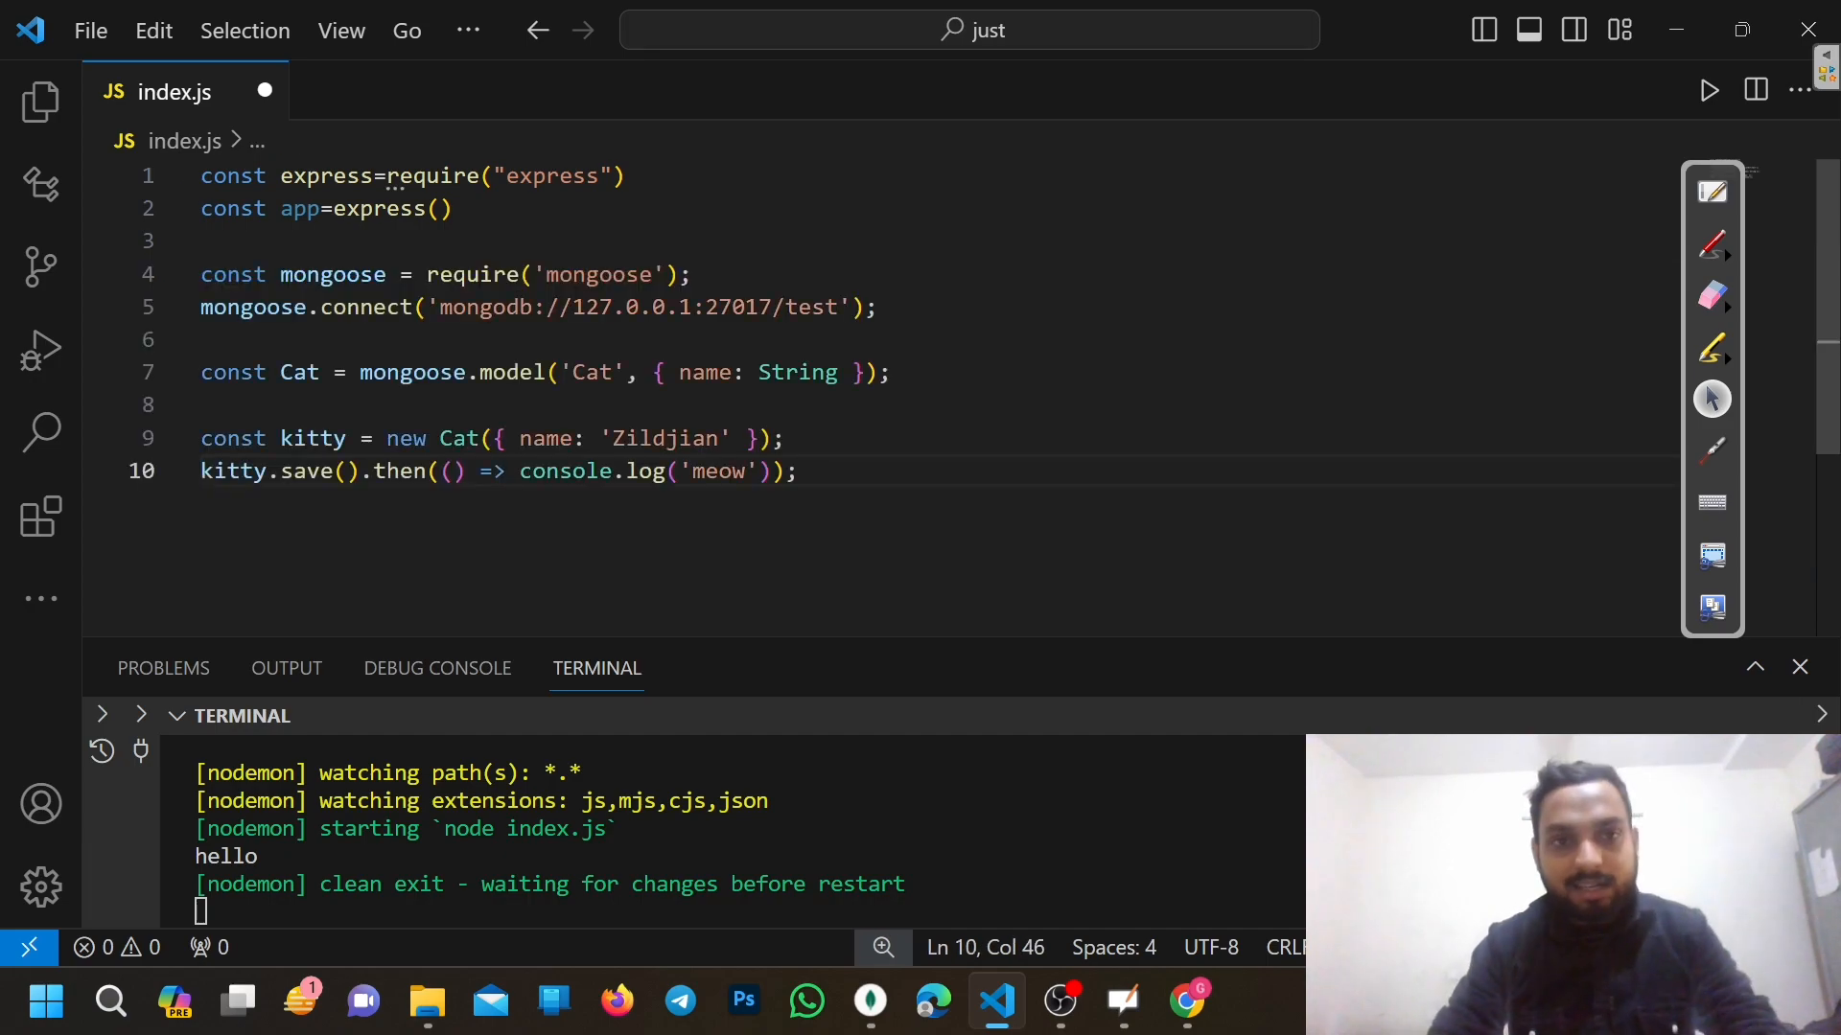
{"action": "left_click_drag", "start_coordinate": [440, 307], "coordinate": [842, 307]}
{"action": "key", "text": "ctrl+v"}
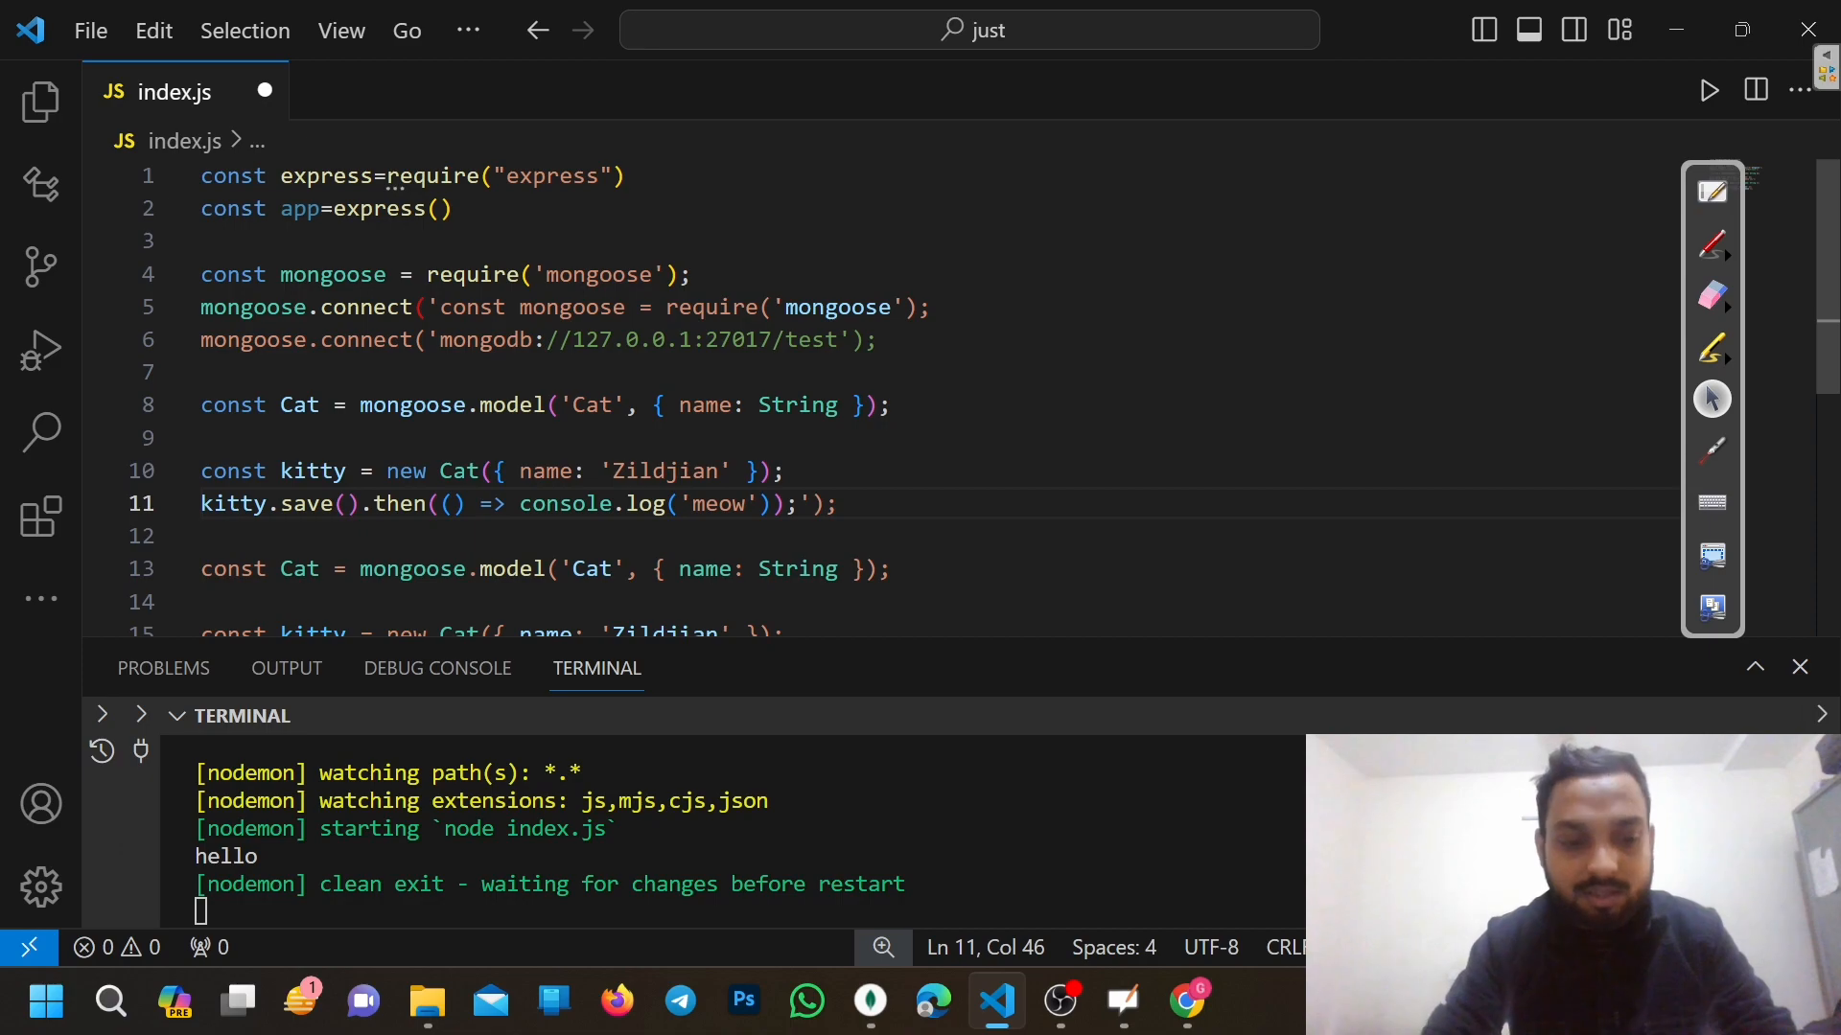
{"action": "key", "text": "ctrl+z"}
{"action": "left_click", "coordinate": [786, 438]}
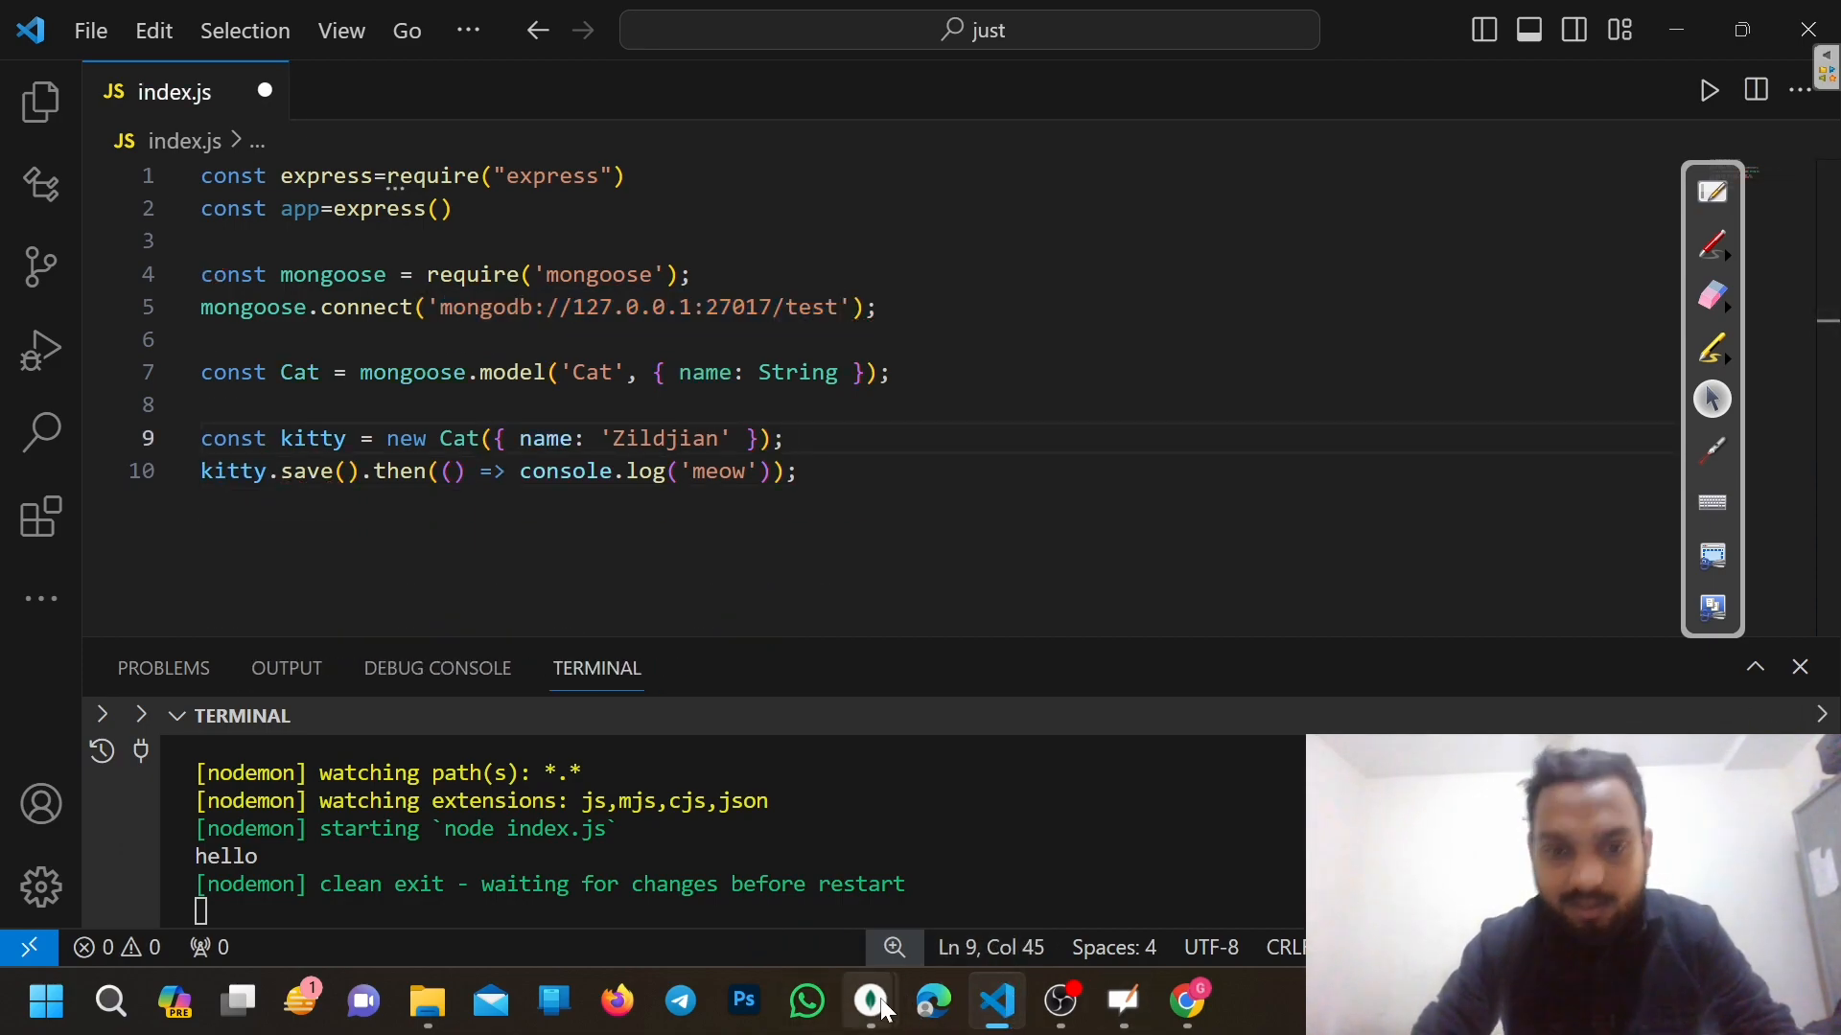
Close the extra New Connection window in MongoDB Compass, copy the just connection string, and return to Visual Studio Code
{"action": "mouse_move", "coordinate": [884, 1008]}
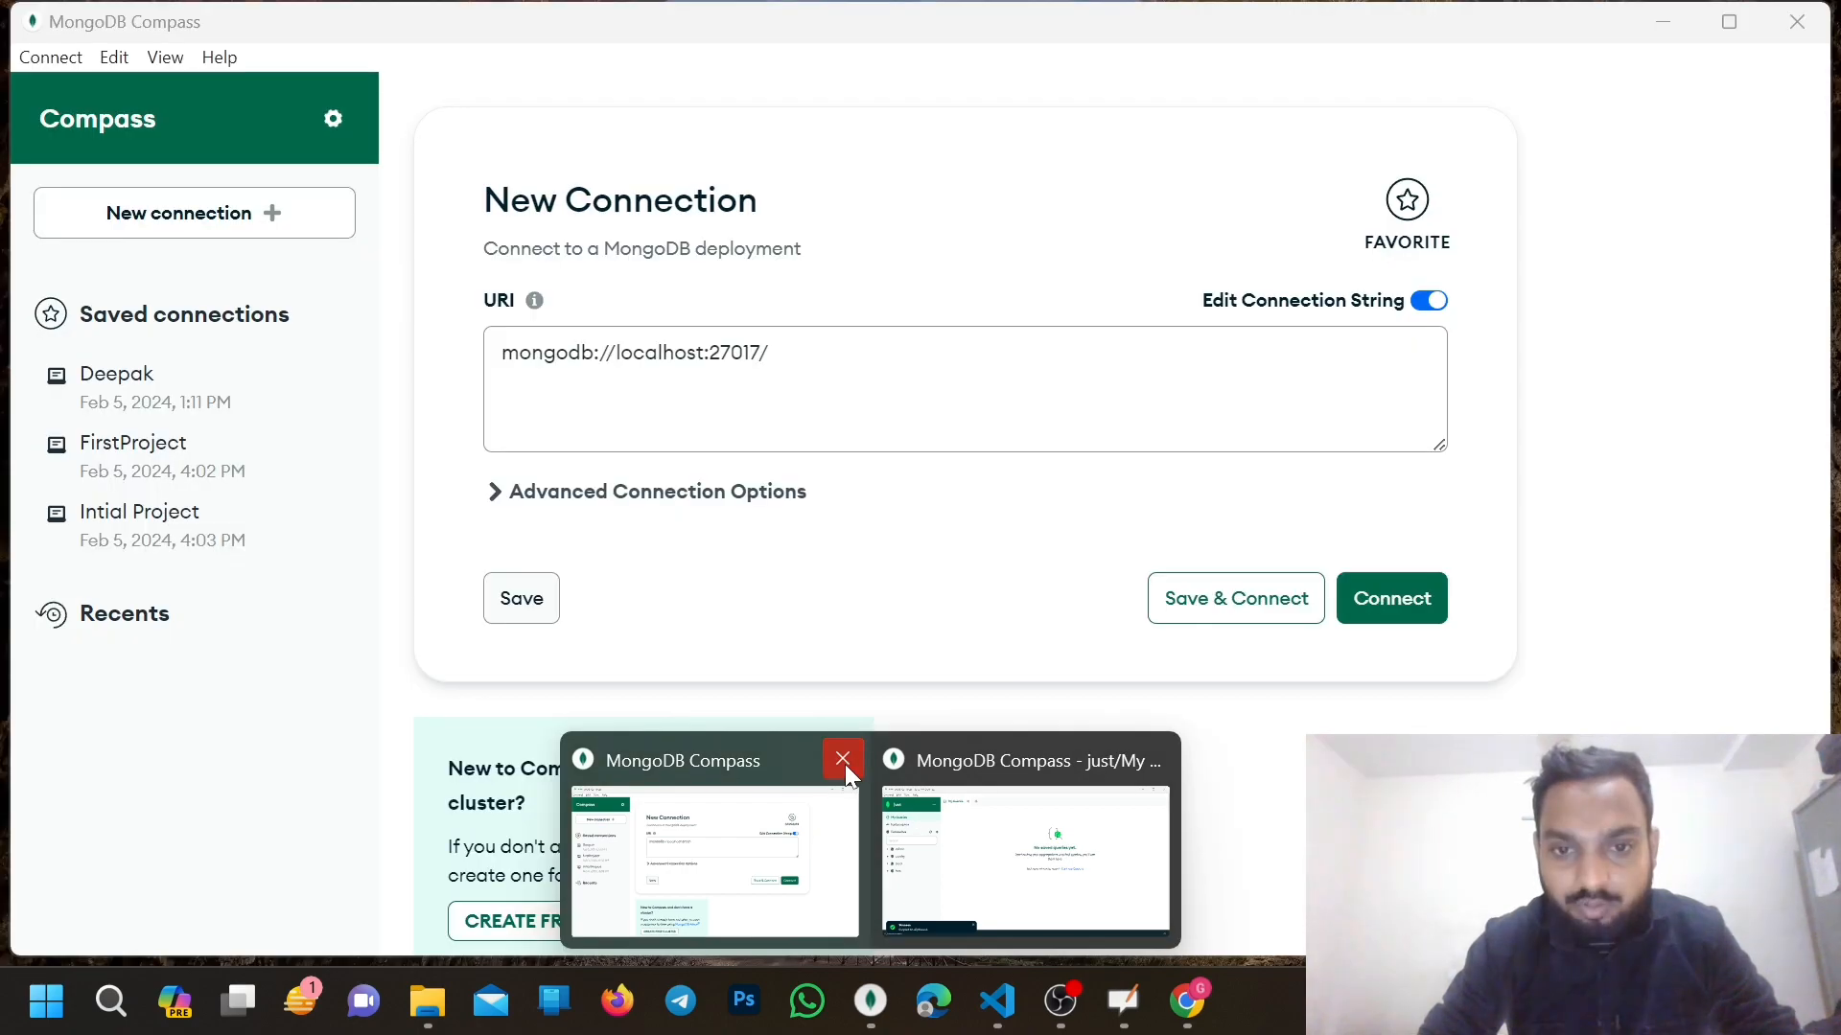
{"action": "left_click", "coordinate": [843, 759]}
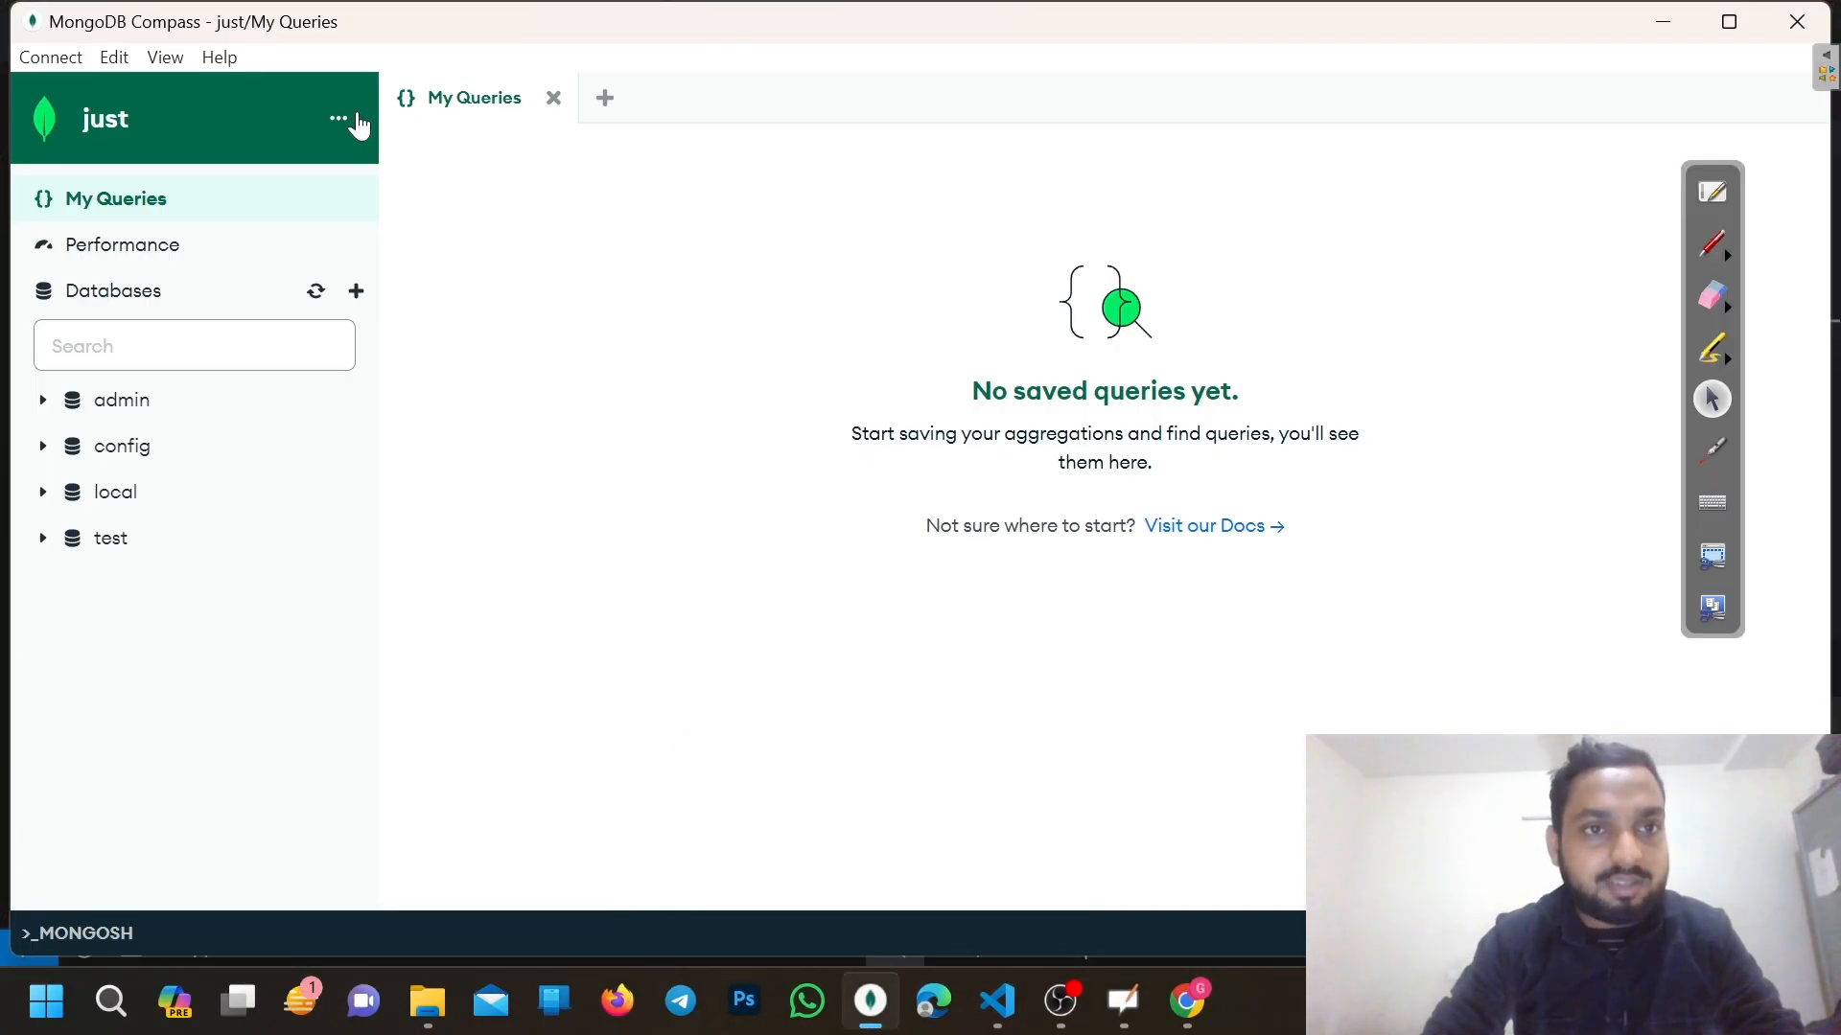
{"action": "left_click", "coordinate": [339, 119]}
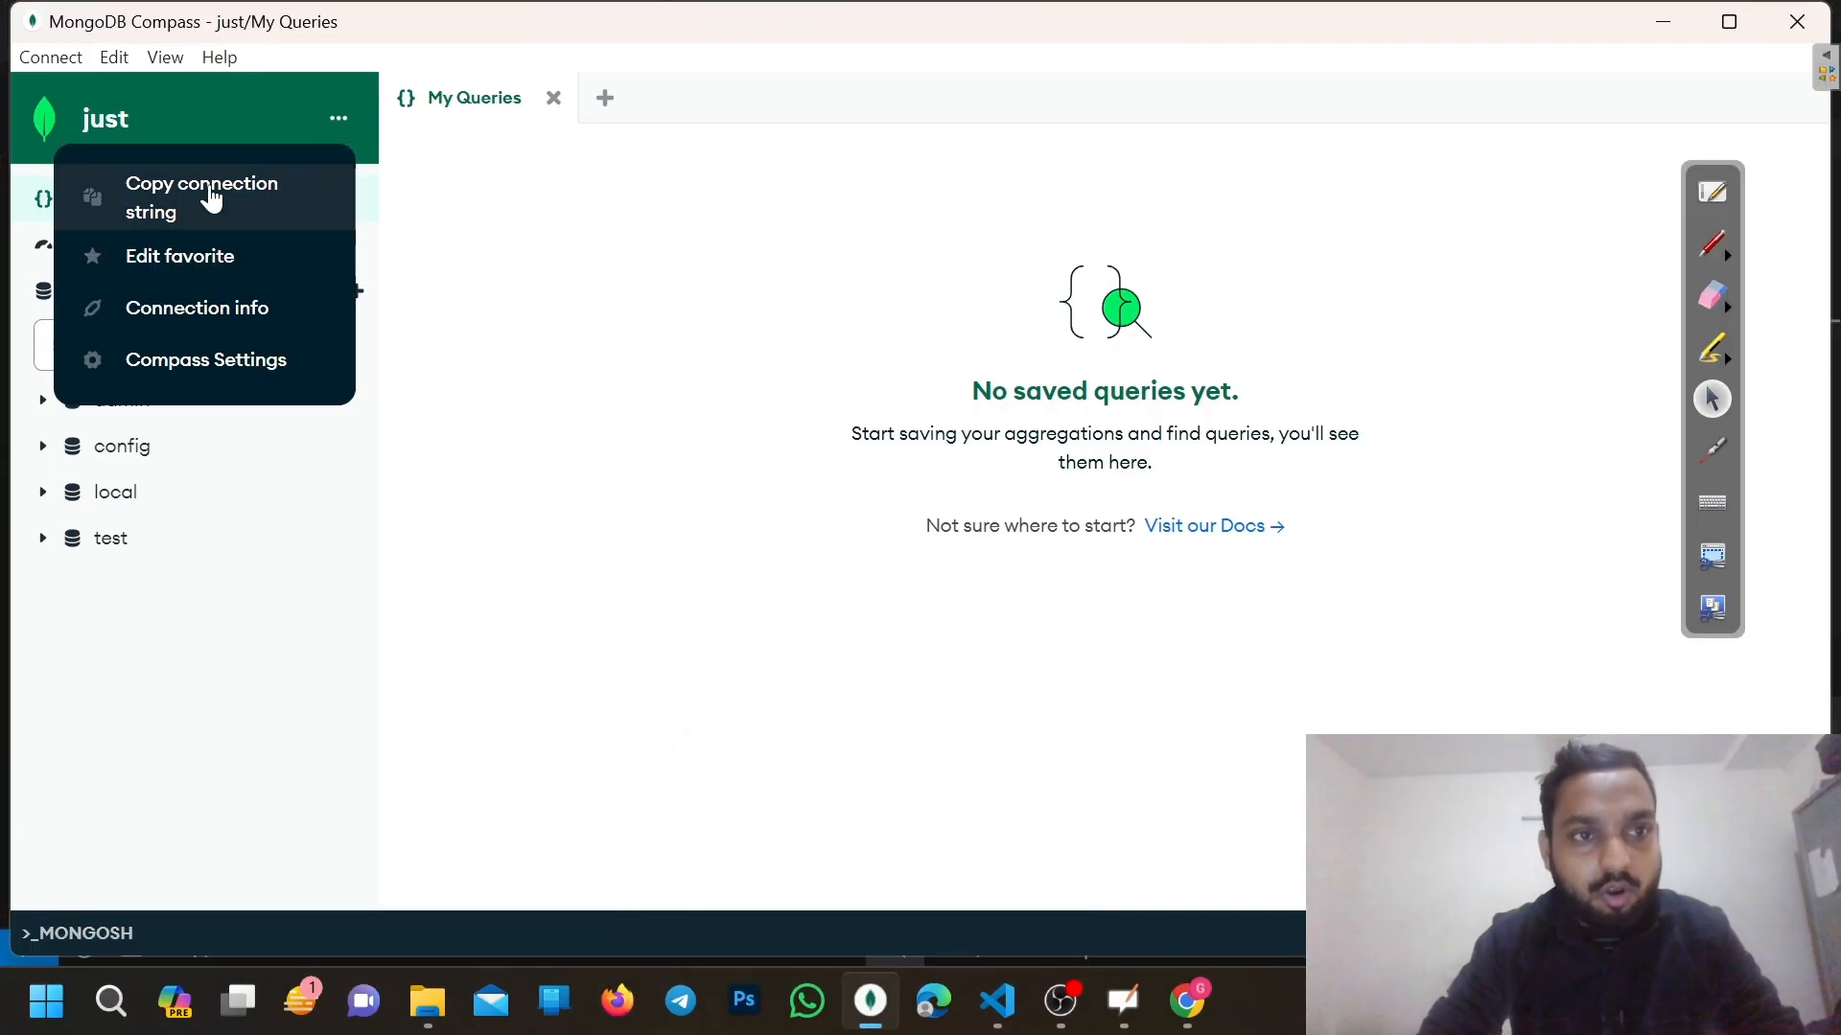
{"action": "left_click", "coordinate": [212, 198]}
{"action": "left_click", "coordinate": [996, 1001]}
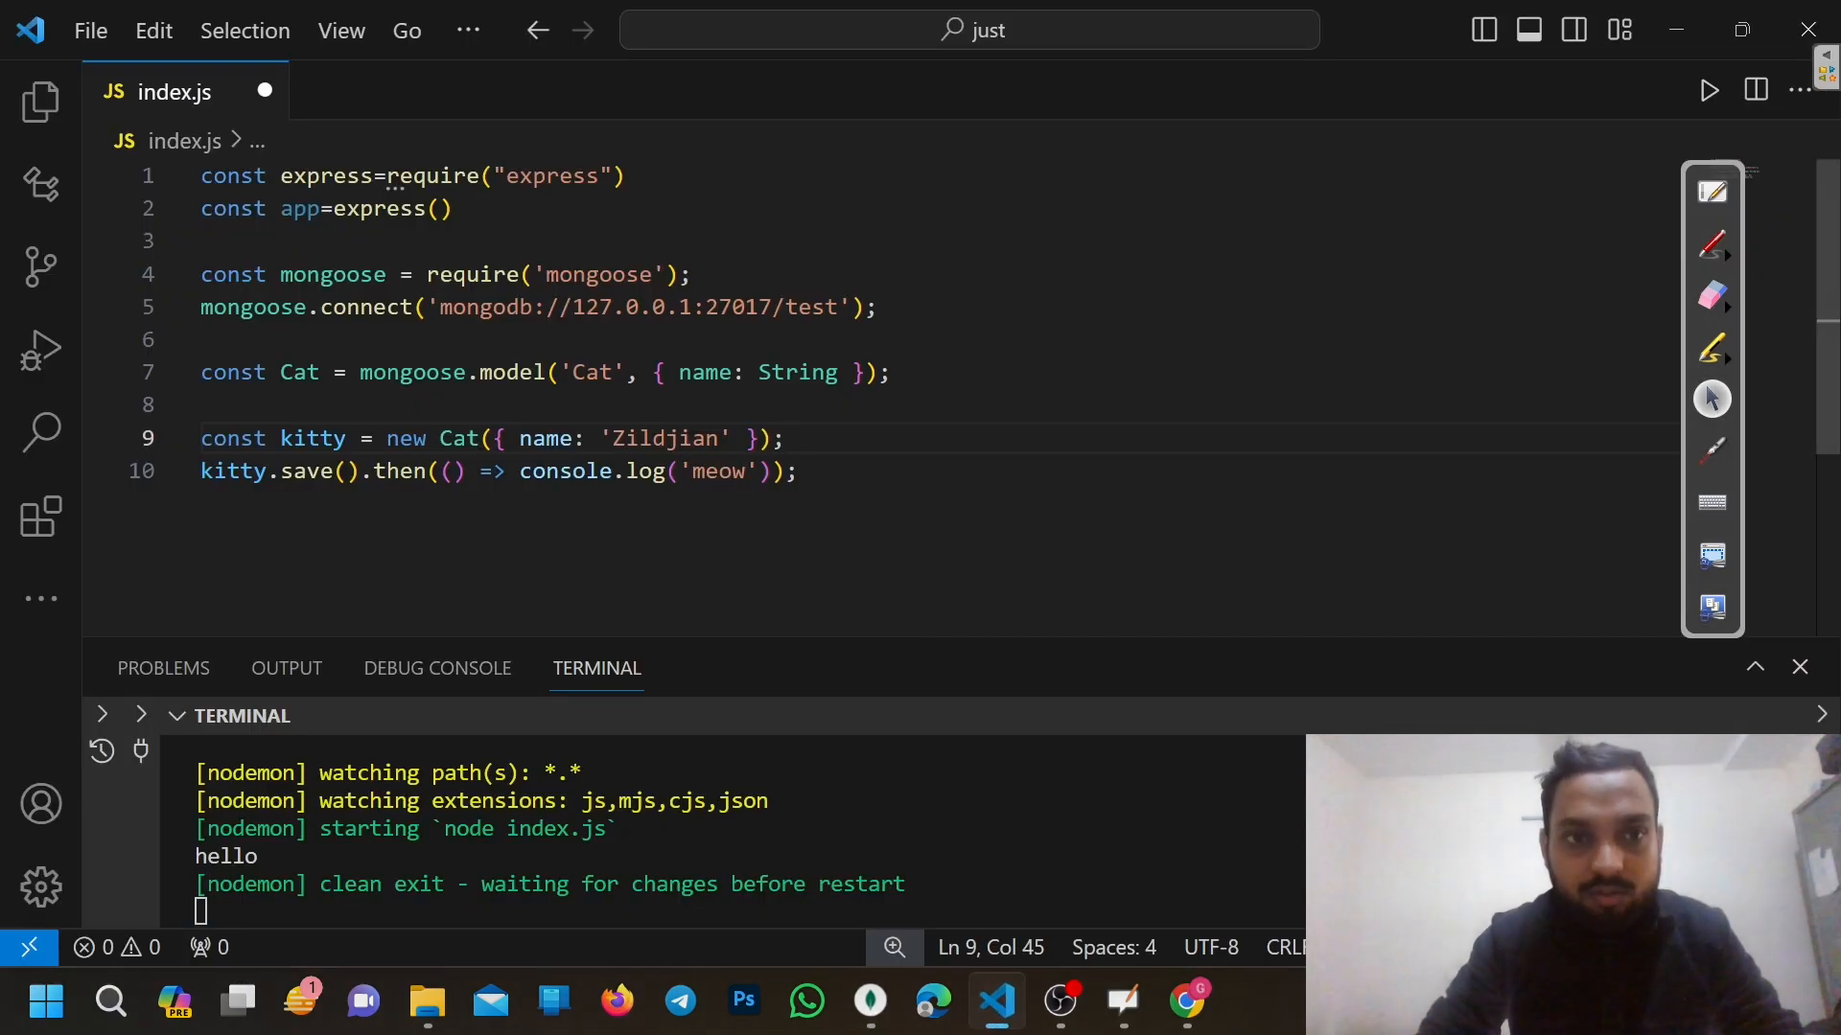
Replace the address in mongoose.connect with mongodb://localhost:27017 and save index.js
{"action": "left_click_drag", "start_coordinate": [440, 307], "coordinate": [813, 307]}
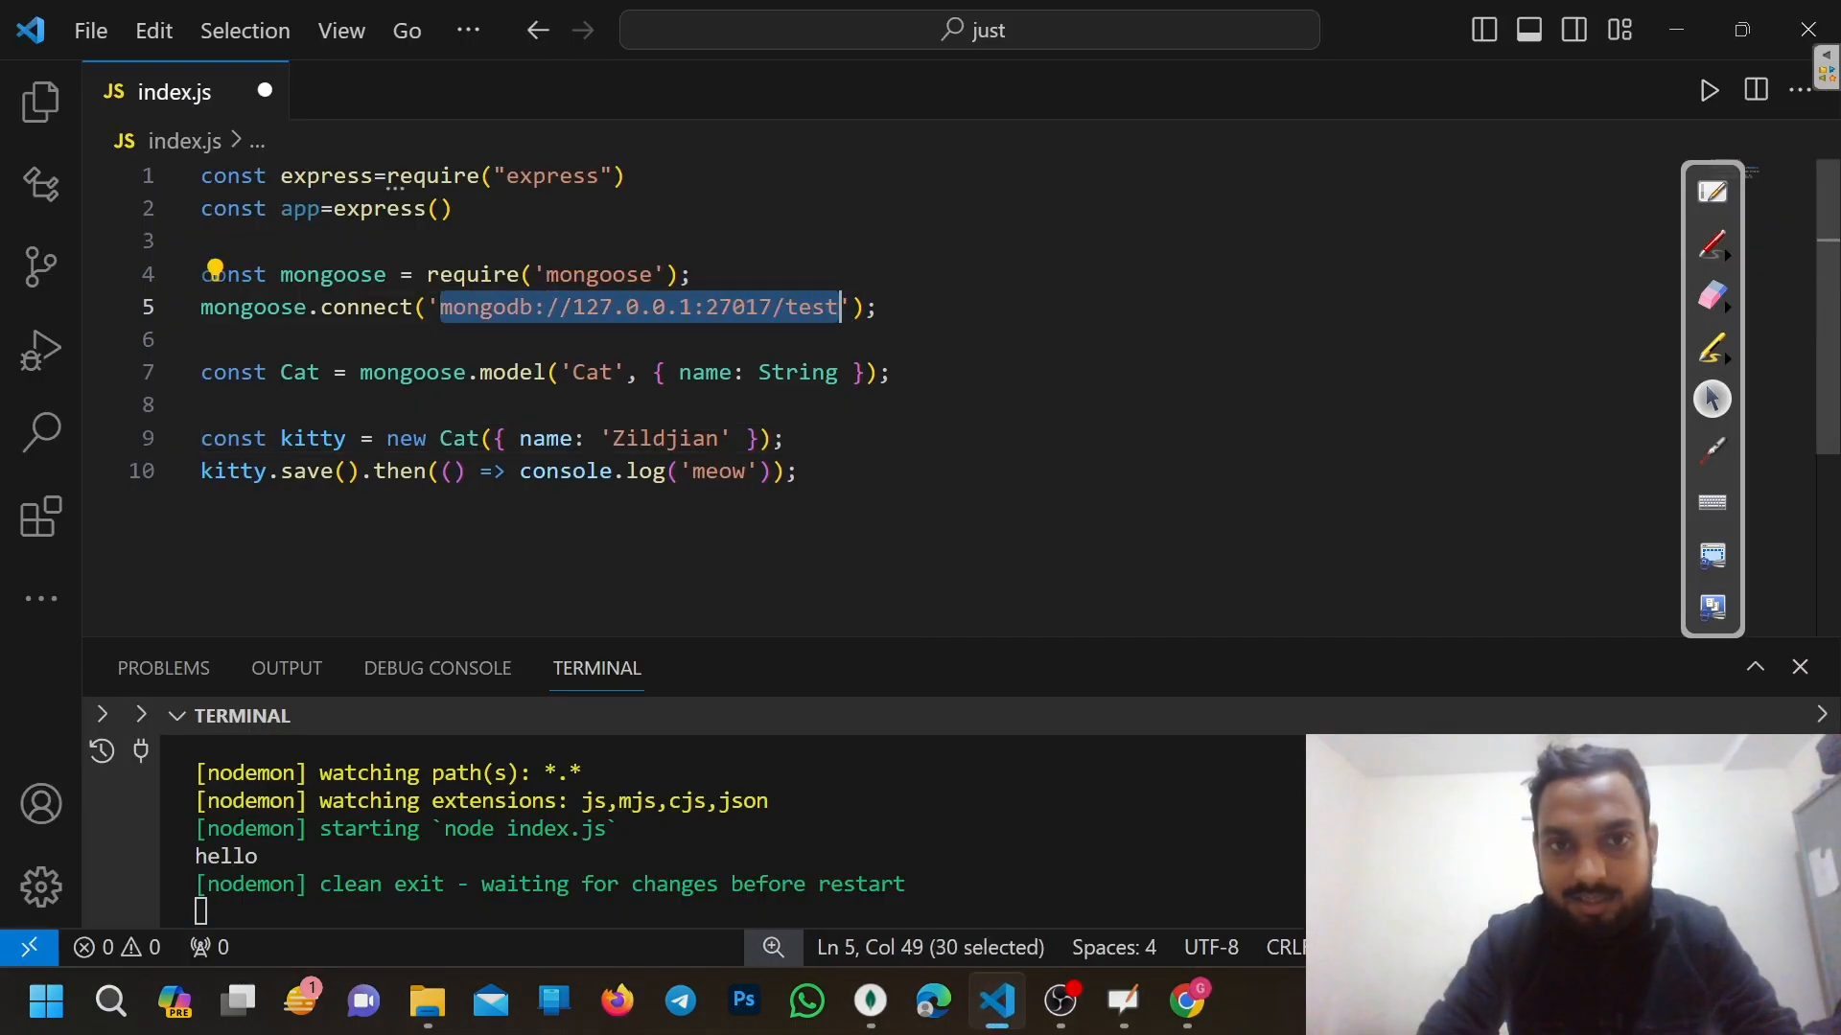
{"action": "key", "text": "BackSpace"}
{"action": "key", "text": "ctrl+v"}
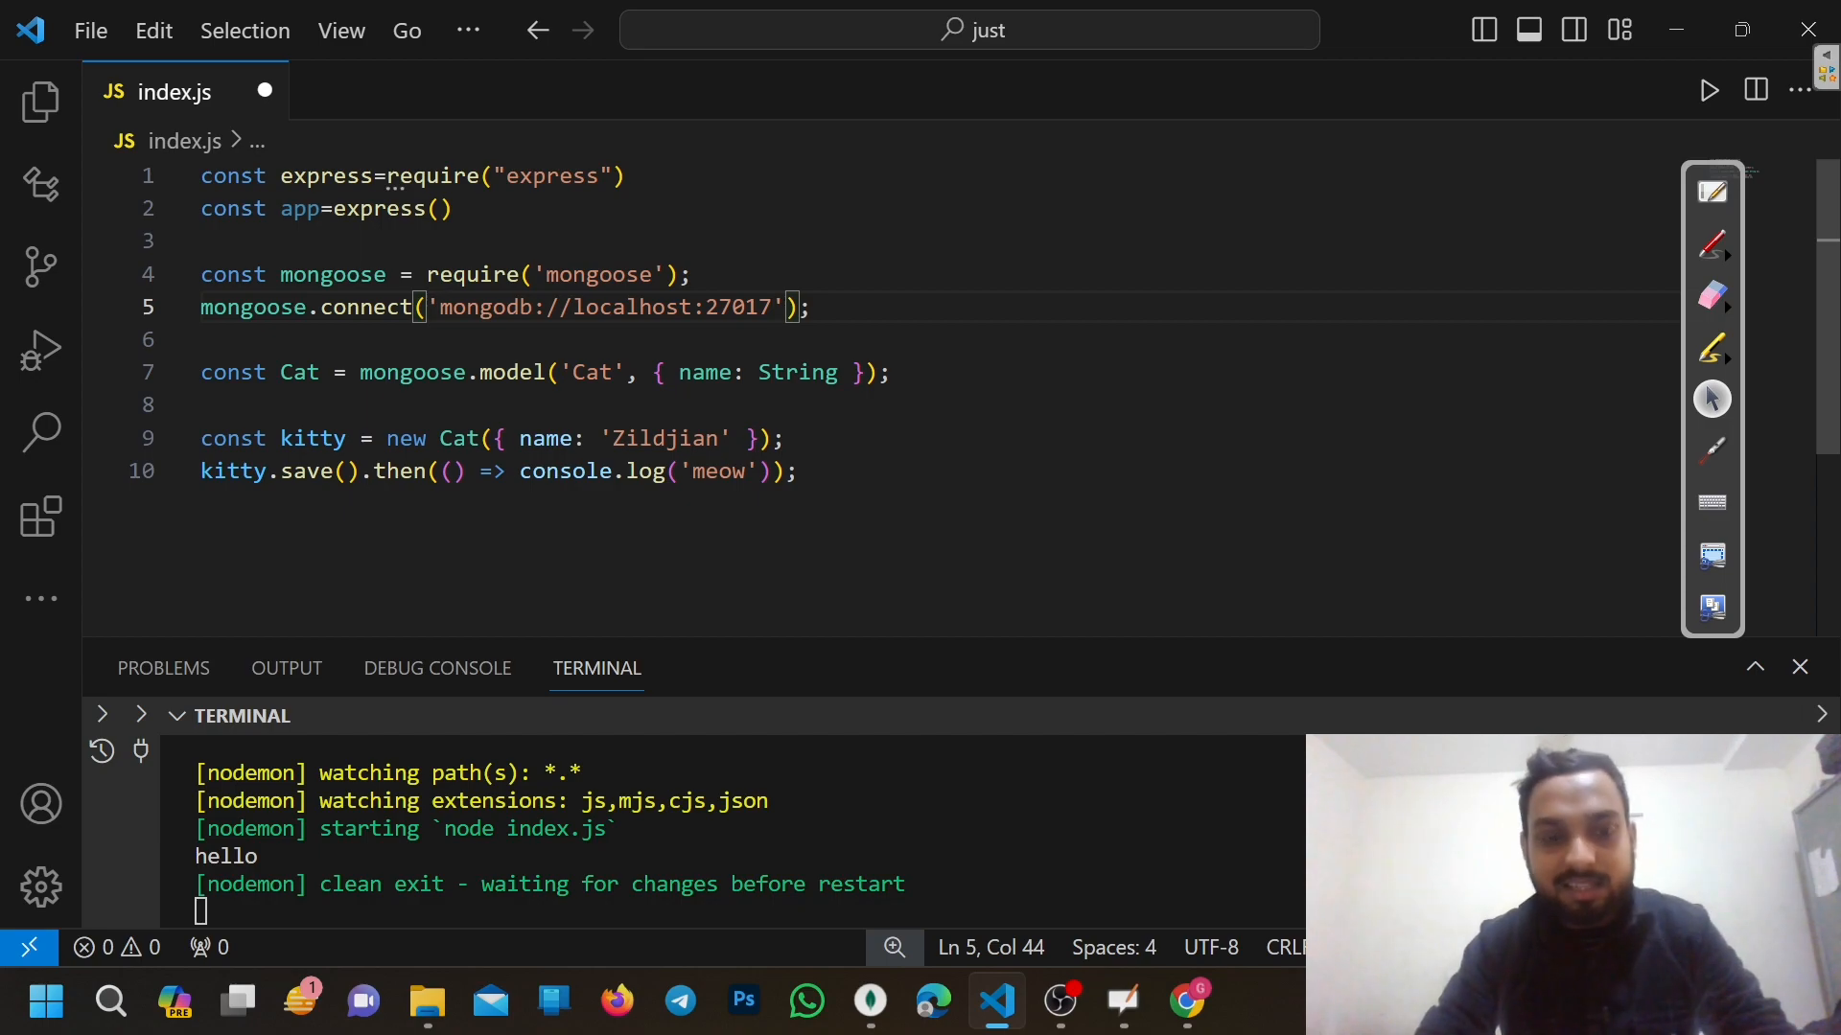
{"action": "key", "text": "ctrl+s"}
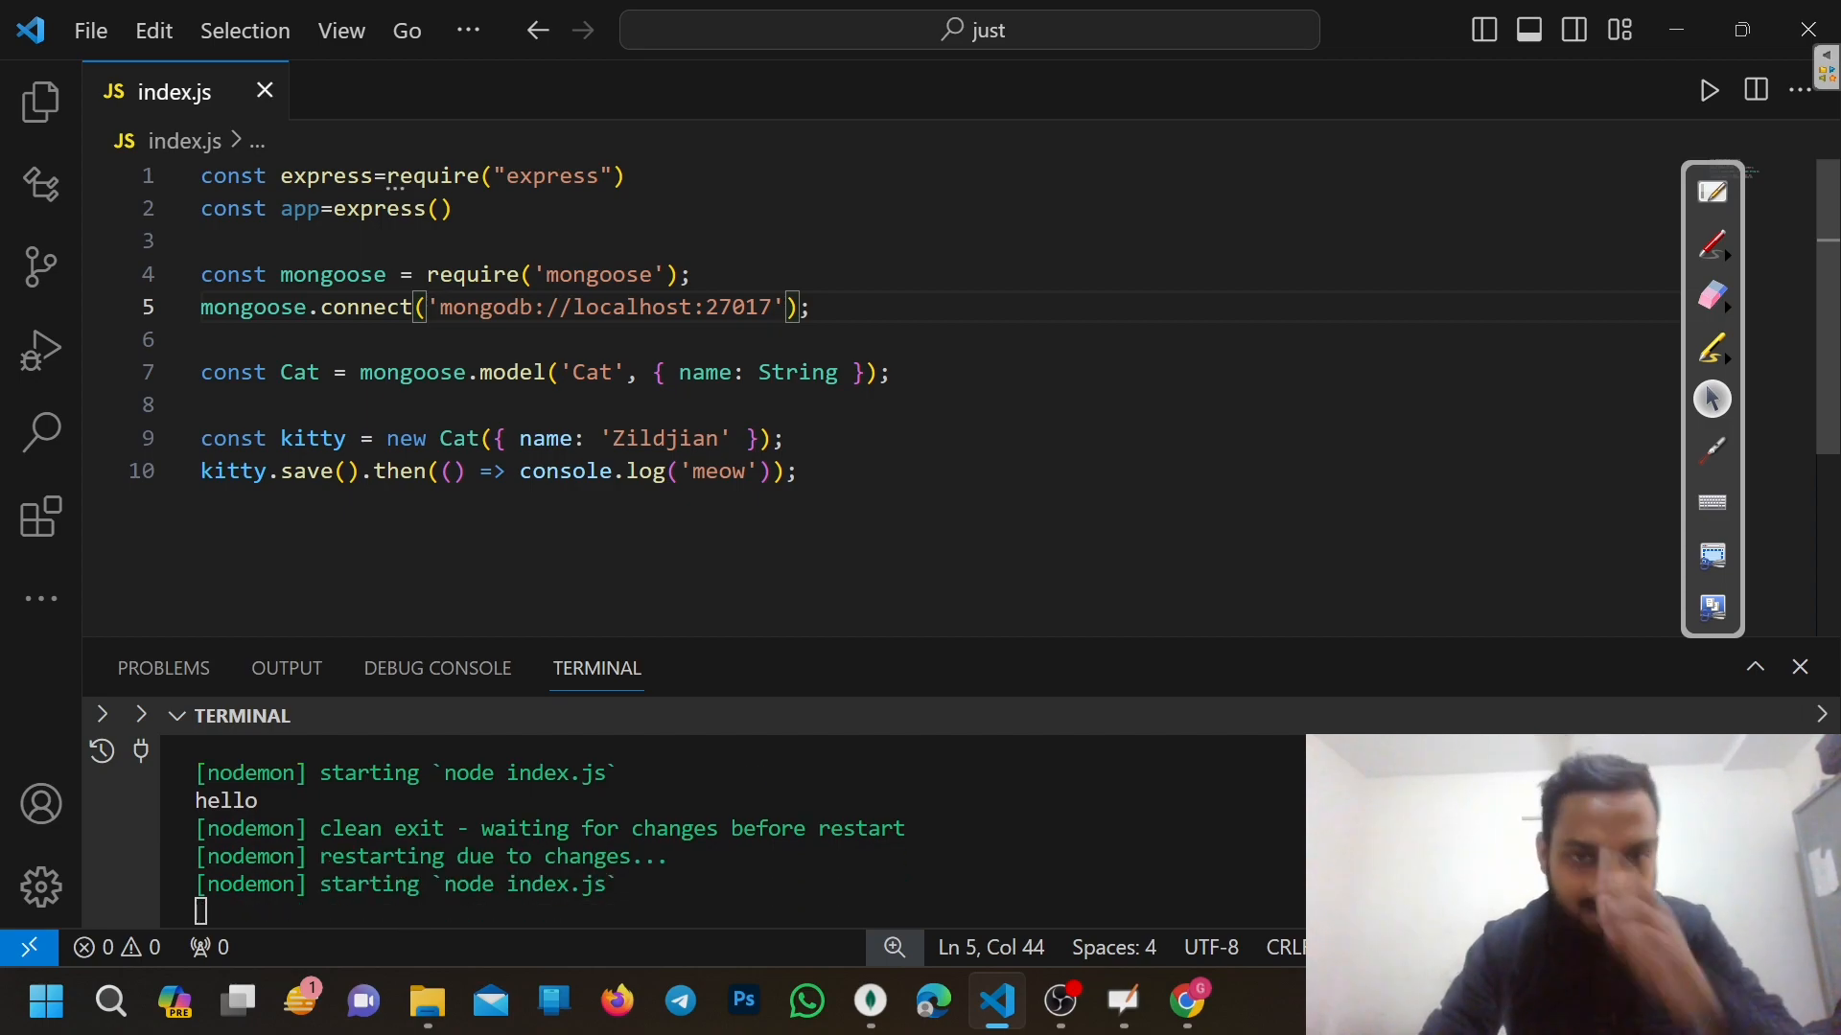
Rename both the model constant and the model name in mongoose.model from Cat to Student
{"action": "left_click", "coordinate": [320, 372]}
{"action": "key", "text": "BackSpace"}
{"action": "key", "text": "BackSpace"}
{"action": "key", "text": "BackSpace"}
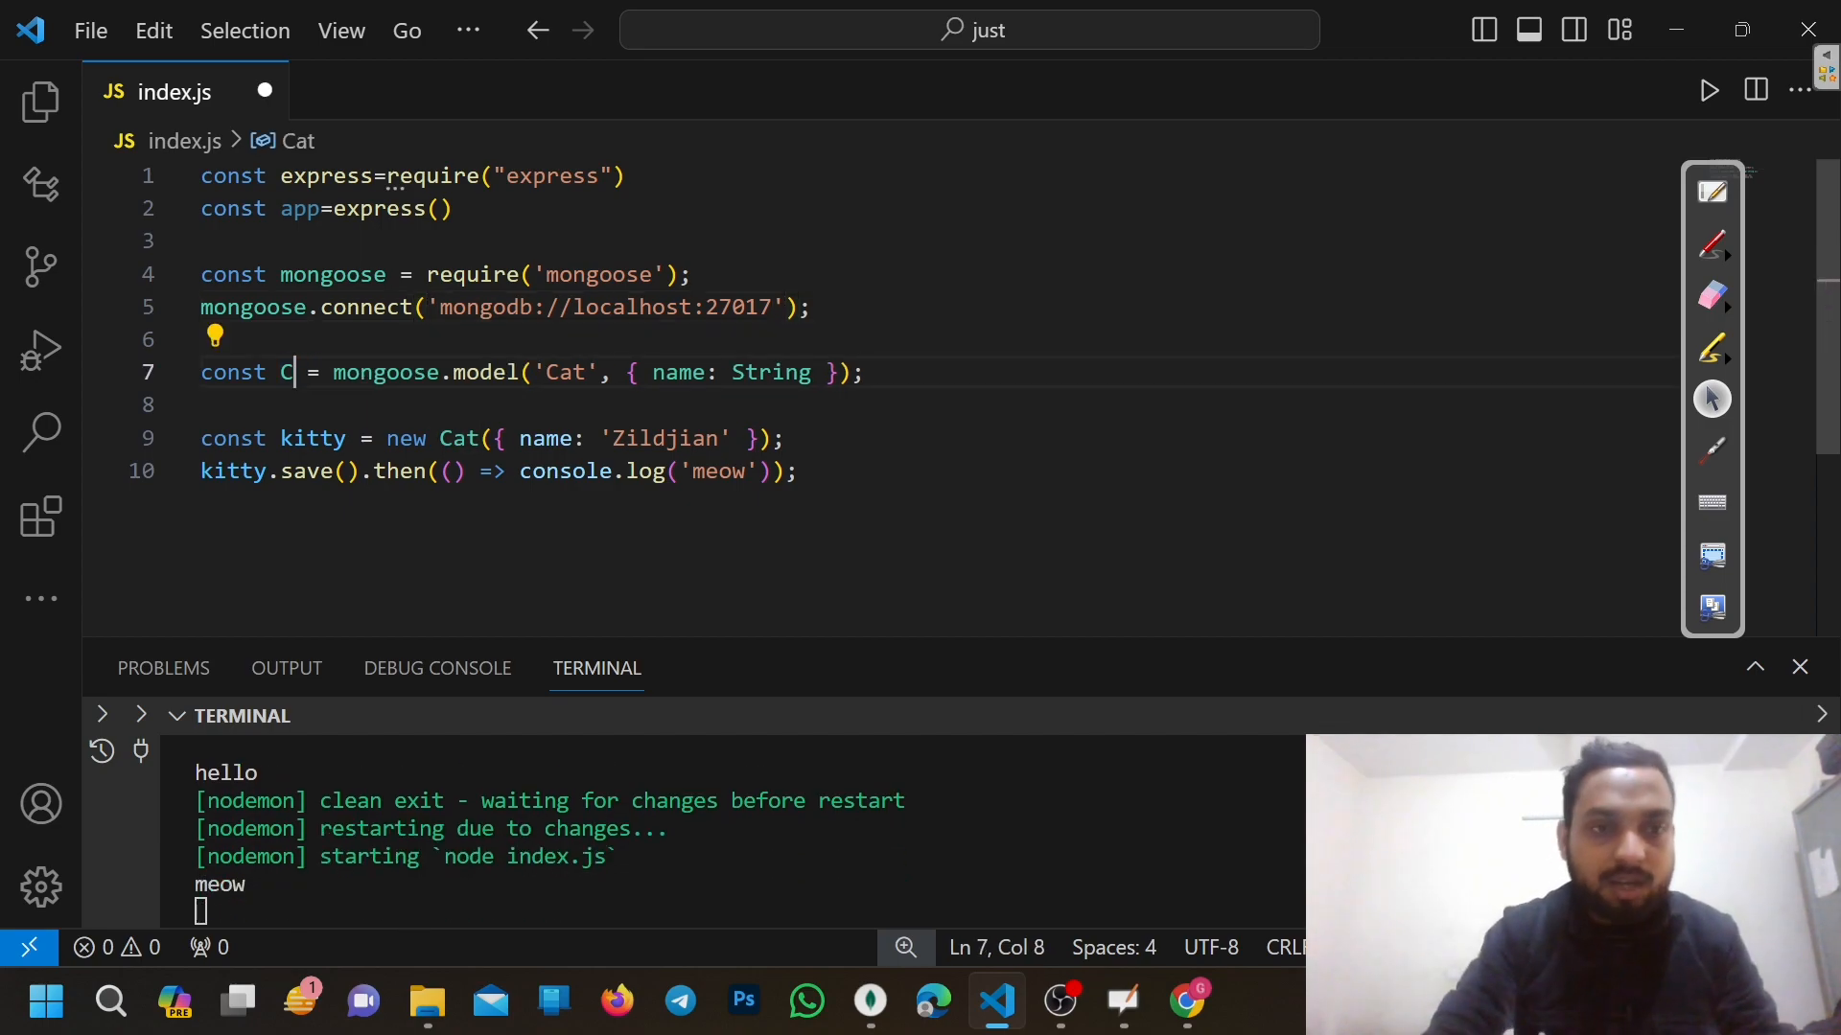
{"action": "type", "text": "Student"}
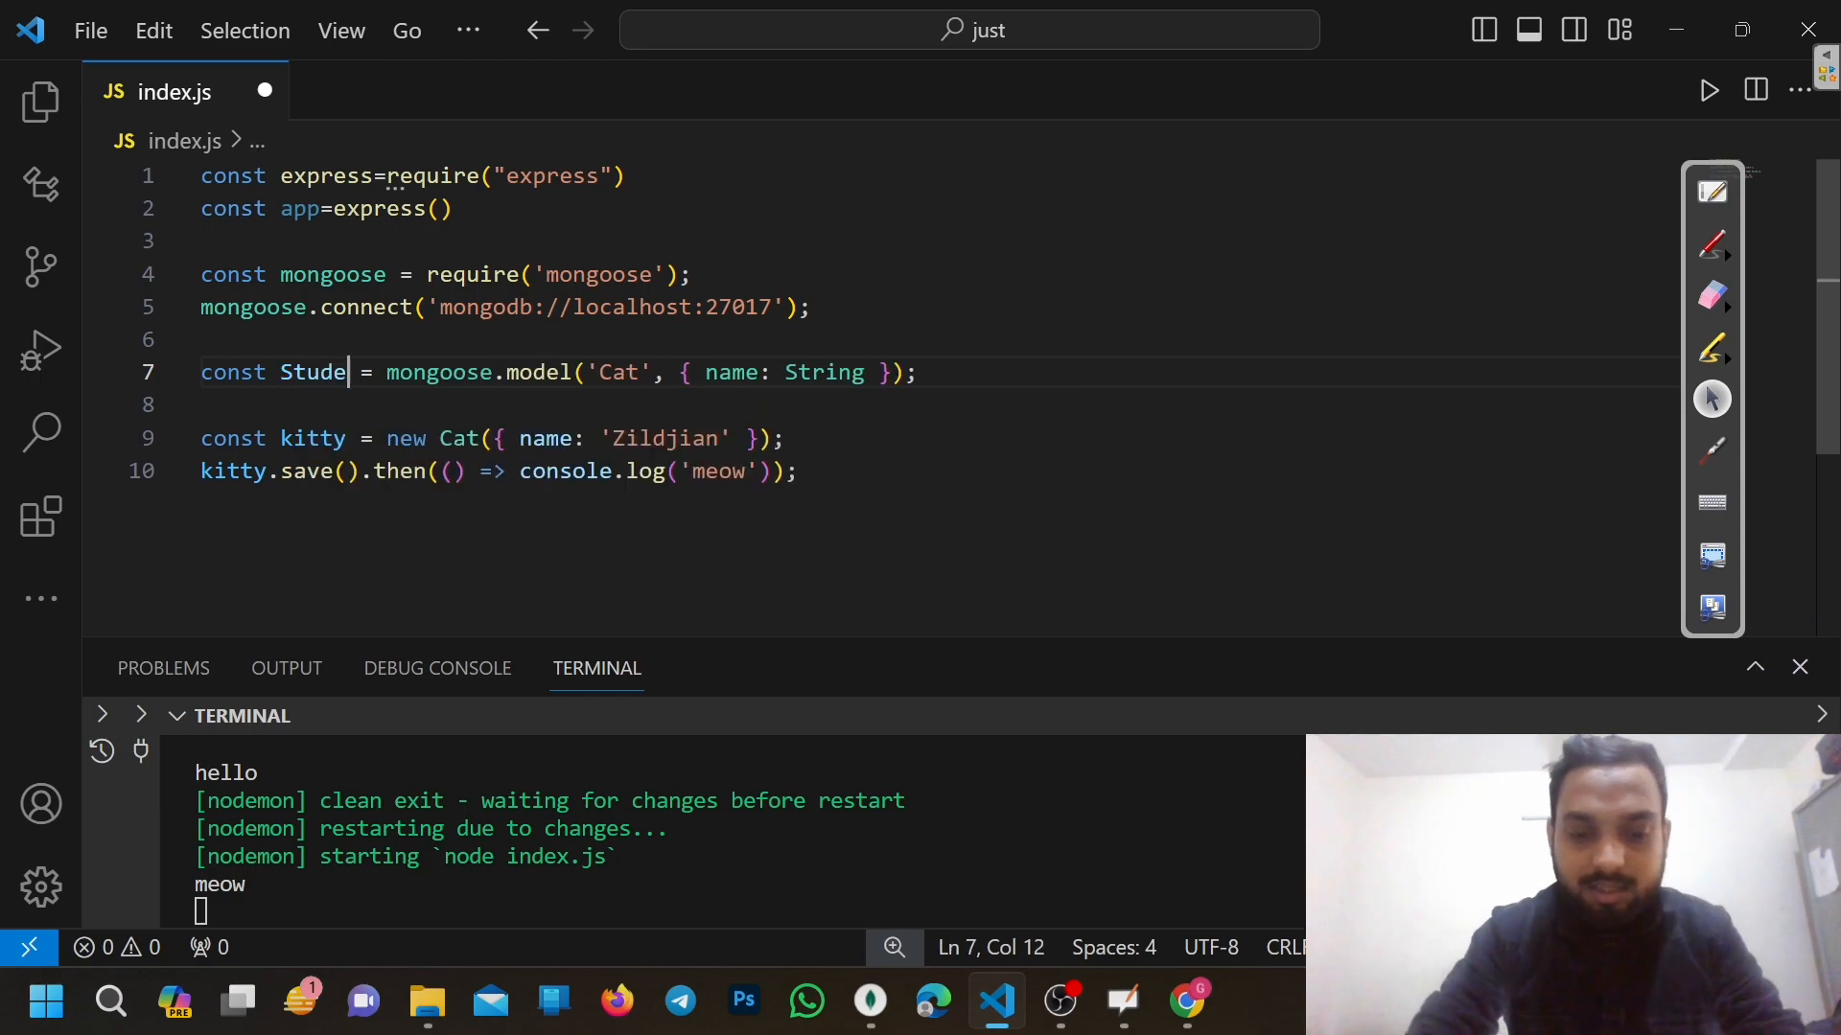
{"action": "left_click", "coordinate": [666, 372]}
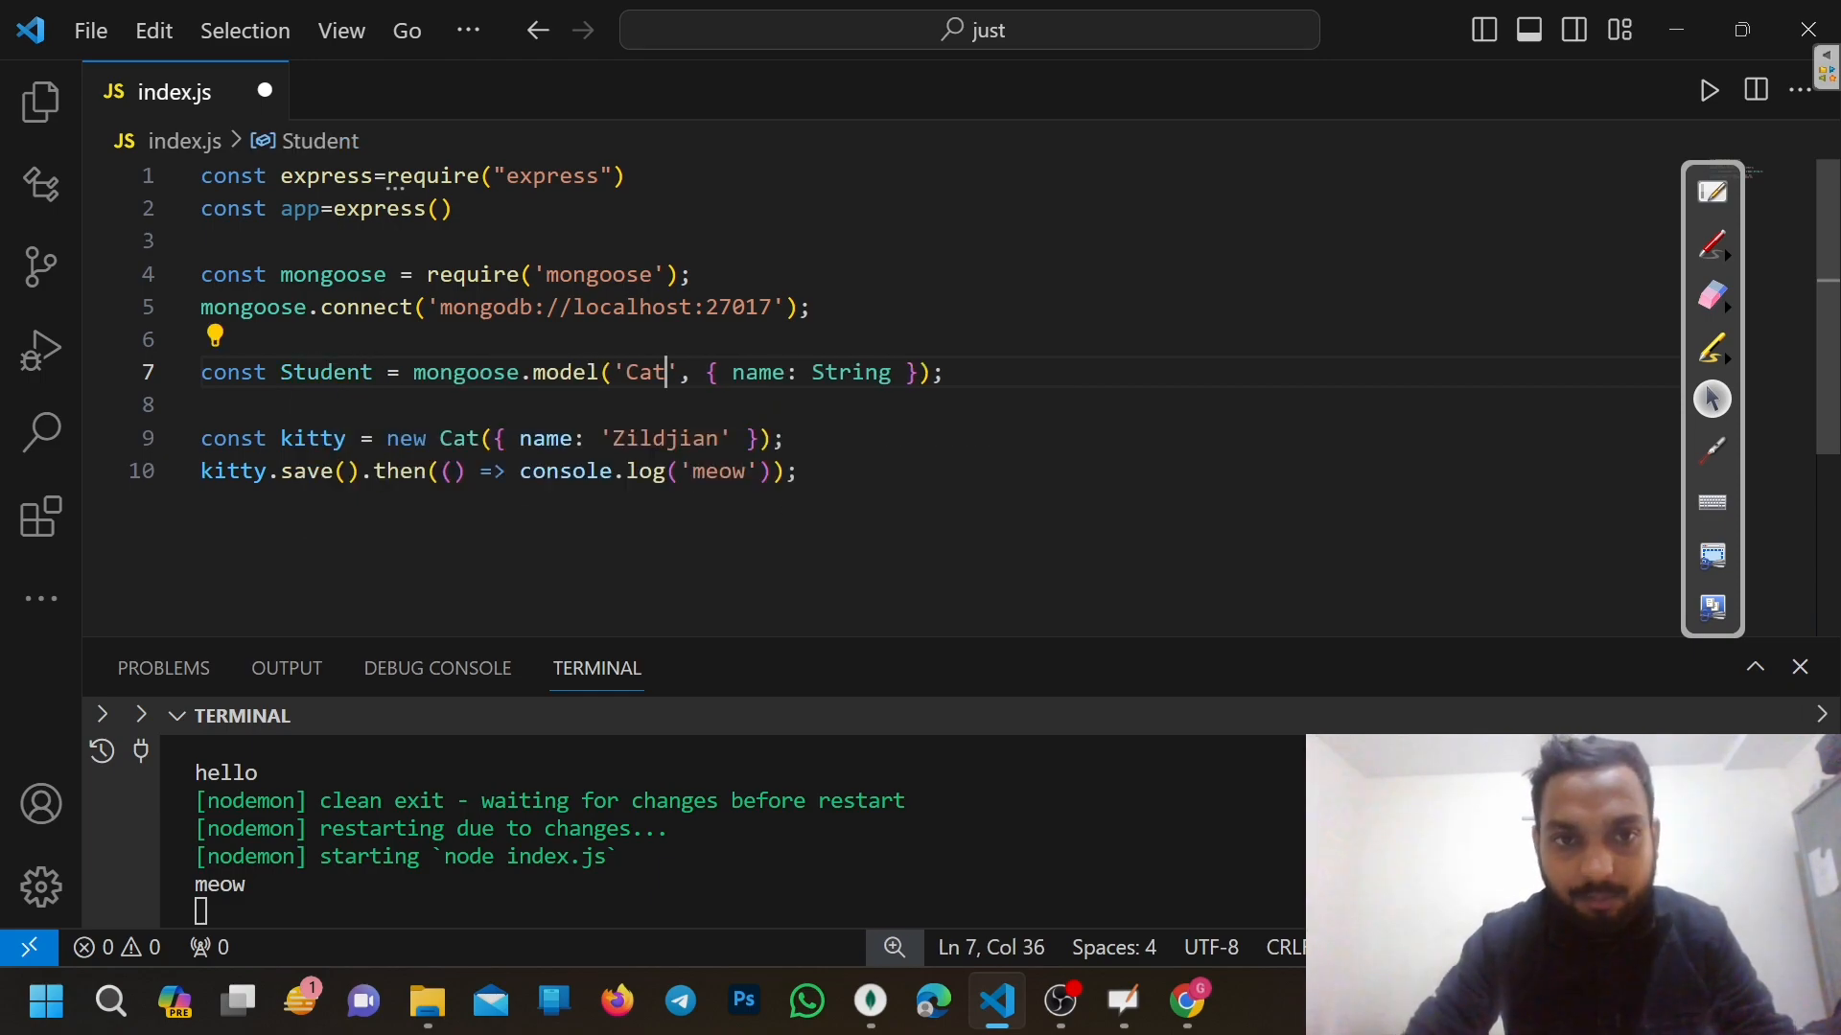
{"action": "key", "text": "BackSpace"}
{"action": "key", "text": "BackSpace"}
{"action": "key", "text": "BackSpace"}
{"action": "type", "text": "Student"}
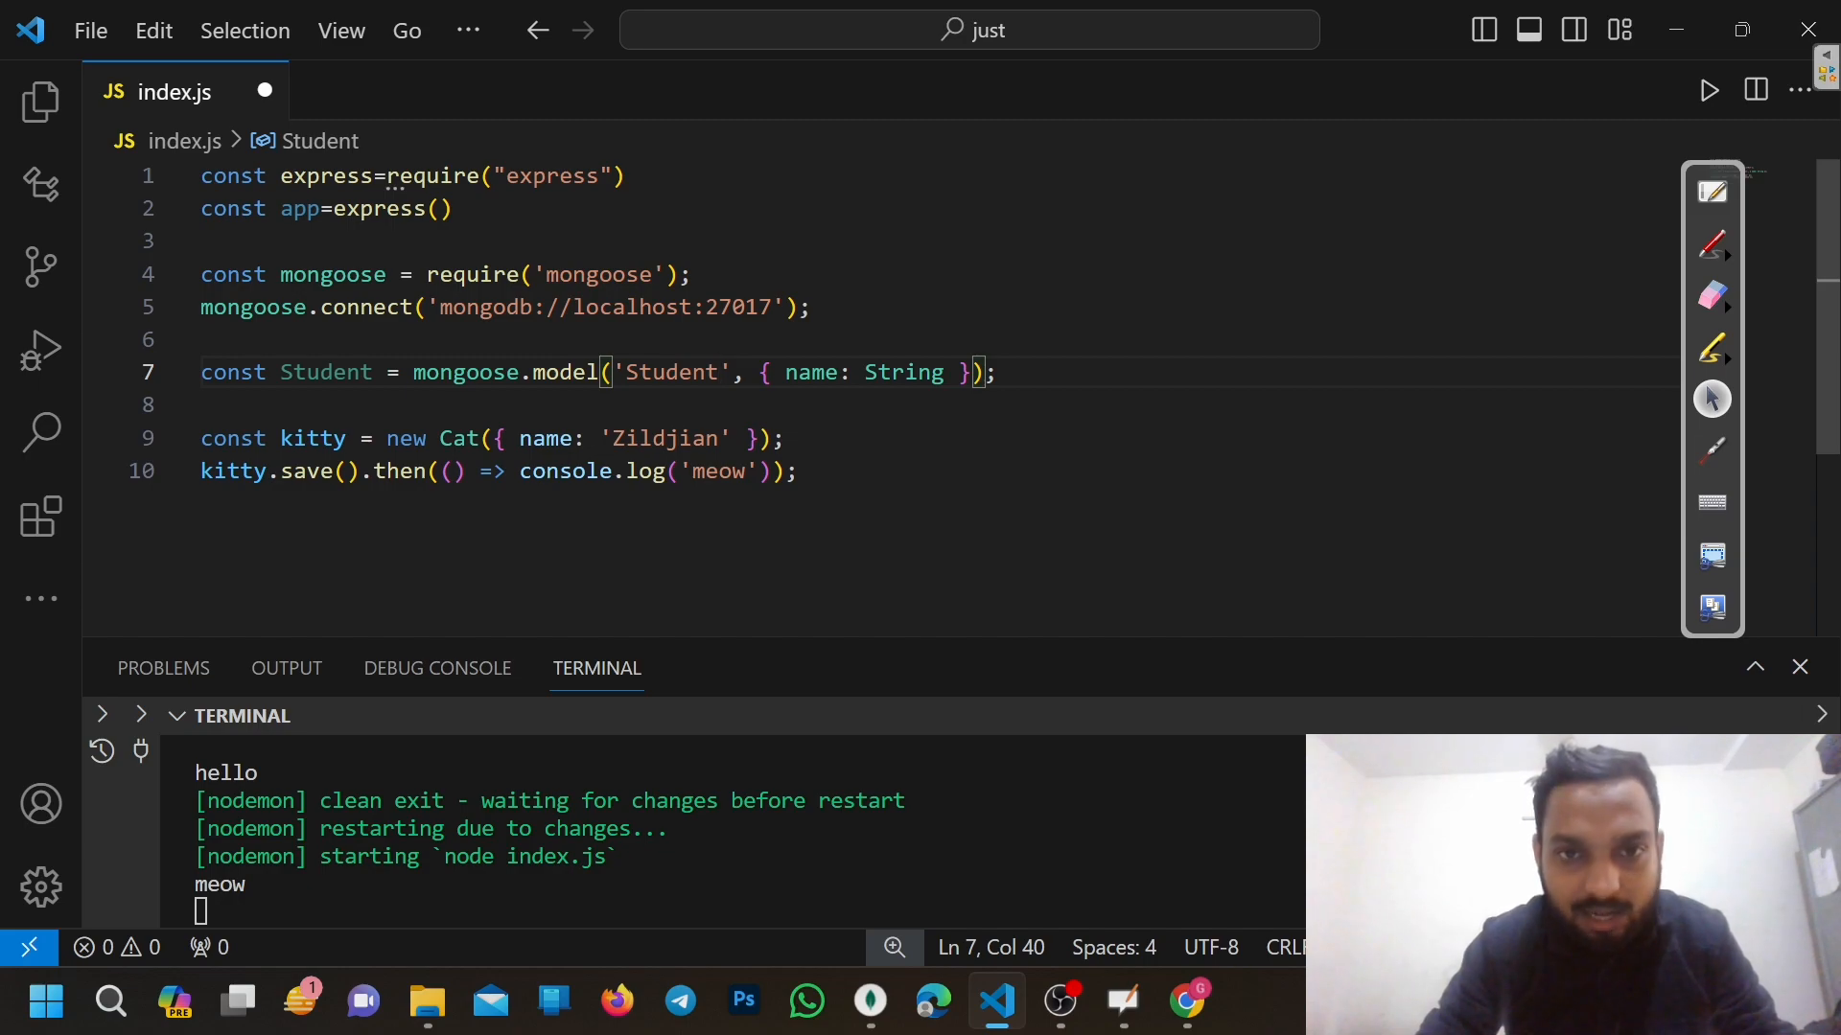
Replace the sample name value in the new document on line 9 with the student's first name
{"action": "left_click", "coordinate": [717, 439]}
{"action": "key", "text": "BackSpace"}
{"action": "key", "text": "BackSpace"}
{"action": "key", "text": "BackSpace"}
{"action": "key", "text": "BackSpace"}
{"action": "key", "text": "BackSpace"}
{"action": "key", "text": "BackSpace"}
{"action": "key", "text": "BackSpace"}
{"action": "key", "text": "BackSpace"}
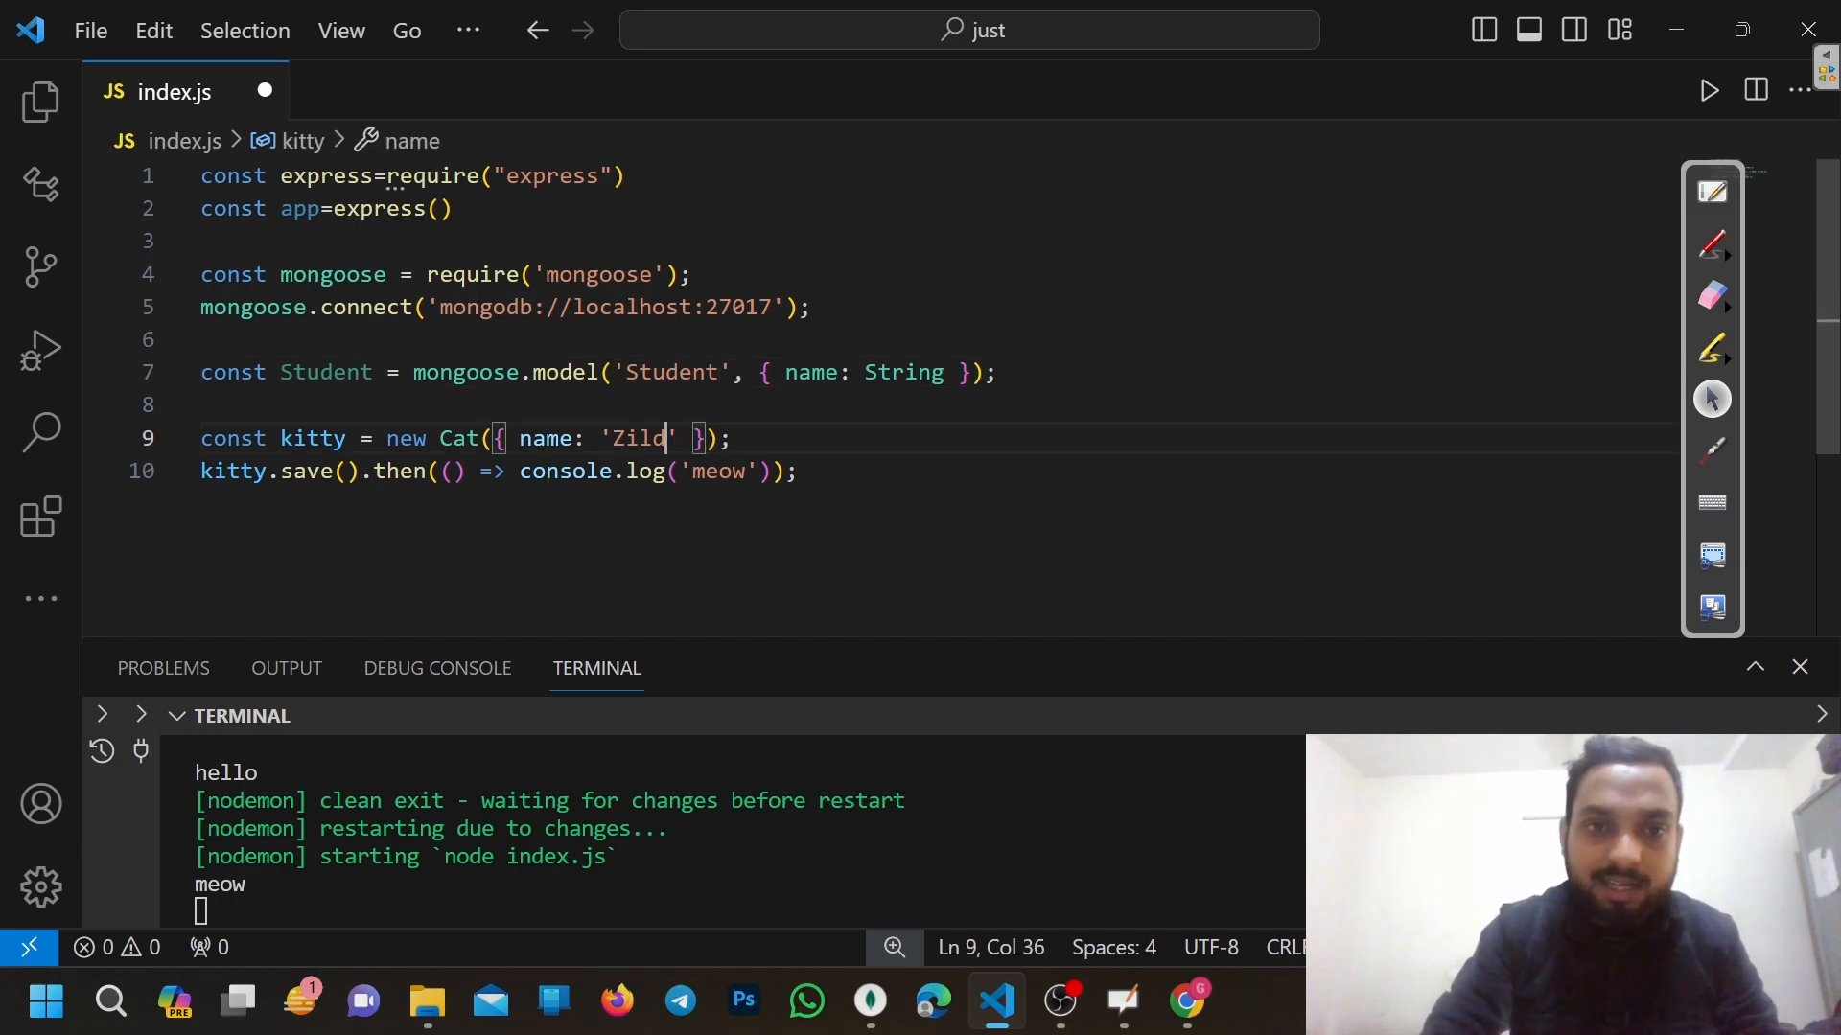
{"action": "type", "text": "Deepak"}
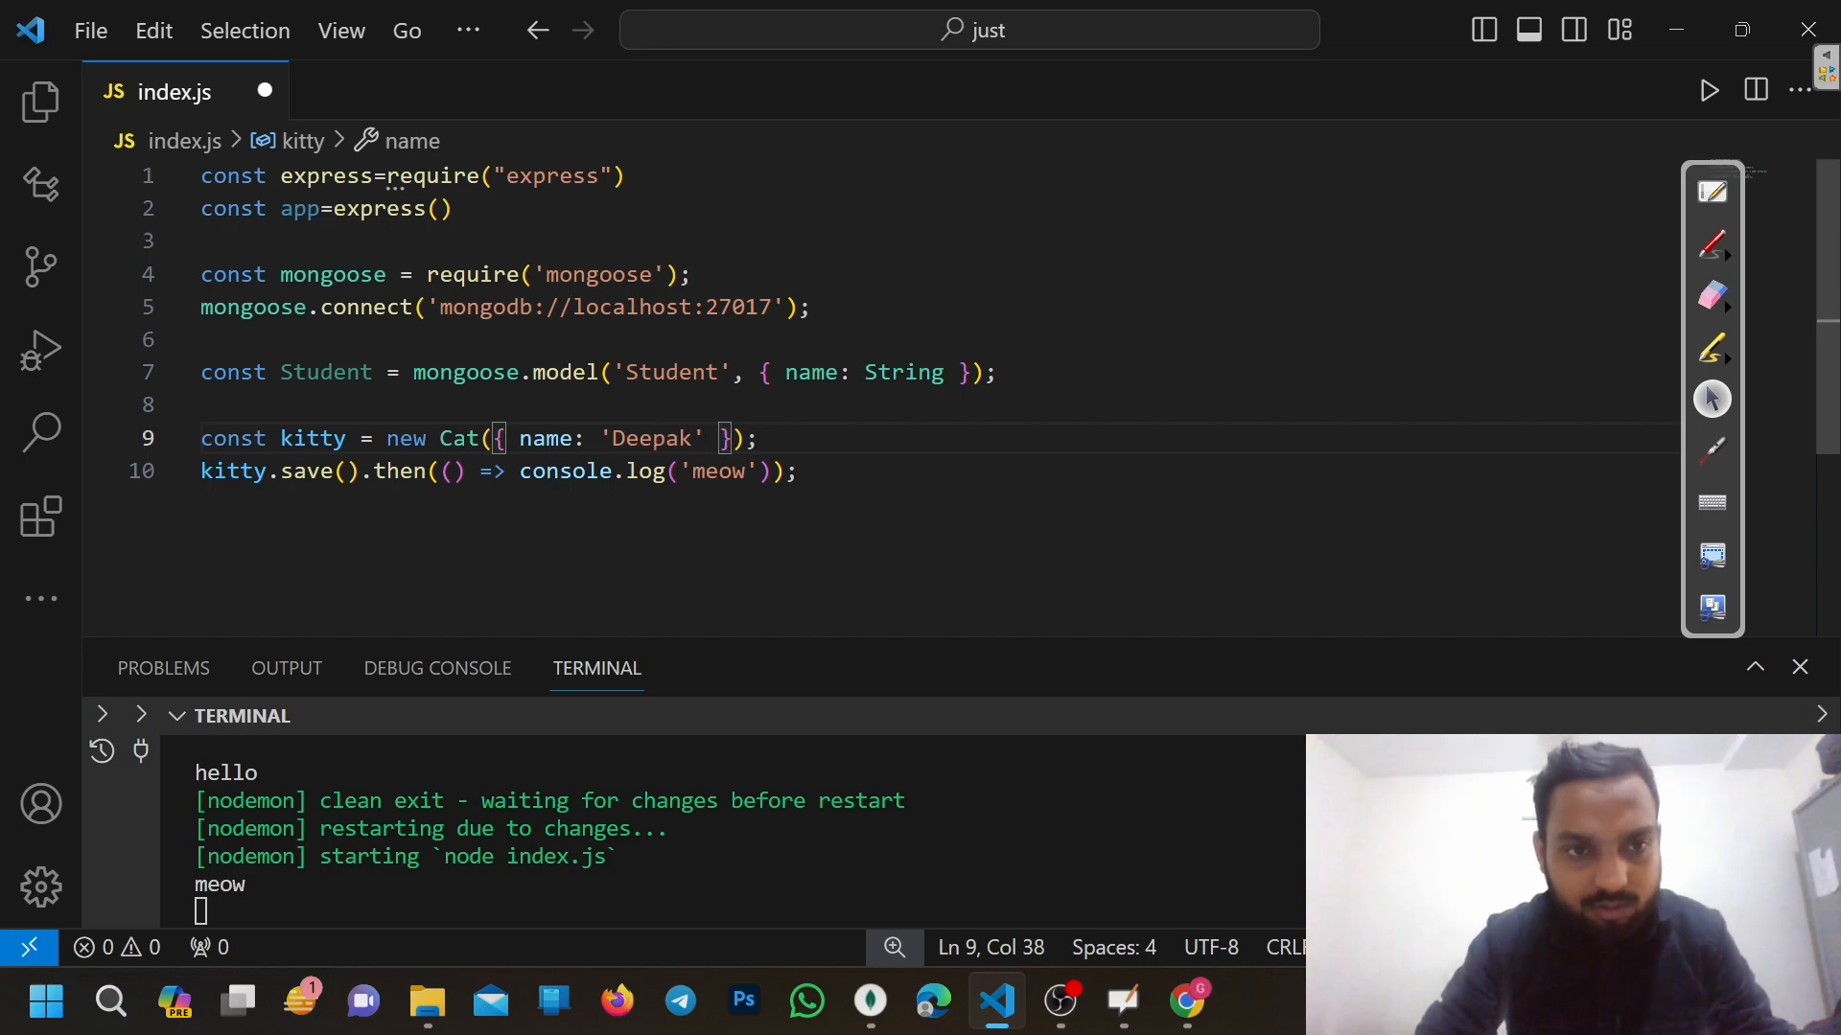
Rename the kitty variable to stu1 in its declaration and in the save call
{"action": "left_click", "coordinate": [346, 439]}
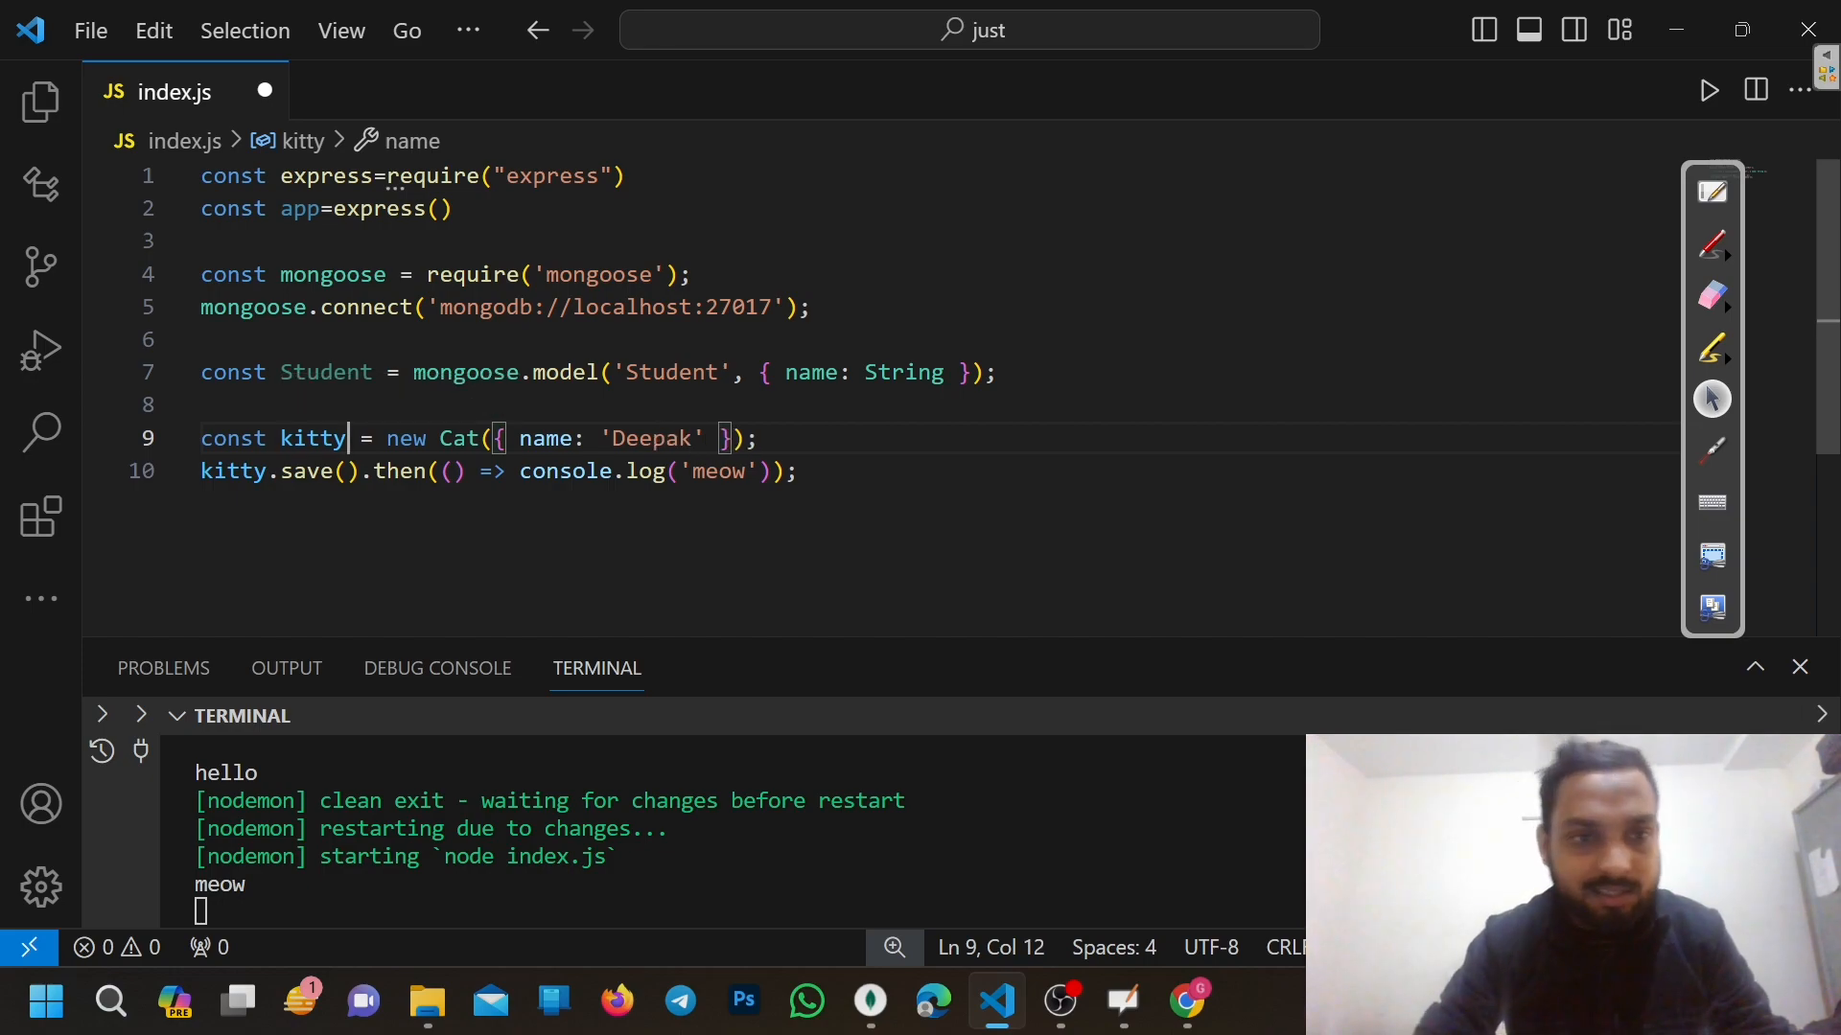
{"action": "key", "text": "BackSpace"}
{"action": "key", "text": "BackSpace"}
{"action": "key", "text": "BackSpace"}
{"action": "key", "text": "BackSpace"}
{"action": "key", "text": "BackSpace"}
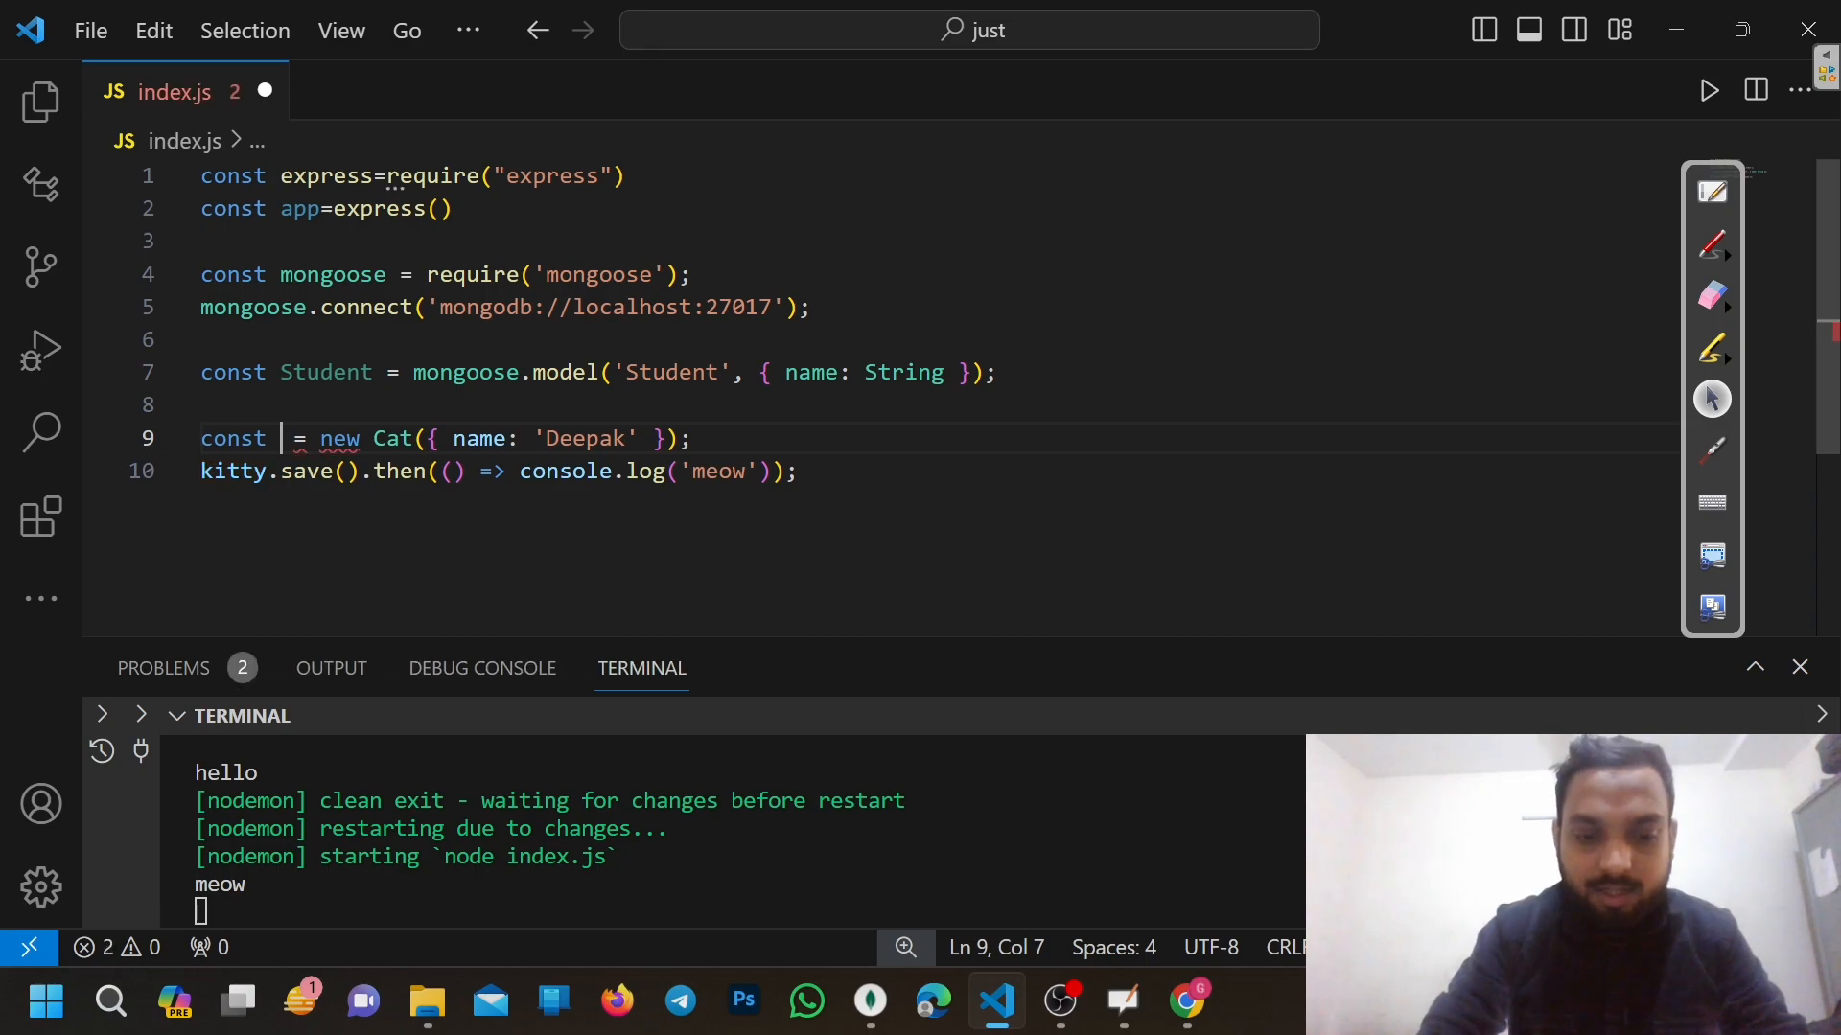
{"action": "type", "text": "stu1"}
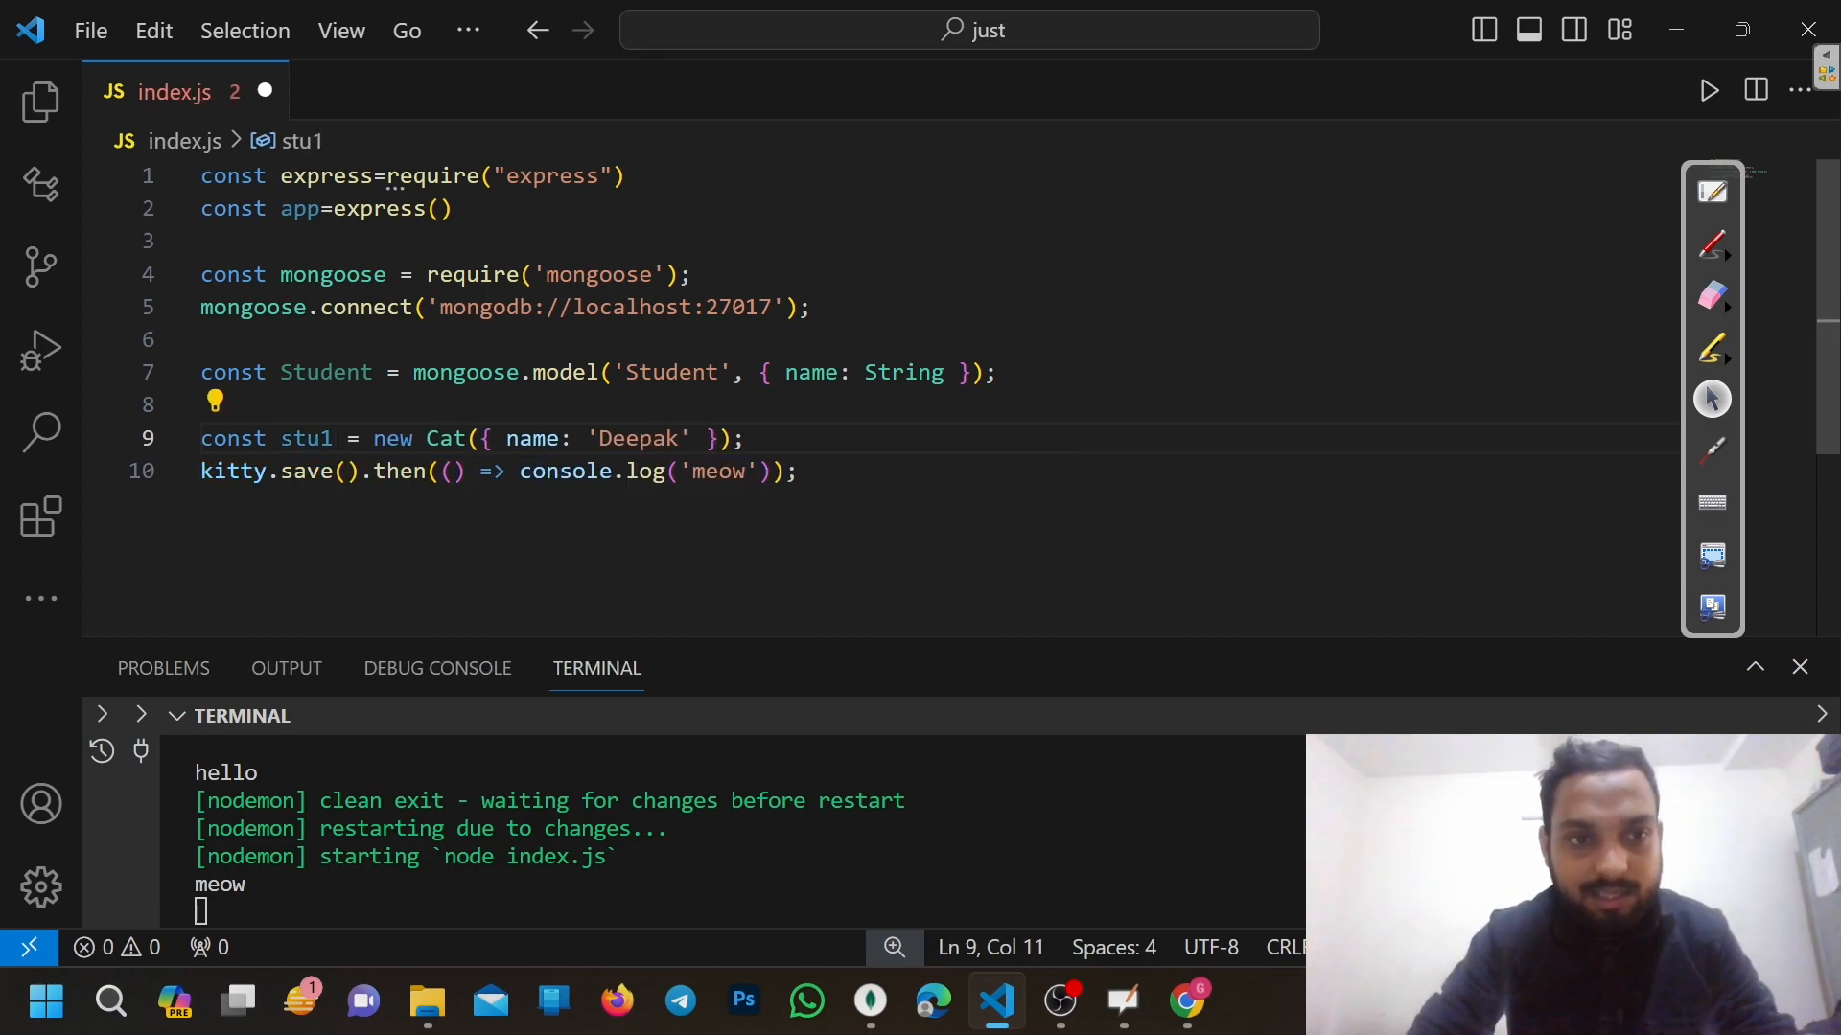
{"action": "left_click", "coordinate": [266, 470]}
{"action": "key", "text": "BackSpace"}
{"action": "key", "text": "BackSpace"}
{"action": "key", "text": "BackSpace"}
{"action": "key", "text": "BackSpace"}
{"action": "key", "text": "BackSpace"}
{"action": "type", "text": "stu1"}
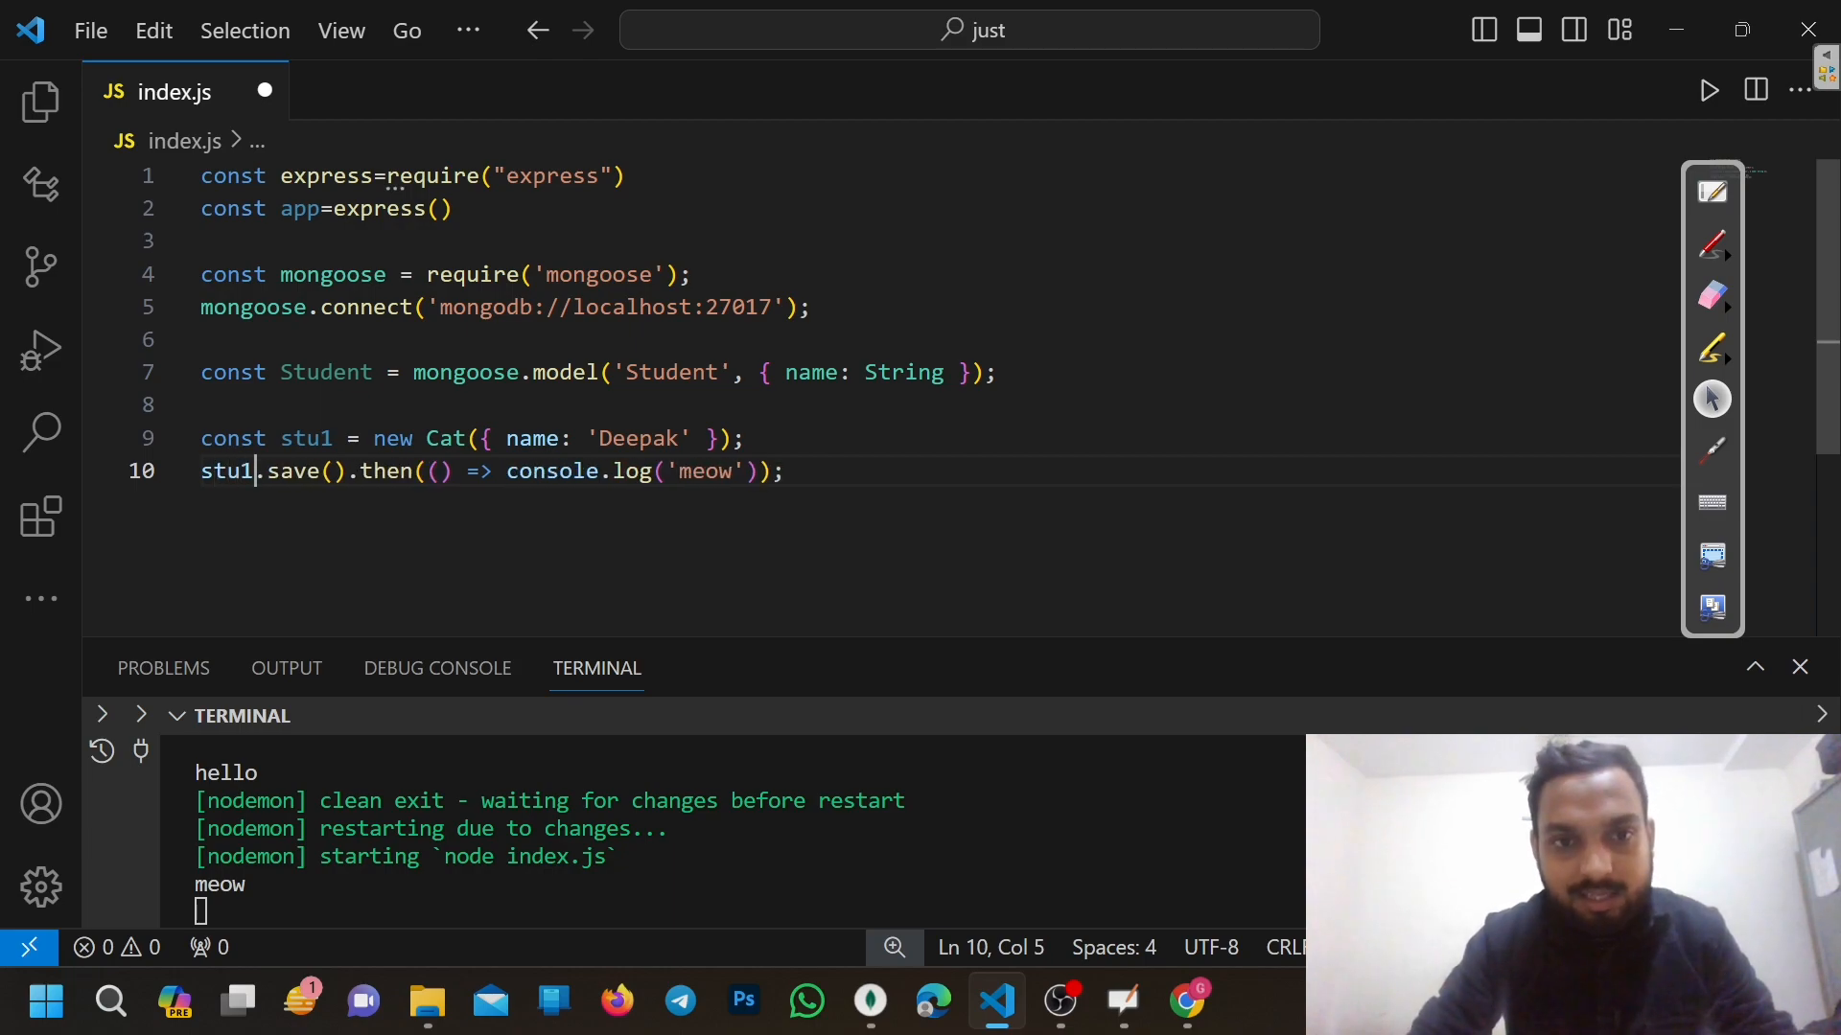
Change the message logged after saving stu1 on line 10 to 'connected' and save index.js
{"action": "left_click", "coordinate": [732, 470]}
{"action": "key", "text": "BackSpace"}
{"action": "key", "text": "BackSpace"}
{"action": "key", "text": "BackSpace"}
{"action": "type", "text": "co"}
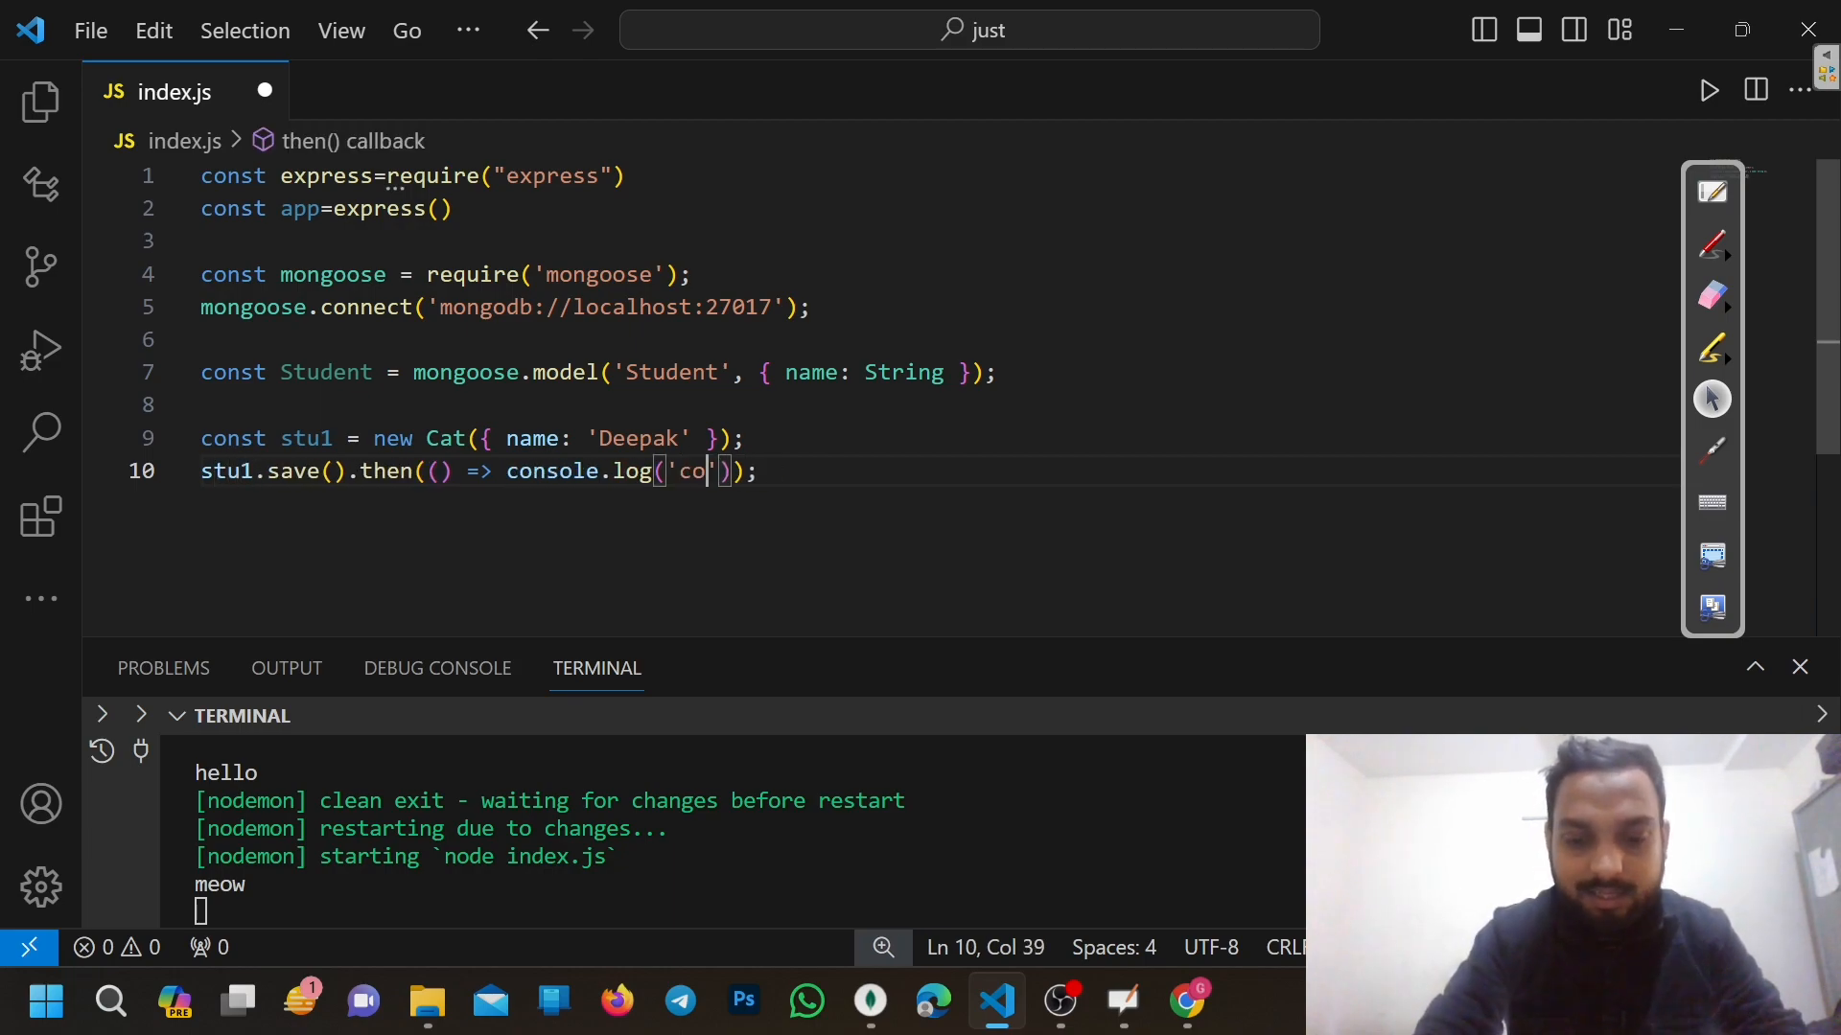
{"action": "type", "text": "nnected"}
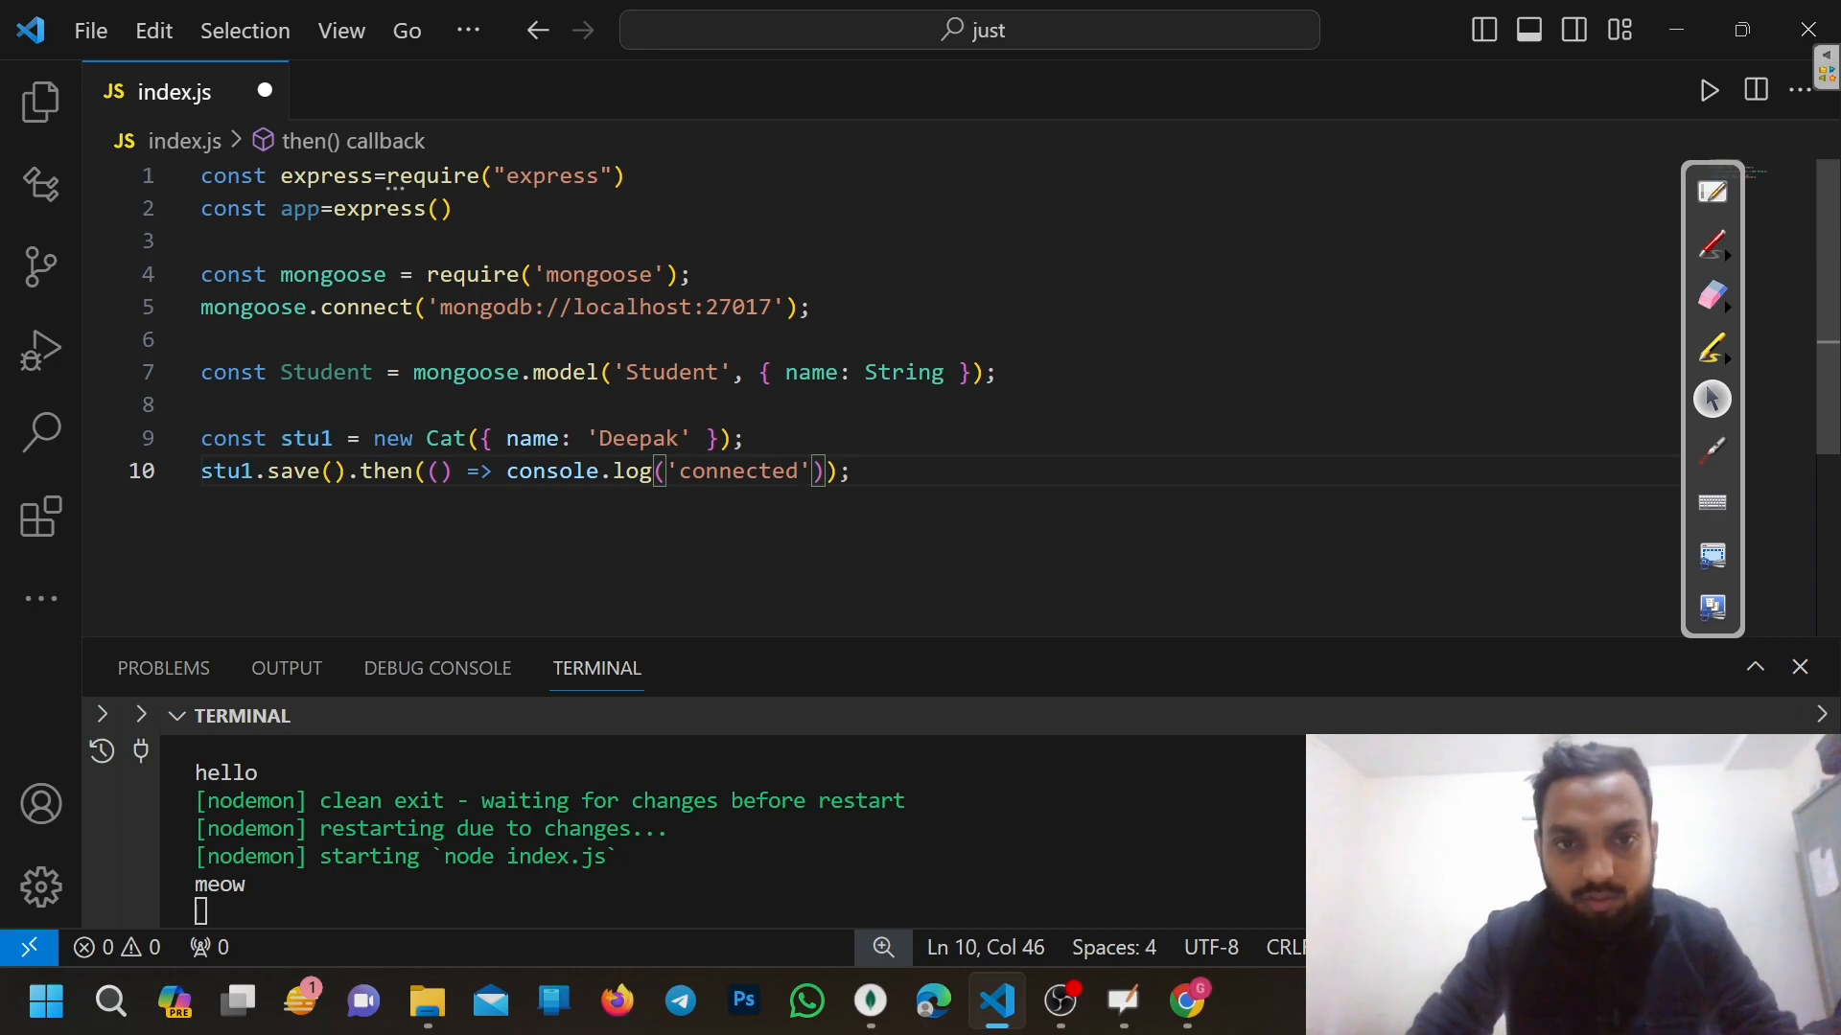
{"action": "key", "text": "ctrl+s"}
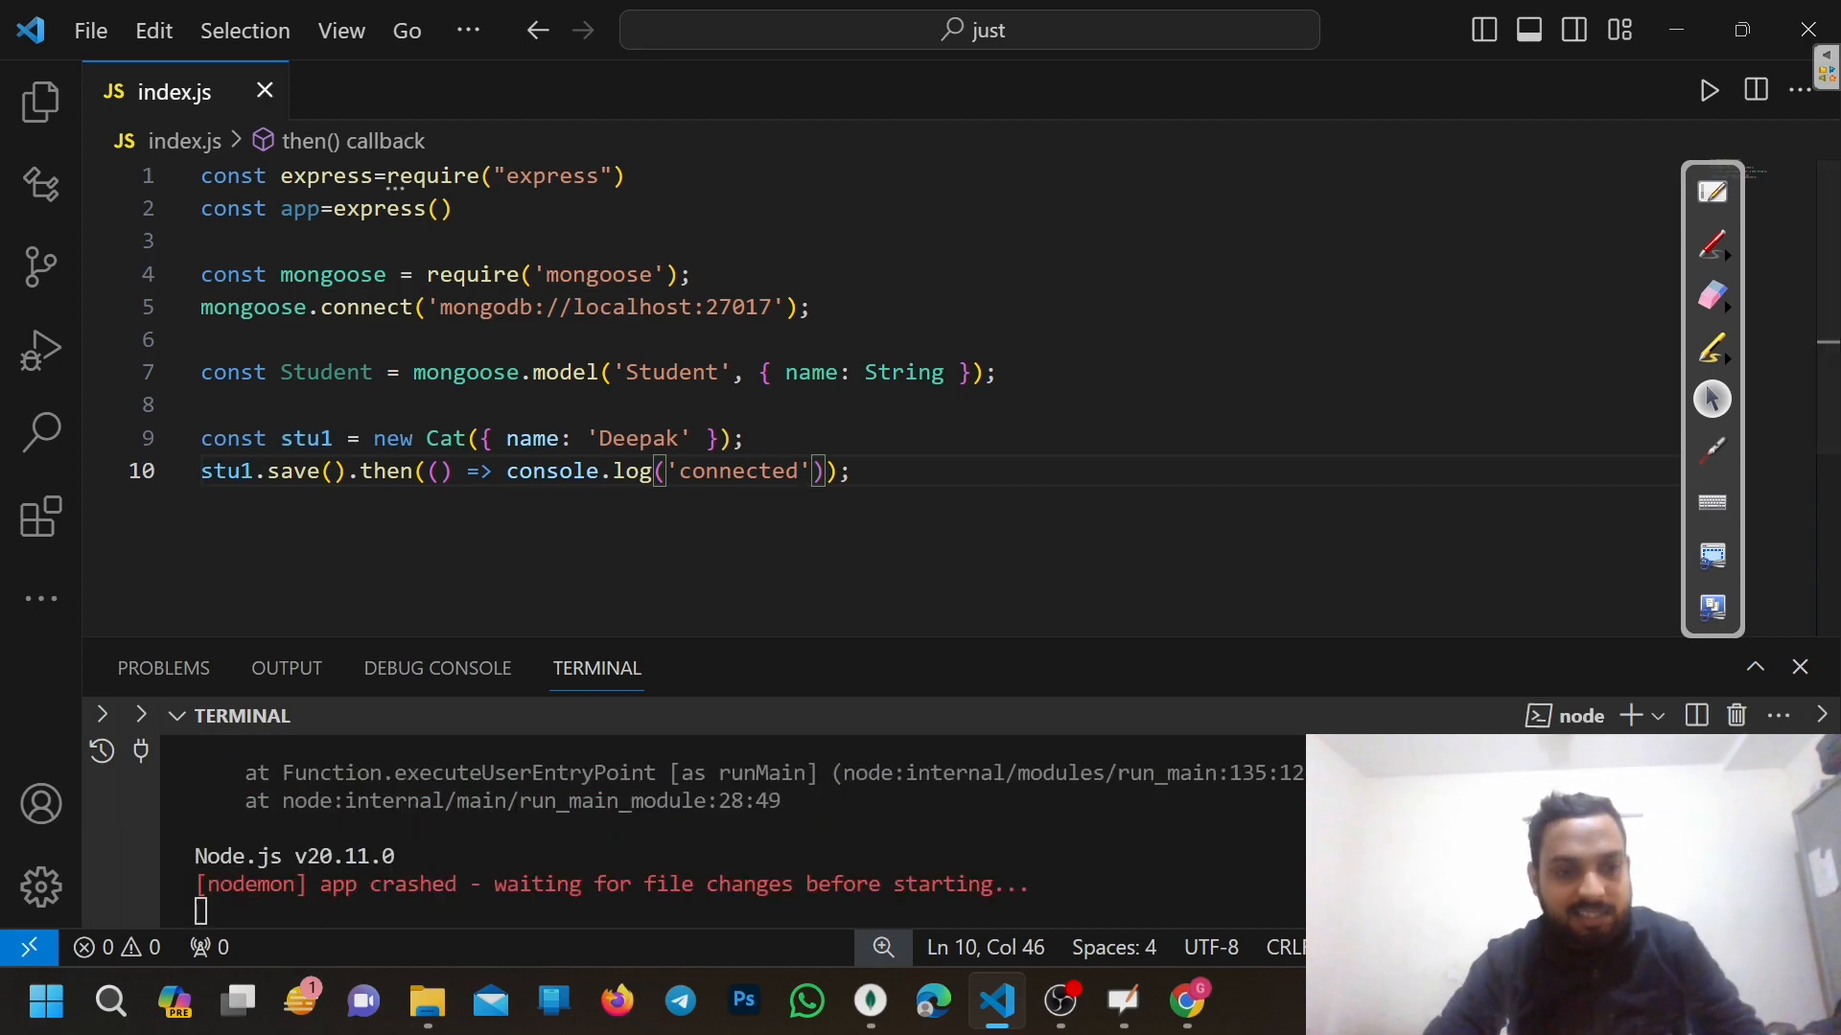
Fix the undefined model reference on line 9 by replacing Cat with Student in the stu1 constructor call, and save index.js
{"action": "scroll", "coordinate": [729, 844], "scroll_direction": "up", "scroll_amount": 3}
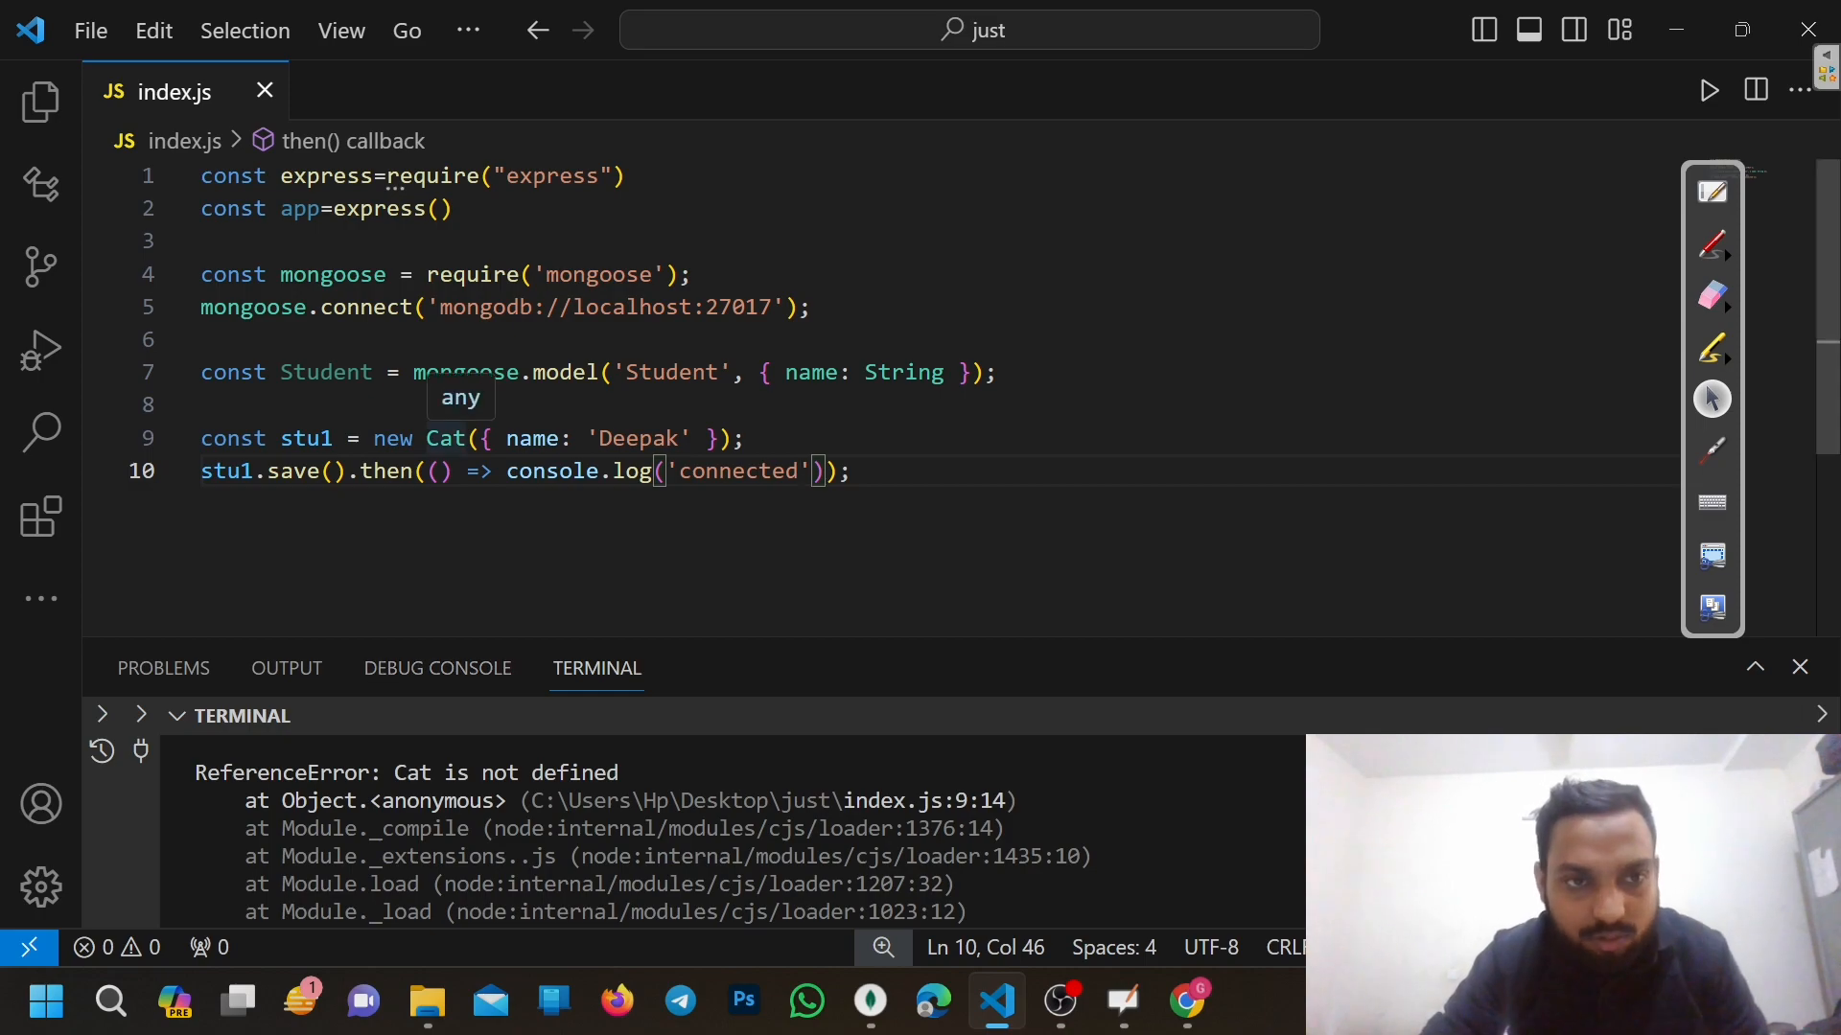
{"action": "double_click", "coordinate": [326, 372]}
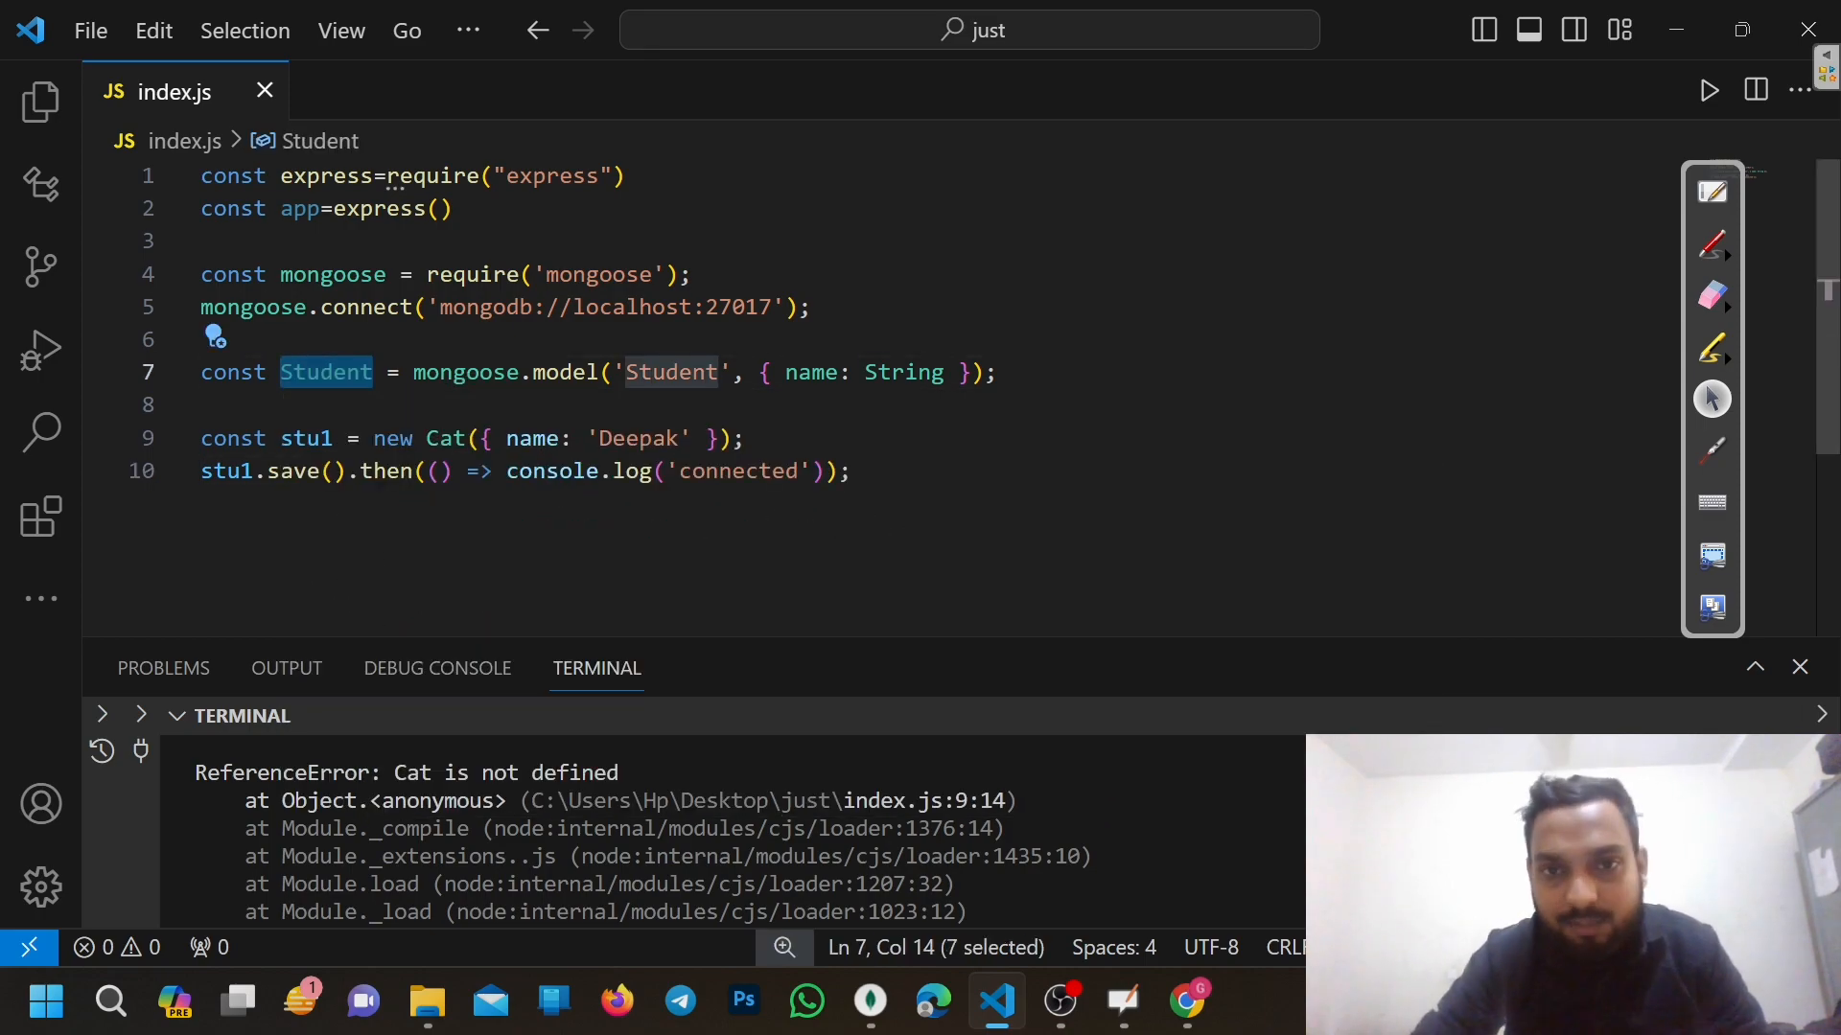
{"action": "left_click_drag", "start_coordinate": [997, 374], "coordinate": [202, 337]}
{"action": "left_click", "coordinate": [467, 439]}
{"action": "key", "text": "BackSpace"}
{"action": "key", "text": "BackSpace"}
{"action": "key", "text": "BackSpace"}
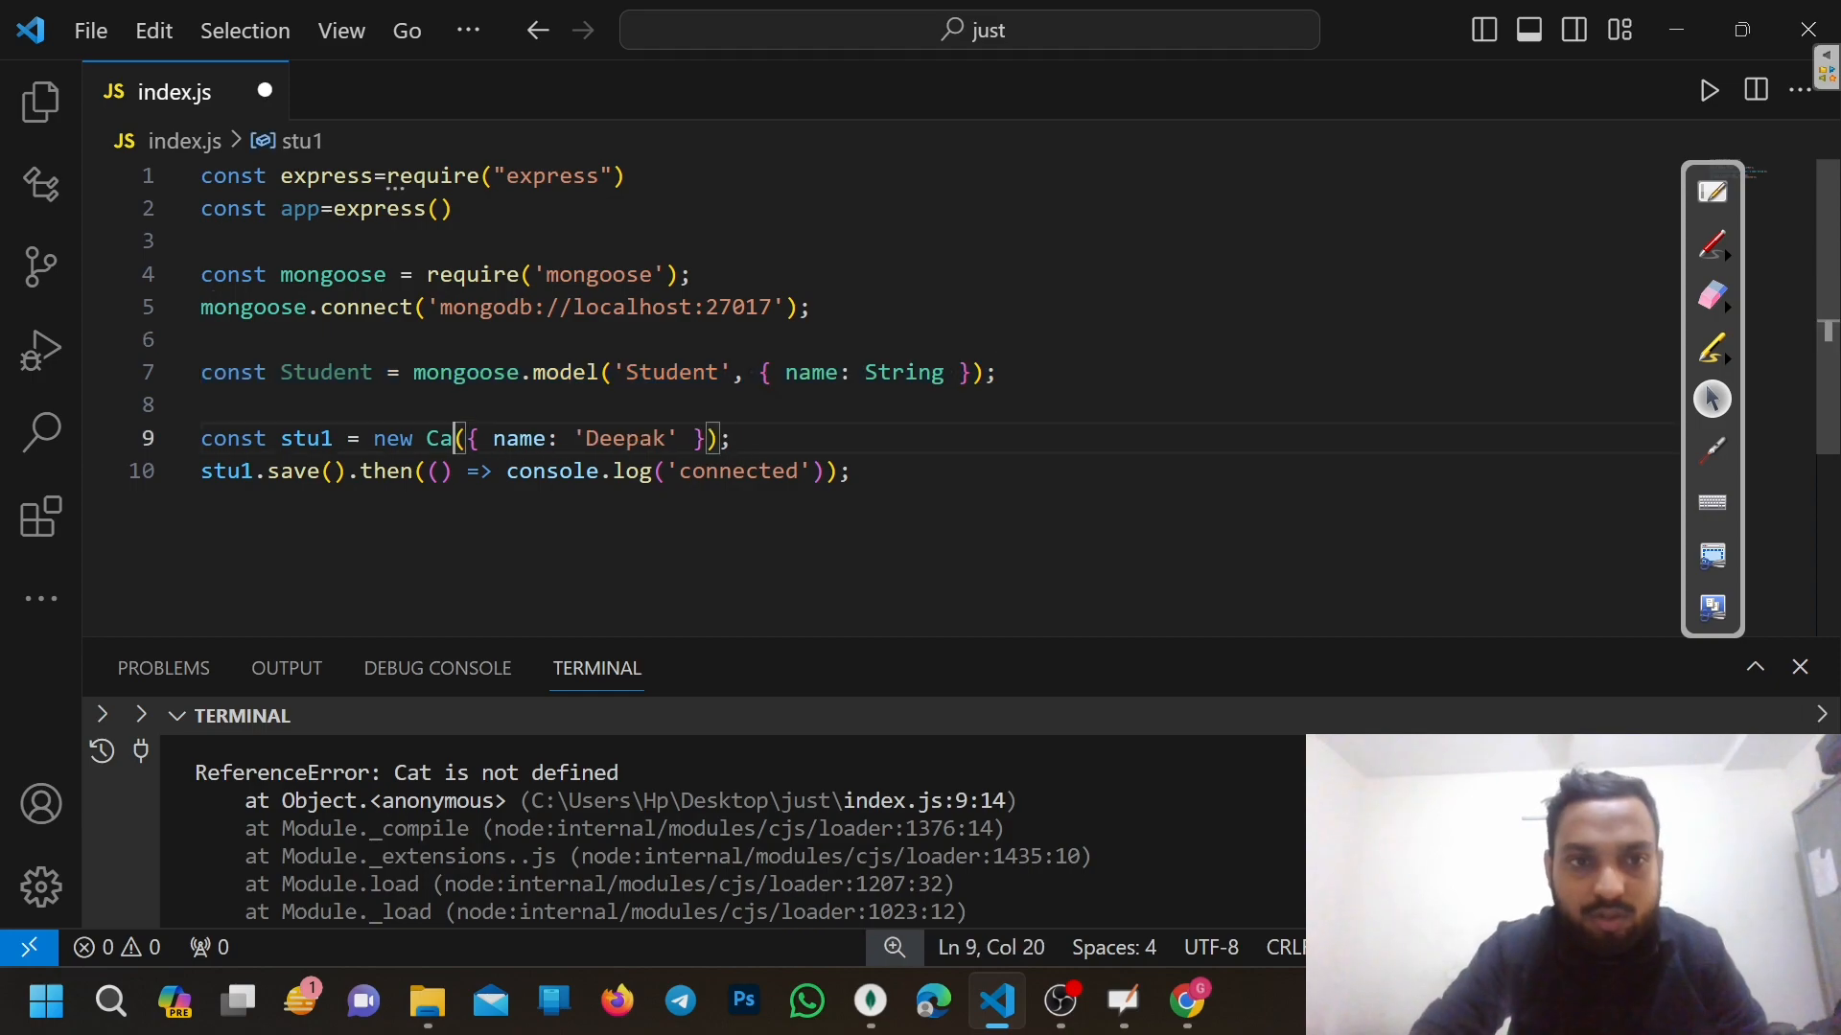
{"action": "type", "text": "Student"}
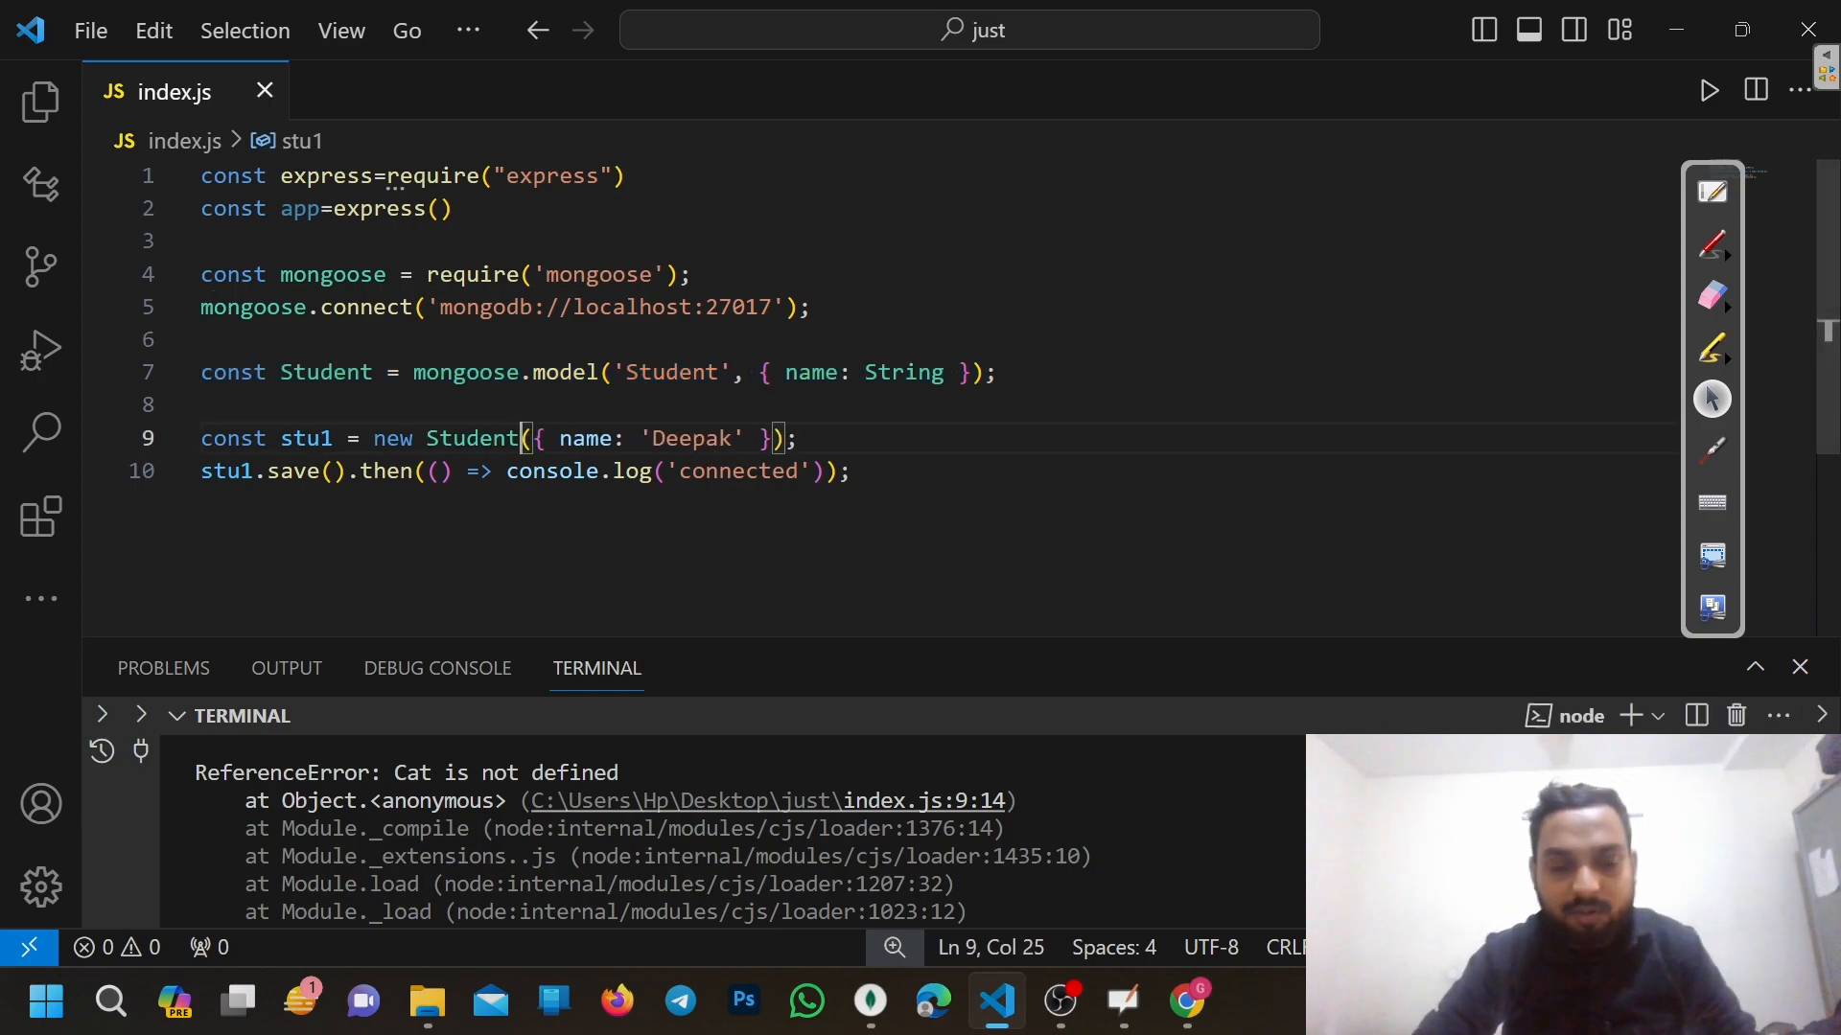
Switch to MongoDB Compass and open the students collection of the test database to check the saved documents
{"action": "left_click", "coordinate": [870, 999]}
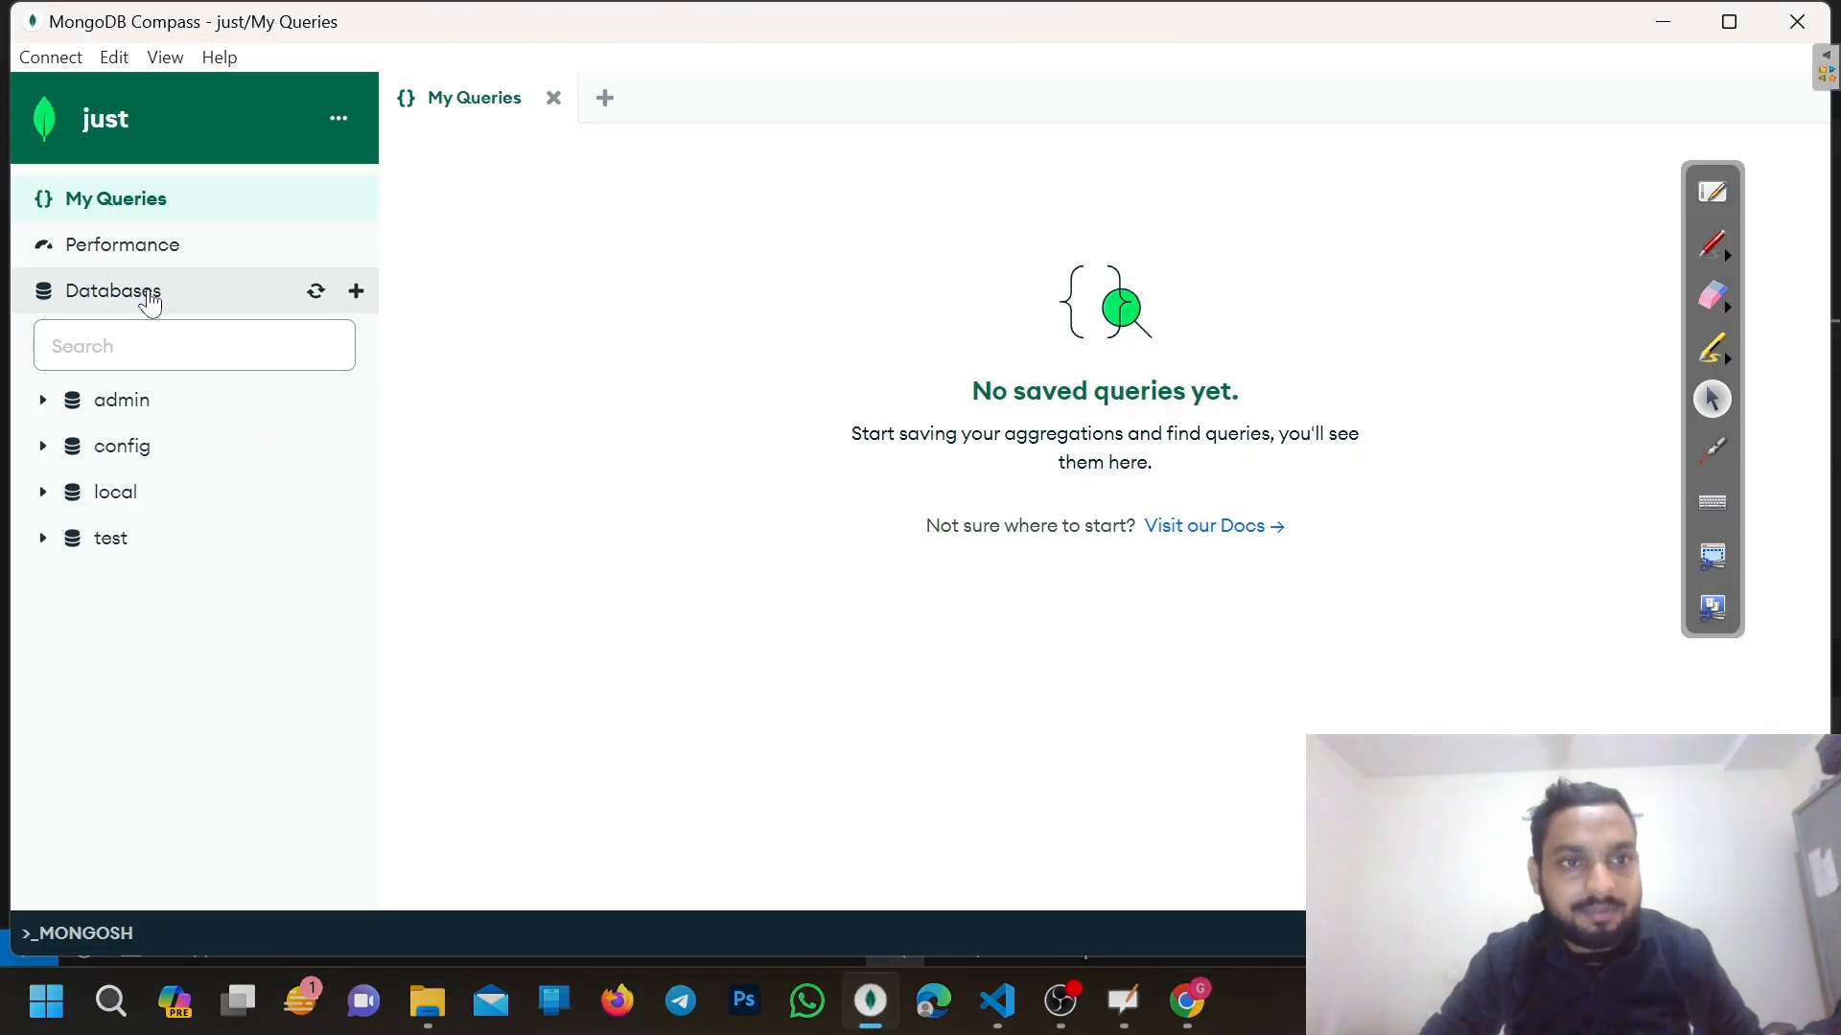
{"action": "left_click", "coordinate": [151, 302]}
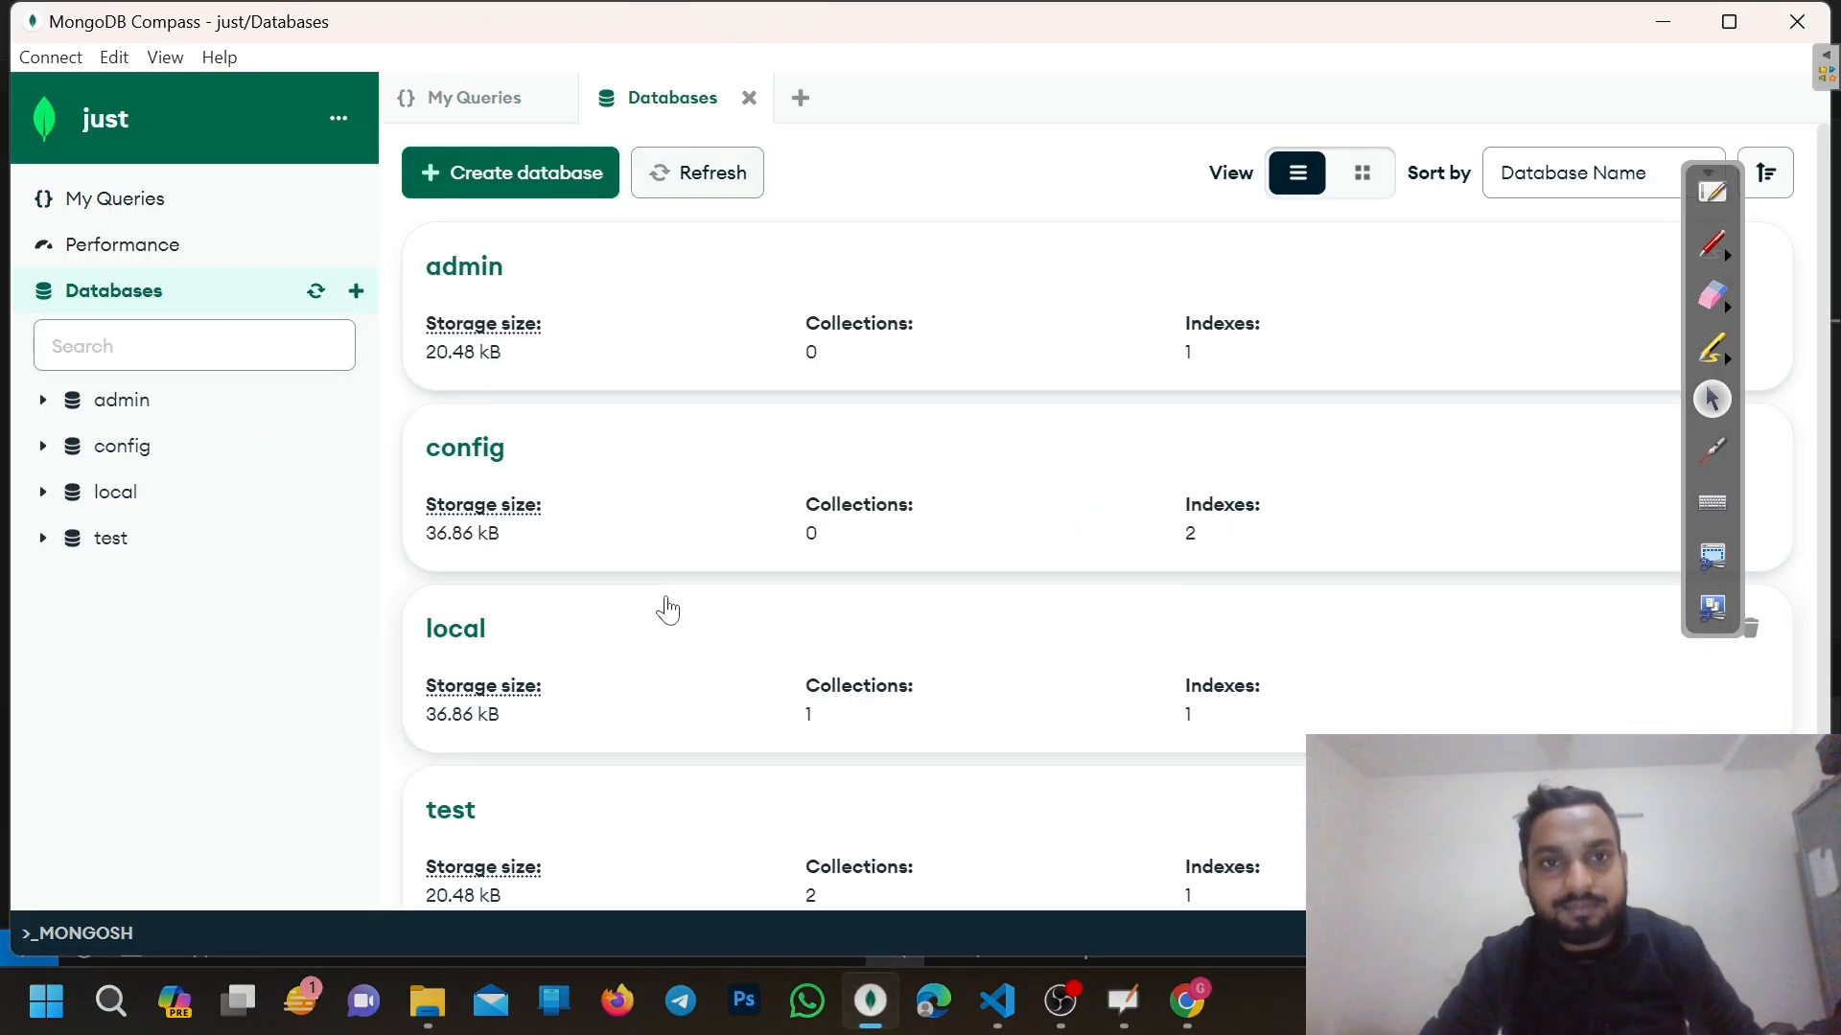
{"action": "scroll", "coordinate": [707, 370], "scroll_direction": "down", "scroll_amount": 1}
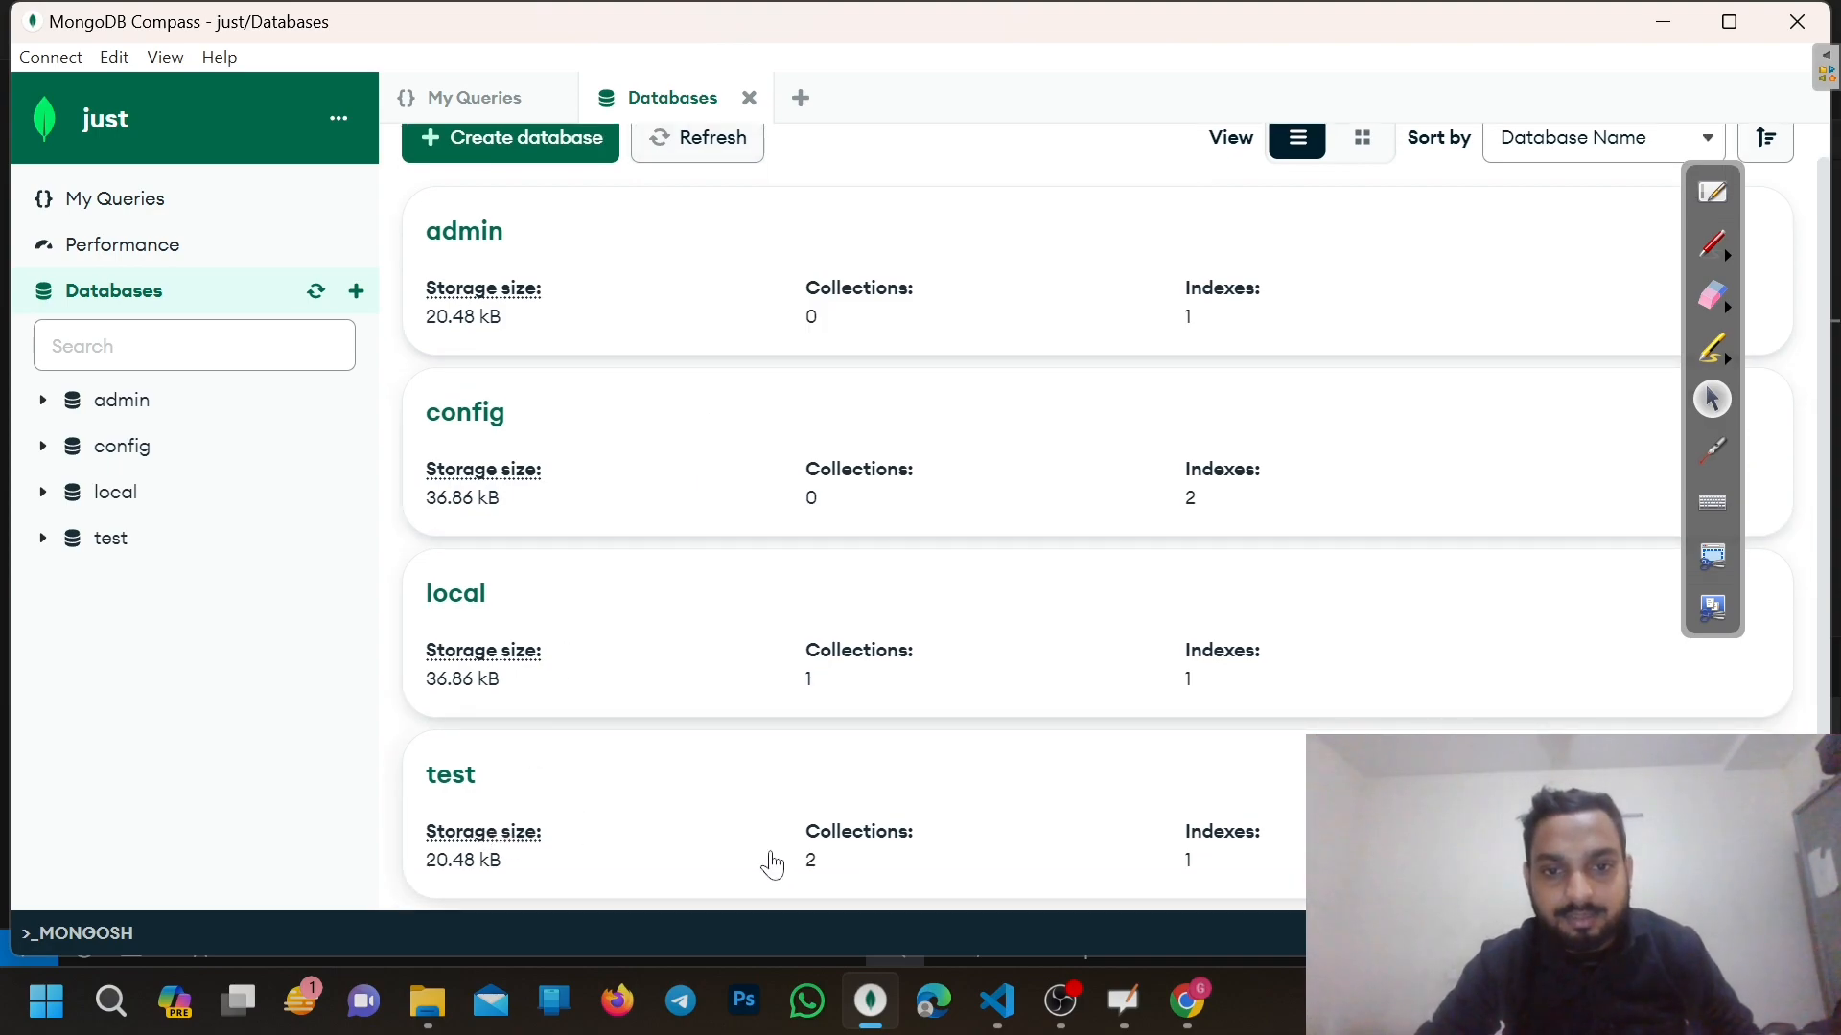
{"action": "left_click", "coordinate": [772, 862]}
{"action": "left_click", "coordinate": [573, 514]}
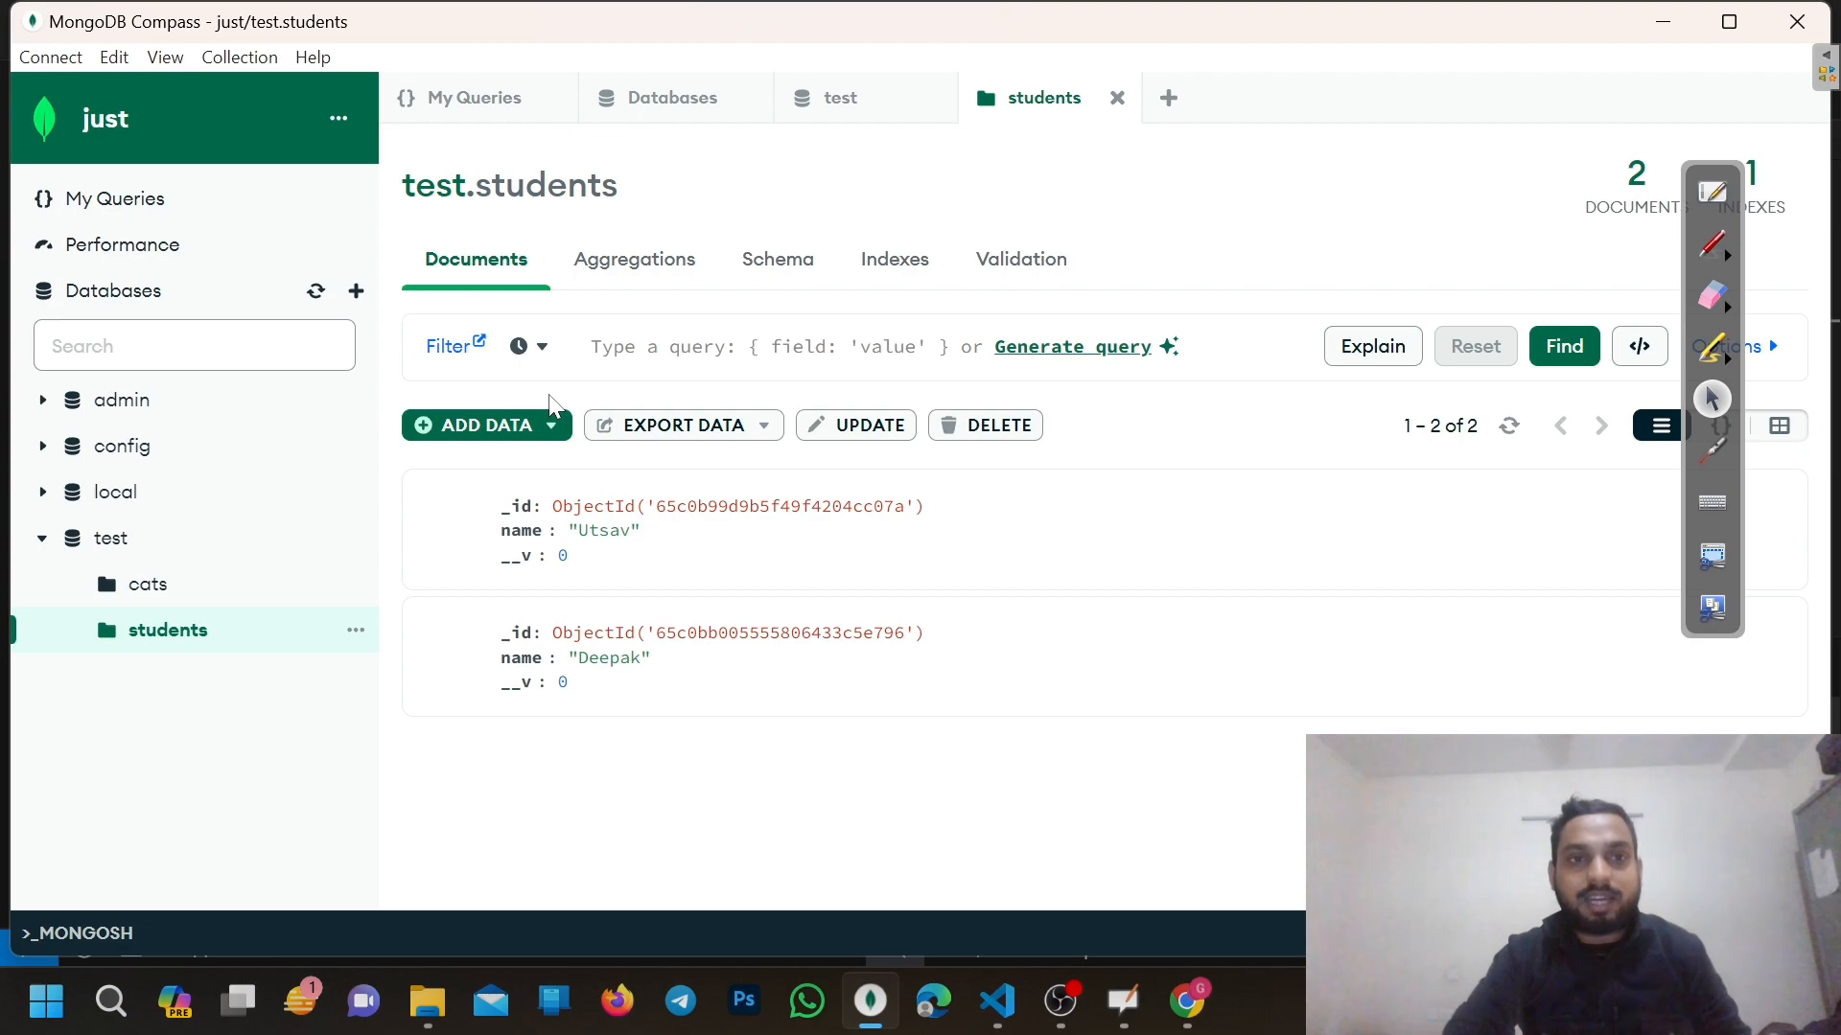
Return to the test database's collection overview and open the cats collection to inspect its documents
{"action": "left_click", "coordinate": [838, 97]}
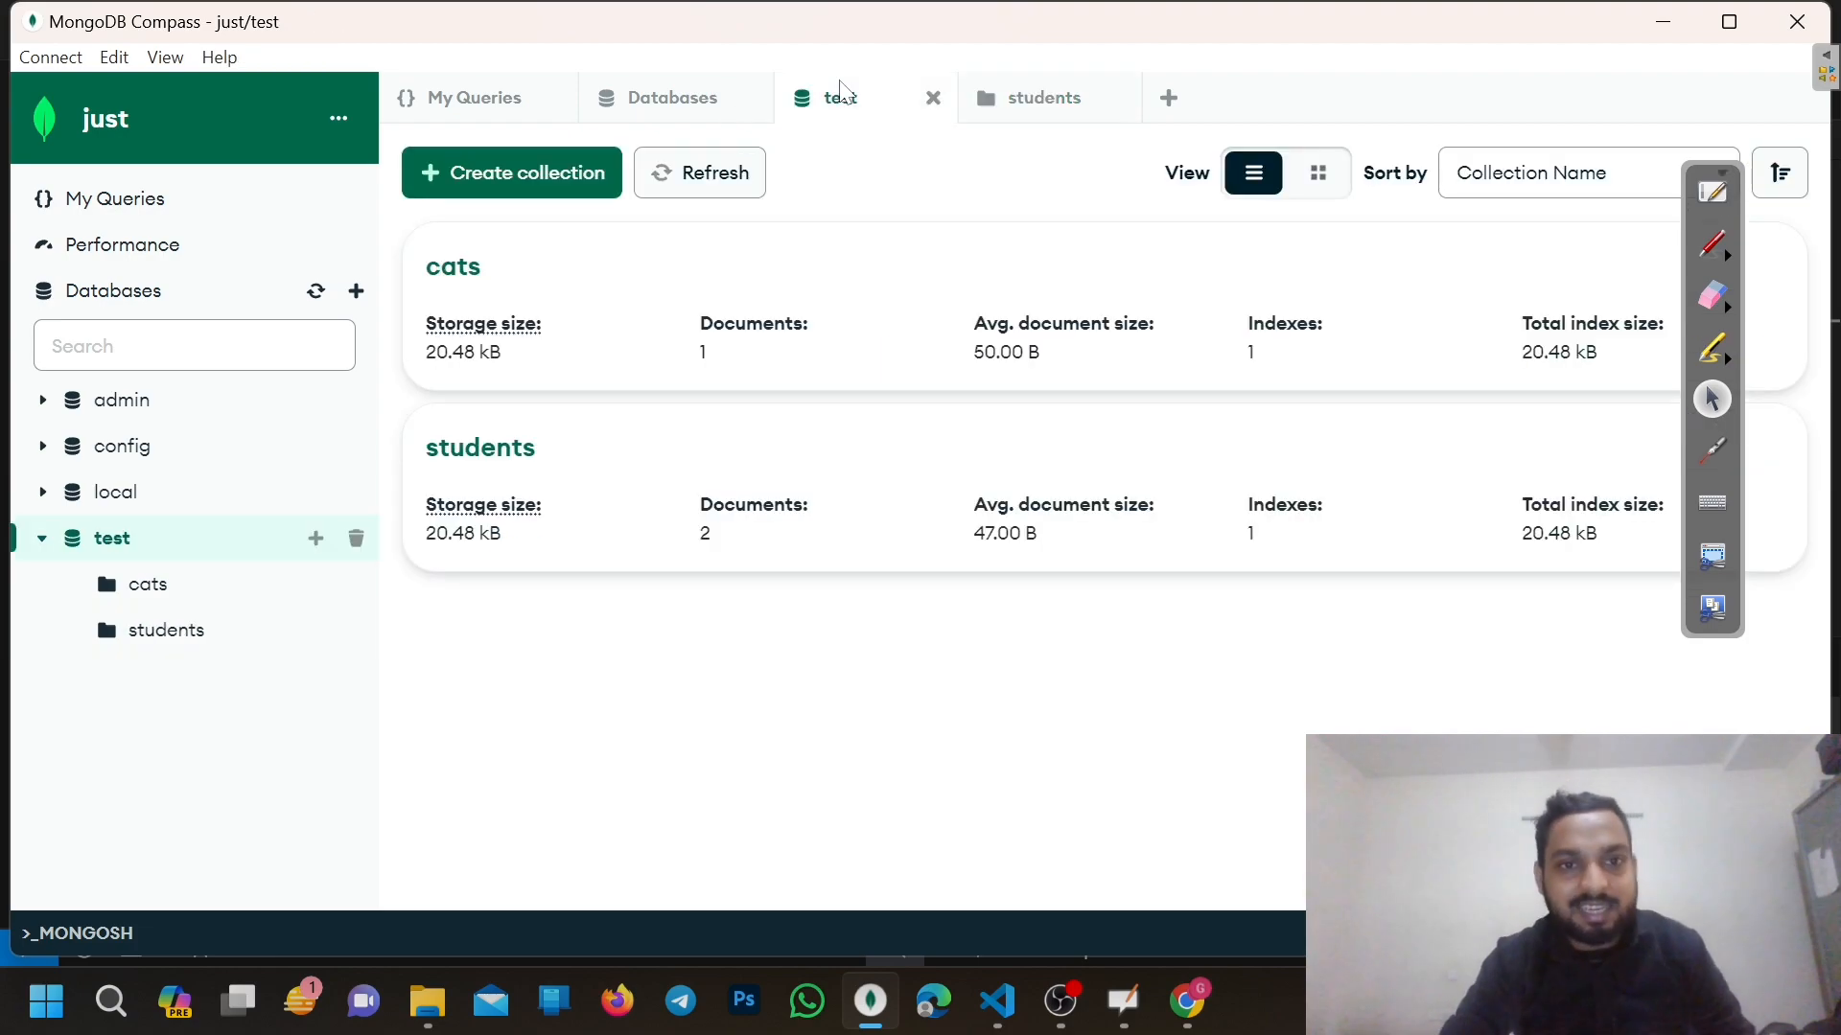
{"action": "left_click", "coordinate": [529, 361]}
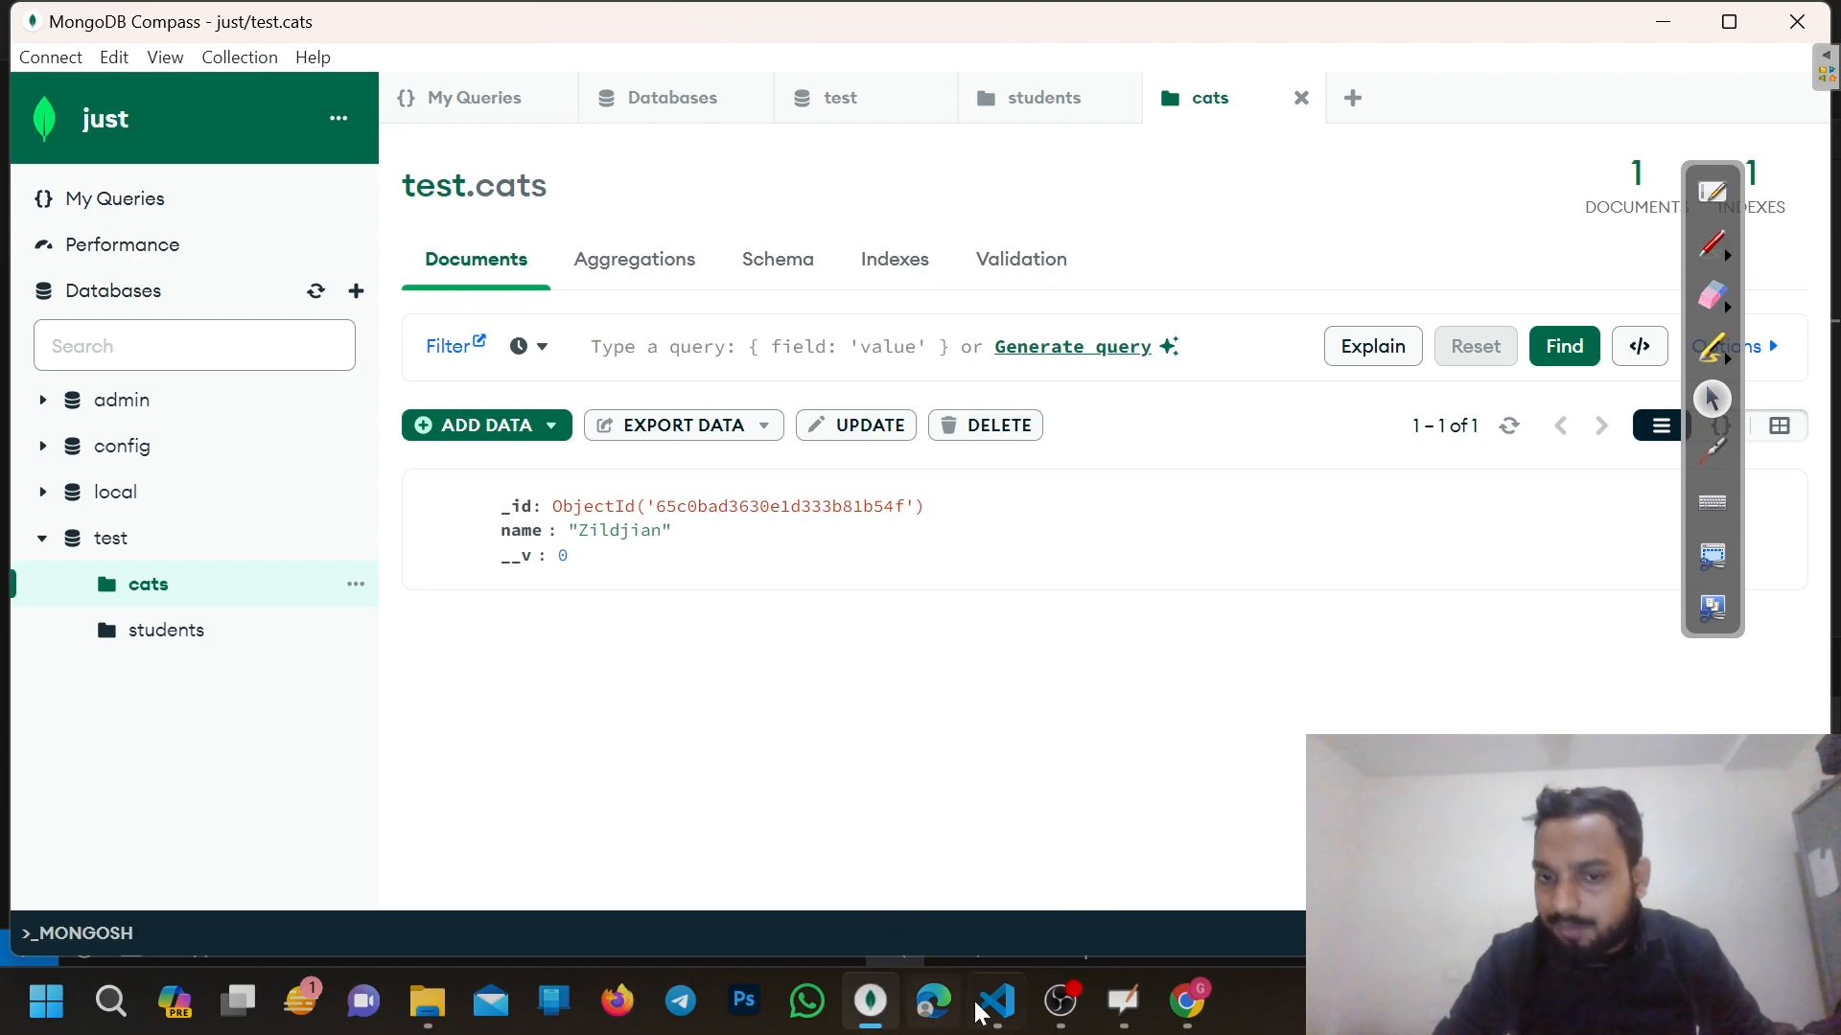
{"action": "mouse_move", "coordinate": [978, 1011]}
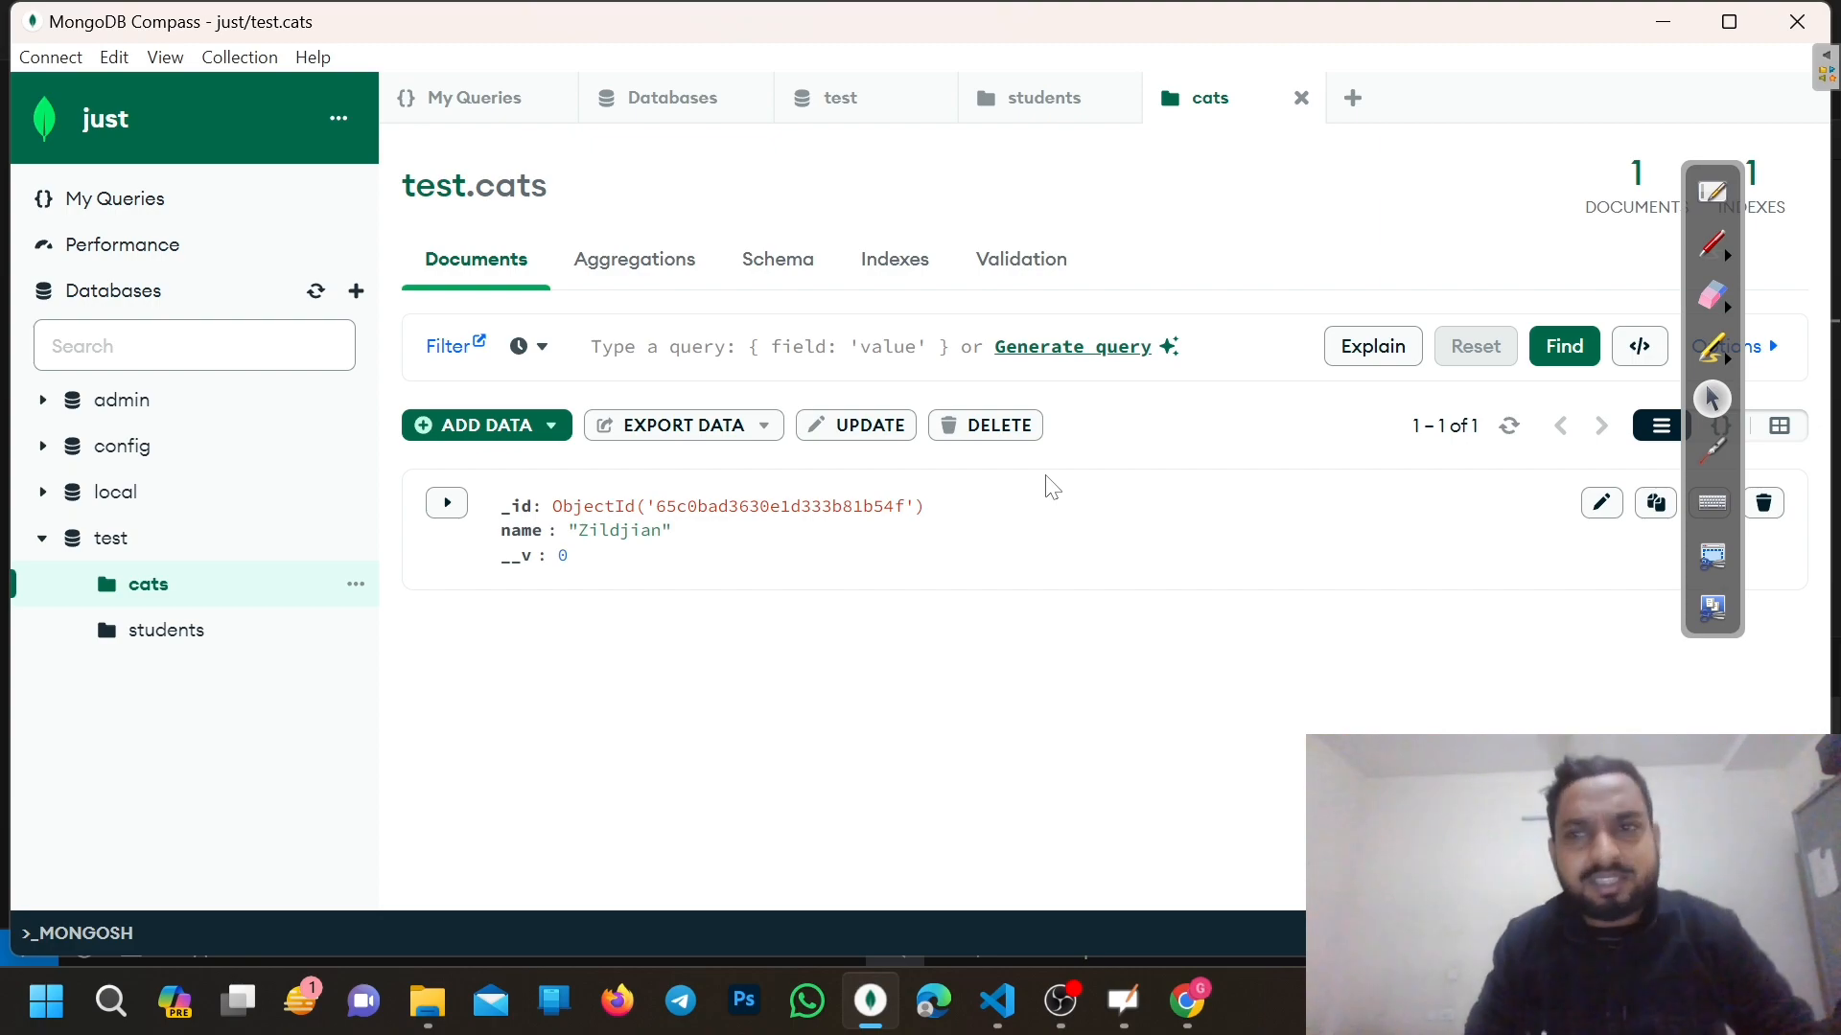
{"action": "left_click", "coordinate": [1716, 199]}
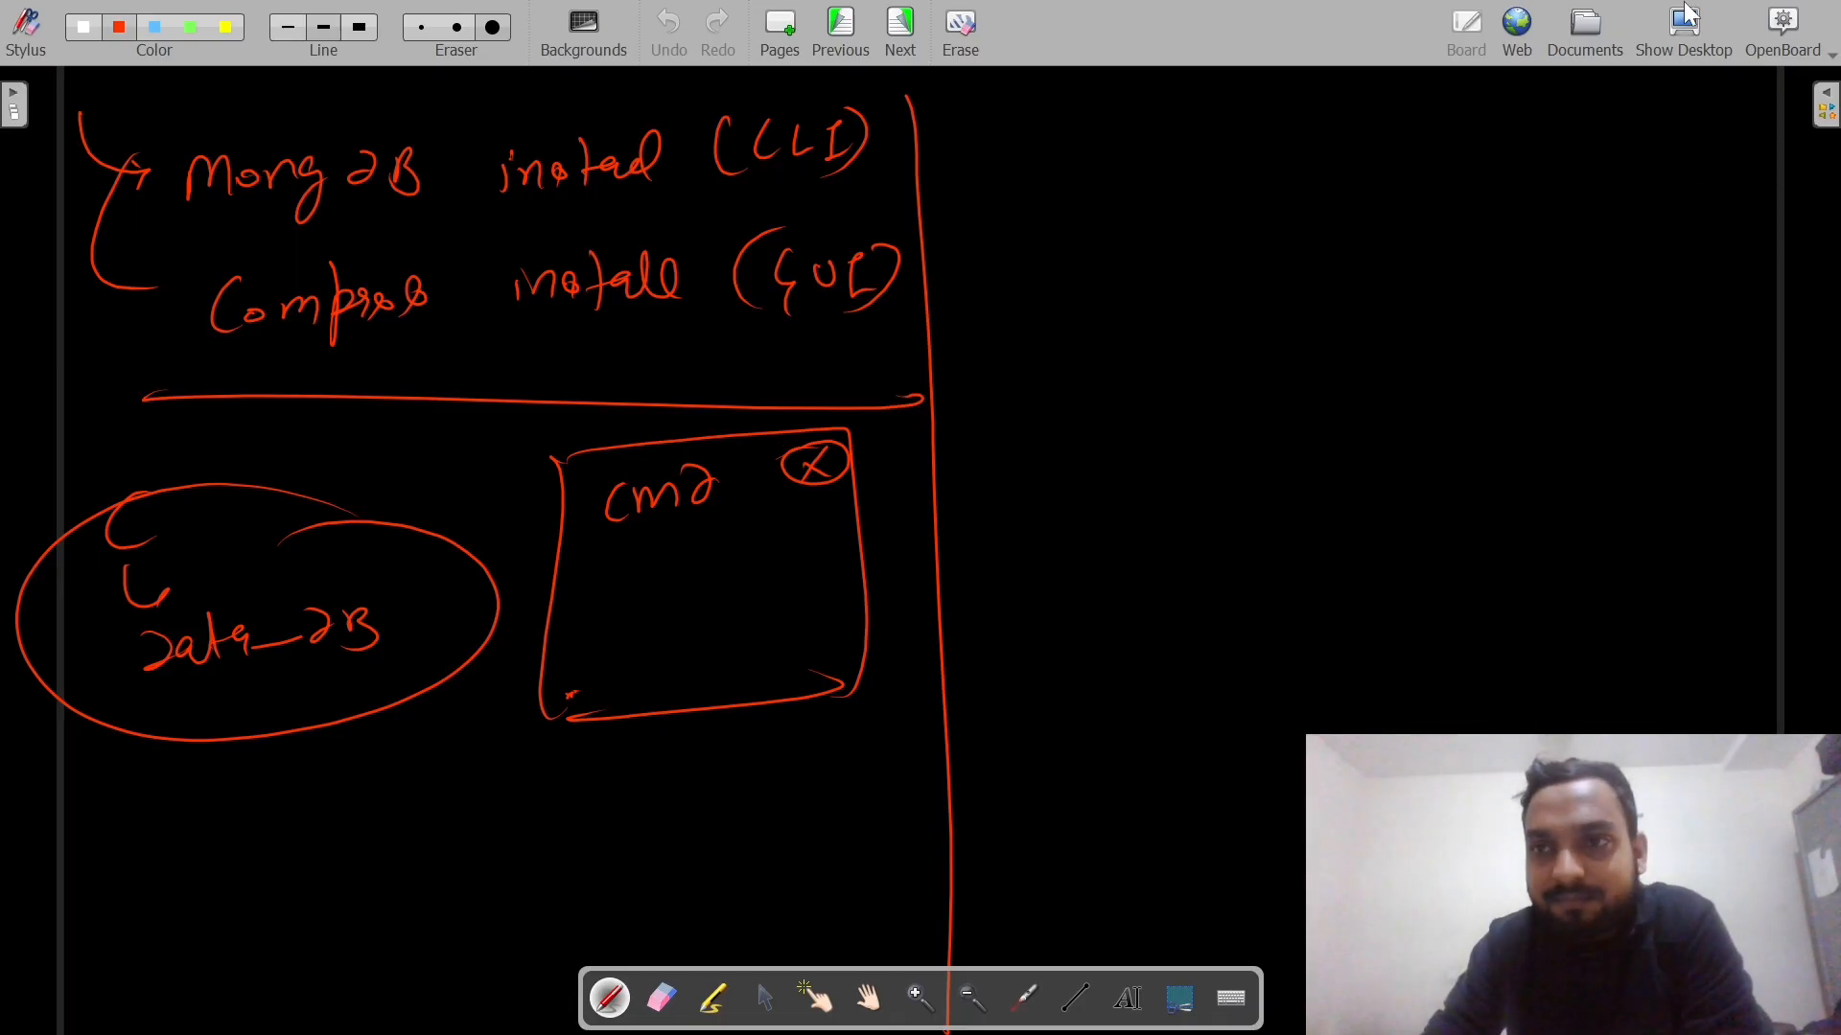
{"action": "left_click", "coordinate": [1687, 9]}
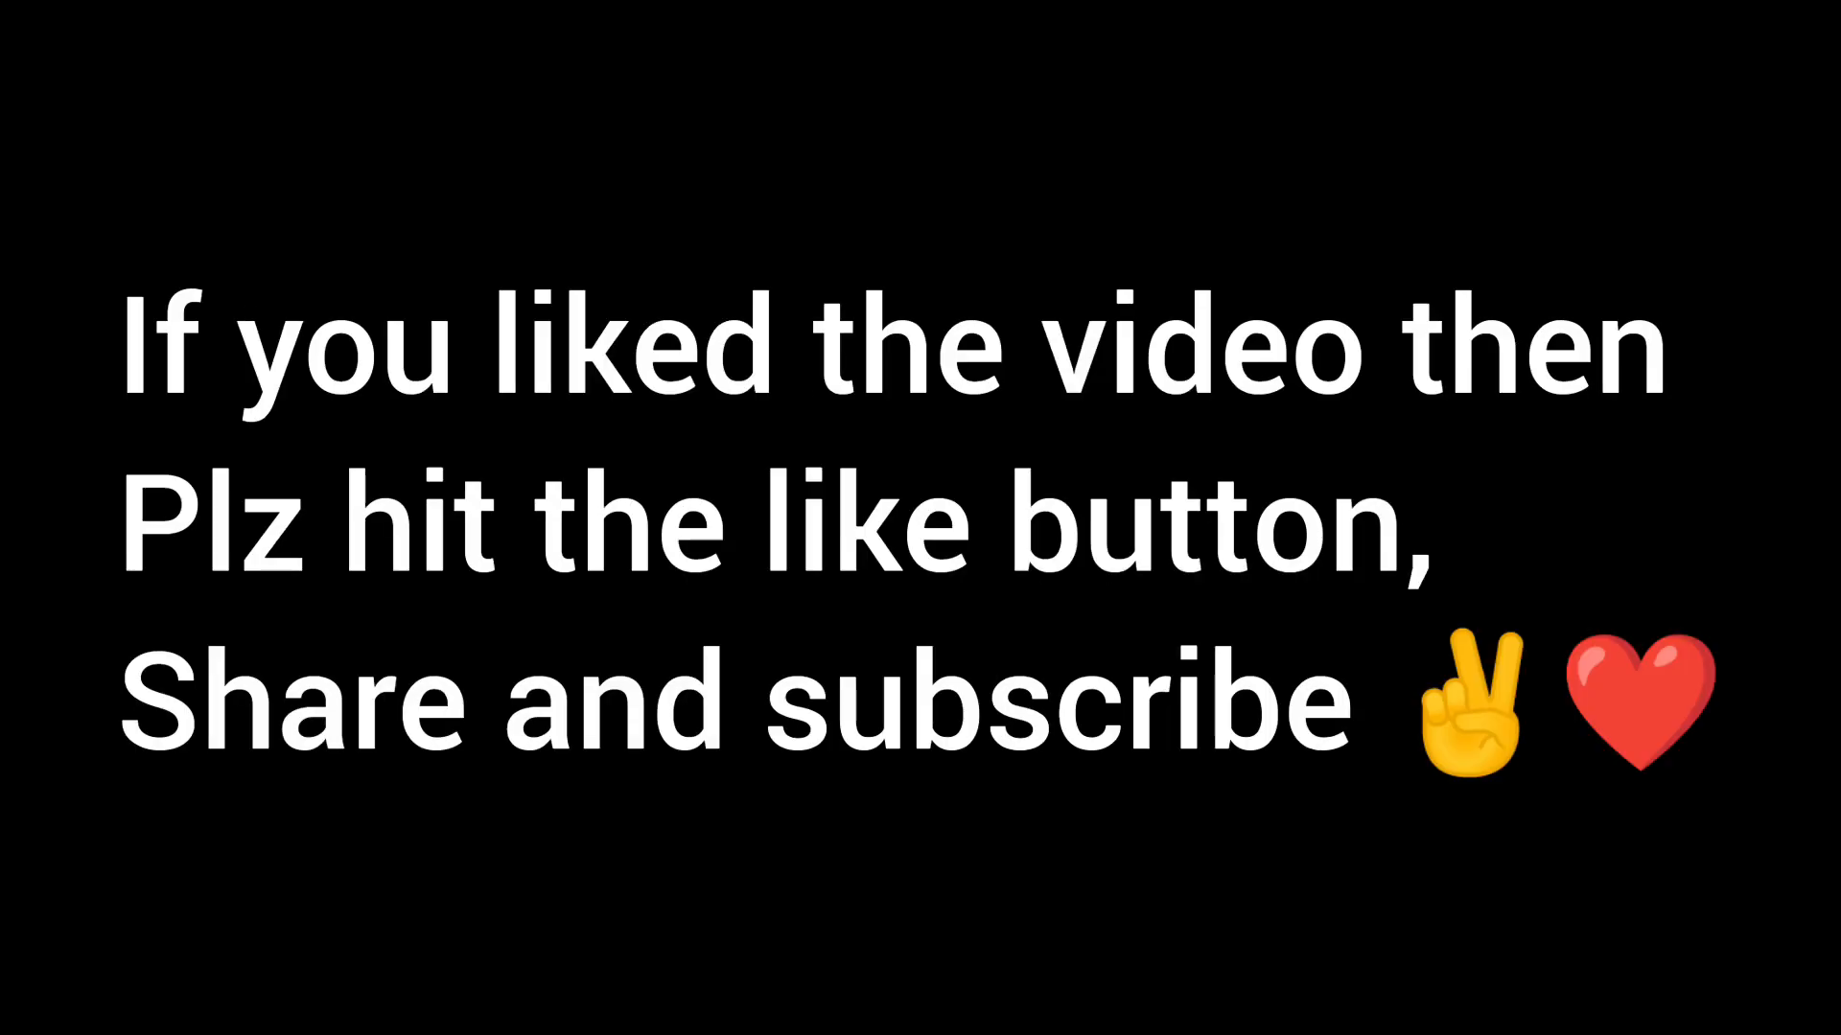